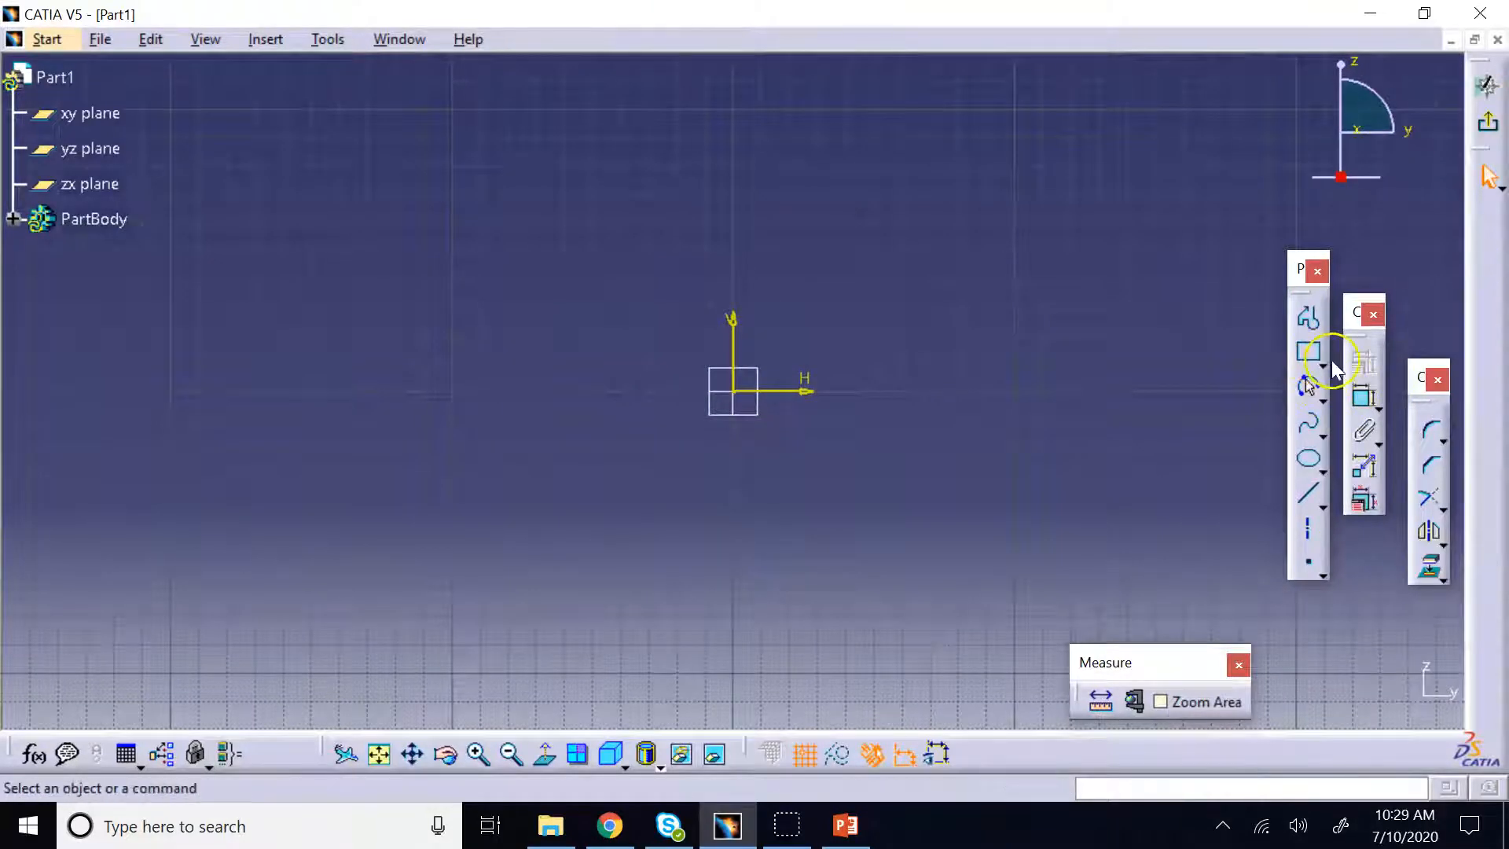
Sketch a square centred on the origin with a perimeter of about 22 in, and exit the sketch
left_click(1323, 367)
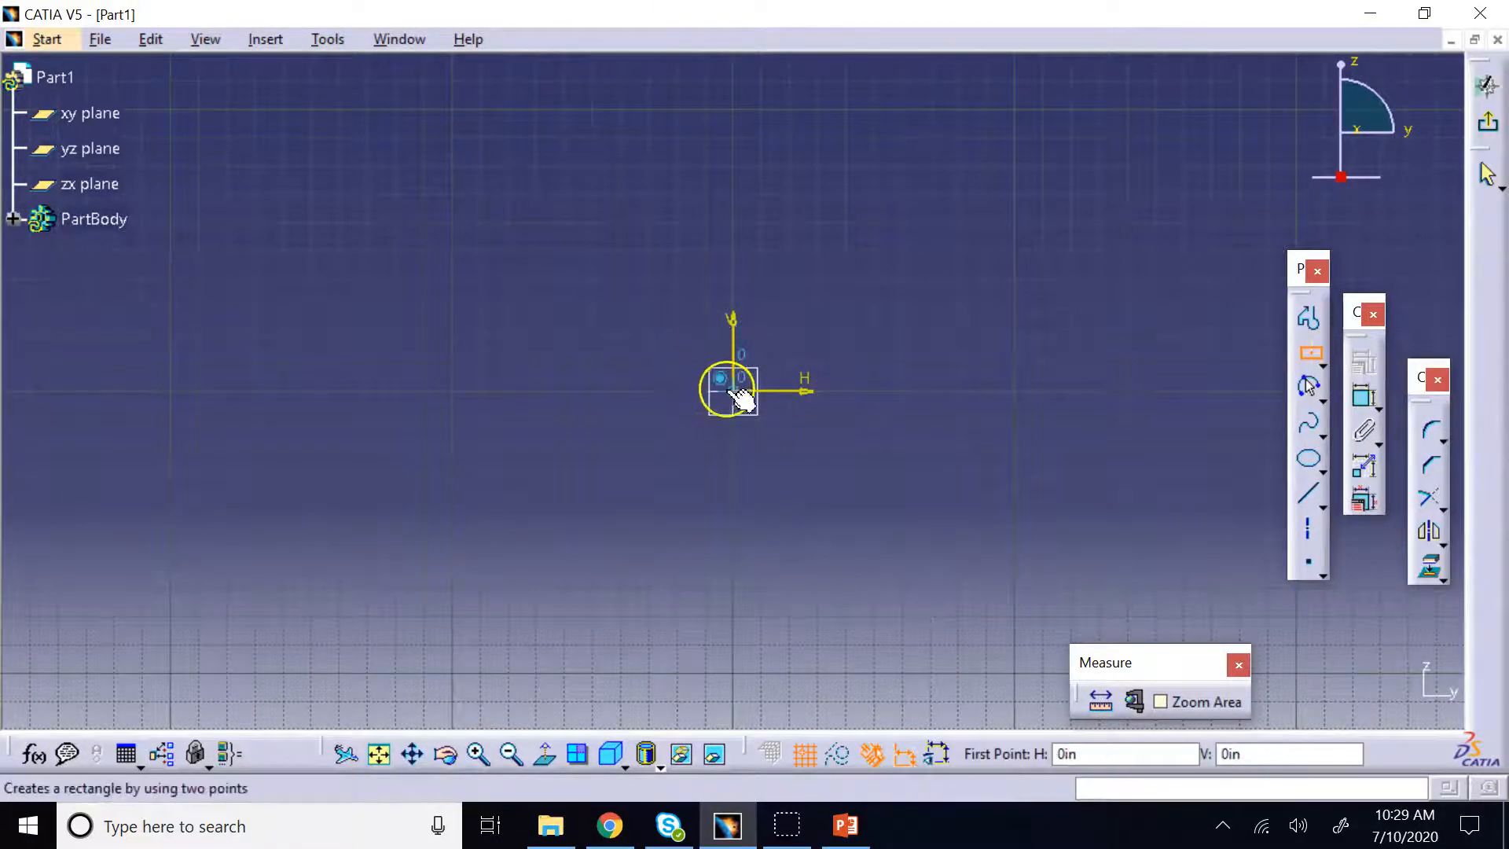
left_click(734, 370)
left_click(536, 194)
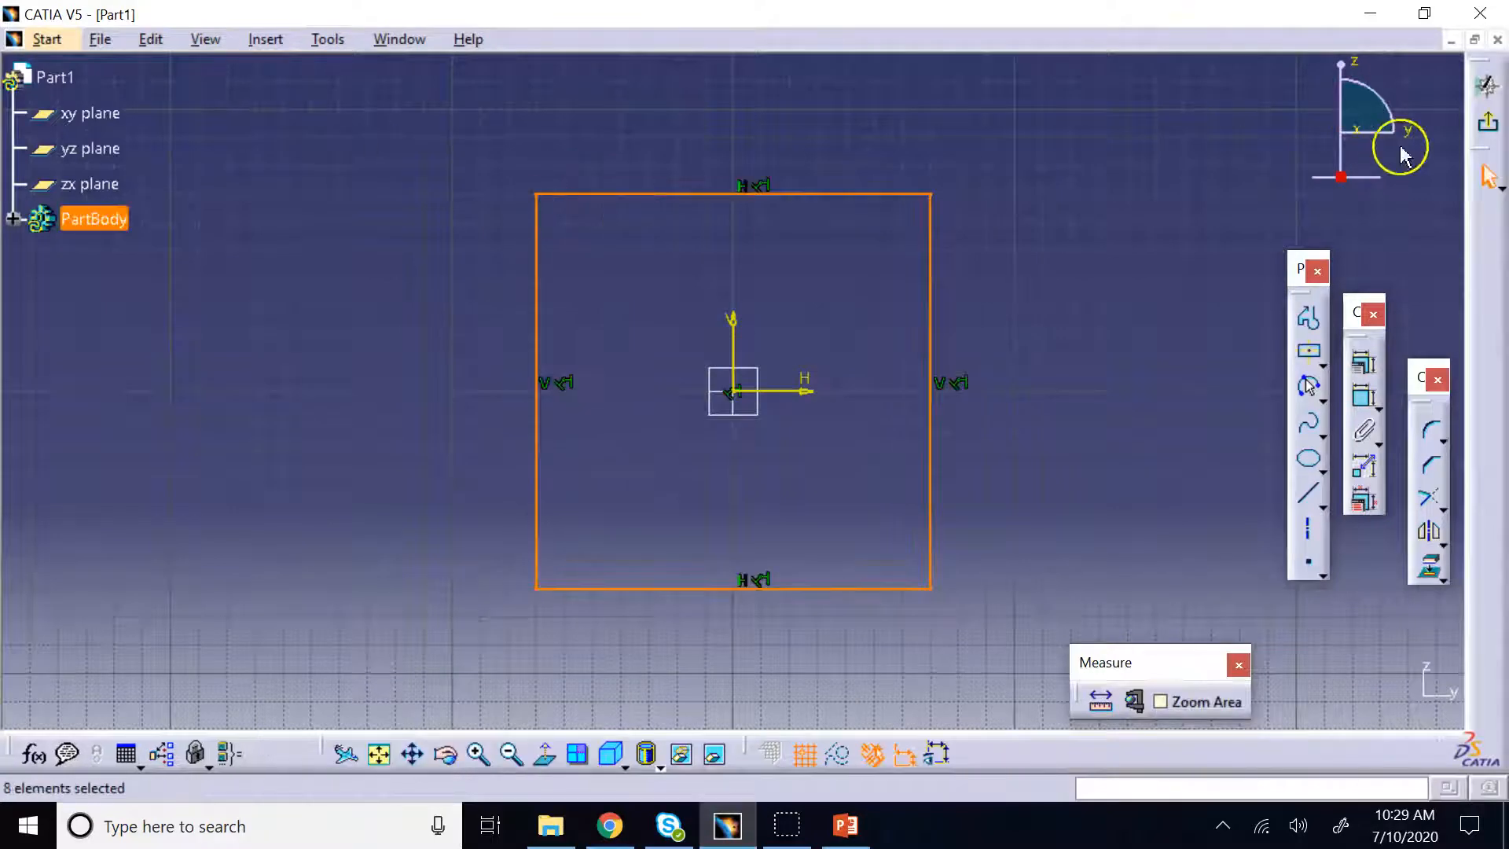
left_click(1490, 130)
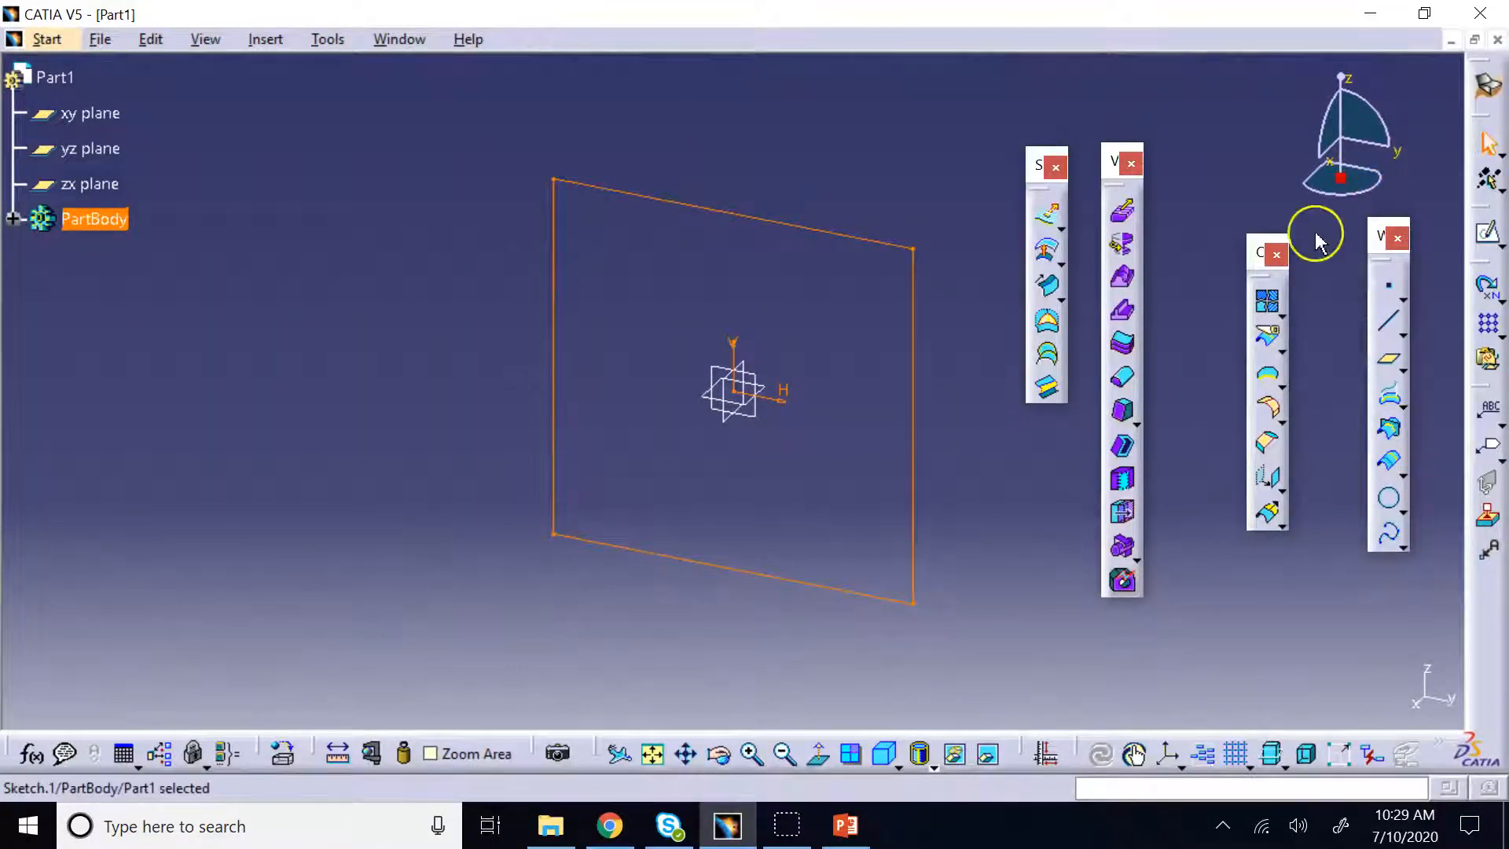
Create a Fill surface bounded by the square sketch
left_click(1047, 322)
left_click(698, 224)
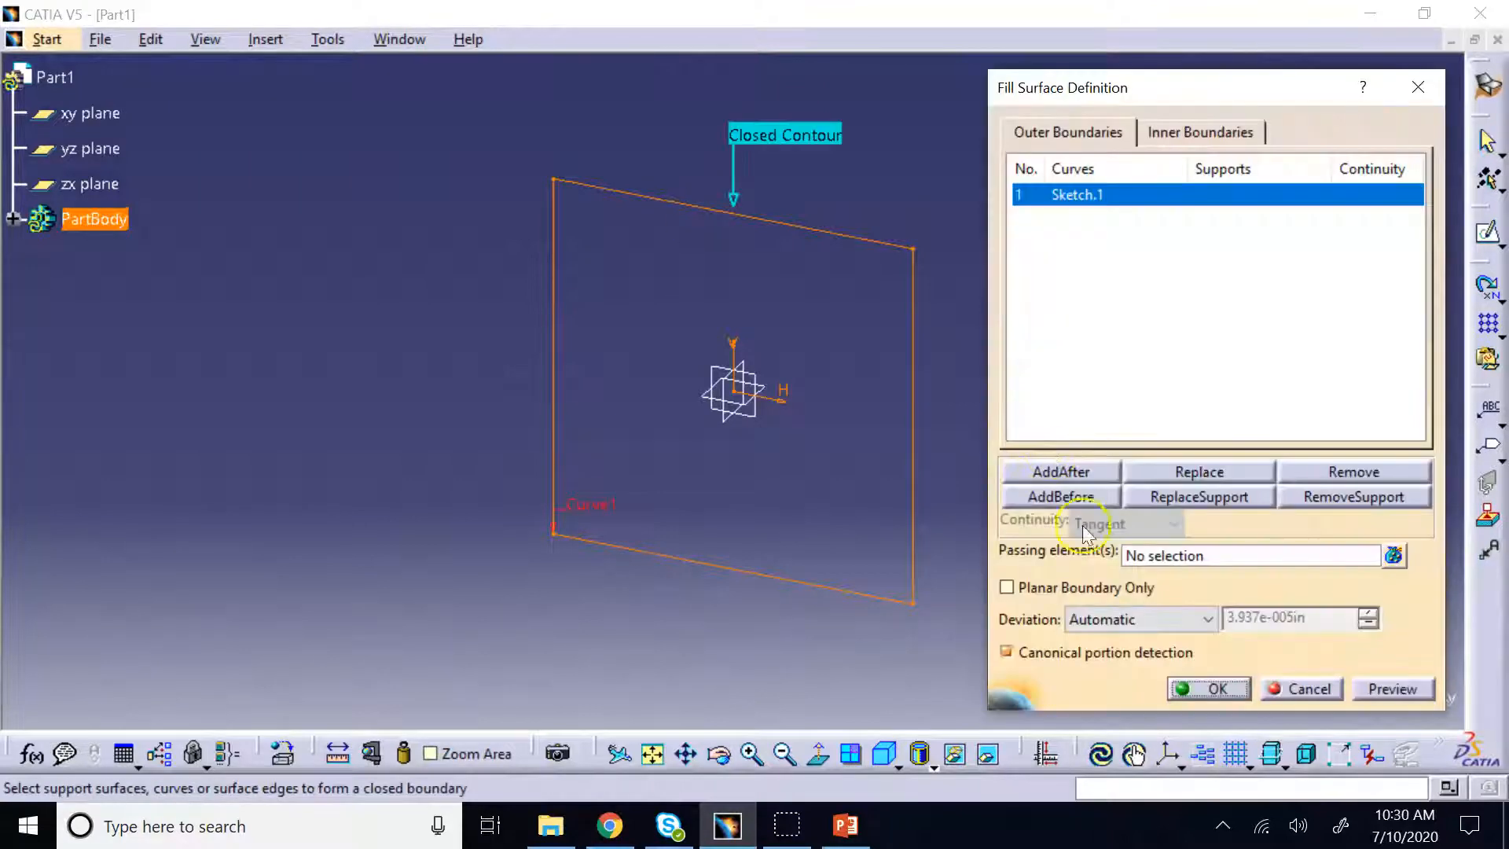
left_click(1214, 690)
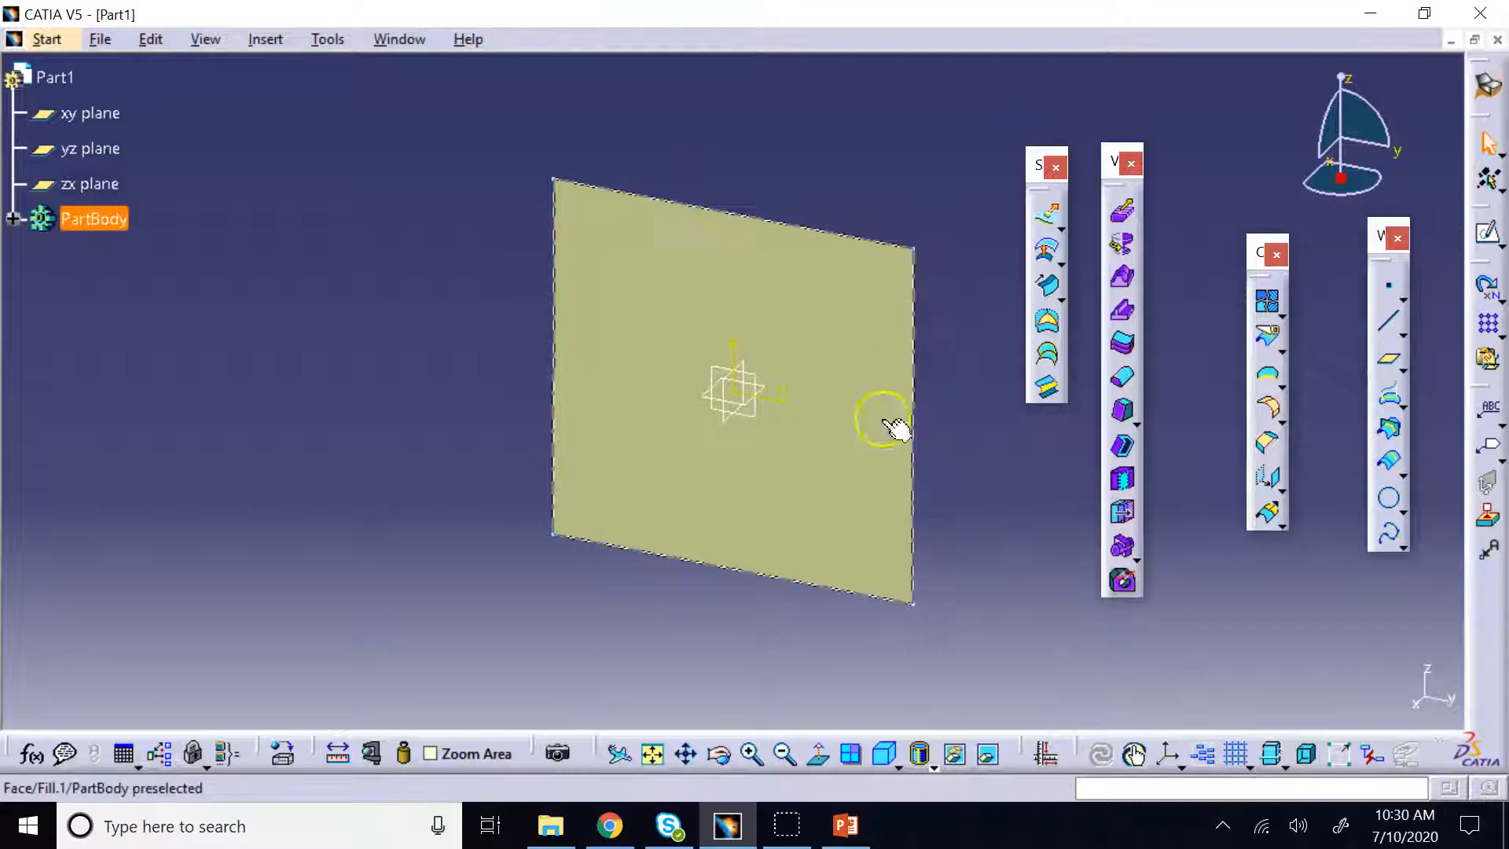
left_click(731, 593)
Measure the area and perimeter of the filled square surface with Measure Item
left_click(375, 755)
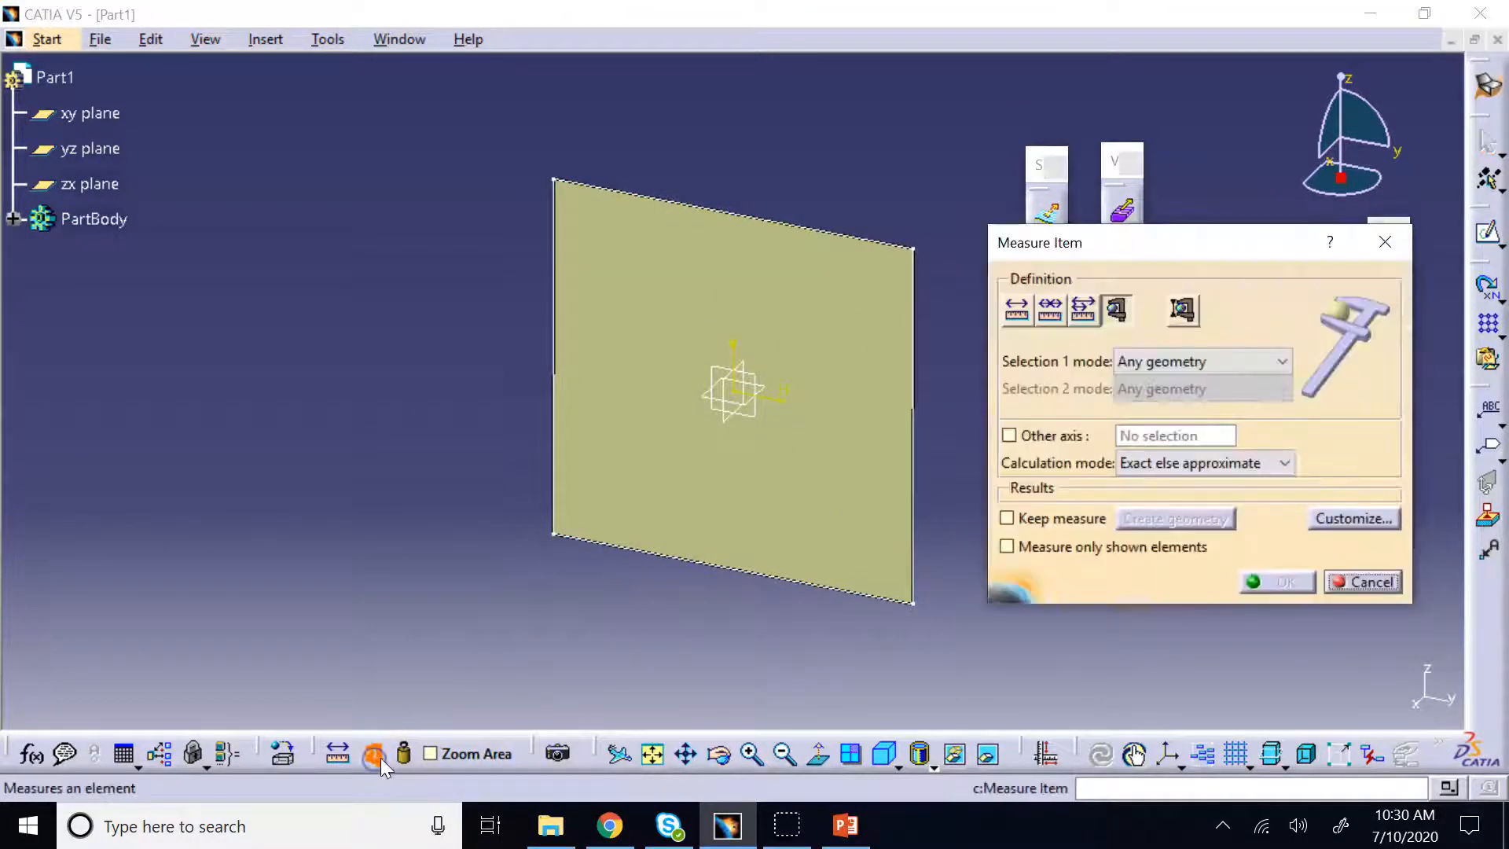
left_click(665, 484)
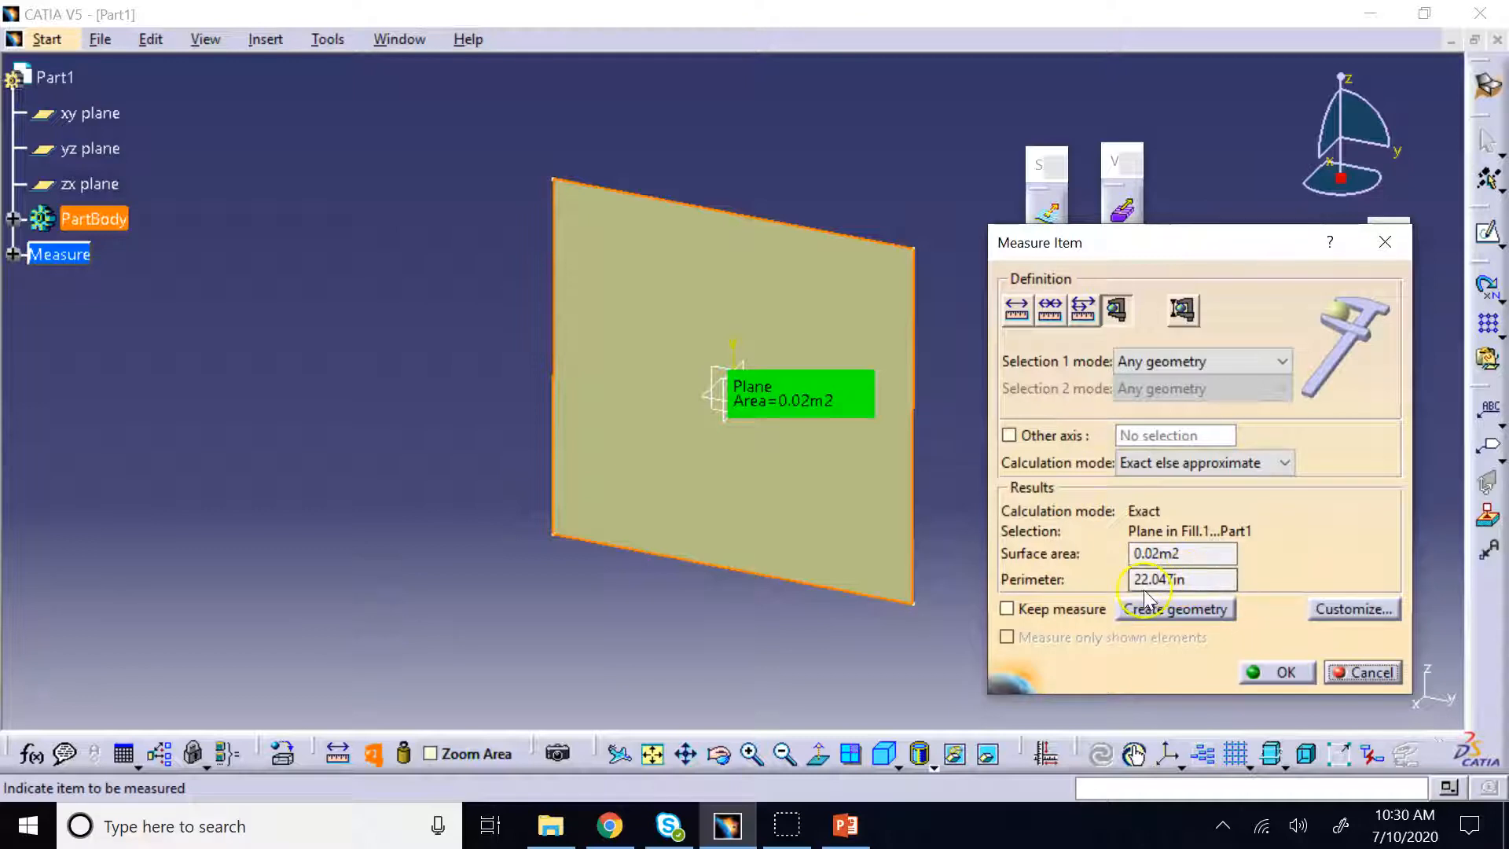
Customize Measure Item to exclude Perimeter from the surface results
left_click(1349, 609)
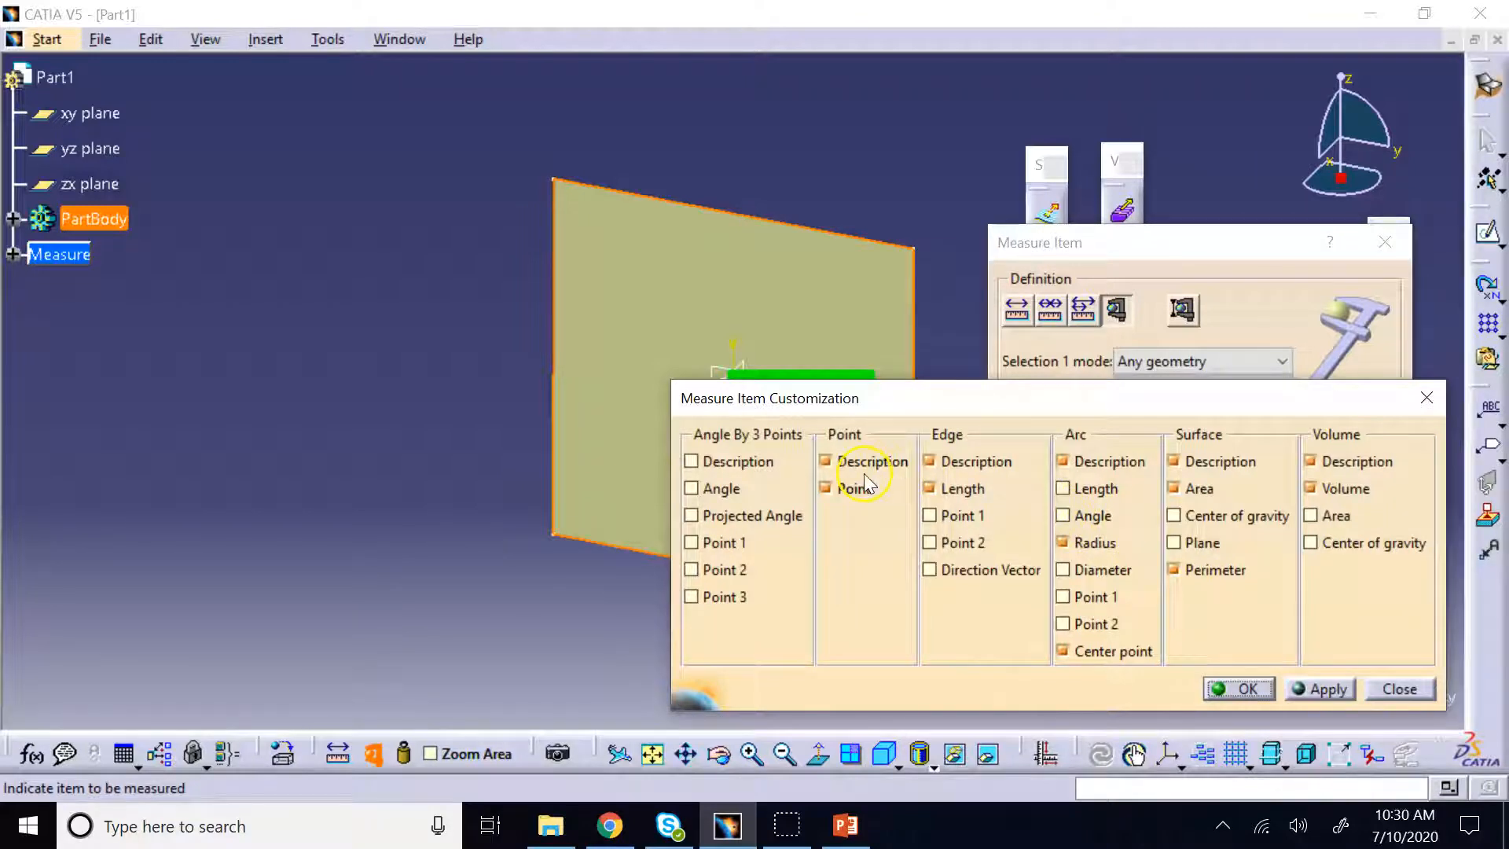
left_click(1174, 570)
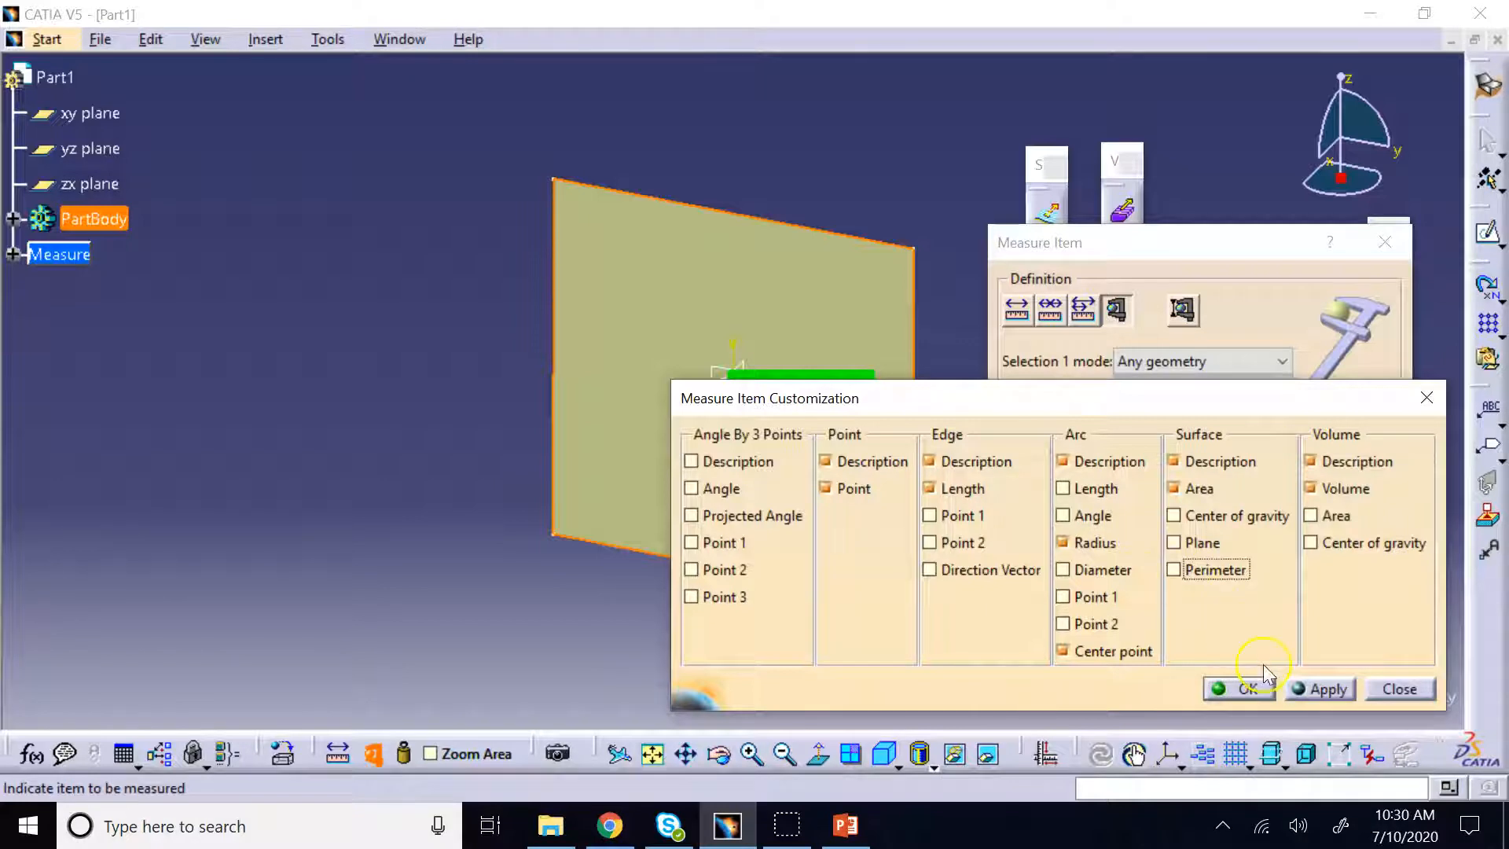
left_click(1244, 689)
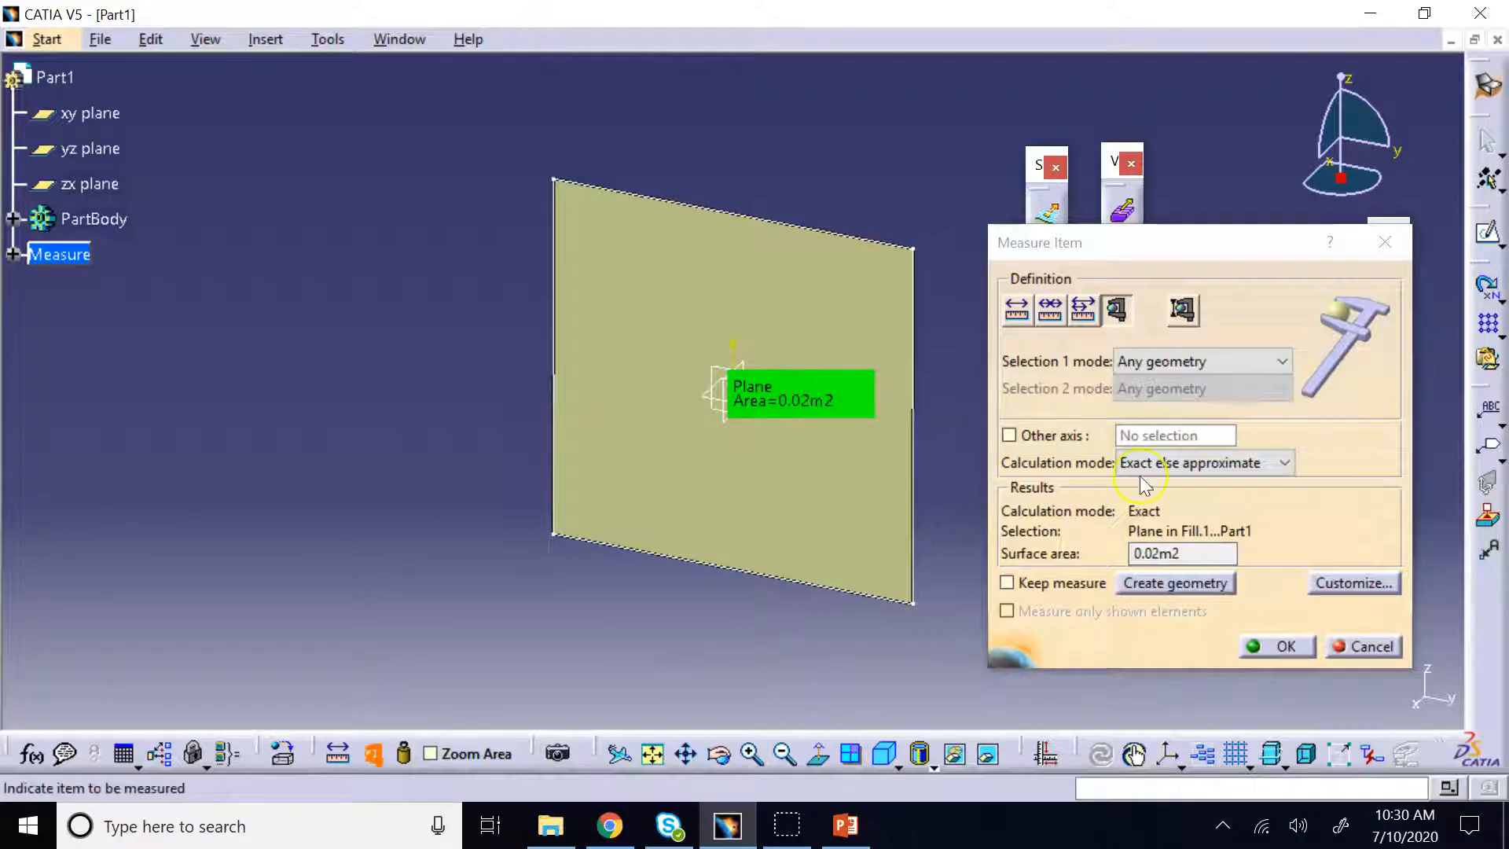
Restore Perimeter in the surface measurement results and close Measure Item without keeping the measurement
left_click(1332, 590)
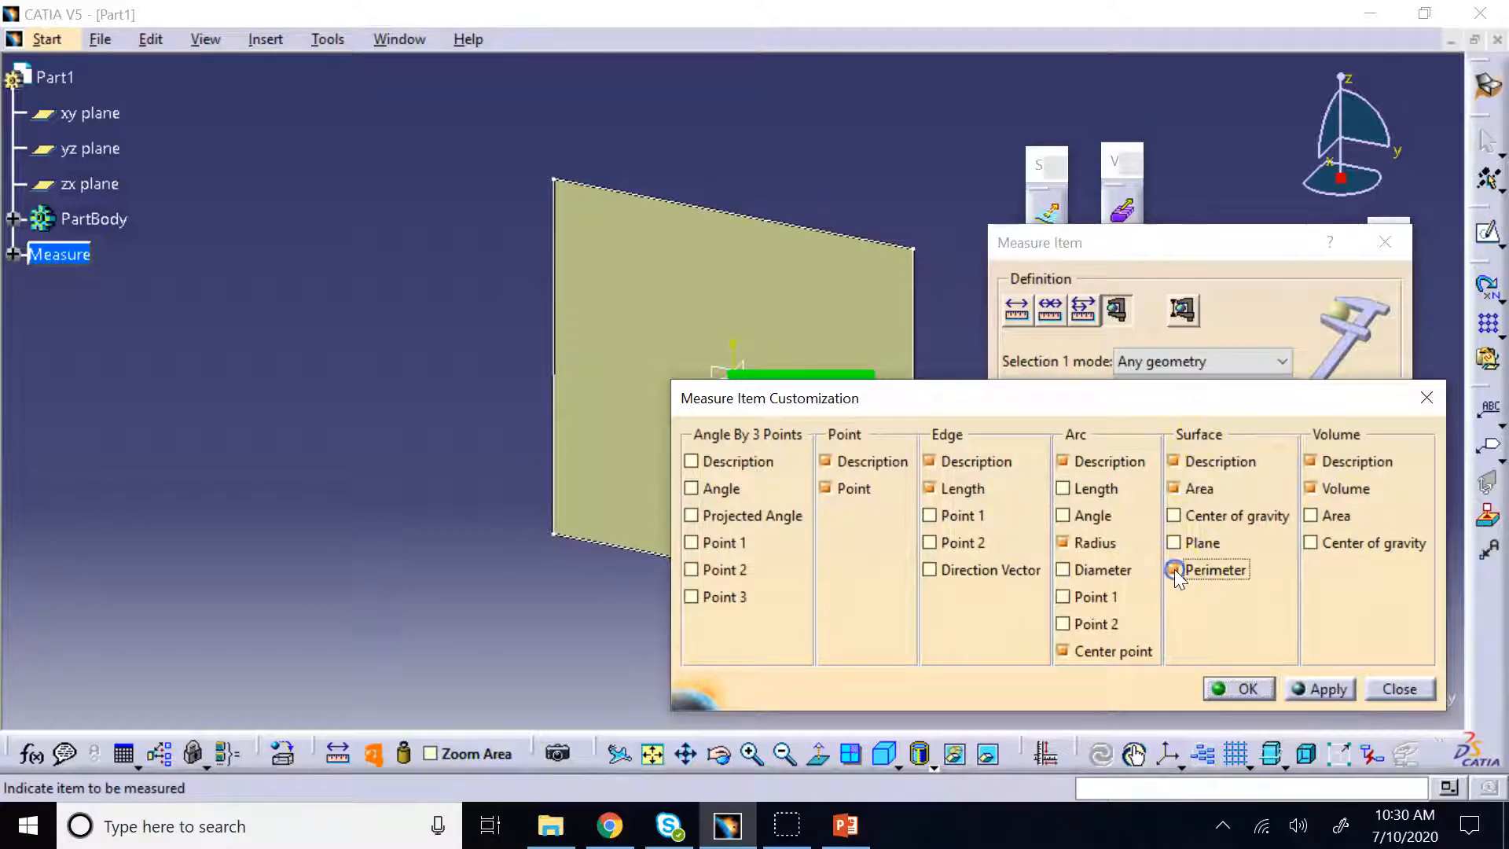
left_click(1238, 688)
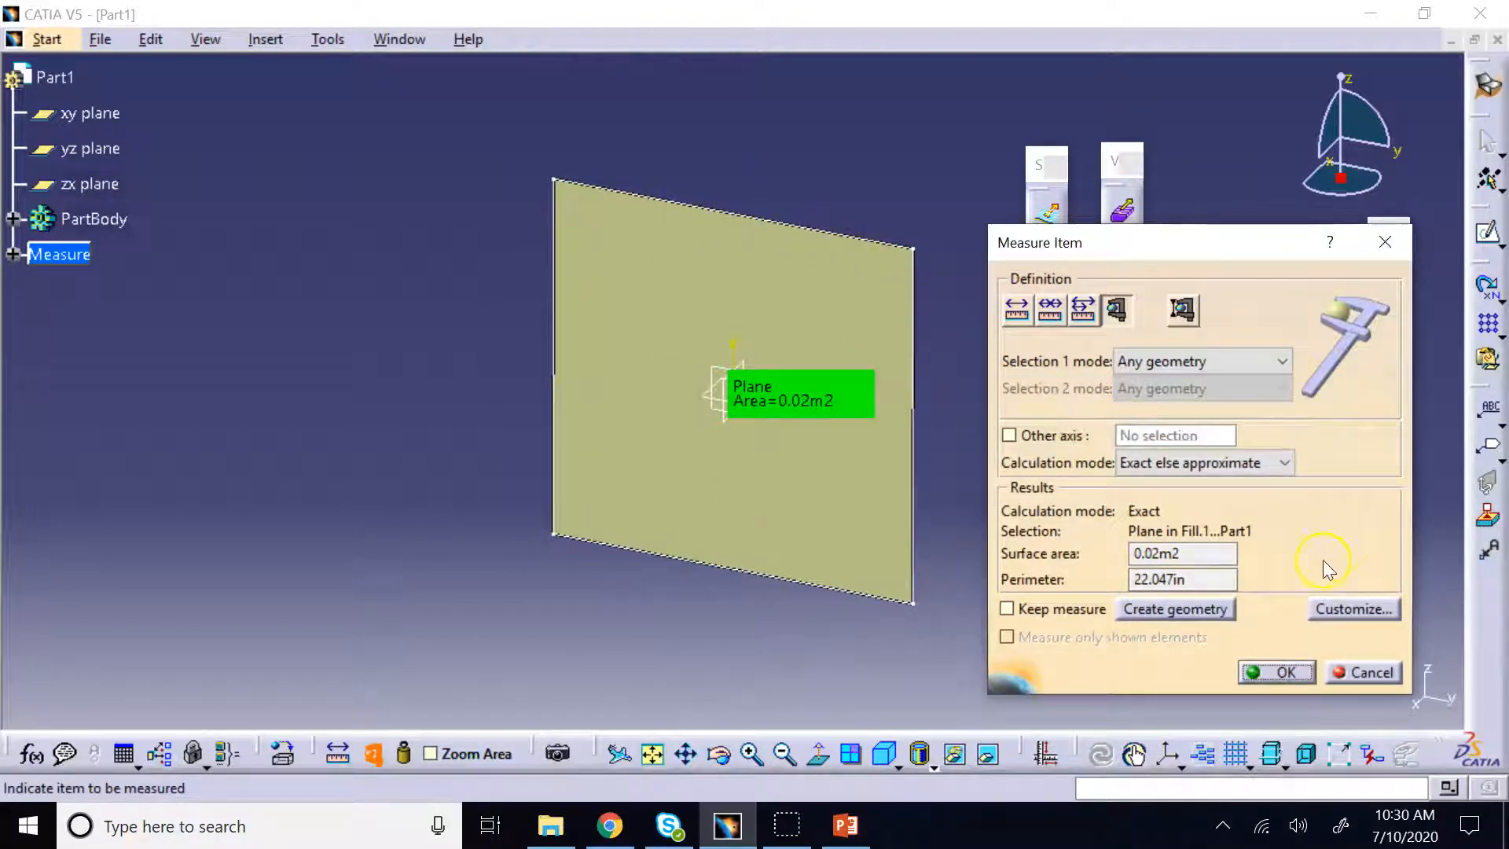
left_click(1368, 674)
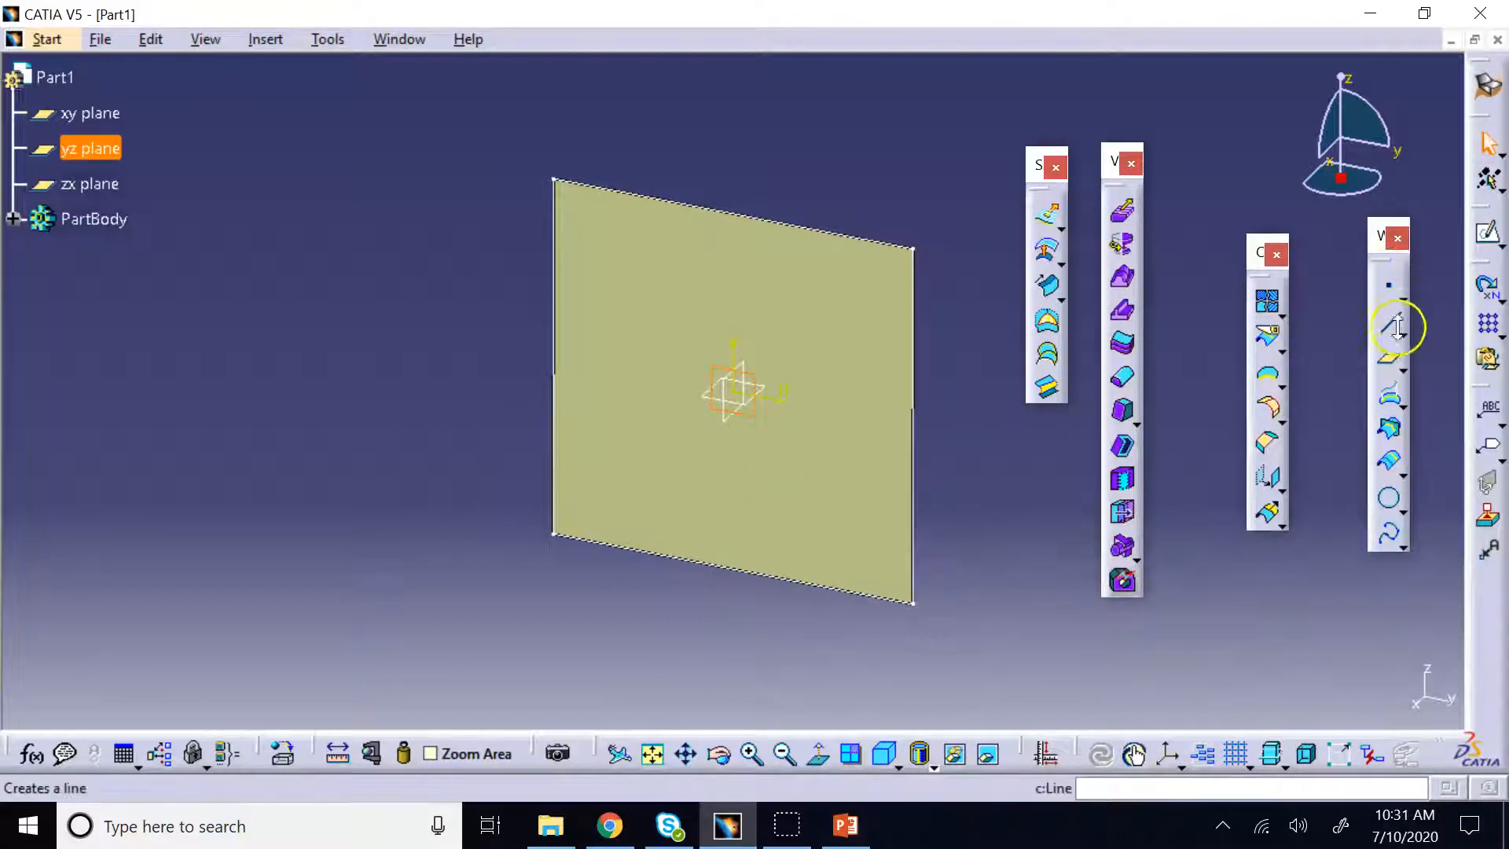
Create a reference plane offset from the yz plane, in front of the filled square
left_click(1391, 362)
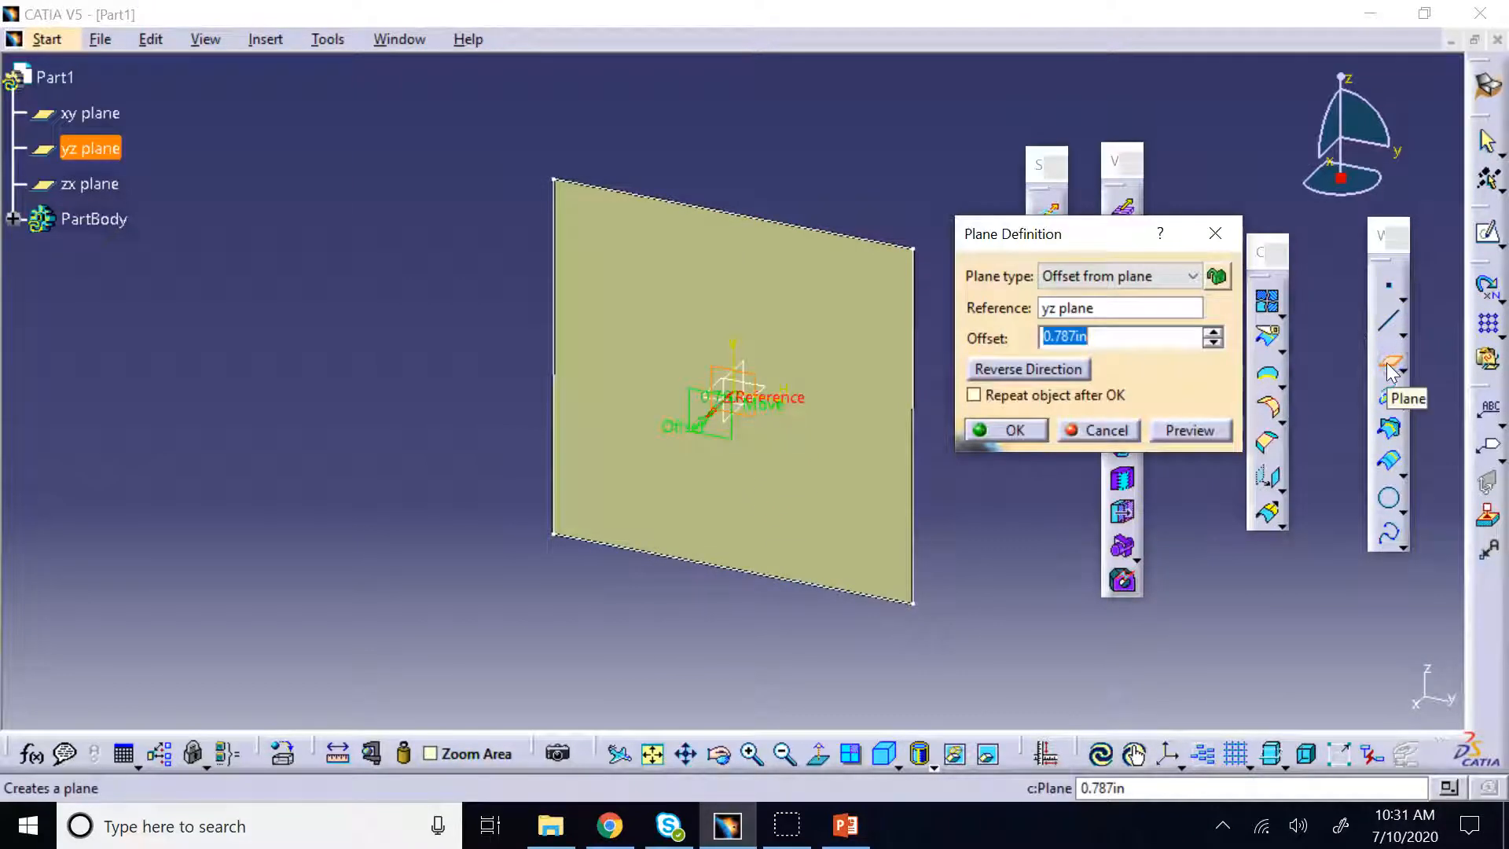
key("Return")
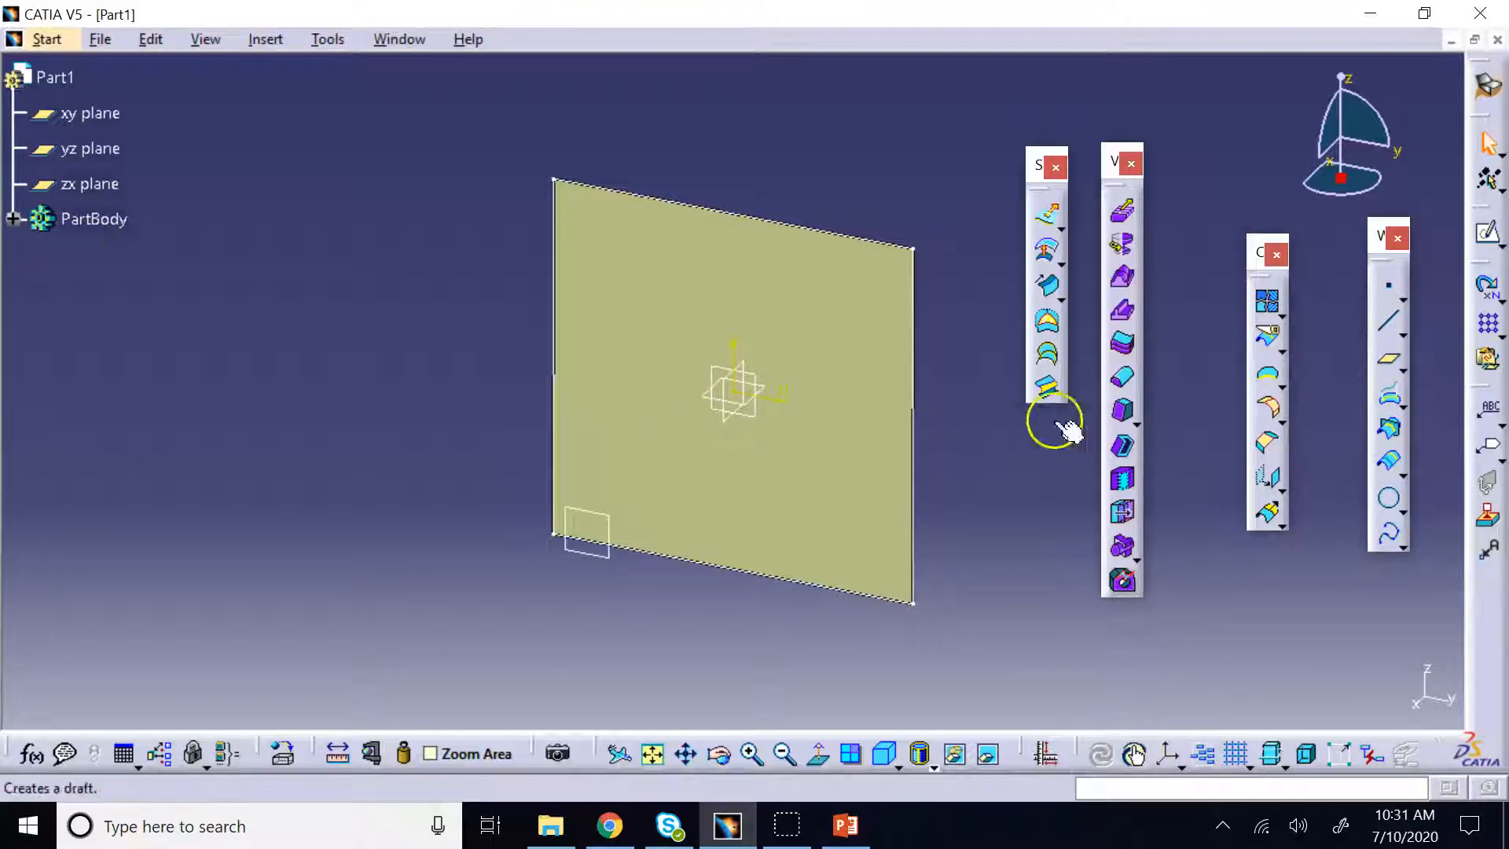
Sketch a circle on the offset plane, centred on the origin and smaller than the square, and exit the sketch
left_click(607, 547)
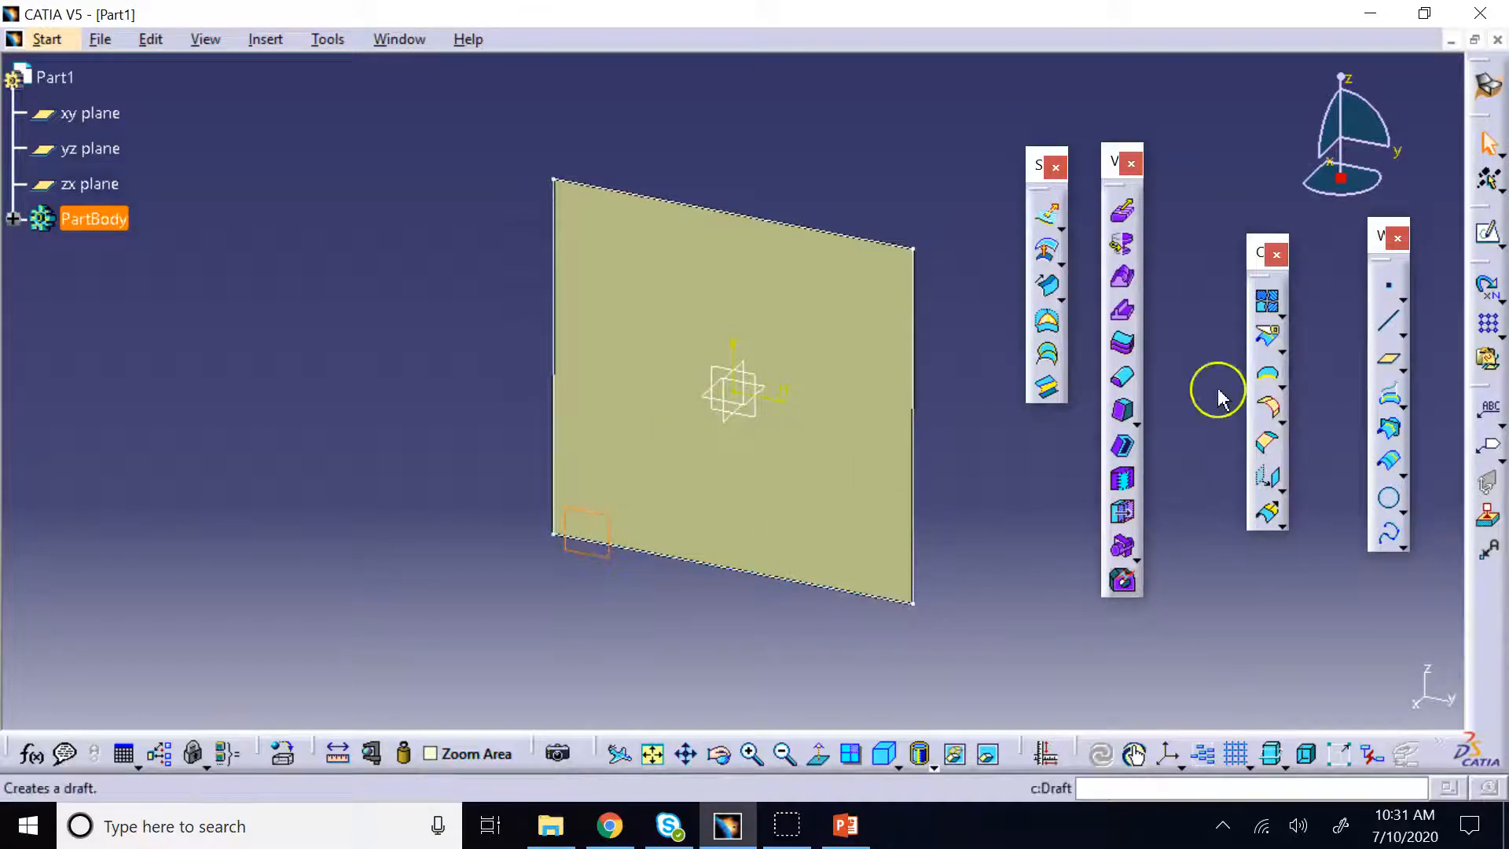
left_click(1488, 240)
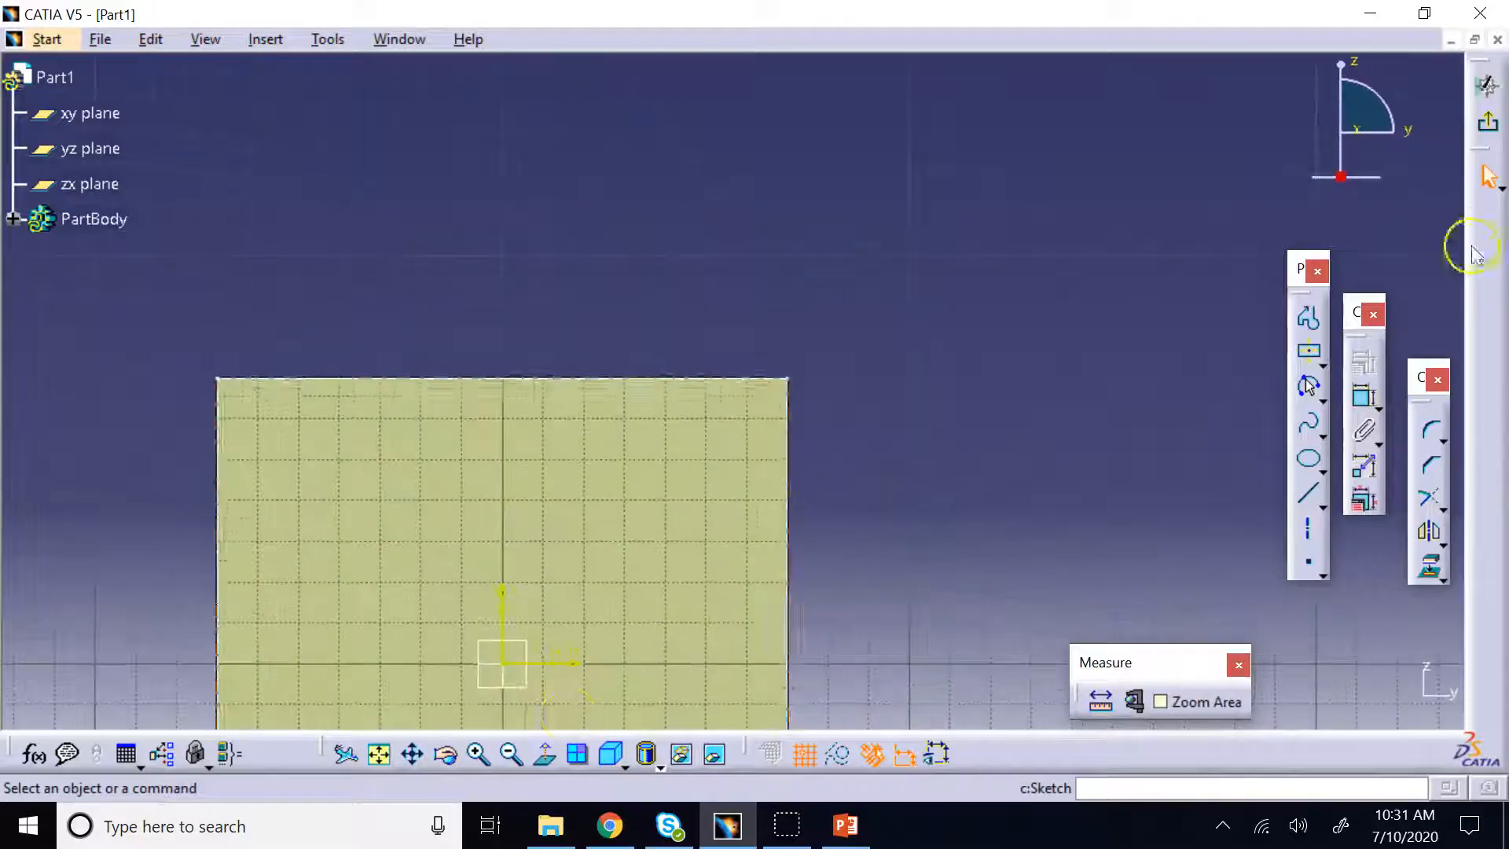
left_click(378, 754)
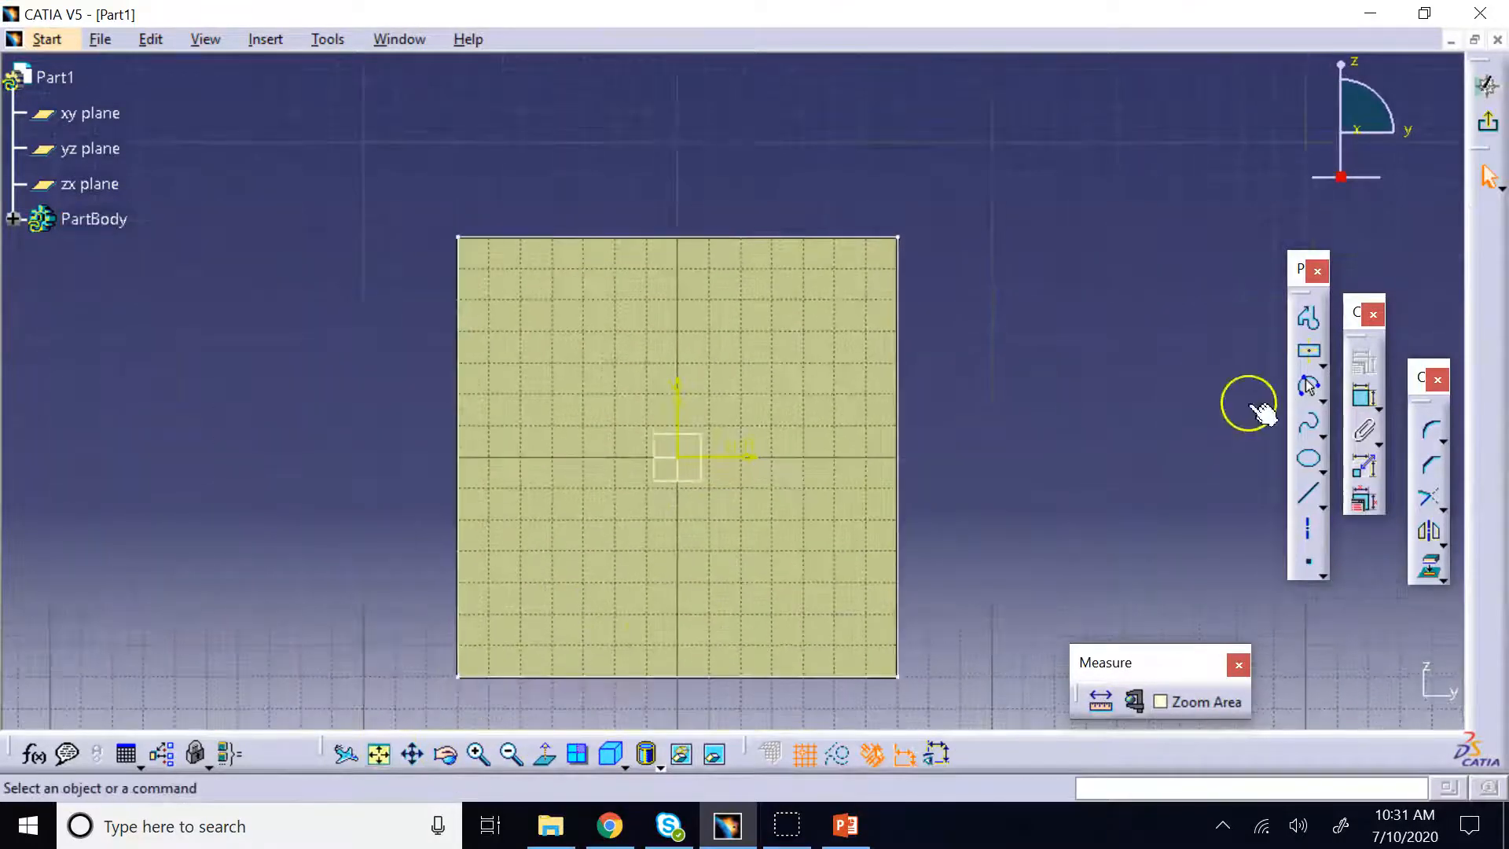
left_click(1323, 397)
left_click(1285, 415)
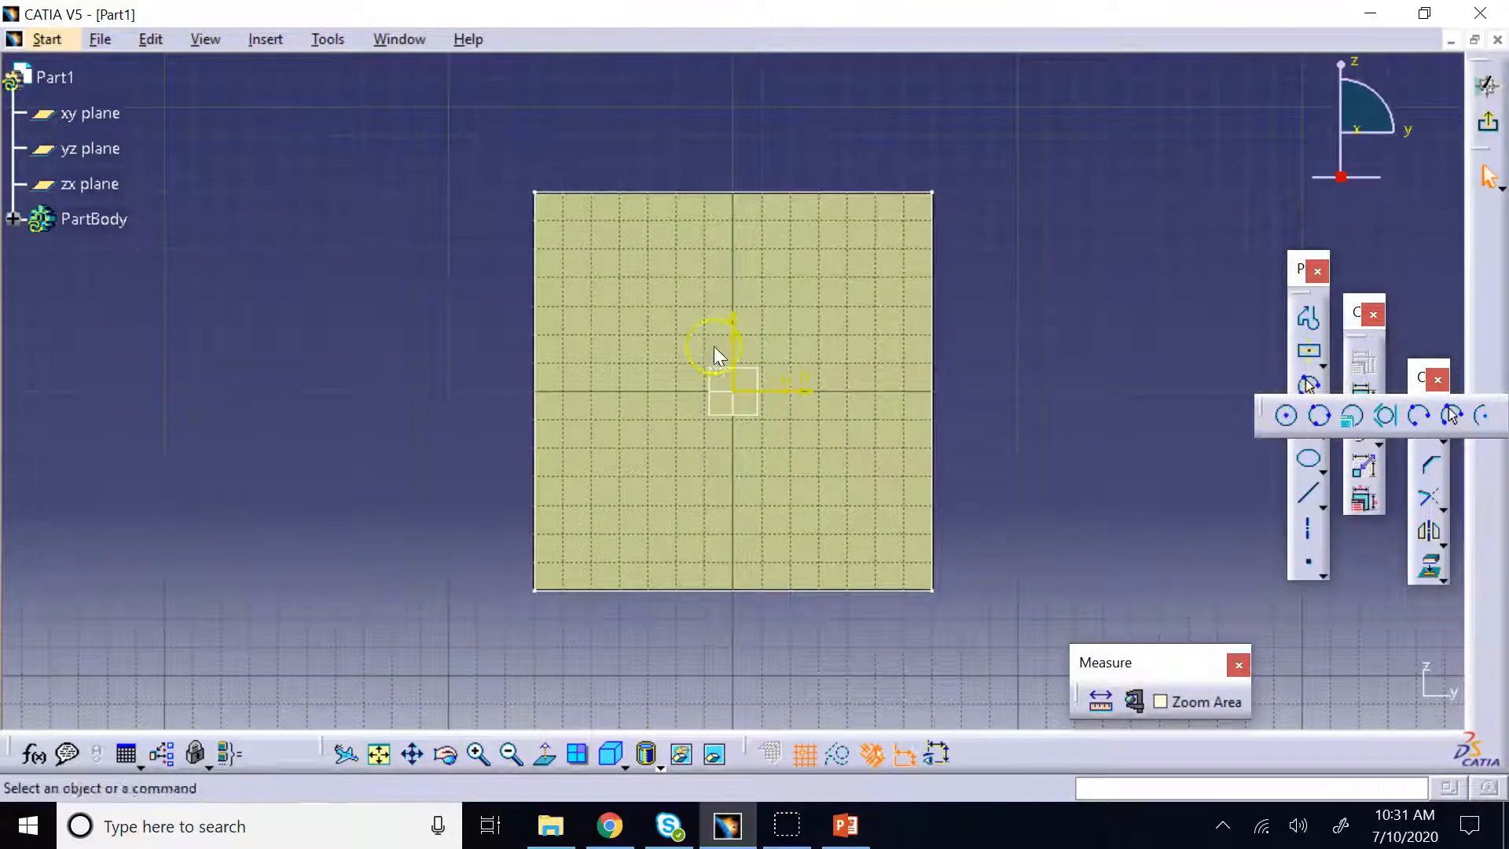
left_click(733, 390)
left_click(738, 307)
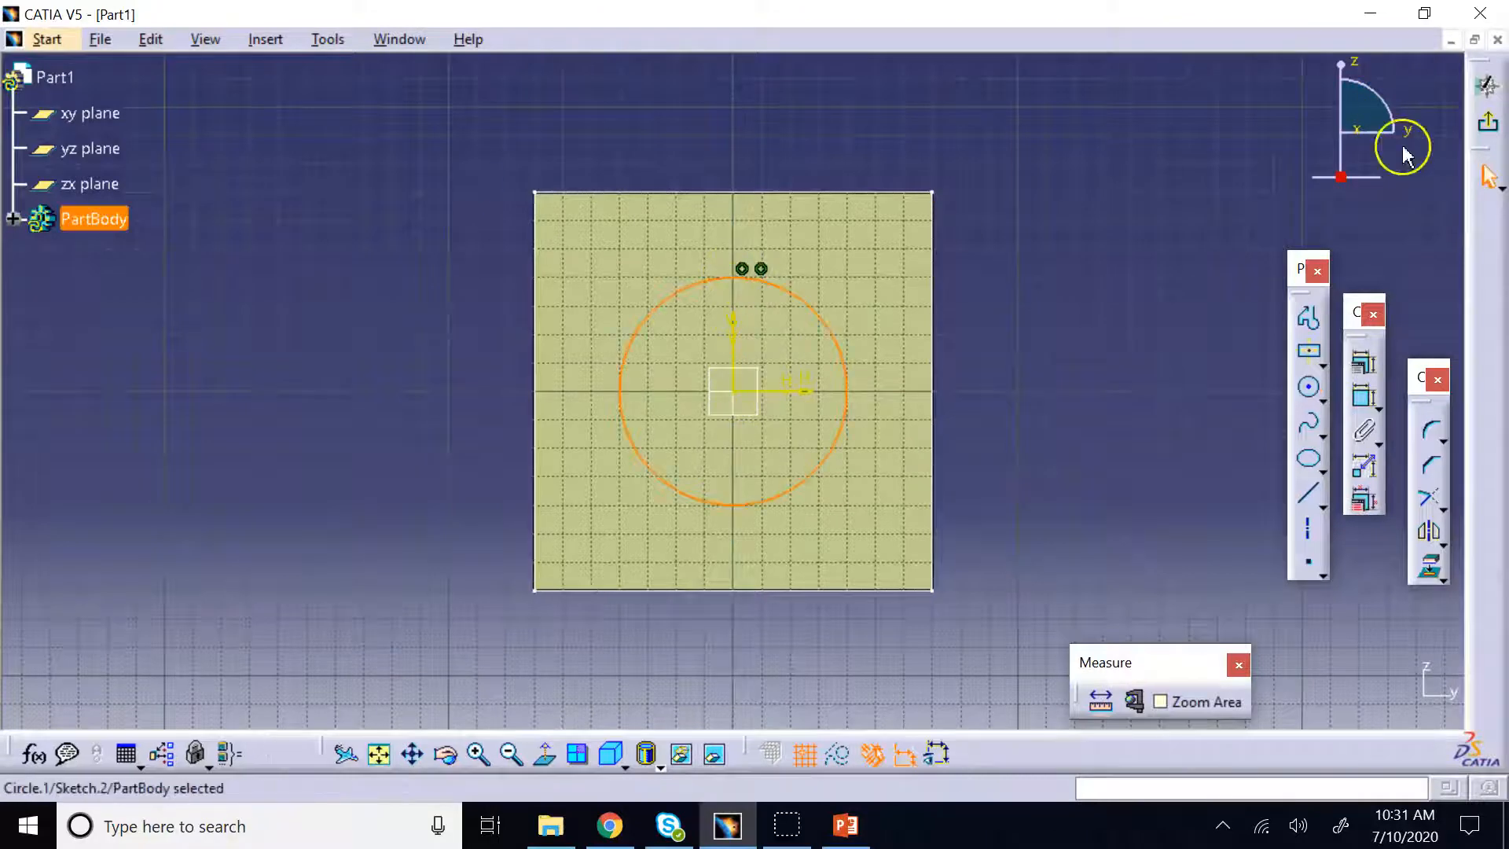
left_click(1486, 120)
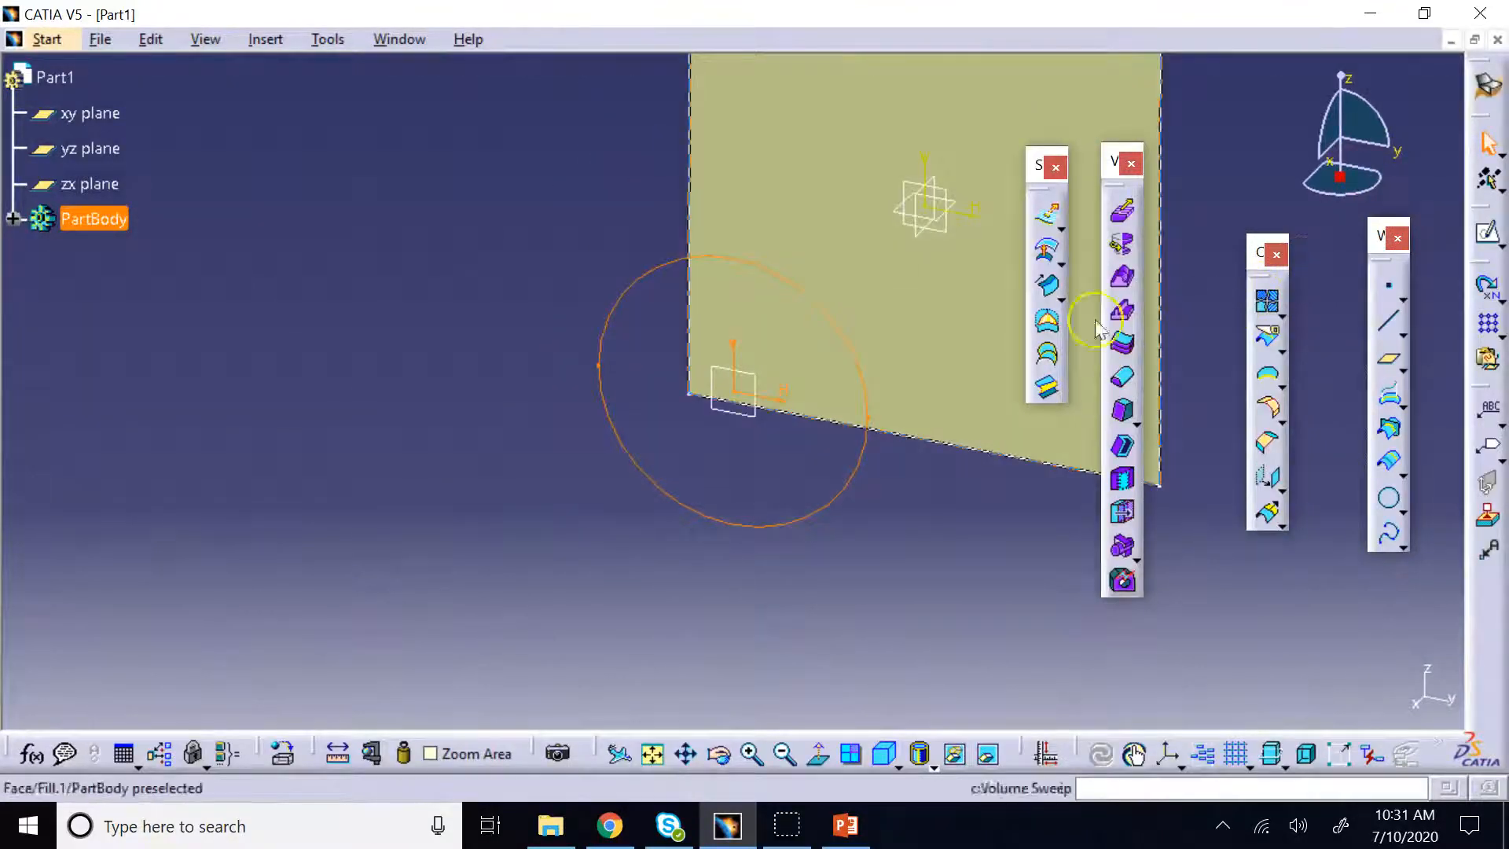
Create a Fill surface bounded by the circle sketch
left_click(1046, 320)
left_click(1211, 688)
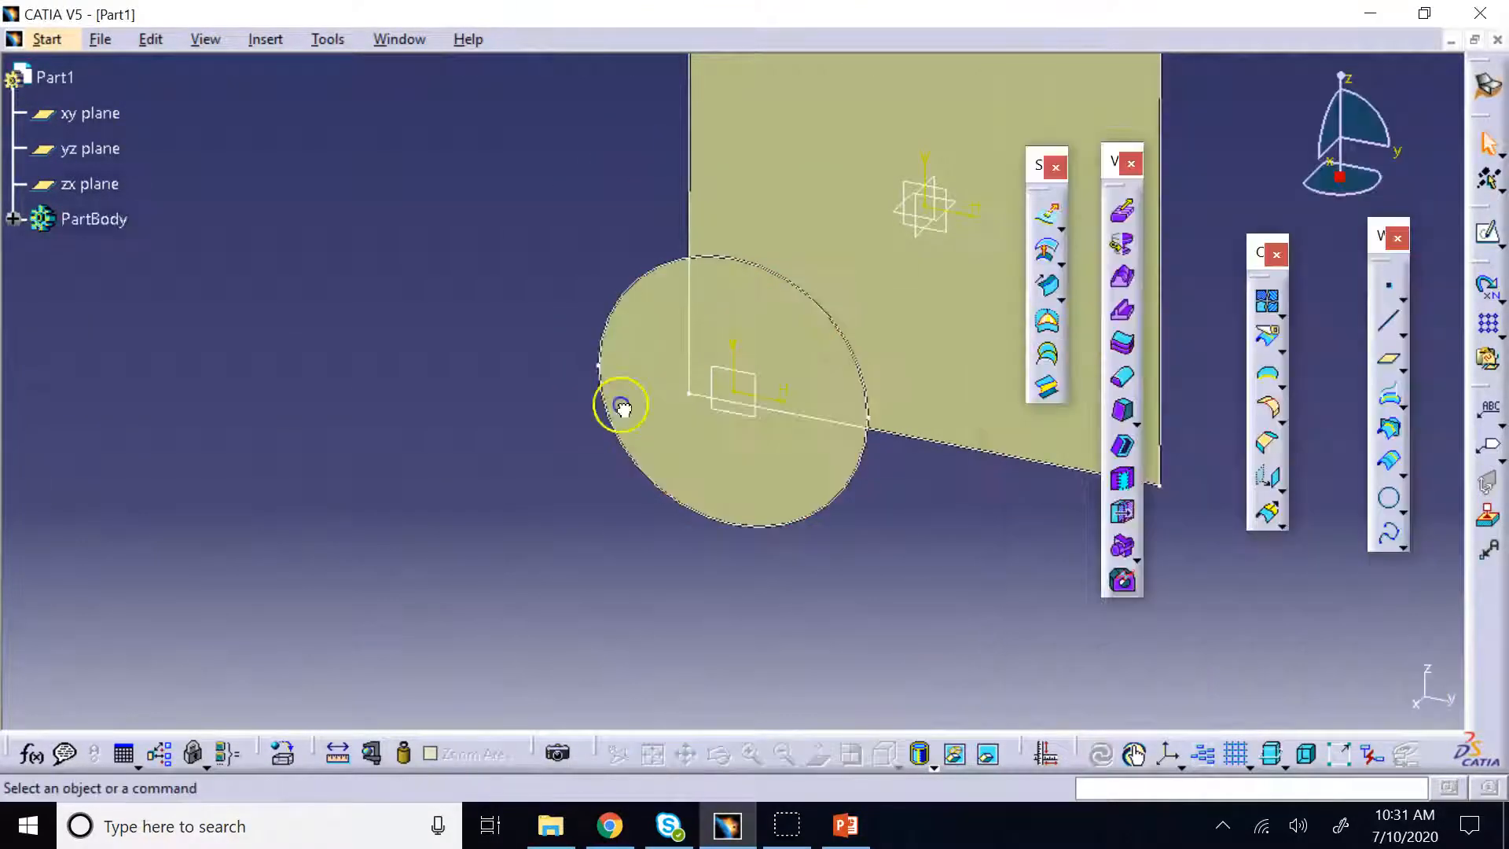
Create a Multi-Sections Surface from the square sketch to the circle sketch using Ratio section coupling
left_click(655, 755)
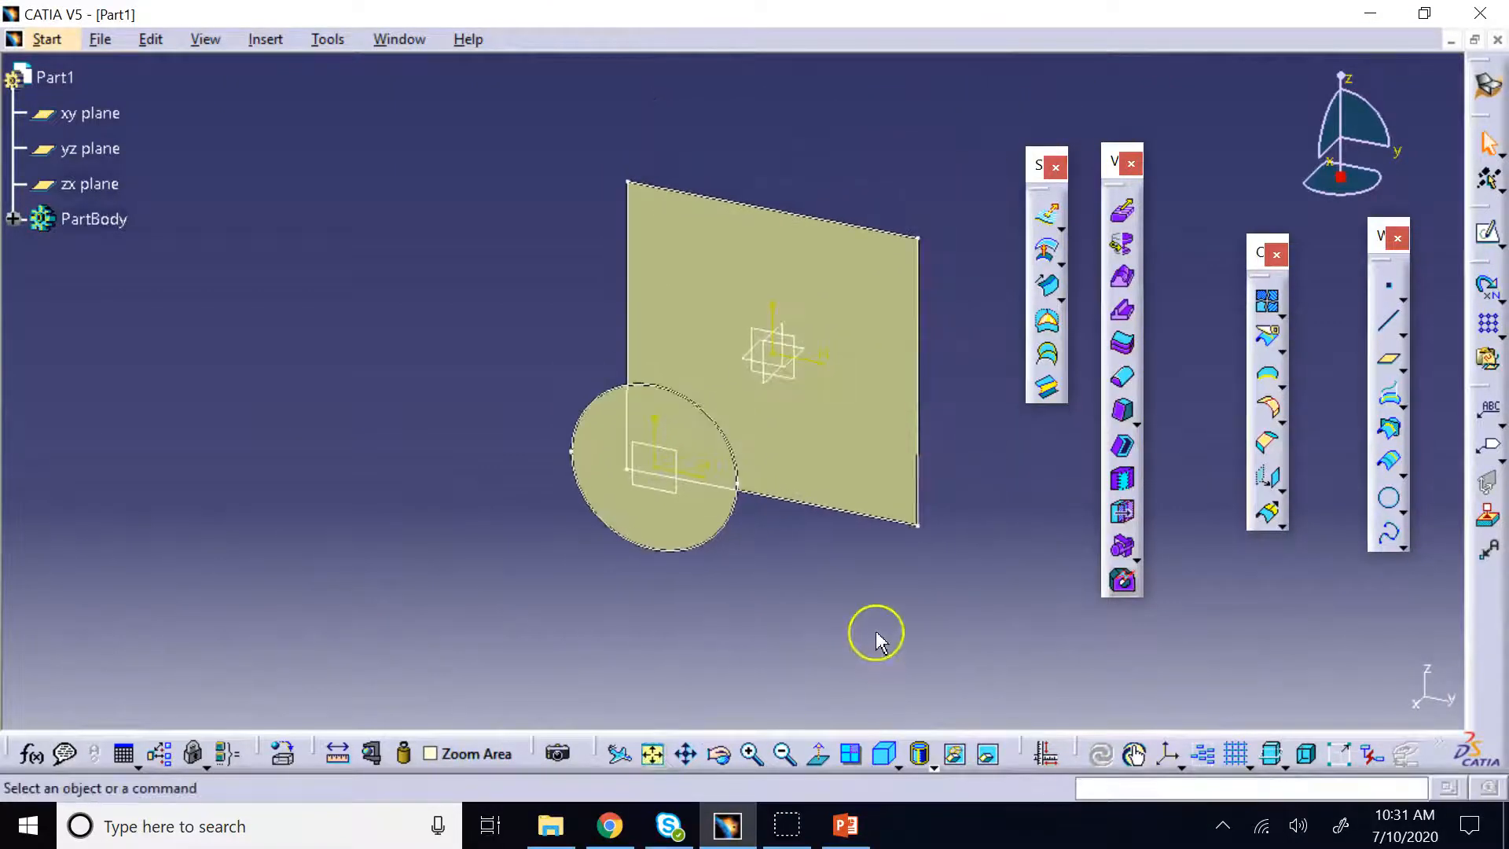
left_click(720, 755)
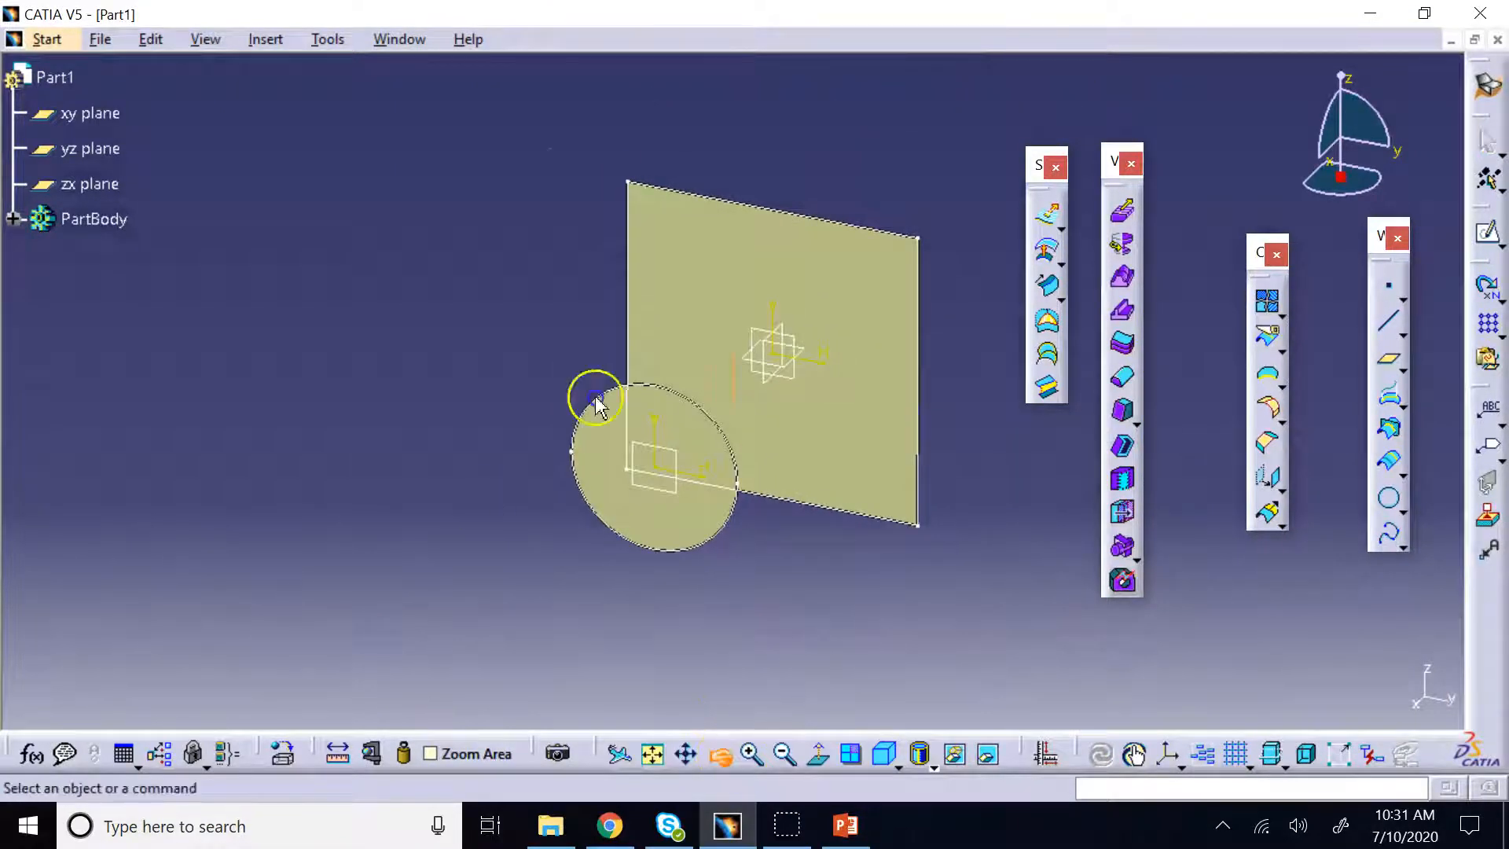
left_click_drag(600, 398, 537, 387)
left_click(650, 370)
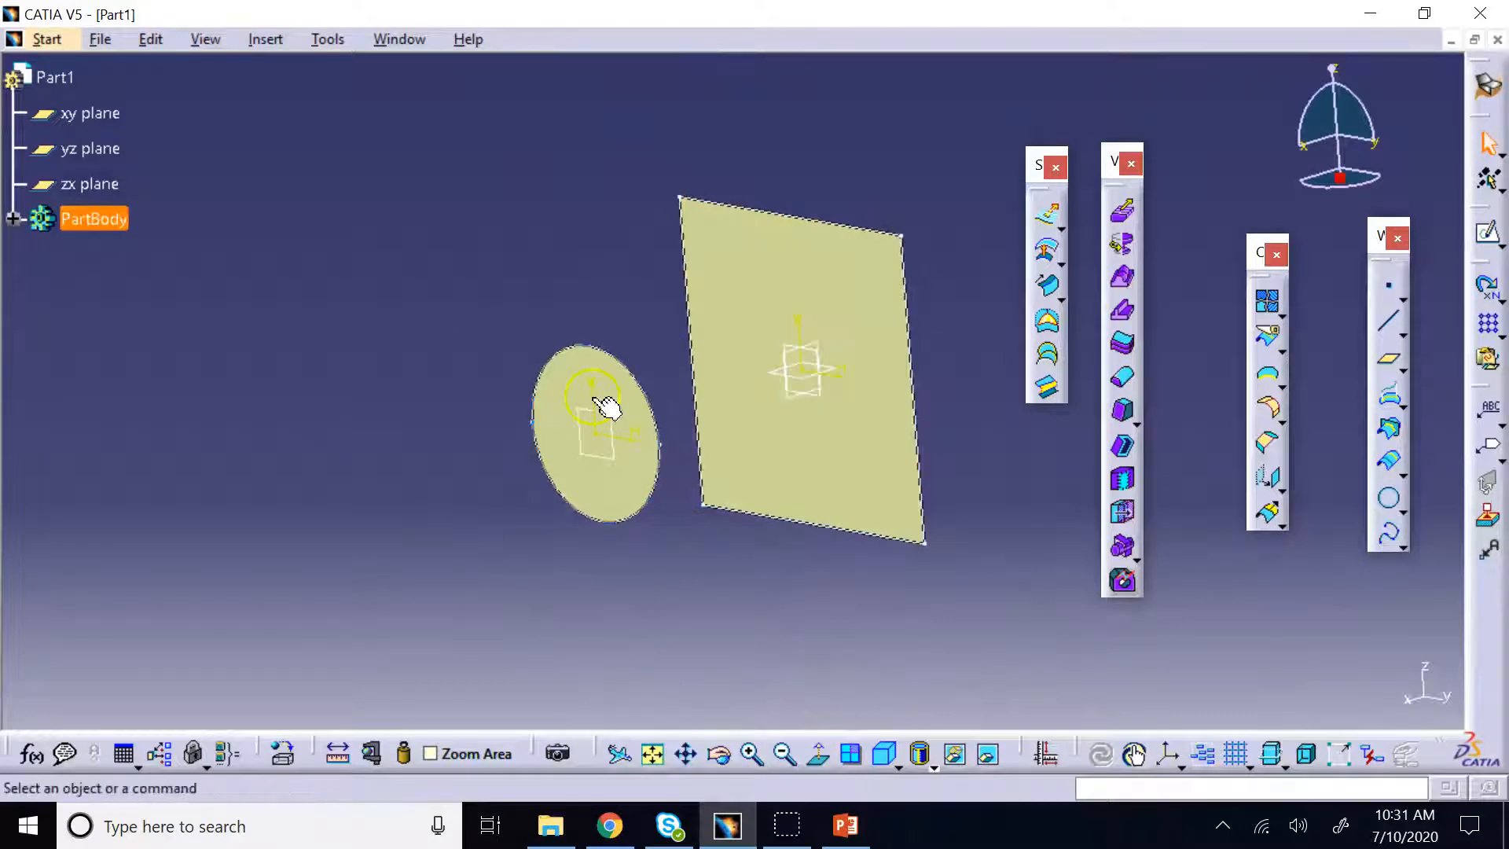
left_click(676, 614)
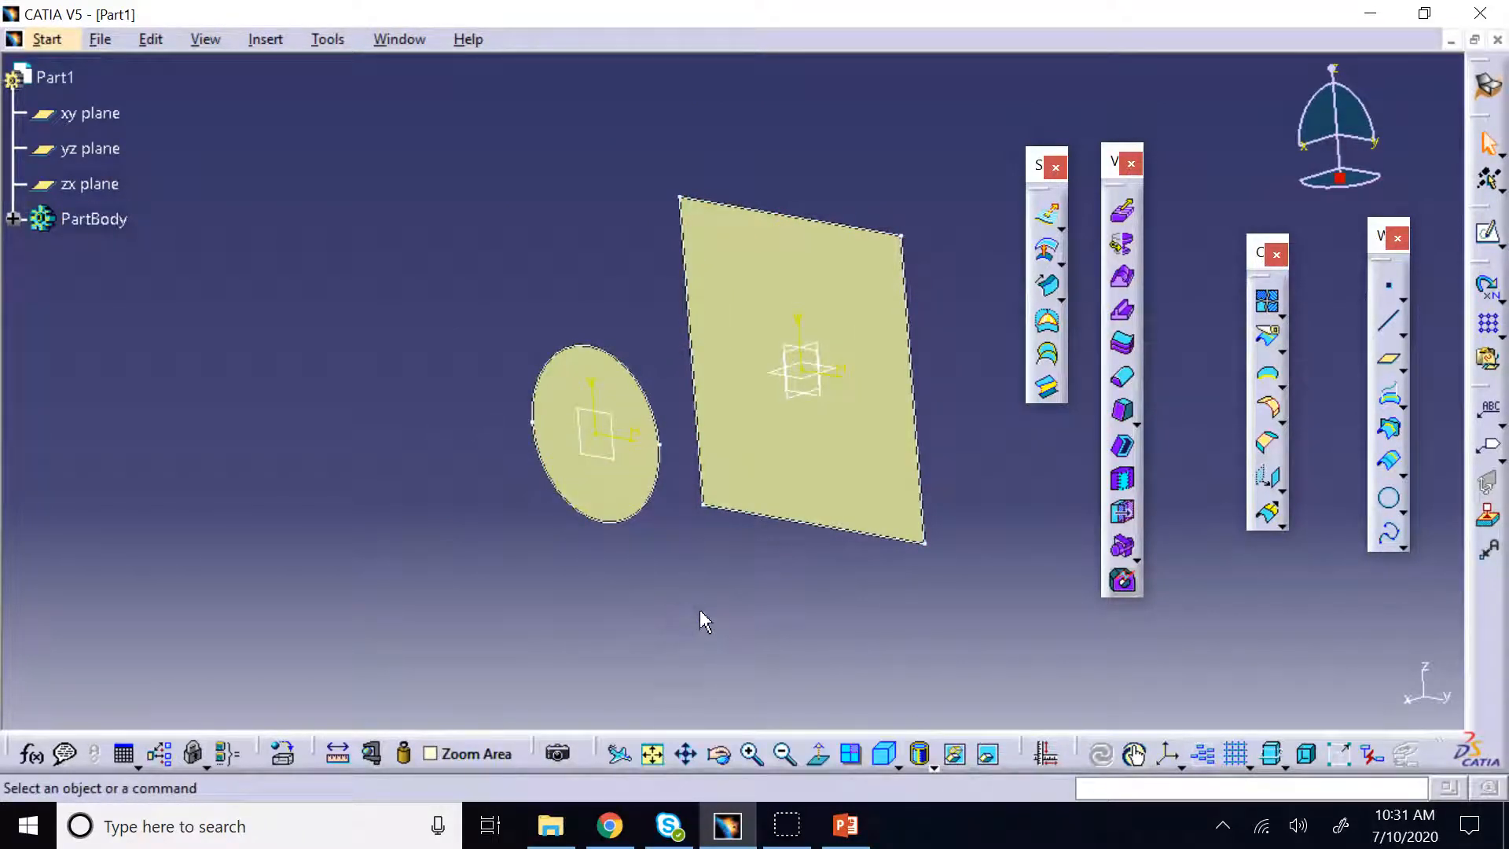
left_click(1049, 357)
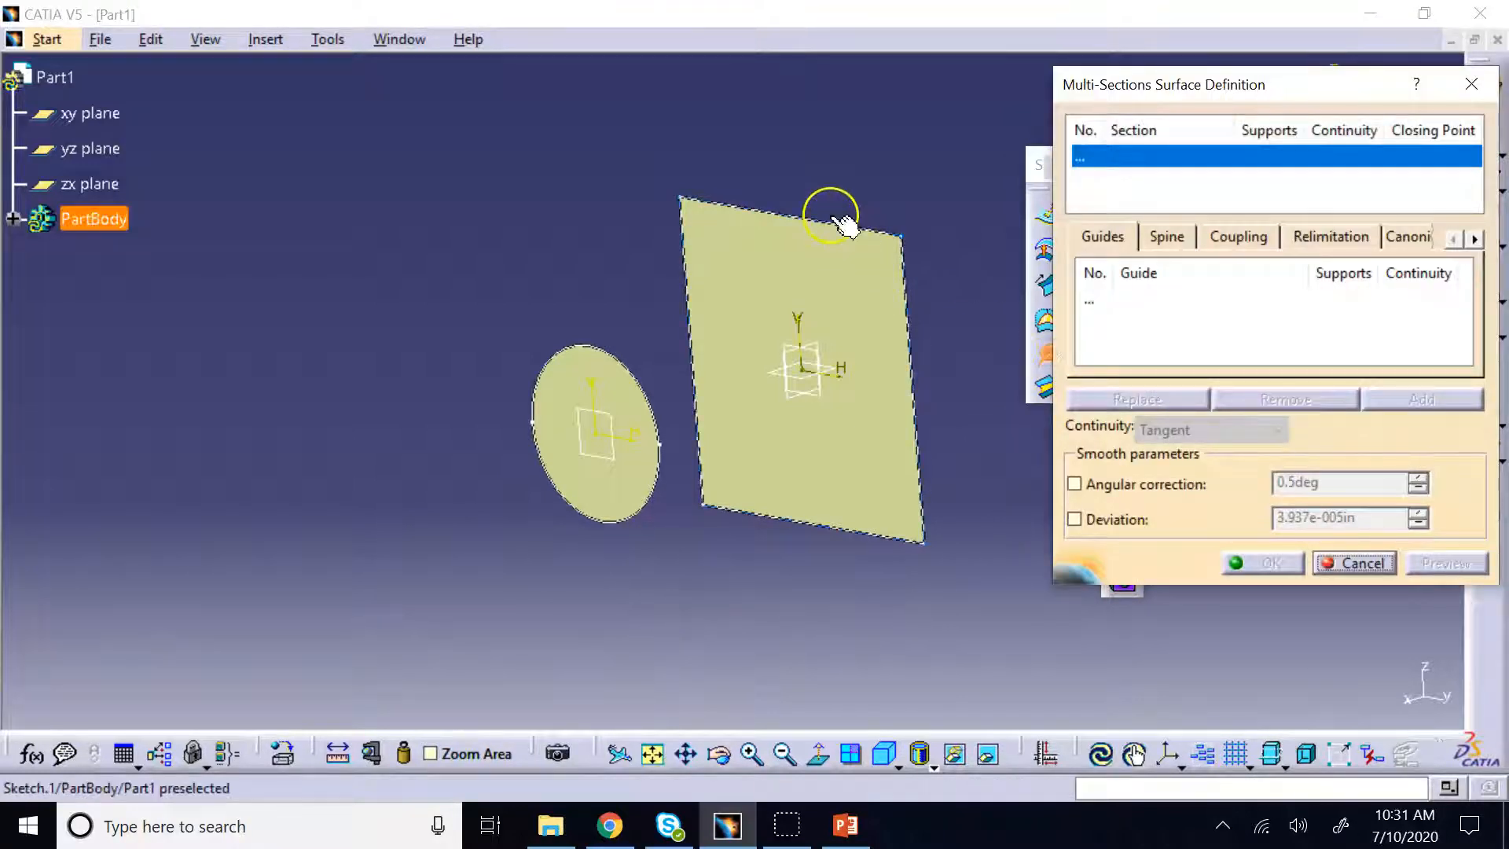
left_click(836, 228)
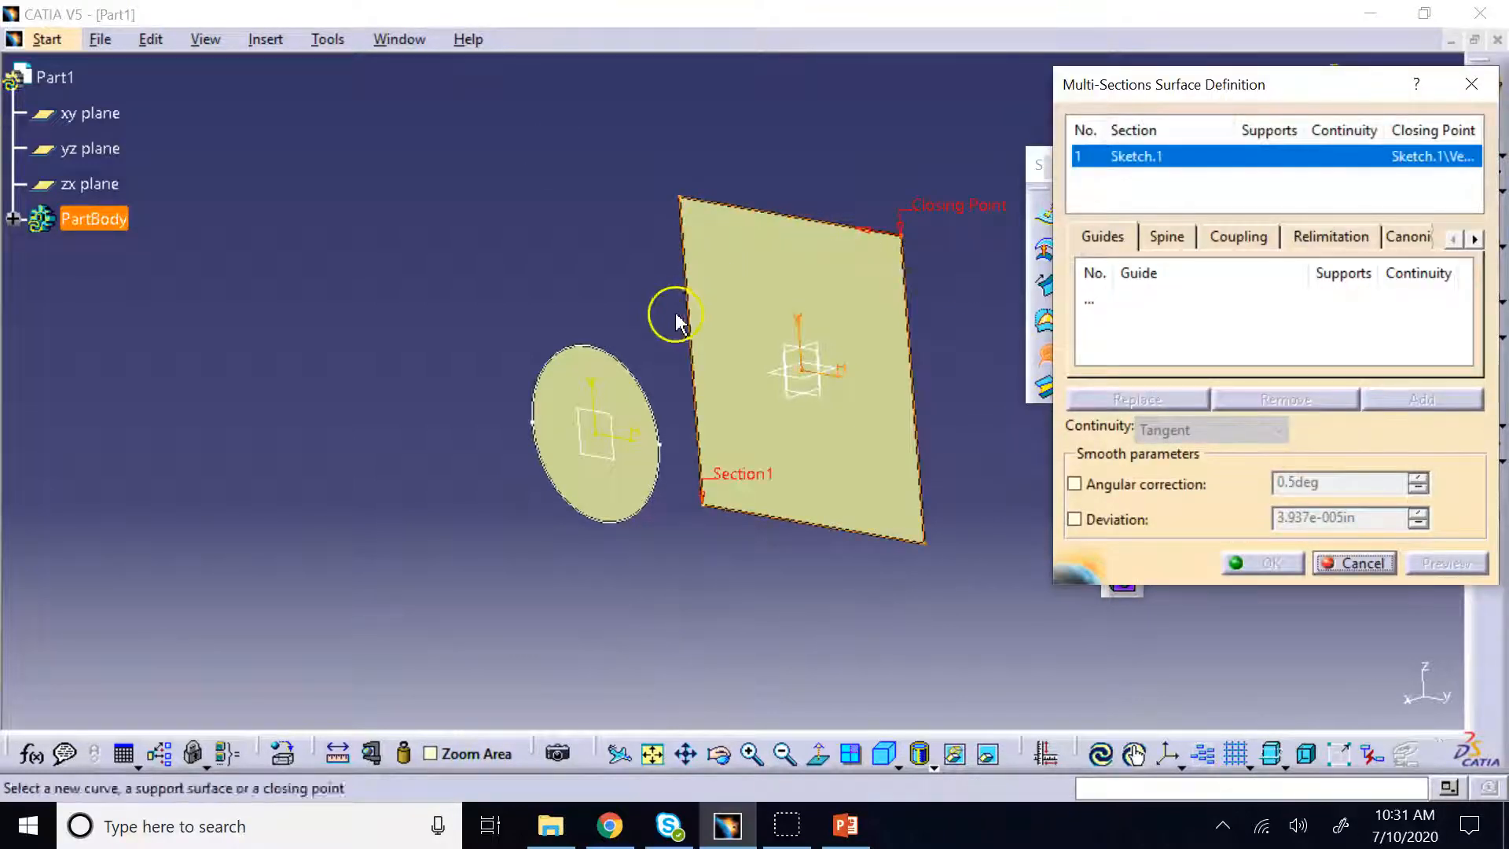
left_click(641, 376)
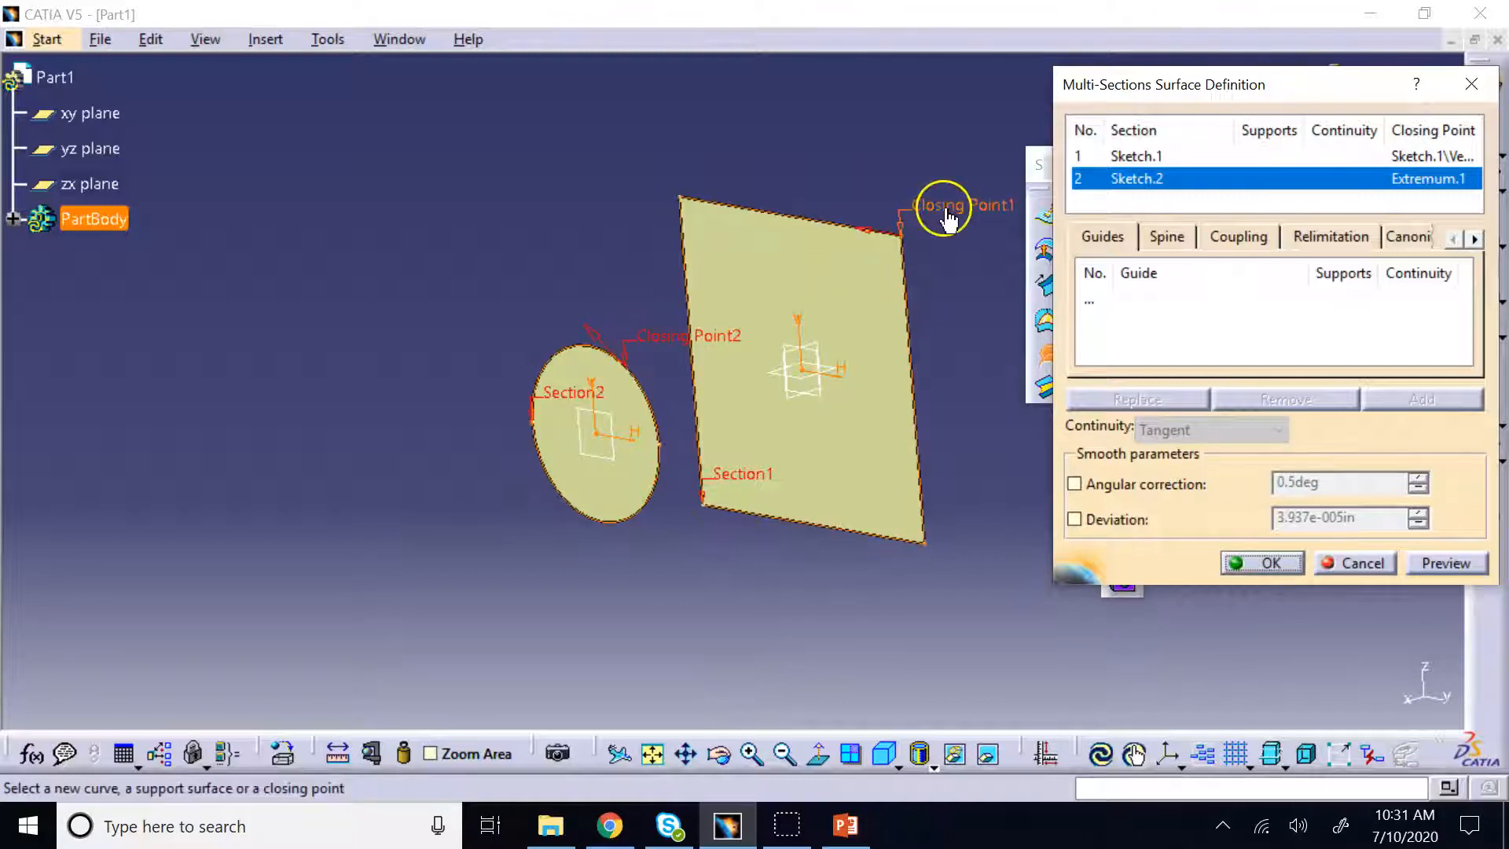
left_click(1239, 235)
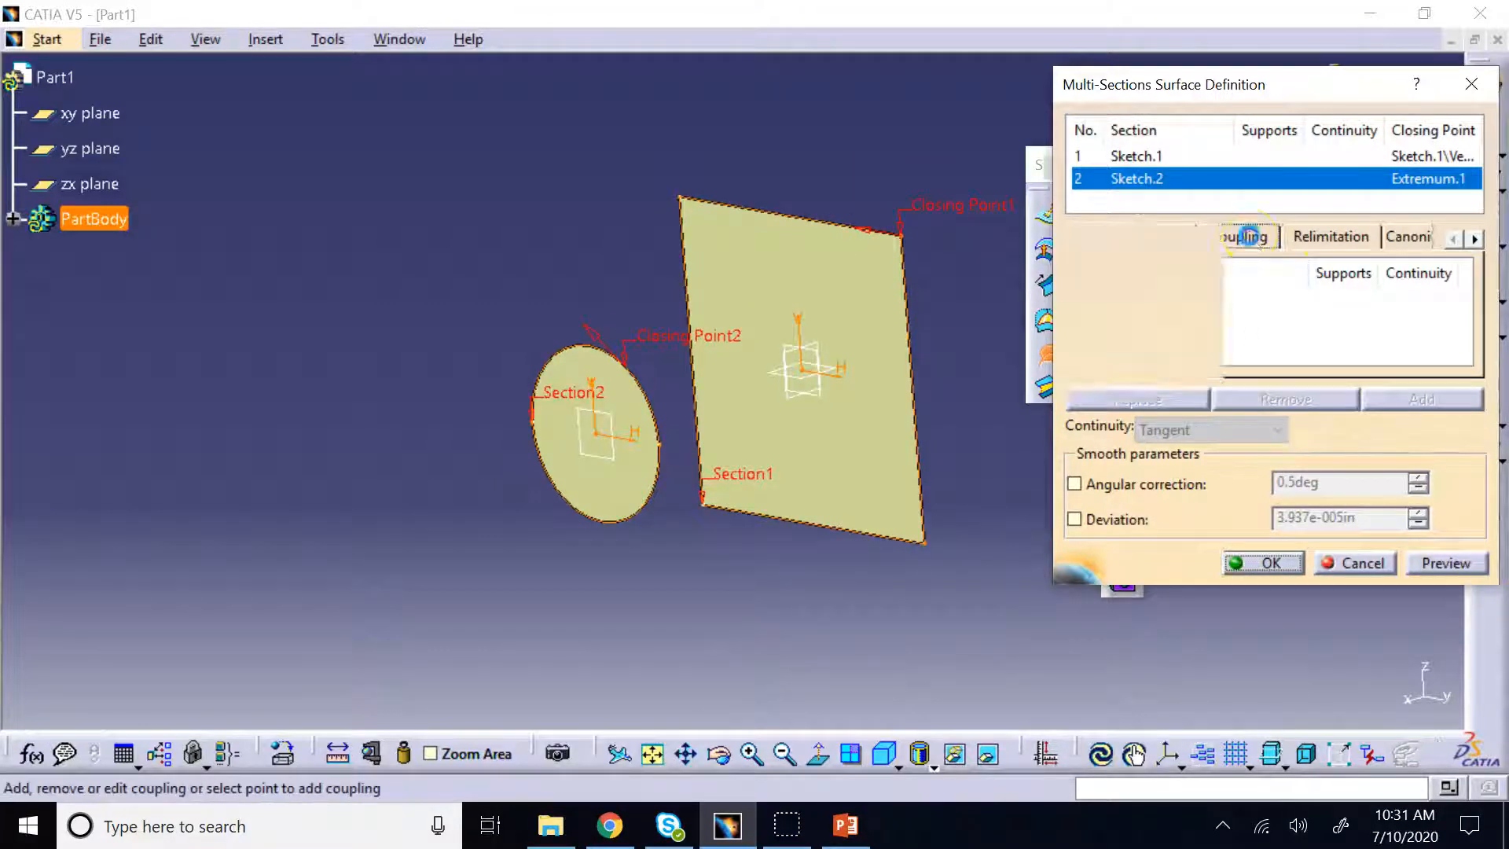
left_click(1440, 564)
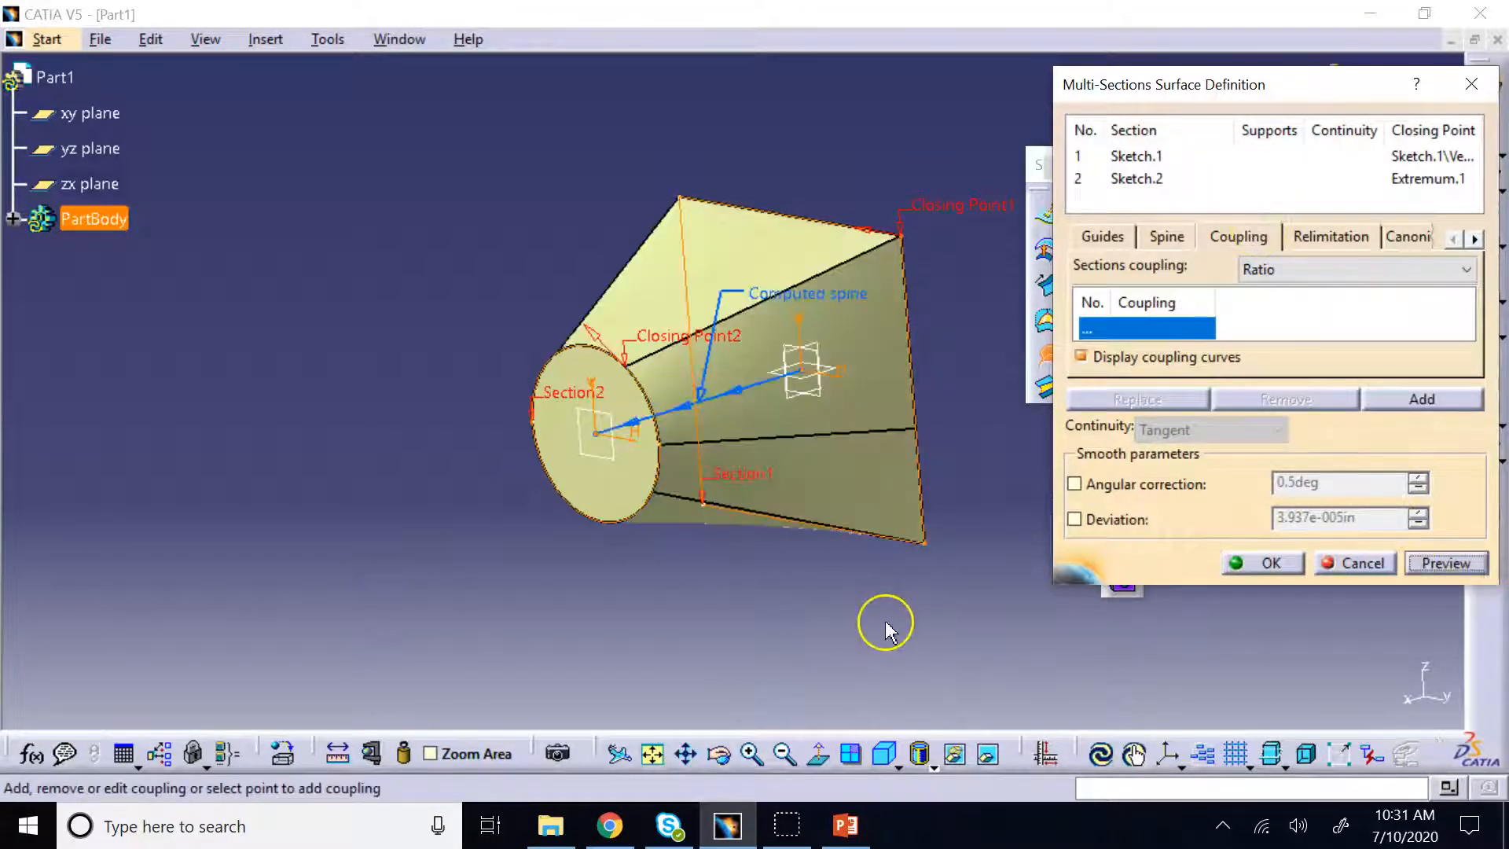
left_click(1267, 574)
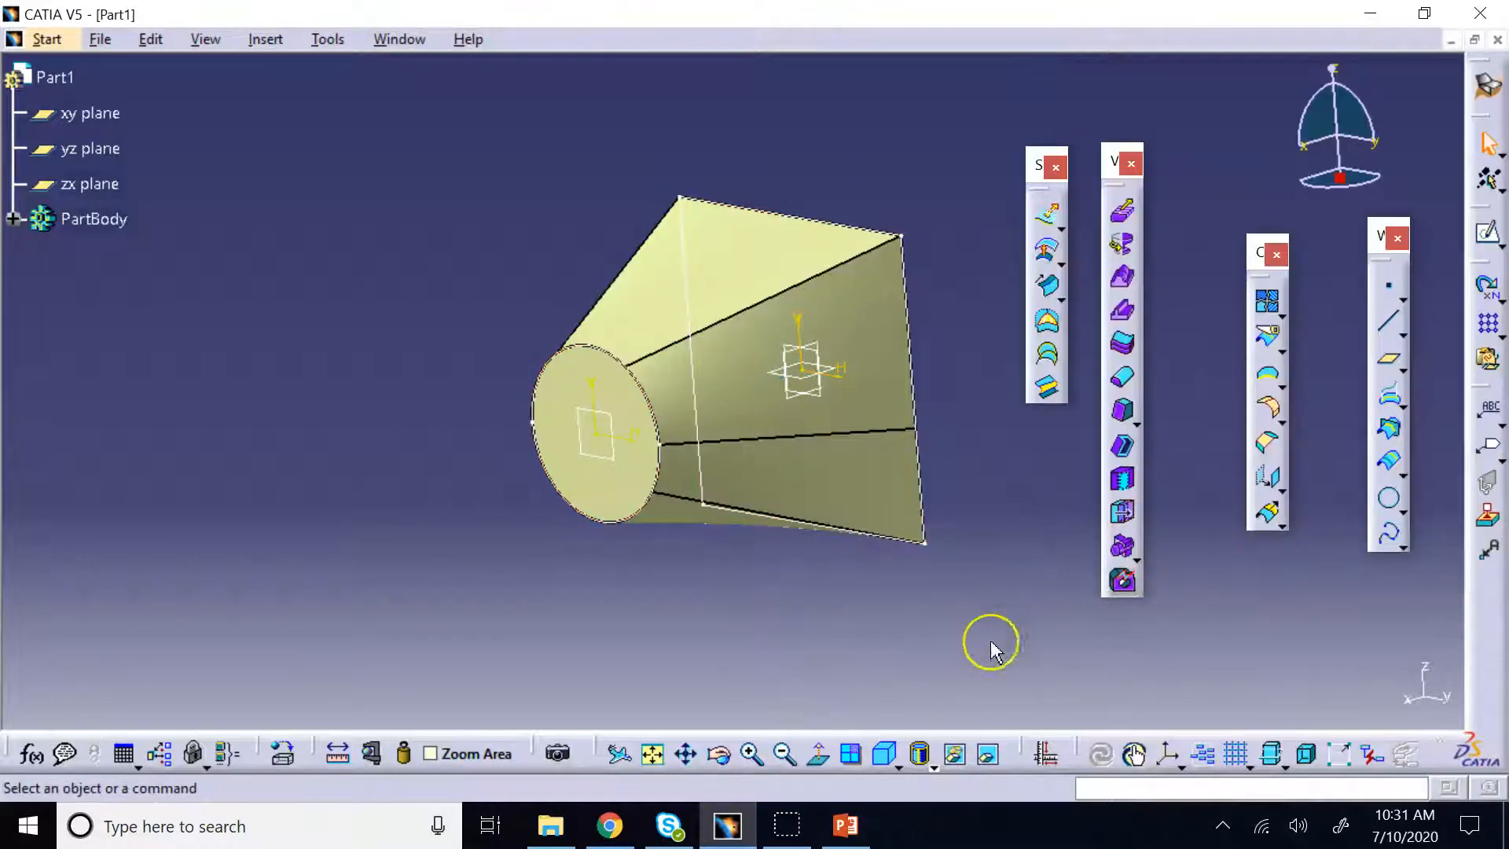
Join the square fill, the circular fill and the multi-sections surface into one surface
left_click(721, 756)
left_click_drag(633, 428, 601, 445)
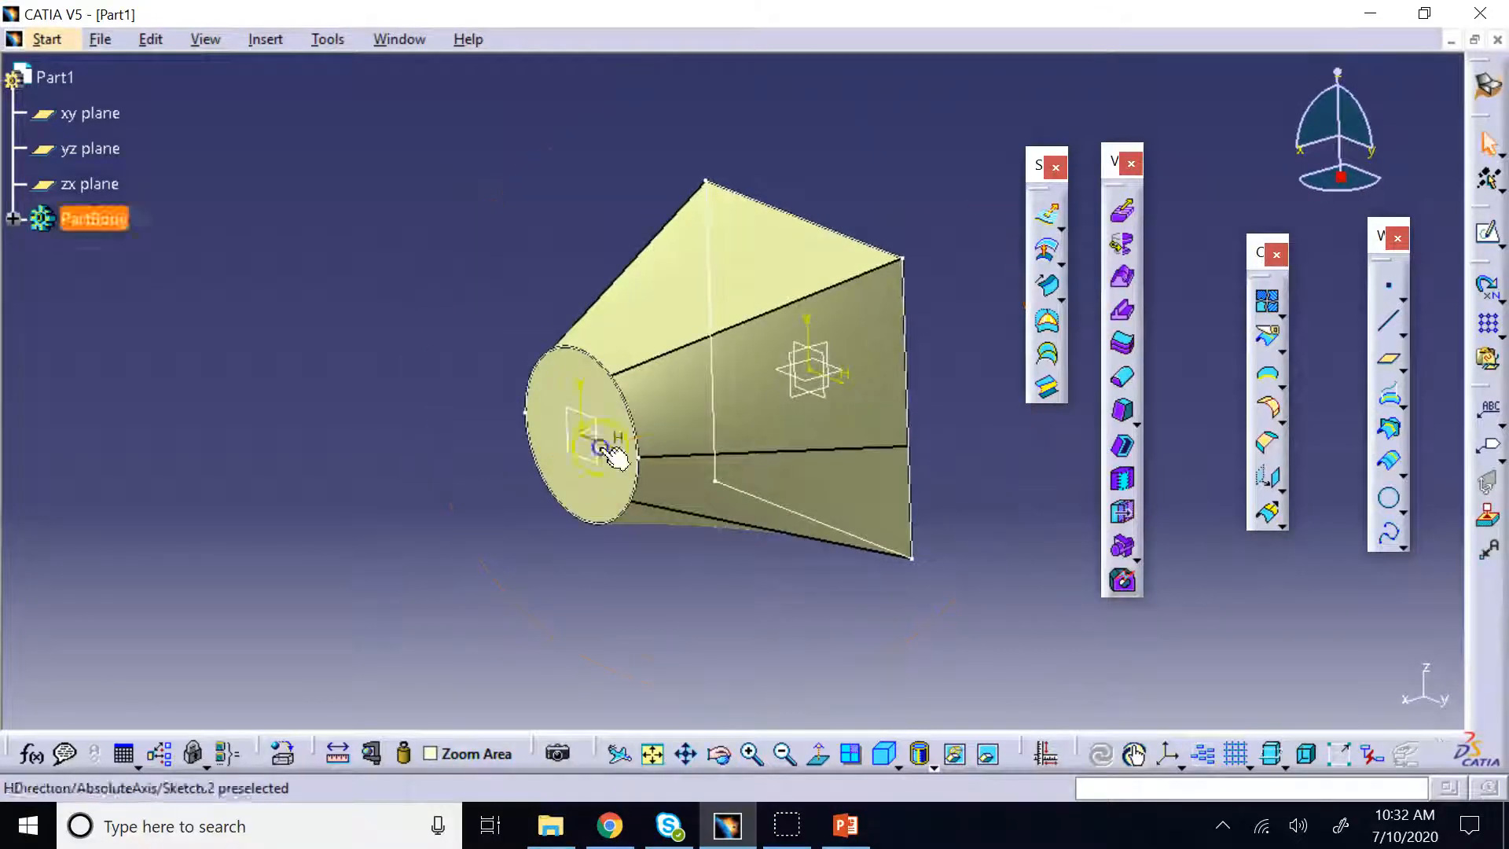
left_click(14, 220)
left_click(154, 399)
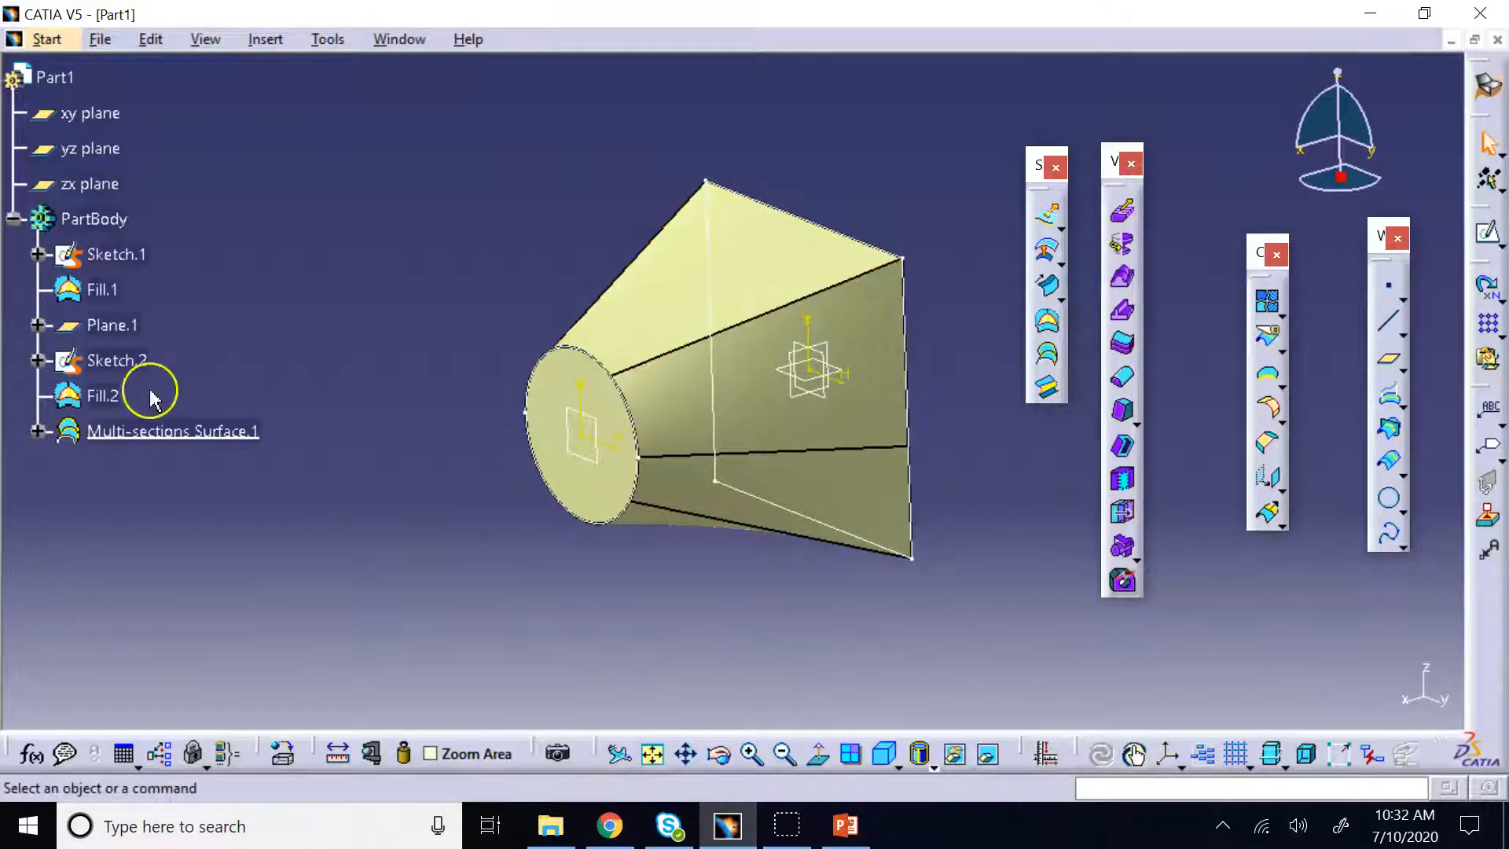
left_click(97, 289)
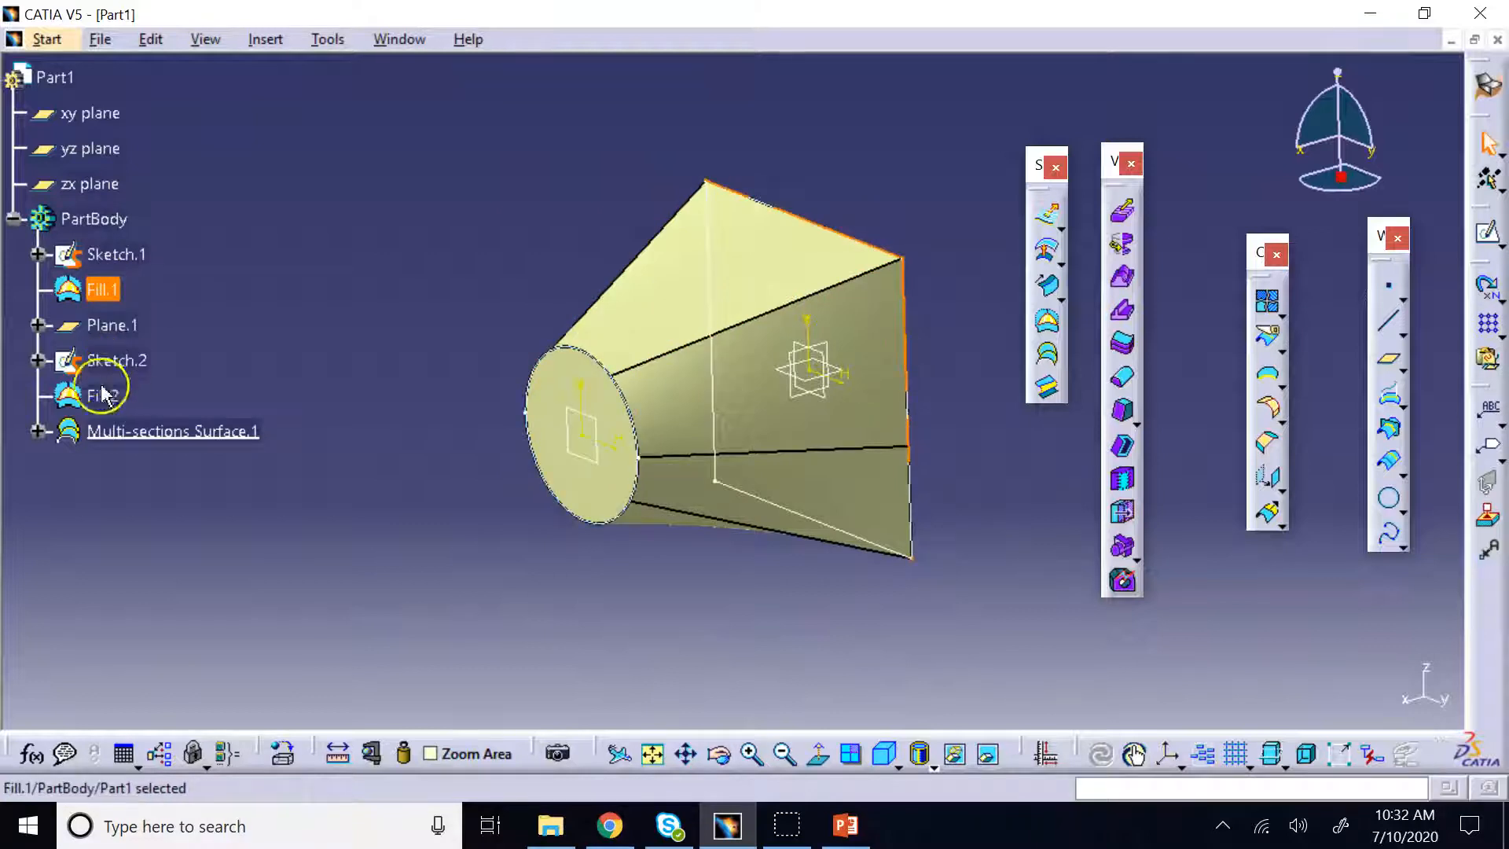
left_click(103, 395, "ctrl")
left_click(134, 432, "ctrl")
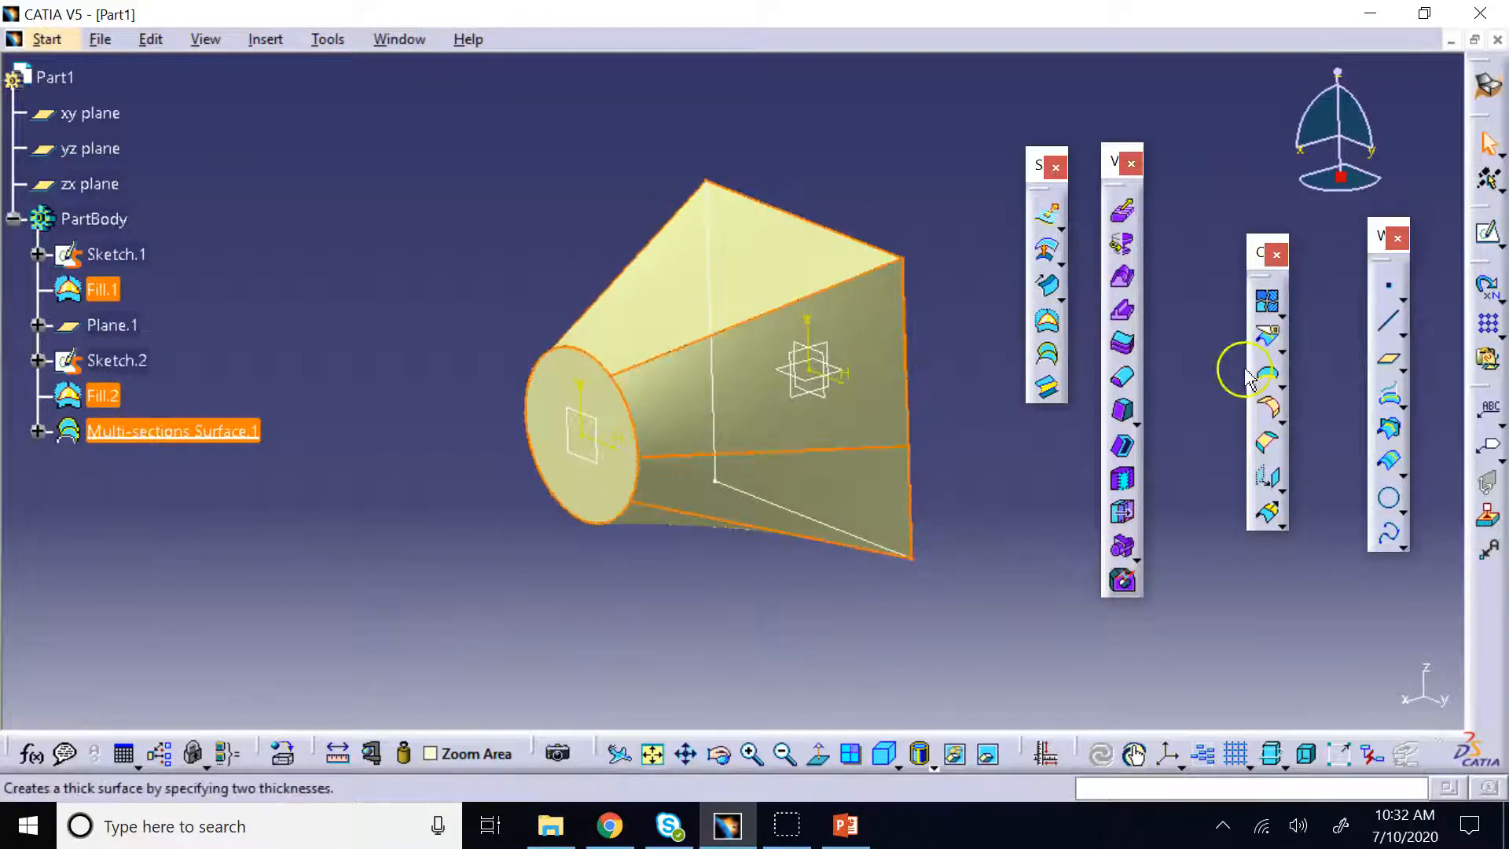
left_click(1264, 302)
left_click(1210, 677)
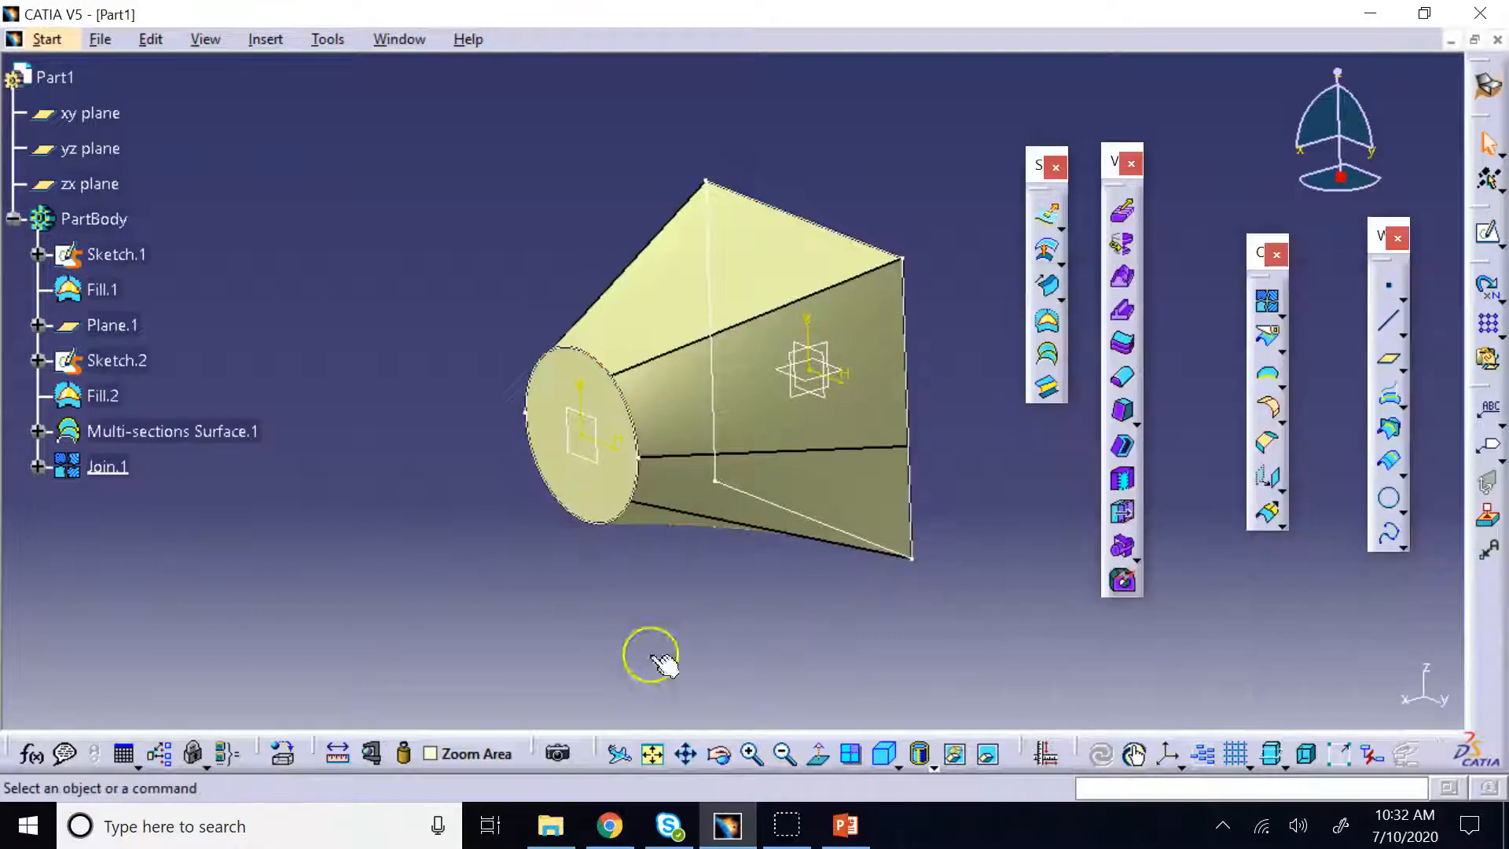
Hide the circle sketch and the square sketch
left_click(719, 754)
left_click_drag(606, 592, 506, 602)
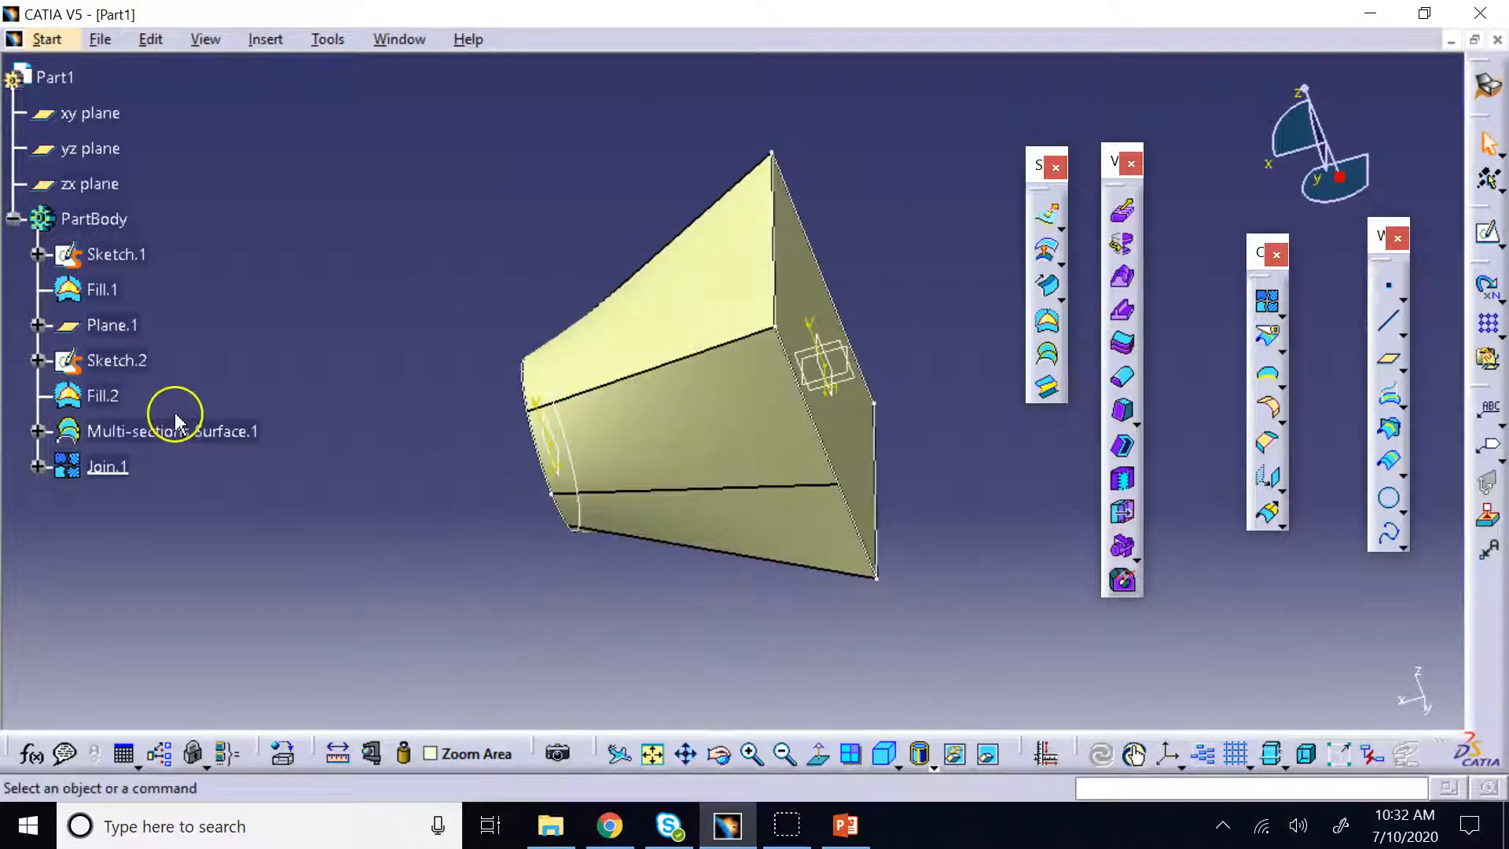
right_click(110, 363)
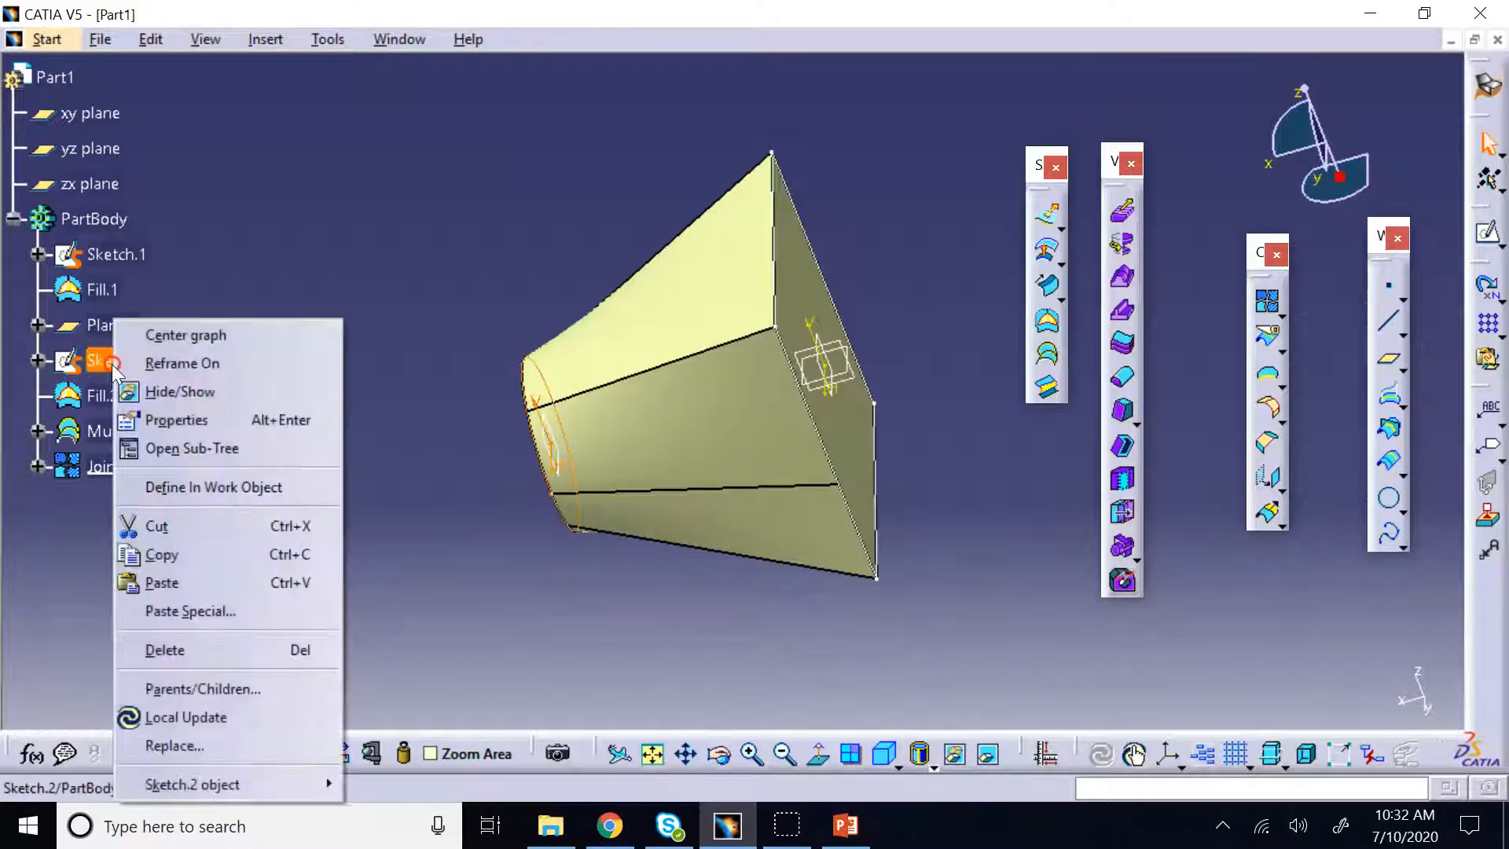
left_click(179, 393)
right_click(115, 258)
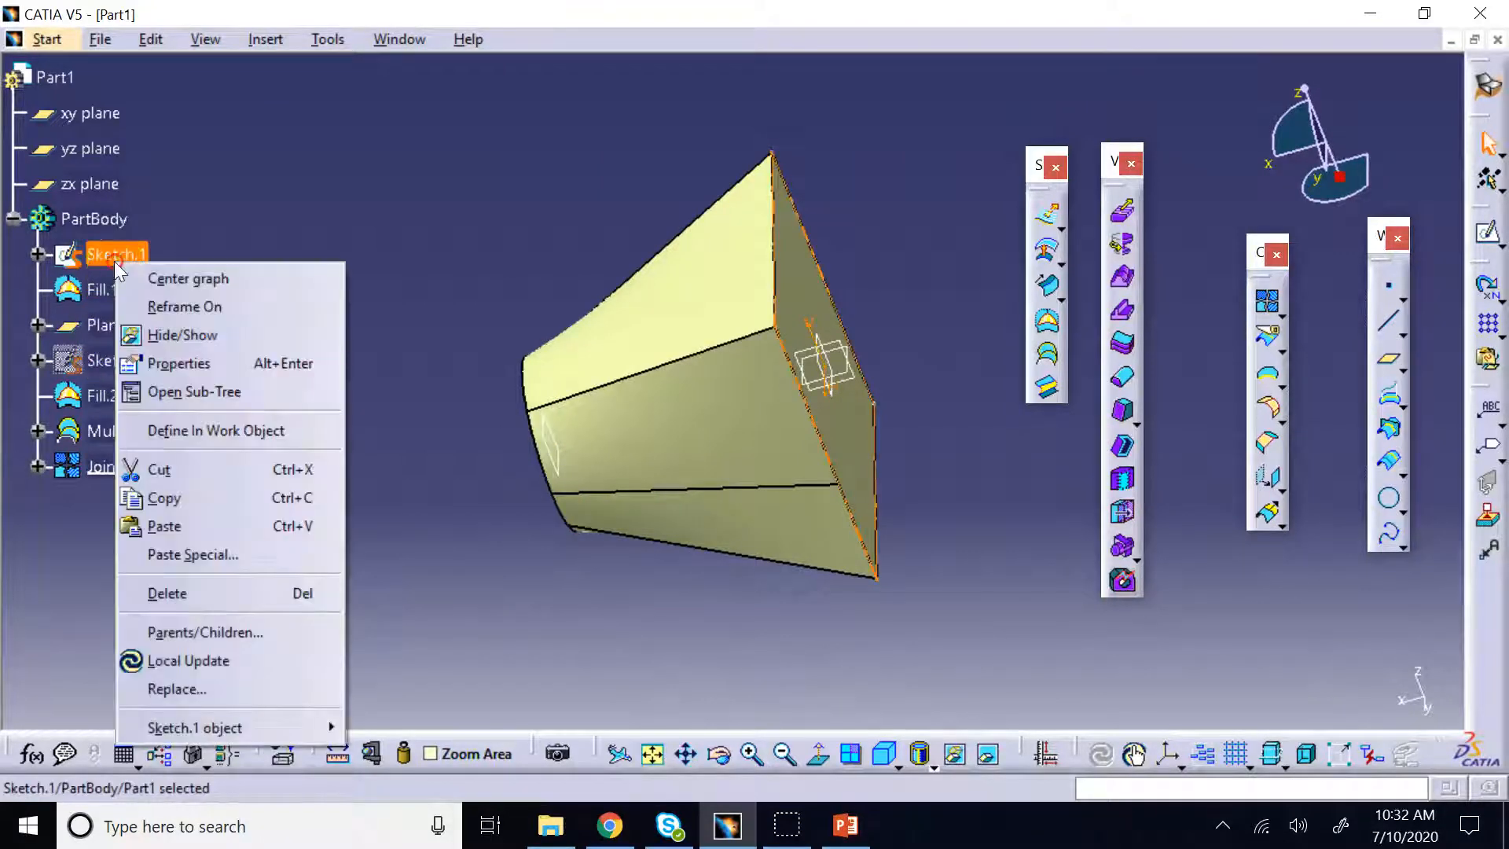
left_click(180, 336)
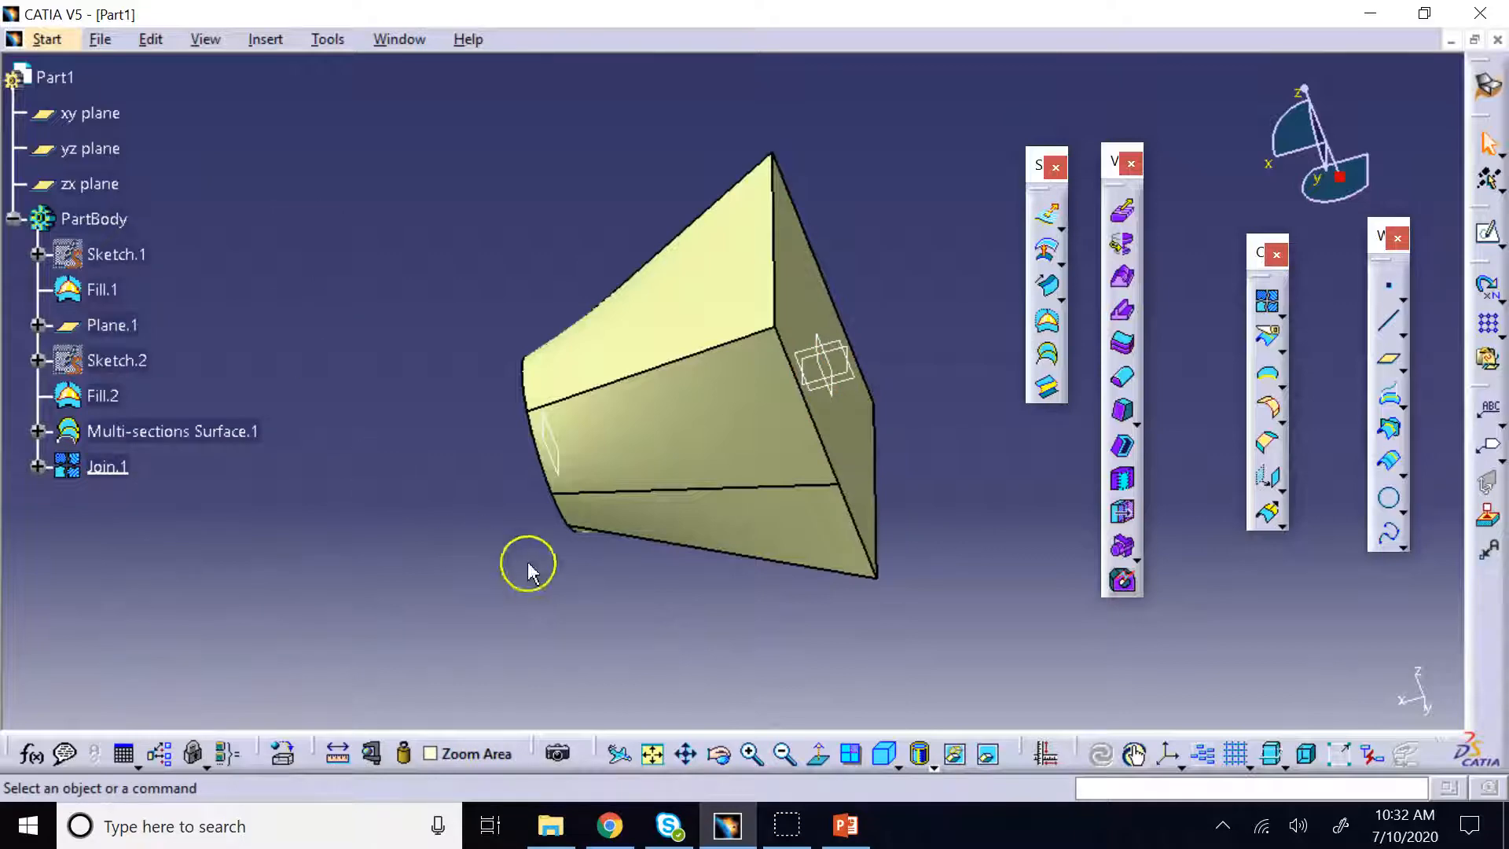
Show the BiW Templates toolbar and place it in the free area beside the other floating toolbars
left_click_drag(718, 754, 768, 540)
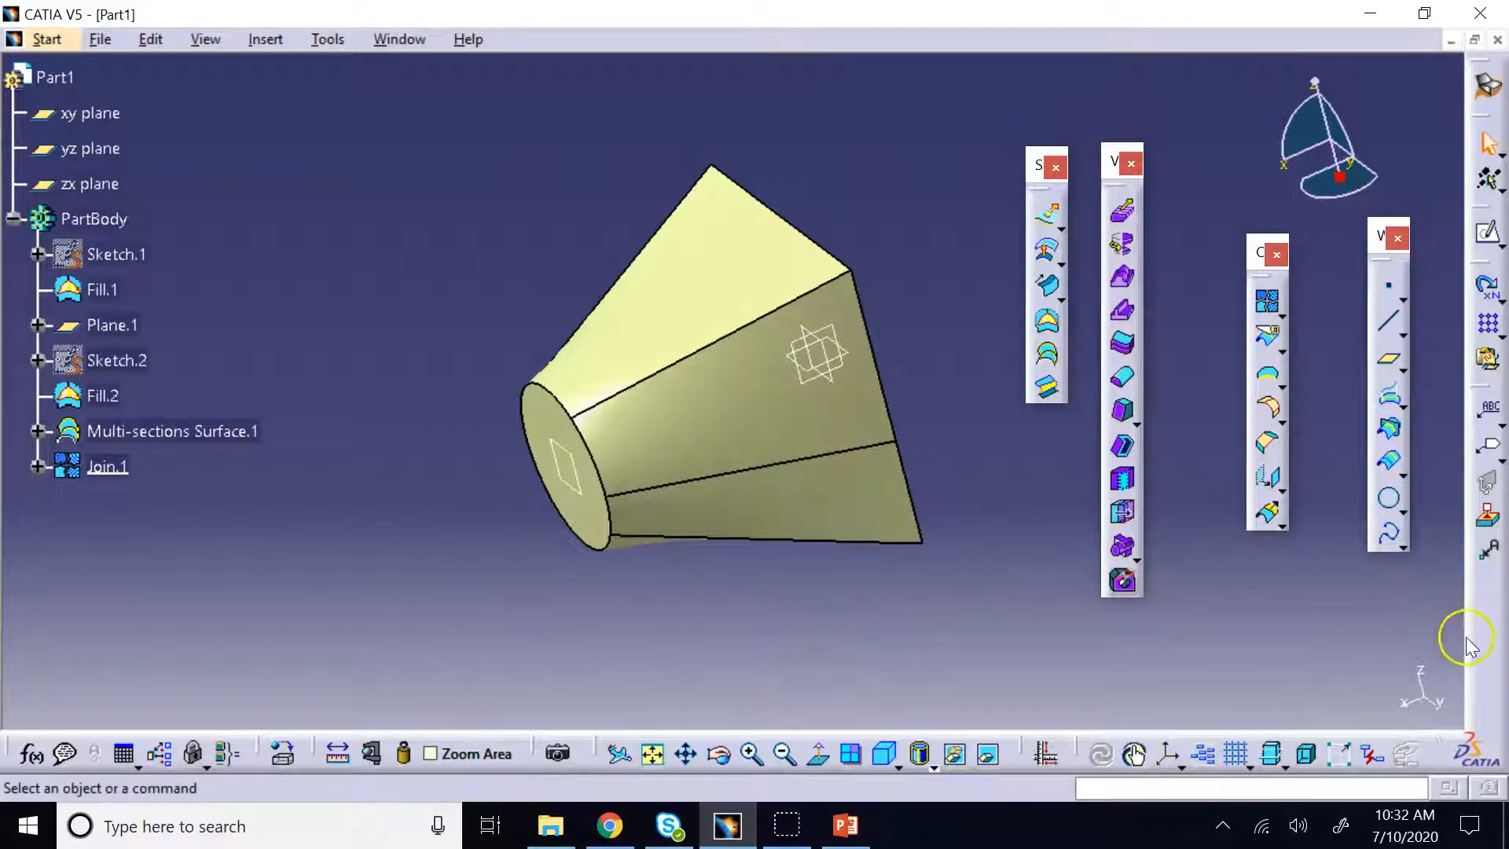
right_click(1495, 630)
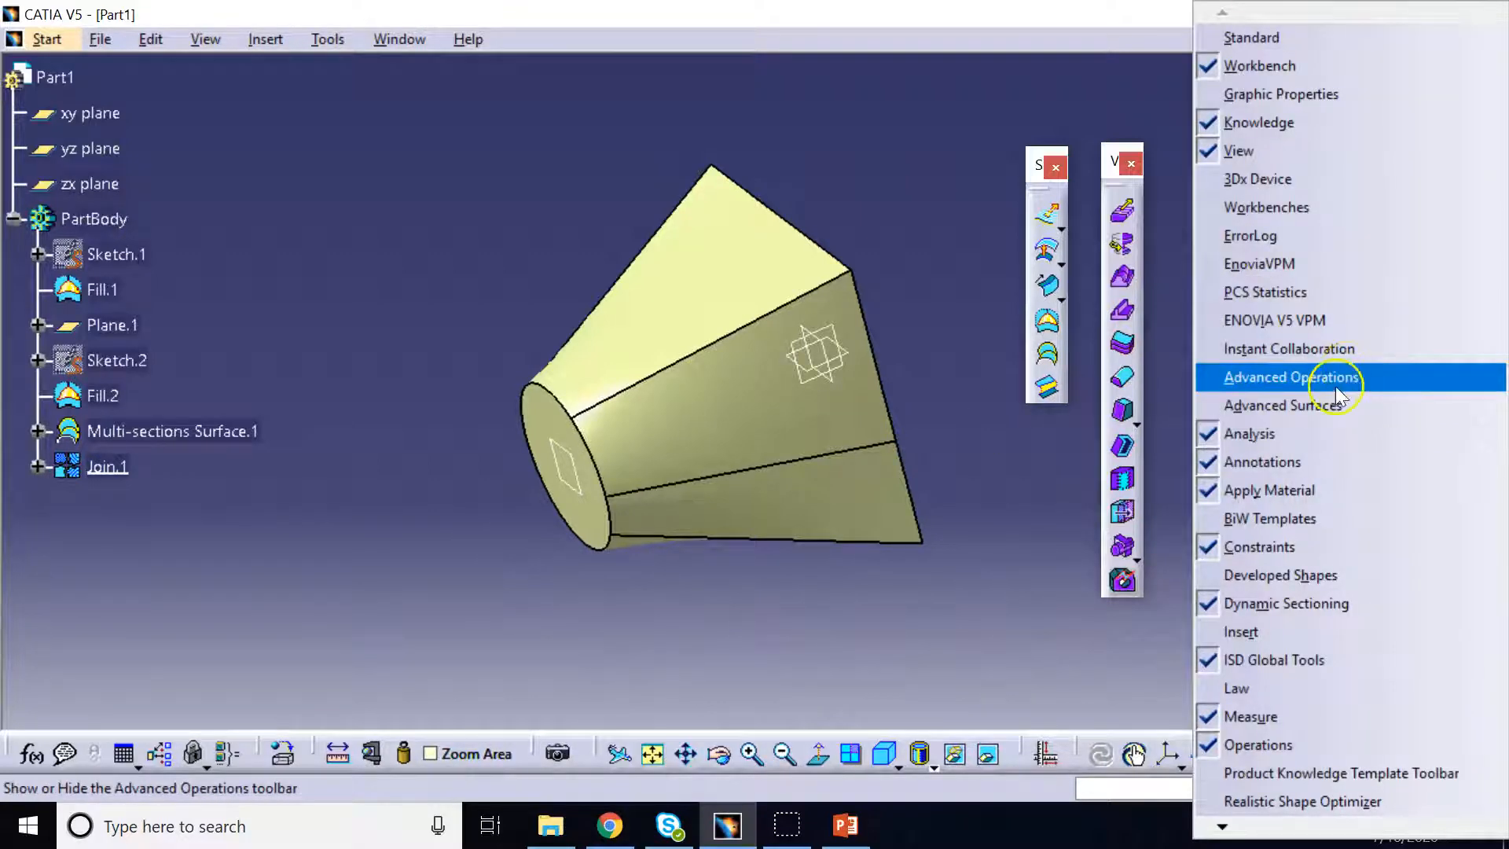
left_click(1304, 518)
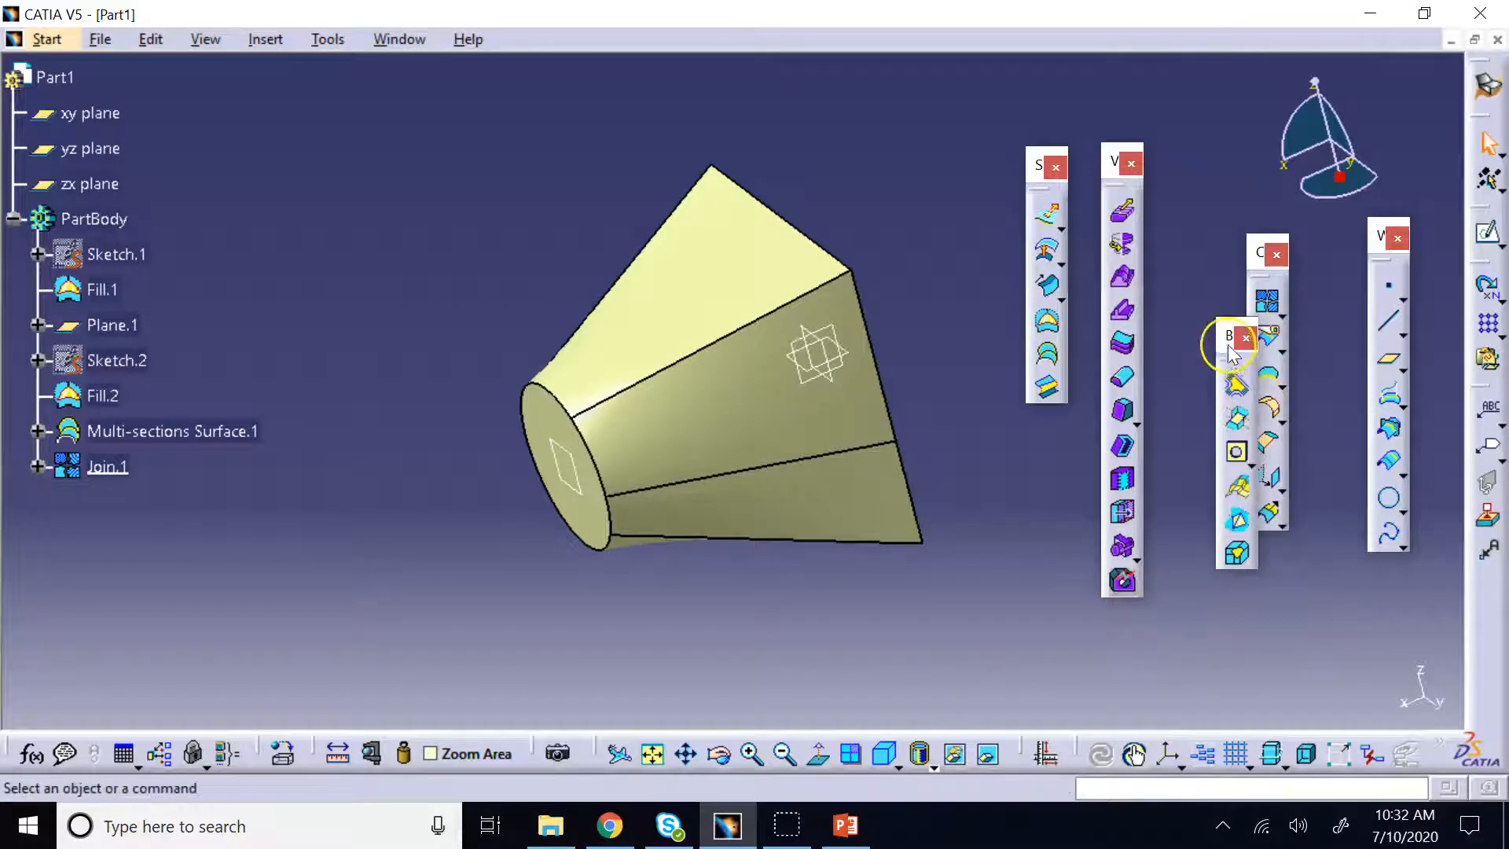
left_click_drag(1231, 347, 1199, 429)
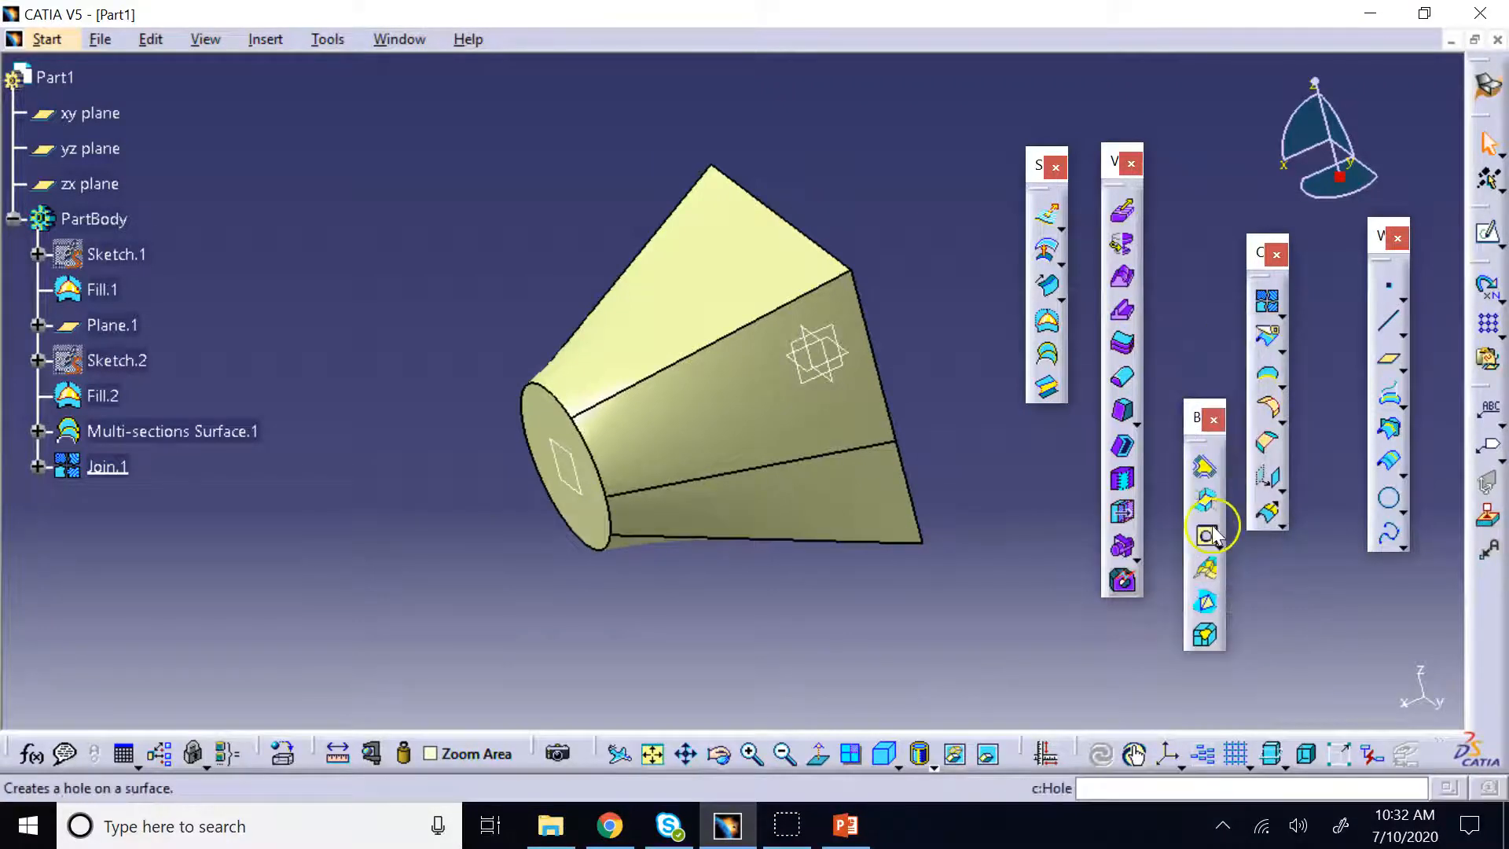
Start a surface Hole and create its center point on the joined surface at the circular end's rim, about 5 in from the default middle
left_click(1220, 549)
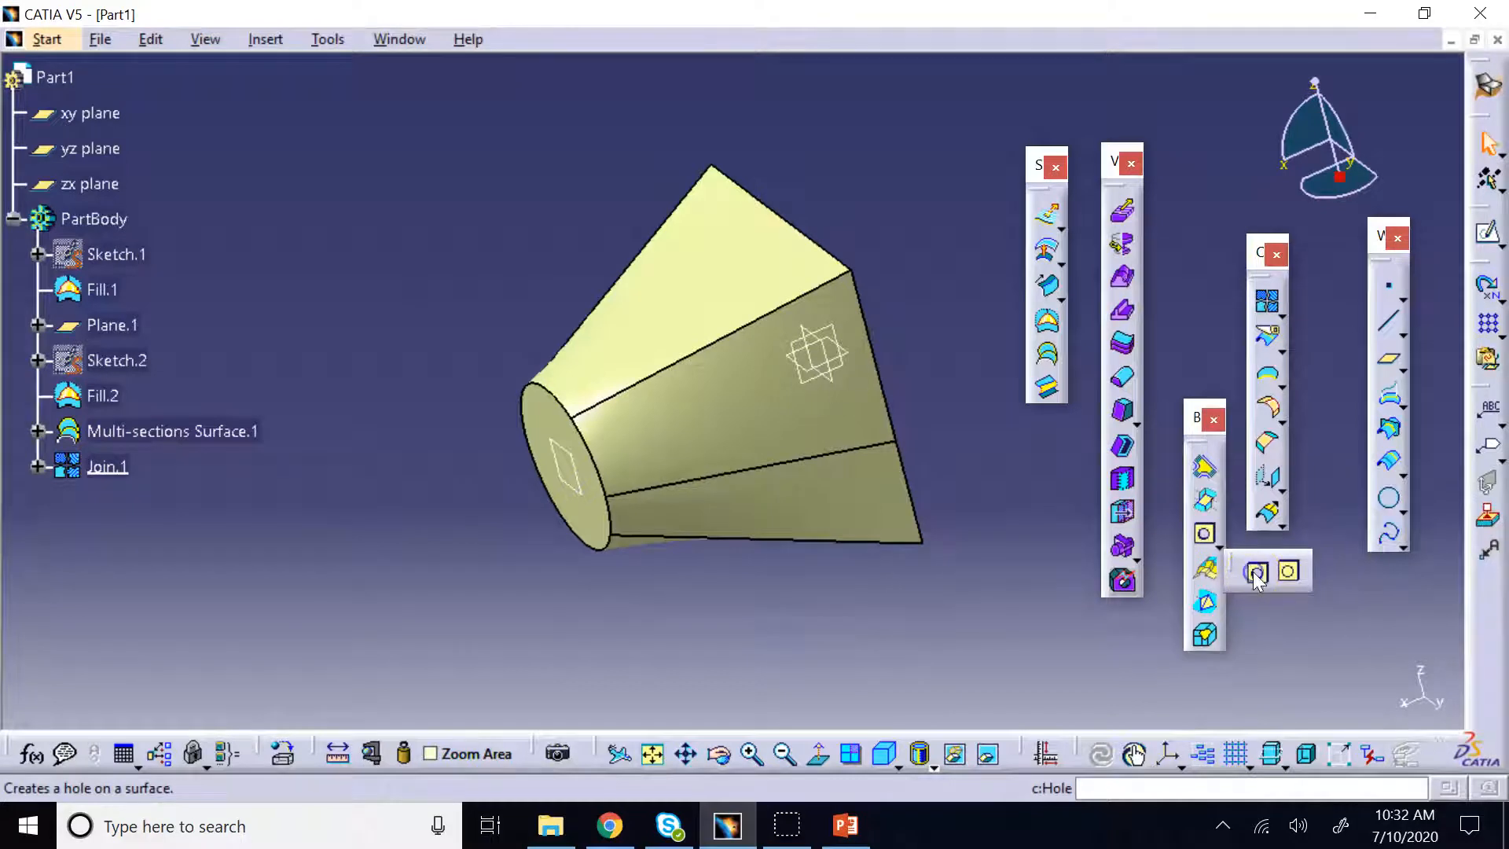
left_click(1256, 572)
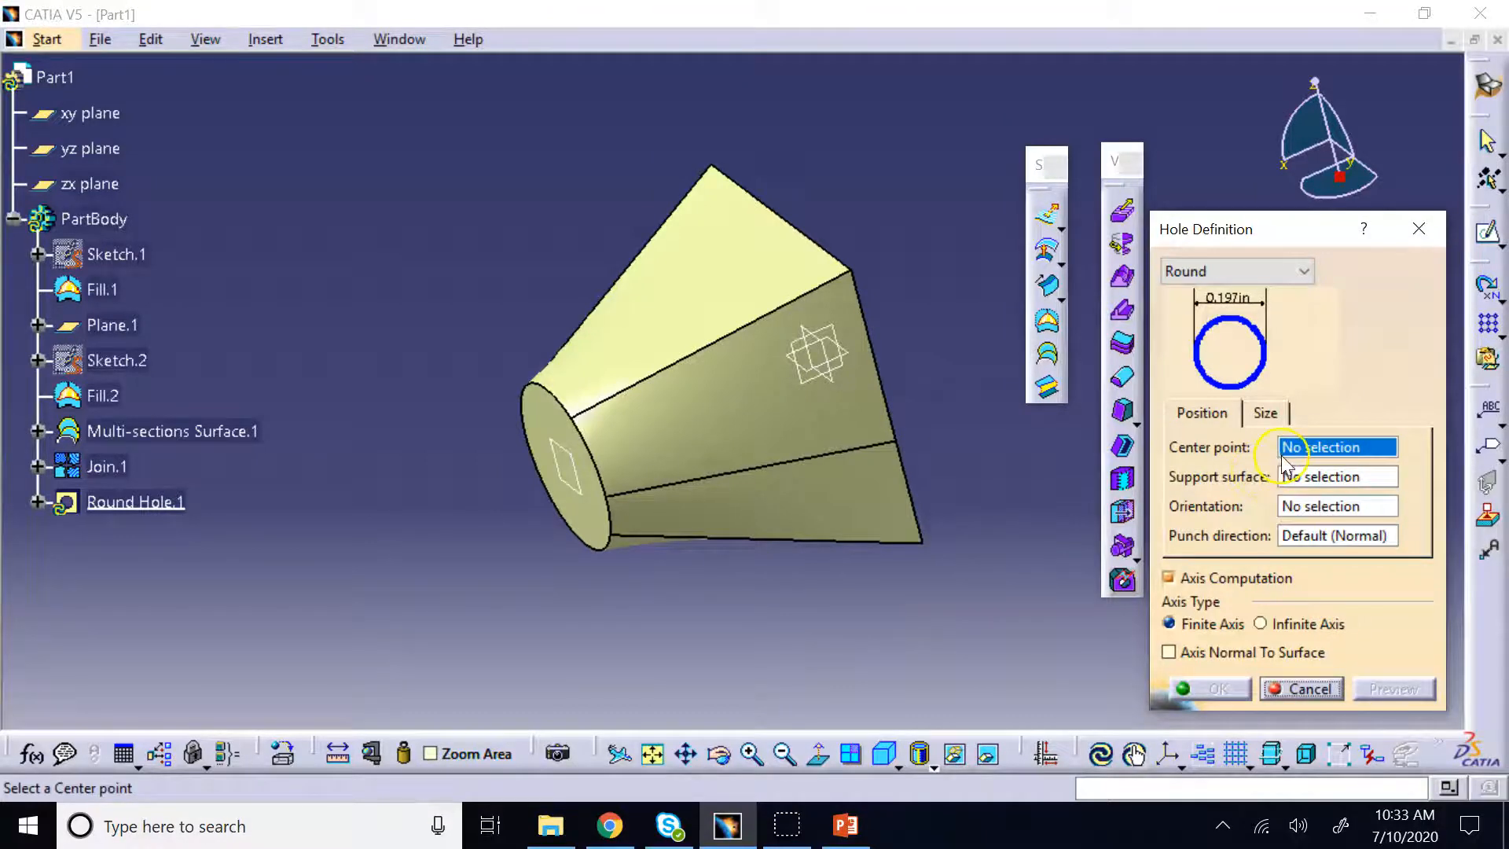
right_click(1349, 458)
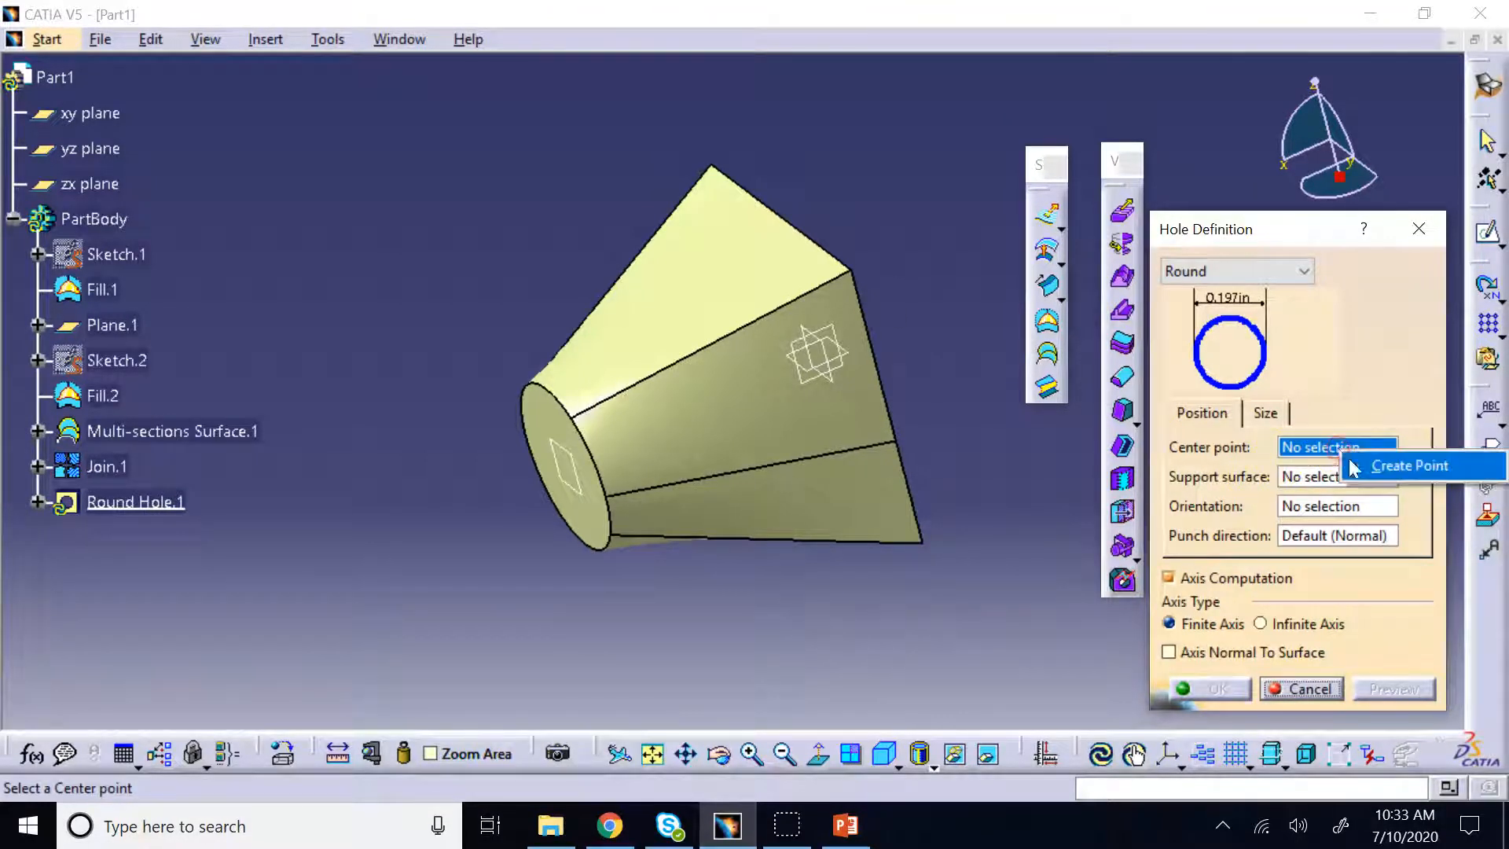
left_click(1366, 465)
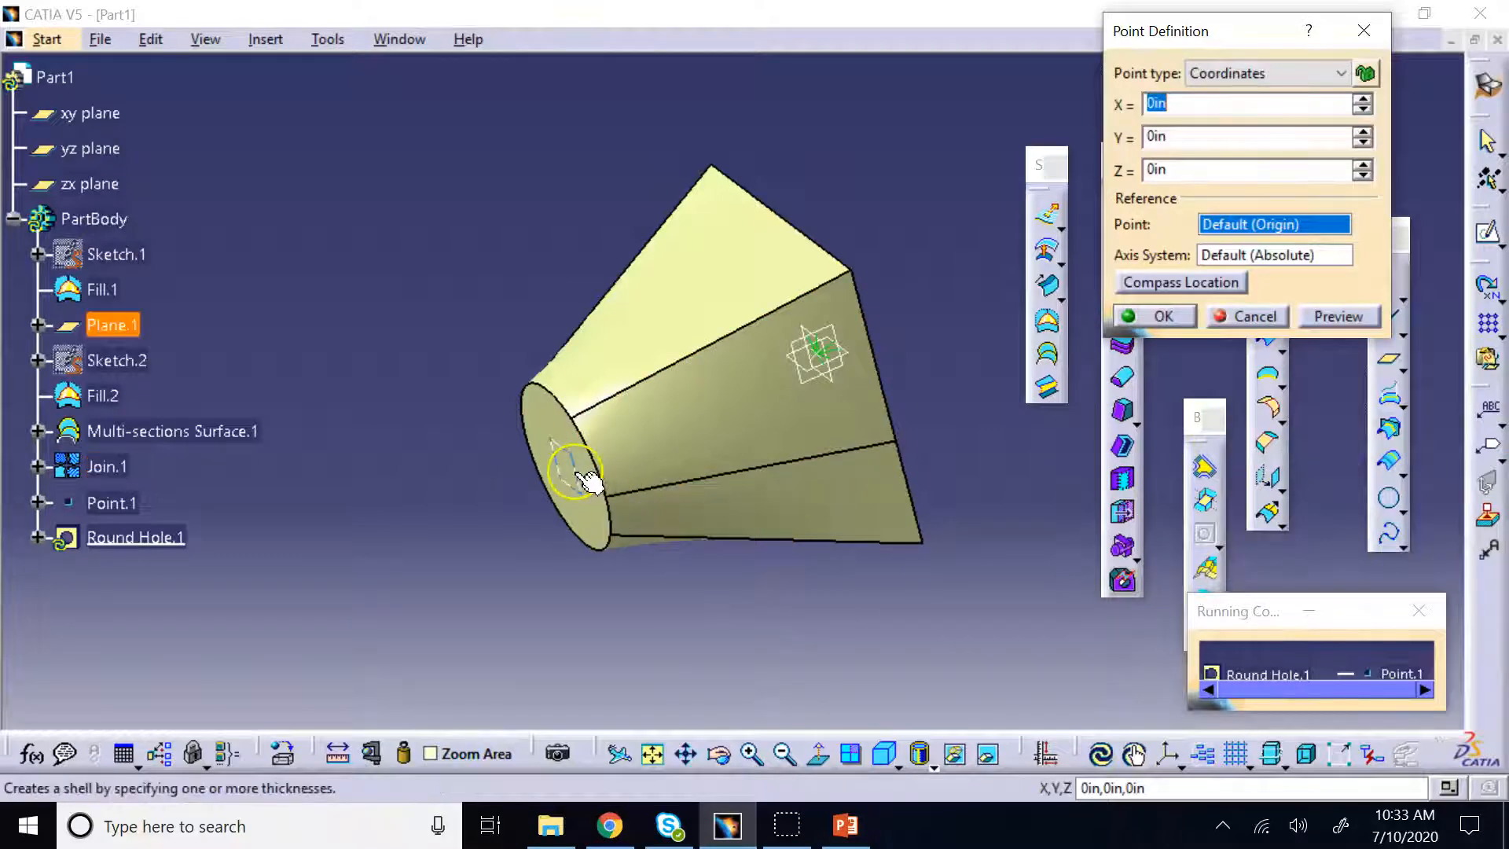
left_click(652, 755)
left_click(885, 755)
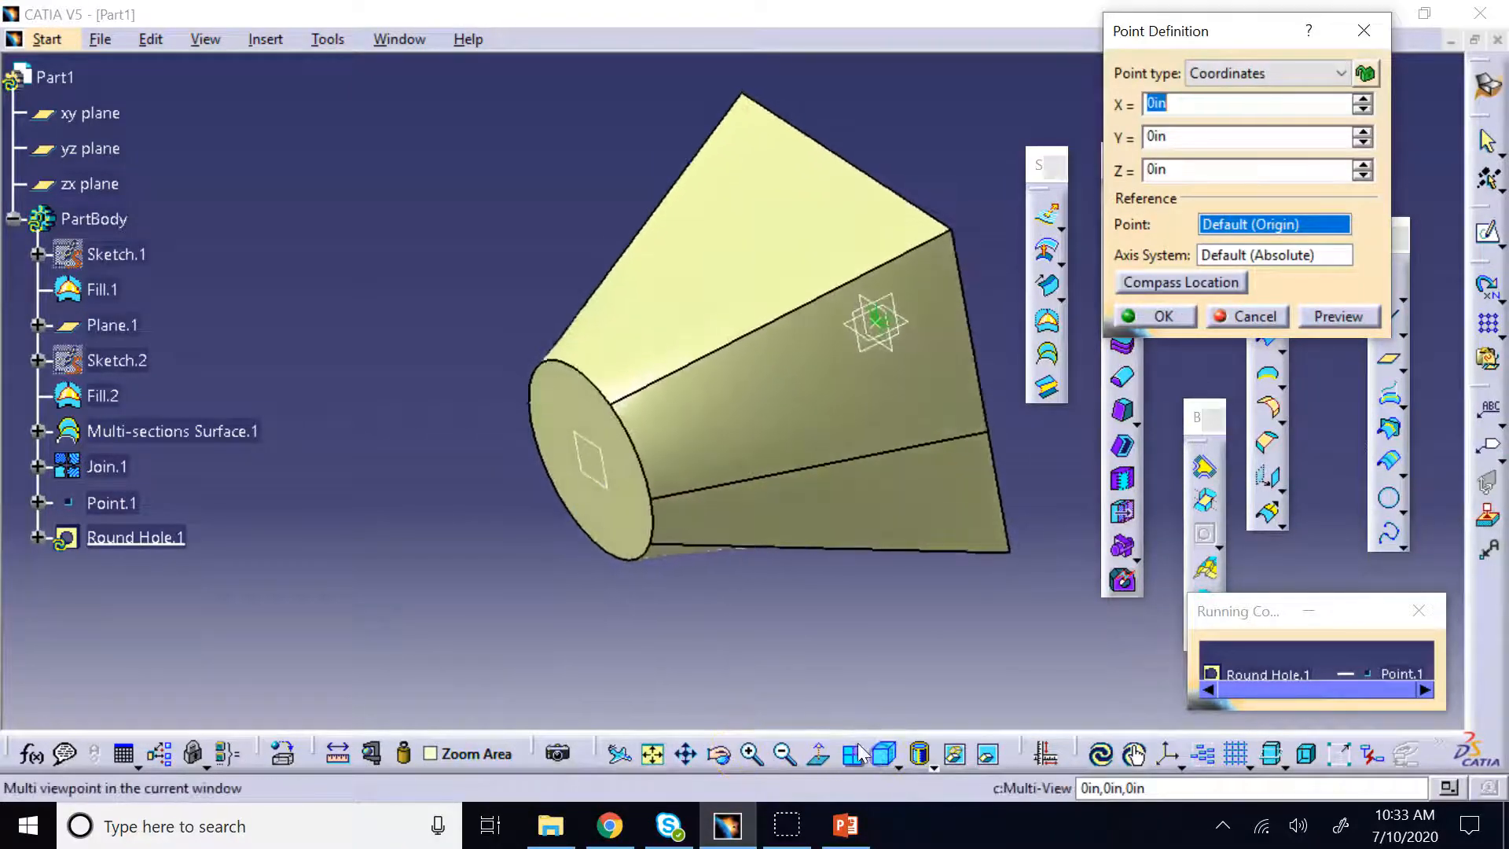
left_click(626, 418)
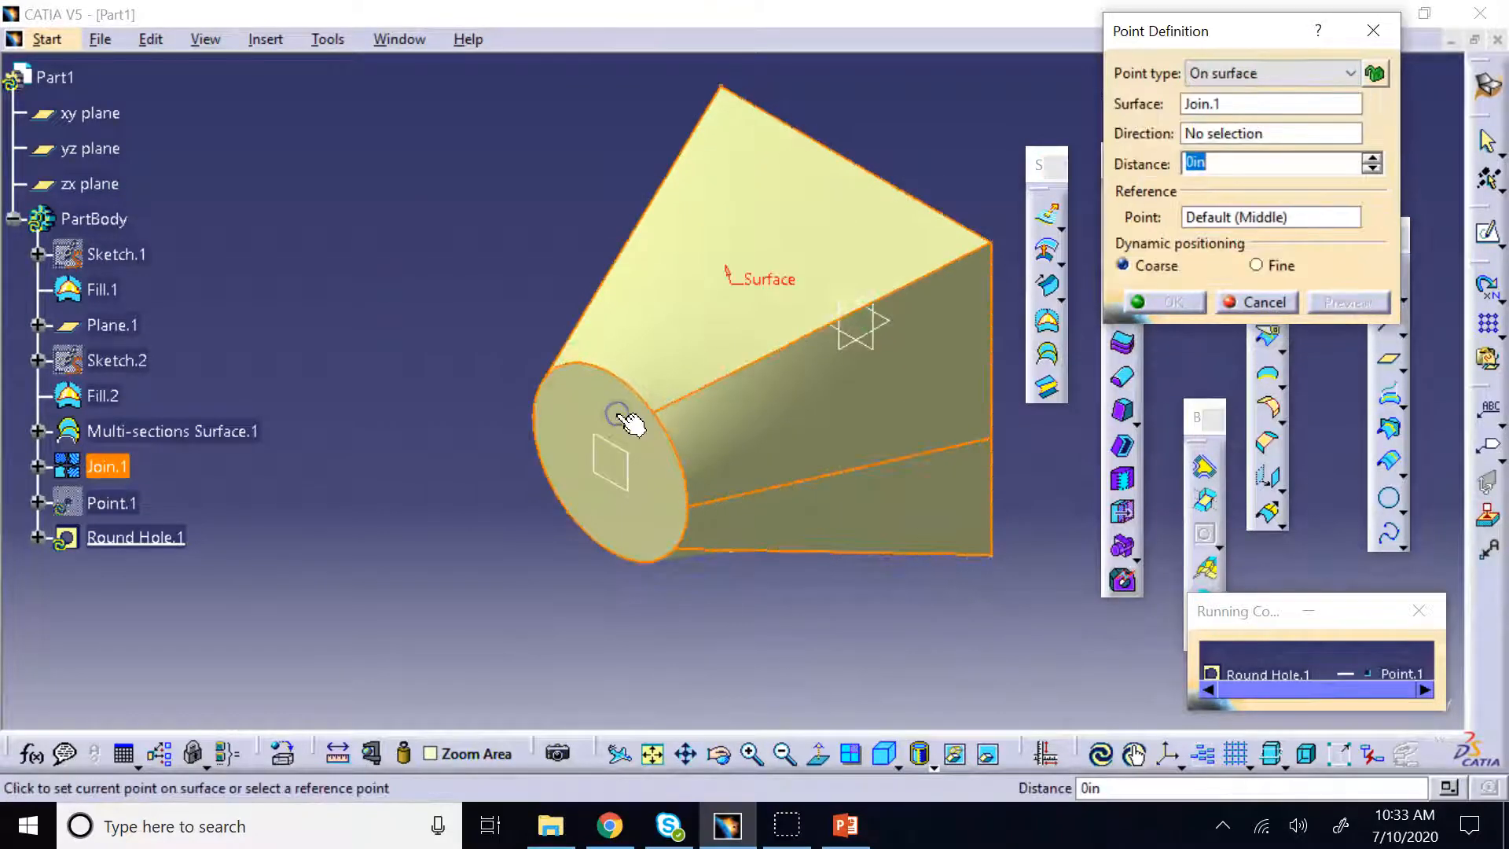
left_click(614, 469)
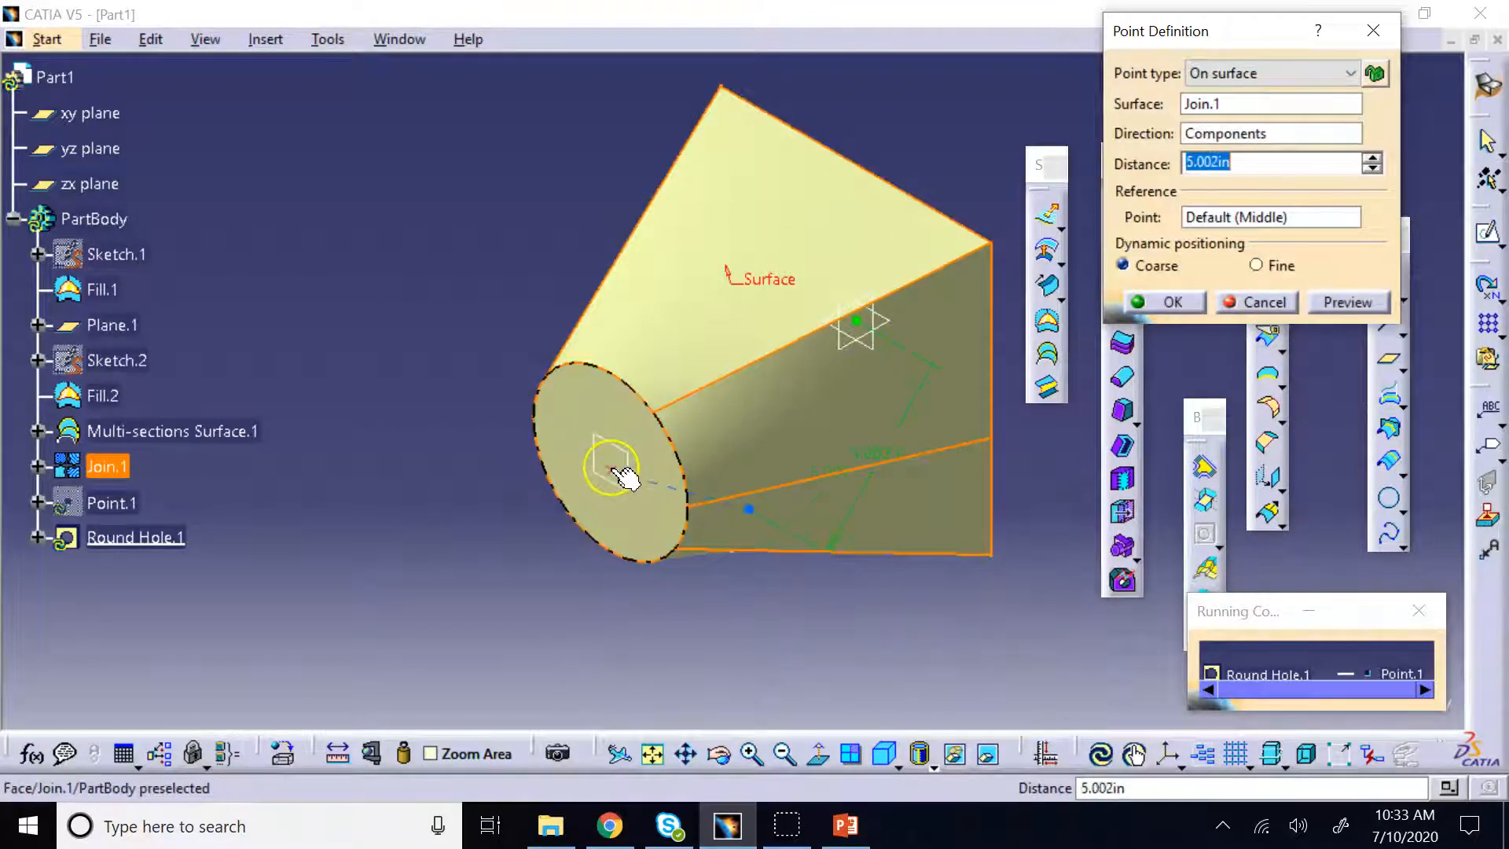
left_click(621, 472)
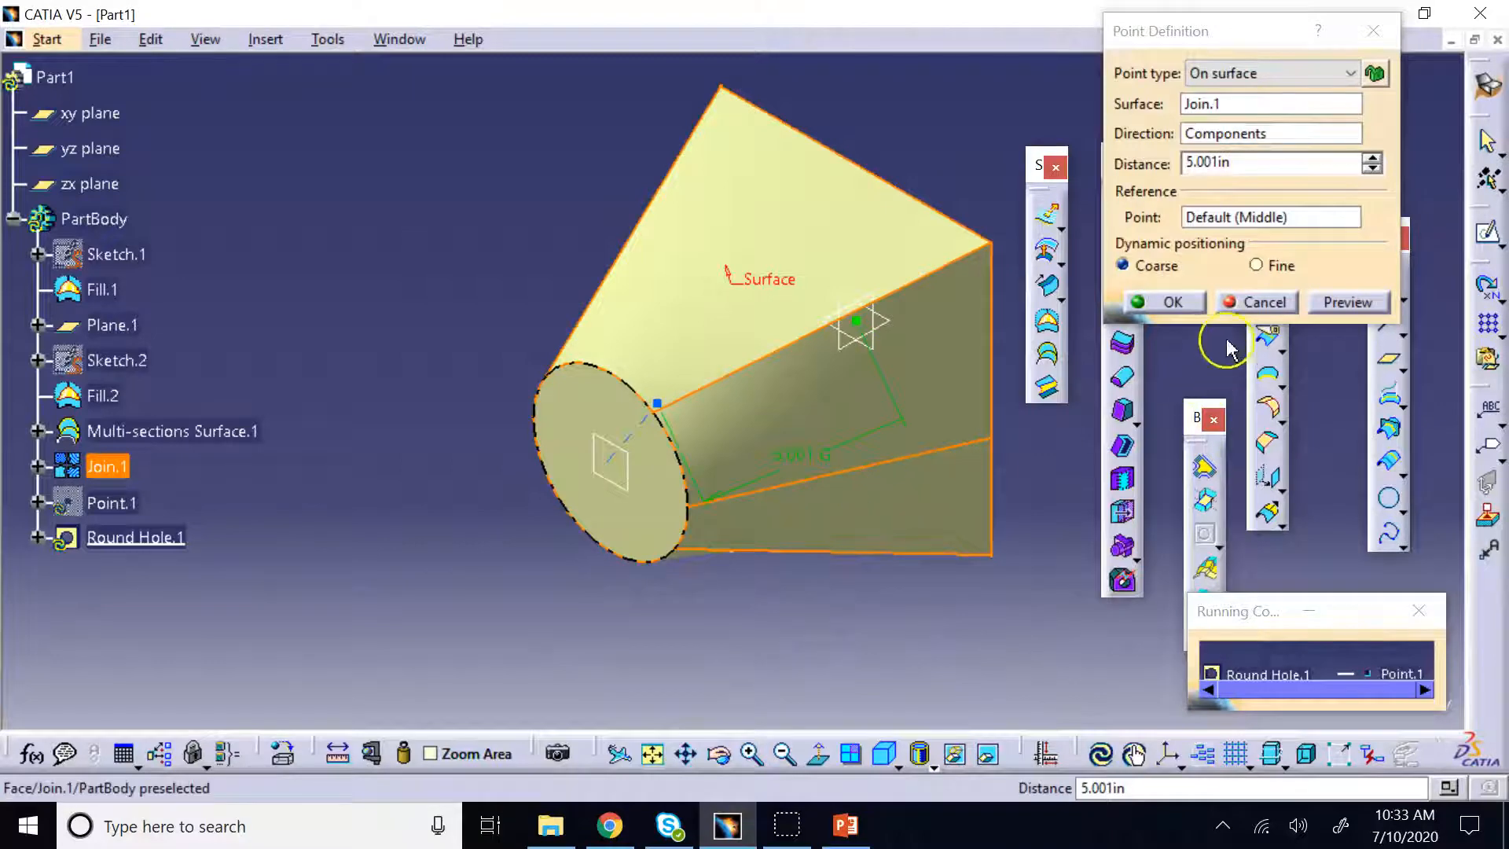
left_click(1179, 303)
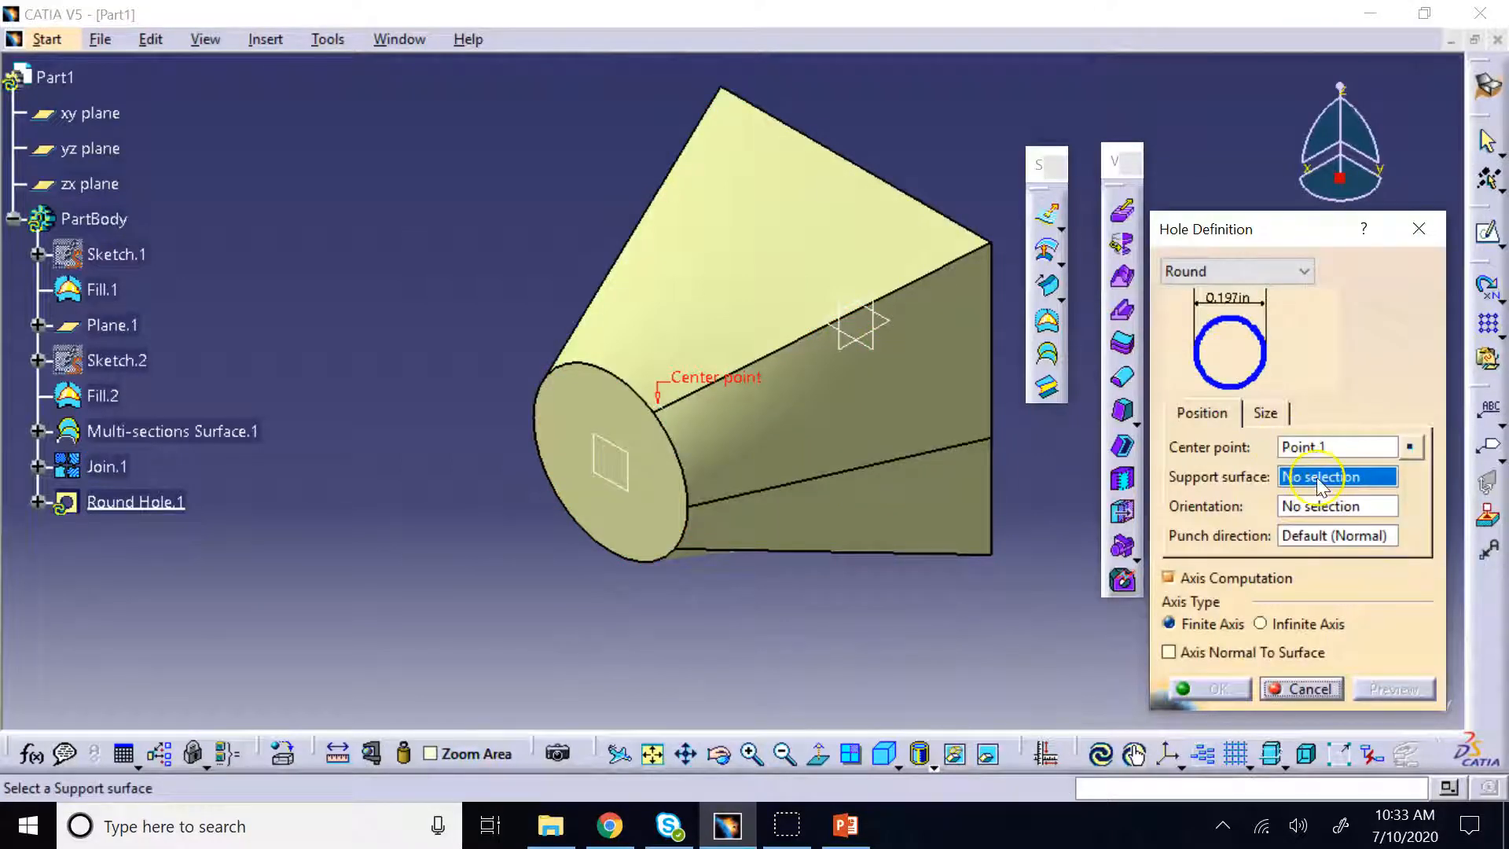
Set the joined surface as the hole's support and X Component as its orientation, with the default normal punch direction
left_click(636, 420)
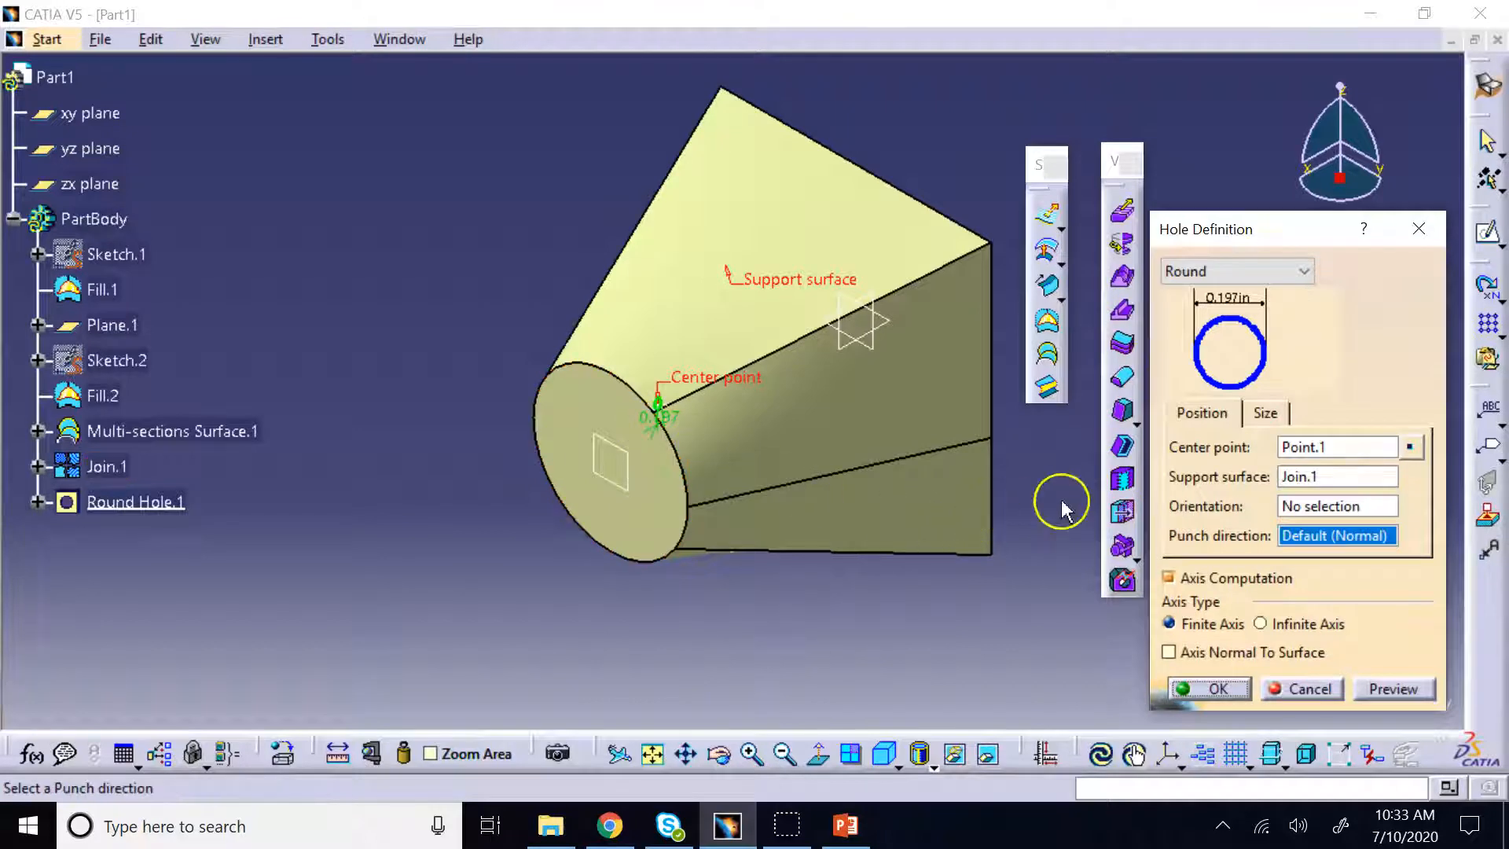
left_click(1334, 508)
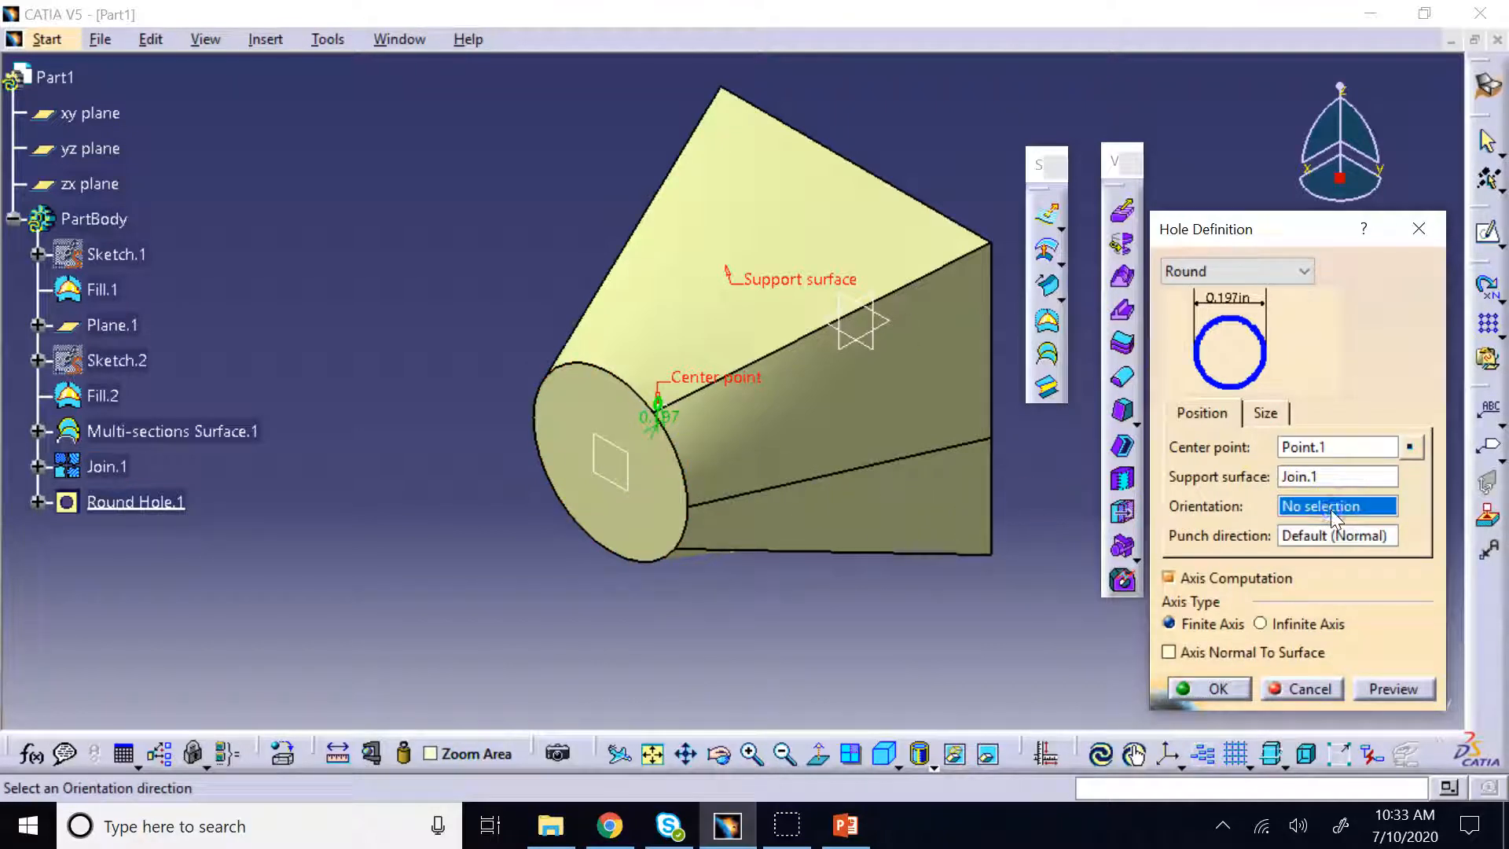
right_click(1329, 518)
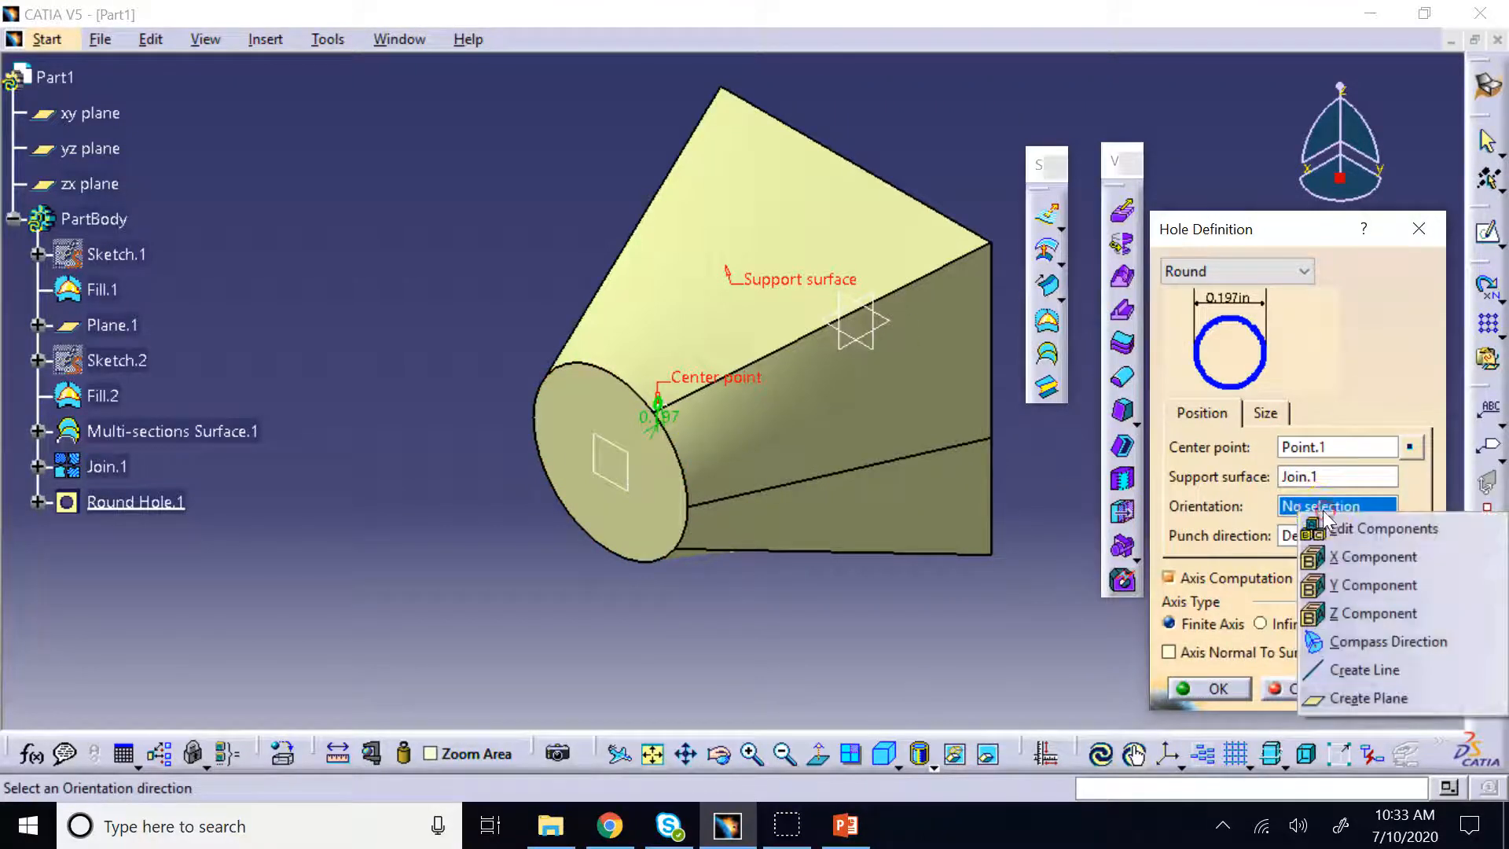
left_click(1366, 558)
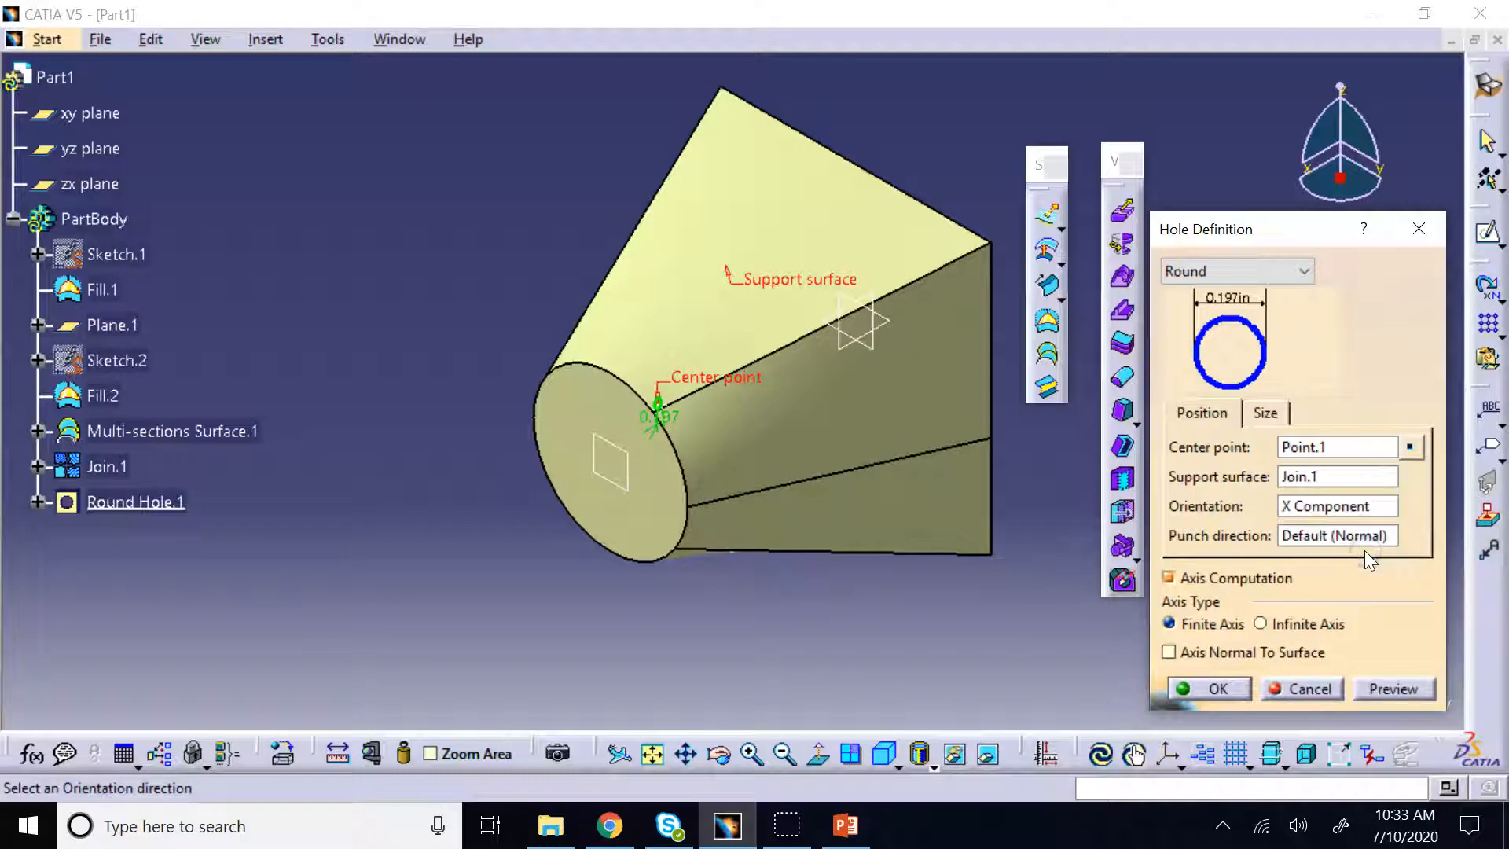
left_click(1345, 537)
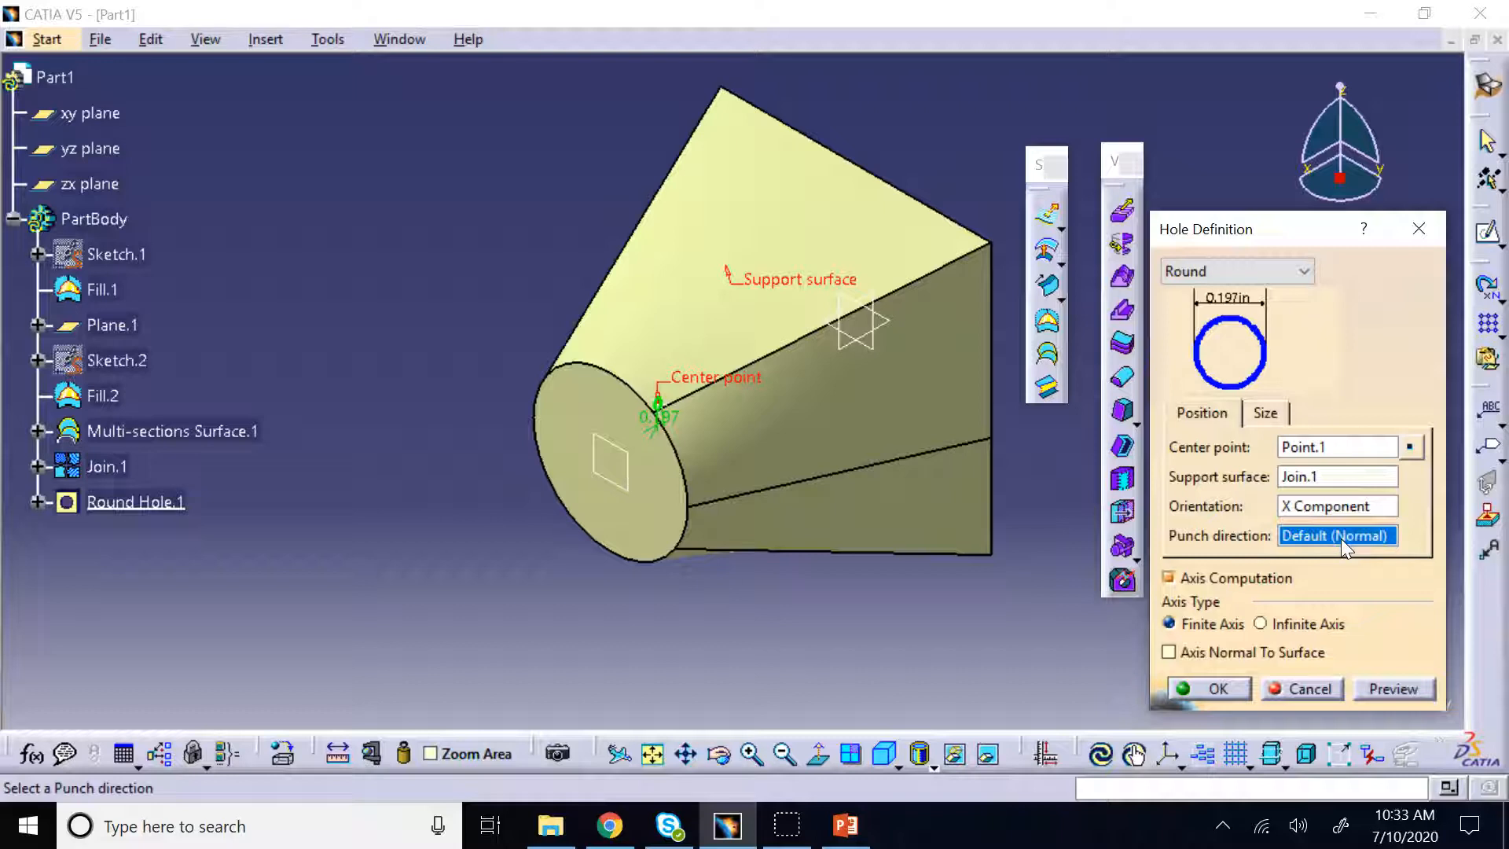
Try the Rectangle and Square shapes for the hole
left_click(1222, 273)
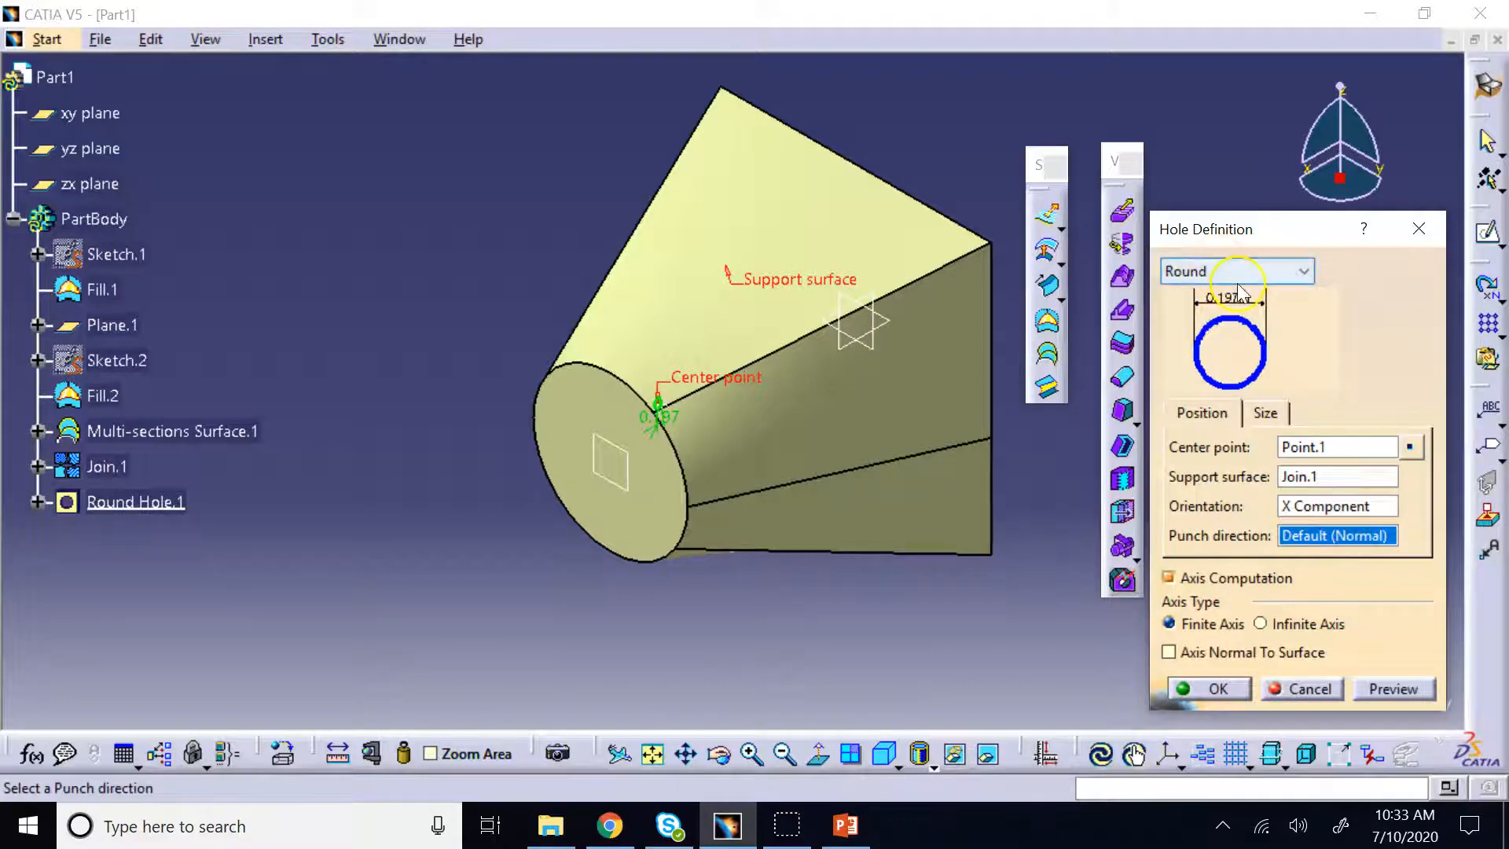
left_click(1236, 271)
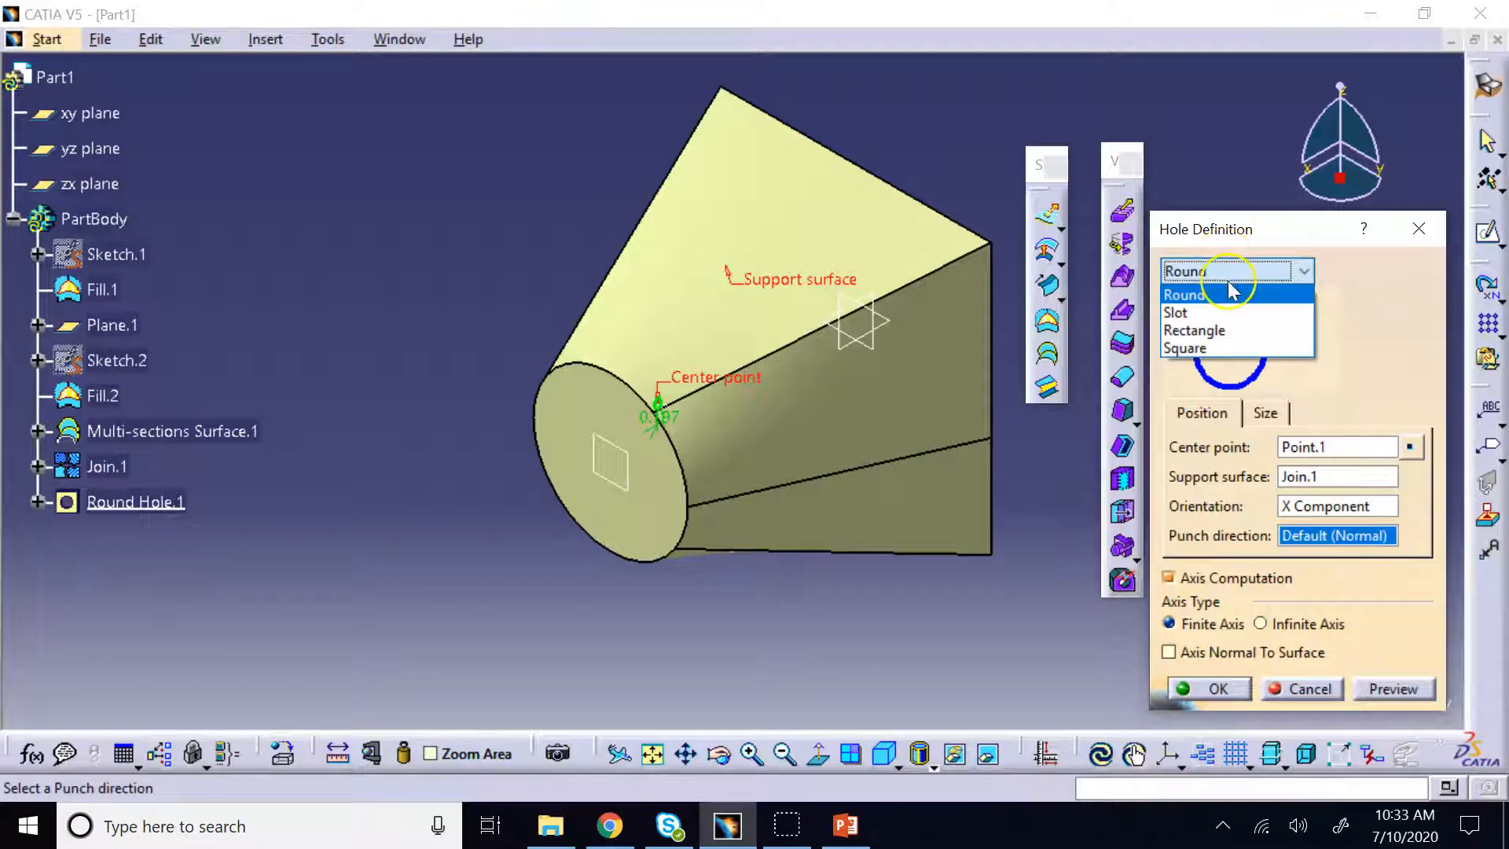
left_click(1218, 331)
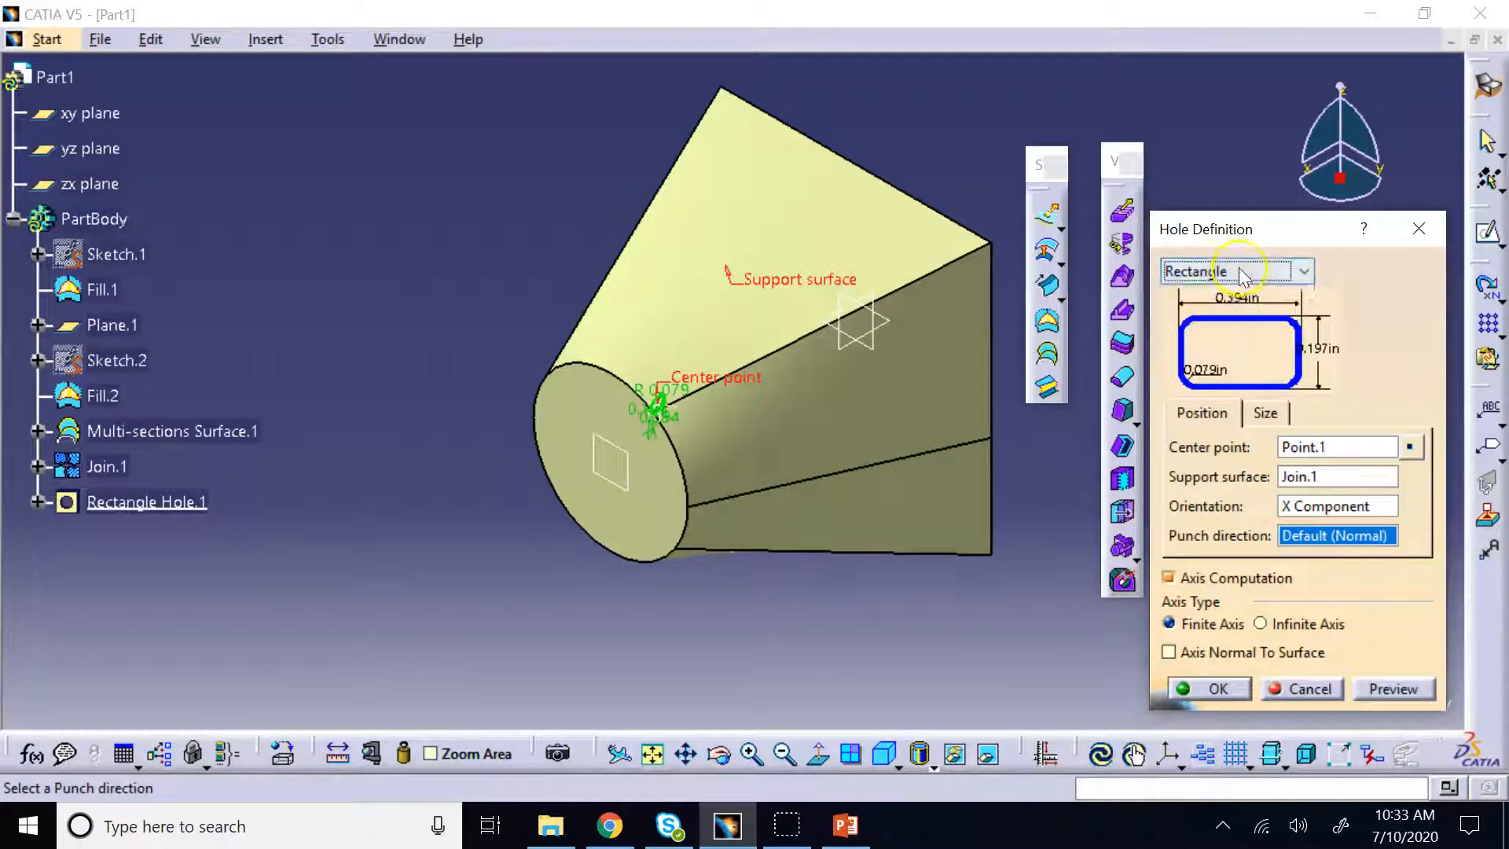
left_click(1242, 274)
left_click(1230, 346)
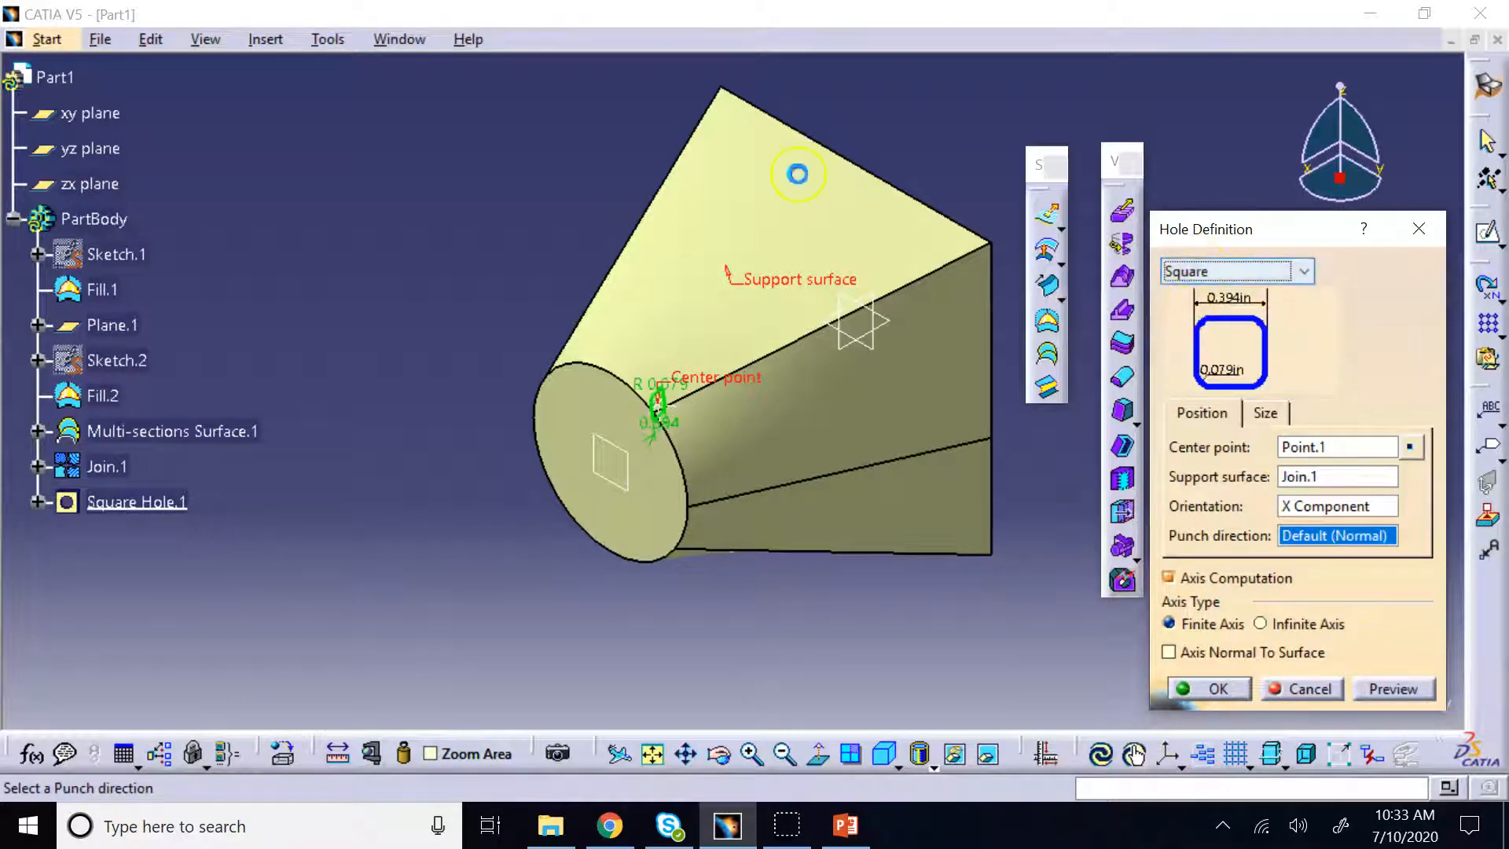
Change the hole shape to Slot and create it with a length of 0.394 in and a width of 0.197 in
left_click(1198, 267)
left_click(1209, 312)
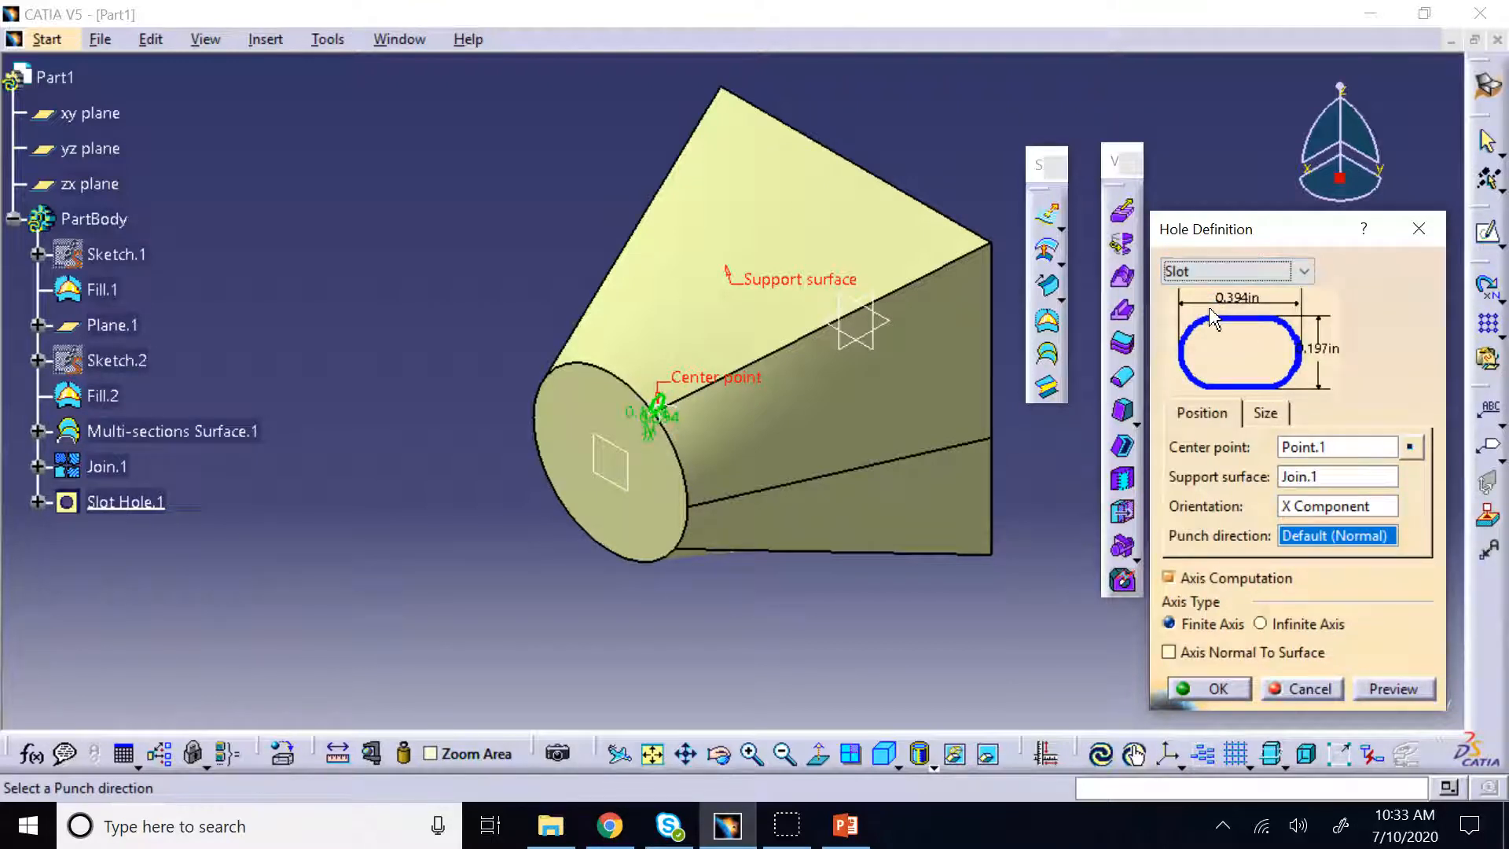
left_click(1266, 413)
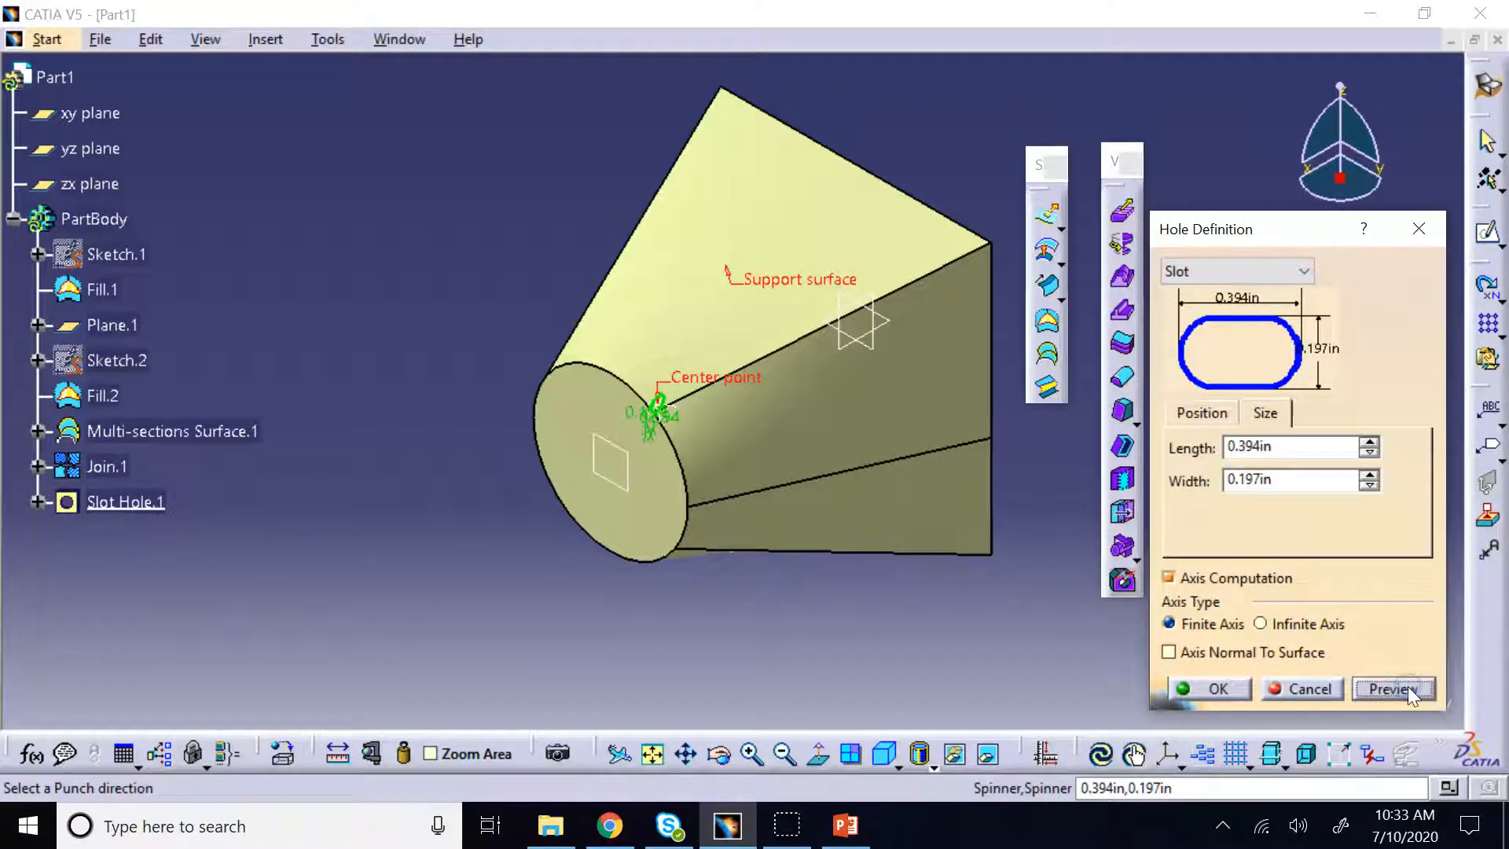
left_click(1218, 690)
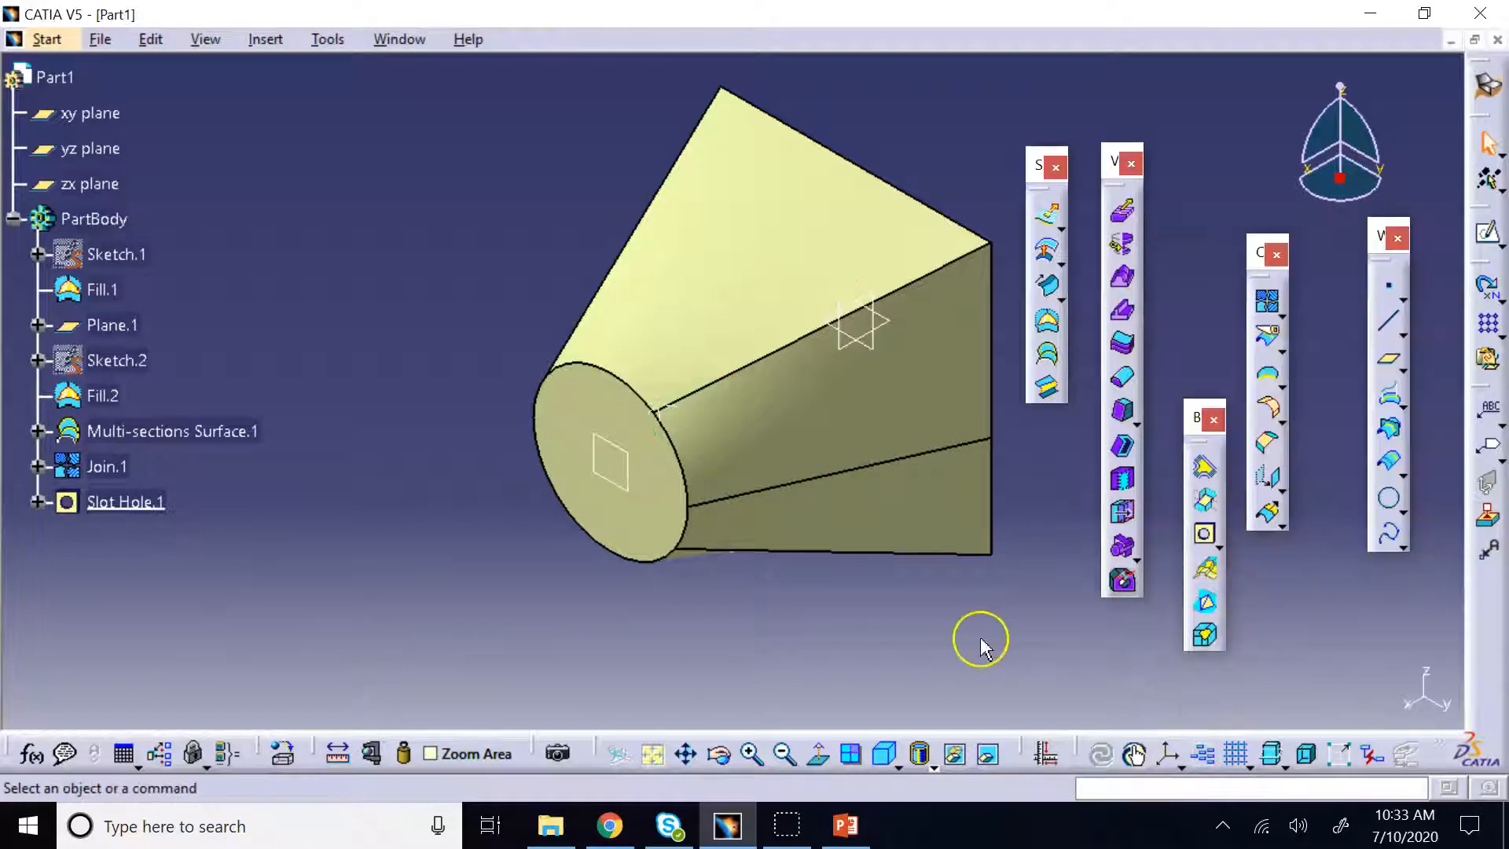
Examine where the slot hole was cut on the joined surface from several viewing angles
left_click(156, 503)
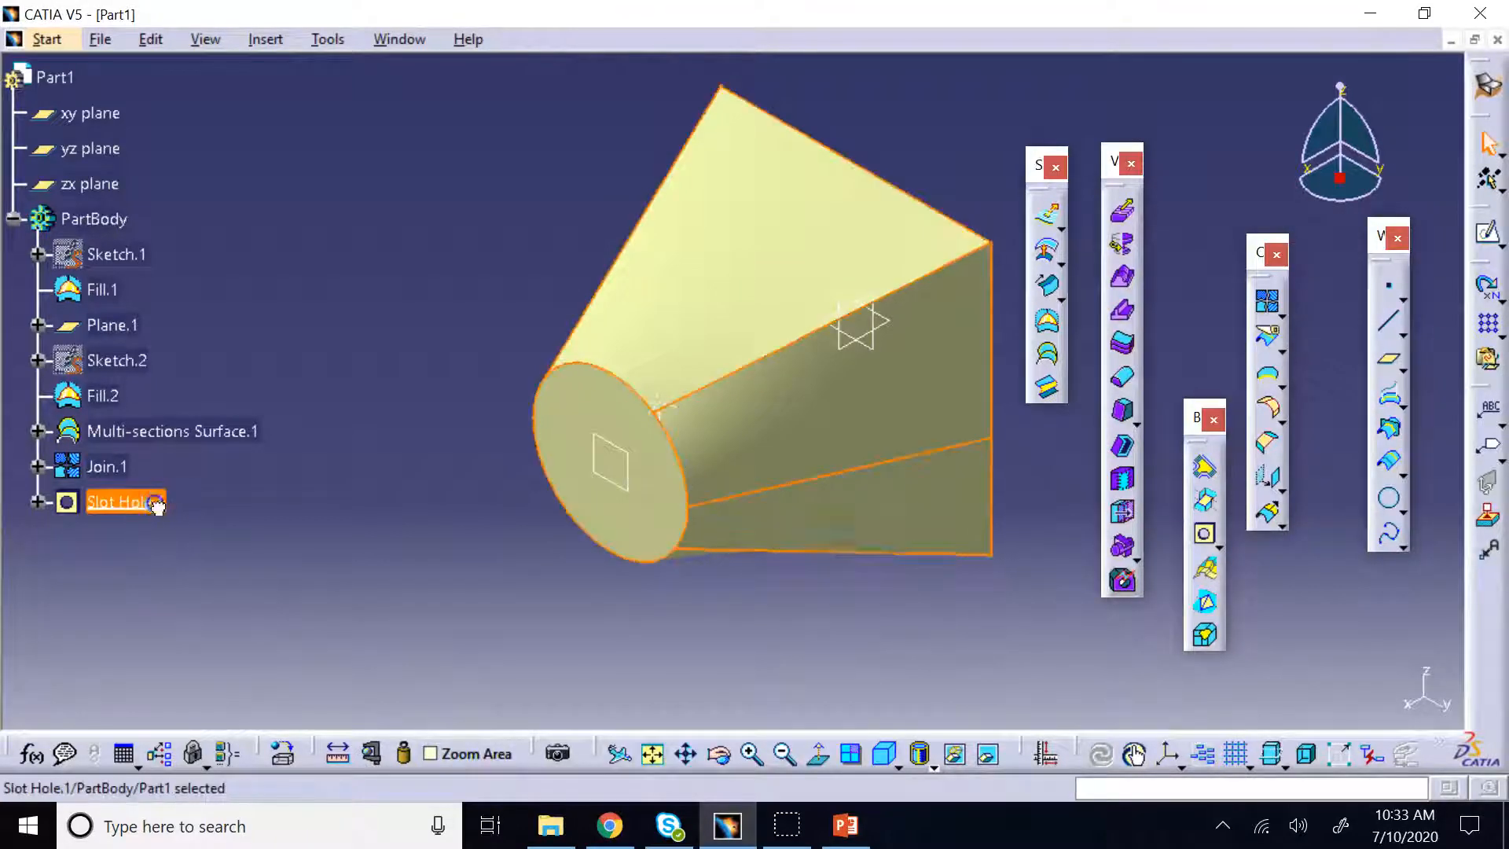
left_click(719, 753)
left_click_drag(482, 496, 472, 650)
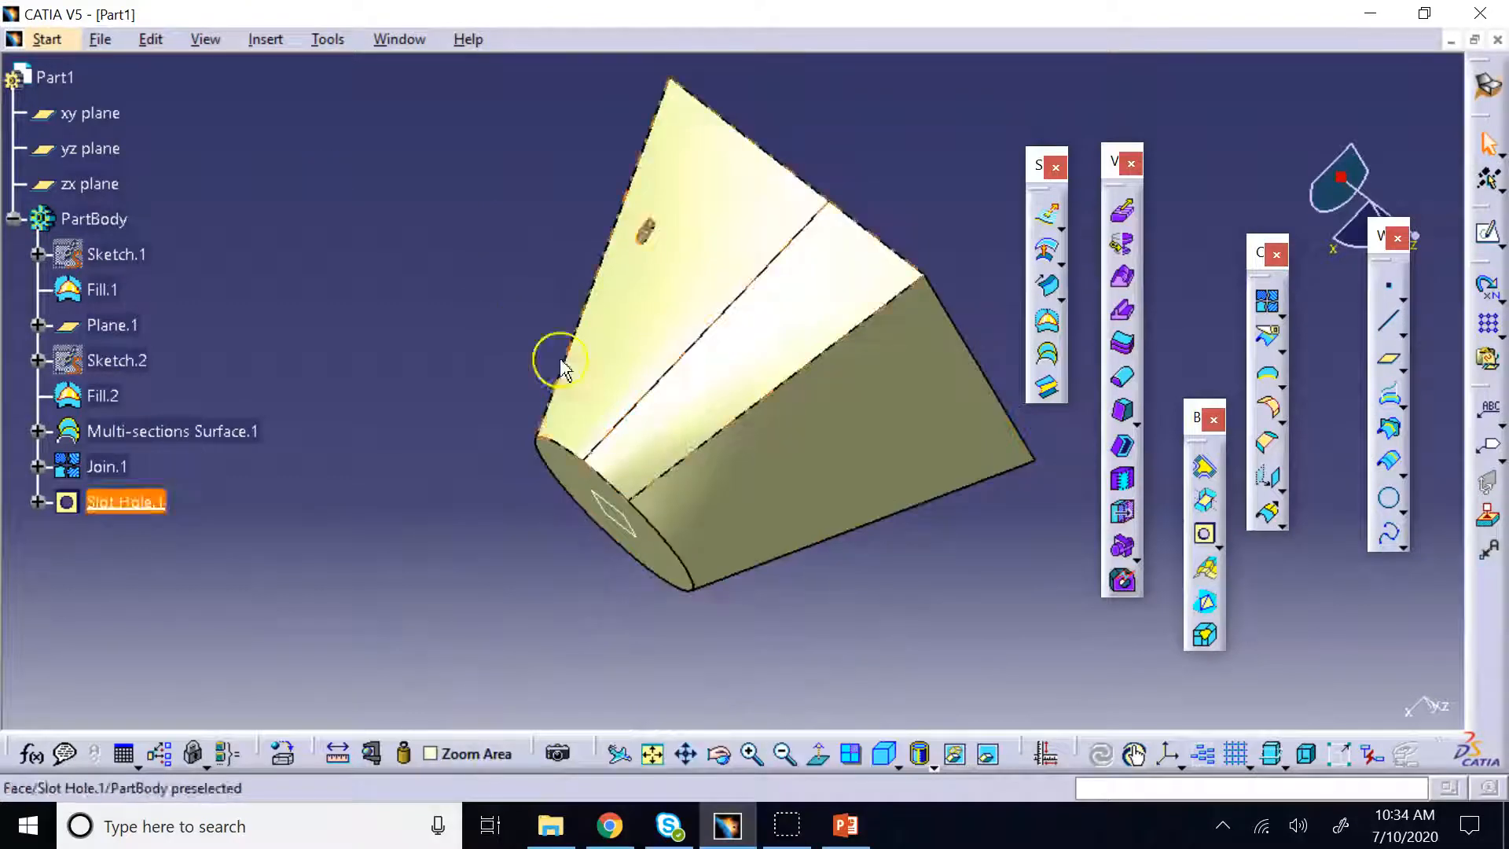
left_click(752, 753)
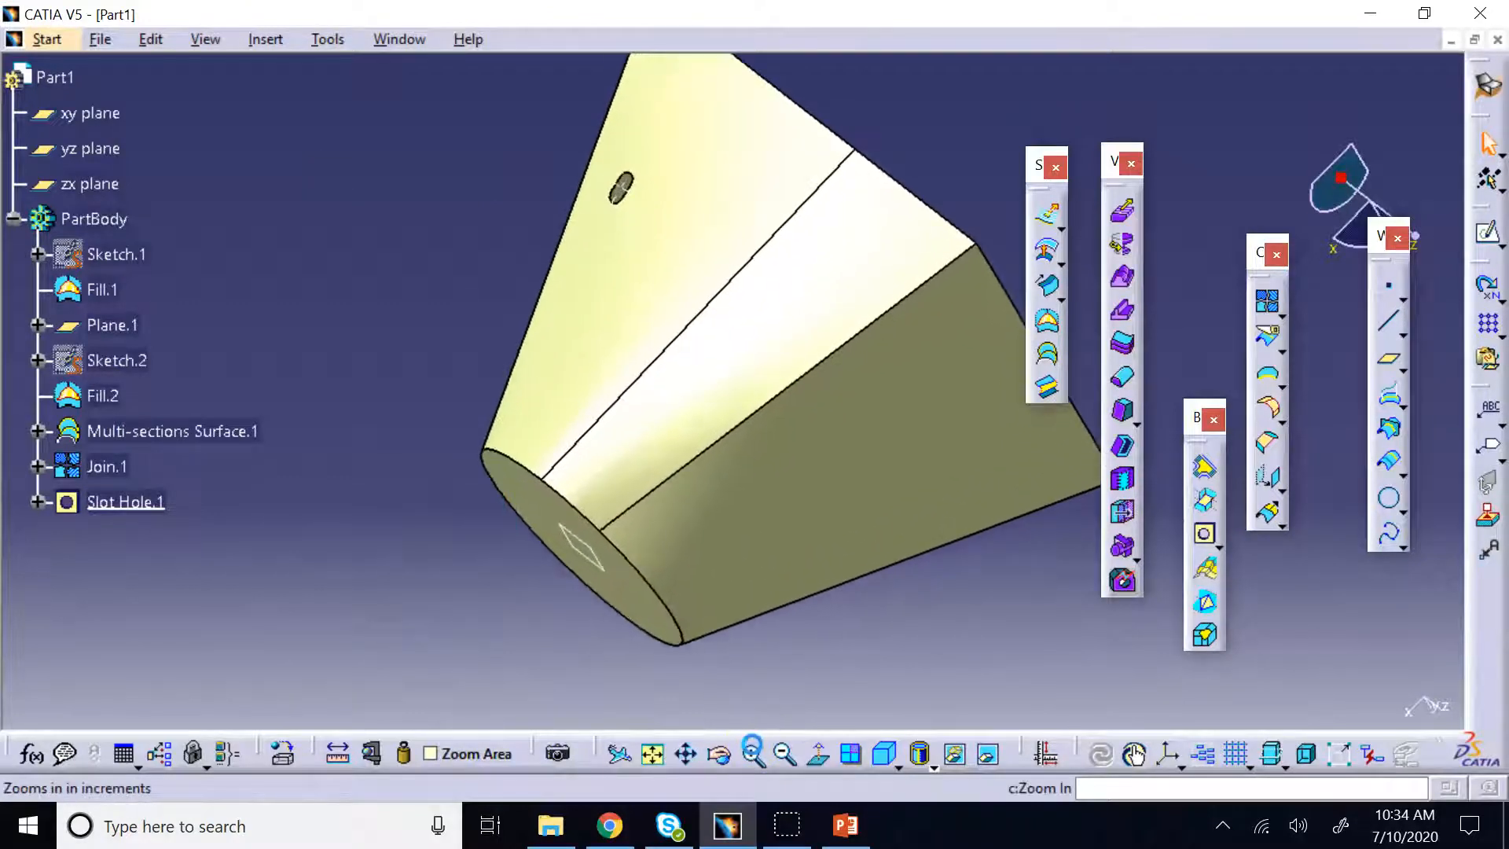
left_click(686, 753)
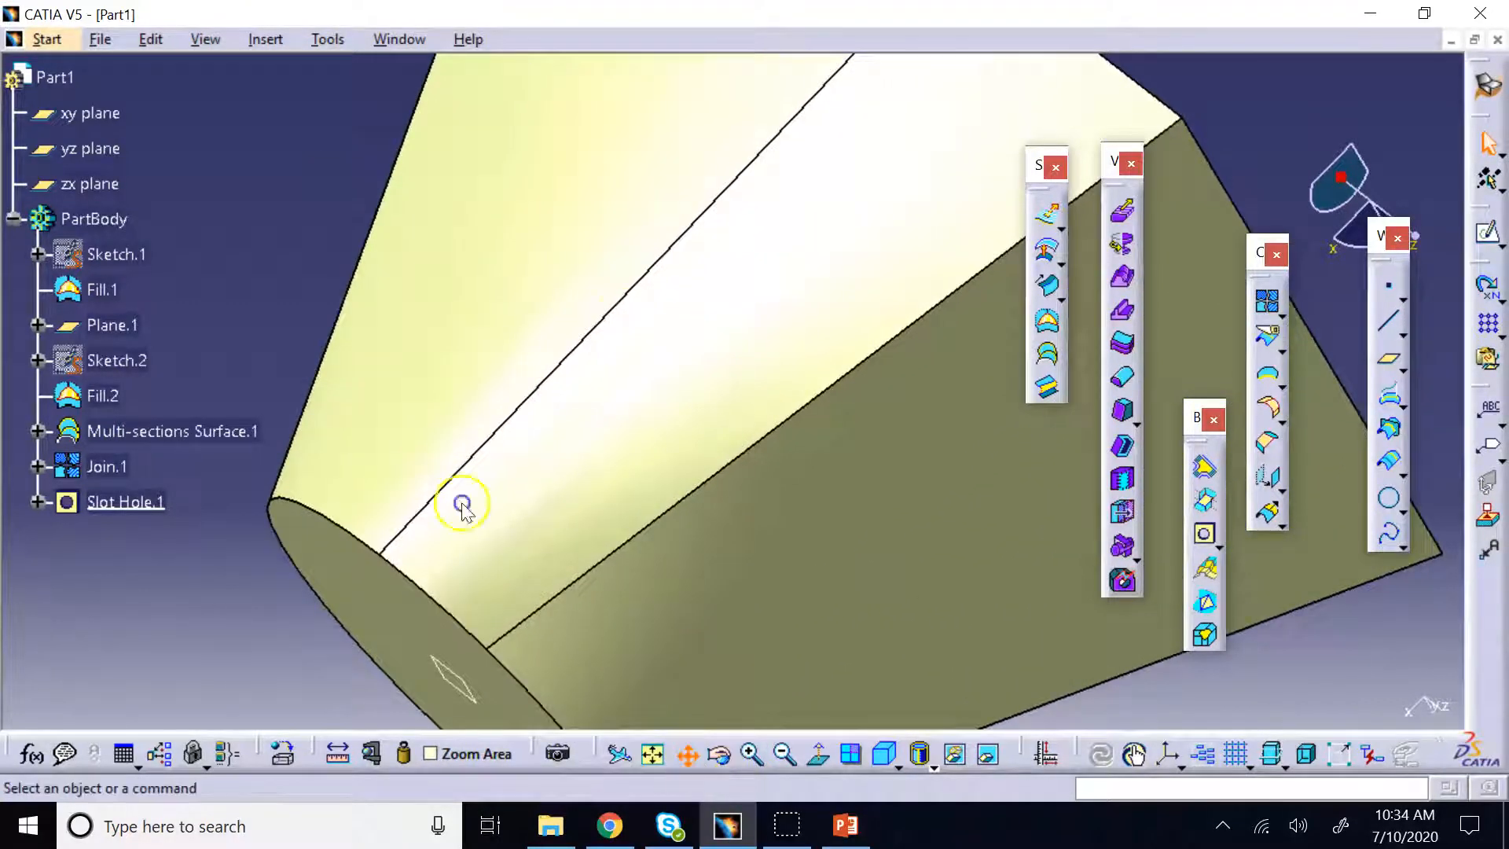
left_click(719, 753)
left_click_drag(664, 623, 619, 346)
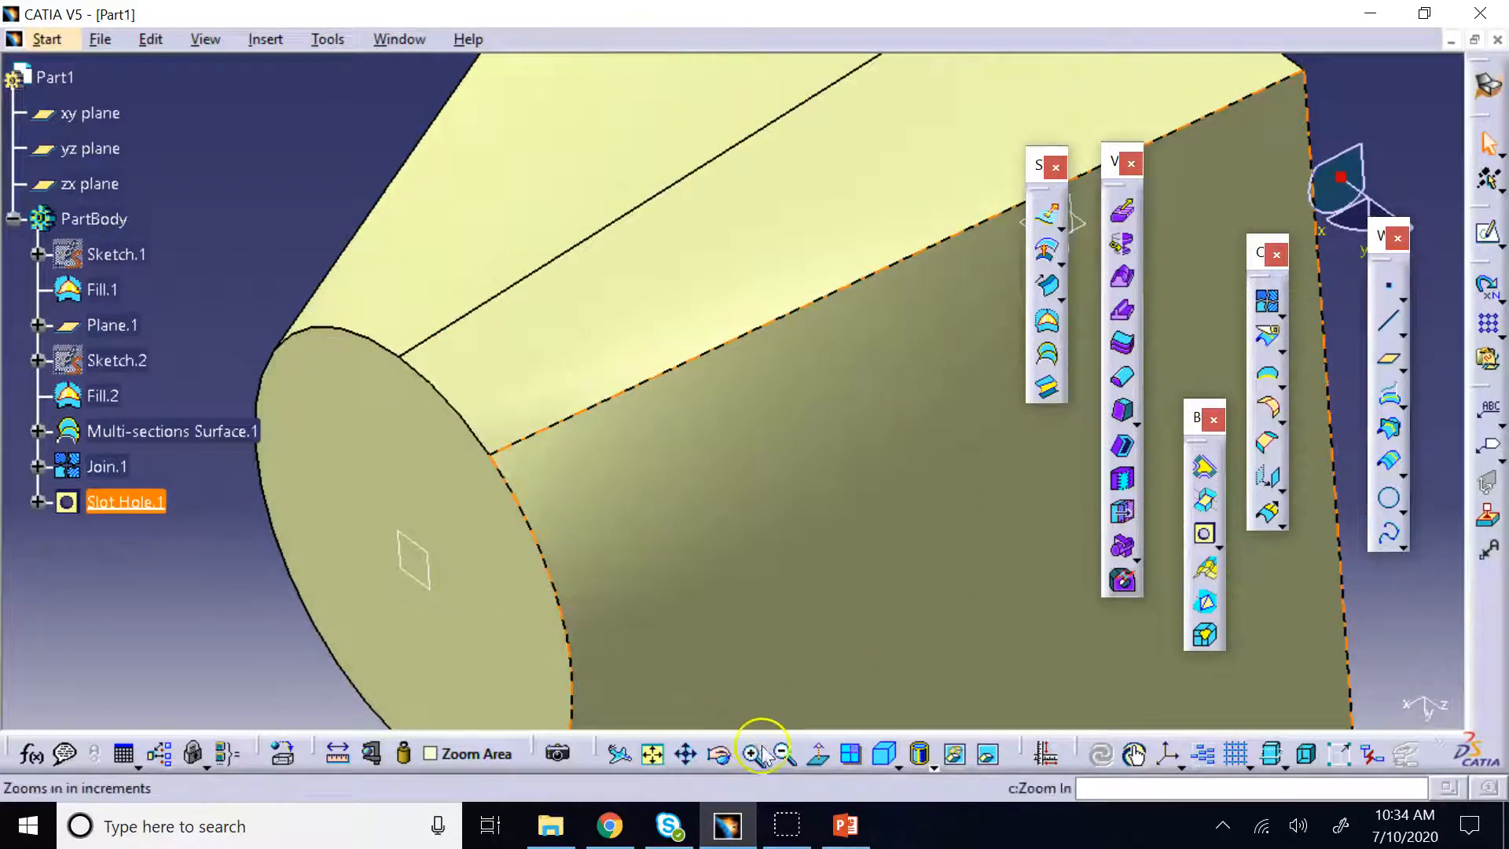
left_click(785, 754)
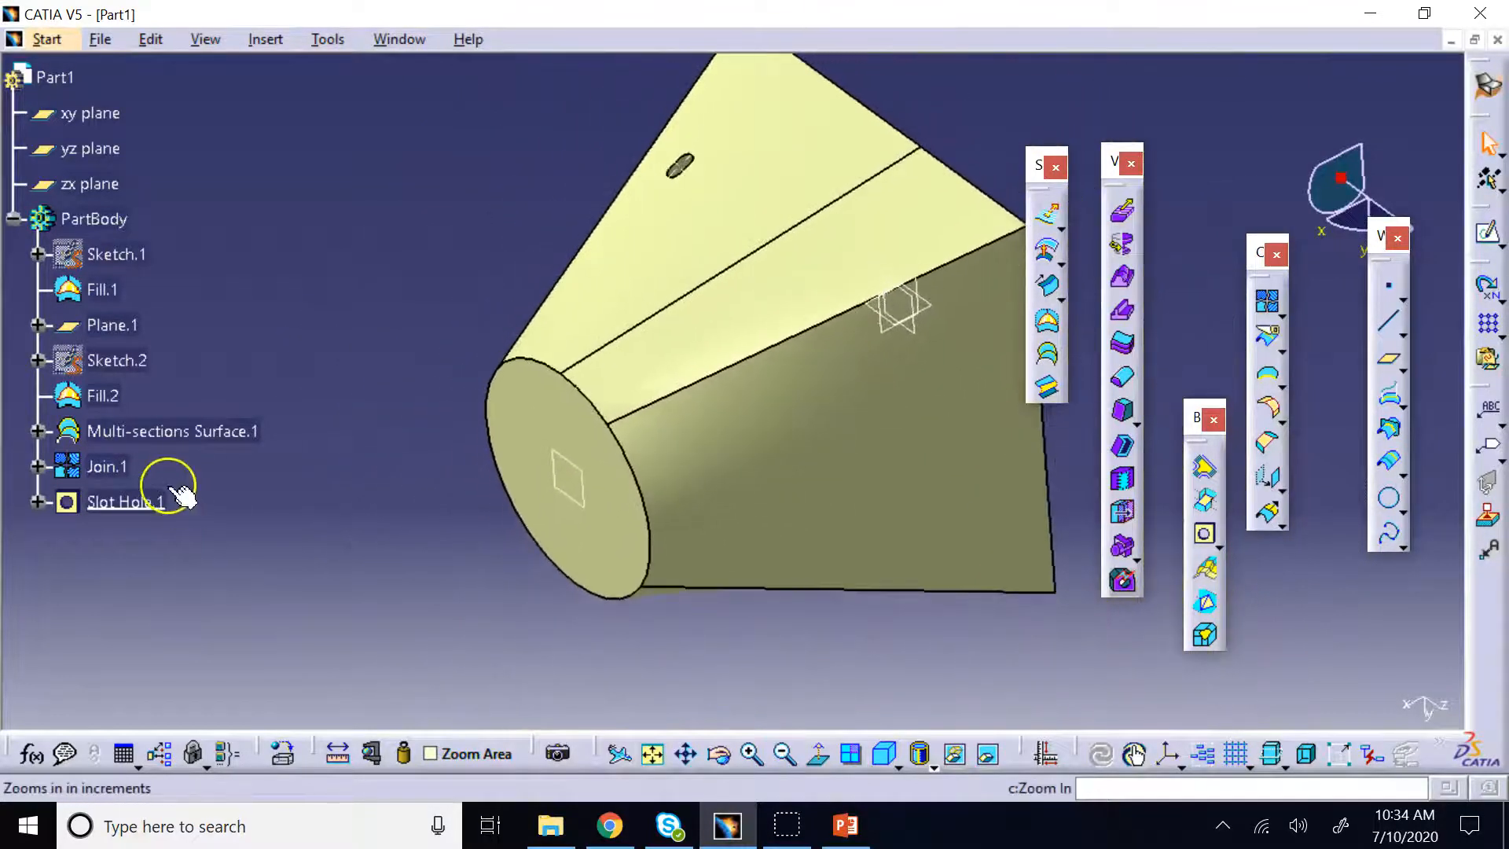
Reopen the slot hole's definition and open its center point for editing
left_click(37, 502)
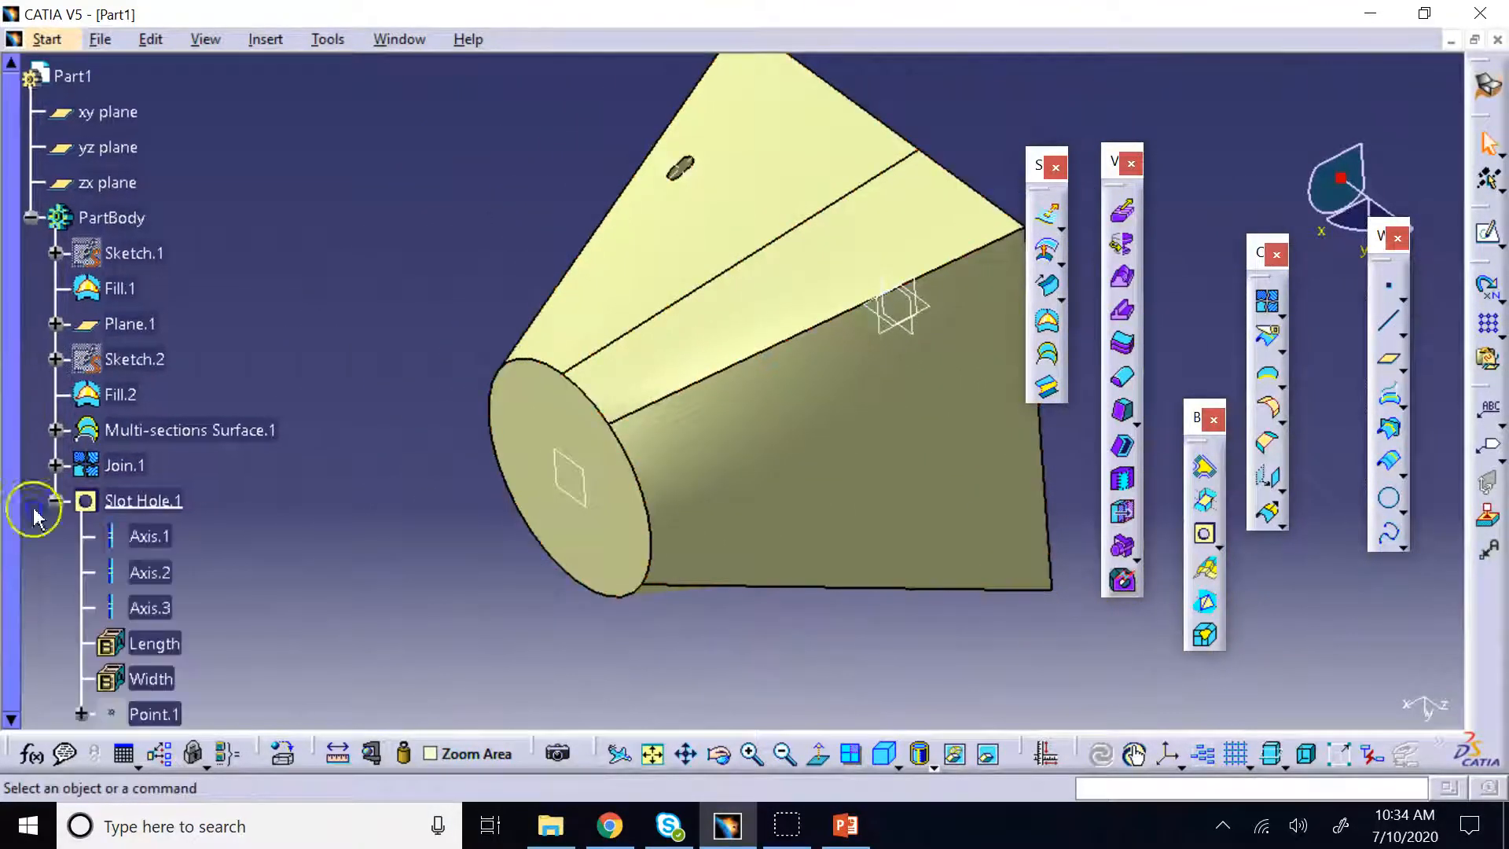
double_click(155, 501)
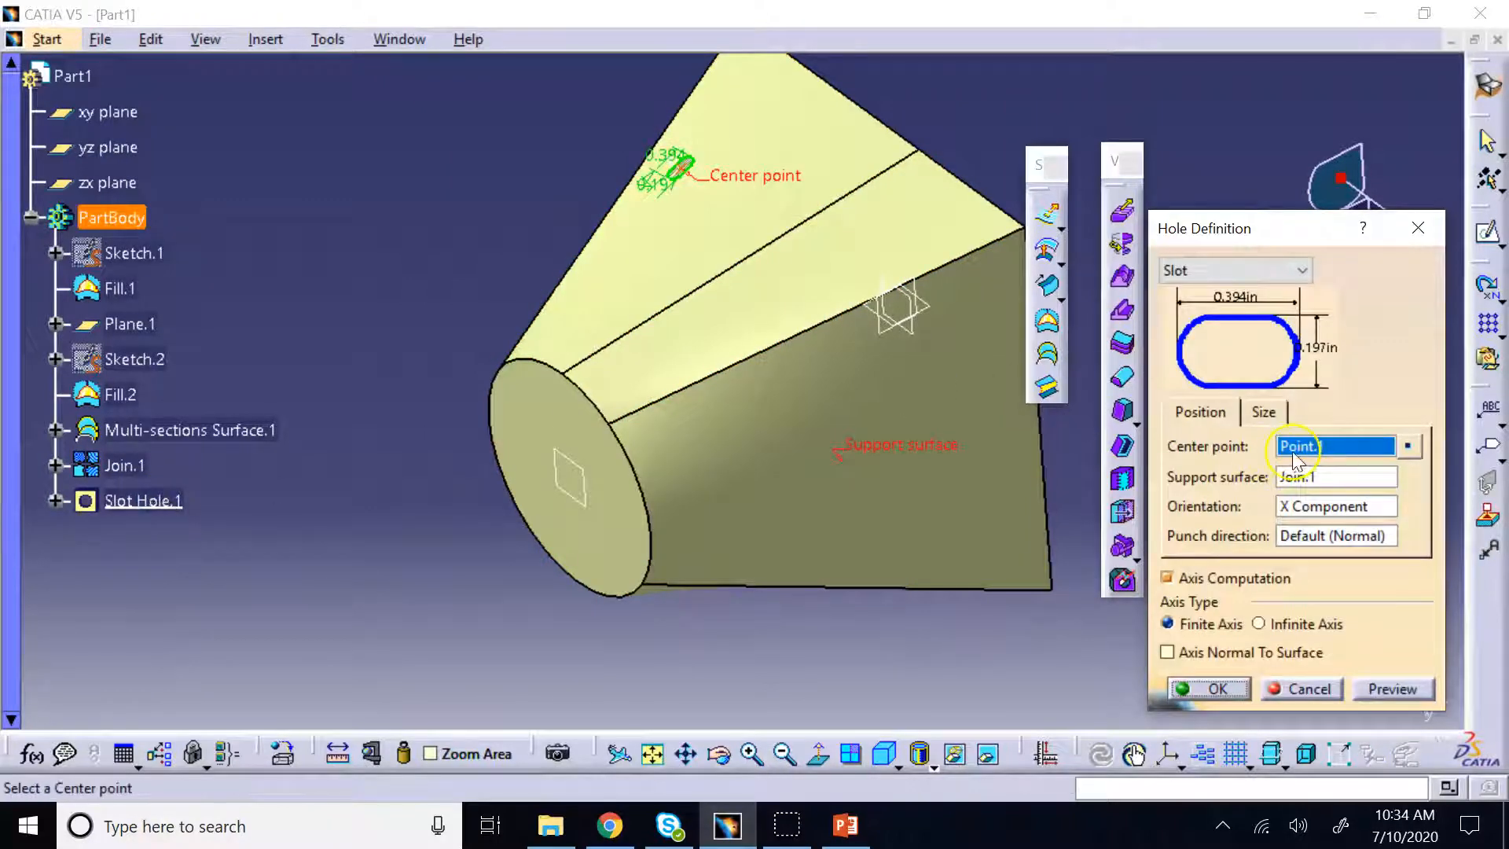
right_click(1302, 447)
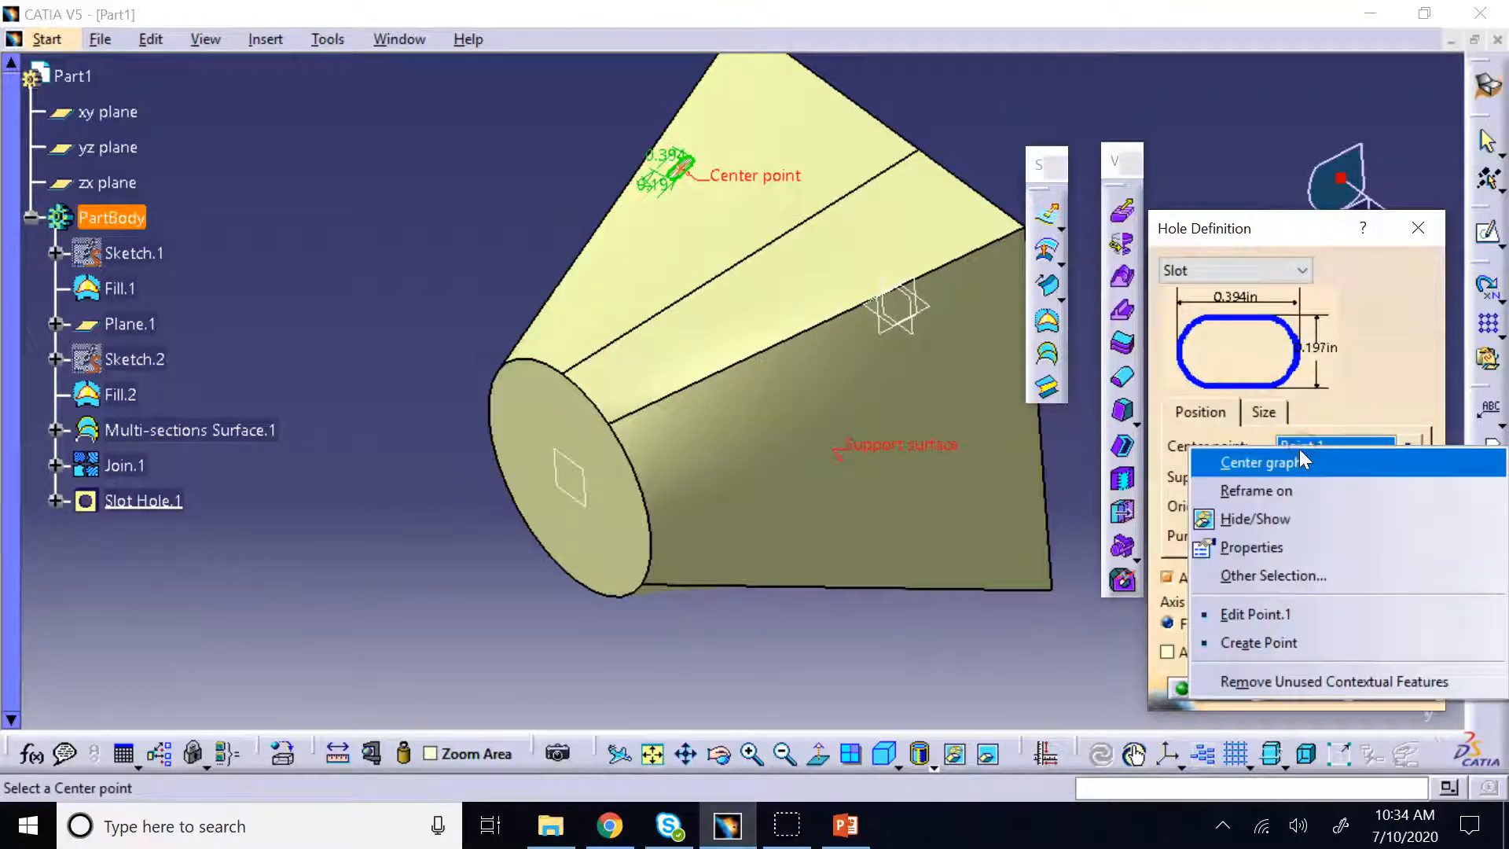
left_click(1330, 613)
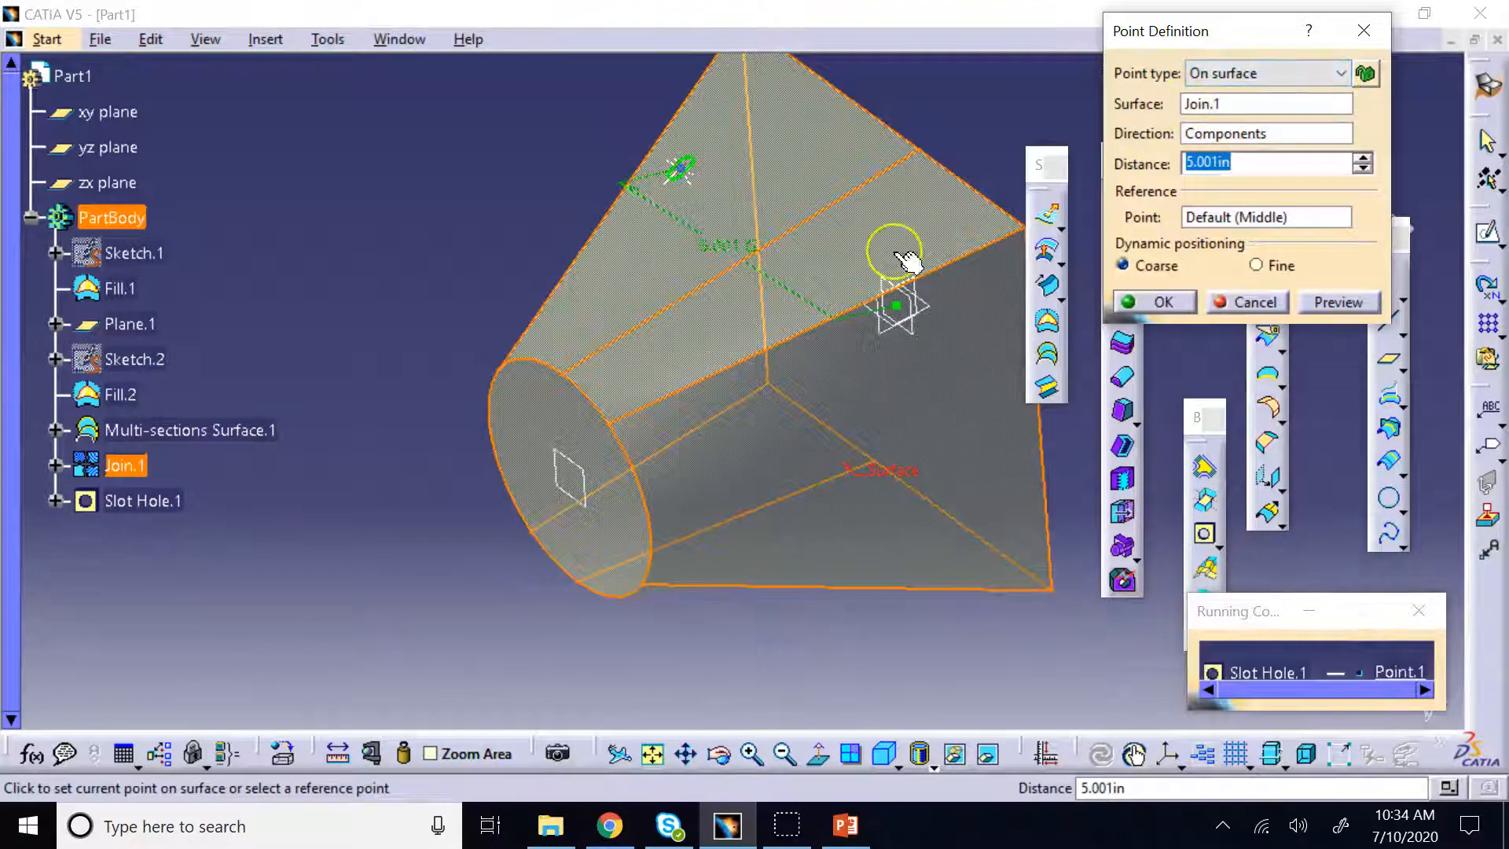
Try to place the hole's center point directly on the circular end face of the joined surface
left_click(567, 437)
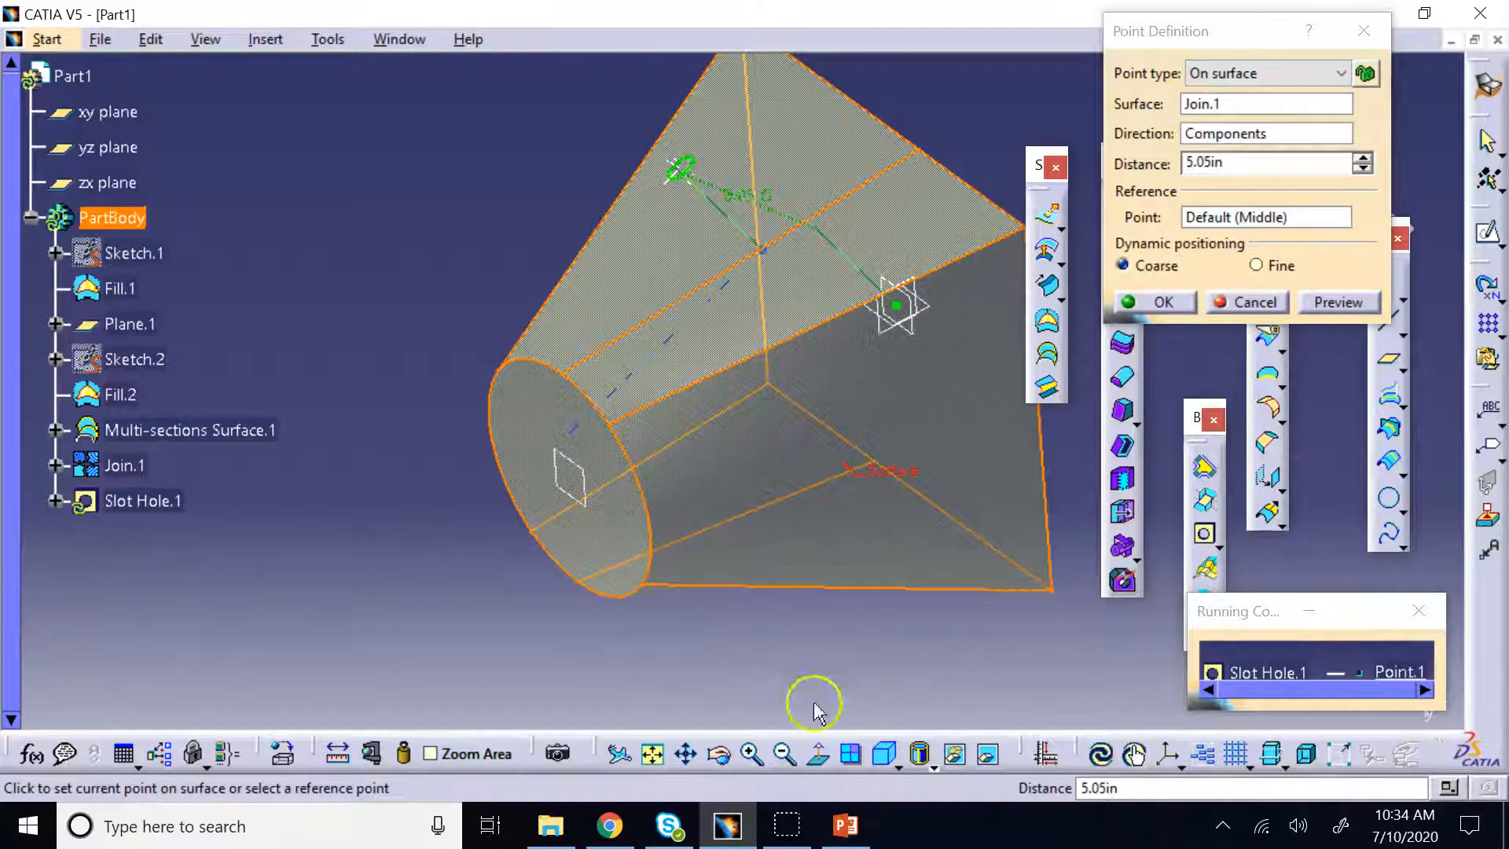
left_click(719, 754)
left_click_drag(681, 555, 961, 514)
left_click(792, 540)
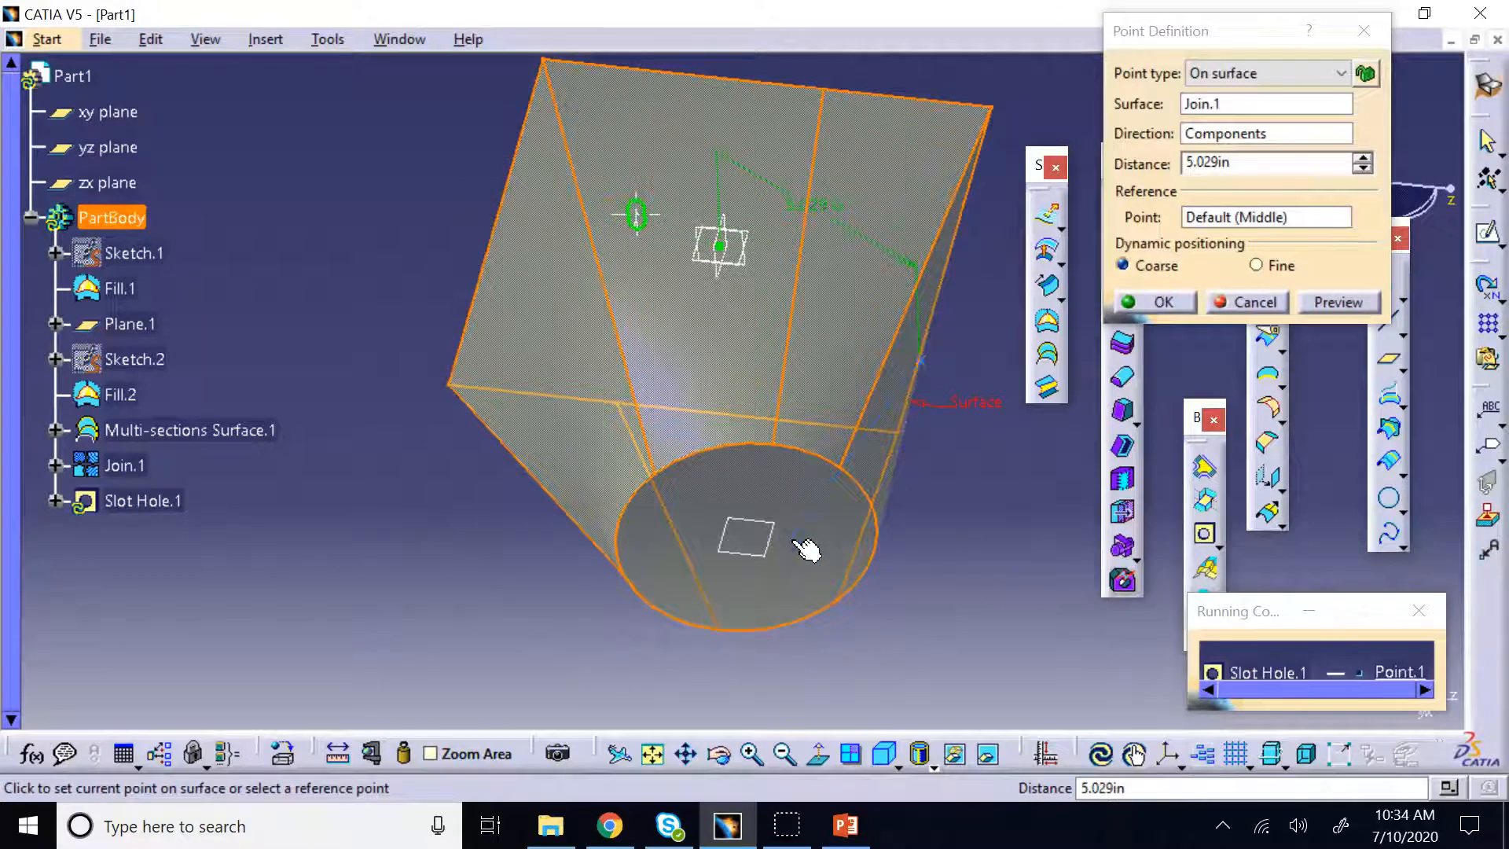
left_click(1219, 73)
left_click(1223, 71)
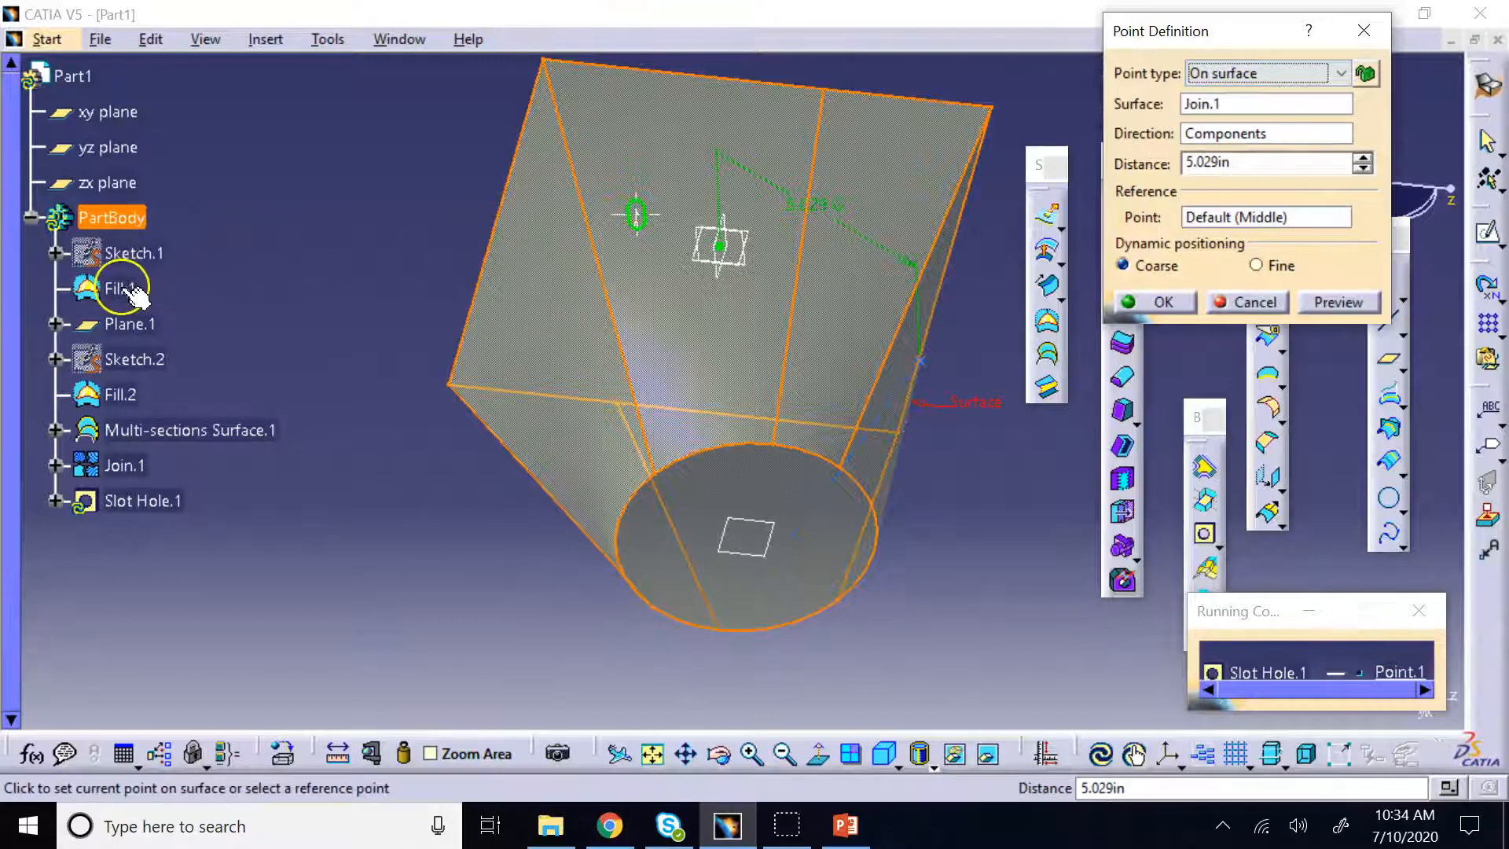
left_click(116, 392)
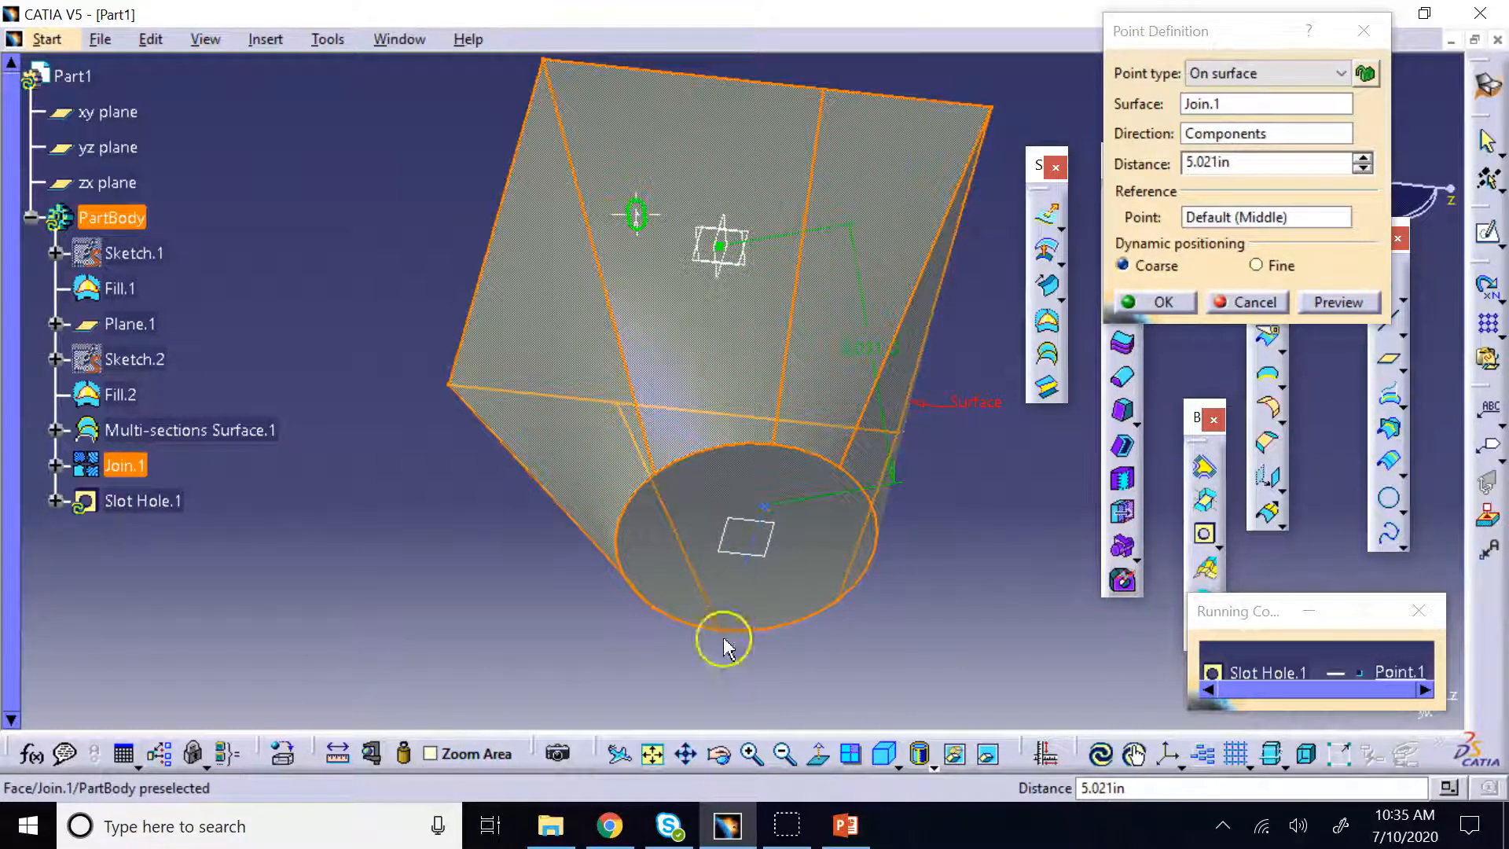
Try other center point positions on the joined surface's side faces, and discard the point edit
left_click(719, 755)
left_click_drag(825, 647, 652, 228)
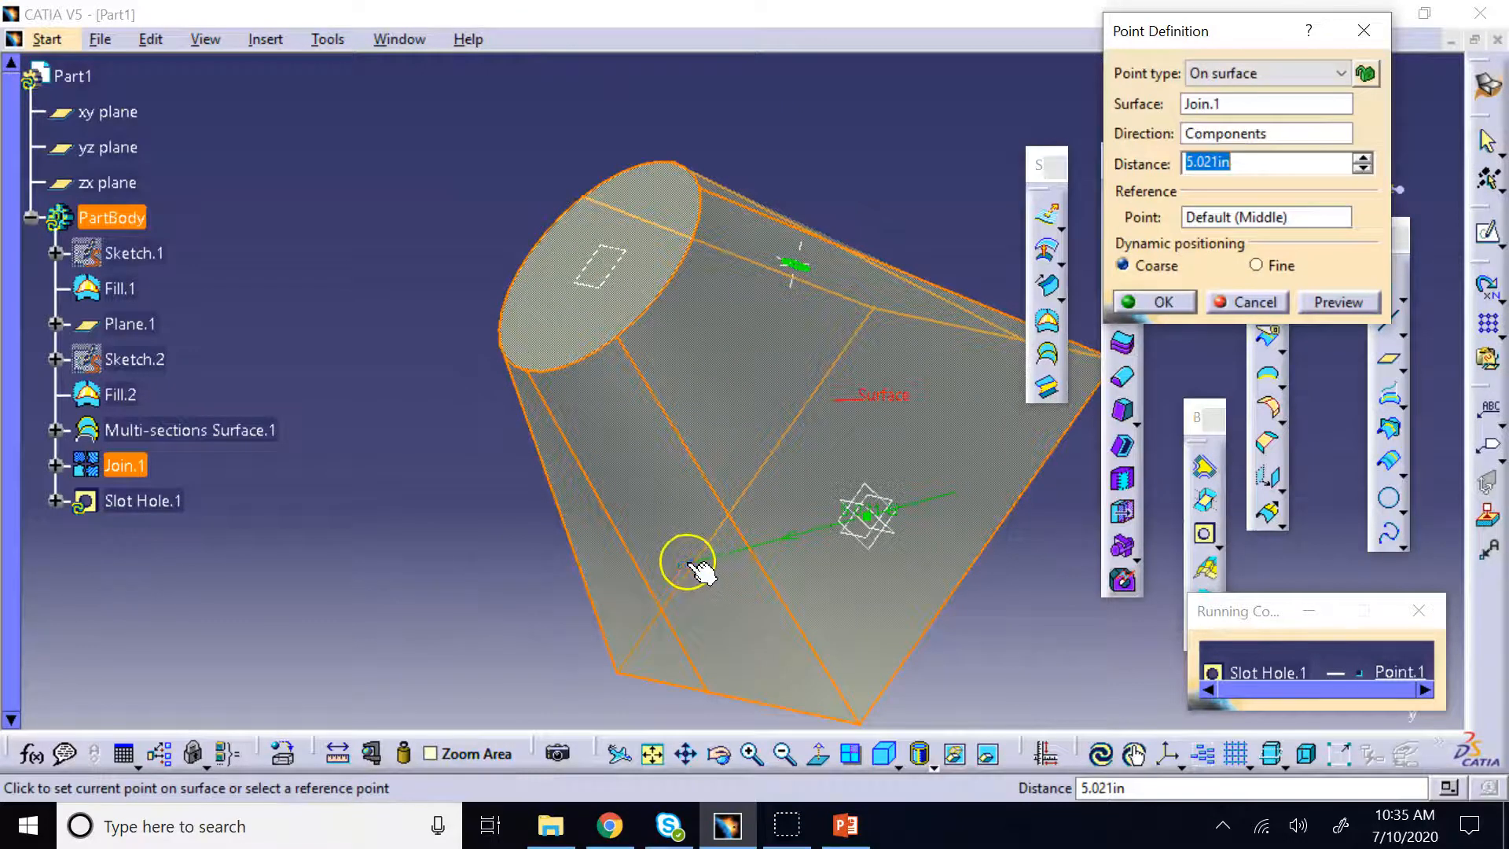
left_click(637, 470)
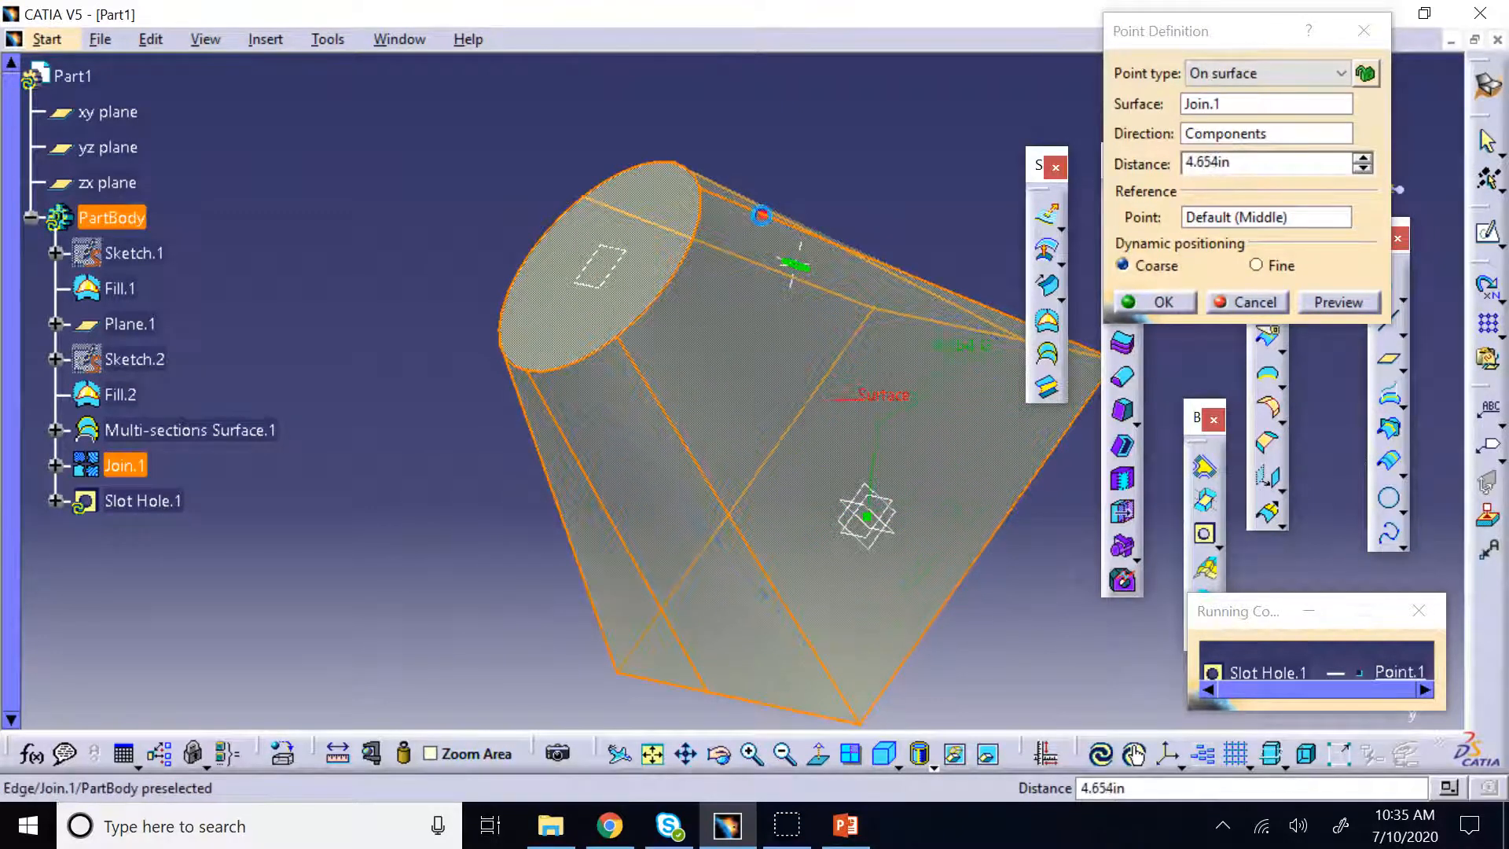
left_click(630, 344)
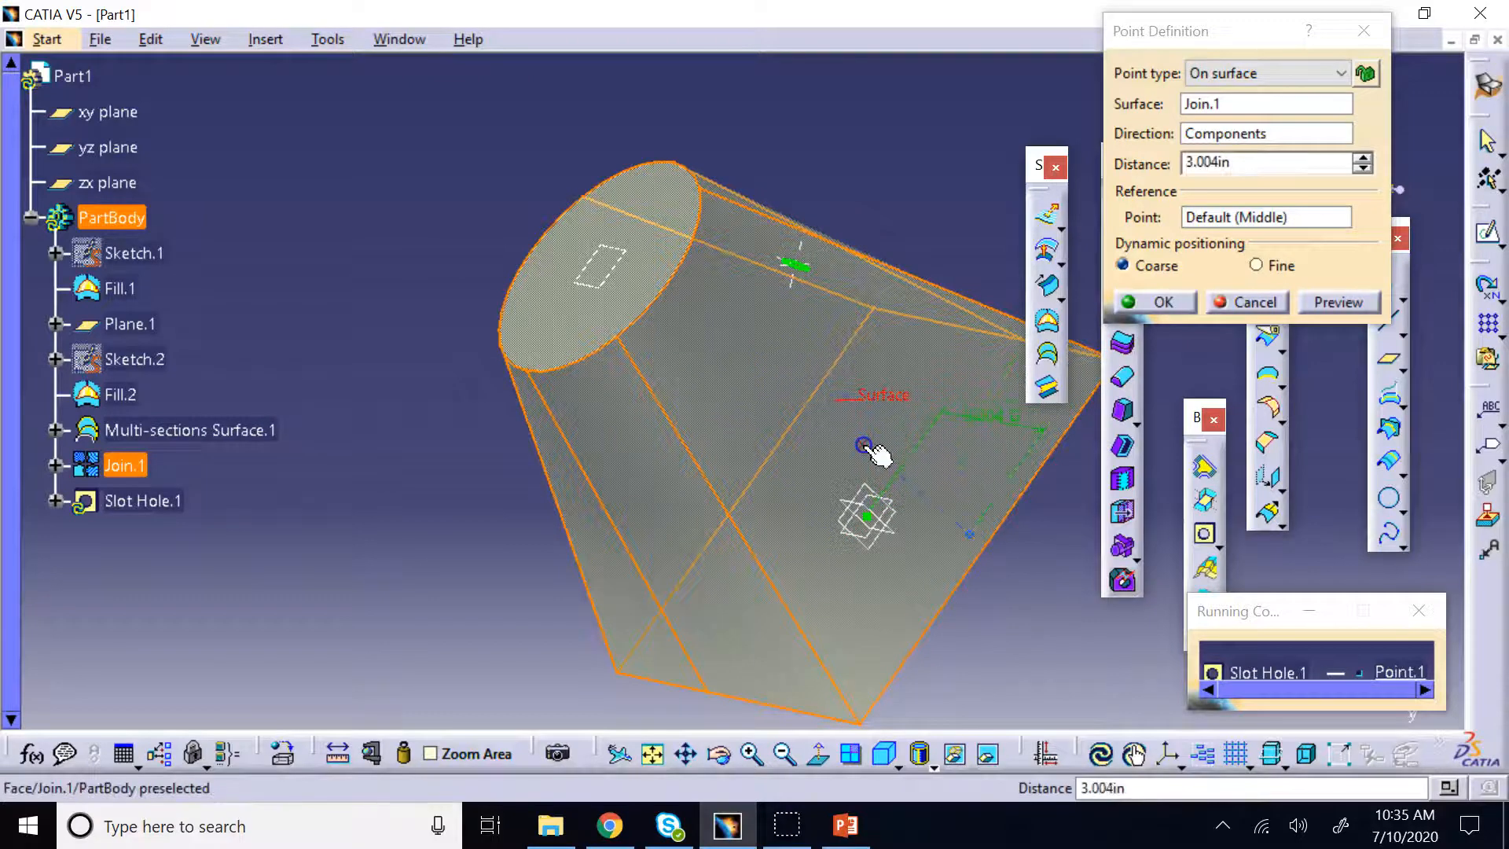
left_click(841, 503)
left_click(697, 754)
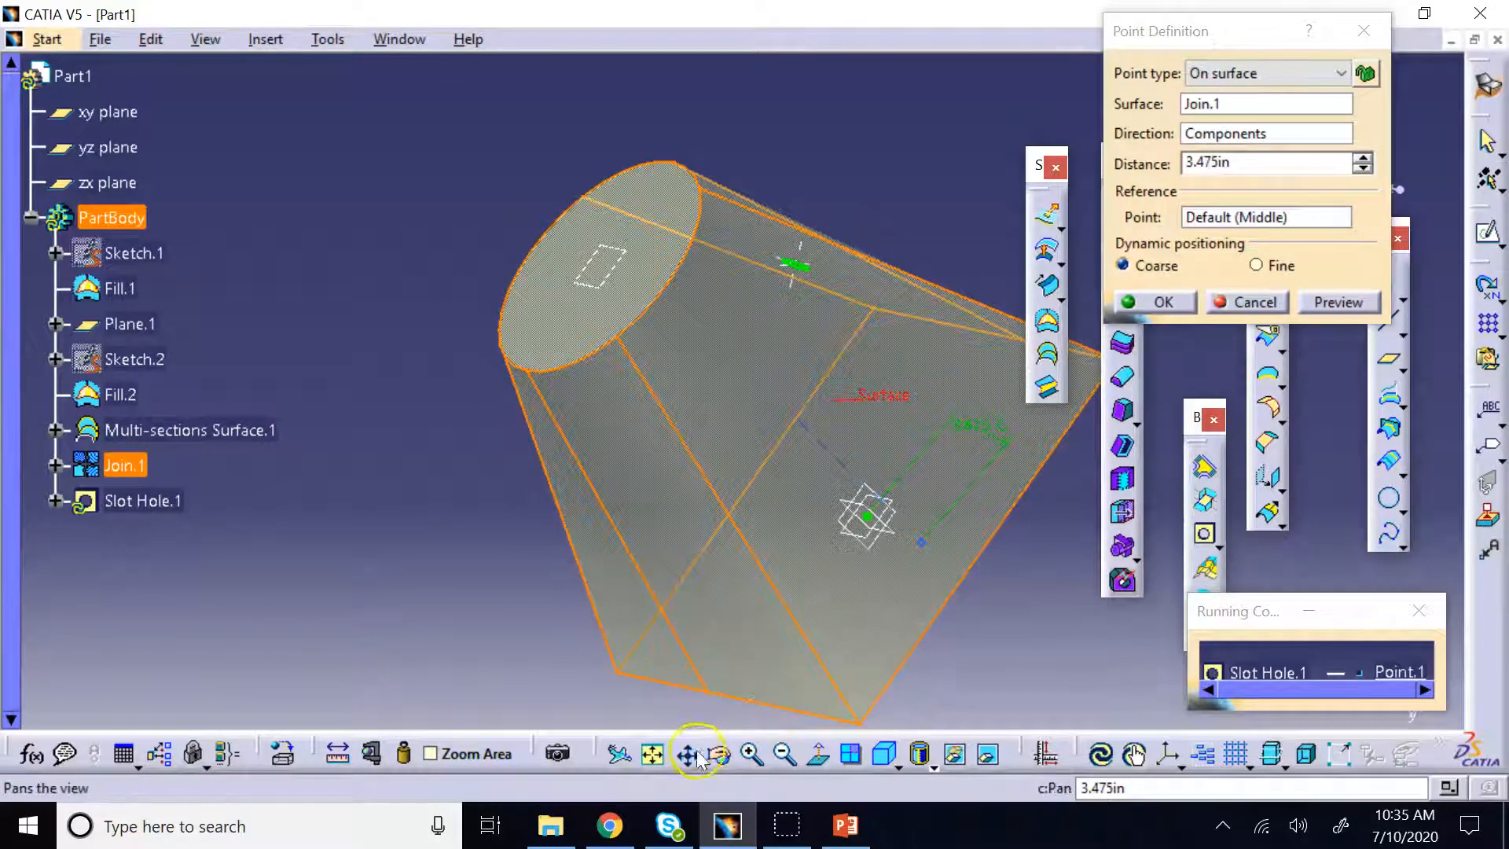
left_click(711, 758)
left_click_drag(487, 496, 640, 364)
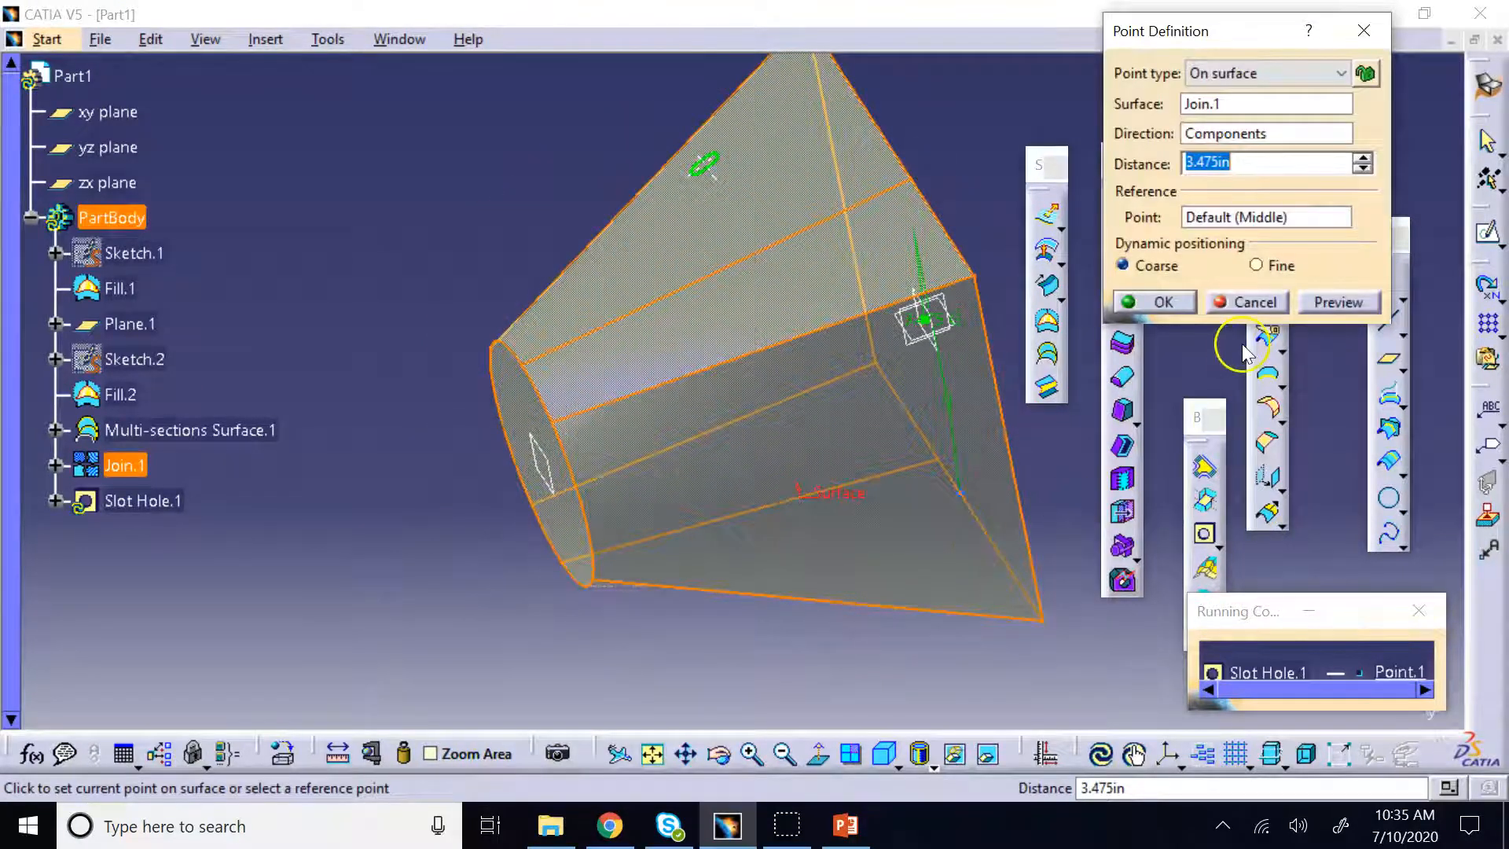
left_click(1258, 308)
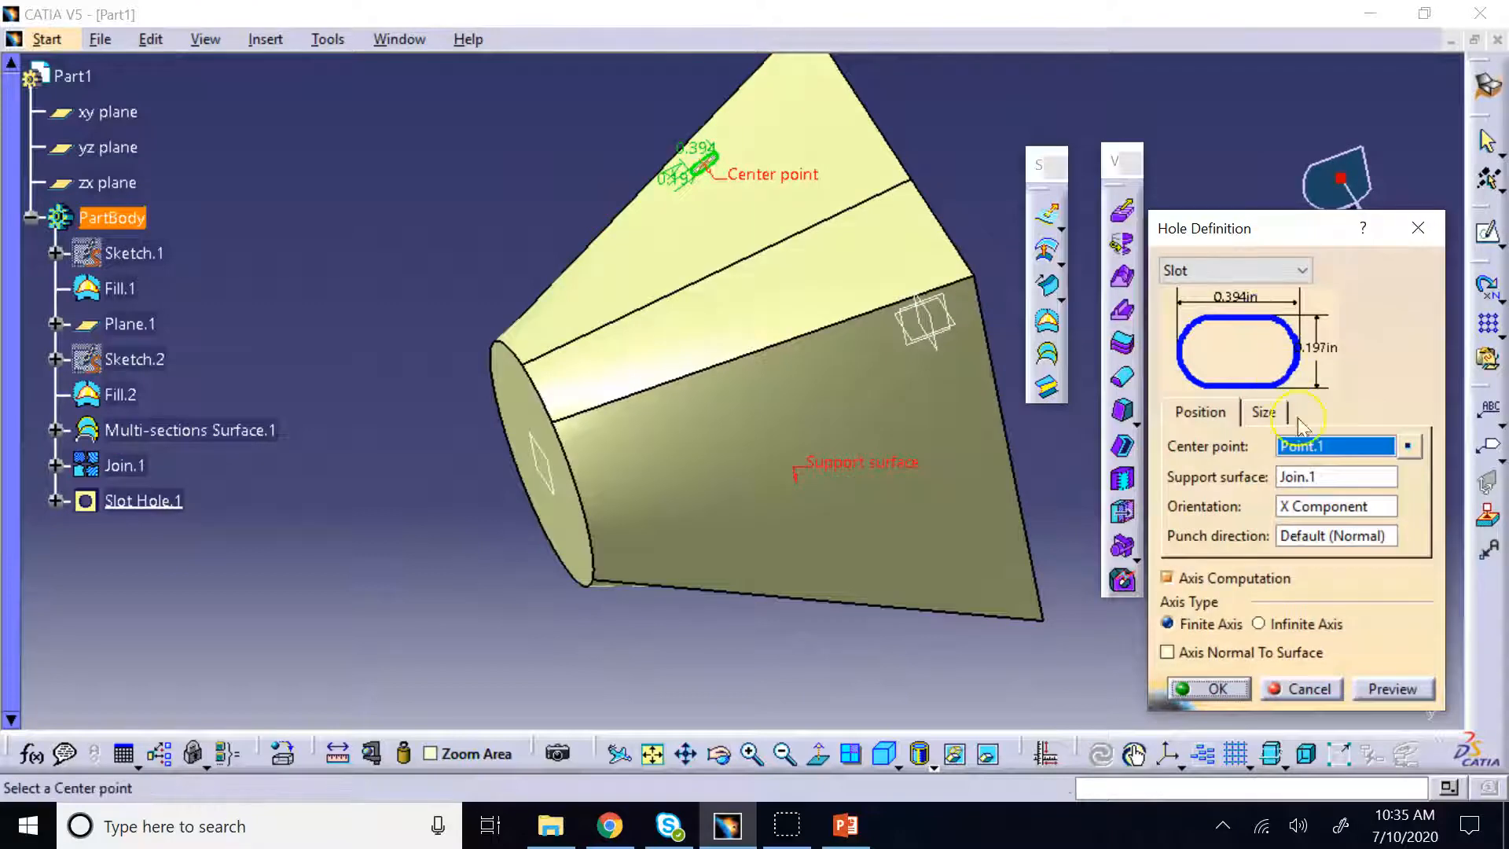
Edit the slot hole's center point again and change its point type to Coordinates
right_click(1312, 442)
left_click(1305, 606)
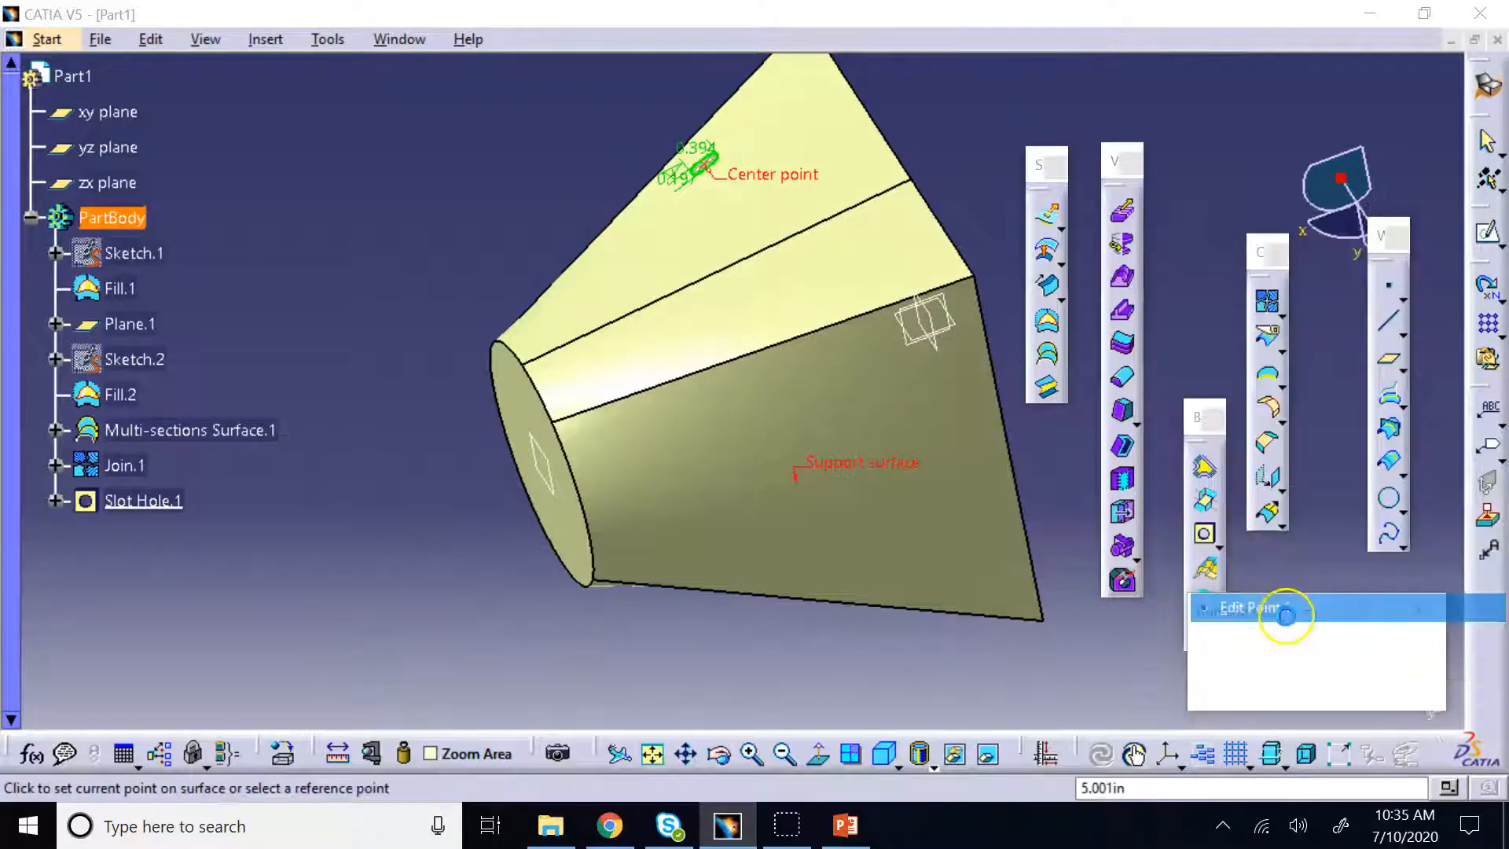
left_click(1213, 74)
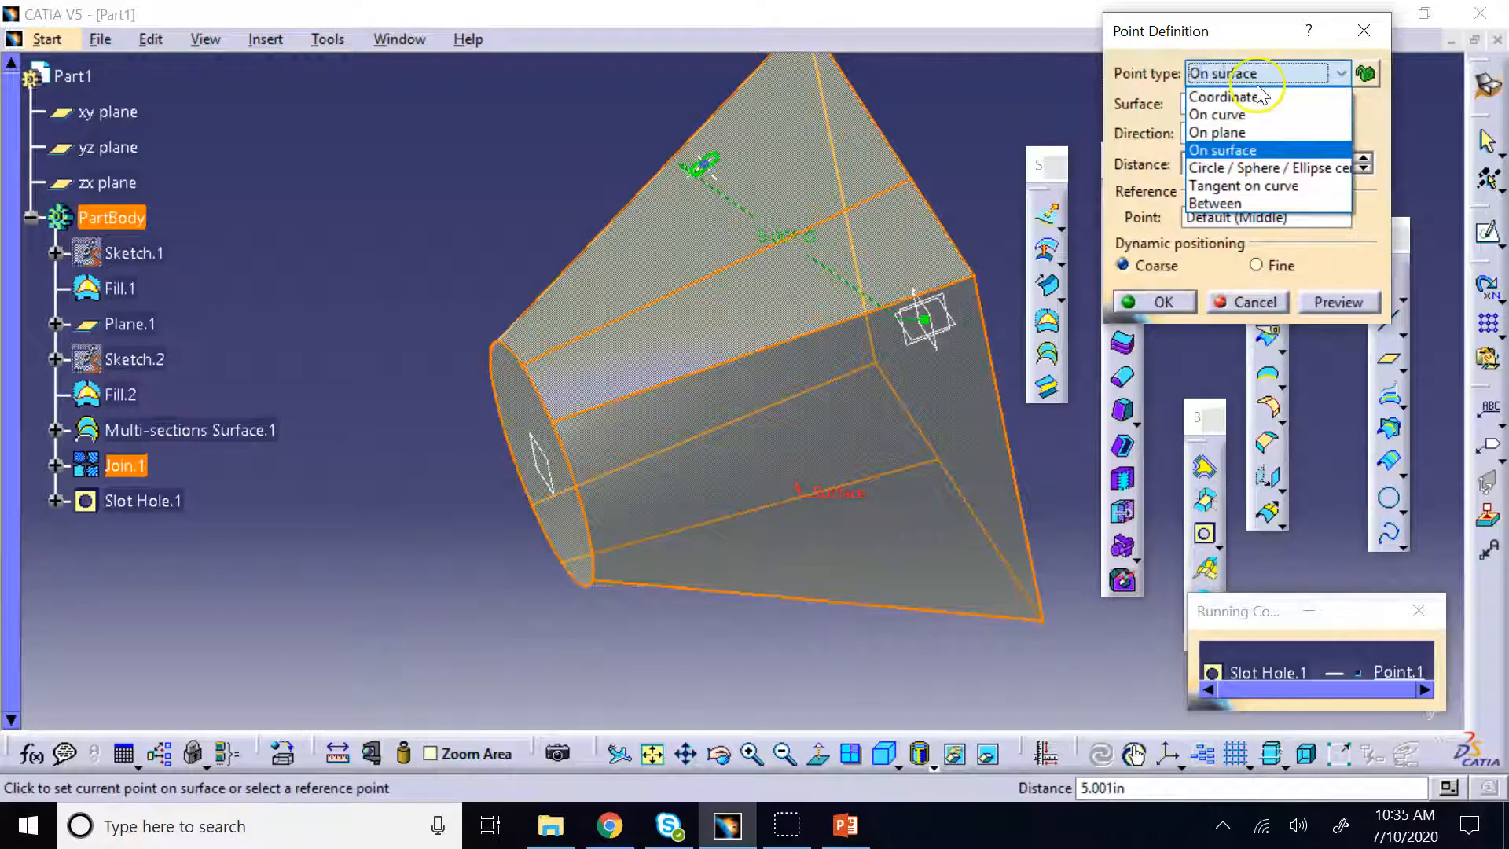
left_click(1250, 114)
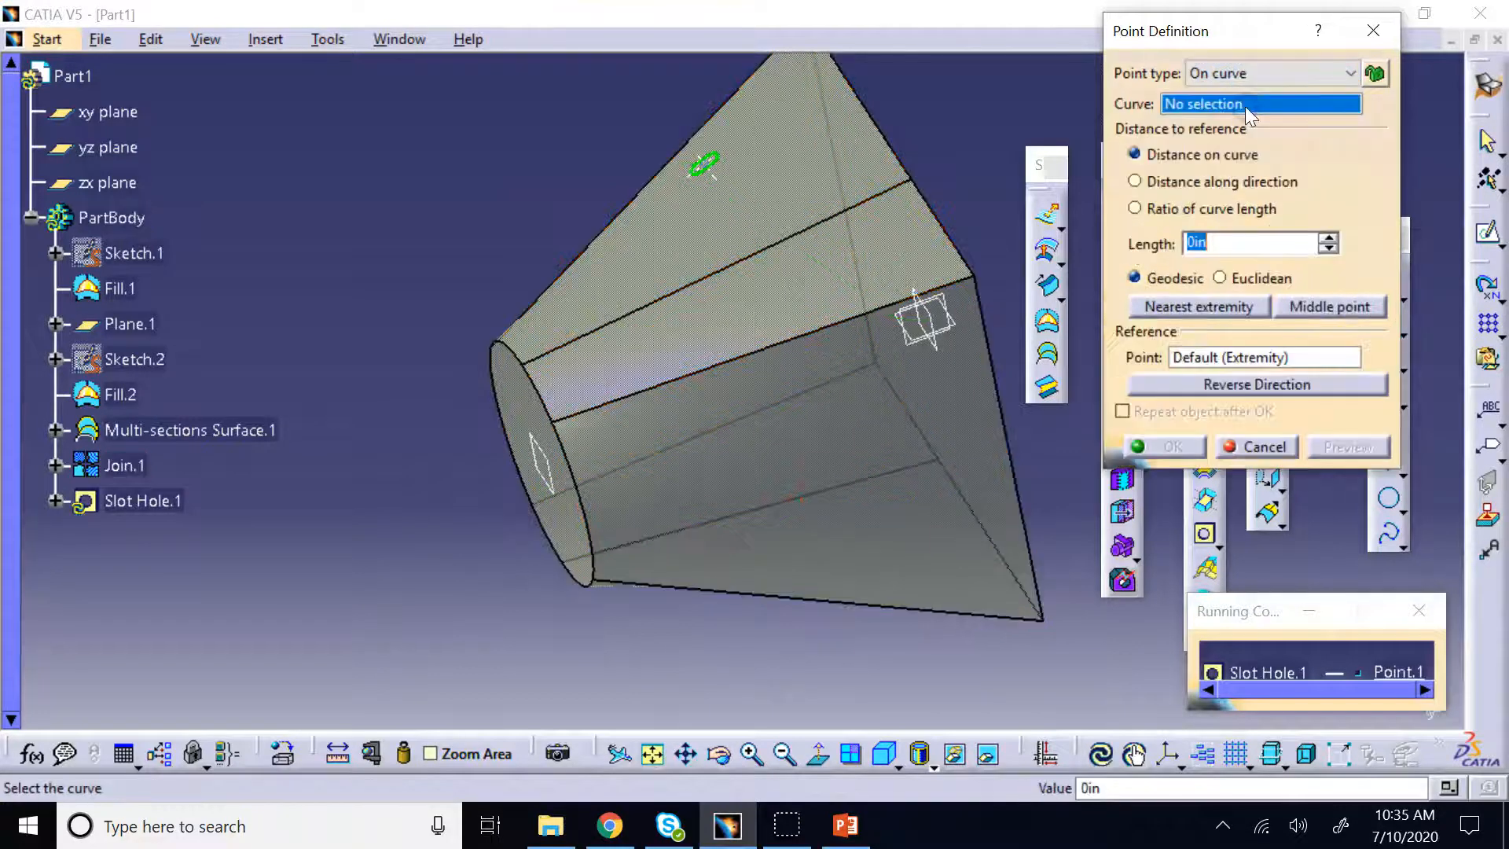
left_click(1254, 72)
left_click(1256, 98)
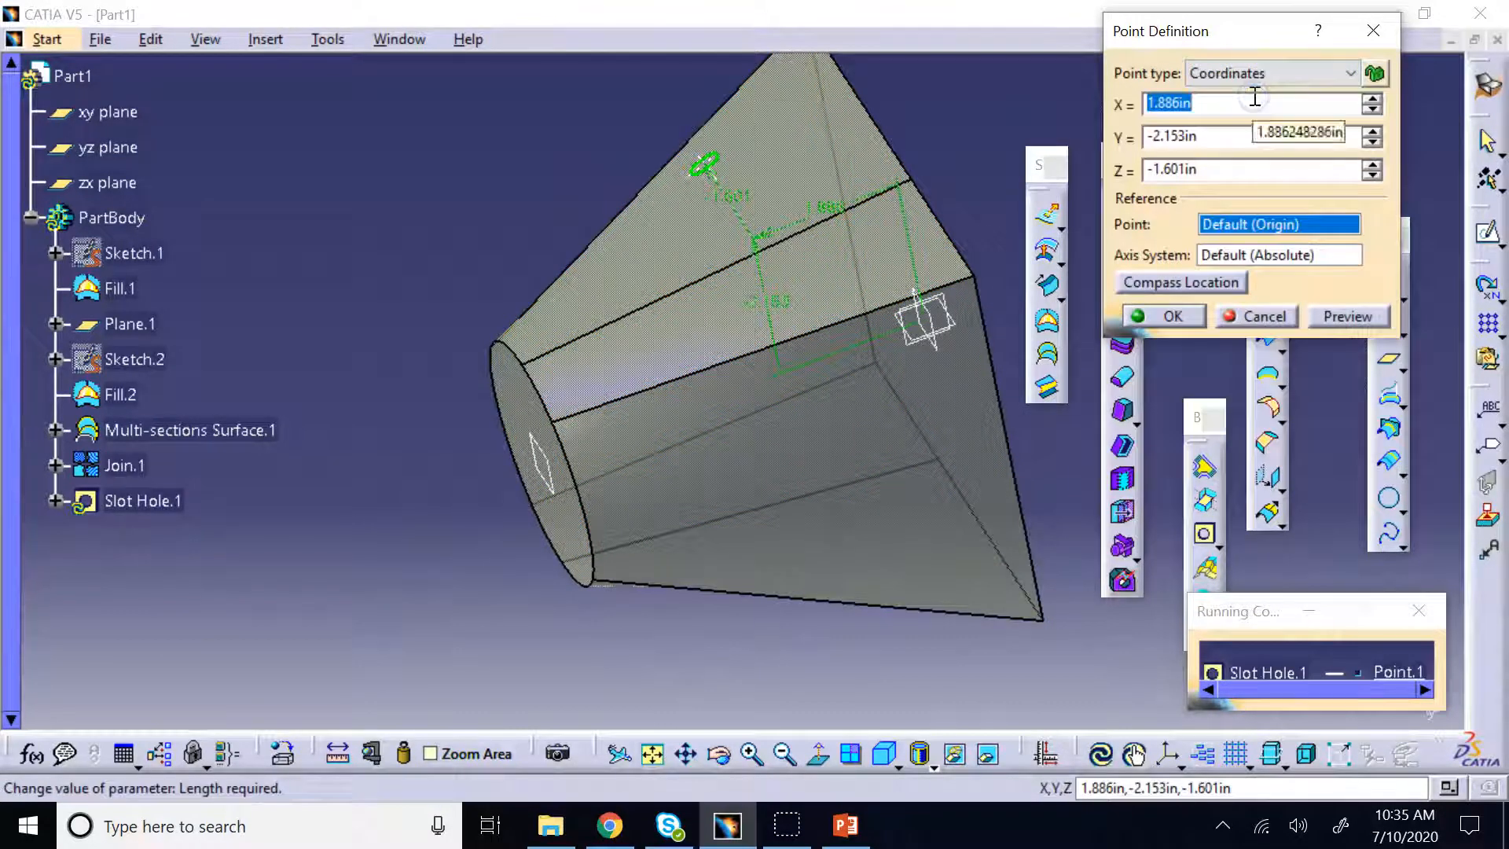
Set the center point's coordinates to X 5 in, Y 0 in and Z 0 in, relative to the default origin
left_click(884, 754)
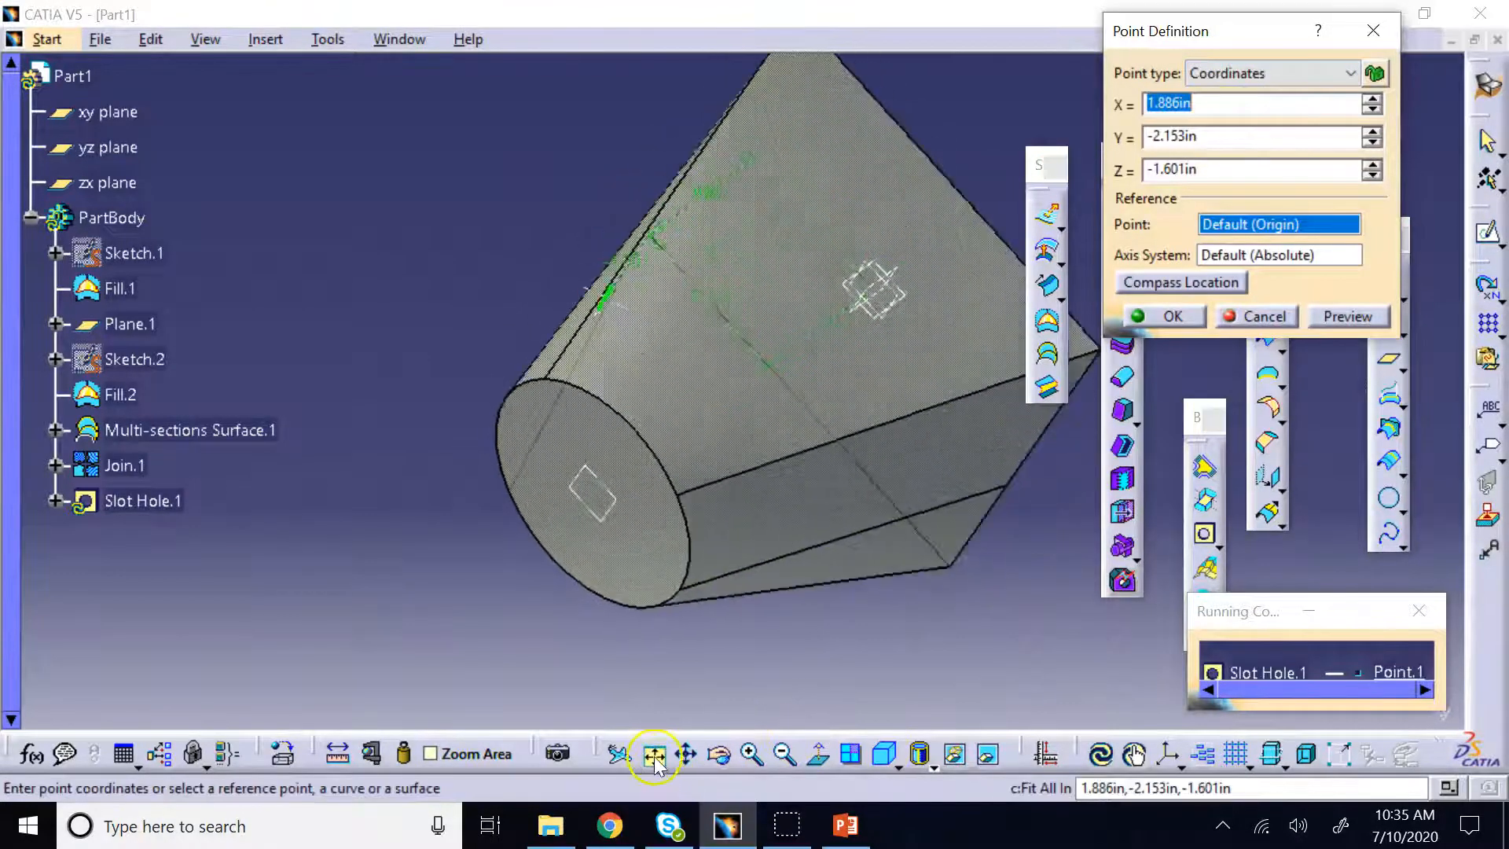
left_click(654, 757)
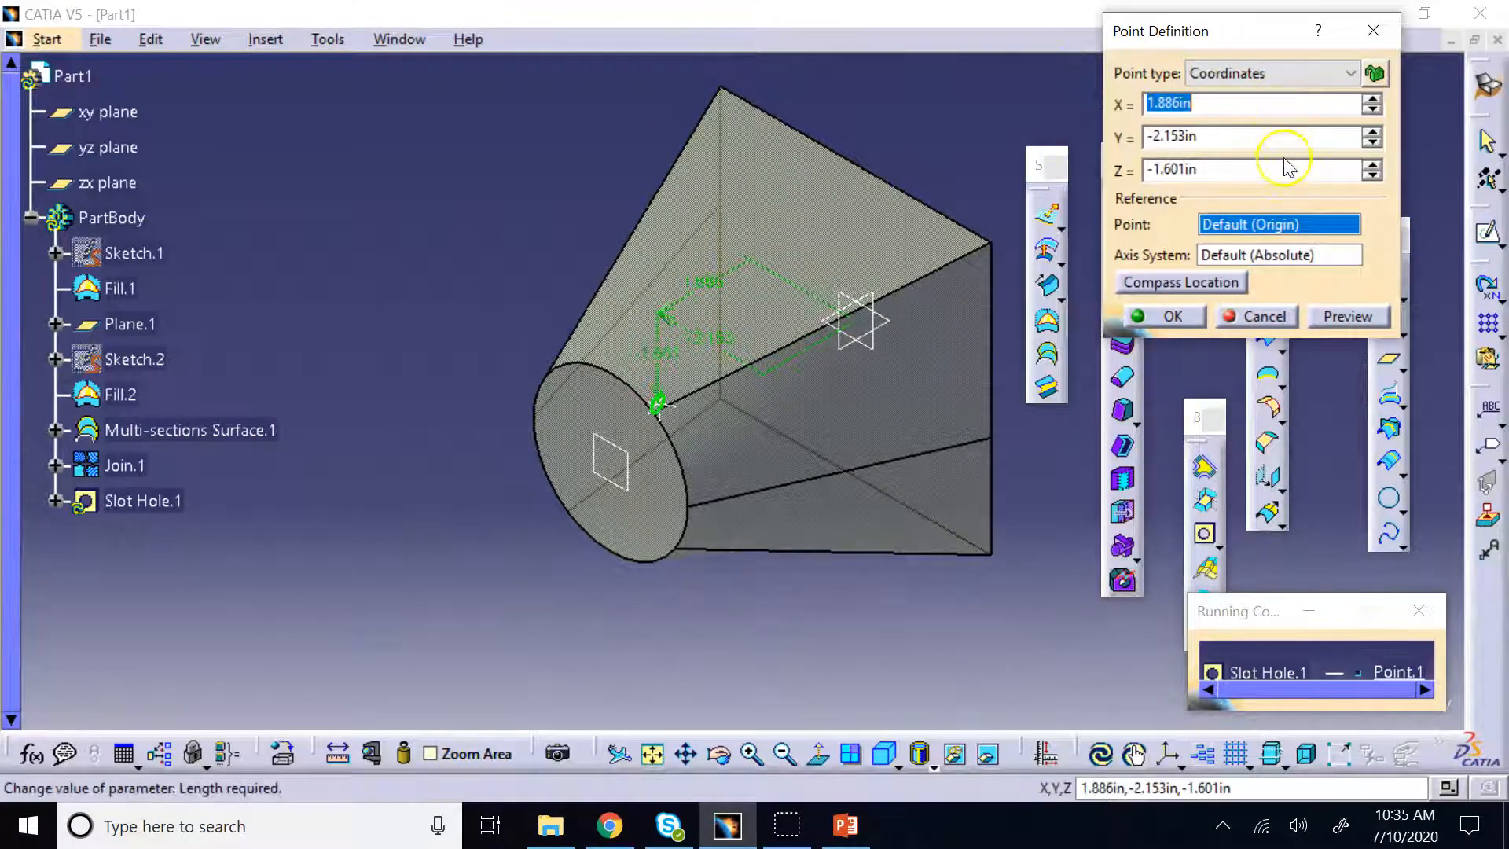
left_click_drag(1249, 28, 382, 262)
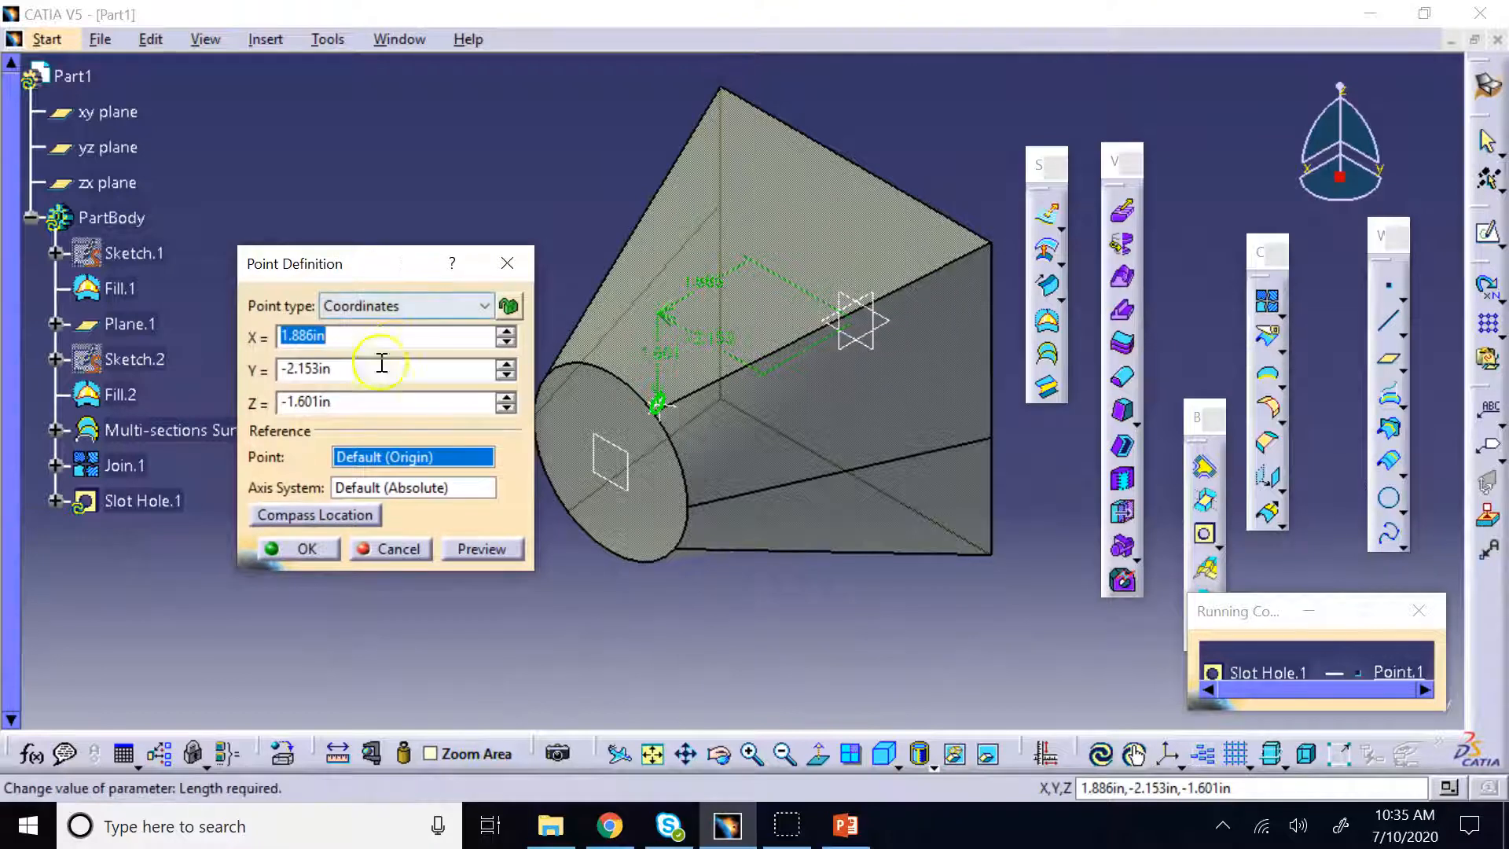
type("5")
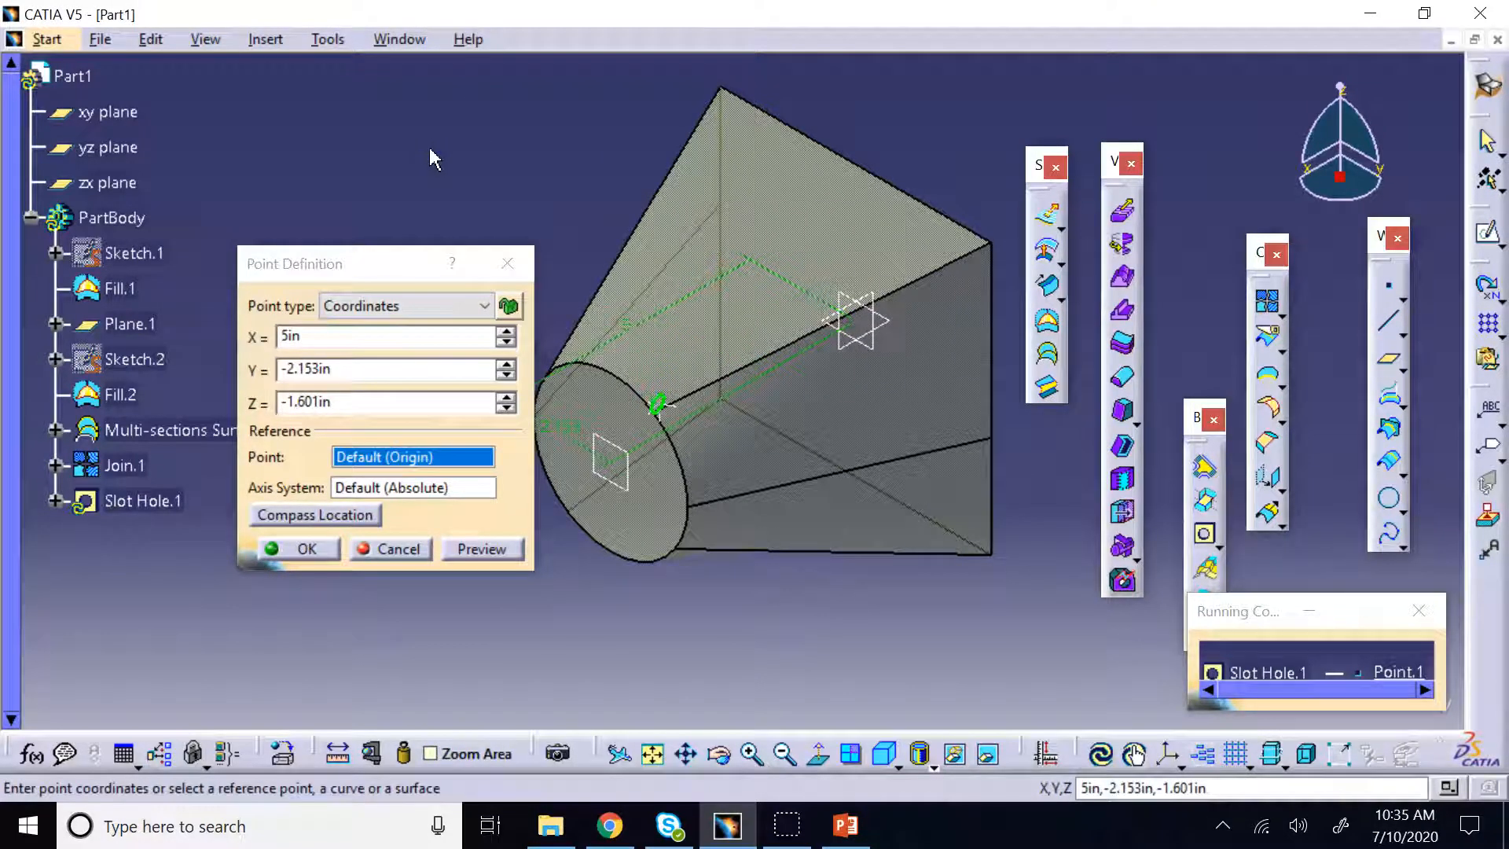
left_click(415, 287)
left_click(347, 372)
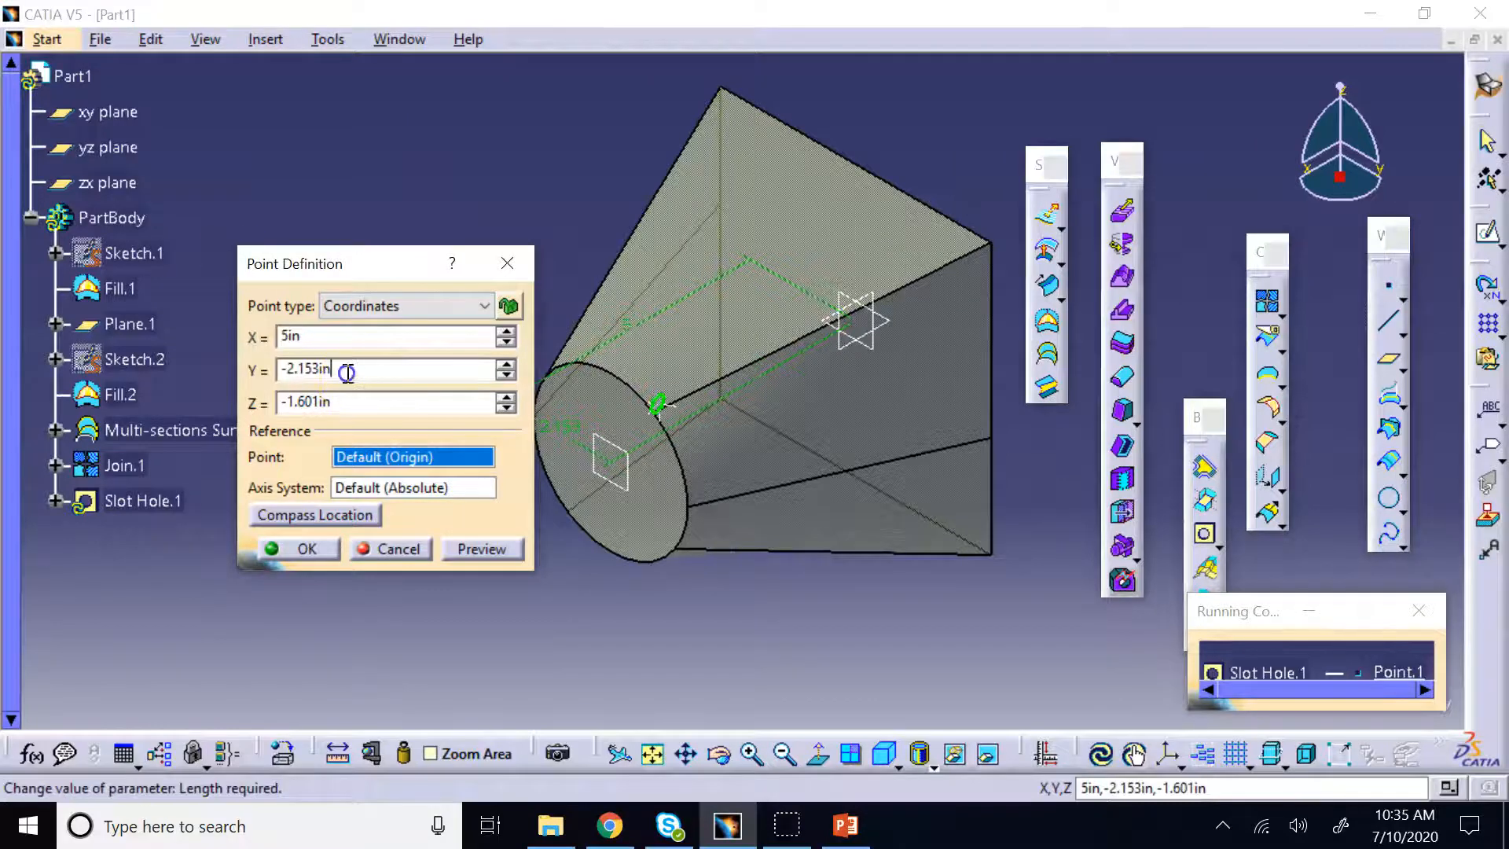
type("\\\\\\\\\\\\\\\\\\")
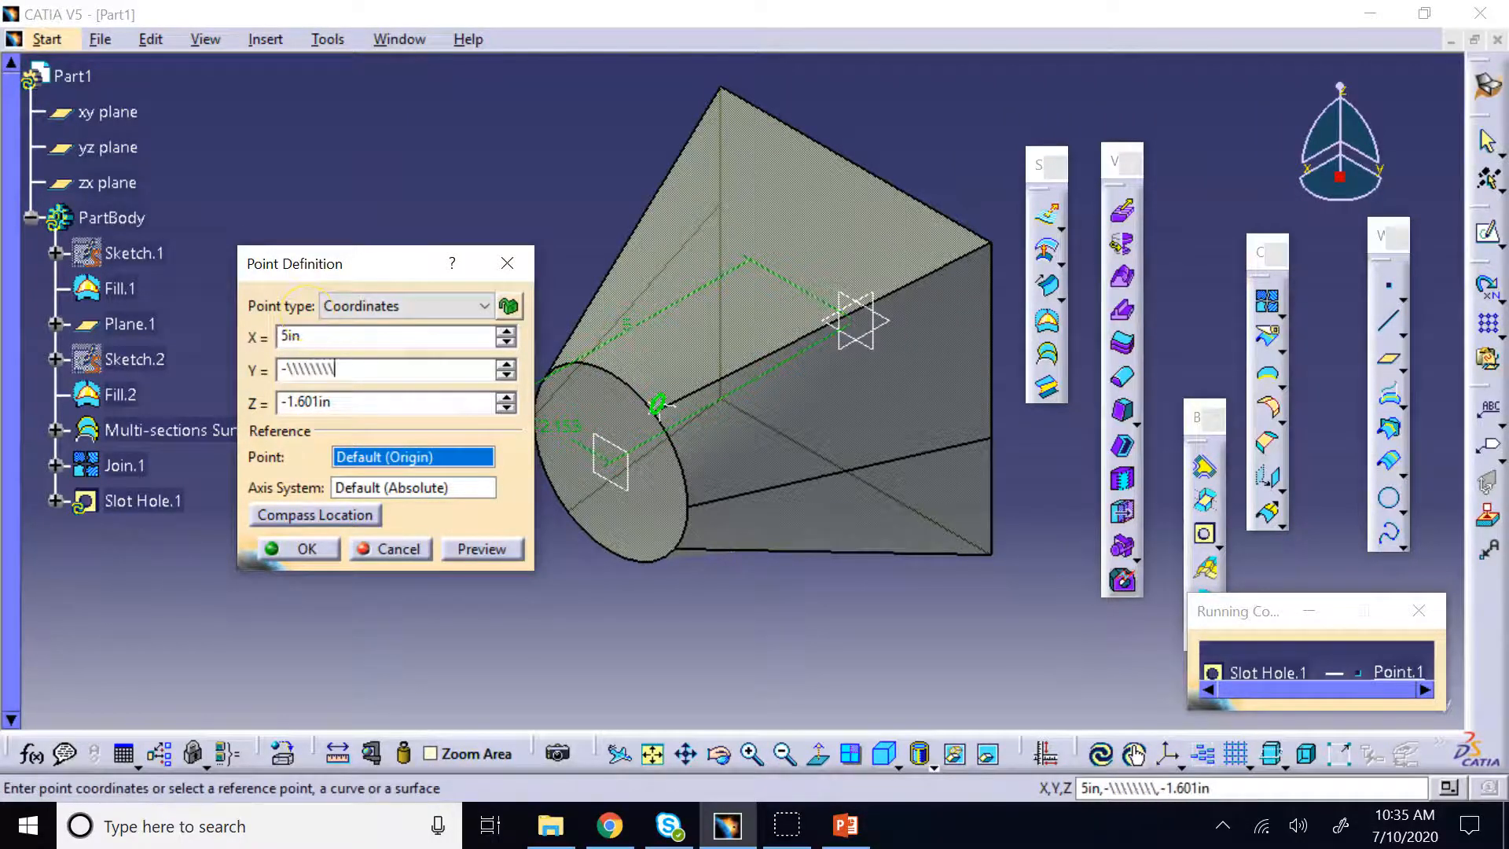
key("BackSpace")
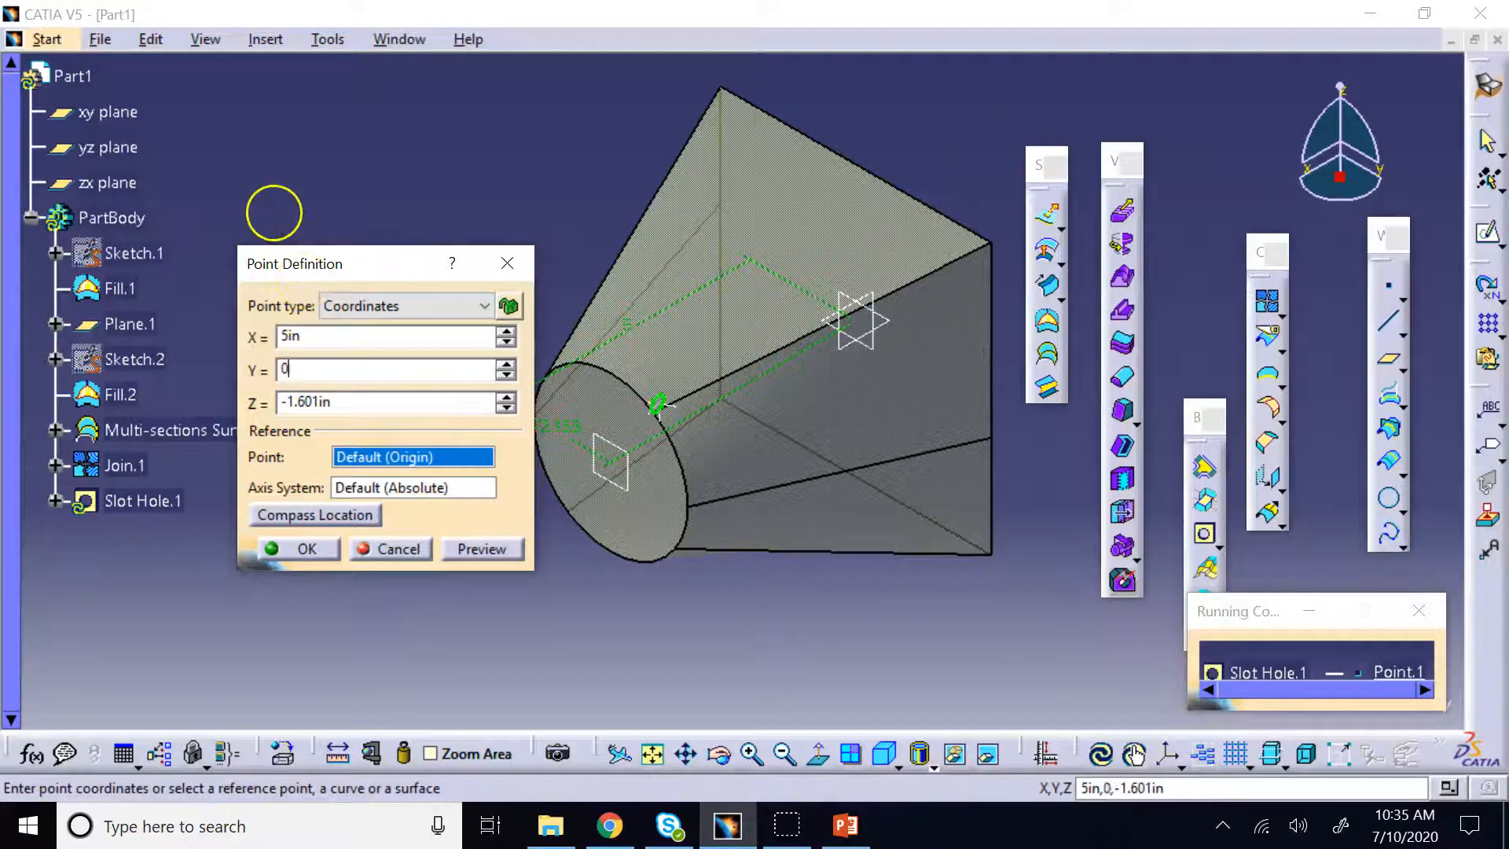
key("Tab")
type("0")
left_click(589, 633)
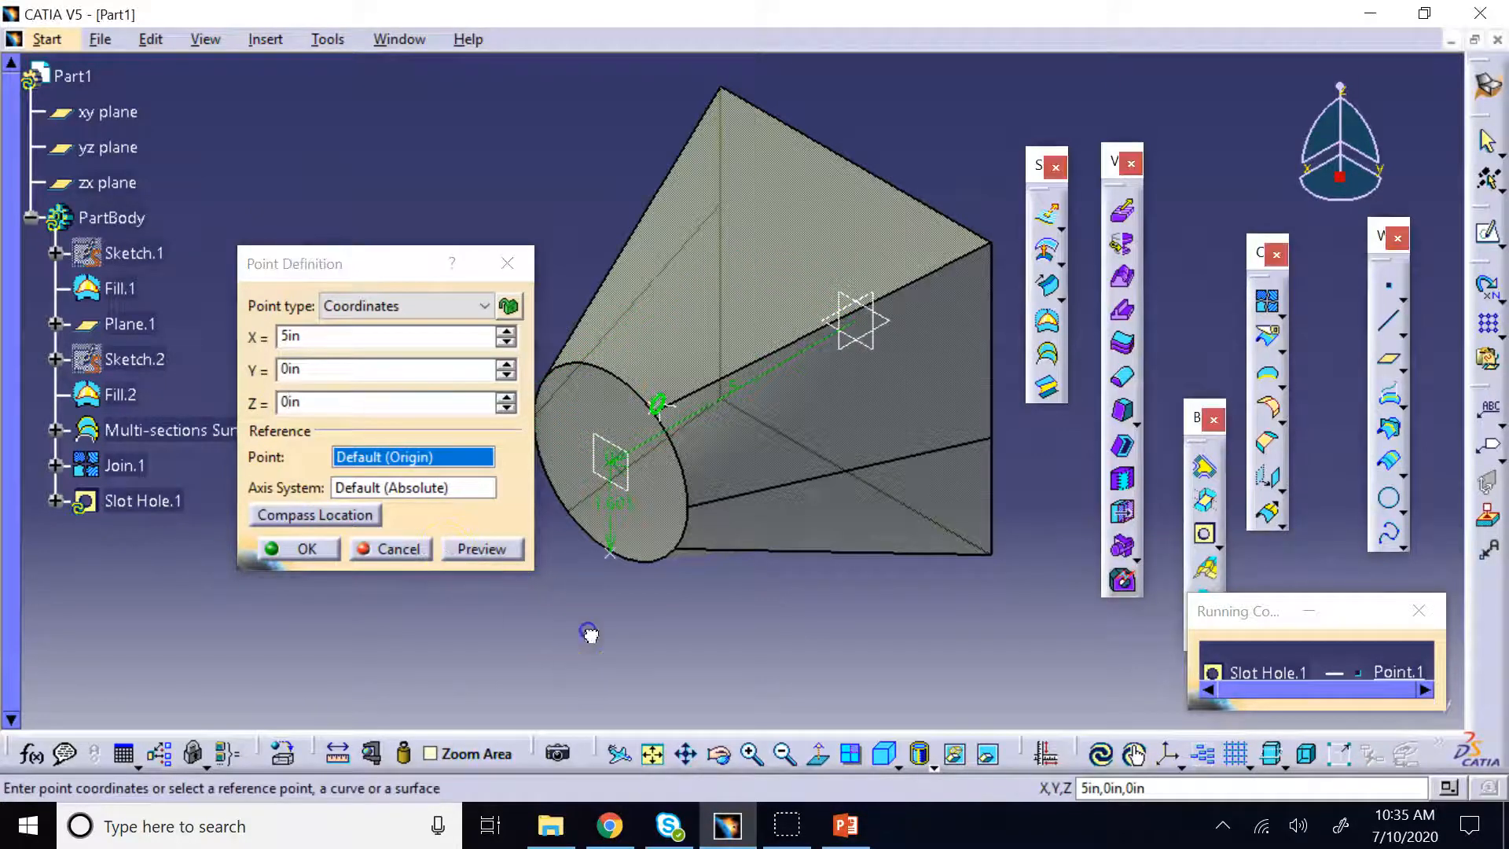
Accept the edited center point and apply the relocated slot hole to the joined surface's circular end face
left_click(360, 556)
left_click(303, 552)
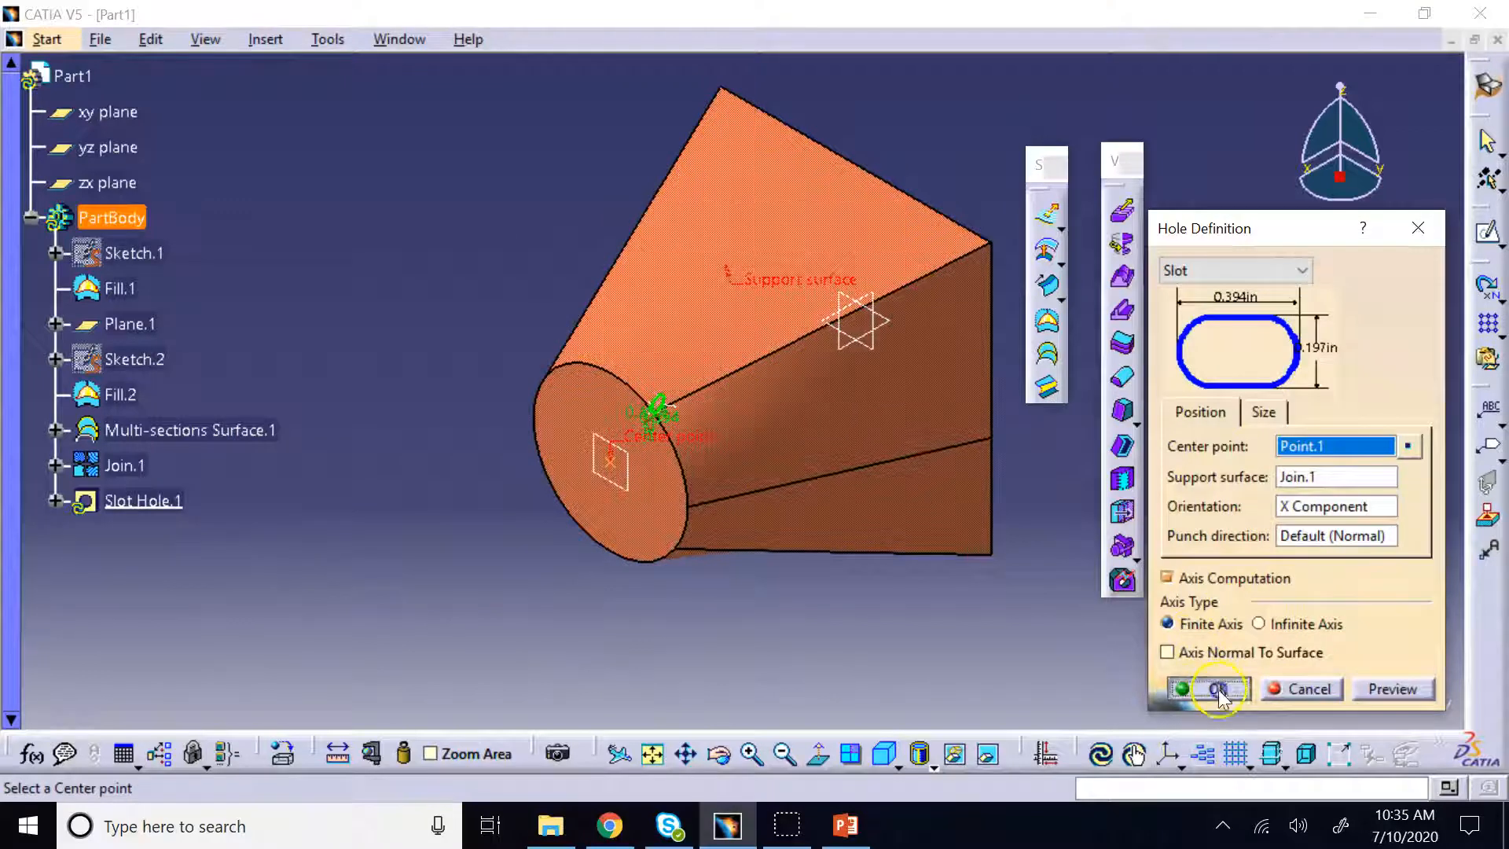
left_click(1217, 690)
left_click(744, 756)
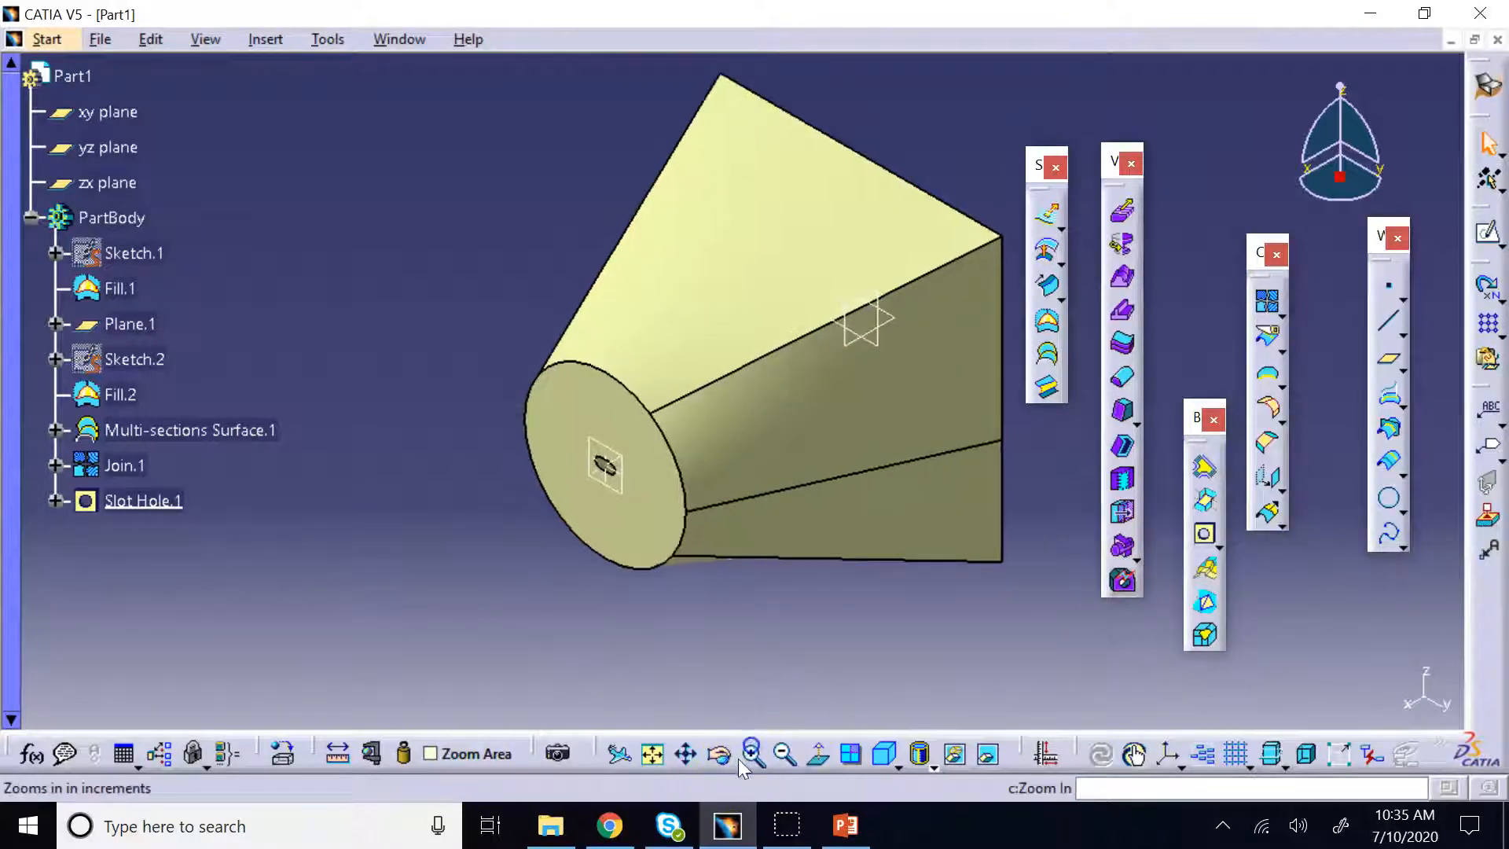
left_click(753, 756)
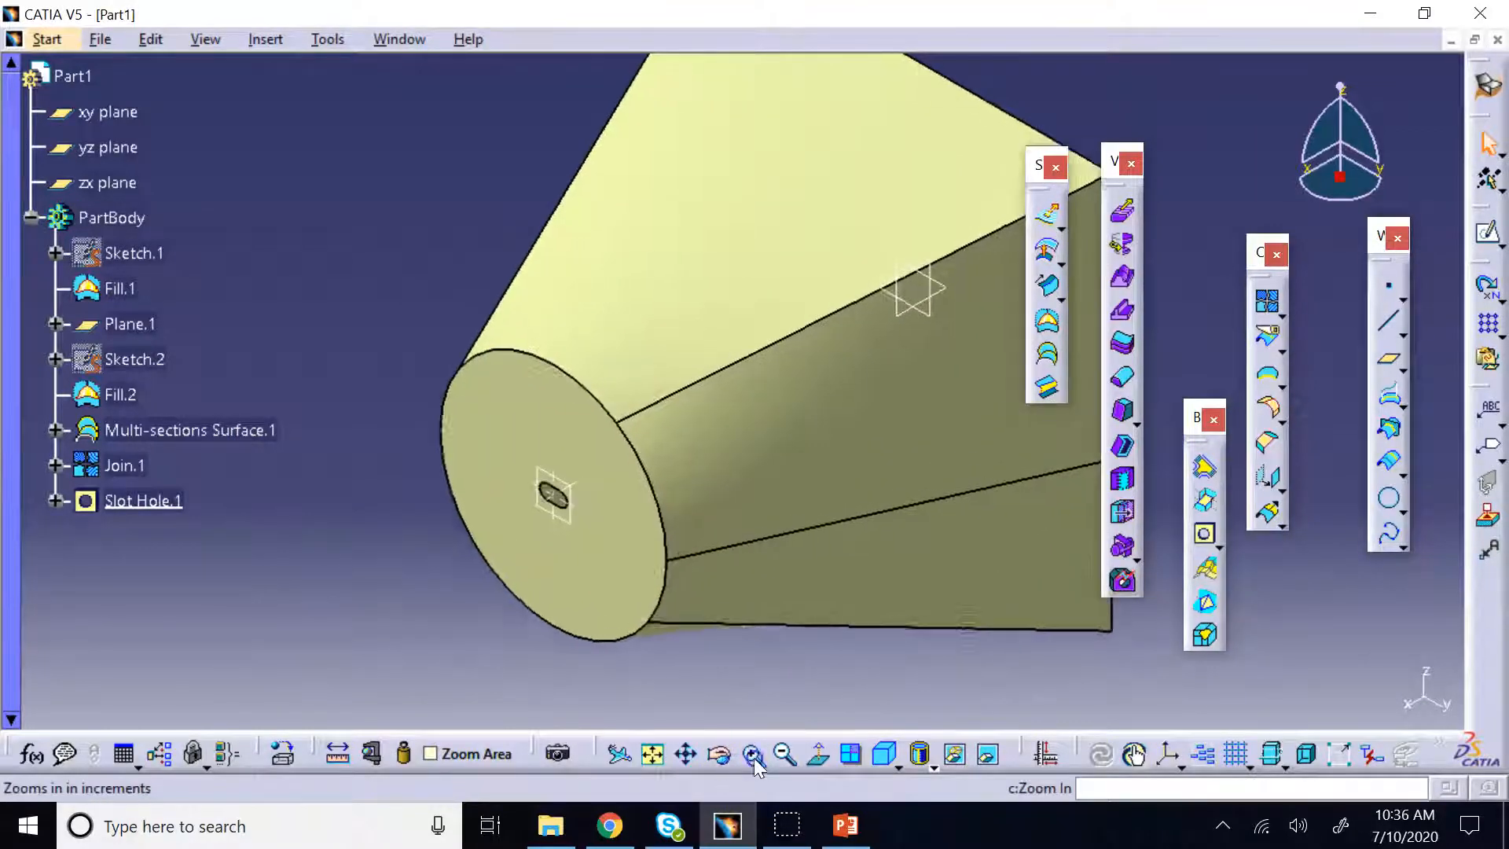
Examine the slot hole on the circular end face up close
left_click(753, 758)
left_click(685, 757)
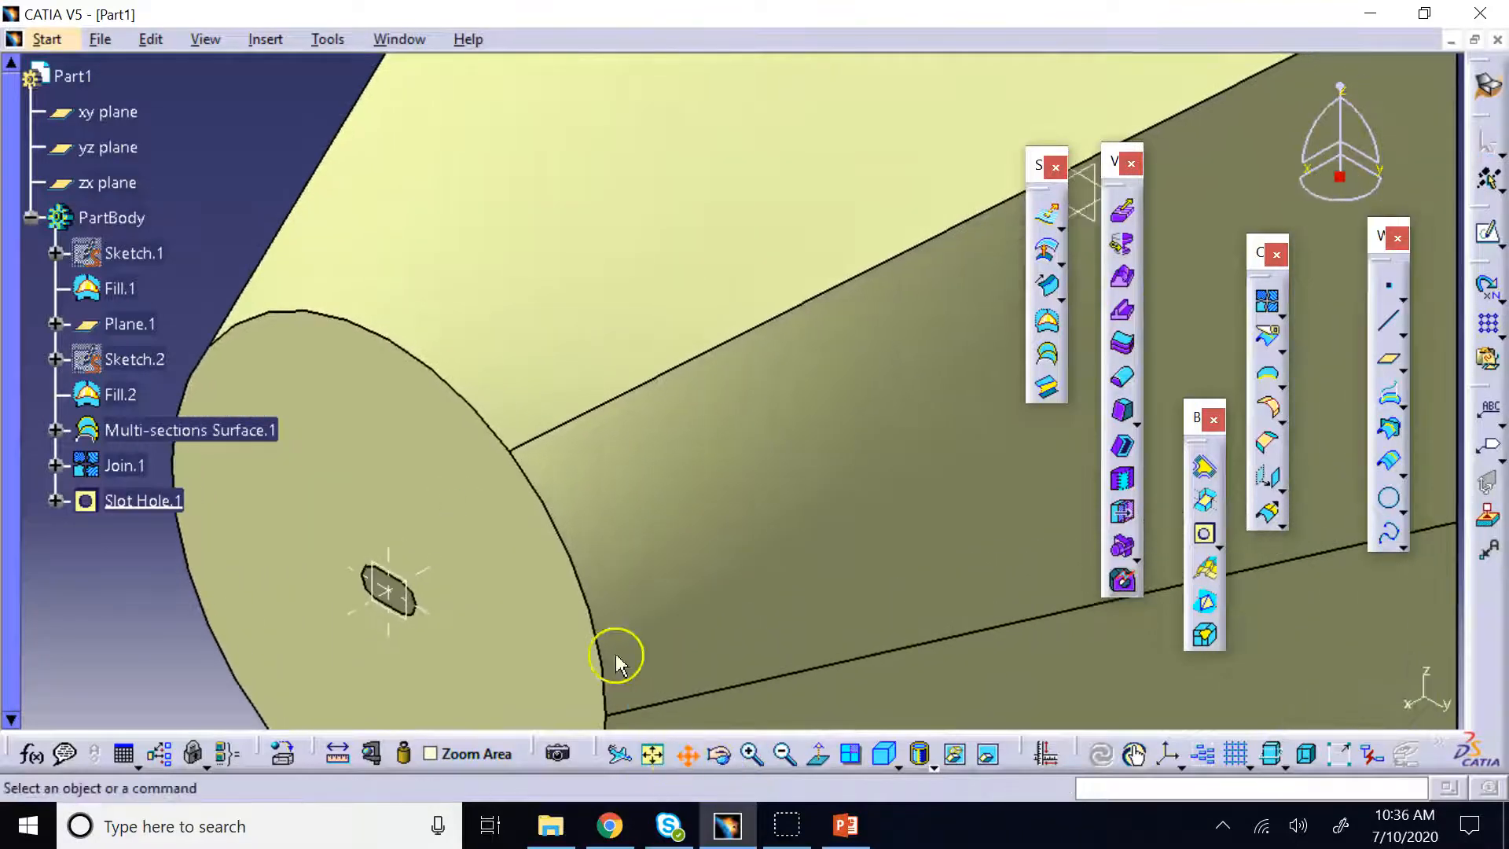
left_click_drag(617, 664, 718, 495)
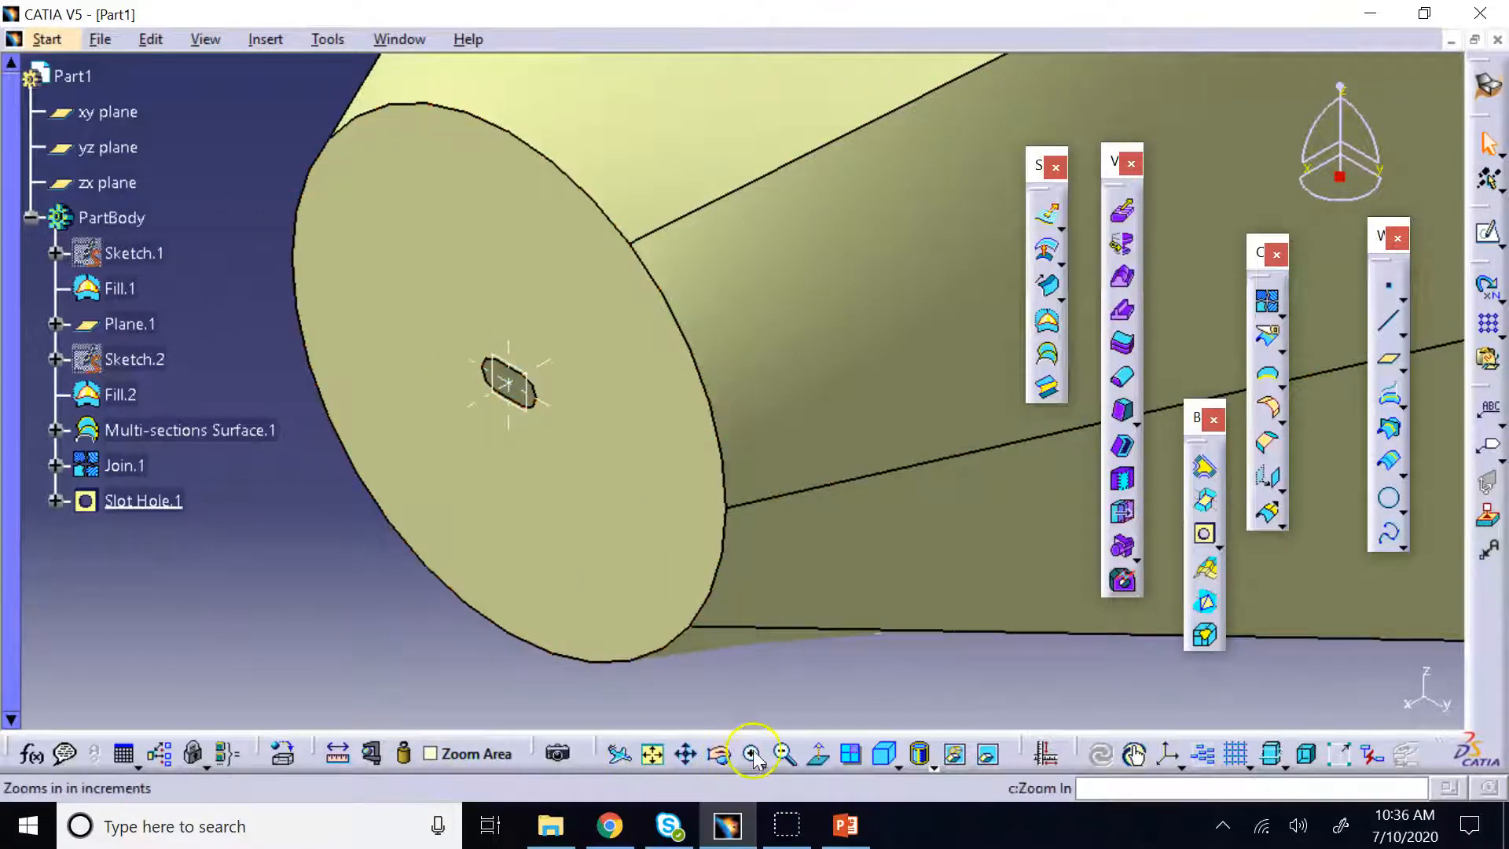
left_click(782, 757)
left_click(652, 754)
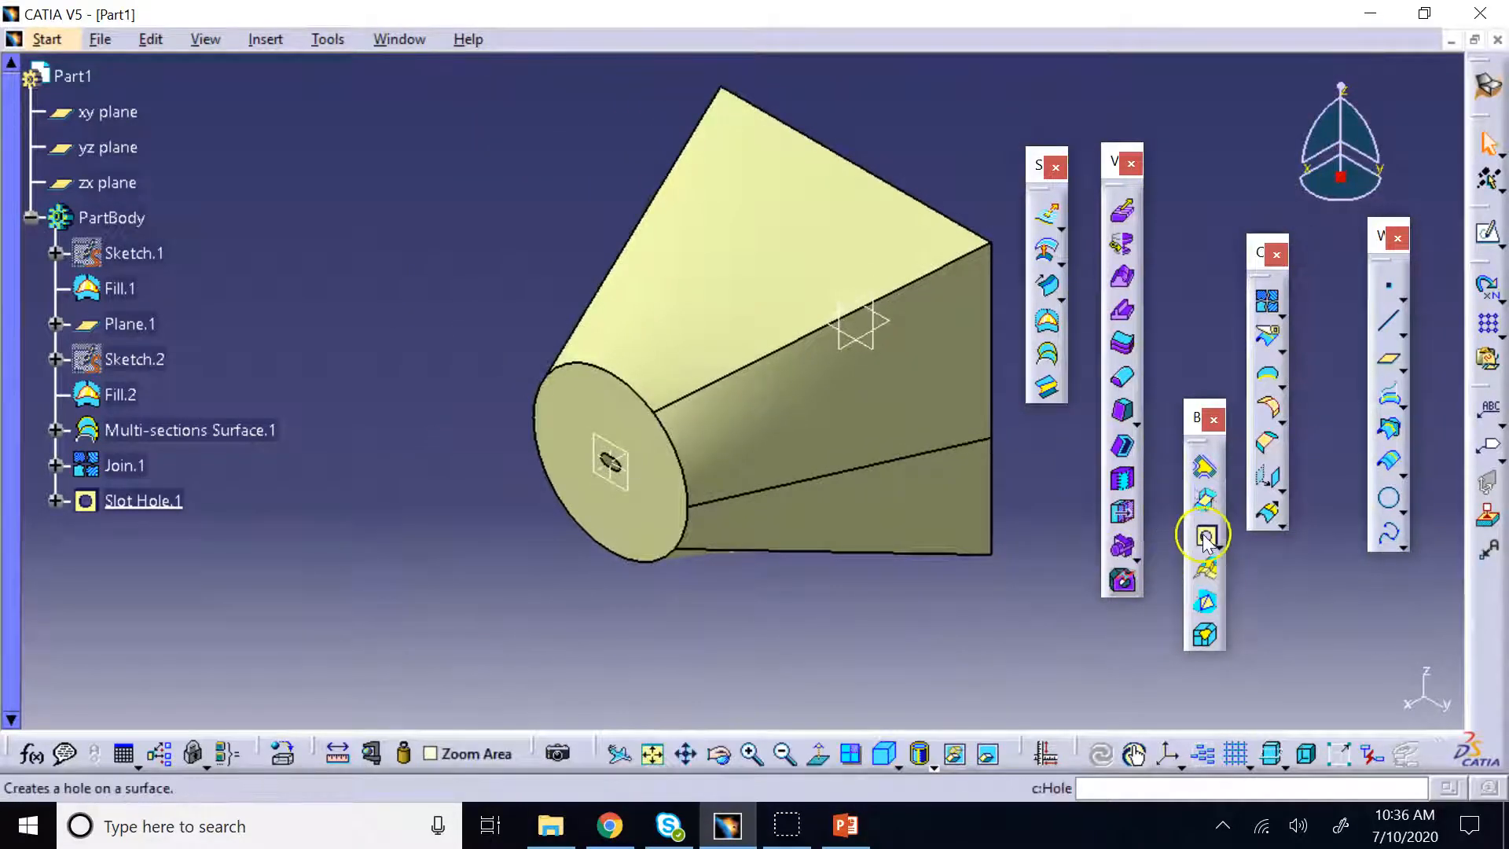
Close the floating volume and hole-feature toolbars and place the surfaces toolbar beside the operations toolbar
left_click_drag(1192, 418, 1427, 511)
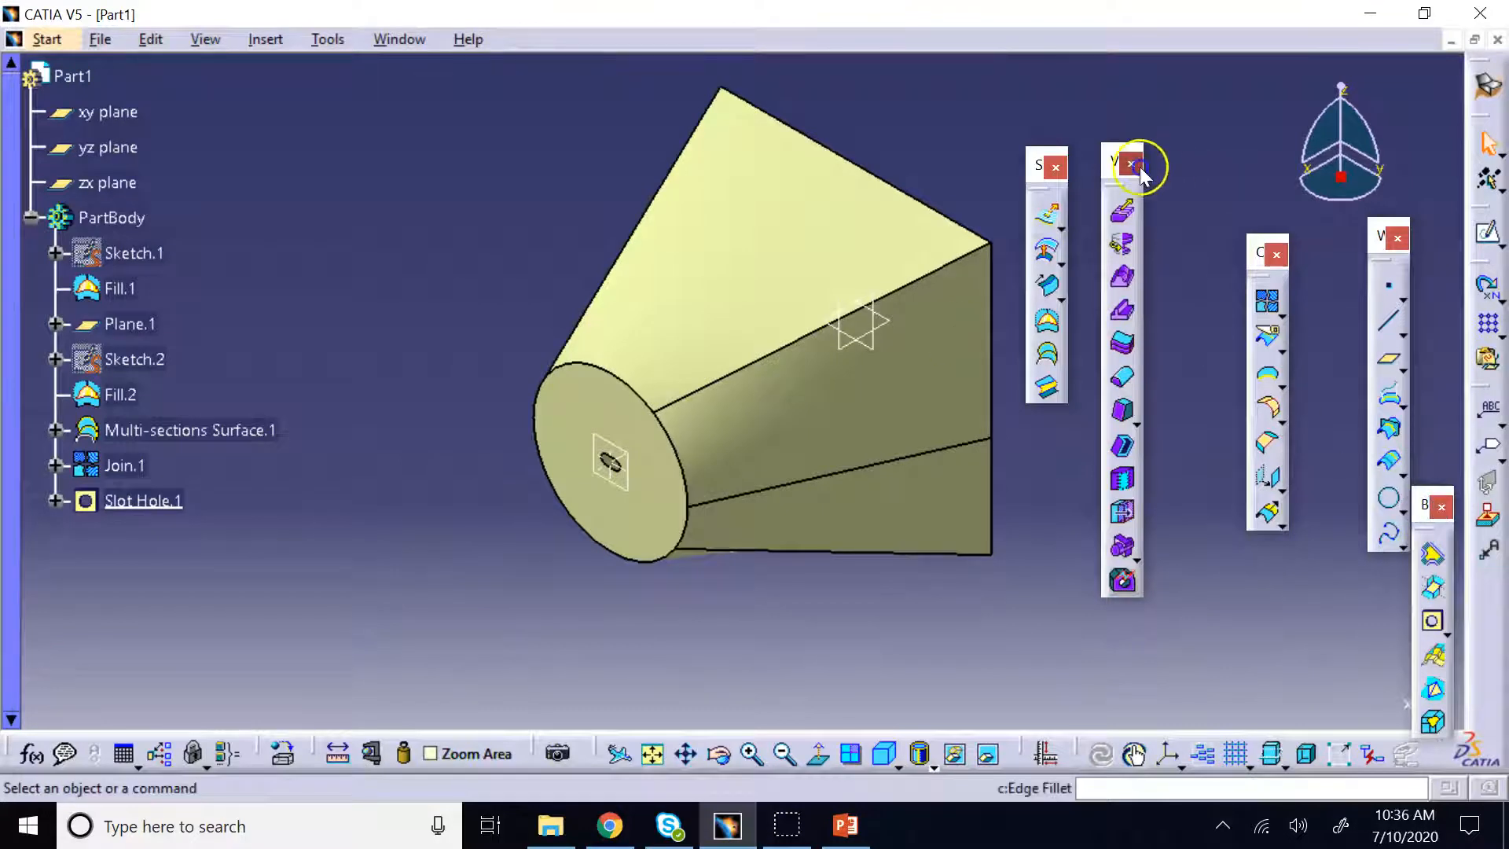
left_click(1133, 165)
left_click(1442, 506)
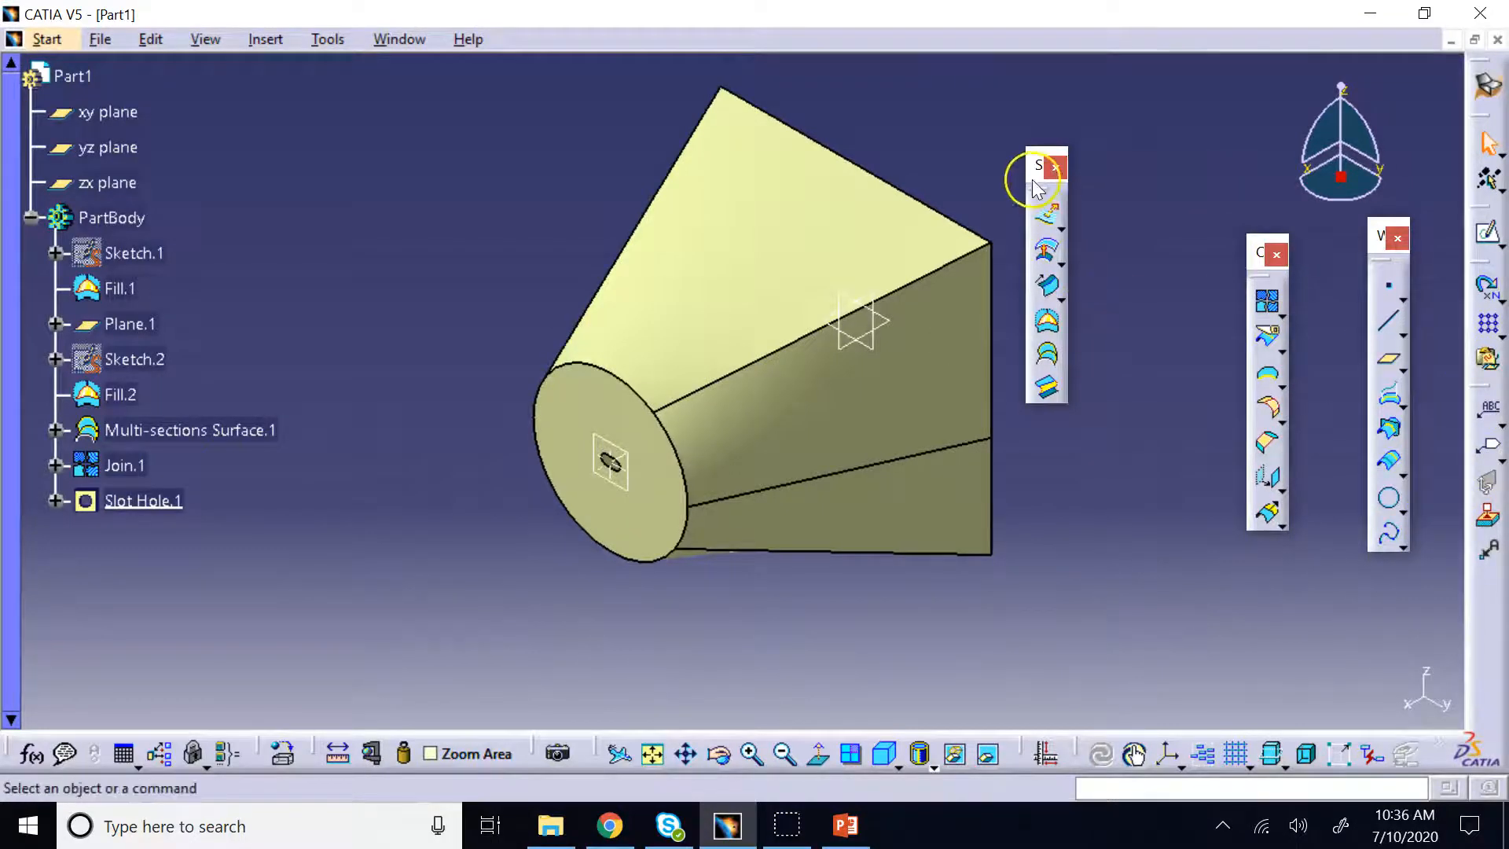
left_click_drag(1033, 181, 1207, 283)
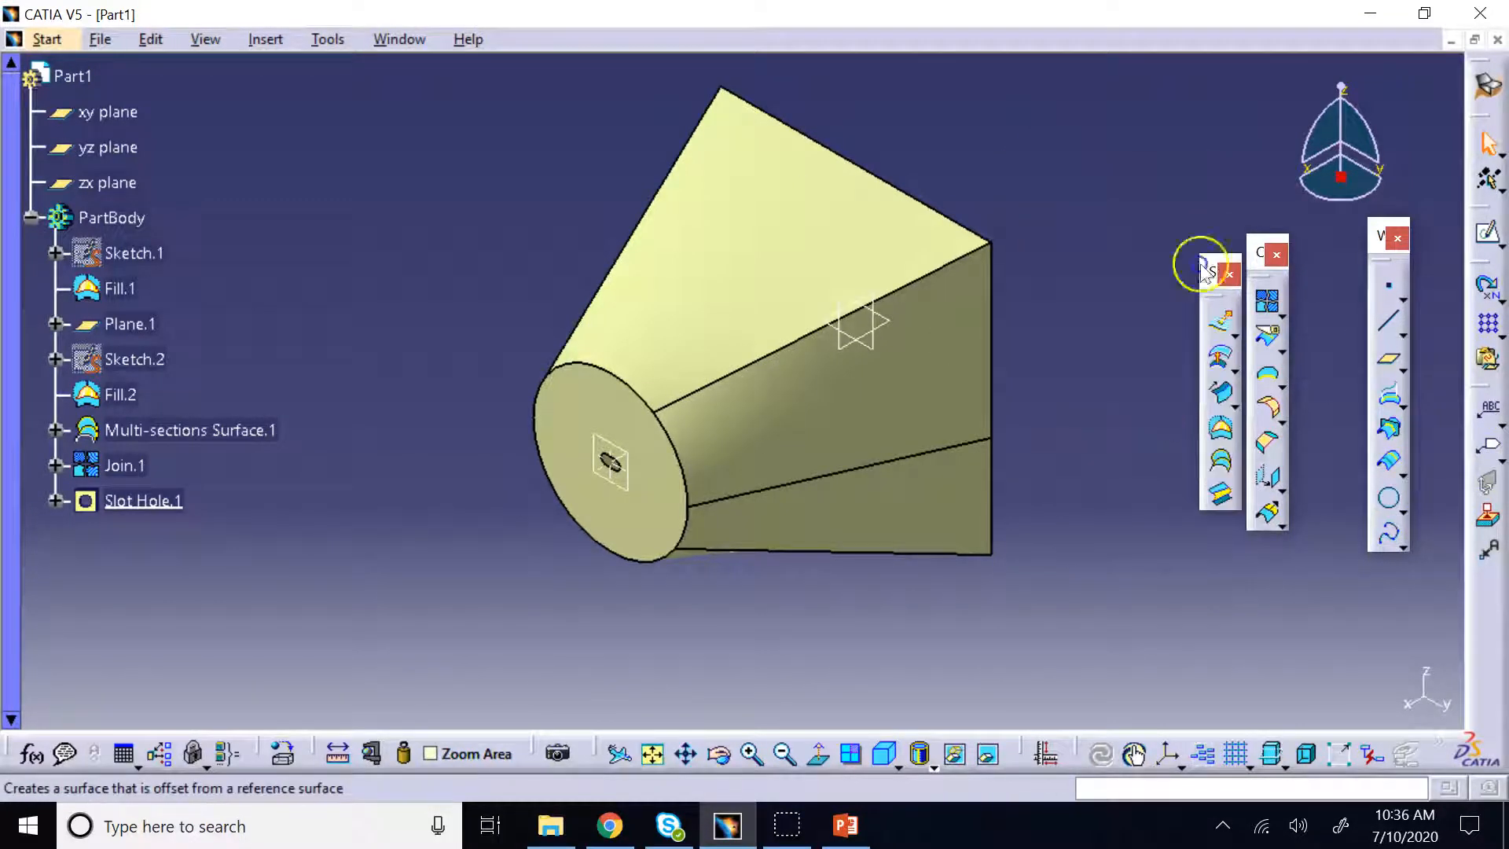
Switch to PowerPoint to check the Pattern and Transformations on Surfaces slide, and return to CATIA
left_click(846, 824)
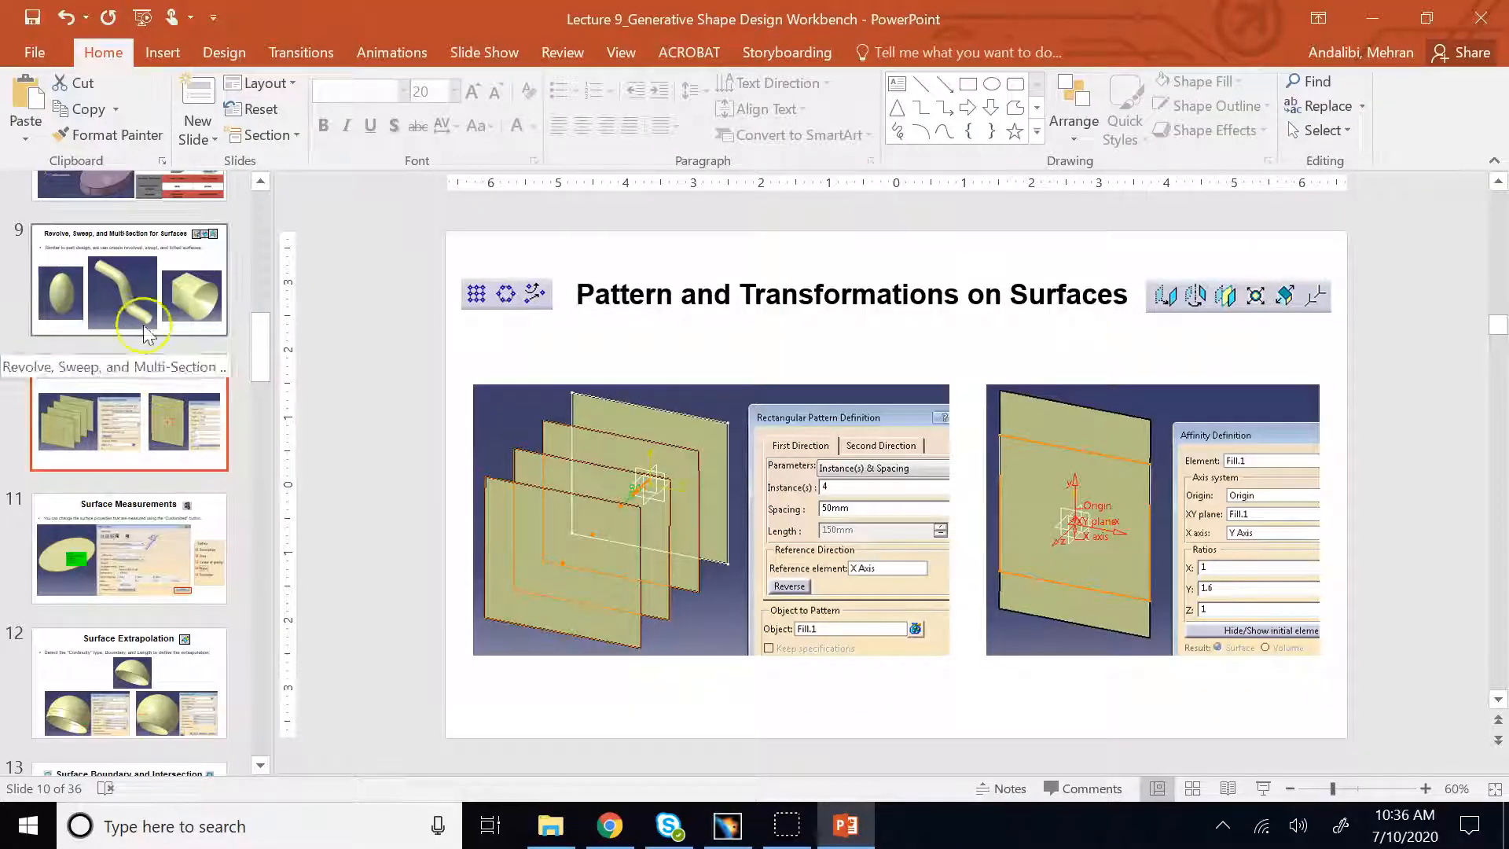
left_click(110, 503)
left_click(114, 409)
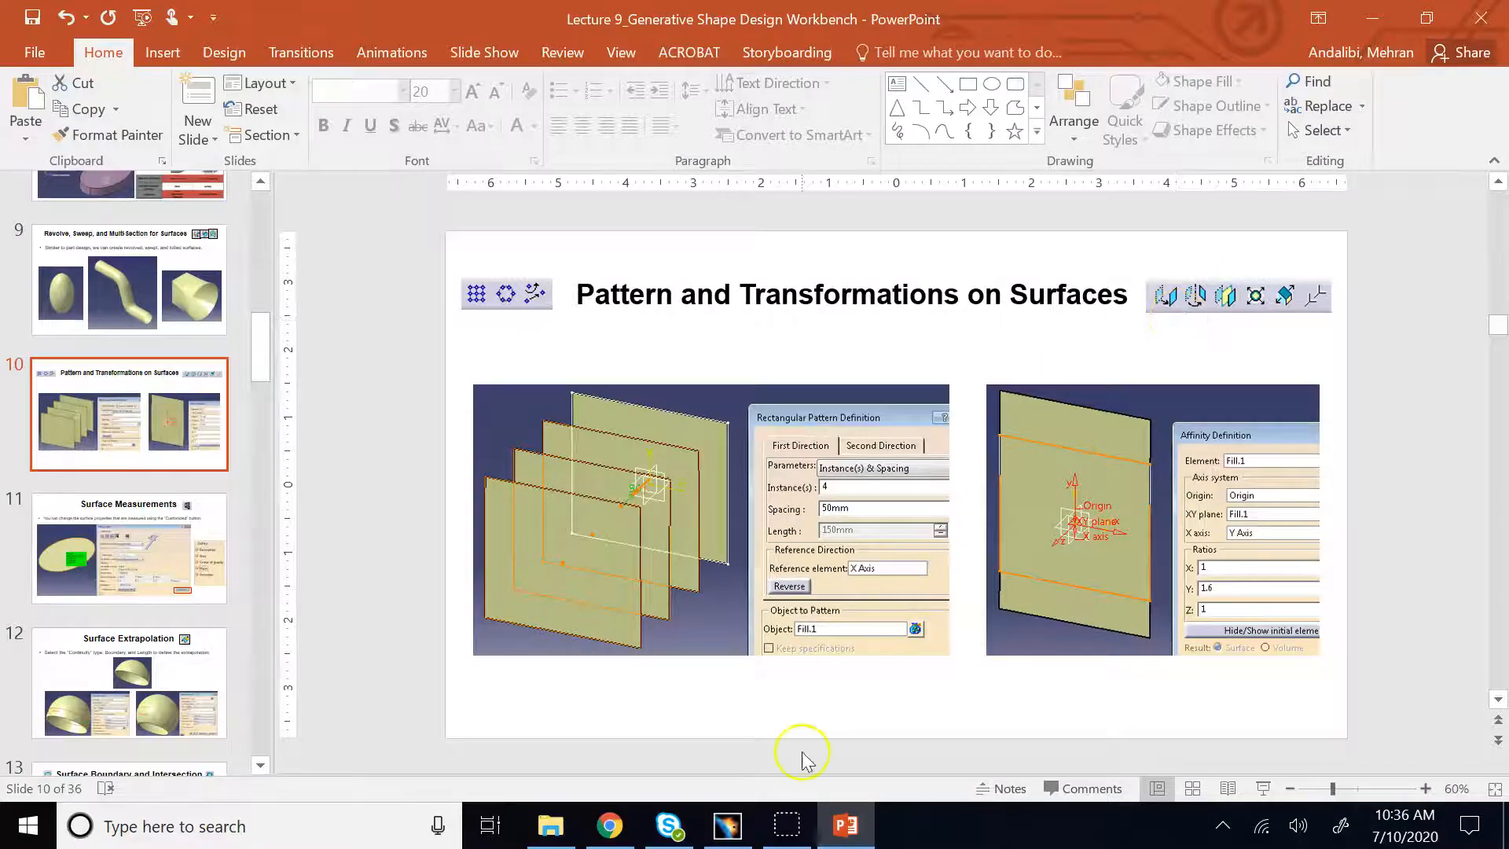
left_click(727, 825)
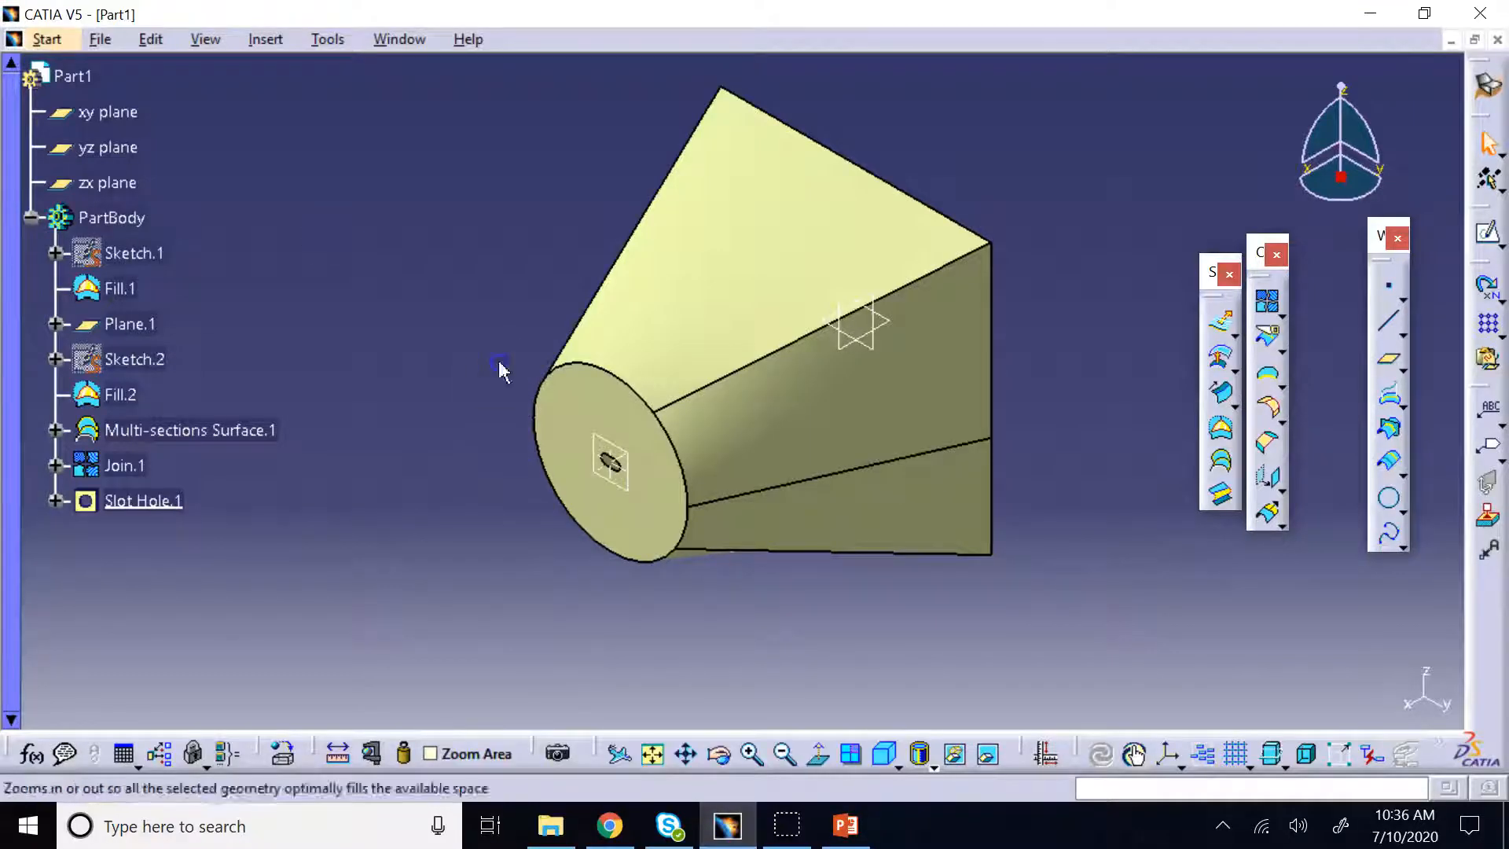
Move the operations and surfaces toolbars apart and start an Affinity transformation of the Slot Hole.1 surface
left_click(174, 491)
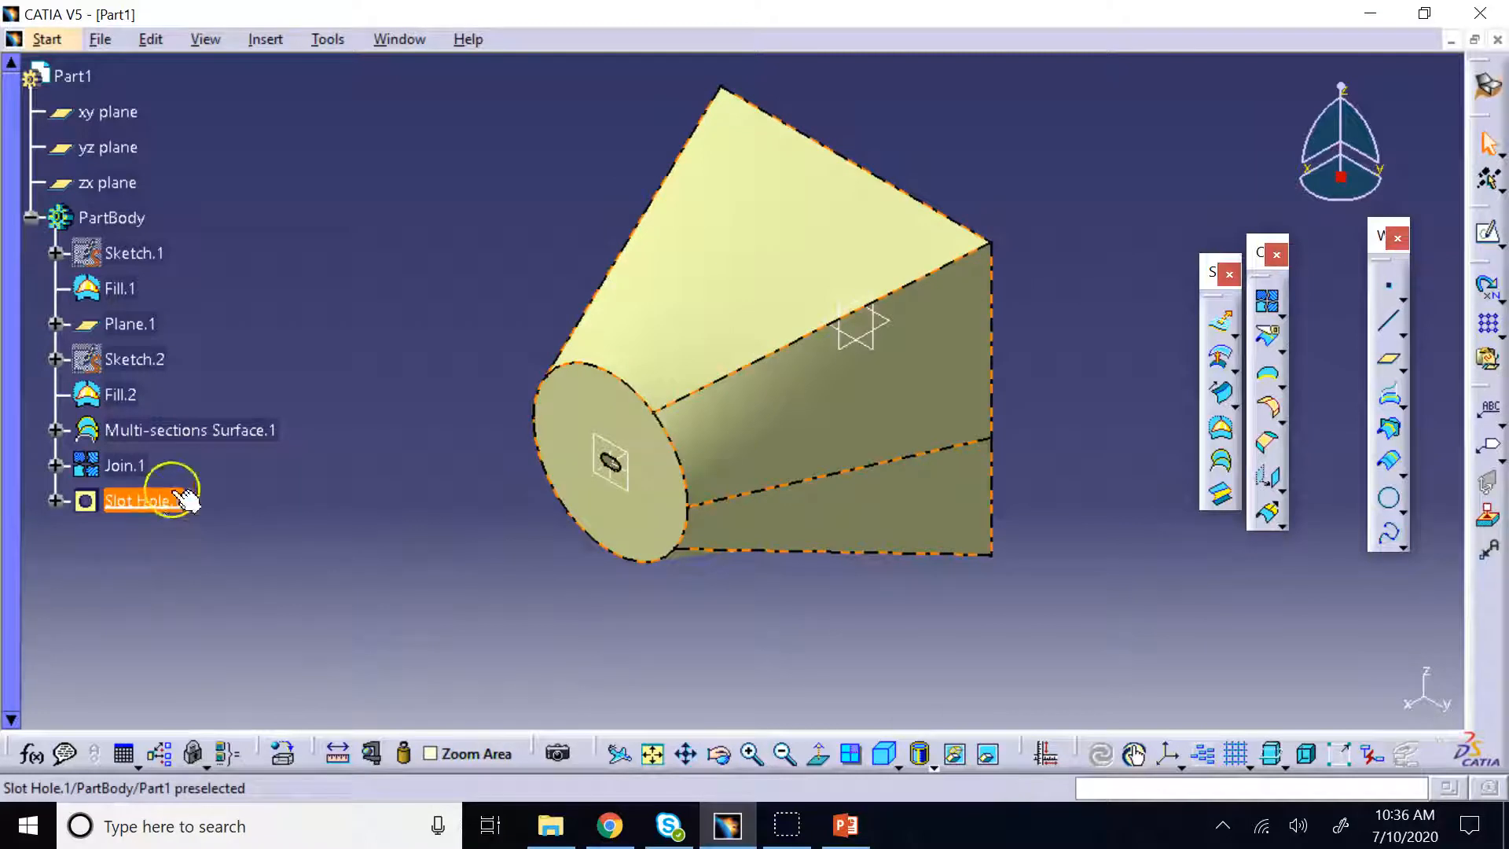
left_click(185, 511)
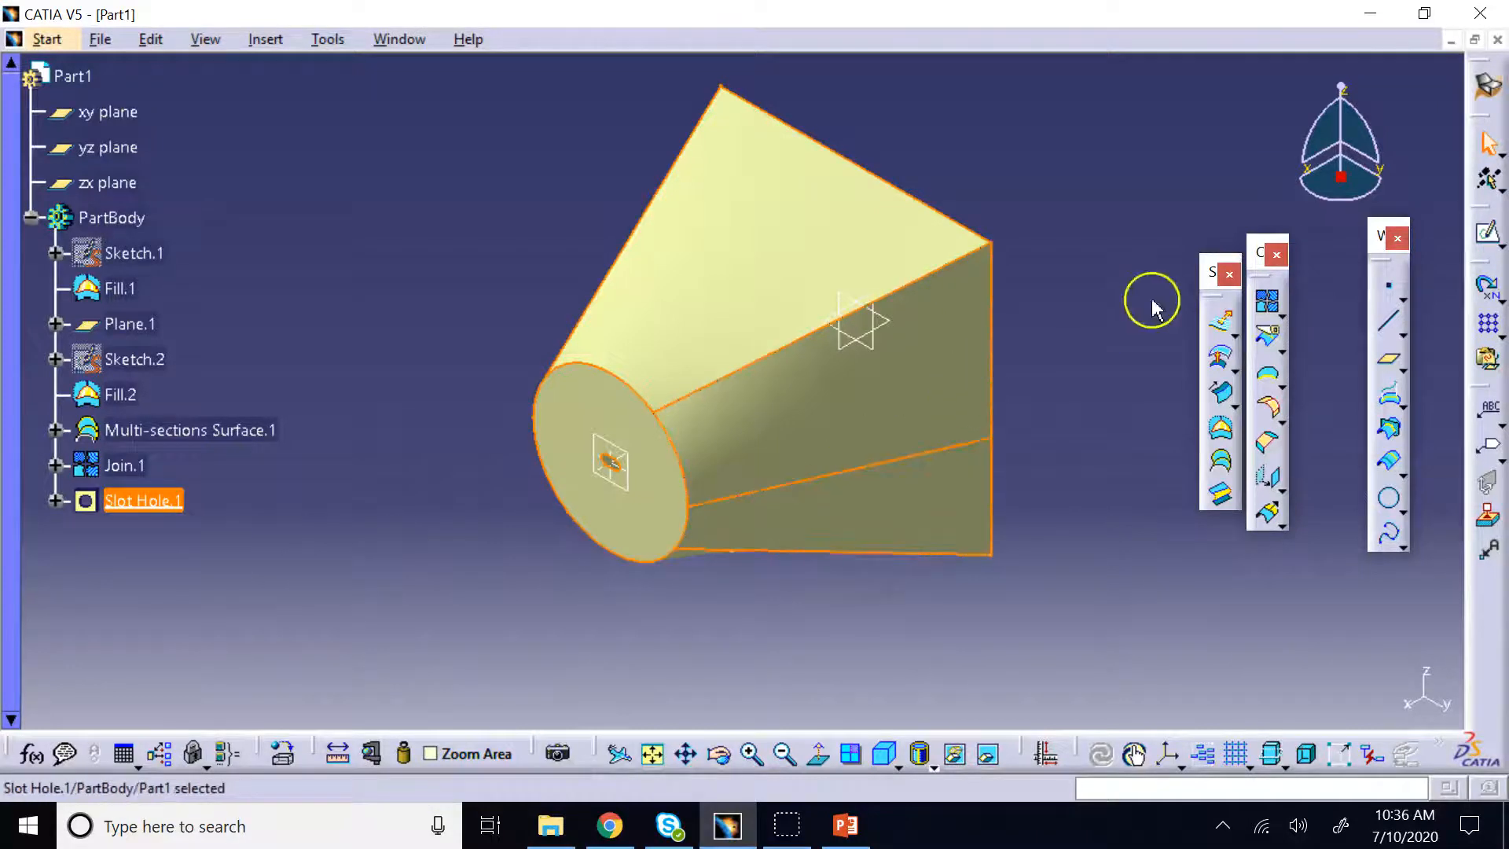
left_click_drag(1258, 255, 1136, 231)
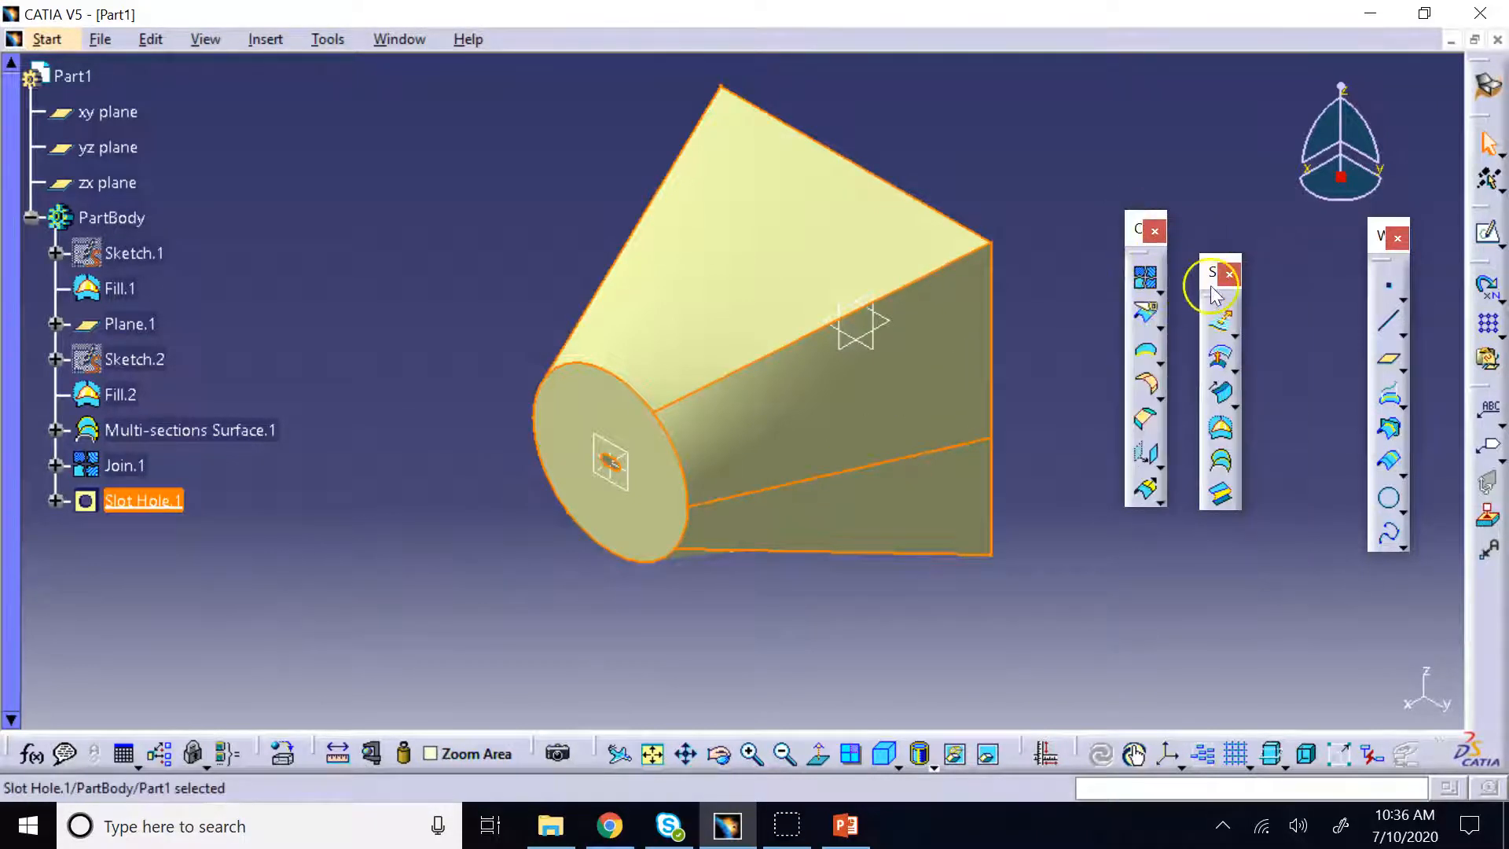
left_click_drag(1214, 274, 1327, 245)
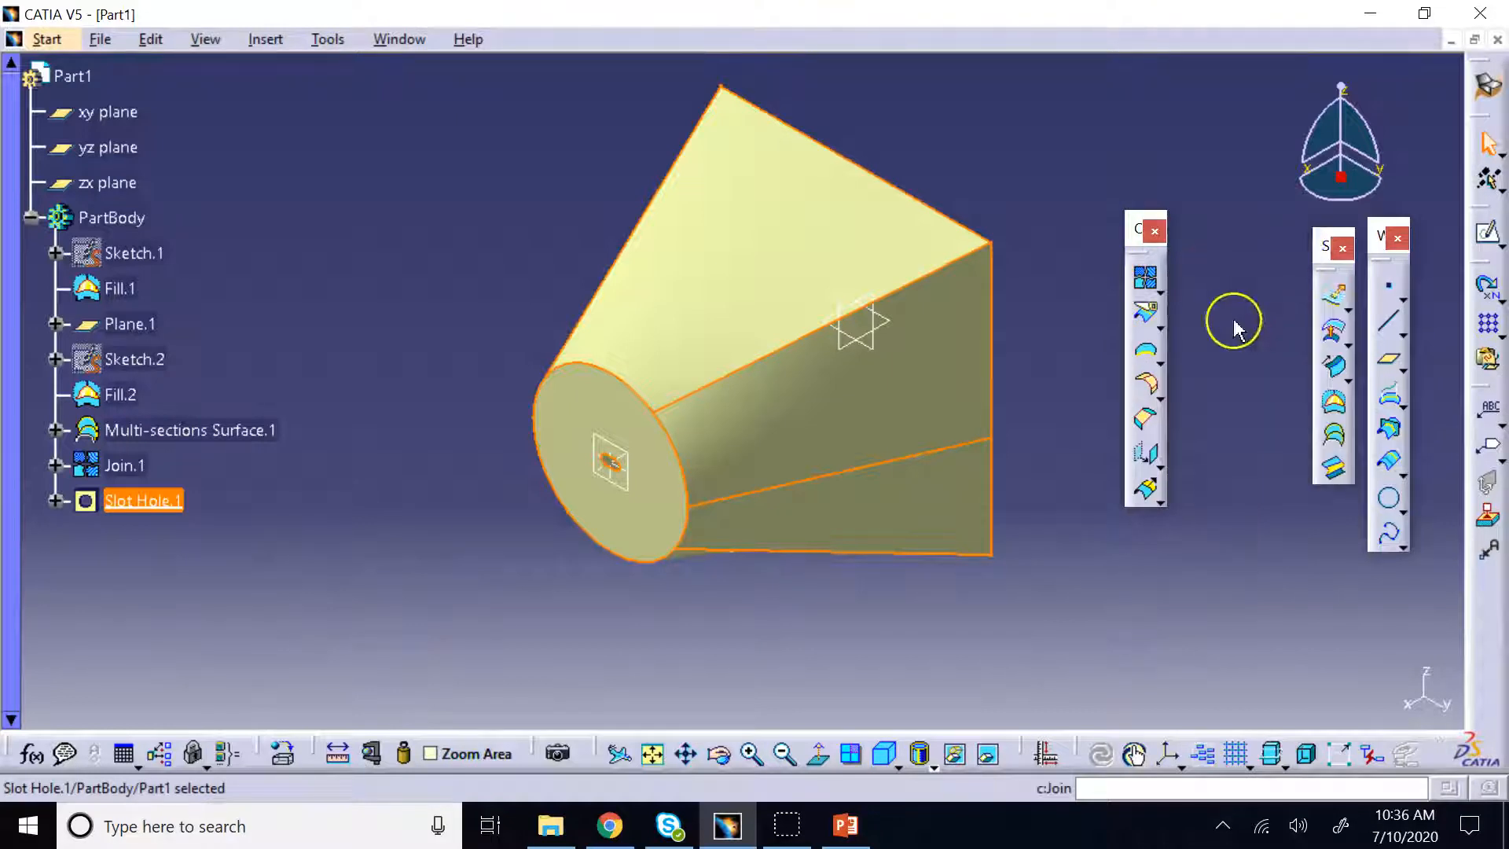
left_click(1161, 463)
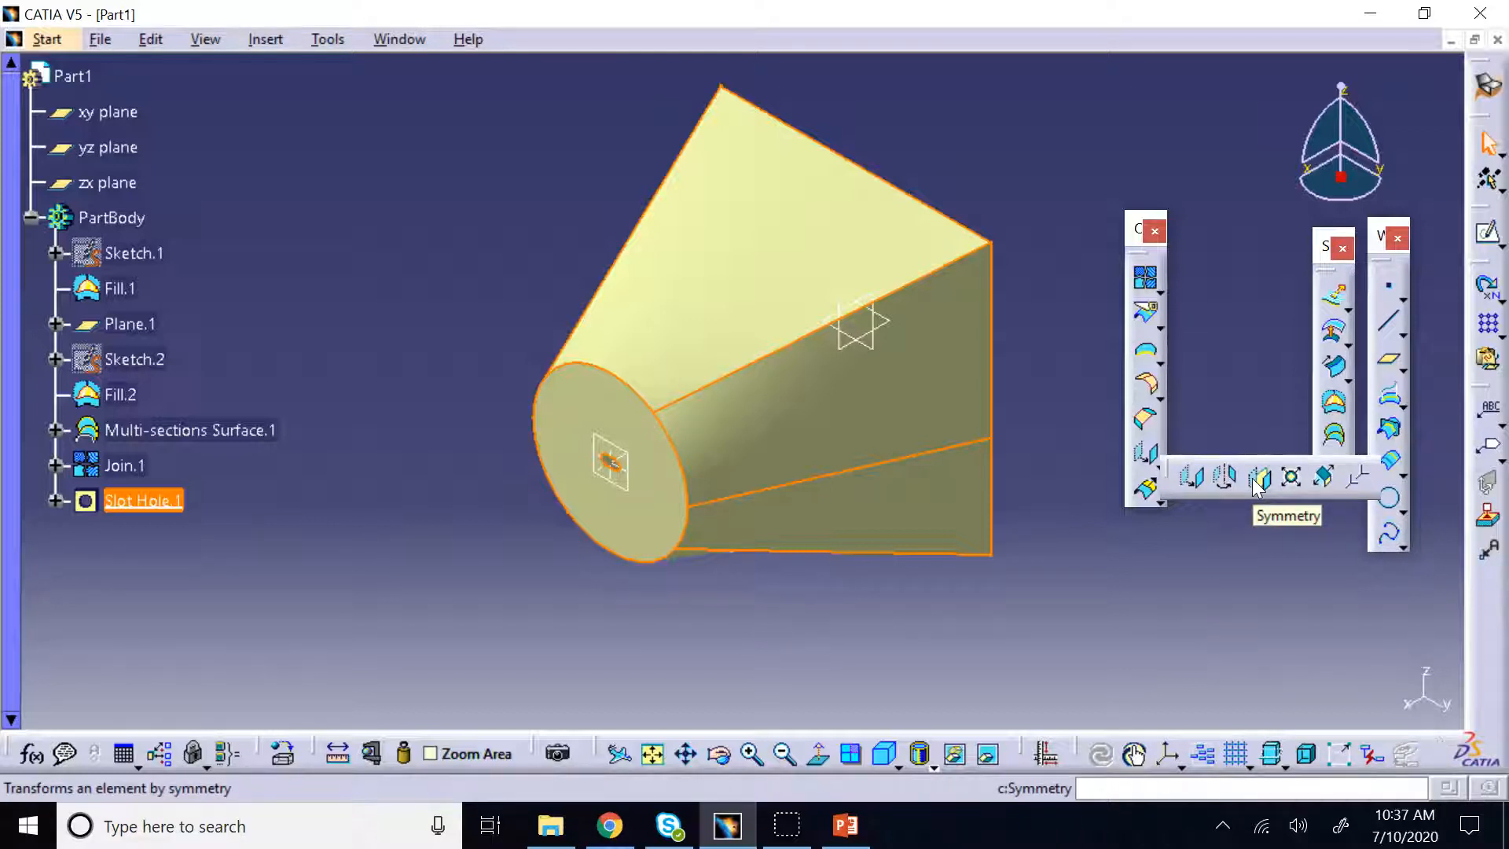
left_click(1327, 481)
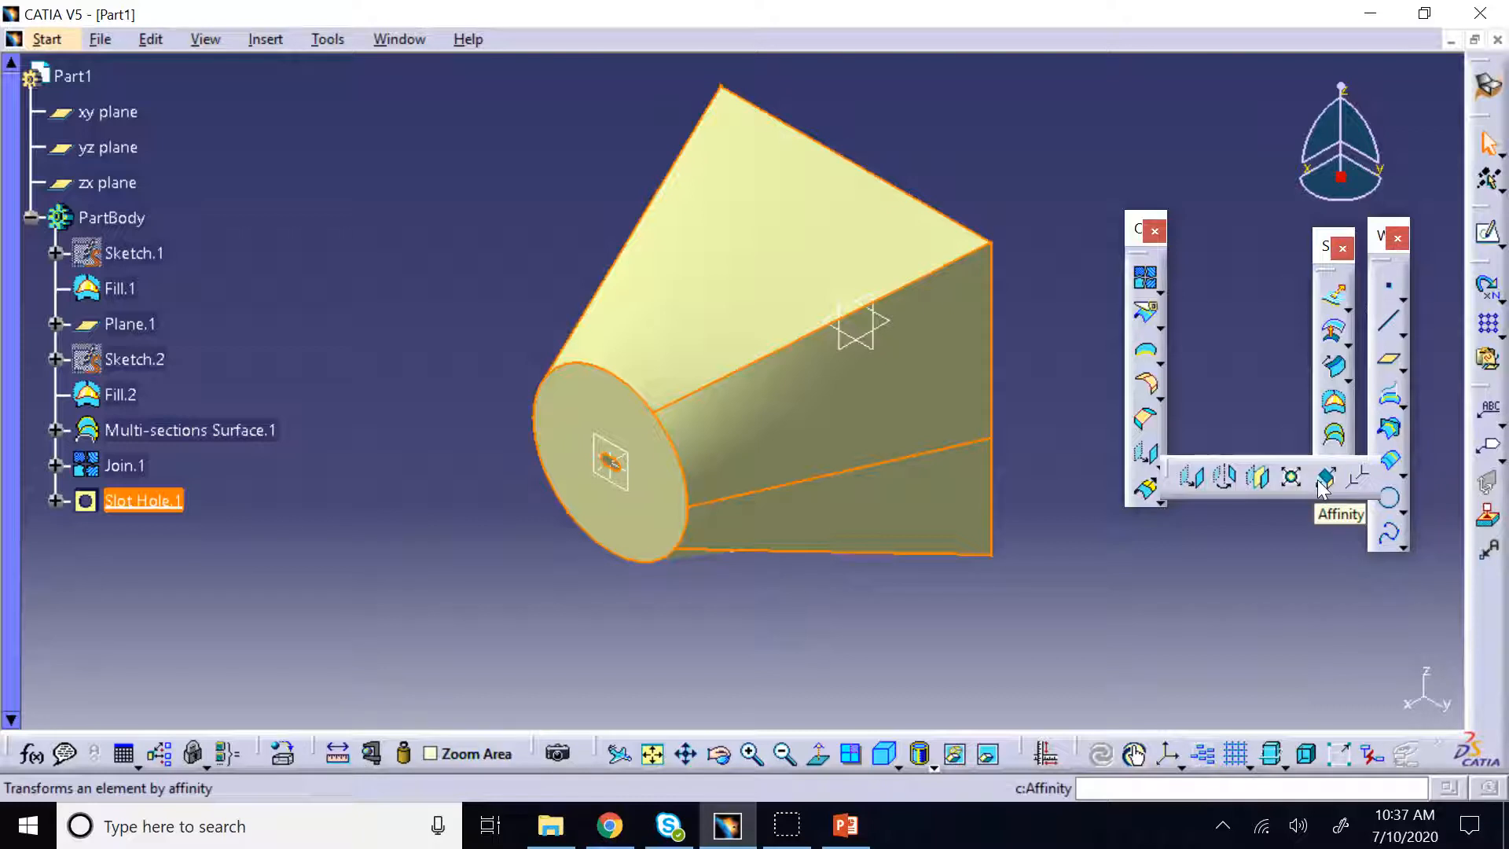
left_click(1322, 478)
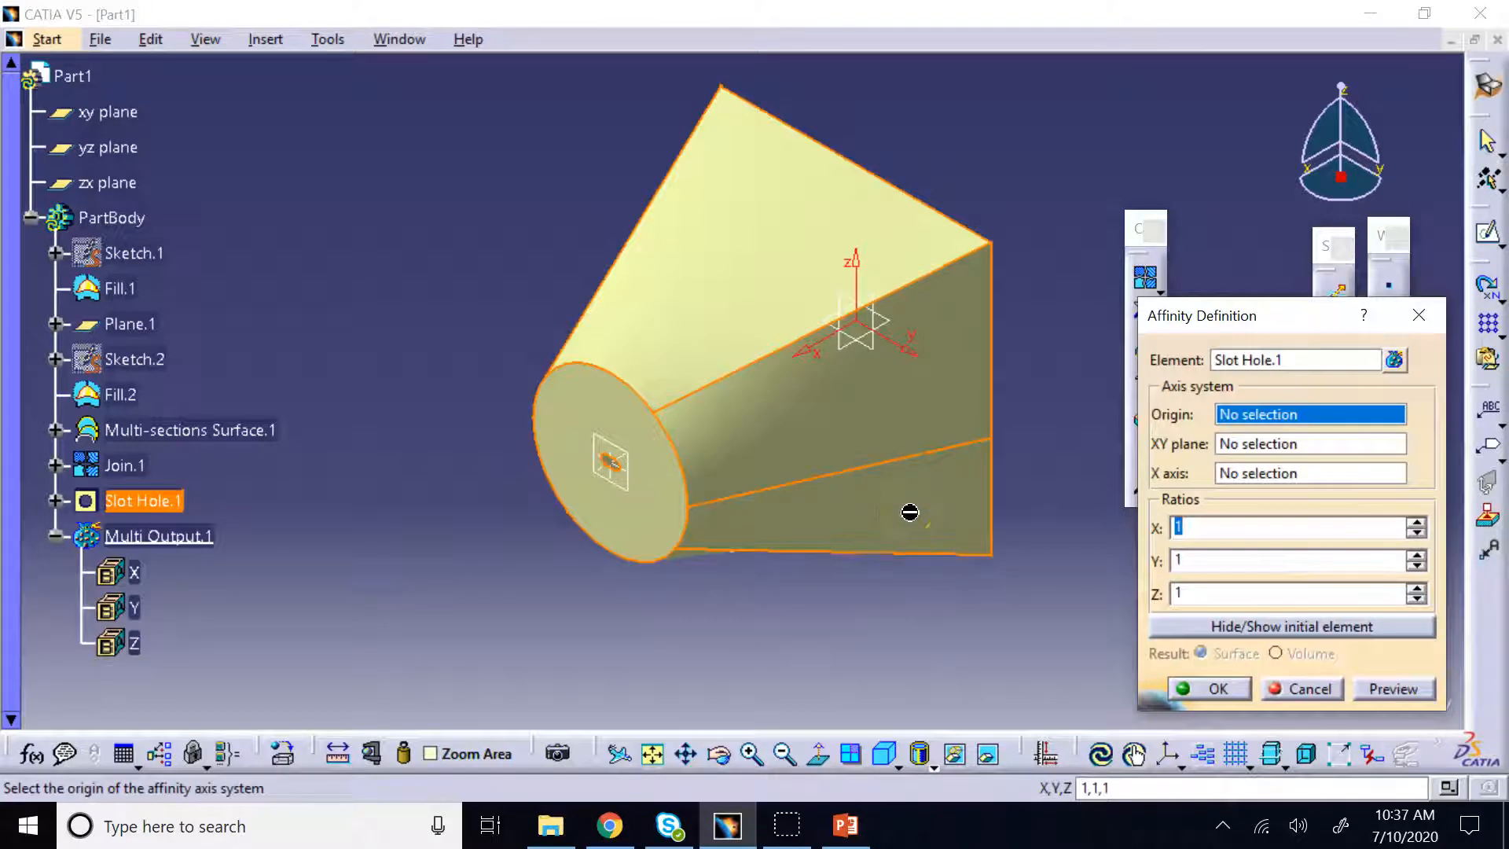
Define the affinity's axis system with a new point at the part origin, the xy plane, and the X Axis
right_click(1231, 416)
left_click(1252, 432)
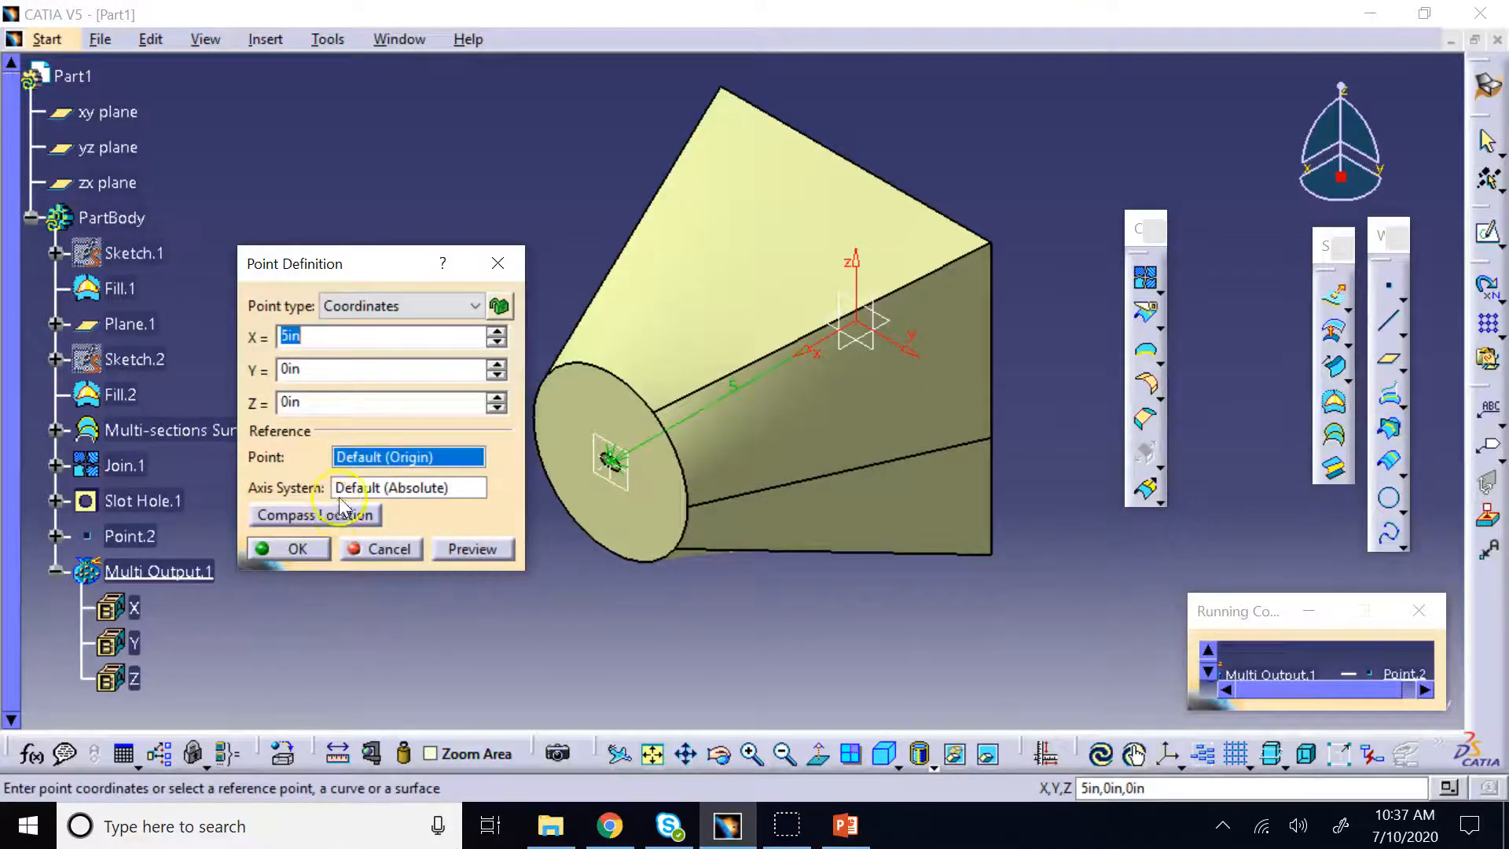
key("Return")
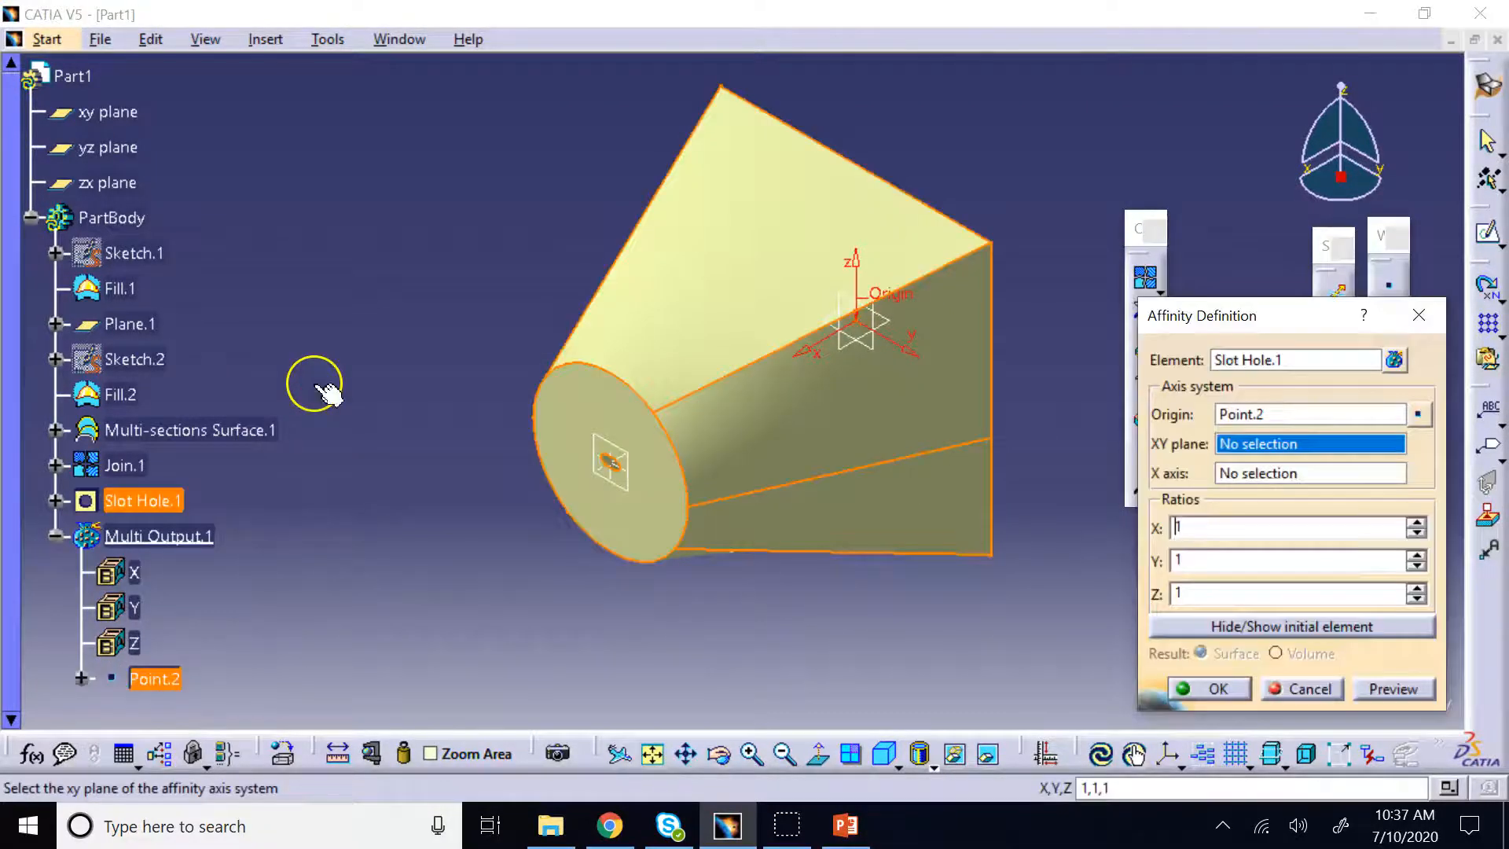
right_click(1281, 445)
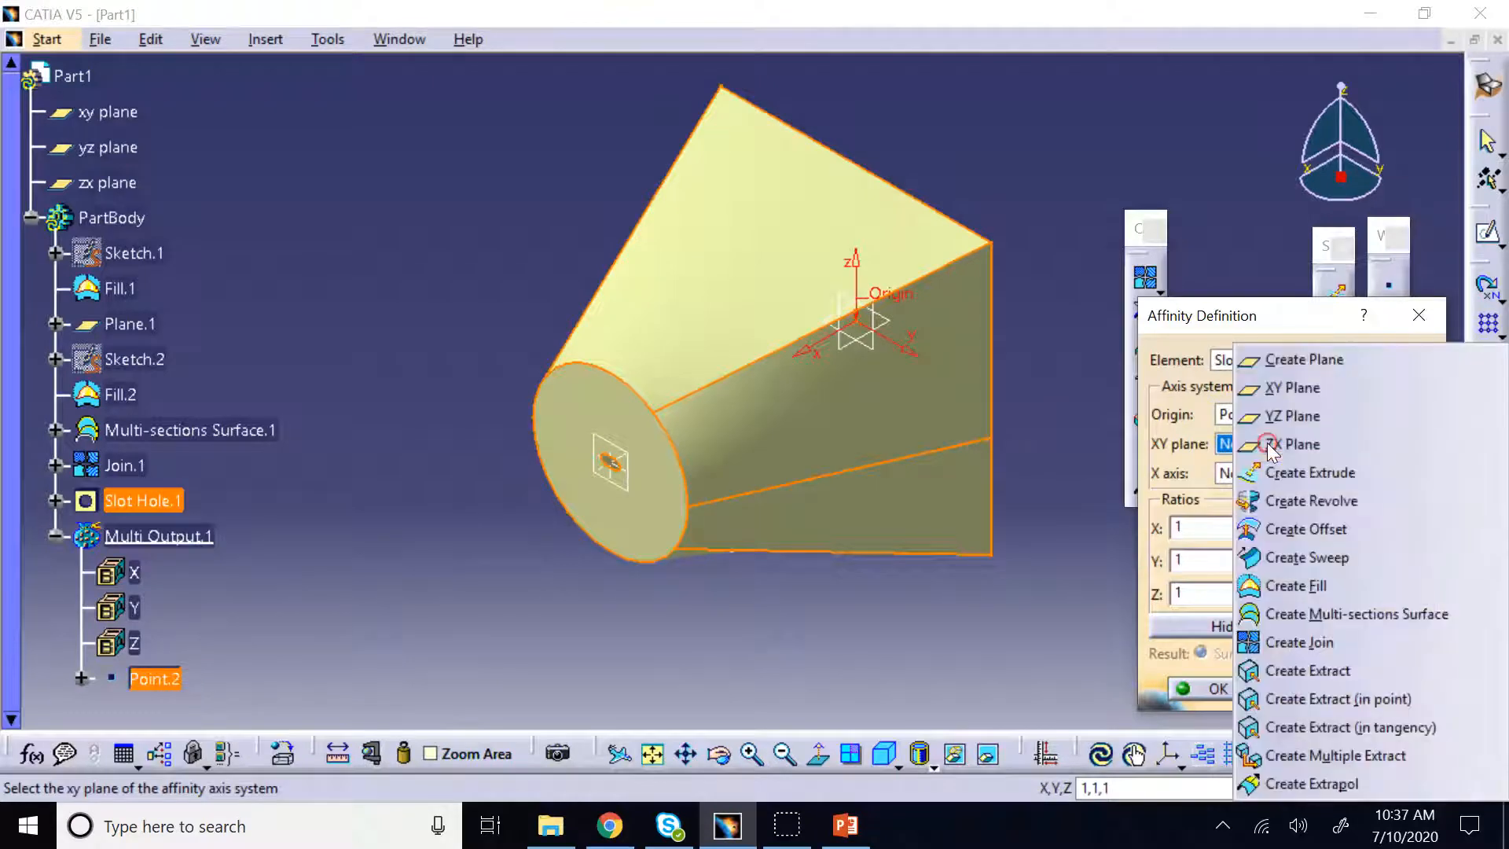
left_click(1308, 389)
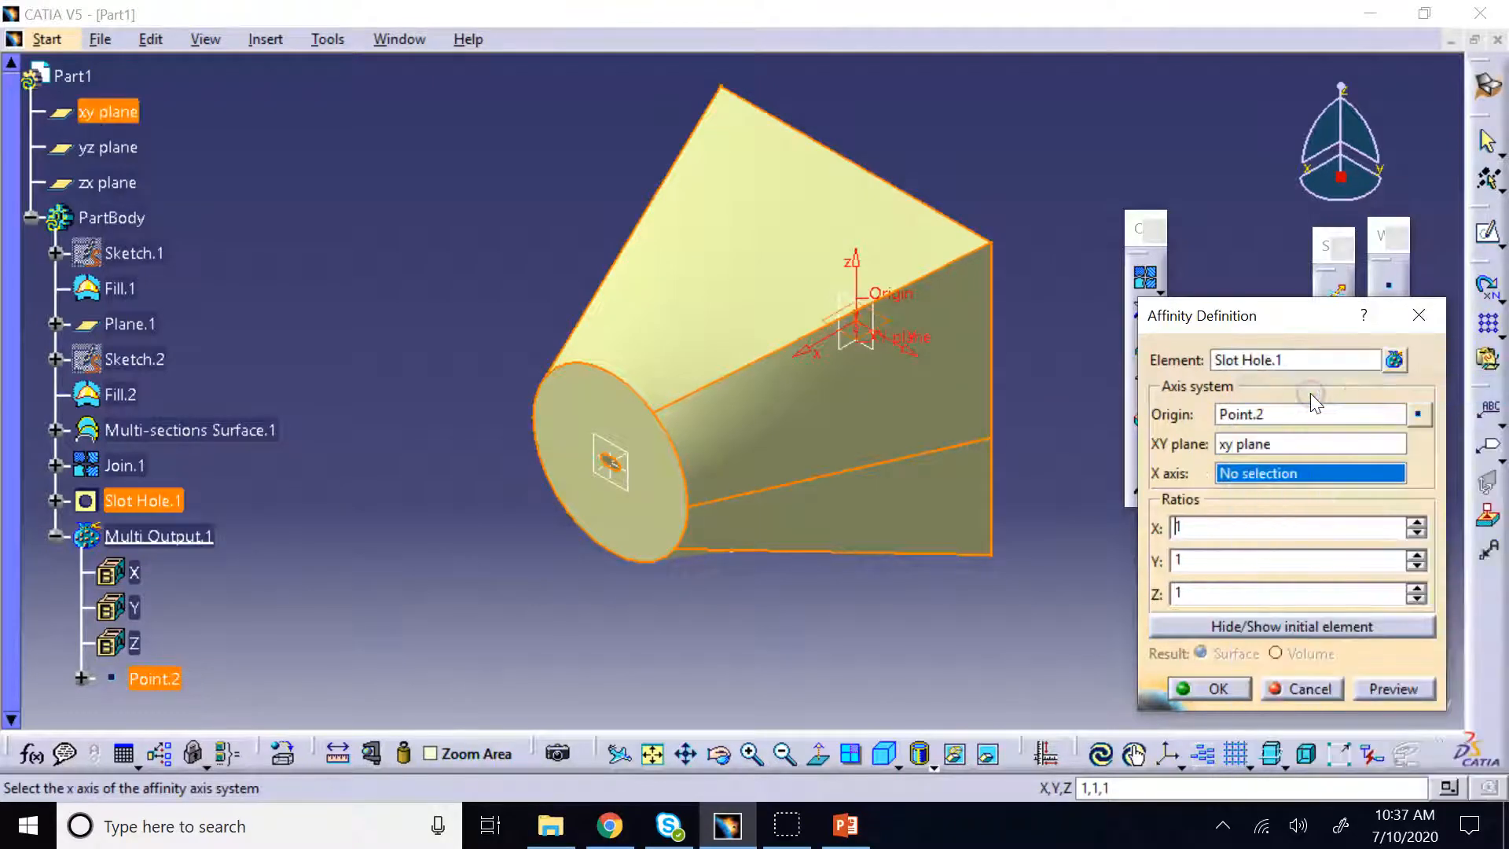
right_click(1259, 475)
left_click(1297, 516)
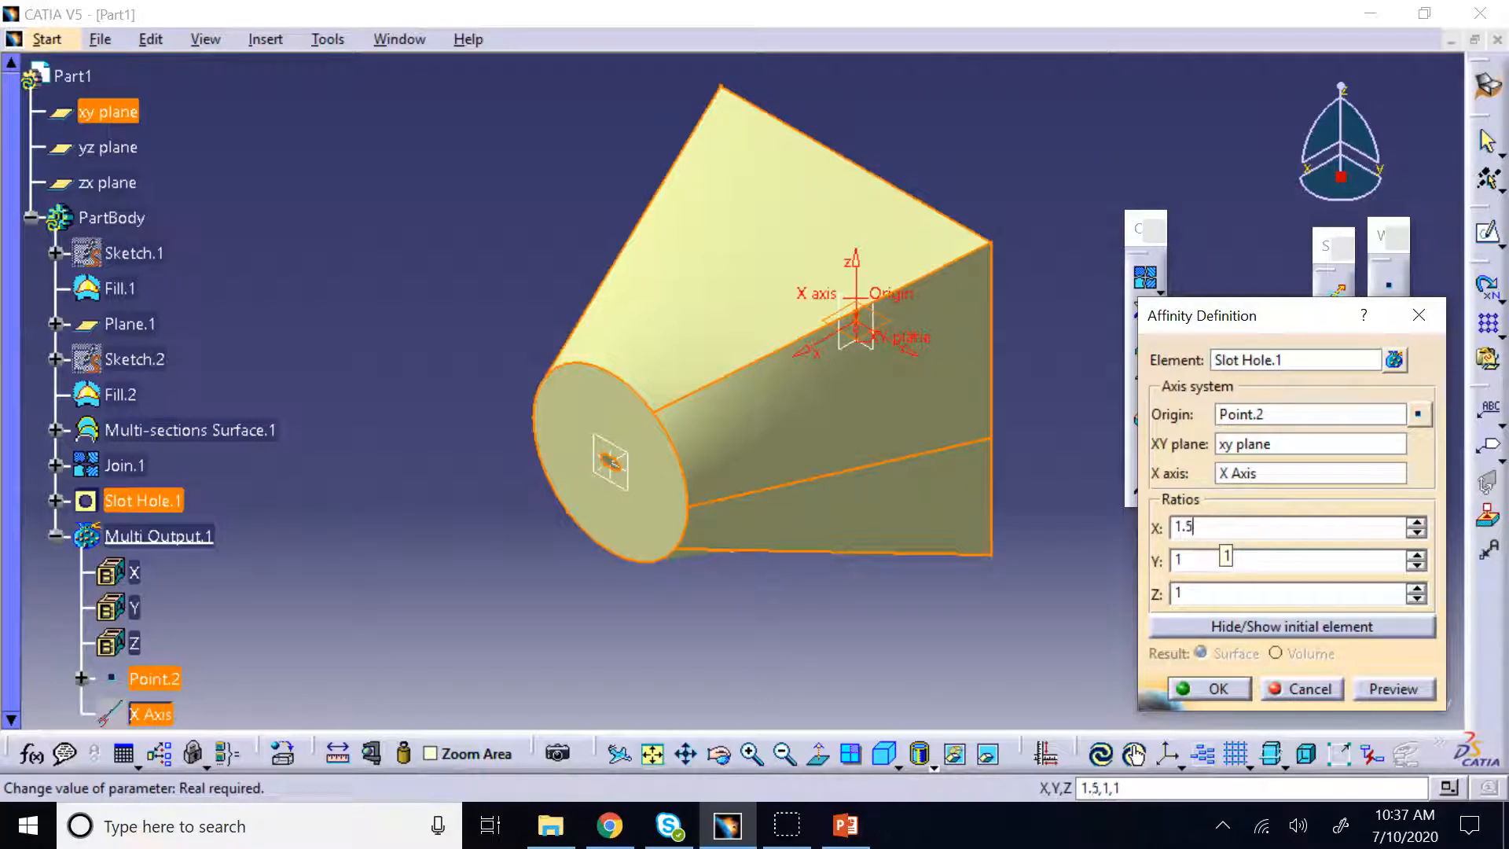
Set the affinity ratios to X 1.5, Y 0.8 and Z 0.7, and create the scaled surface
left_click(1204, 564)
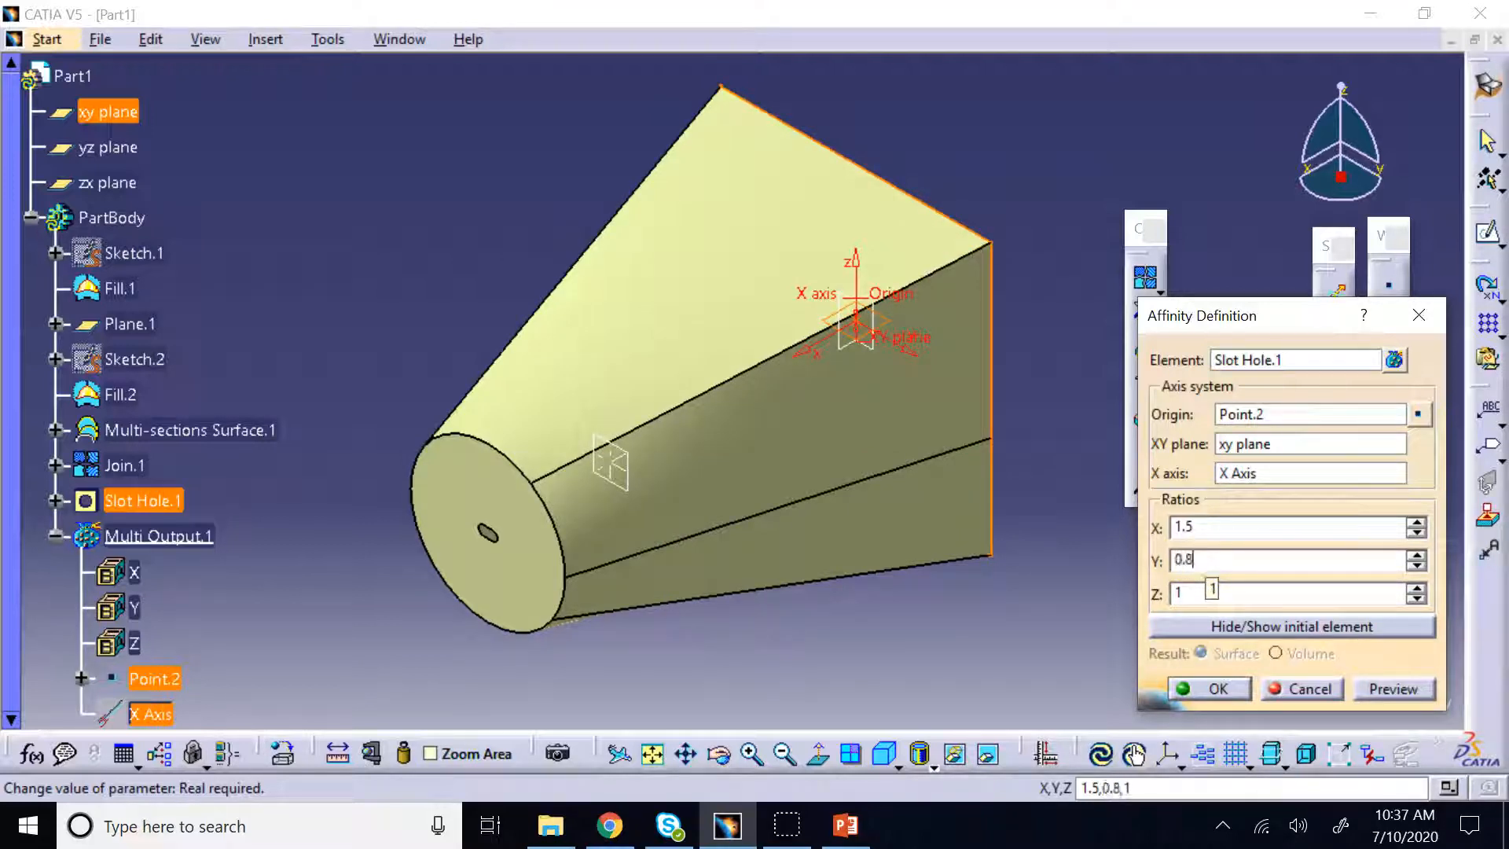
double_click(1192, 591)
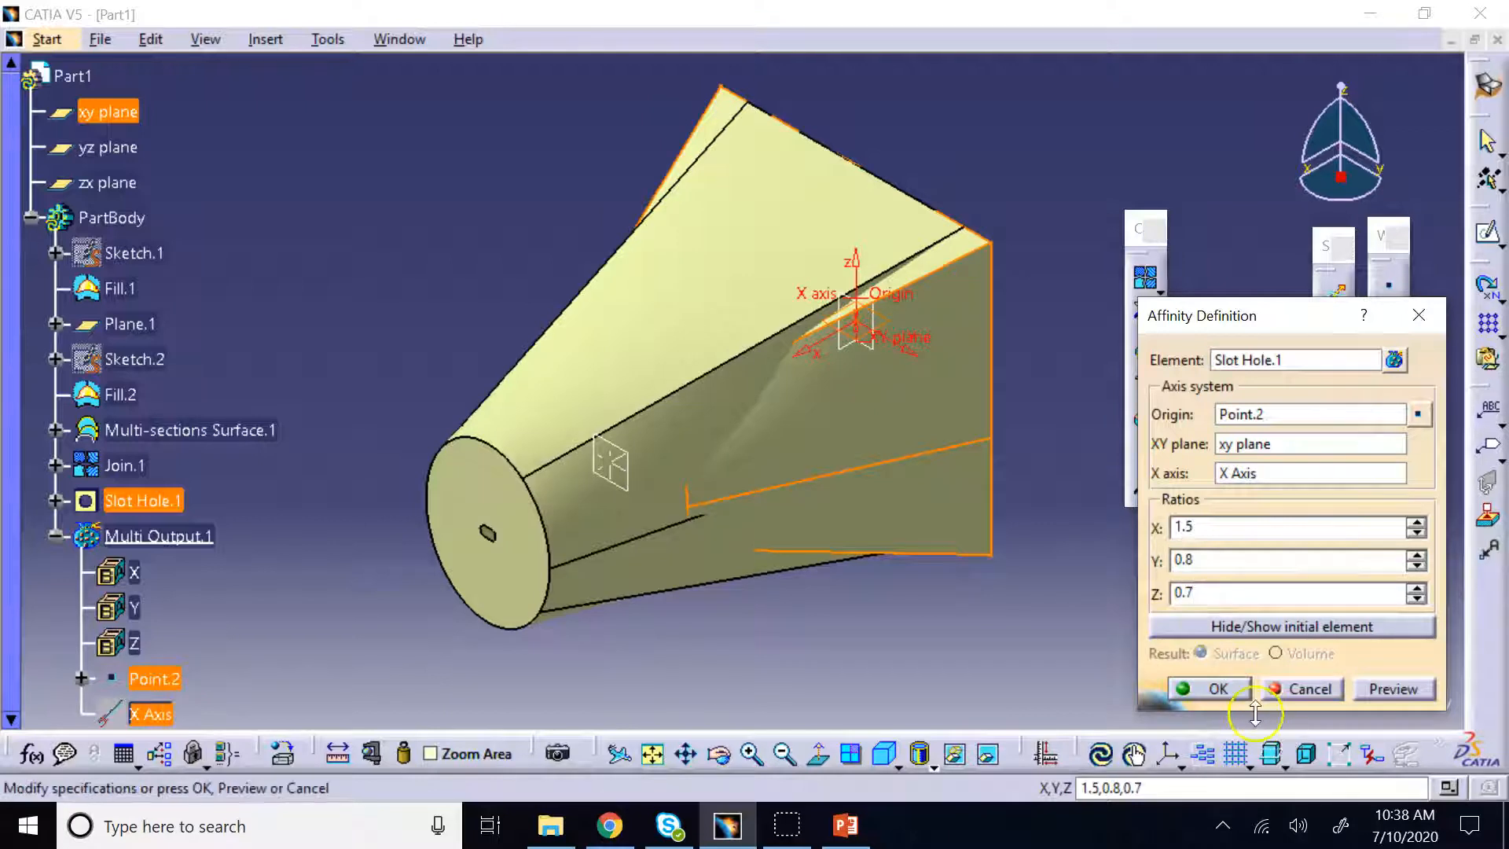
left_click(1210, 688)
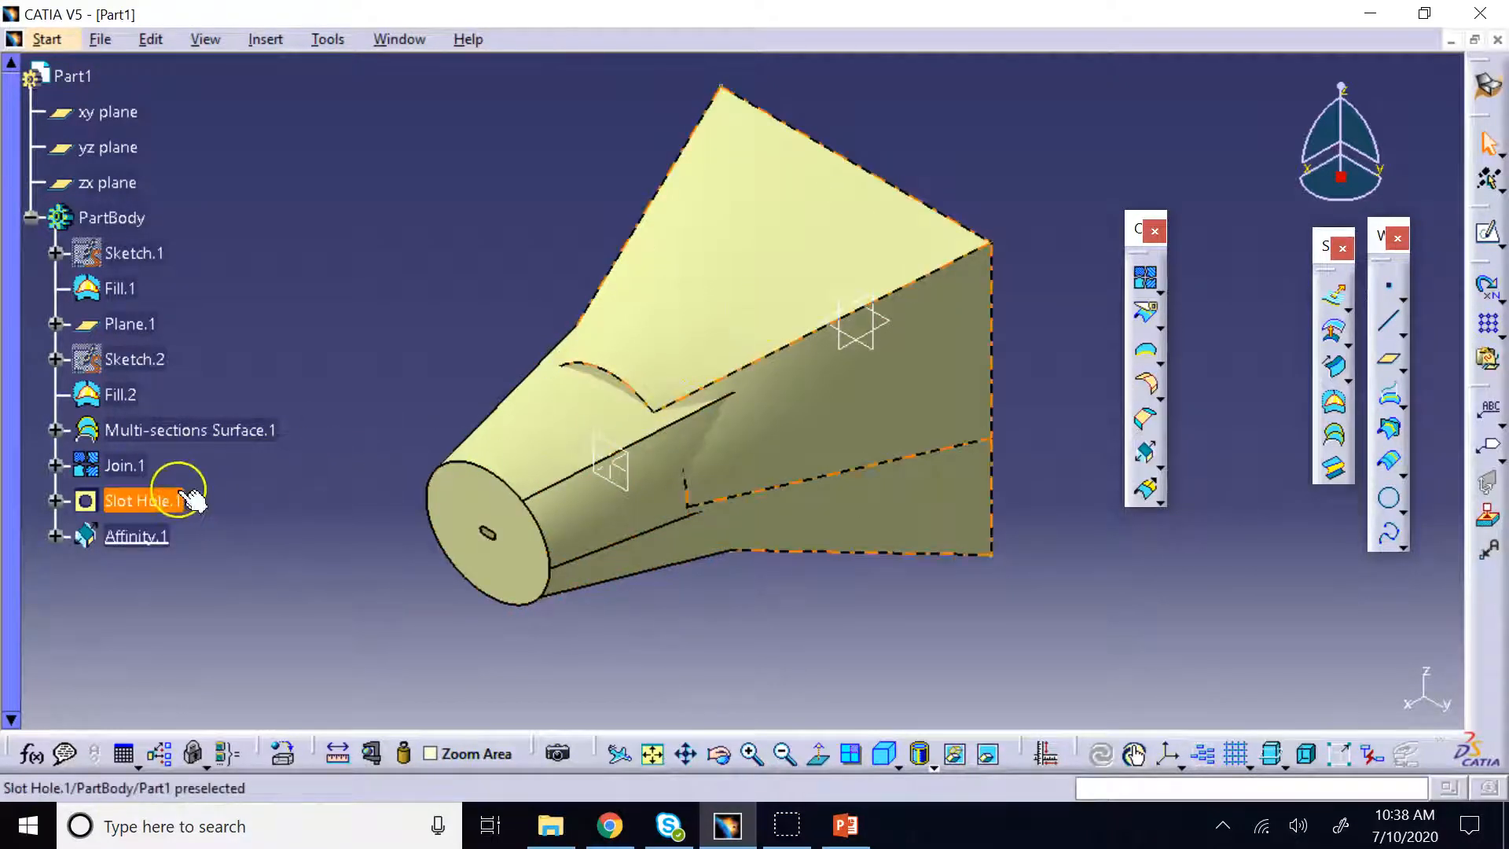
Hide the original Slot Hole.1 surface and inspect the affinity-scaled surface
right_click(113, 336)
left_click(209, 78)
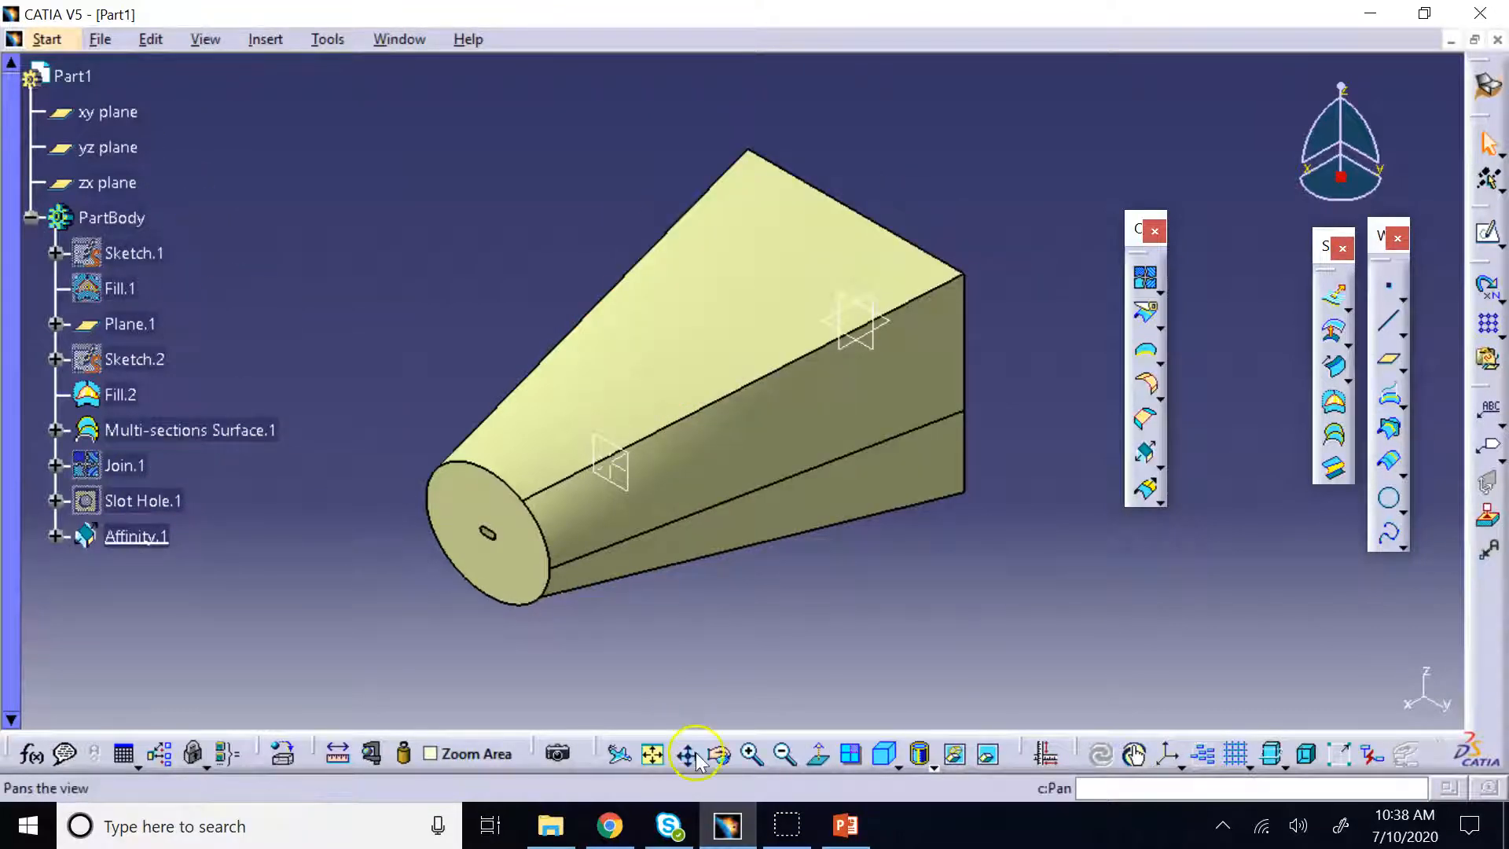
left_click_drag(553, 343, 751, 428)
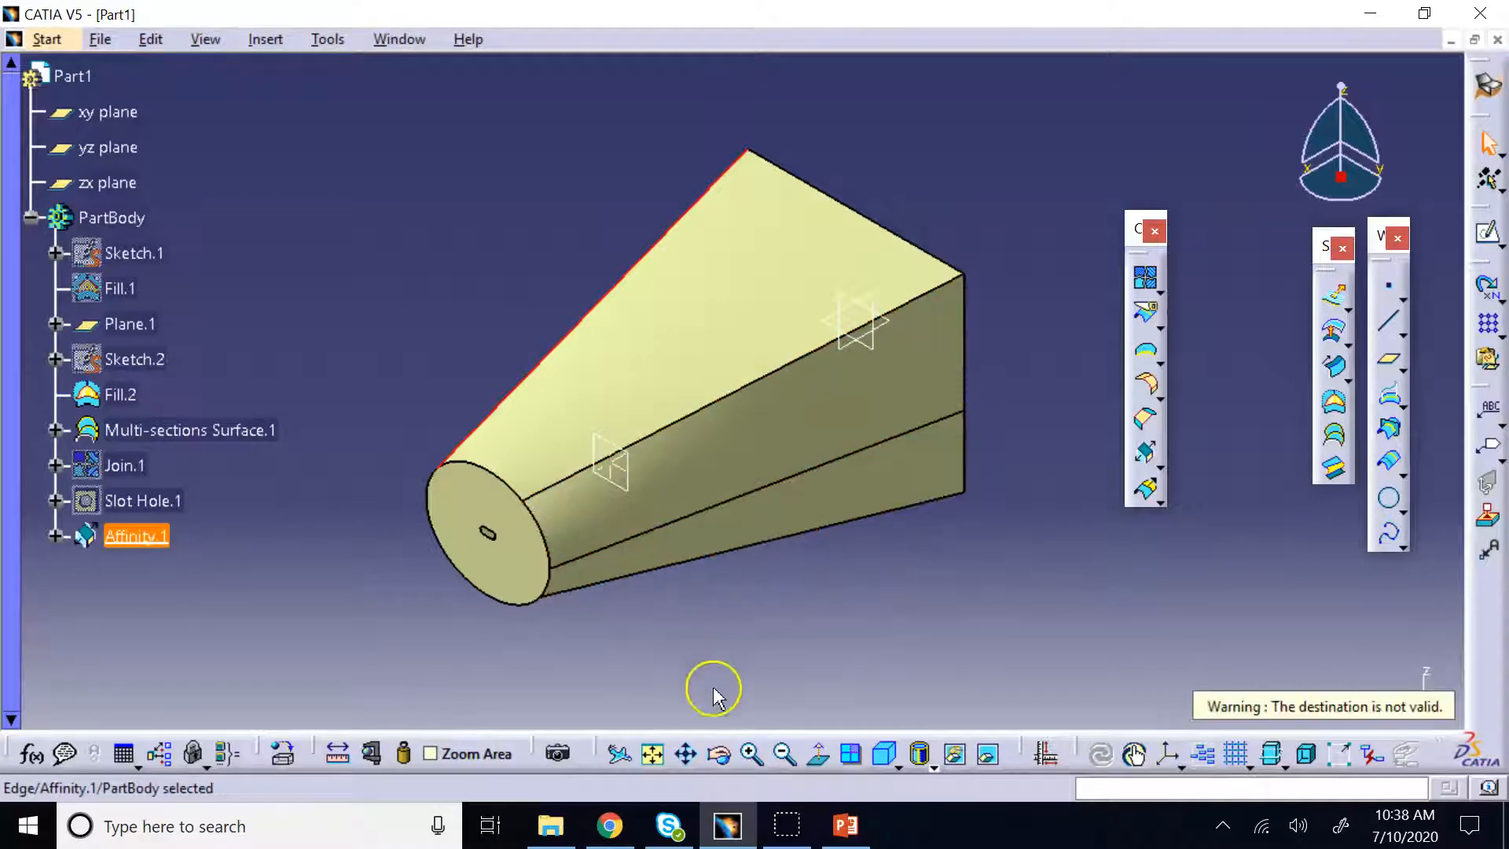
left_click(718, 755)
left_click_drag(628, 470, 666, 406)
left_click(505, 373)
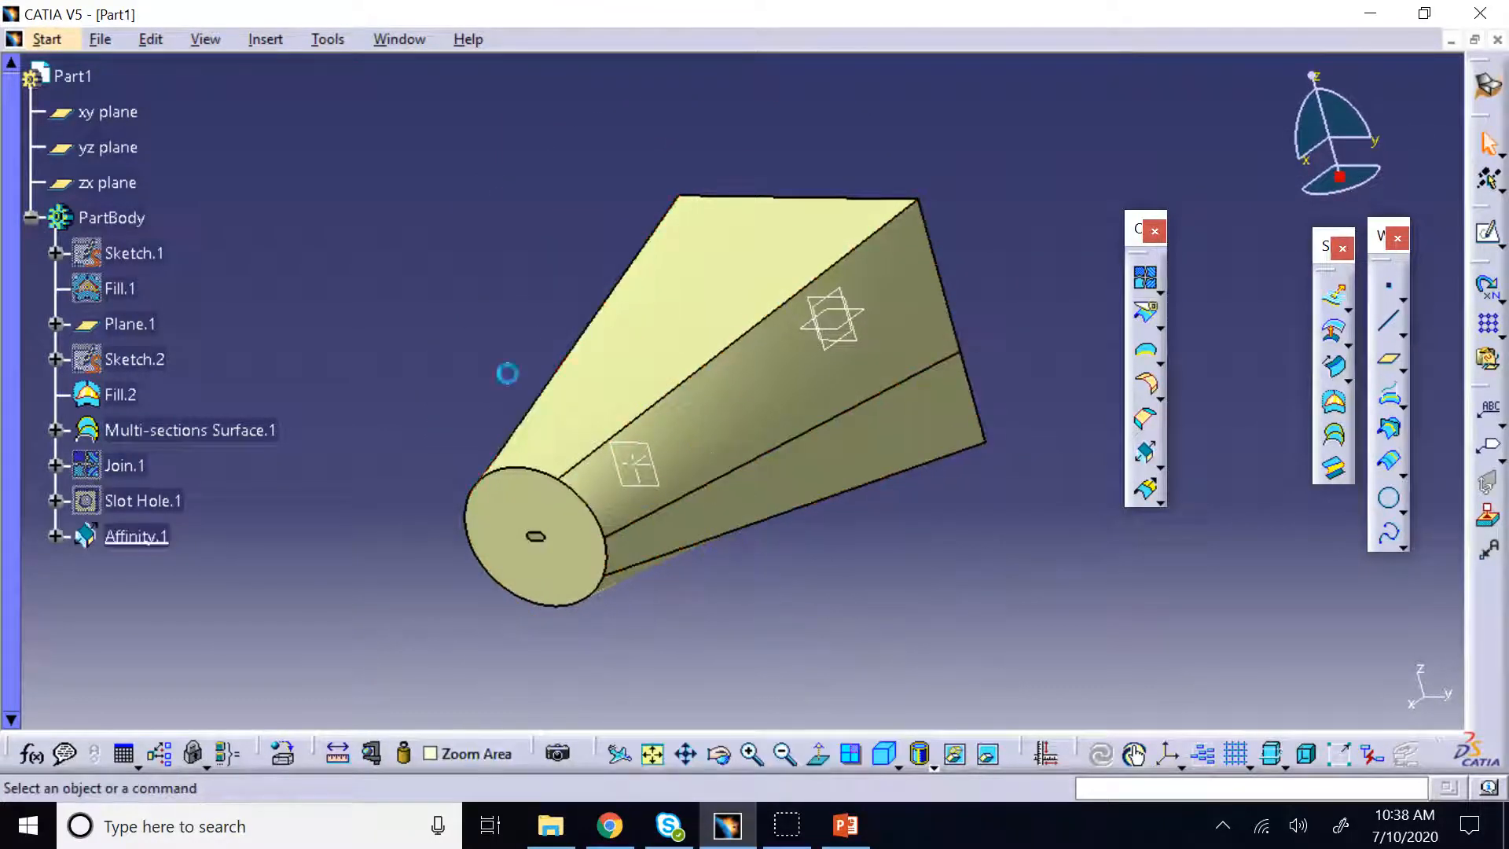
Create a copy of the Affinity.1 surface rotated -90 degrees about the Y Axis in Axis-Angle mode
left_click(1162, 462)
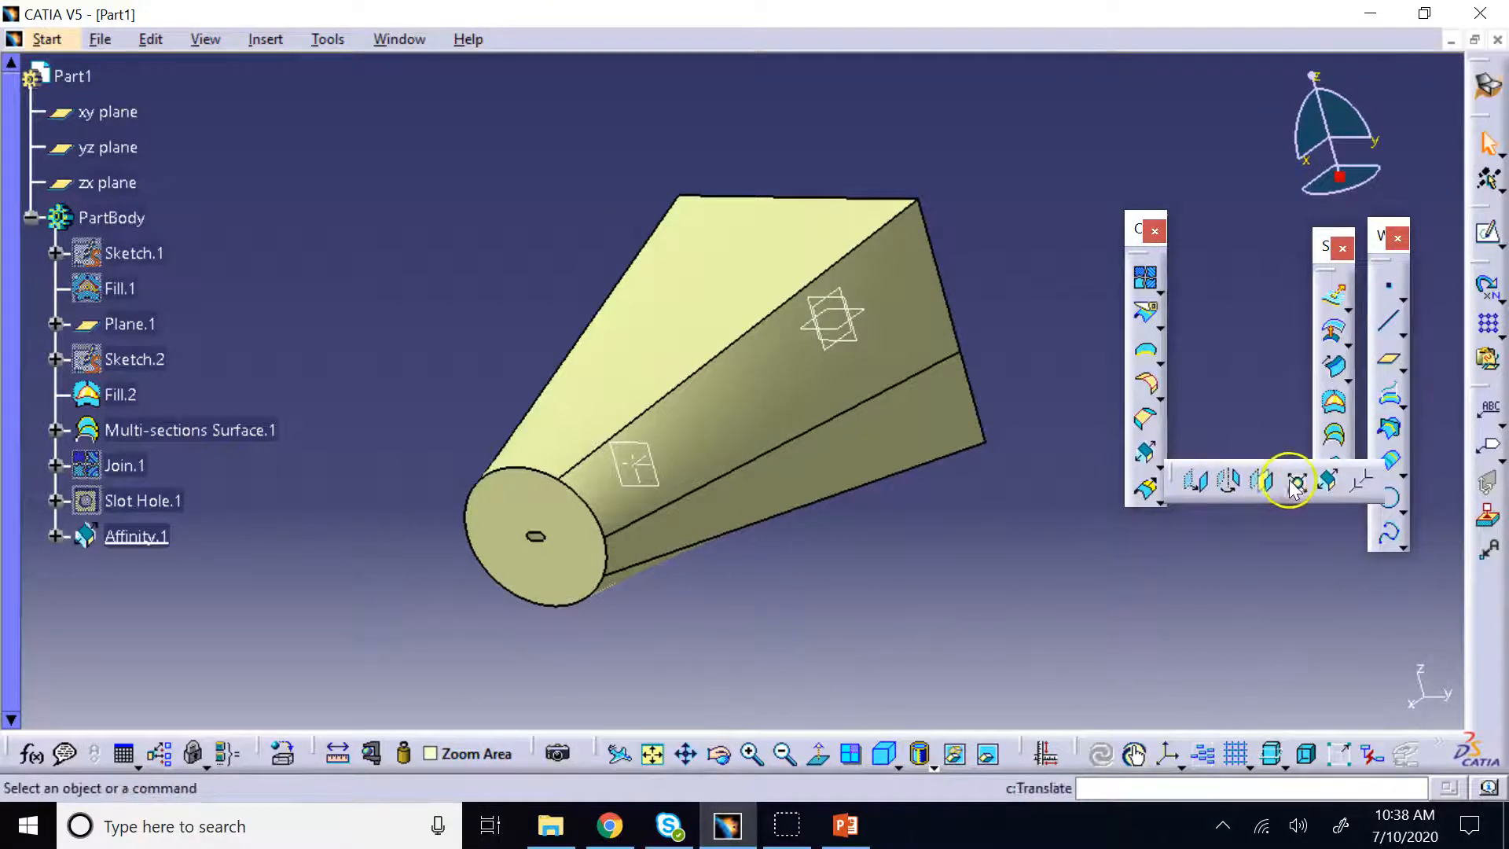
left_click(1228, 488)
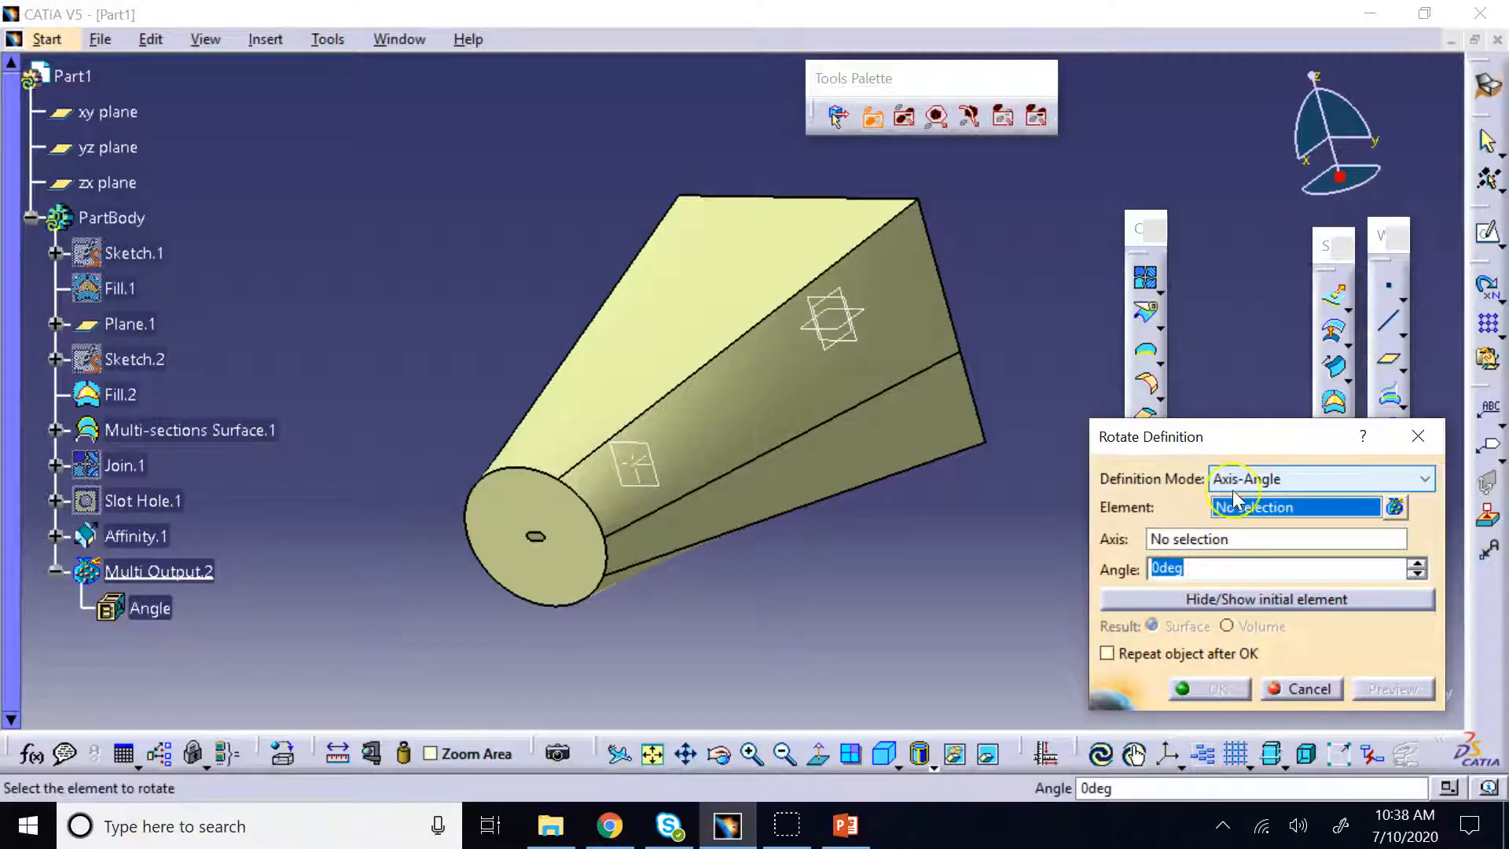
left_click(749, 380)
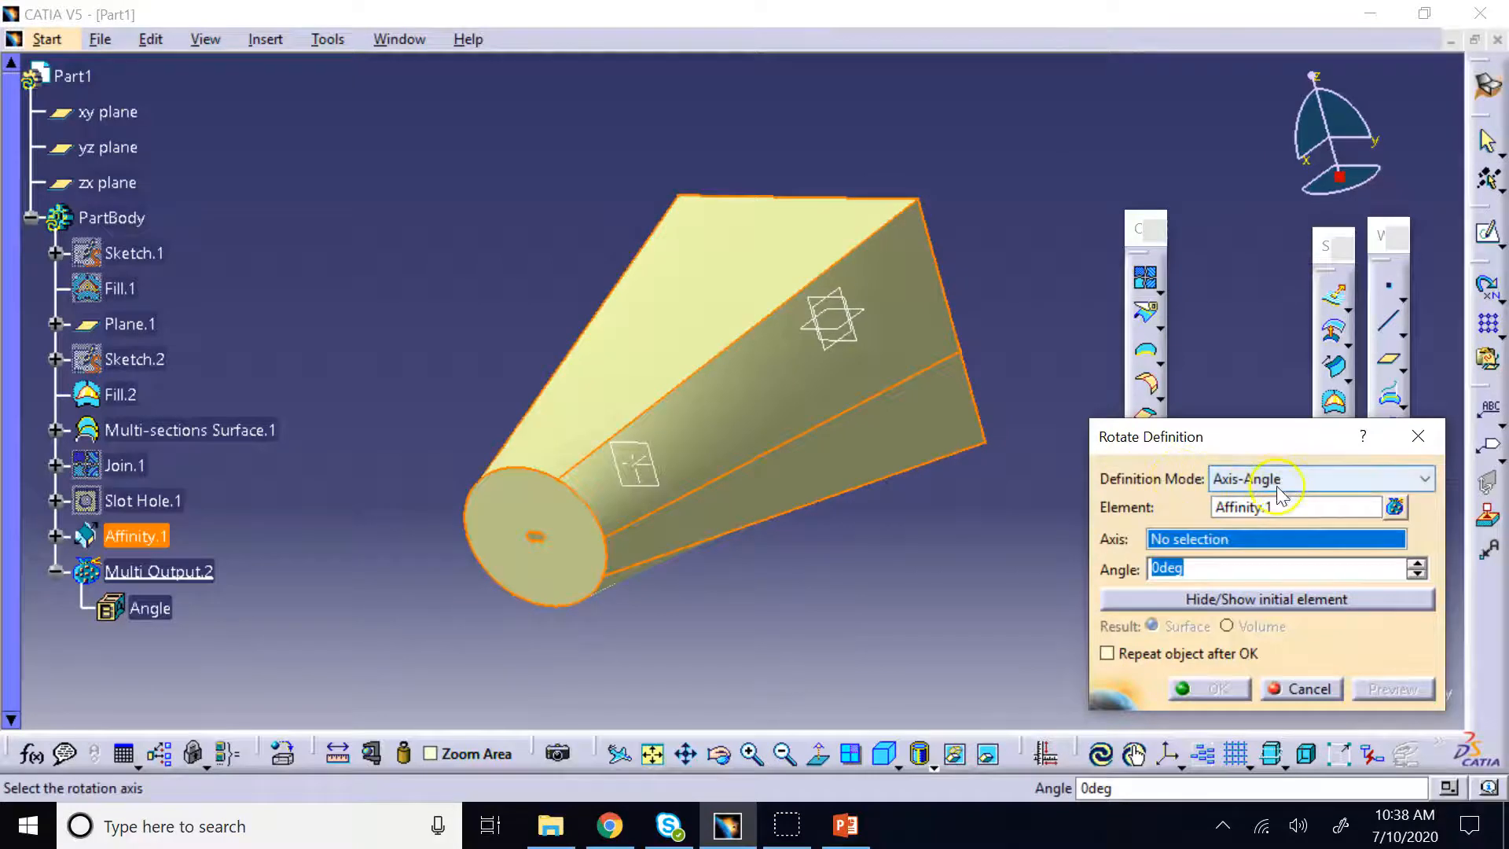
right_click(1202, 539)
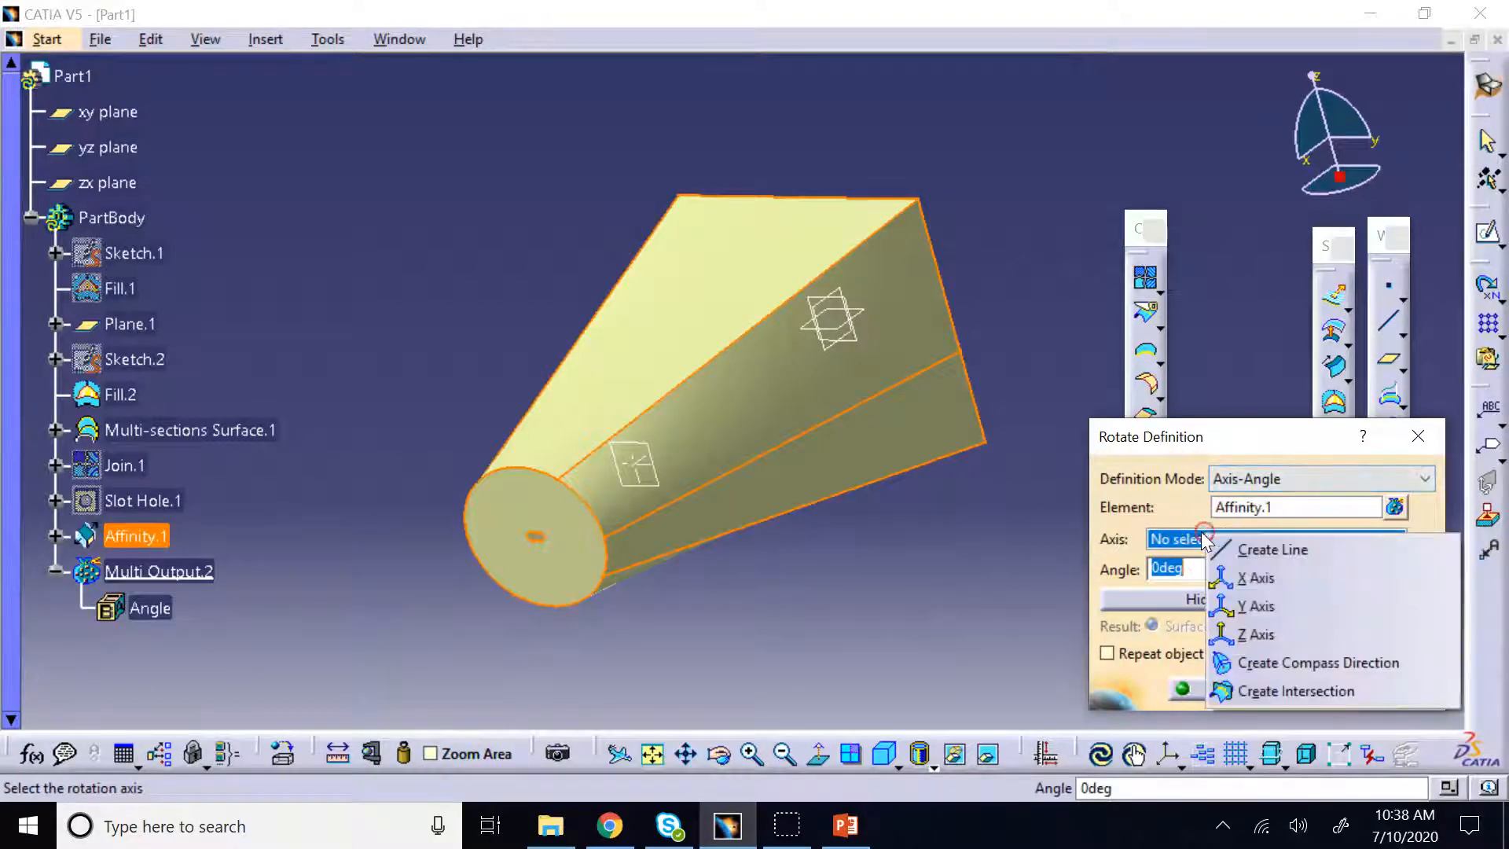
left_click(1258, 607)
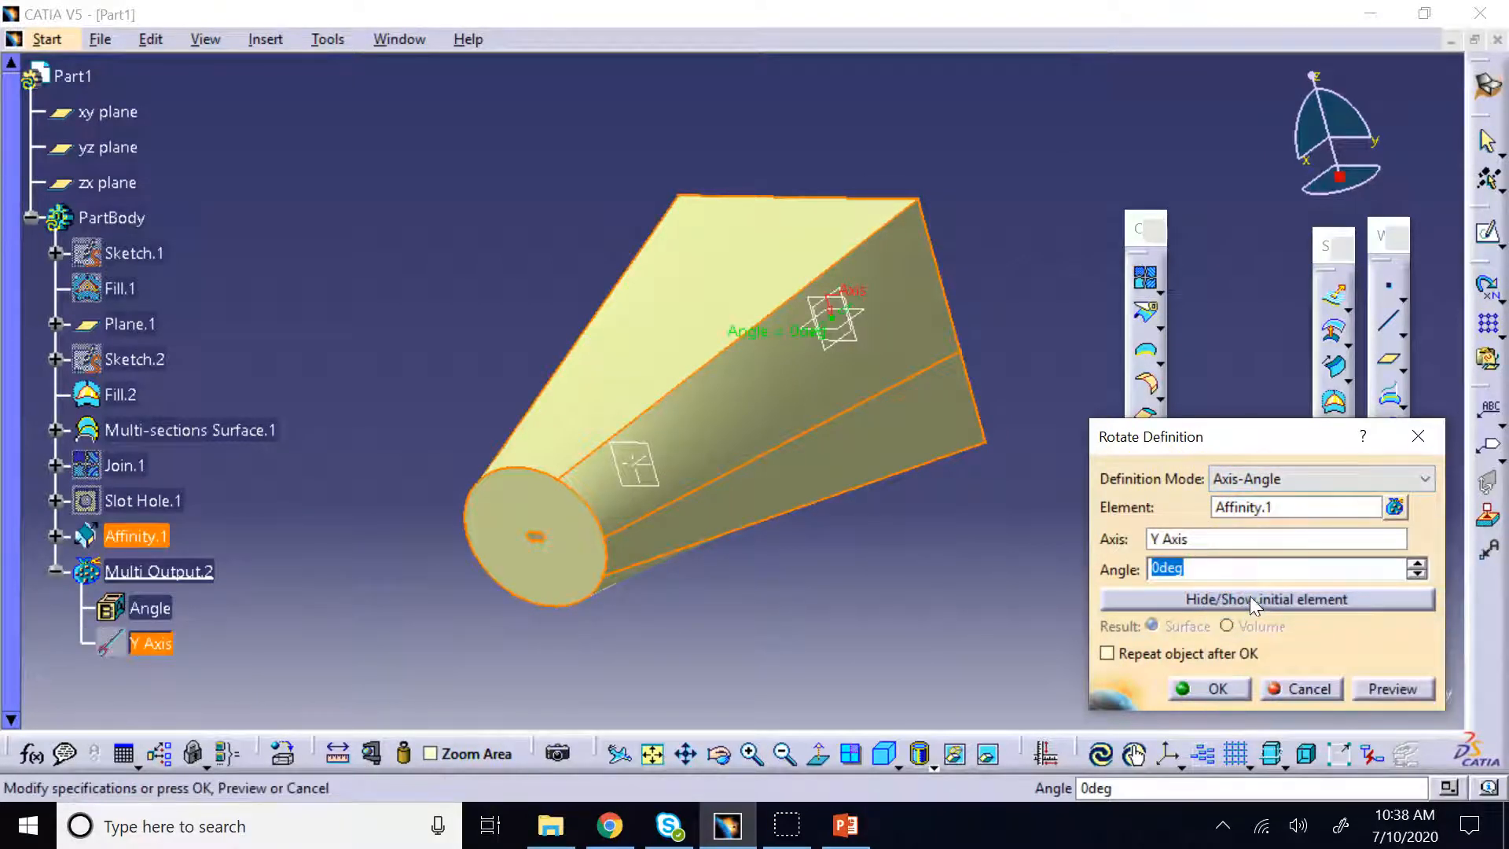
type("90")
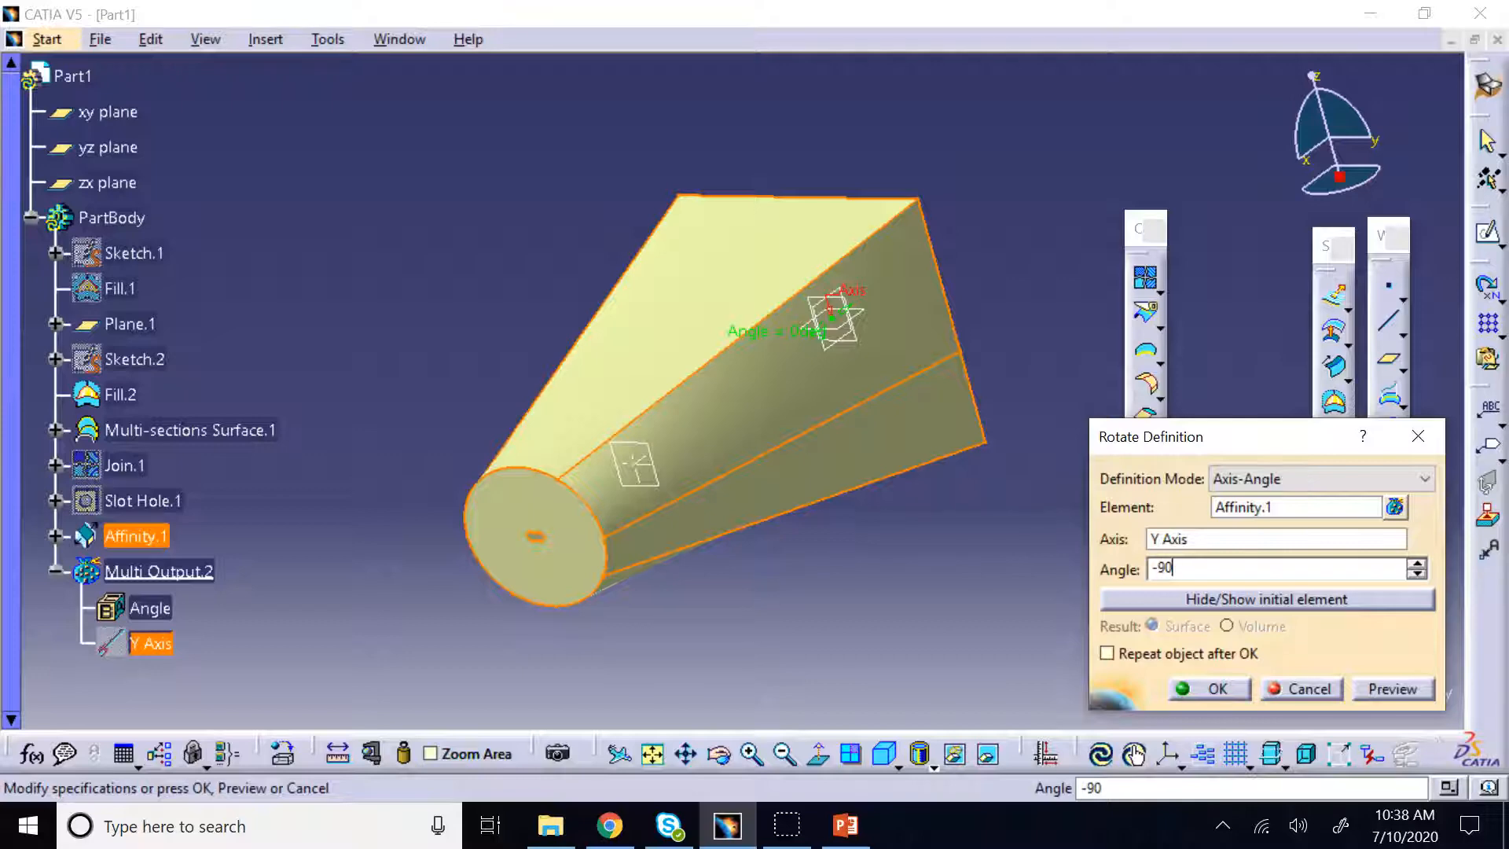
key("Return")
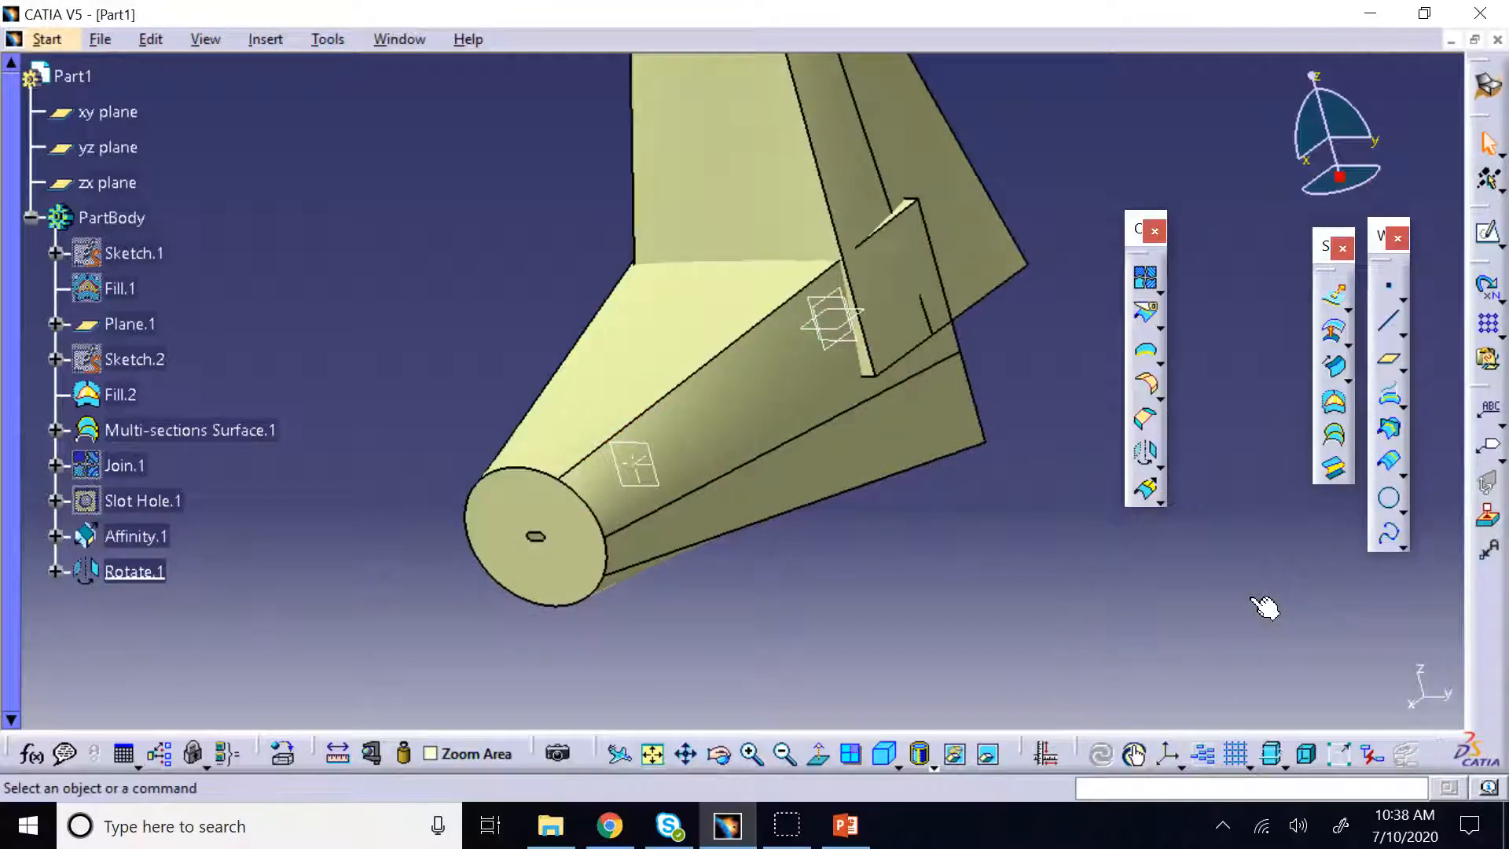
left_click(653, 755)
left_click(884, 754)
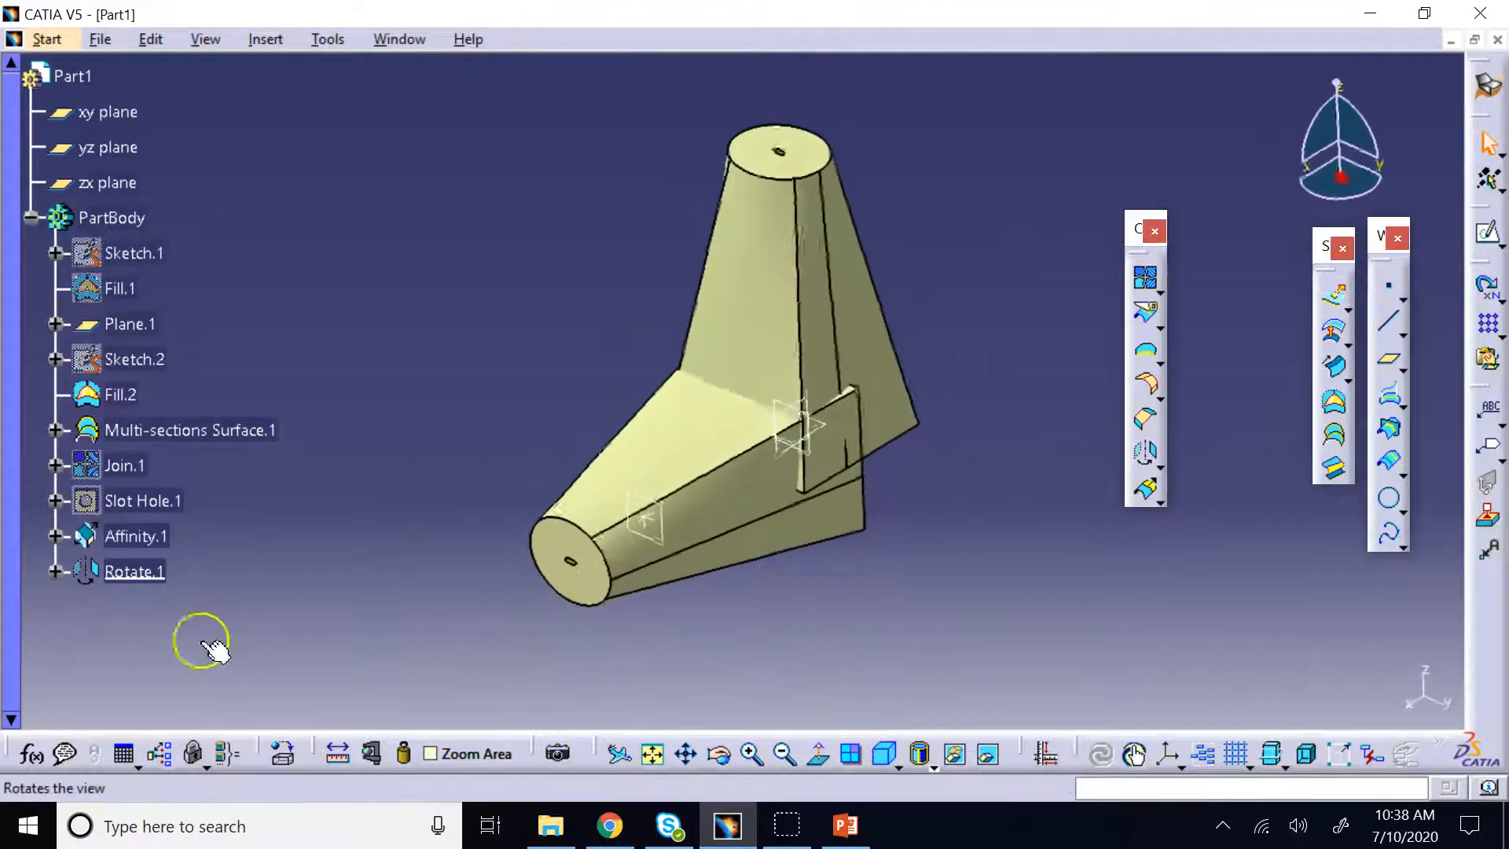
Hide the Affinity.1 surface and inspect the rotated copy on its own in isometric view
right_click(153, 541)
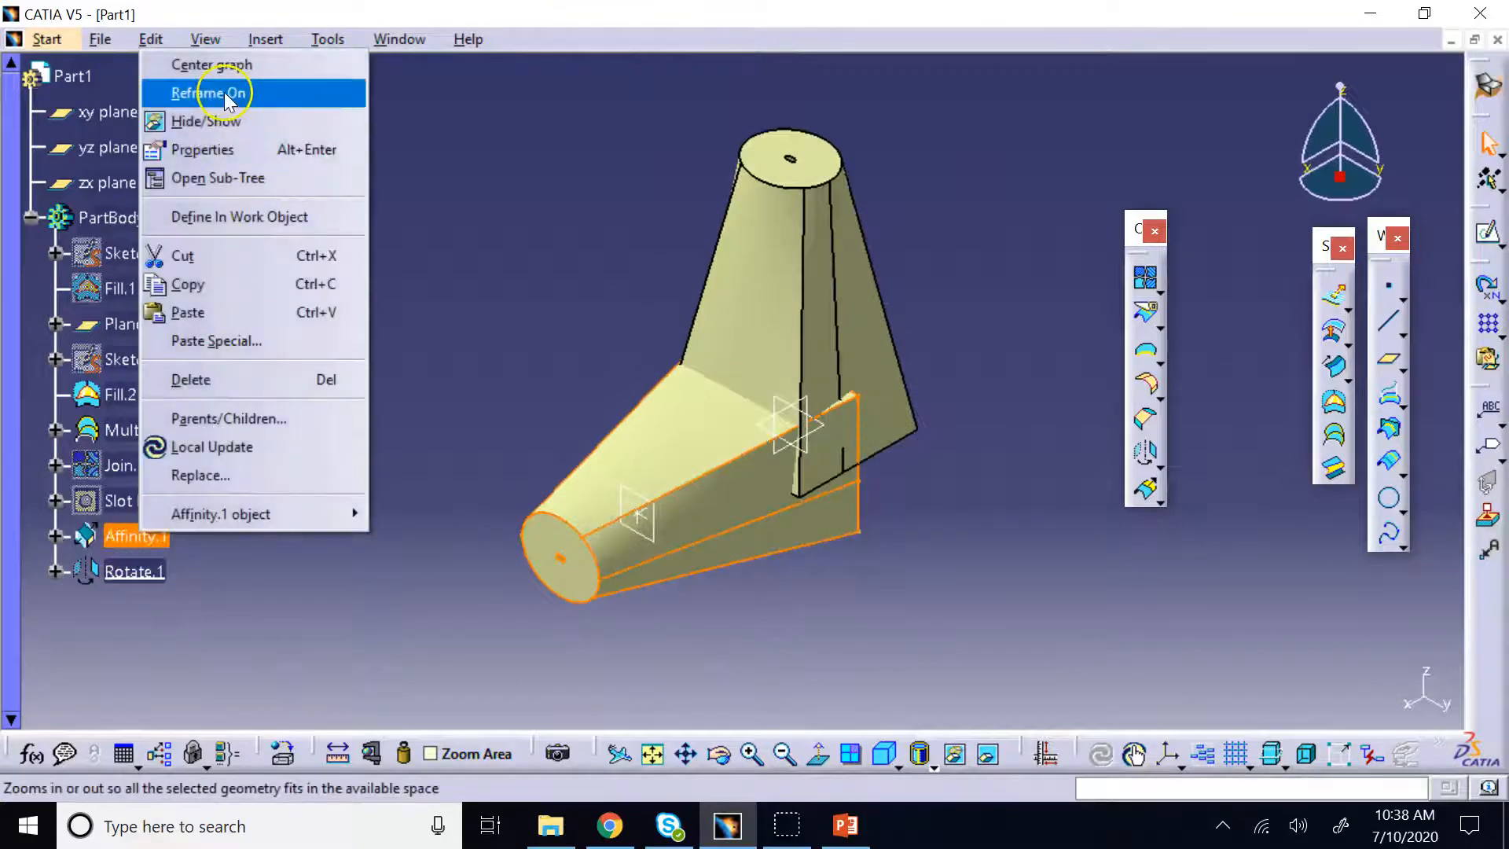
left_click(206, 121)
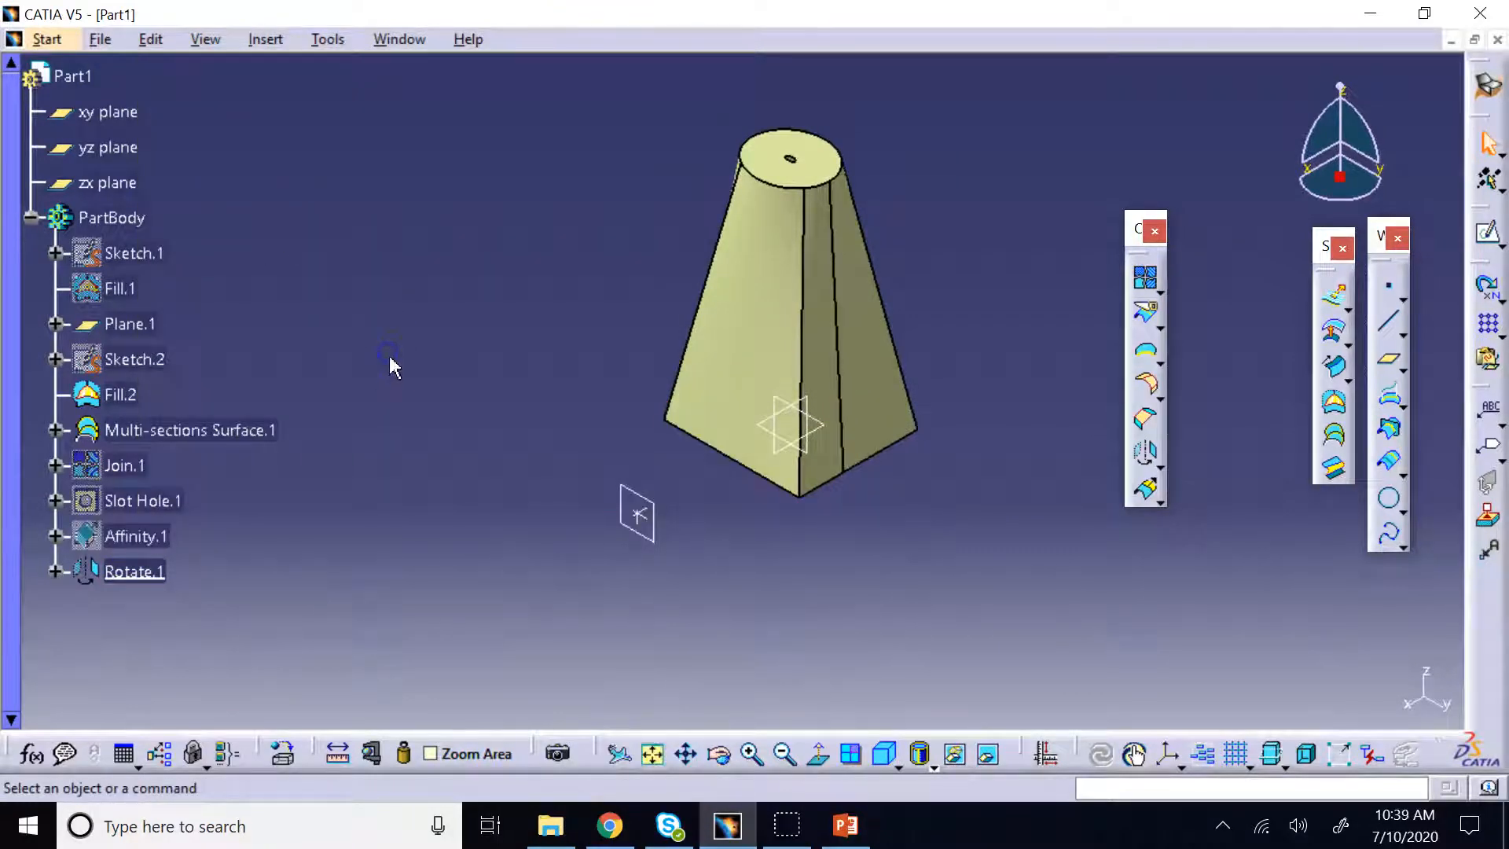
left_click(718, 754)
left_click_drag(828, 424, 721, 242)
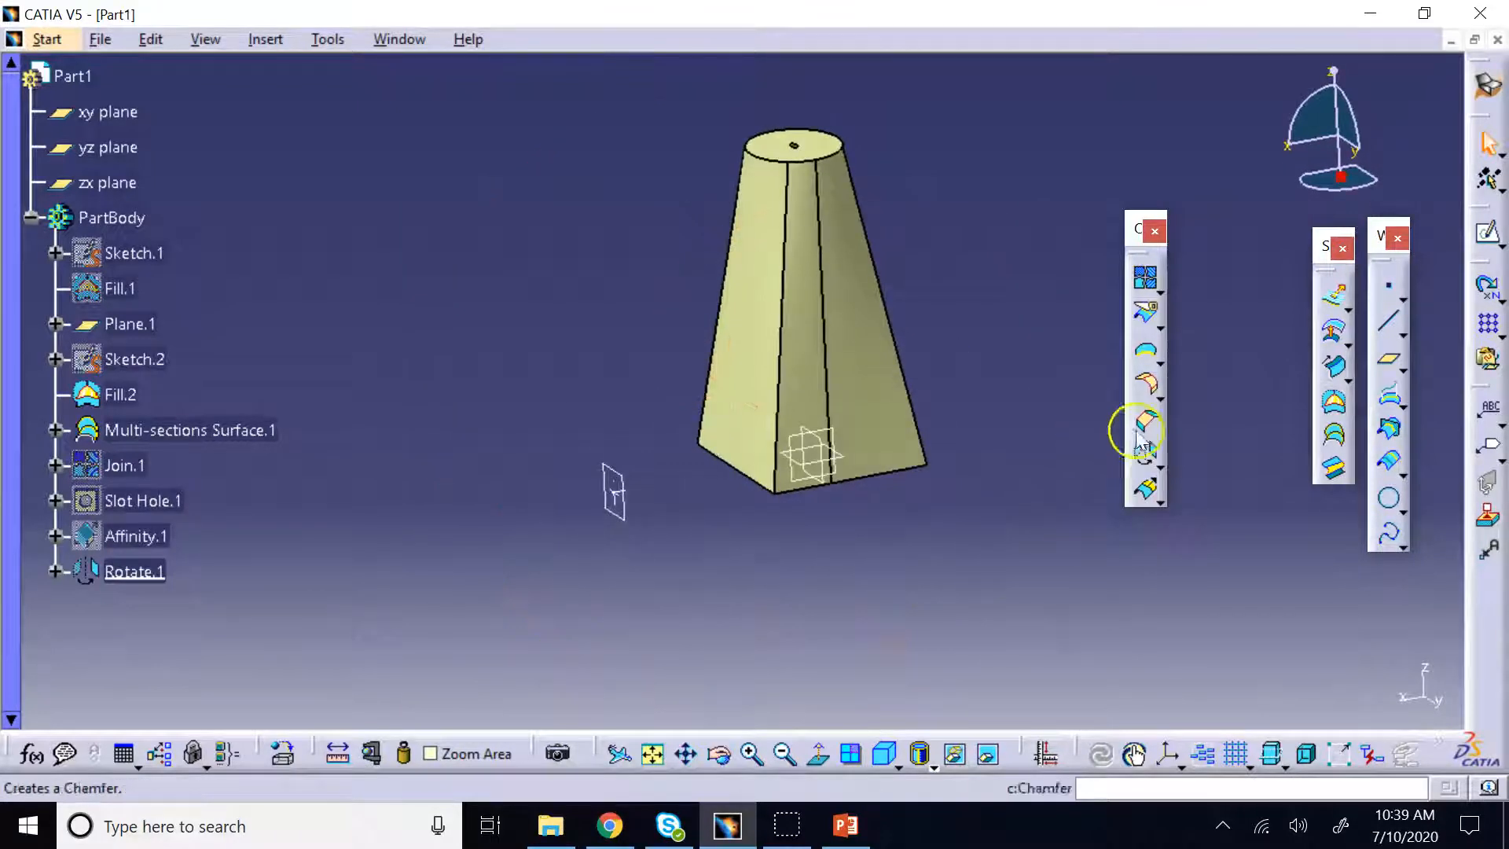
left_click(1160, 500)
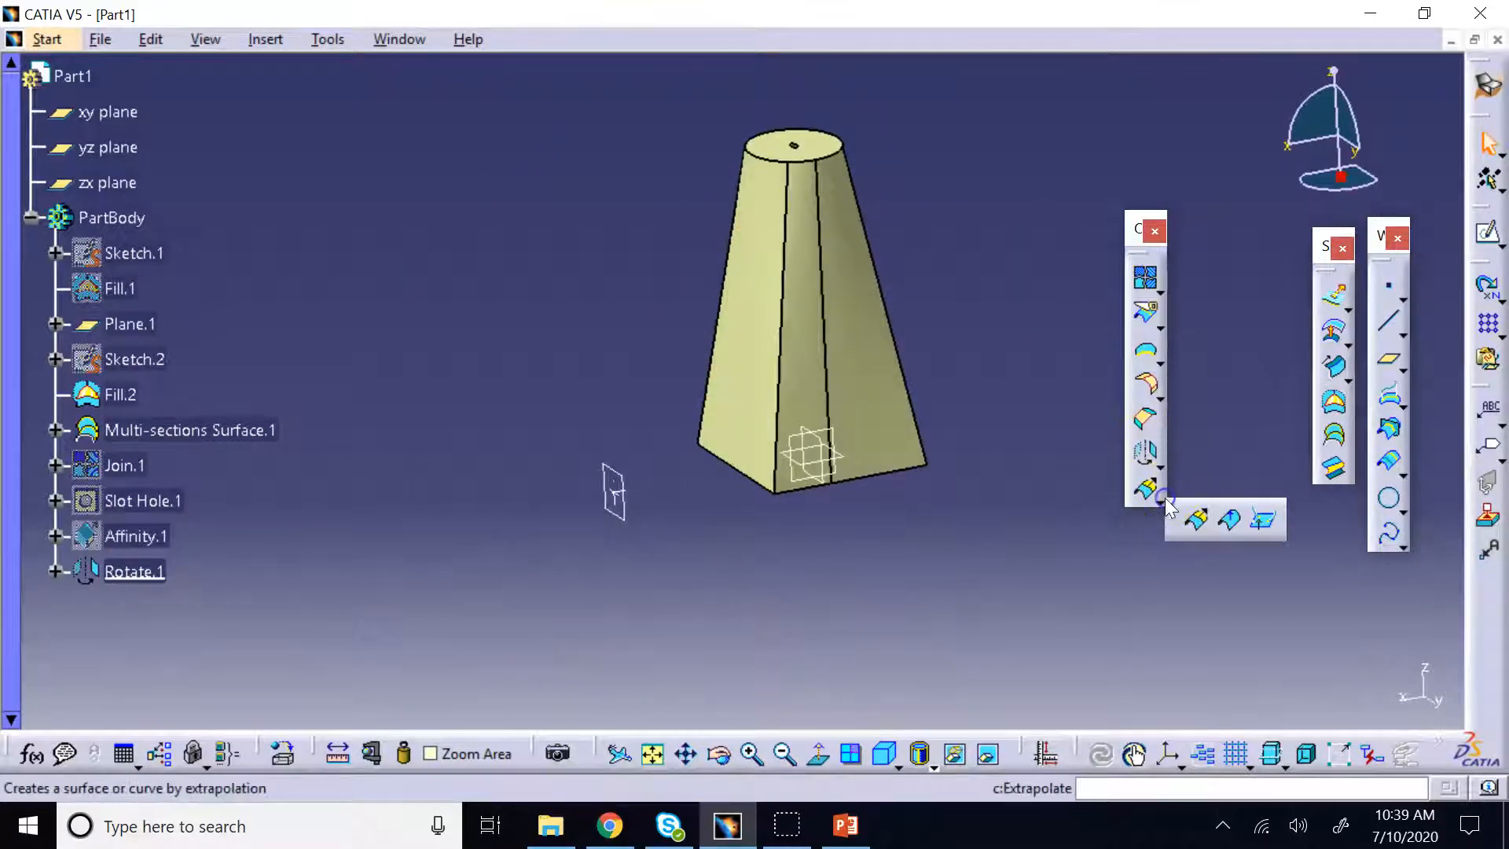
left_click(899, 549)
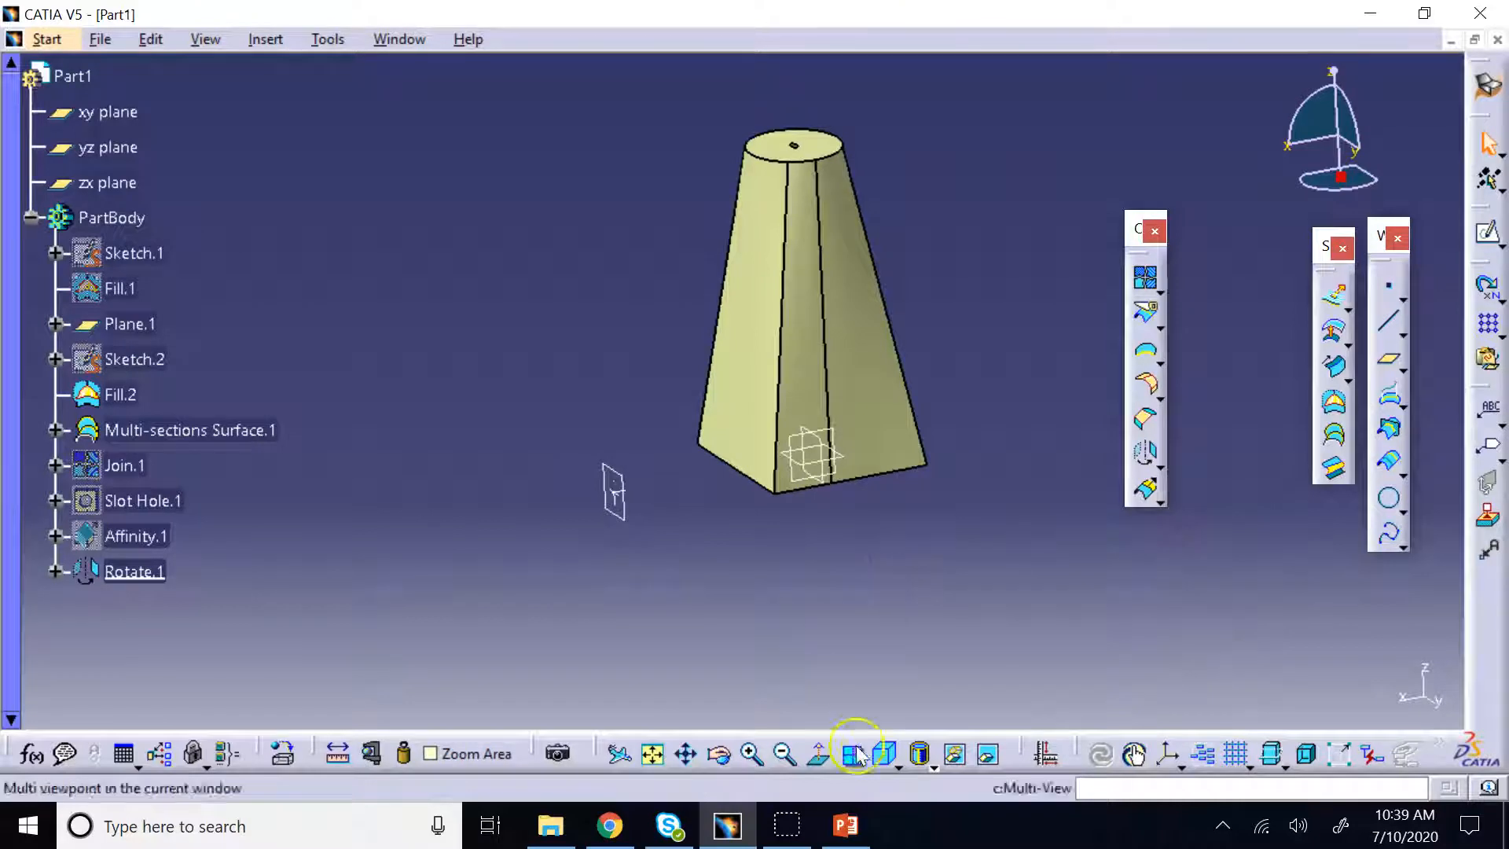
left_click(651, 757)
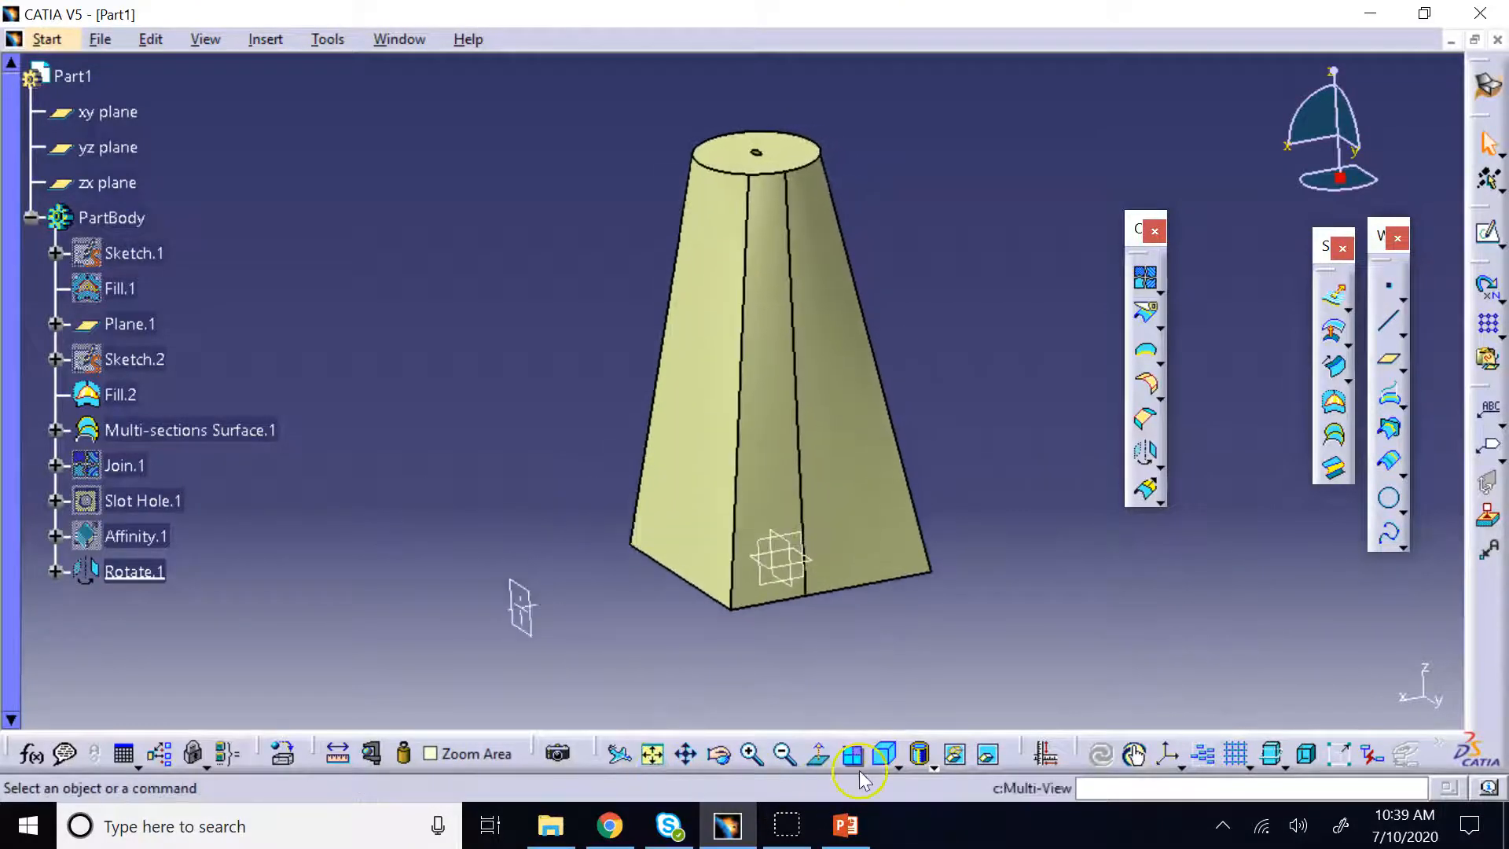
left_click(885, 756)
left_click(1037, 631)
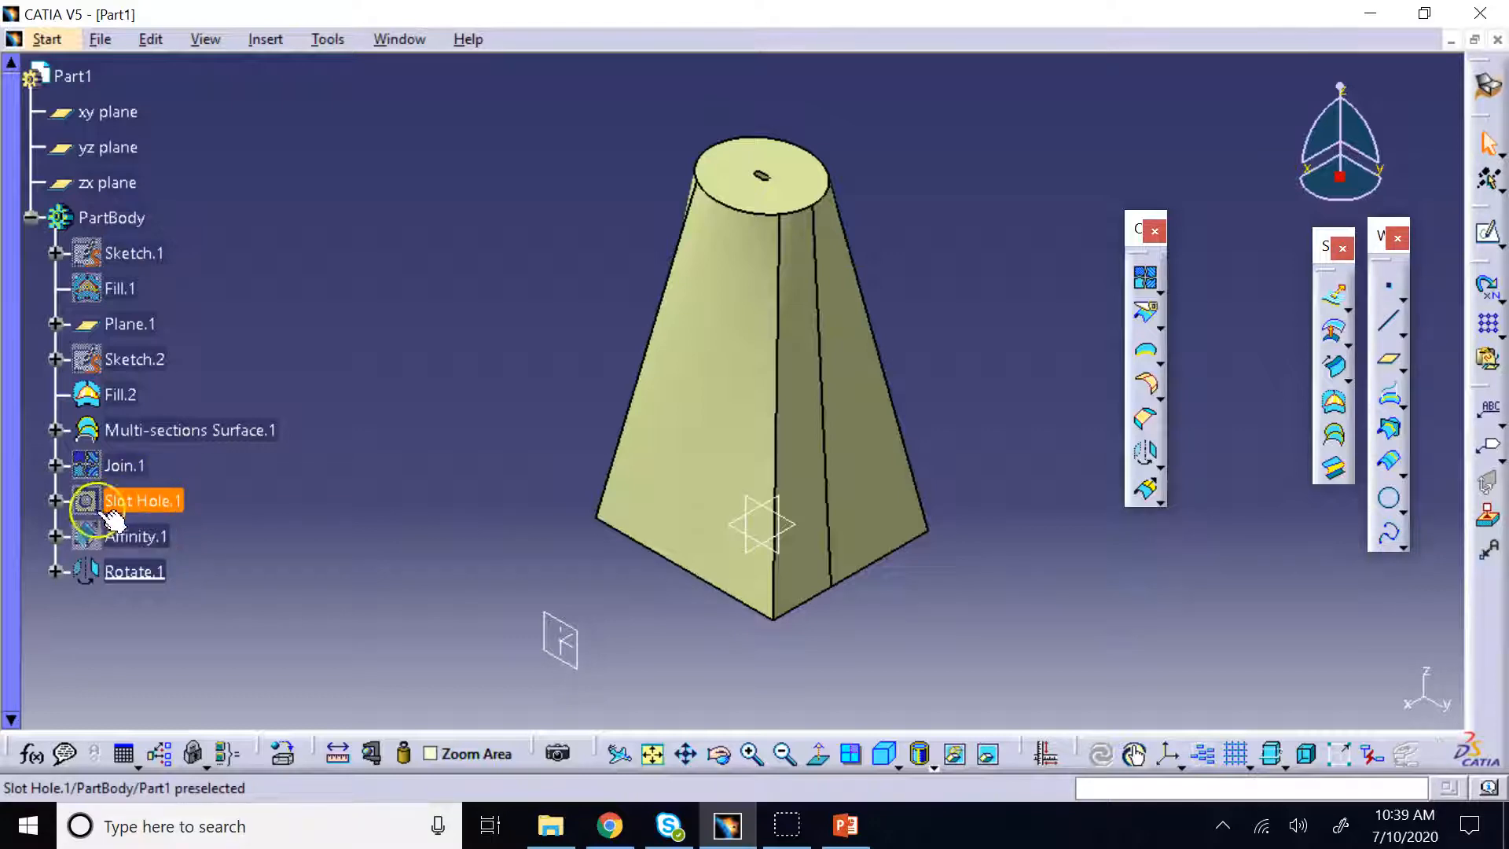
Show the original Slot Hole.1 surface again
left_click(55, 501)
right_click(119, 469)
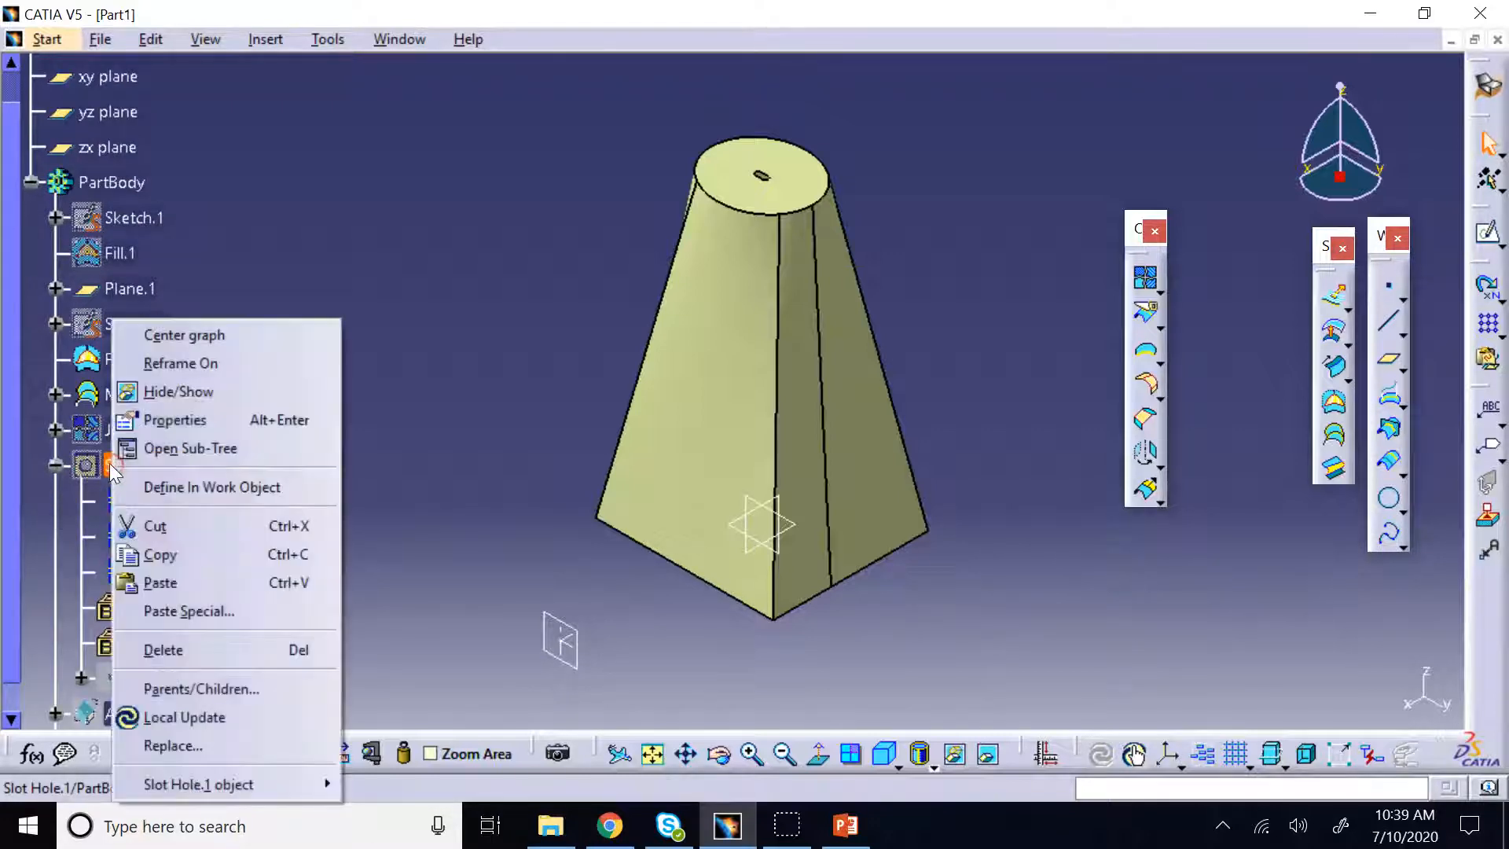
left_click(170, 397)
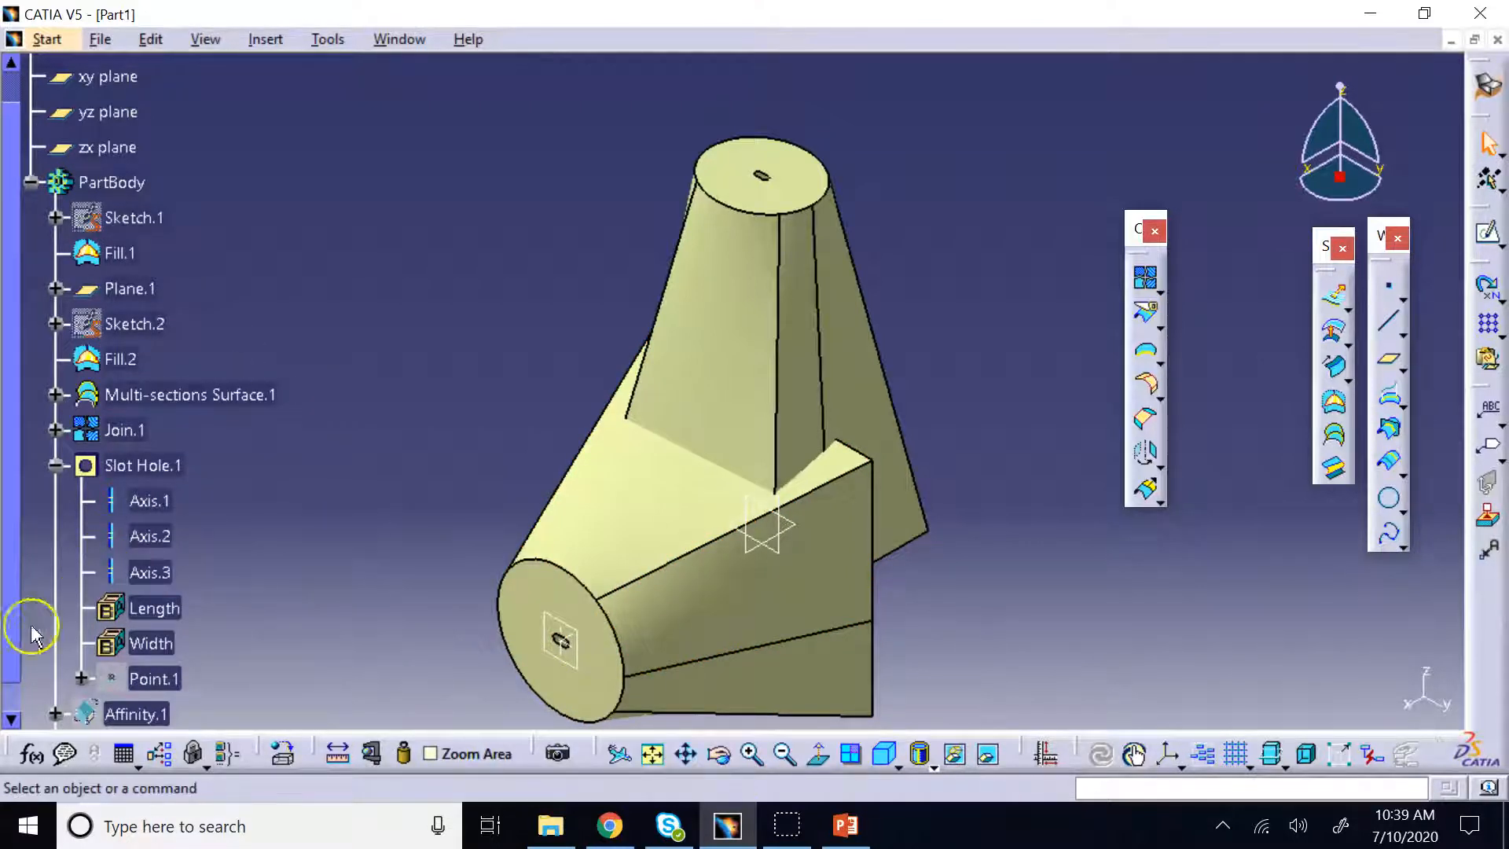
Delete the Rotate.1 and Affinity.1 features together with their aggregated elements
left_click(11, 703)
right_click(119, 711)
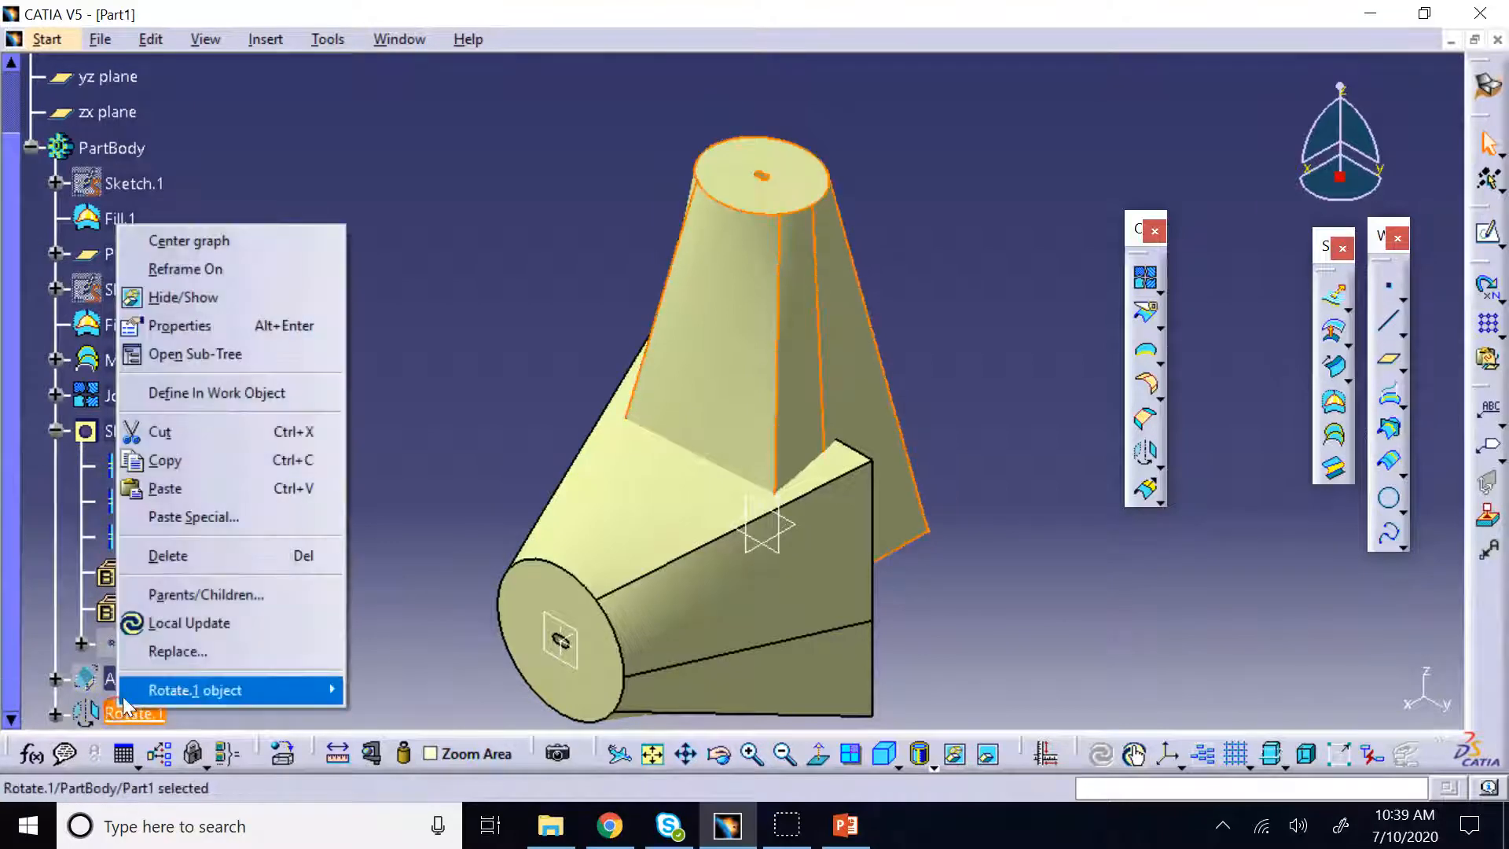
left_click(224, 554)
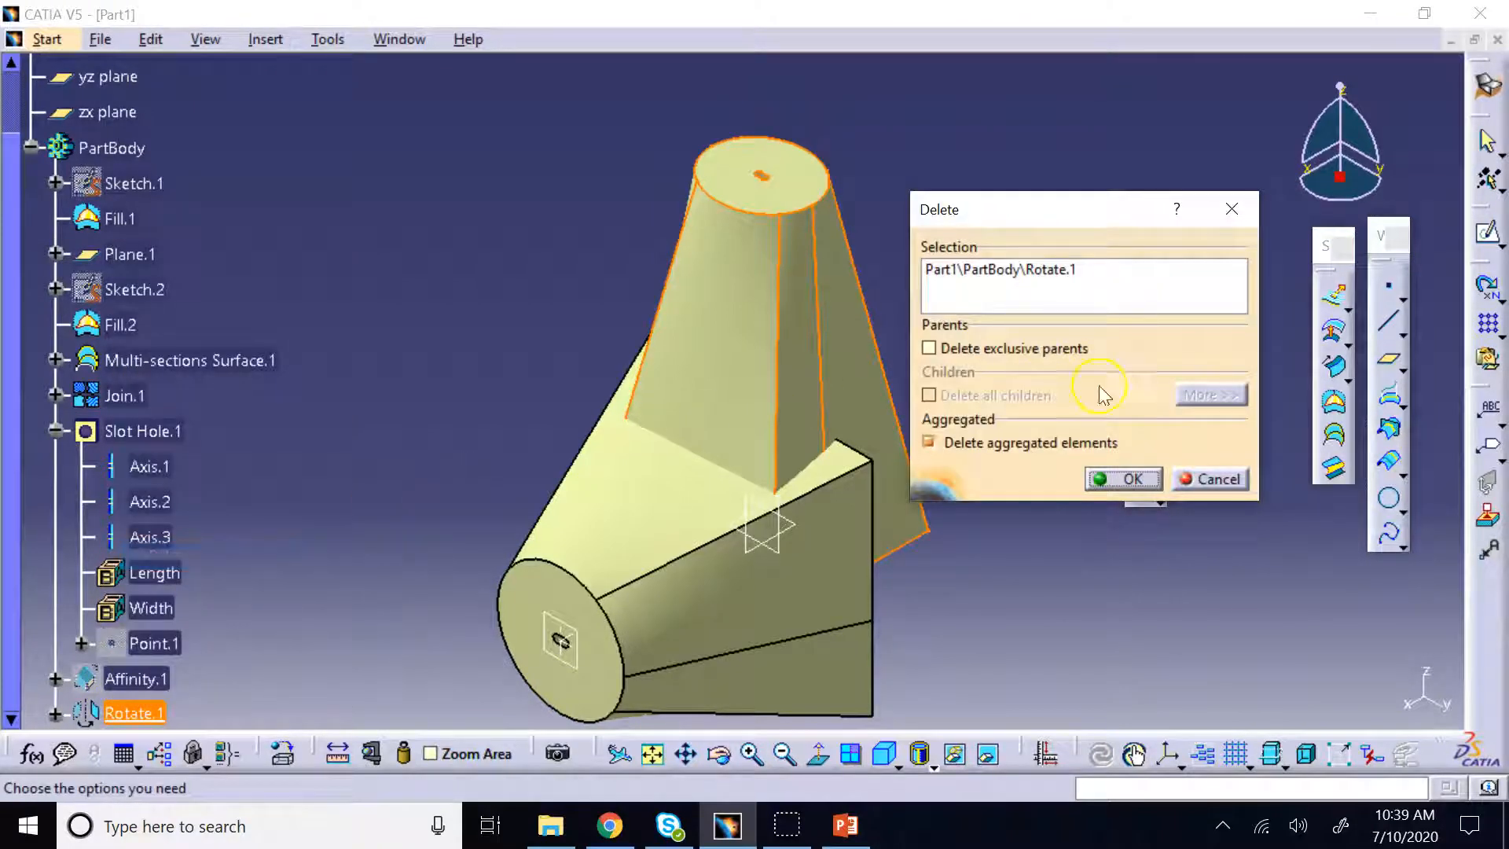
left_click(1114, 483)
right_click(123, 676)
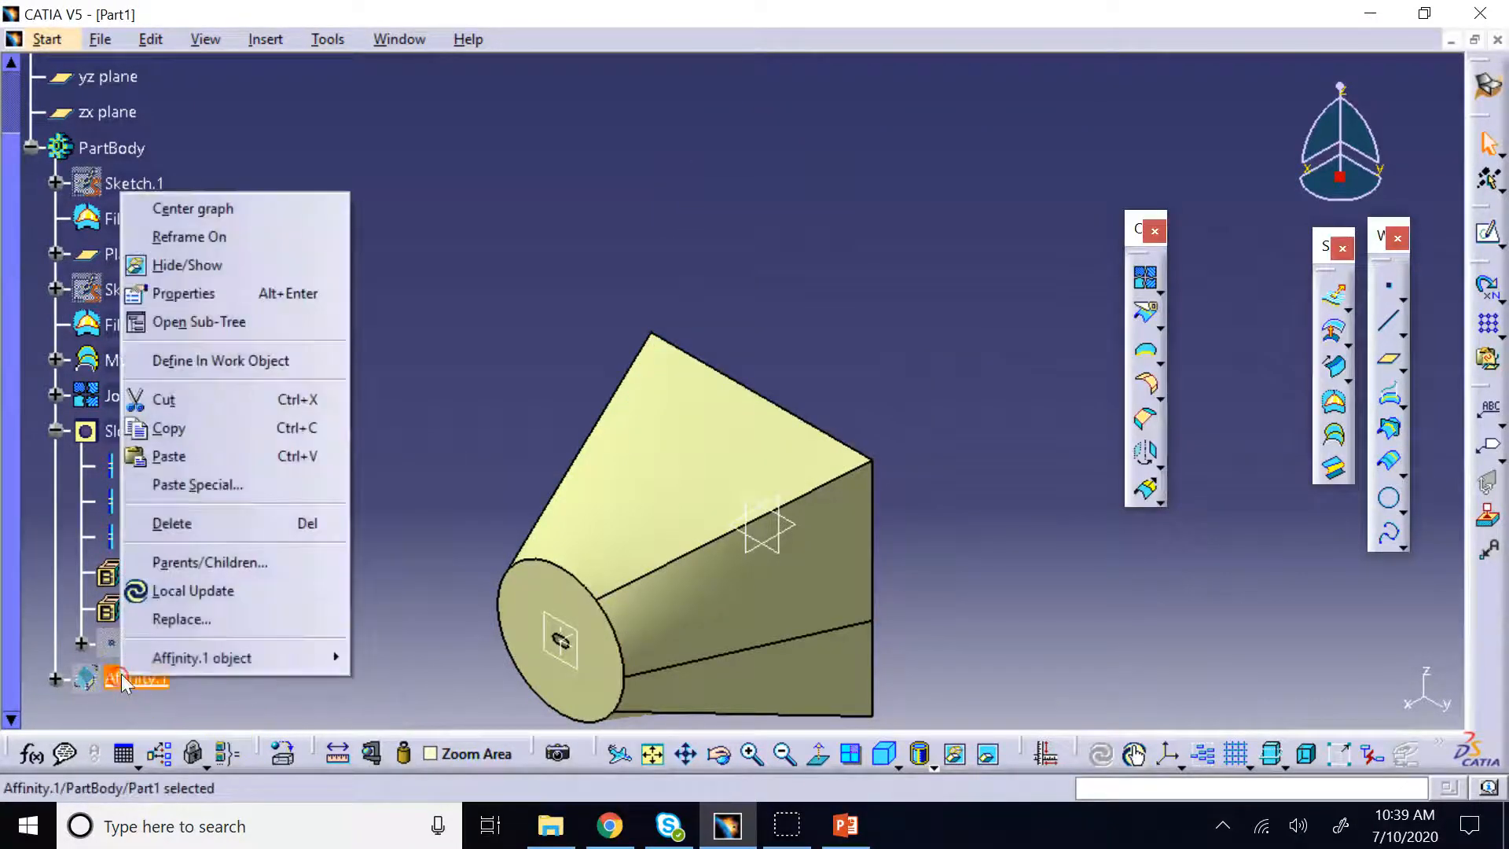
left_click(201, 523)
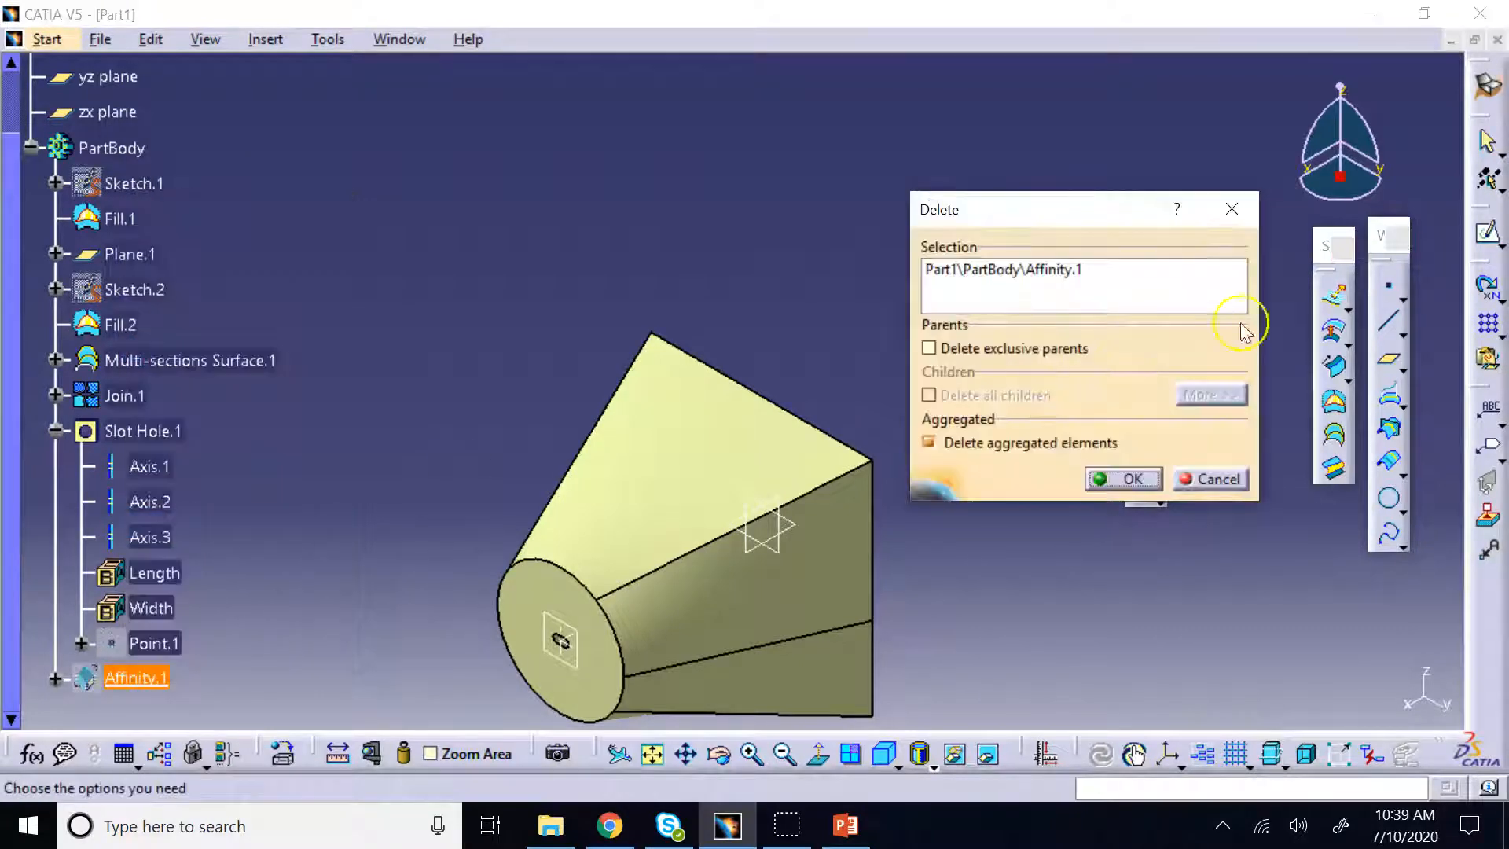
left_click(1124, 479)
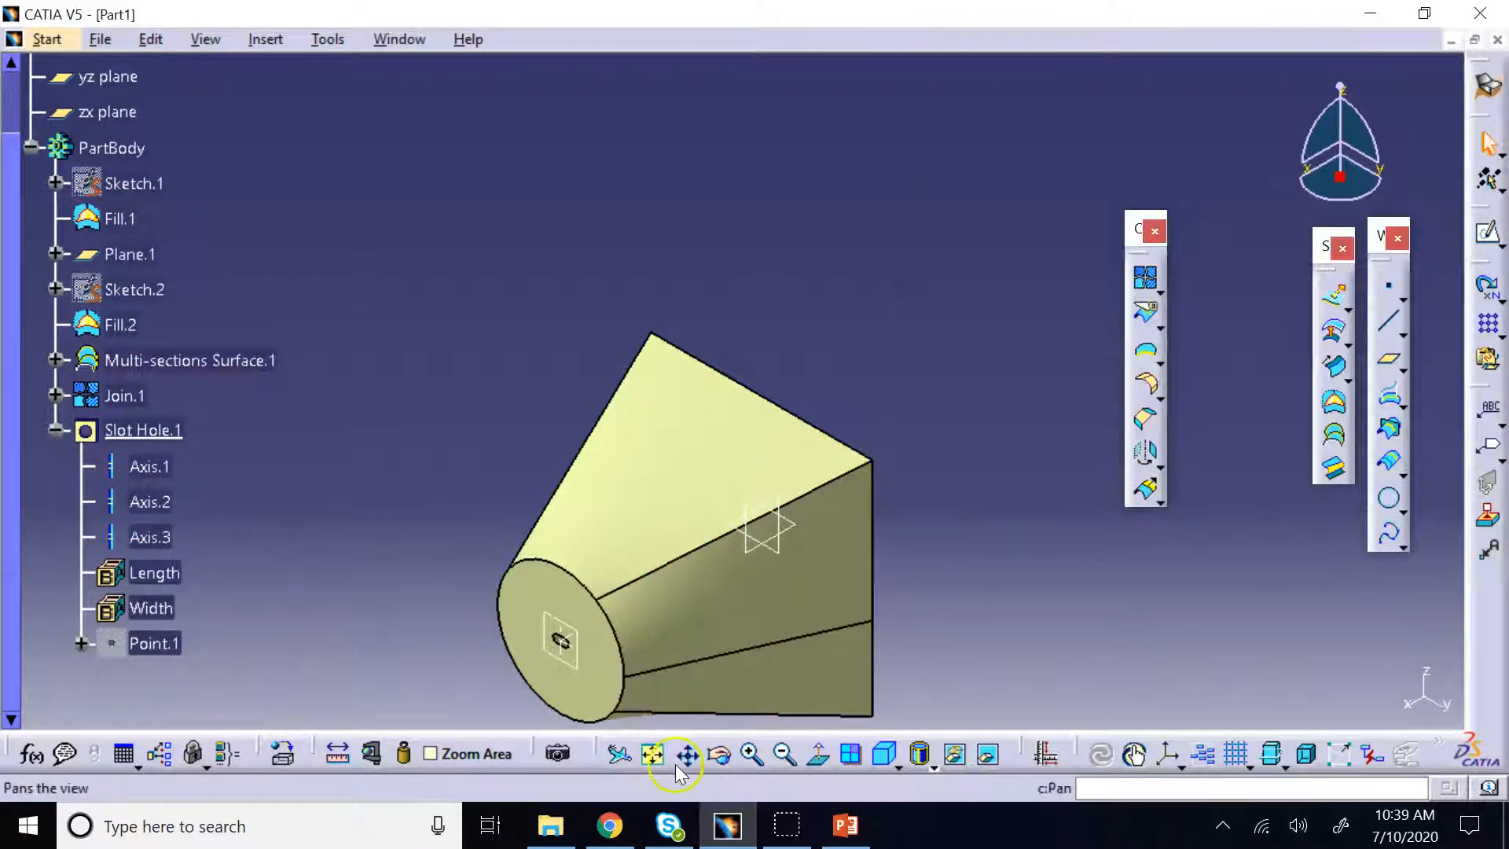
Collapse the Slot Hole.1 branch and float the replication tools beside the other floating tool groups
left_click(652, 755)
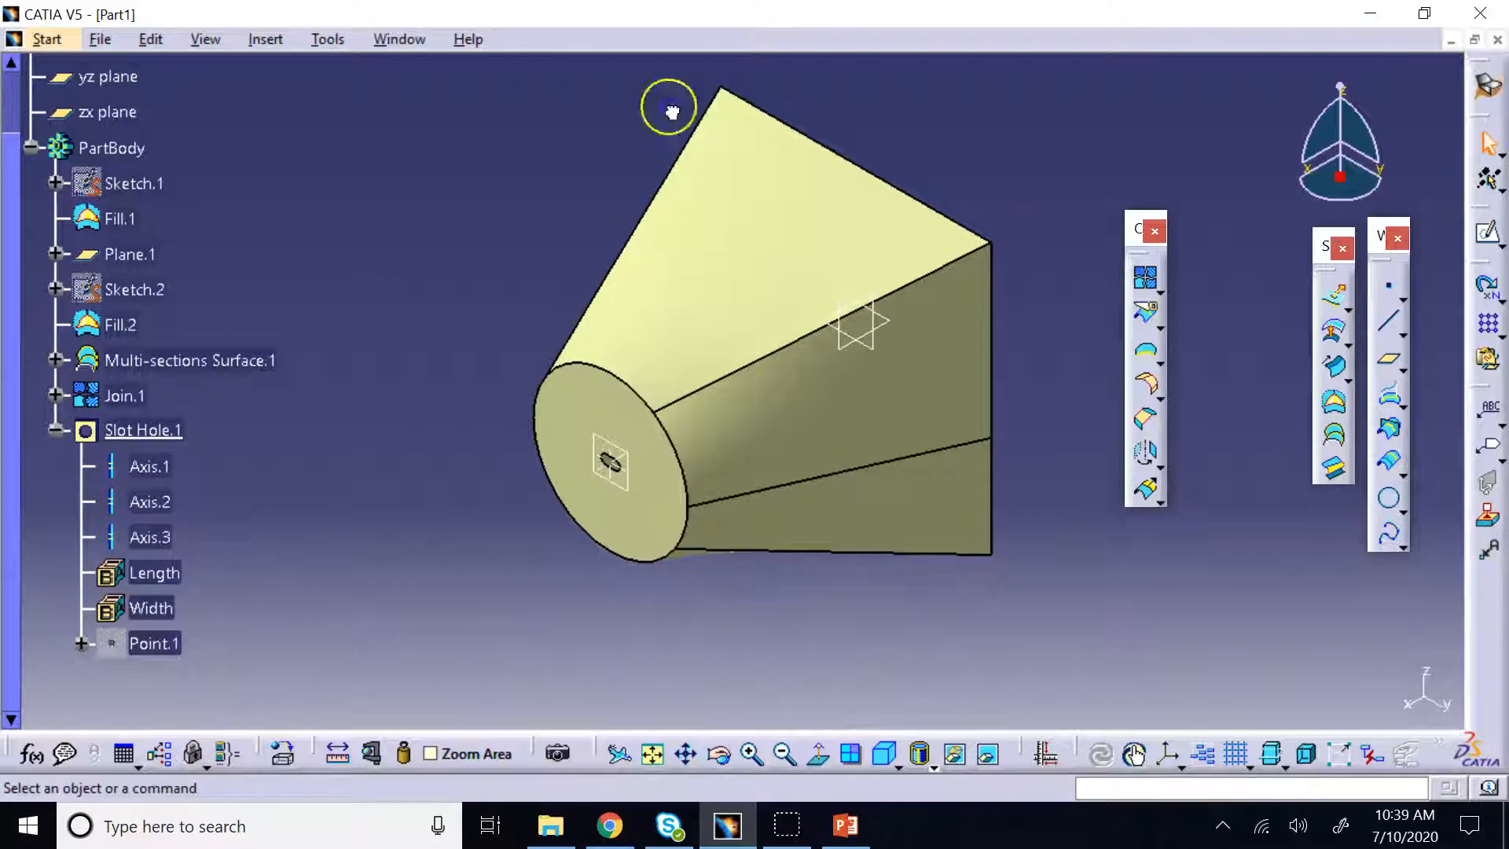
left_click(55, 430)
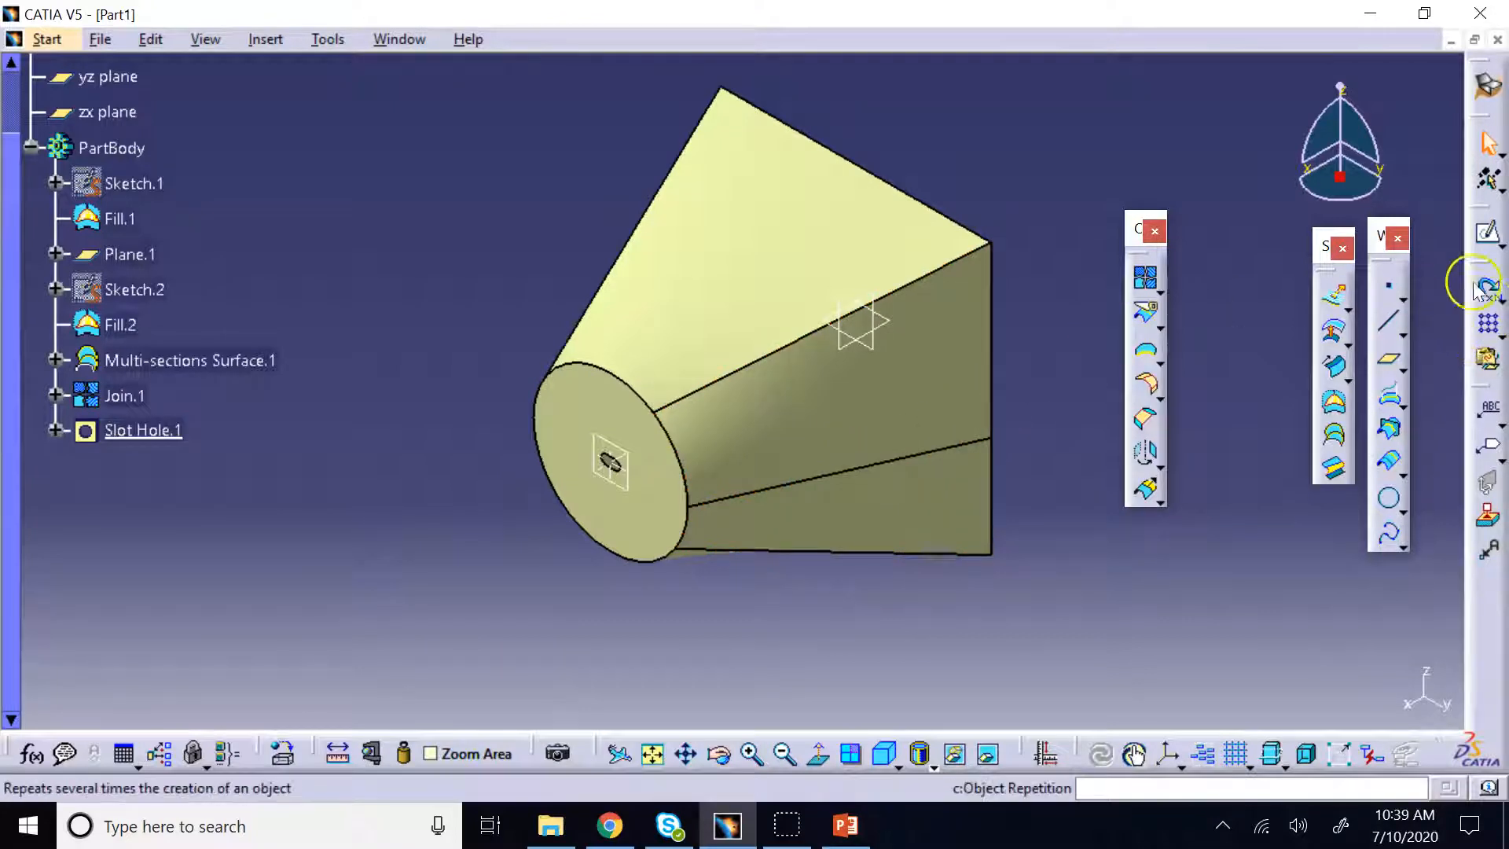
left_click_drag(1474, 270, 1242, 235)
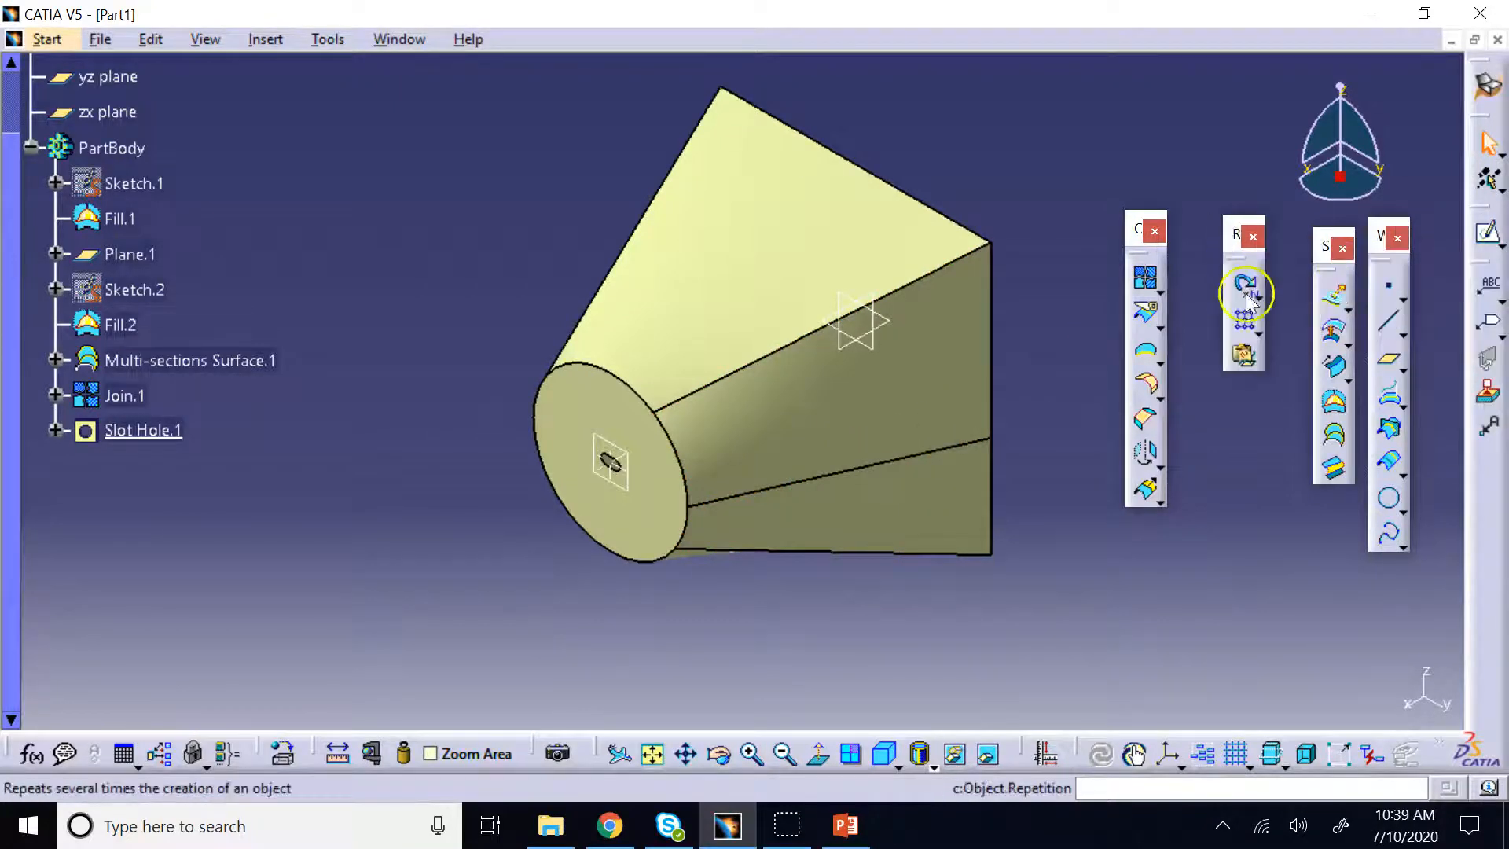
left_click(1256, 339)
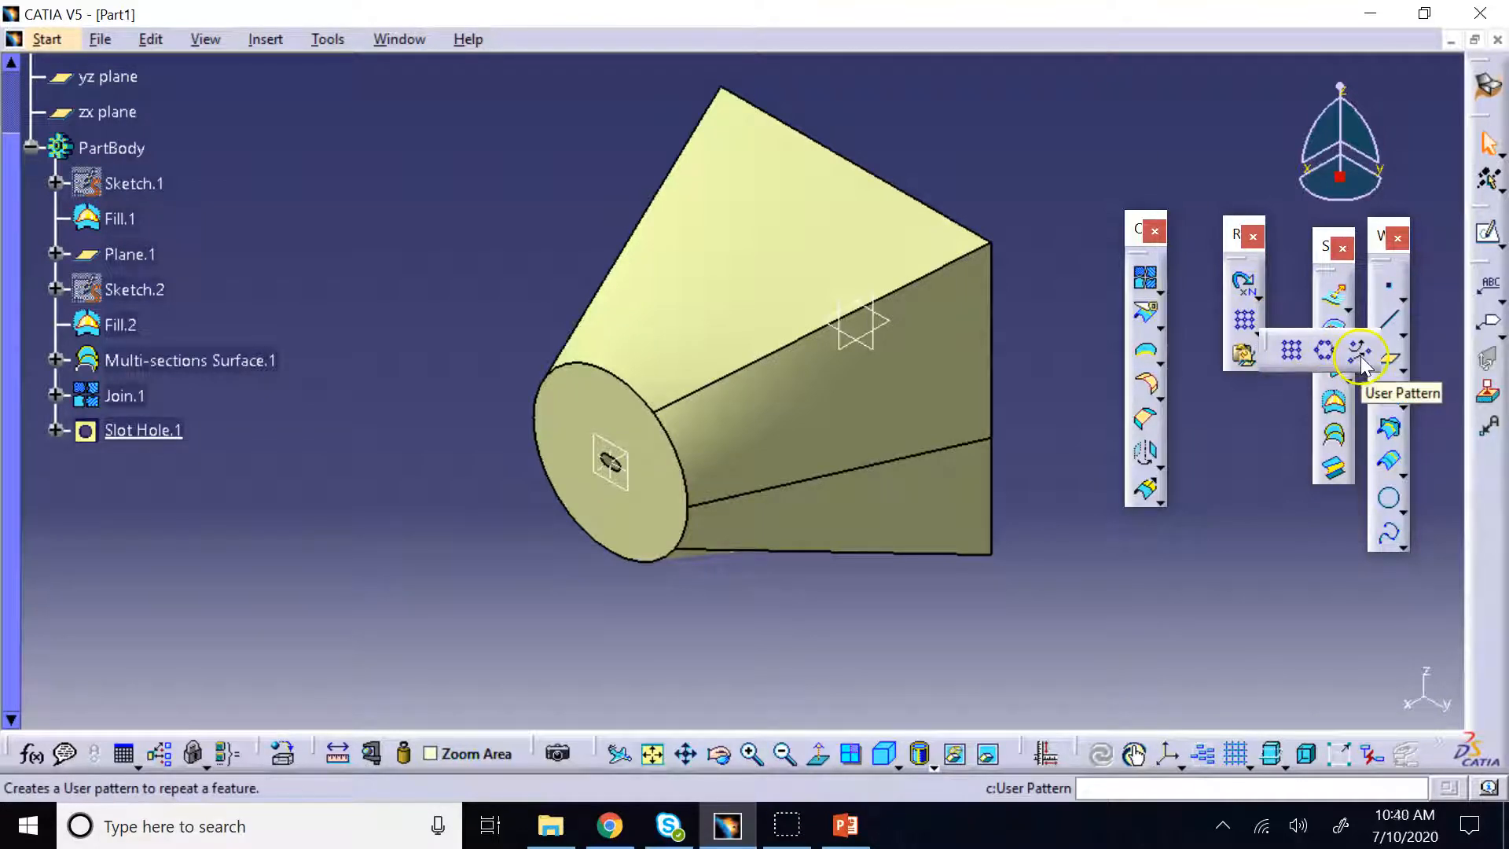
left_click(1257, 337)
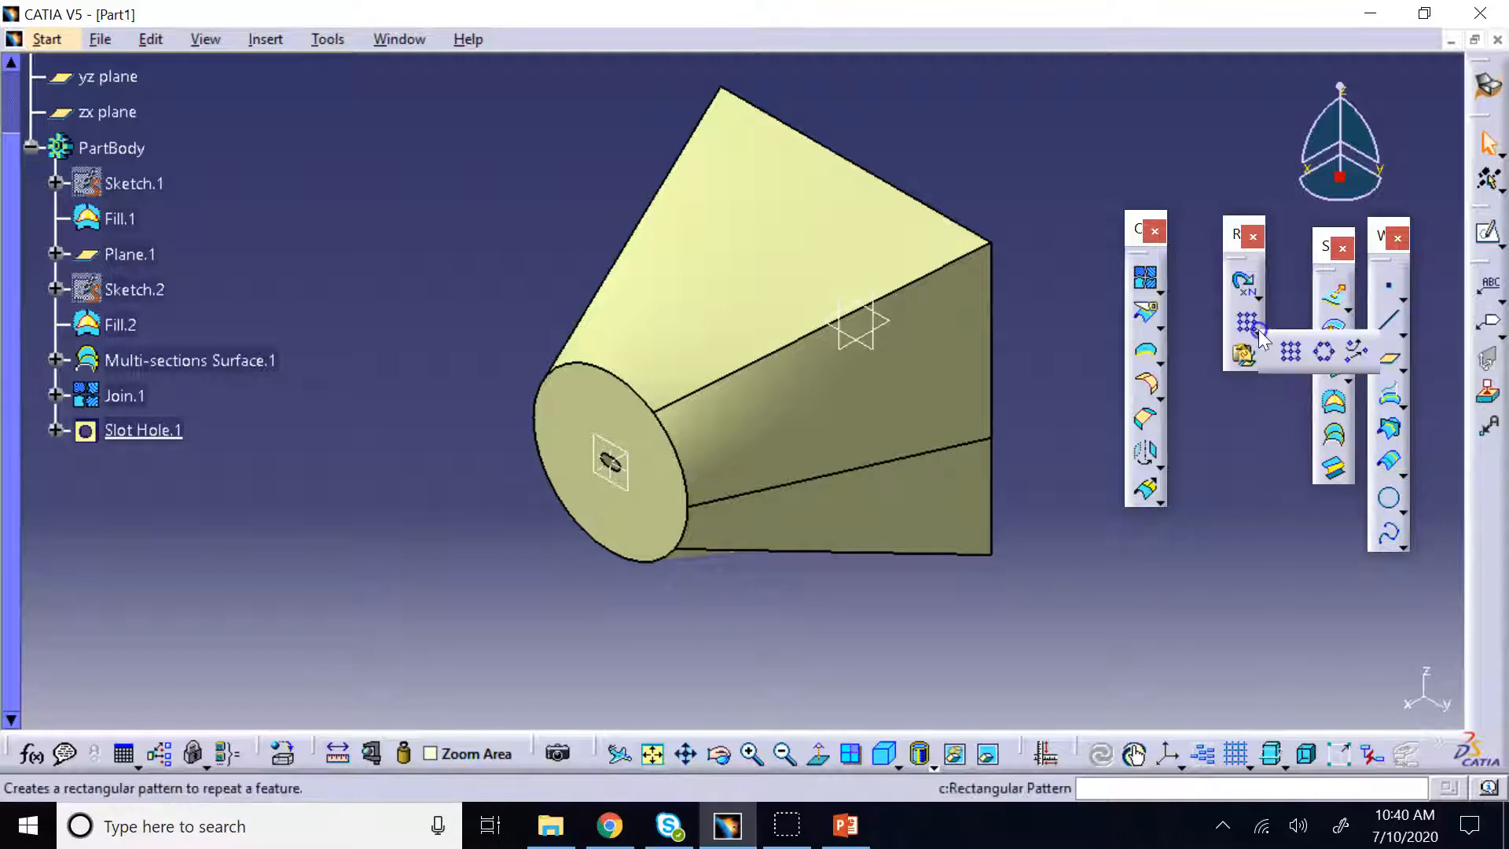
left_click(1288, 349)
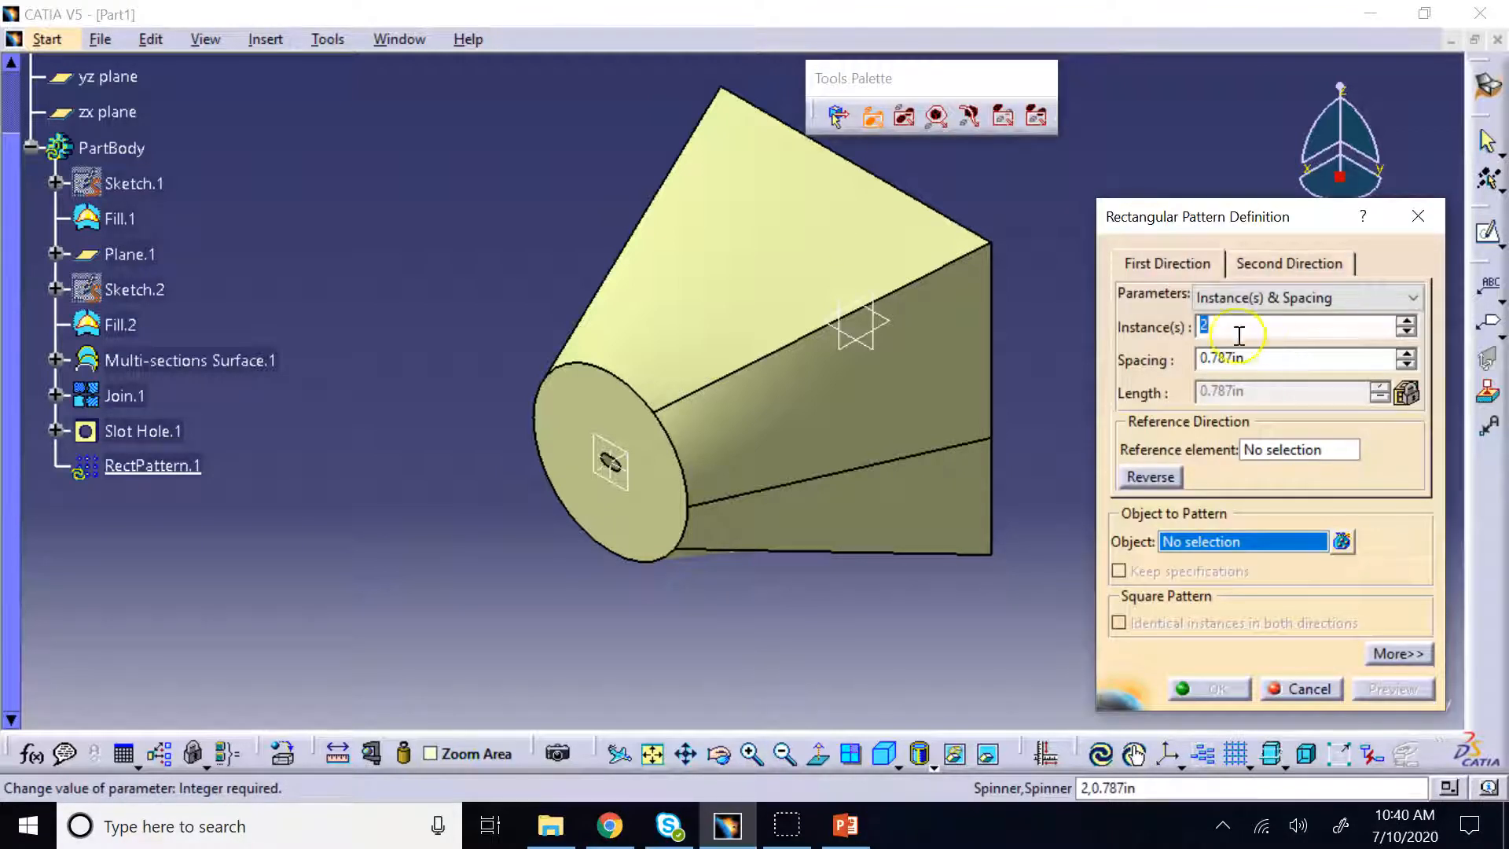
left_click(1245, 547)
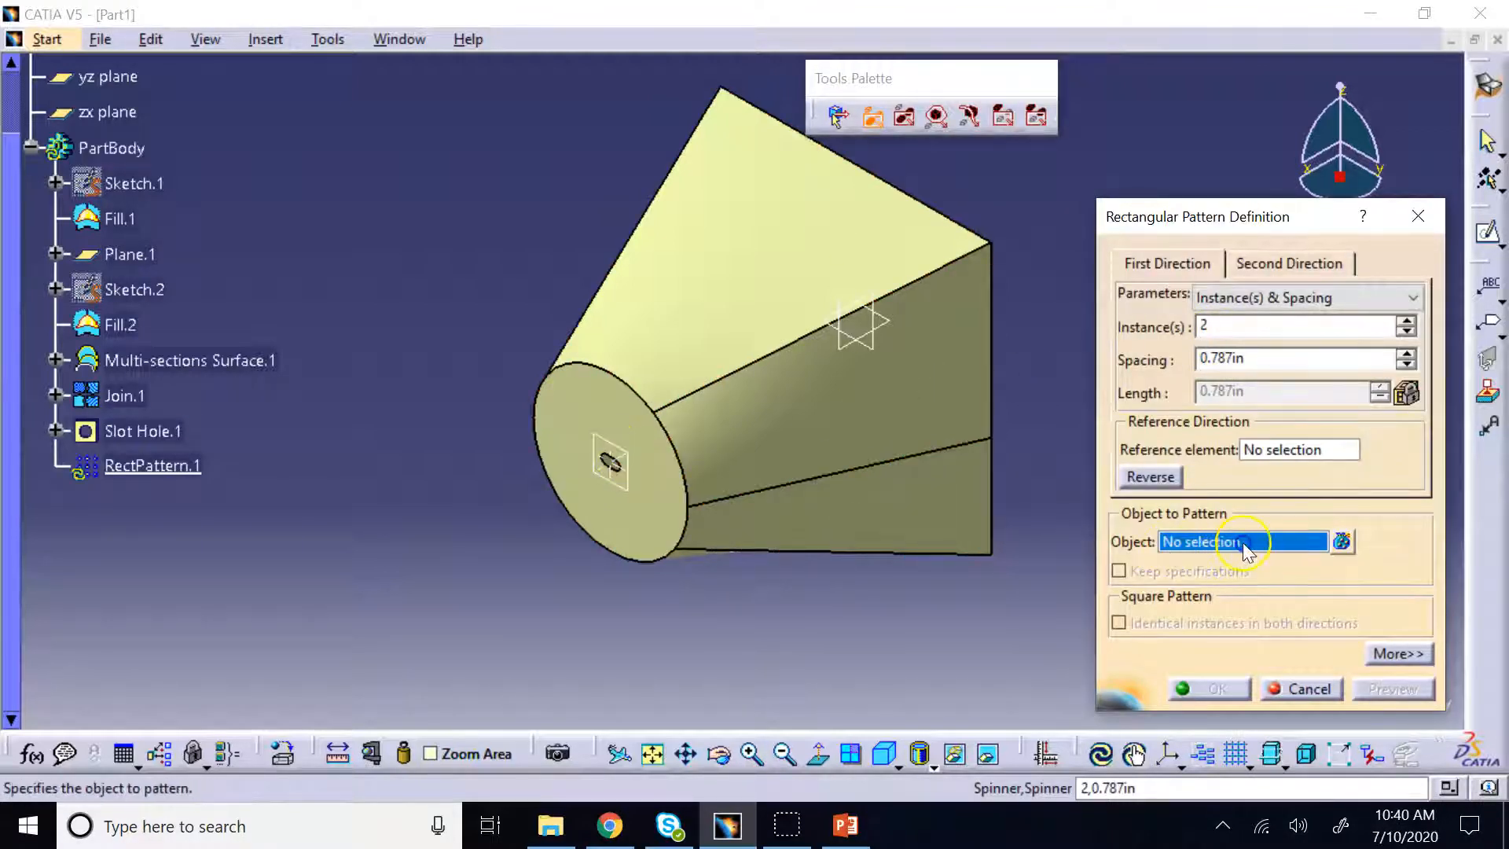
left_click(182, 430)
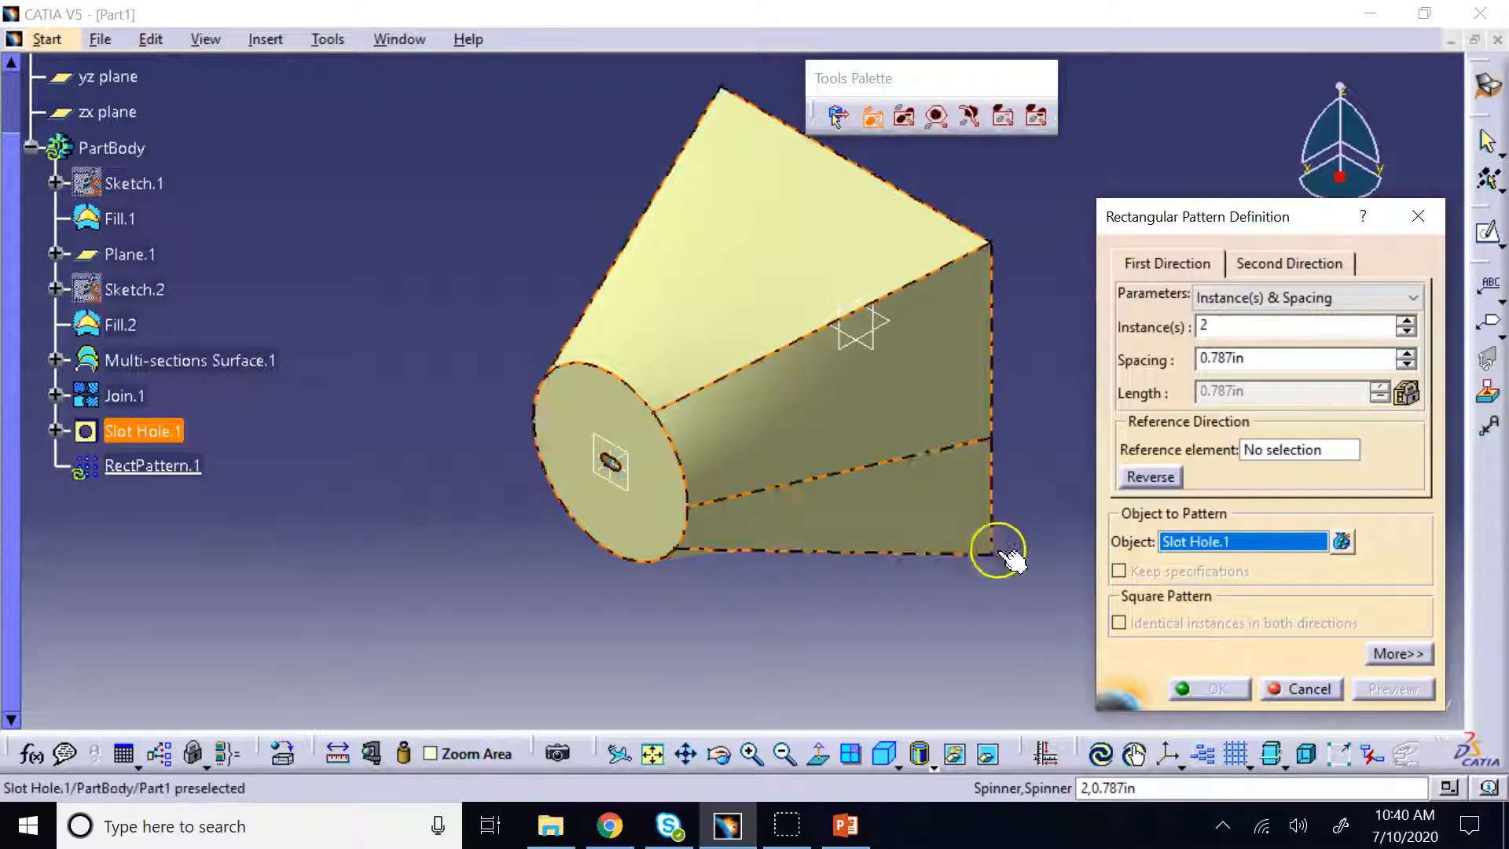
left_click(1290, 456)
right_click(1290, 456)
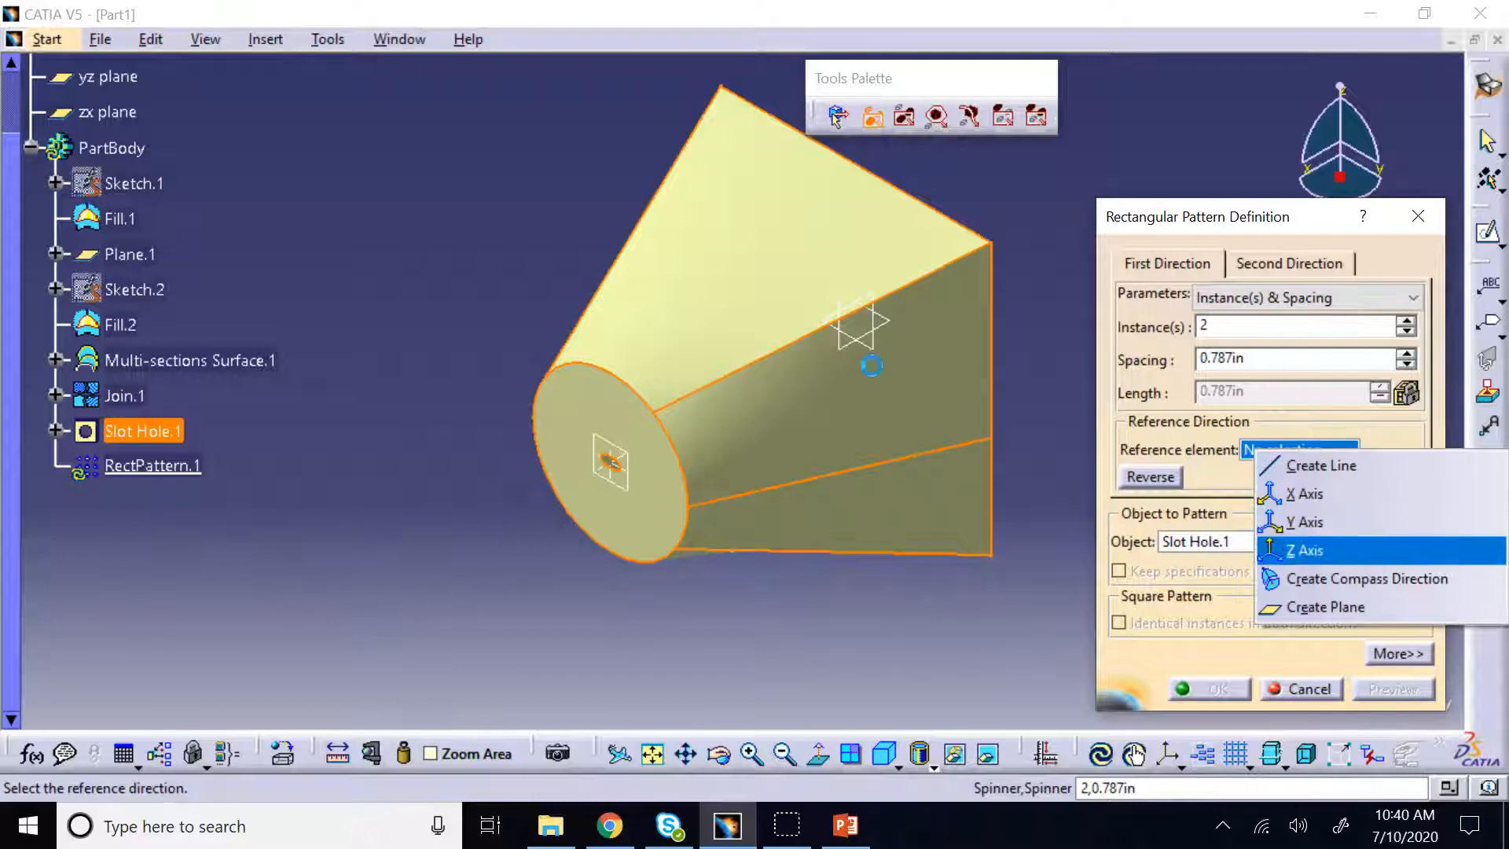
left_click(1309, 551)
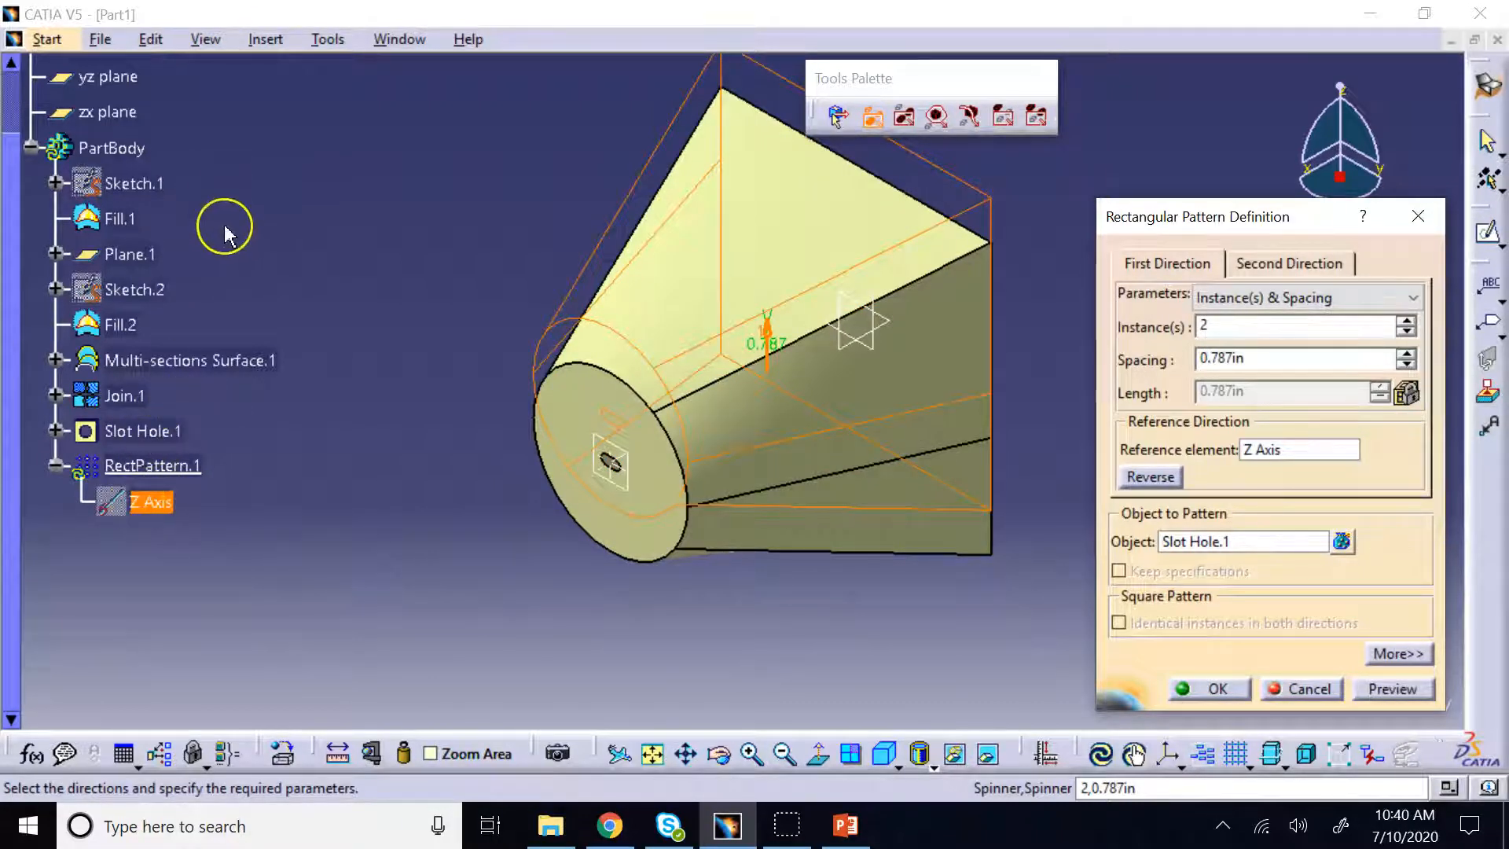
left_click(1252, 545)
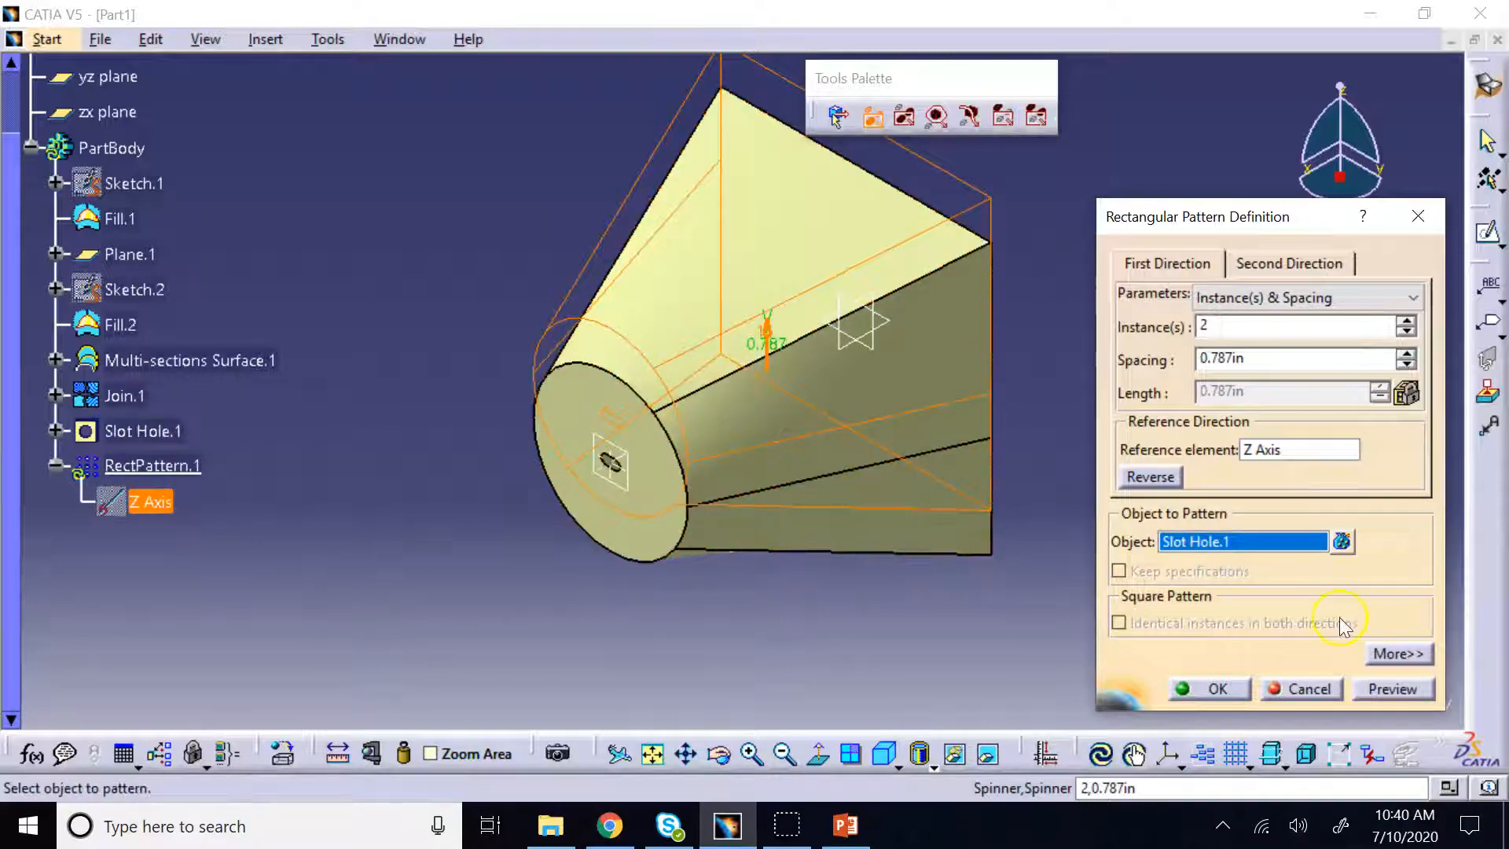
left_click(1300, 689)
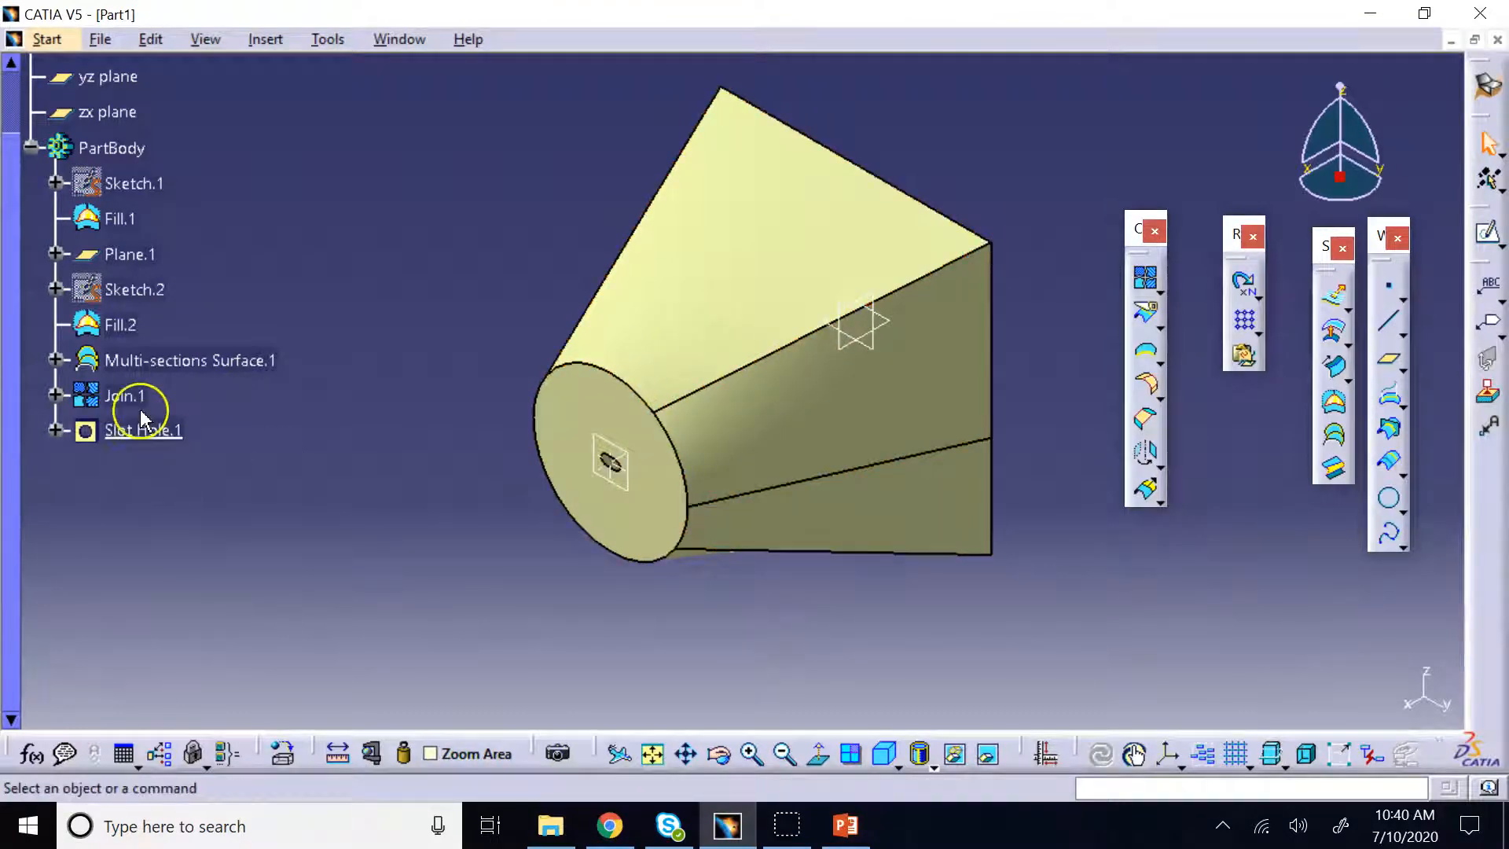
Start a rectangular pattern of Slot Hole.1 with the Y Axis as its first reference direction
left_click(1242, 318)
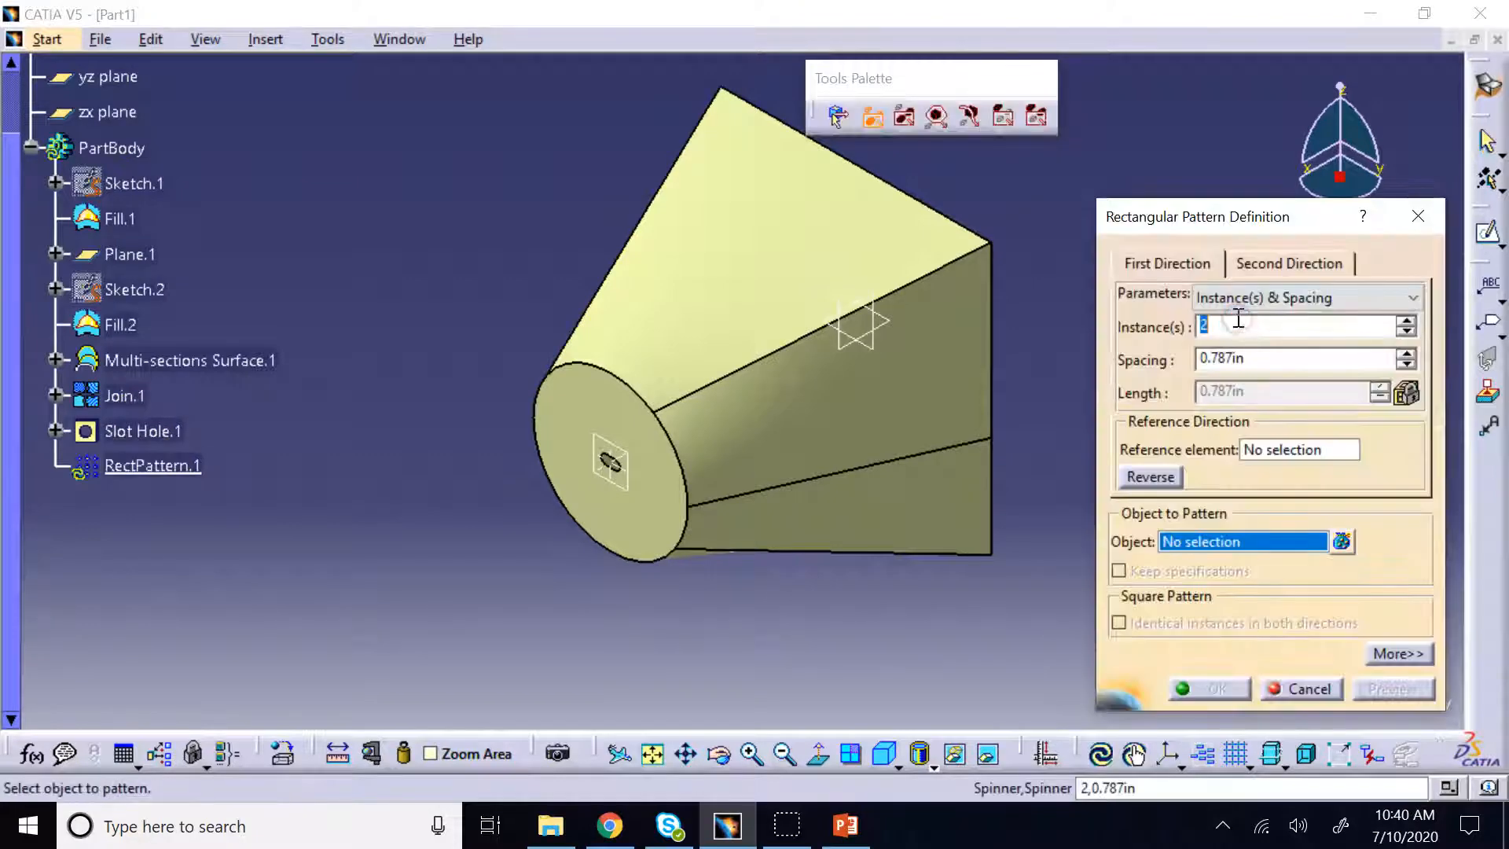
left_click(159, 435)
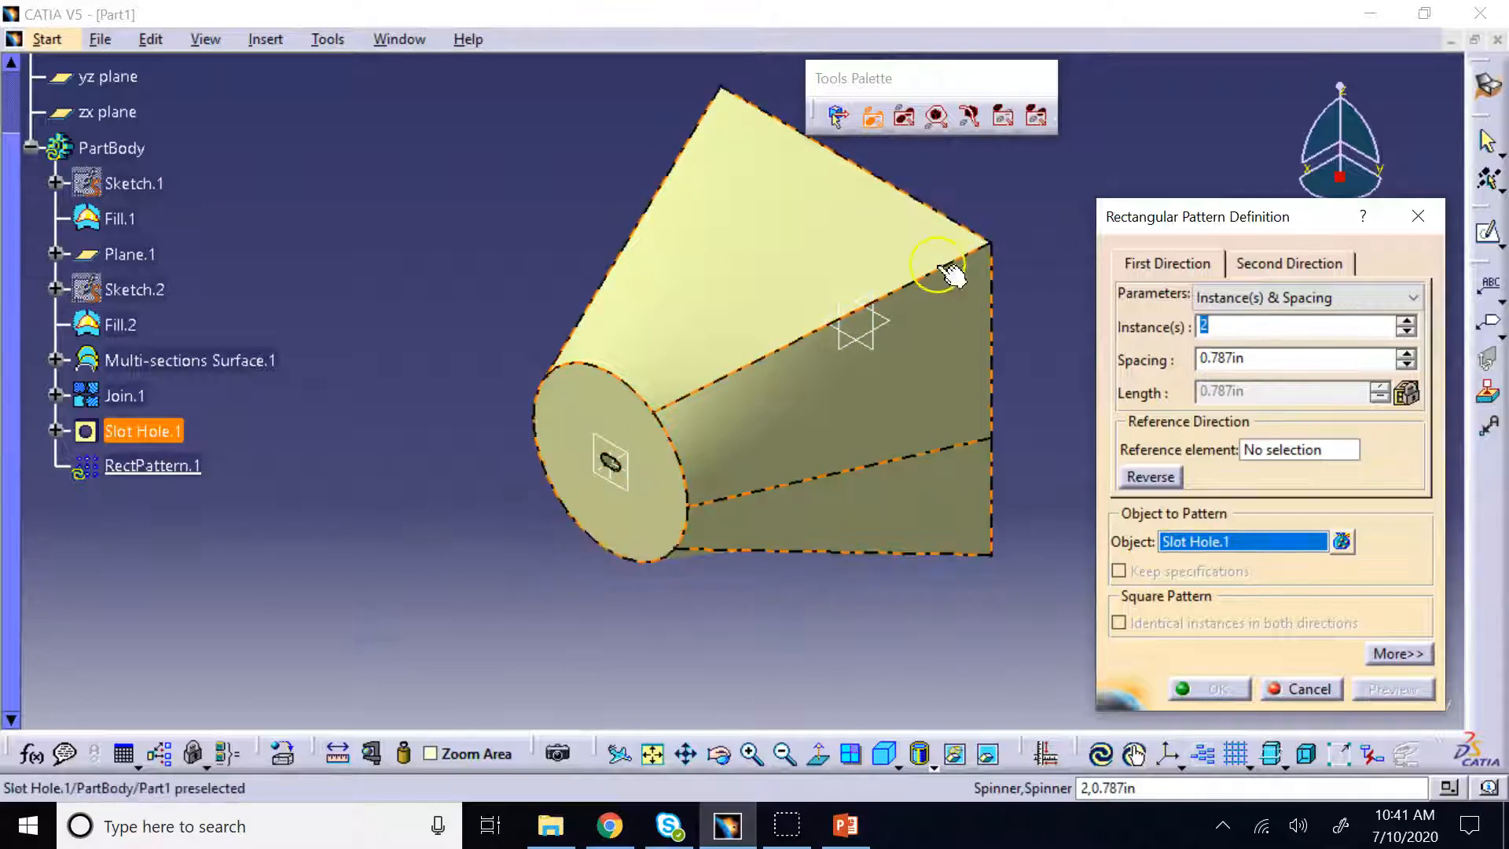
right_click(1238, 547)
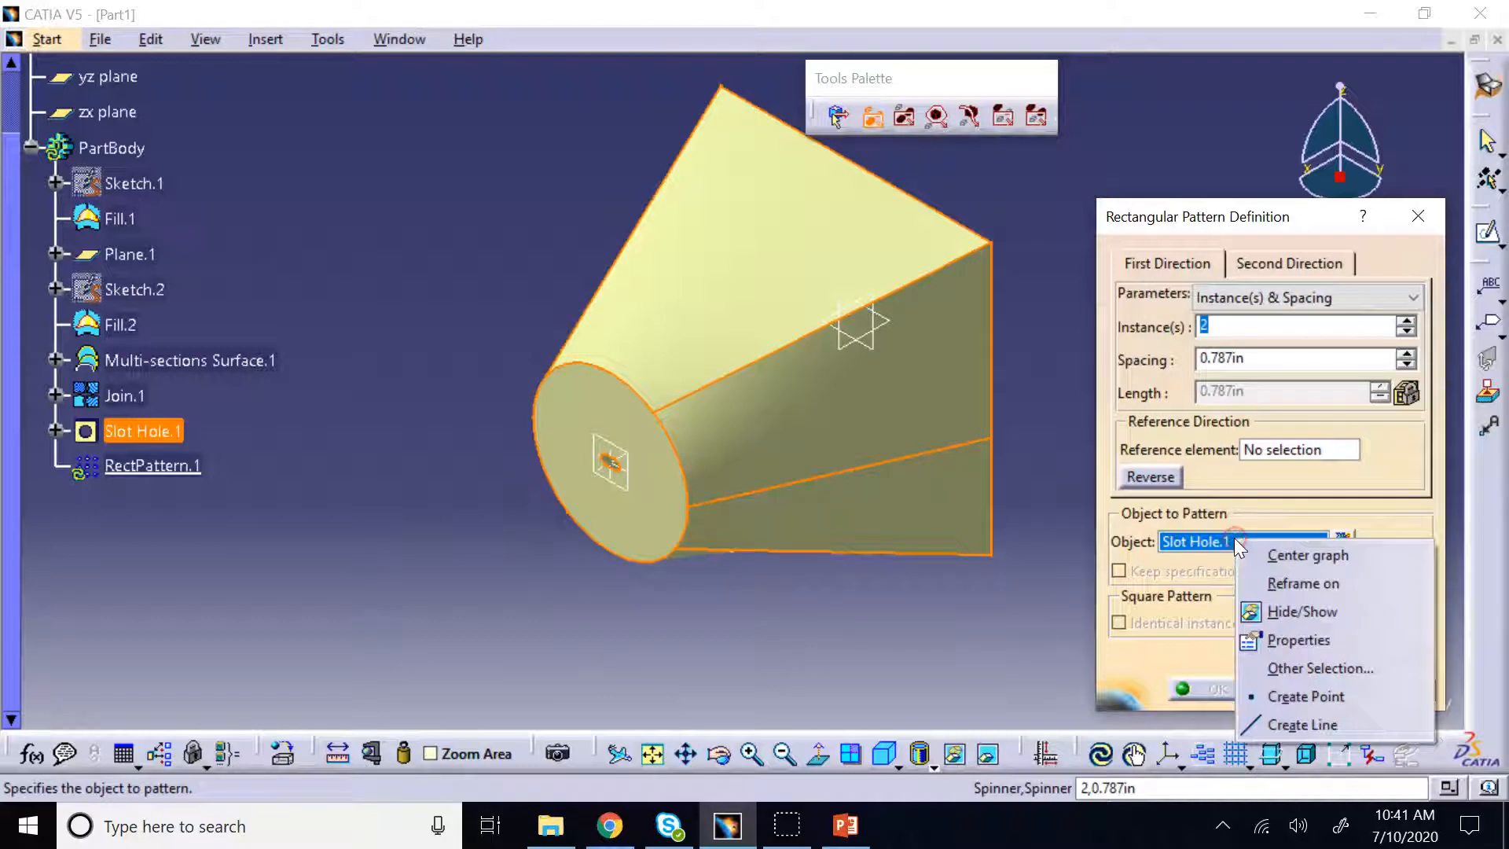
right_click(1256, 449)
left_click(1308, 519)
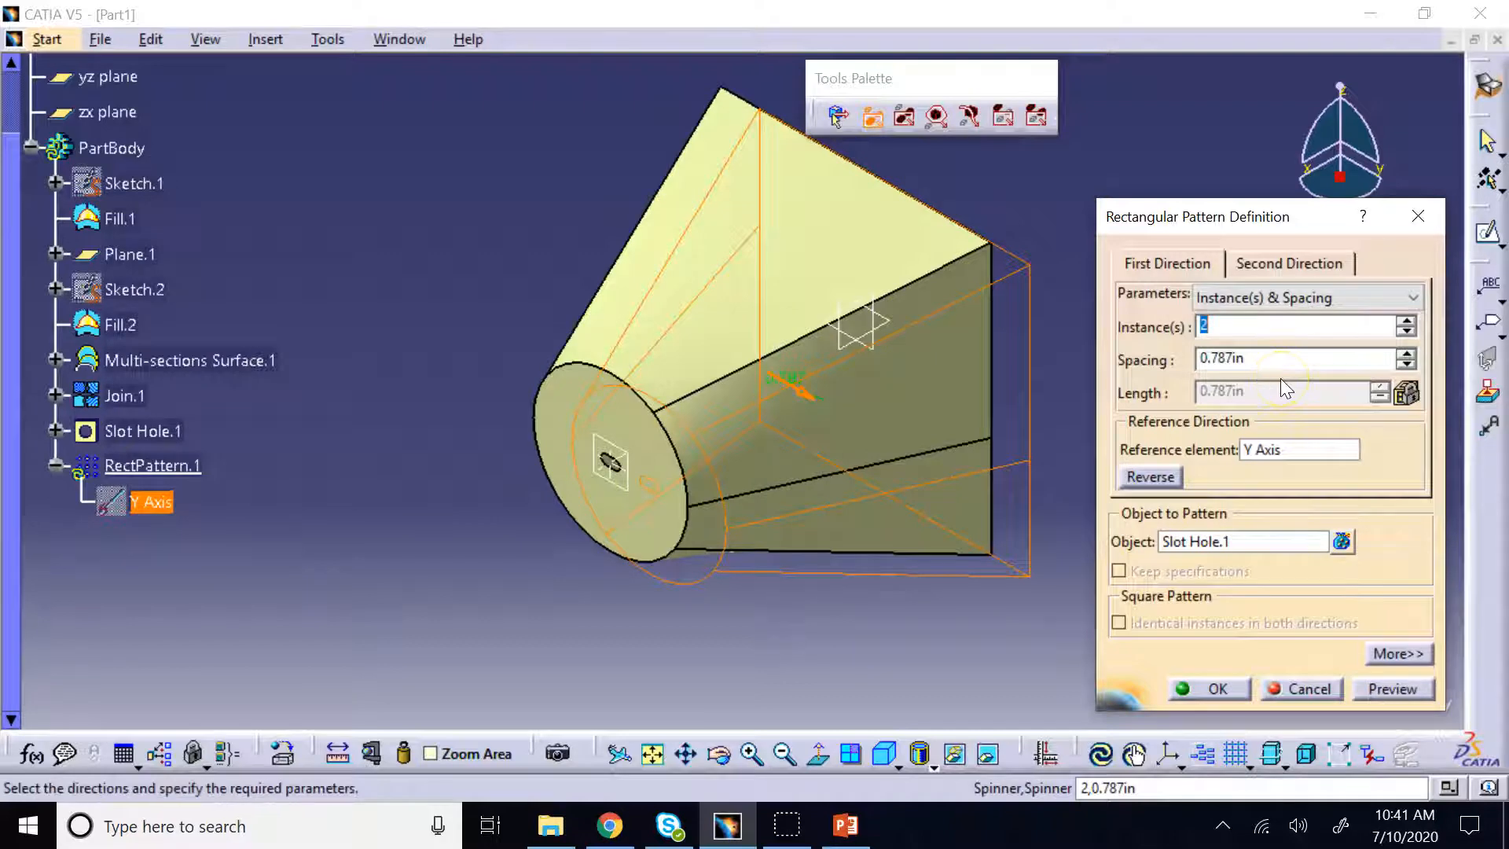
Set the pattern to 4 instances with 8 in spacing, preview it, and create it
type("4")
left_click(1248, 358)
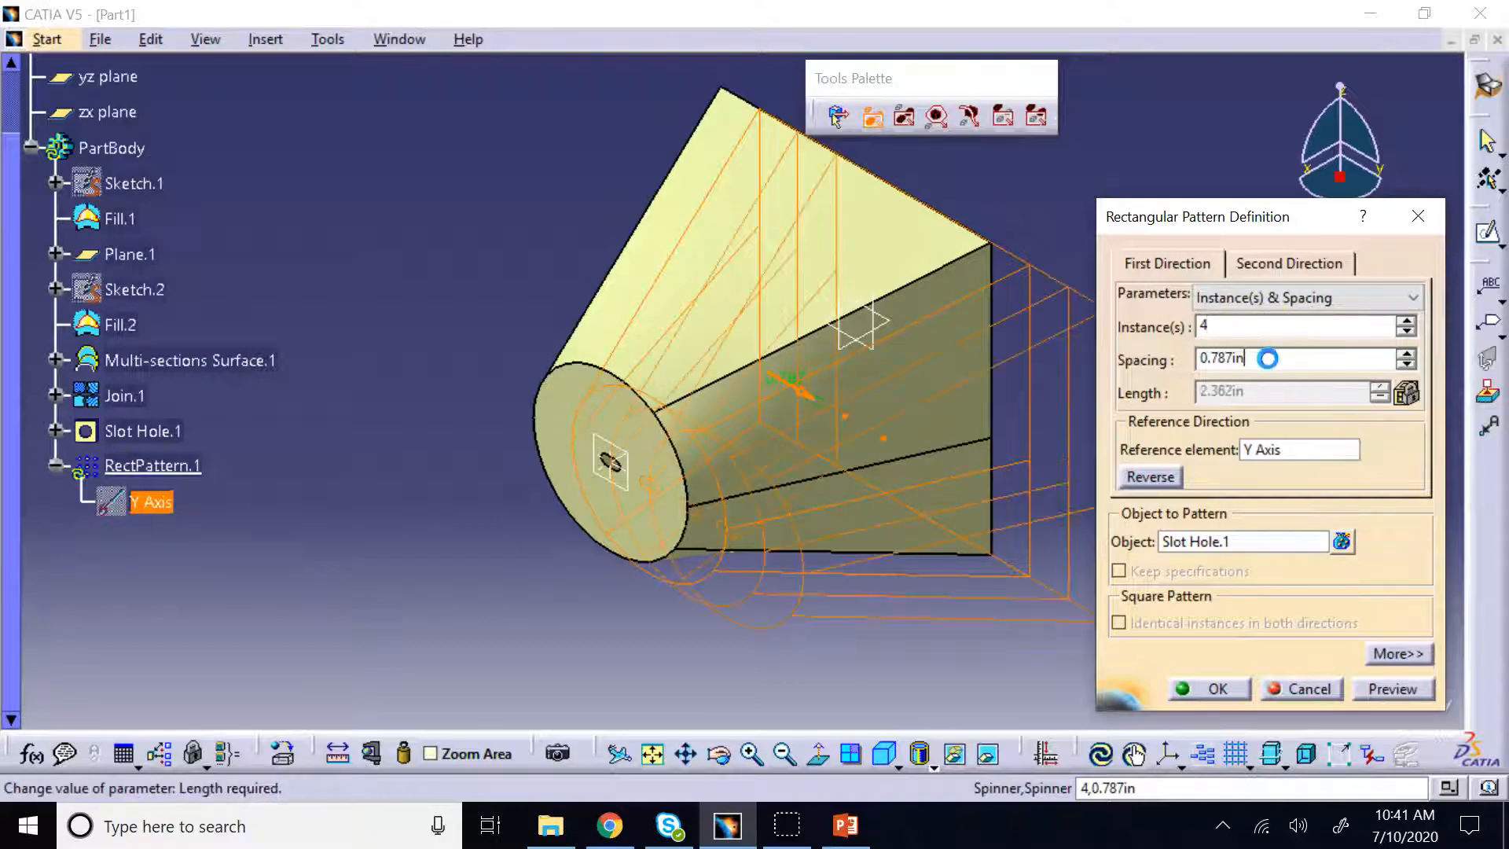
key("Return")
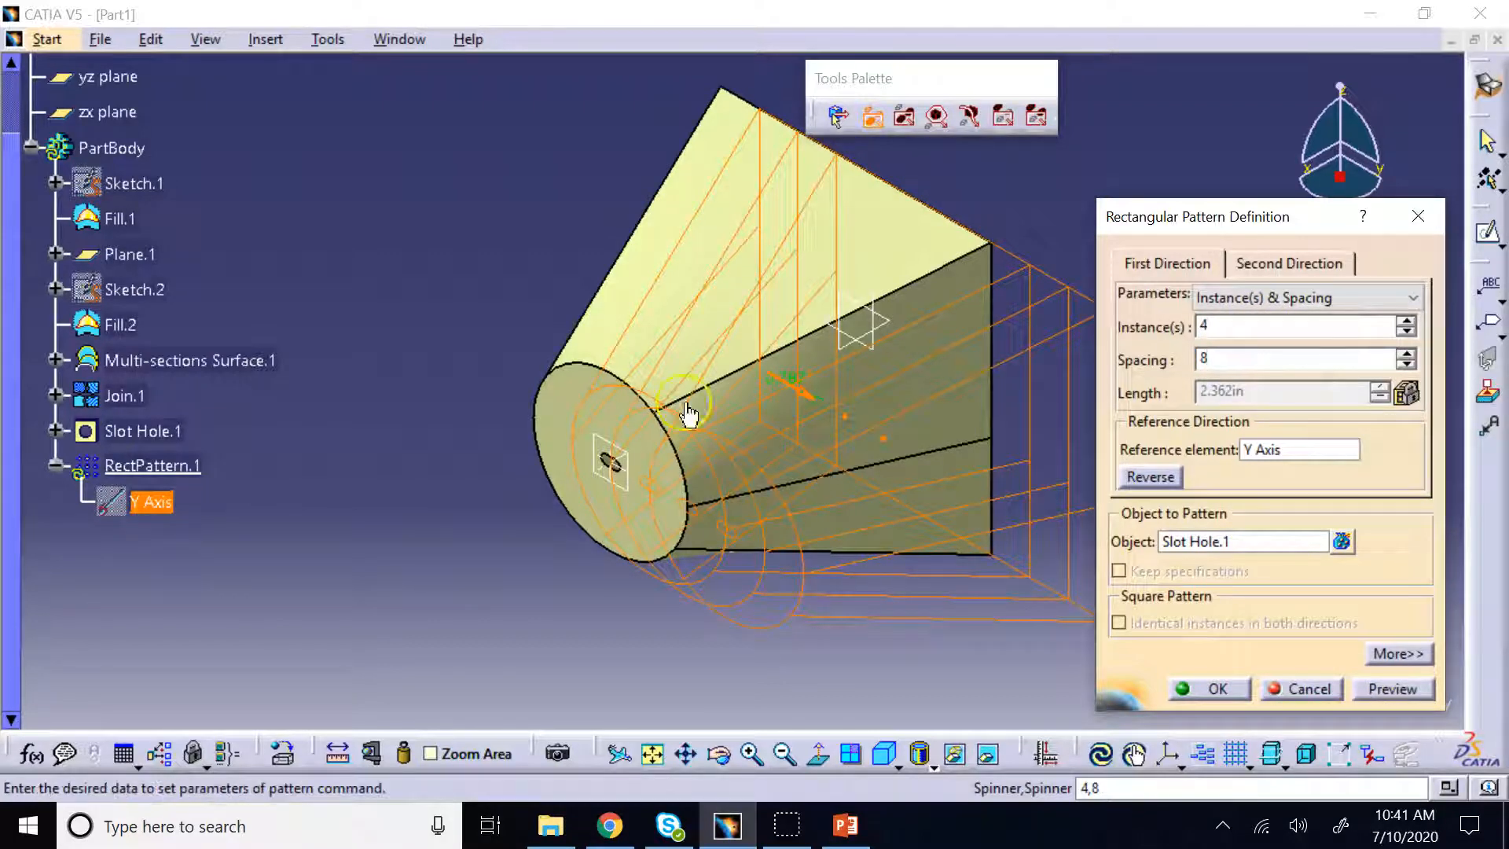
left_click(1388, 690)
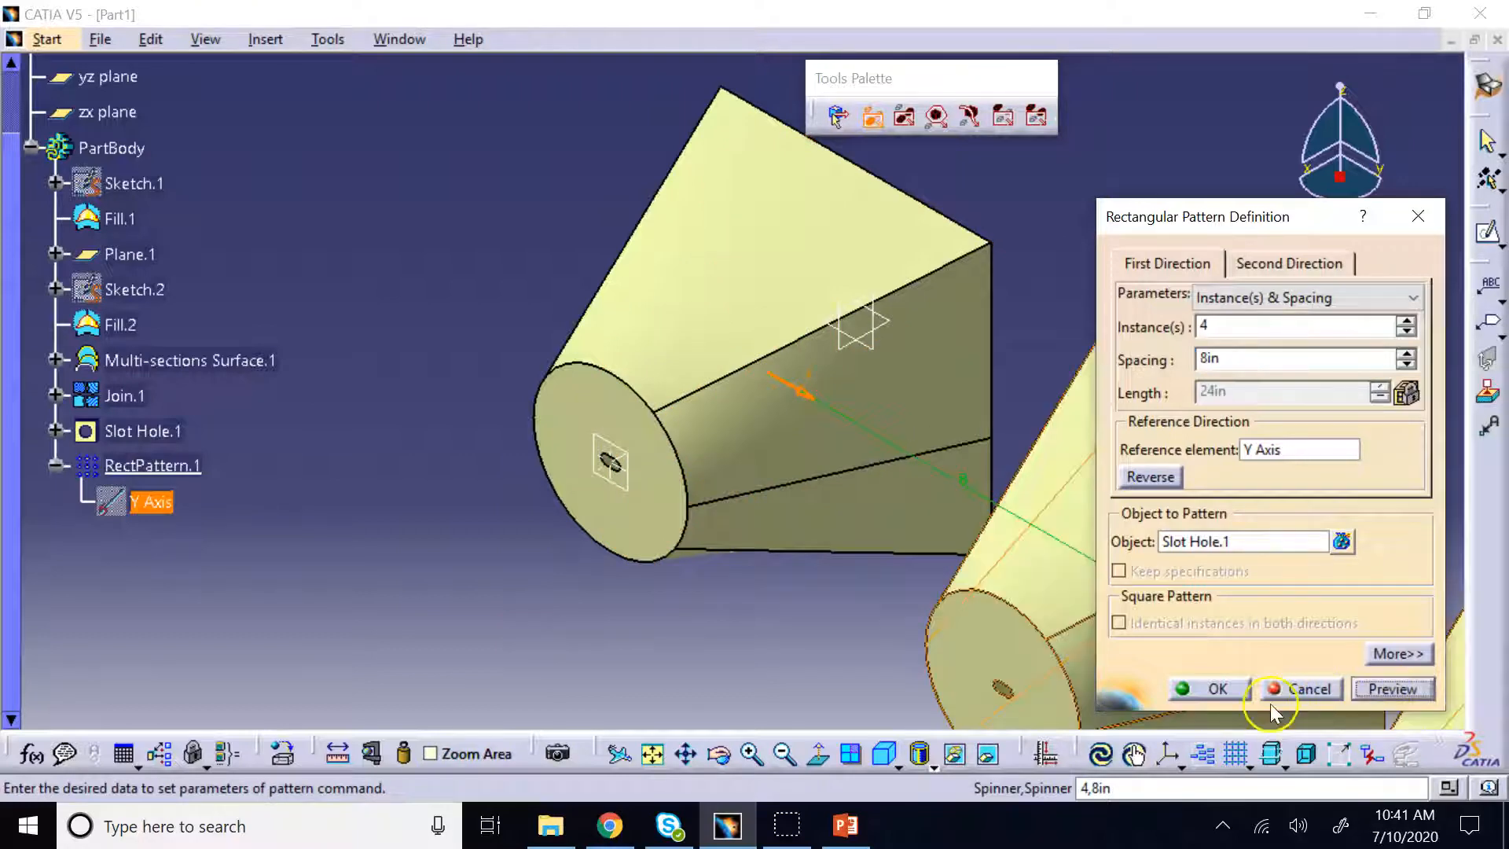
left_click(652, 753)
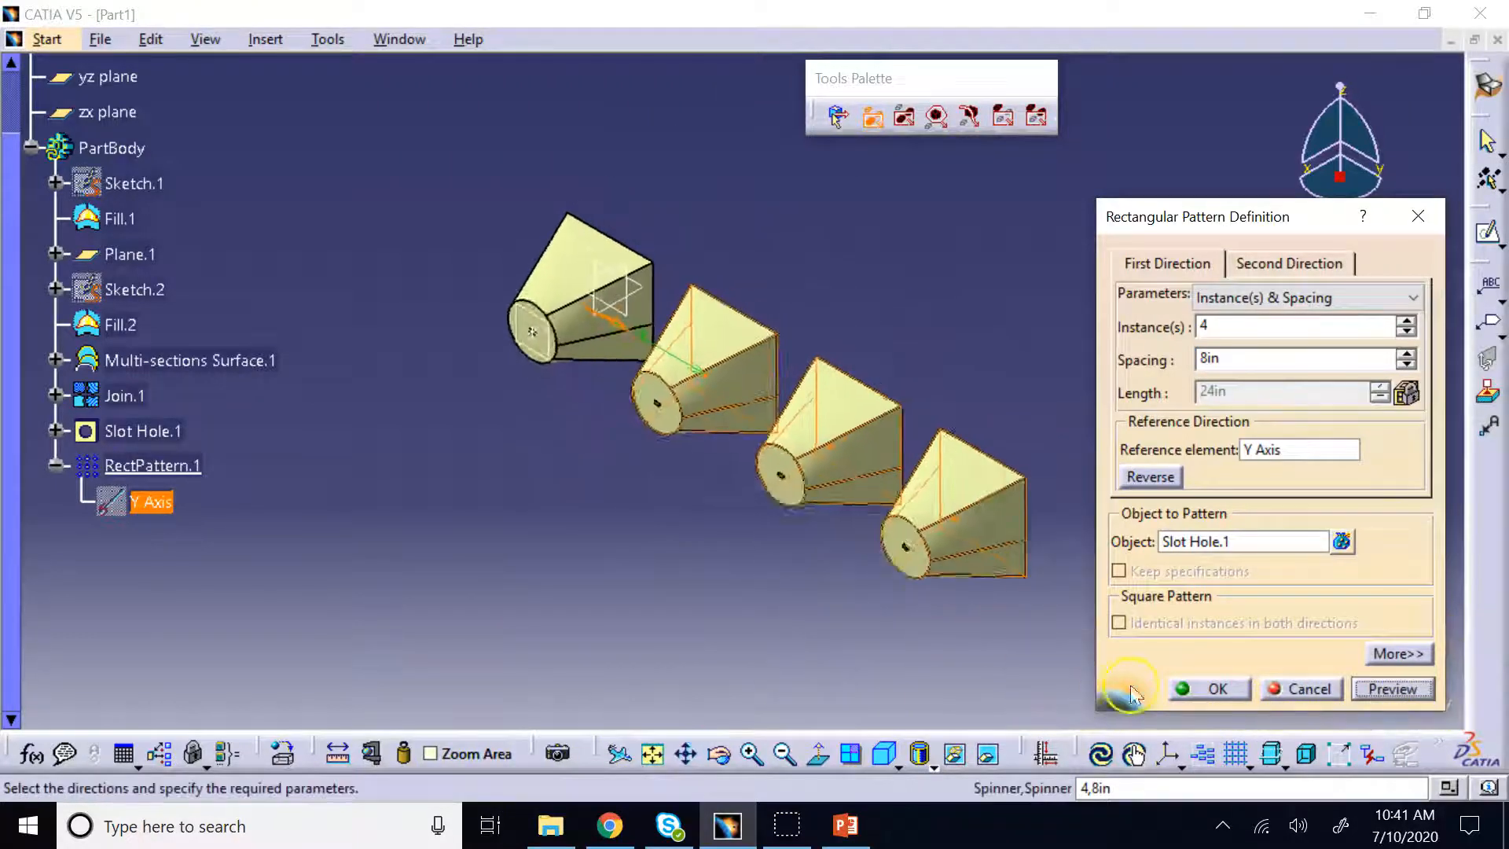
left_click(1193, 690)
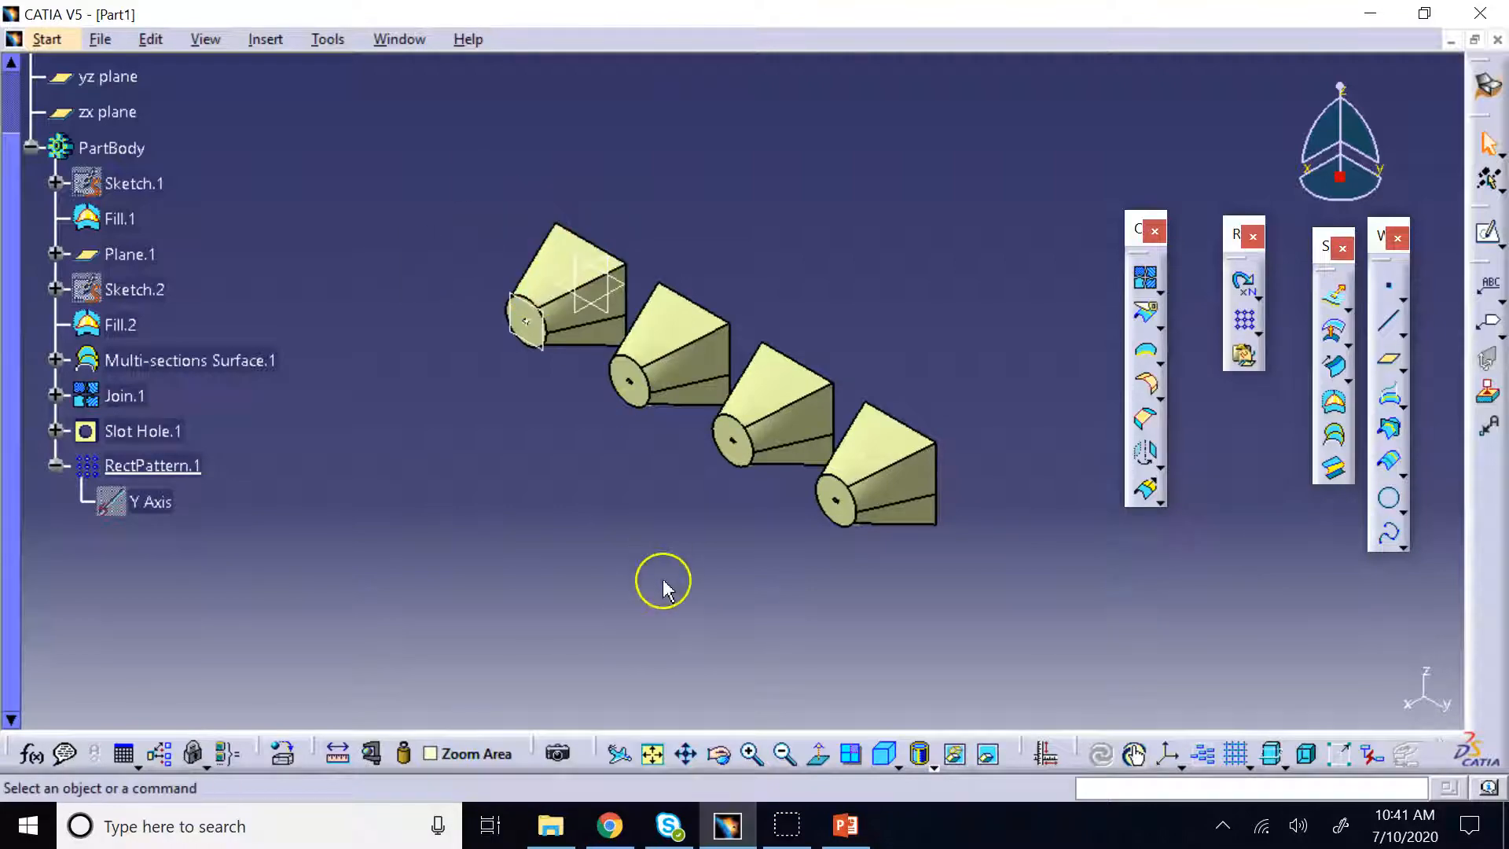
Switch to the PowerPoint lecture to look at the Surface Measurements and Surface Extrapolation slides, and return to CATIA
left_click(855, 831)
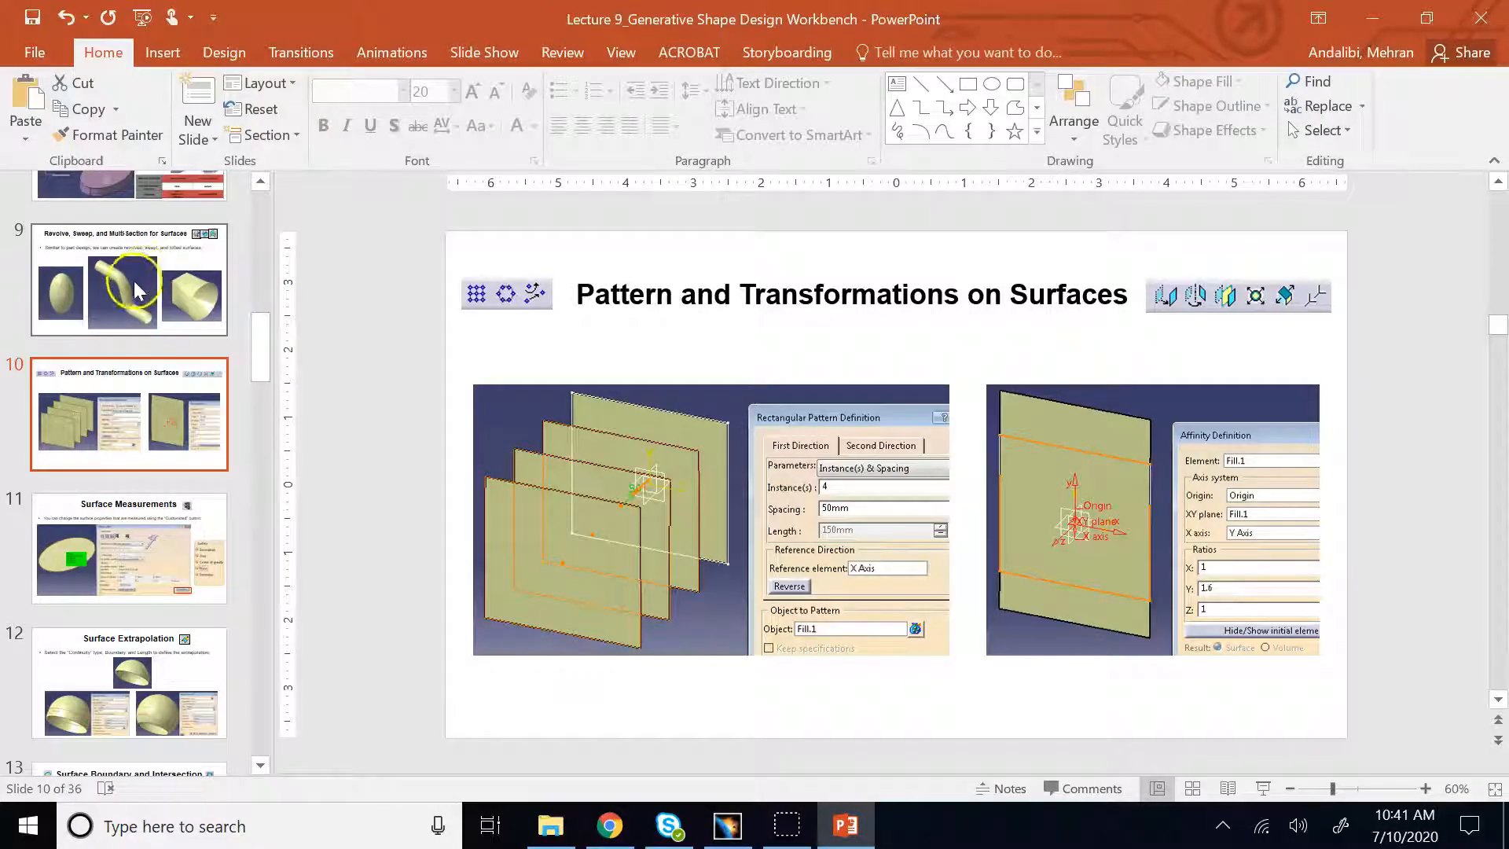
left_click(103, 549)
left_click(122, 657)
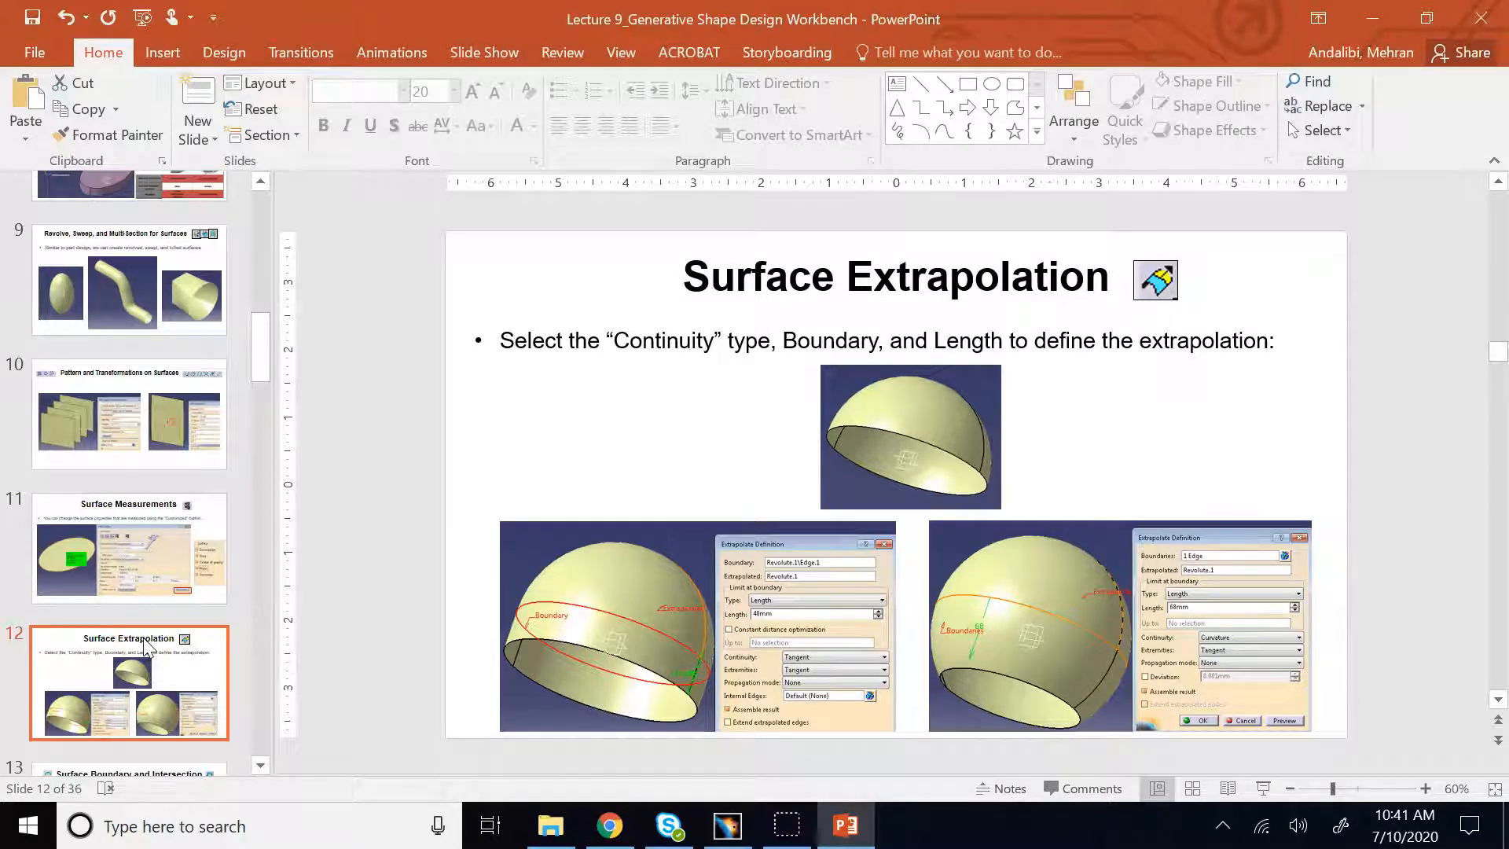
left_click(260, 764)
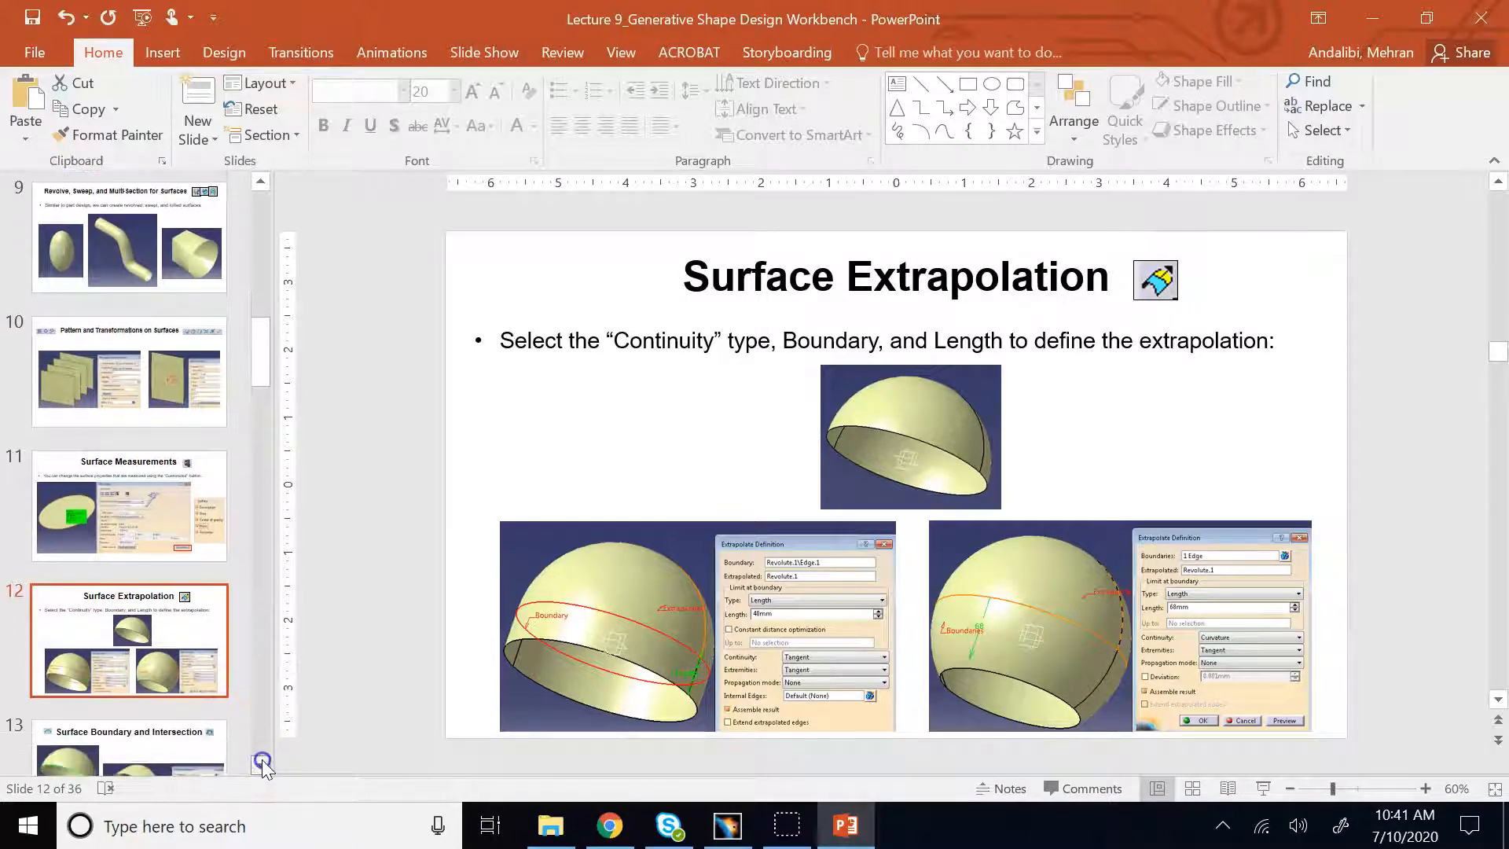
left_click(261, 764)
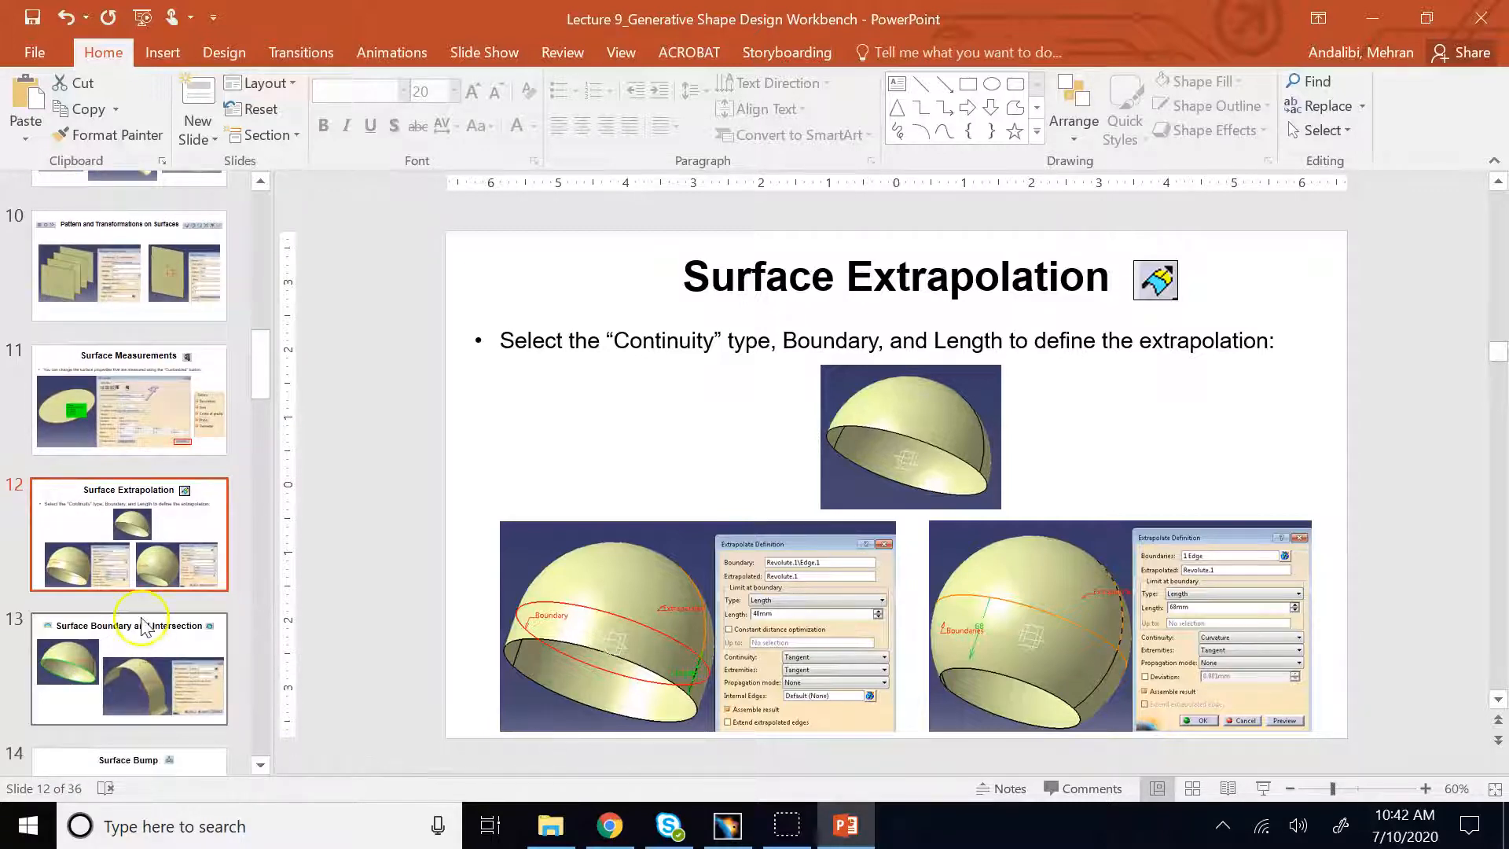
left_click(739, 833)
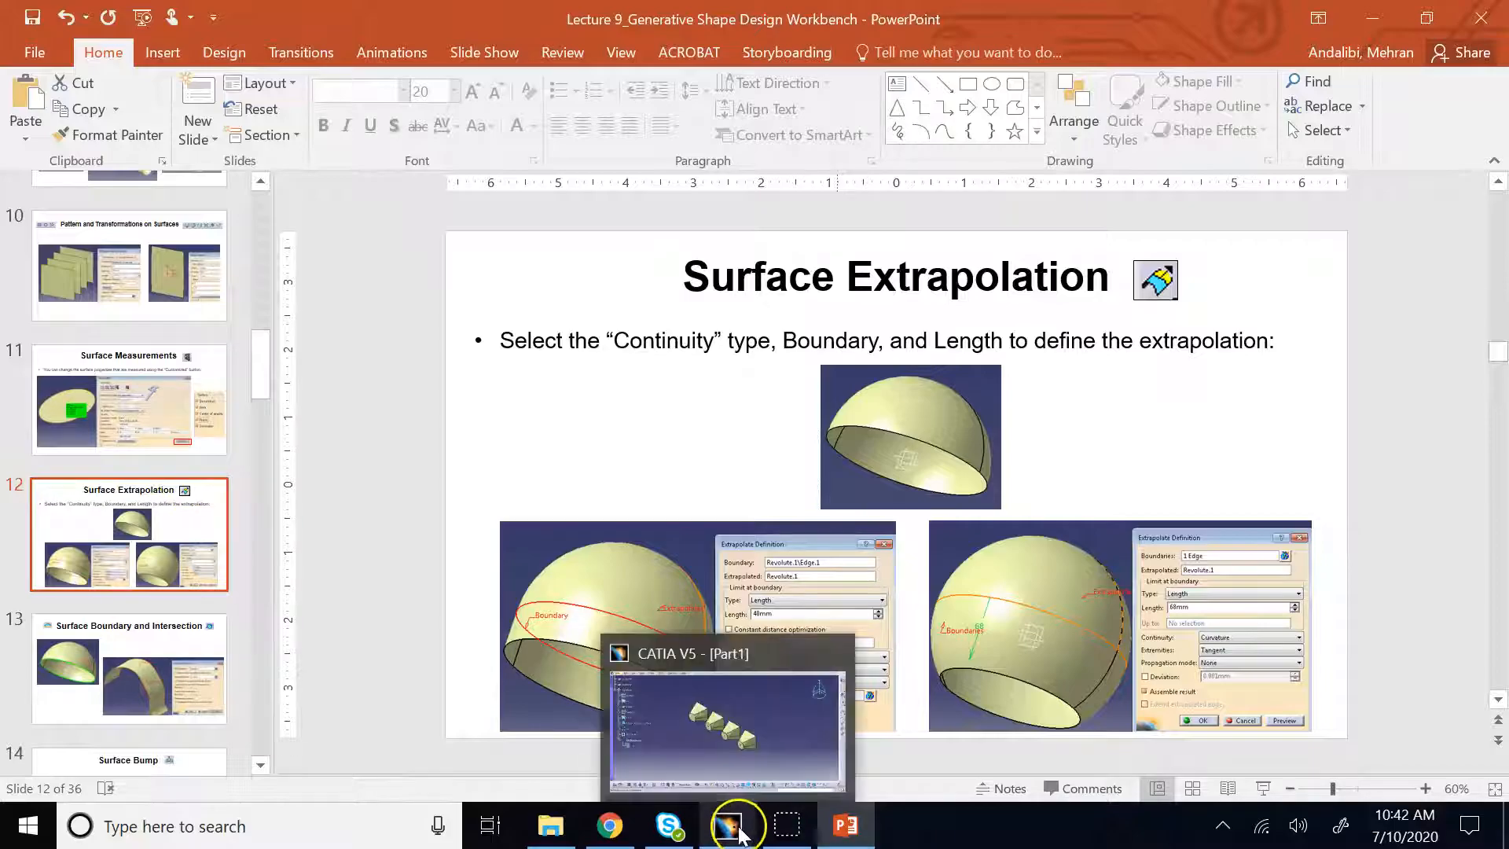
left_click(738, 829)
Close the current part and create a new Generative Shape Design part named Part1 with hybrid design enabled
left_click(1480, 13)
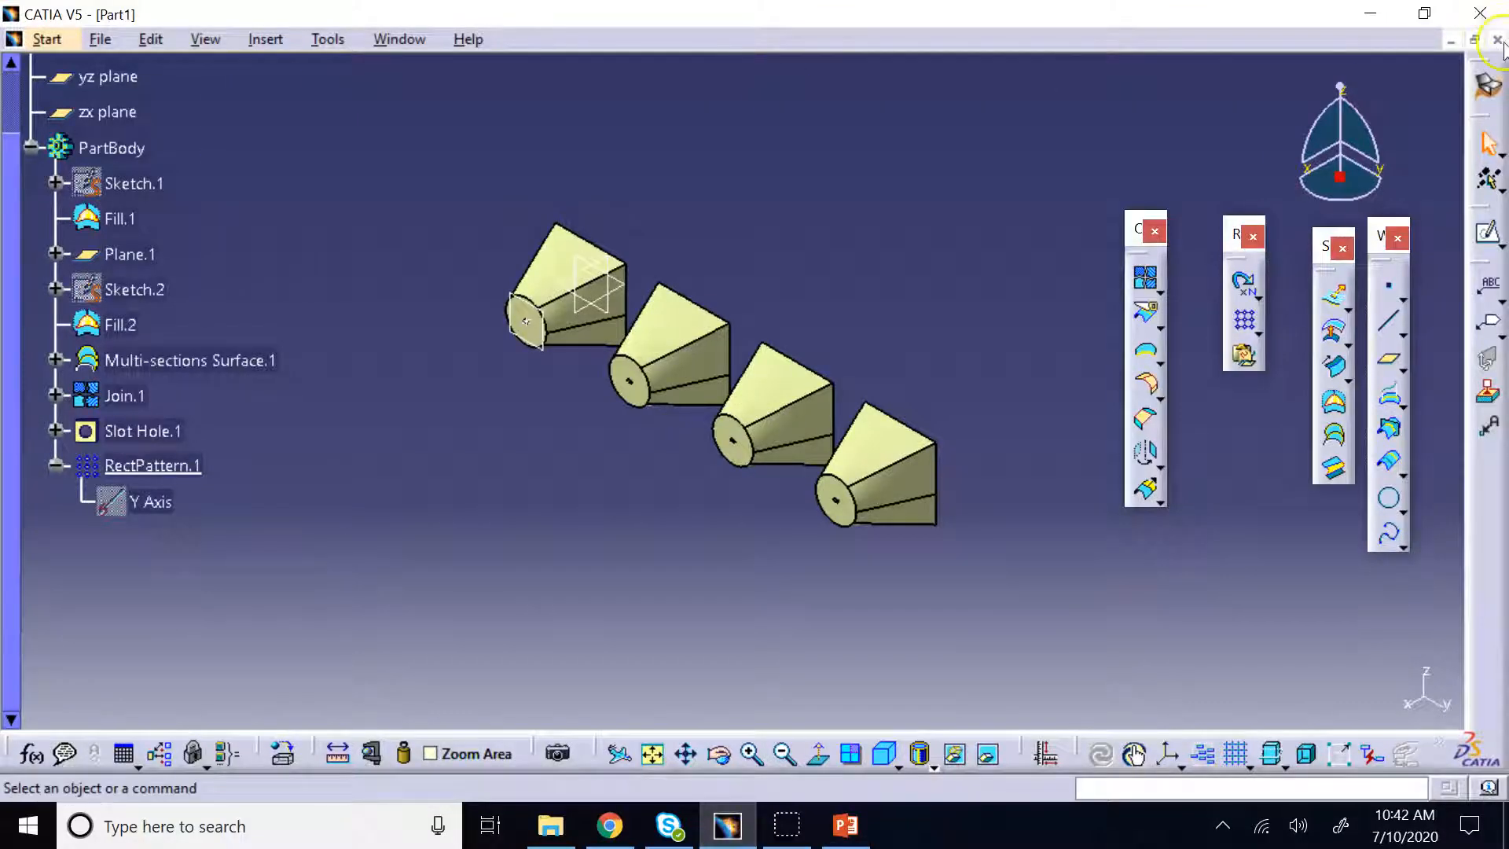
left_click(829, 462)
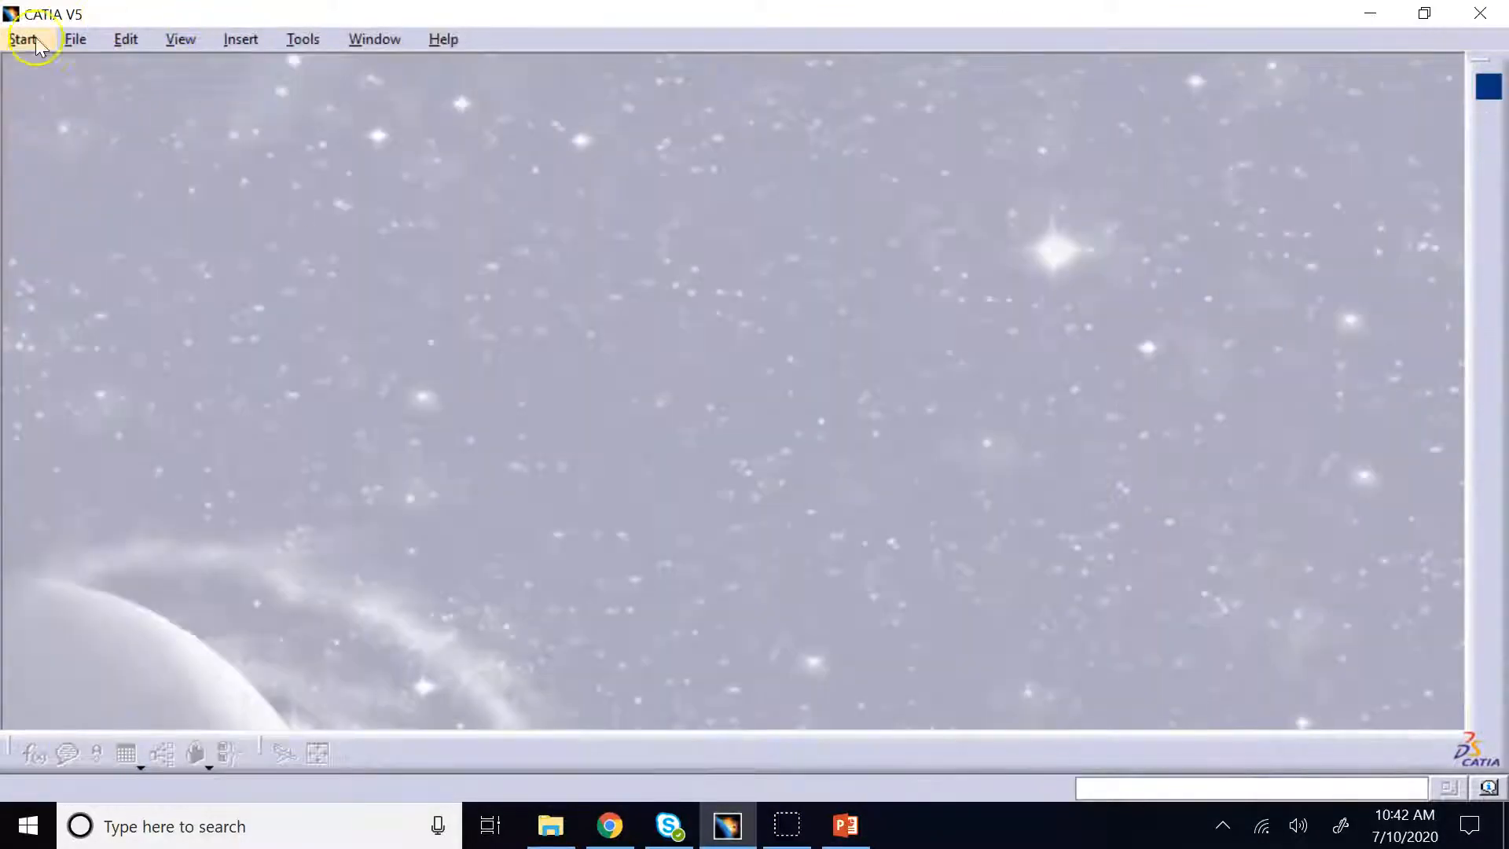
left_click(24, 38)
left_click(63, 95)
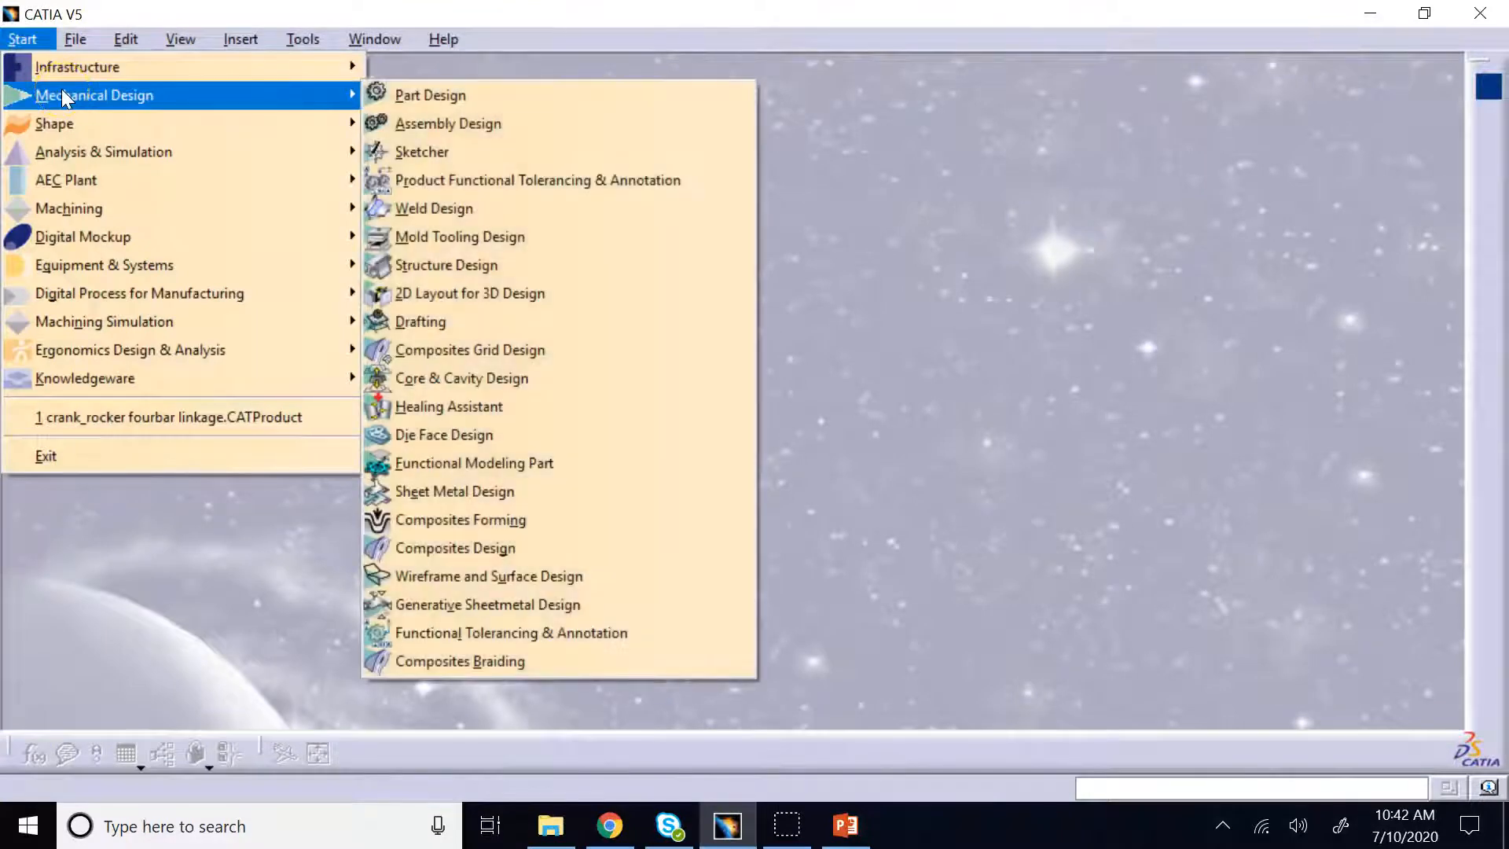
mouse_move(57, 123)
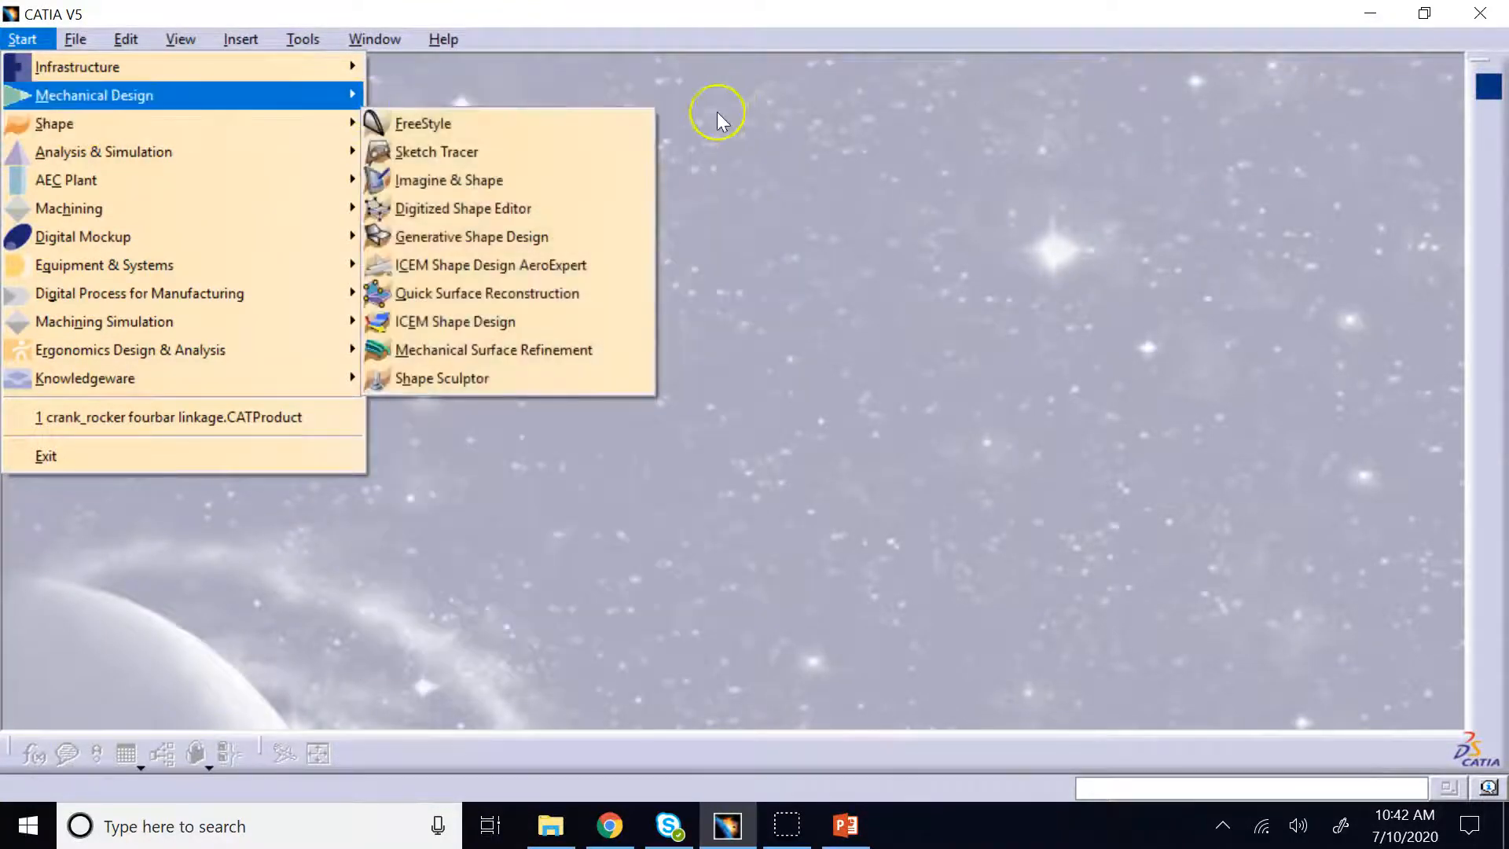
left_click(540, 248)
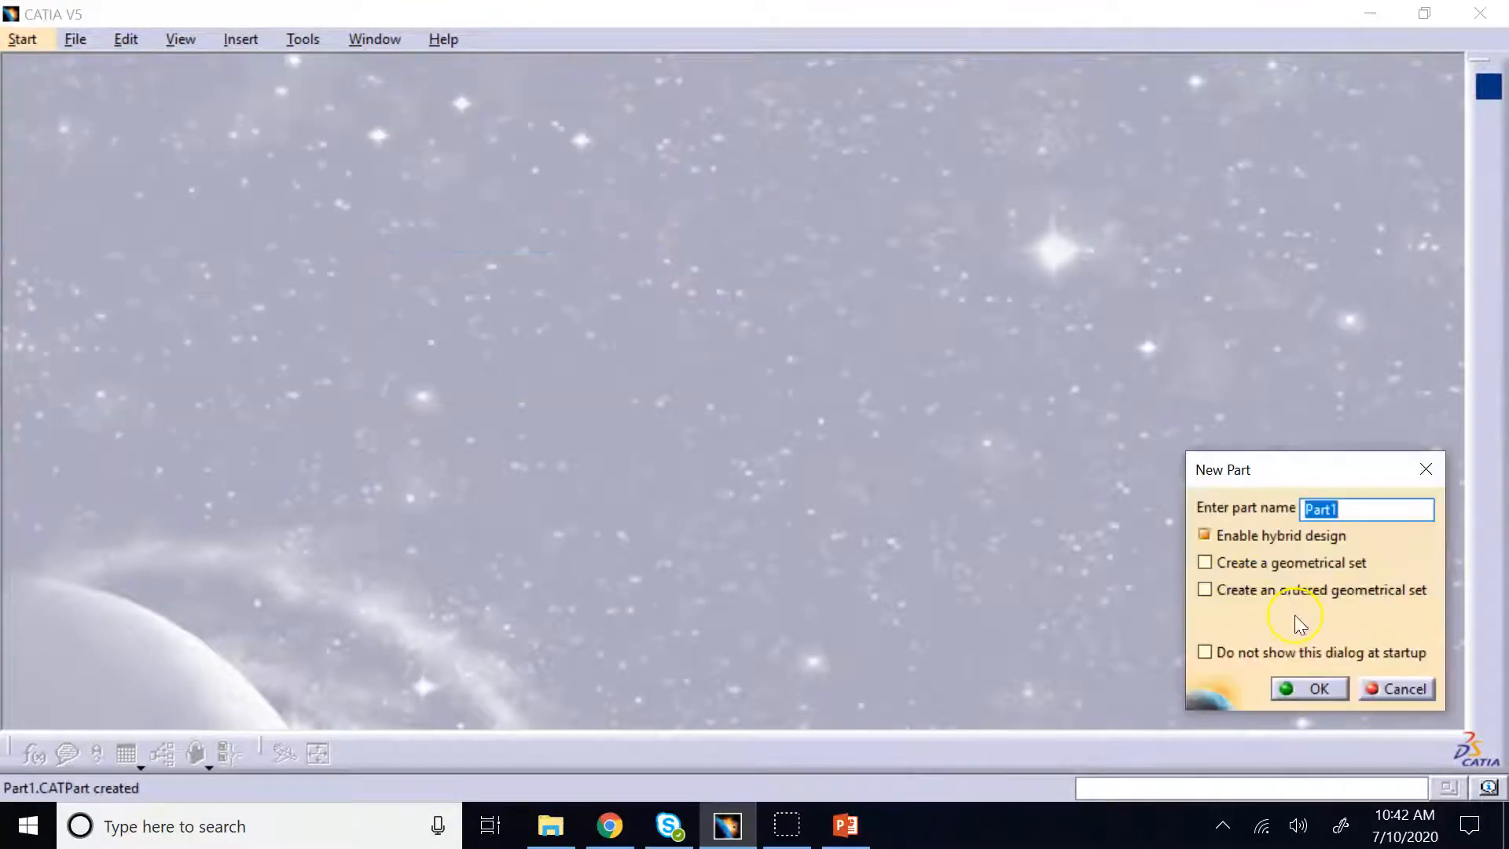
left_click(1297, 686)
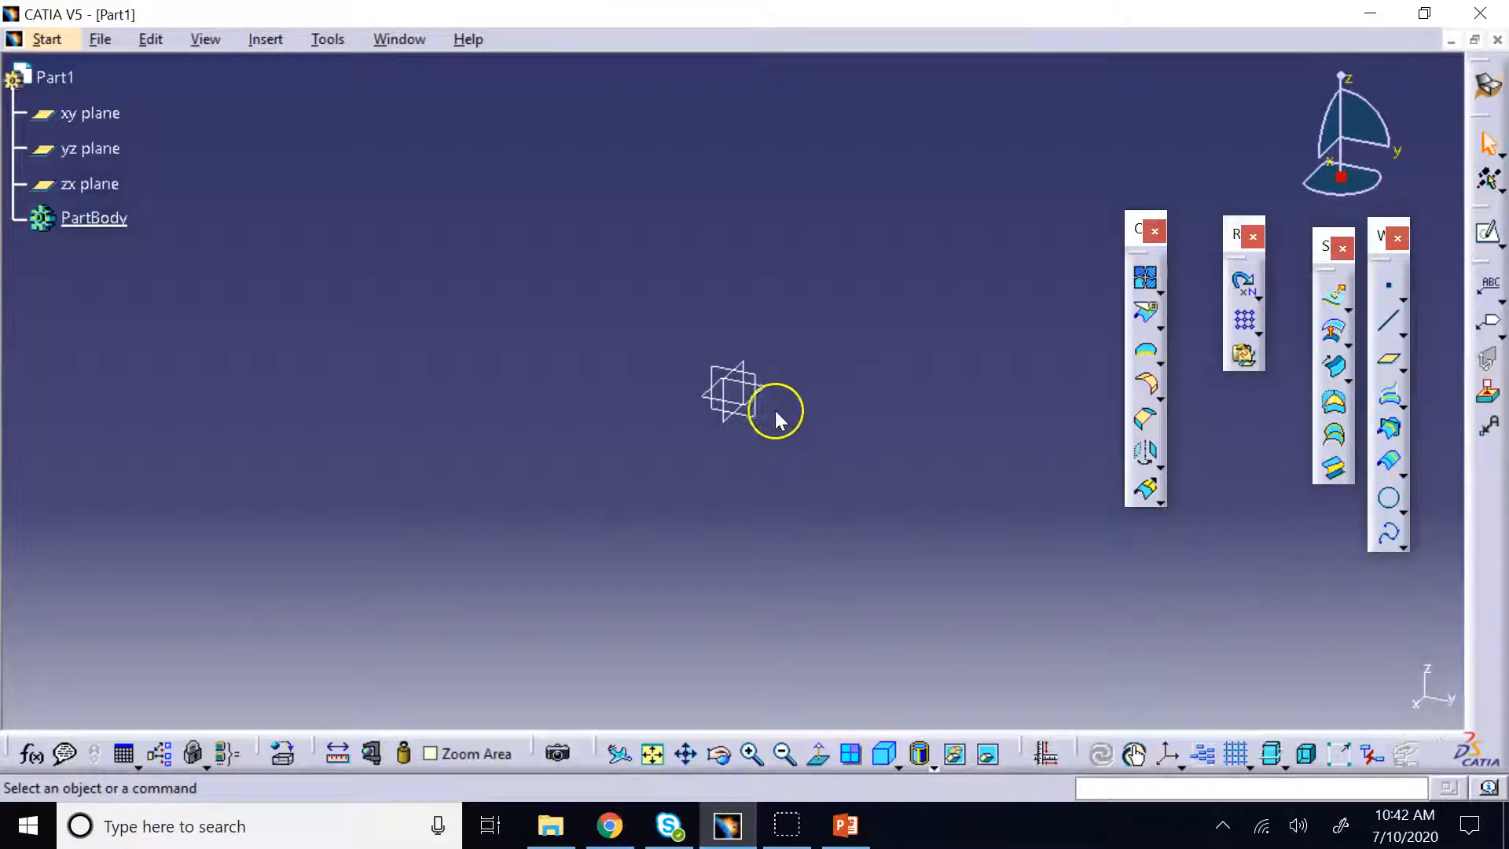
Sketch a vertical line on the yz plane, centred on the origin and about 3.94 in long
left_click(776, 418)
left_click(1494, 233)
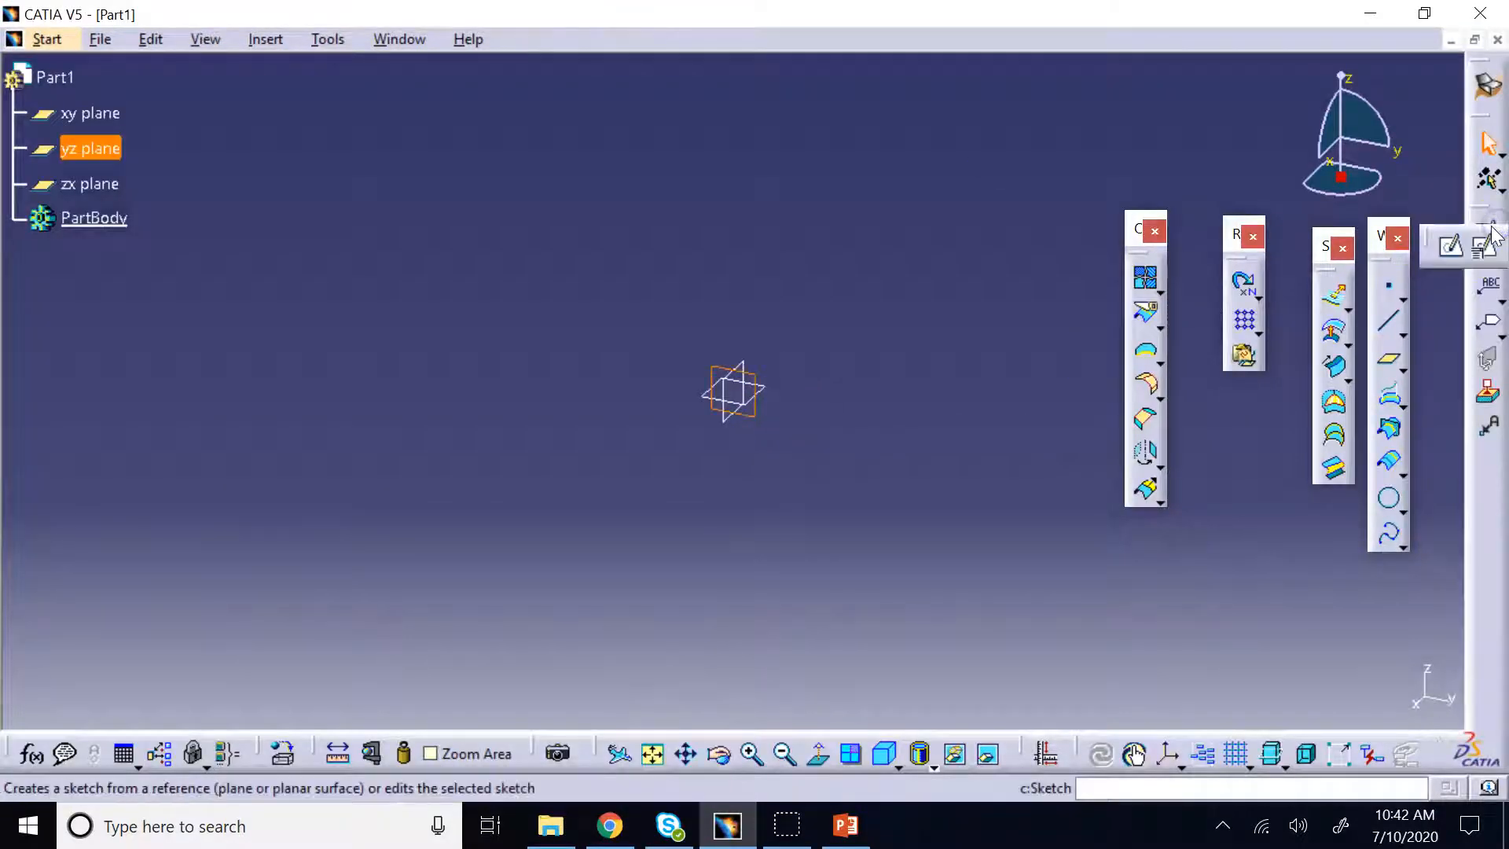
left_click(1453, 245)
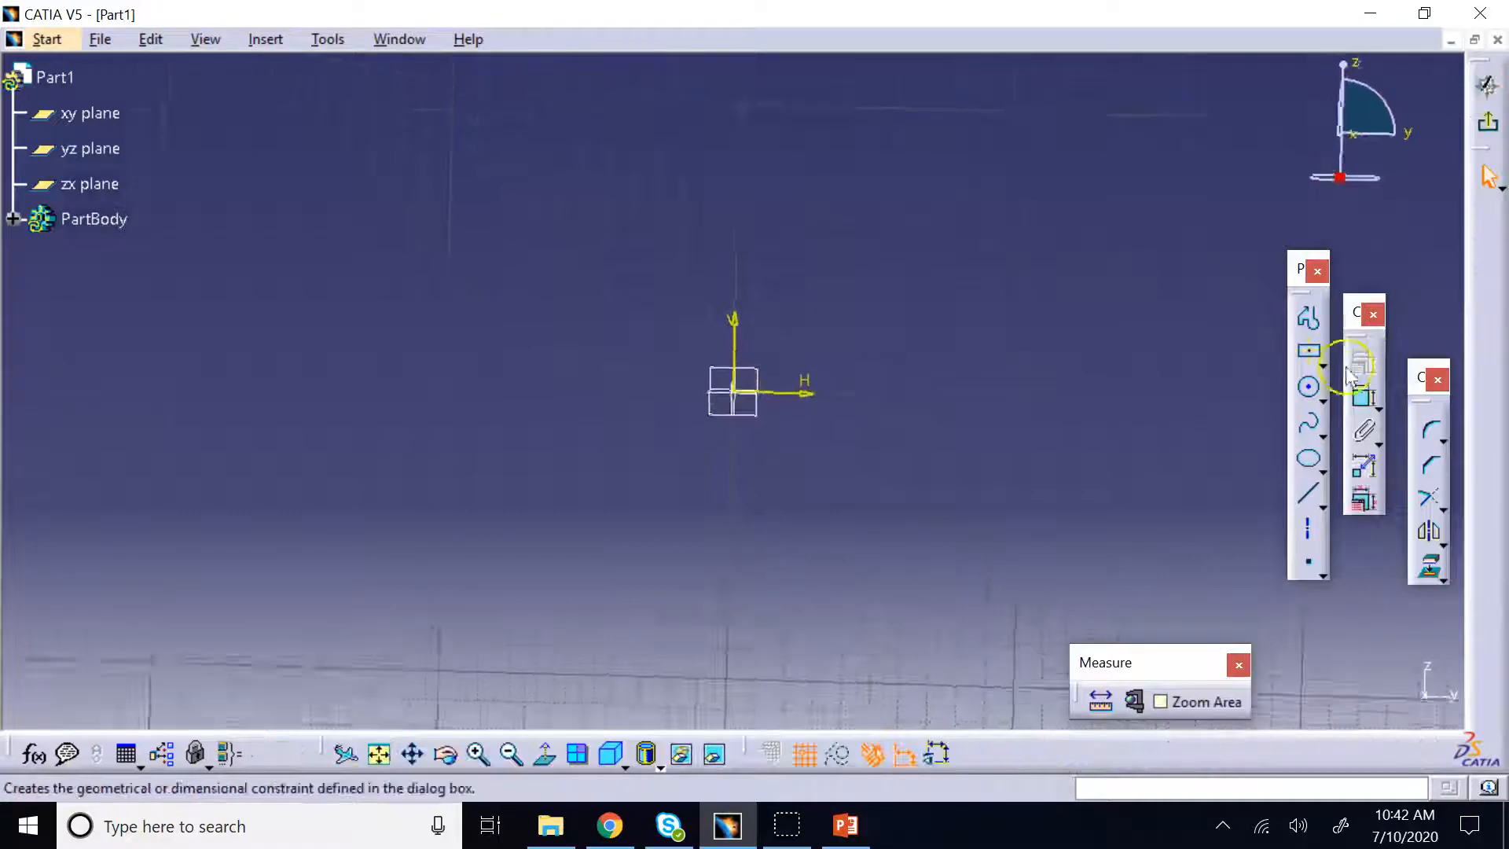
left_click(1308, 494)
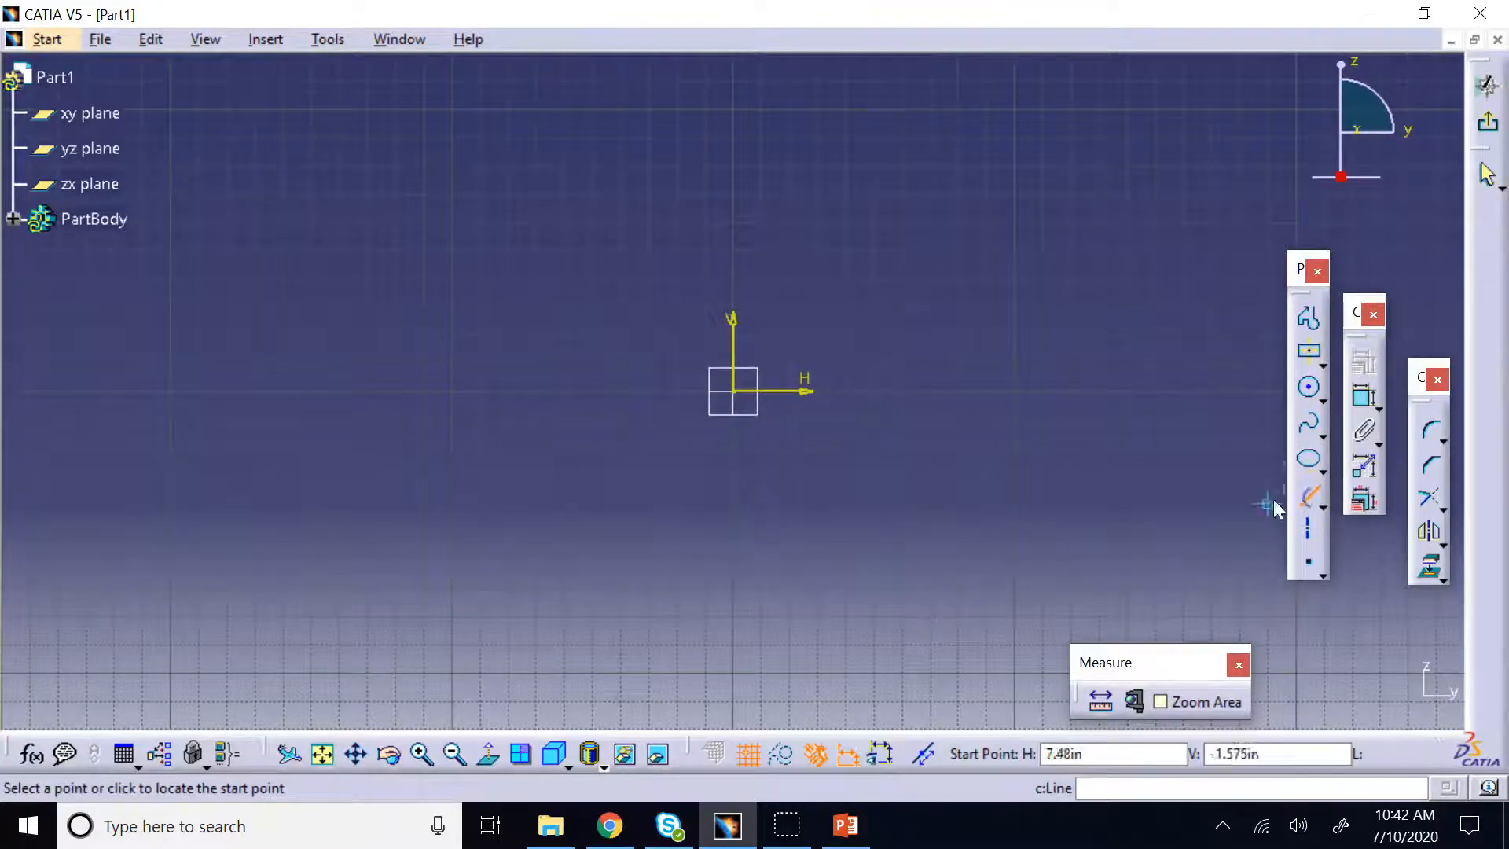
left_click(735, 250)
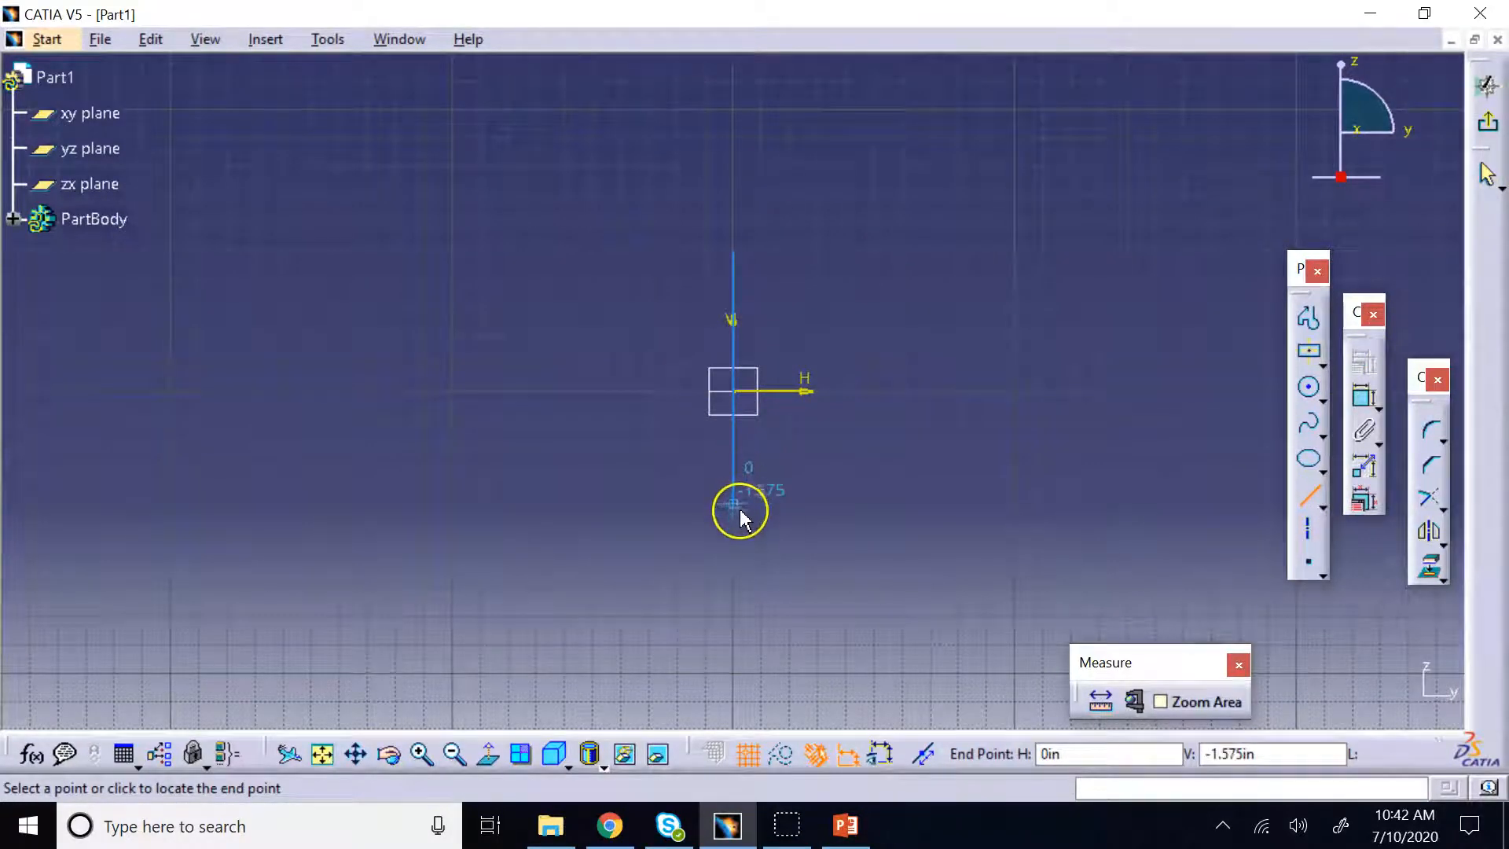
left_click(736, 532)
Close the line into a half-circle with a three-point arc through H 1.969 in, V 0 in, and exit the sketch
left_click(1322, 400)
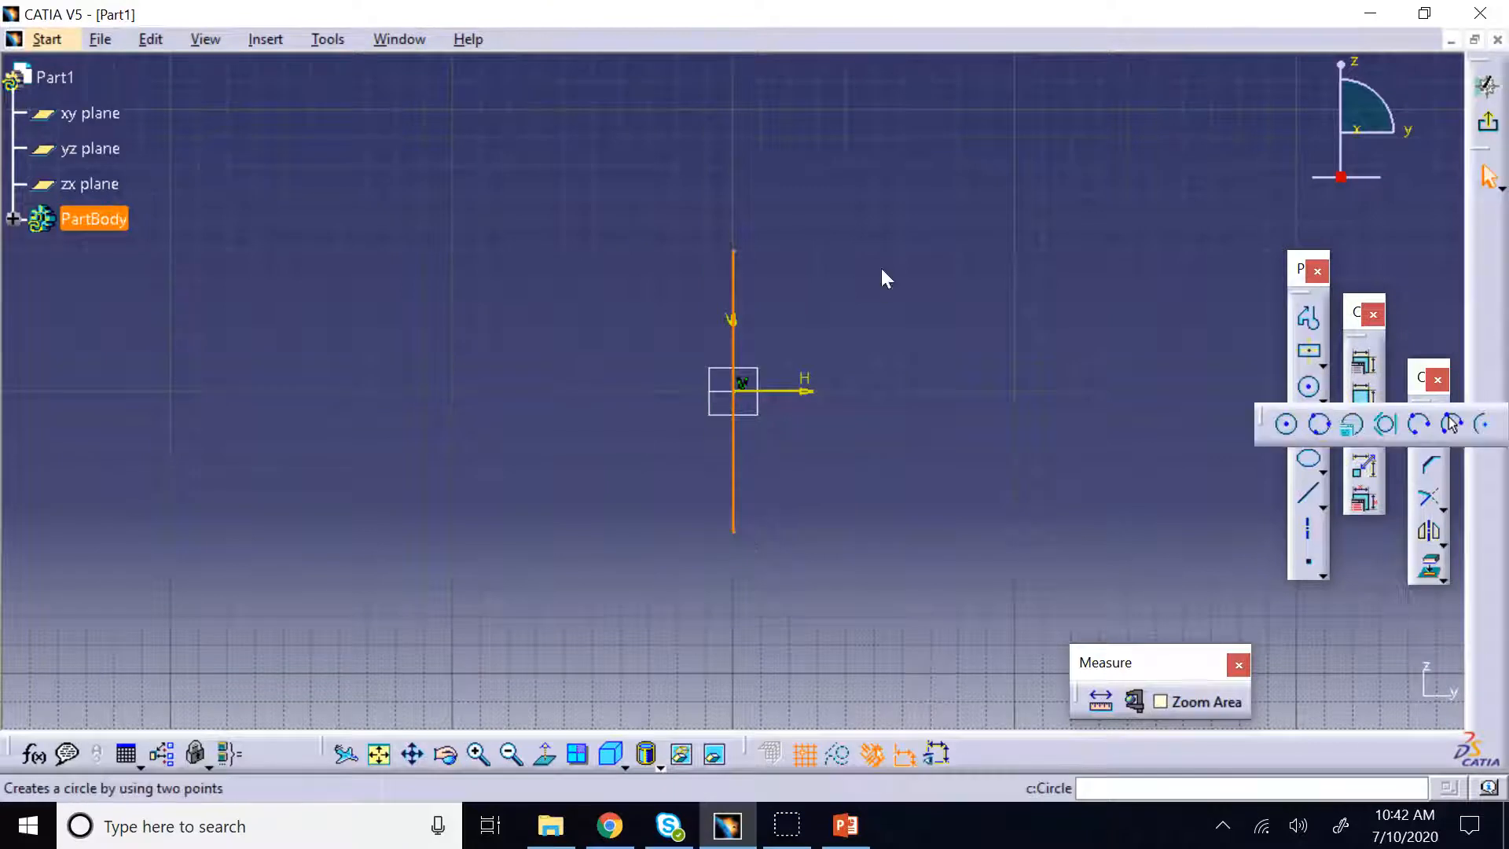
left_click(1452, 425)
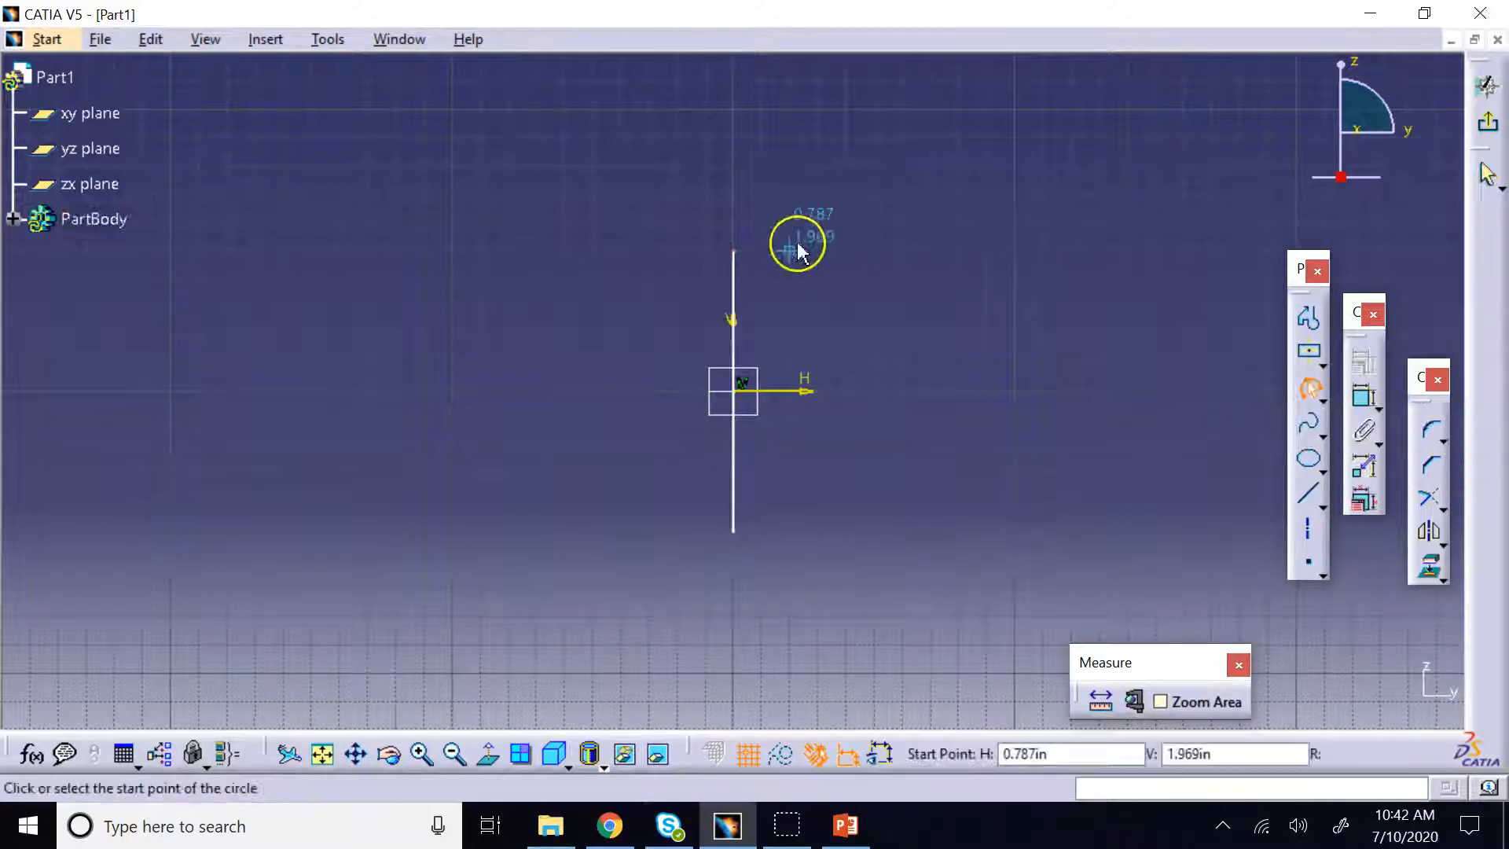
left_click(737, 251)
left_click(734, 531)
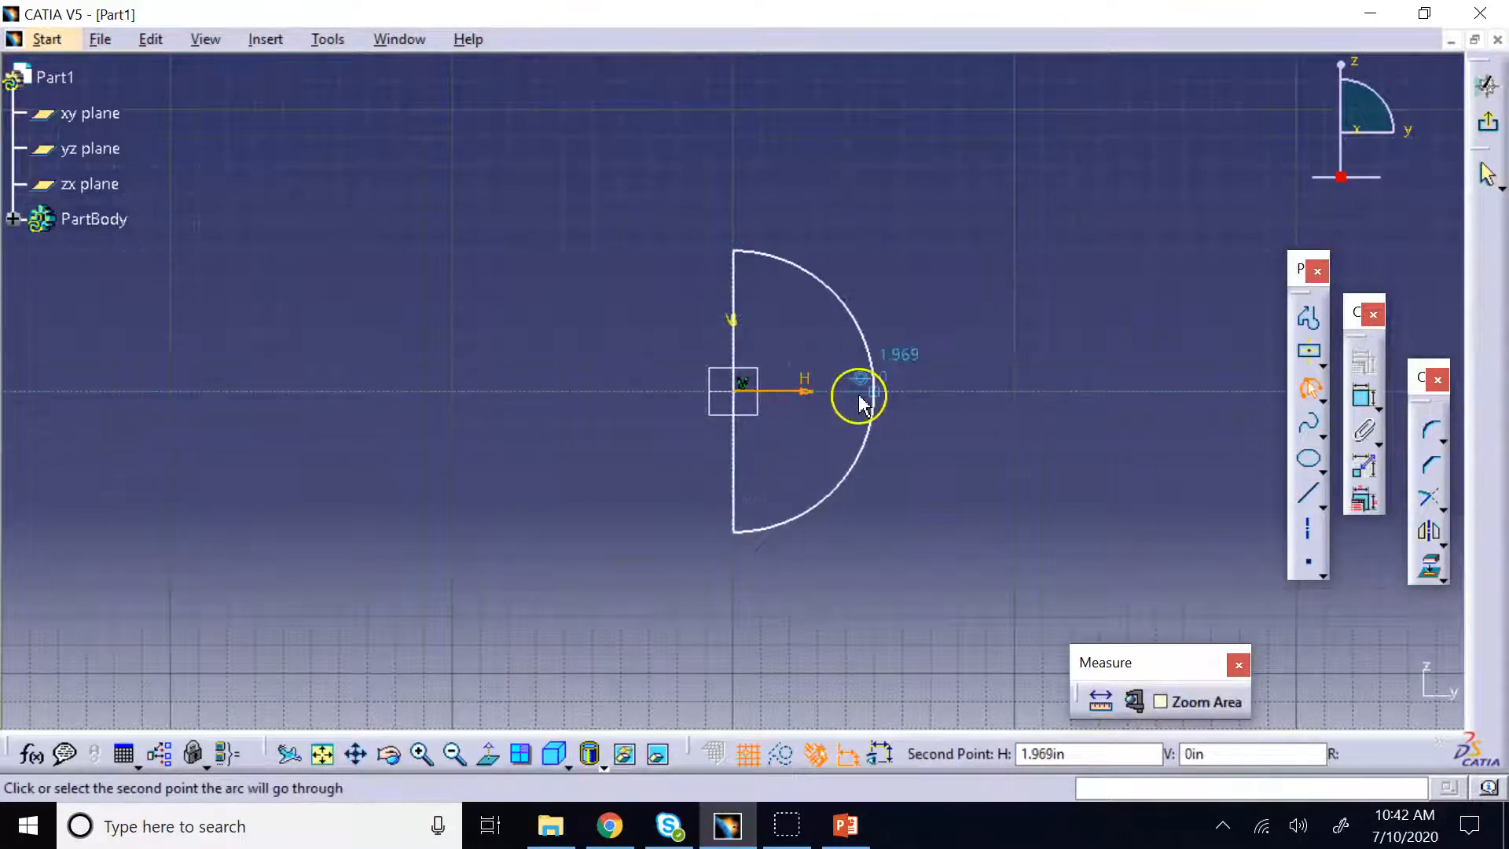
left_click(873, 389)
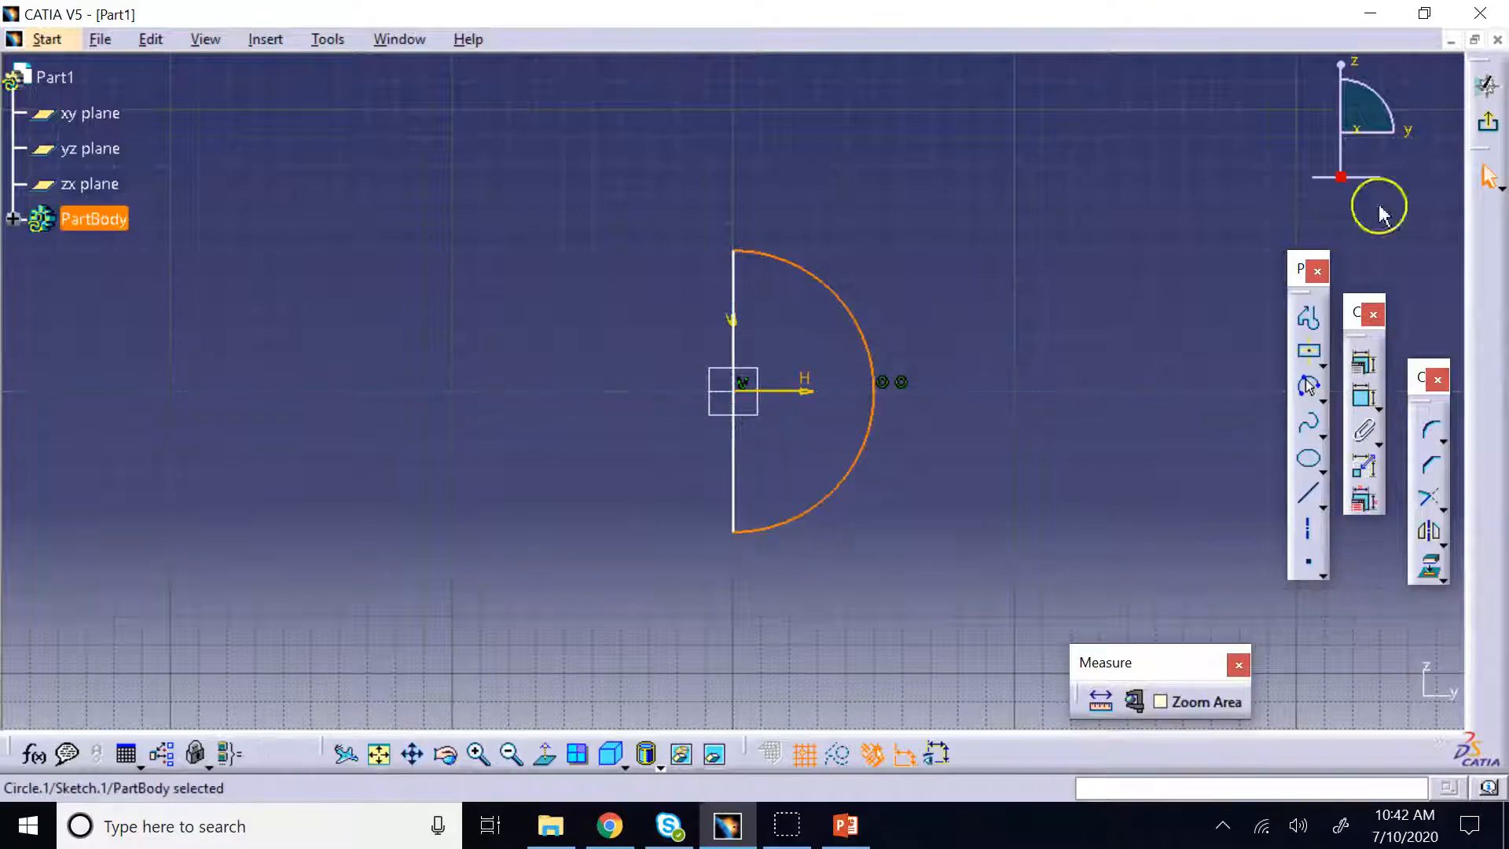
left_click(1491, 126)
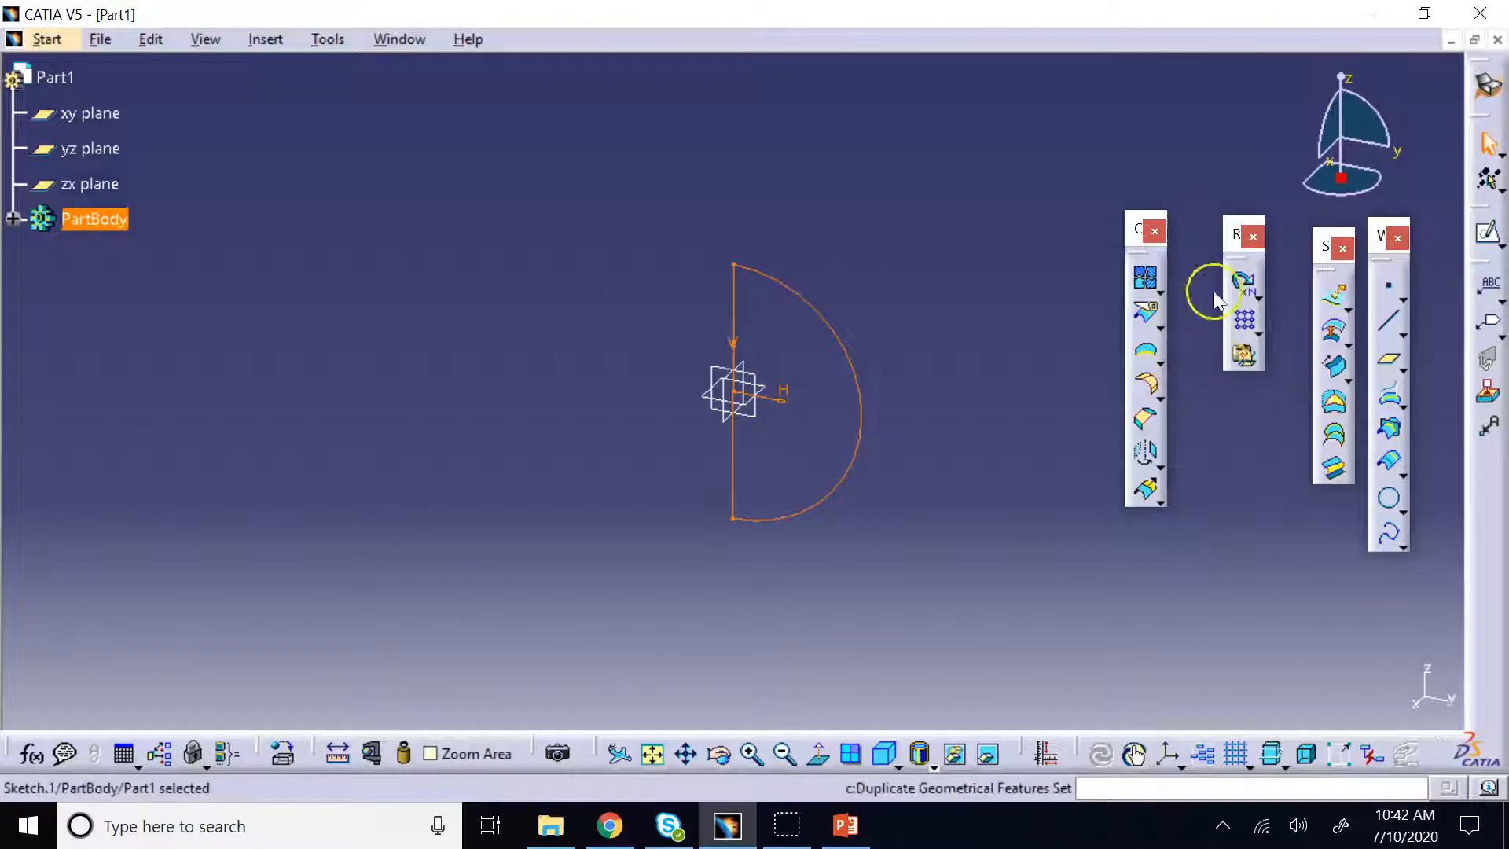
Revolve the half-circle sketch 180 degrees about its straight vertical line to create a surface
left_click(1348, 330)
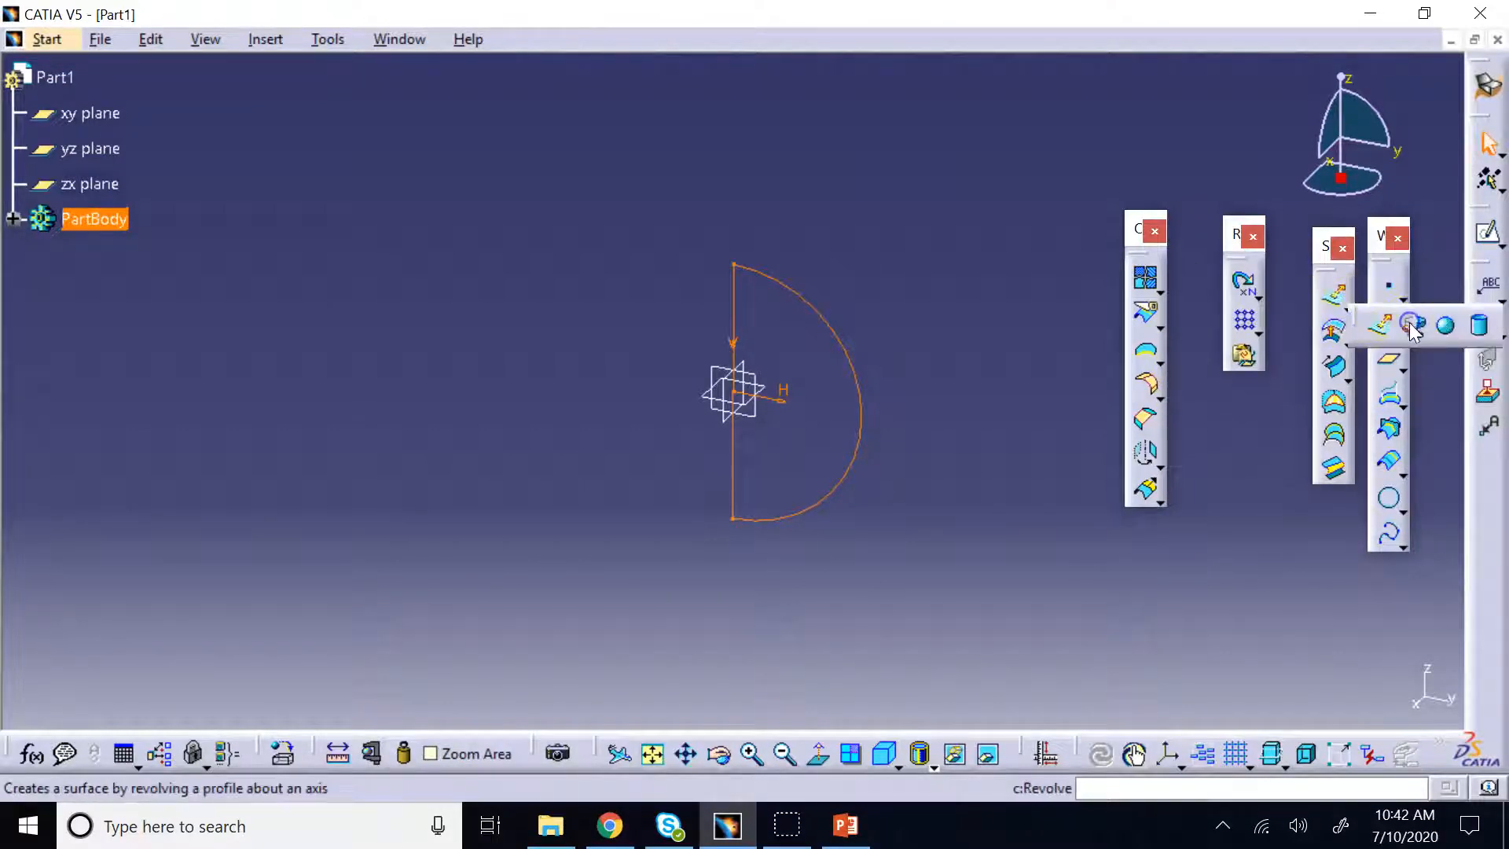
left_click(1412, 326)
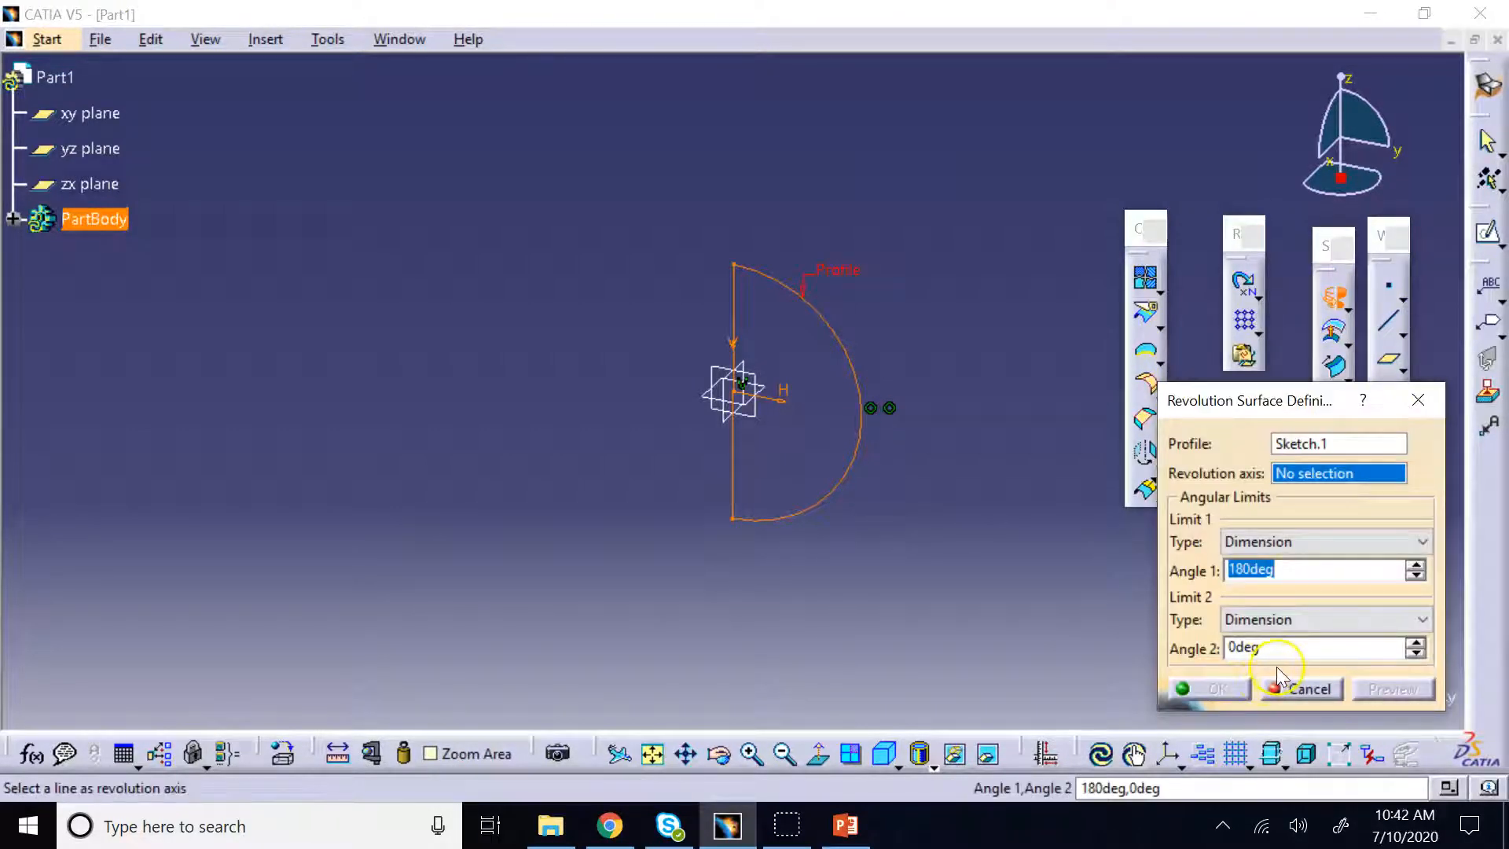
left_click(733, 296)
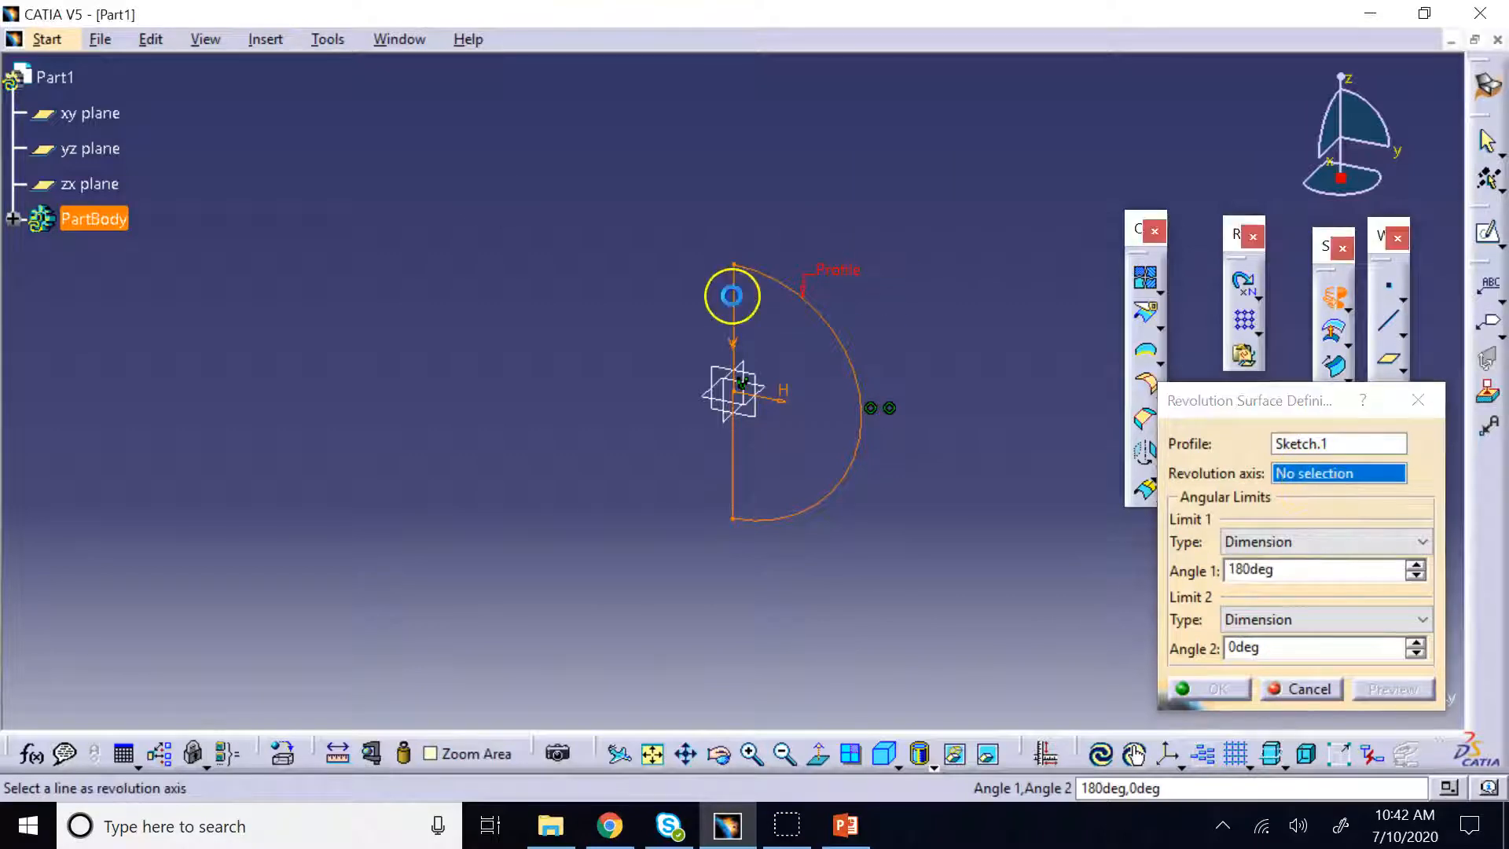
left_click(1233, 688)
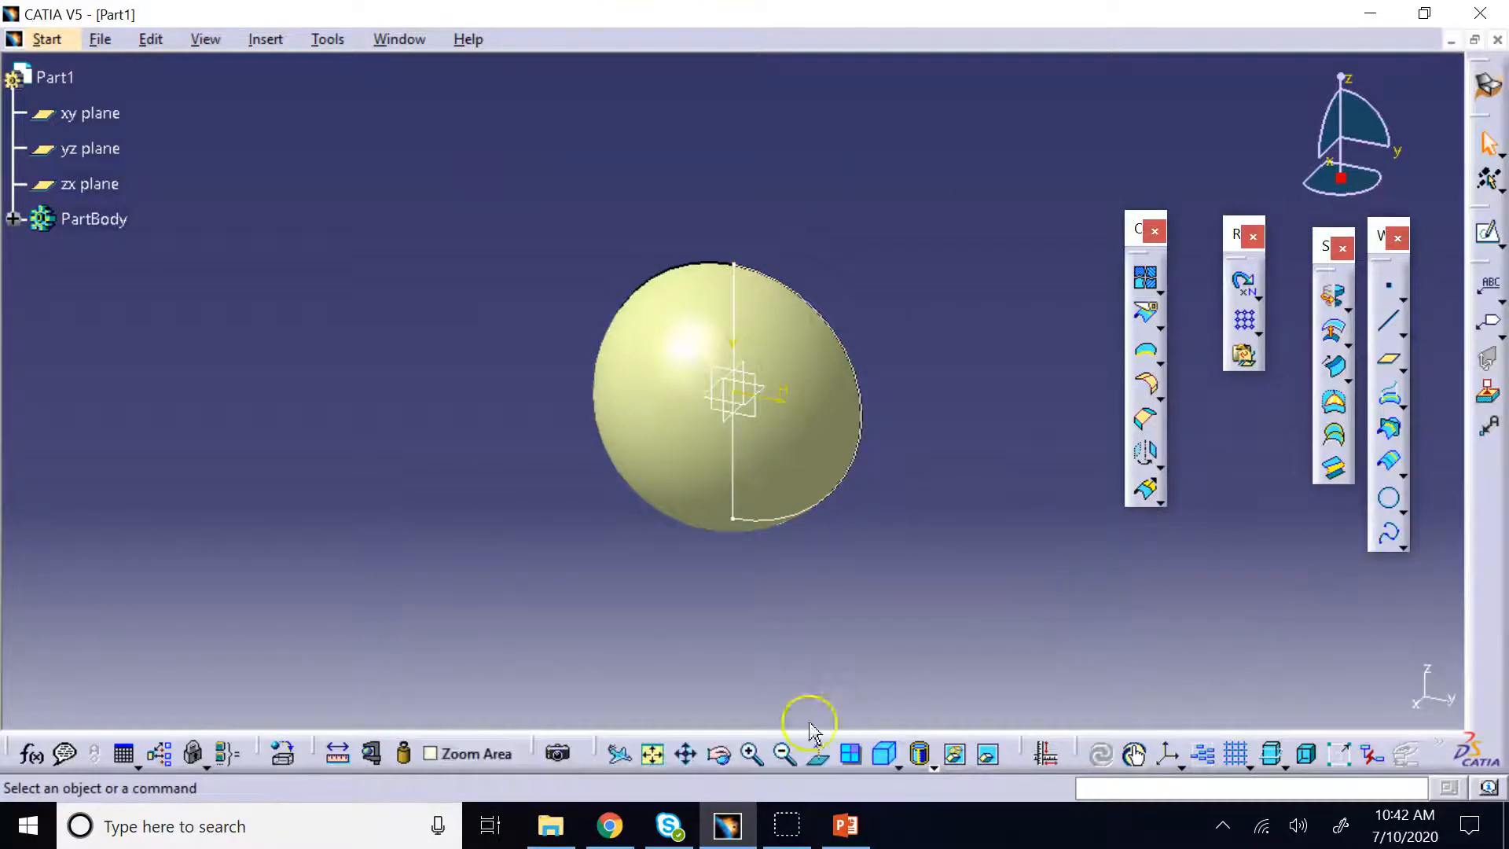
Expand the PartBody branch and hide Sketch.1 beneath the revolved surface
left_click(719, 754)
left_click_drag(912, 569, 783, 256)
left_click(14, 219)
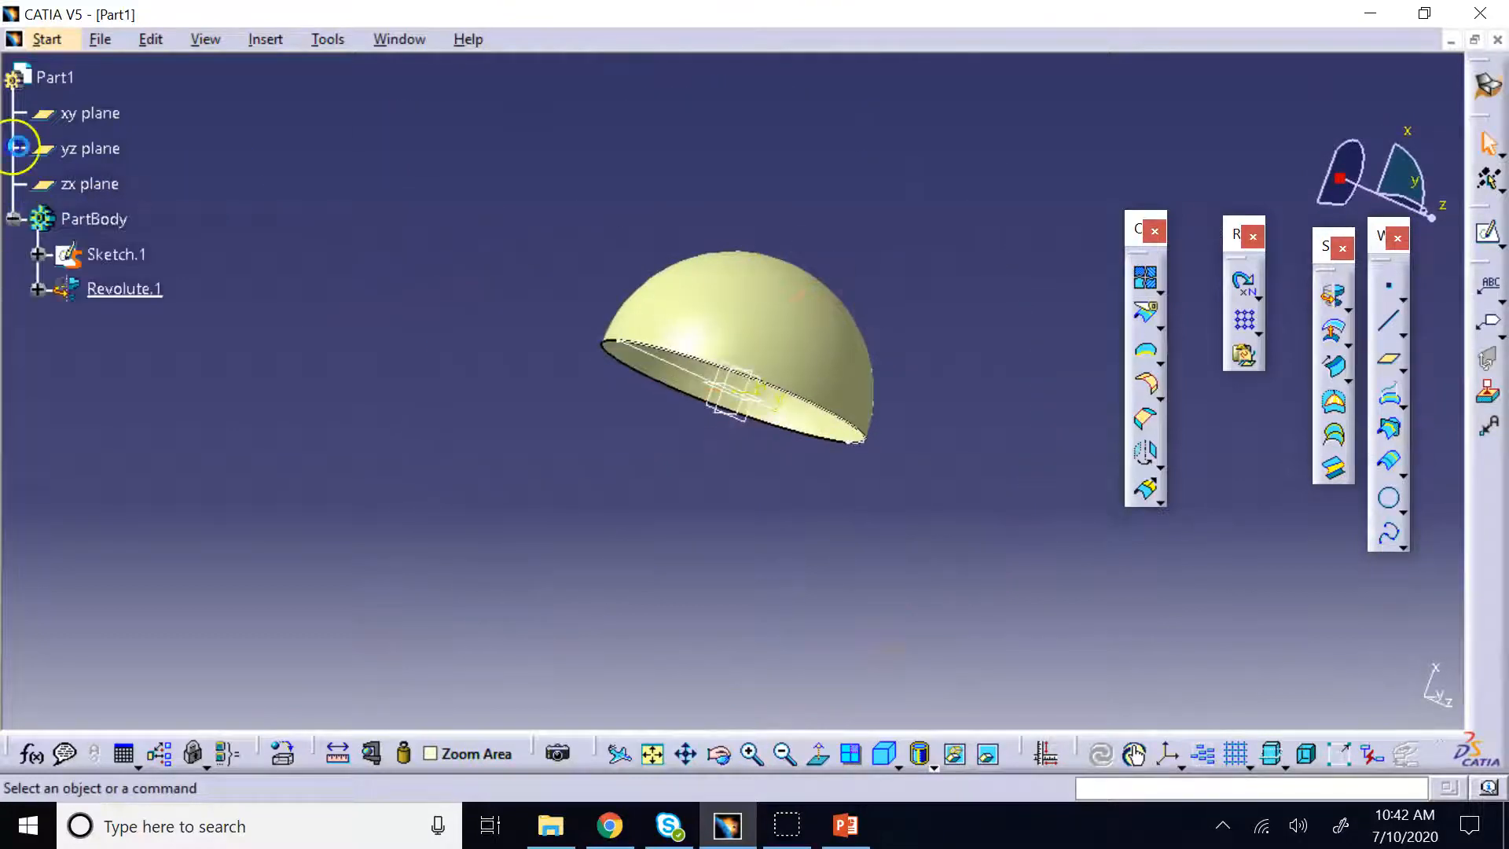
right_click(70, 269)
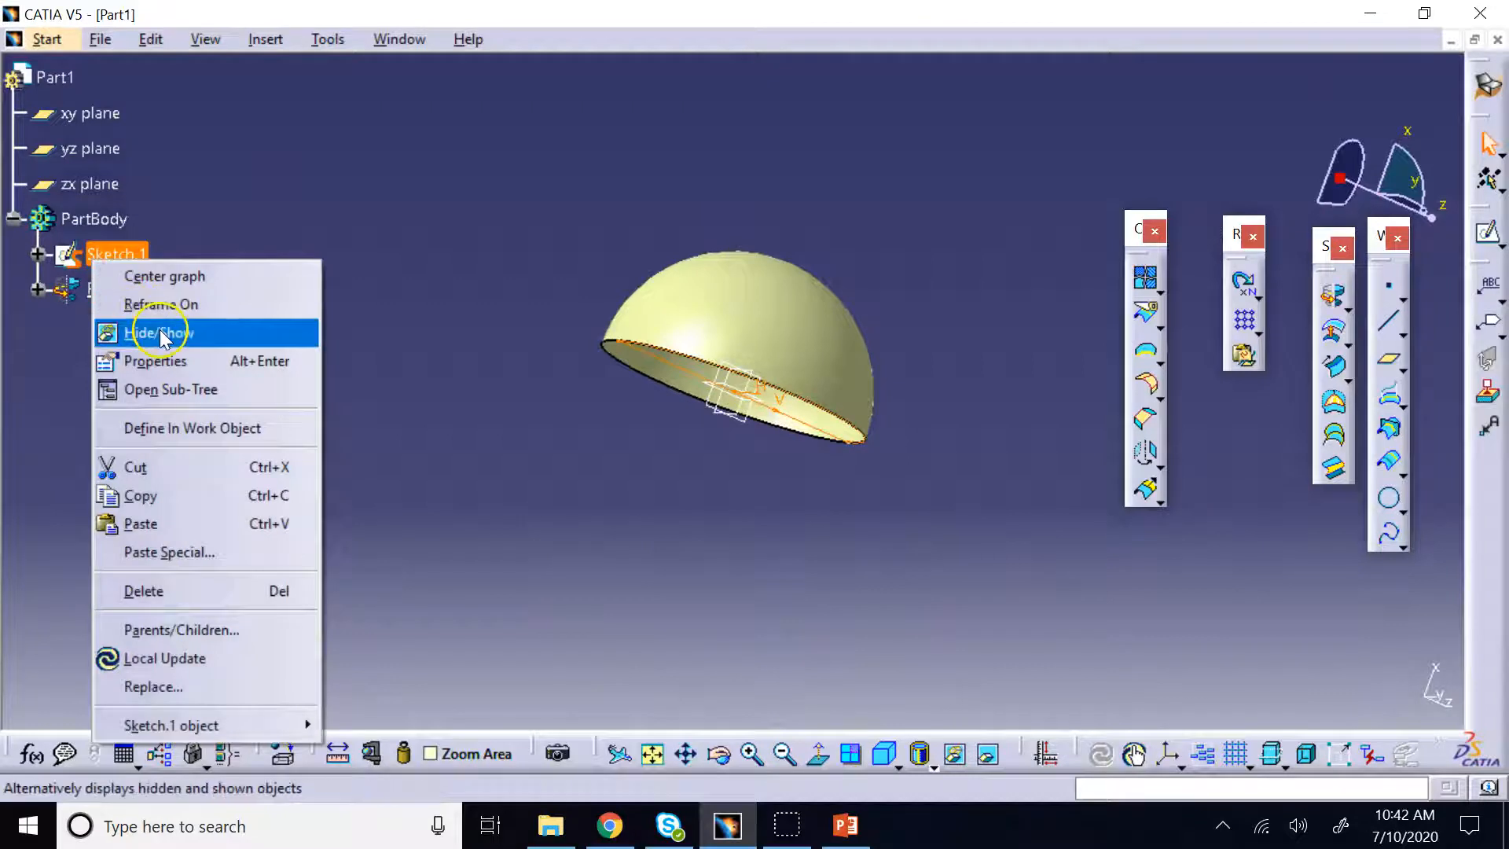
left_click(157, 331)
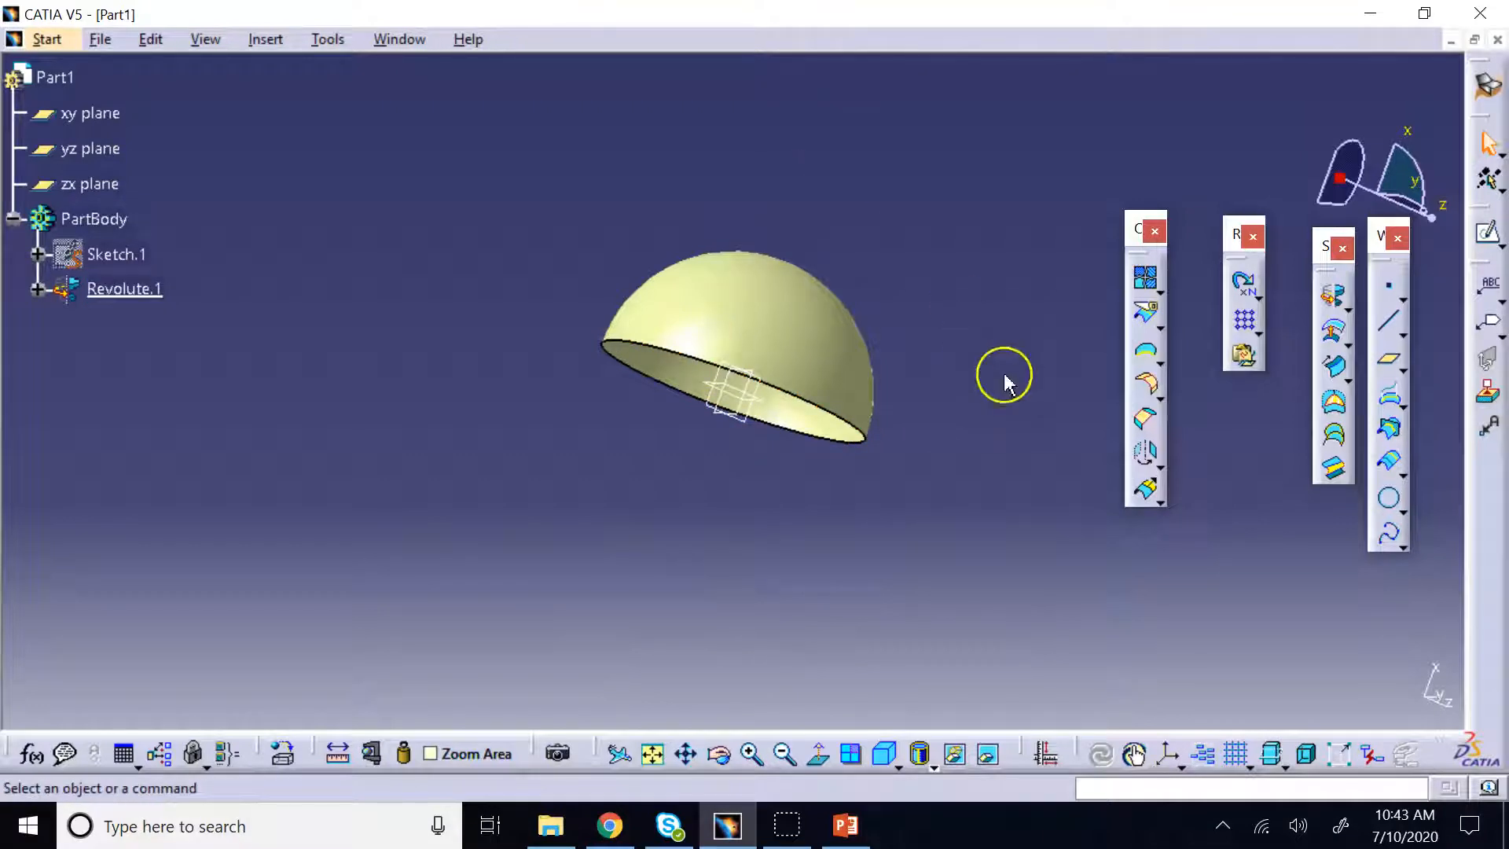
Set up an extrapolation of Revolute.1 from one open rim edge, 0.394 in long with Tangent continuity, and preview it
left_click(1146, 492)
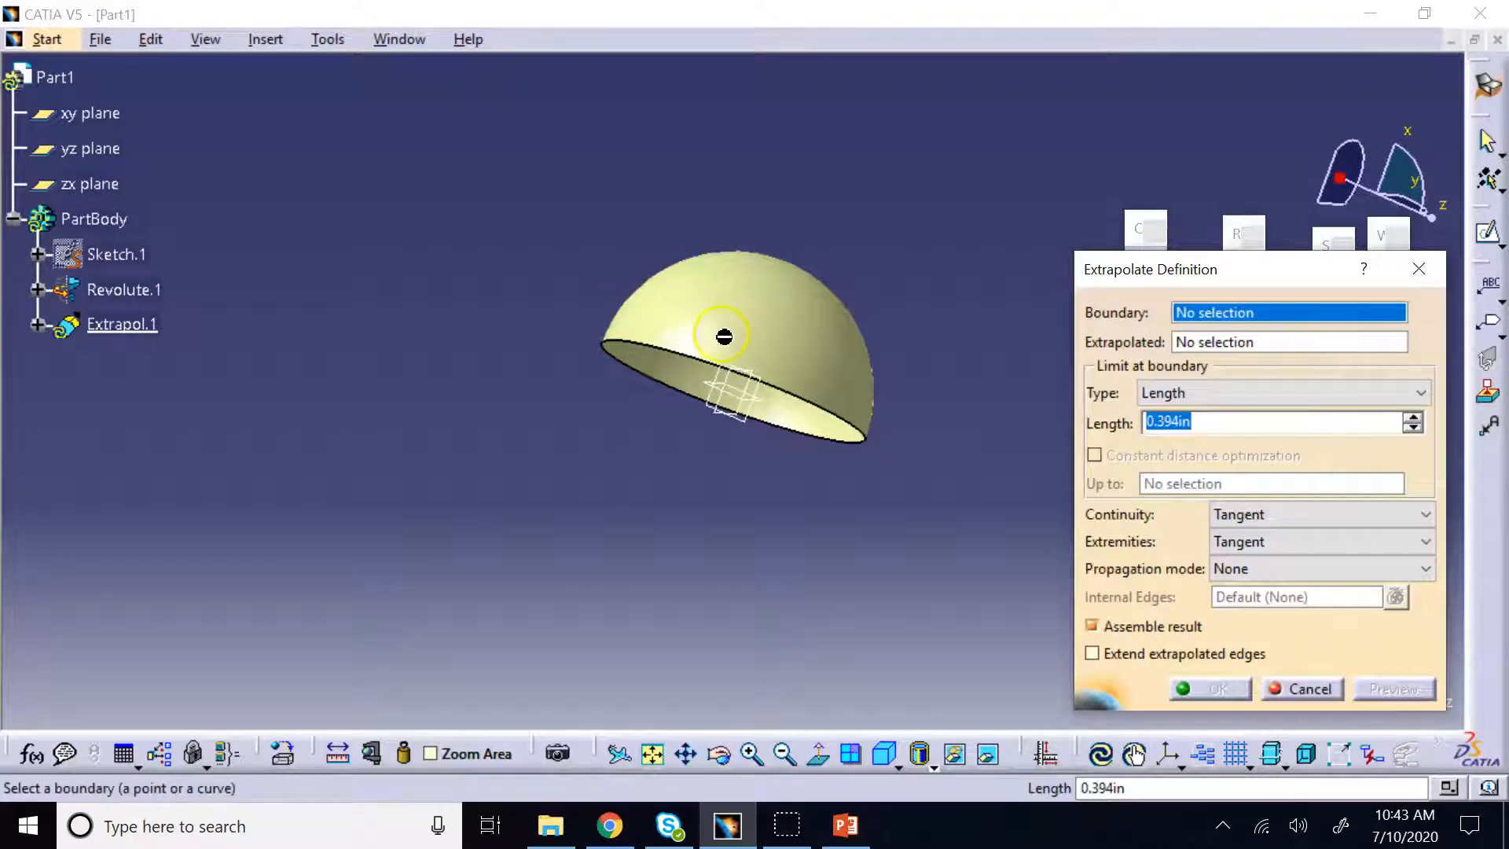
left_click(711, 368)
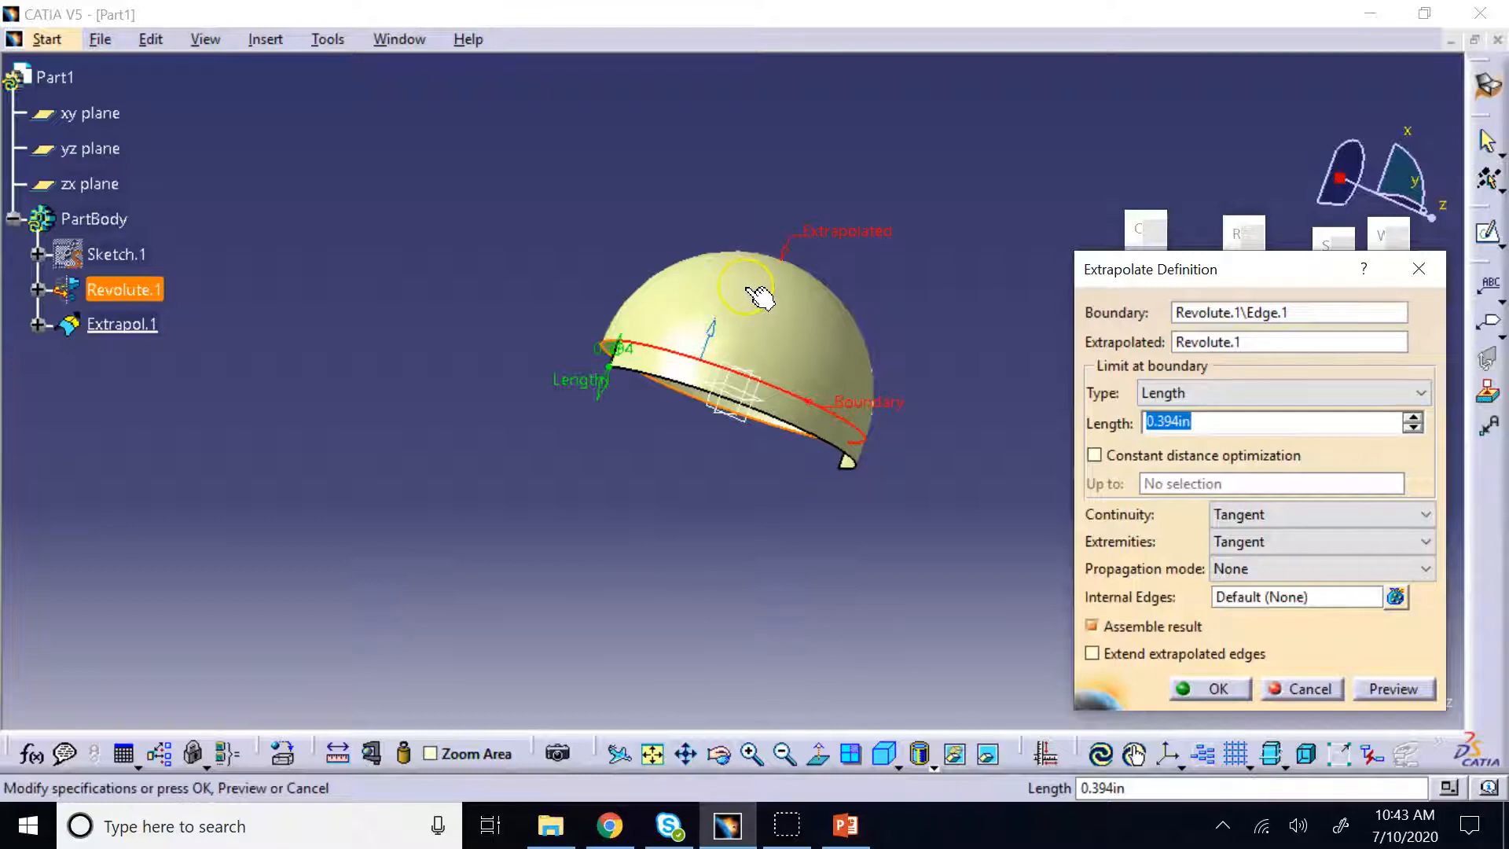
left_click(719, 754)
left_click_drag(707, 670, 939, 592)
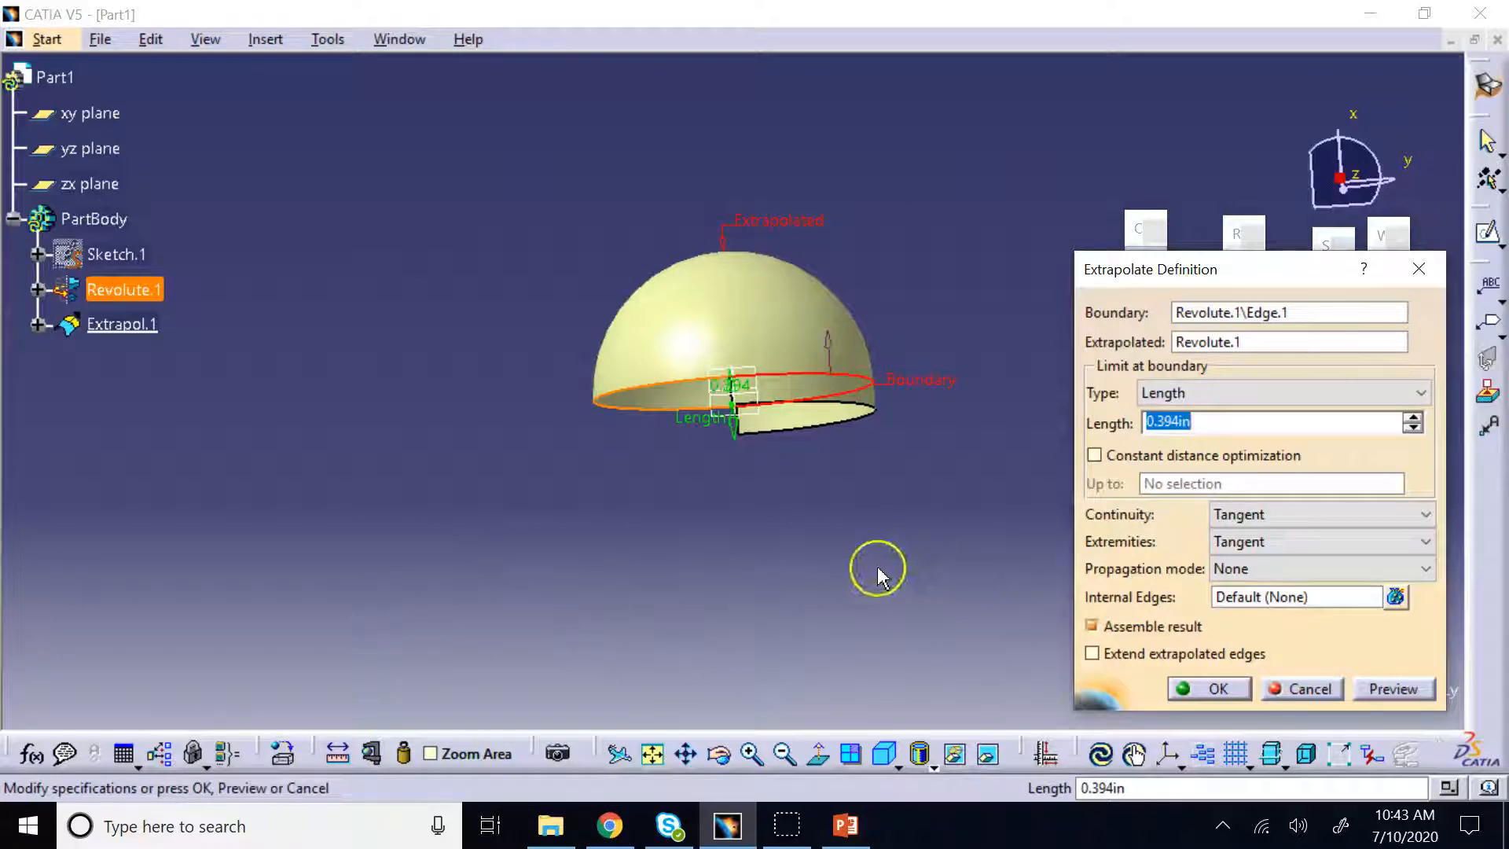
left_click(719, 754)
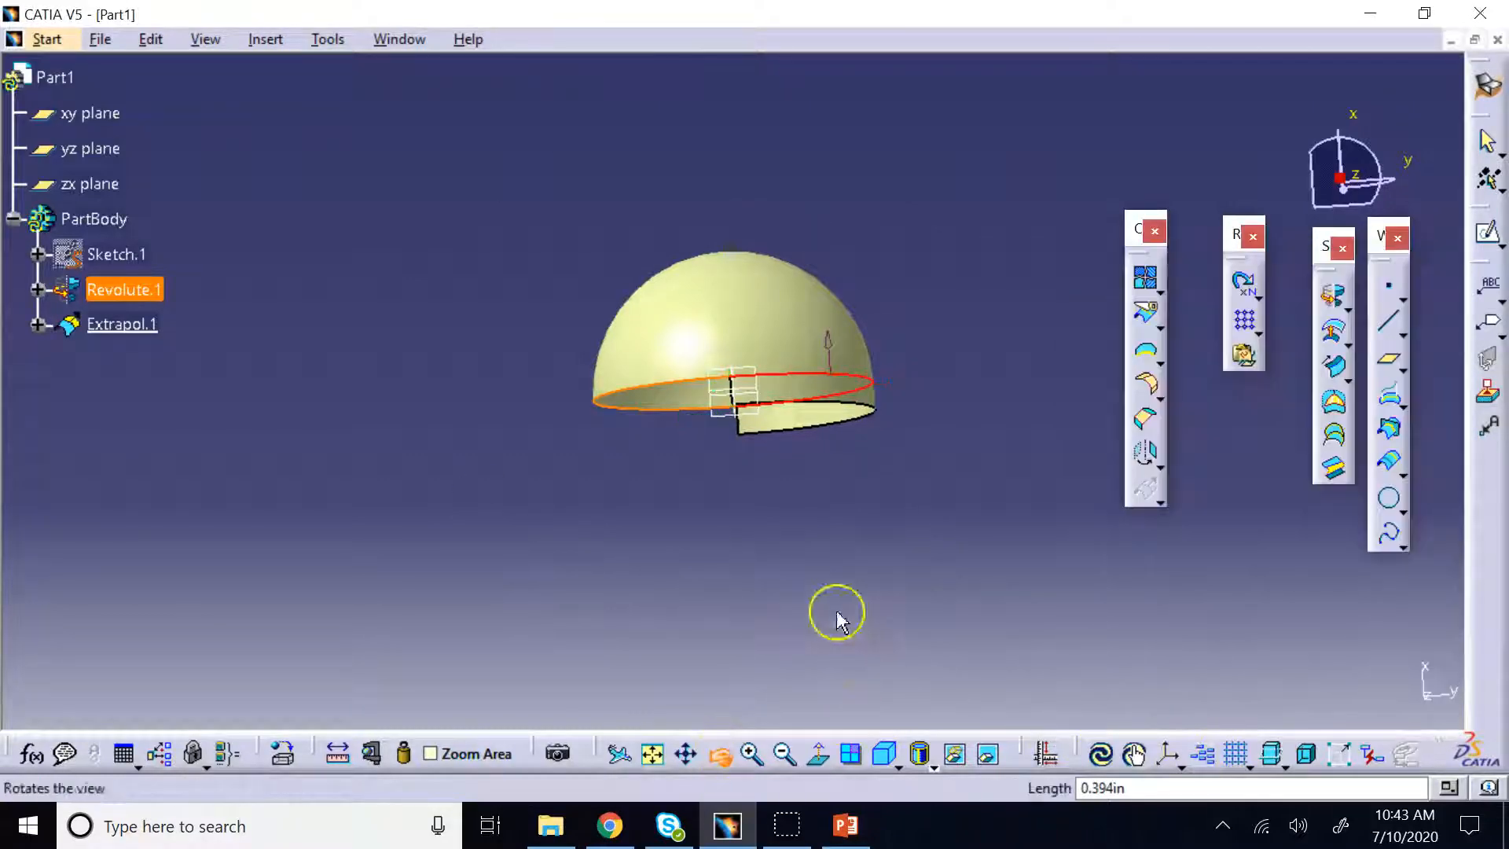
left_click_drag(835, 613, 806, 452)
left_click(1386, 691)
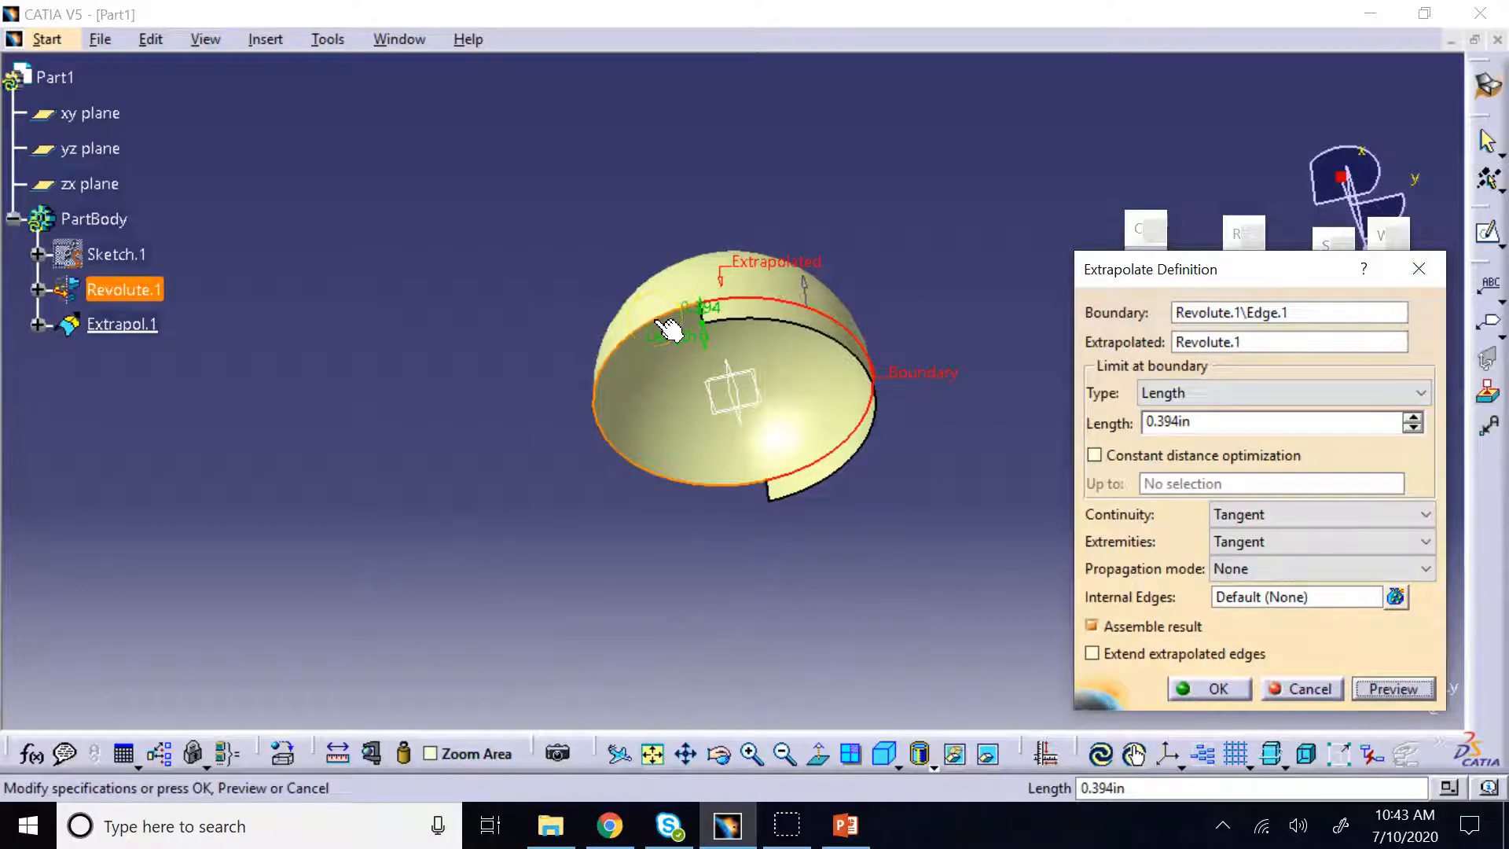
Review the boundary edge and Revolute.1 inputs of the extrapolation, and raise its length to 2.008 in
left_click(821, 291)
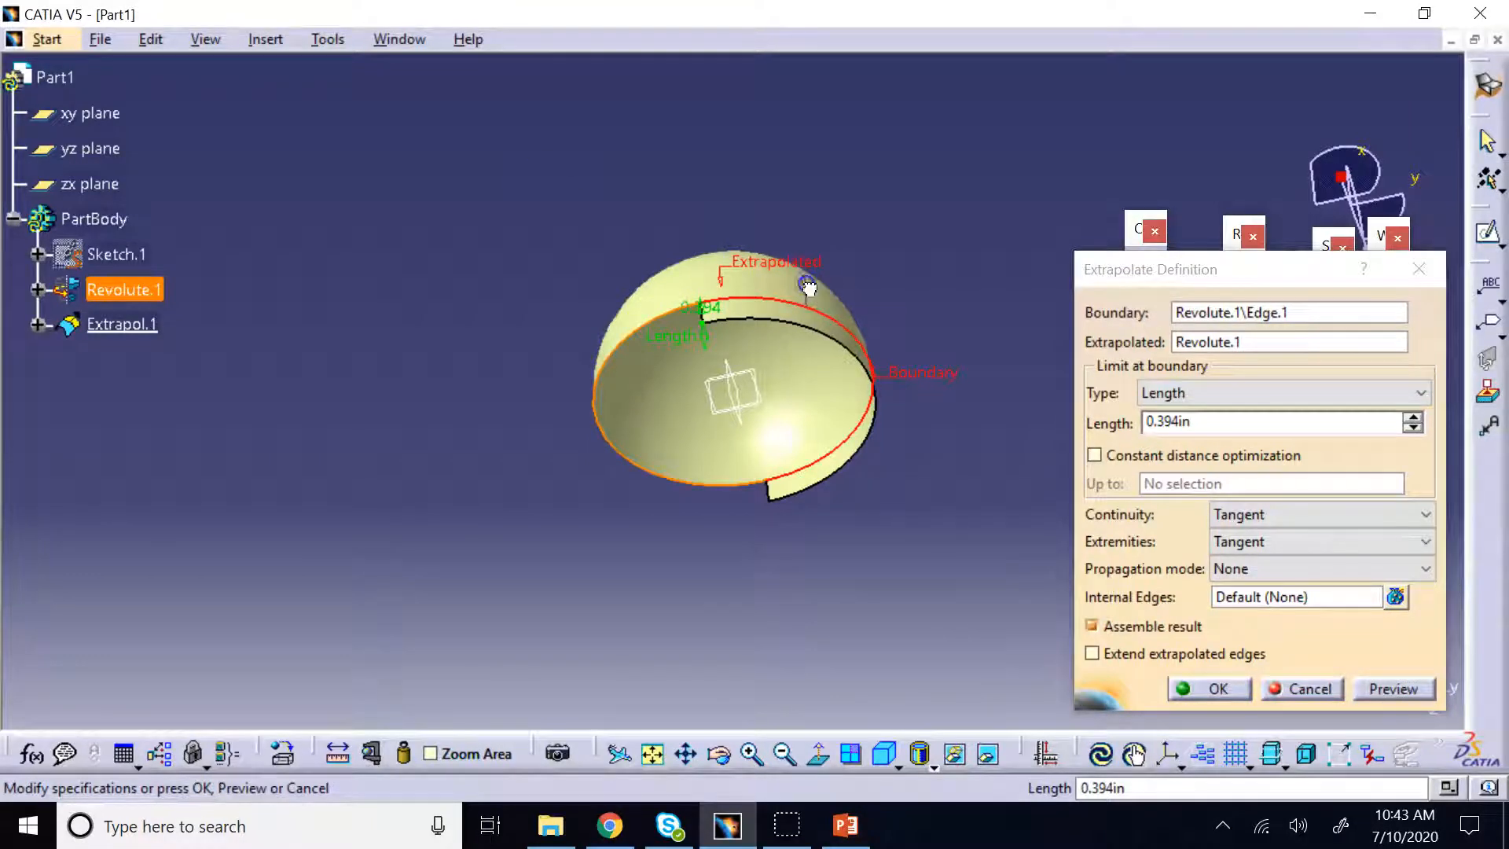
left_click(927, 379)
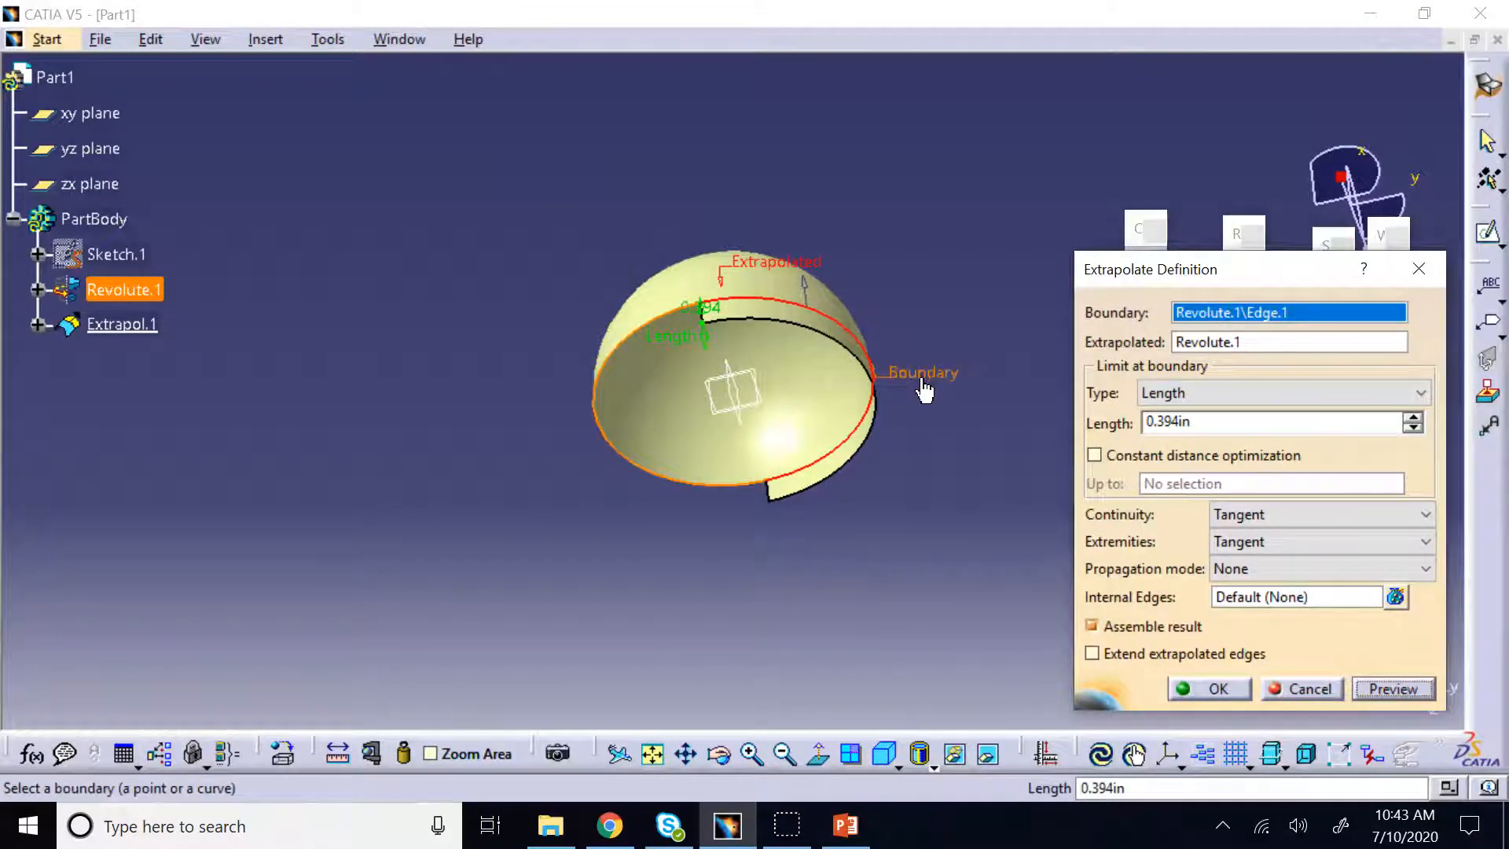
left_click(1216, 343)
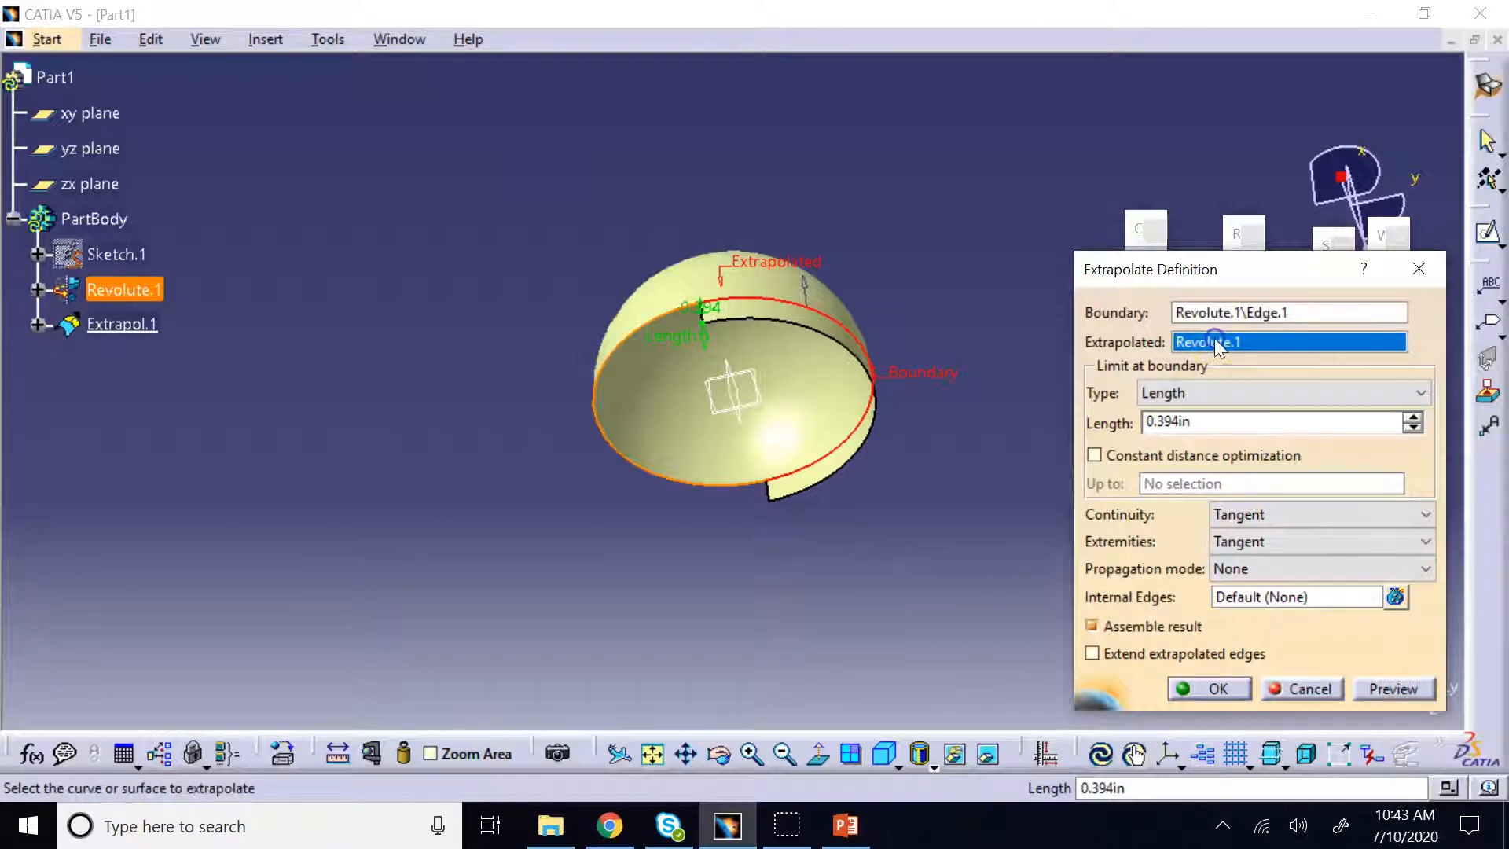
left_click(692, 288)
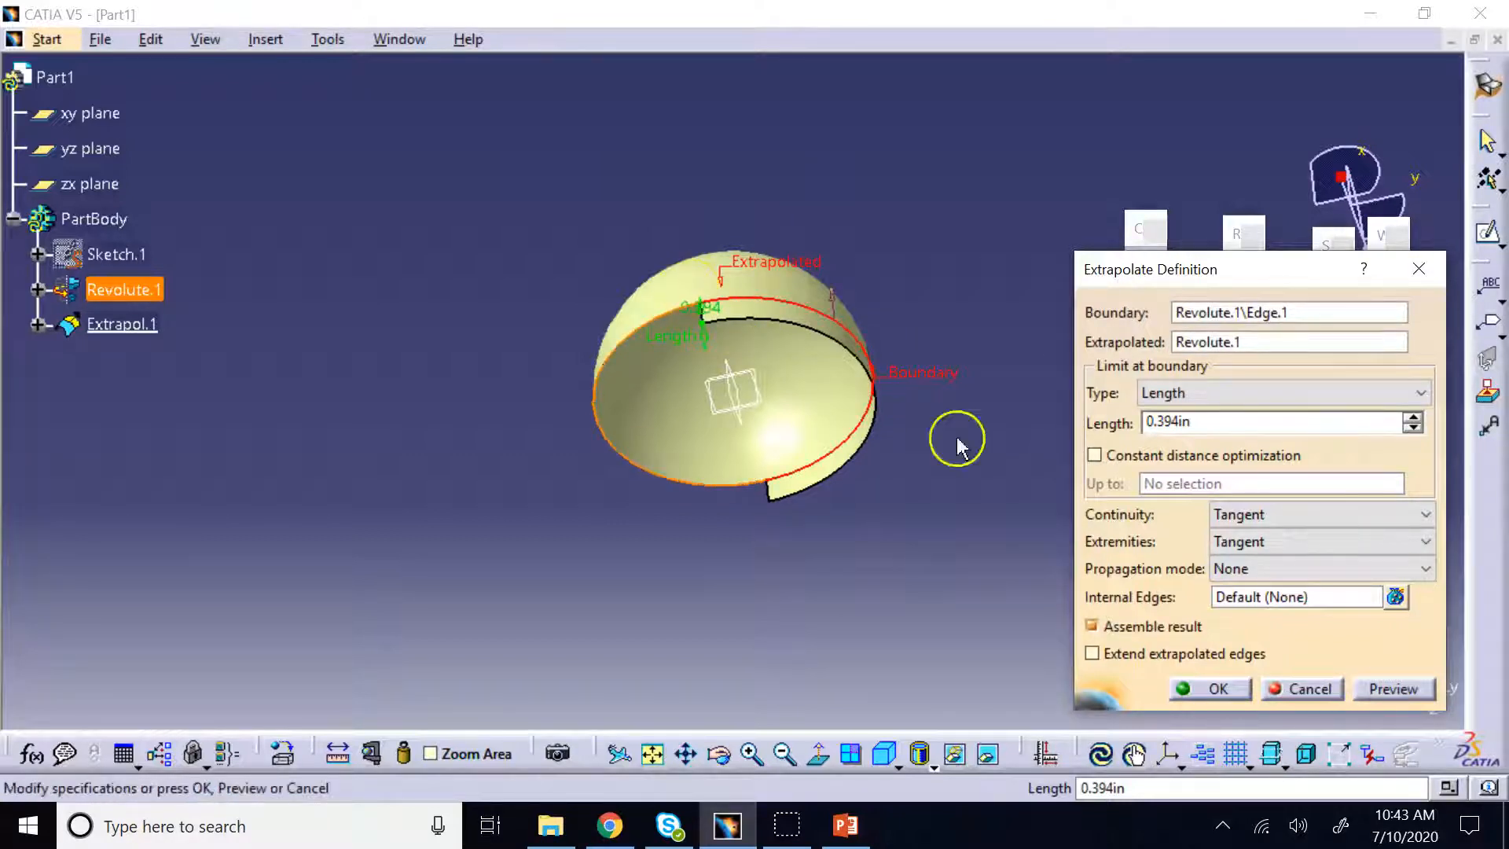
left_click_drag(1413, 422, 1413, 423)
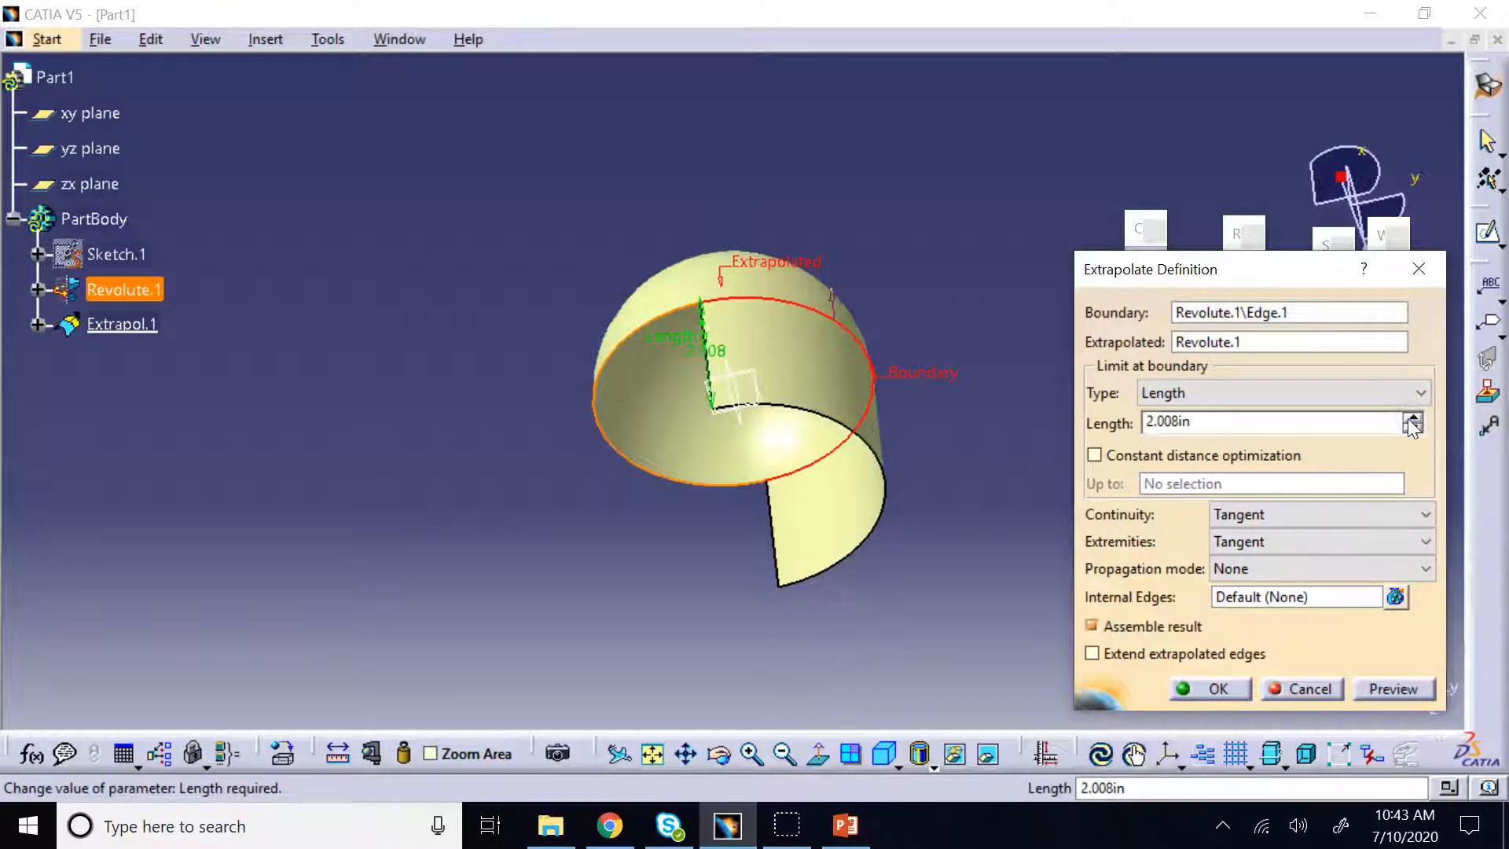
left_click(1209, 391)
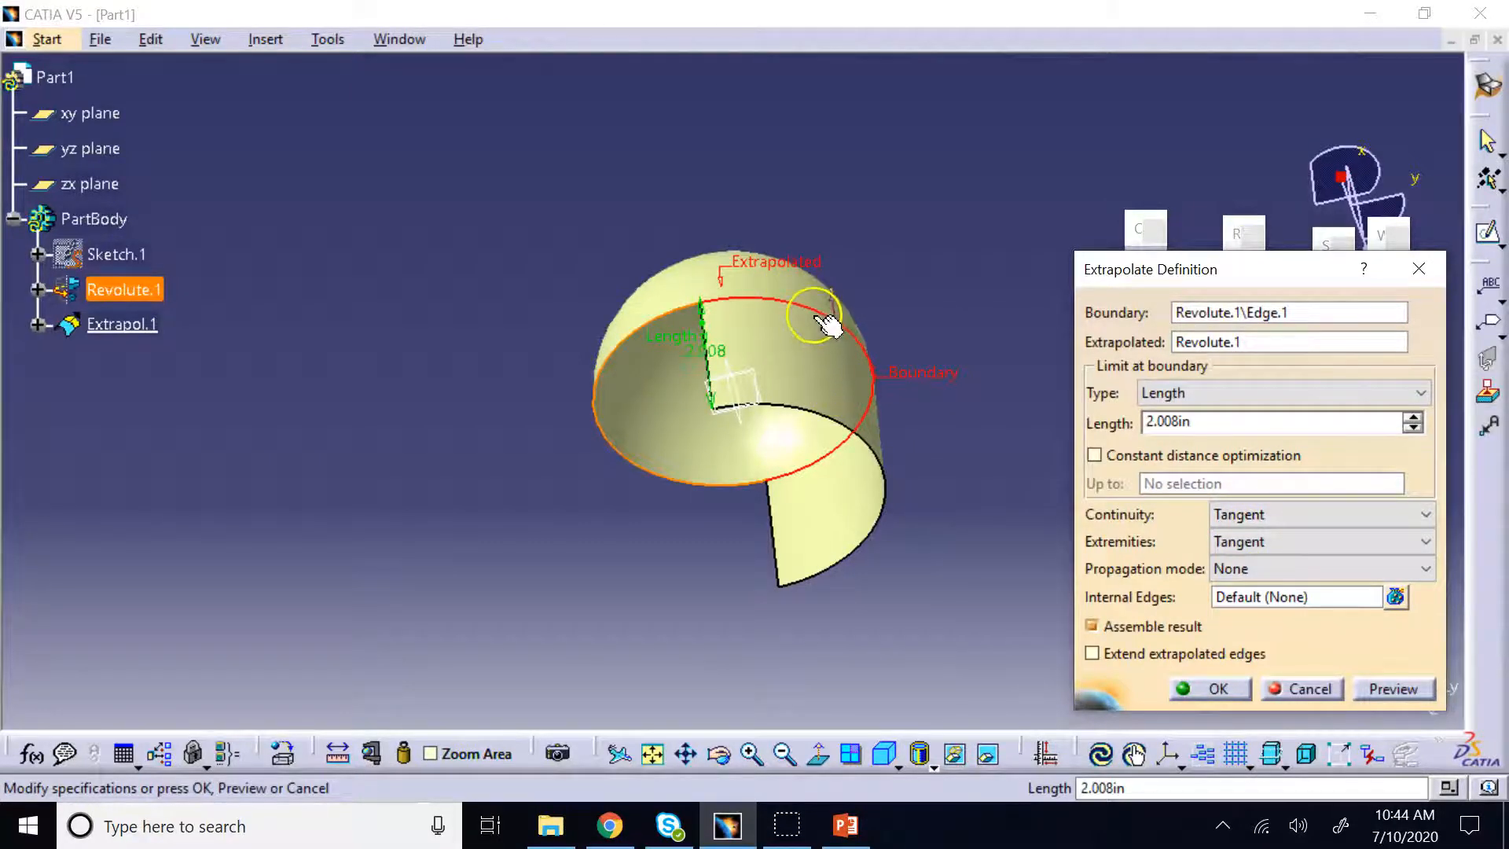
left_click(884, 755)
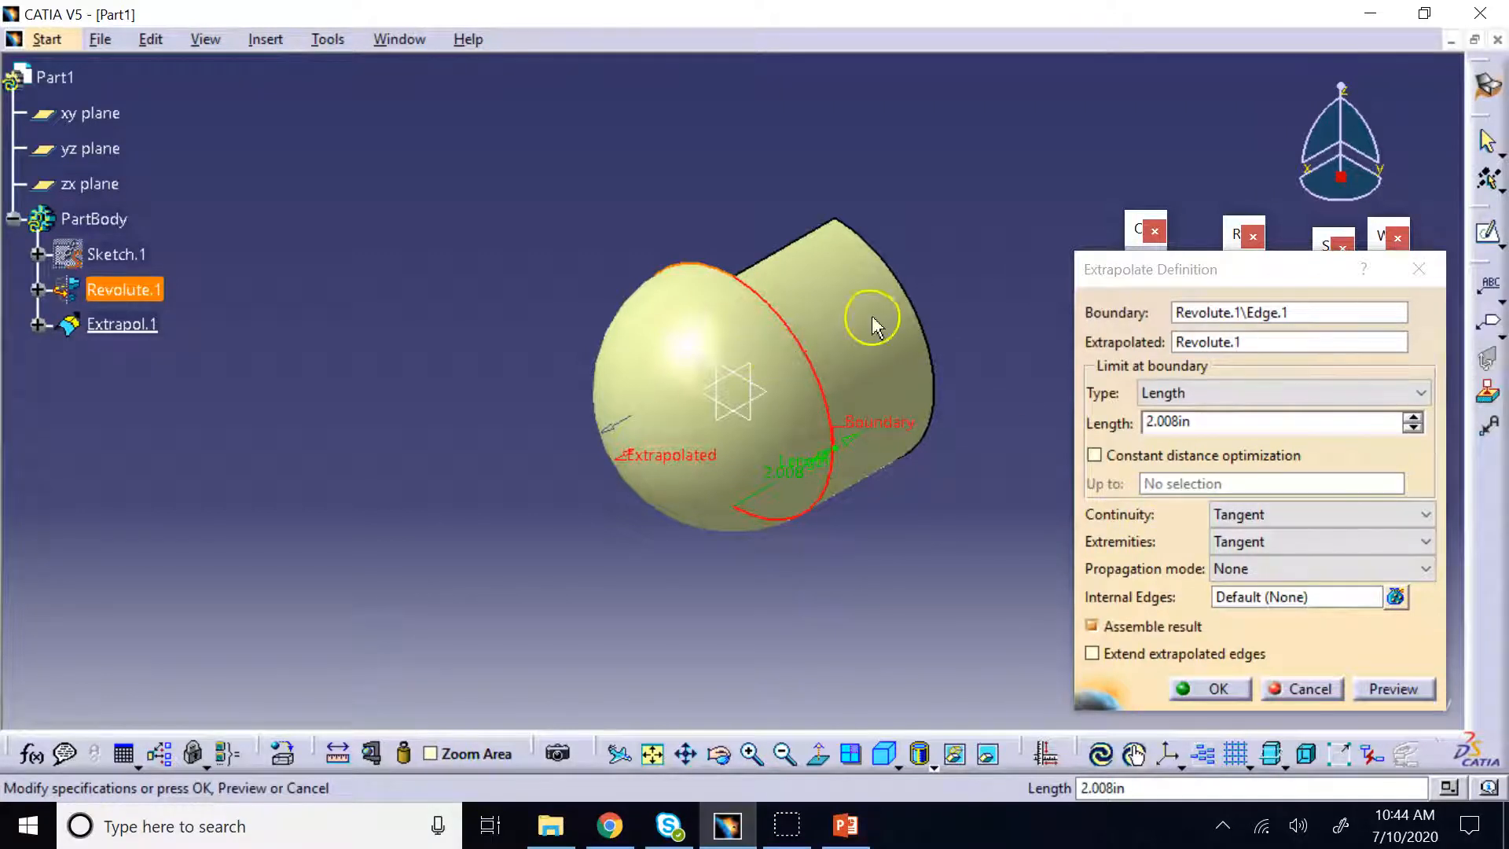
Change the extrapolation's continuity to Curvature and inspect the extended surface from its open side
left_click(1265, 514)
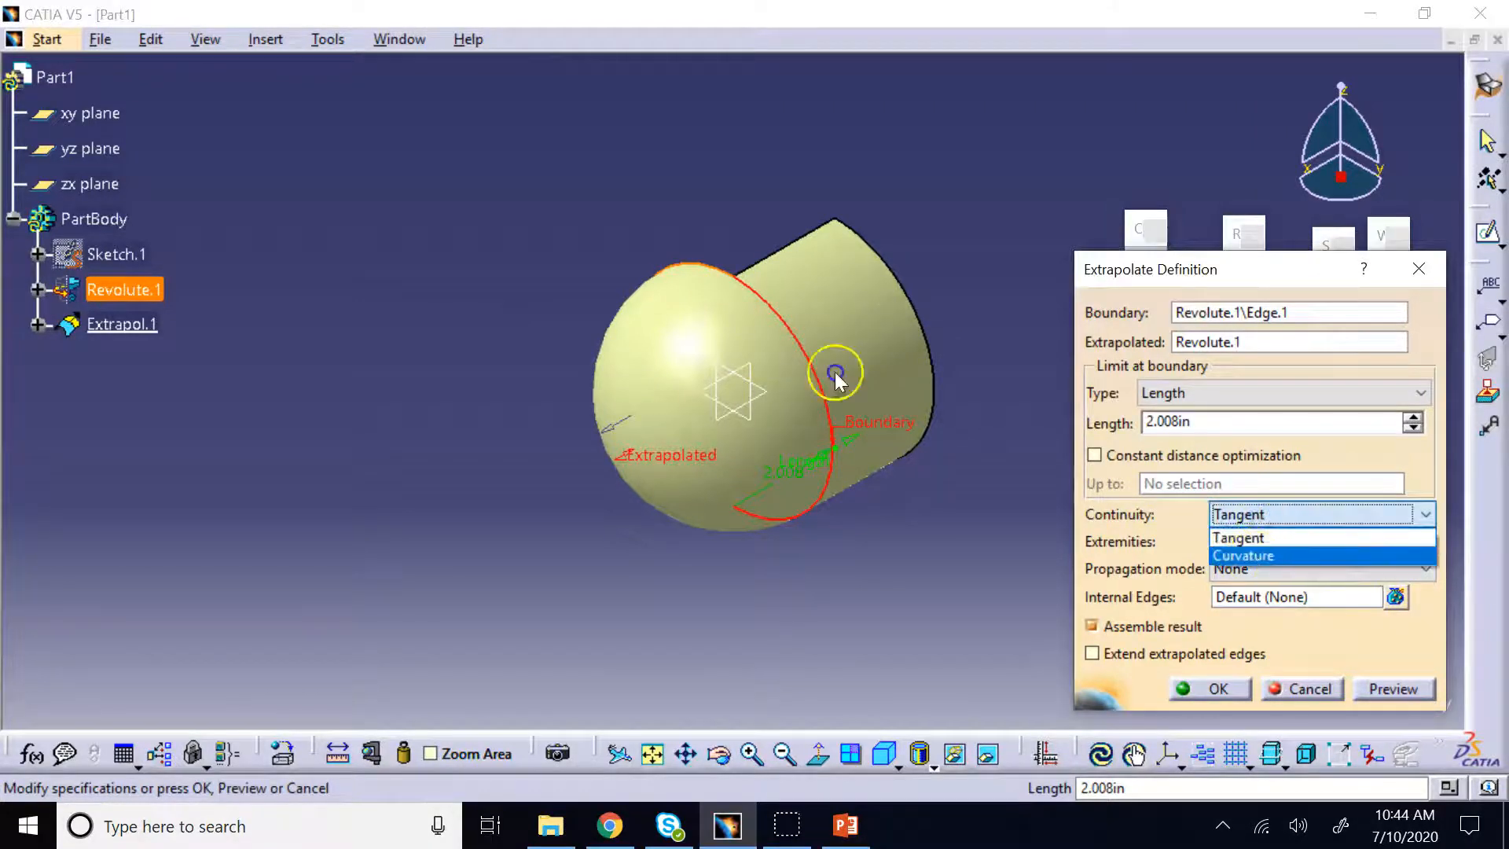
left_click(1249, 556)
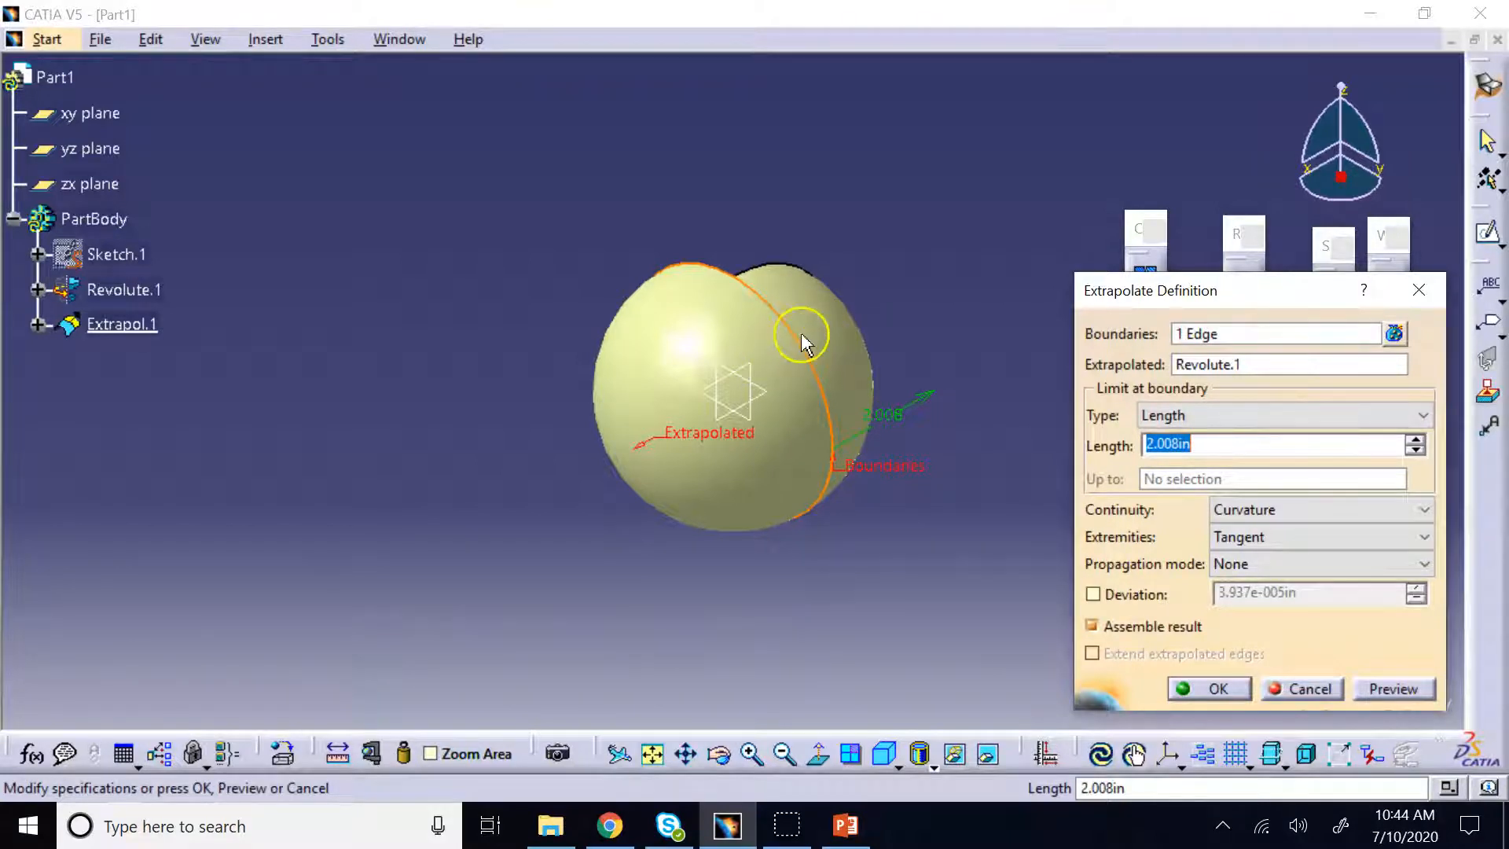
left_click(718, 754)
left_click_drag(782, 324, 1008, 539)
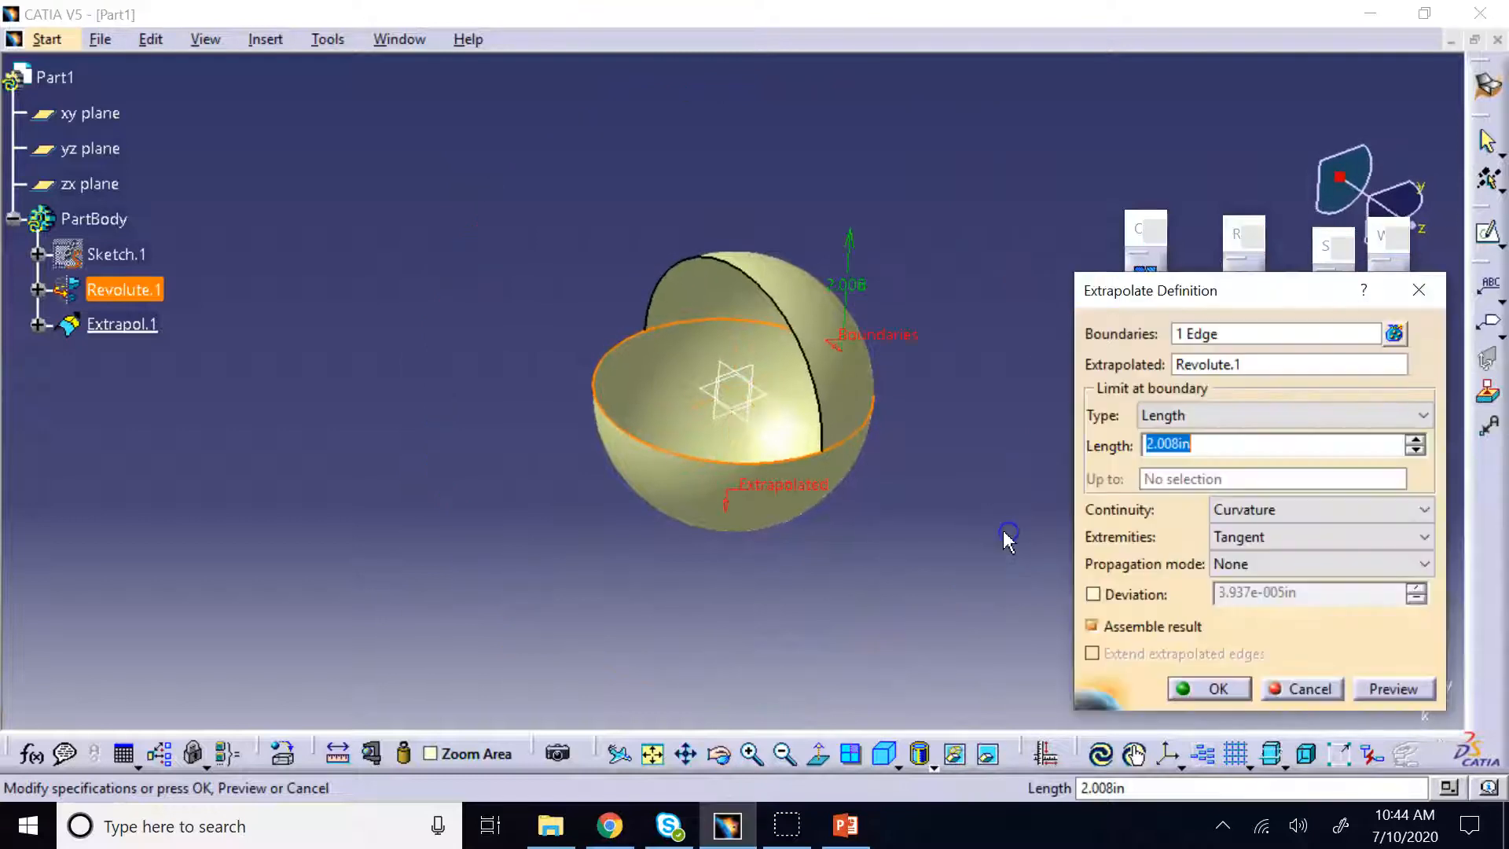
Reduce the extrapolation length to 1.457 in, preview it, and create the extrapolated surface
left_click(1415, 442)
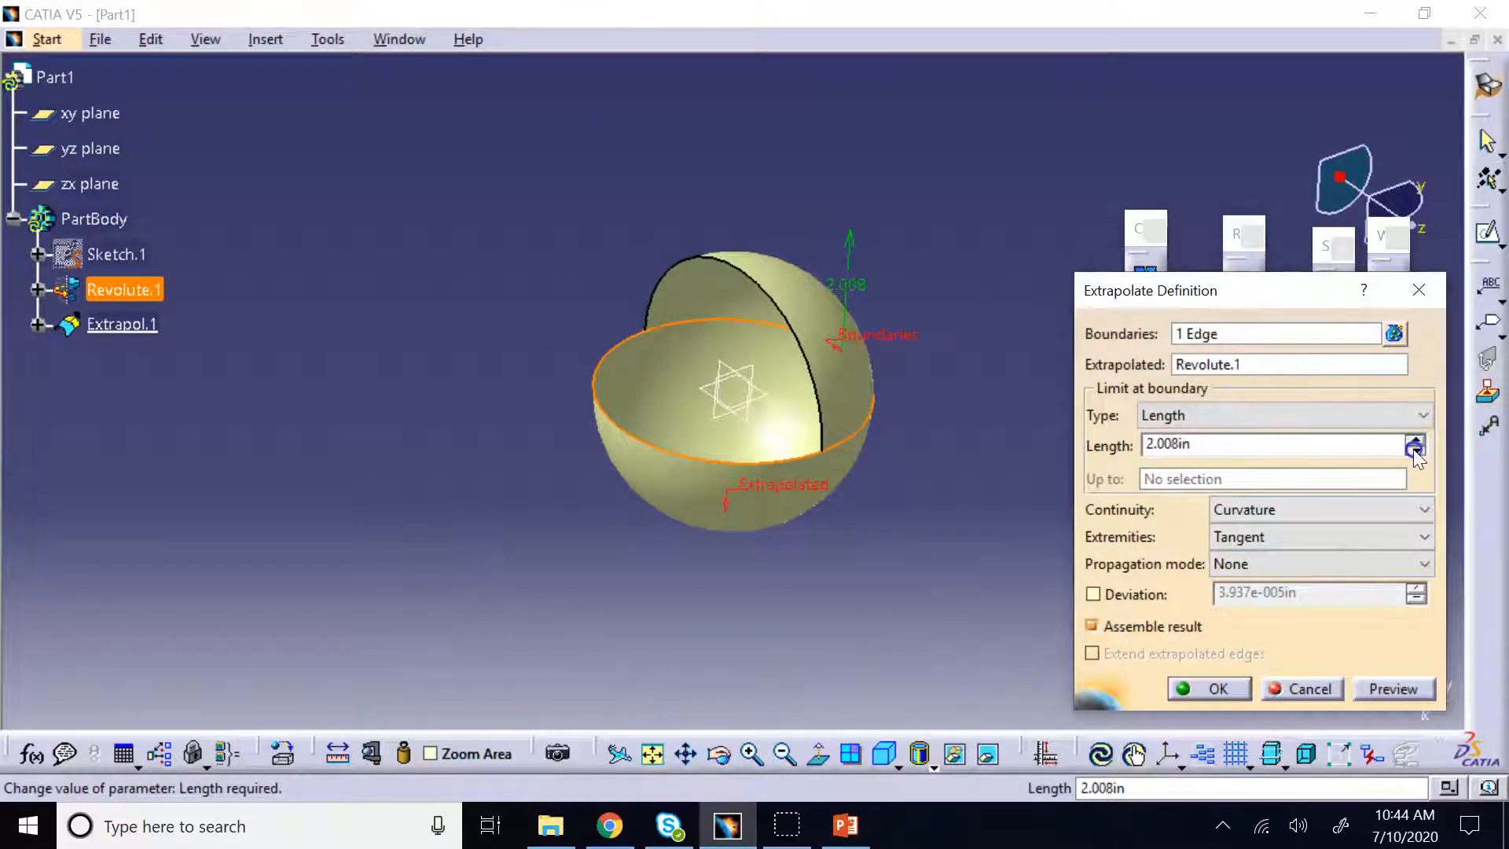
left_click(1415, 451)
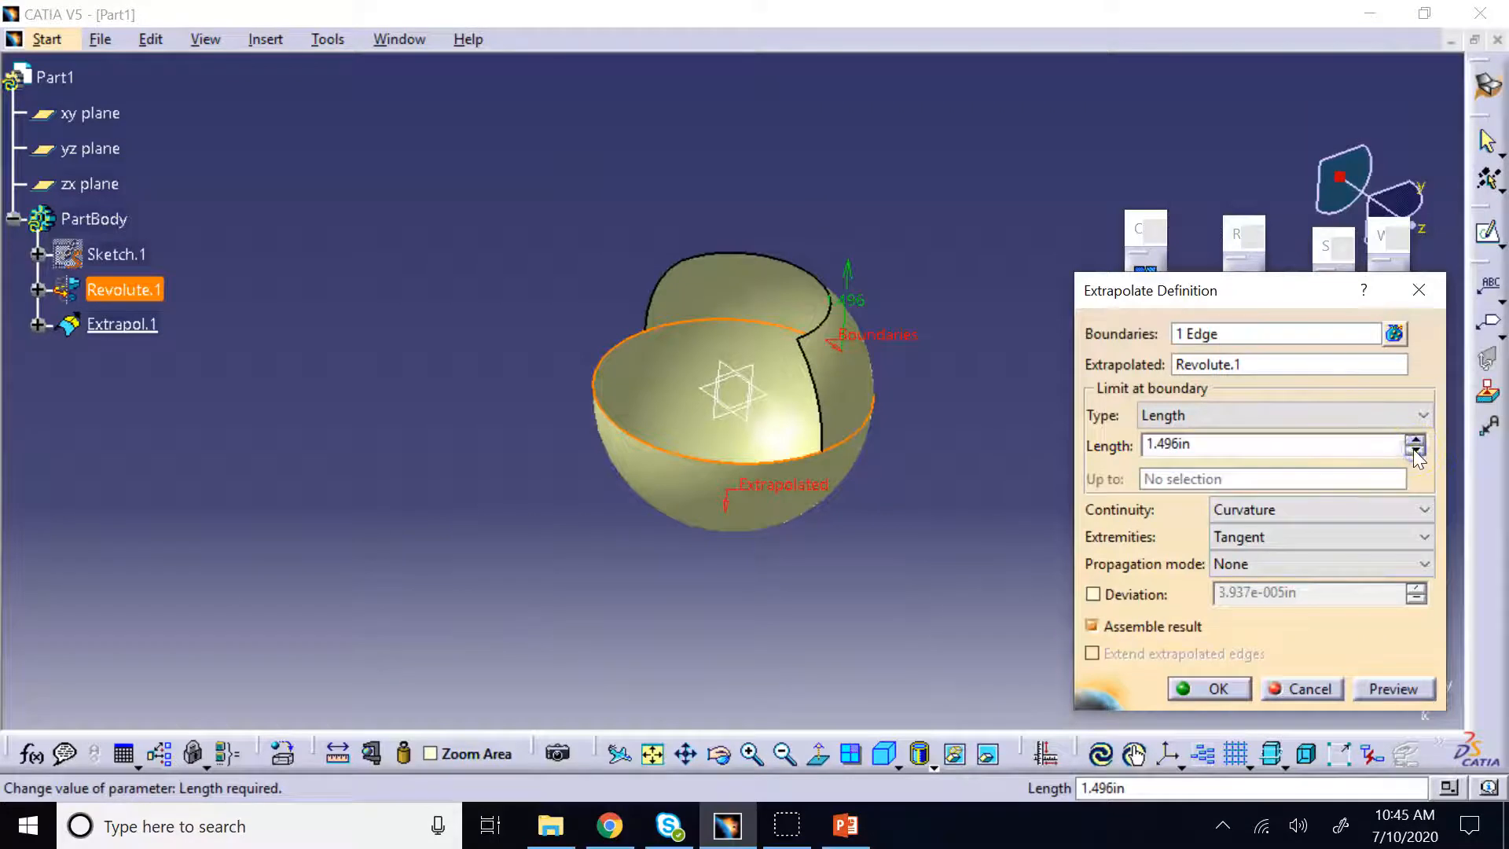
left_click(1414, 450)
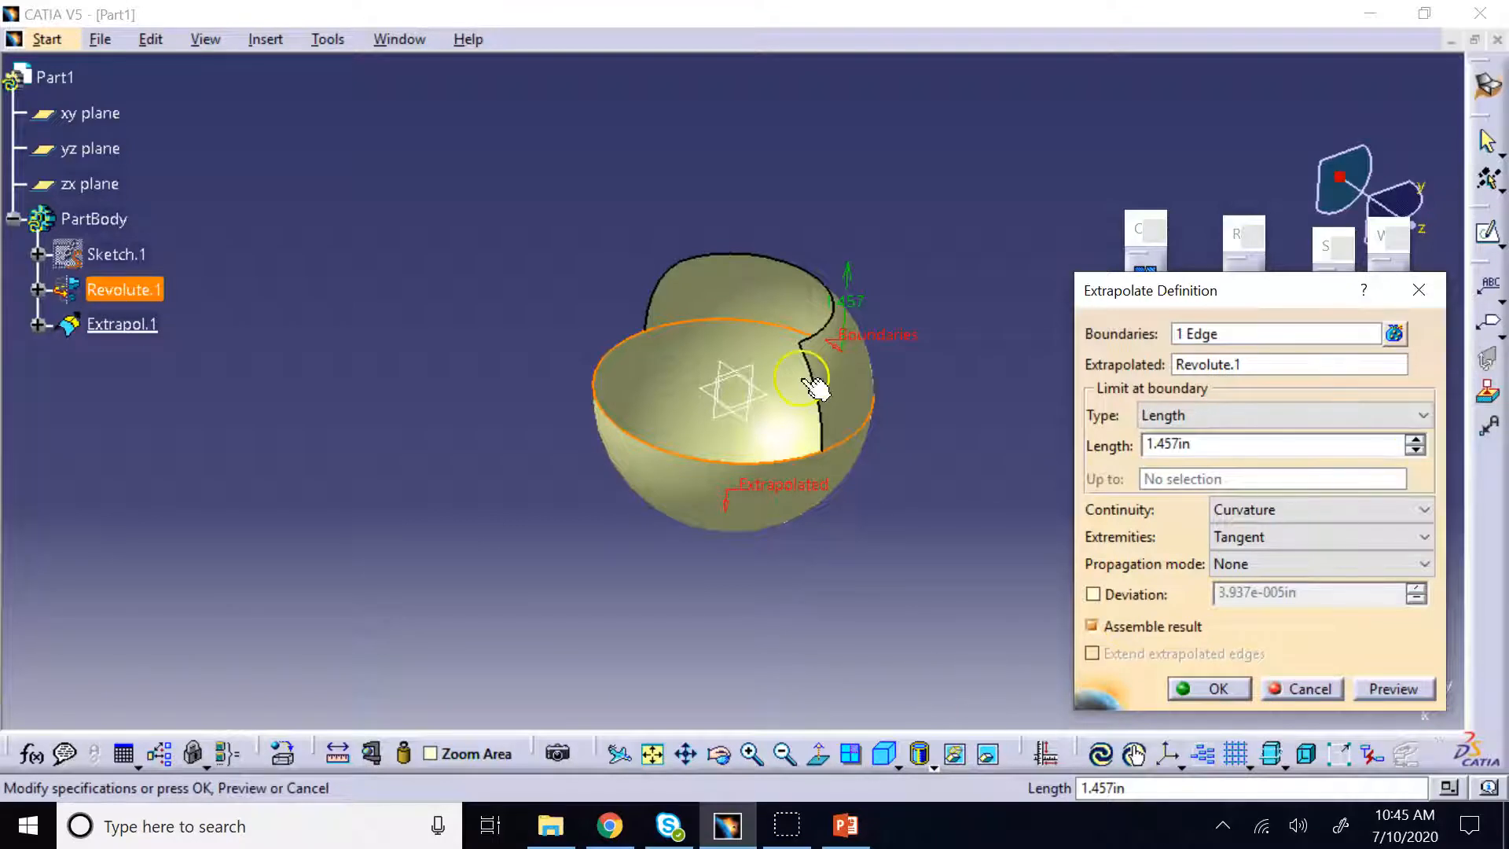
left_click(1416, 689)
left_click(1185, 689)
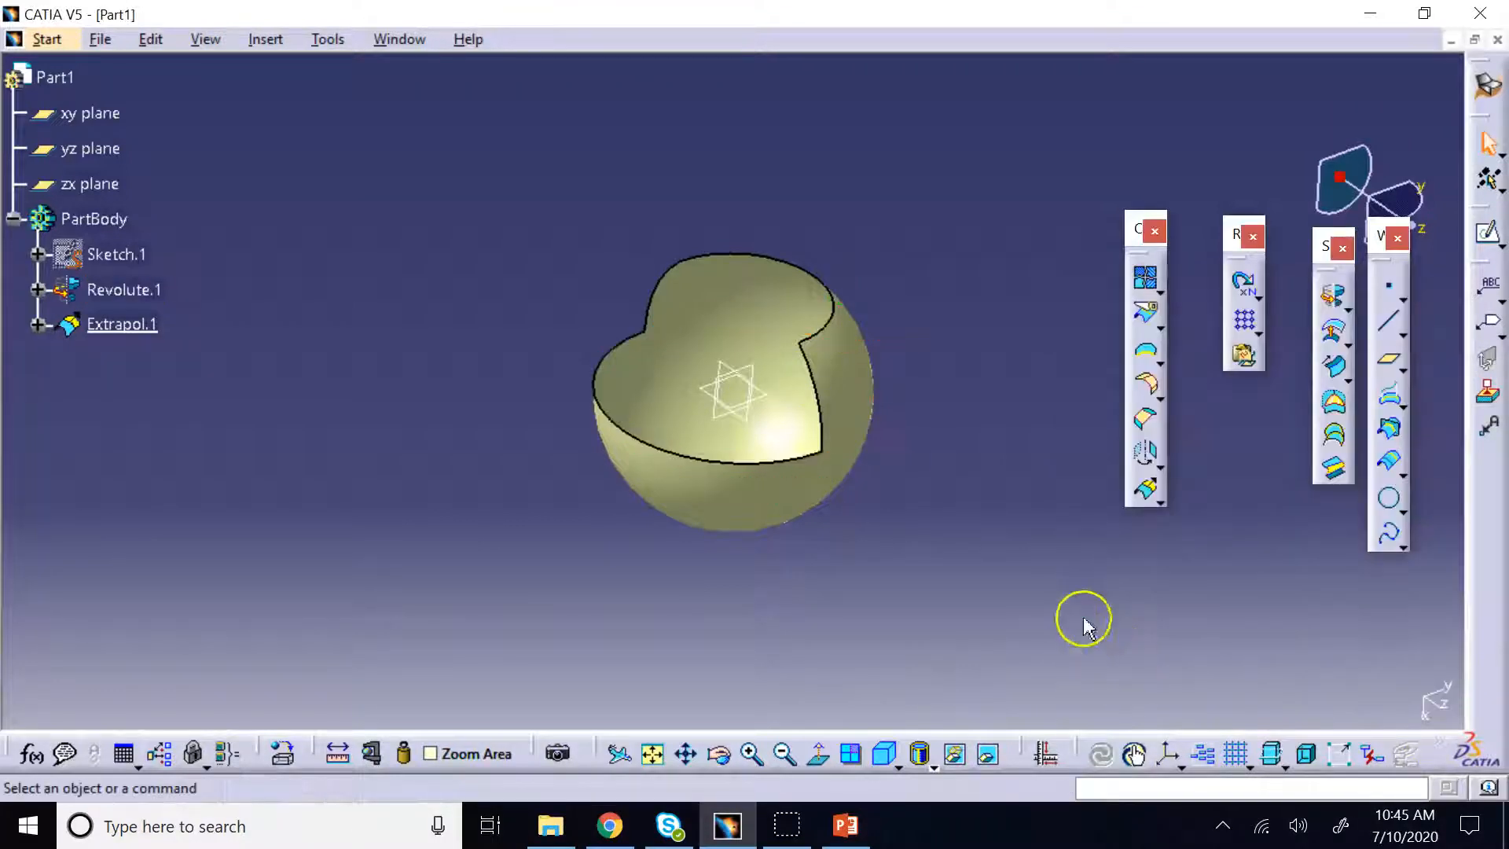
left_click(724, 753)
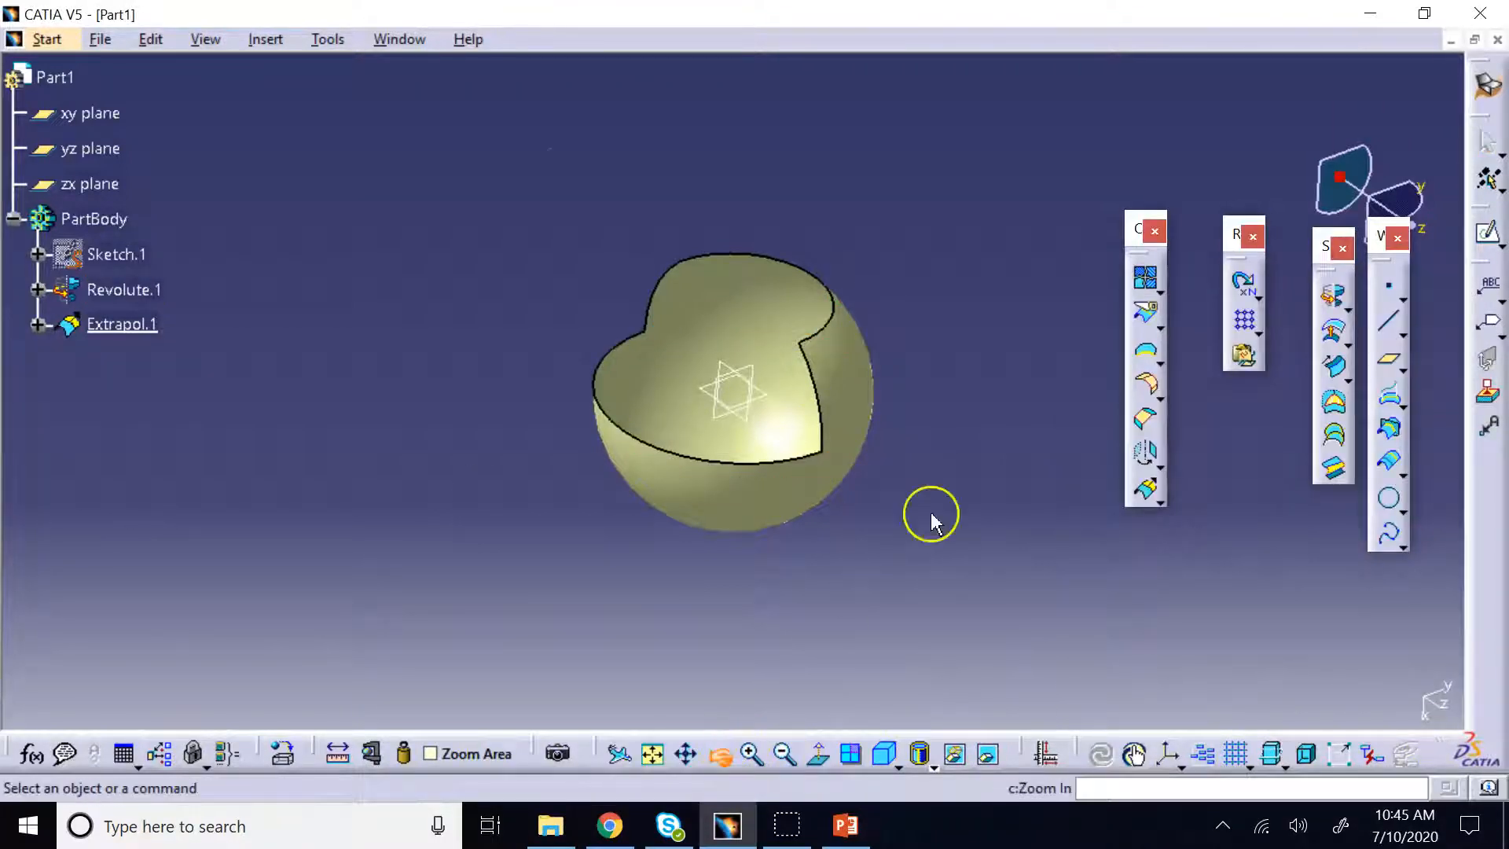
left_click_drag(933, 511, 973, 475)
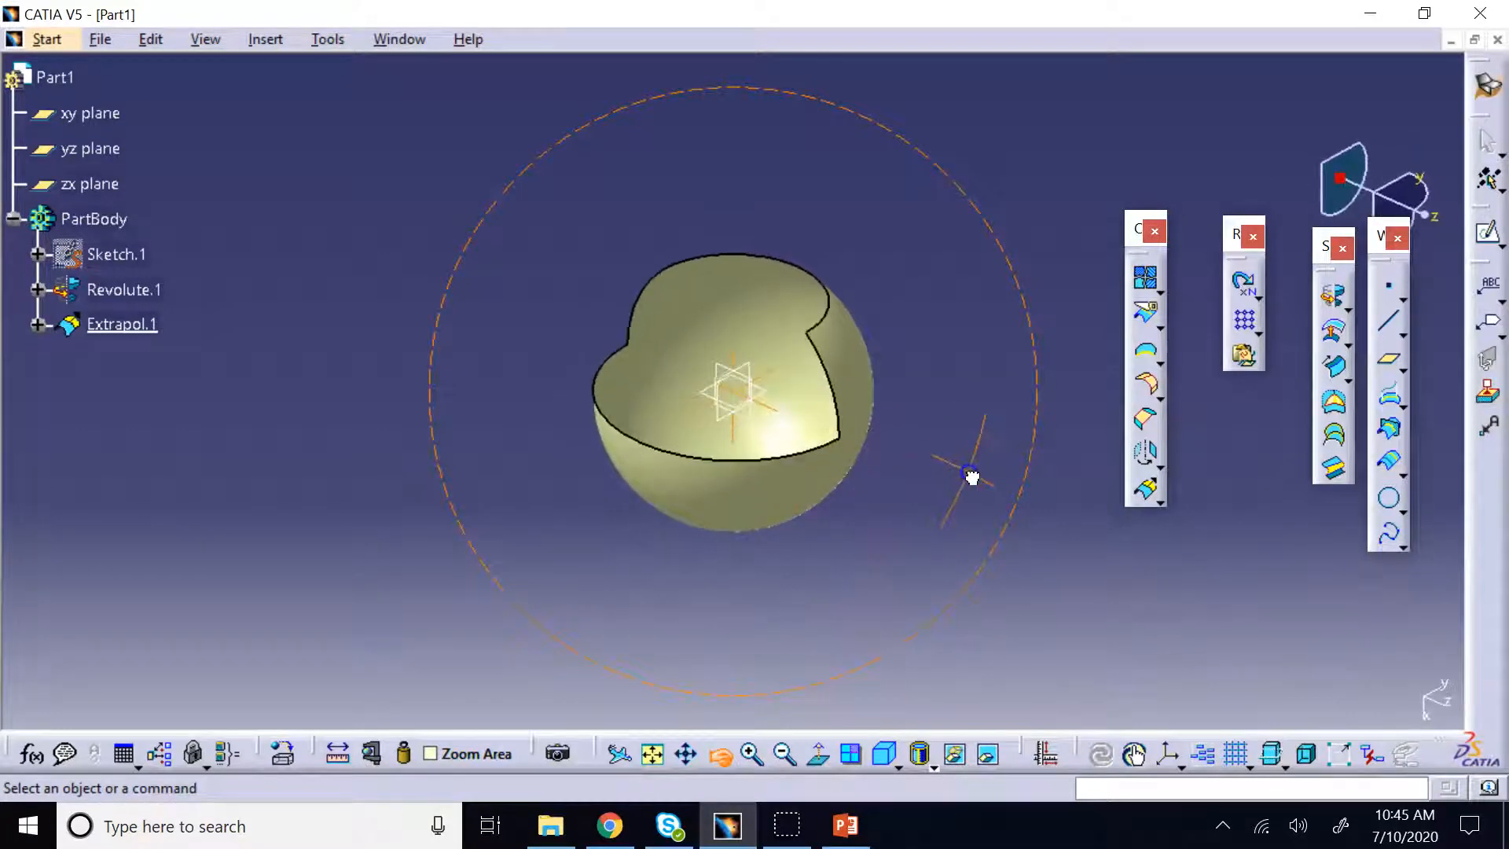
Switch to PowerPoint, show slide 13 on Surface Boundary and Intersection, and return to CATIA
left_click(833, 827)
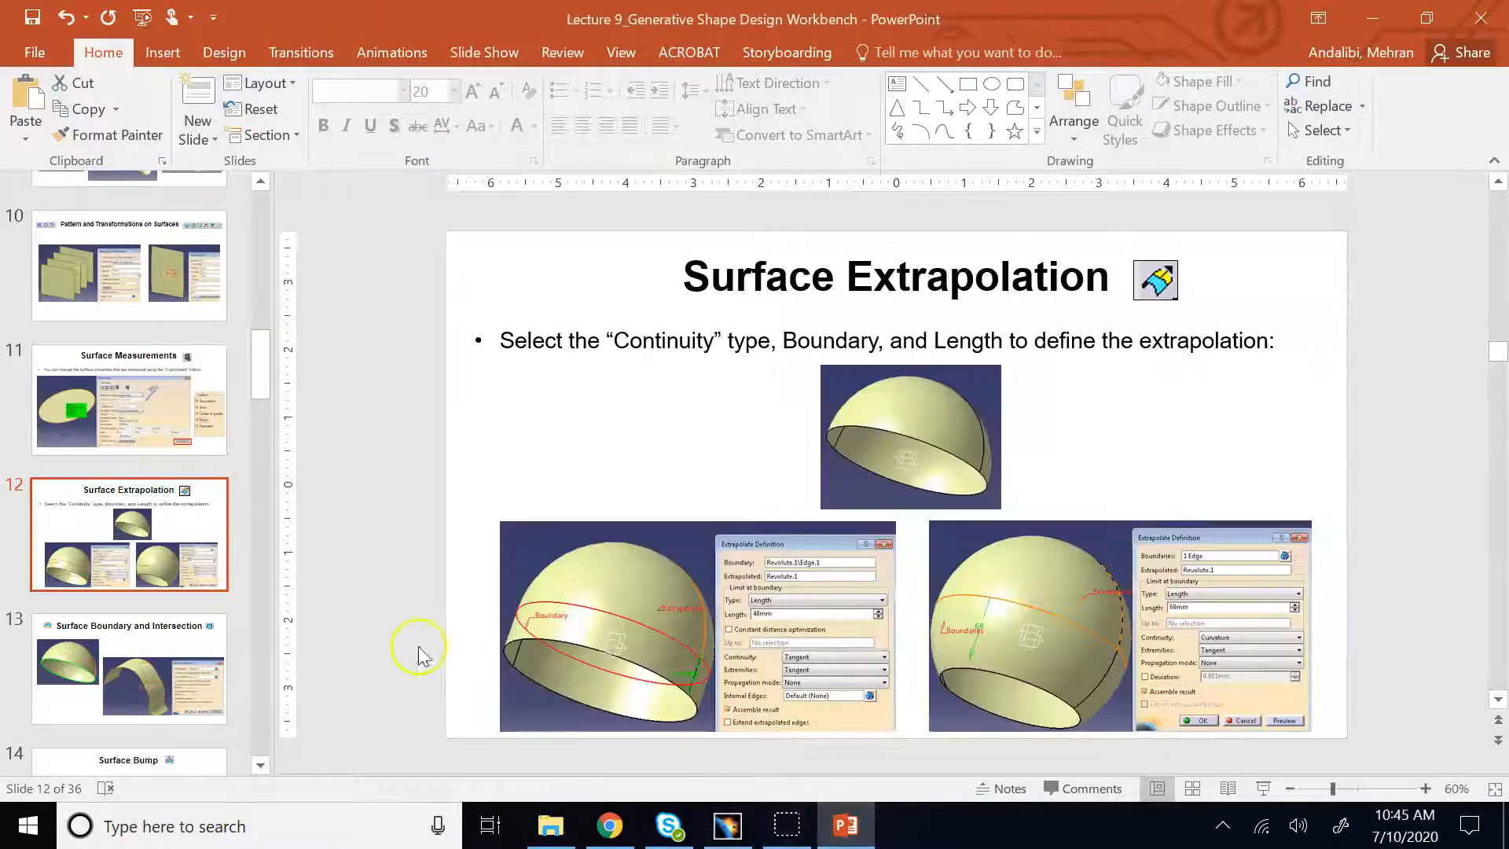
left_click(162, 672)
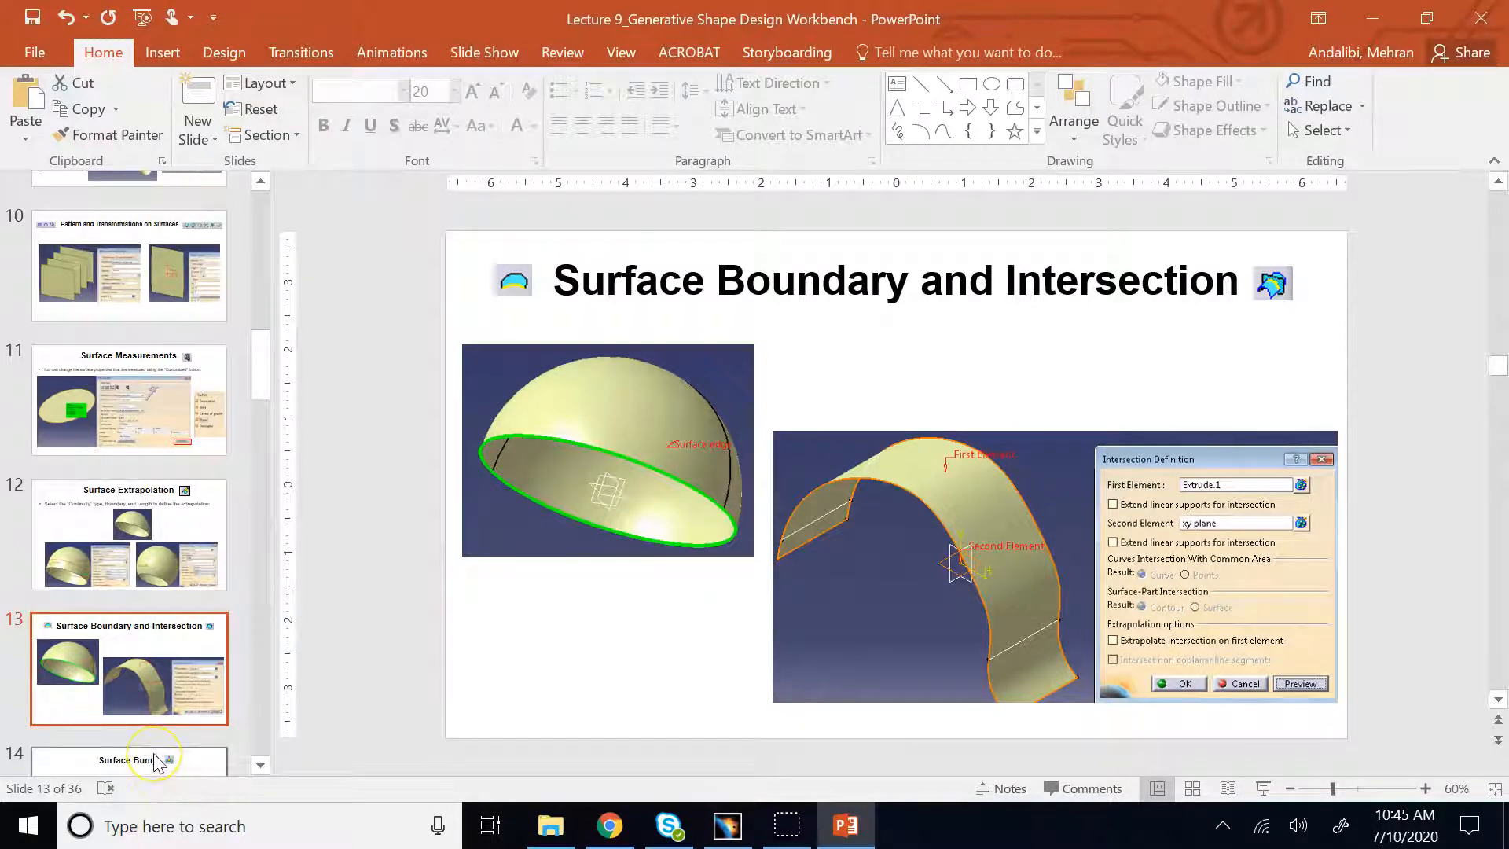
left_click(723, 823)
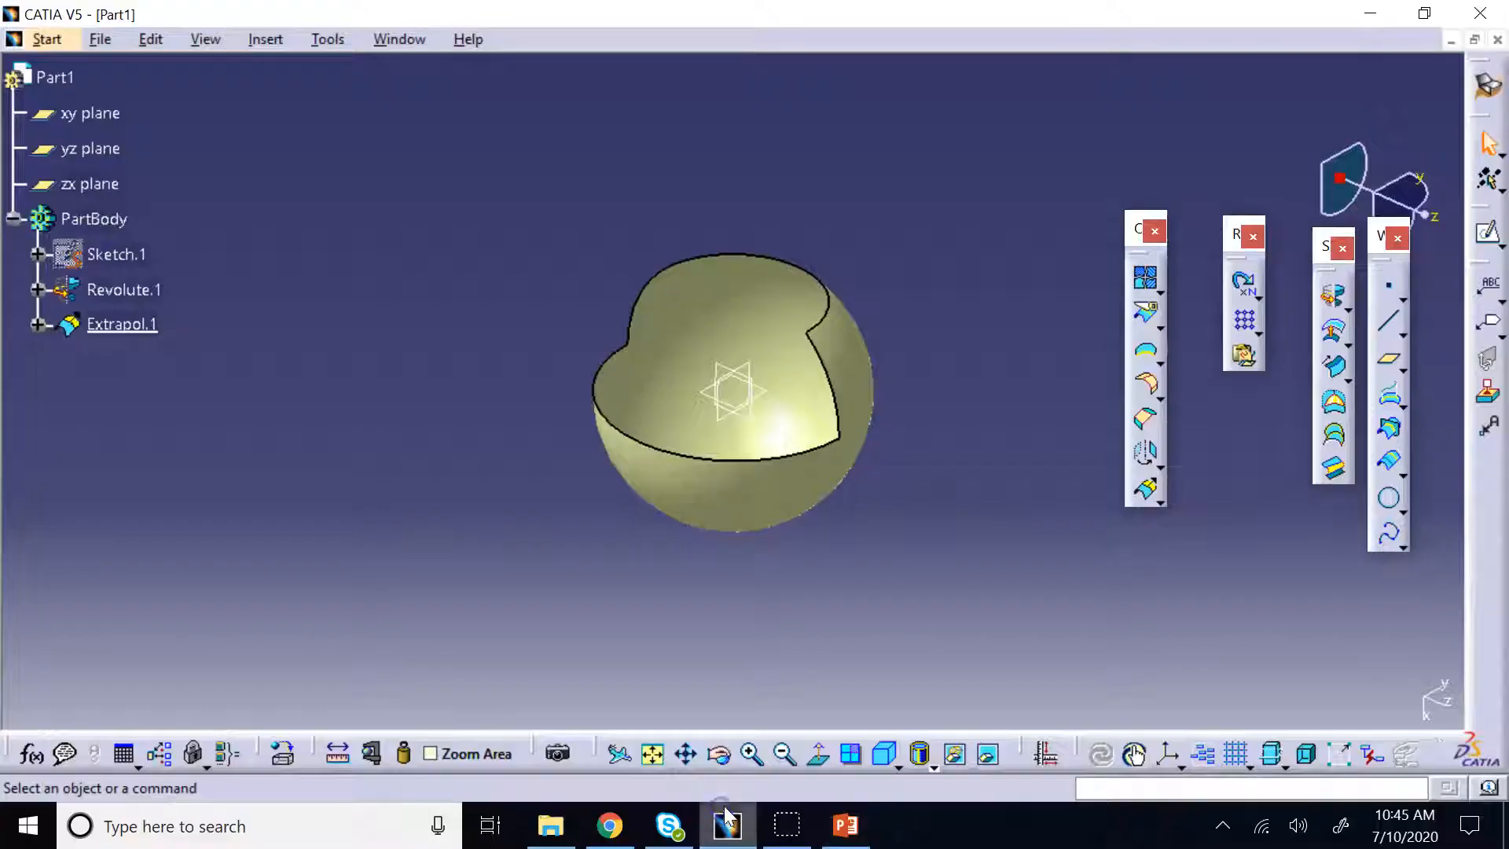
Select and deselect Extrapol.1, and reposition the floating wireframe and operations tool palettes closer to the model
left_click(122, 324)
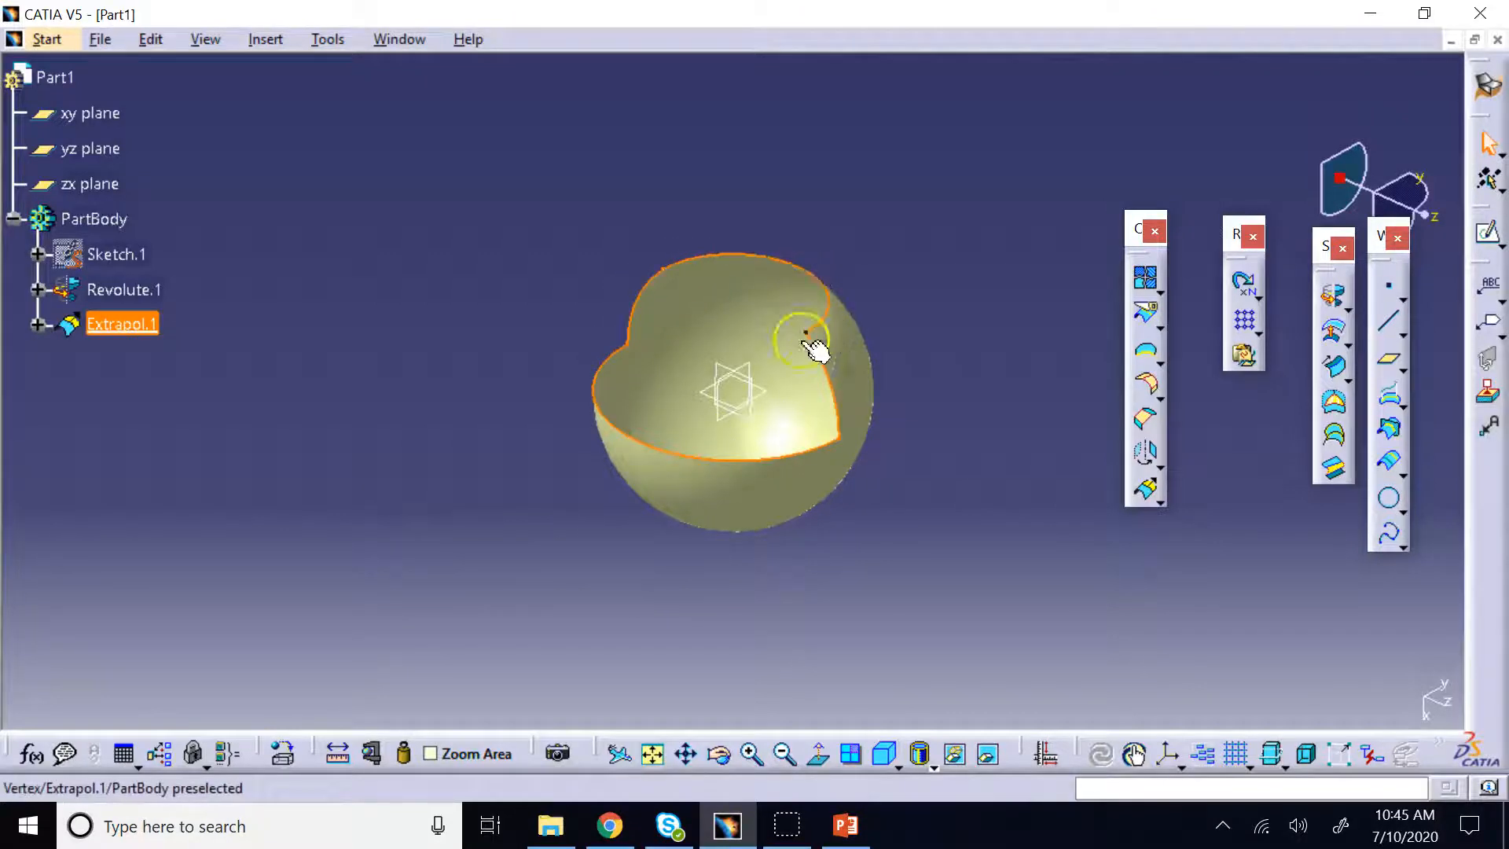
left_click(657, 338)
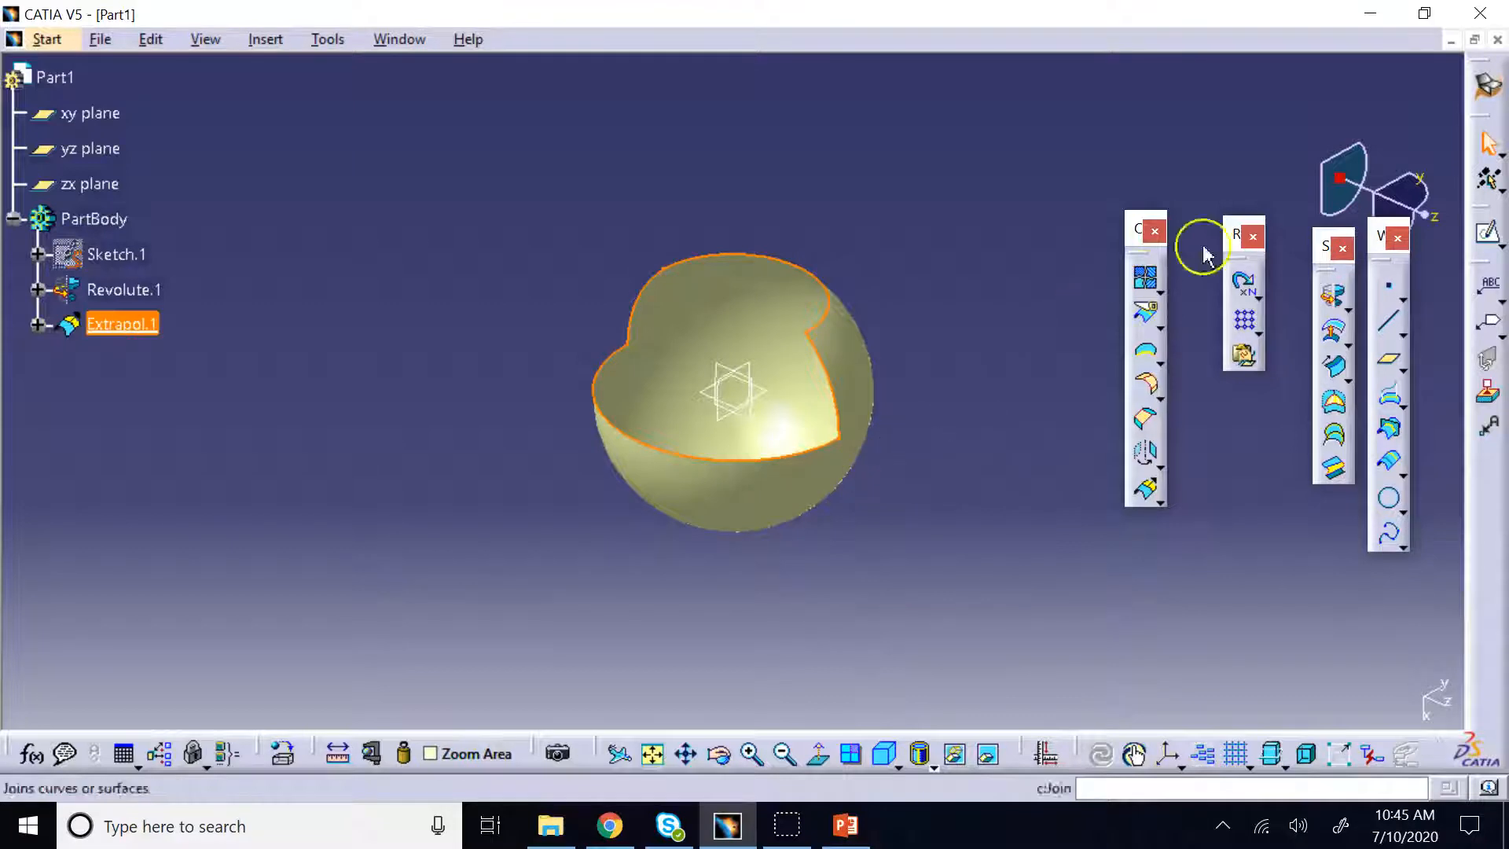
left_click_drag(1380, 244, 1028, 175)
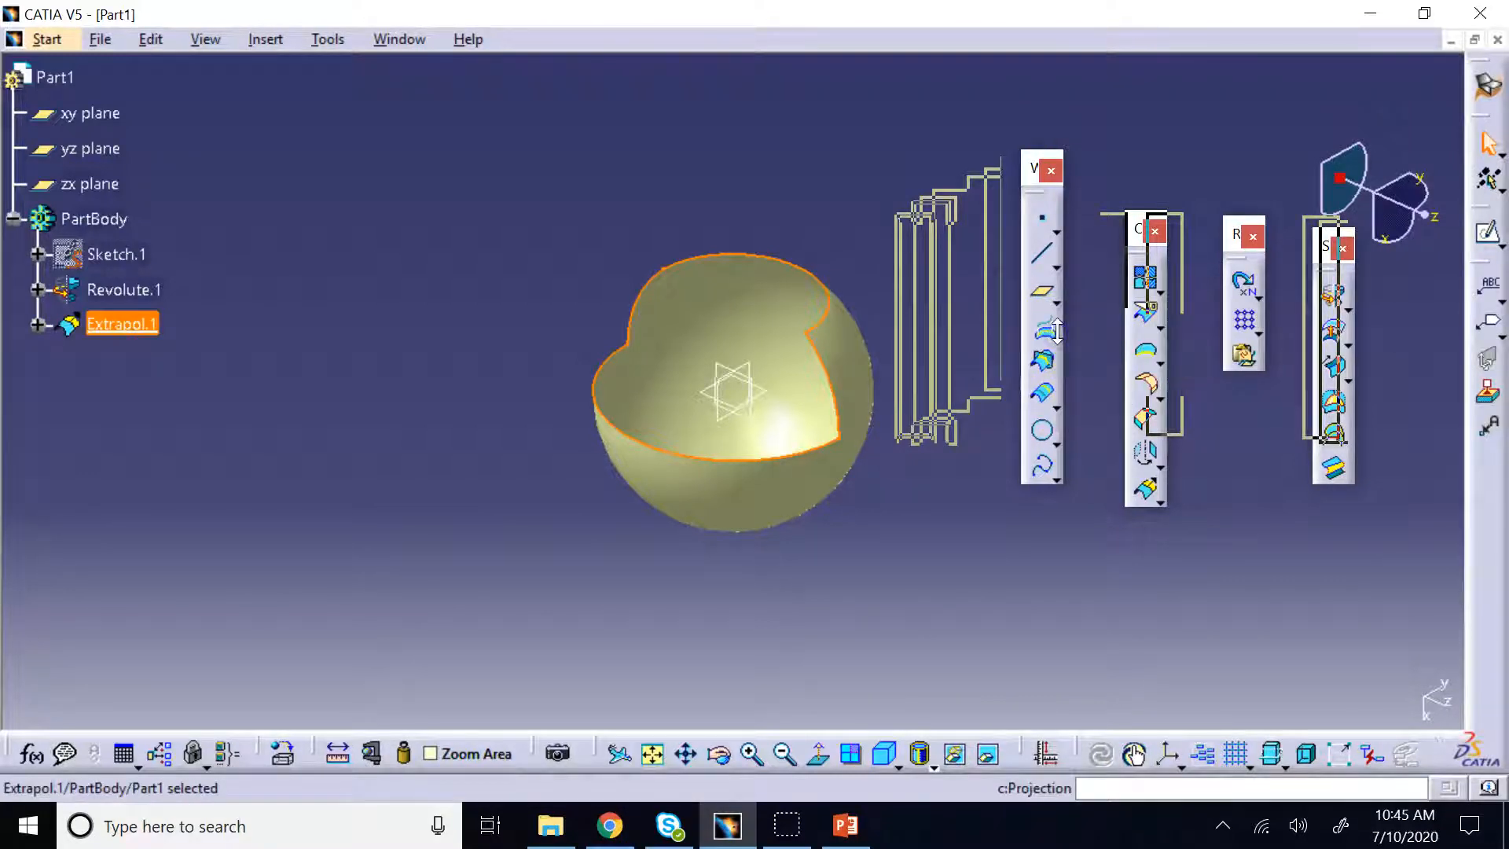
left_click(1087, 292)
left_click_drag(1120, 240, 1096, 179)
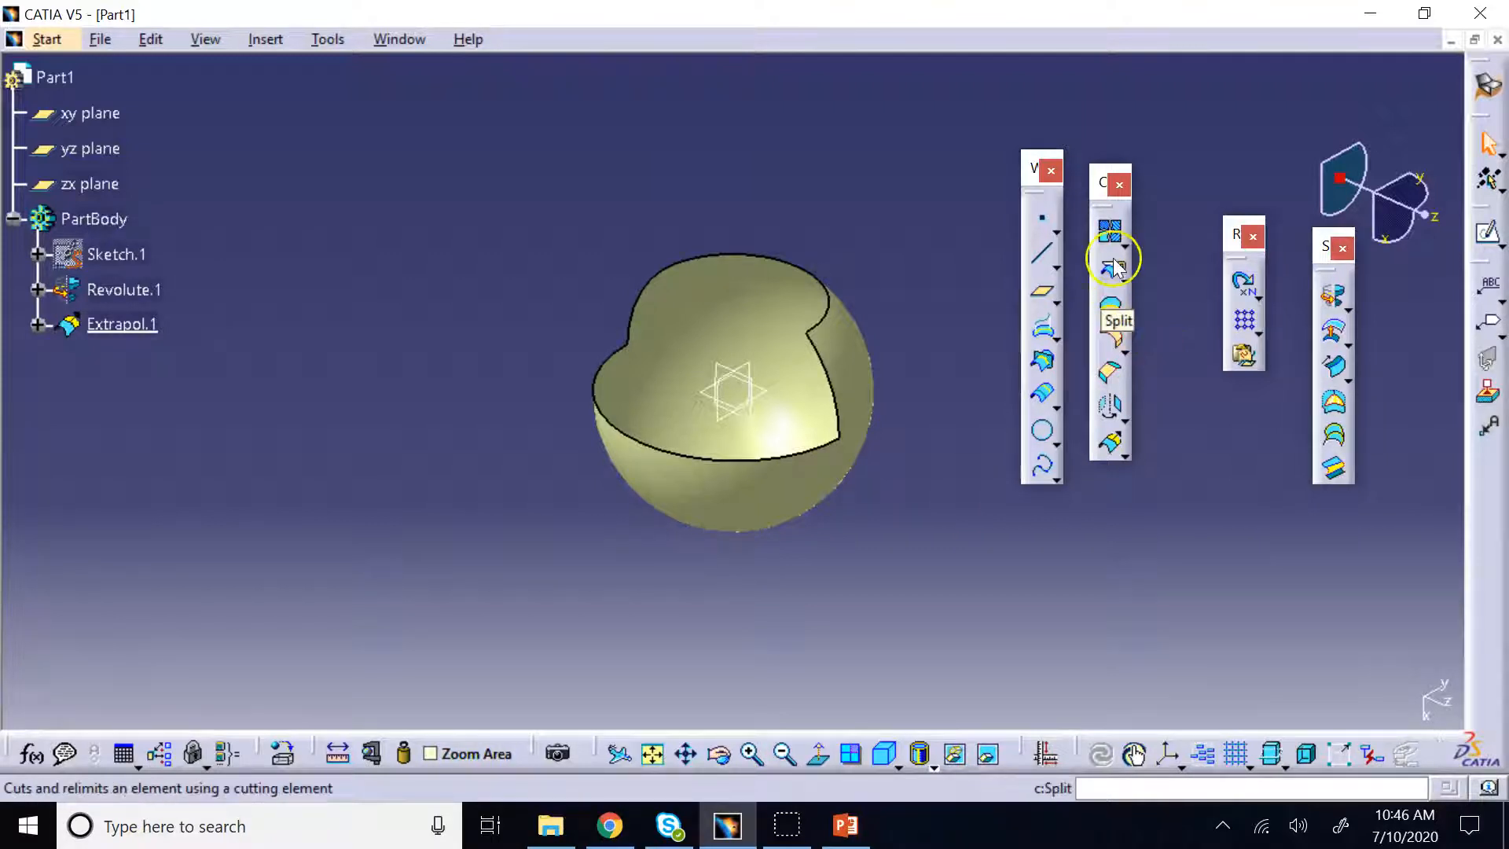
Create a boundary curve around all open edges of Extrapol.1, with no limits
left_click(1104, 312)
left_click(1110, 313)
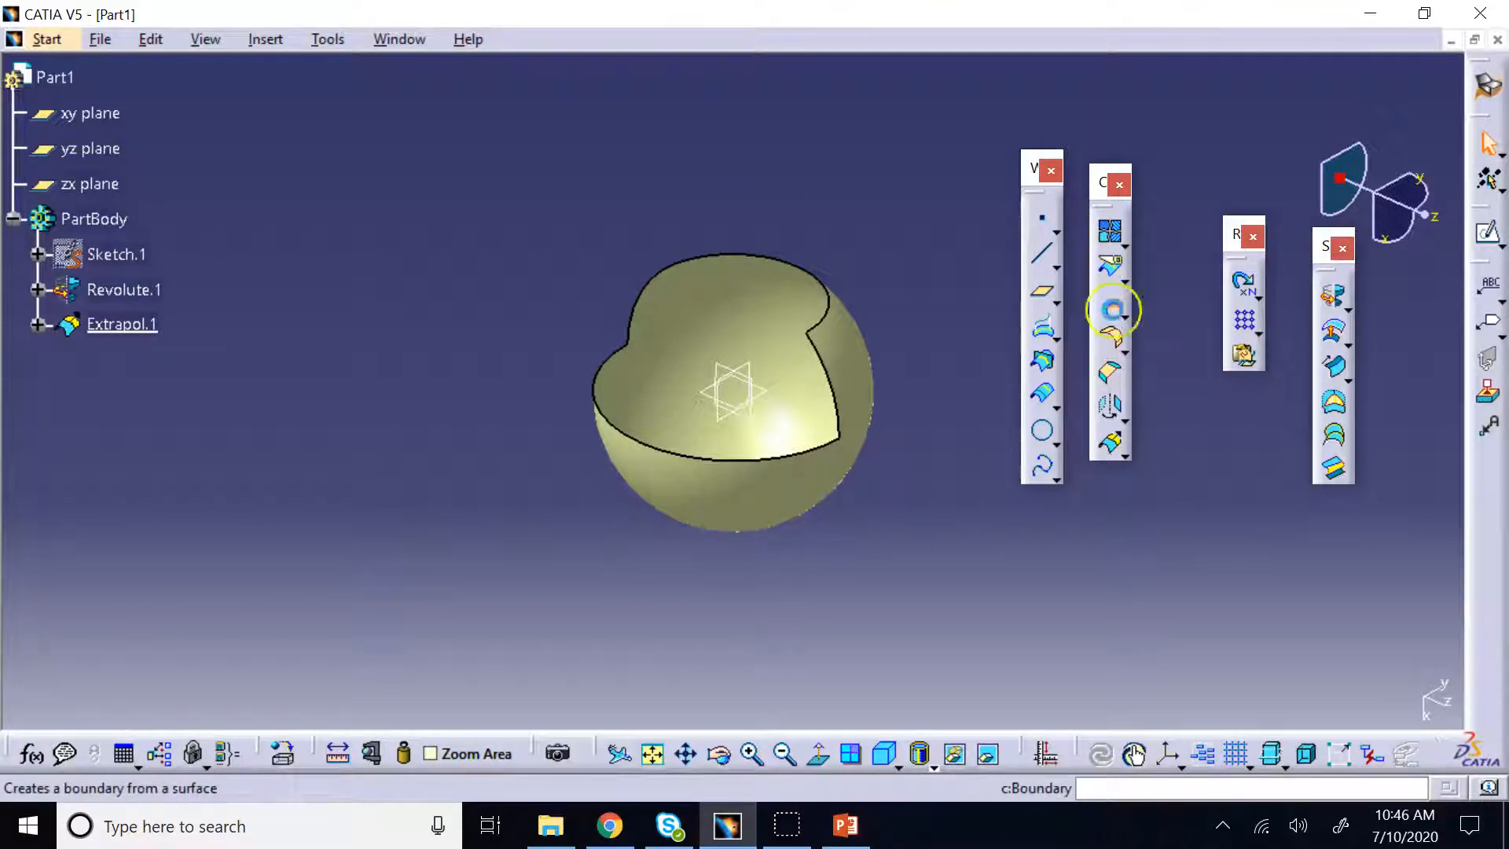
left_click(871, 368)
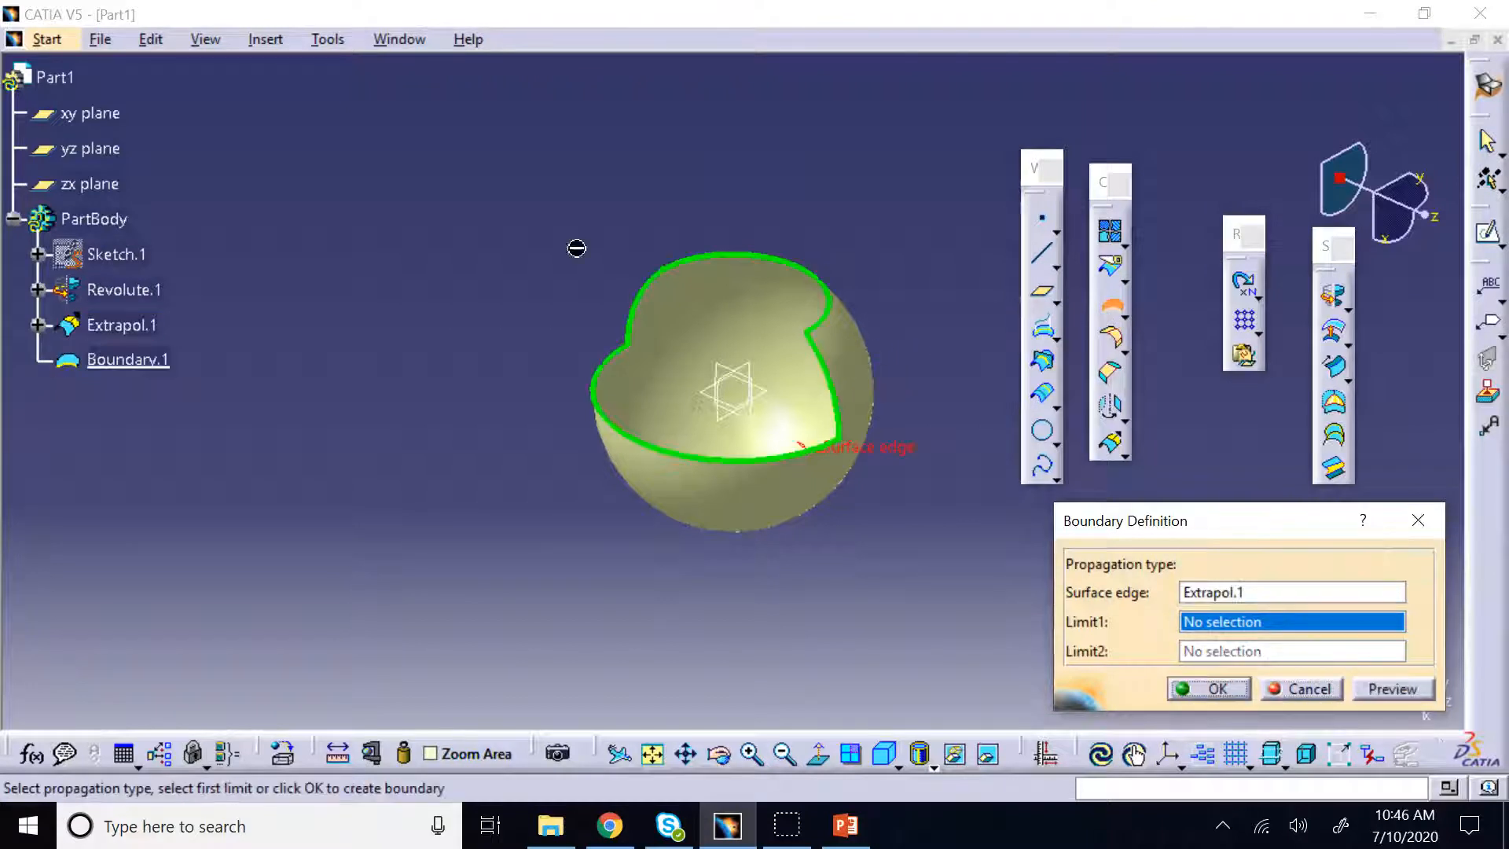
left_click(1226, 688)
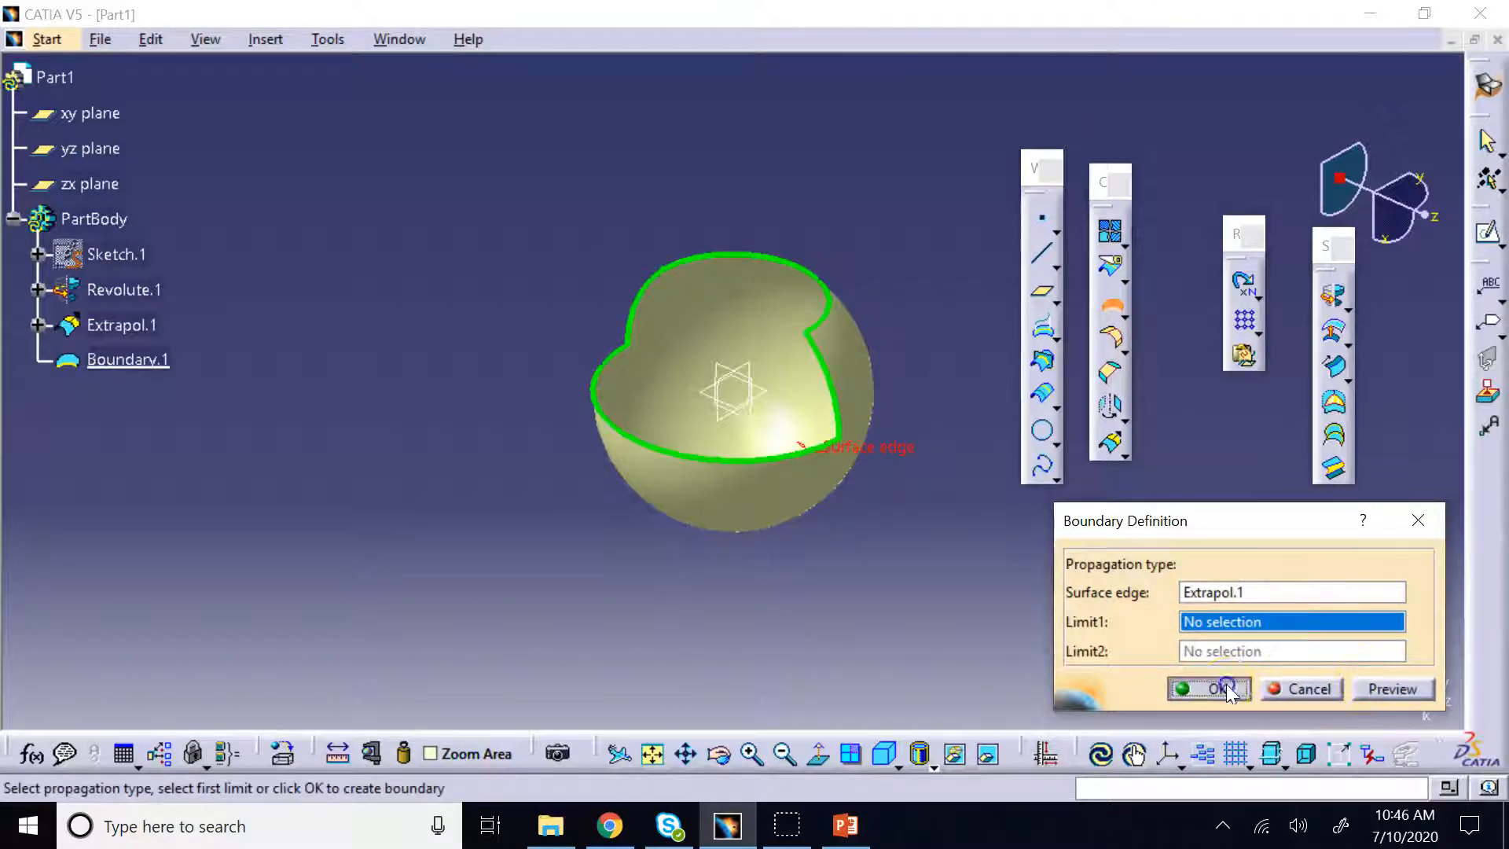
Set up a Fill surface with Boundary.1 as its outer boundary and preview it
right_click(124, 359)
left_click(102, 348)
left_click(118, 359)
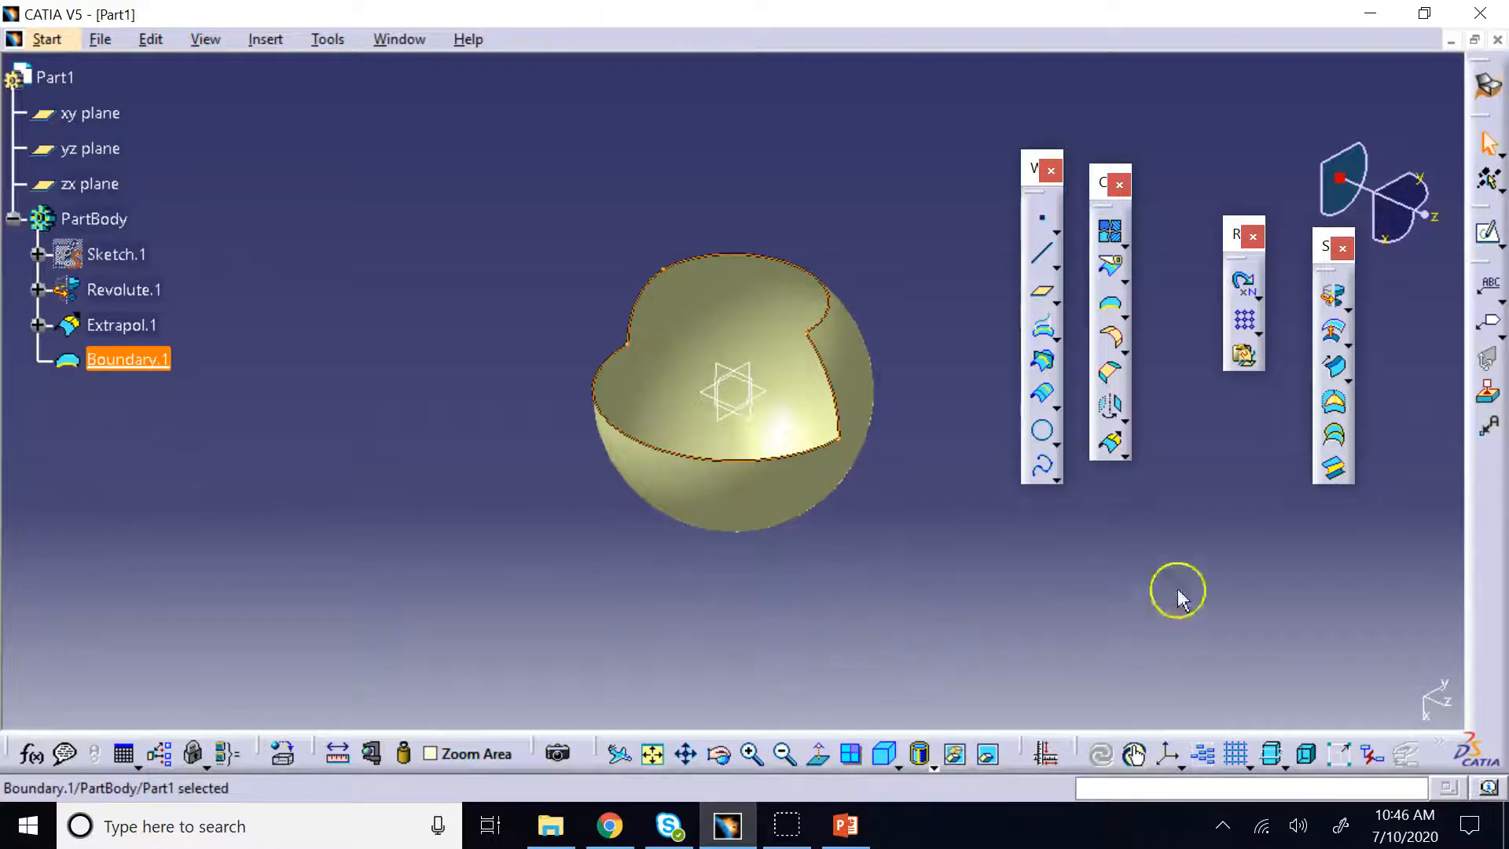
left_click(1334, 402)
left_click(1391, 690)
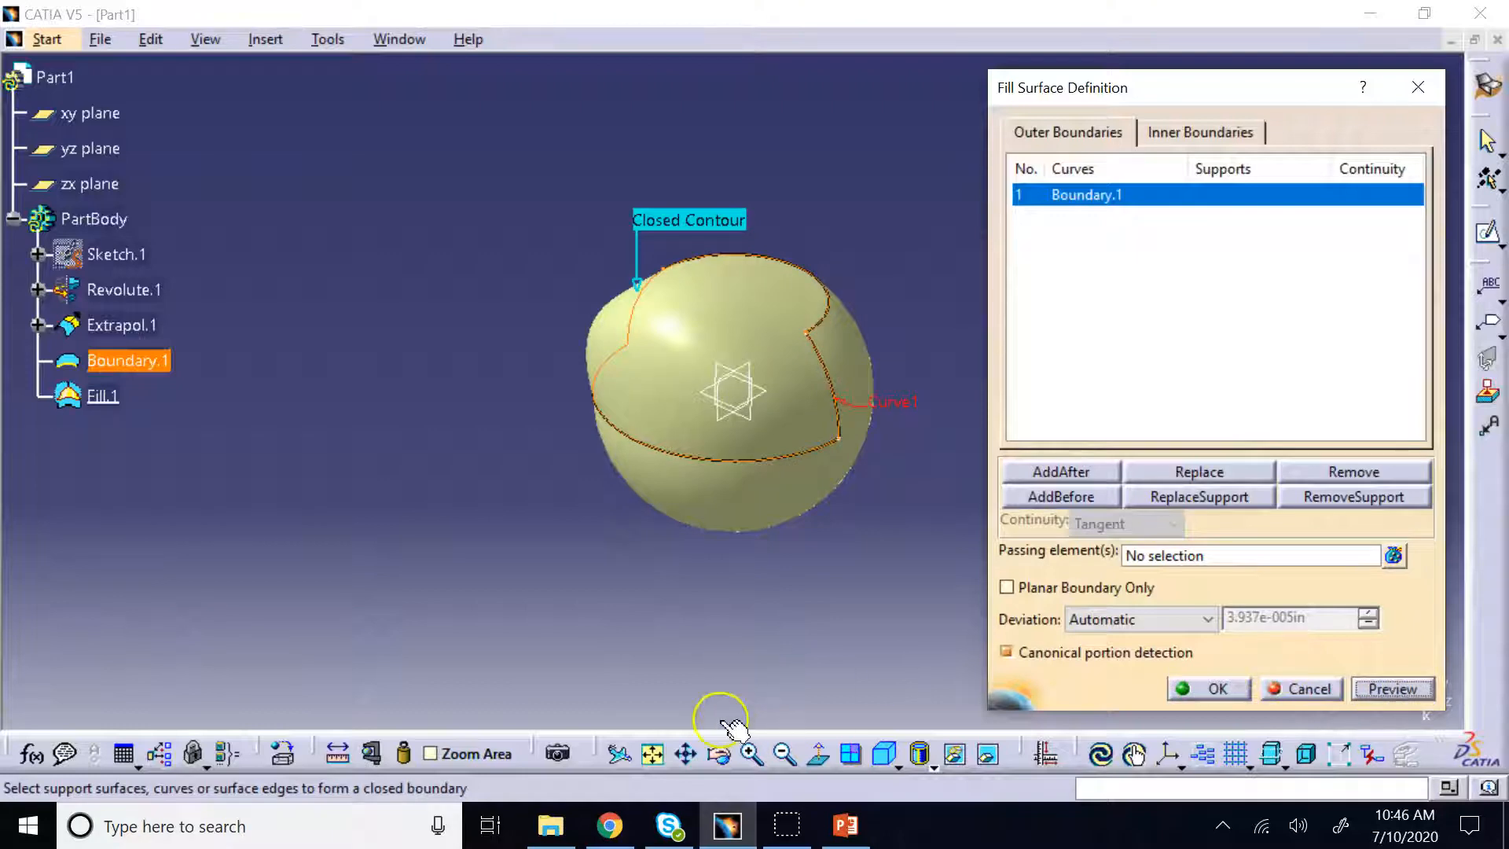
Inspect the previewed fill from several angles and cancel the fill definition
left_click(718, 755)
middle_click_drag(1120, 595, 518, 353)
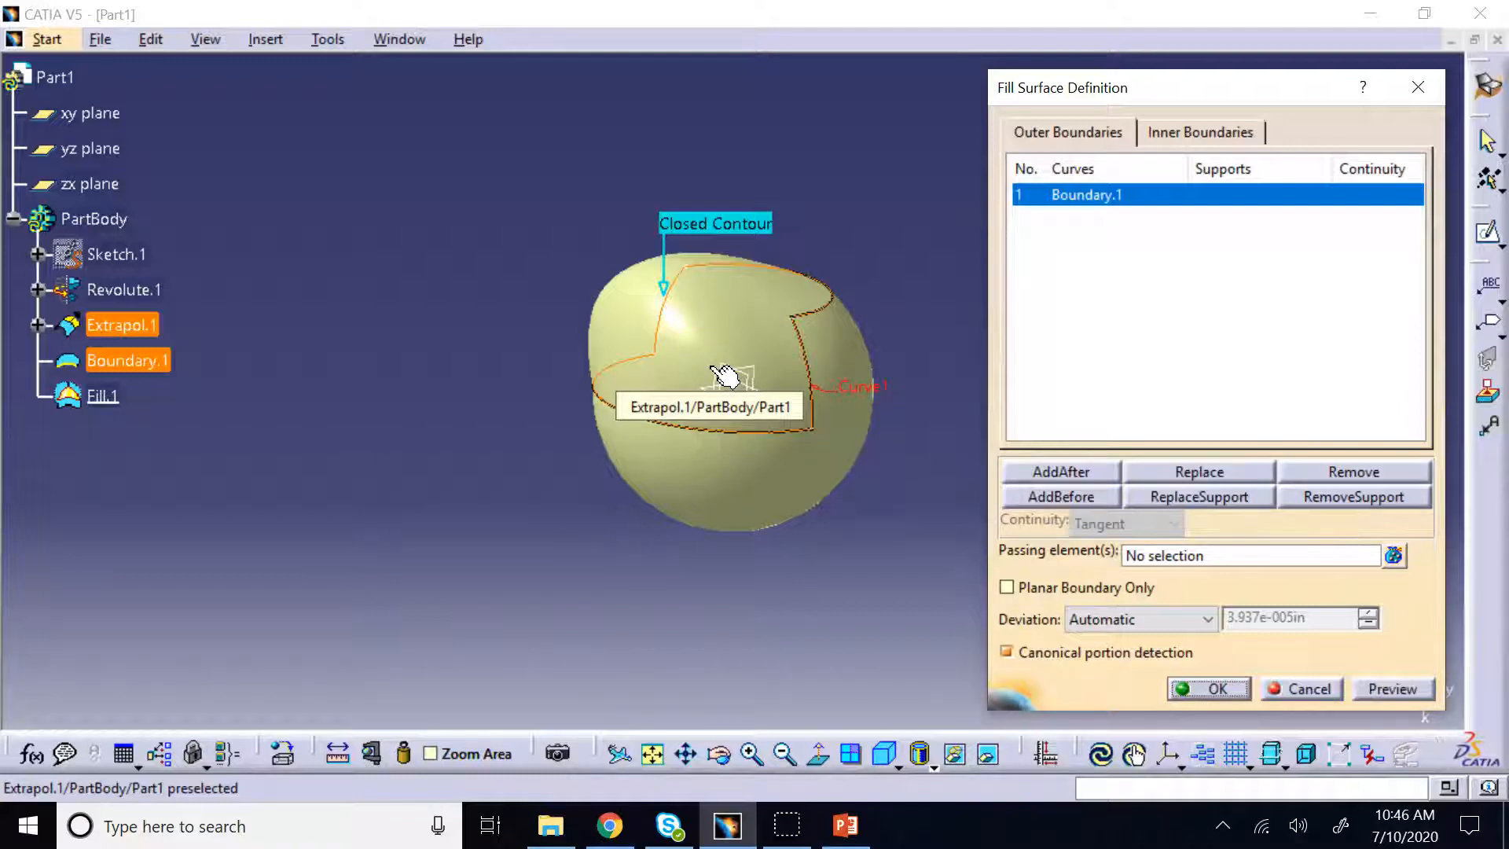
left_click(735, 329)
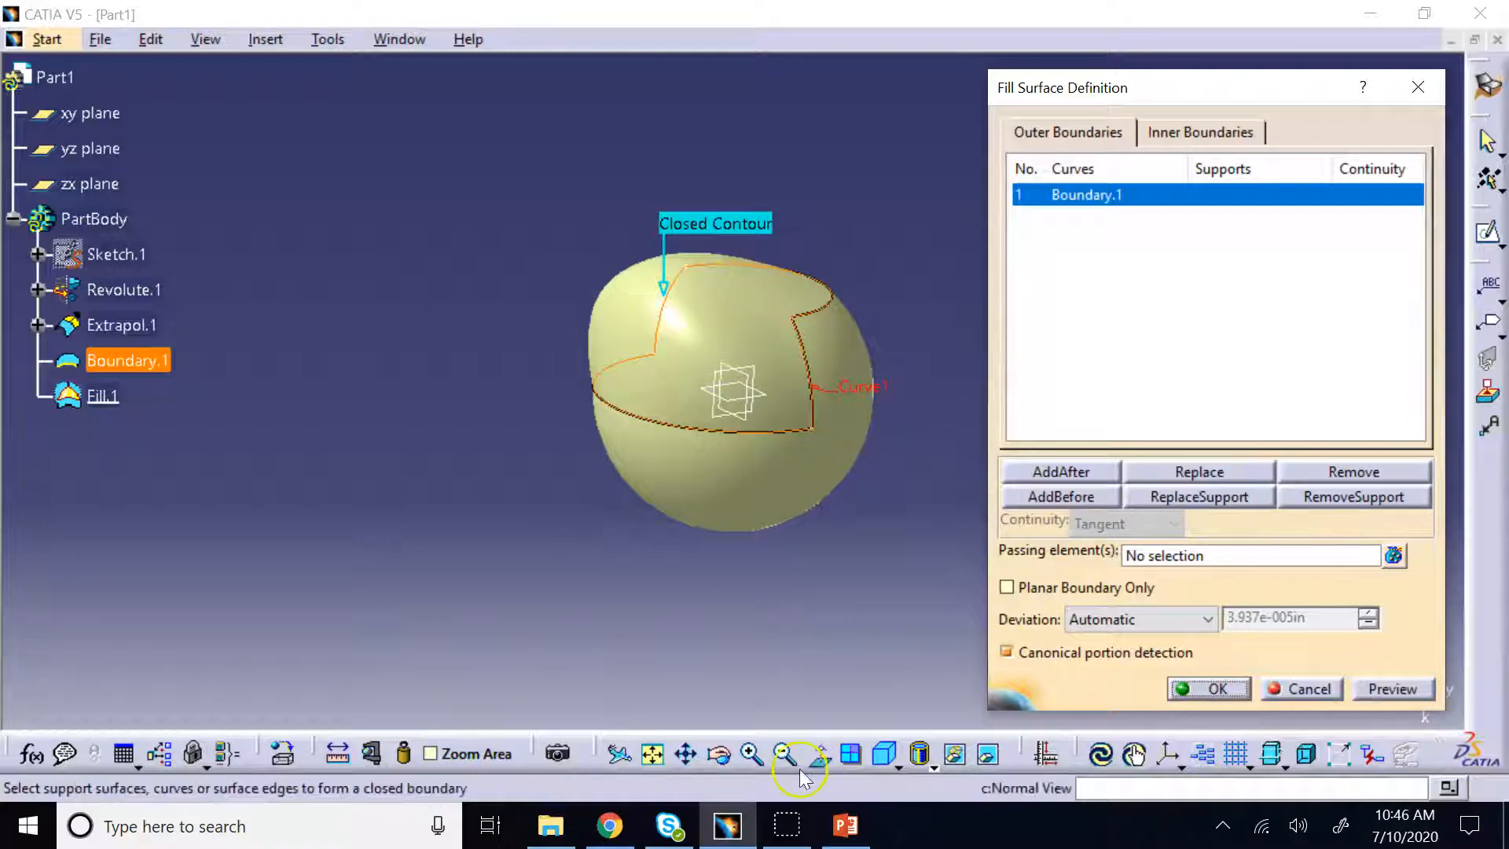
left_click(719, 754)
left_click_drag(825, 370, 669, 361)
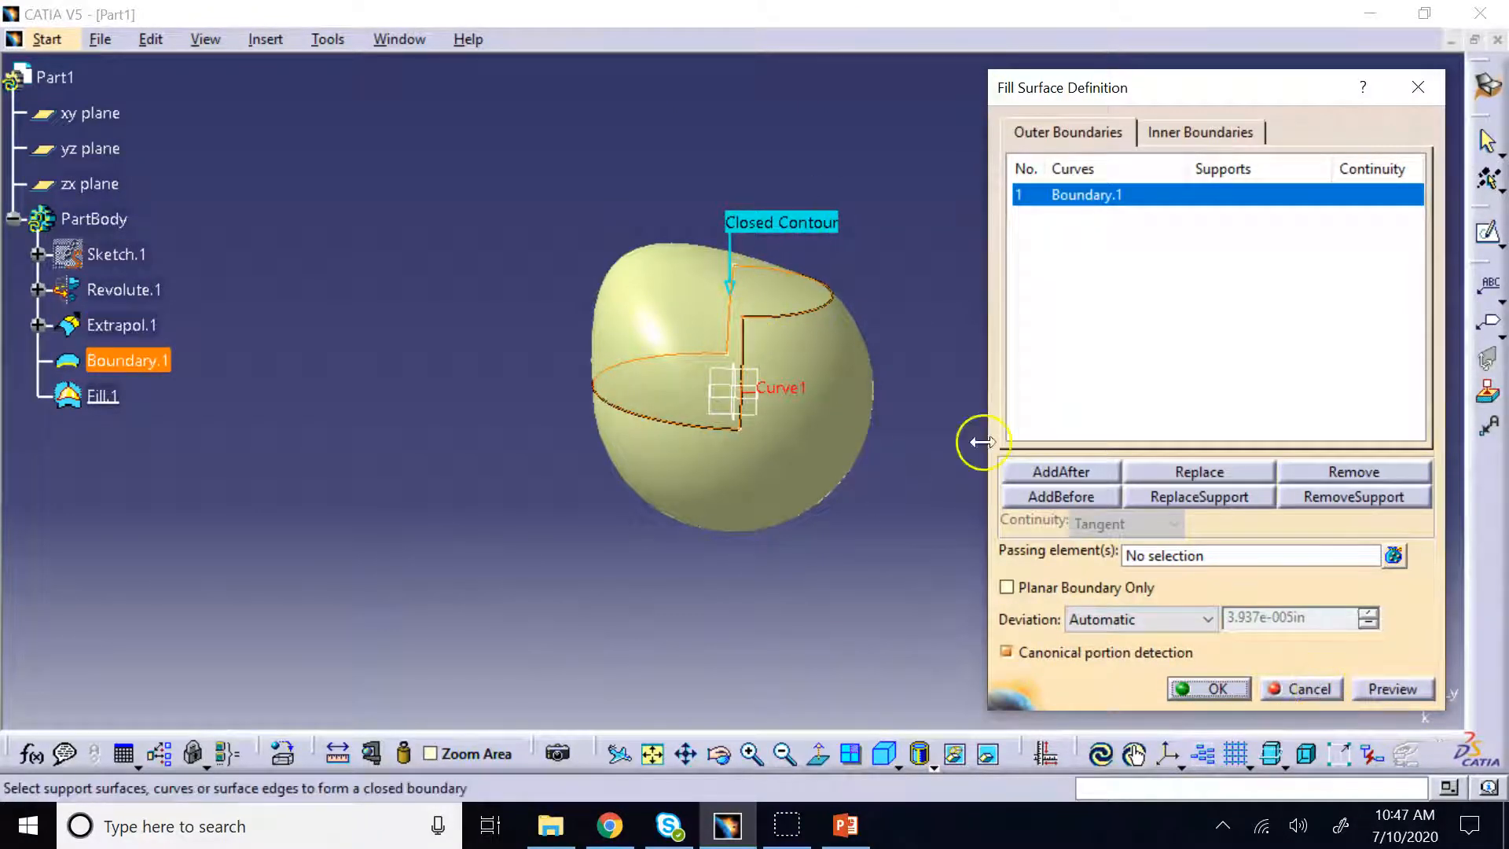
left_click(1293, 695)
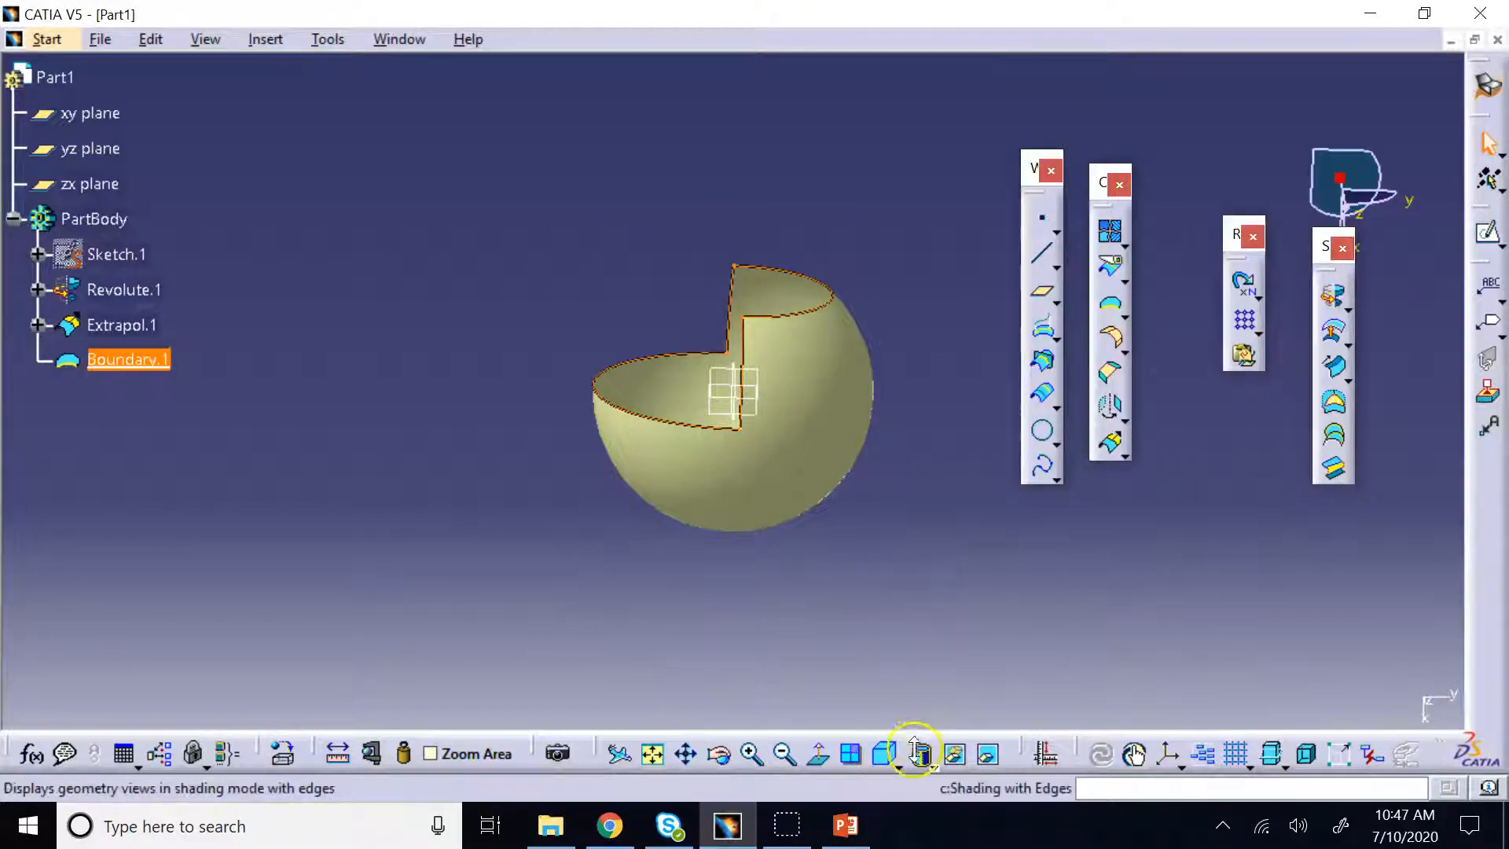
Examine the boundary curve along the extrapolated surface's open edges from isometric and rotated views
left_click(886, 760)
left_click(782, 607)
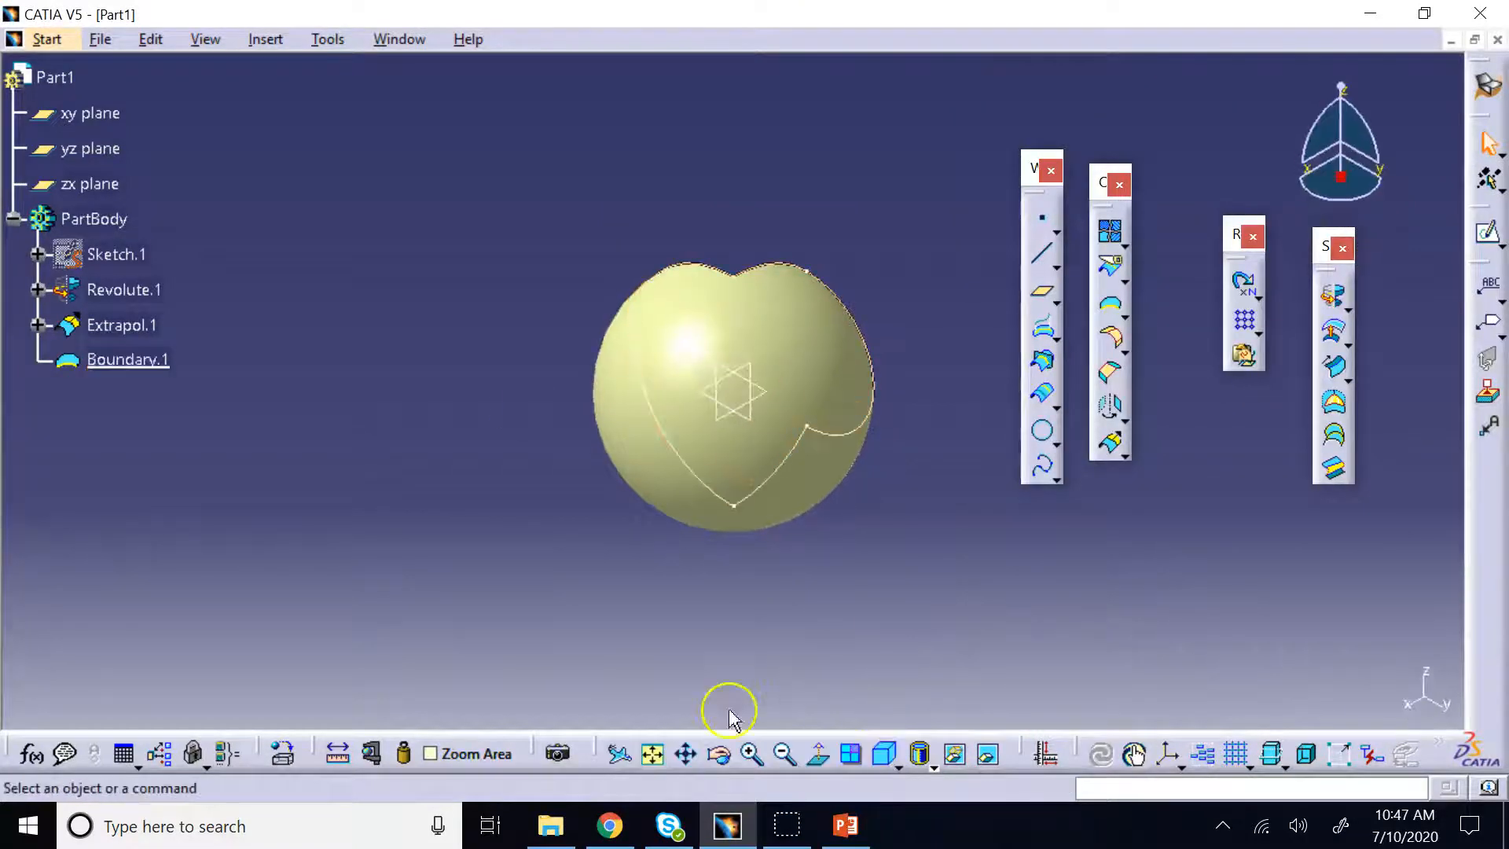
left_click(724, 744)
left_click_drag(638, 452, 1108, 737)
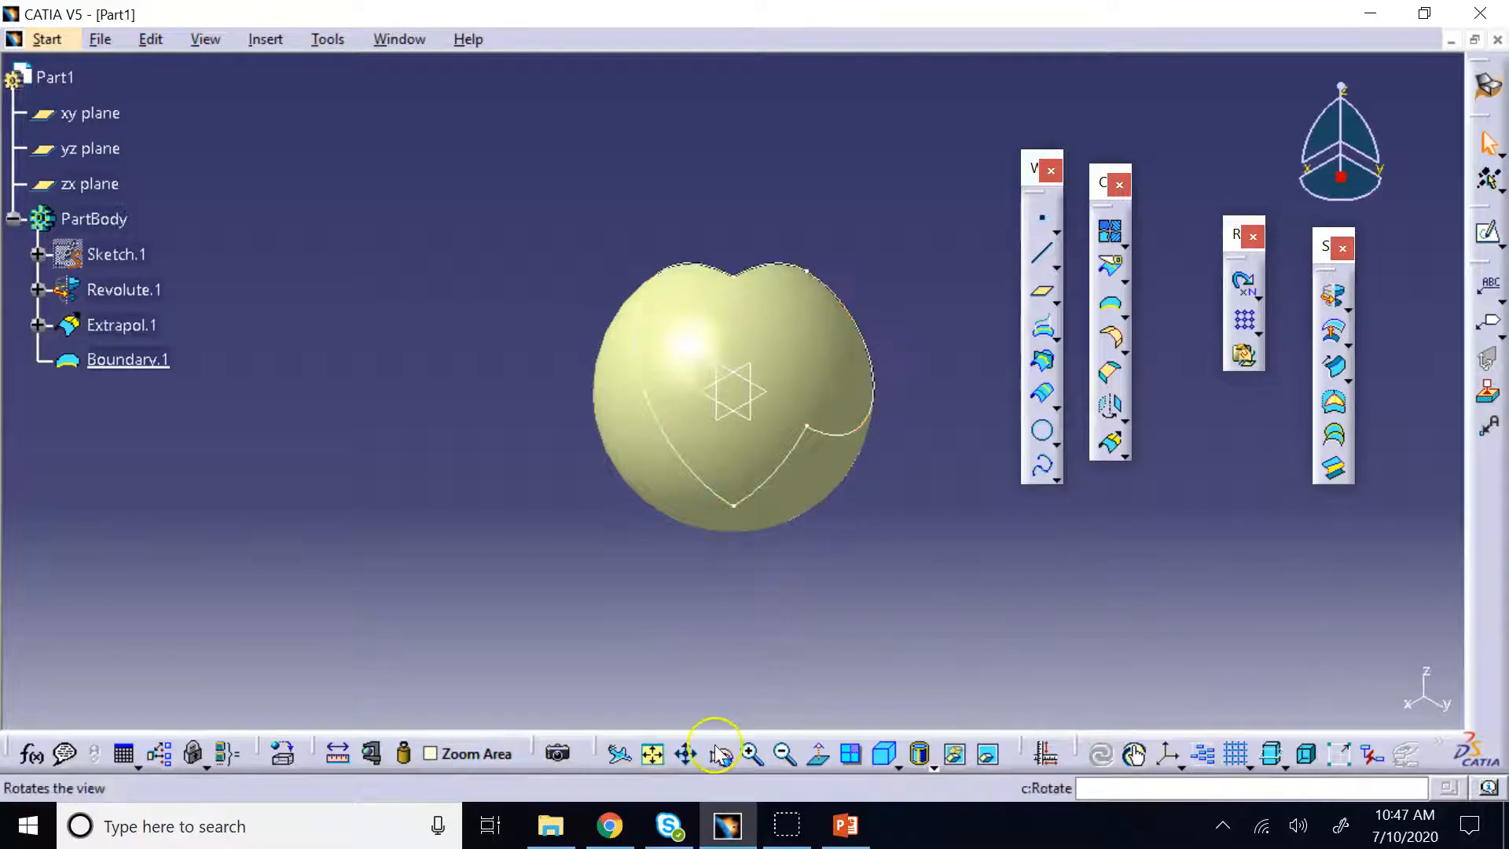
left_click(719, 747)
left_click_drag(618, 395, 940, 661)
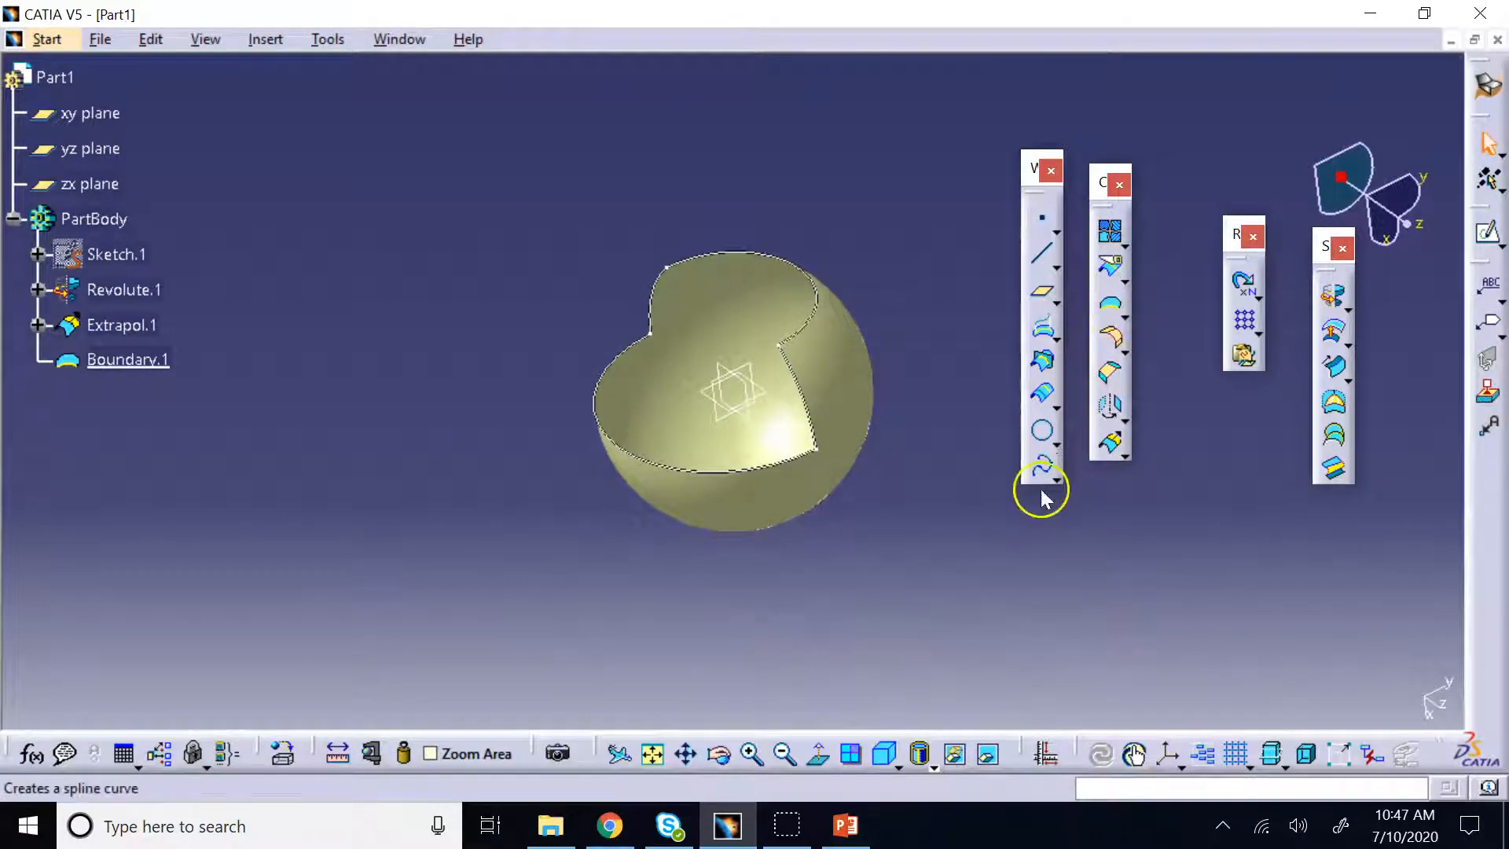
Sketch an eight-point S-shaped spline on the xy plane, crossing the sphere from above its upper edge to below its lower edge
left_click(790, 617)
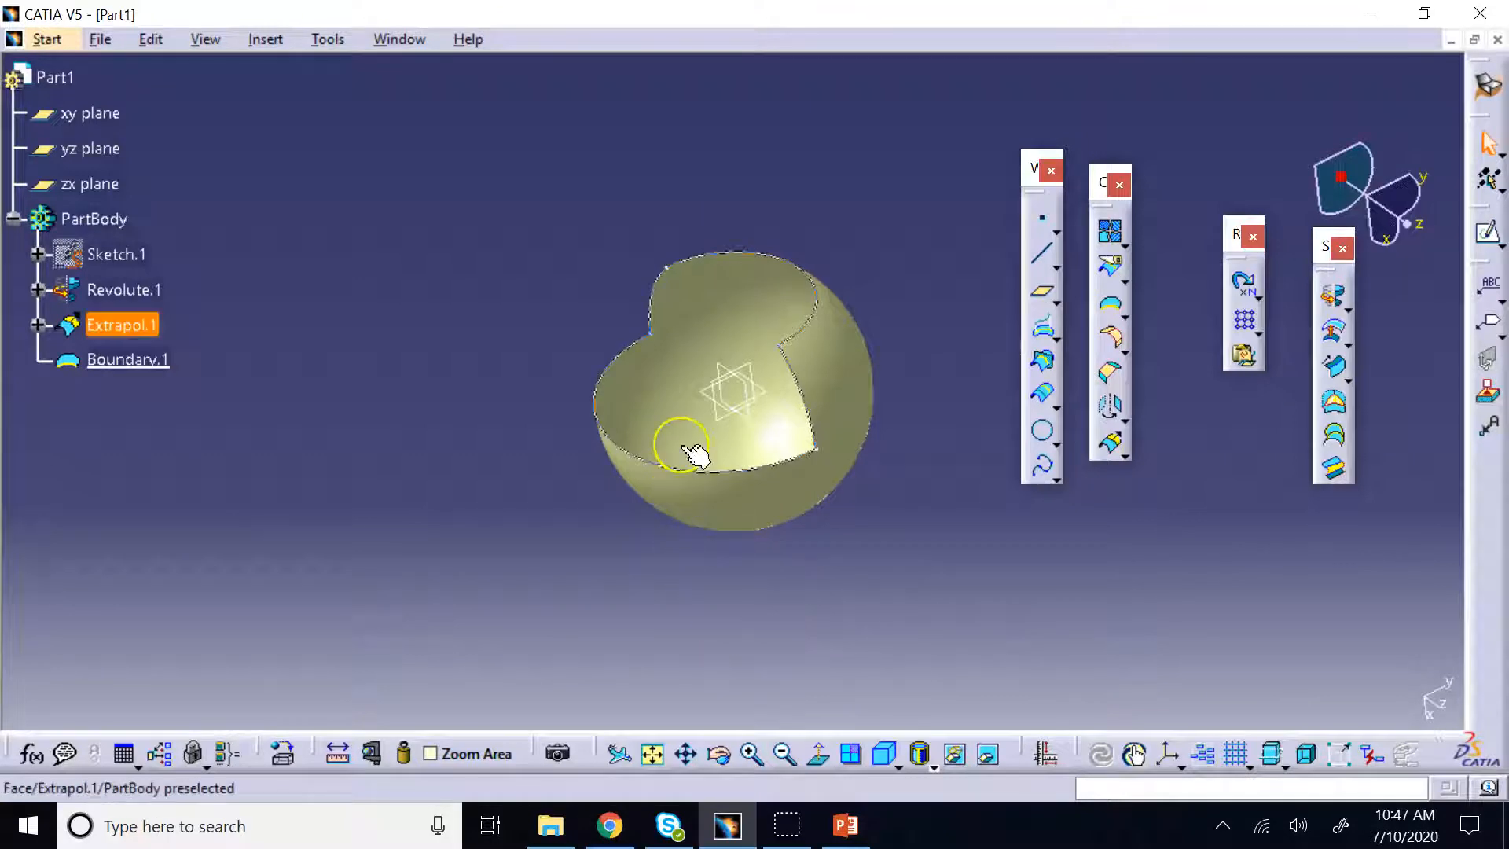
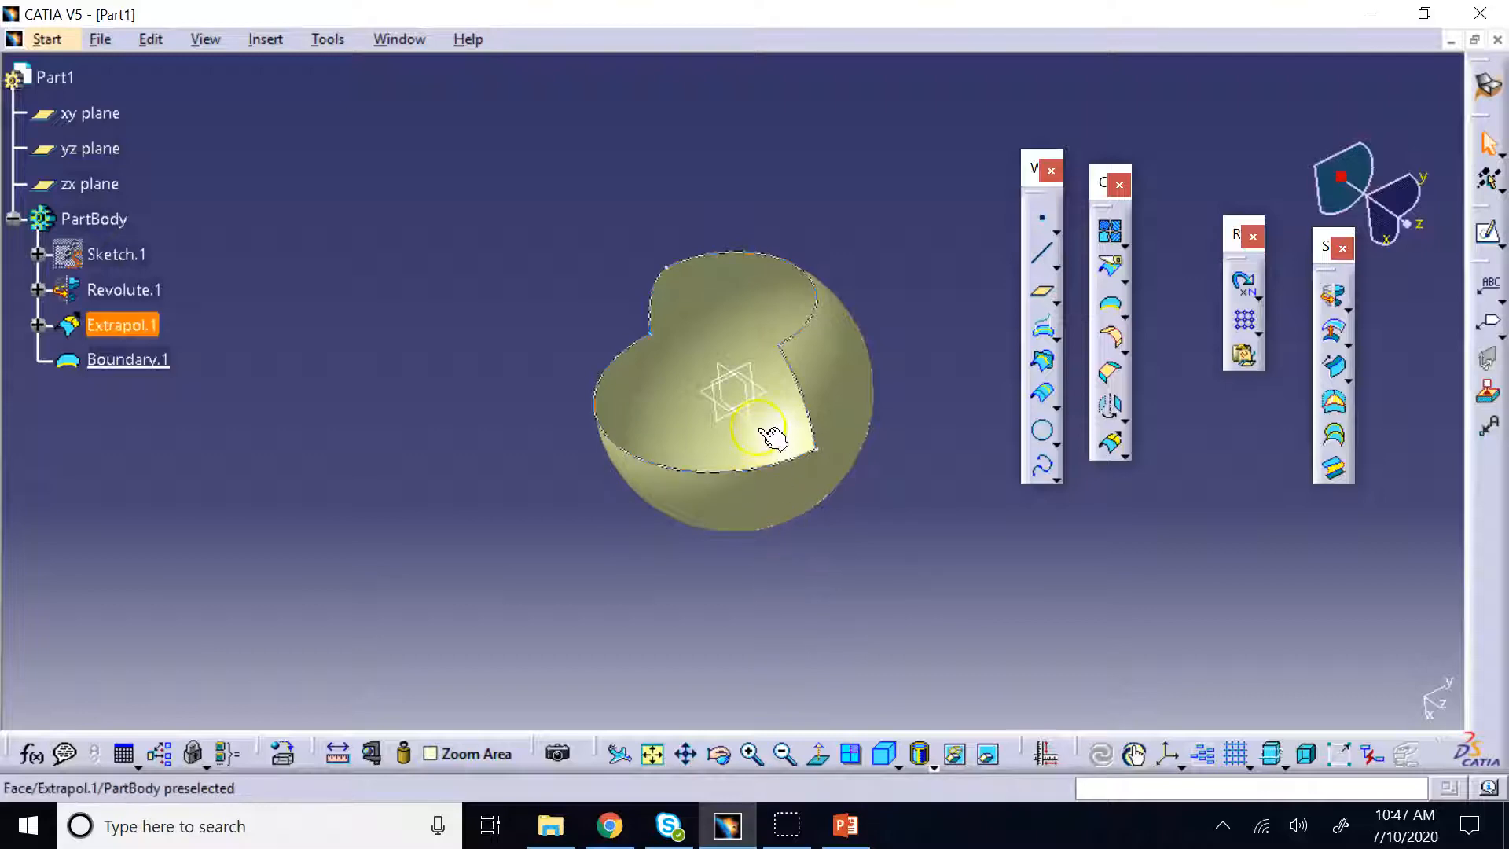
left_click(724, 419)
left_click(1486, 230)
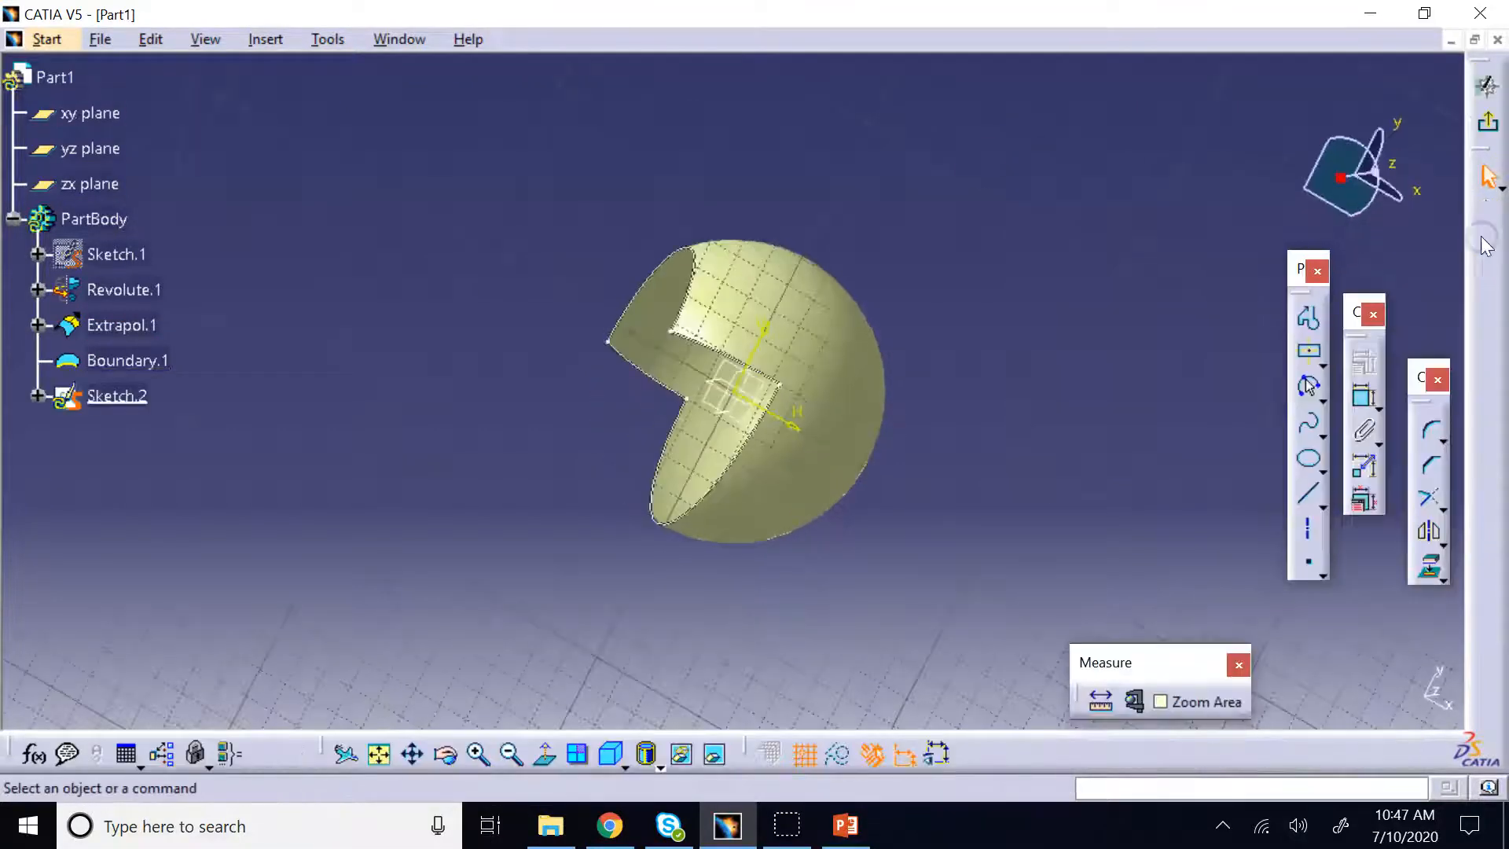
left_click(1309, 425)
left_click(648, 224)
left_click(662, 305)
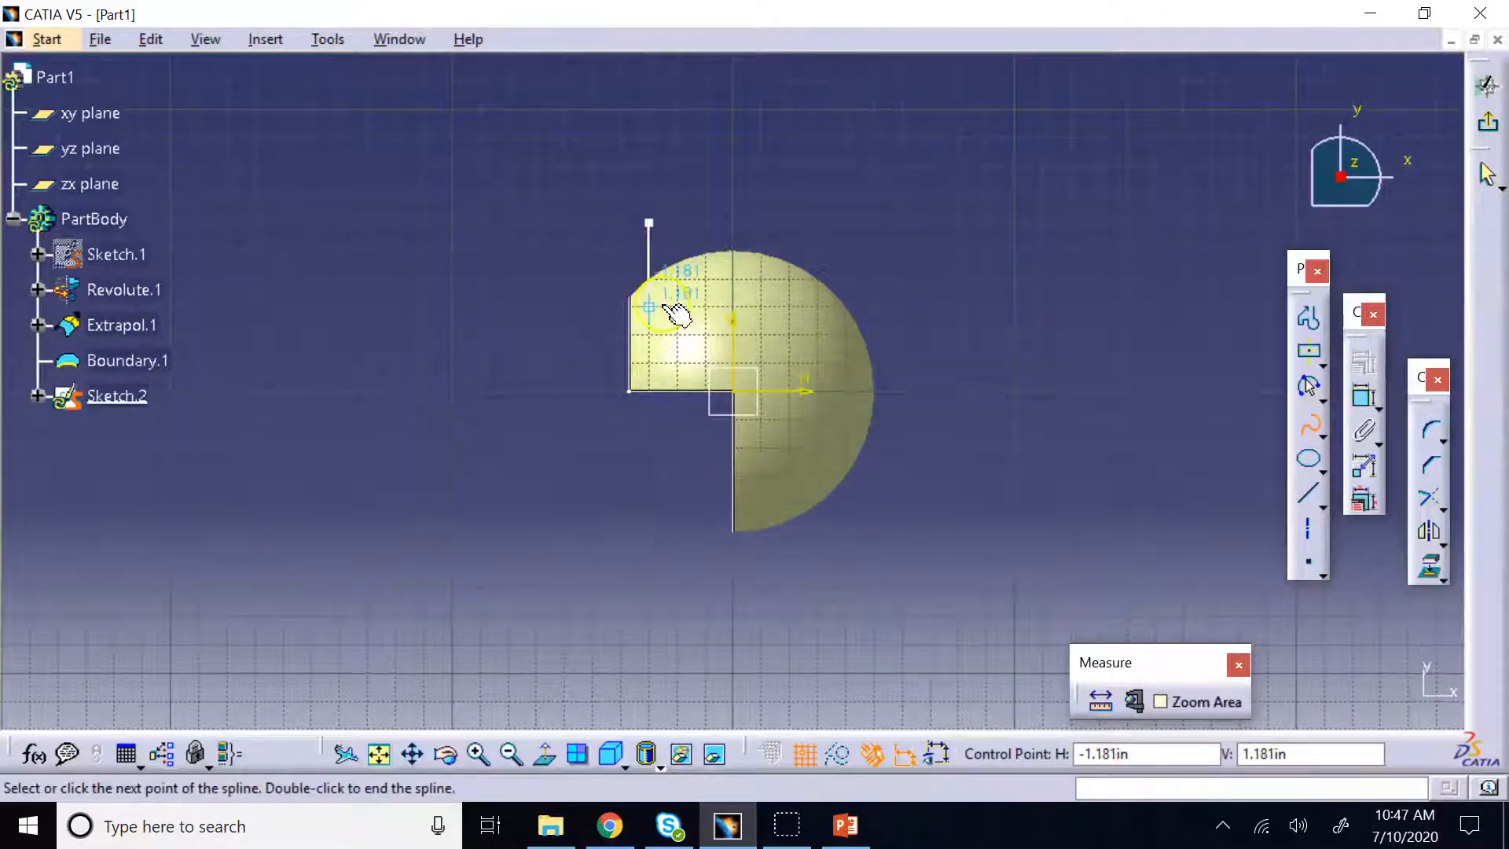
left_click(706, 307)
left_click(761, 335)
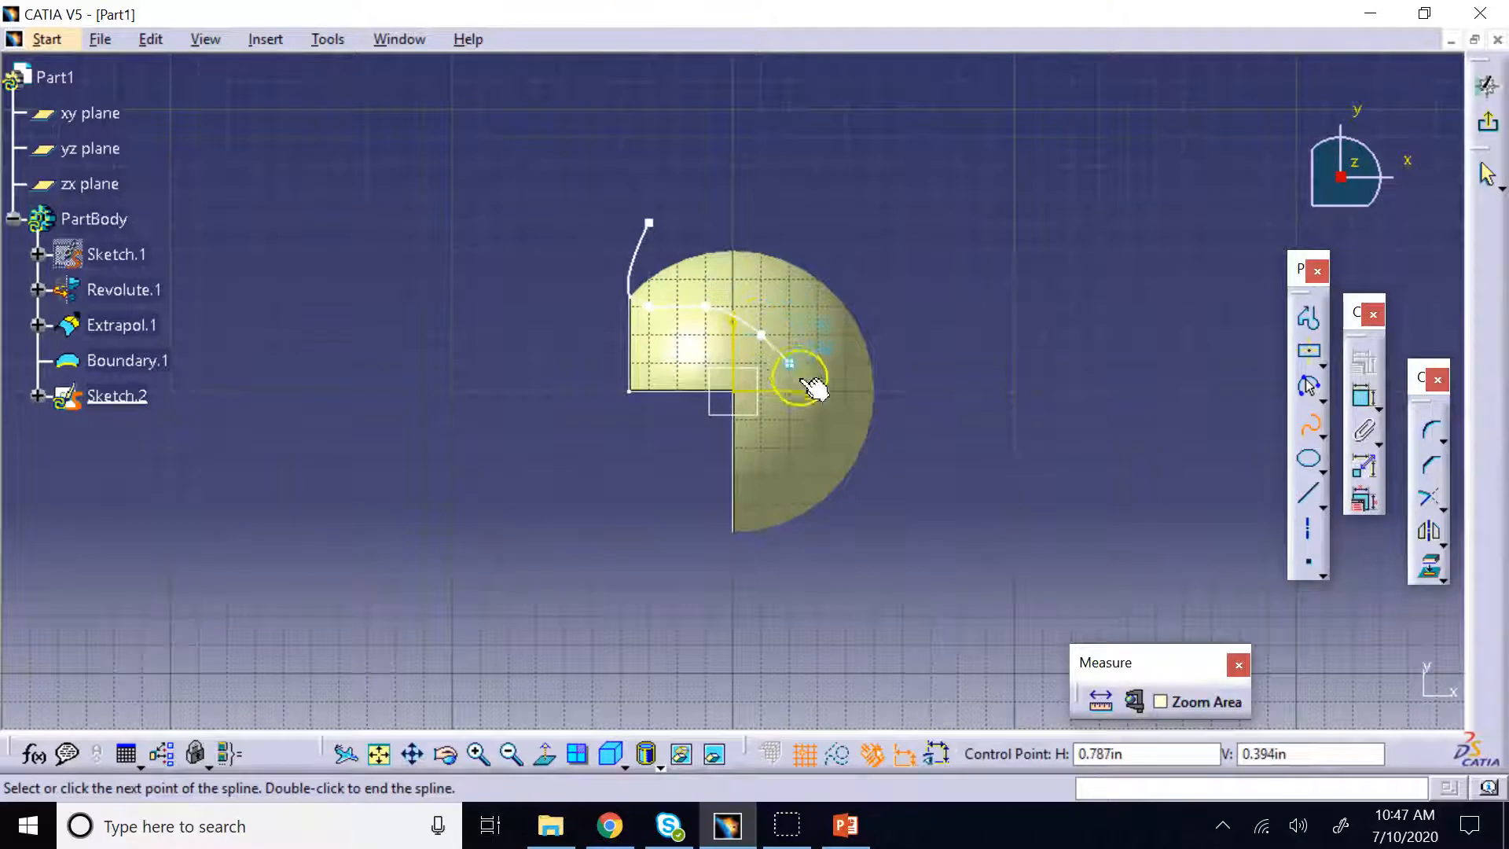
left_click(789, 391)
left_click(761, 420)
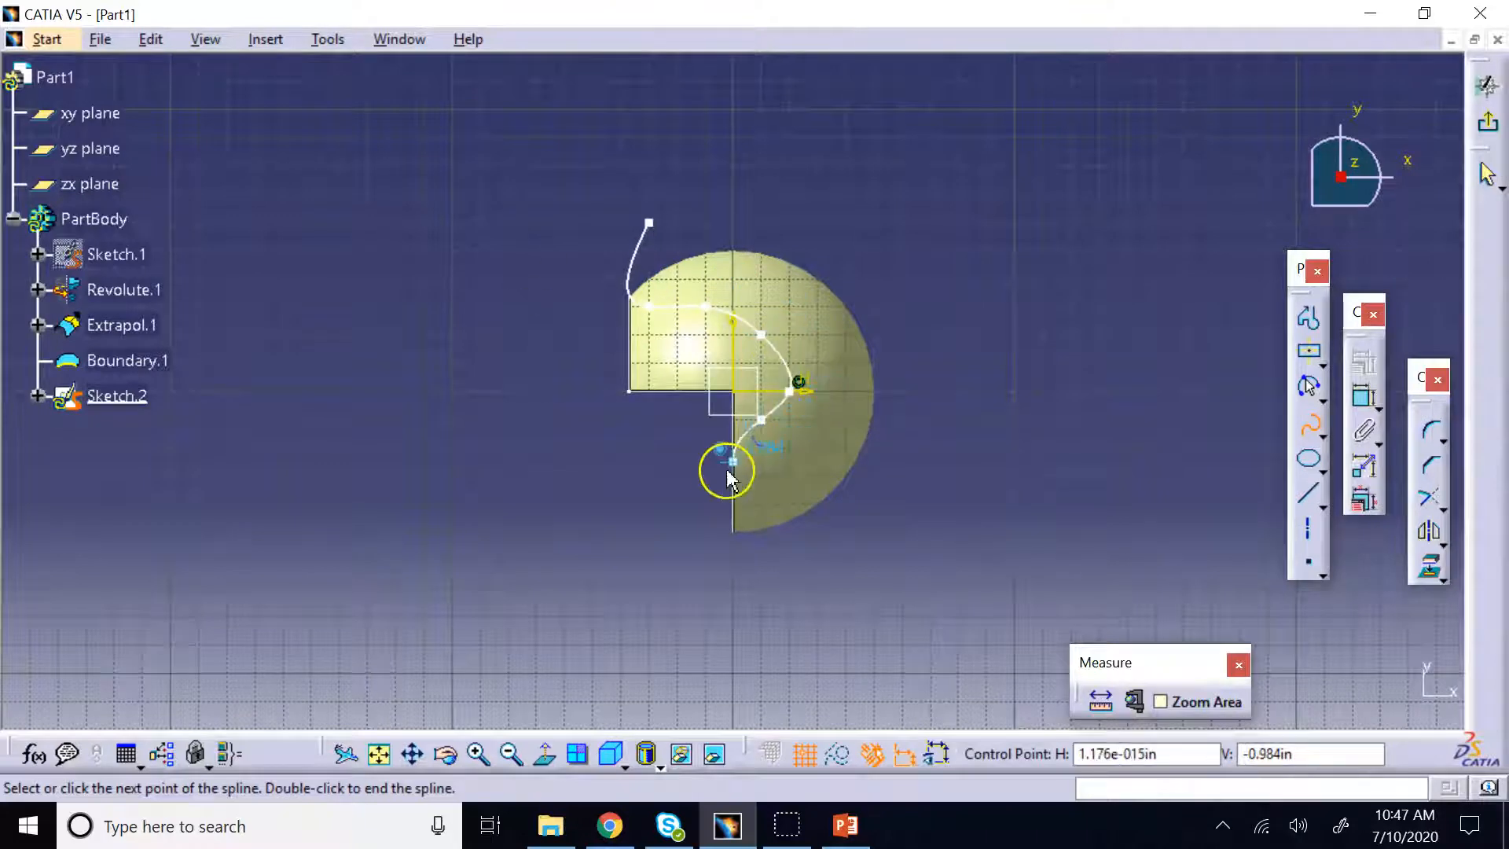
left_click(704, 477)
double_click(705, 588)
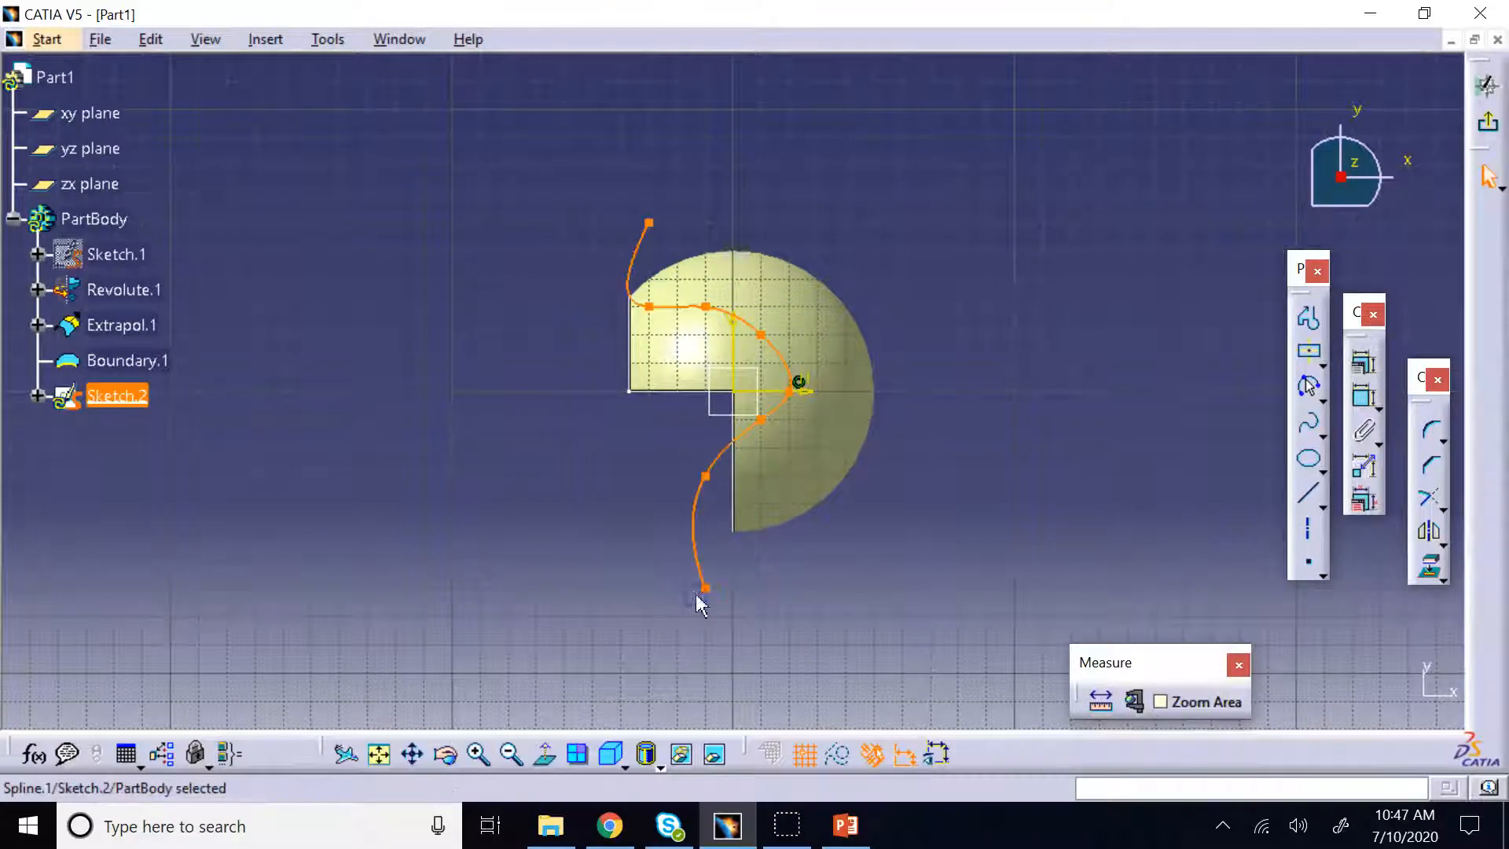
left_click(1489, 127)
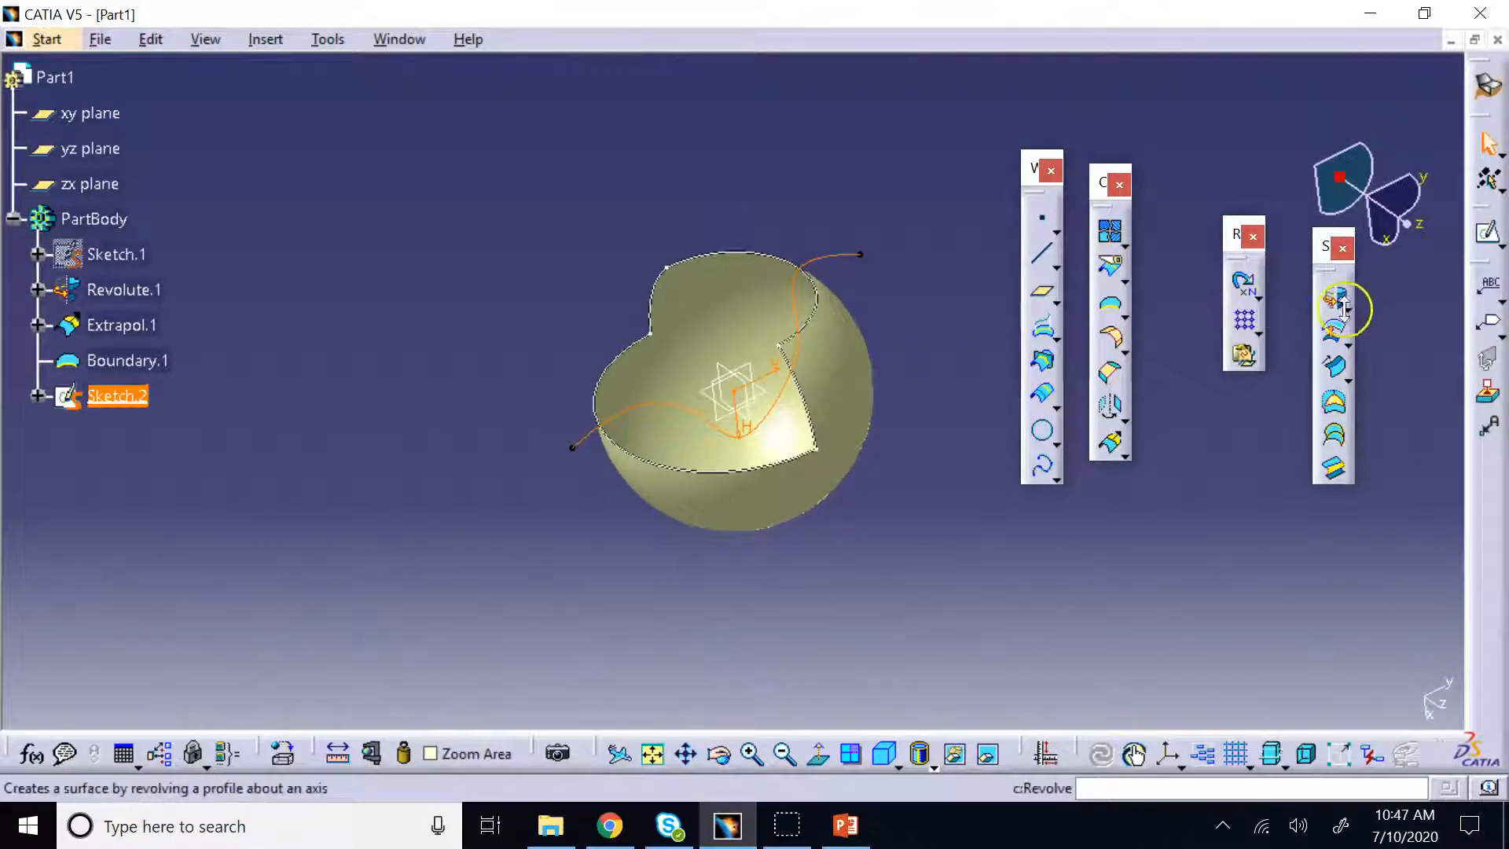
Extrude the spline sketch into a surface along the sketch normal with a 4 in limit and mirrored extent
left_click(1347, 343)
left_click(1377, 334)
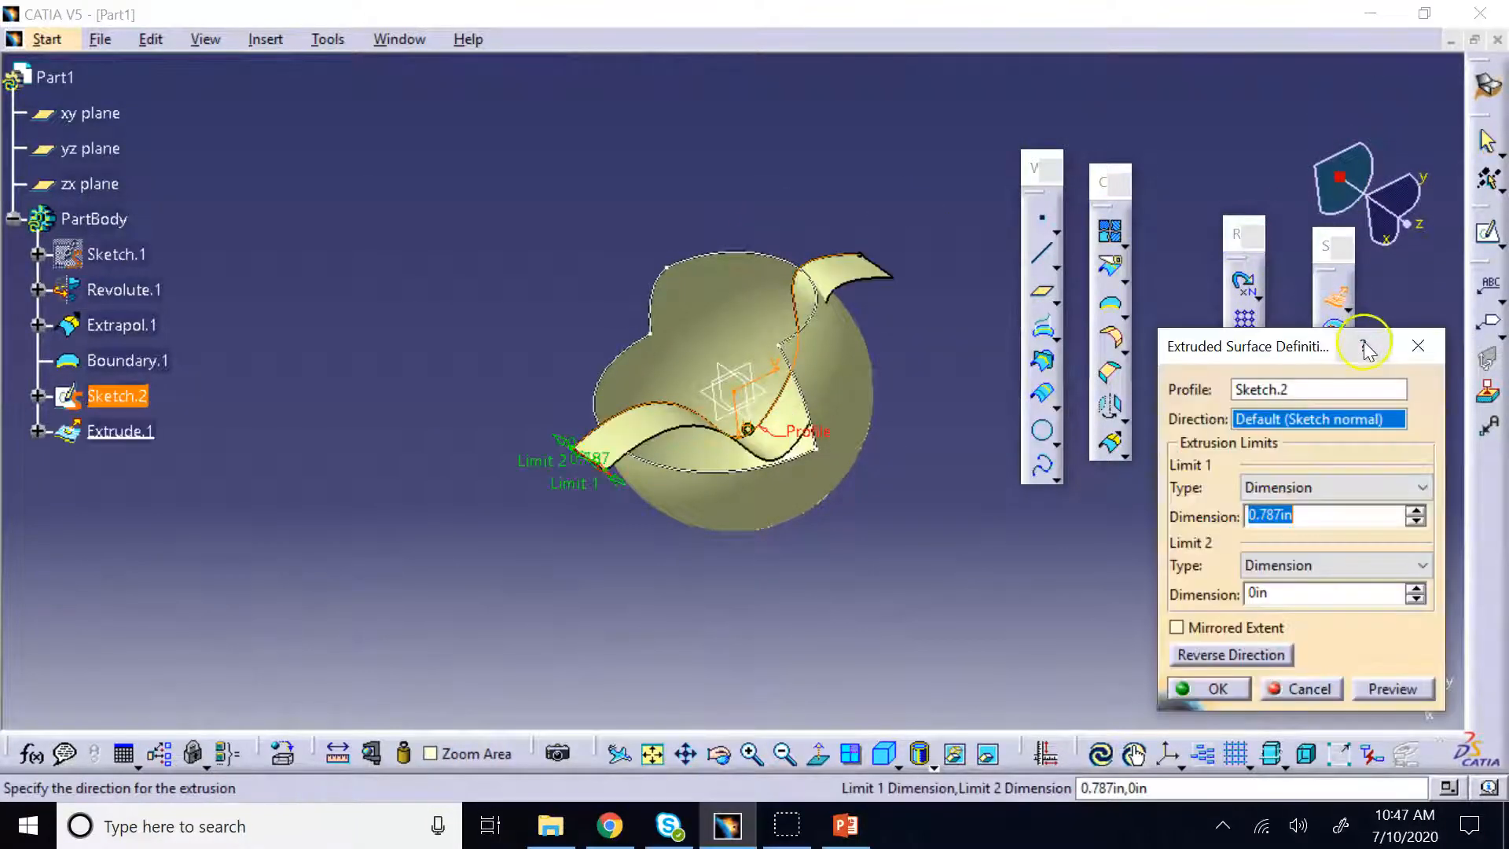
left_click(1281, 424)
left_click(1312, 523)
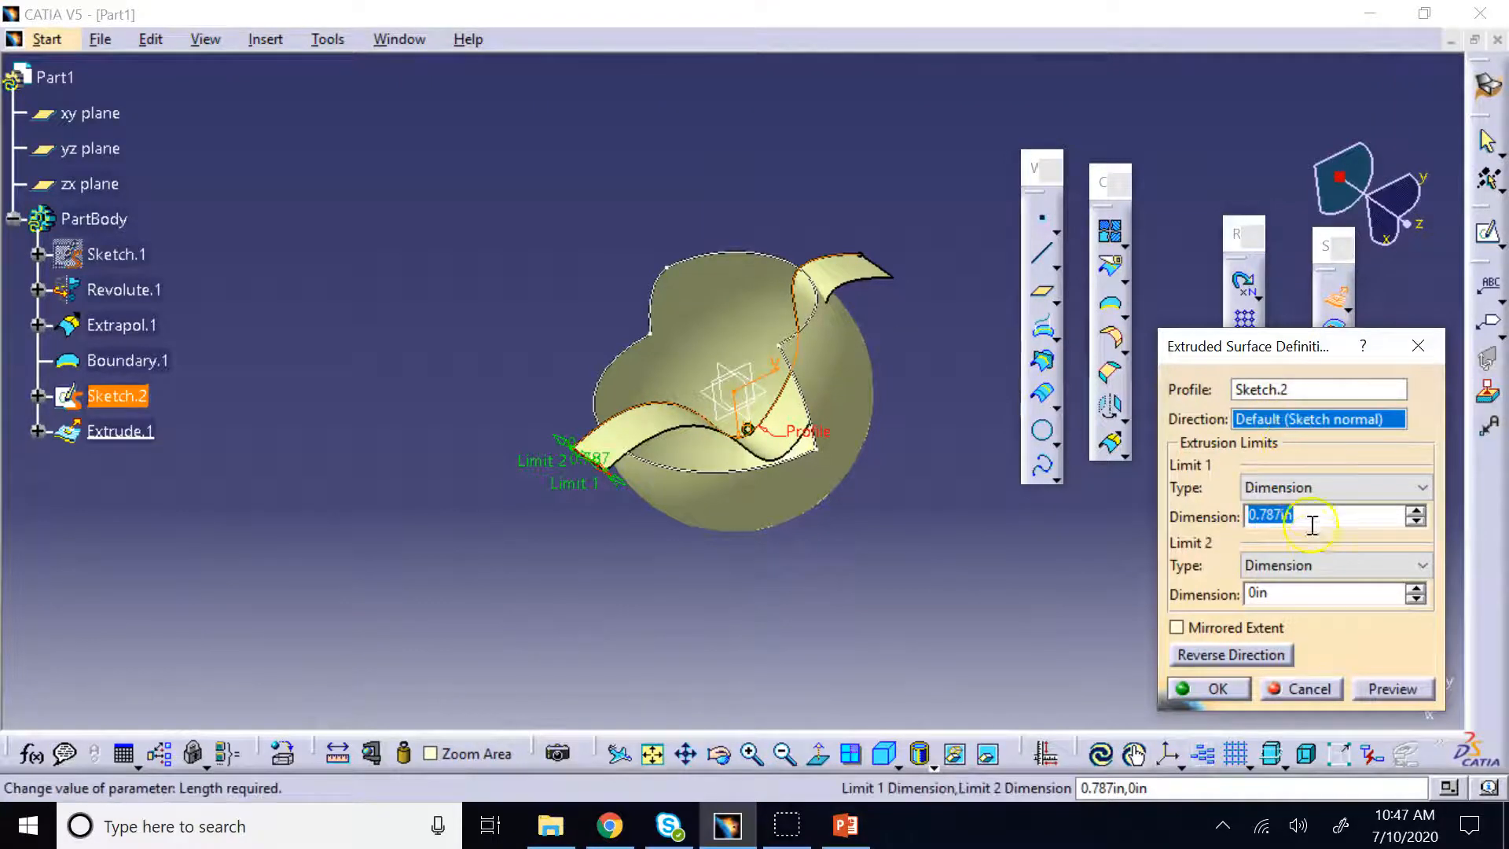
type("4")
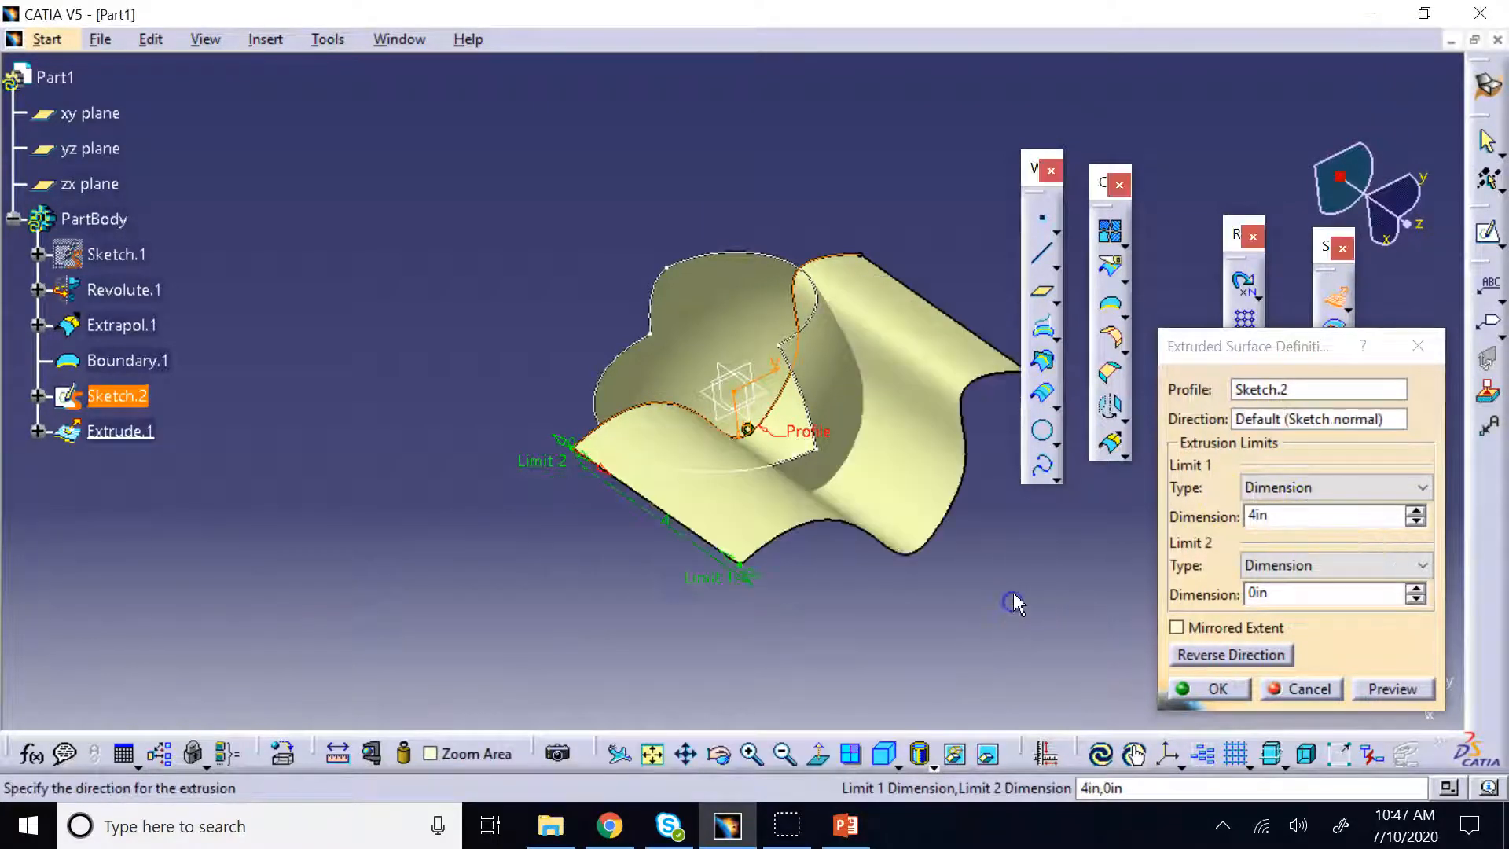
left_click(1196, 633)
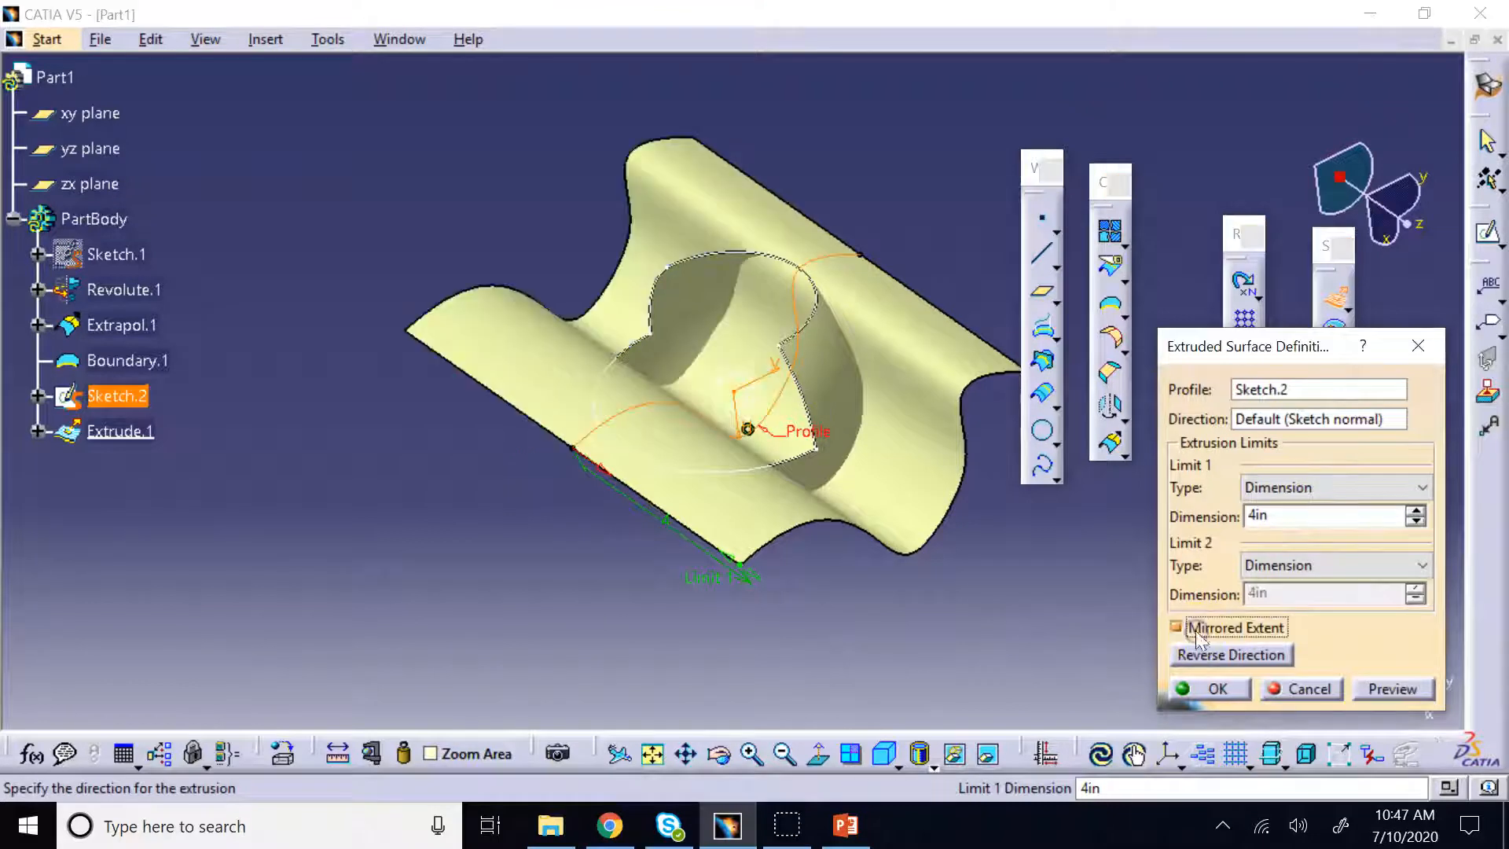
left_click(1214, 688)
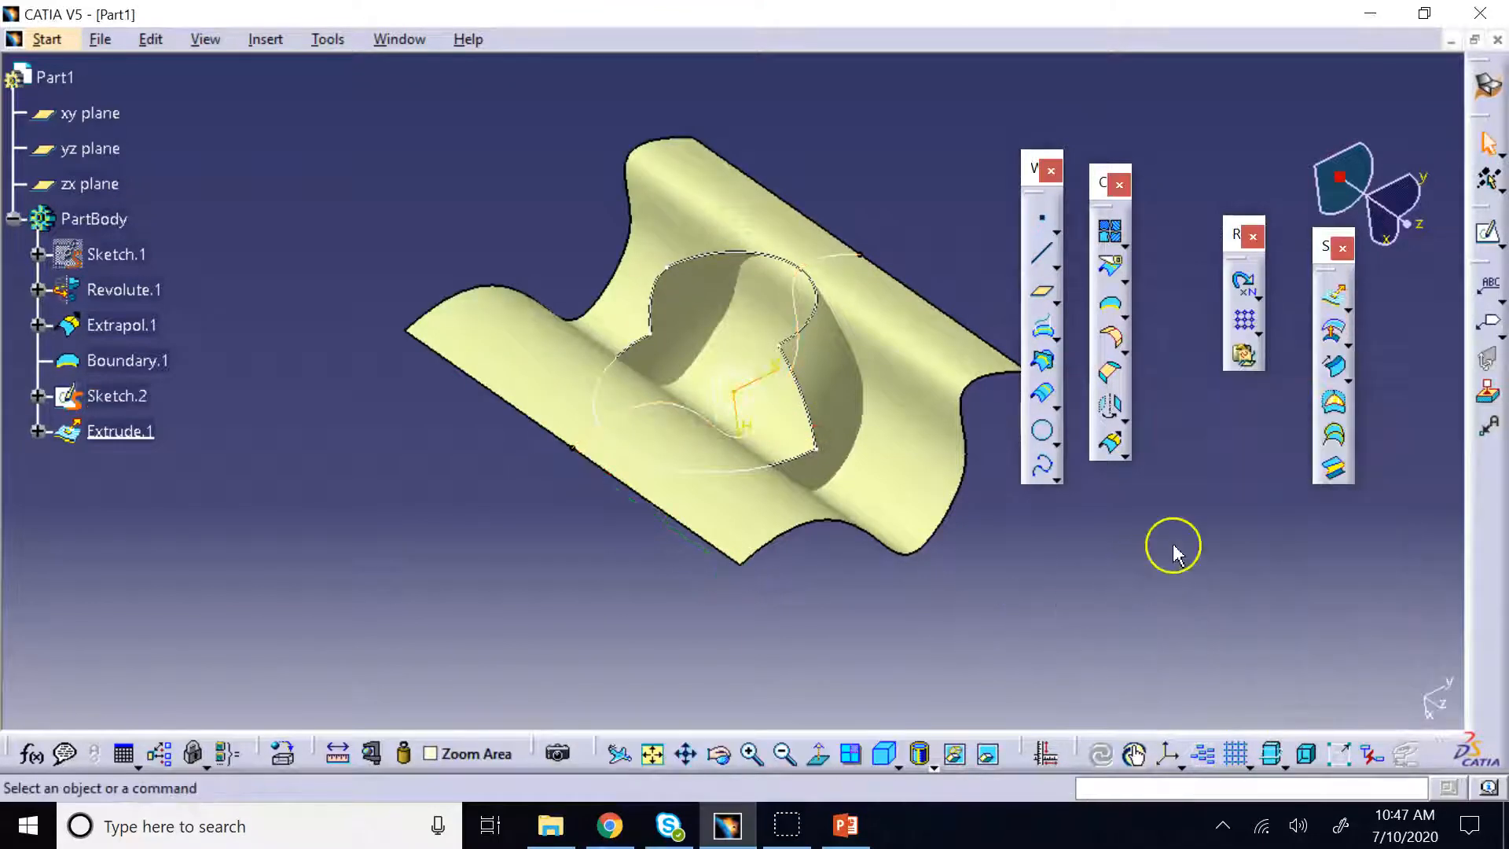
Set up a Standard-mode Trim between Extrapol.1 and Extrude.1
left_click(1125, 283)
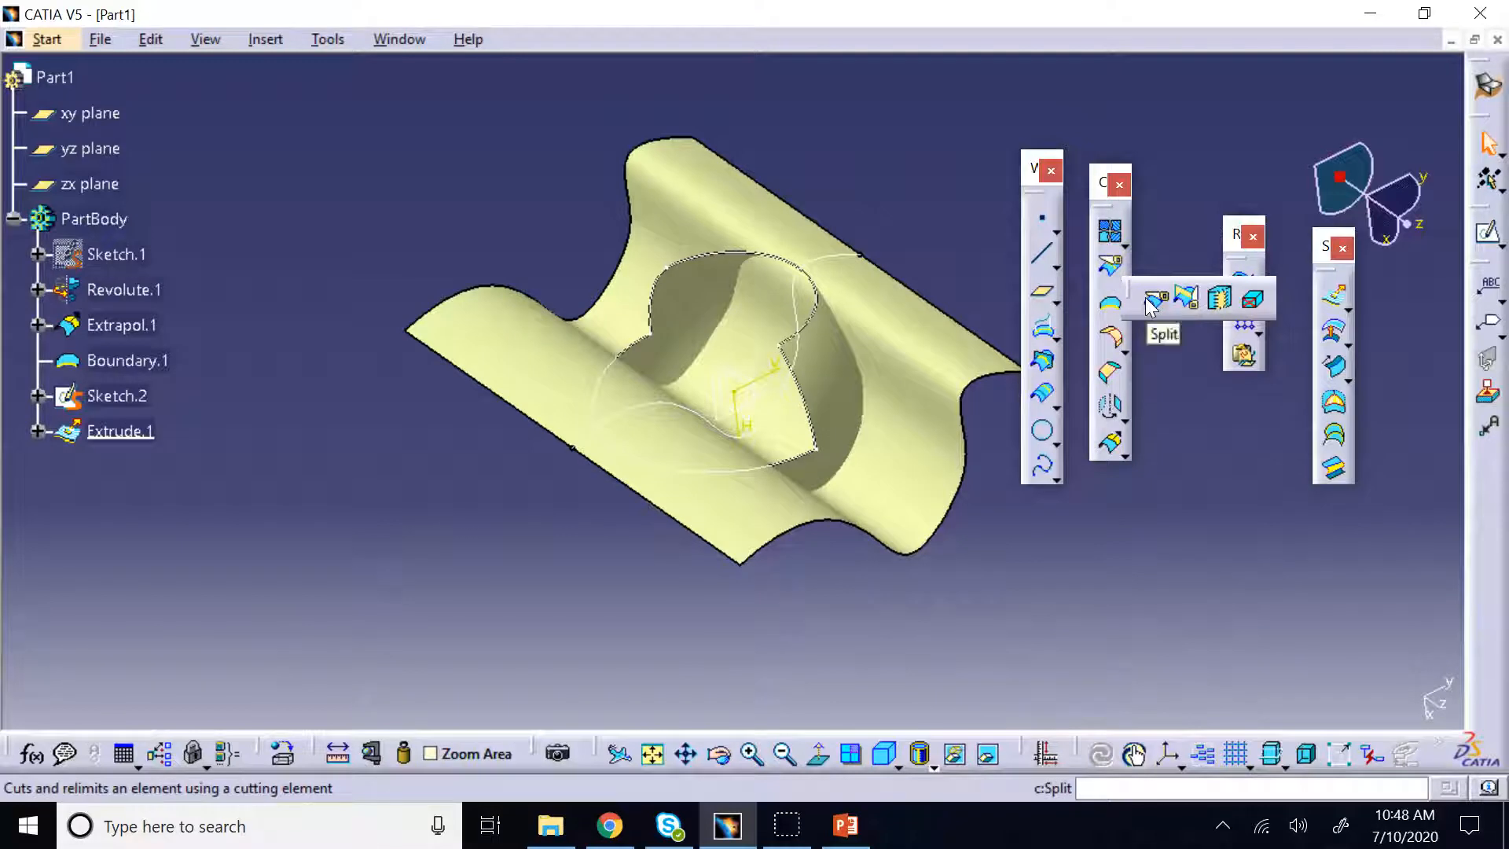
left_click(1183, 303)
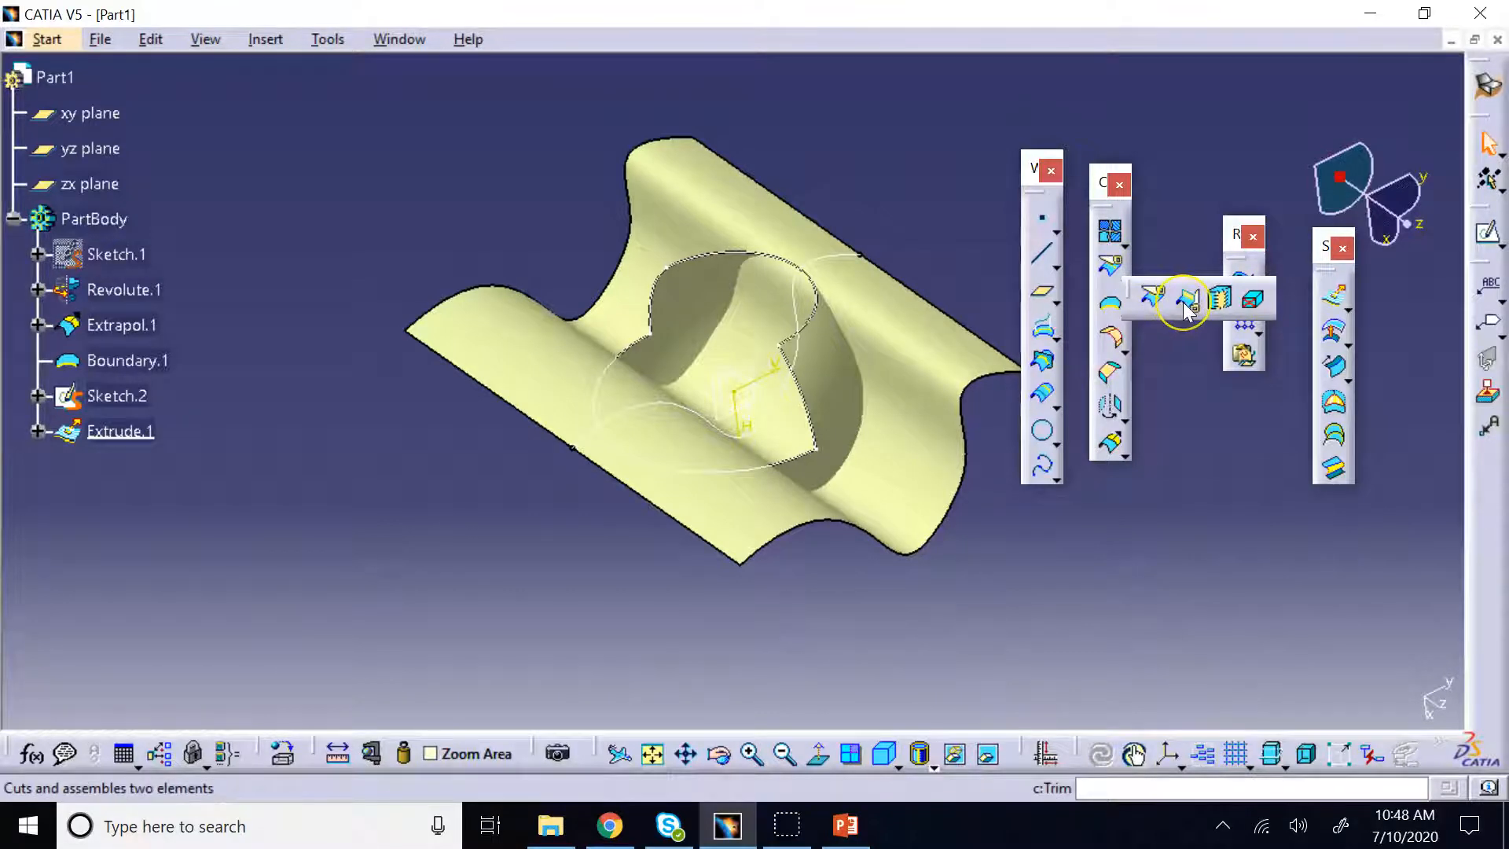
left_click(1156, 303)
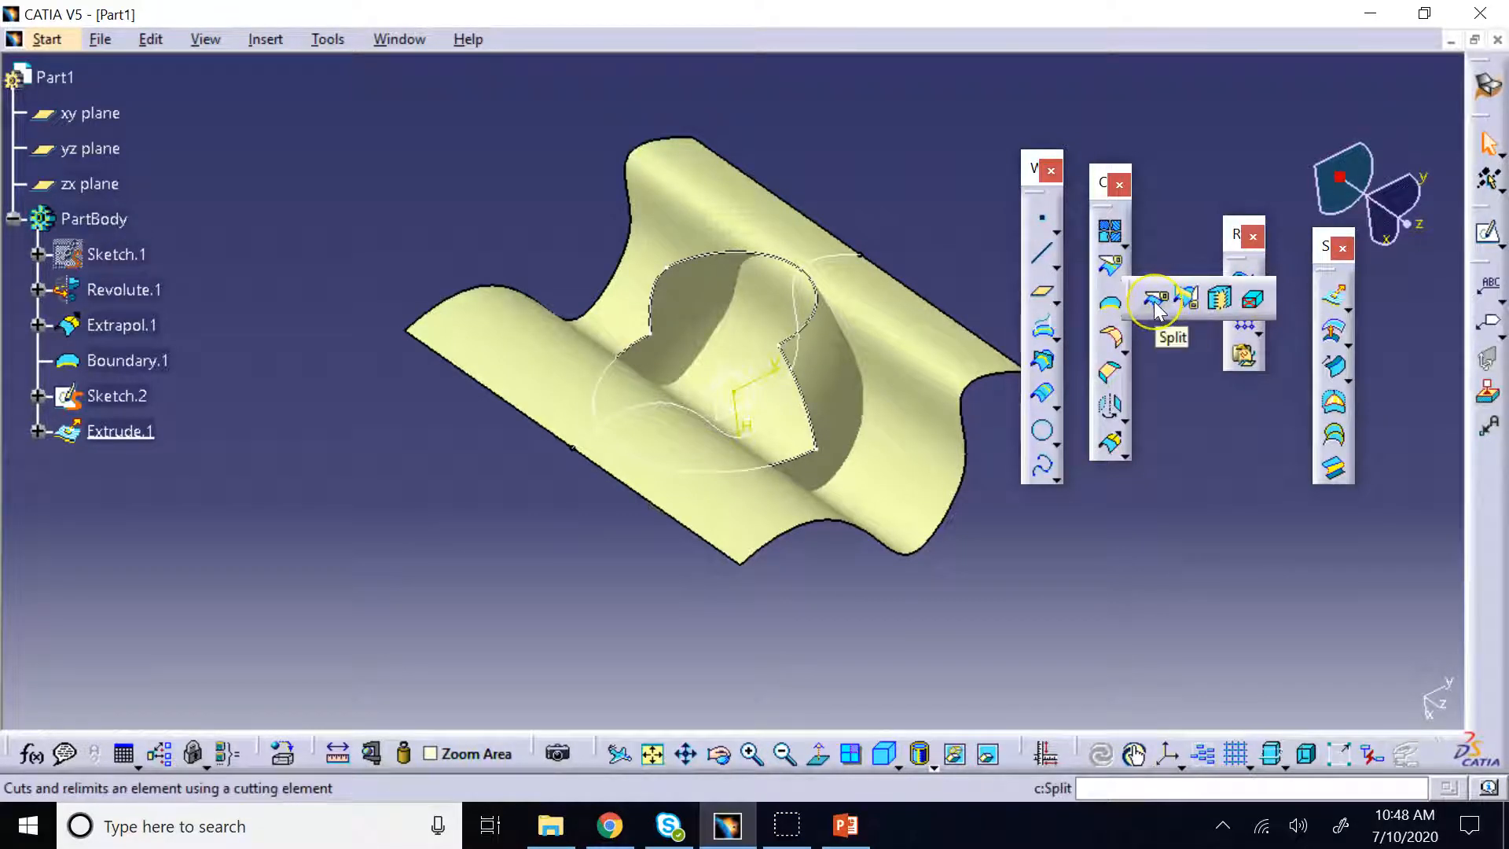
left_click(1187, 299)
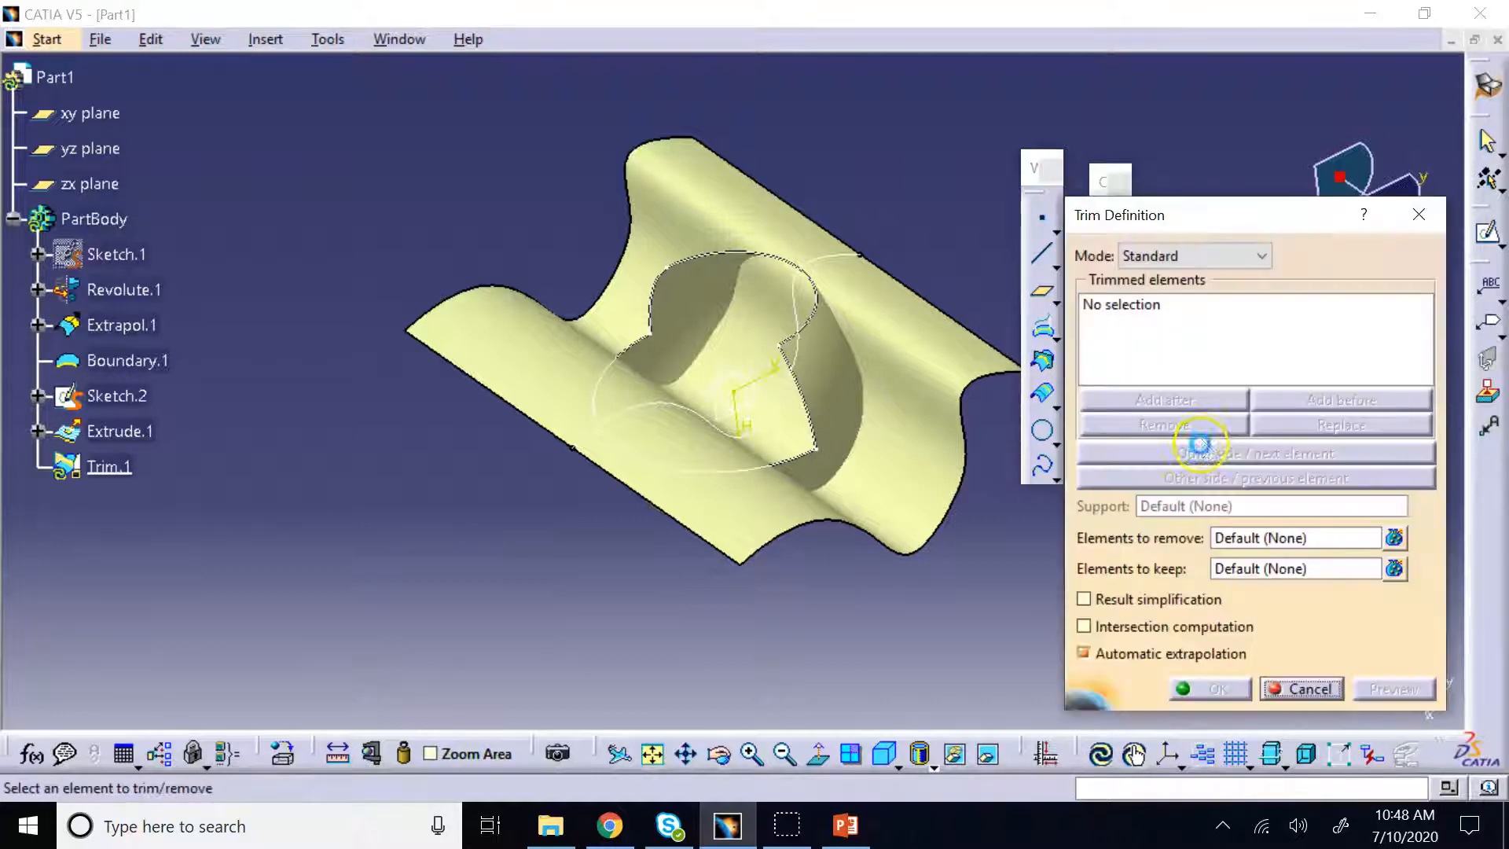
left_click(837, 373)
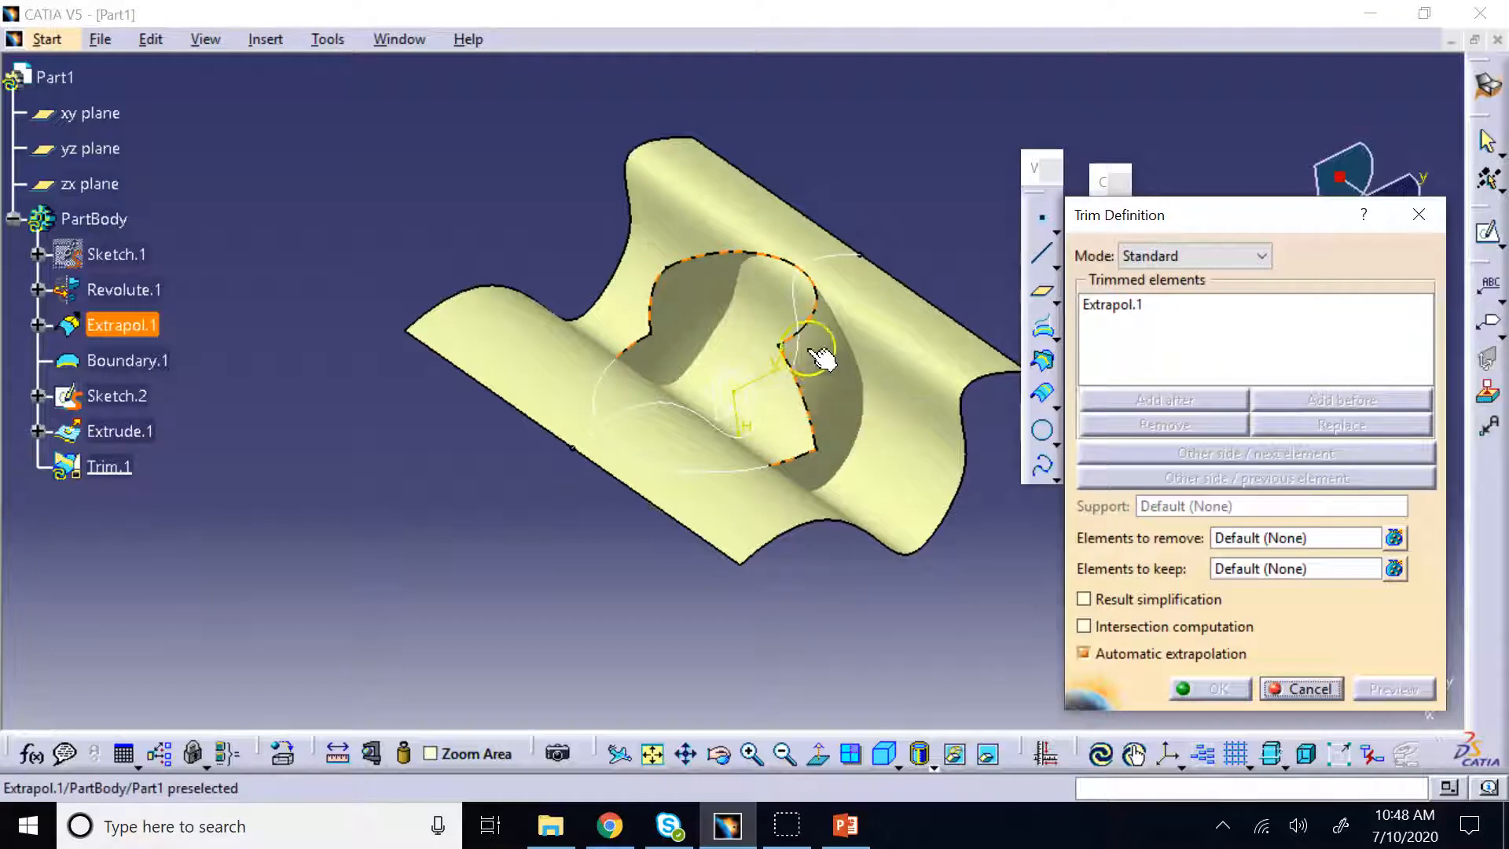
left_click(872, 313)
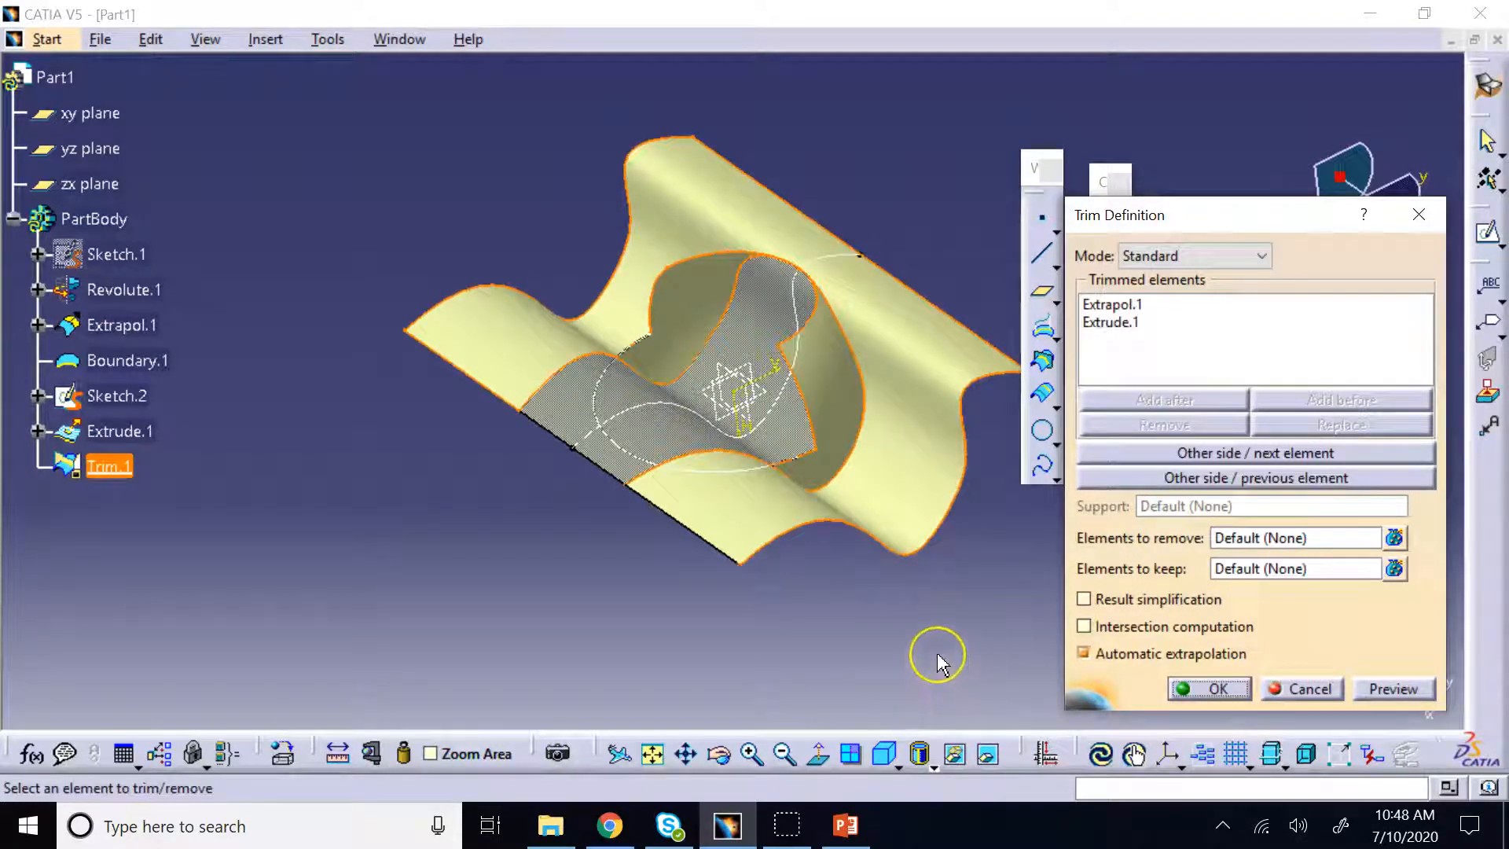
Inspect the trim preview from a rotated view and flip the kept side of both the extrapolated and the extruded surfaces
left_click(719, 753)
left_click_drag(731, 597, 542, 485)
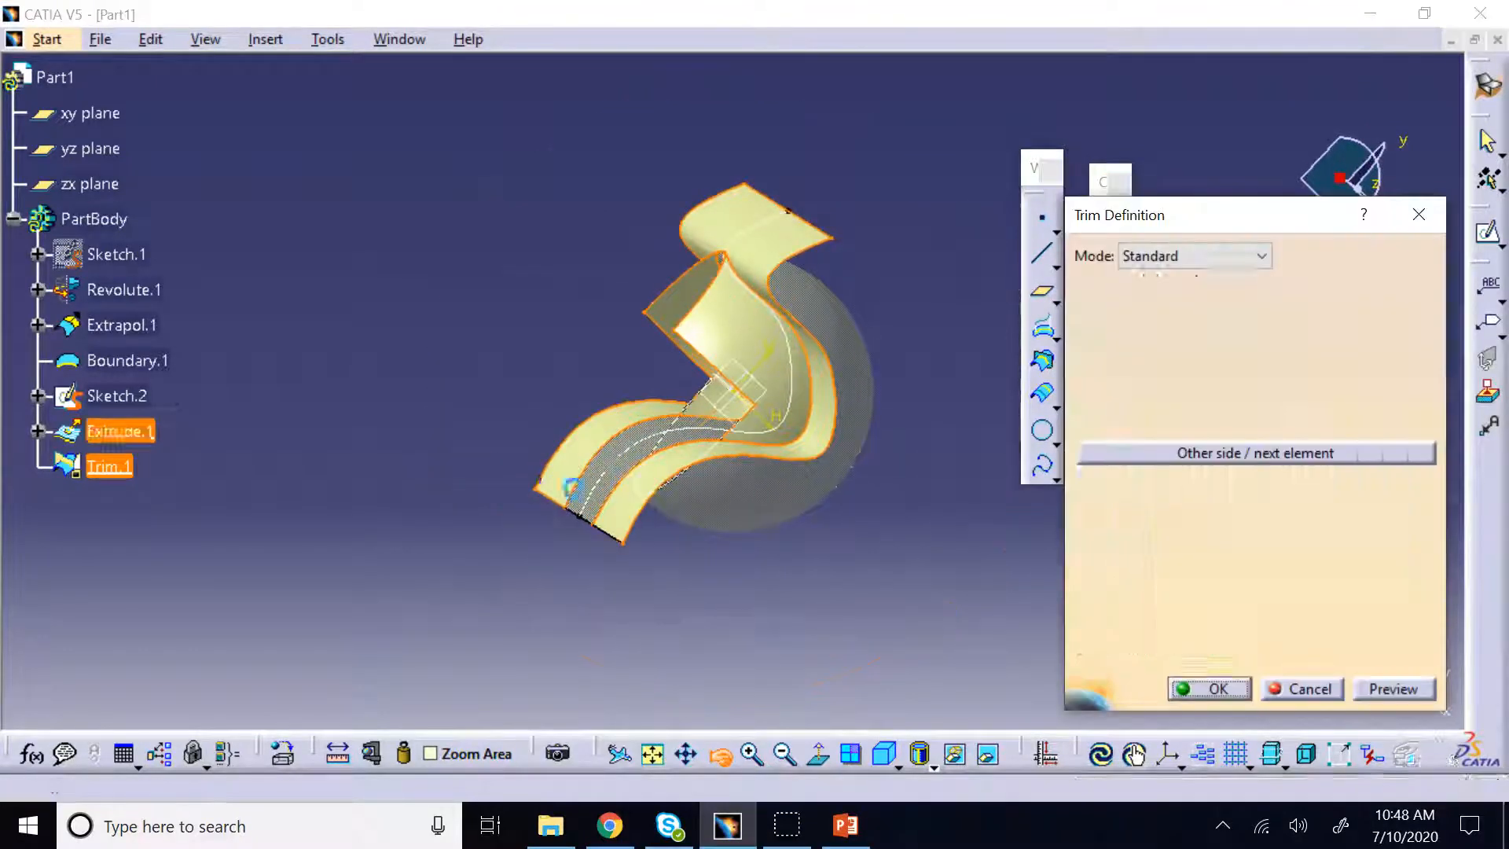
left_click(763, 512)
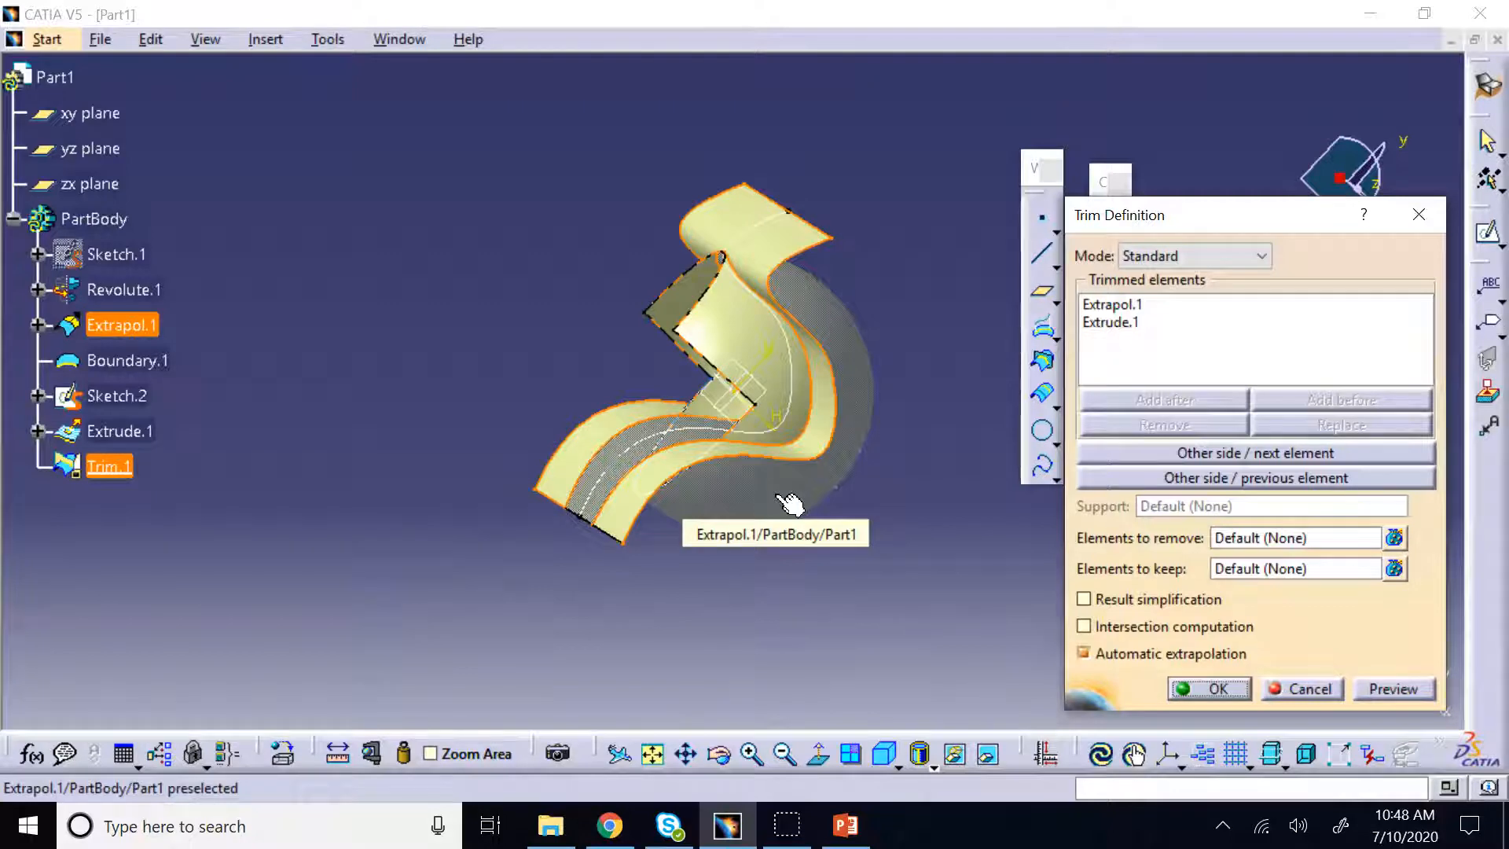
left_click(815, 460)
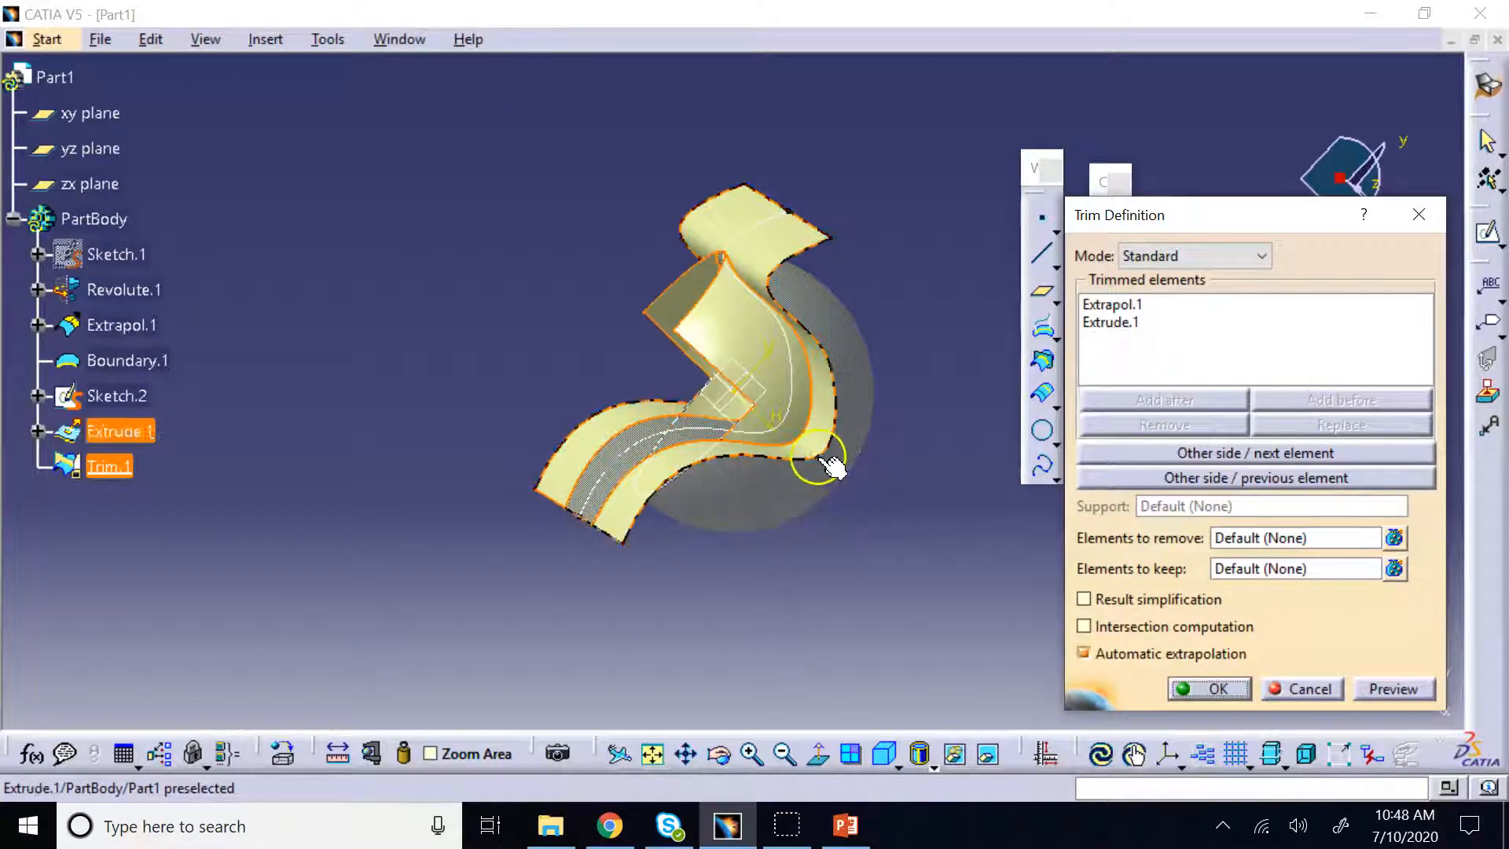
left_click(753, 341)
left_click(1237, 460)
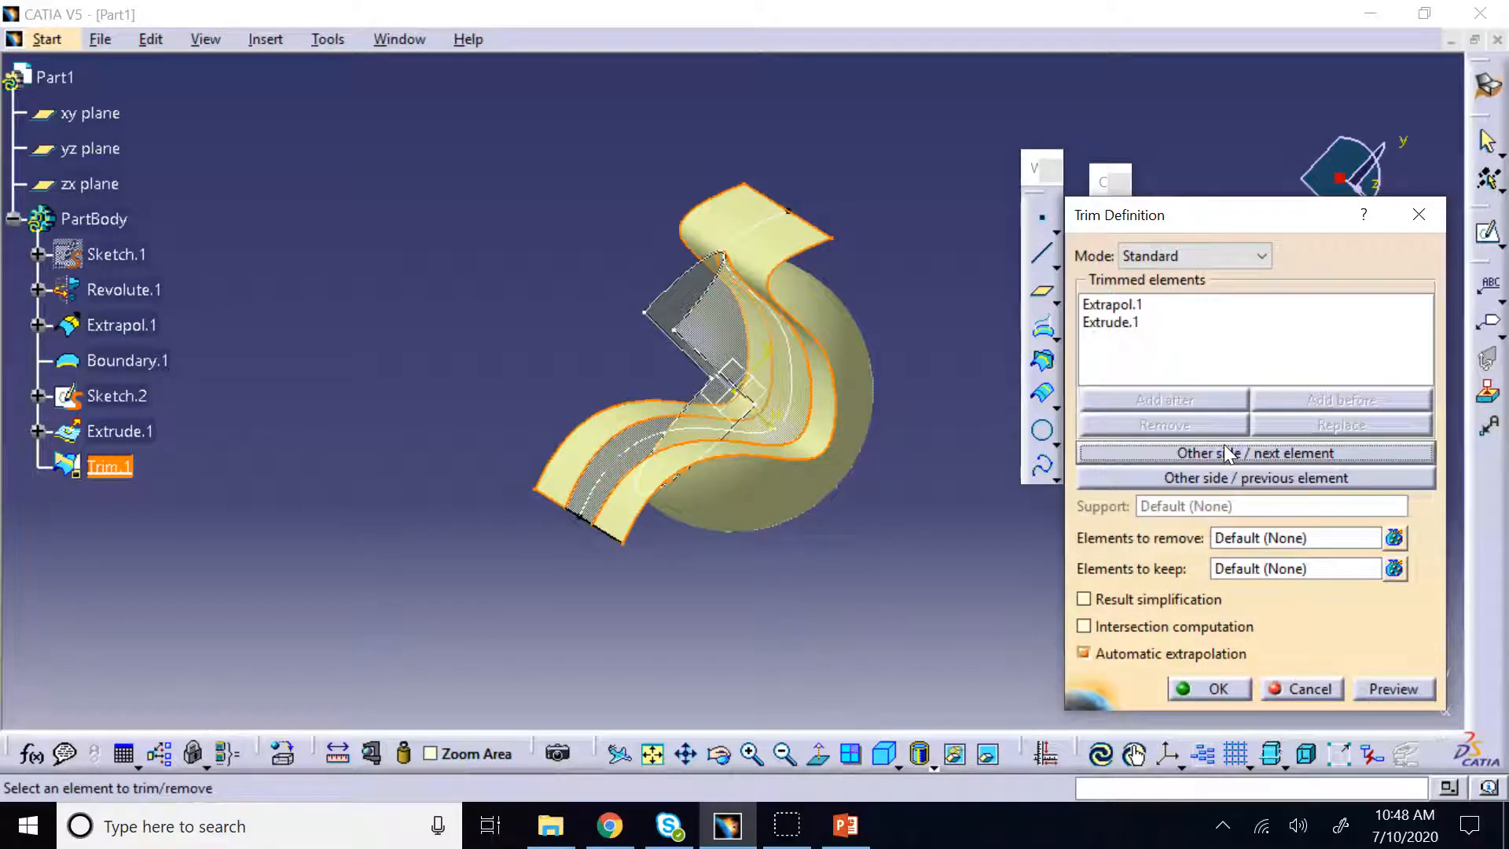
left_click(1206, 479)
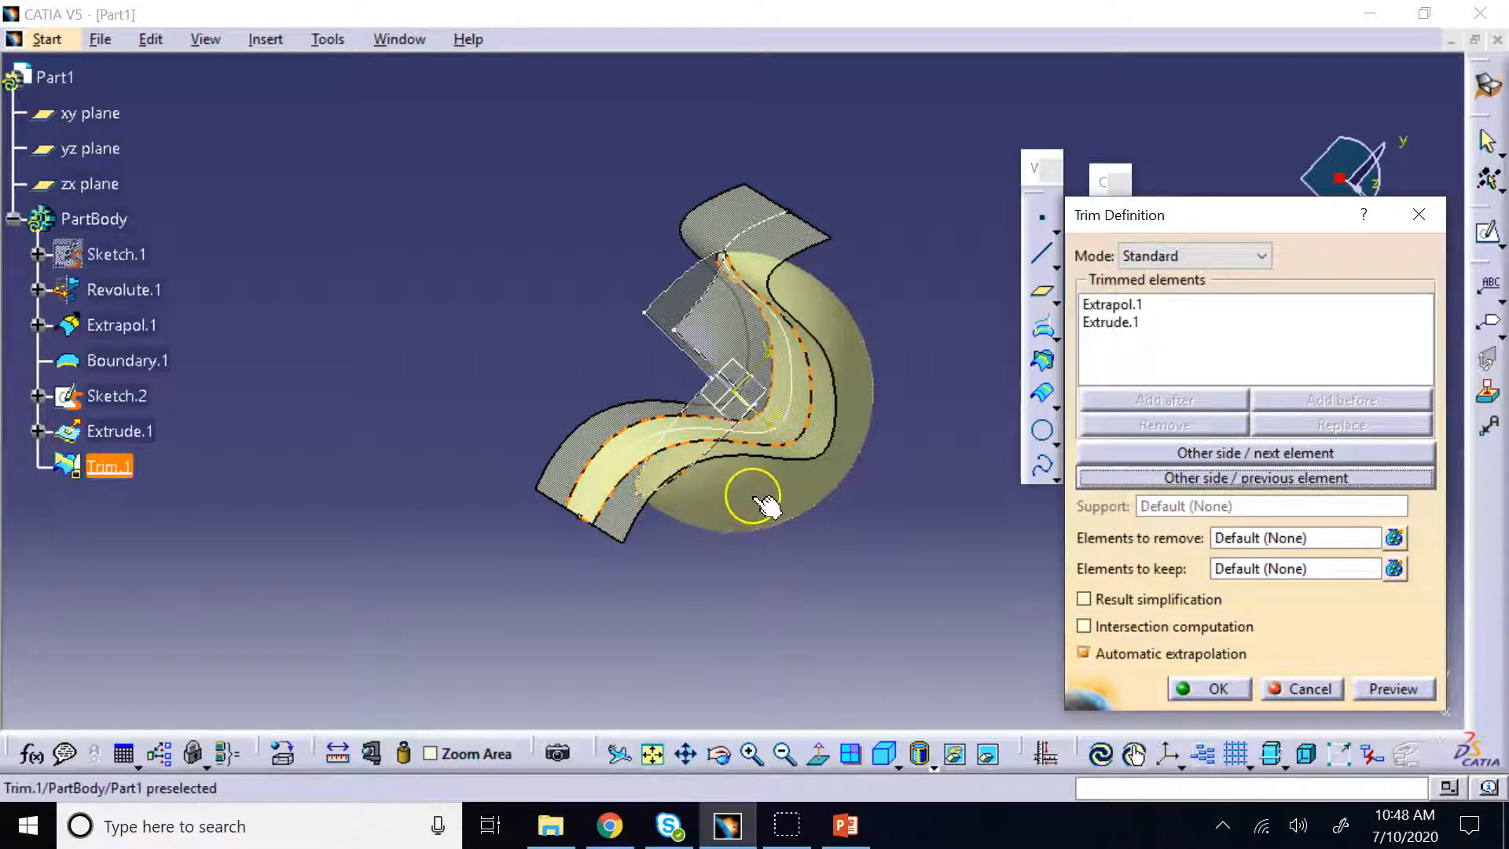
Examine the flipped trim, switch the extruded surface back to keeping its outer portion, and cancel the trim definition
left_click(718, 754)
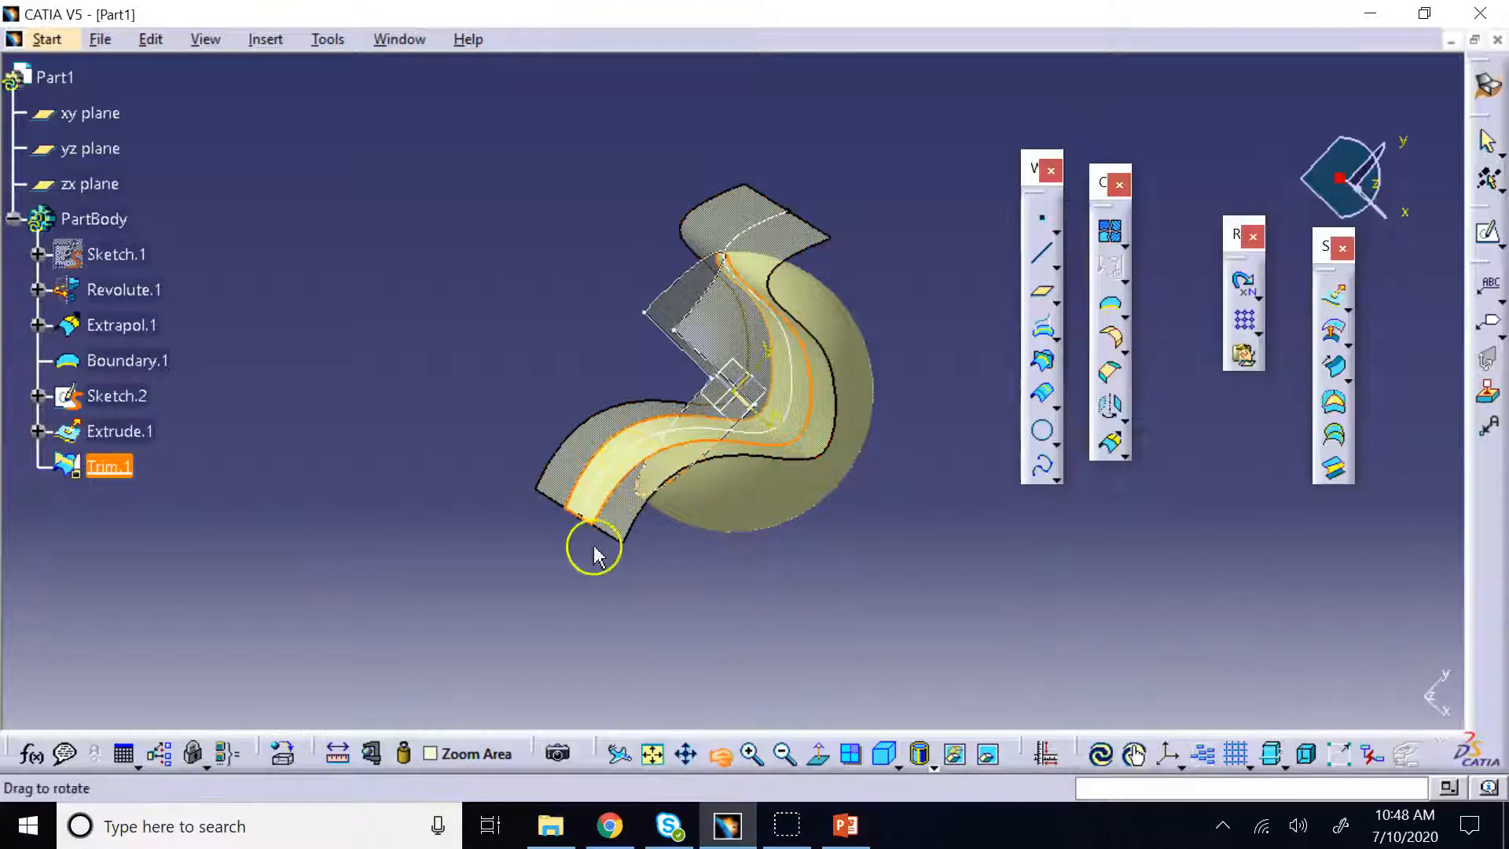
left_click_drag(593, 540, 691, 453)
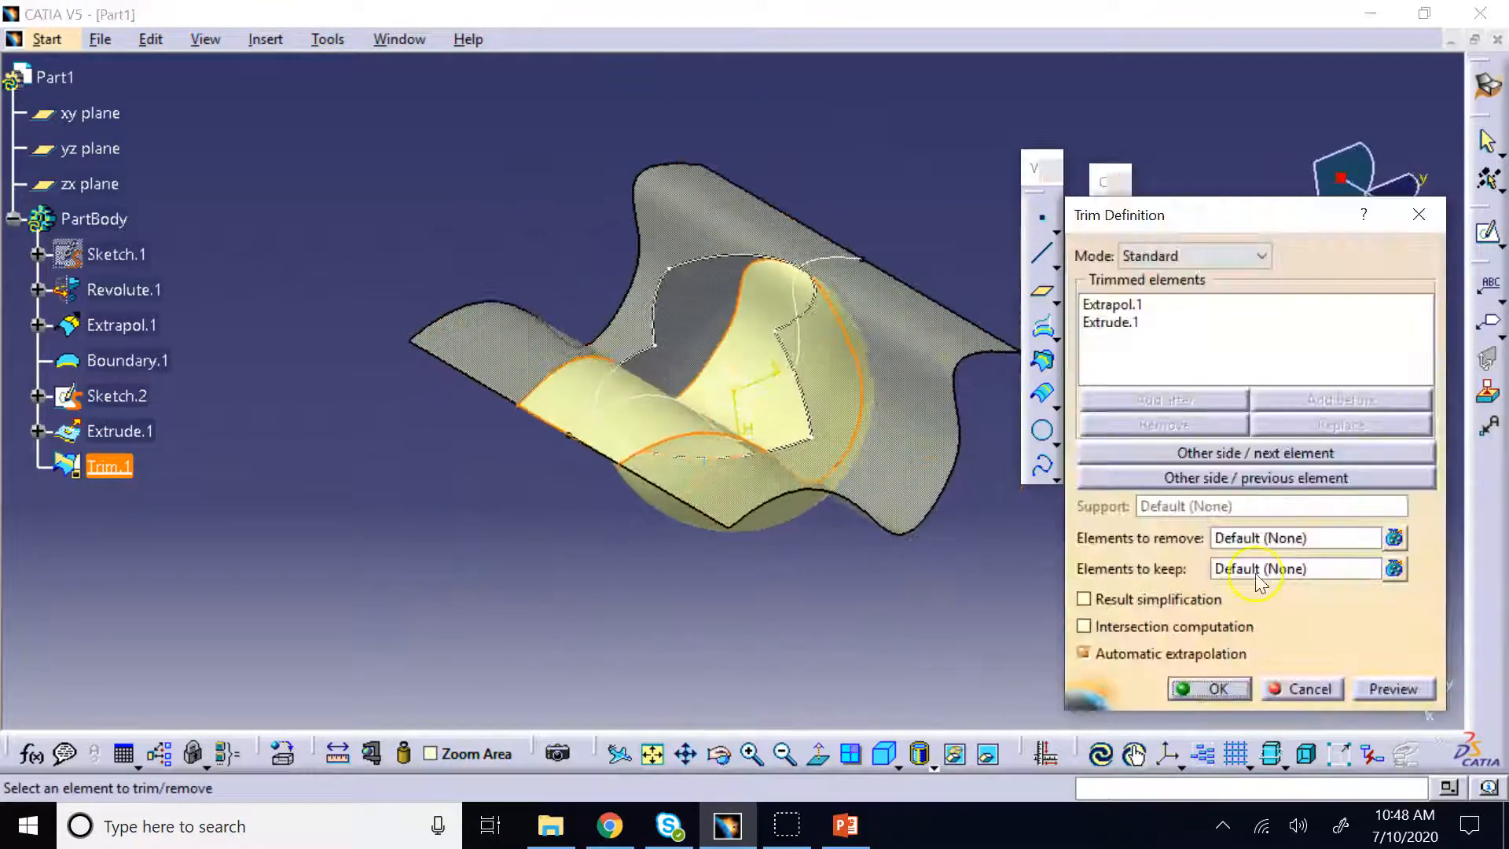
left_click(1244, 477)
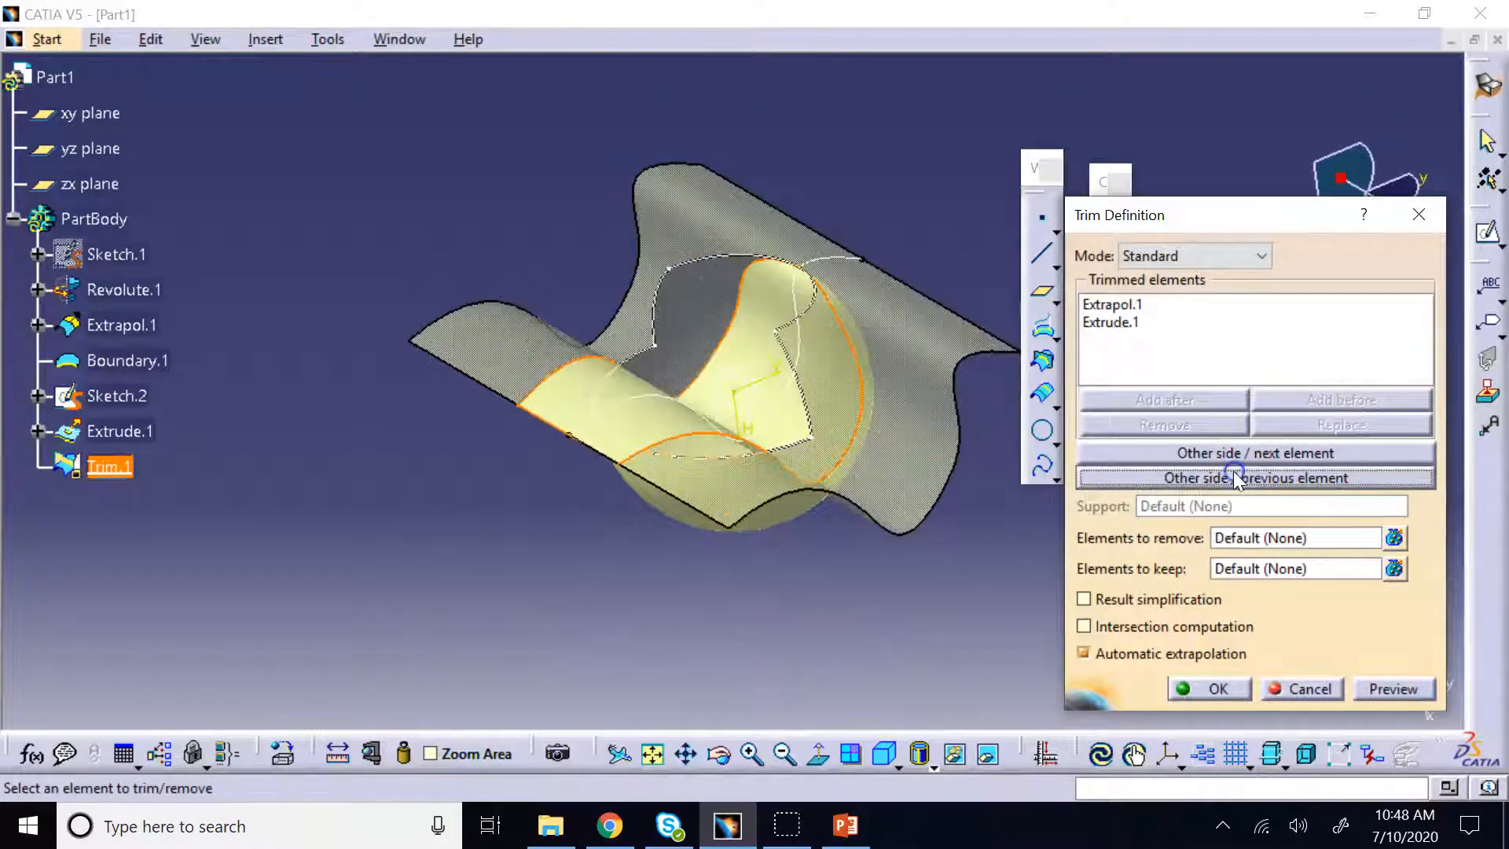
left_click(1233, 473)
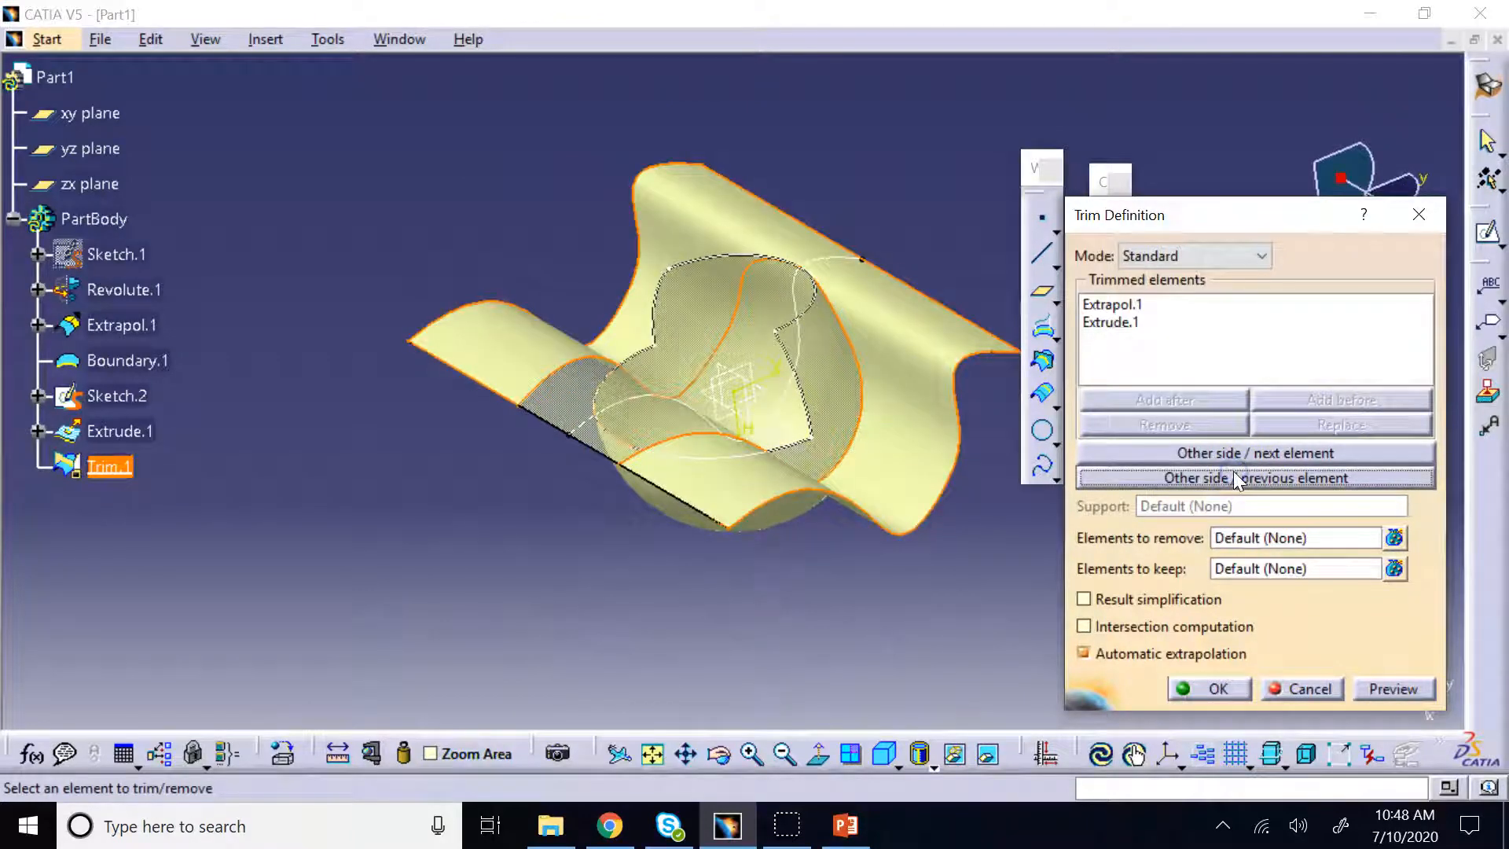
left_click(1302, 688)
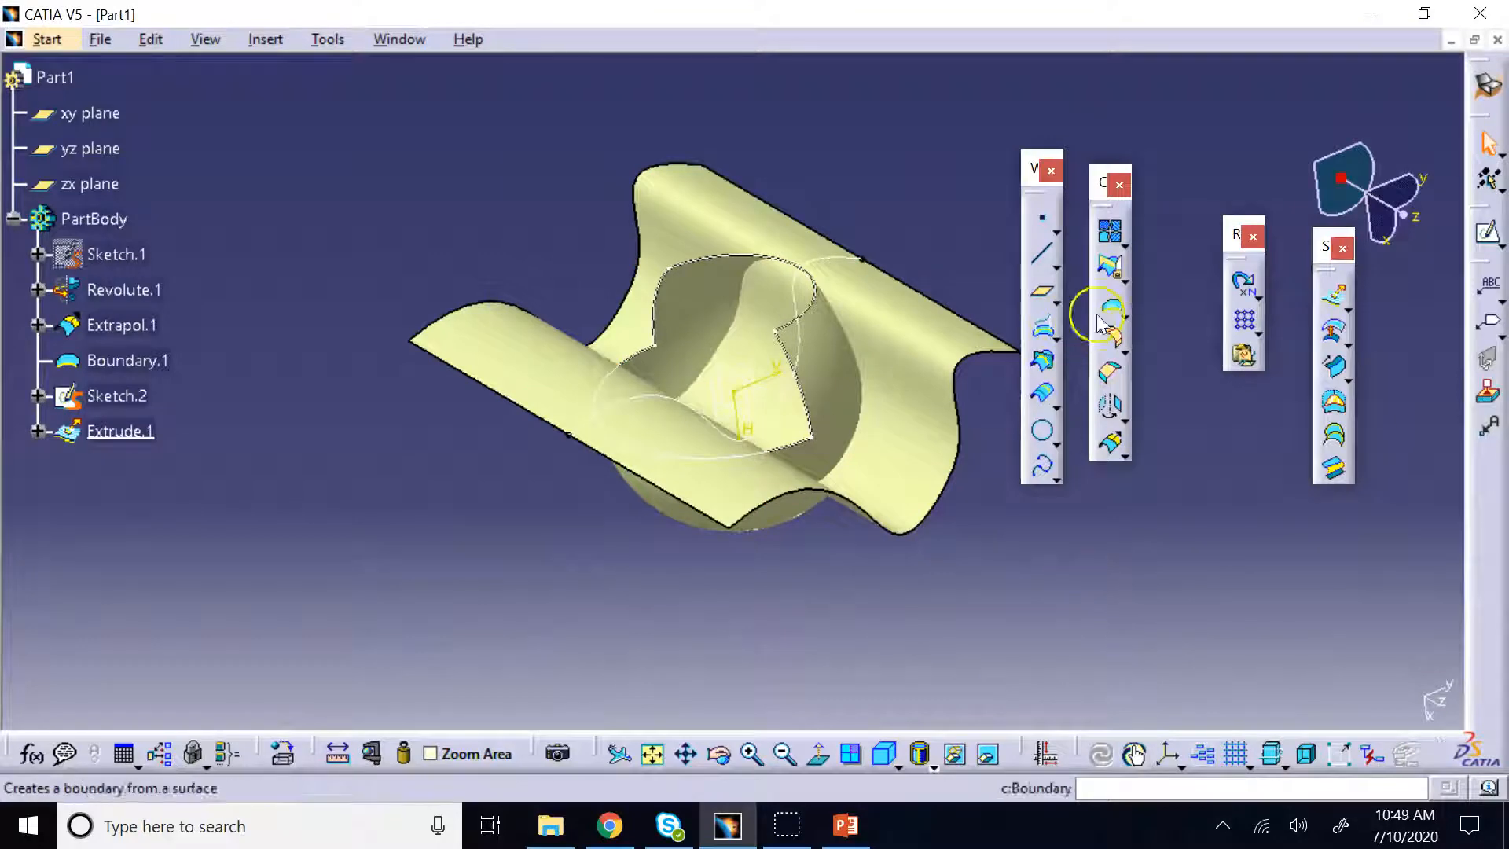
Set up a Standard-mode Trim between Extrapol.1 and Extrude.1 and alternate which side of the extrapolated sphere is kept
left_click(1109, 260)
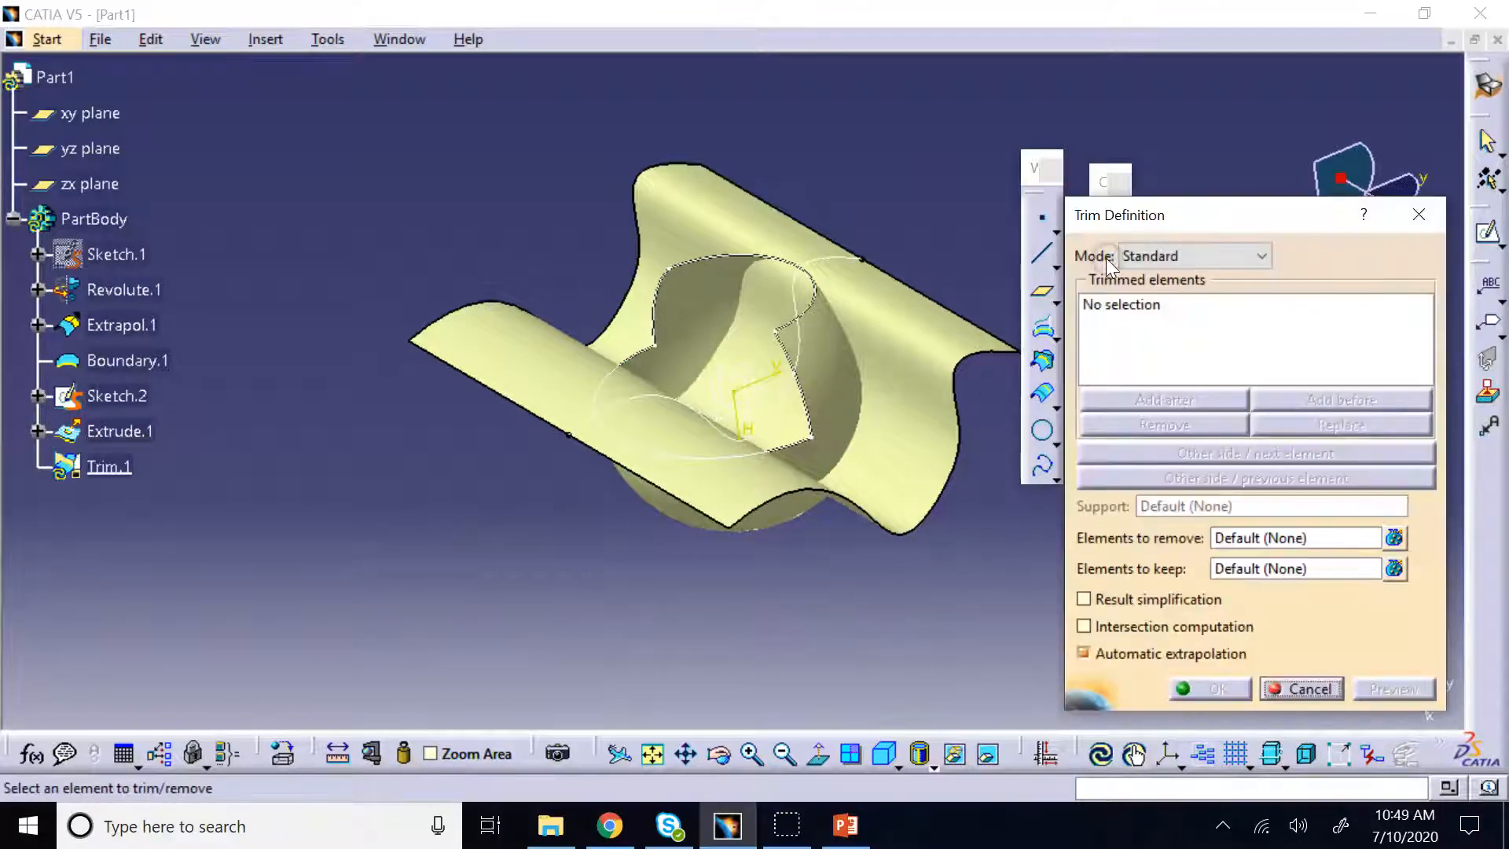
left_click(823, 356)
left_click(606, 209)
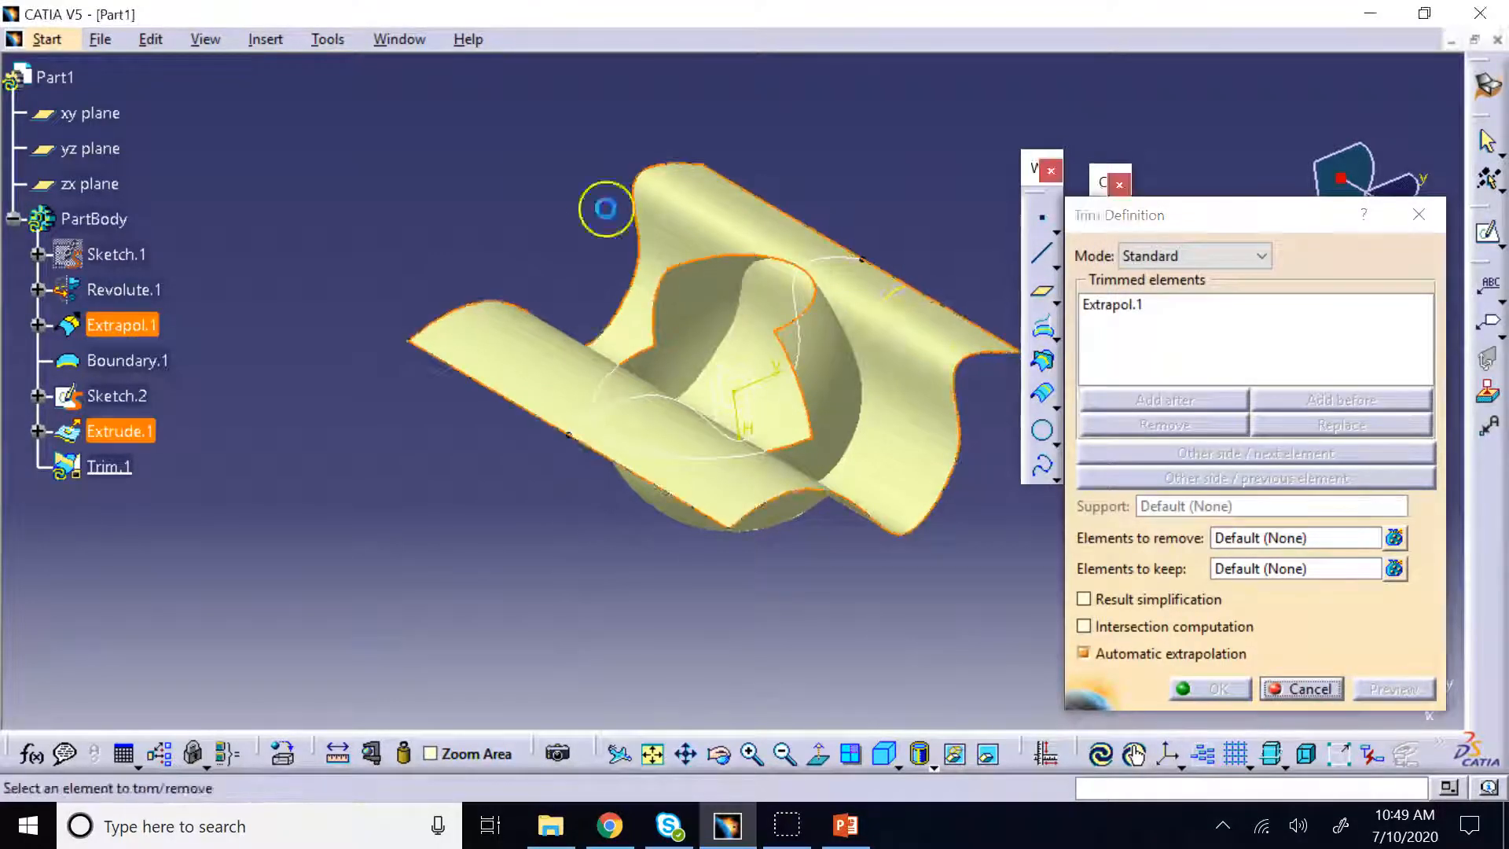
left_click(1163, 453)
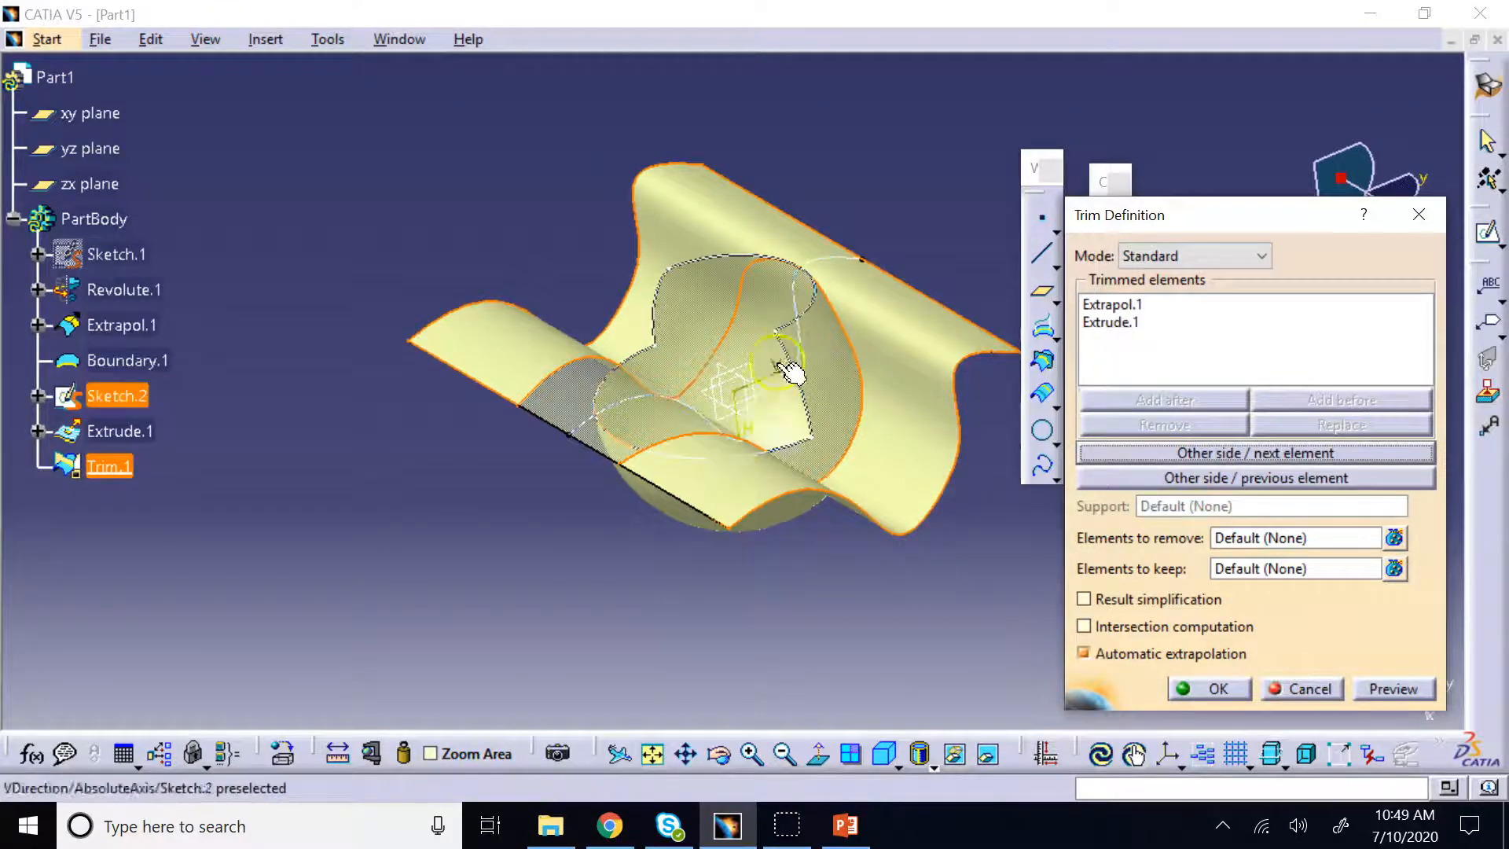
left_click(1211, 454)
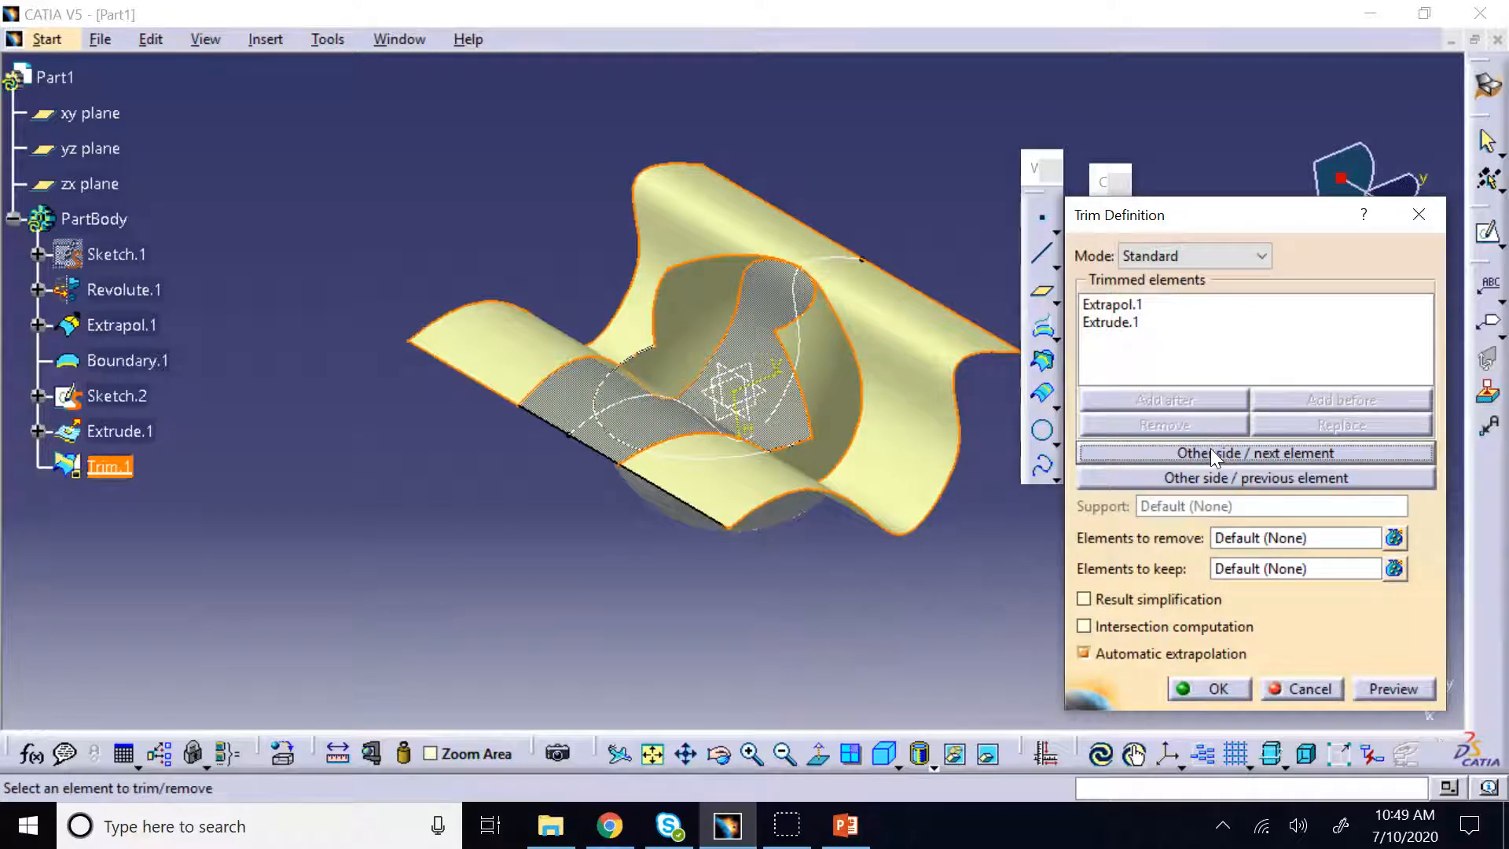
left_click(1211, 455)
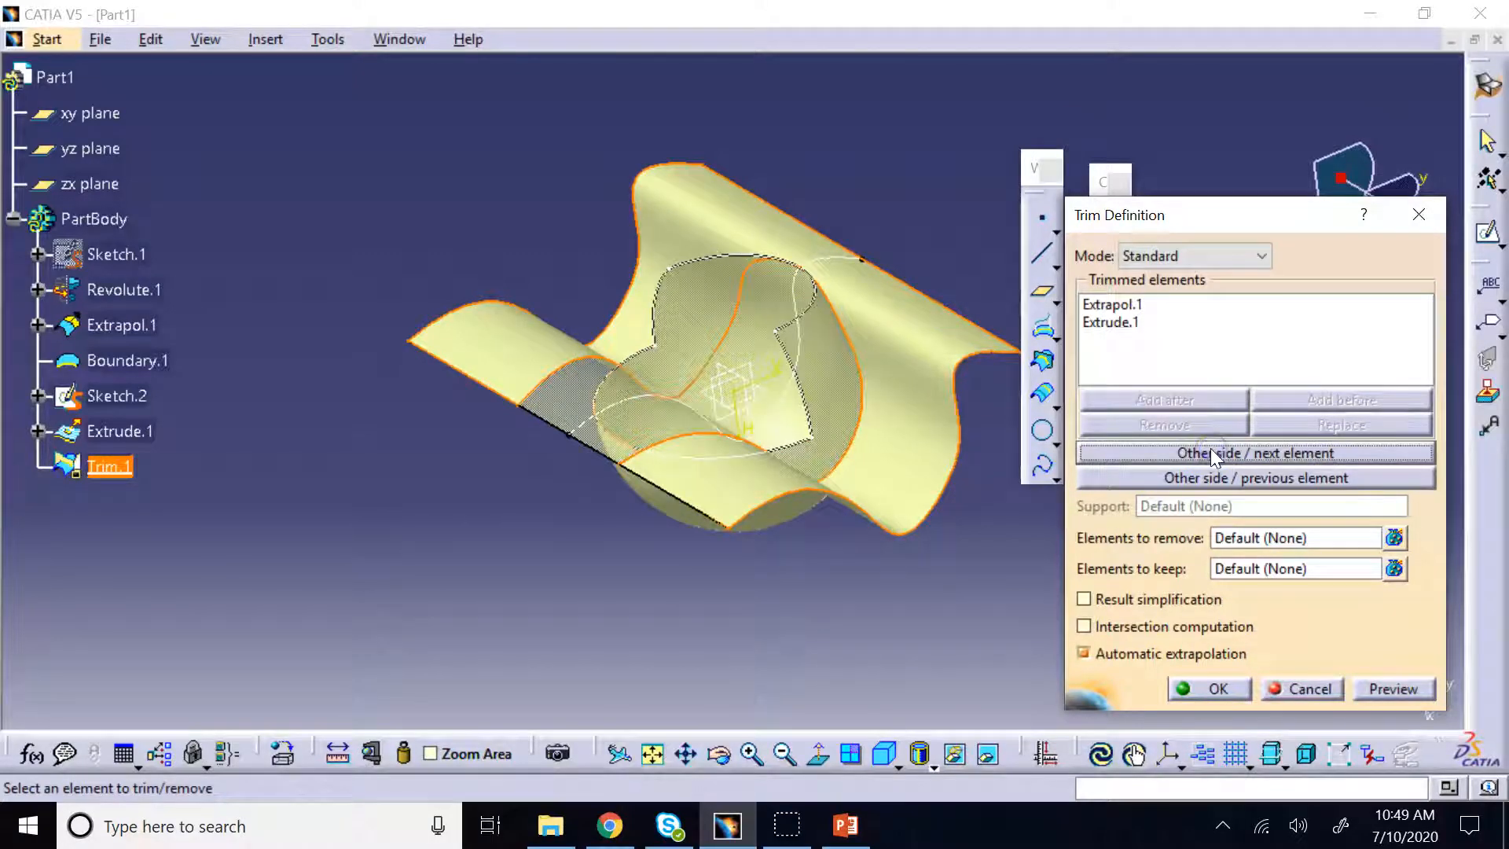
left_click(1213, 454)
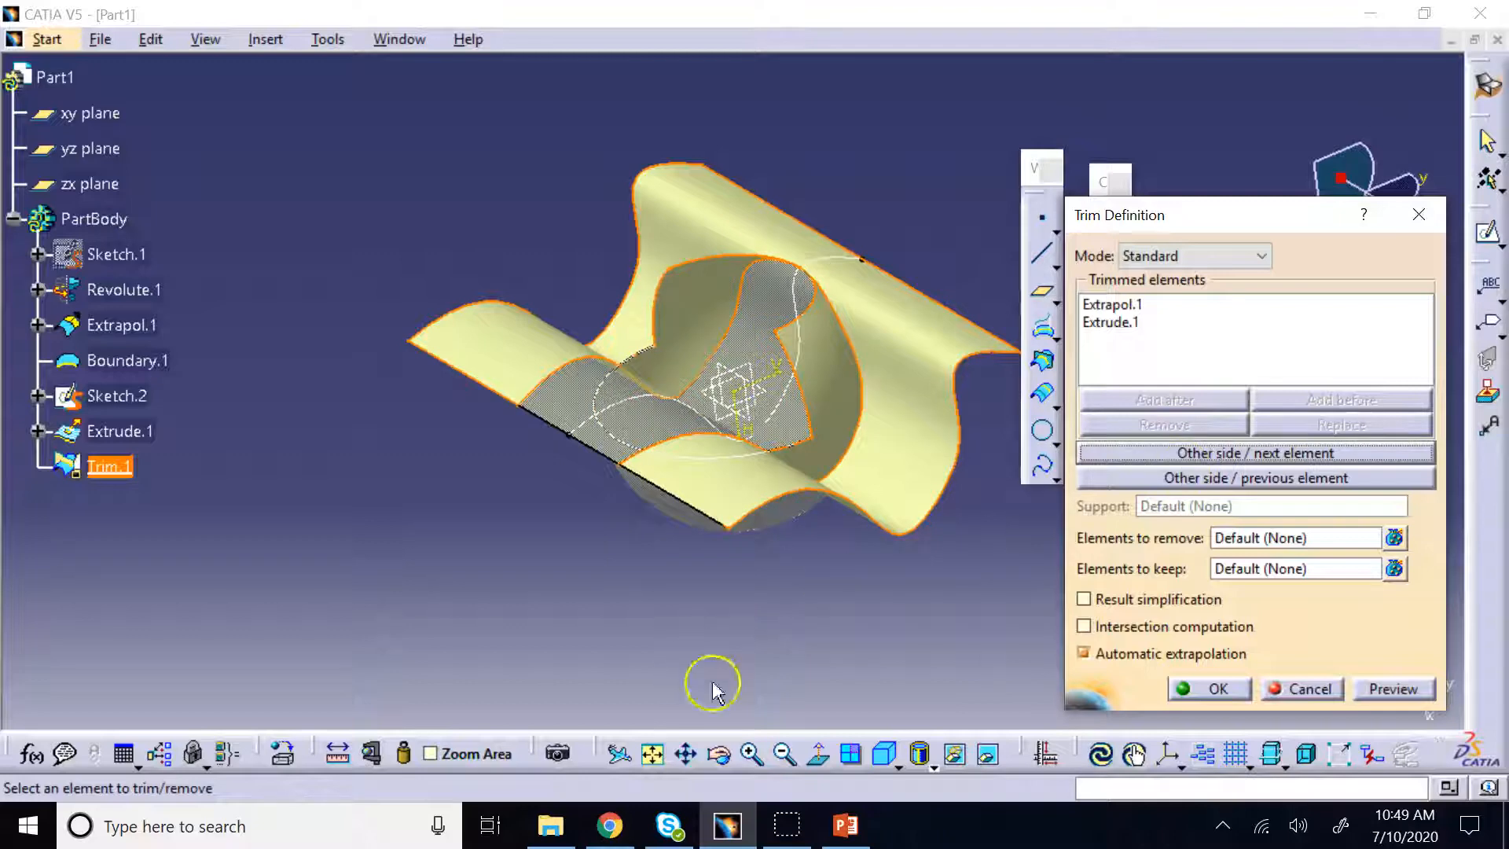
Compare the trim preview from rotated views, keep the lower part of the sphere, and create the trim
left_click(718, 754)
left_click_drag(589, 387, 511, 556)
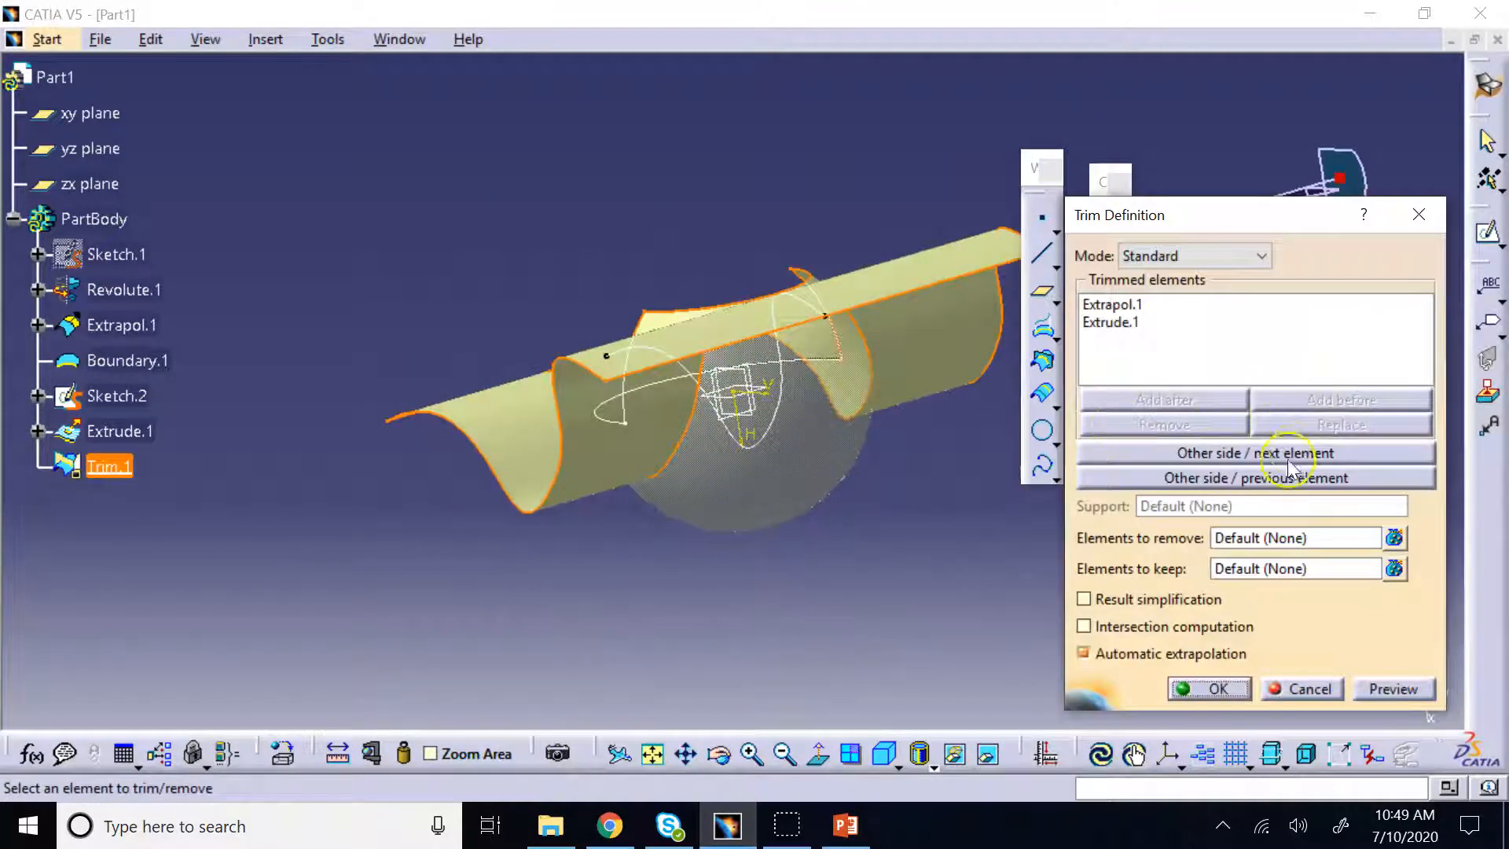
left_click(1284, 456)
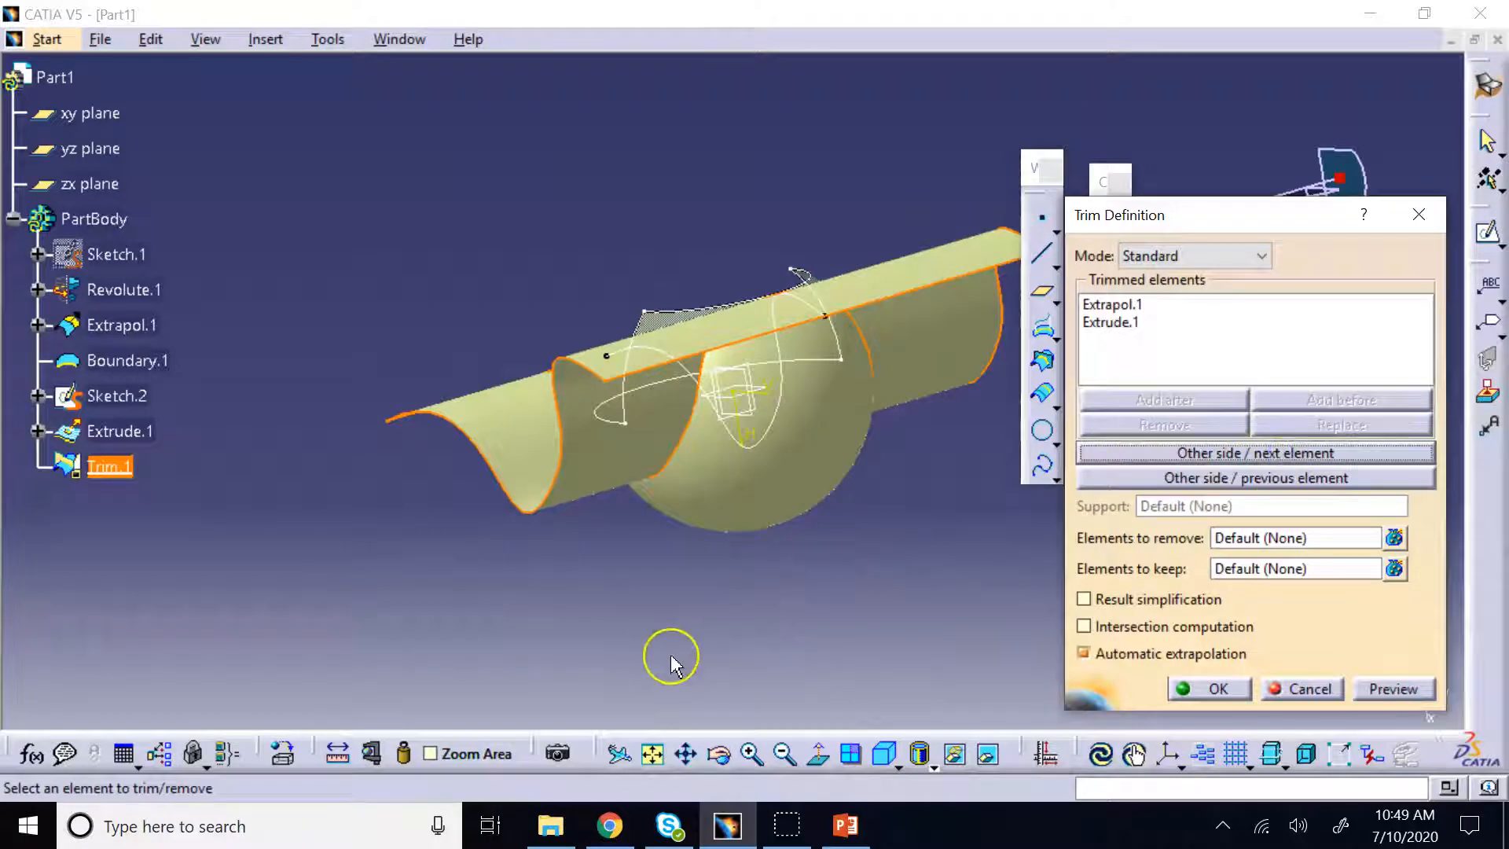
left_click(718, 754)
left_click_drag(488, 511, 964, 521)
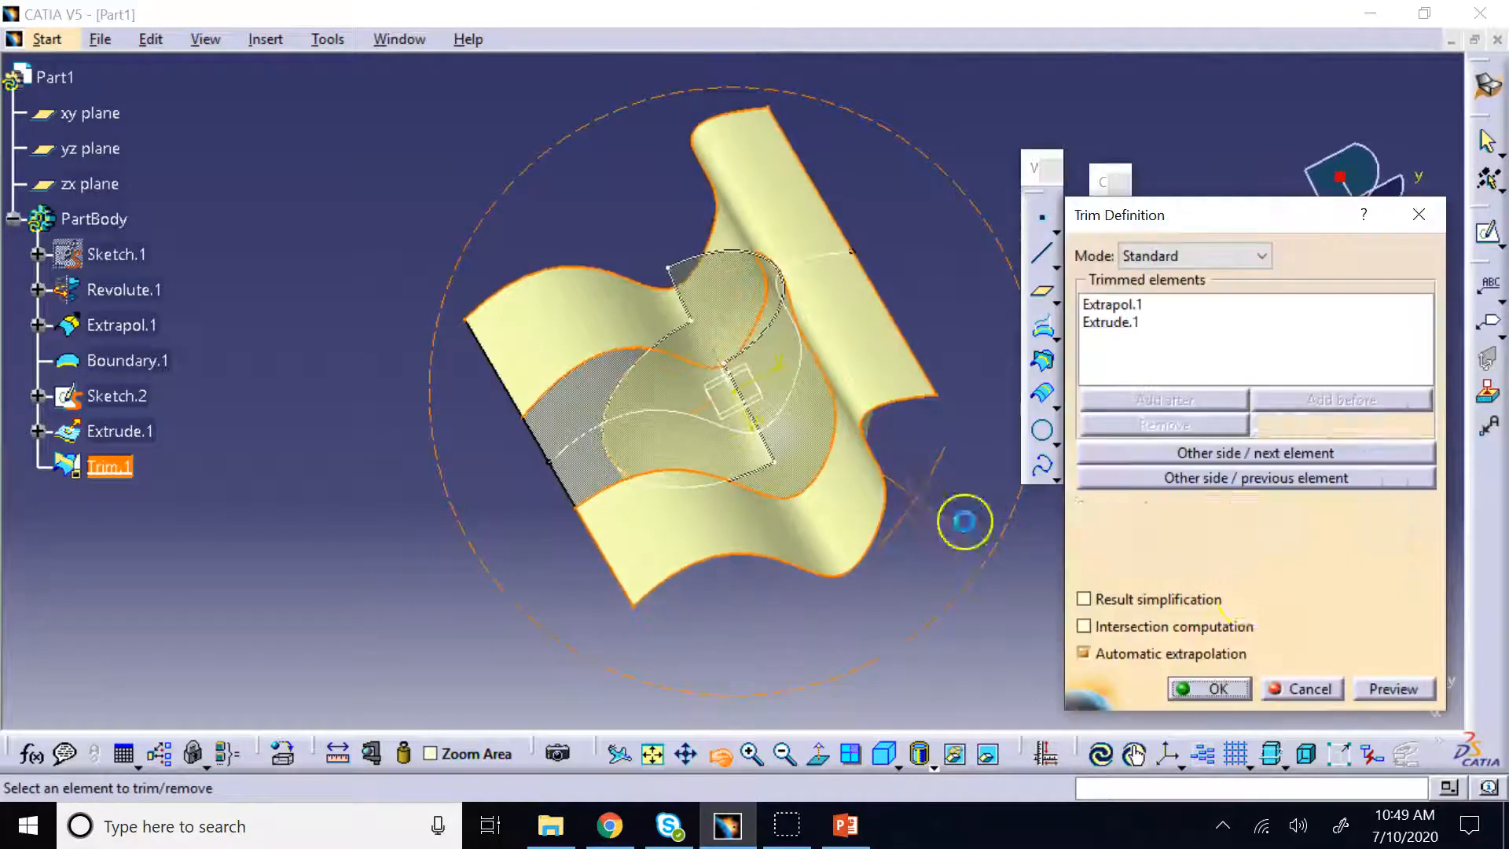
left_click(1213, 692)
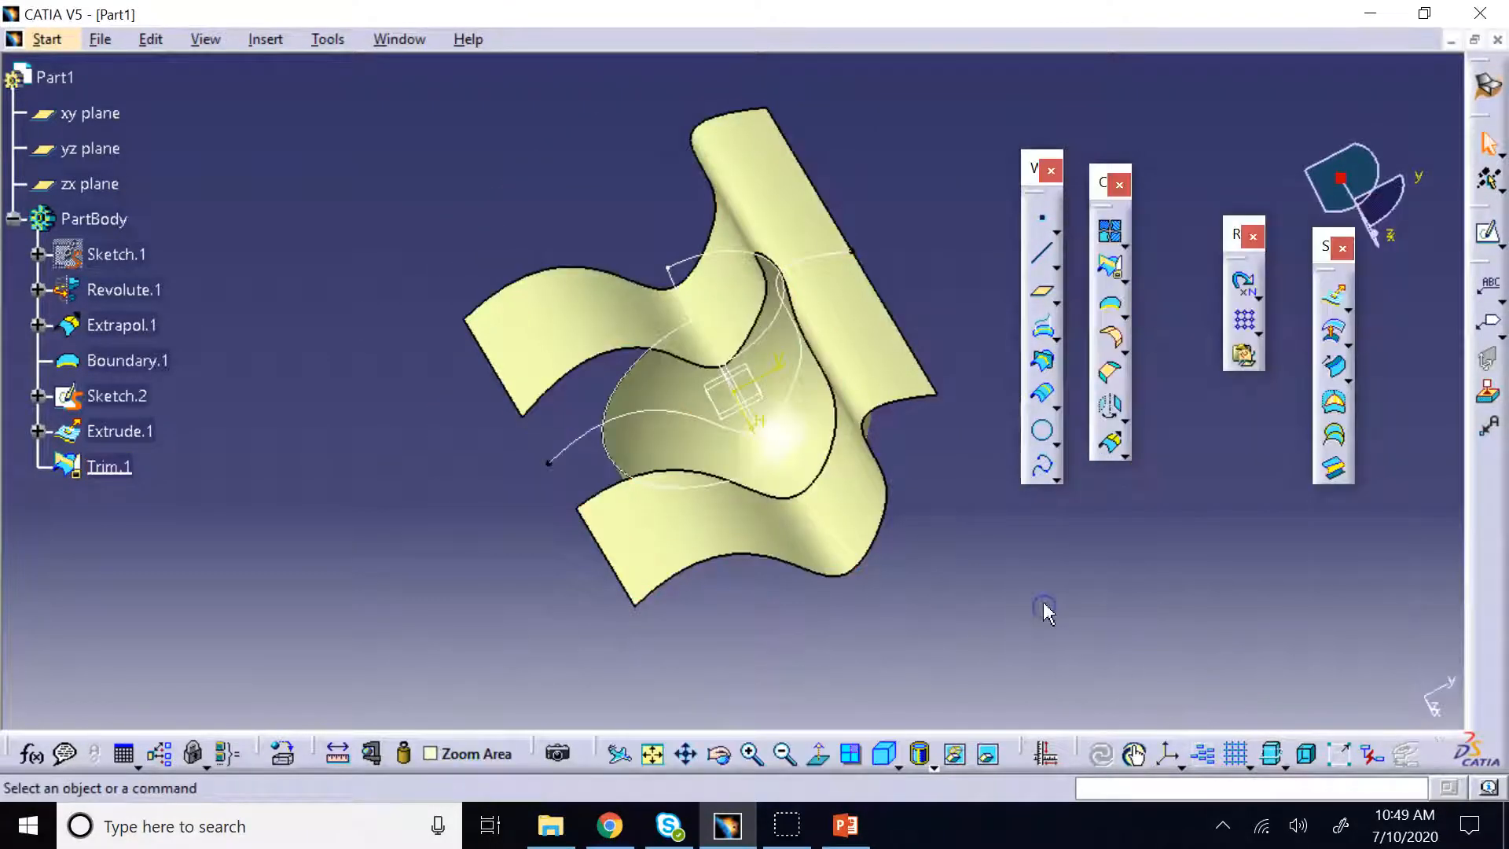
Hide the trimmed surface and restore its display
right_click(526, 324)
left_click(605, 391)
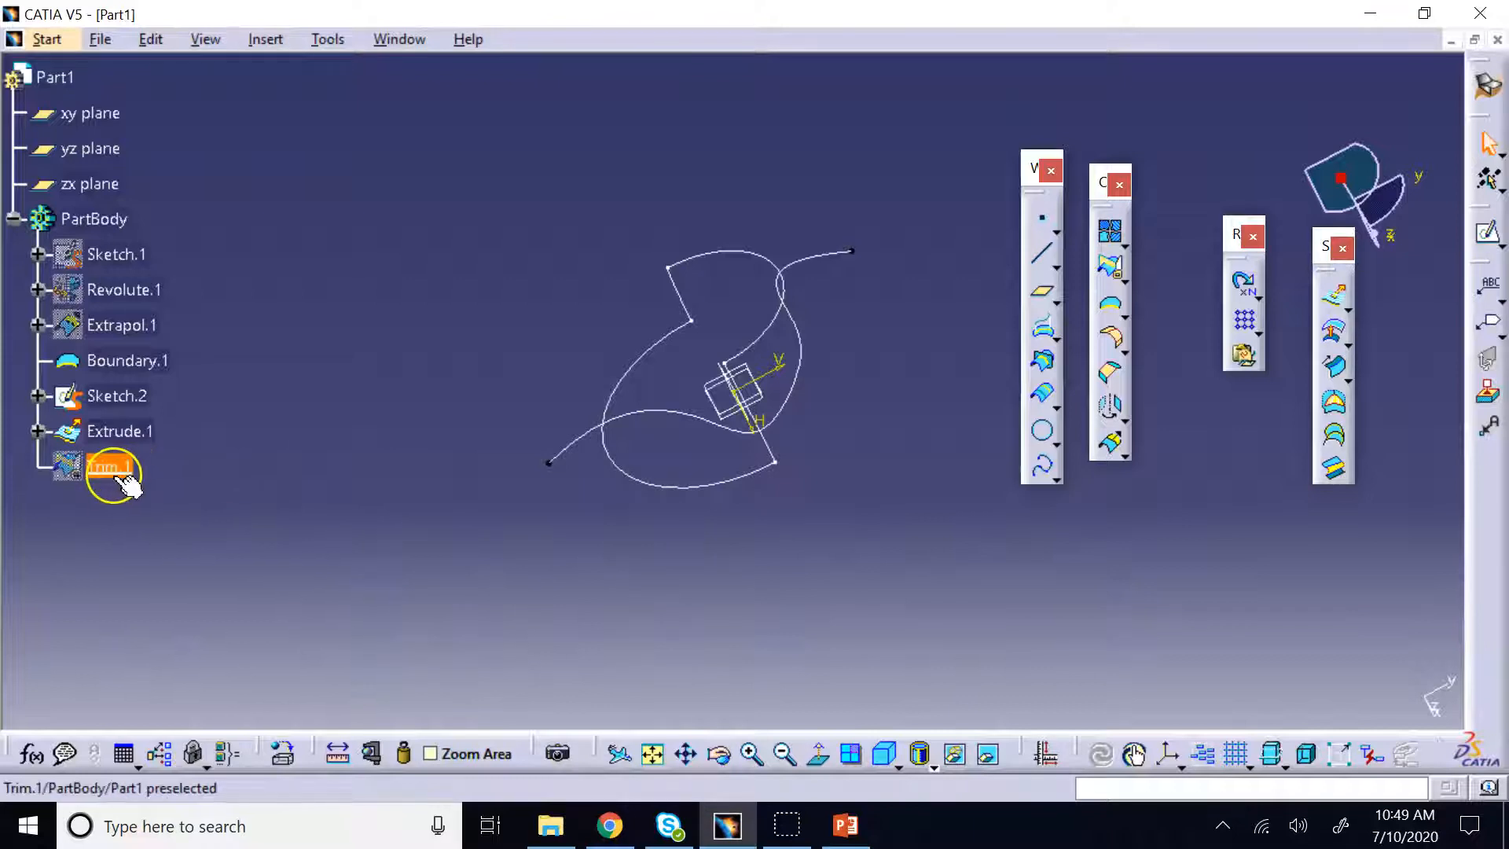
right_click(110, 327)
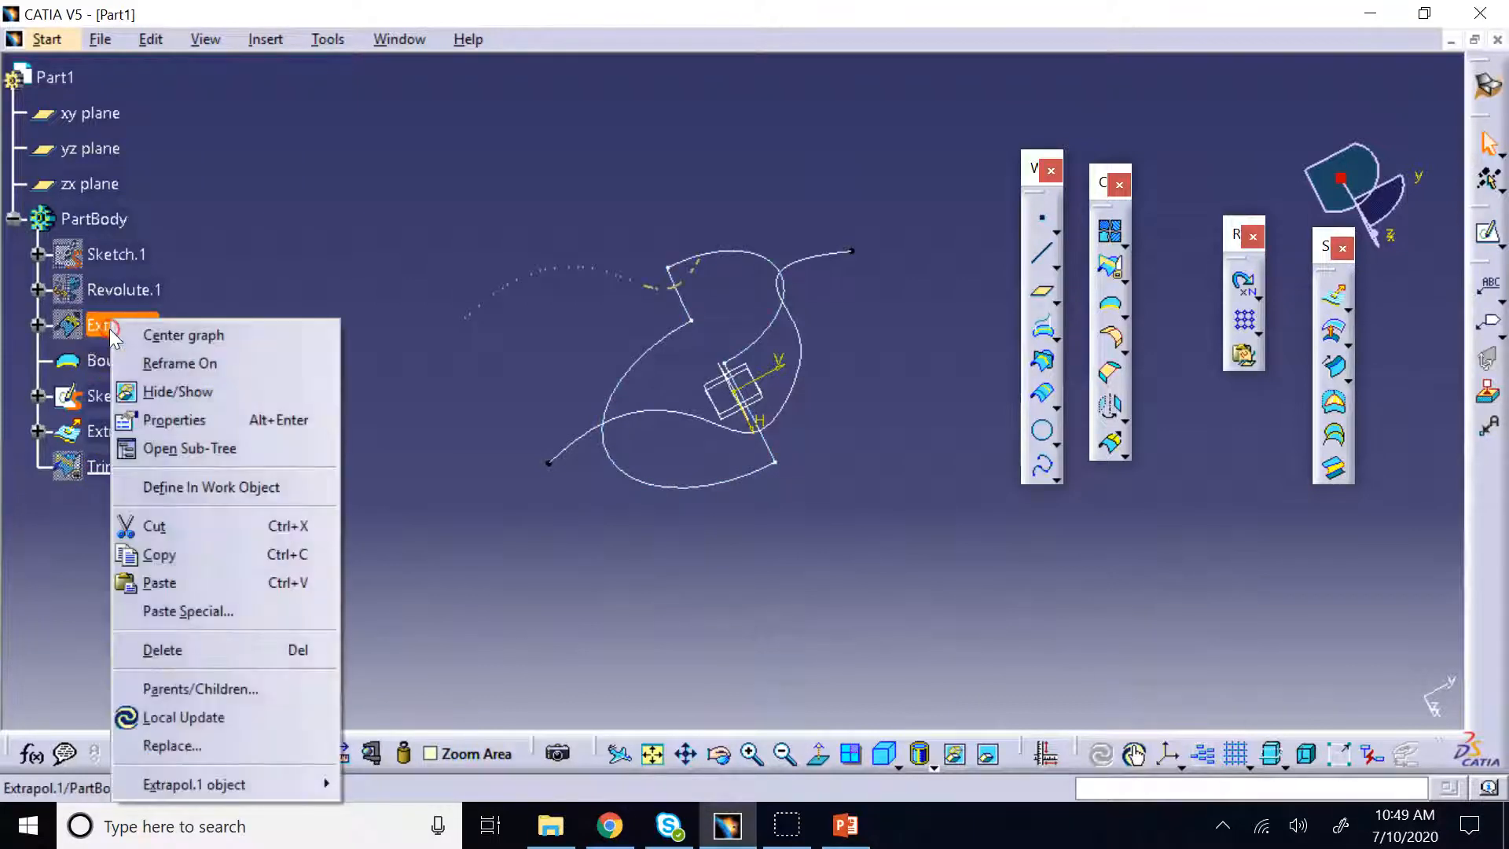
left_click(196, 393)
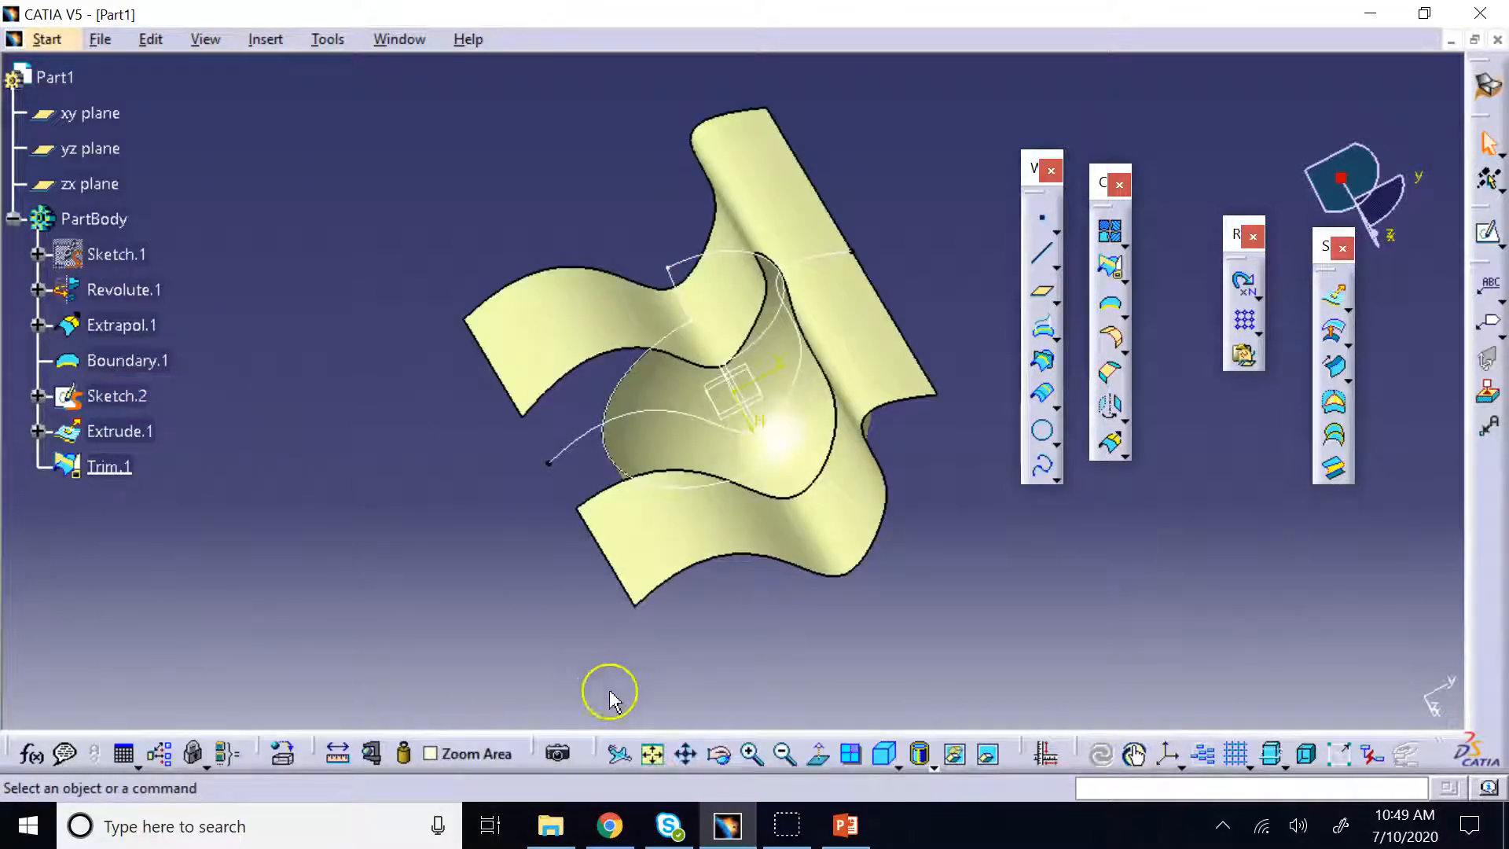
Redefine Trim.1 to keep the middle portion of the extruded surface together with the lower part of the sphere
left_click(718, 755)
left_click(710, 607)
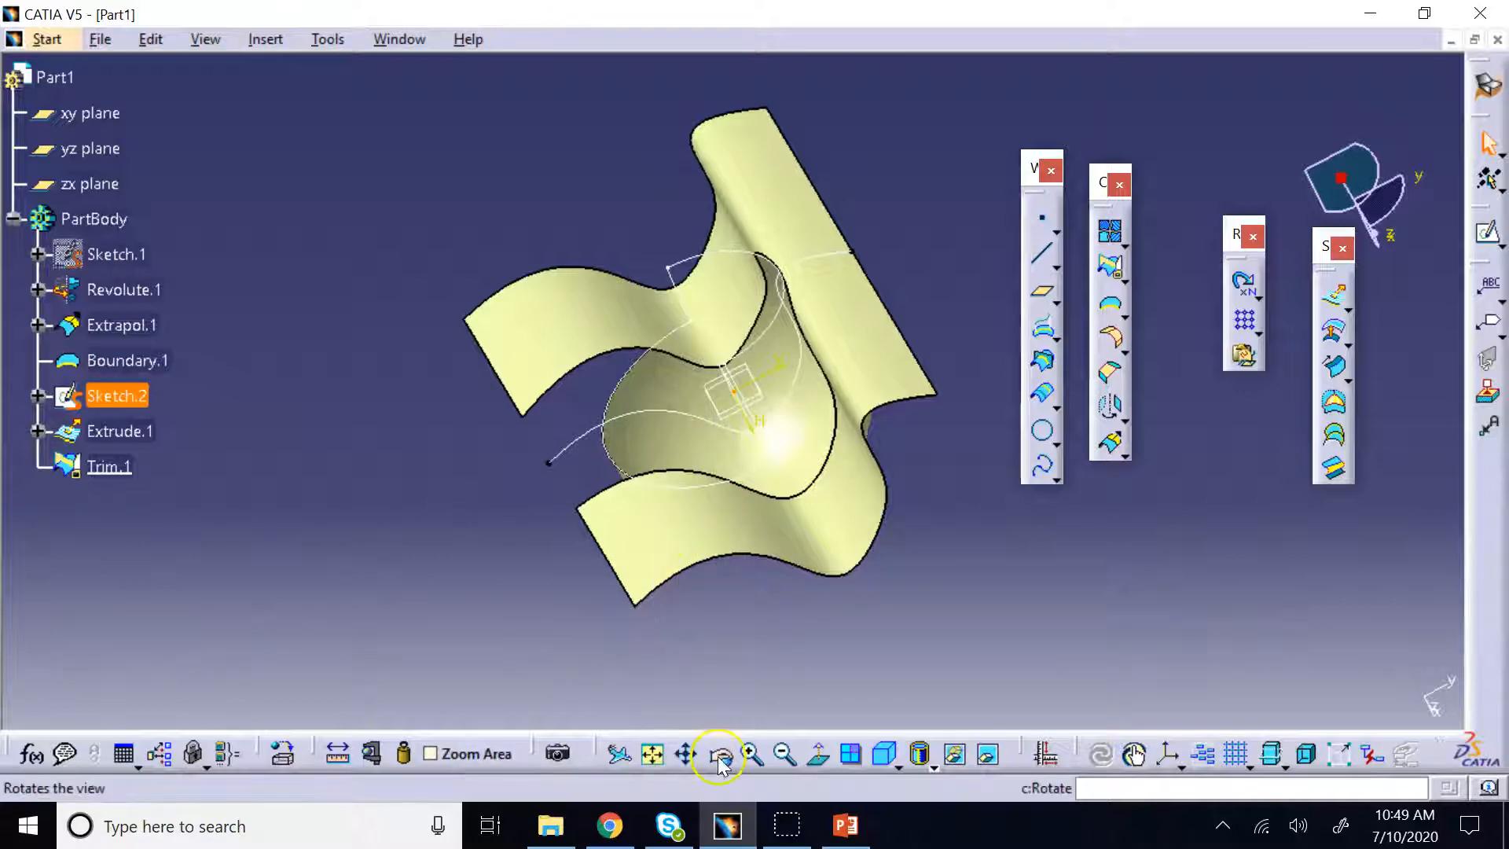
left_click(673, 534)
left_click(718, 754)
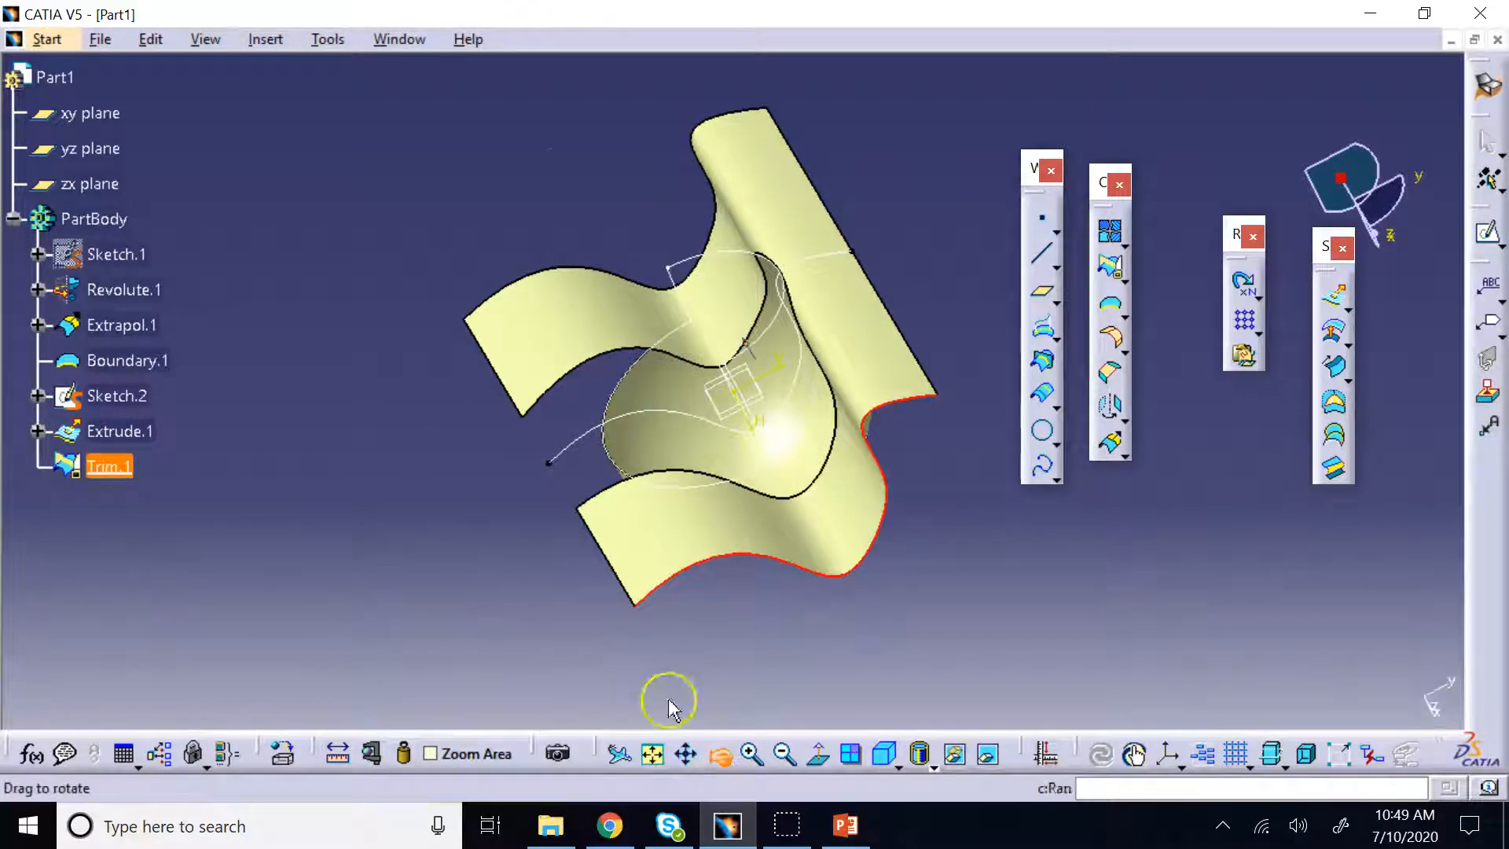
left_click_drag(670, 698, 977, 417)
middle_click_drag(602, 415, 676, 582)
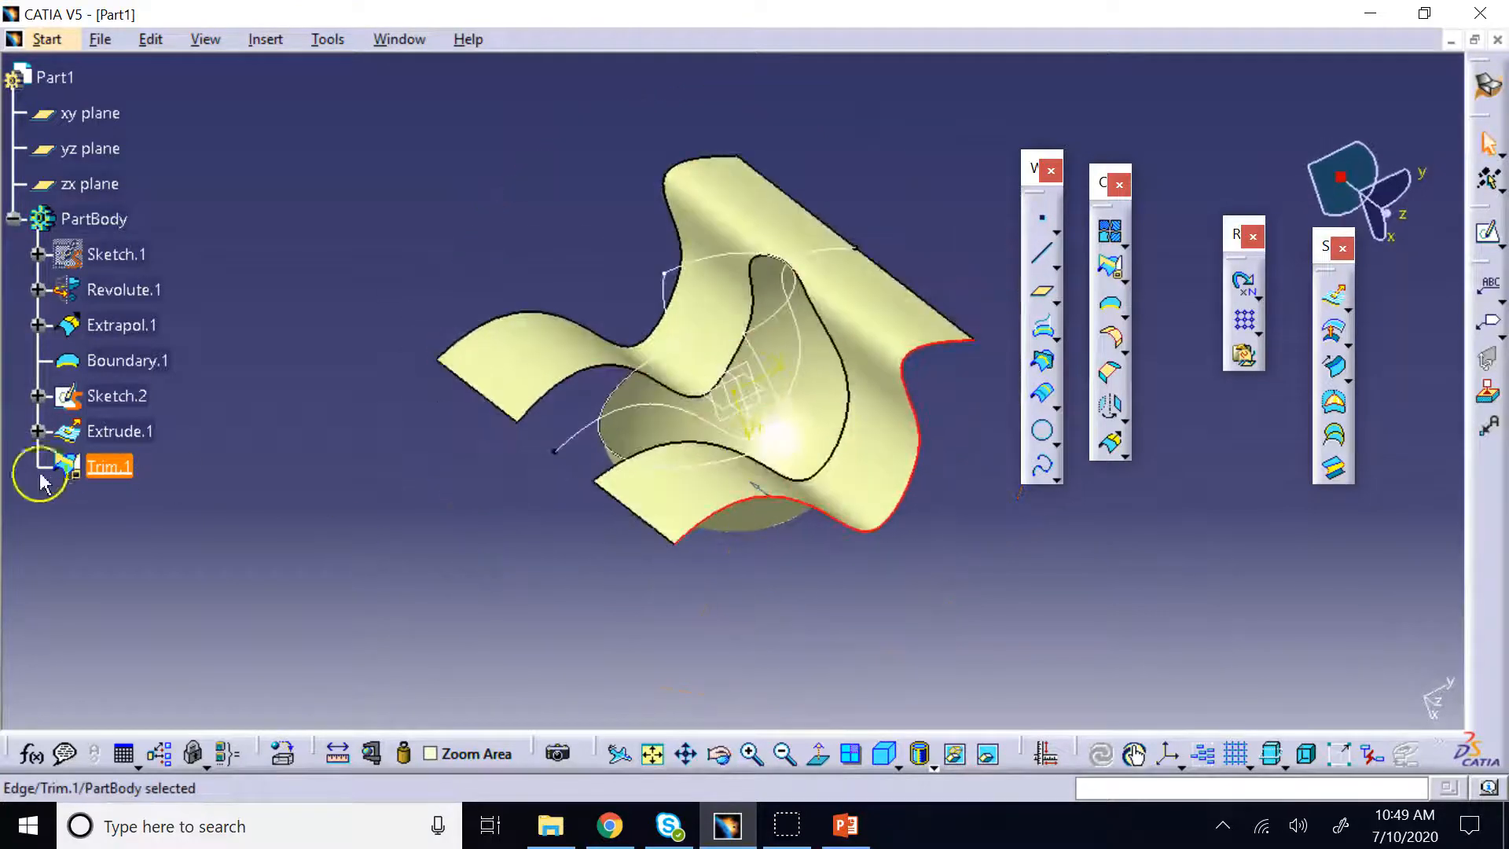
double_click(102, 466)
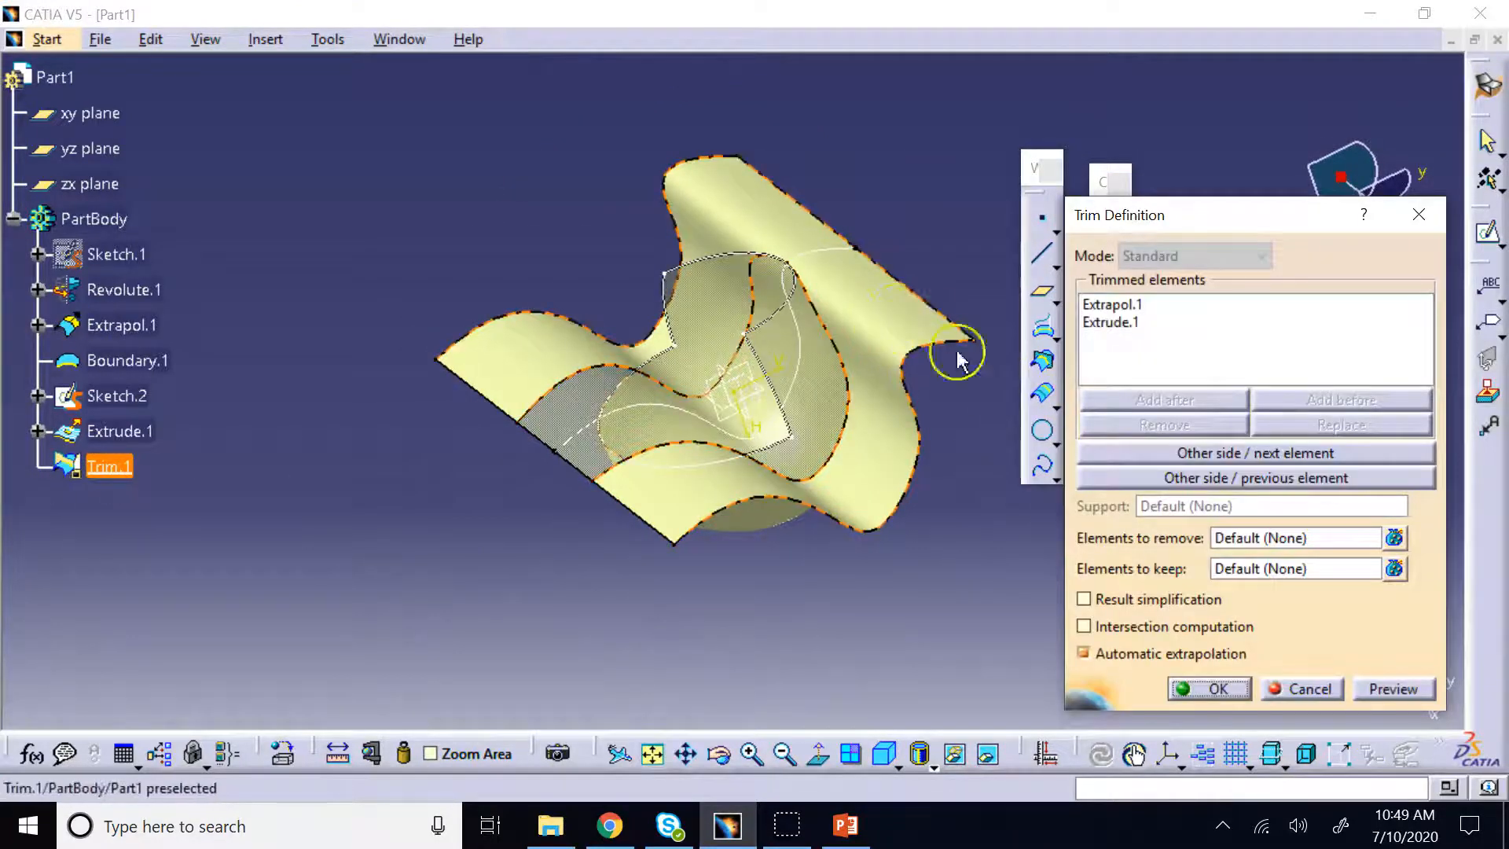
left_click(1194, 456)
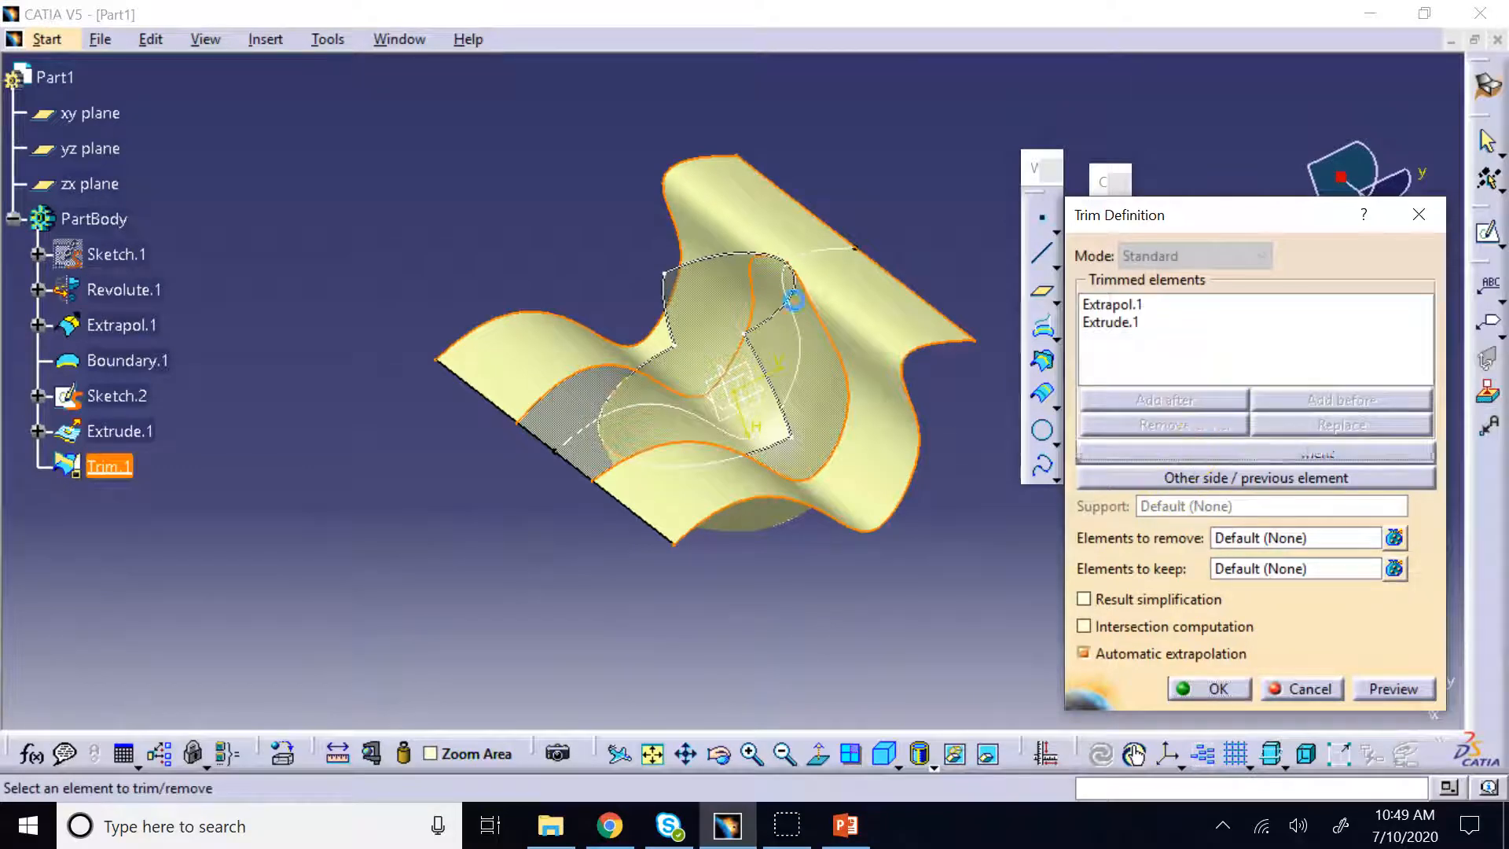
left_click(1195, 478)
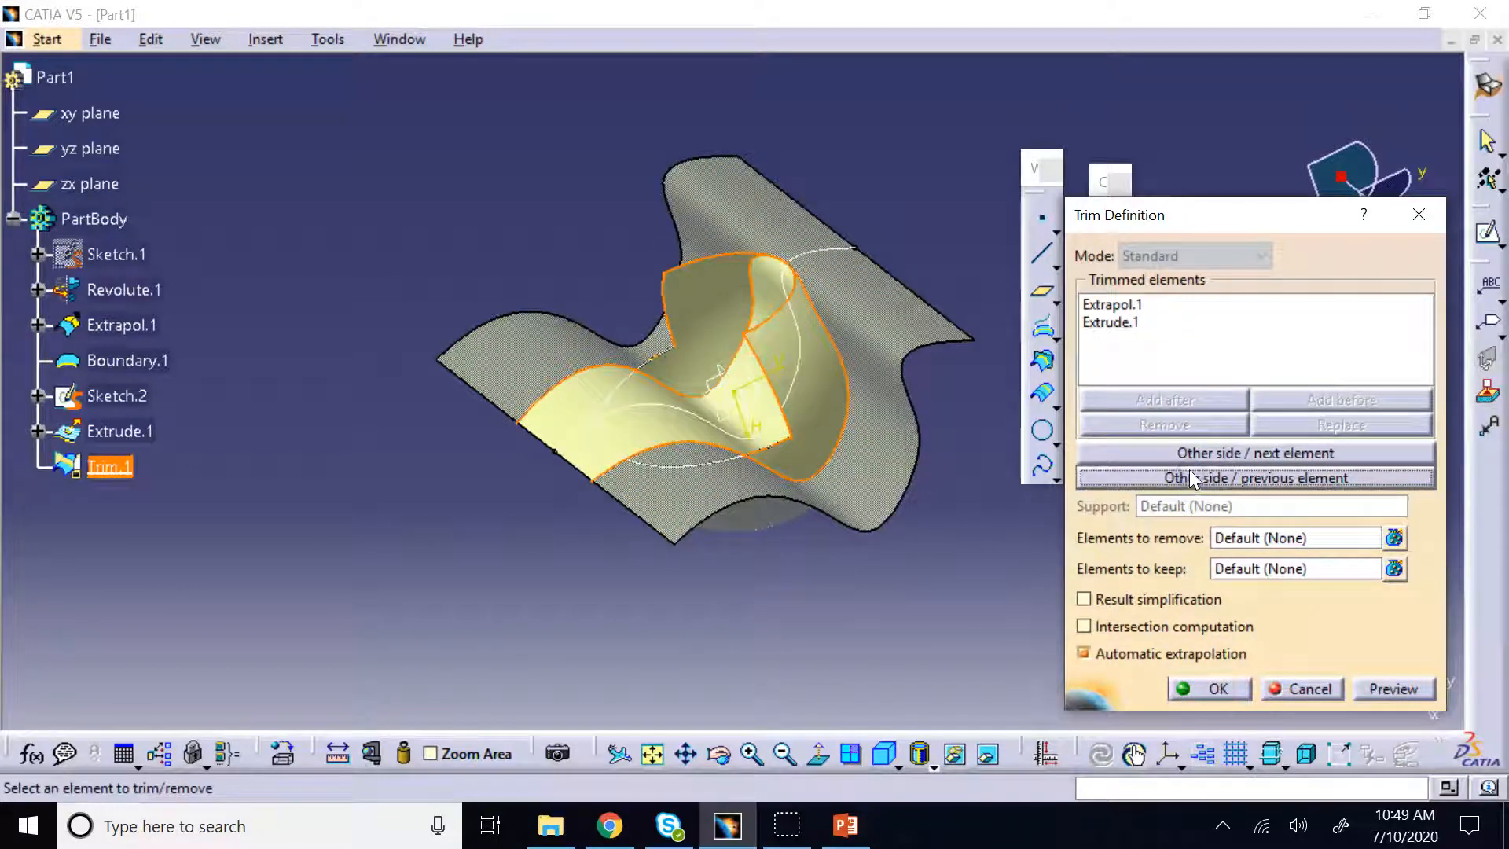
left_click(1156, 454)
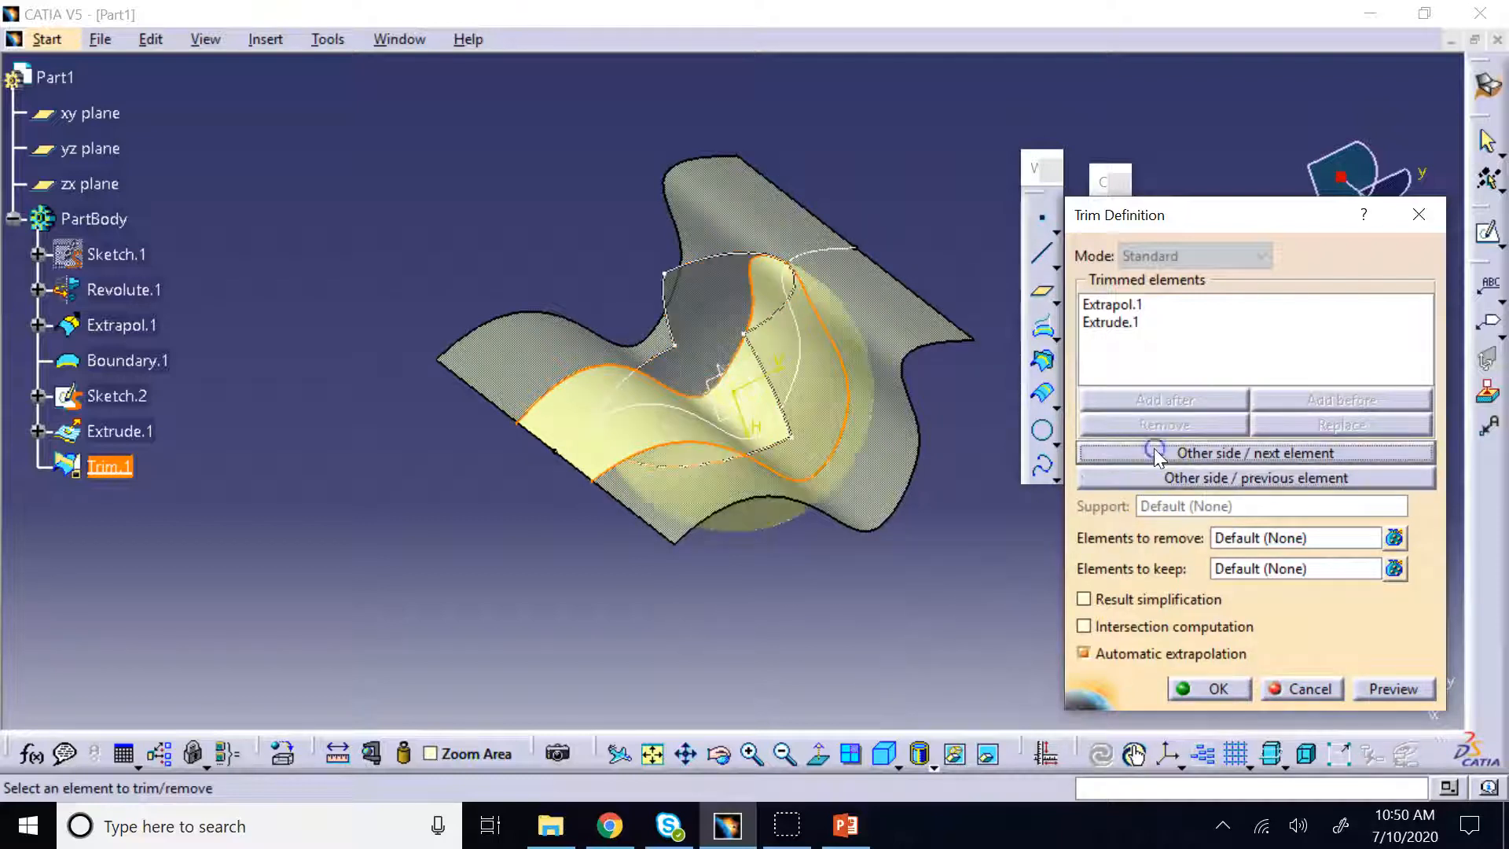
left_click(1218, 689)
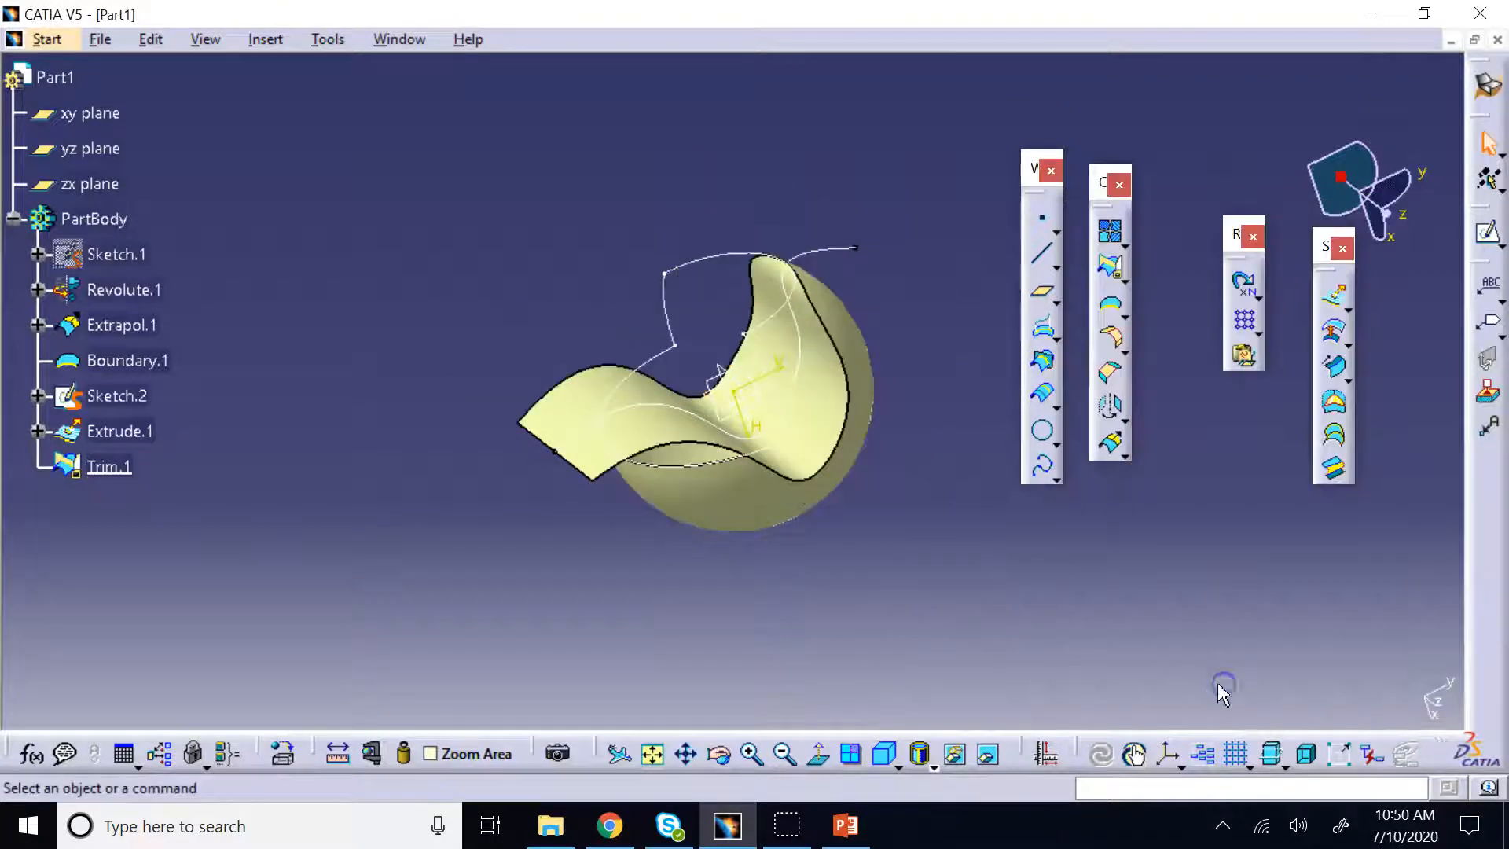
In Sketch.2, draw a vertical line on the V axis below the origin and remove the spline's lower end beyond that line
left_click(723, 757)
left_click_drag(455, 421, 684, 394)
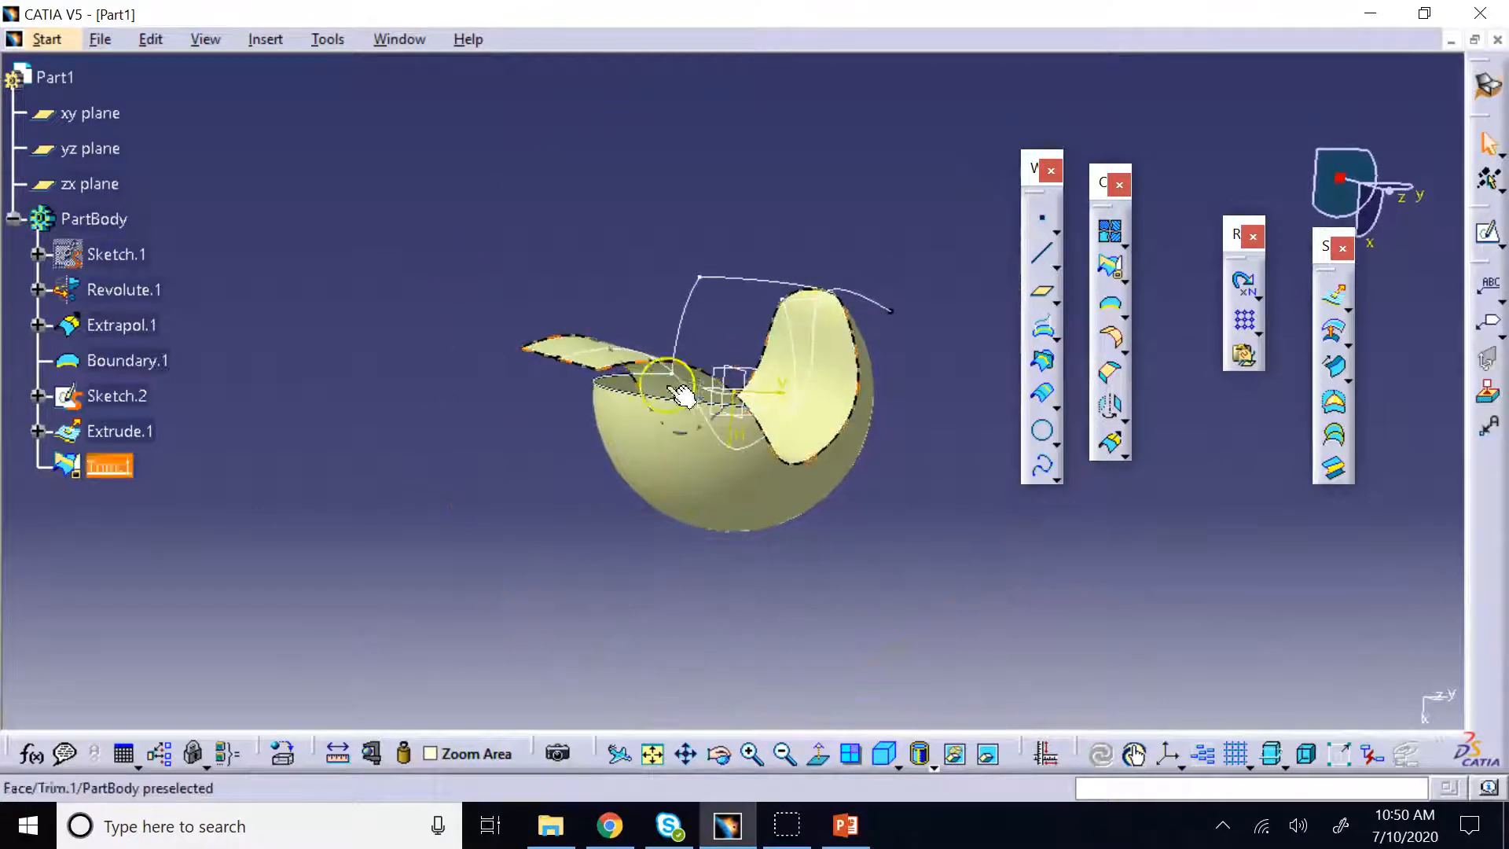
double_click(136, 396)
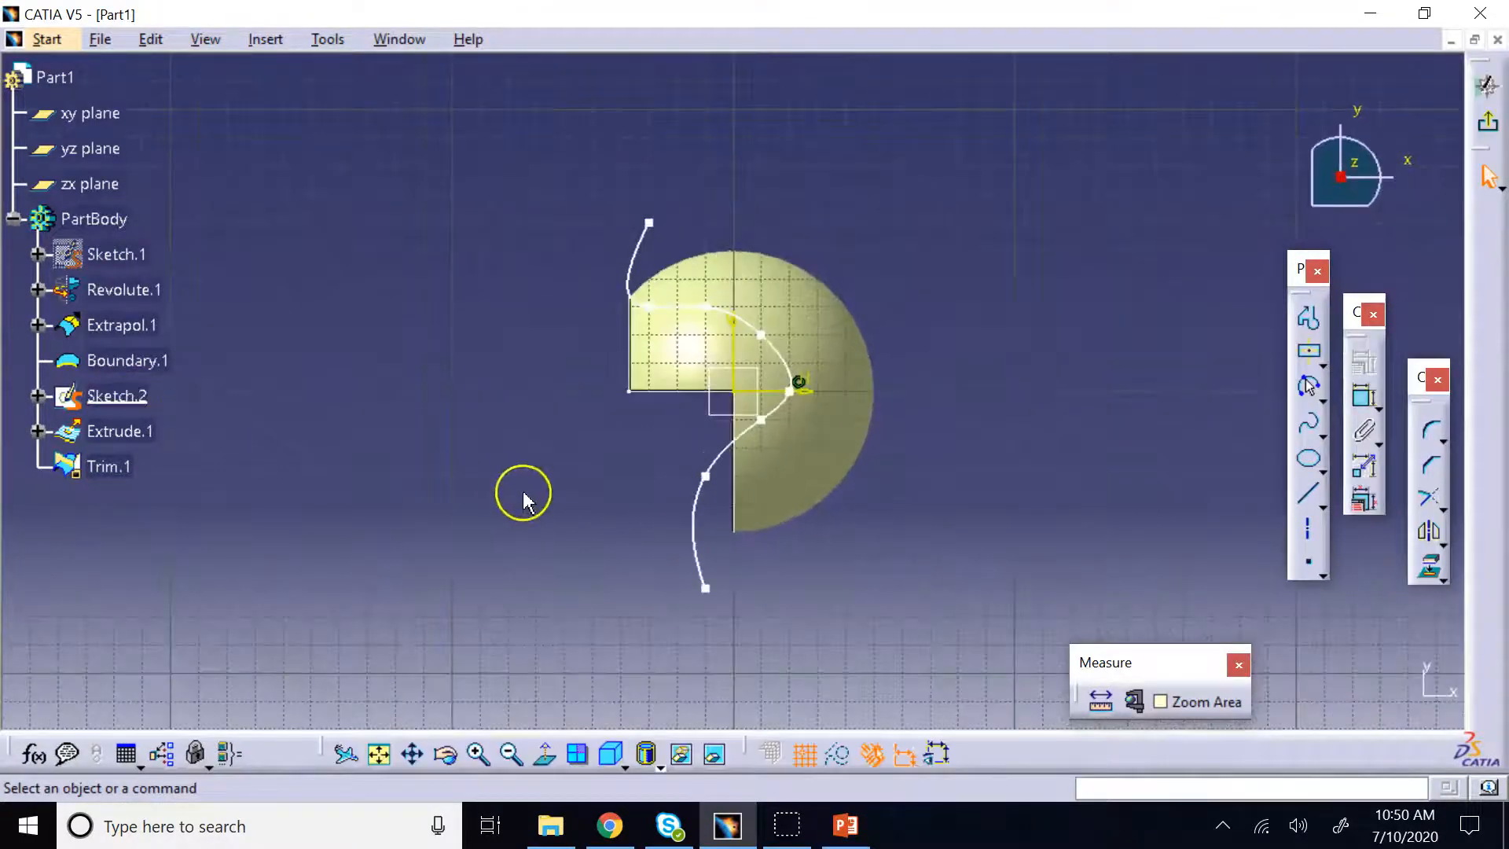
left_click(1311, 496)
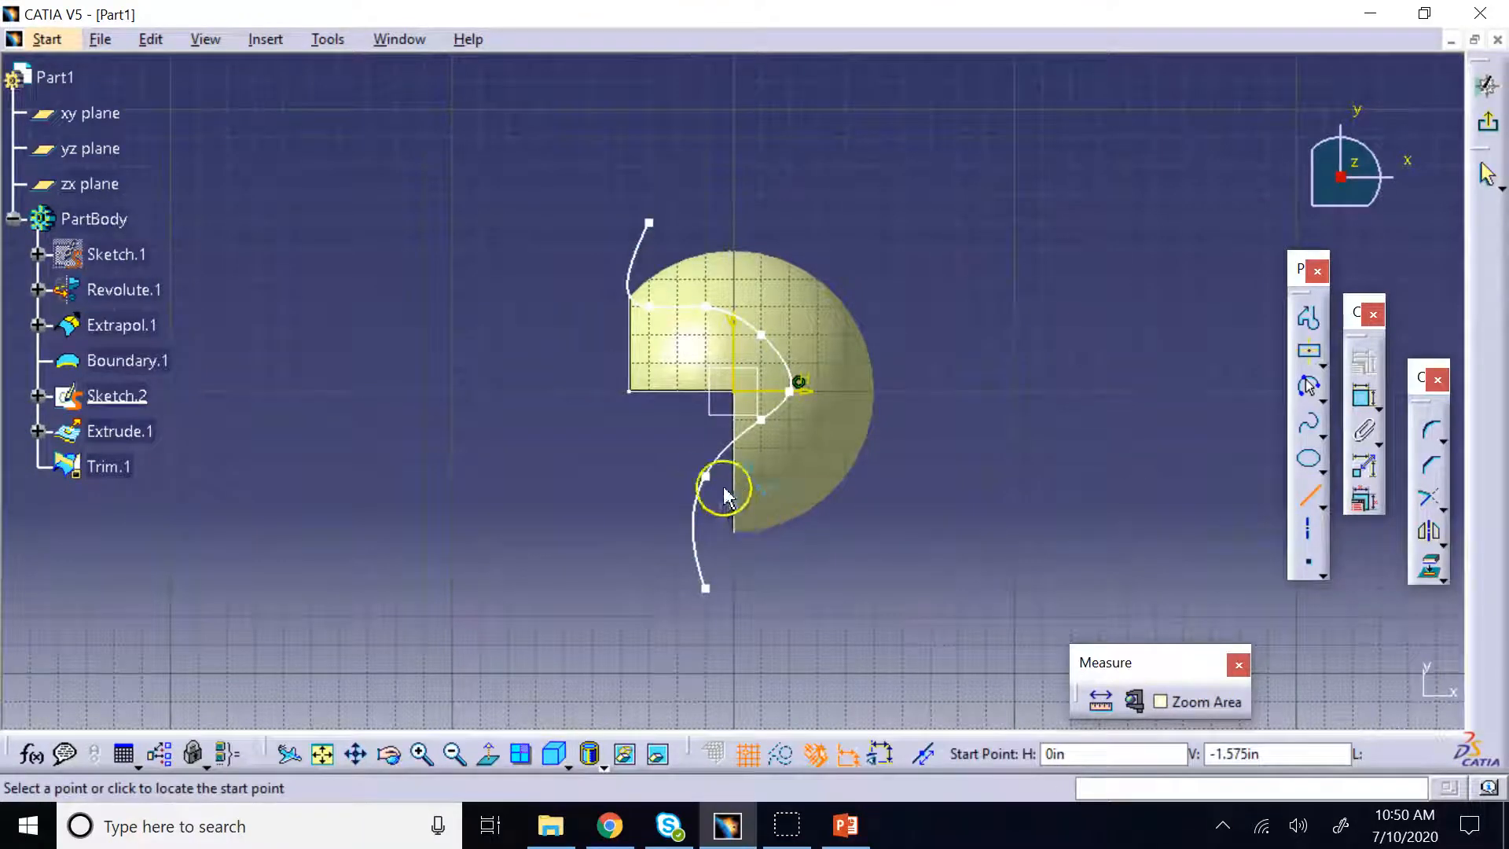
left_click(733, 621)
left_click(735, 431)
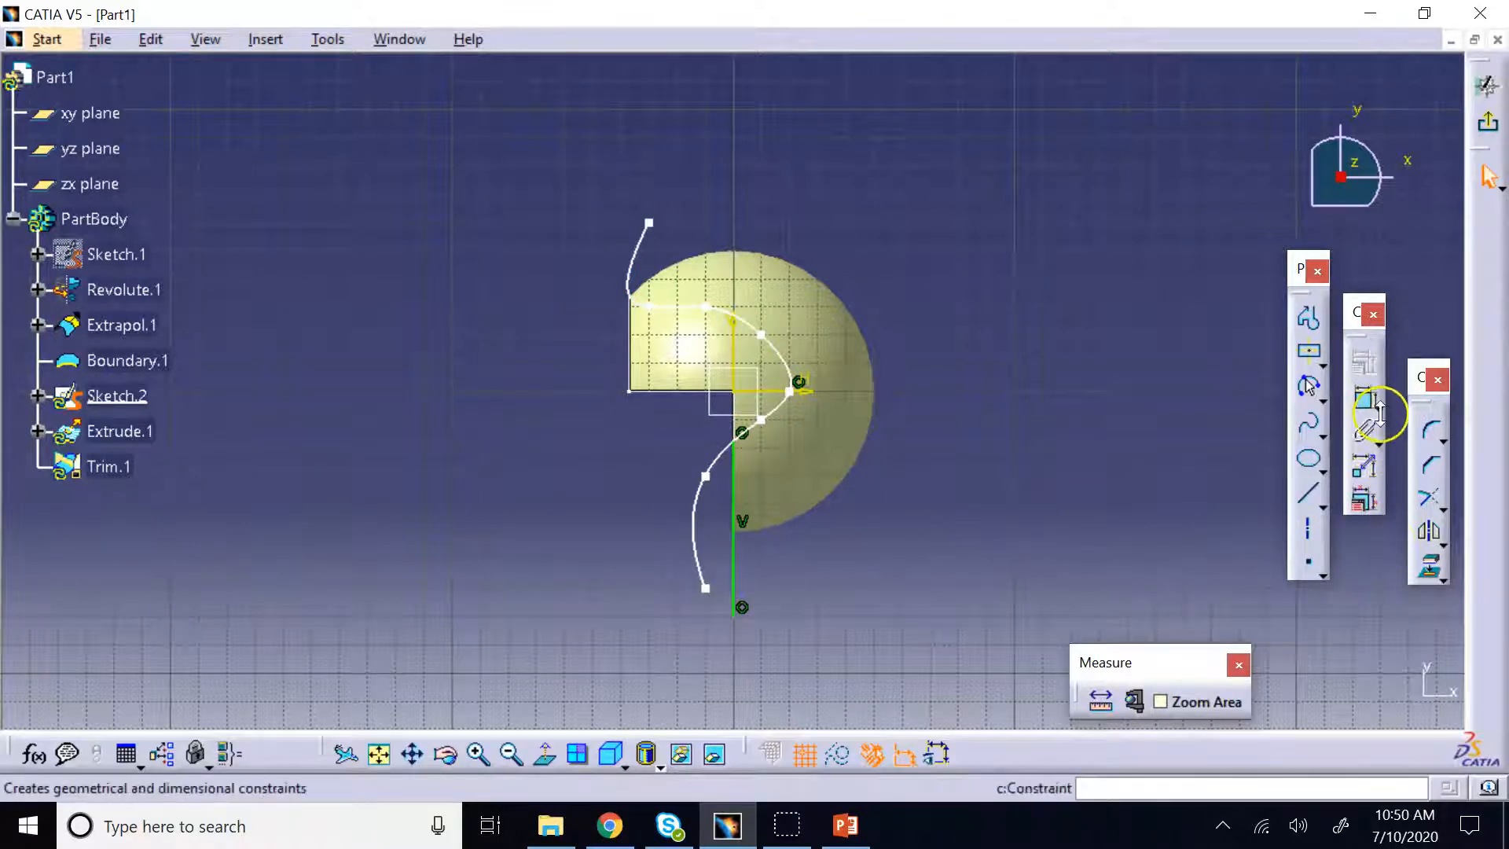
left_click(1446, 510)
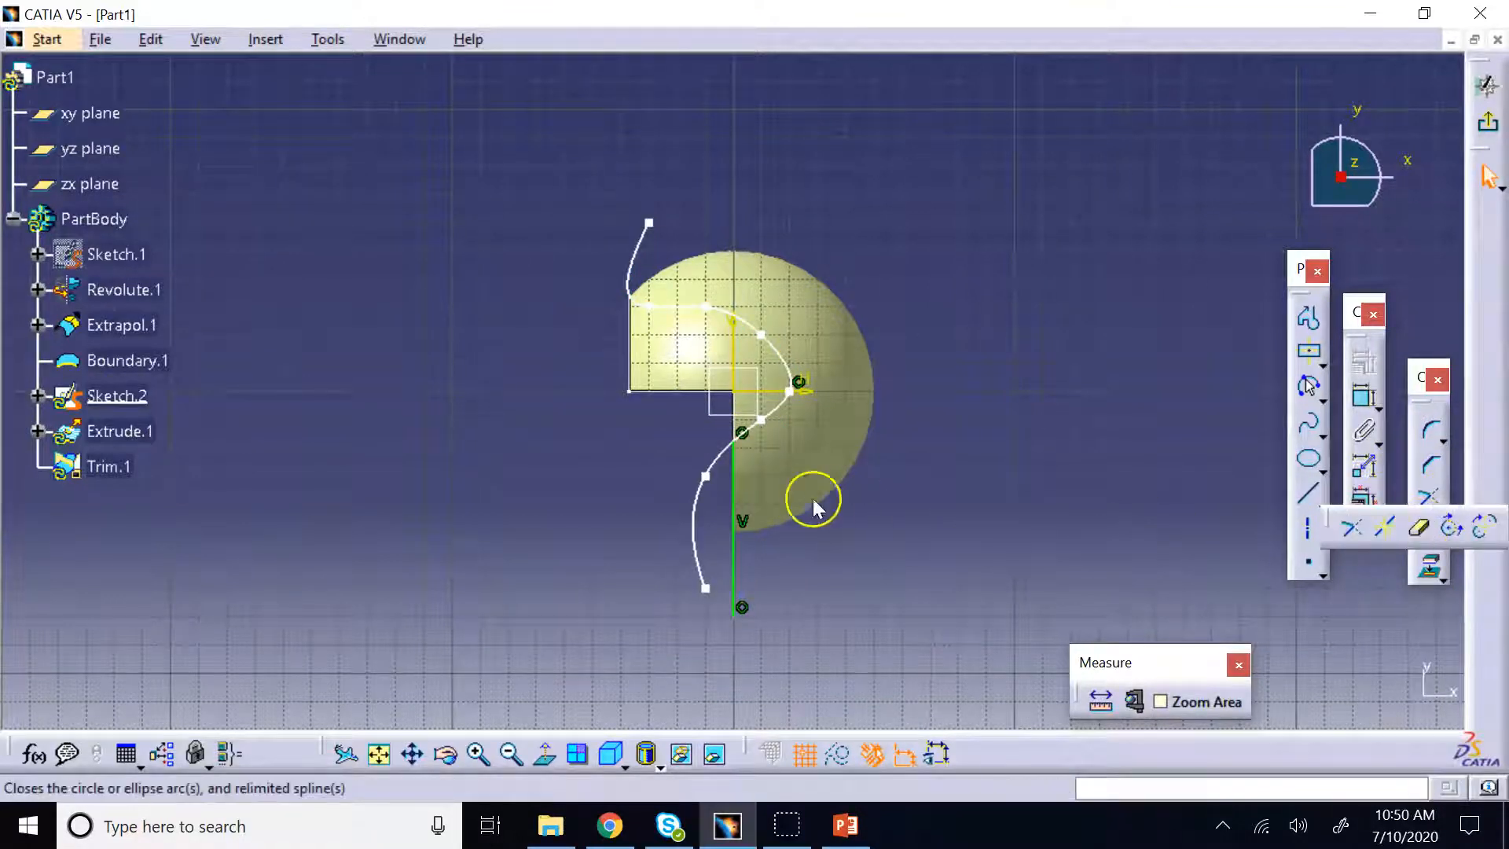
left_click(713, 456)
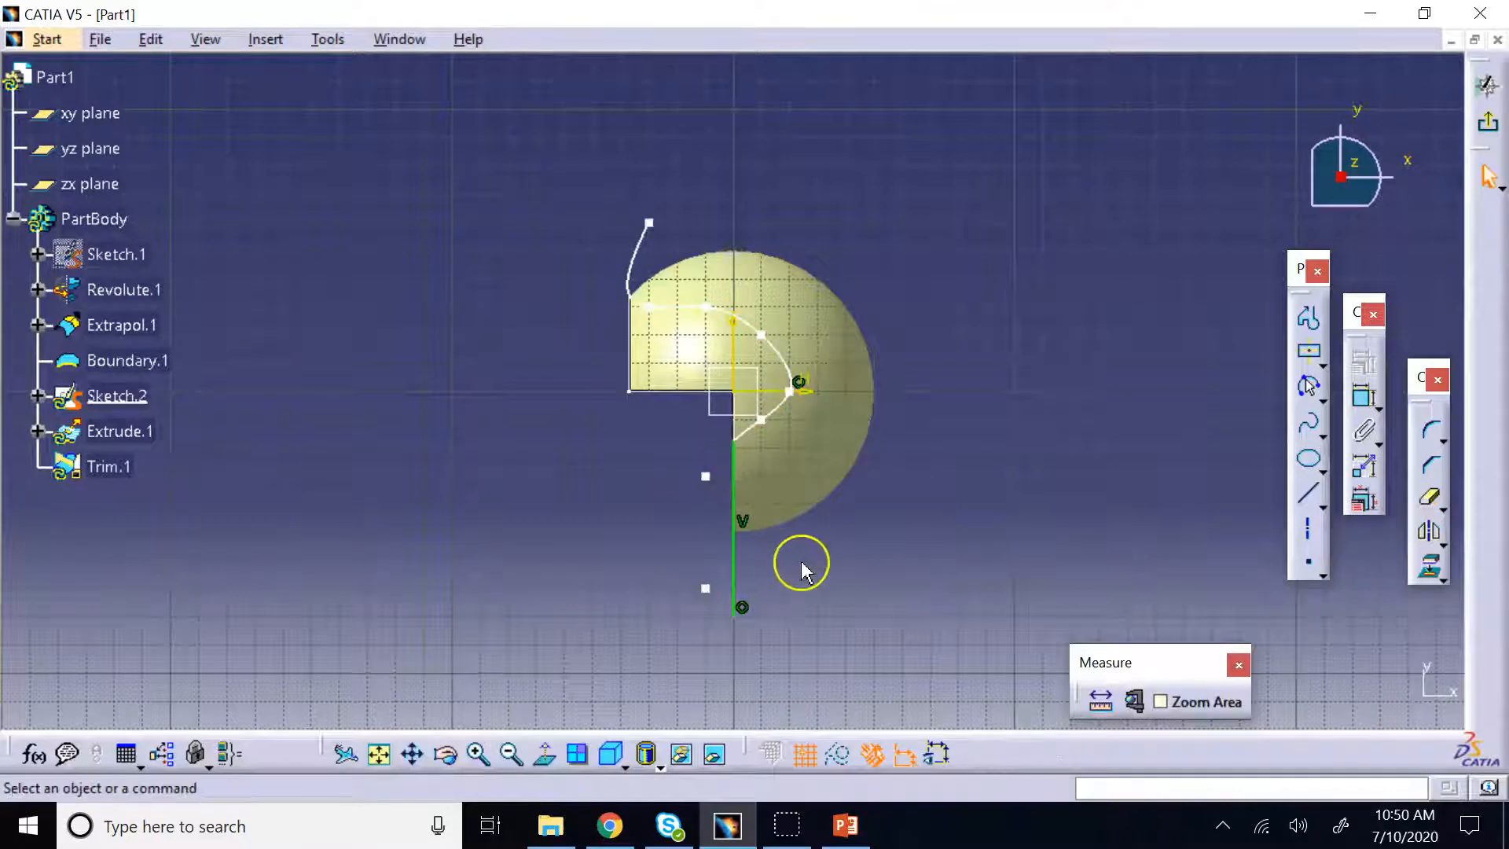
Check the junction of the shortened spline and the vertical line up close, and exit the sketch to update the trimmed surface
left_click(477, 754)
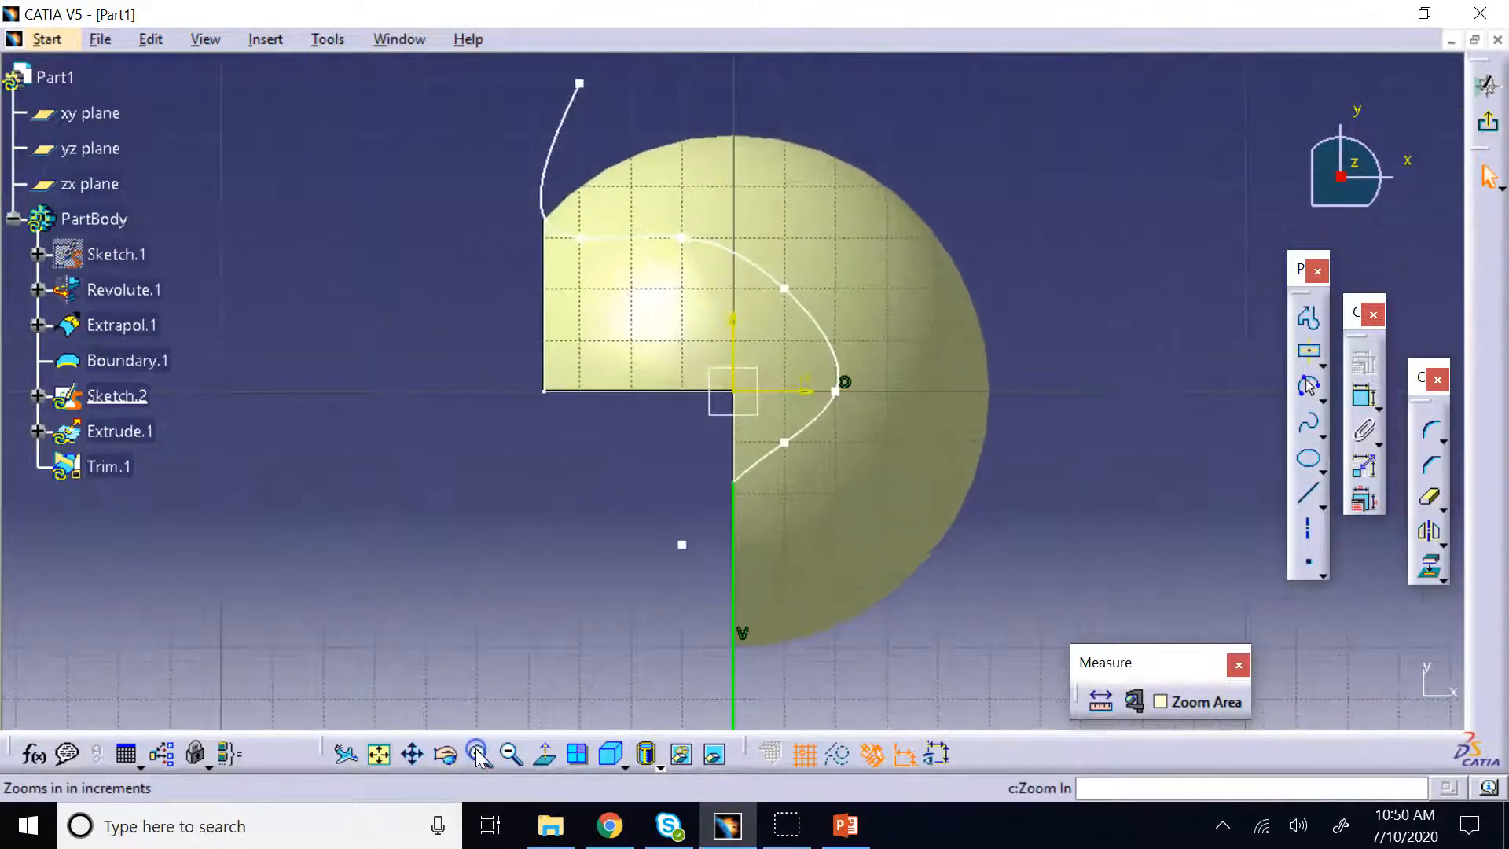
left_click(477, 755)
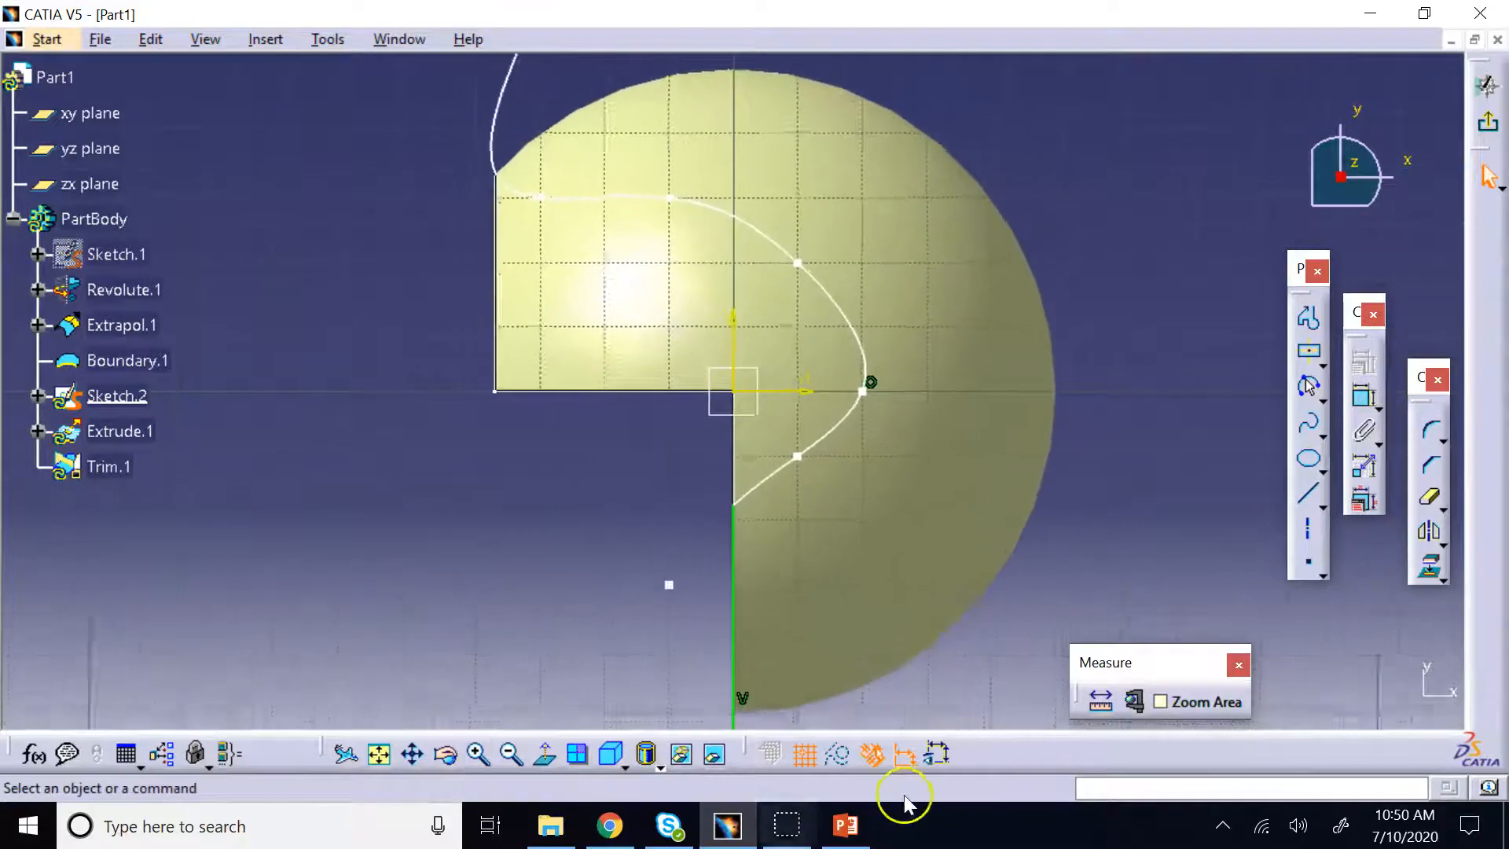
left_click(1173, 702)
left_click_drag(739, 512, 794, 549)
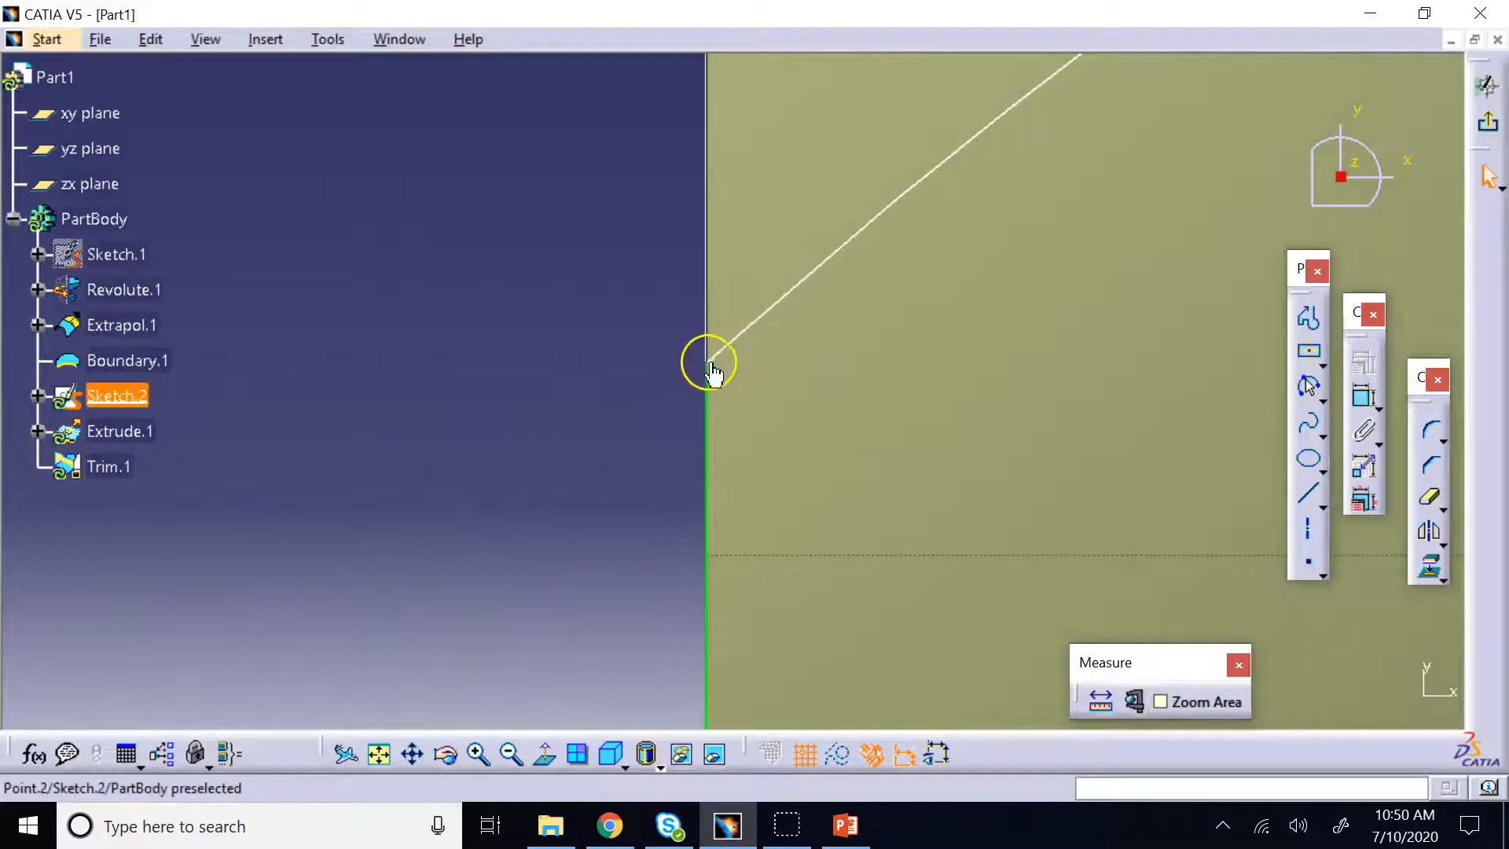
left_click(727, 378)
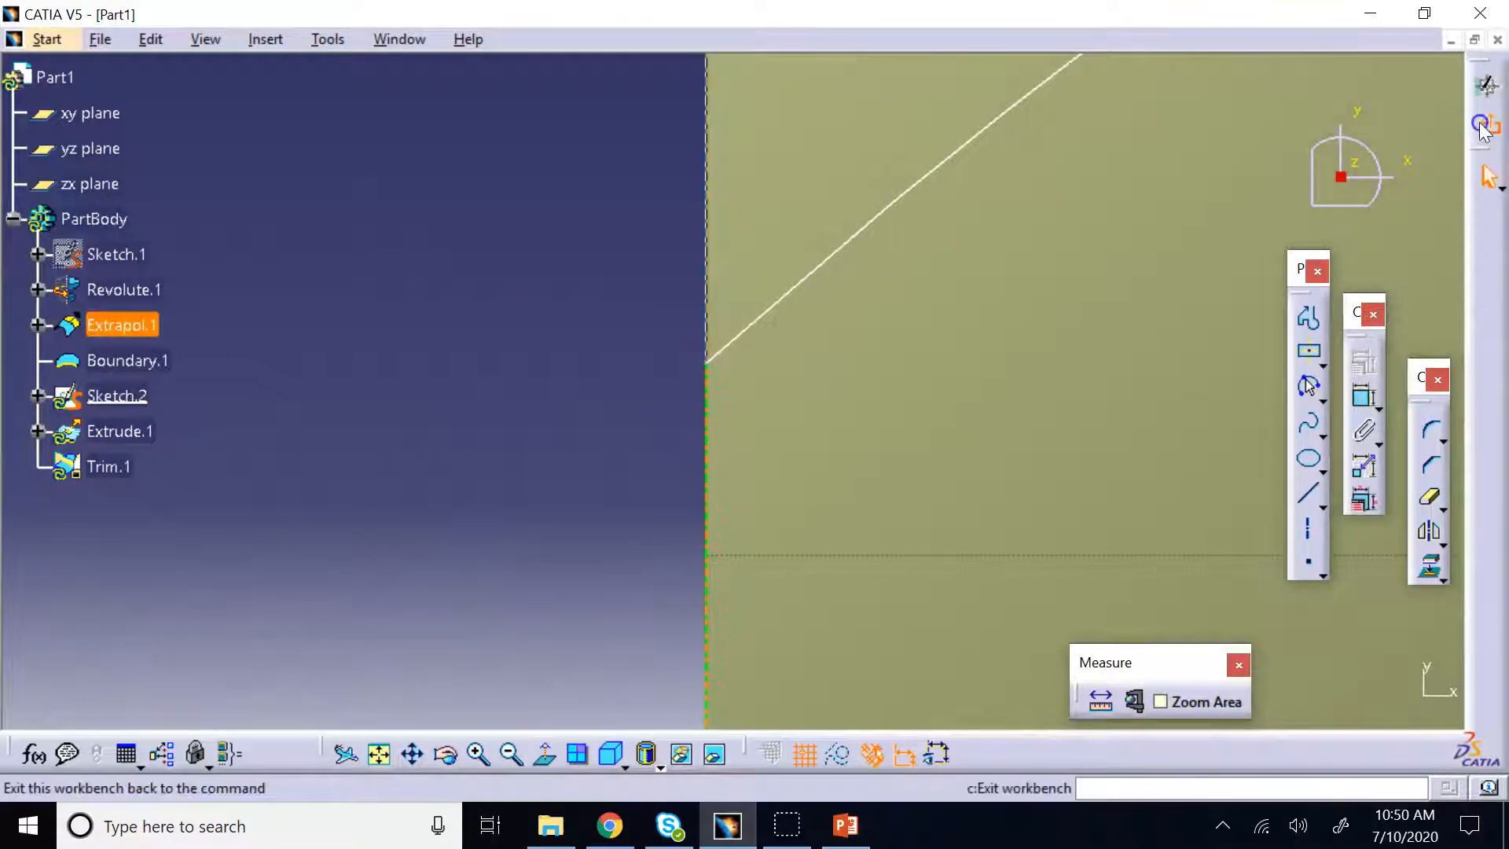
left_click(1482, 130)
left_click(654, 756)
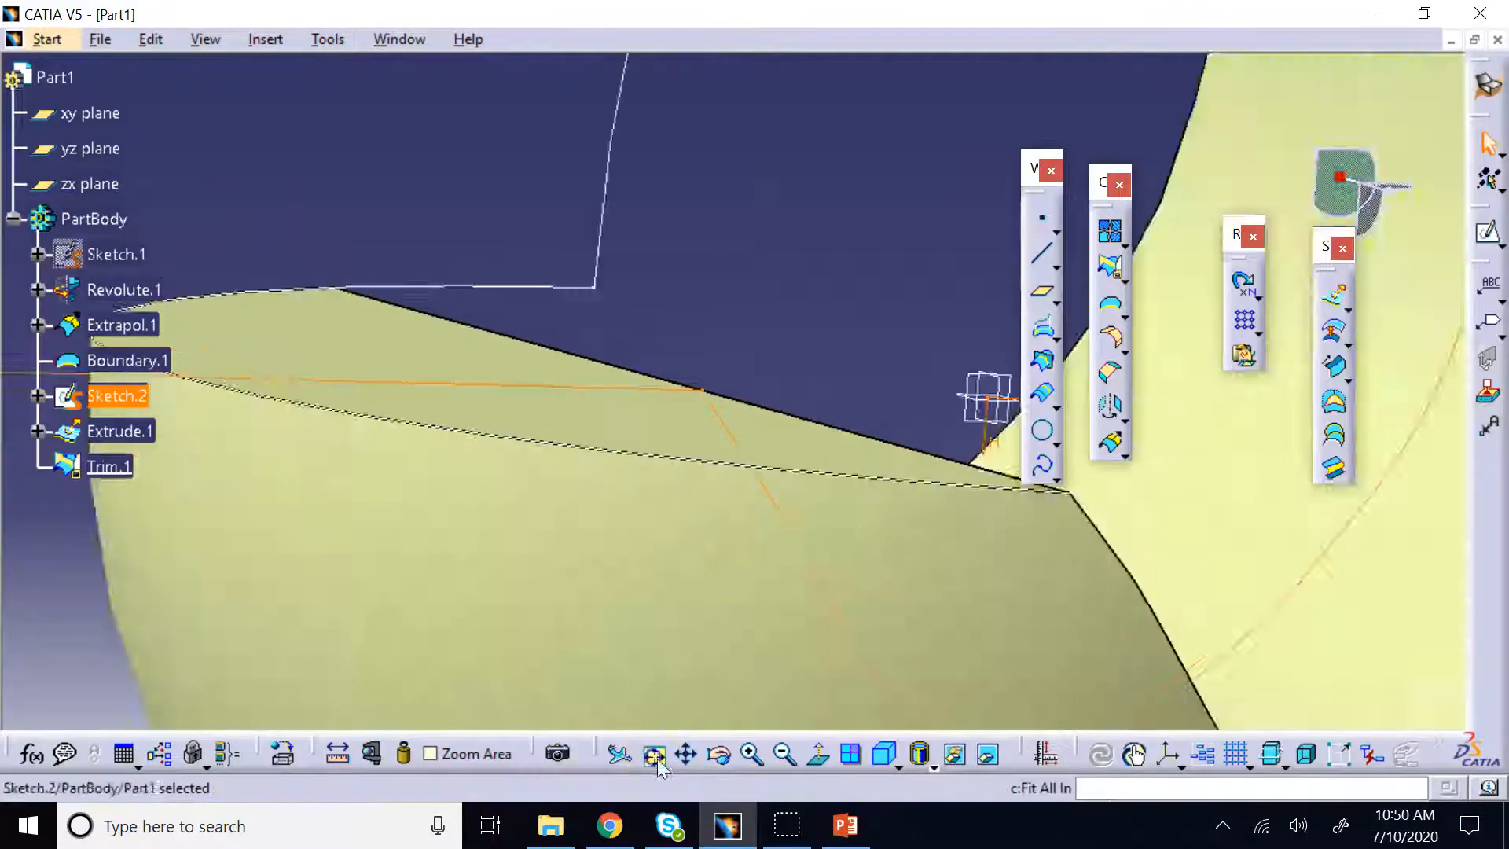
left_click(889, 663)
left_click(779, 242)
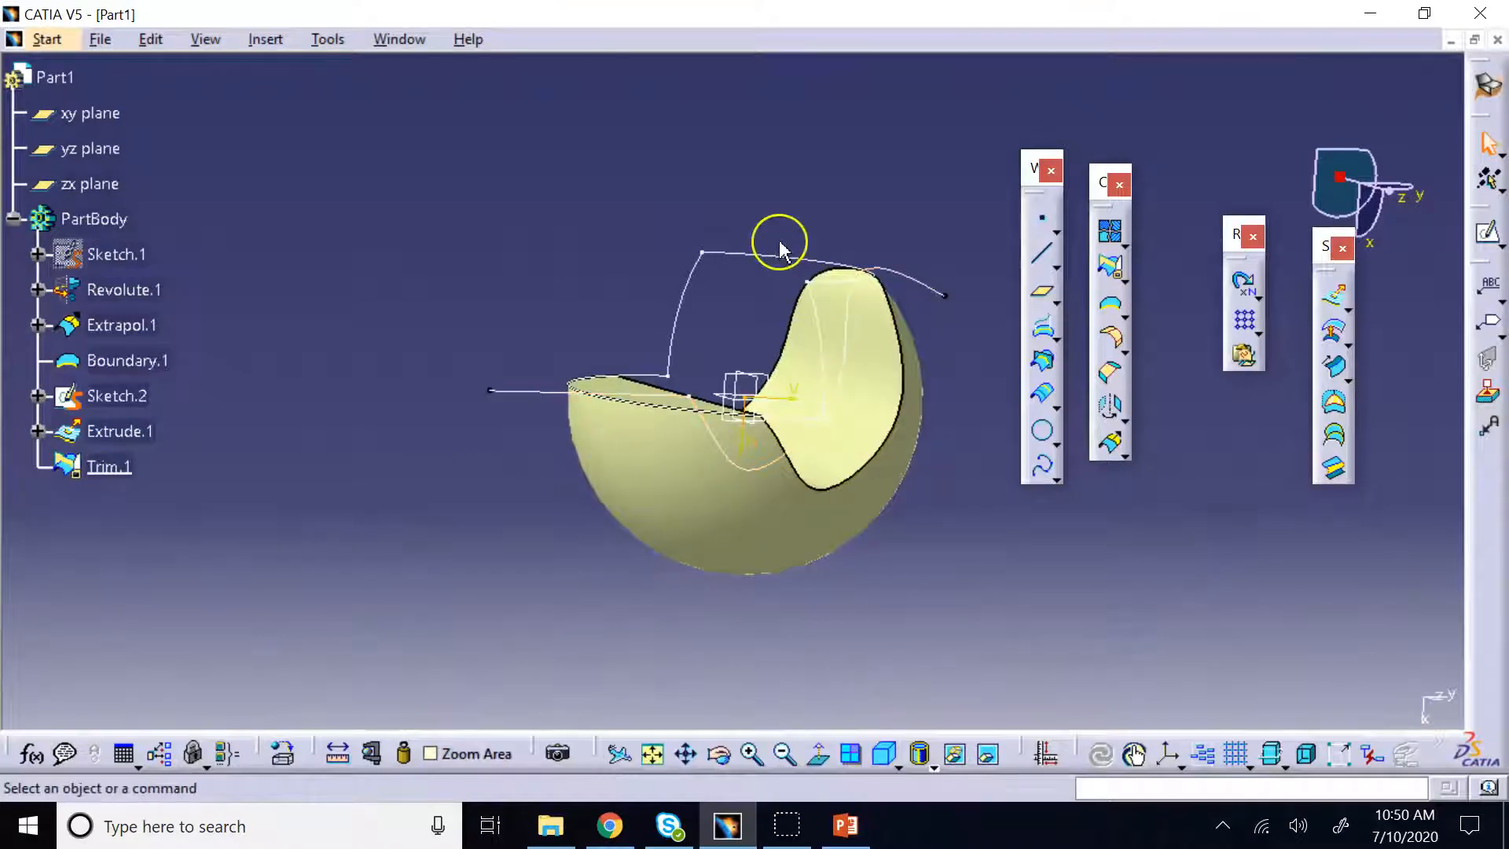
Hide the boundary curve and the spline sketch
right_click(779, 250)
left_click(835, 325)
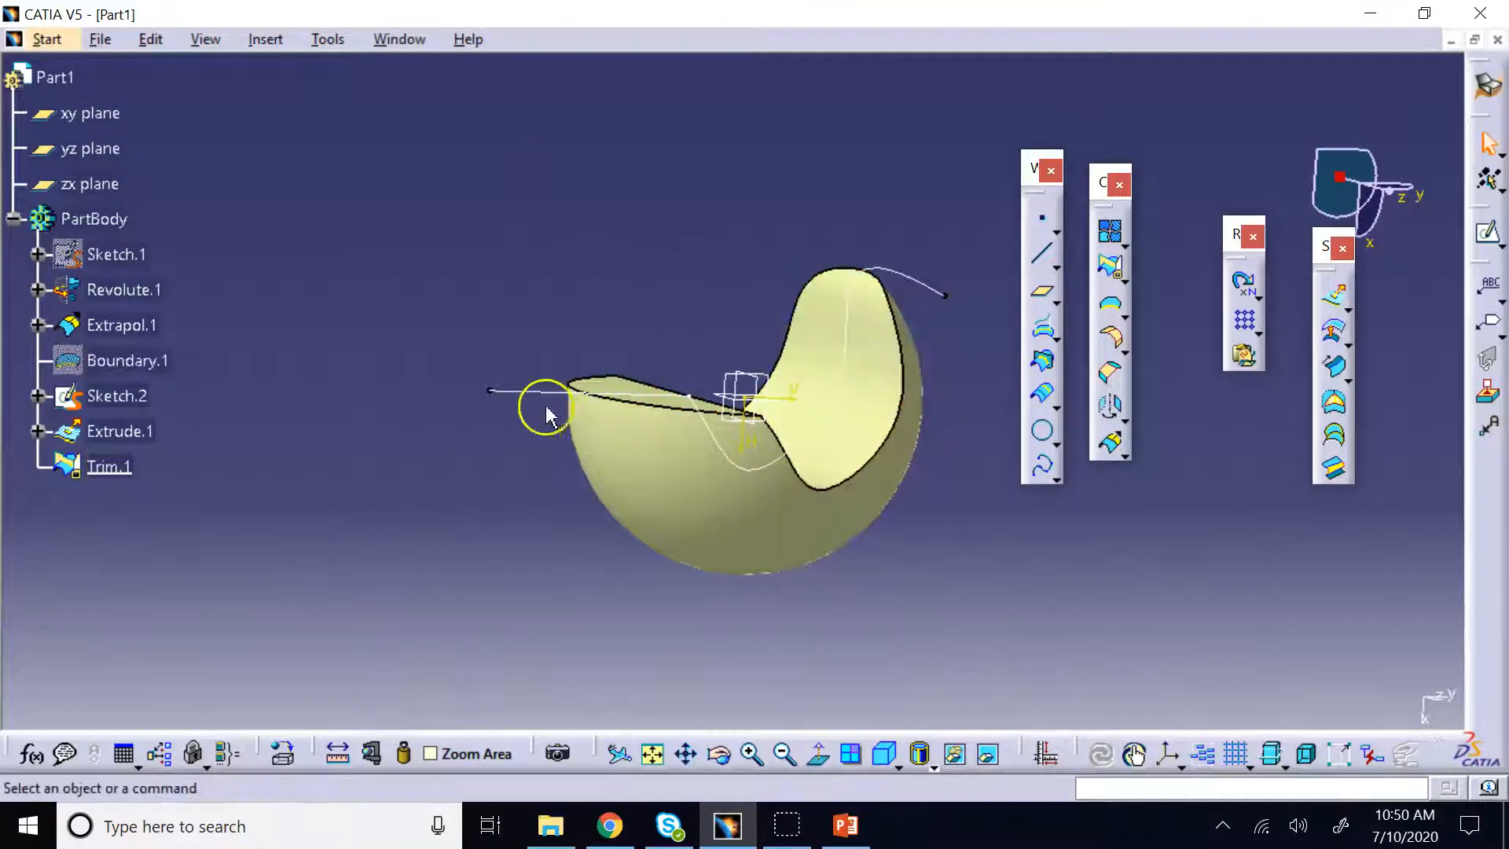
right_click(521, 390)
left_click(588, 391)
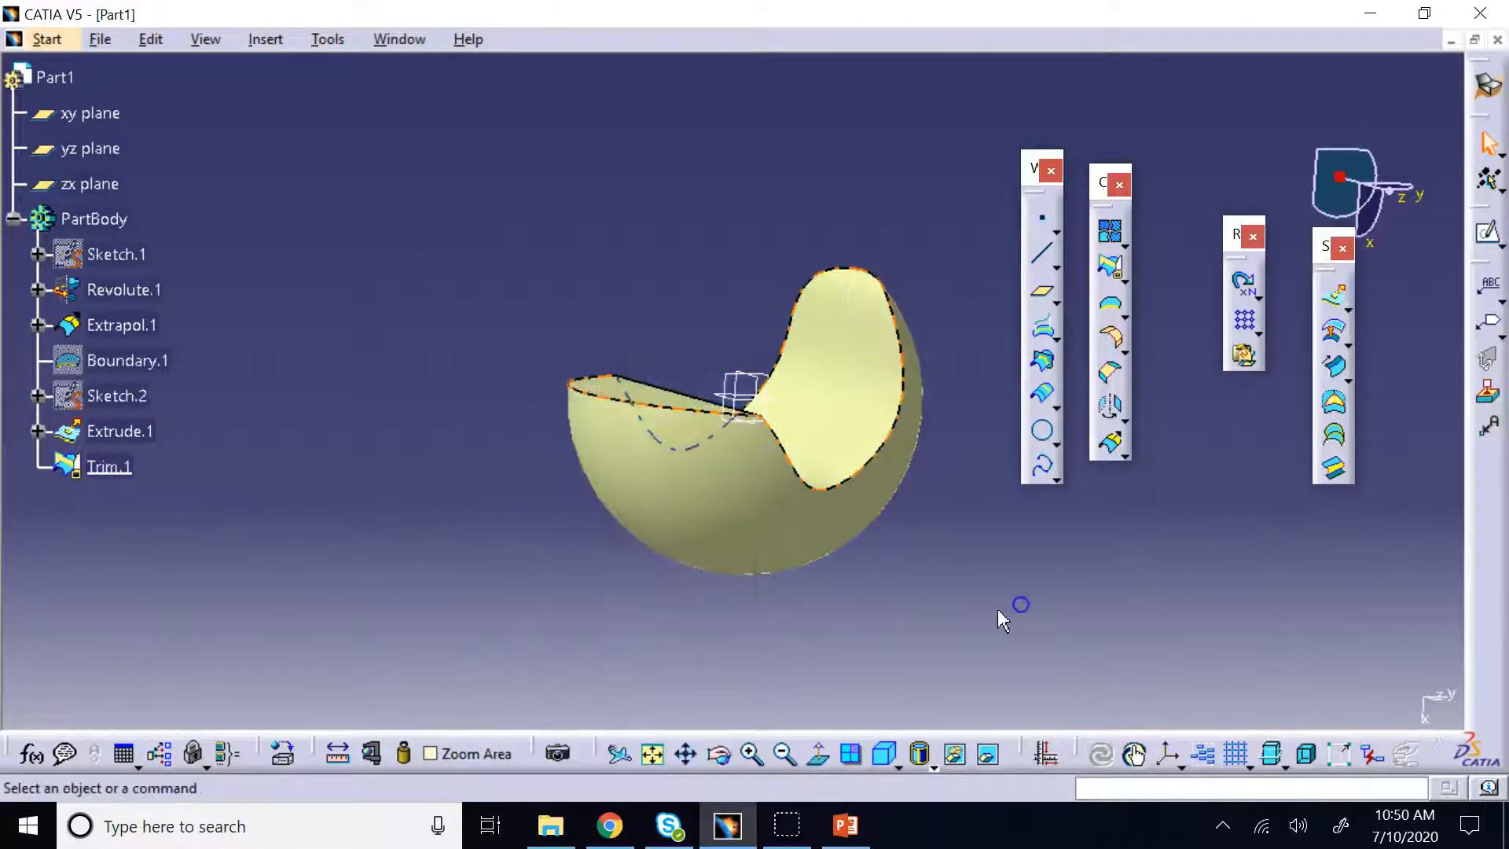
left_click_drag(712, 681, 650, 308)
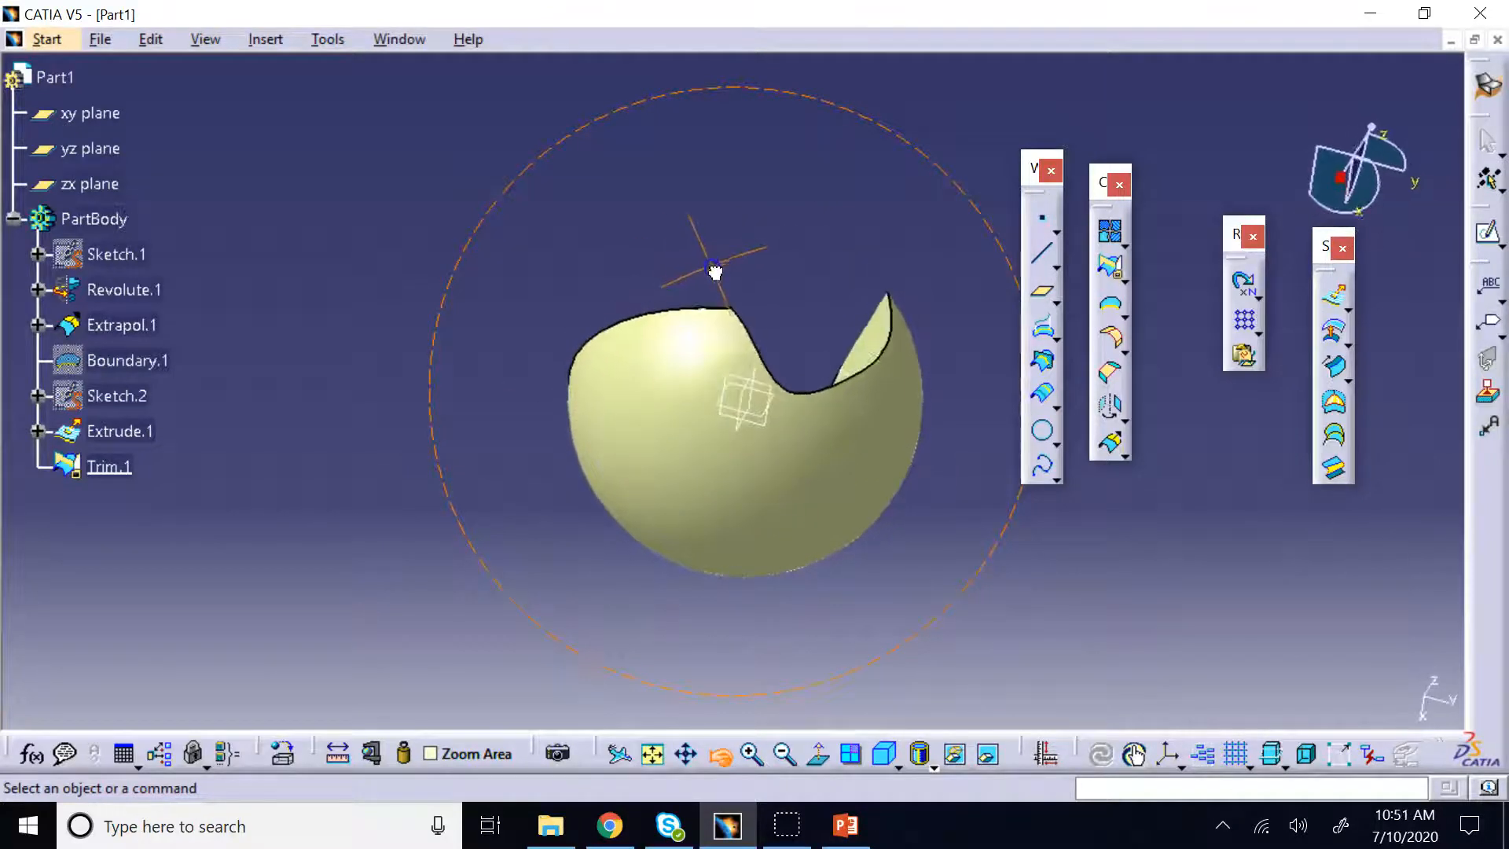
left_click_drag(715, 272, 604, 473)
left_click_drag(552, 397, 696, 454)
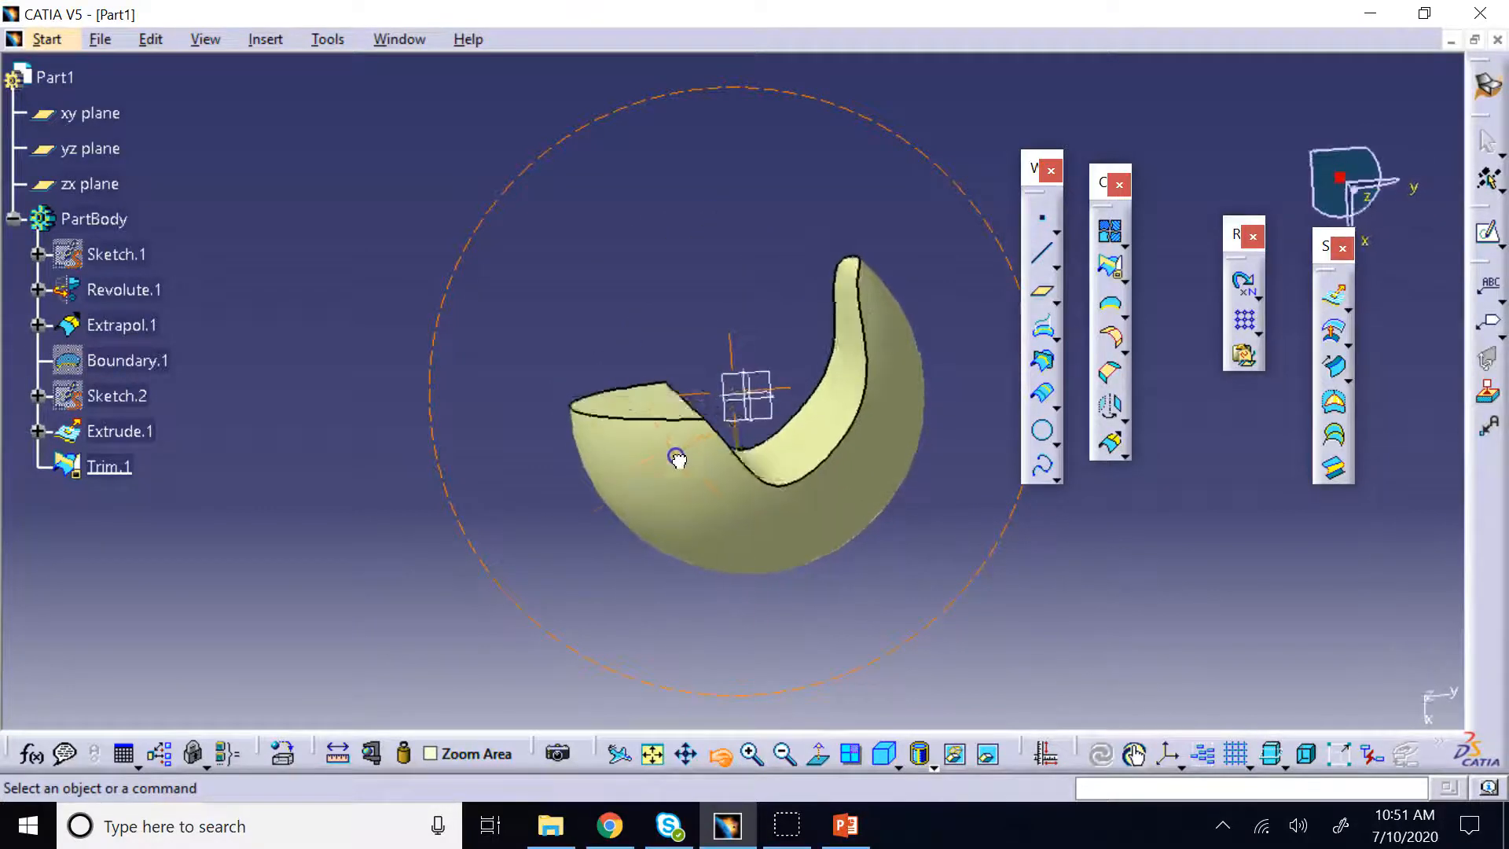
left_click(129, 467)
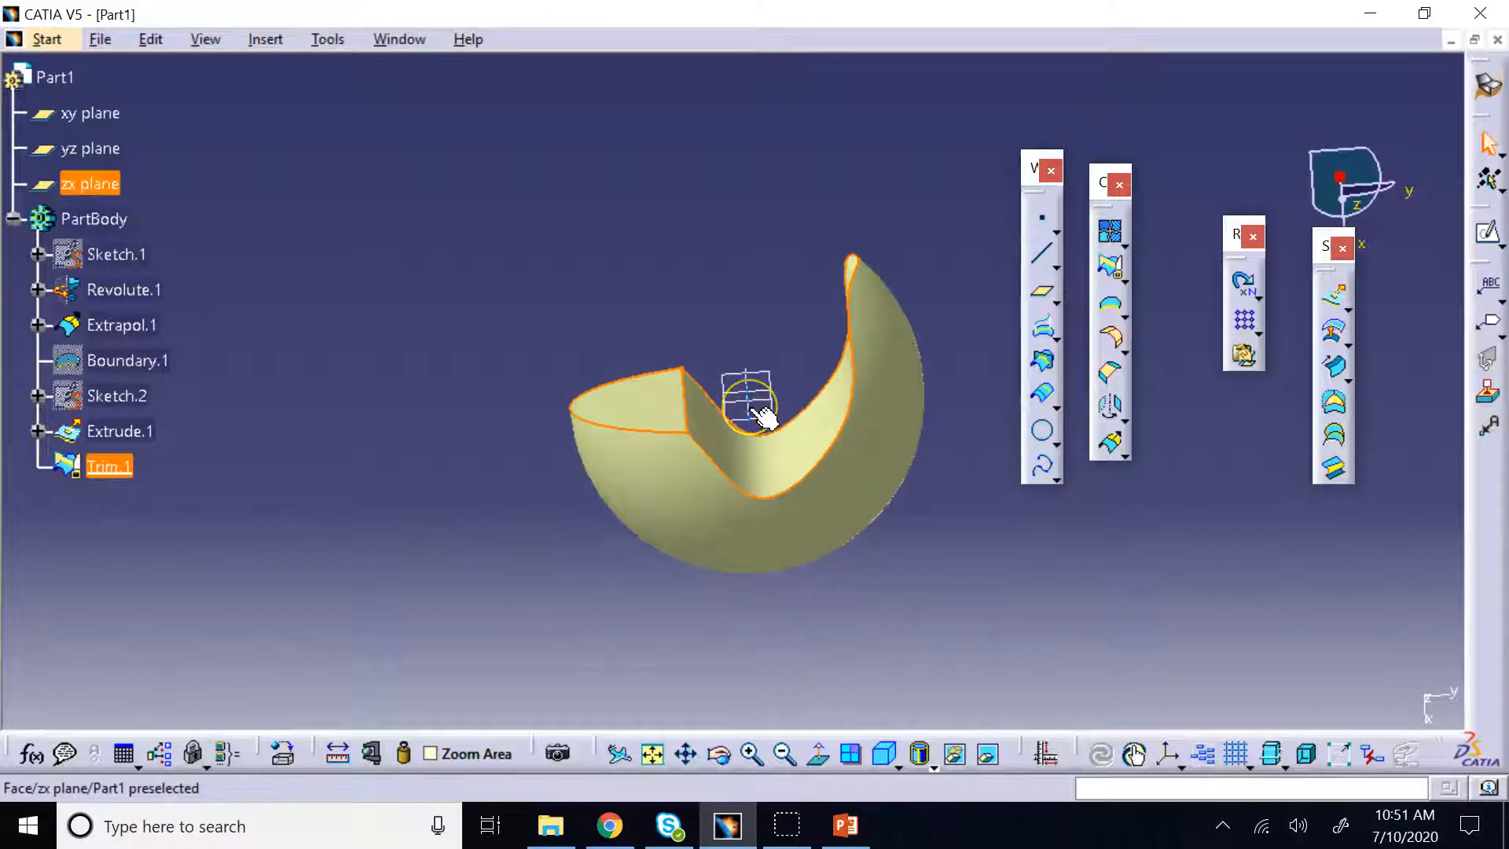
left_click(1051, 529)
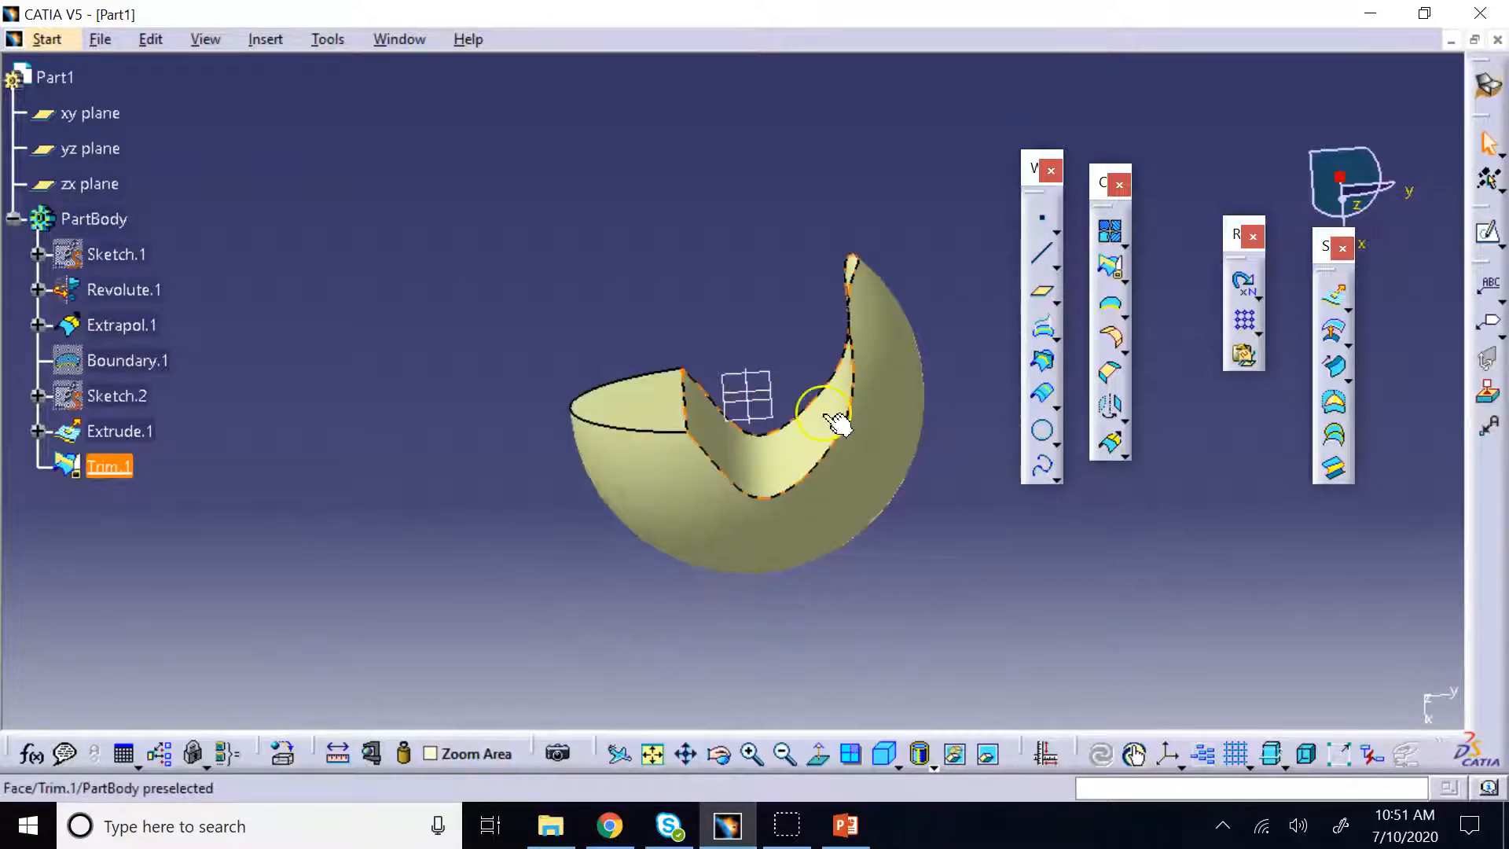
Try to trim the Trim.1 surface against the zx plane
left_click(1110, 267)
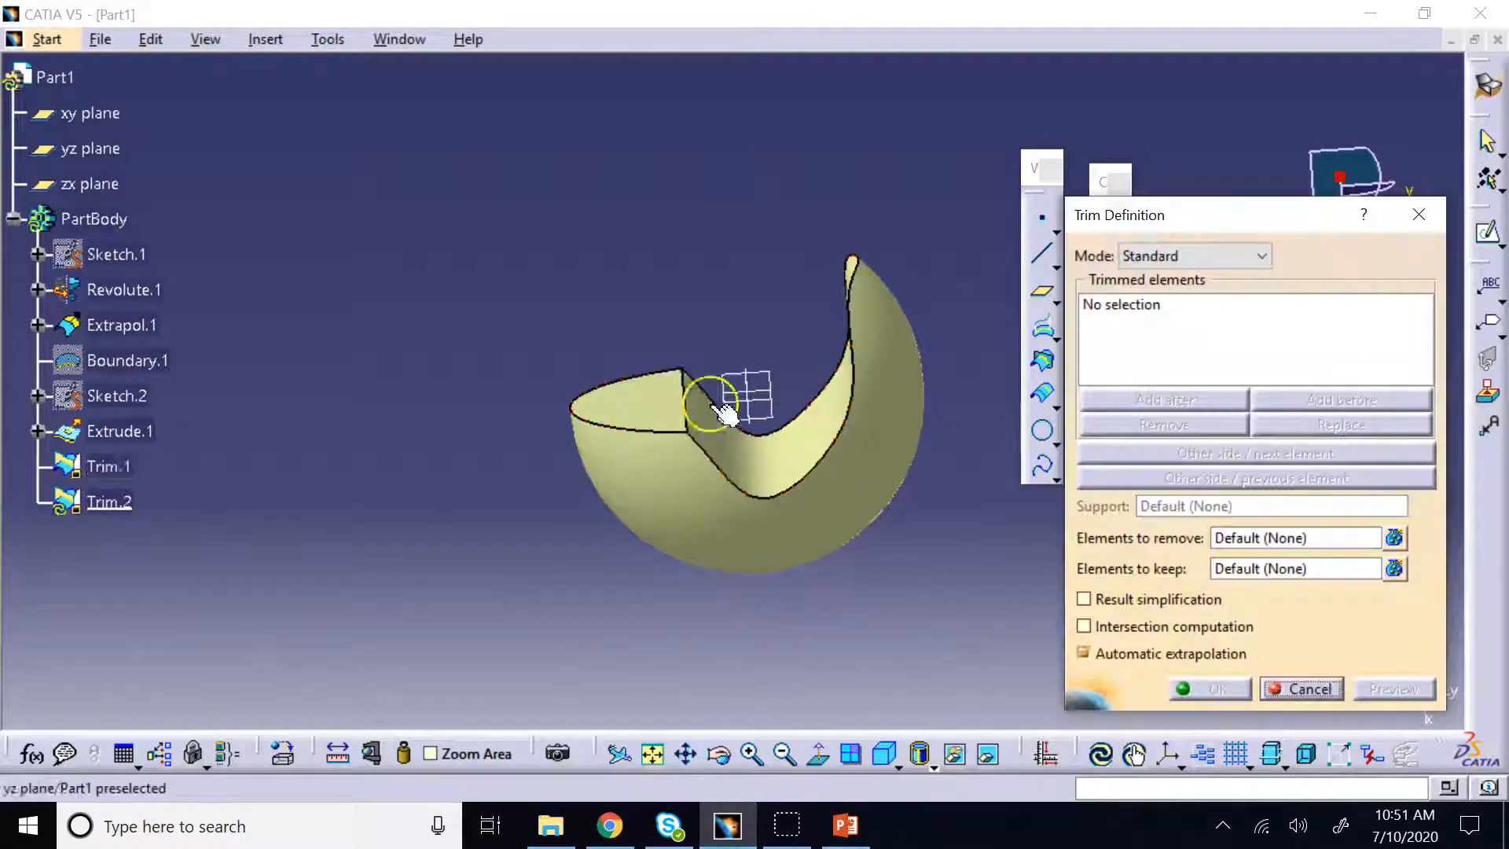
left_click(124, 472)
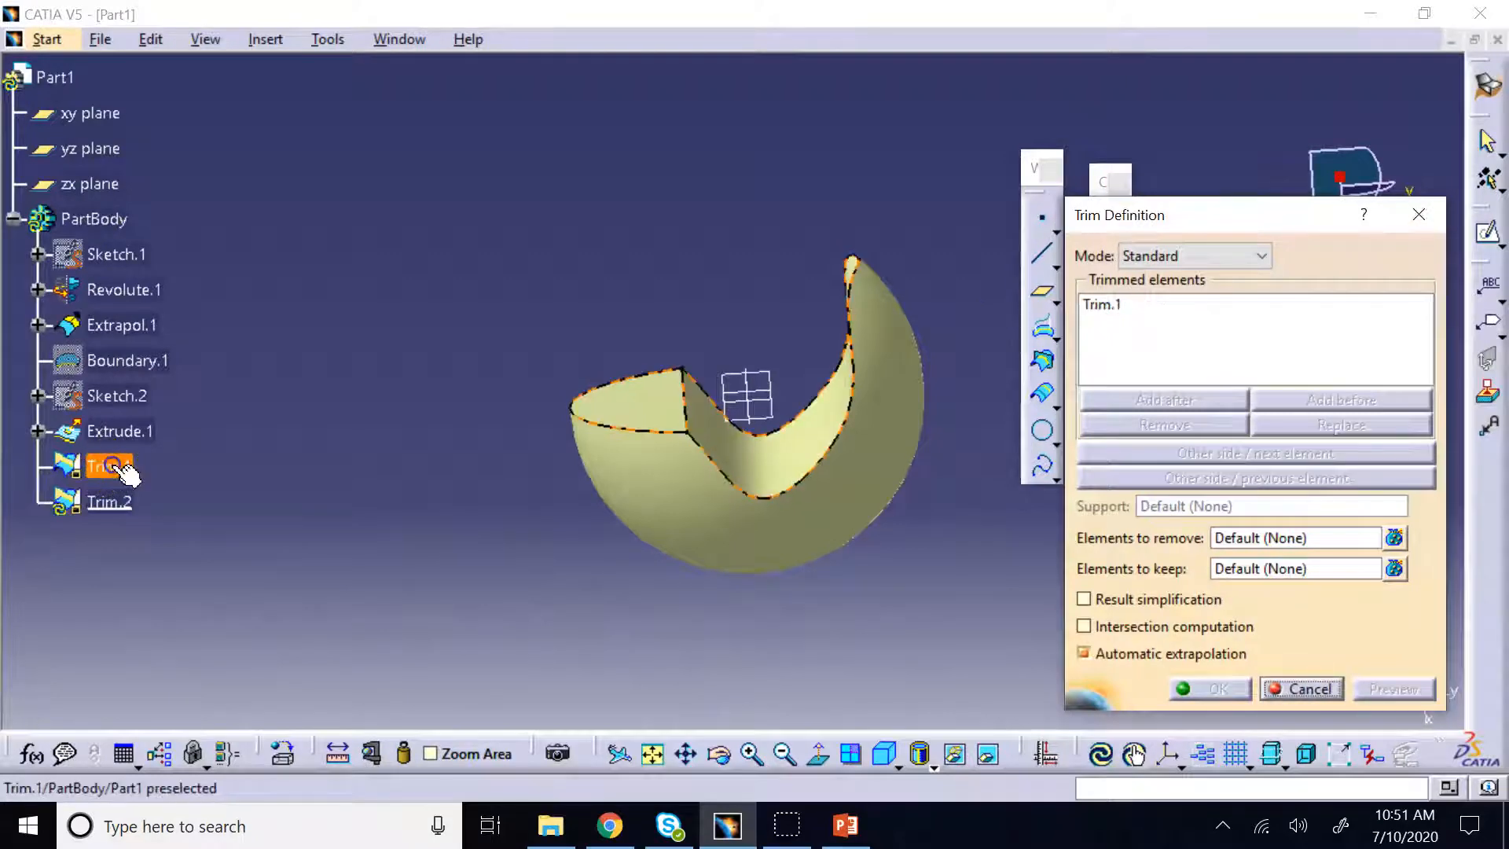
left_click(756, 409)
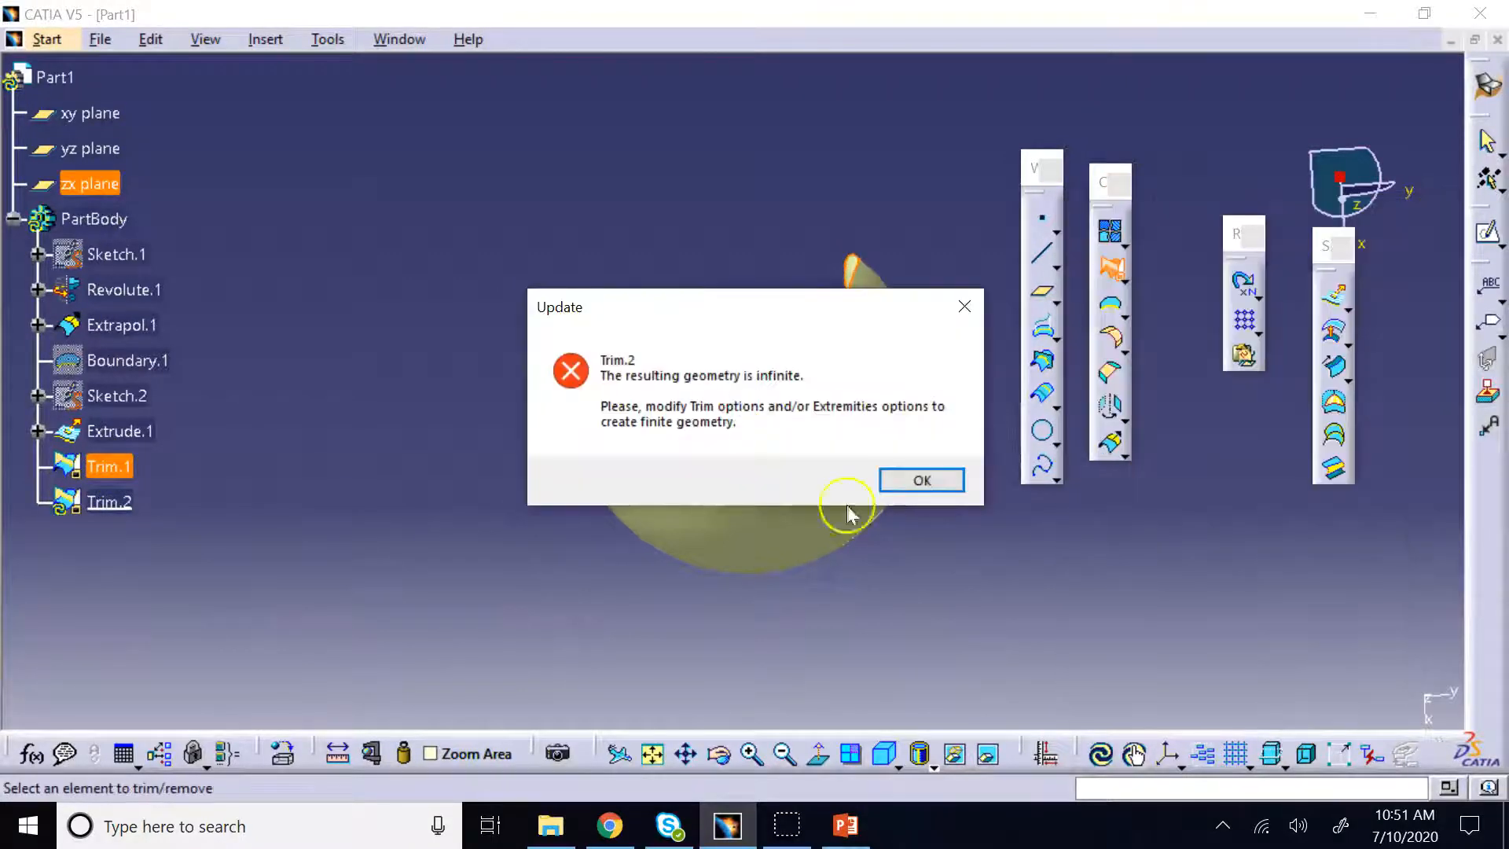
left_click(904, 481)
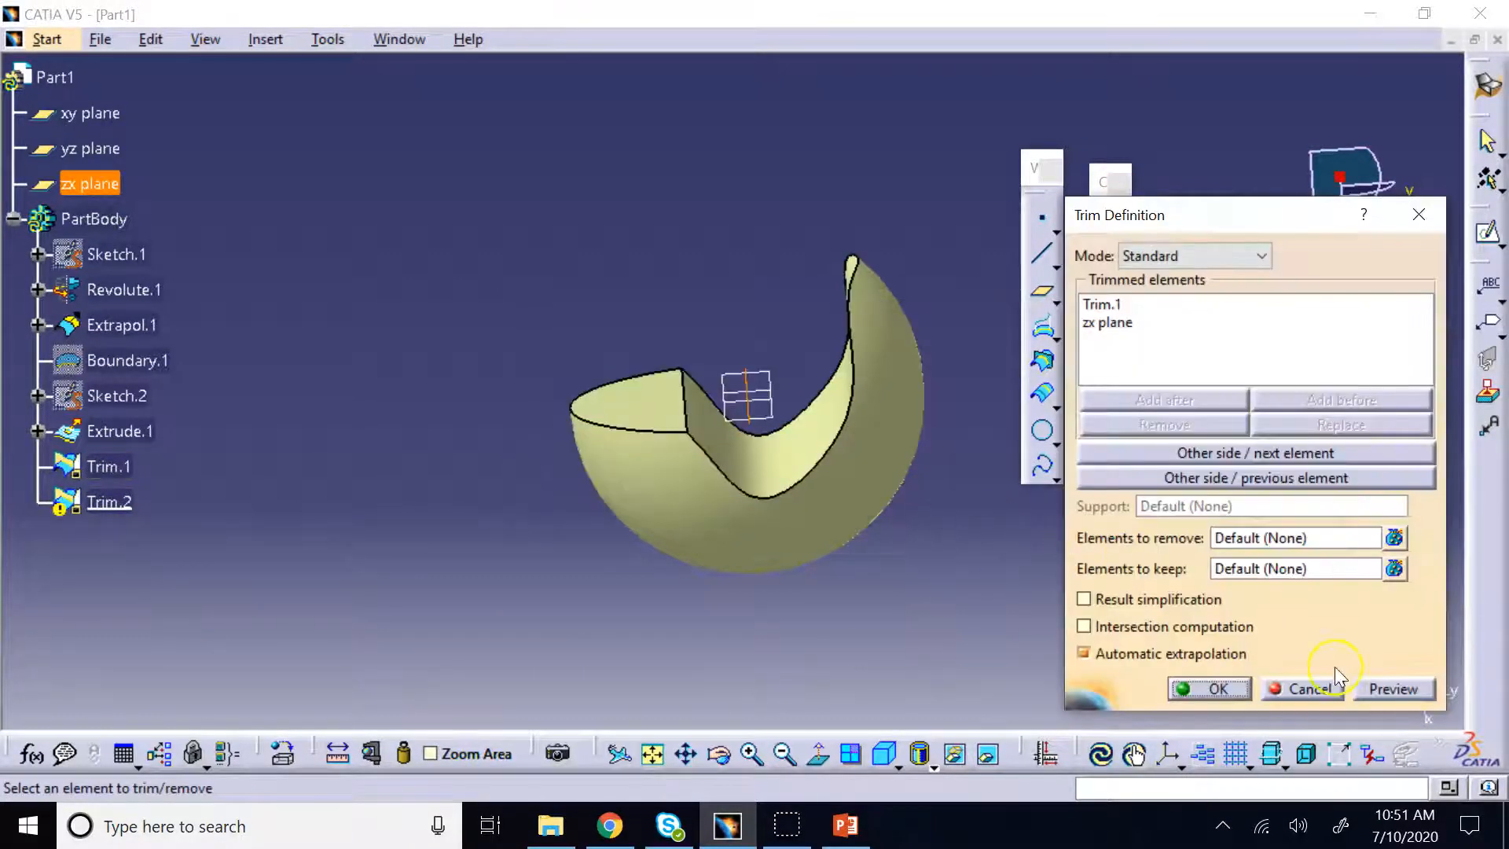
left_click(1307, 688)
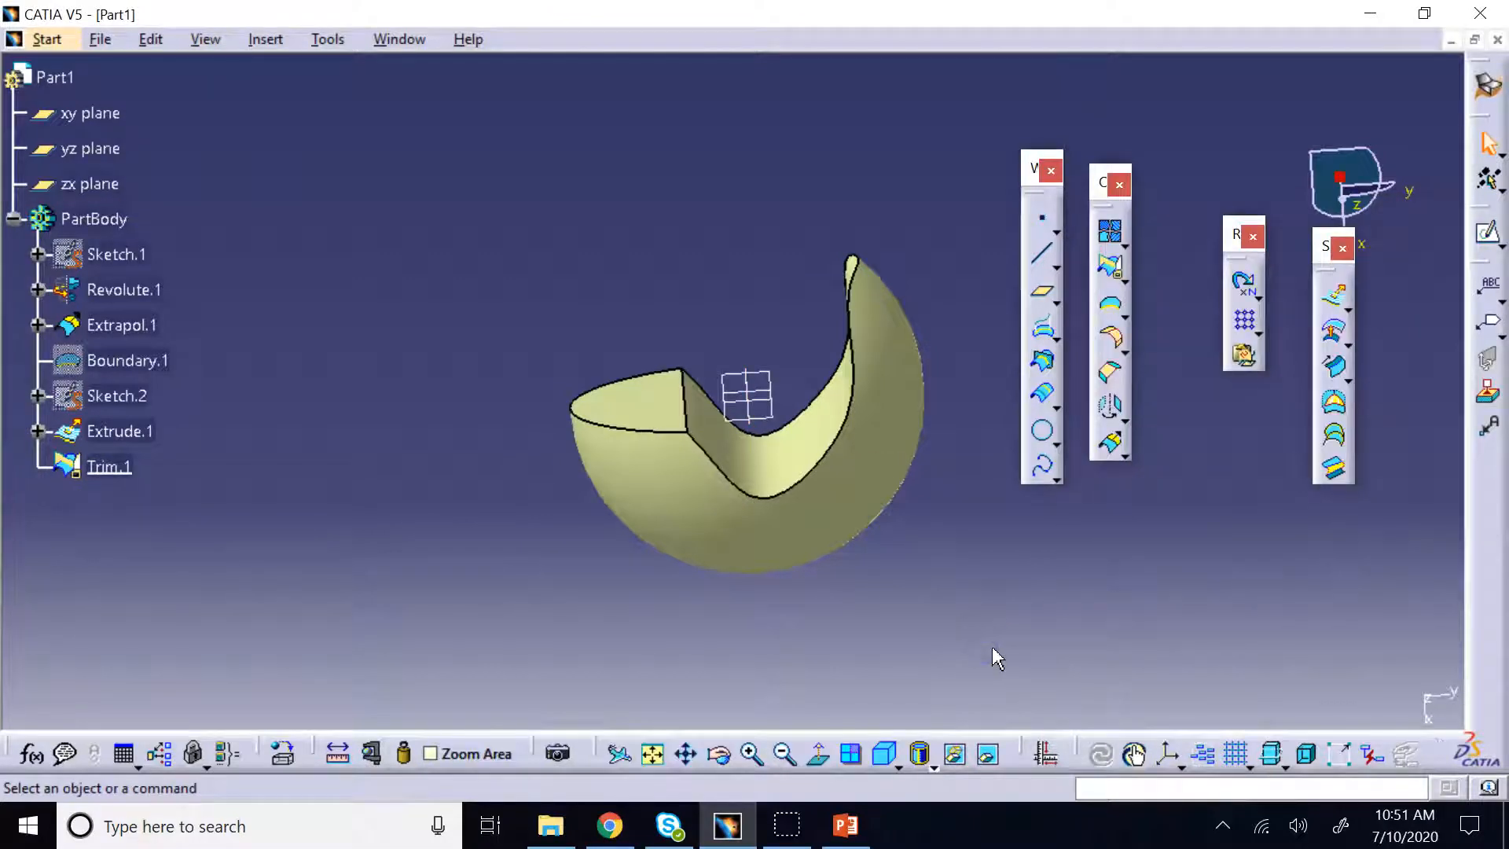
Split the Trim.1 surface with the zx plane, keeping only the half with the tall curved tip
left_click(110, 466)
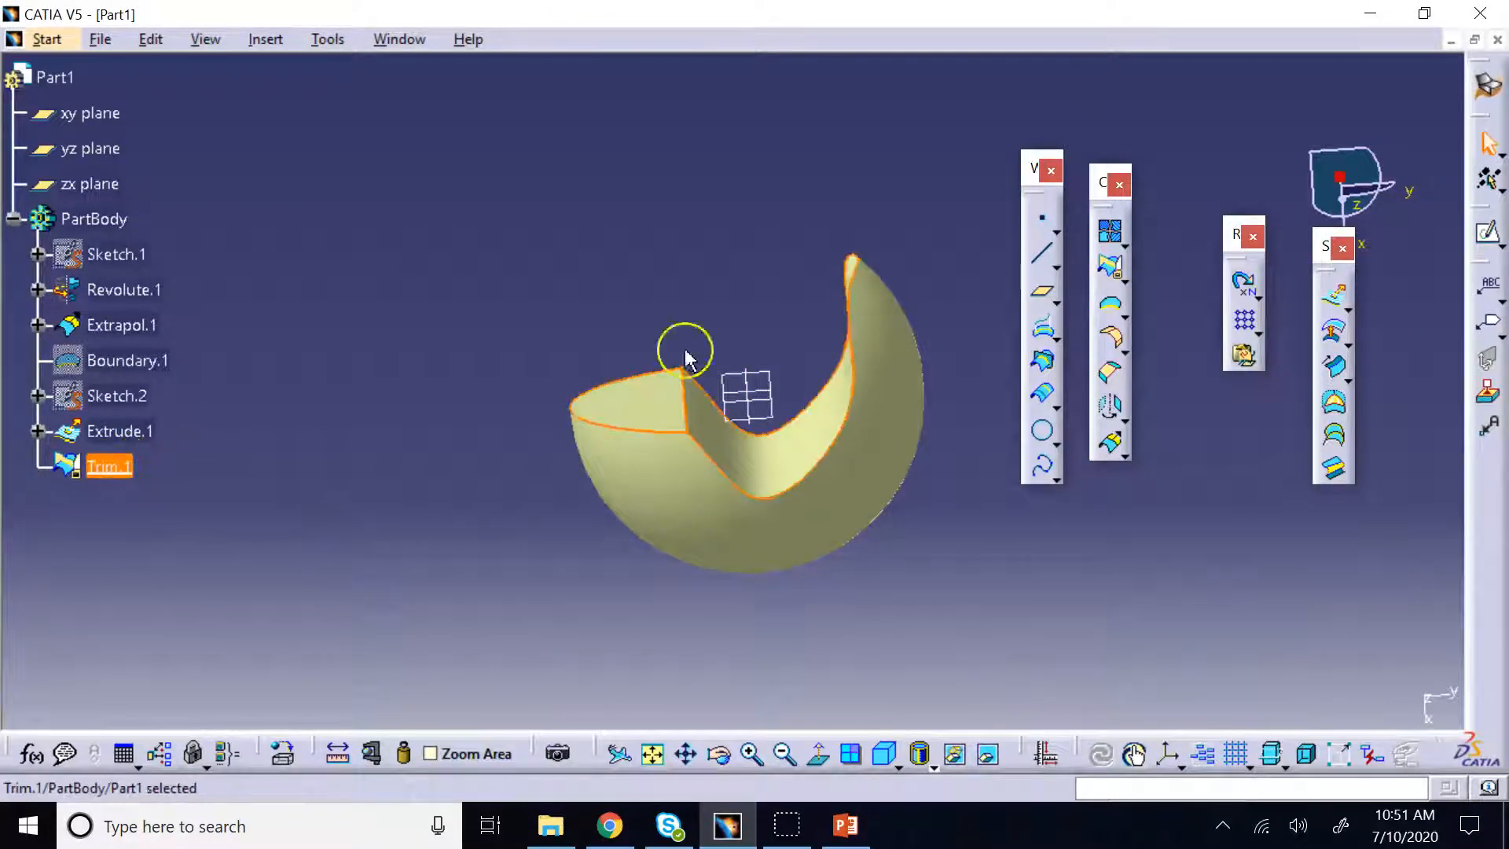
left_click(1116, 279)
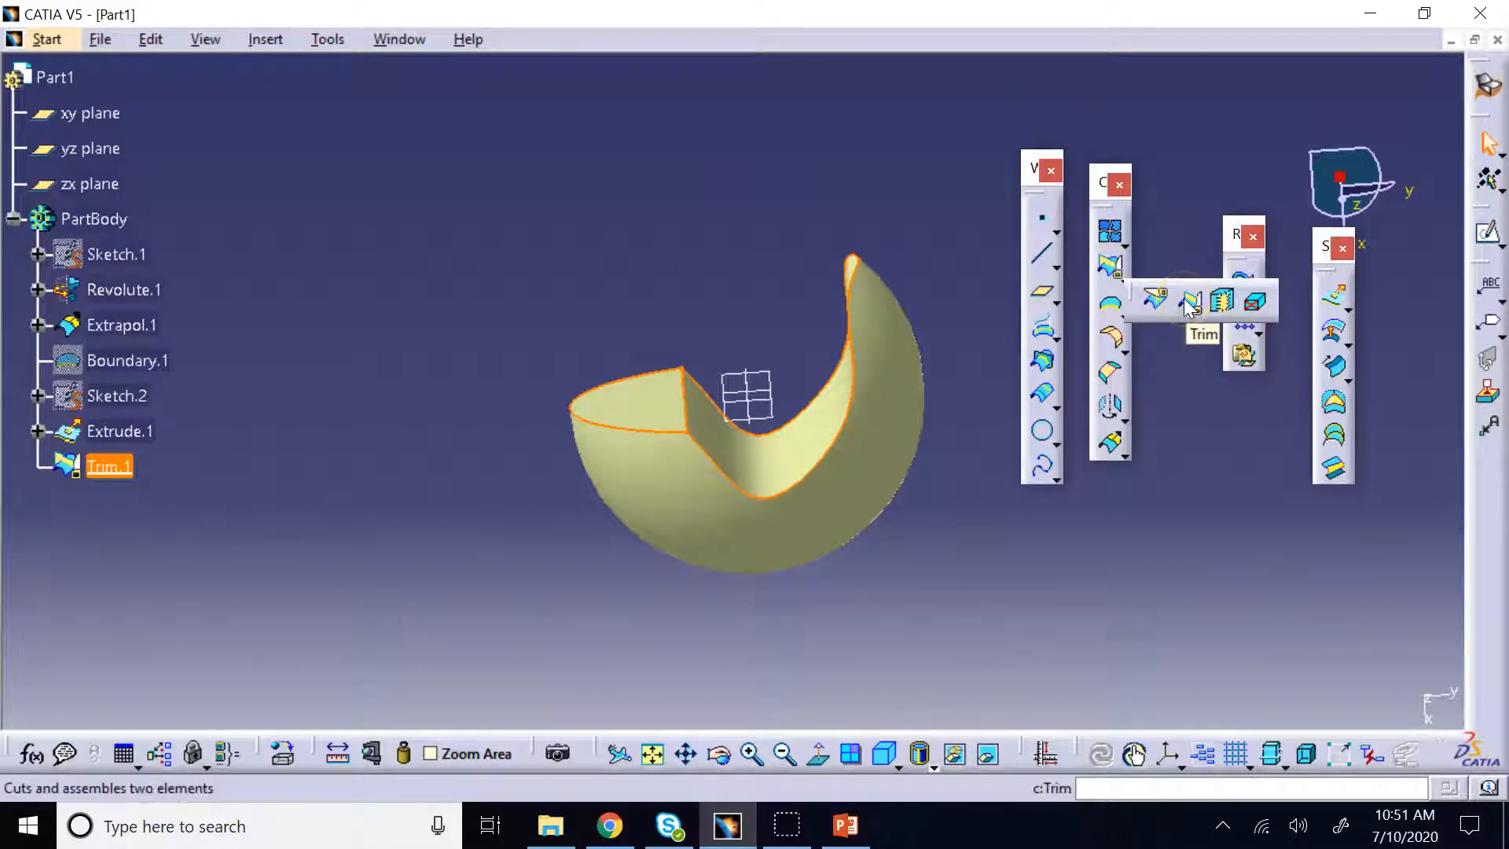
left_click(774, 203)
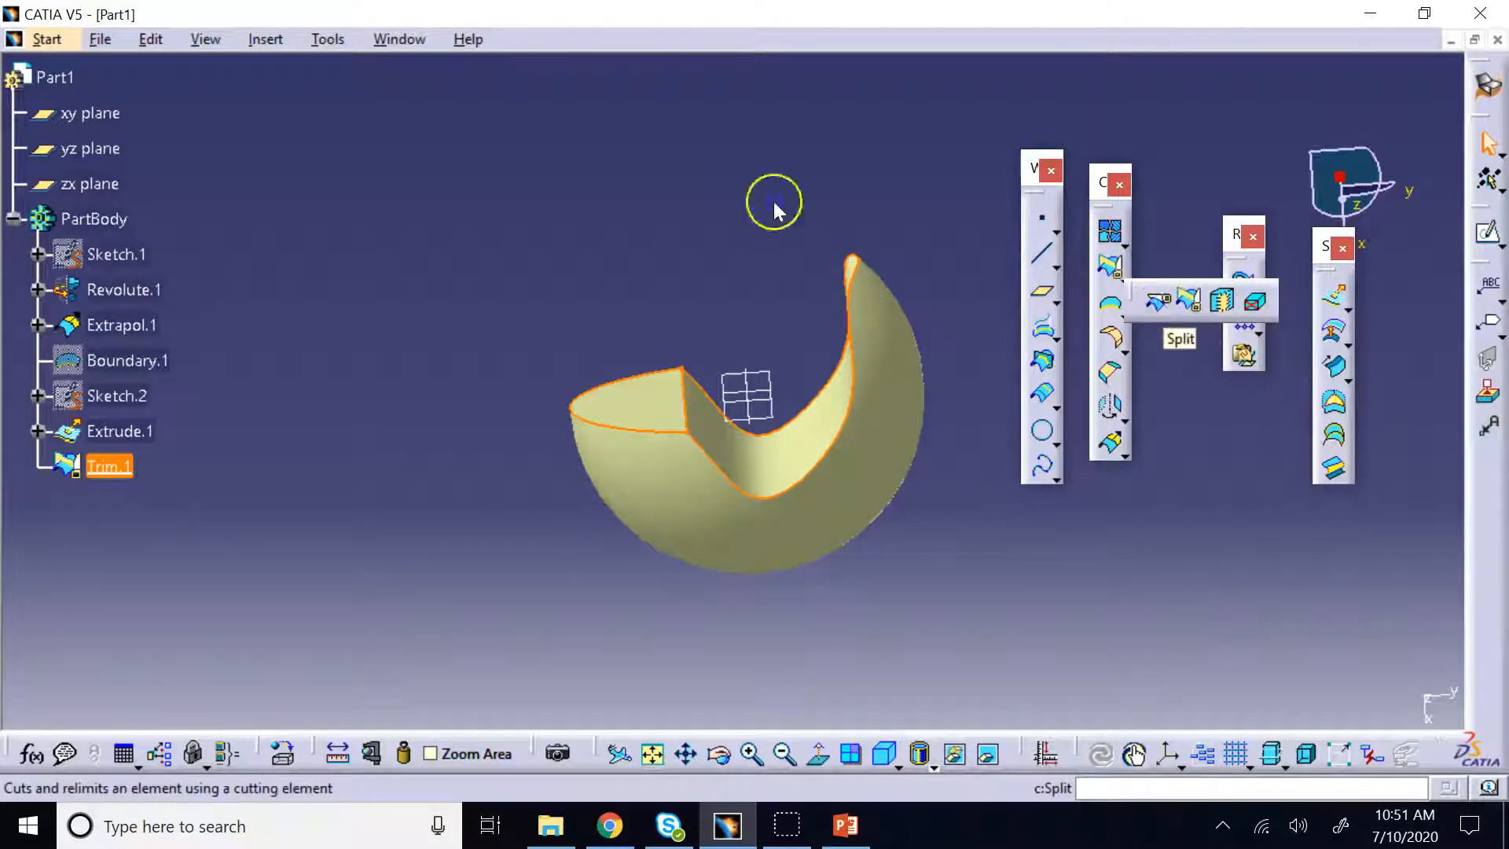
left_click(1159, 303)
left_click(748, 390)
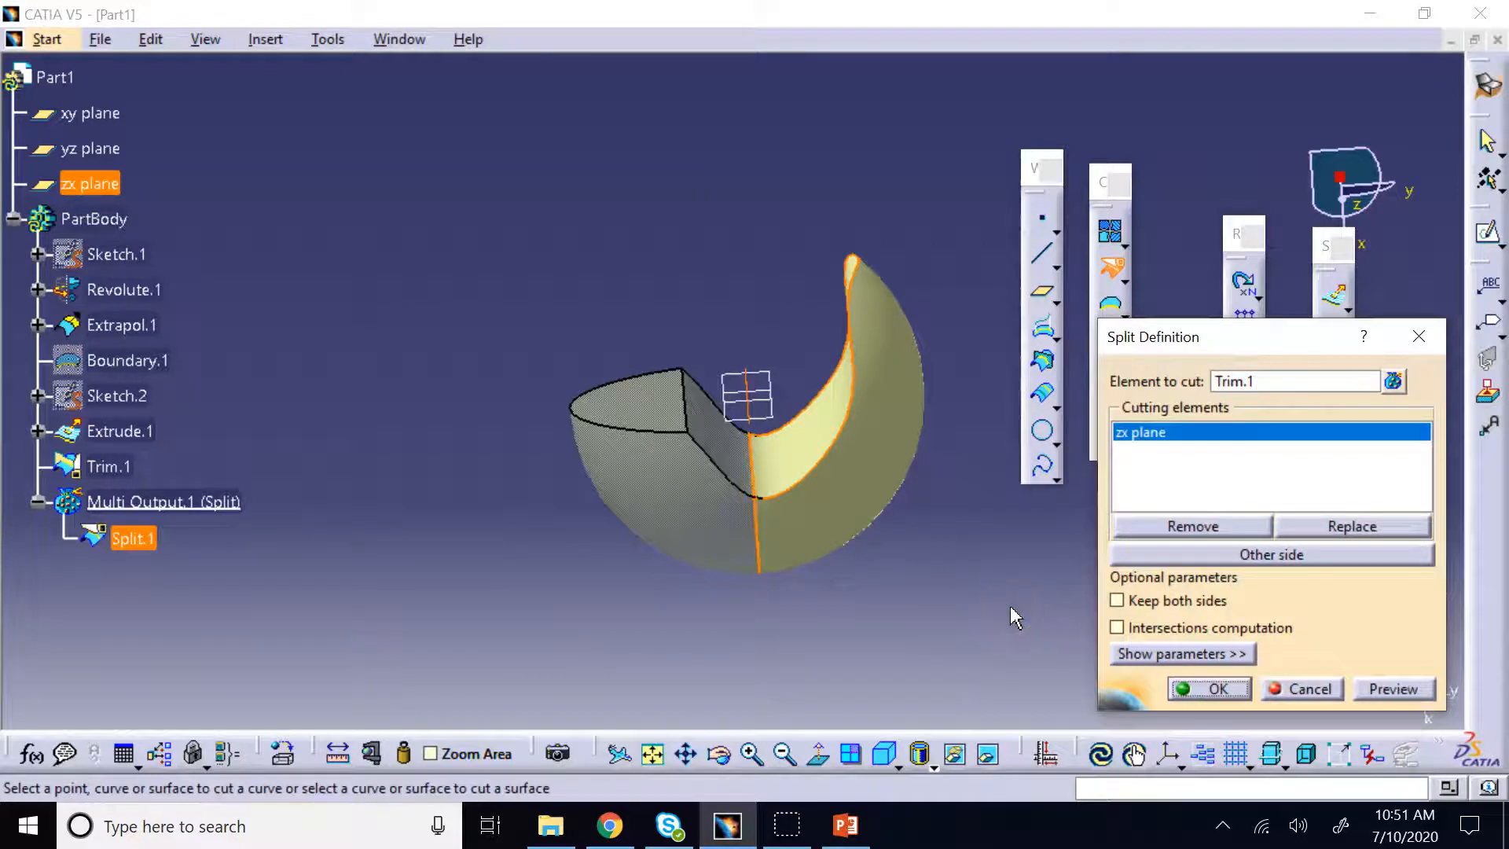
left_click(1202, 690)
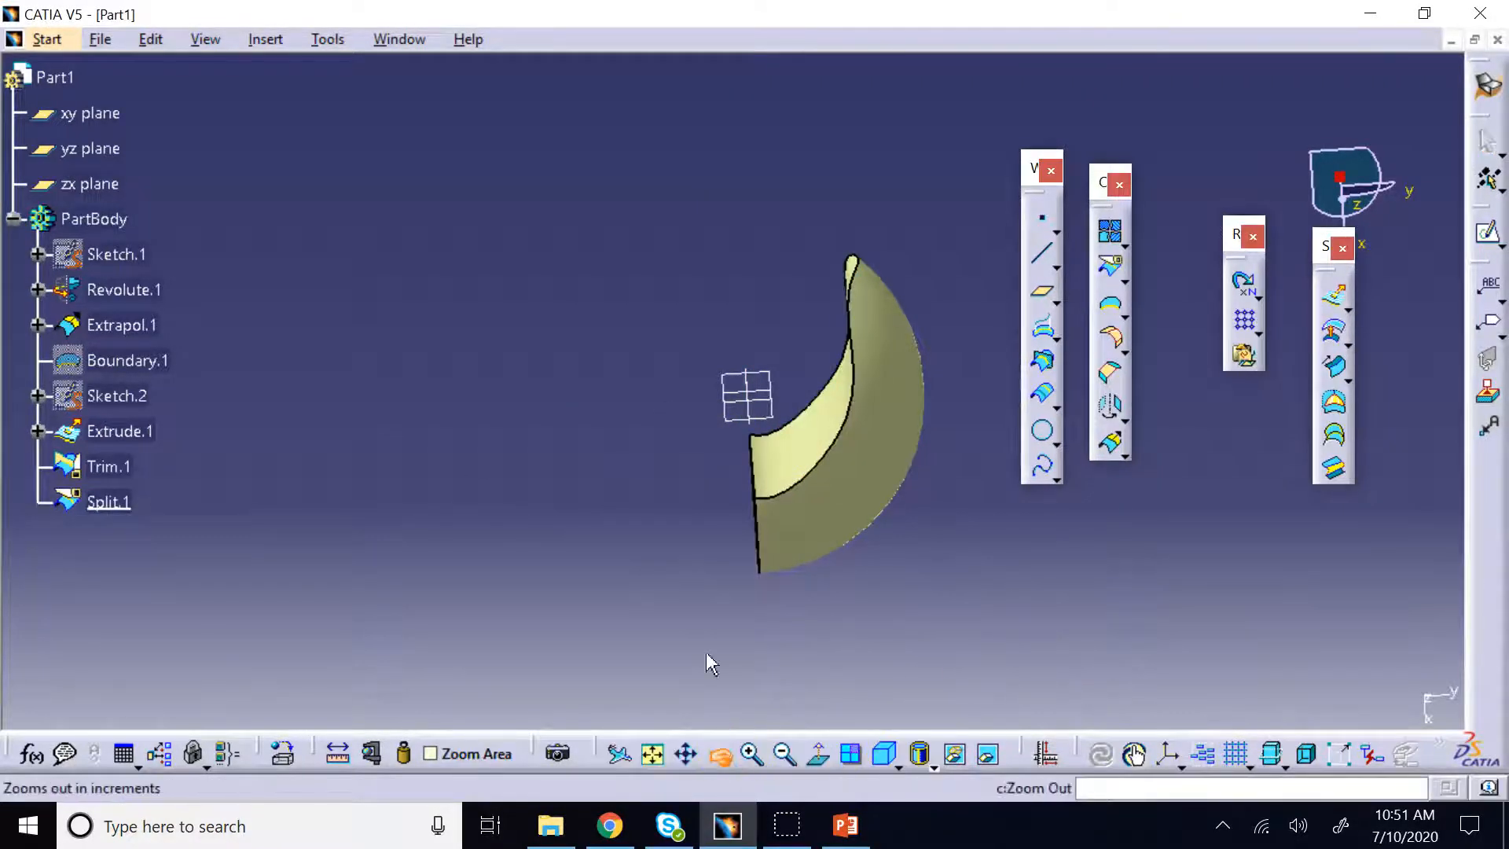
Fill the open planar face of the split surface, using its curved rim and straight edge as outer boundaries
middle_click_drag(711, 664, 1274, 846)
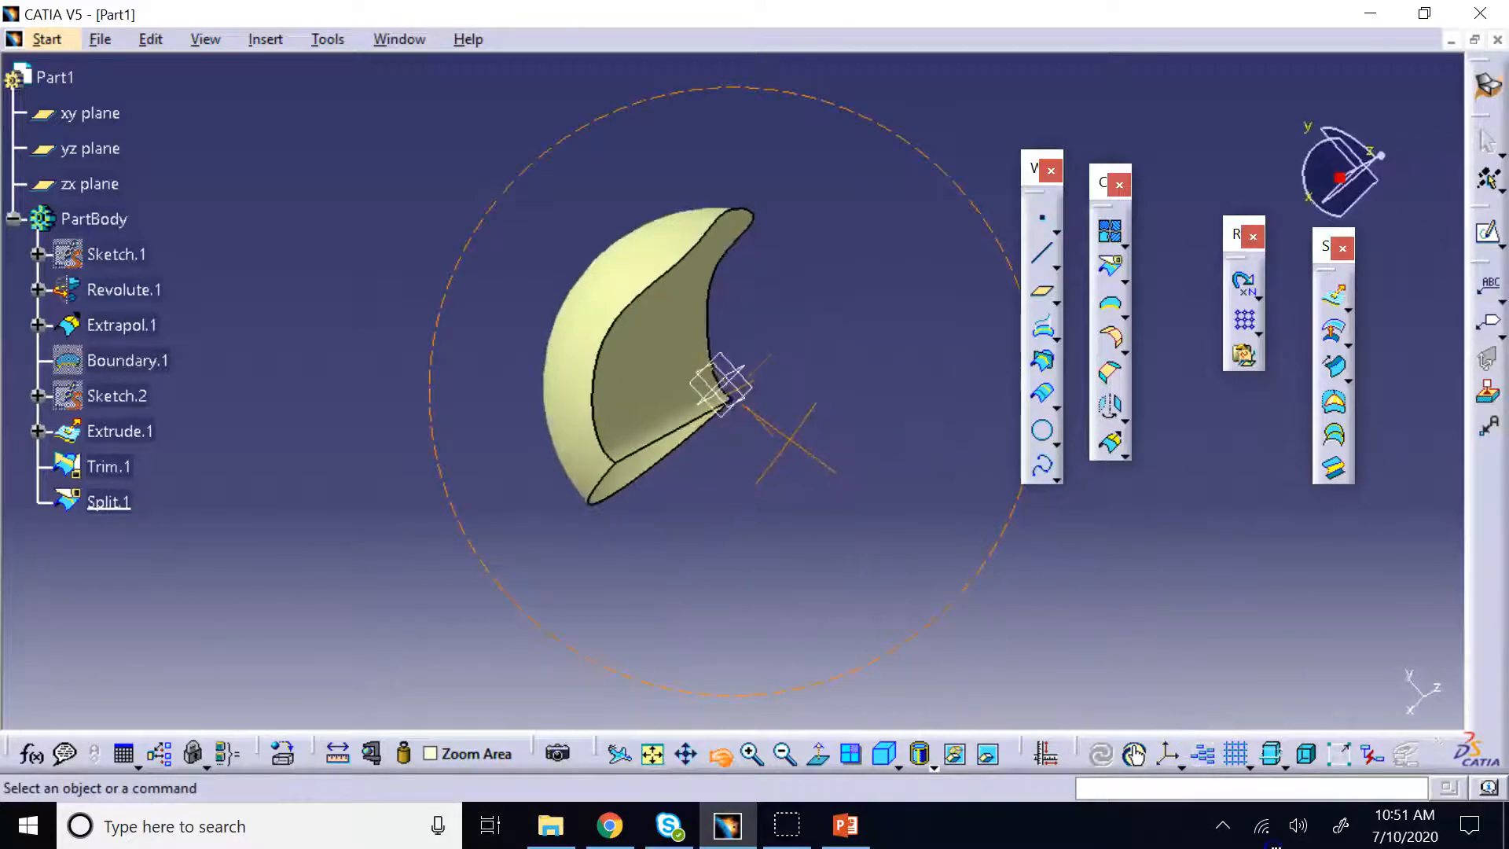
middle_click_drag(1100, 597, 589, 408)
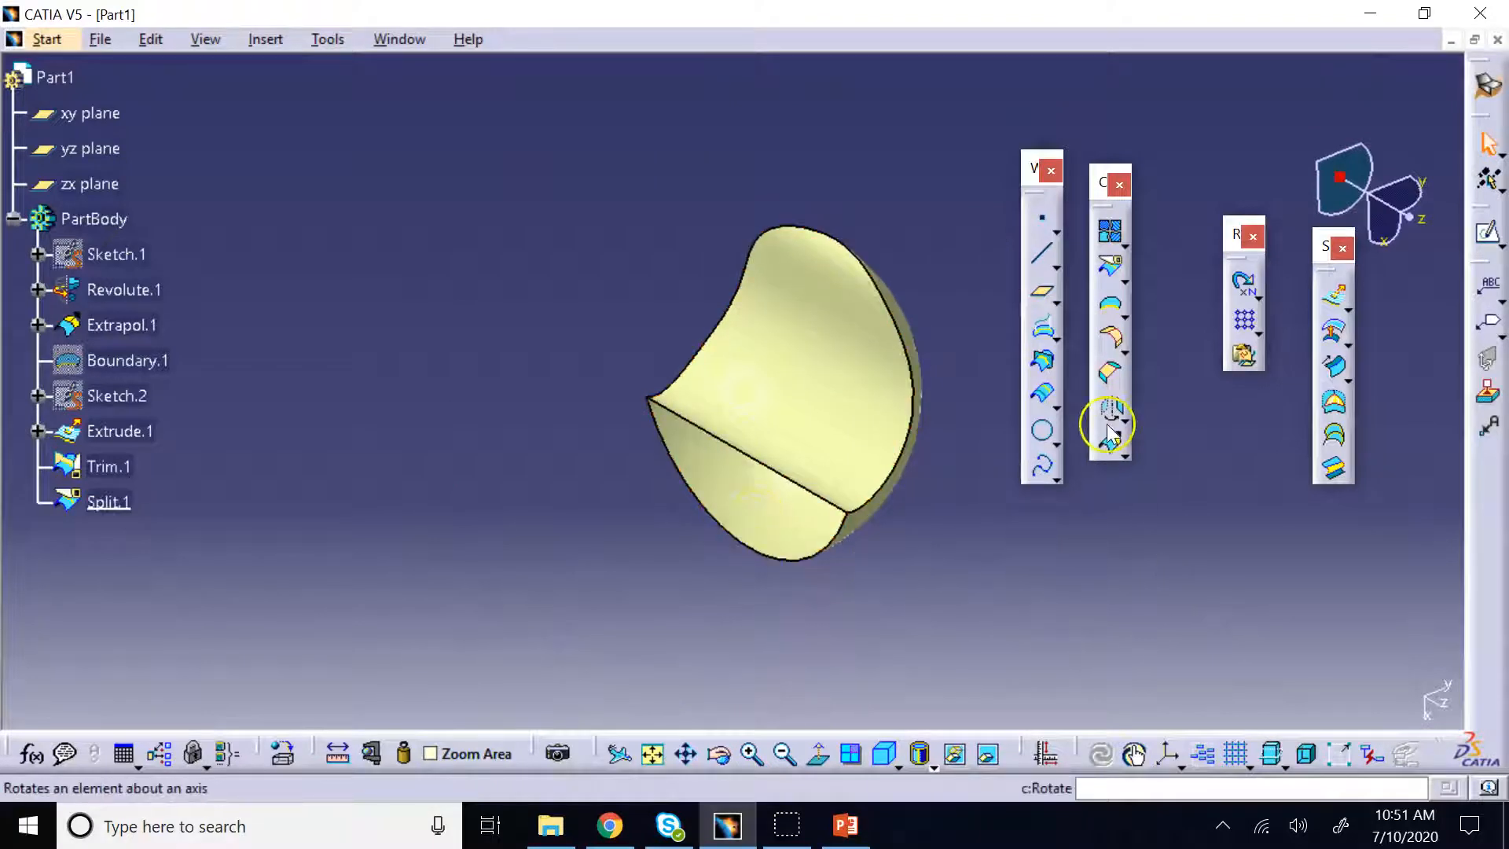
left_click(1344, 405)
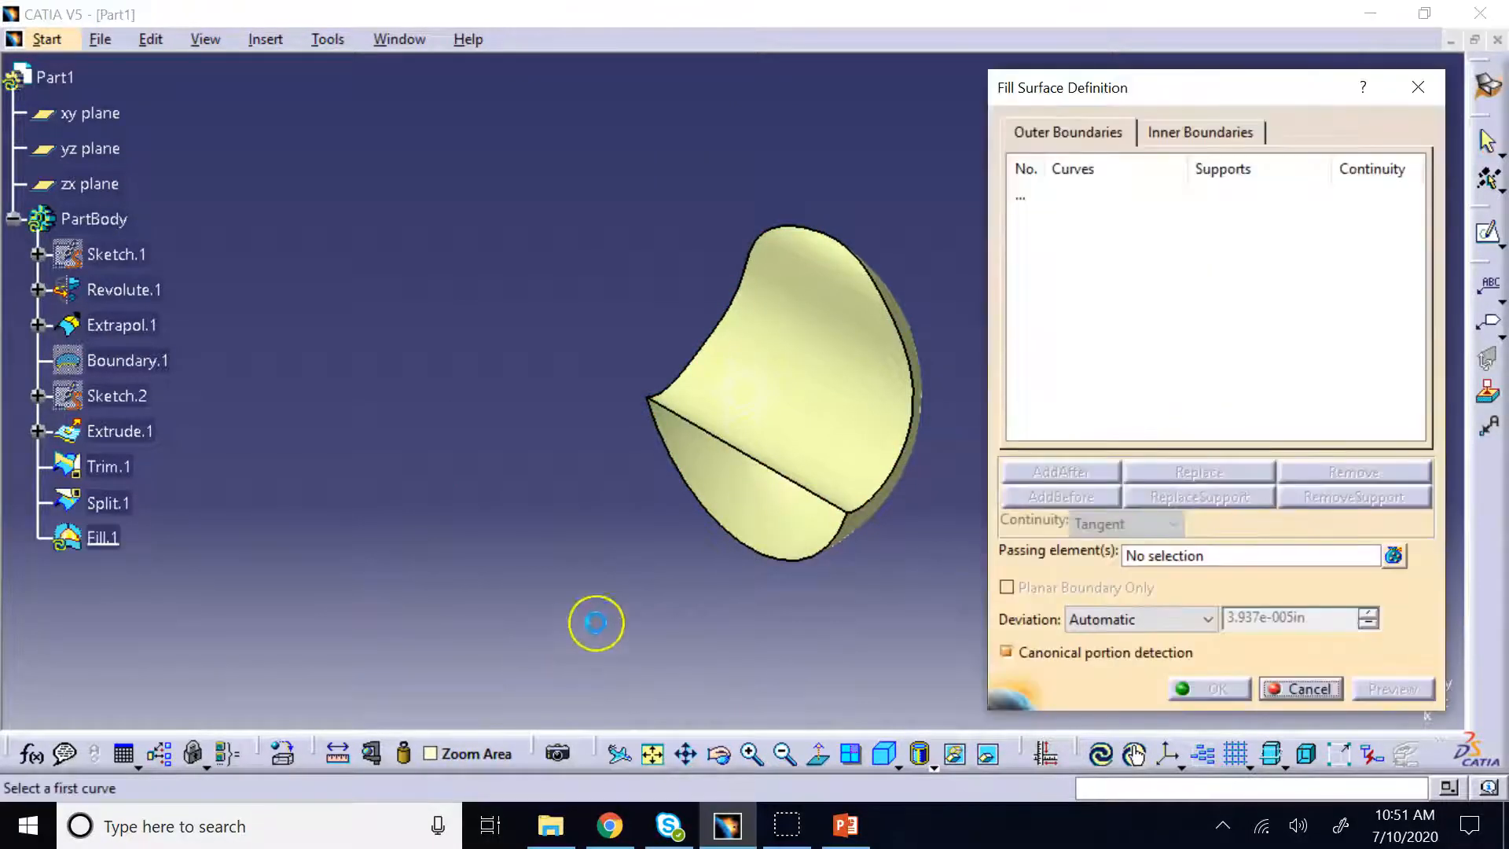
left_click(734, 539)
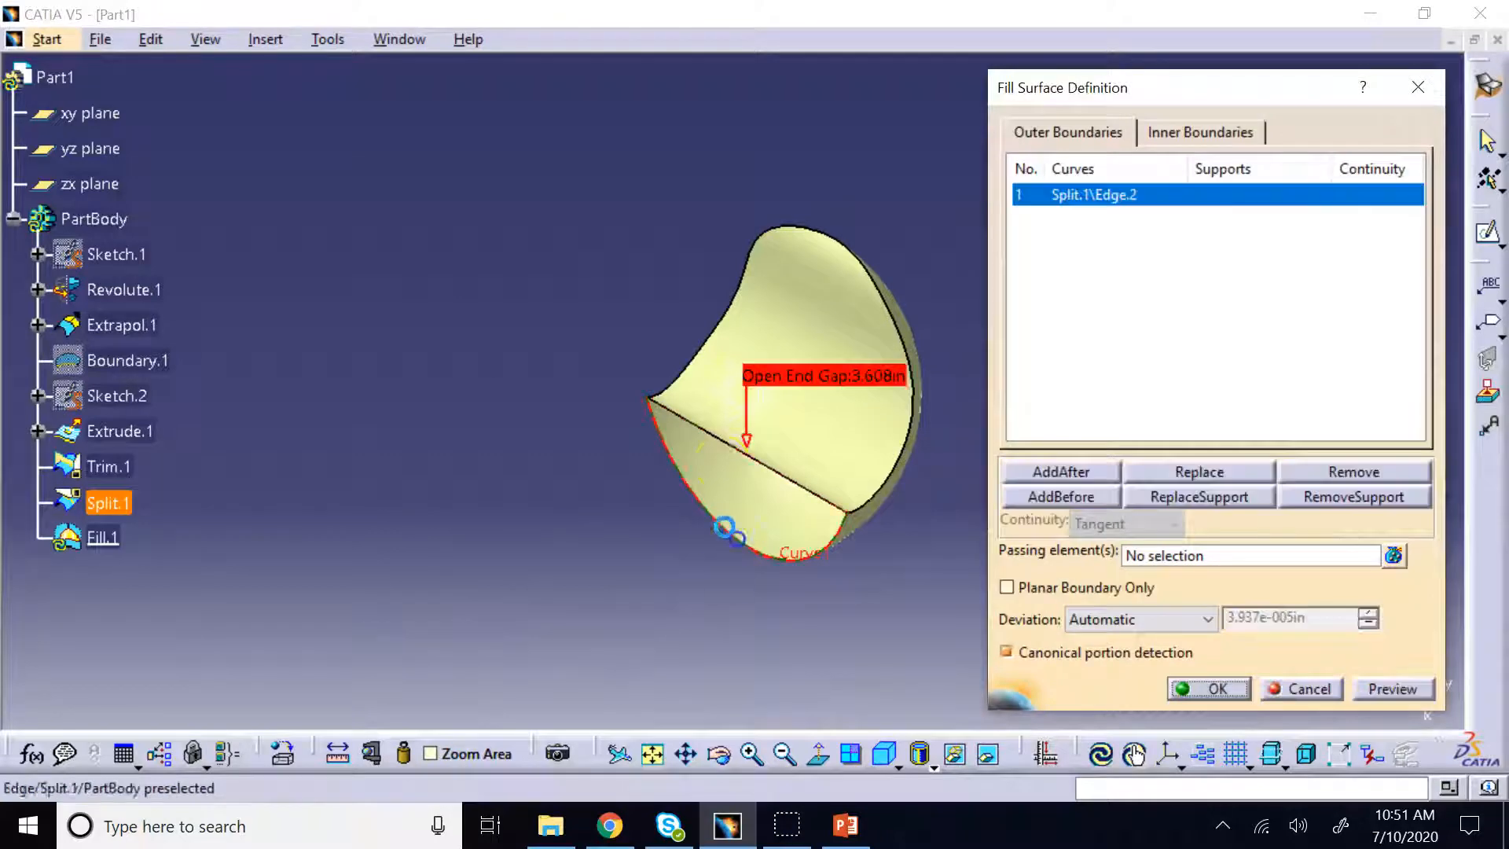
left_click(739, 448)
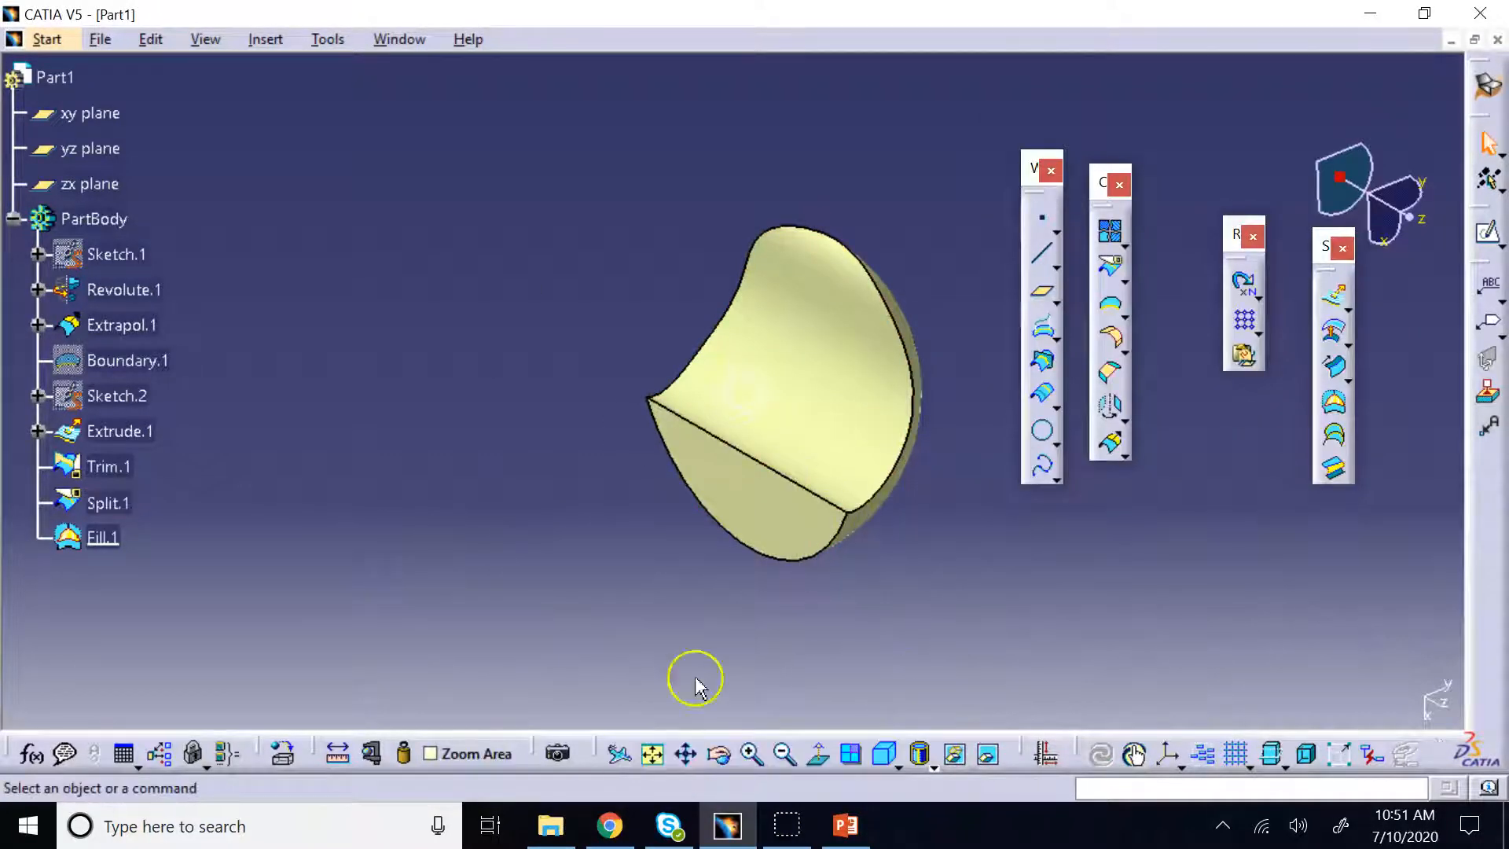
Try to apply an edge fillet where the fill surface meets the split surface
middle_click_drag(855, 677, 881, 629)
left_click(1124, 280)
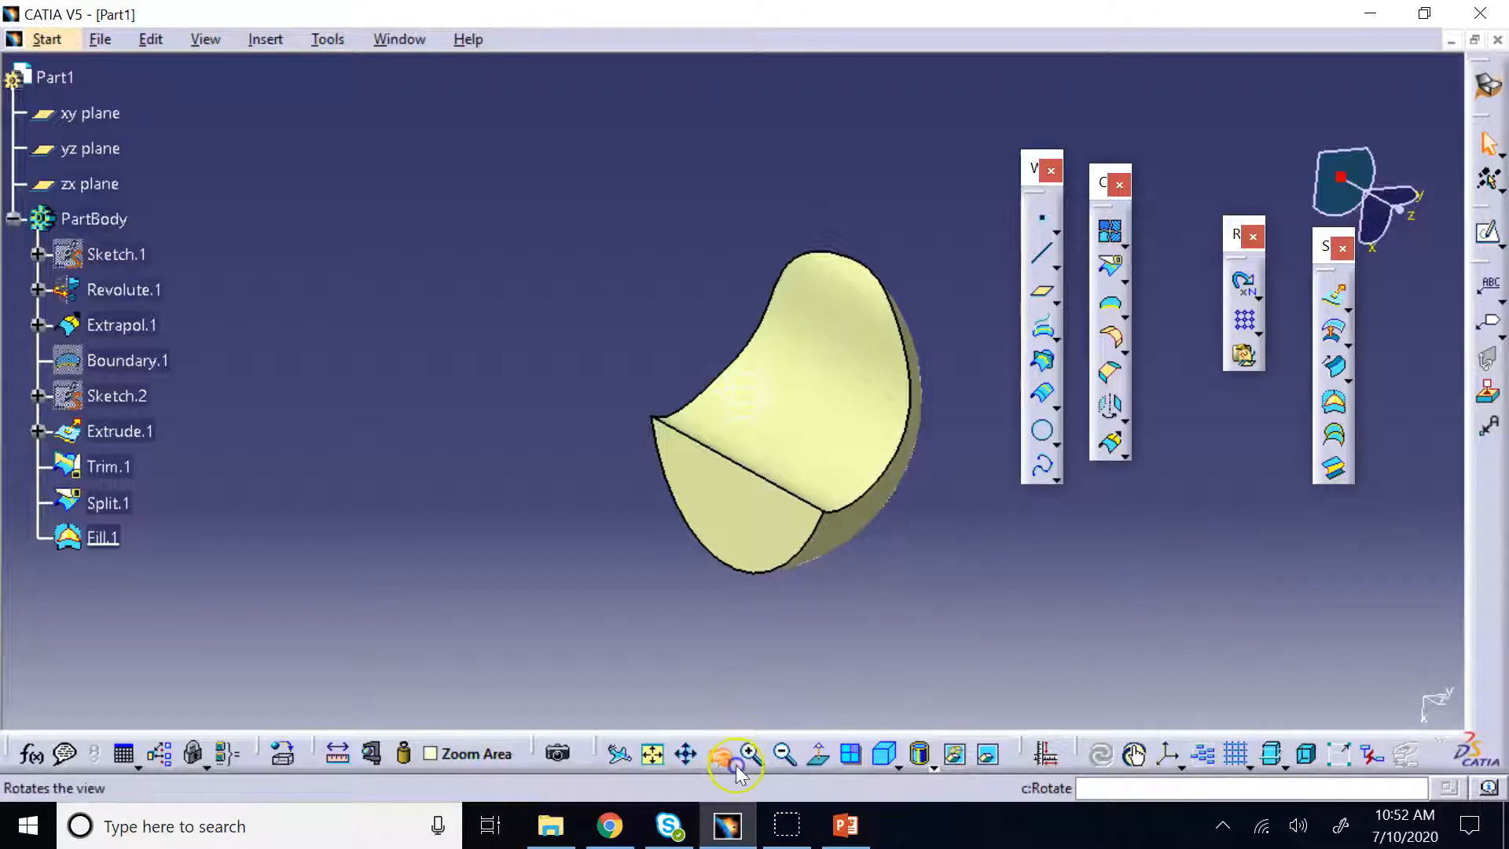
left_click_drag(714, 767, 872, 658)
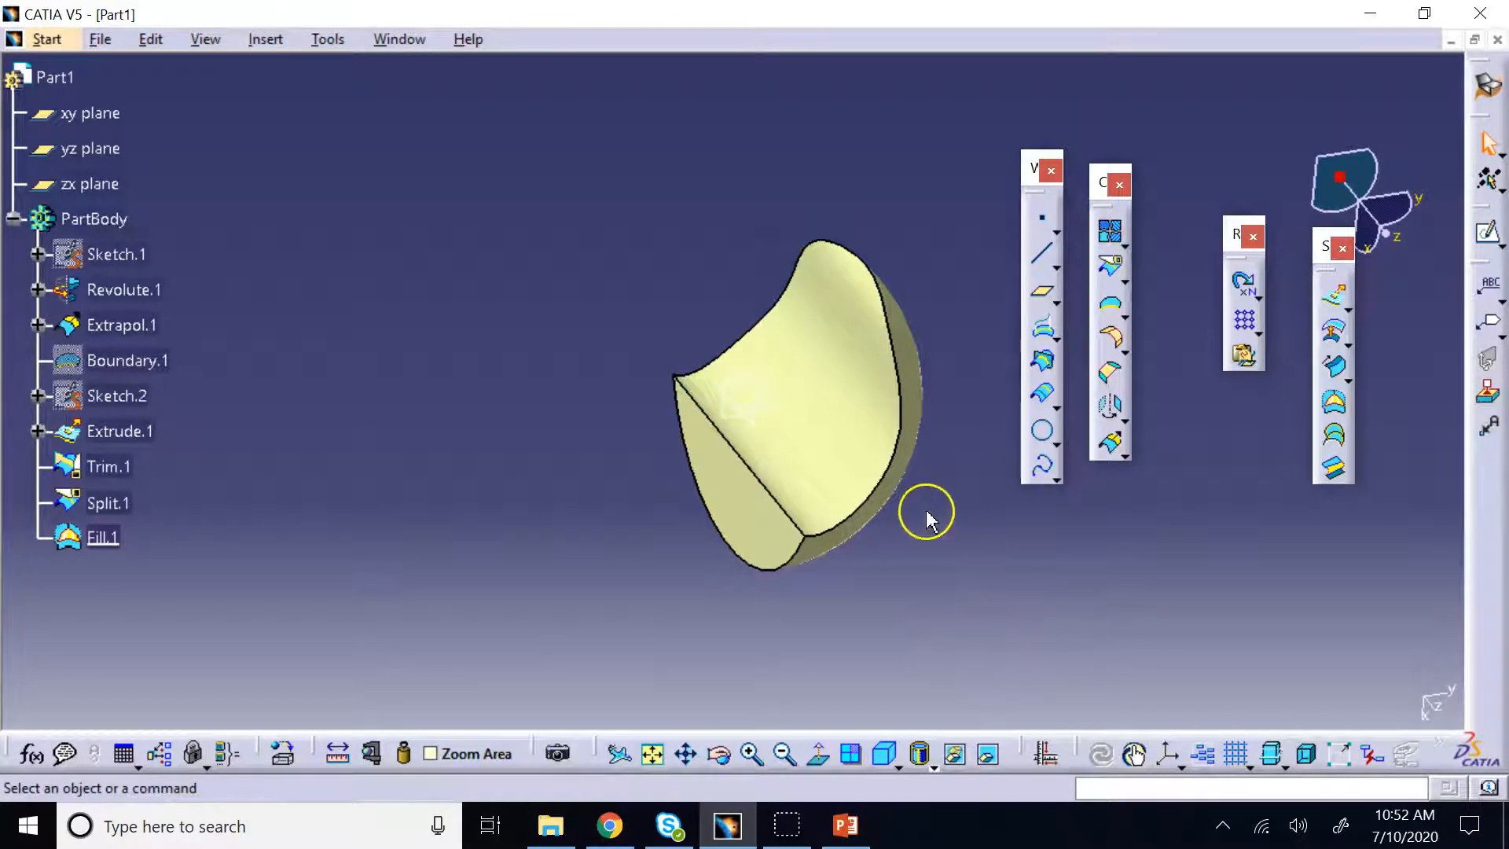
left_click(1124, 351)
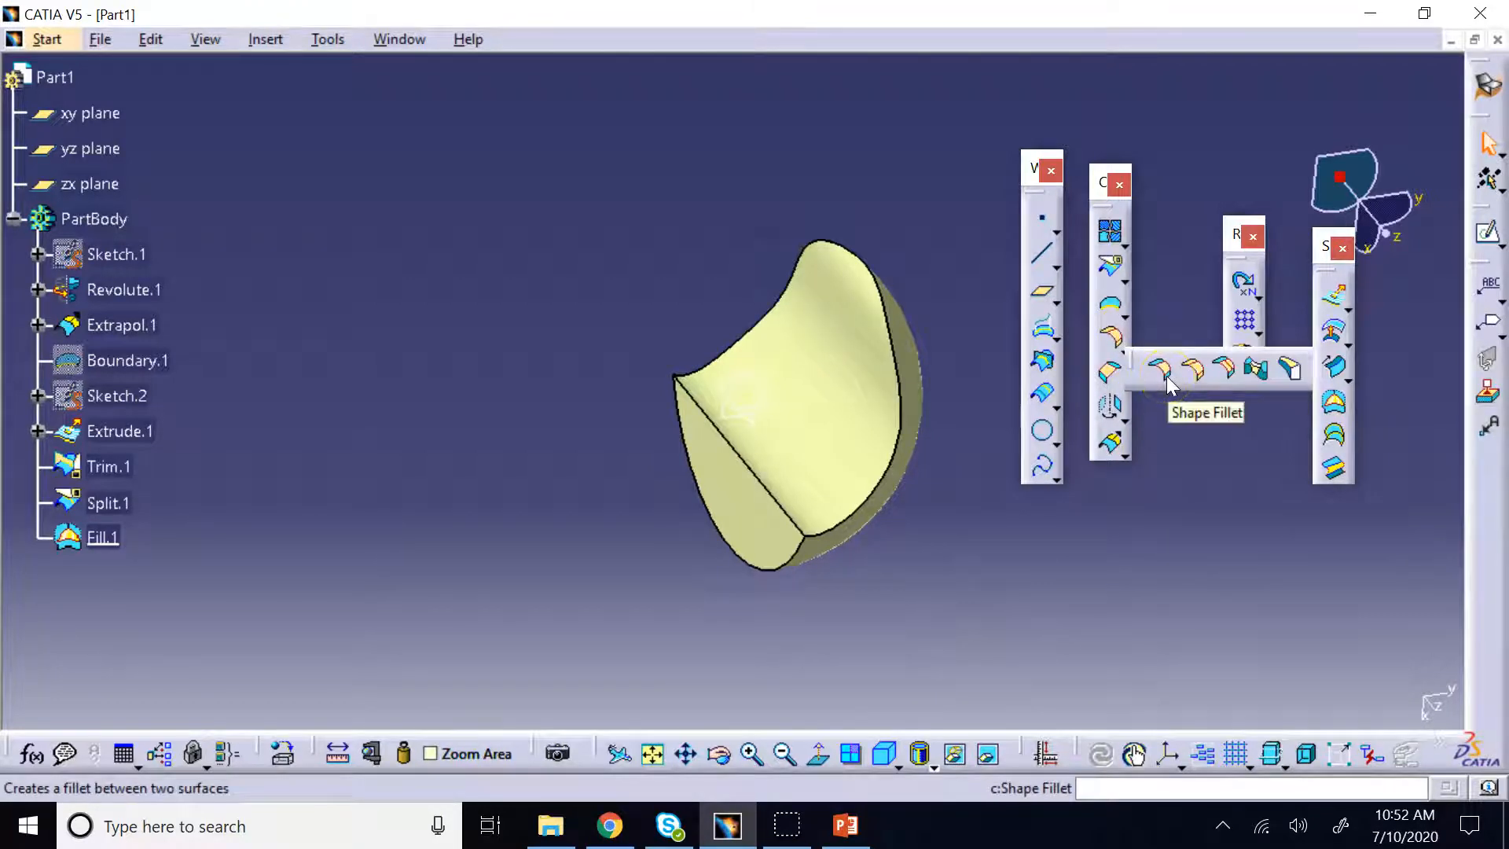
left_click(1191, 368)
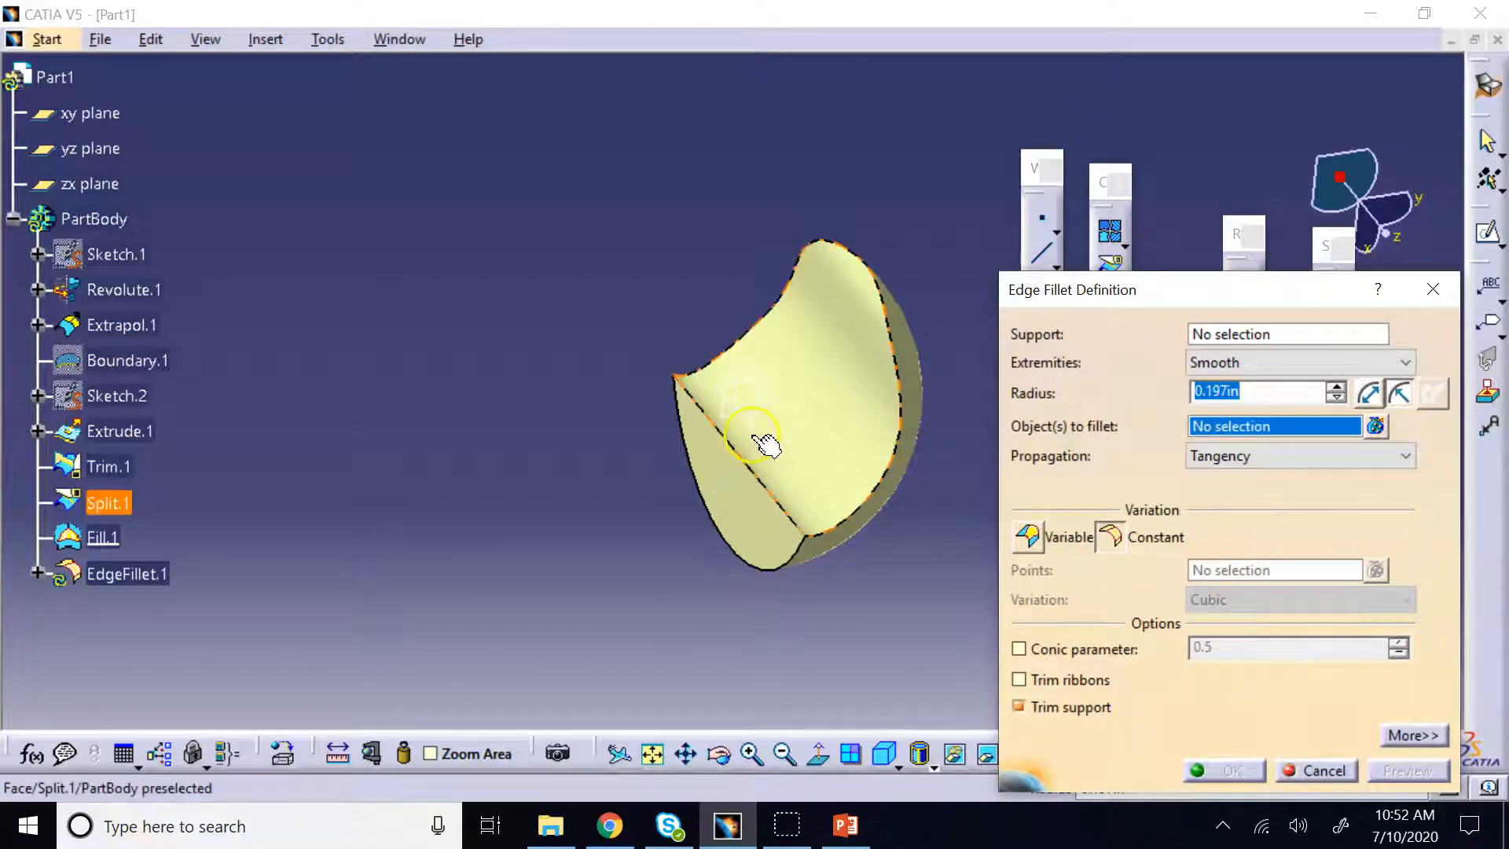
left_click(1246, 334)
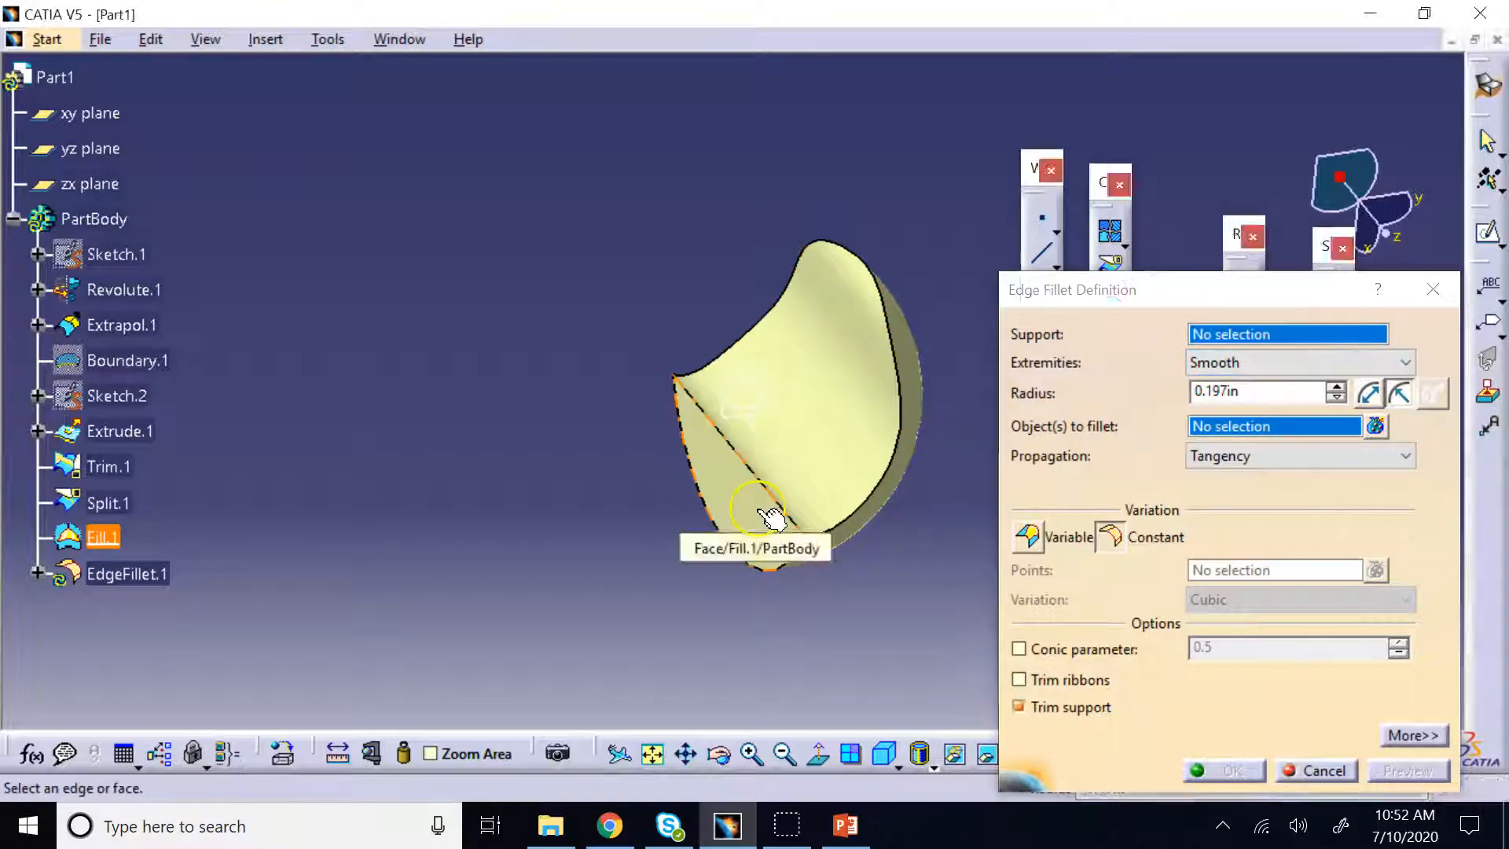
left_click(759, 509)
left_click(841, 470)
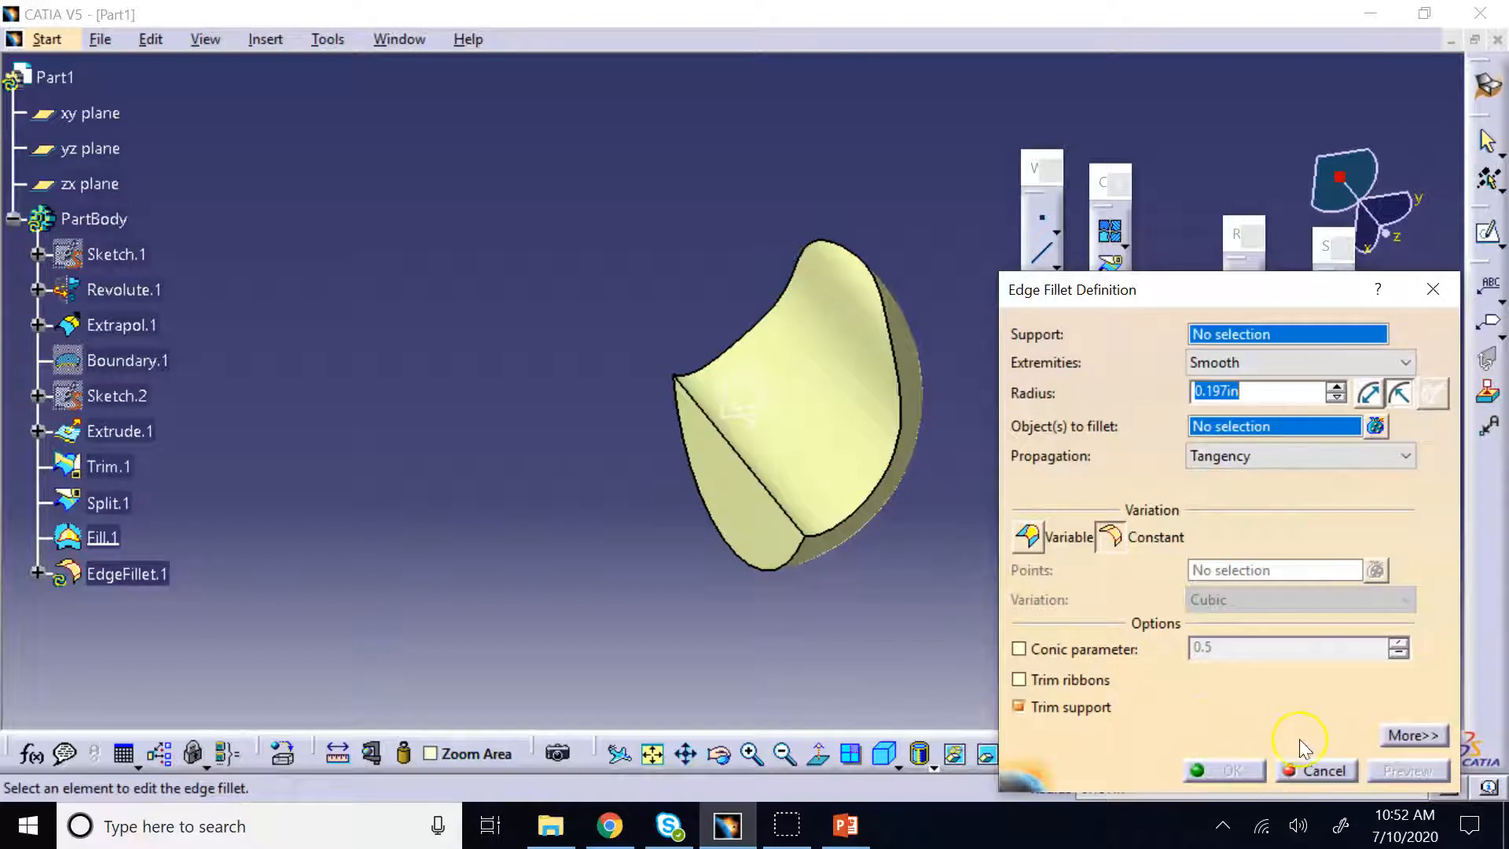
left_click(1311, 770)
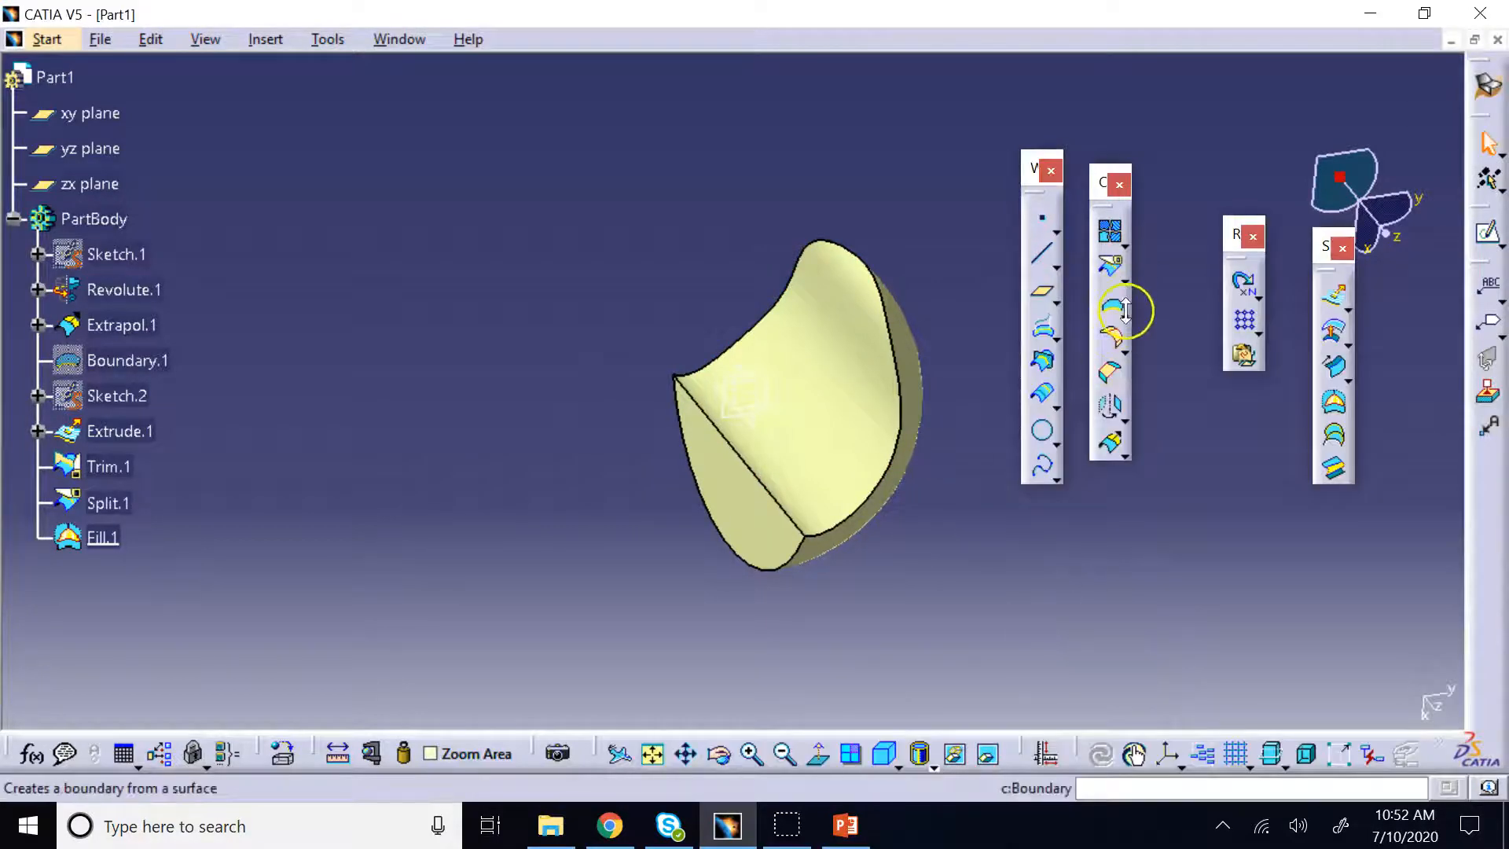
Try a BiTangent shape fillet with the split surface as the first support
left_click(1126, 350)
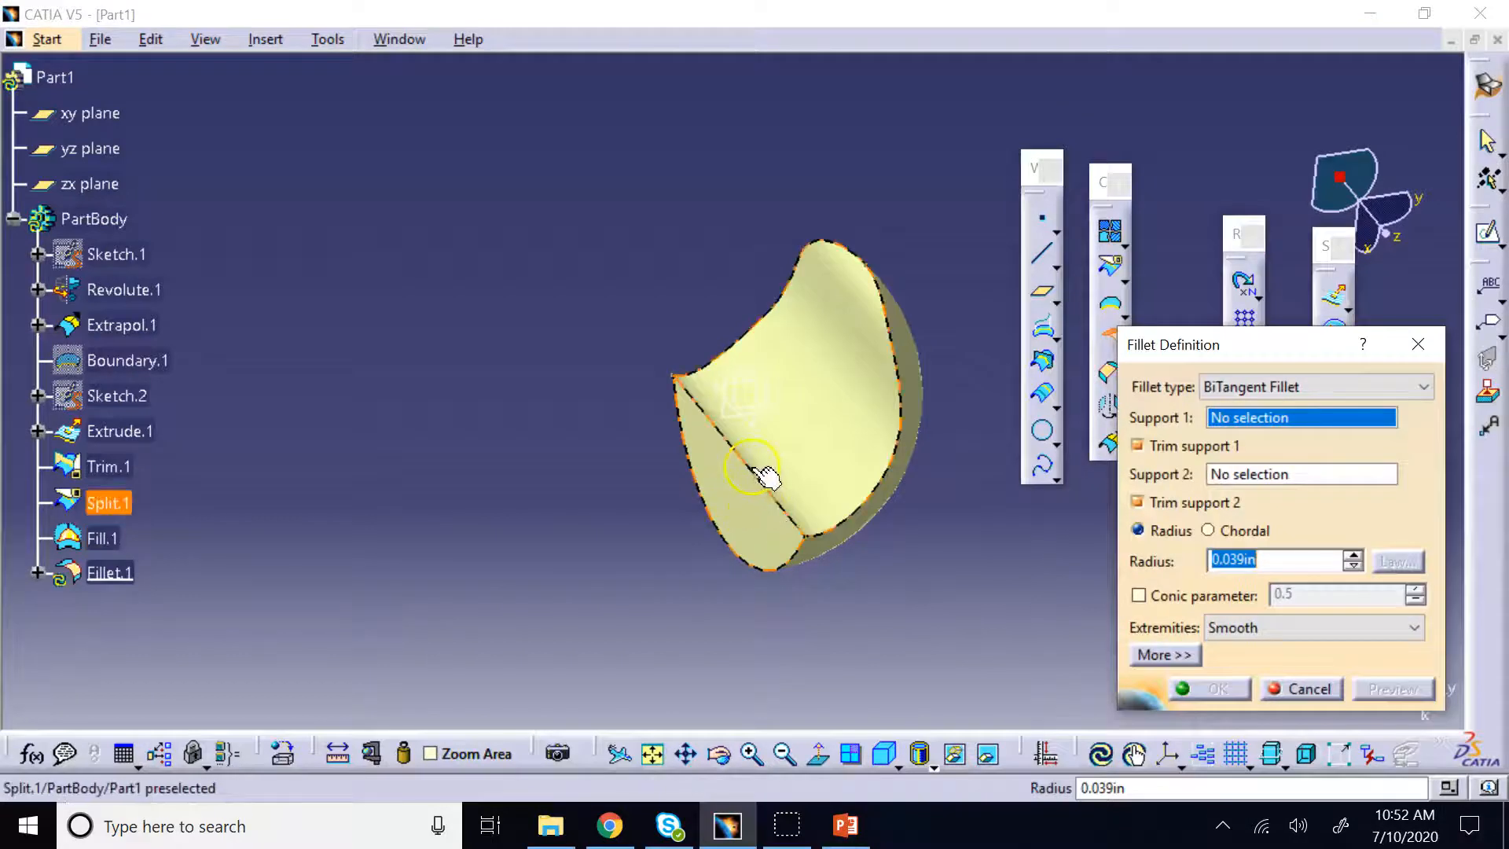
left_click(752, 468)
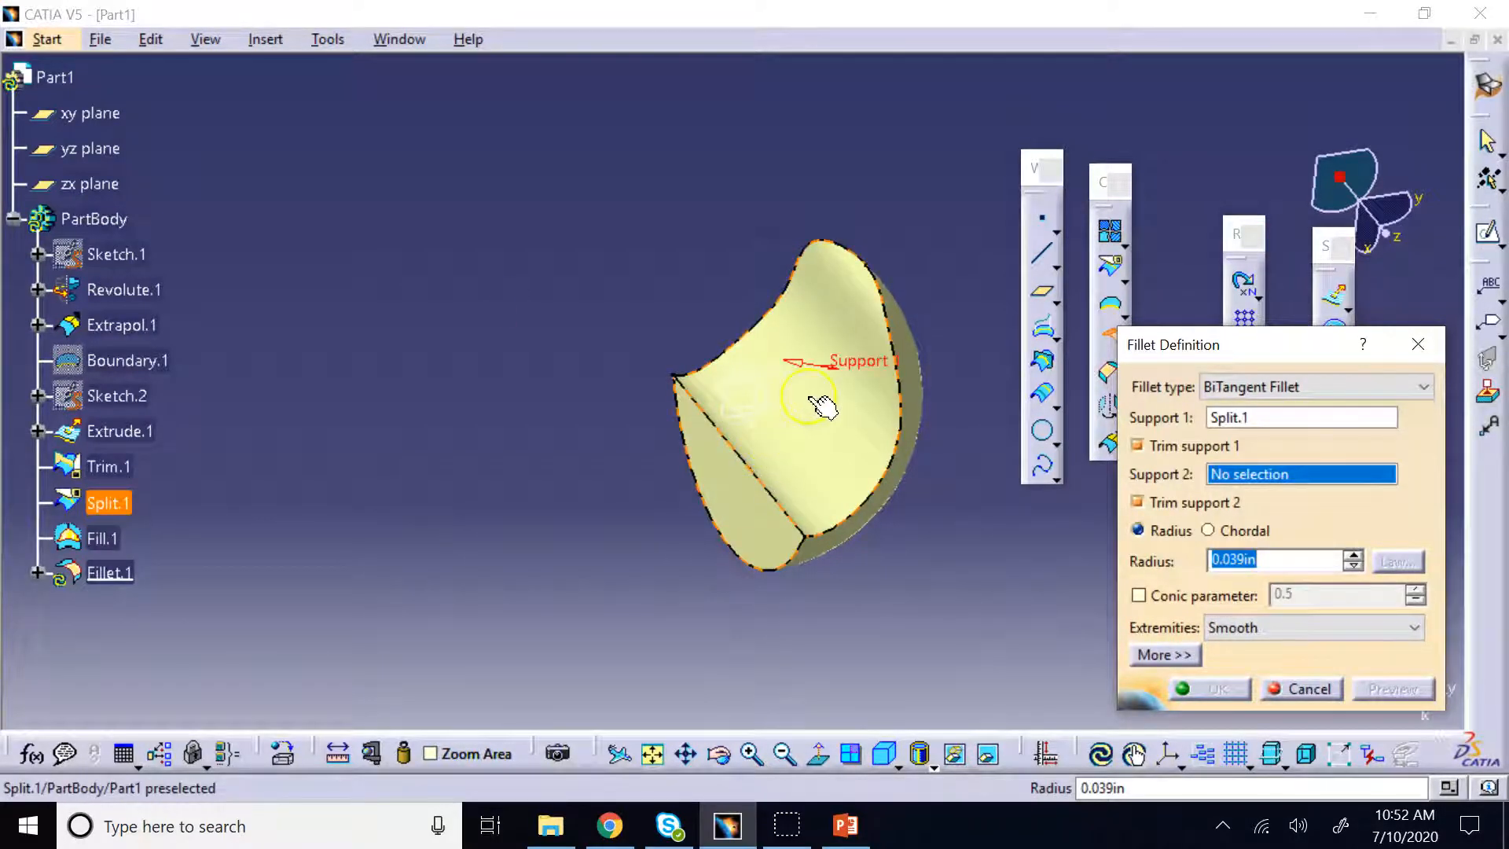
left_click(911, 495)
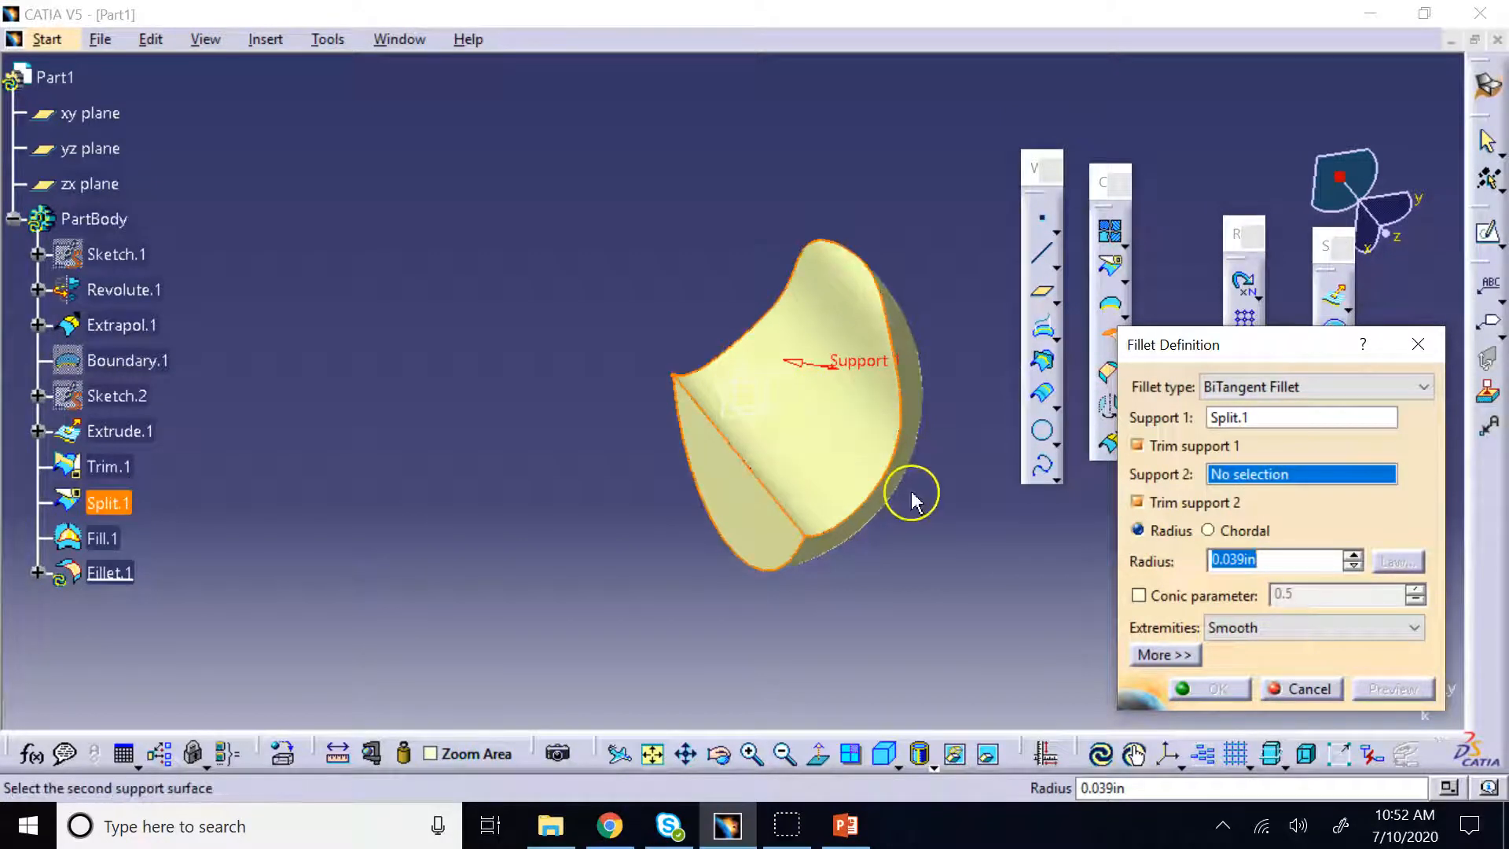
left_click(1299, 690)
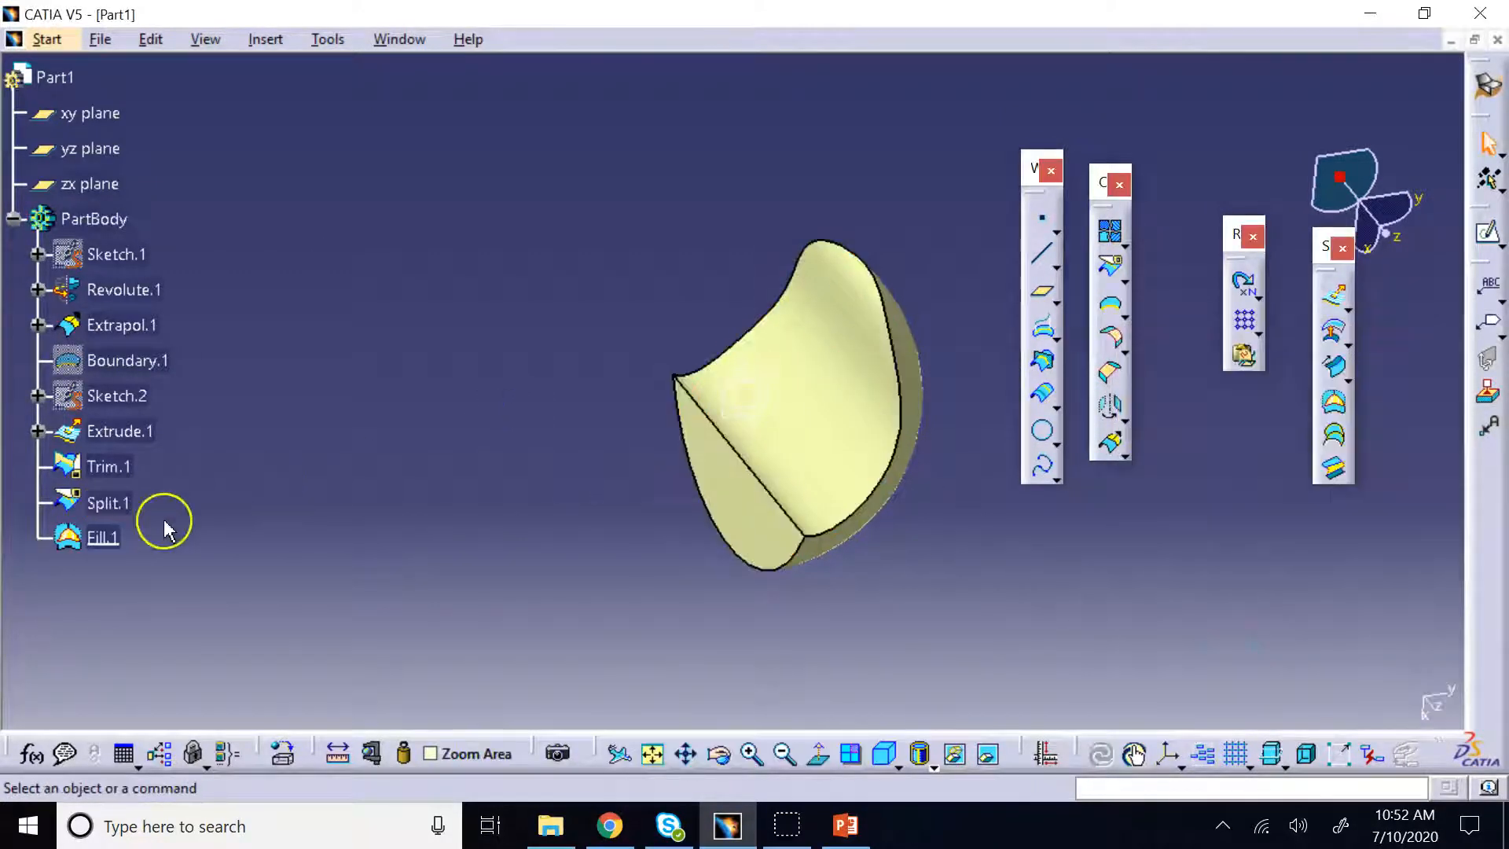
Join the Fill.1 and Split.1 surfaces into one surface with the default merging distance
left_click(103, 539)
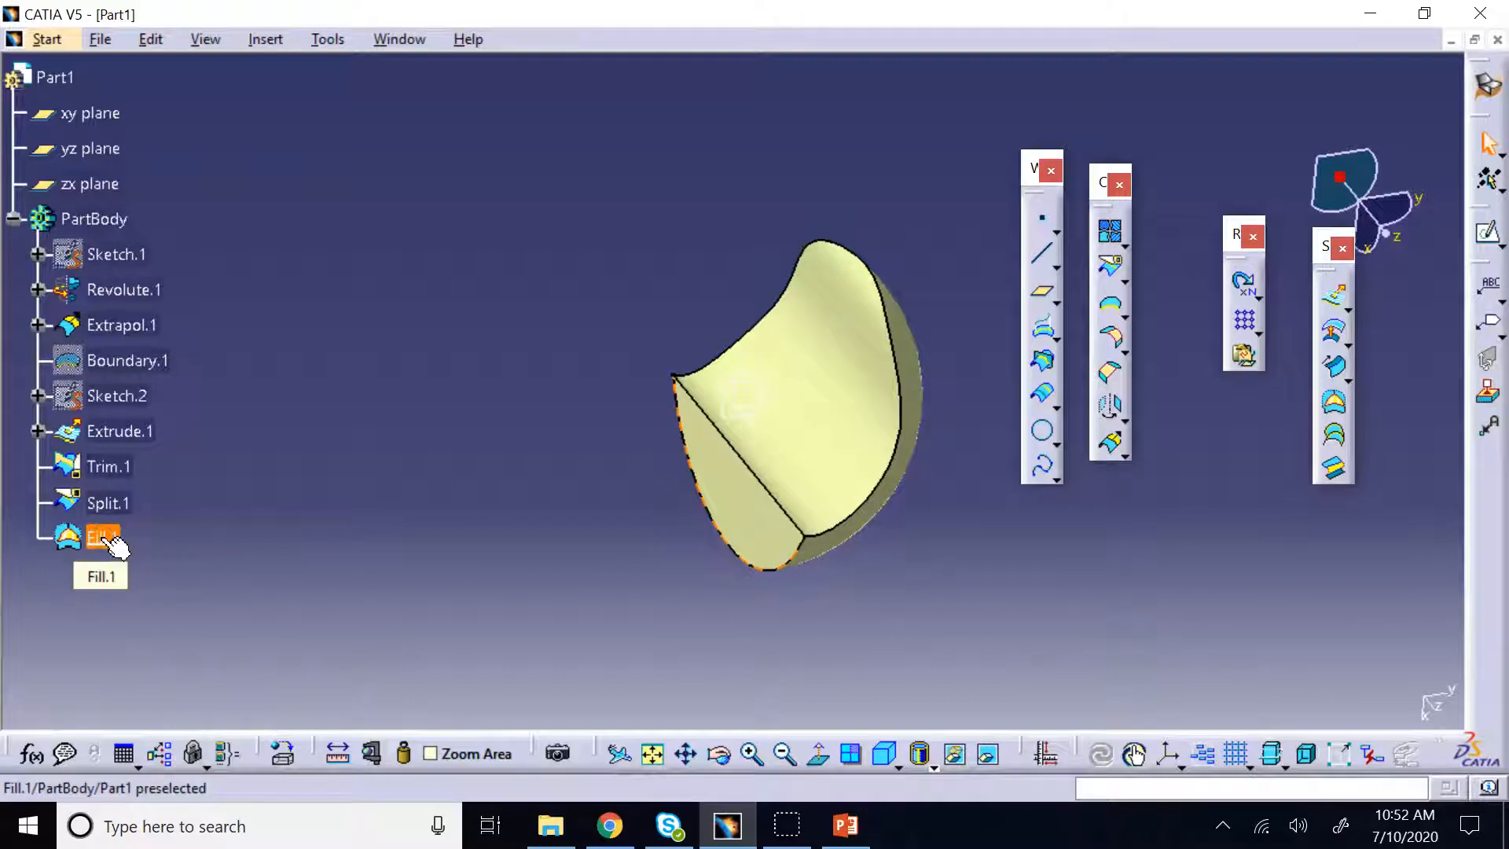
left_click(104, 504, "ctrl")
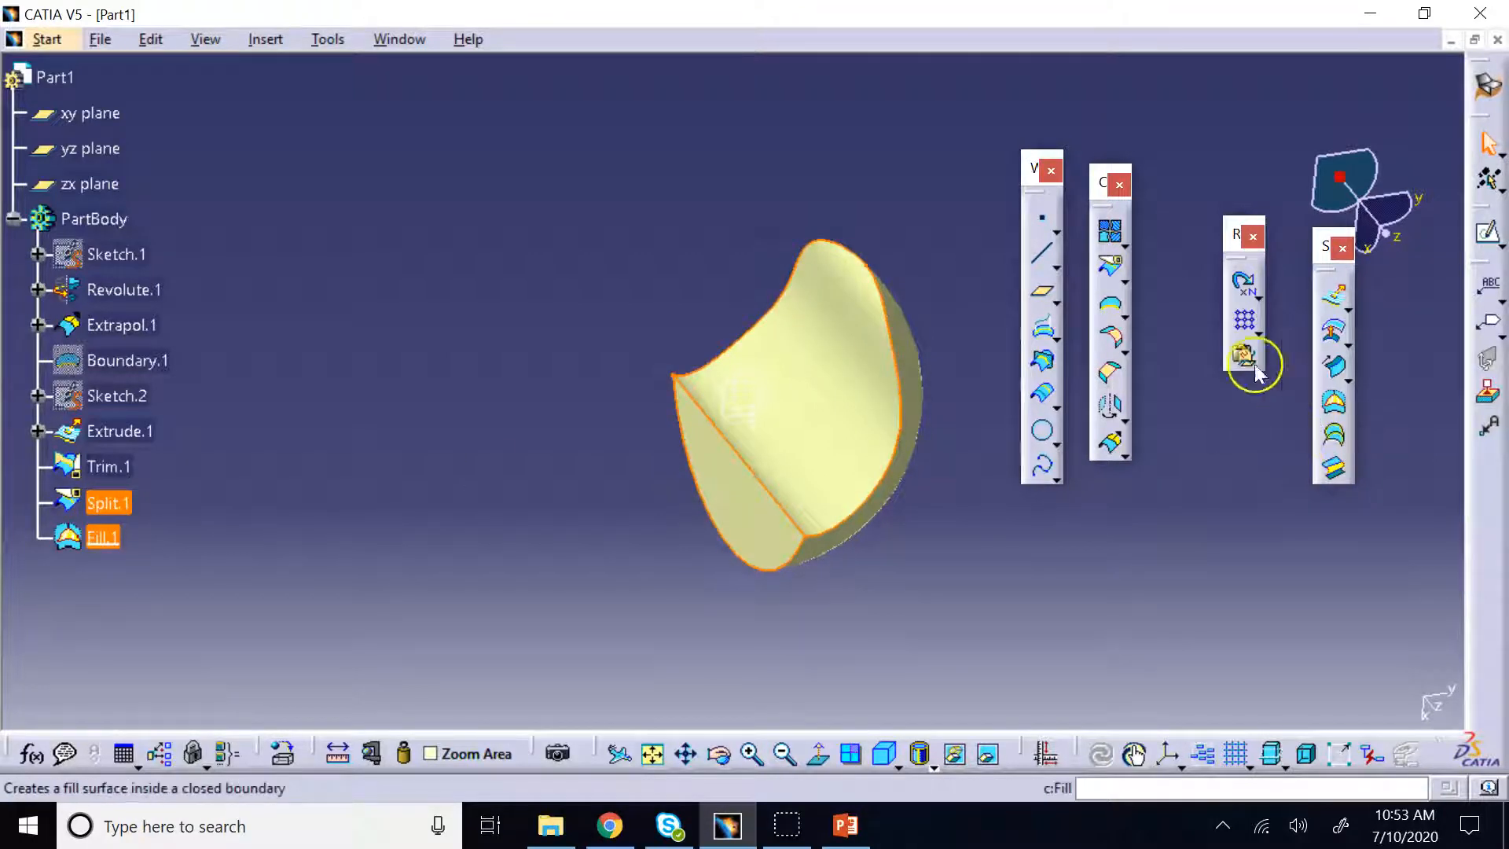
left_click(1110, 230)
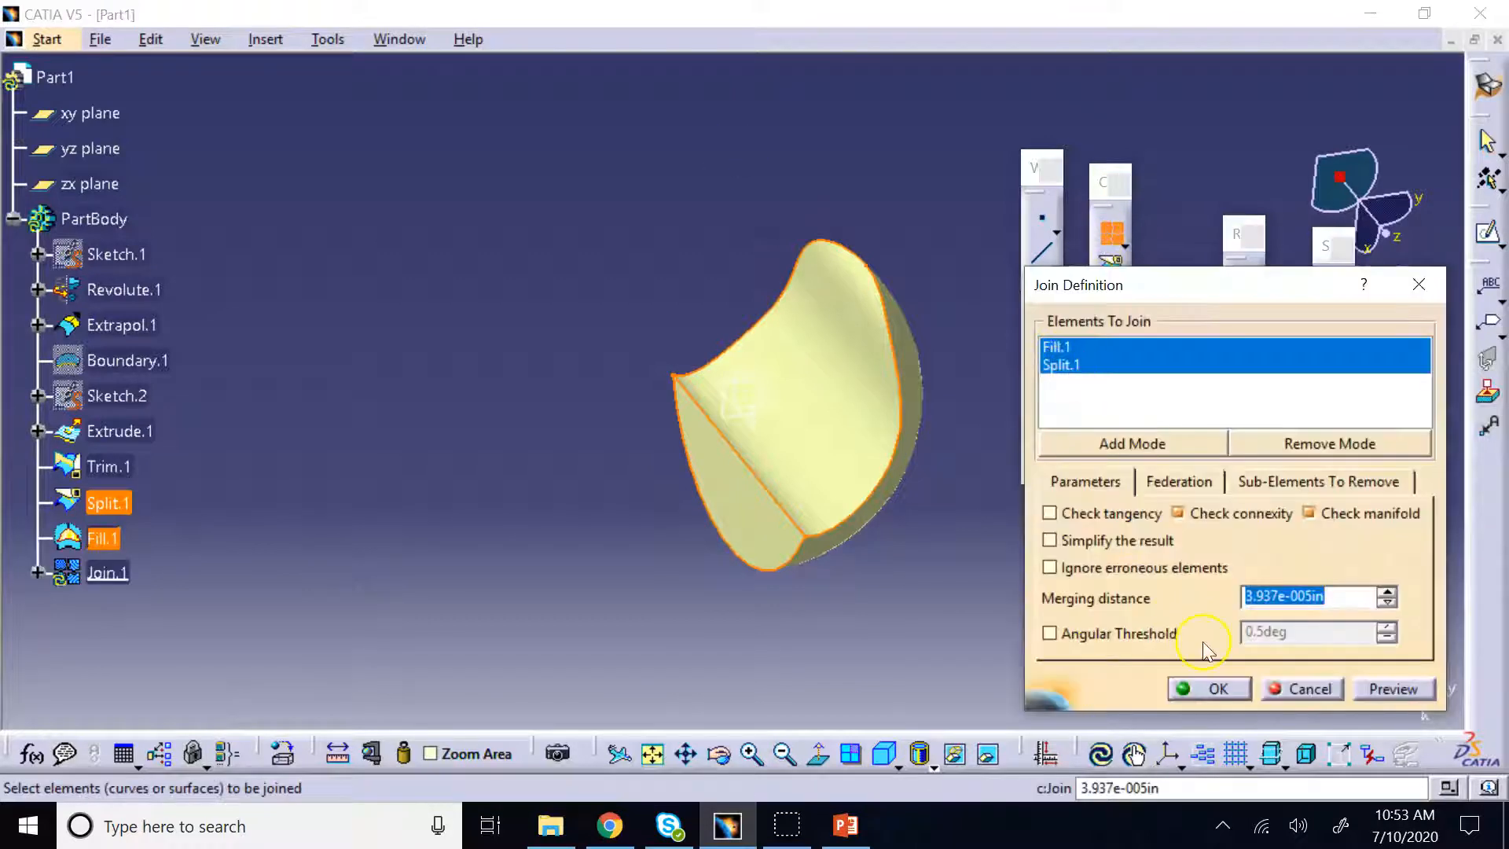
left_click(1200, 691)
left_click(672, 408)
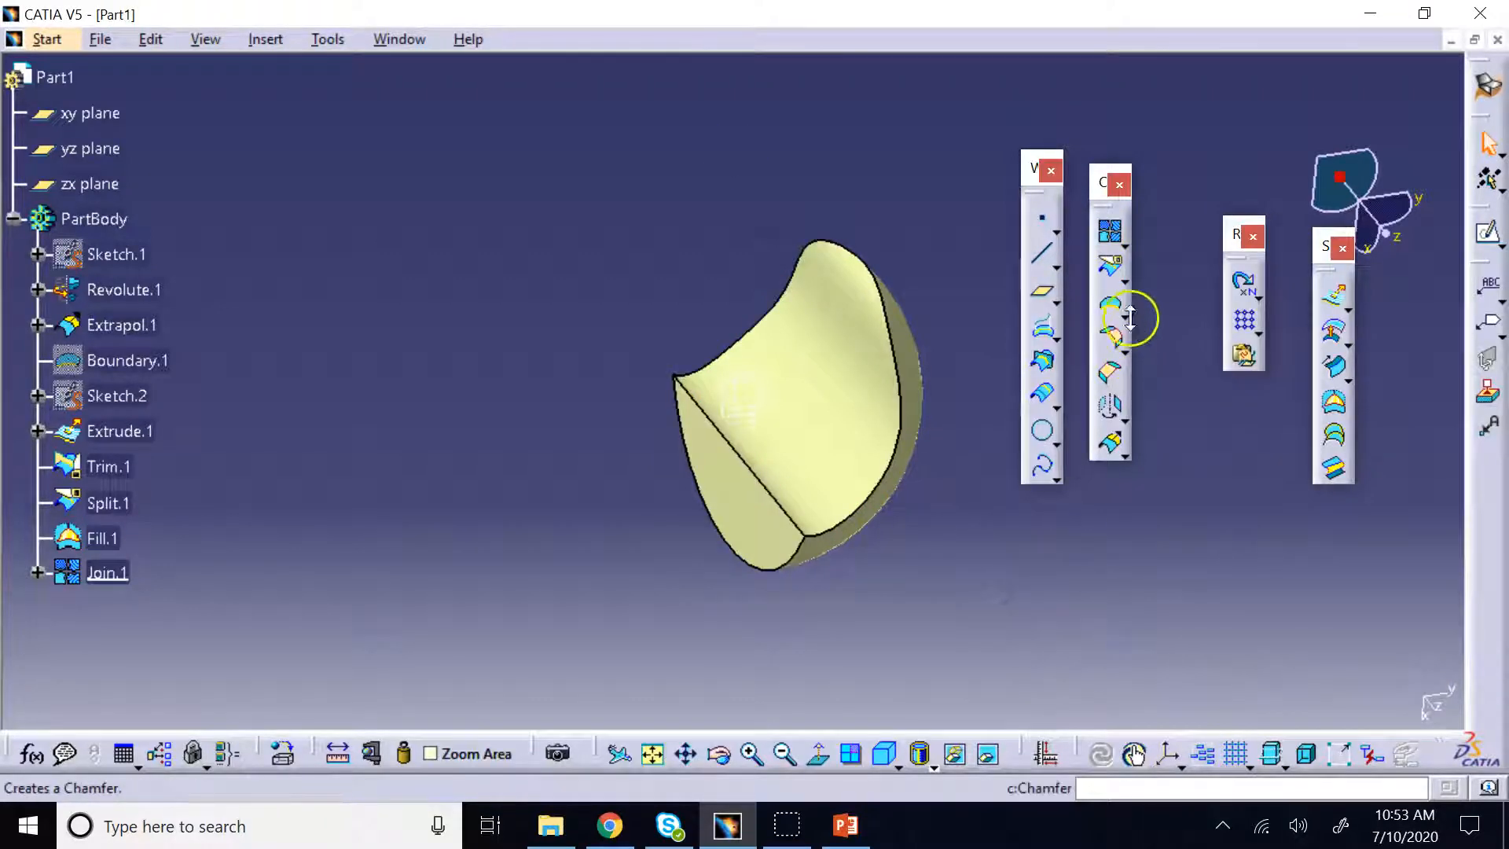
Apply a 0.2 in edge fillet to the straight edge of the joined surface, between the flat fill face and the concave face
left_click(1125, 352)
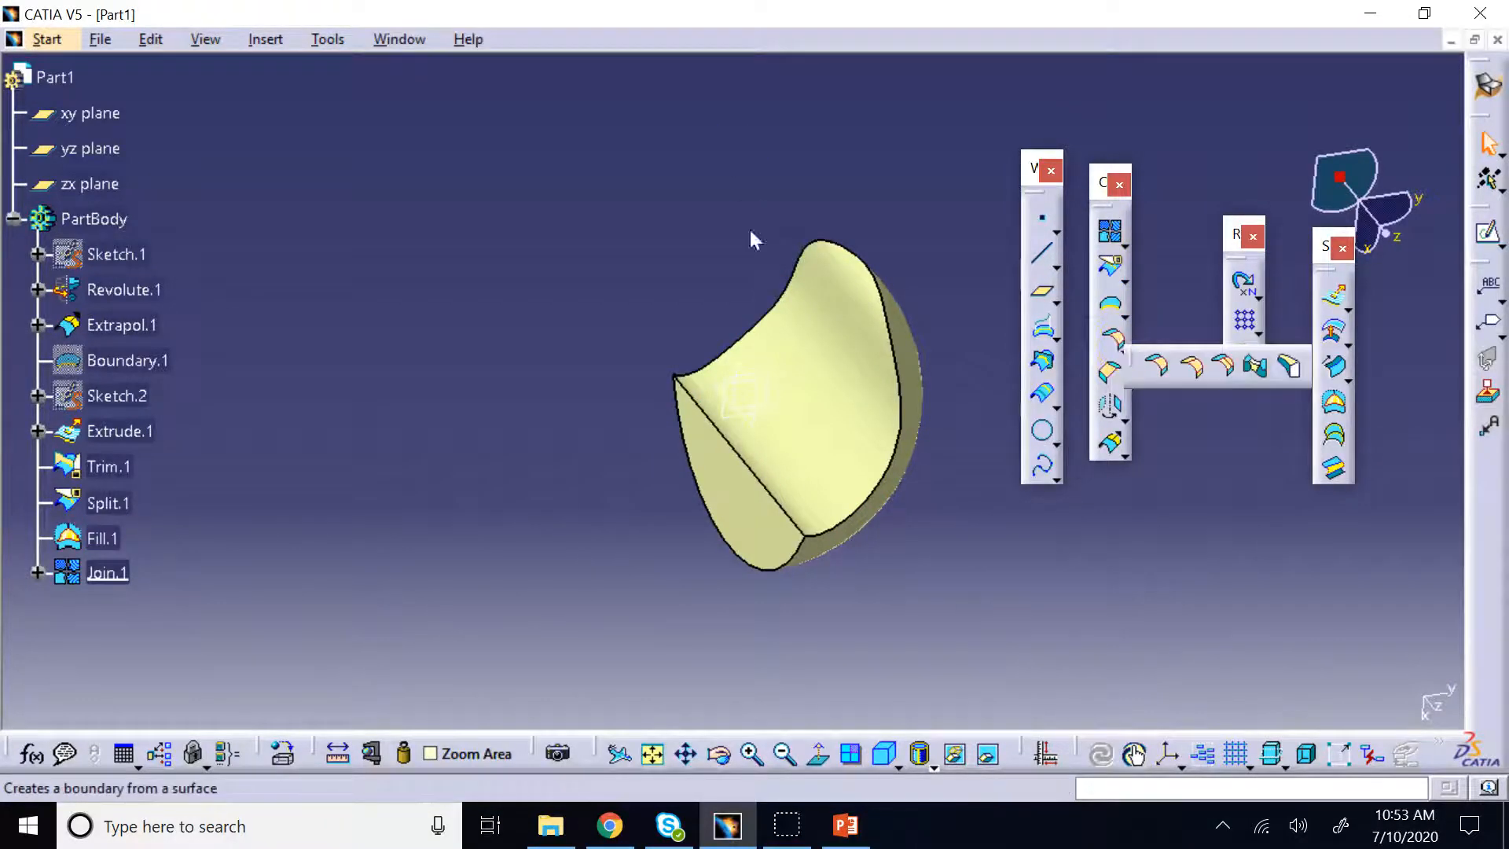
left_click(1194, 366)
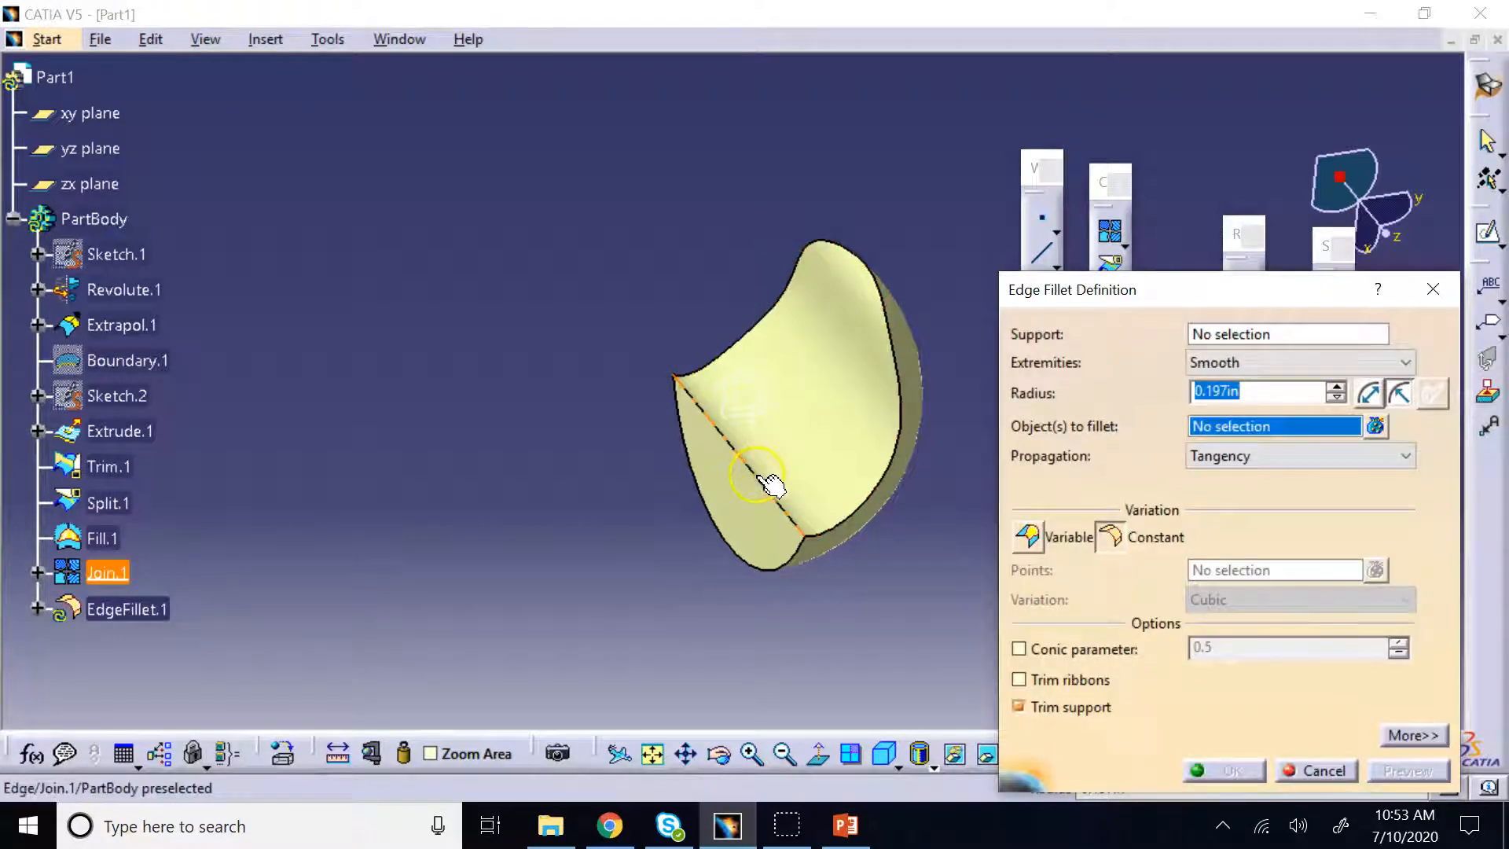
left_click(774, 476)
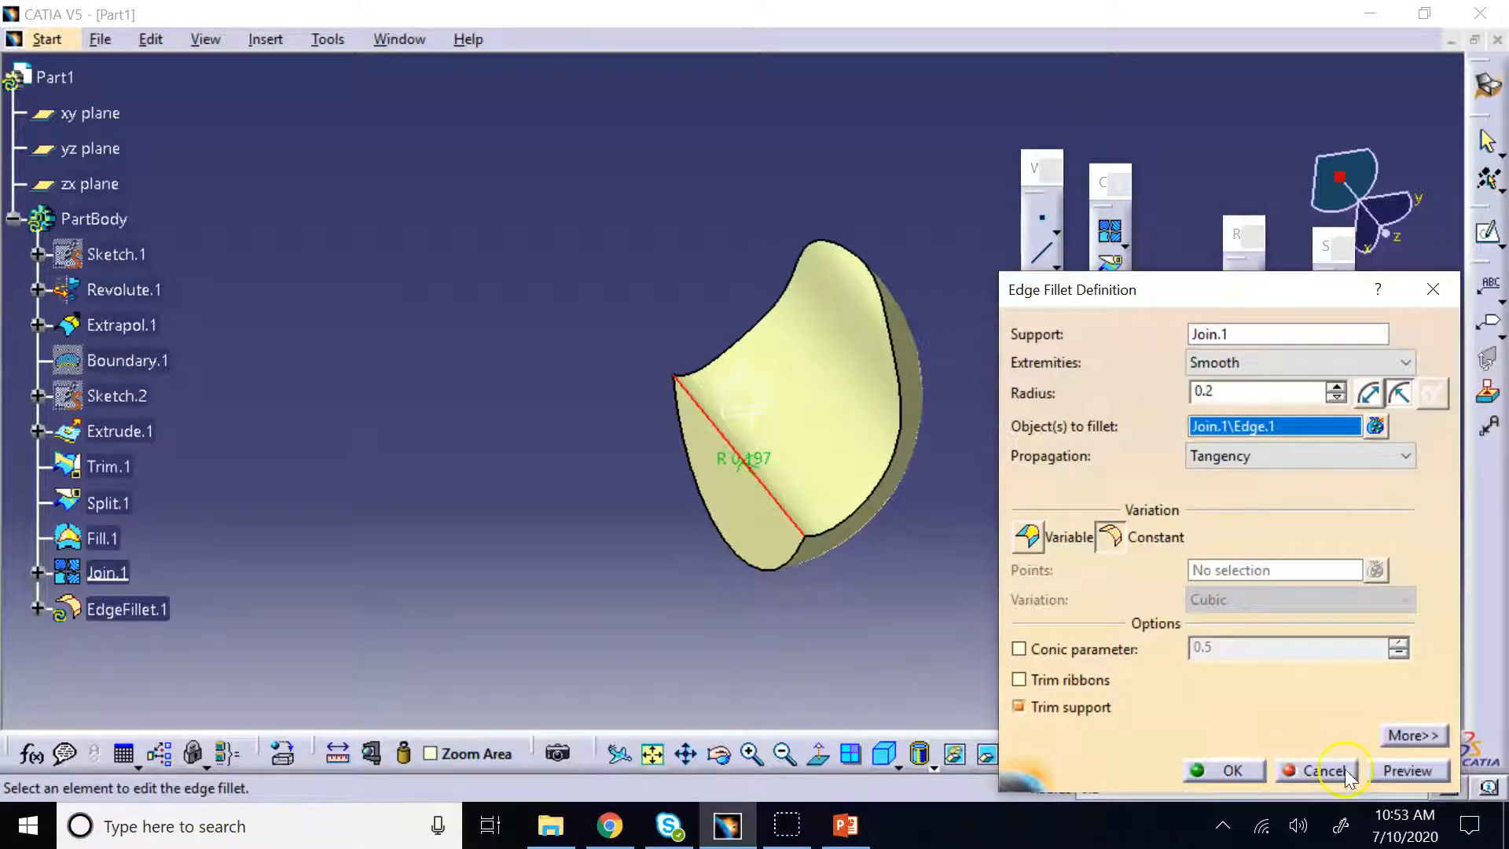
left_click(1407, 770)
left_click(1223, 770)
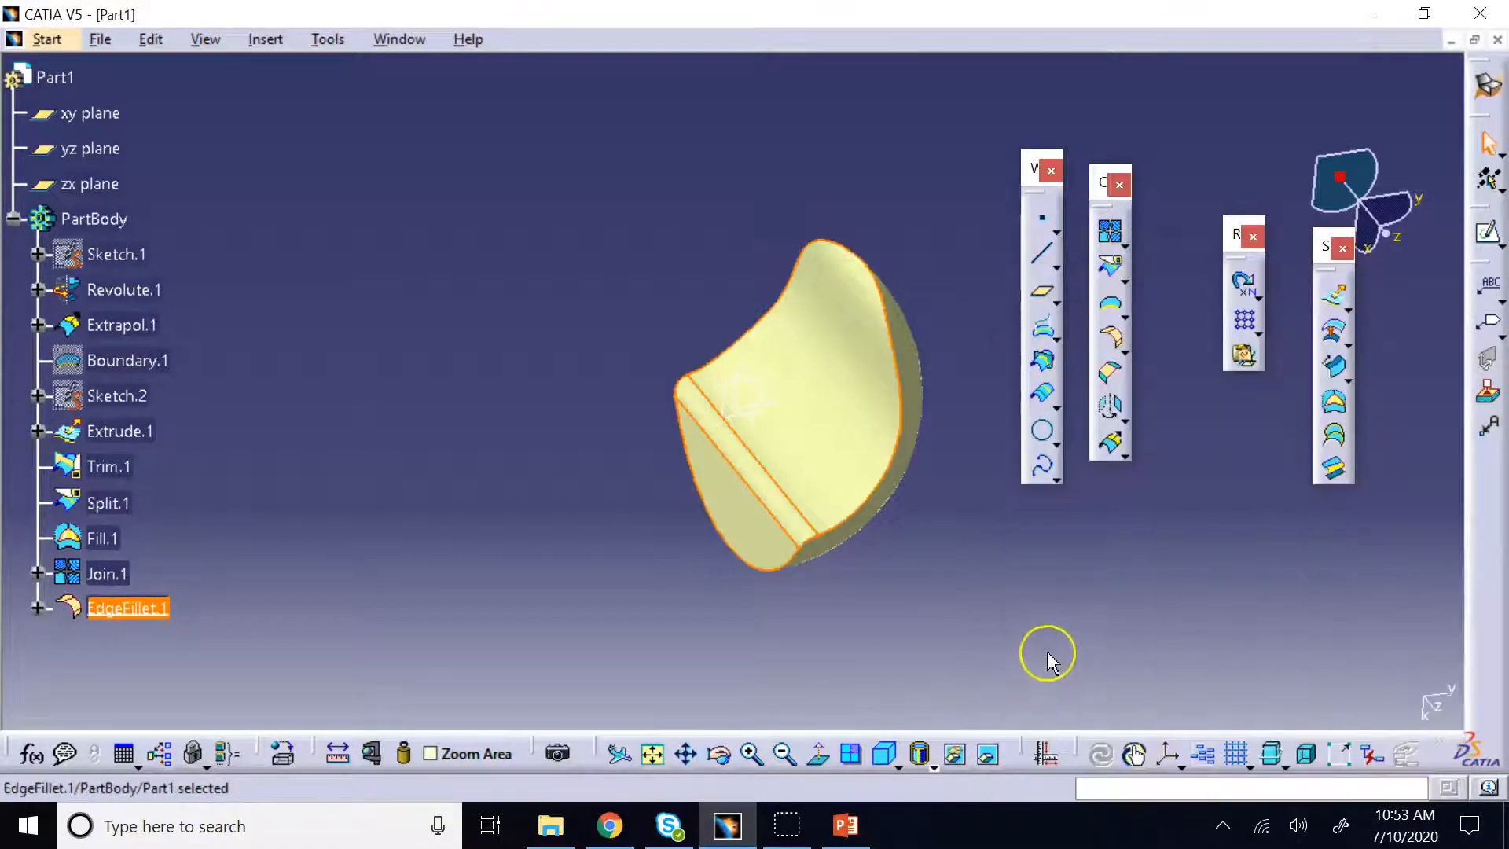
left_click(719, 754)
mouse_move(912, 621)
left_mouse_down()
mouse_move(785, 388)
mouse_move(794, 361)
mouse_move(924, 626)
mouse_move(904, 617)
left_mouse_up()
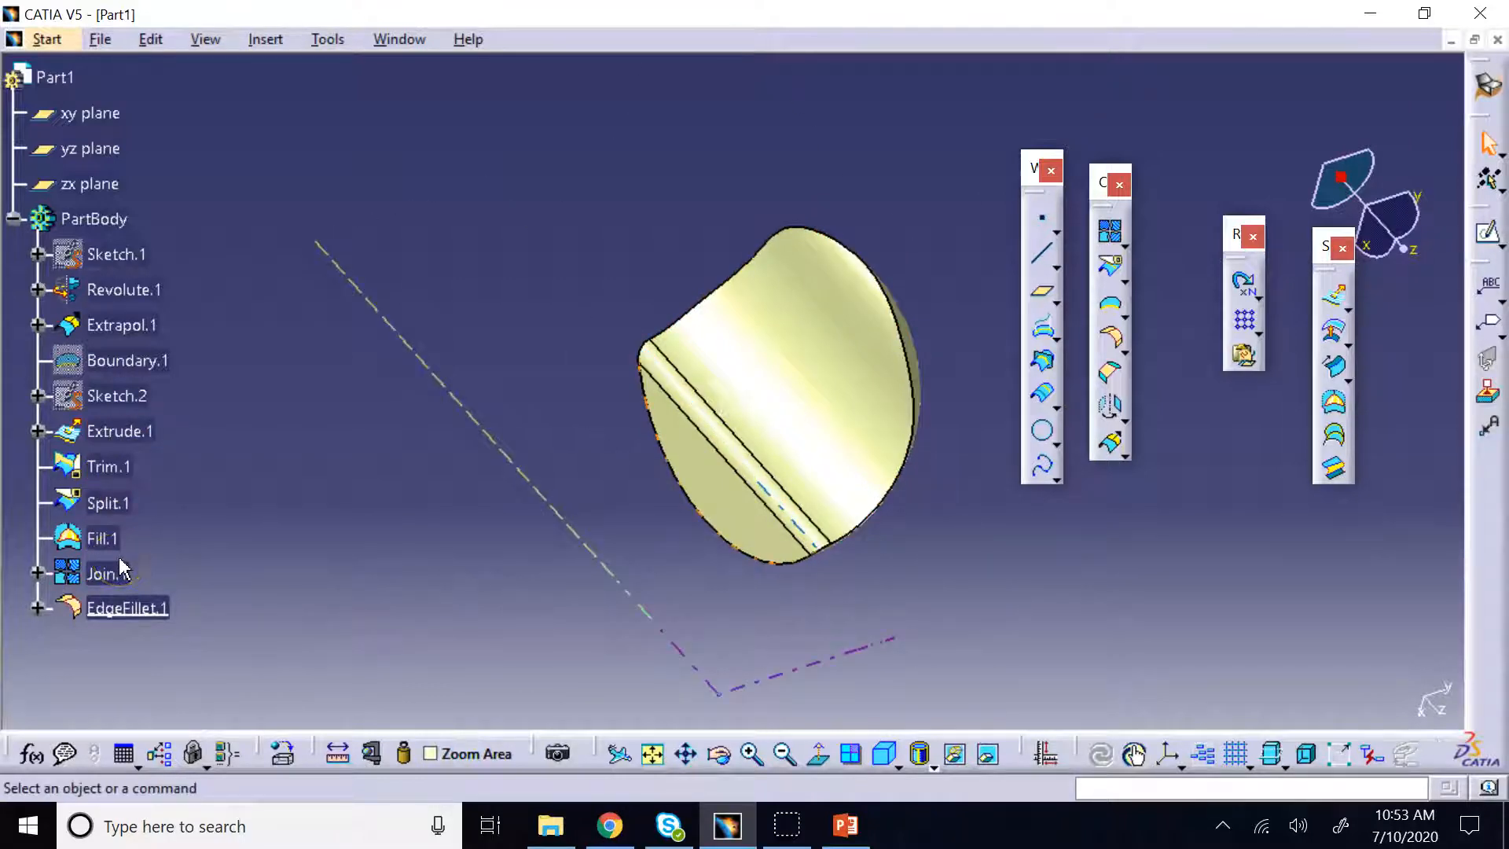
left_click(719, 752)
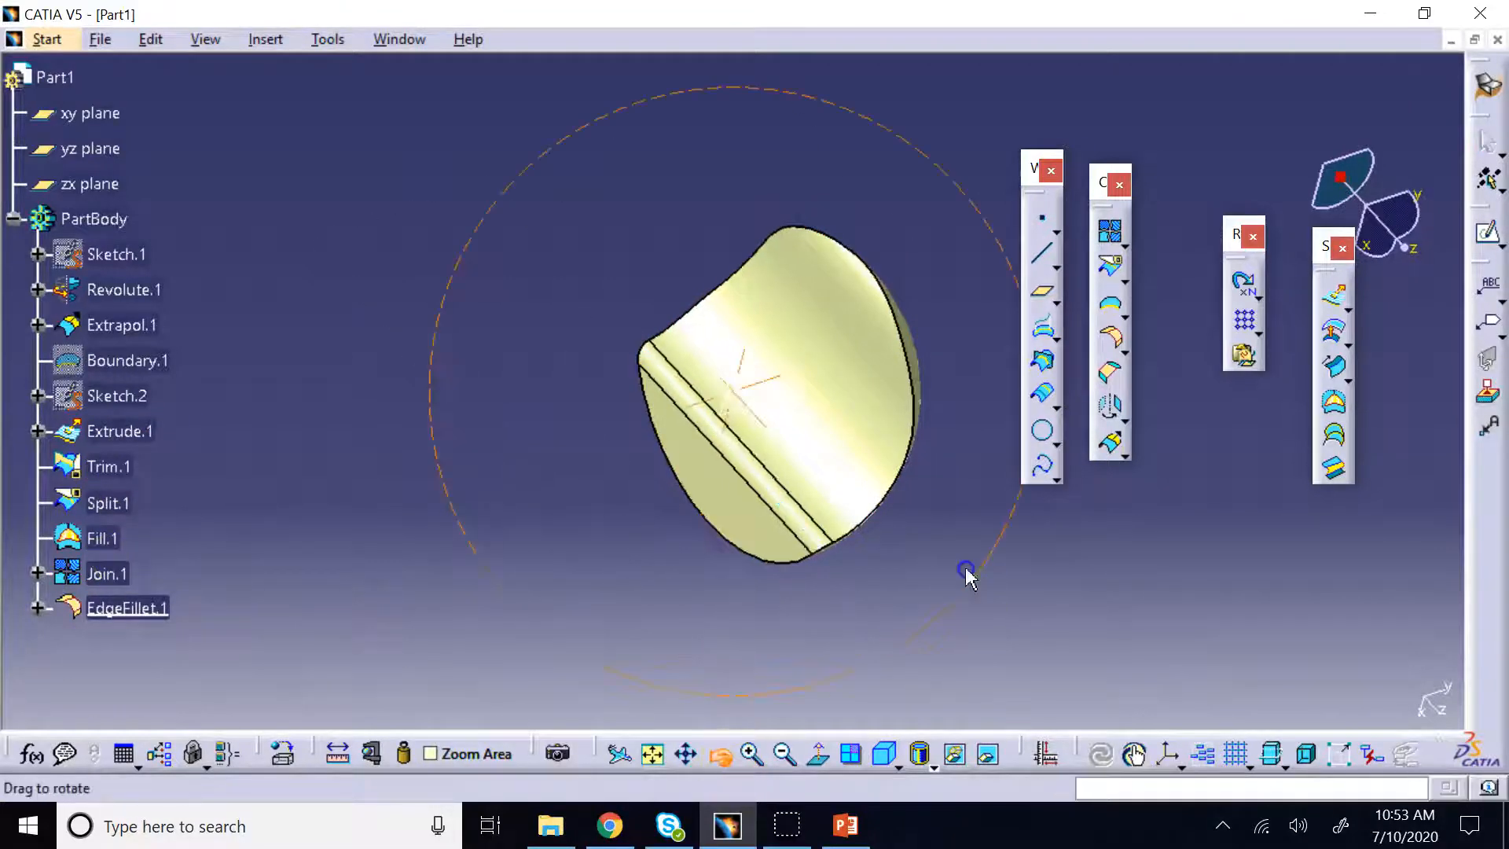
left_click_drag(967, 576, 953, 529)
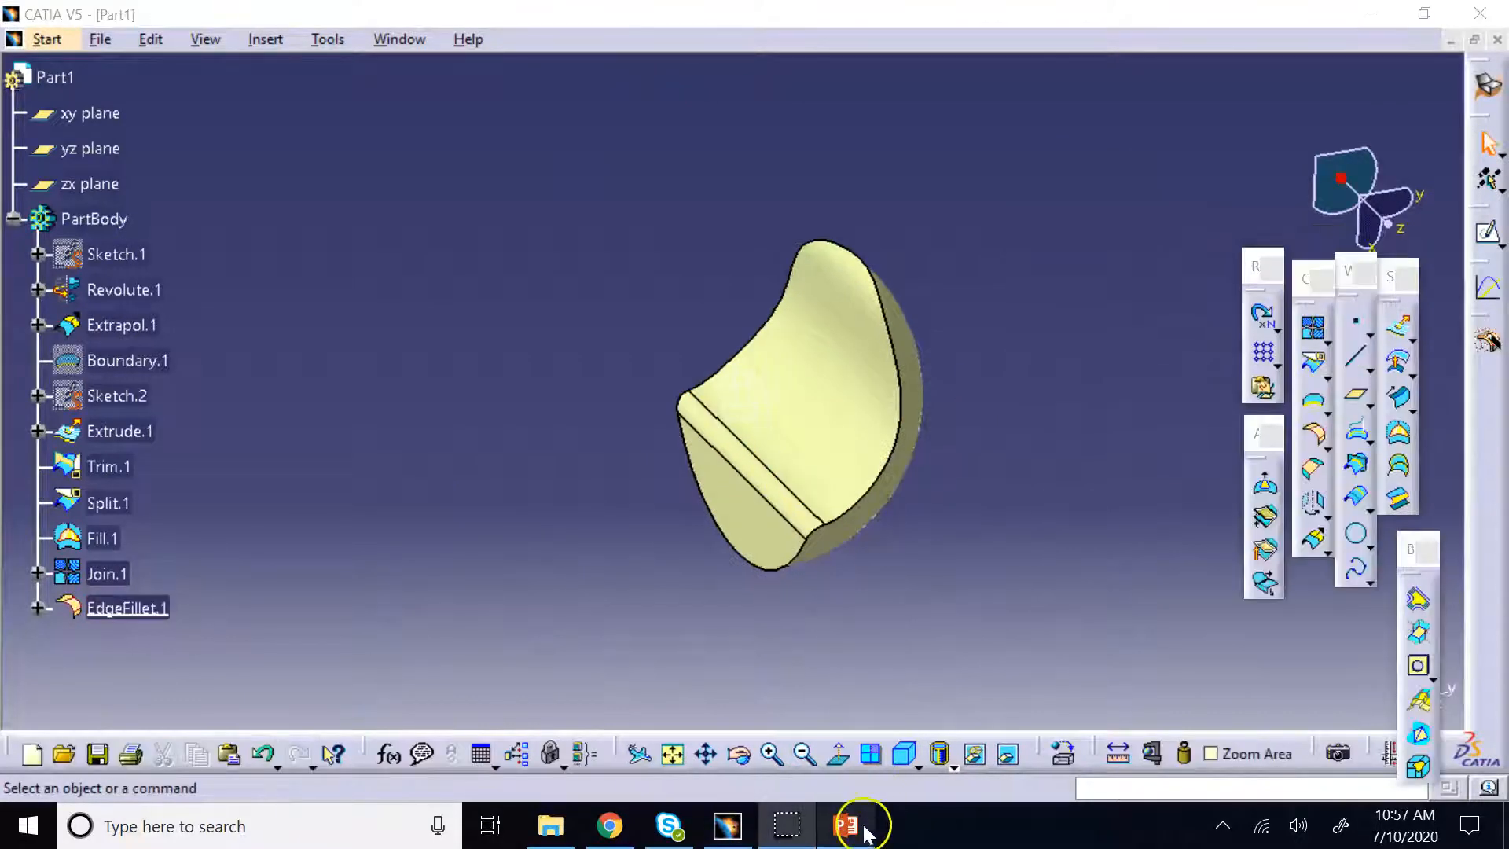
Review the Surface Bump slide in PowerPoint, return to CATIA and place the toolbar containing Bump closer to the model
left_click(846, 826)
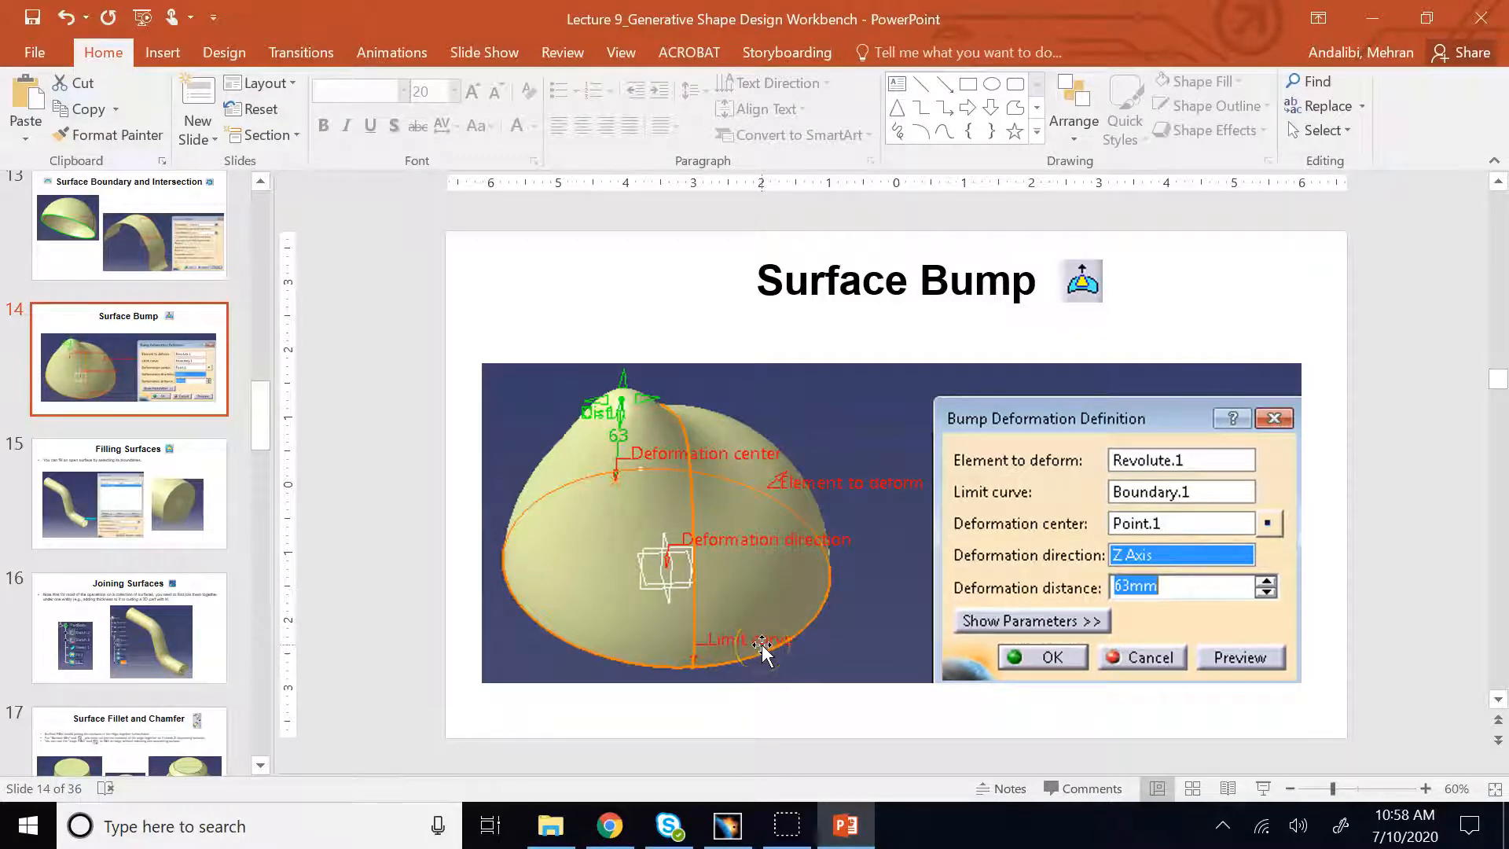
left_click(725, 823)
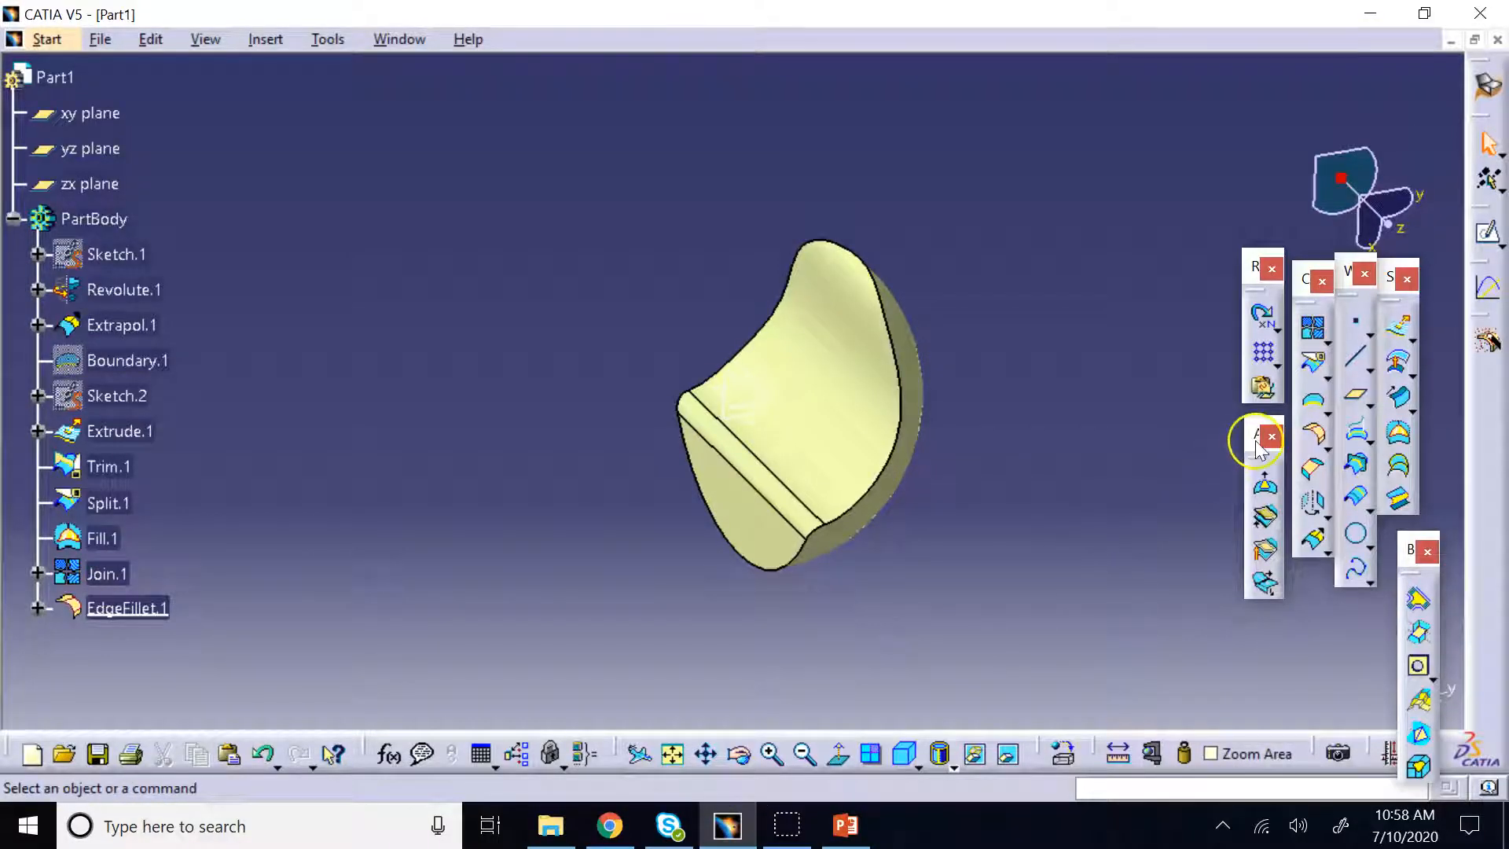
left_click_drag(1258, 437, 1094, 233)
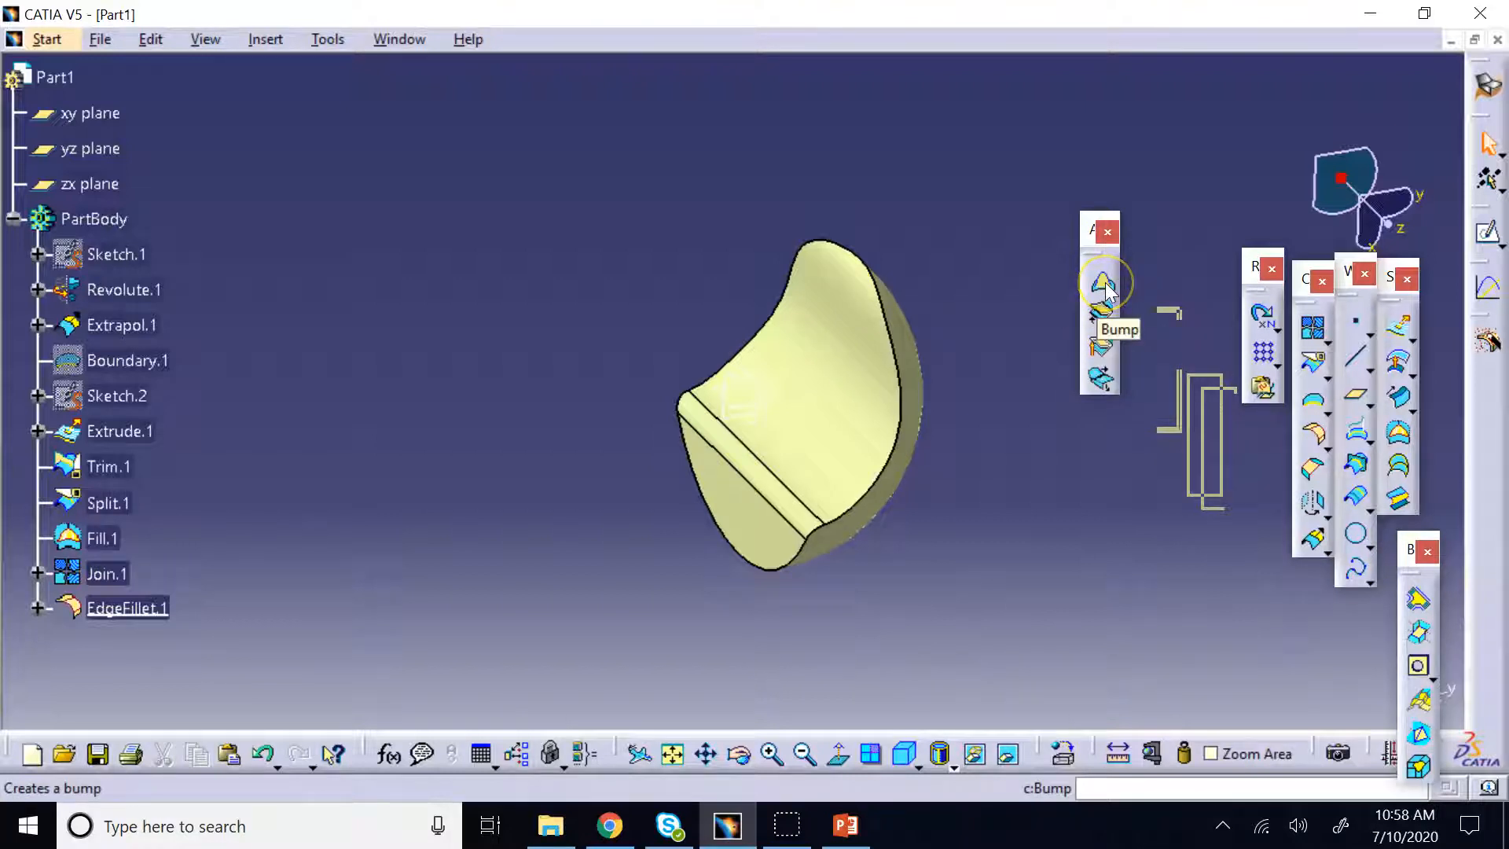
Start a Bump deformation of the filleted surface, using the rim edge of its spherical face as the limit curve
left_click(739, 754)
left_click_drag(837, 578, 253, 105)
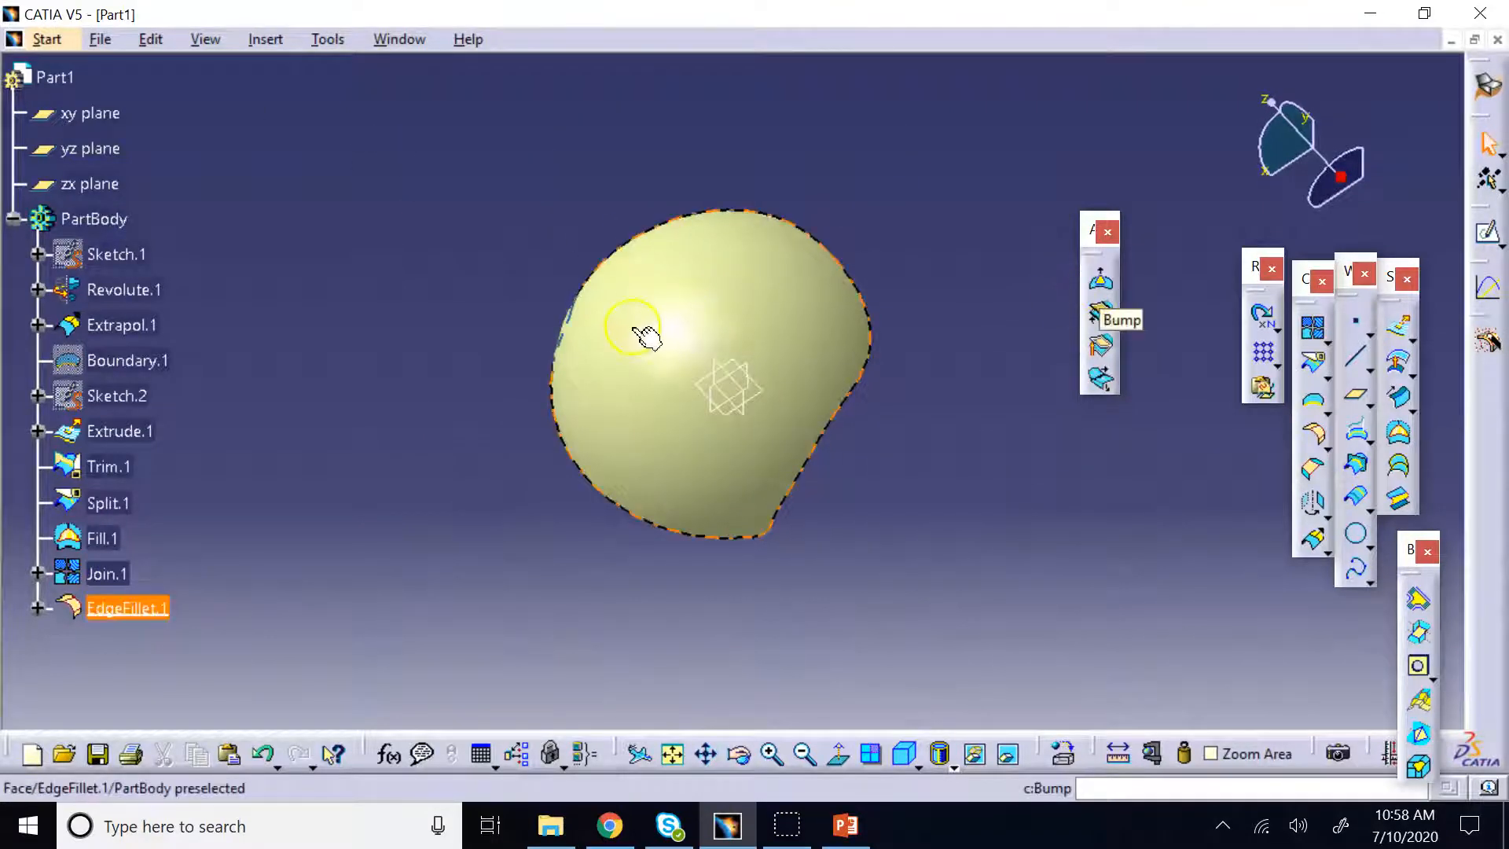
left_click(1102, 285)
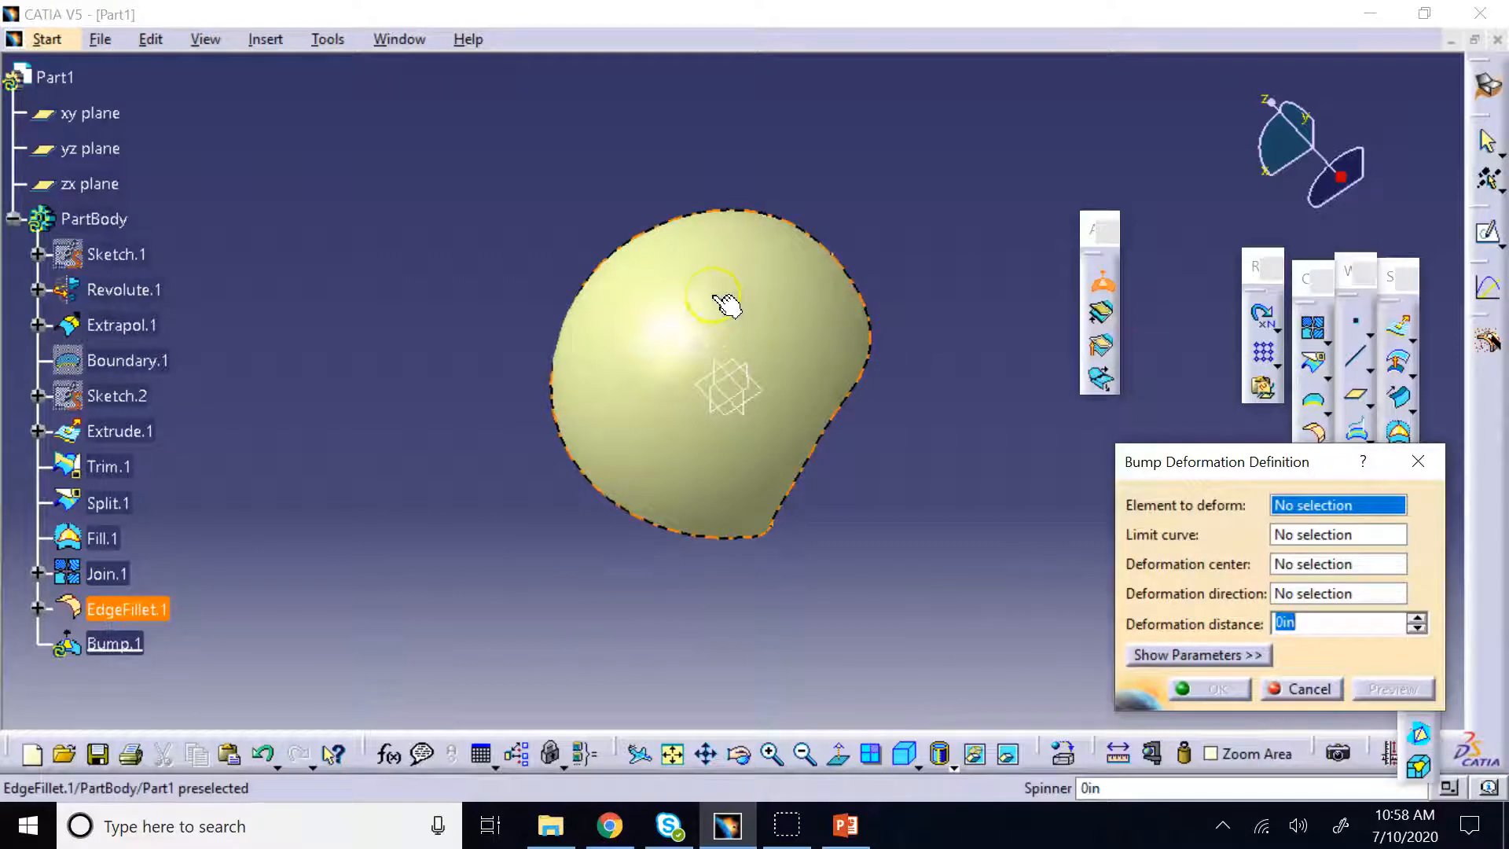
left_click(716, 297)
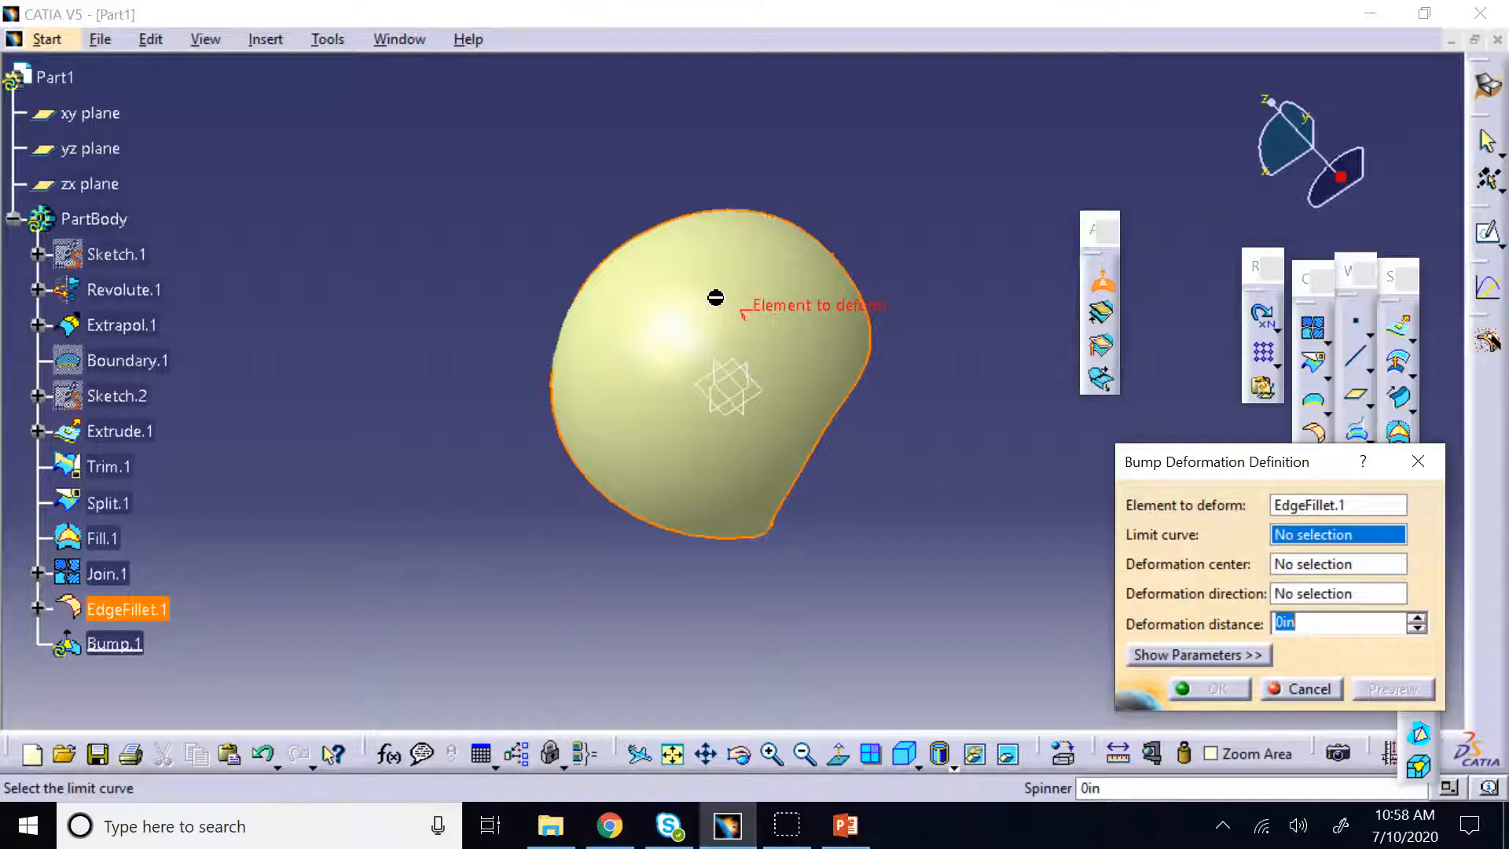
left_click(690, 537)
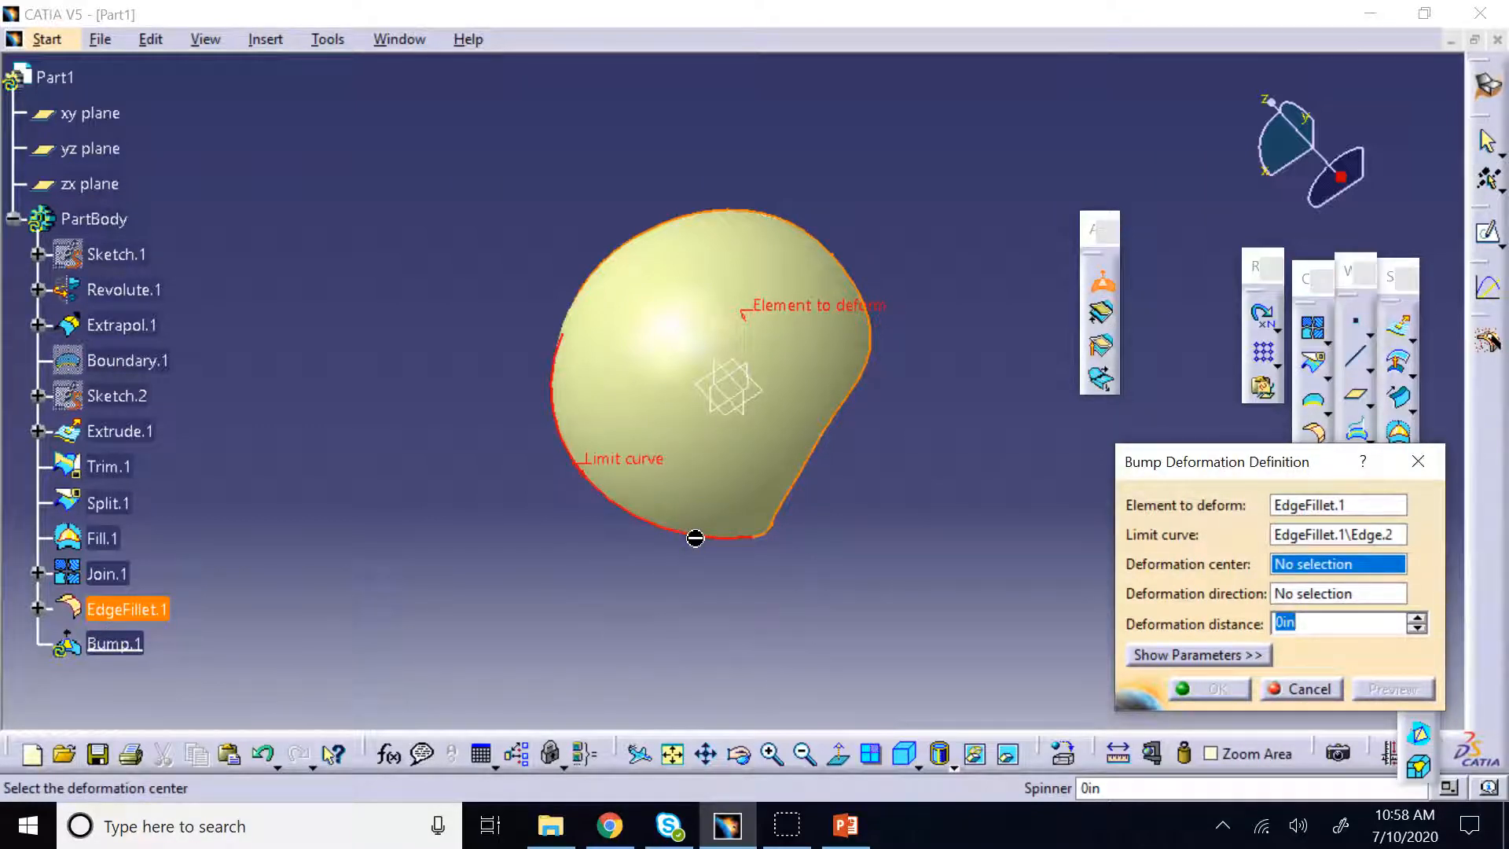
Create a point on the upper part of the spherical face as the bump's deformation center
right_click(1295, 574)
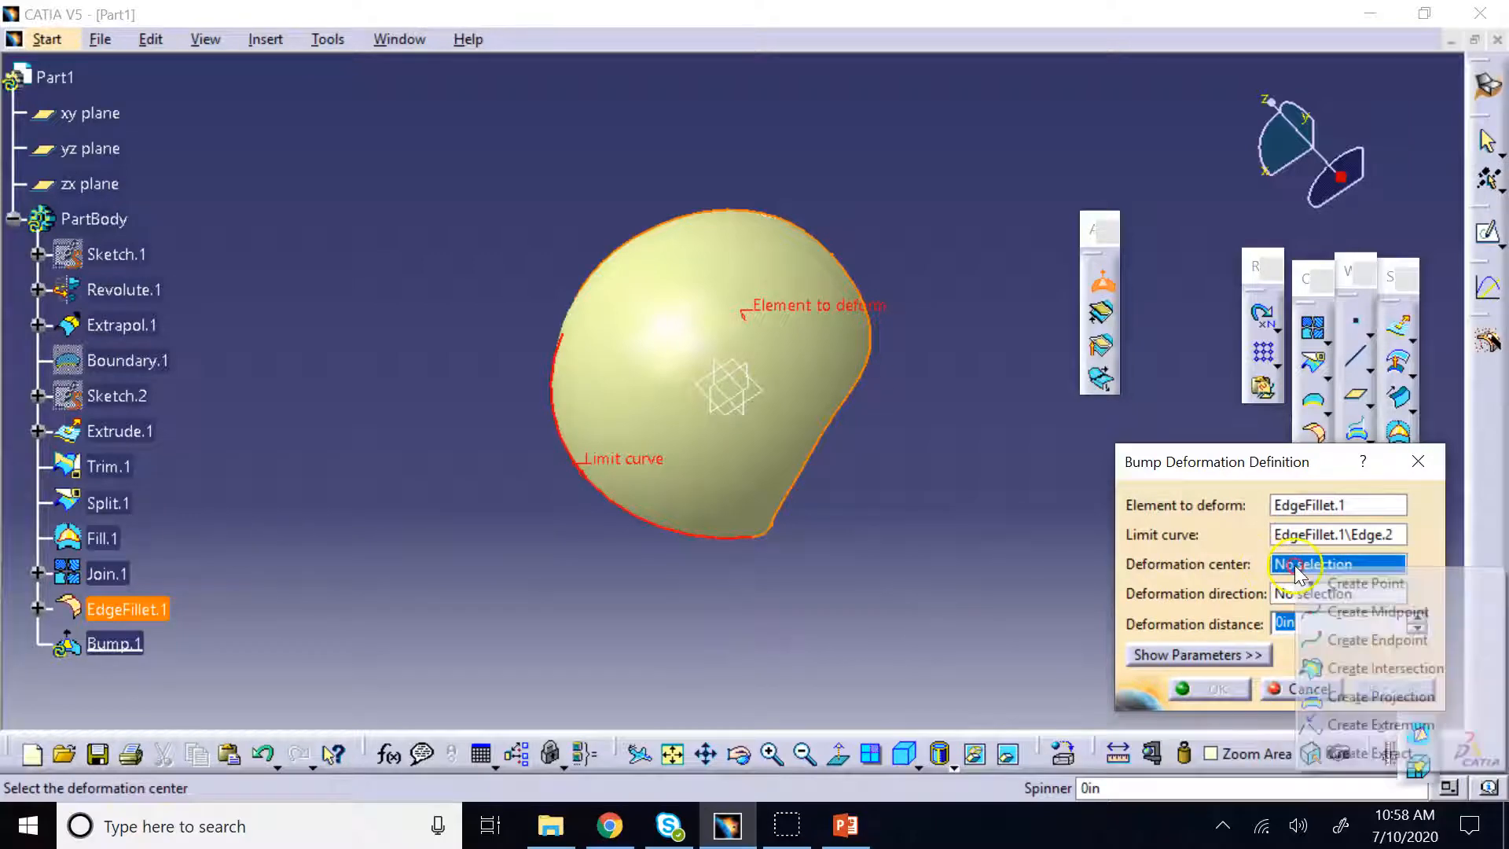
left_click(1351, 583)
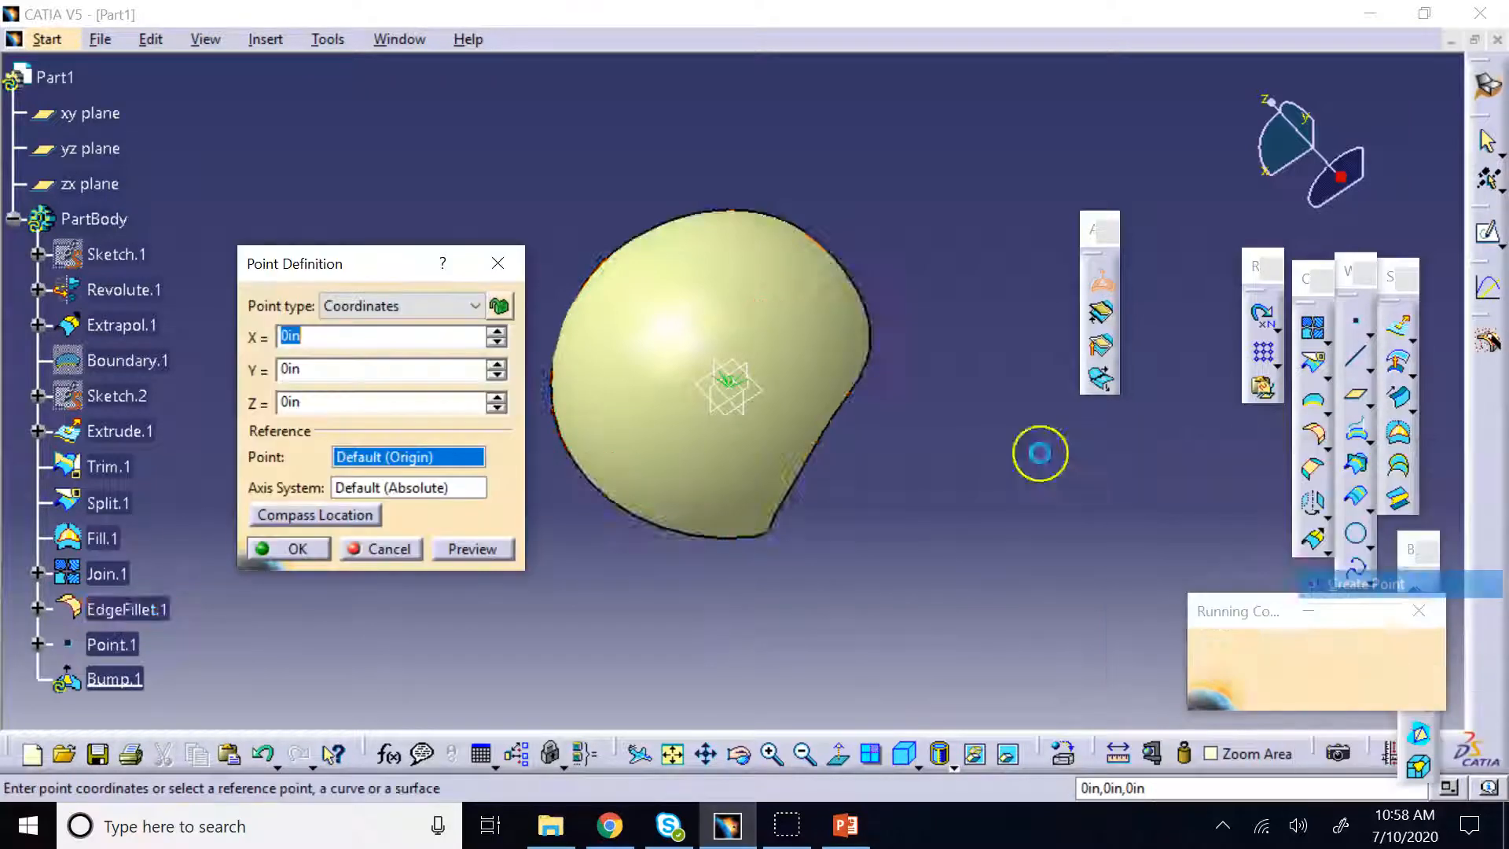
left_click(735, 296)
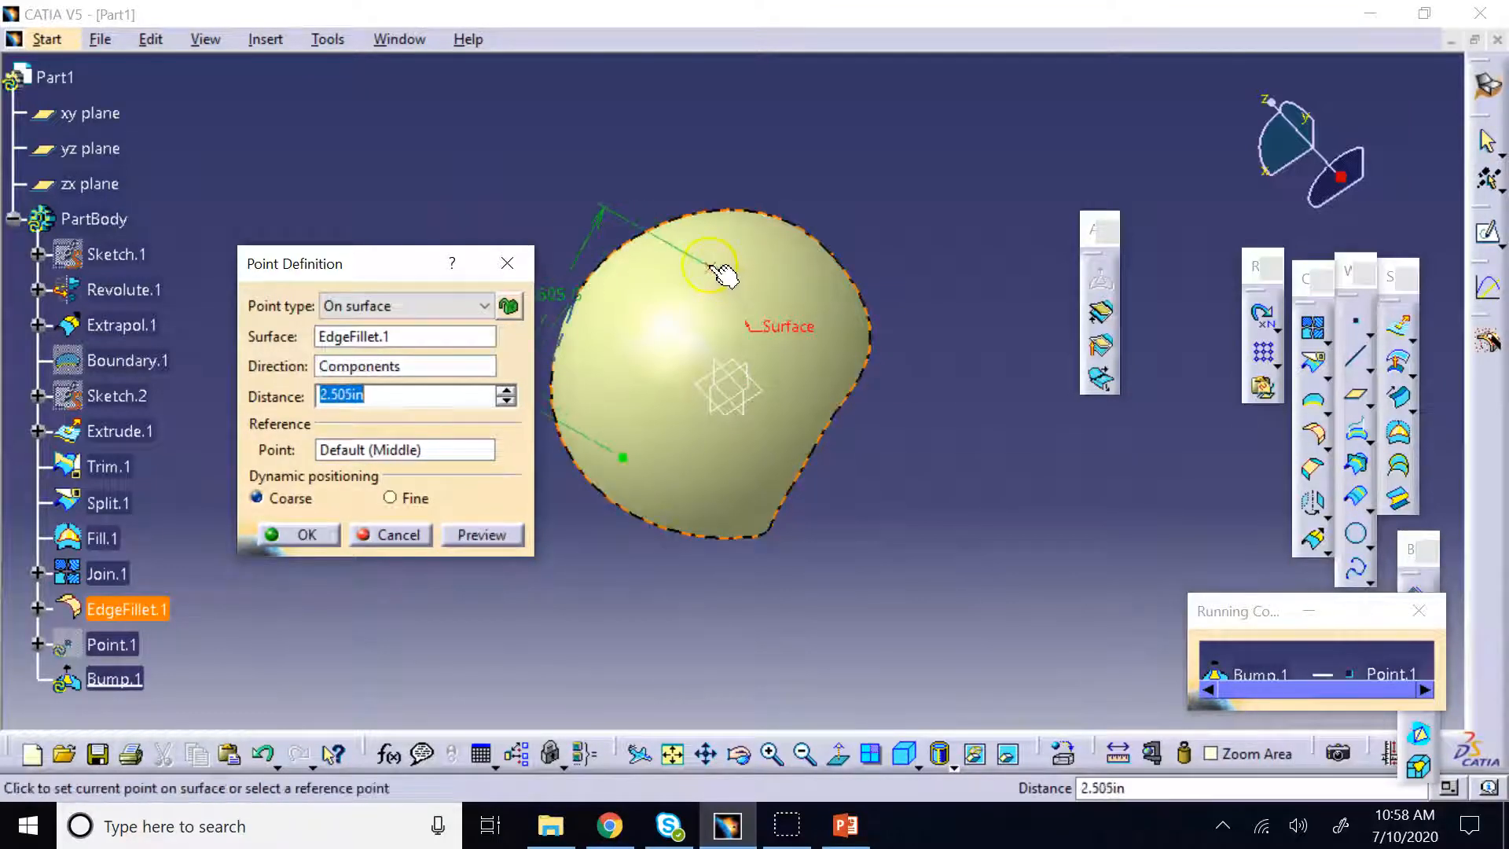
left_click(707, 265)
left_click(317, 537)
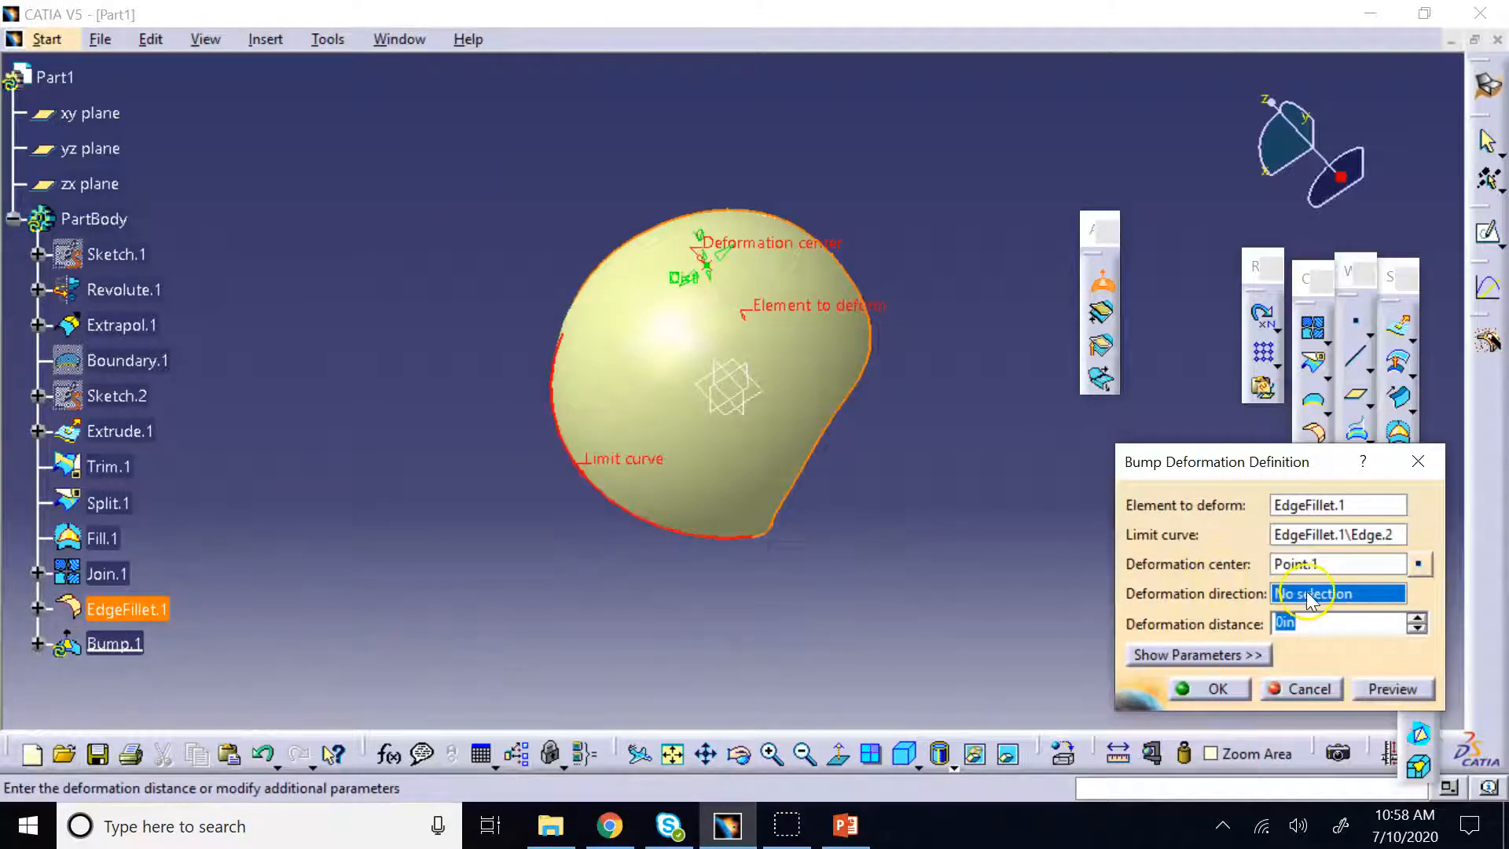
Try the bump along the Y Axis with a deformation distance of 1 in, and discard it
left_click(912, 752)
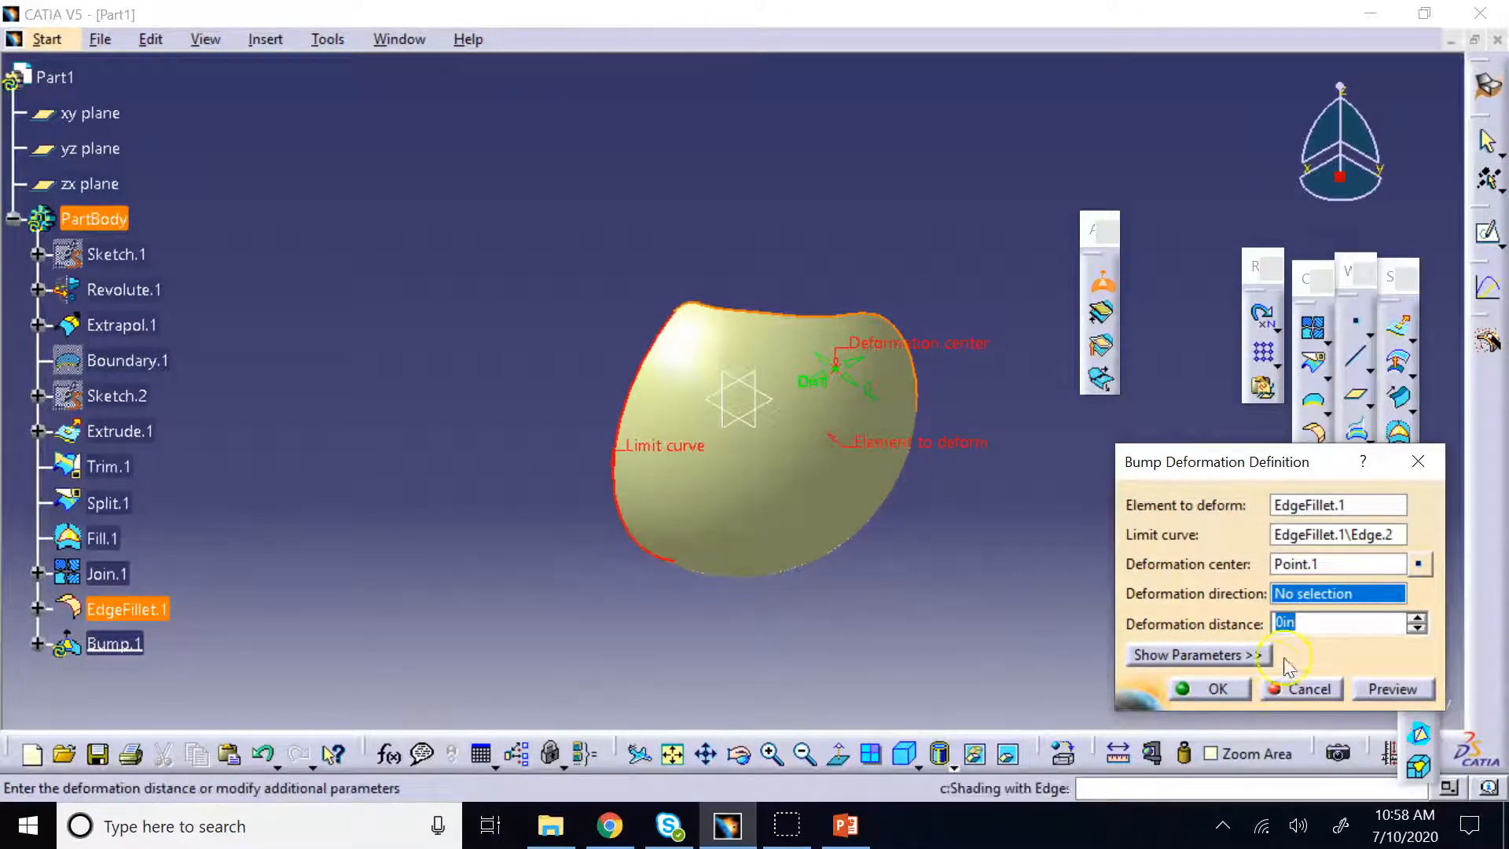
right_click(1311, 595)
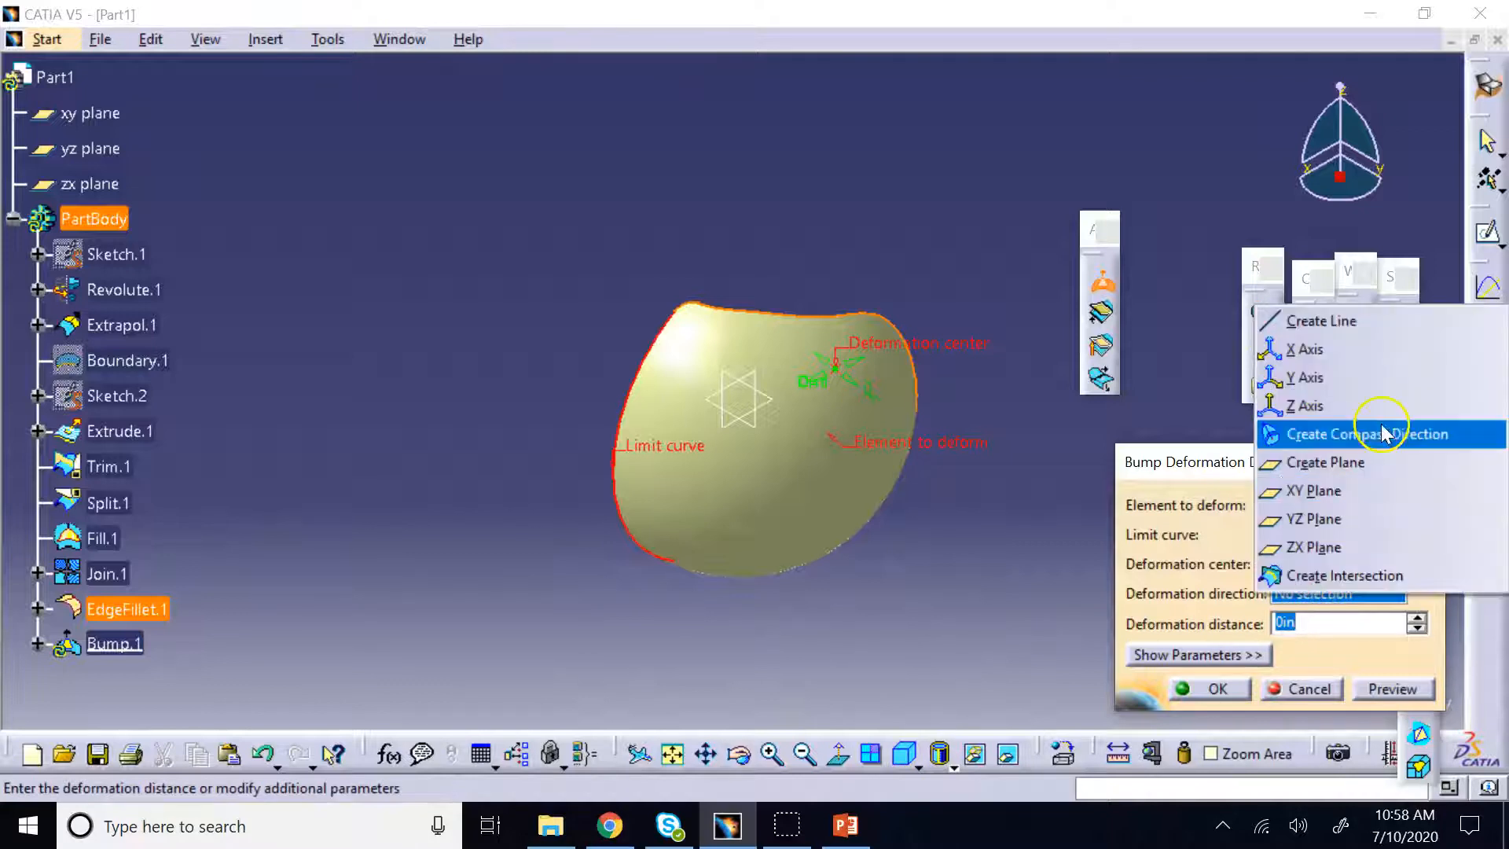
left_click(1359, 376)
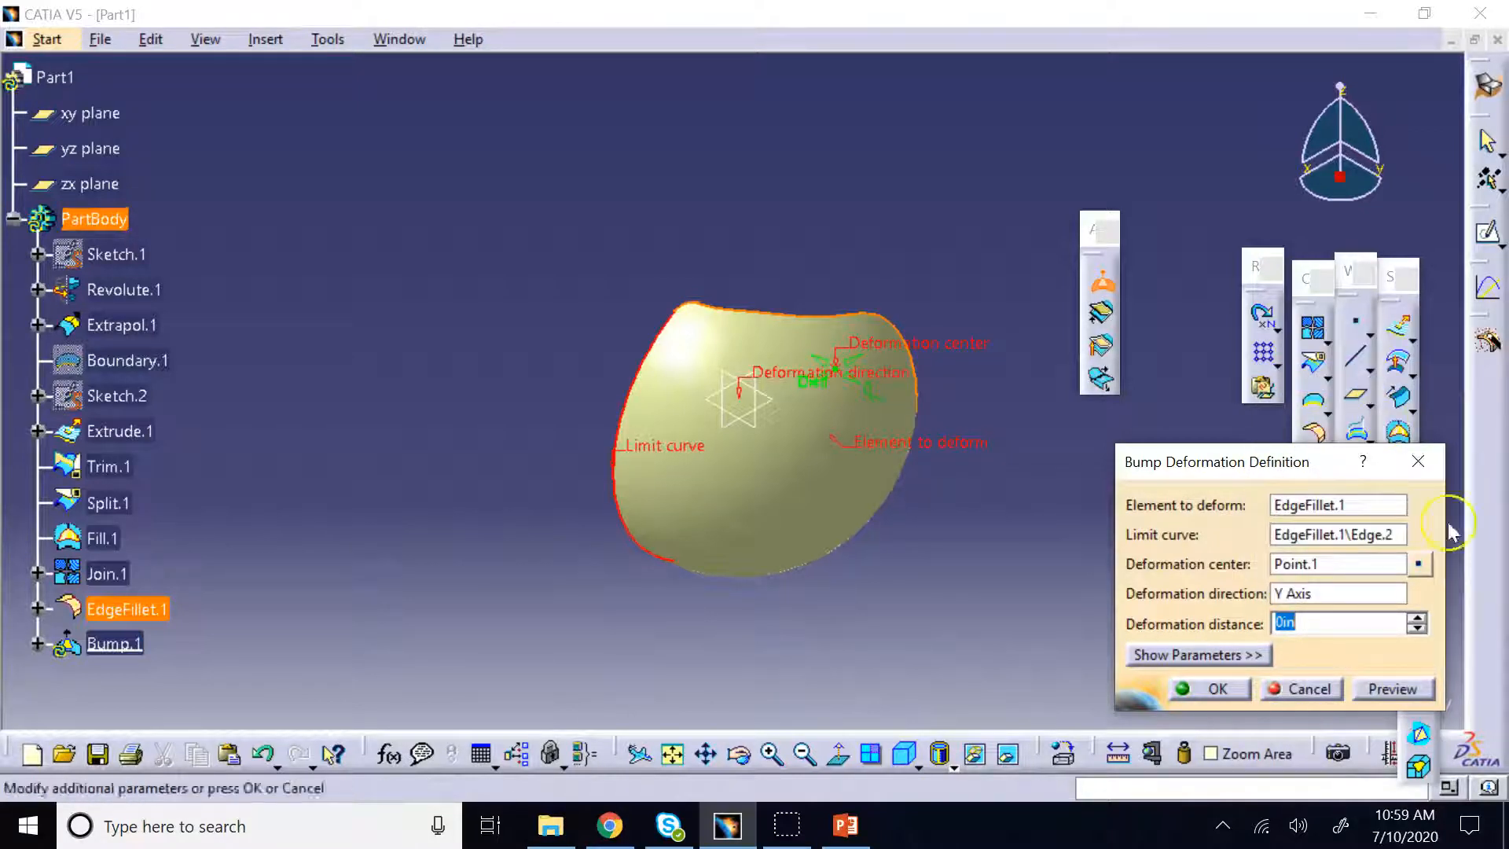
left_click(1415, 620)
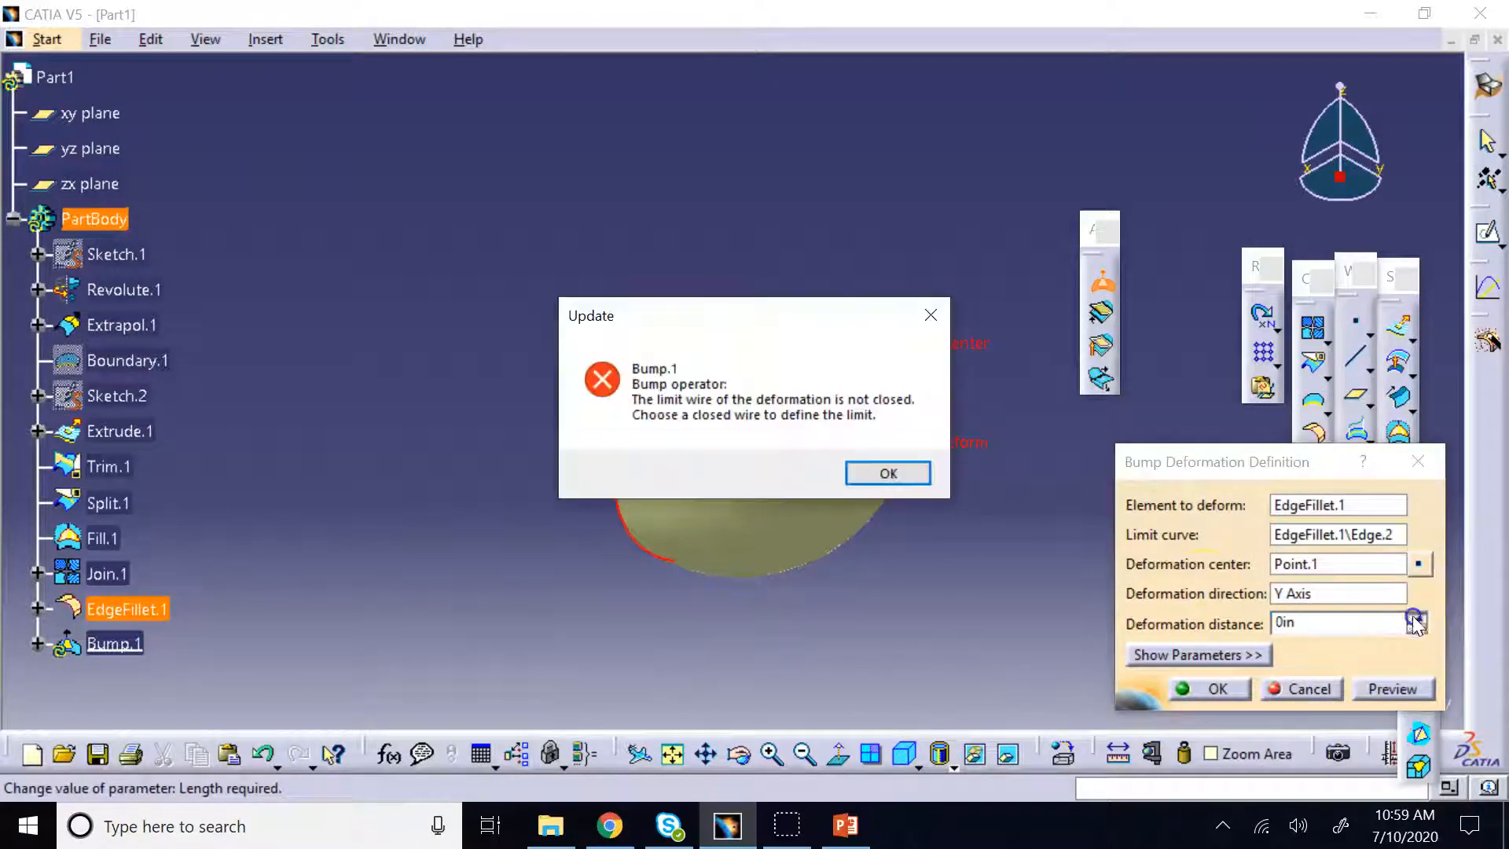
left_click(888, 471)
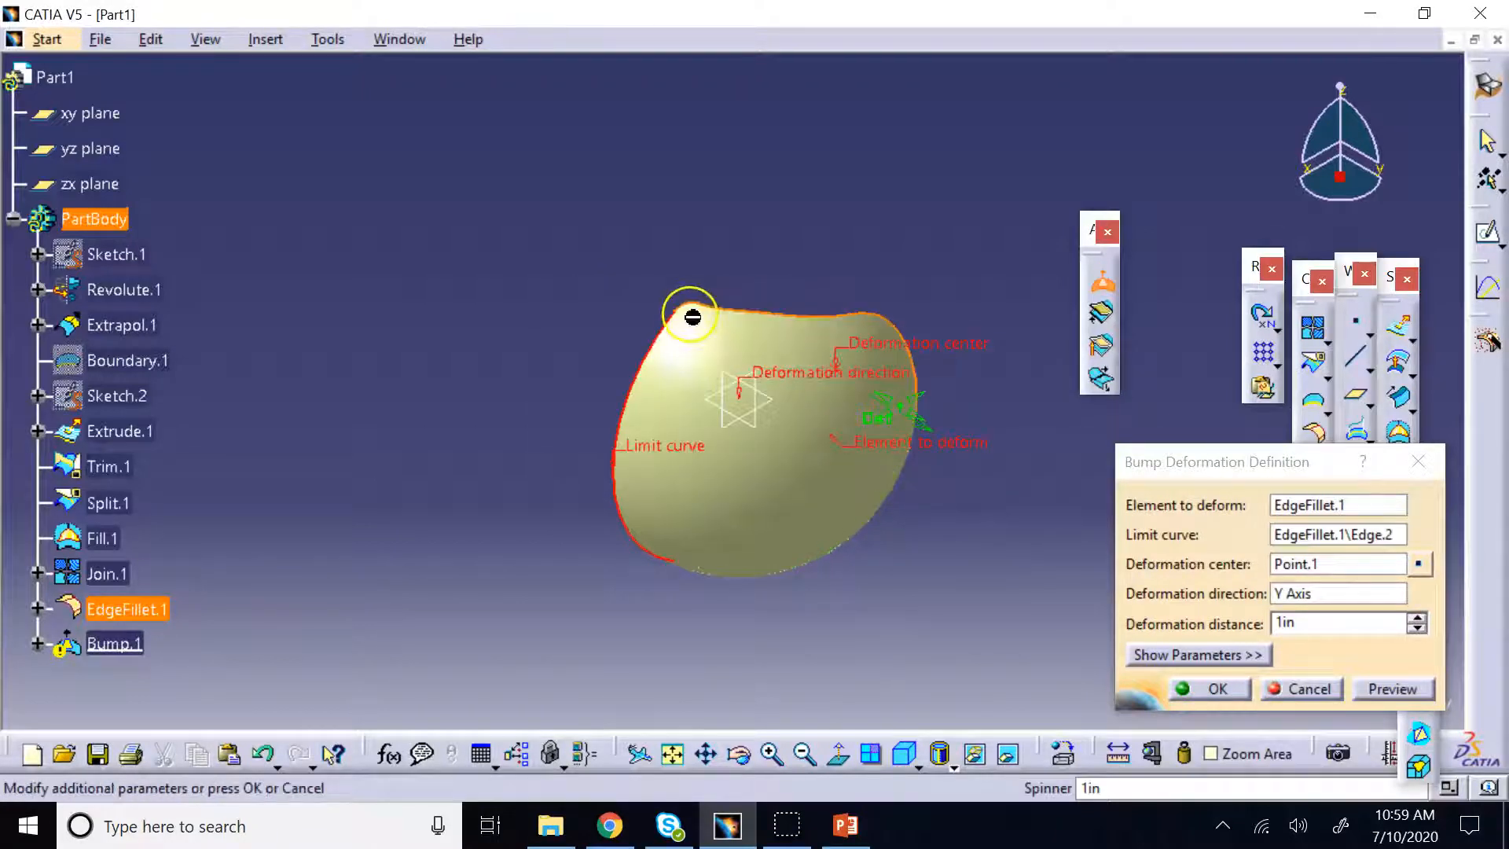
left_click(1337, 536)
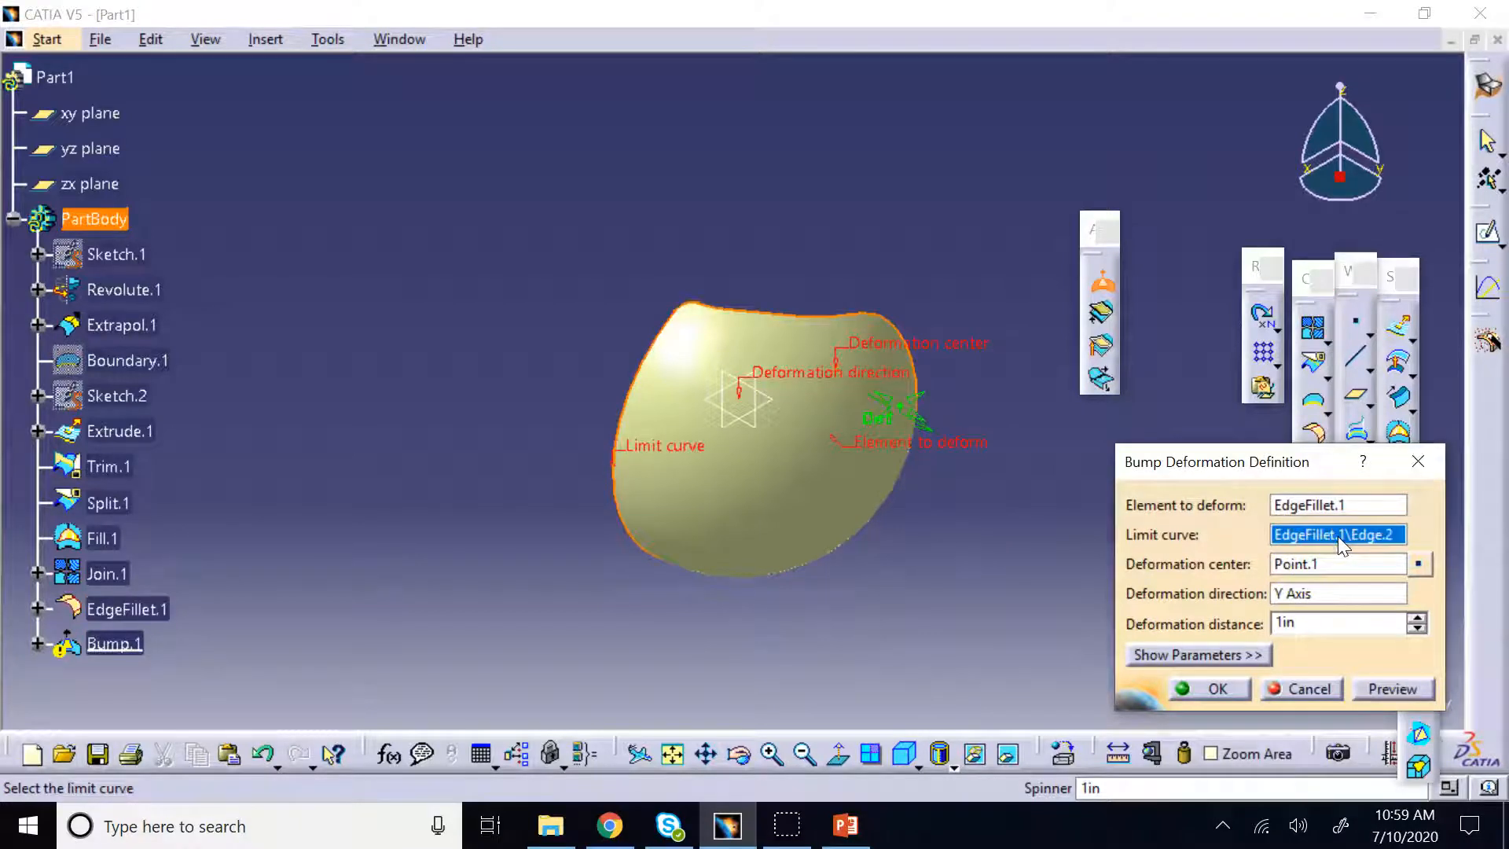
left_click(1291, 692)
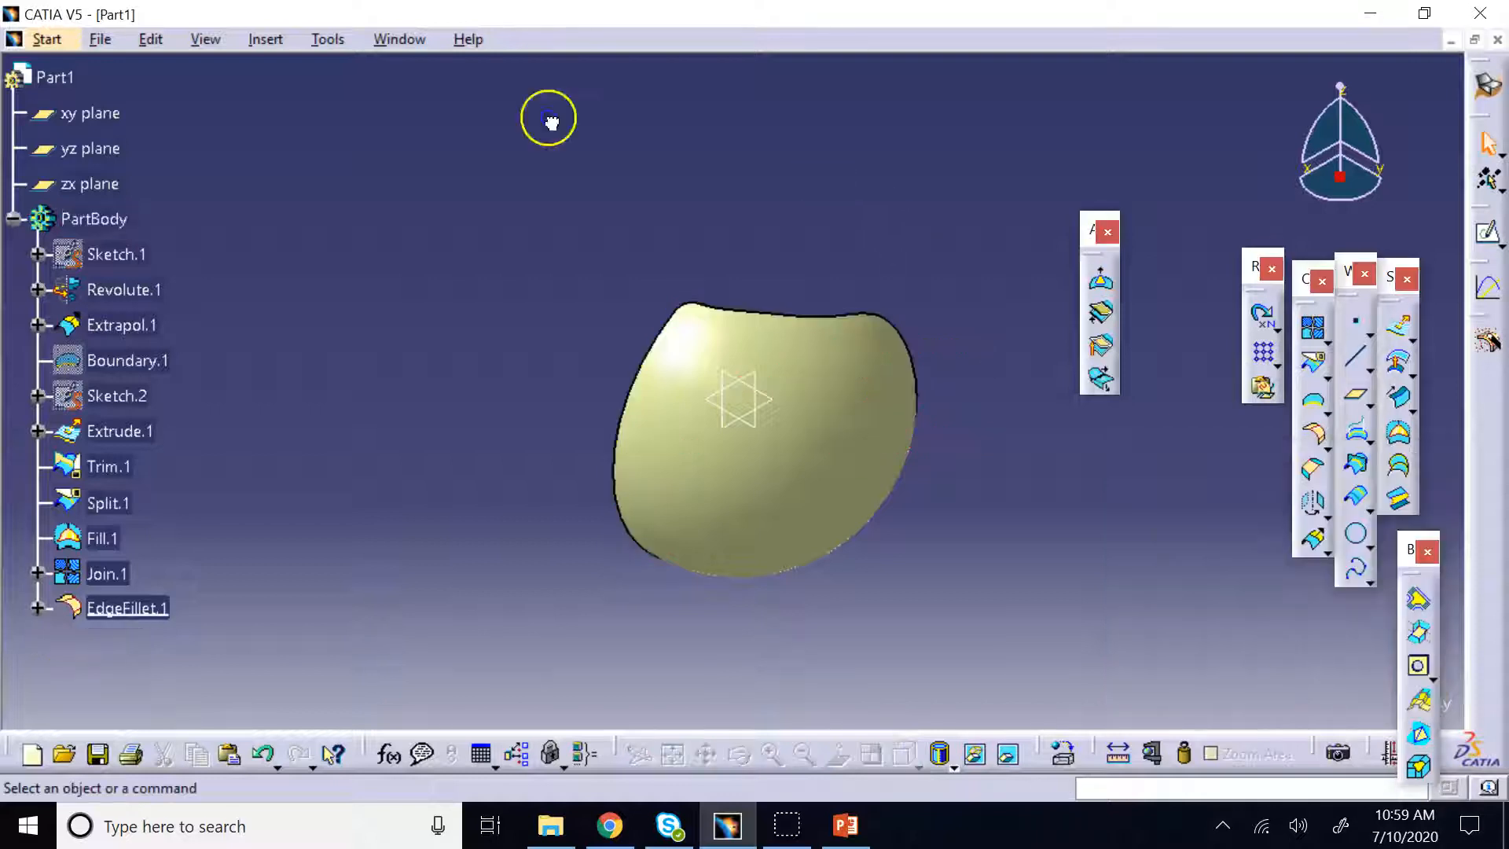
Try to extract a point-continuity boundary from the filleted surface, and discard it
left_click(740, 756)
left_click_drag(539, 236, 960, 573)
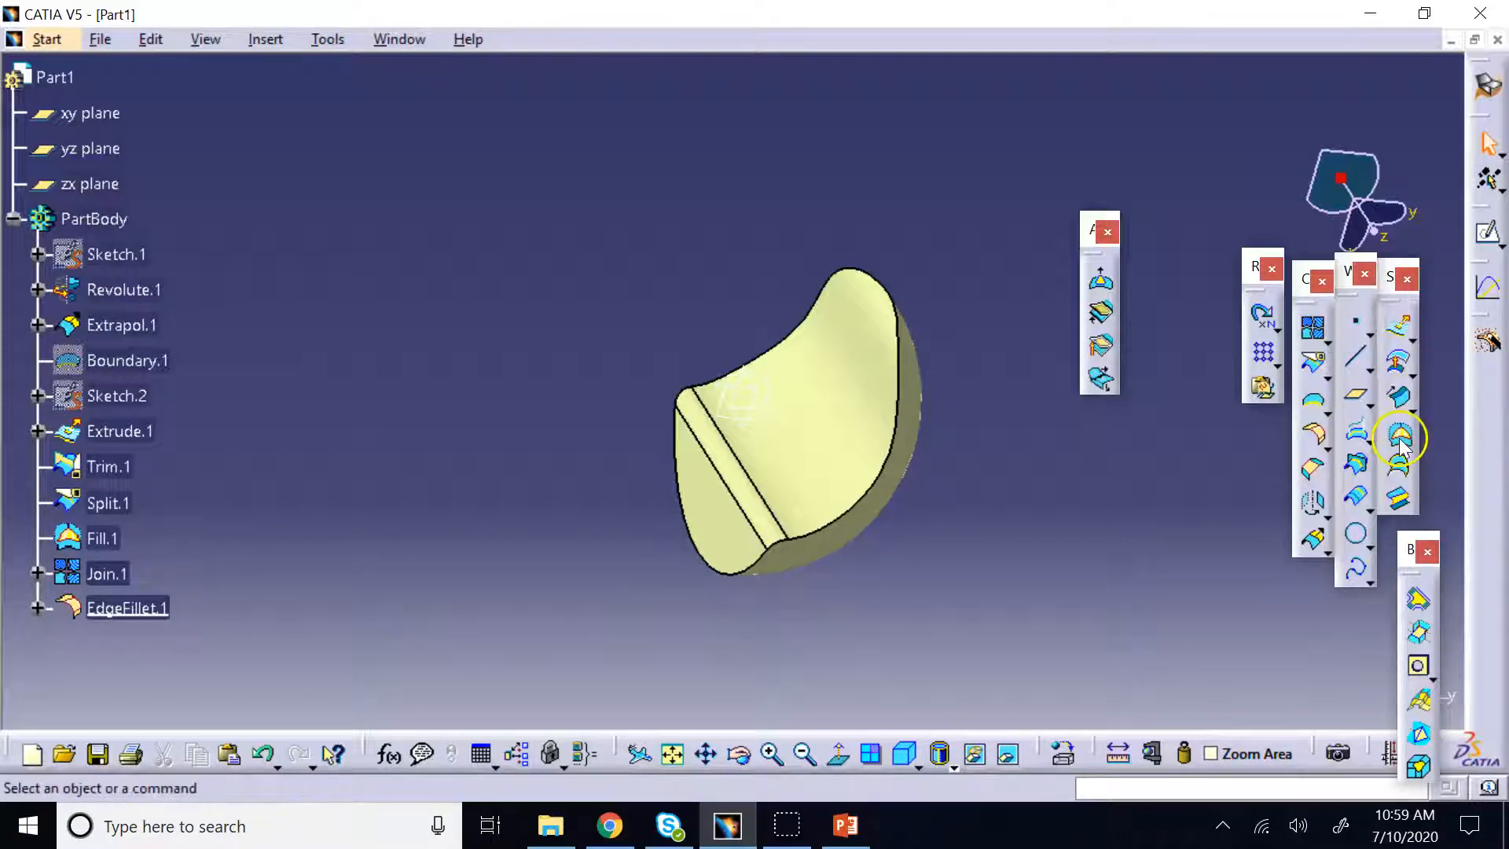
left_click(1313, 401)
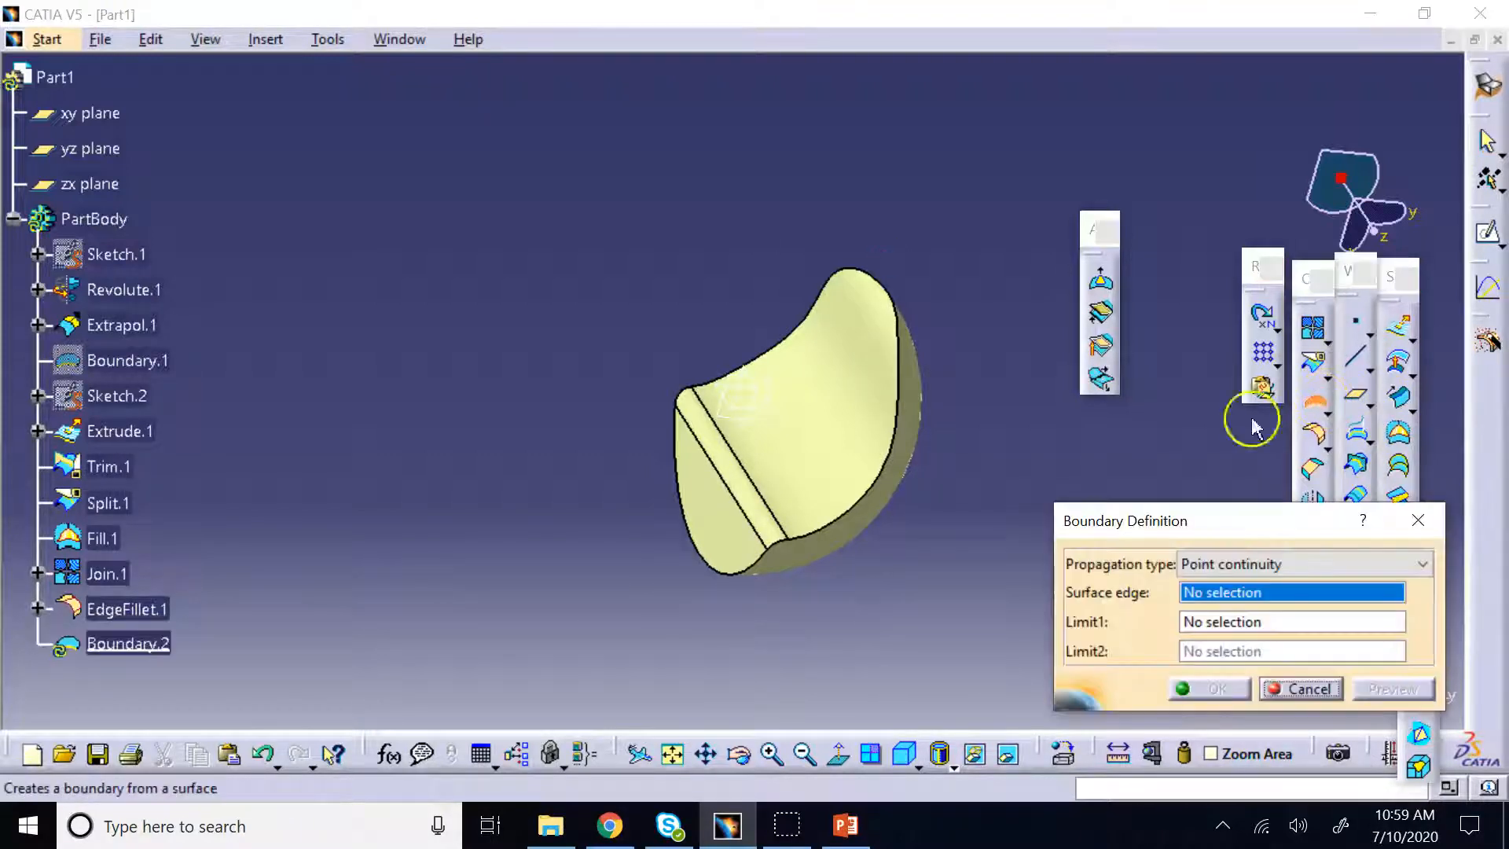
left_click(795, 416)
left_click(941, 484)
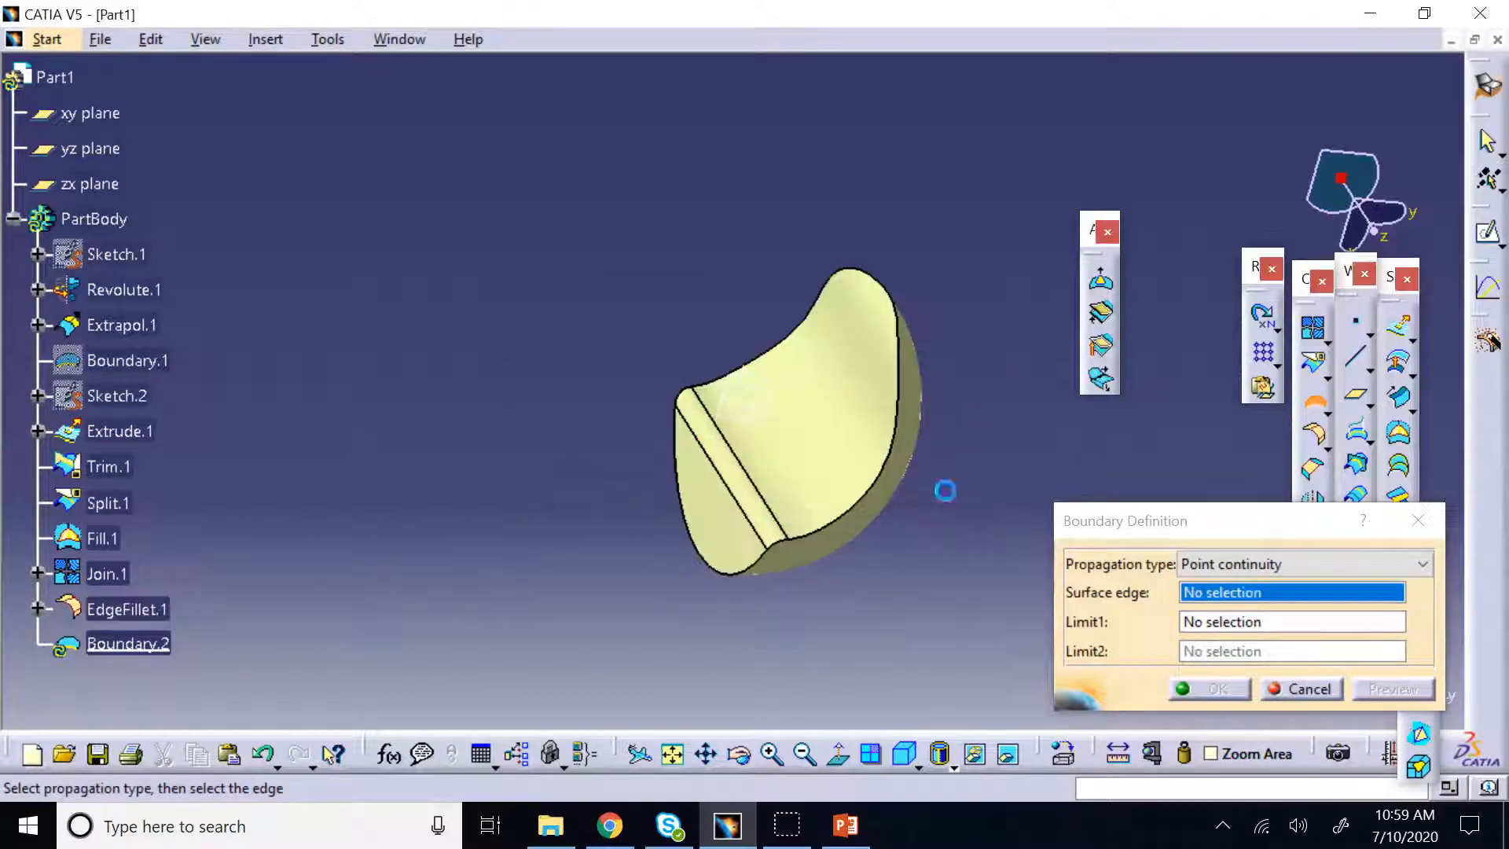
left_click(886, 481)
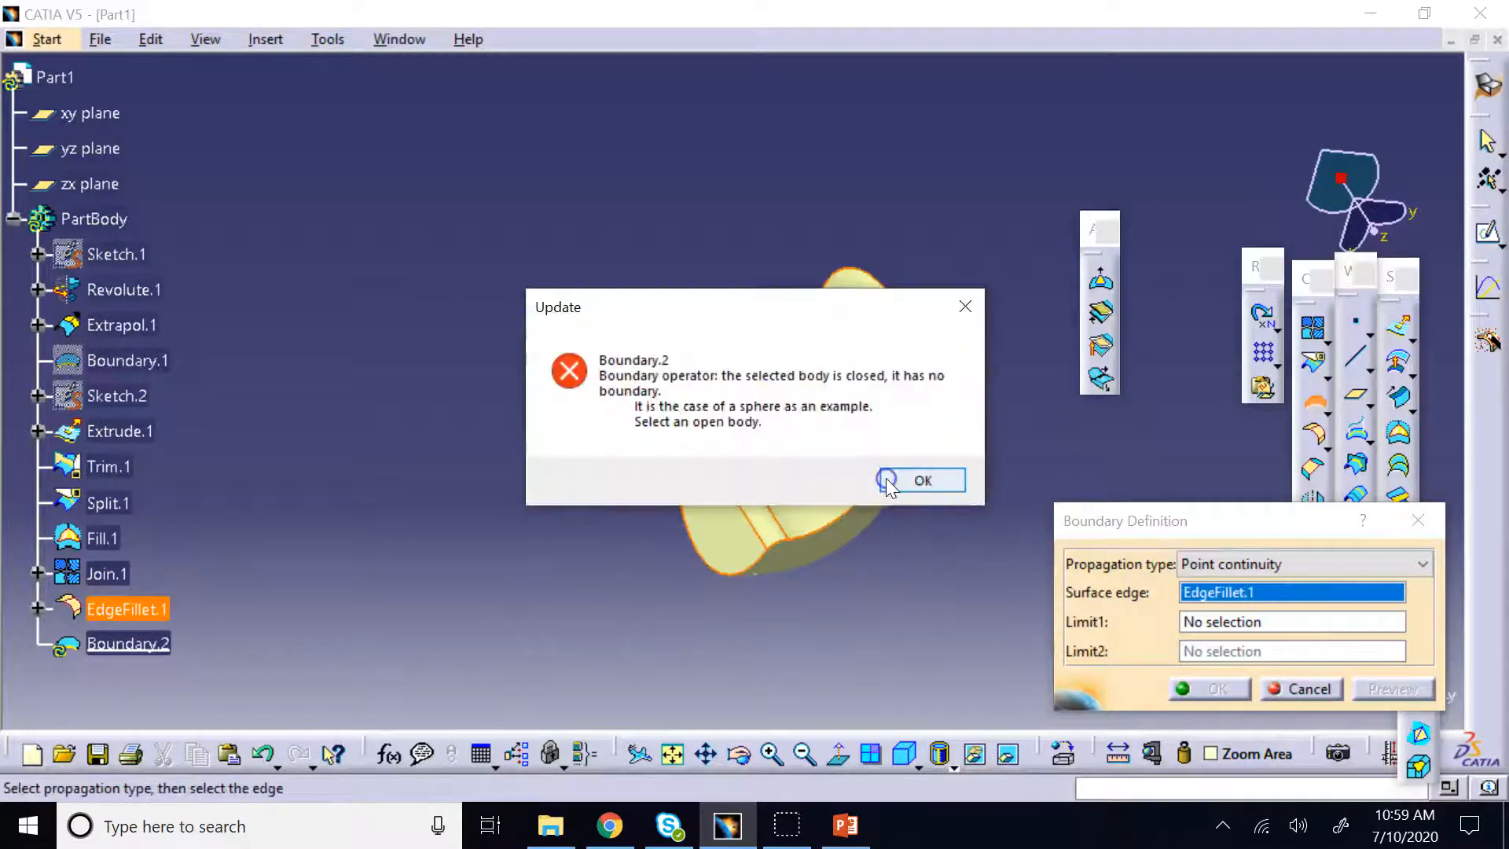
left_click(928, 480)
left_click(1304, 689)
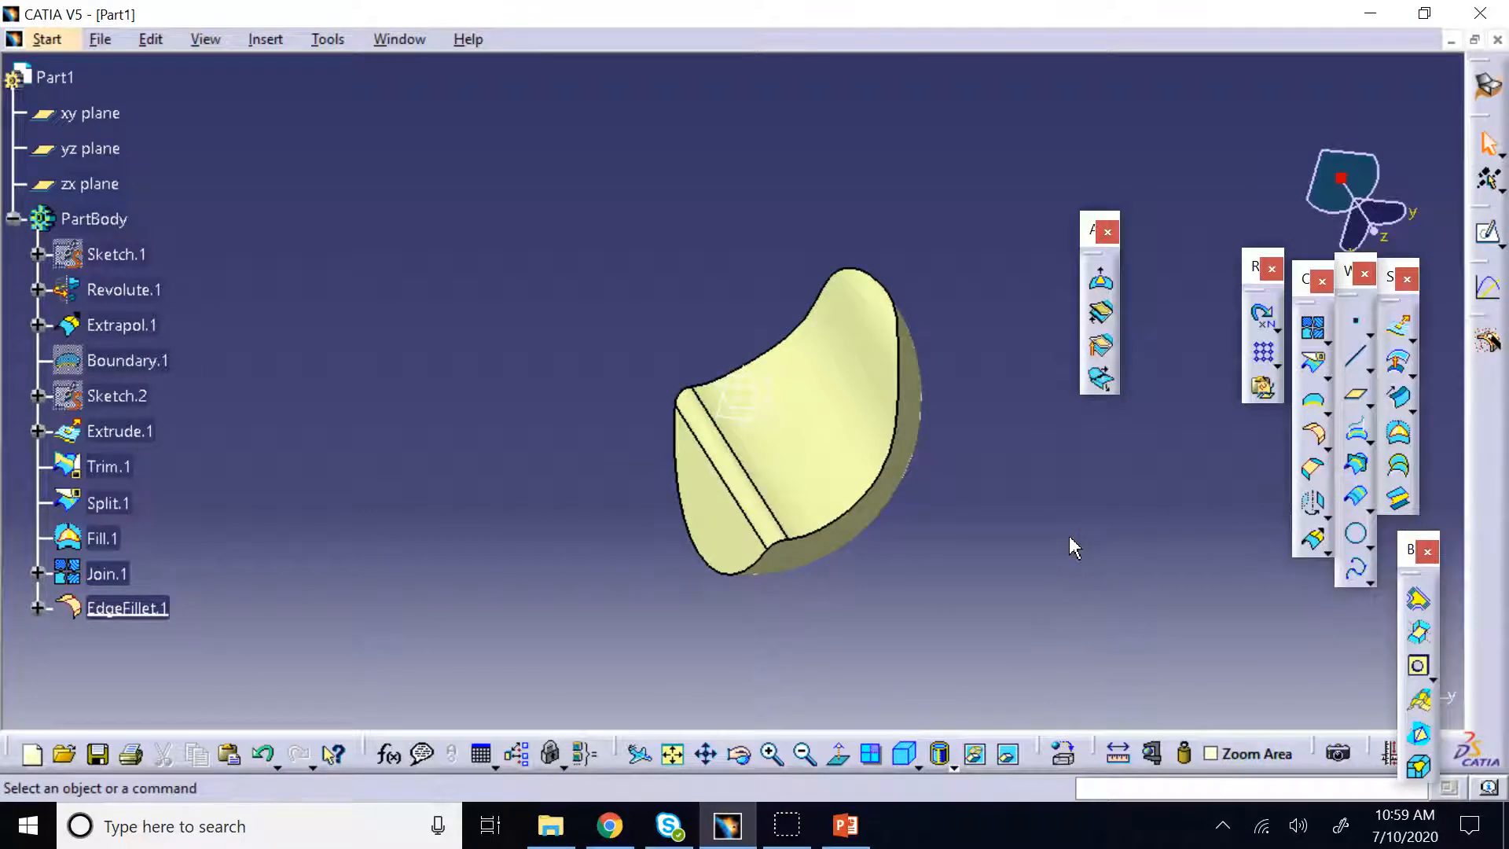
left_click(1335, 531)
left_click(1367, 555)
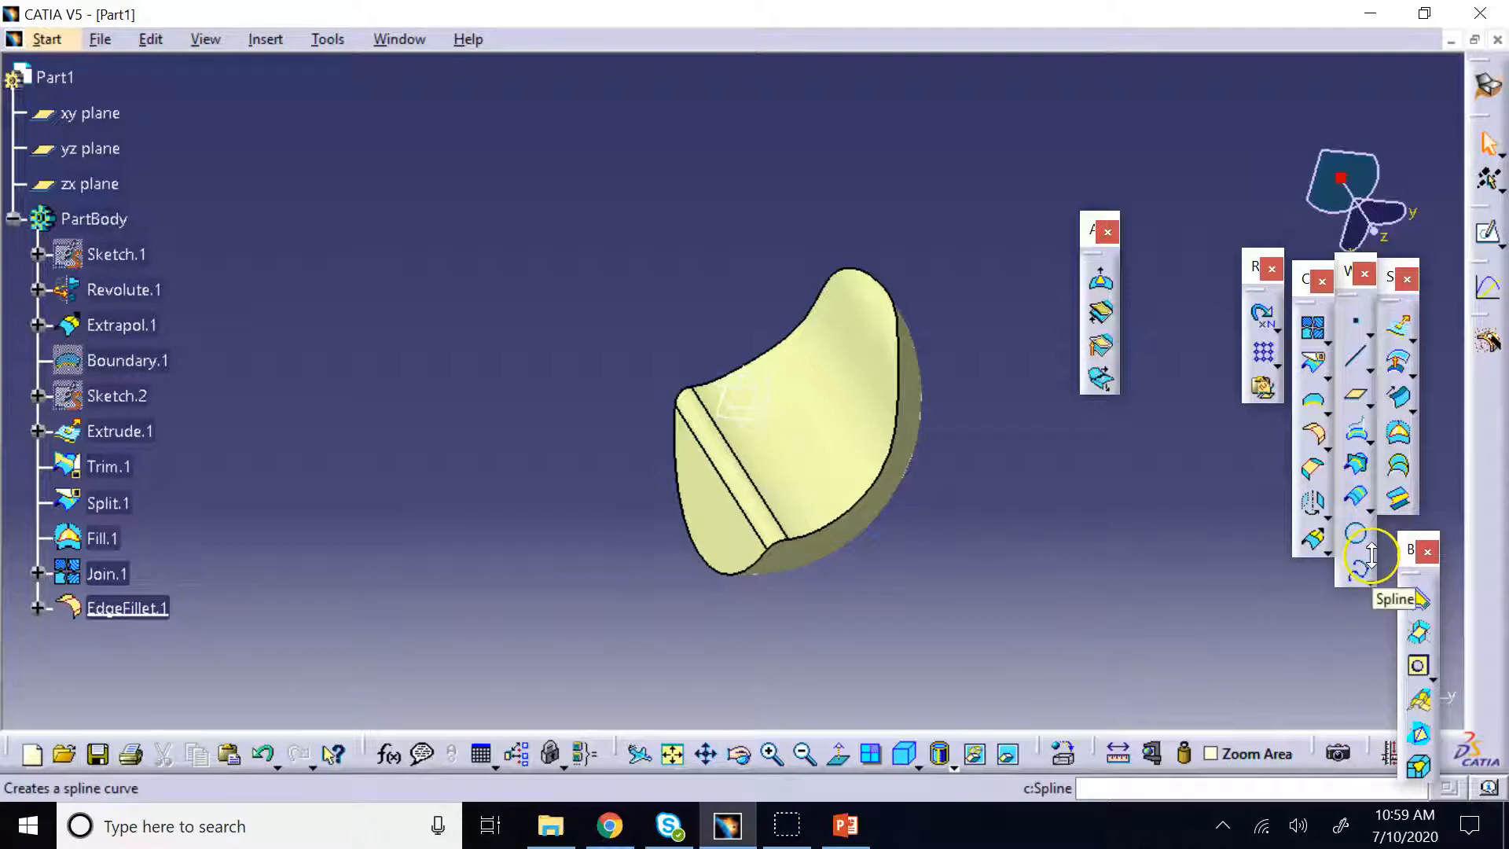
left_click(905, 476)
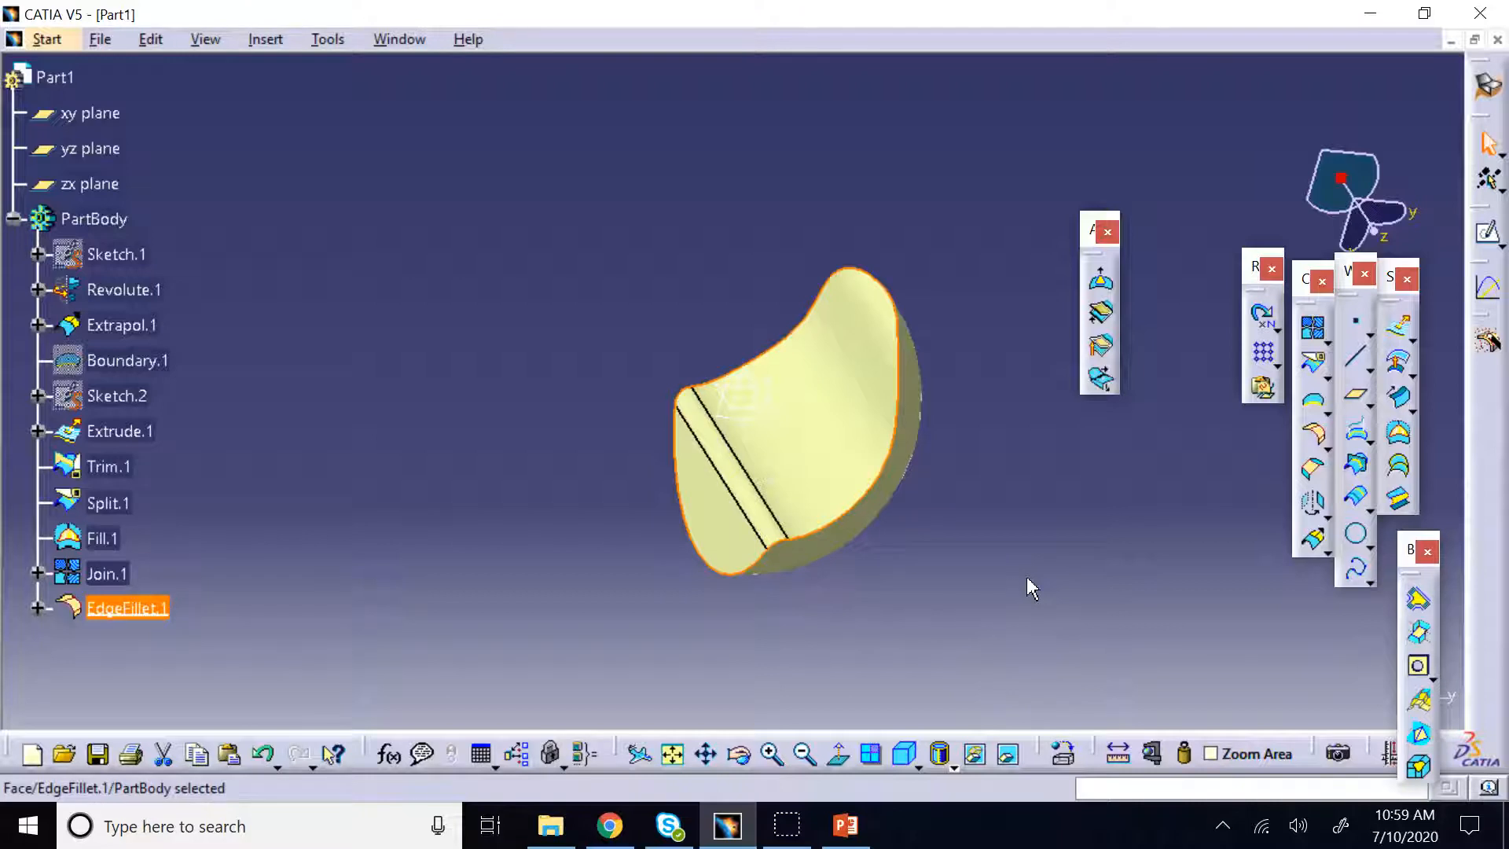
Try to extract a boundary from the curved edge of the filleted surface
left_click(1082, 532)
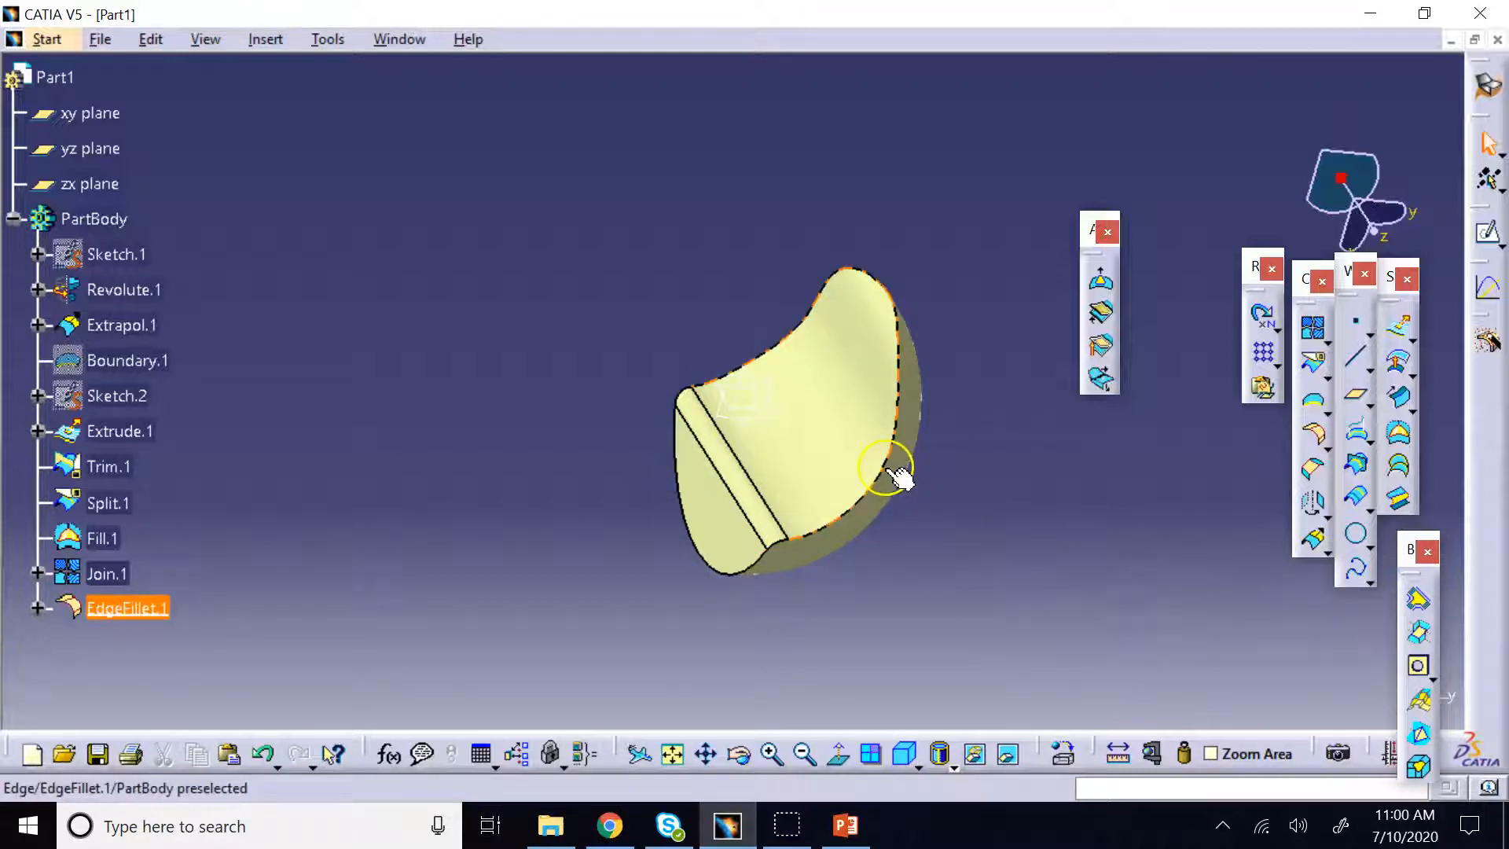
left_click(1312, 401)
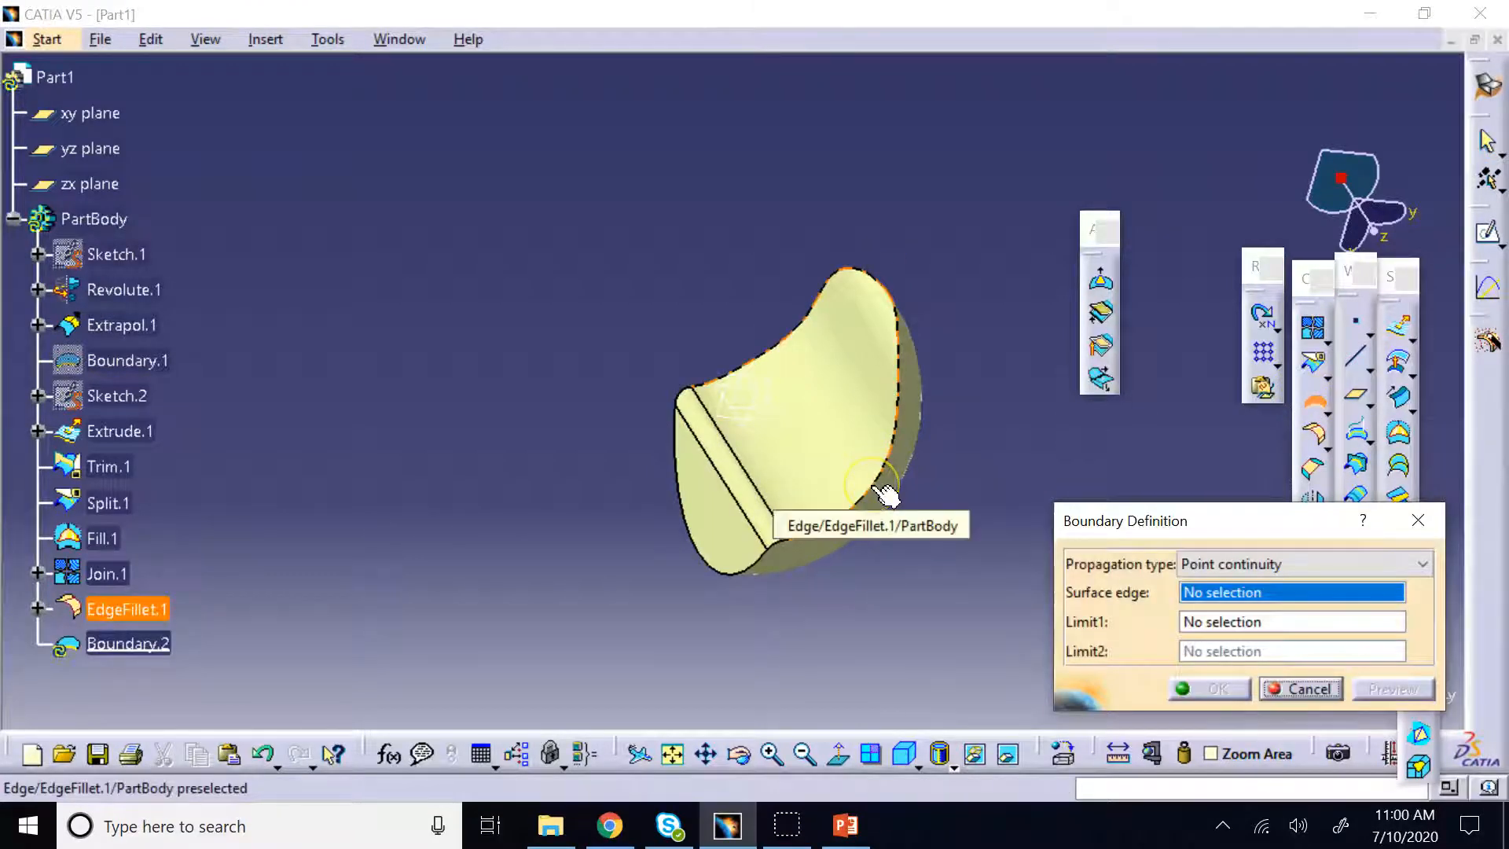
left_click(880, 491)
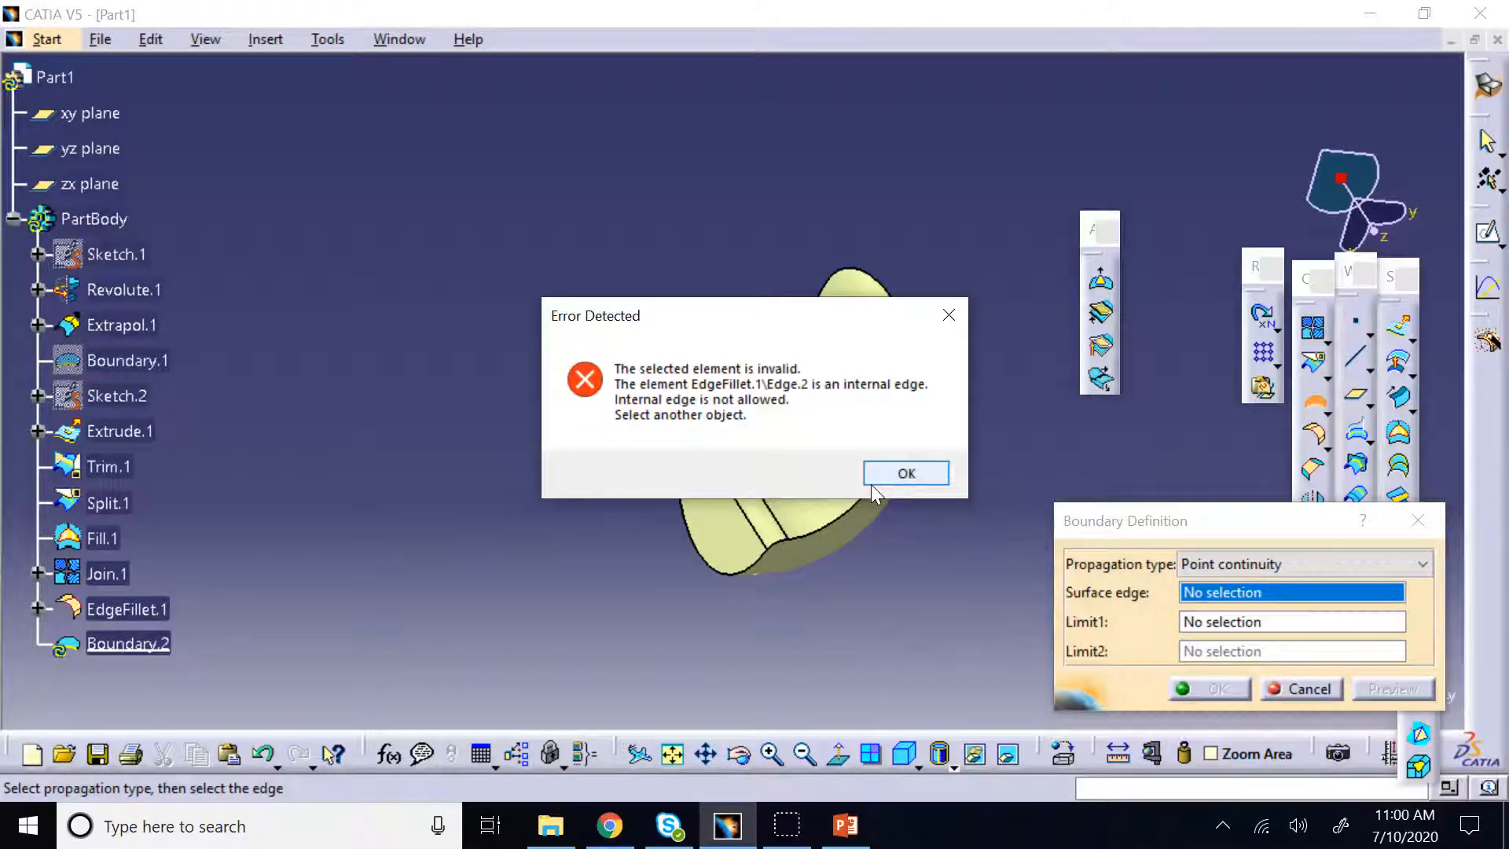
left_click(902, 476)
left_click(1304, 690)
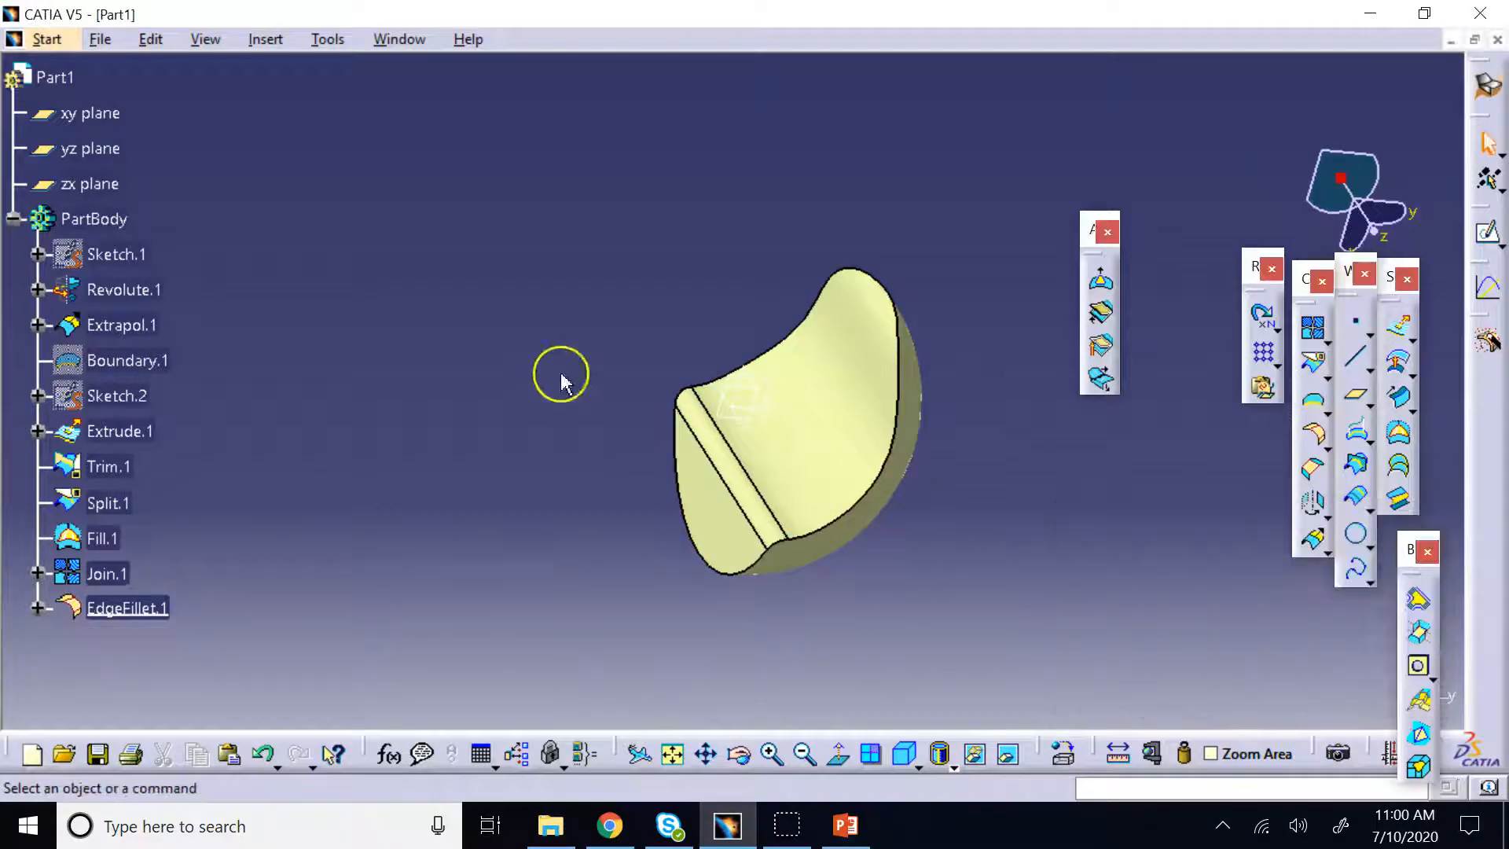
Delete the EdgeFillet.1 feature from the part body
left_click(126, 608)
right_click(127, 608)
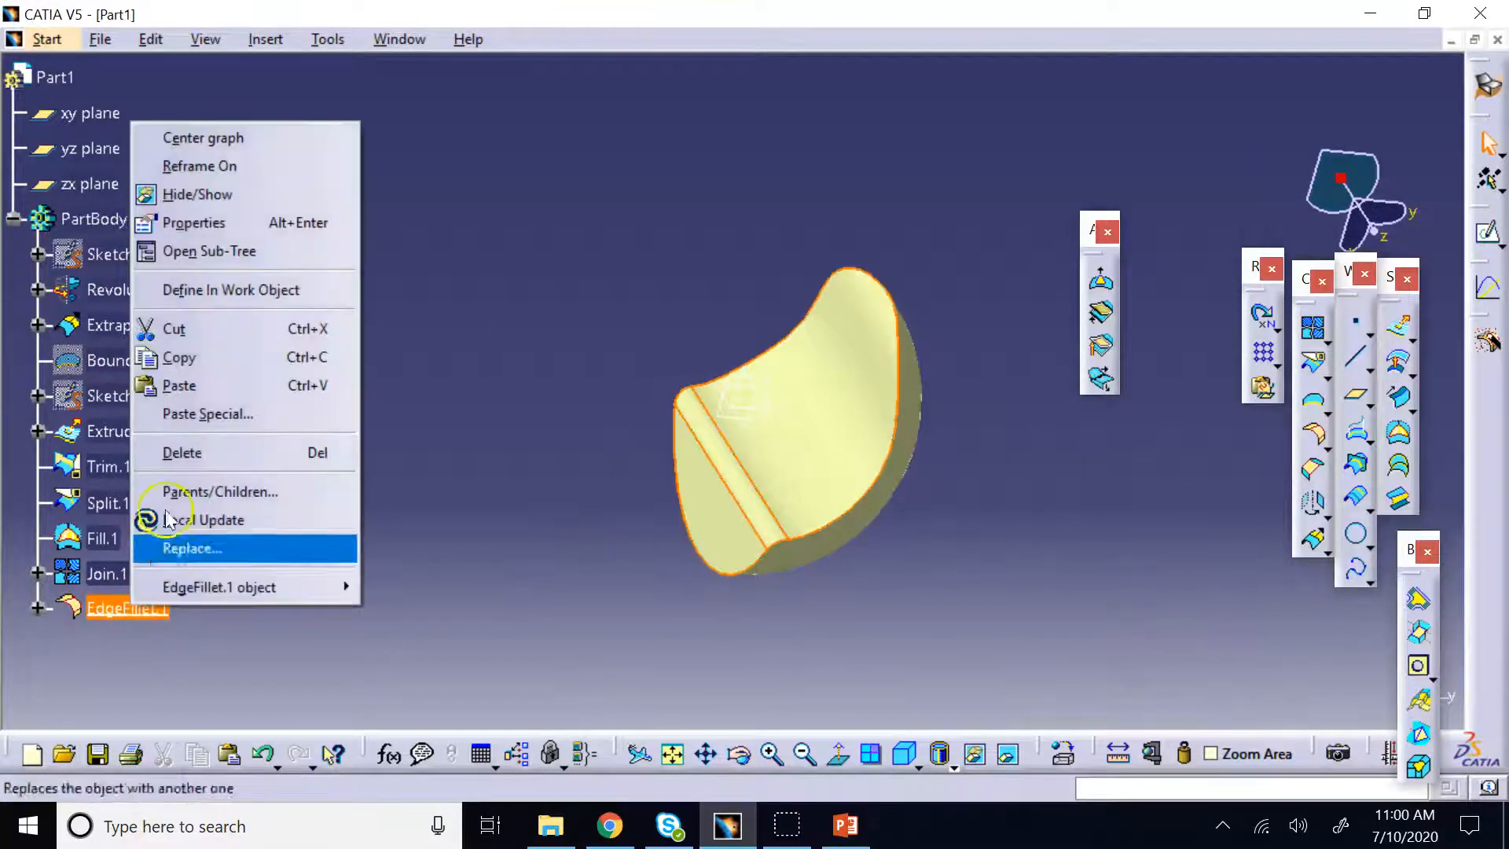
left_click(182, 452)
left_click(1132, 489)
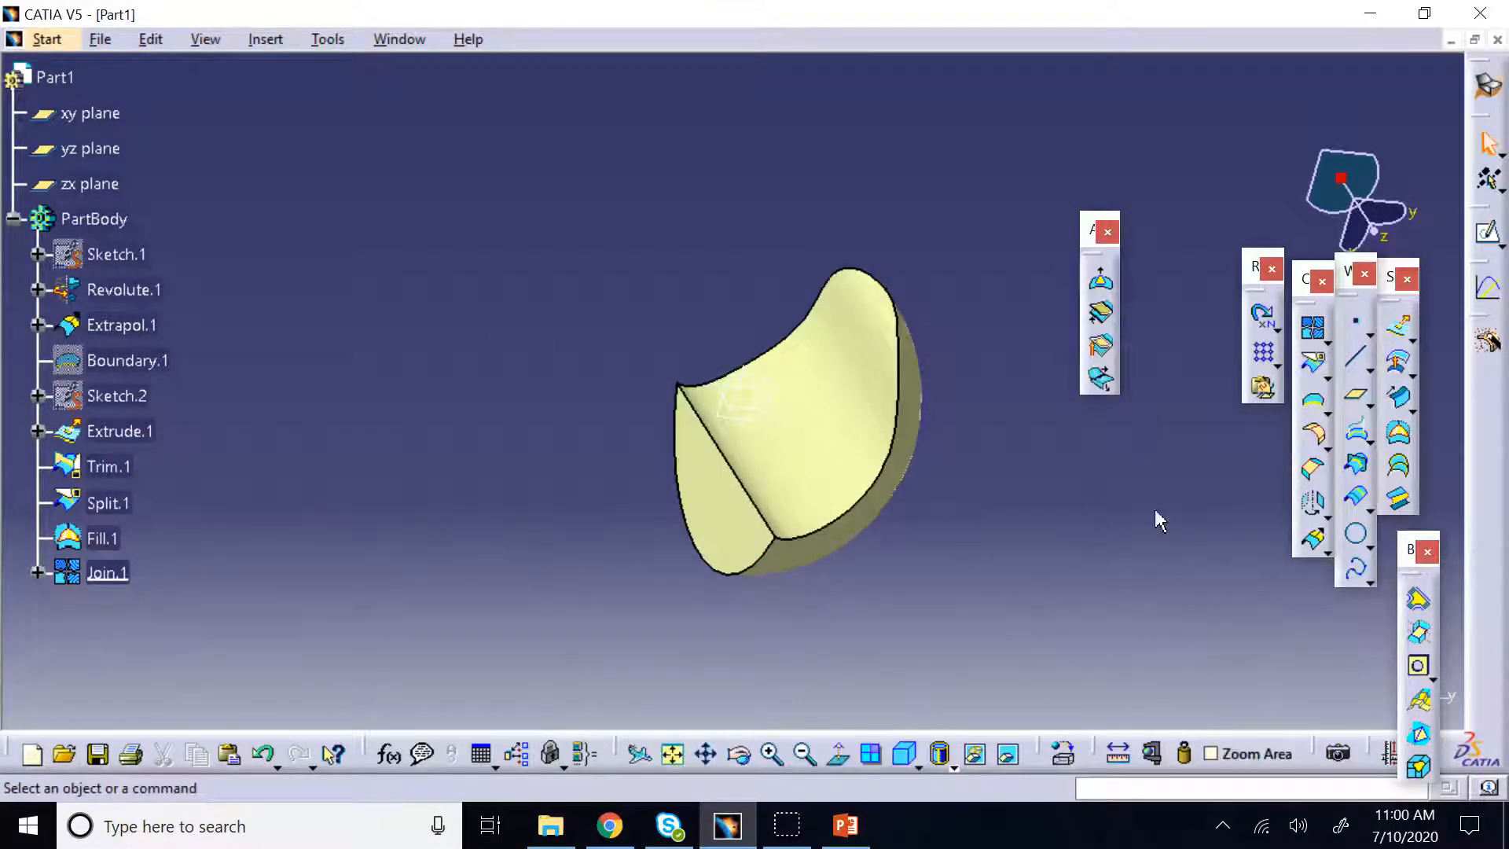
Try to extract a boundary with point continuity from the edges of the joined surface
left_click(1327, 398)
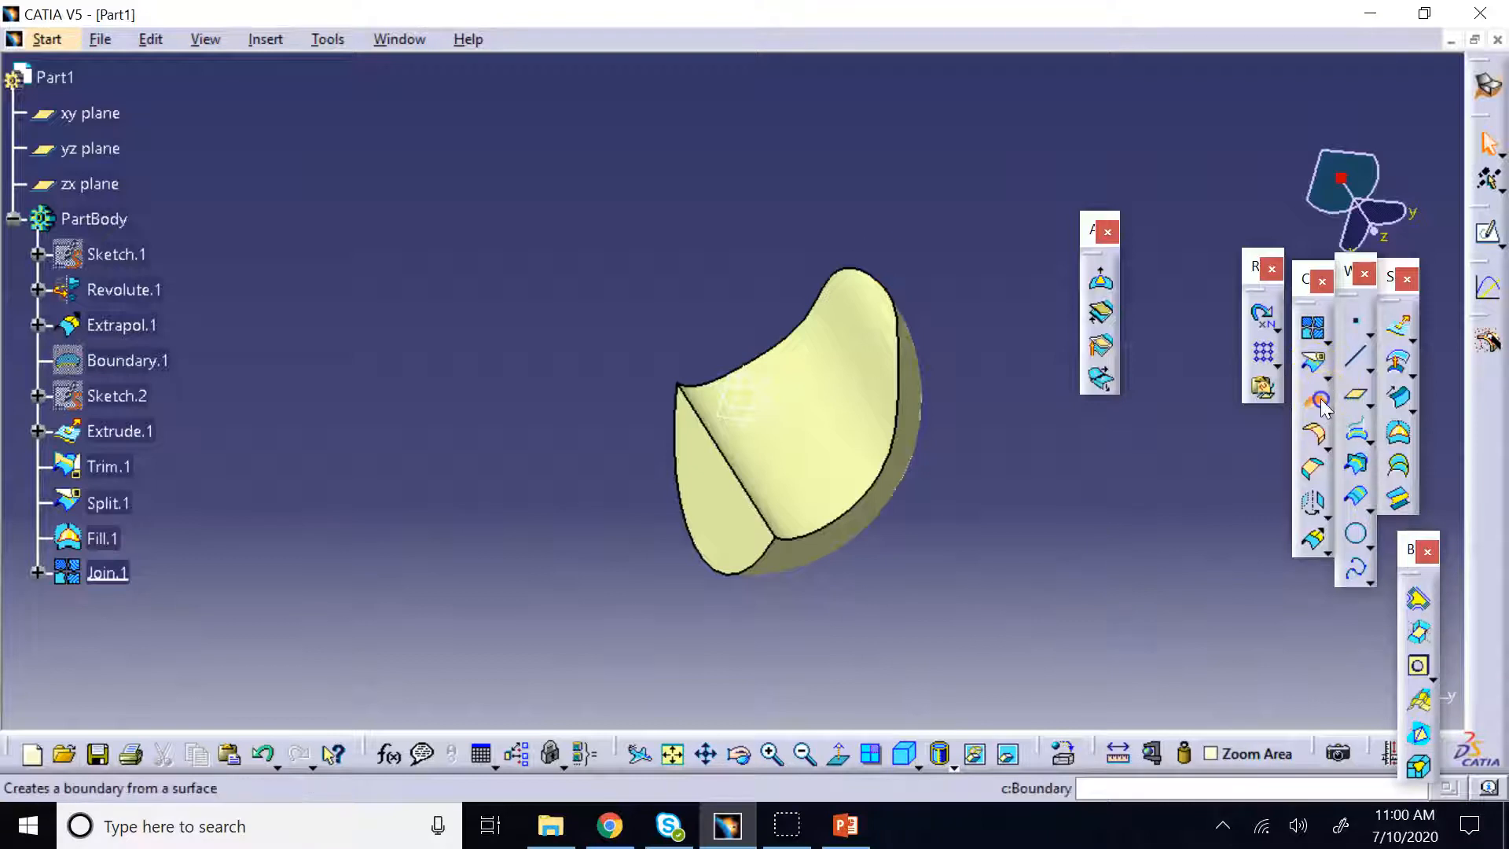
left_click(841, 521)
left_click(894, 475)
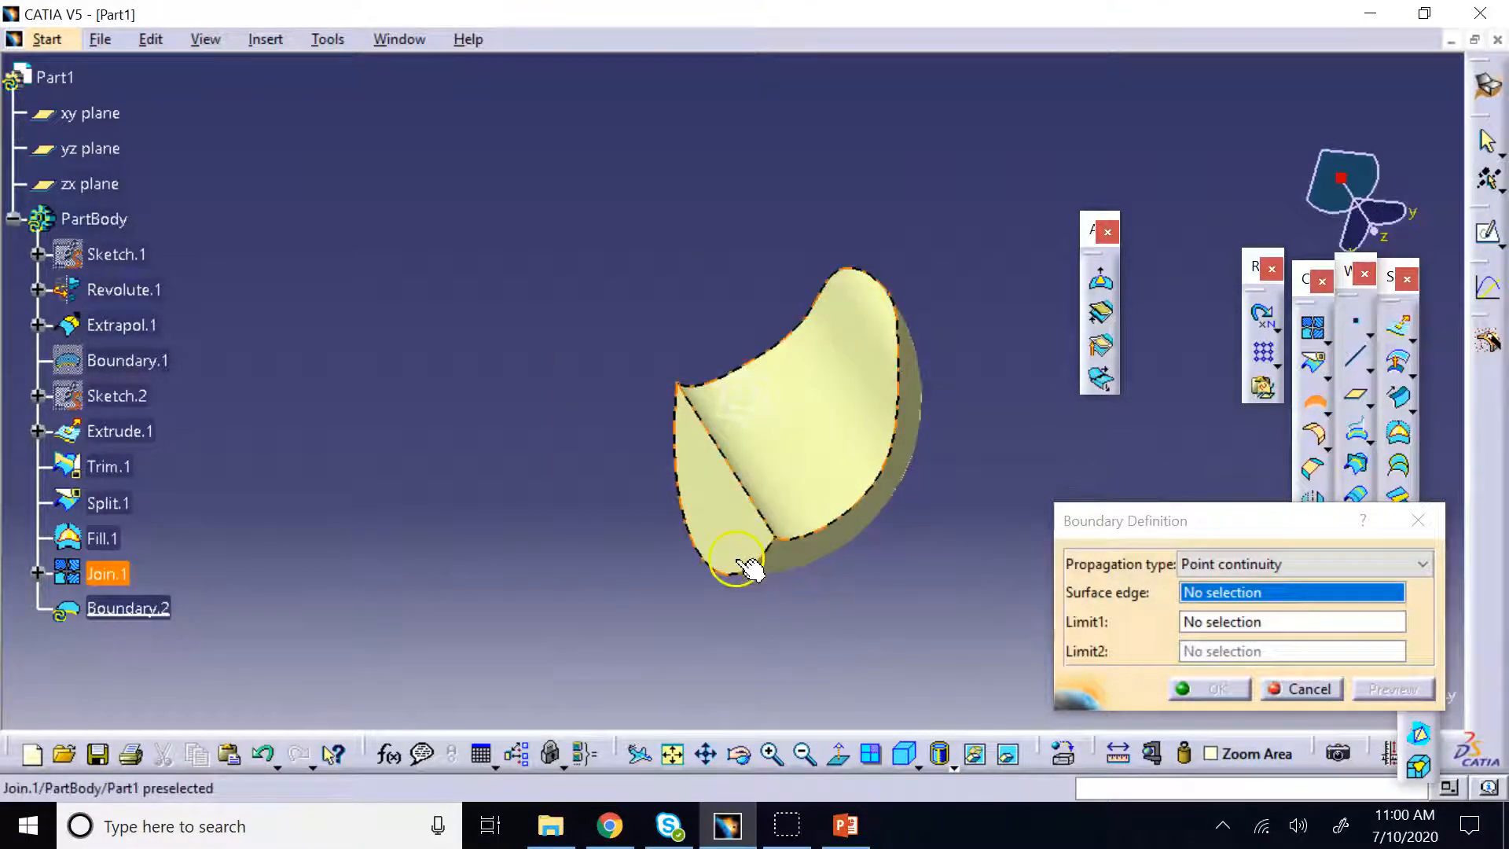
left_click(759, 510)
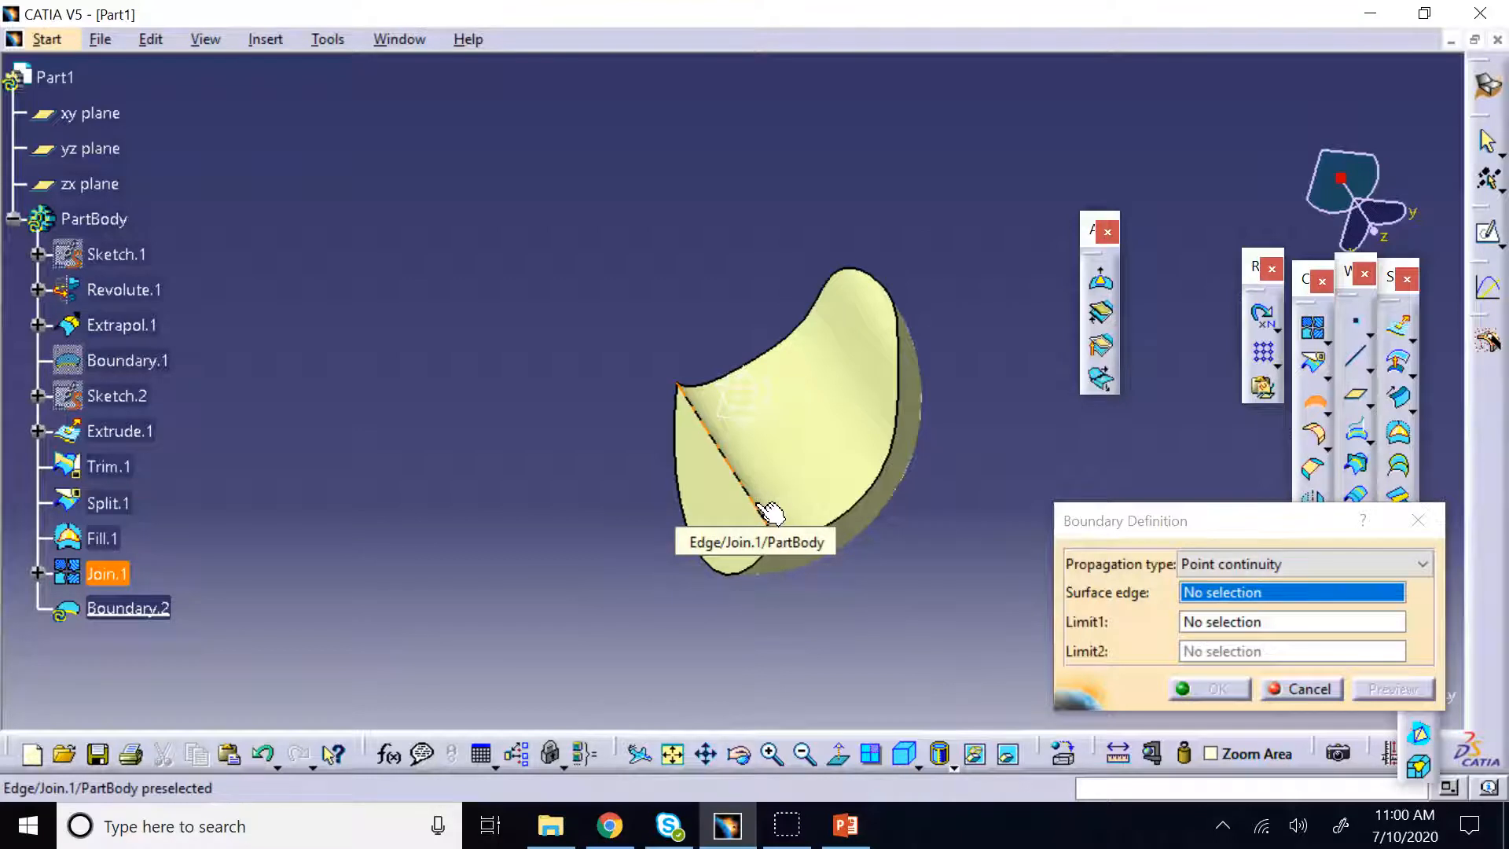
left_click(1311, 690)
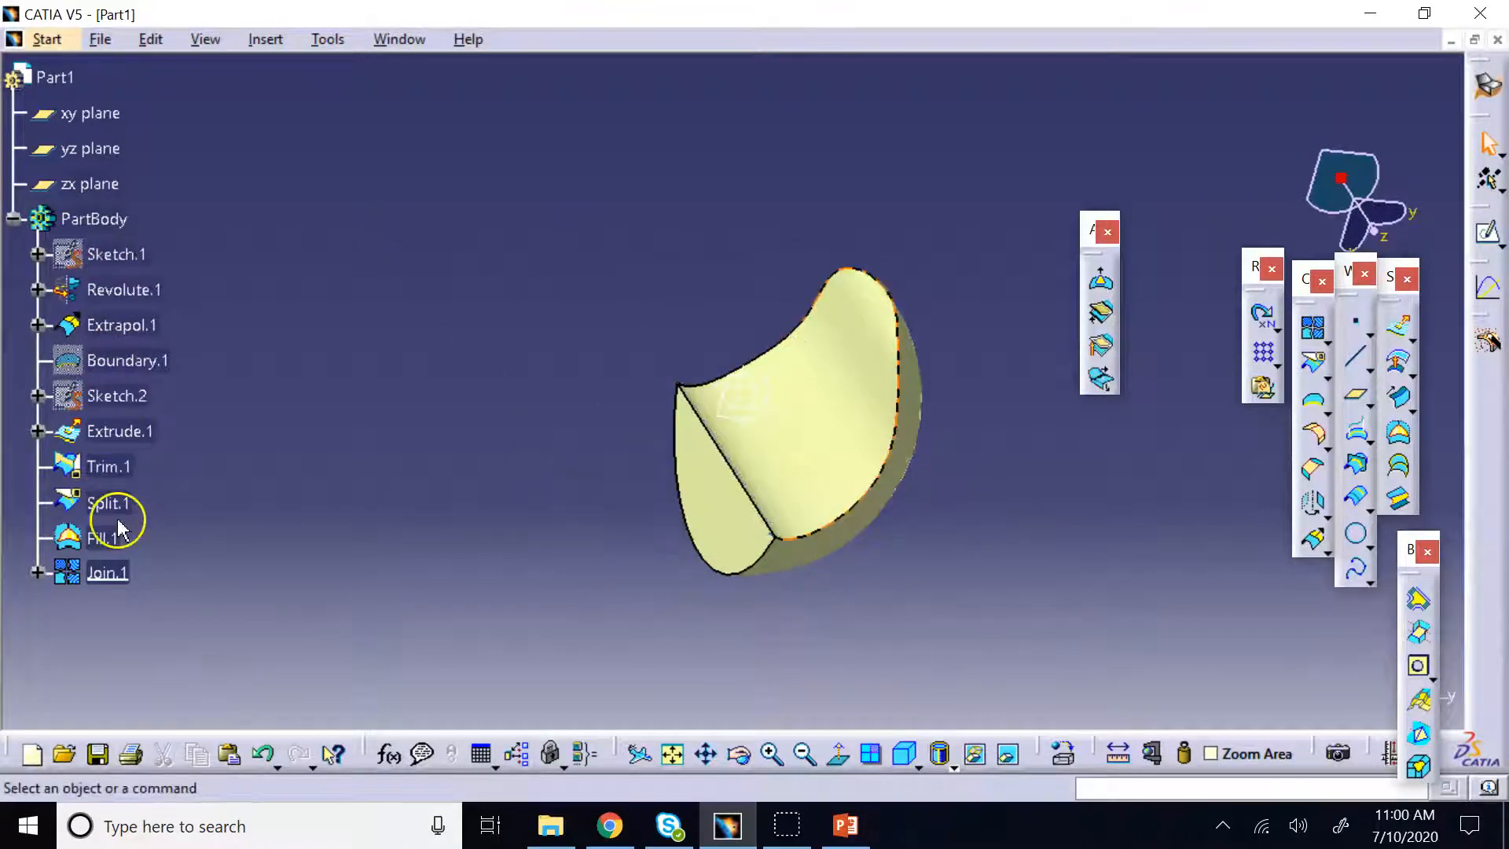
Delete the Trim.1, Split.1, Fill.1 and Join.1 features together
right_click(116, 466)
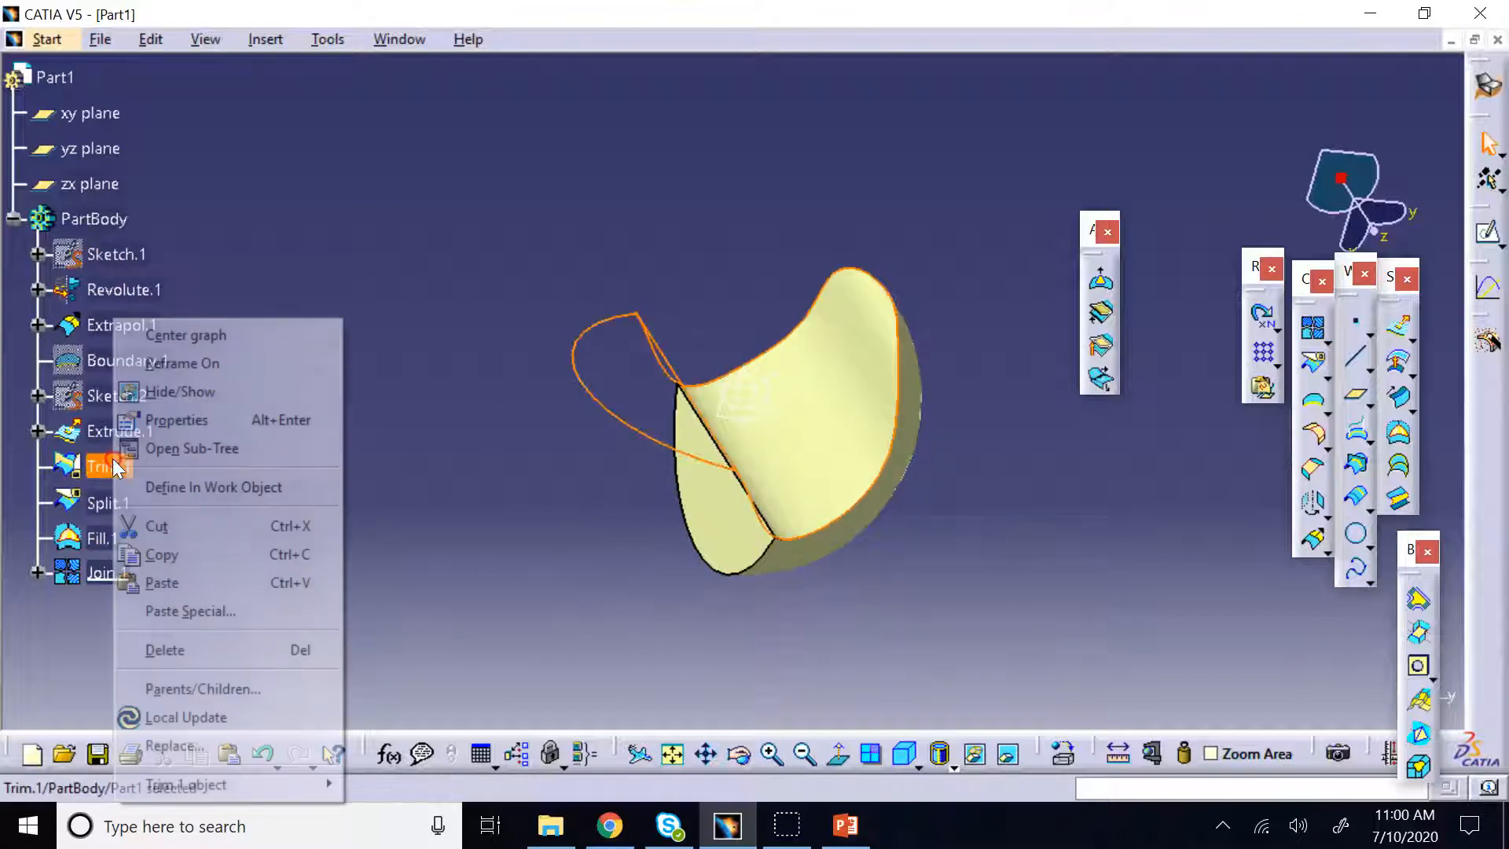
left_click(561, 428)
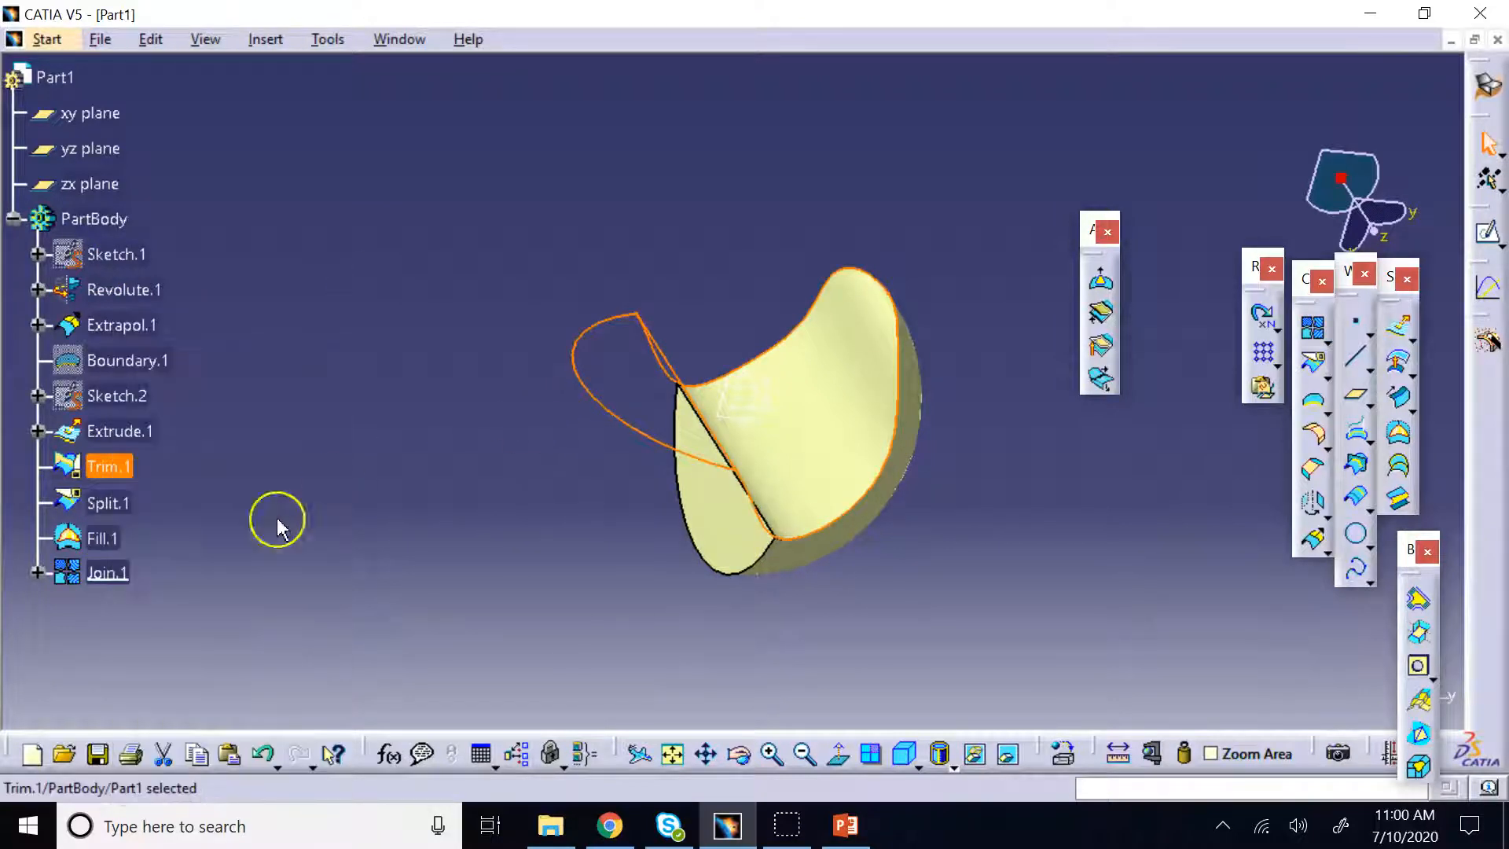
left_click(101, 578, "shift")
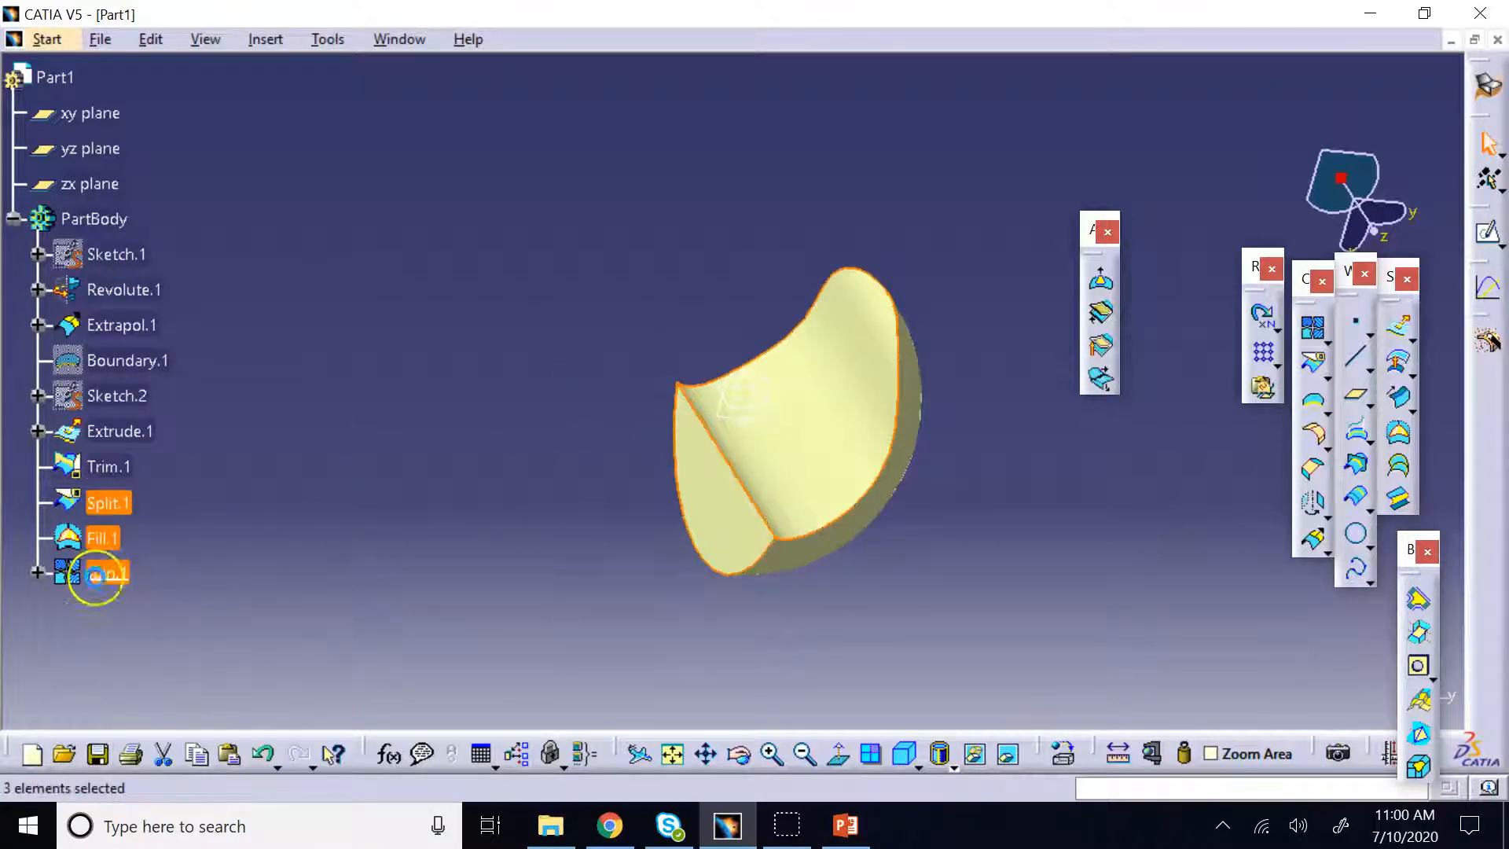
right_click(118, 470)
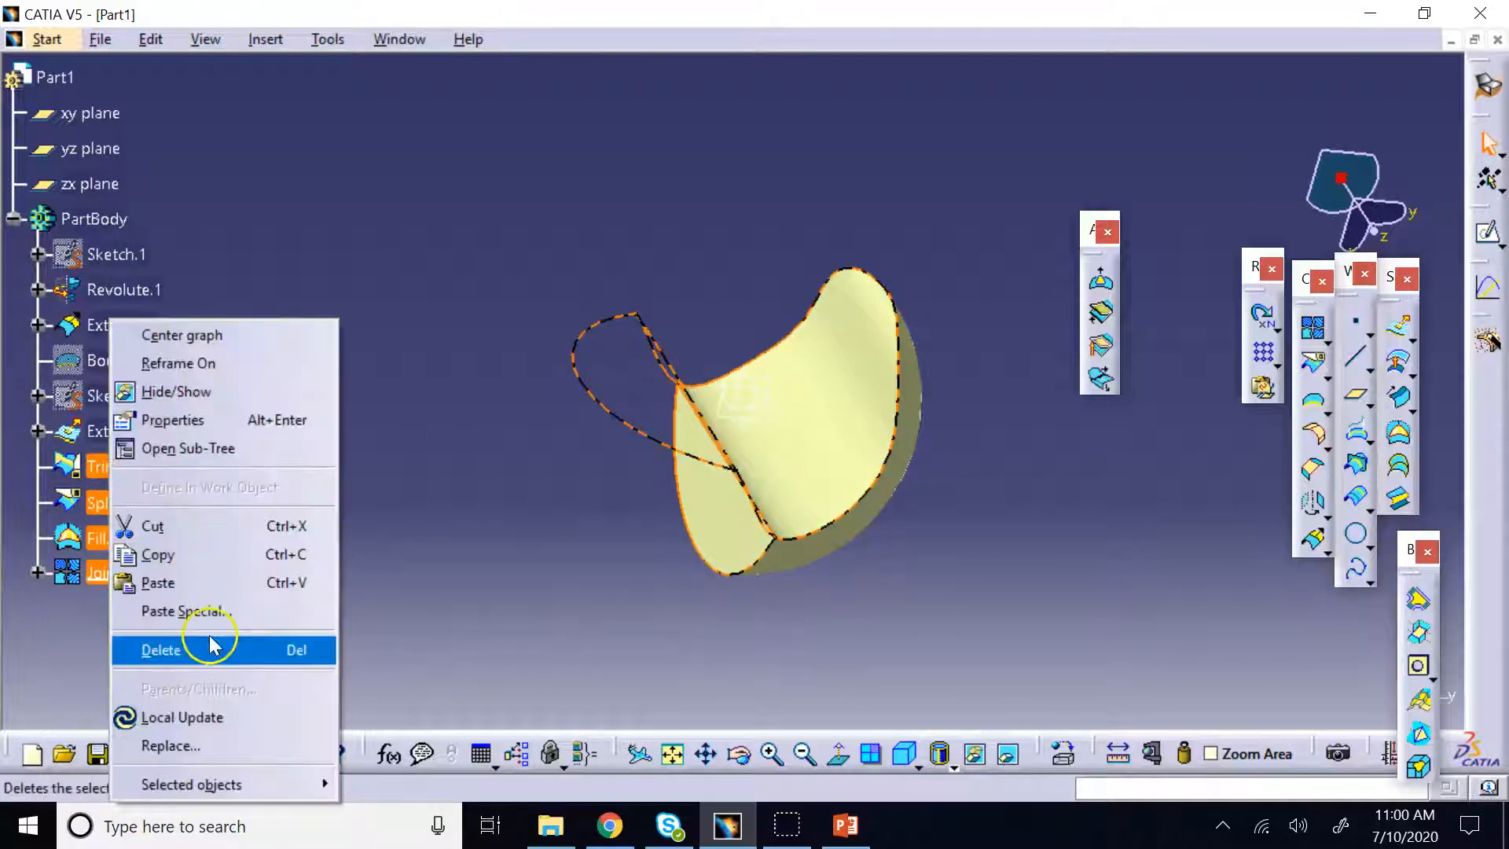
left_click(188, 649)
left_click(1123, 477)
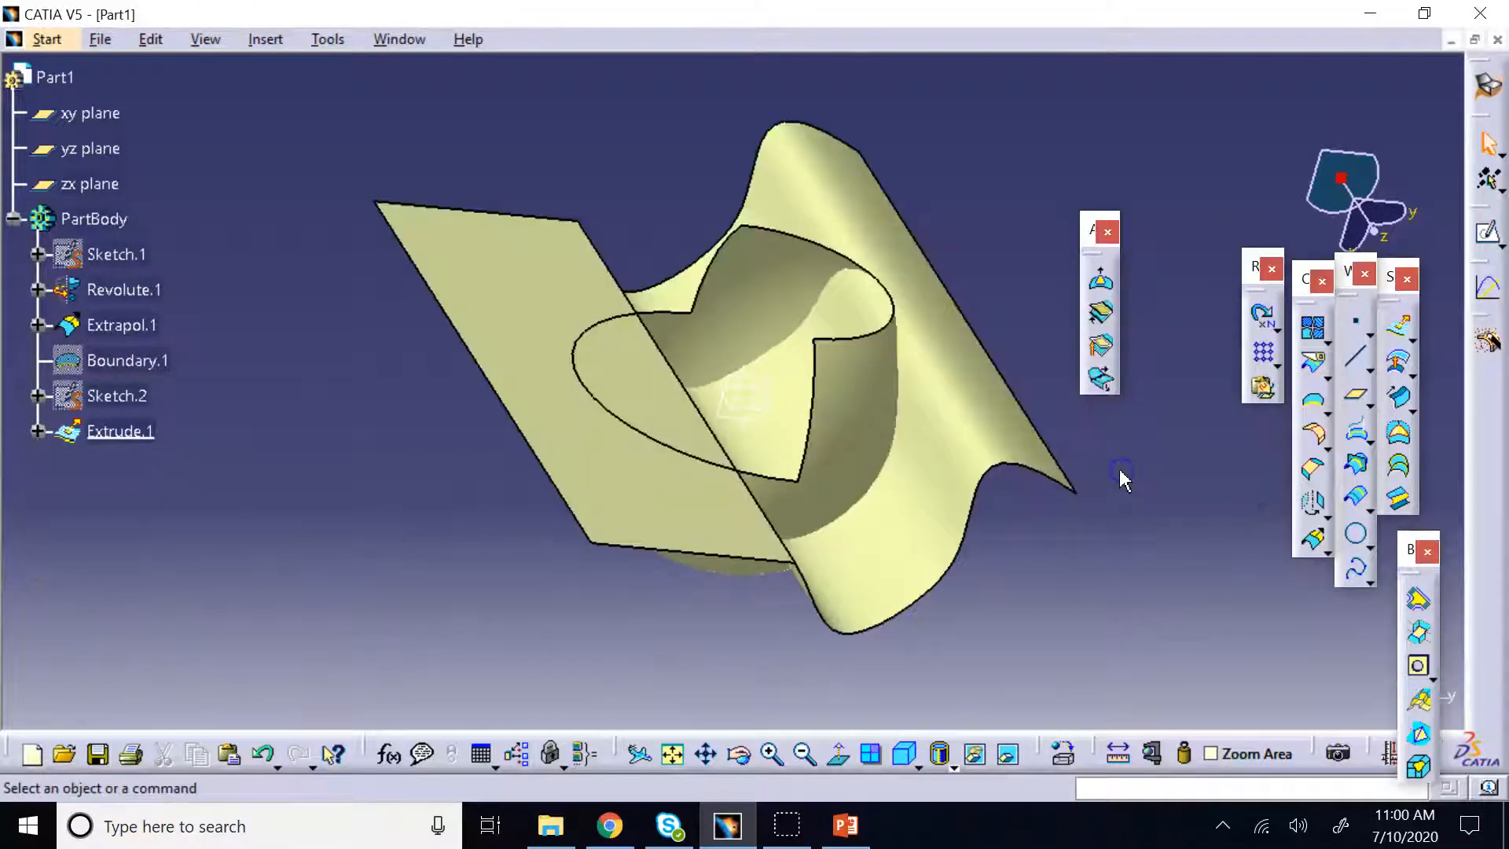
Delete Boundary.1, Sketch.2 and Extrude.1 together from the part body
left_click(114, 396)
left_click(120, 431, "ctrl")
left_click(130, 366, "ctrl")
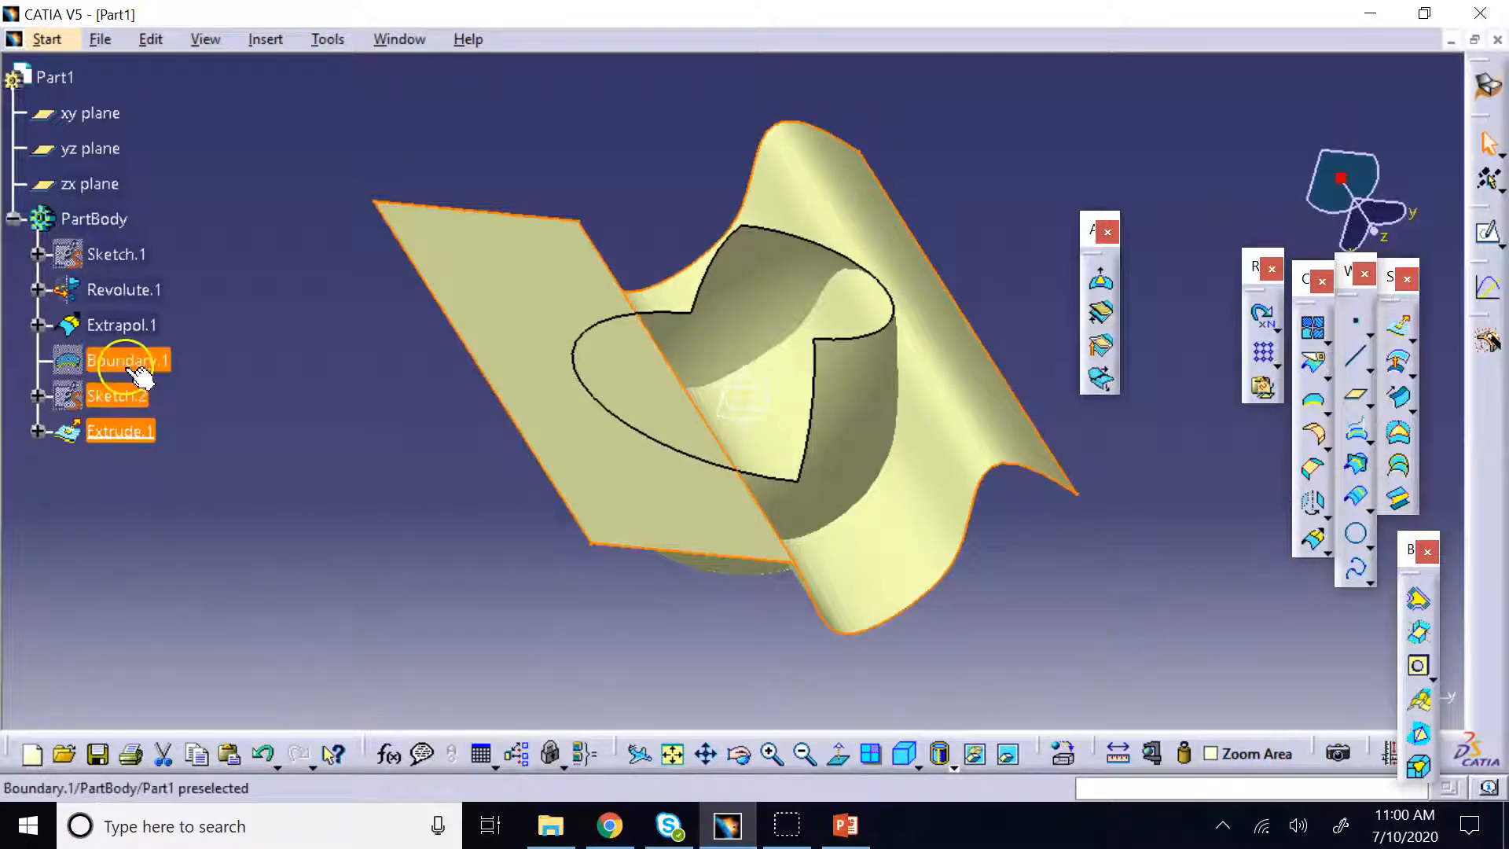
right_click(140, 377)
left_click(179, 649)
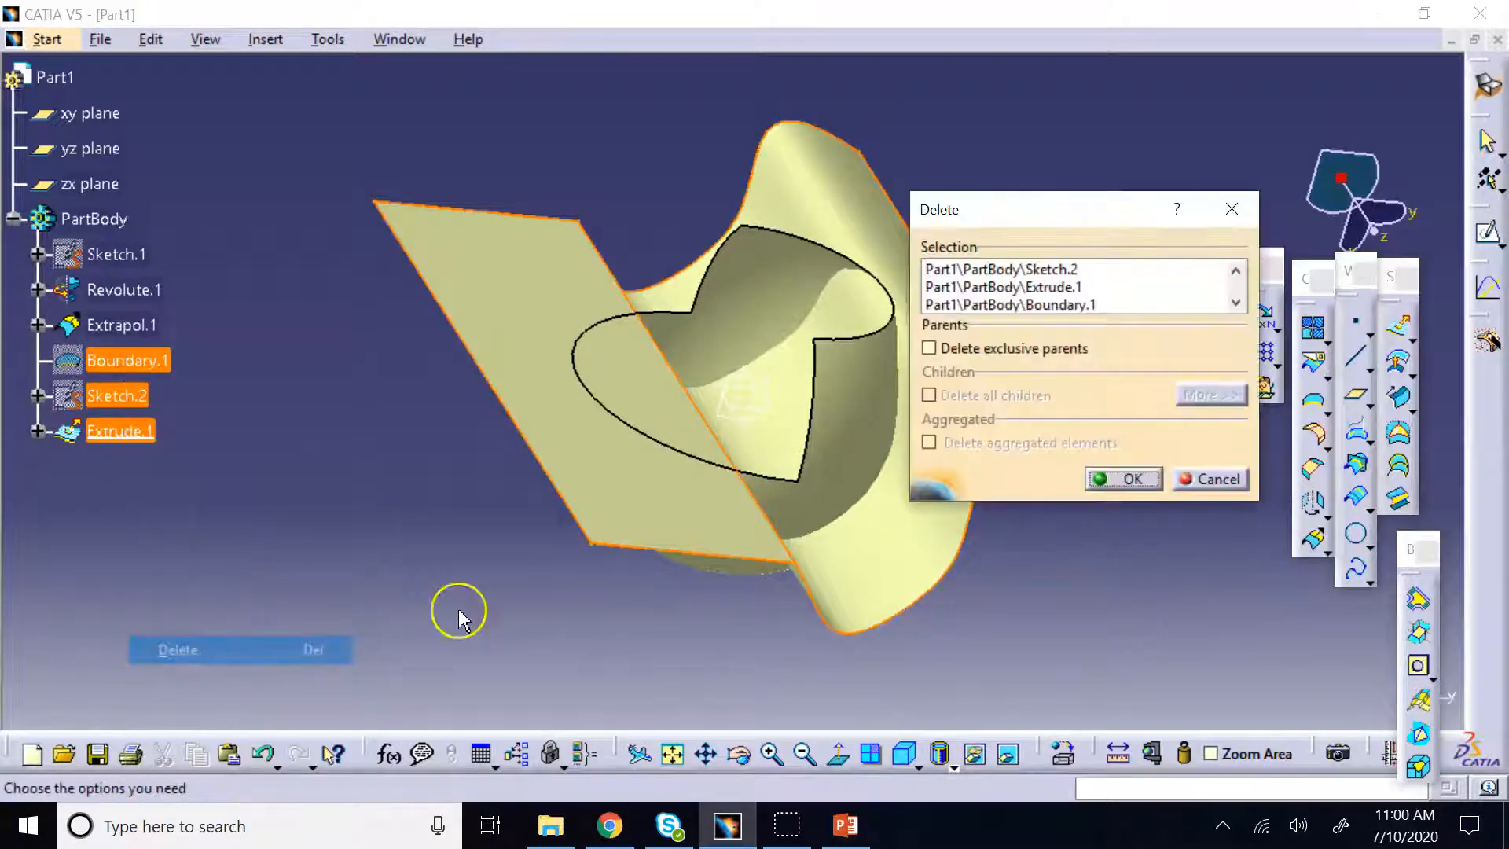
left_click(1100, 480)
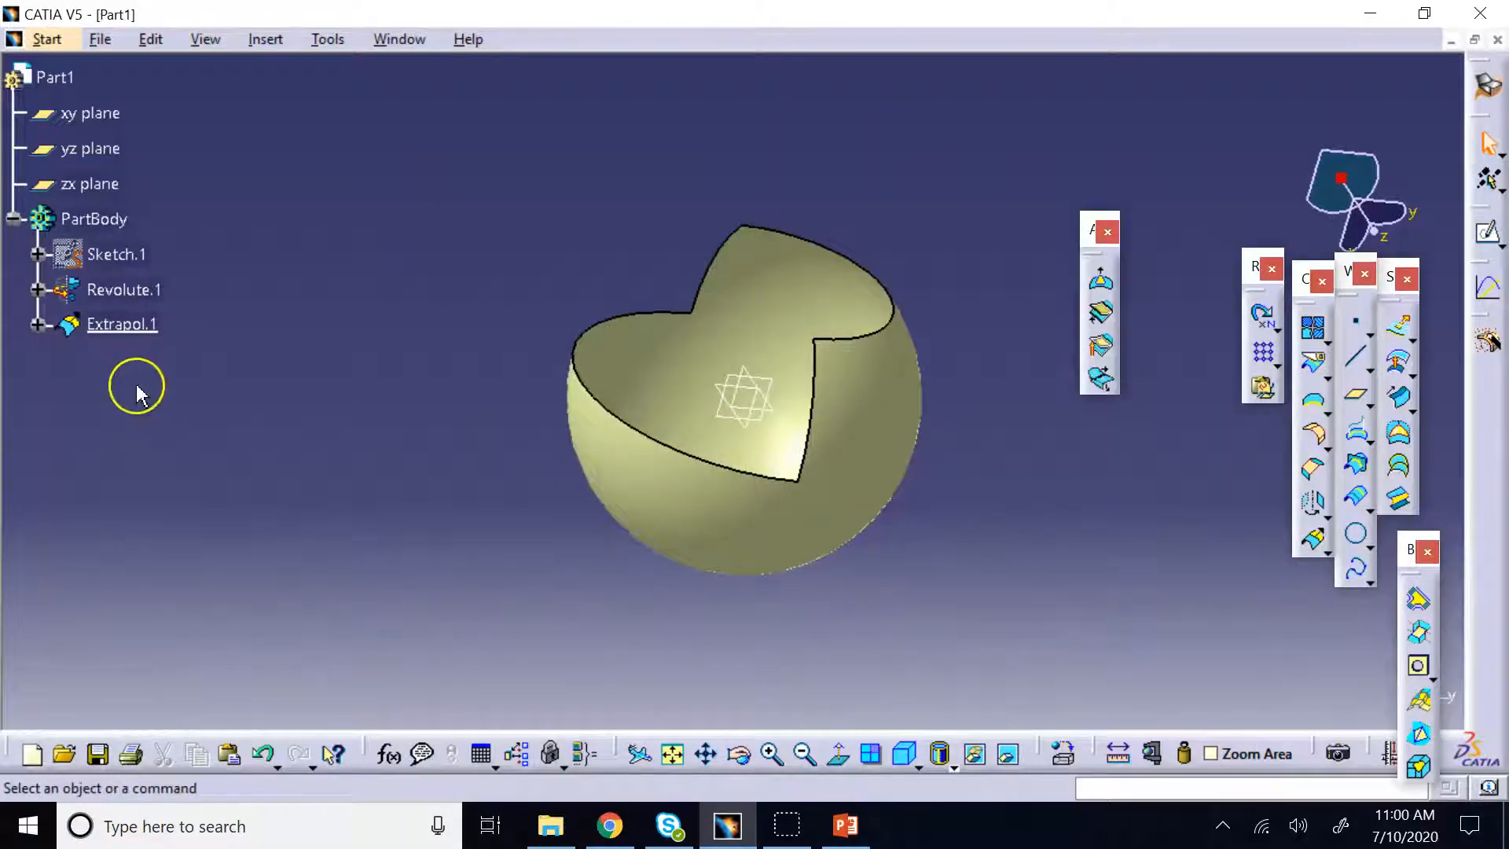
Delete the Extrapol.1 feature, keeping the revolved hemisphere surface
right_click(116, 323)
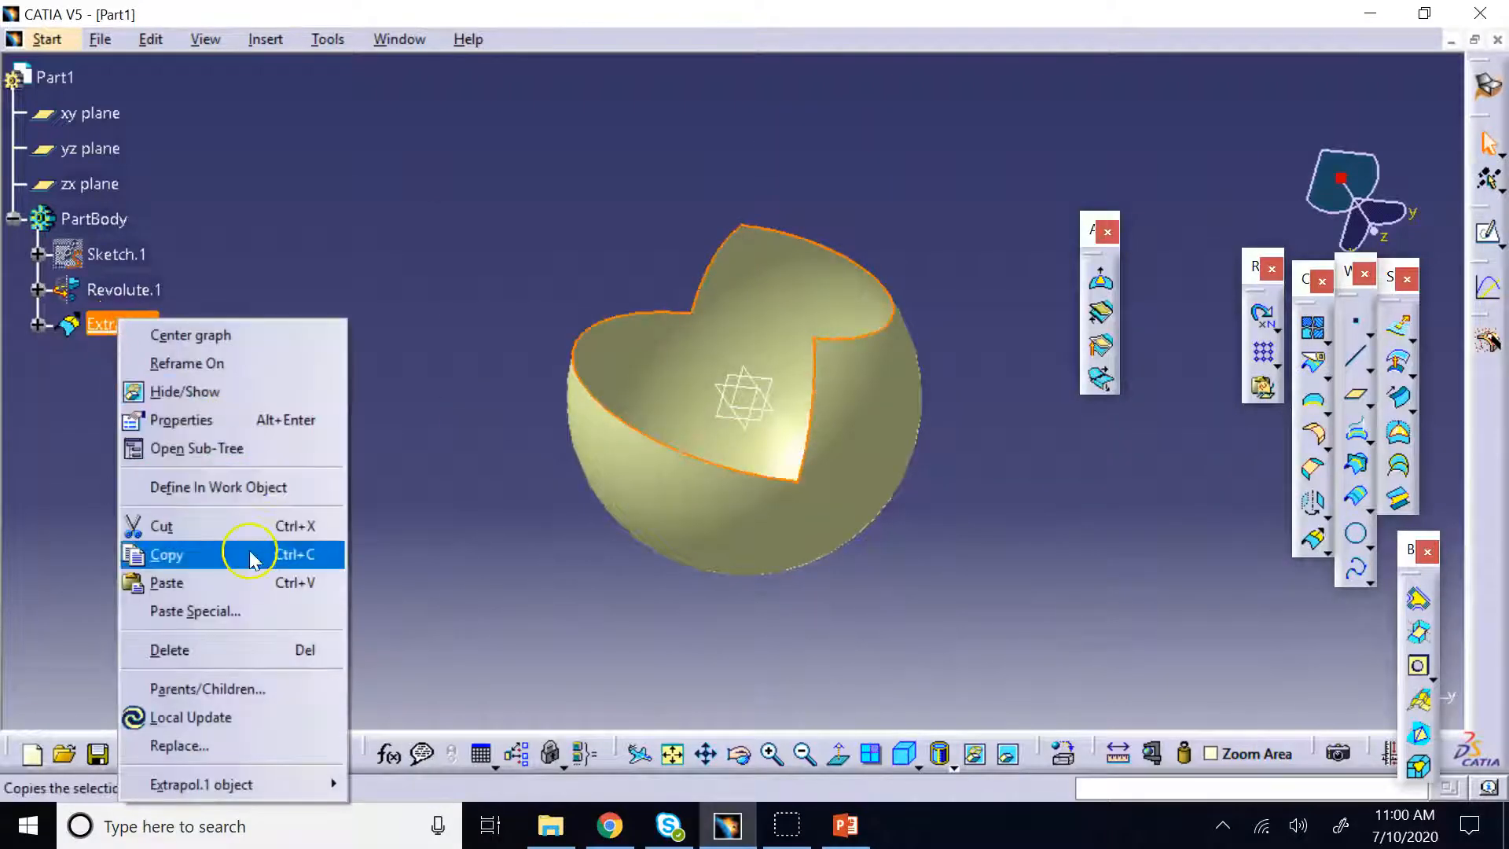
left_click(225, 648)
left_click(1124, 477)
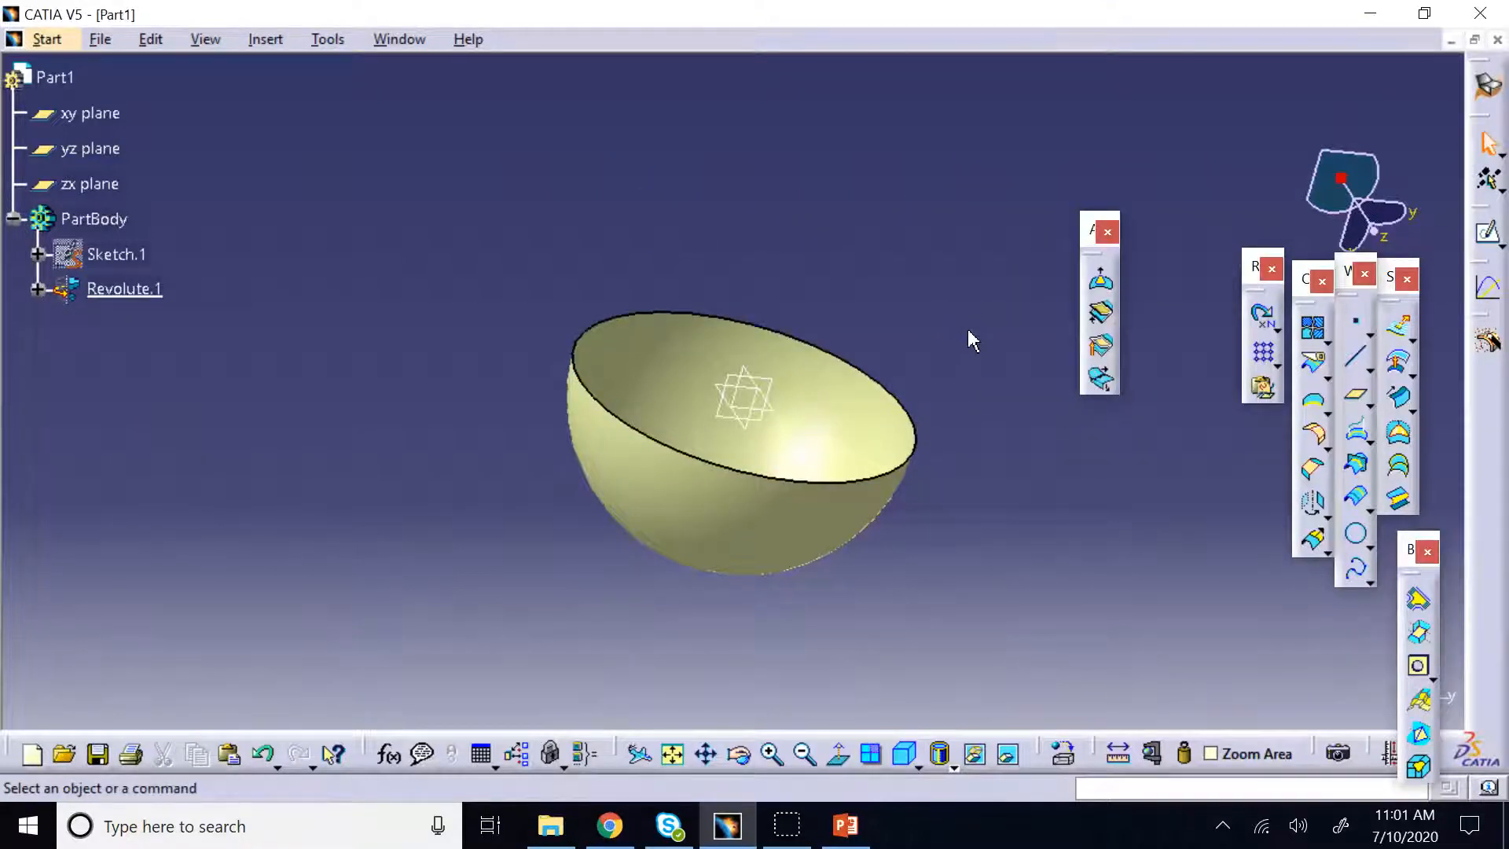
Start a Bump deformation of the revolved hemisphere with its circular rim edge as the limit curve
left_click(739, 754)
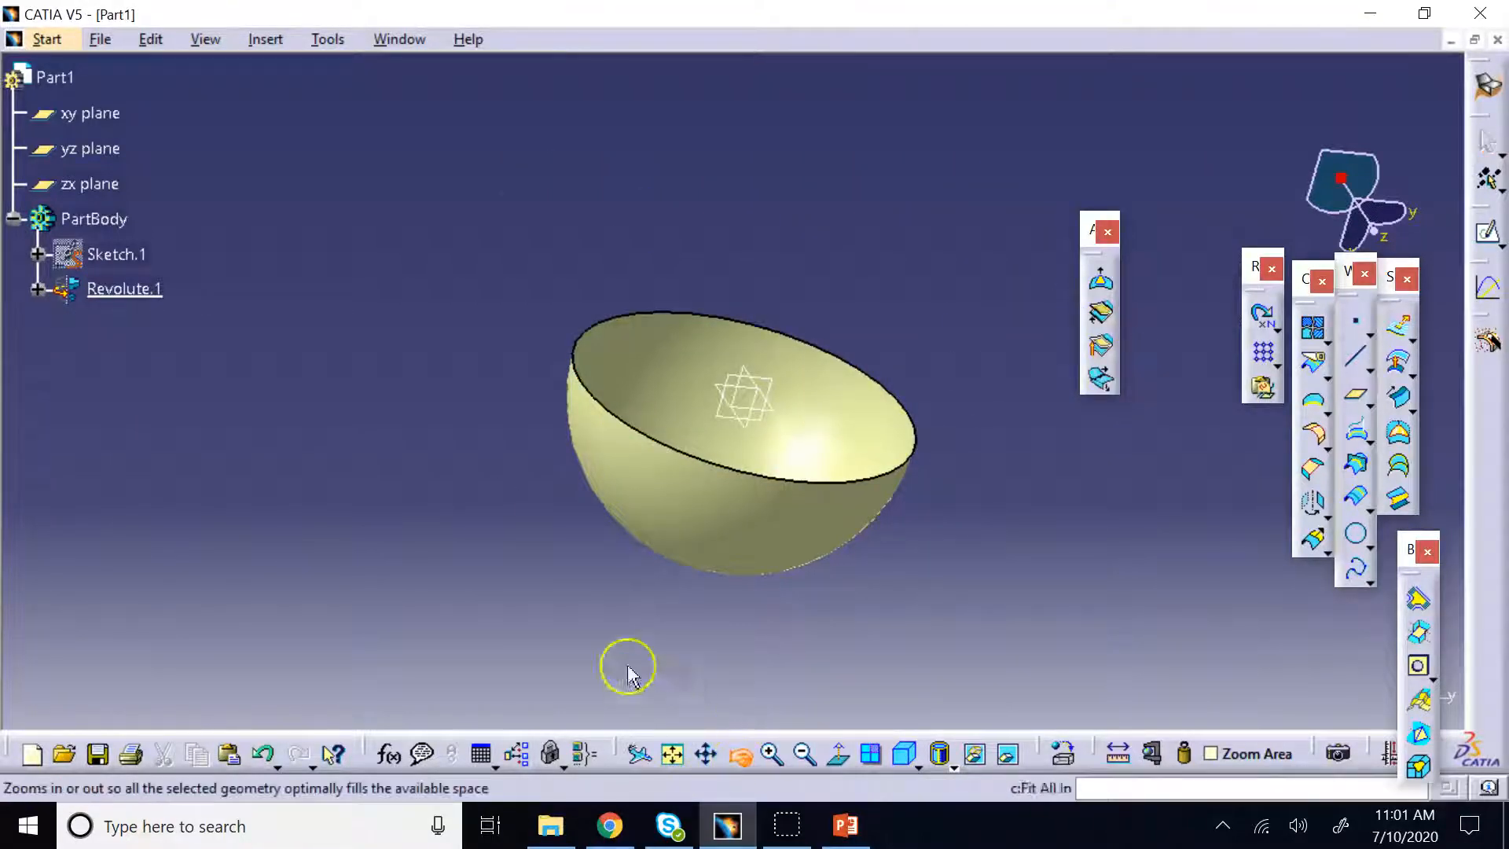
left_click_drag(629, 675, 817, 71)
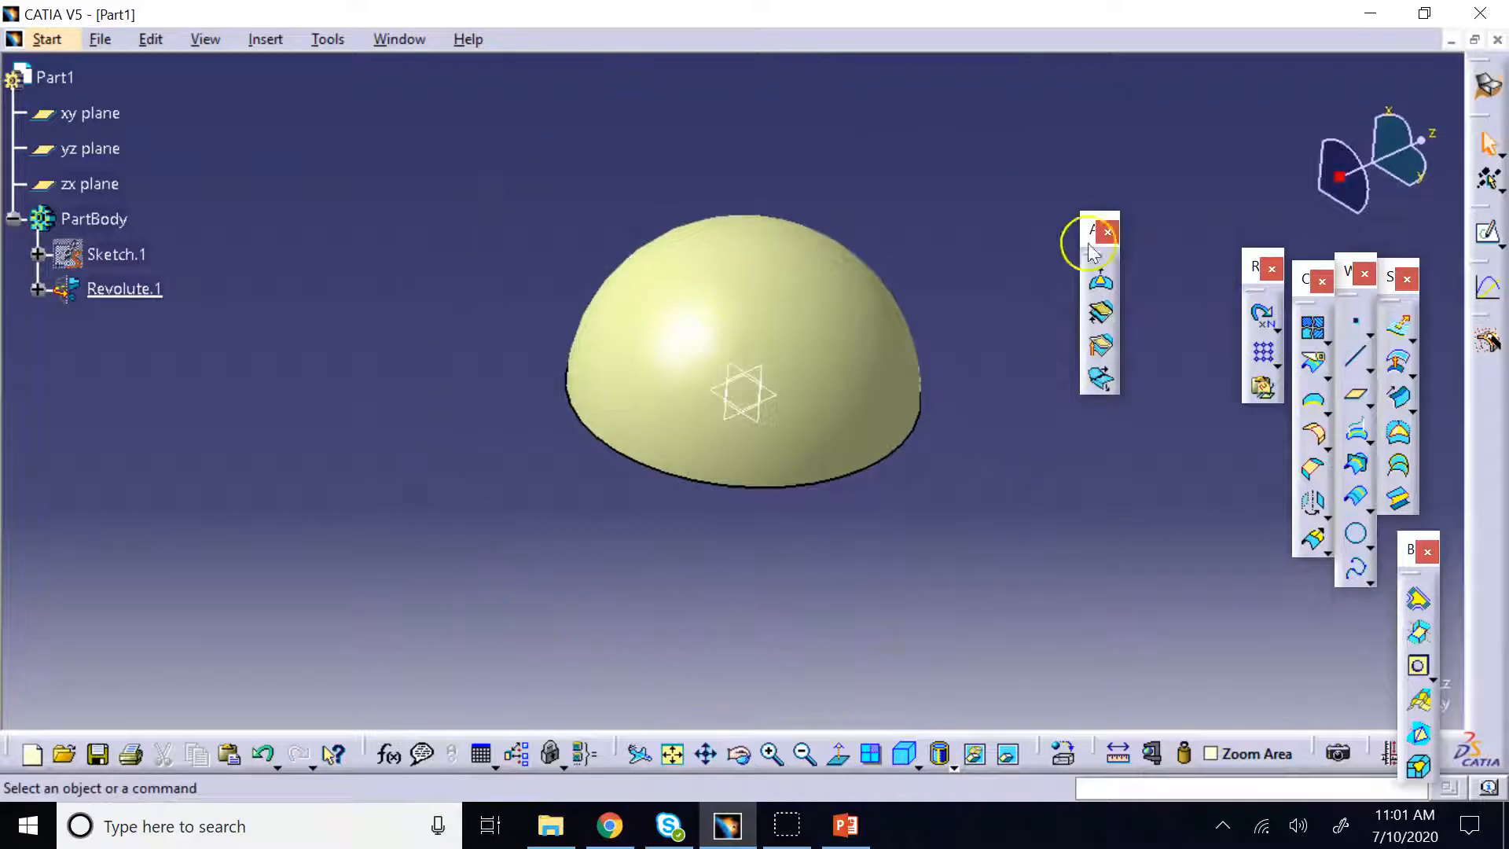
left_click(1102, 286)
left_click(830, 338)
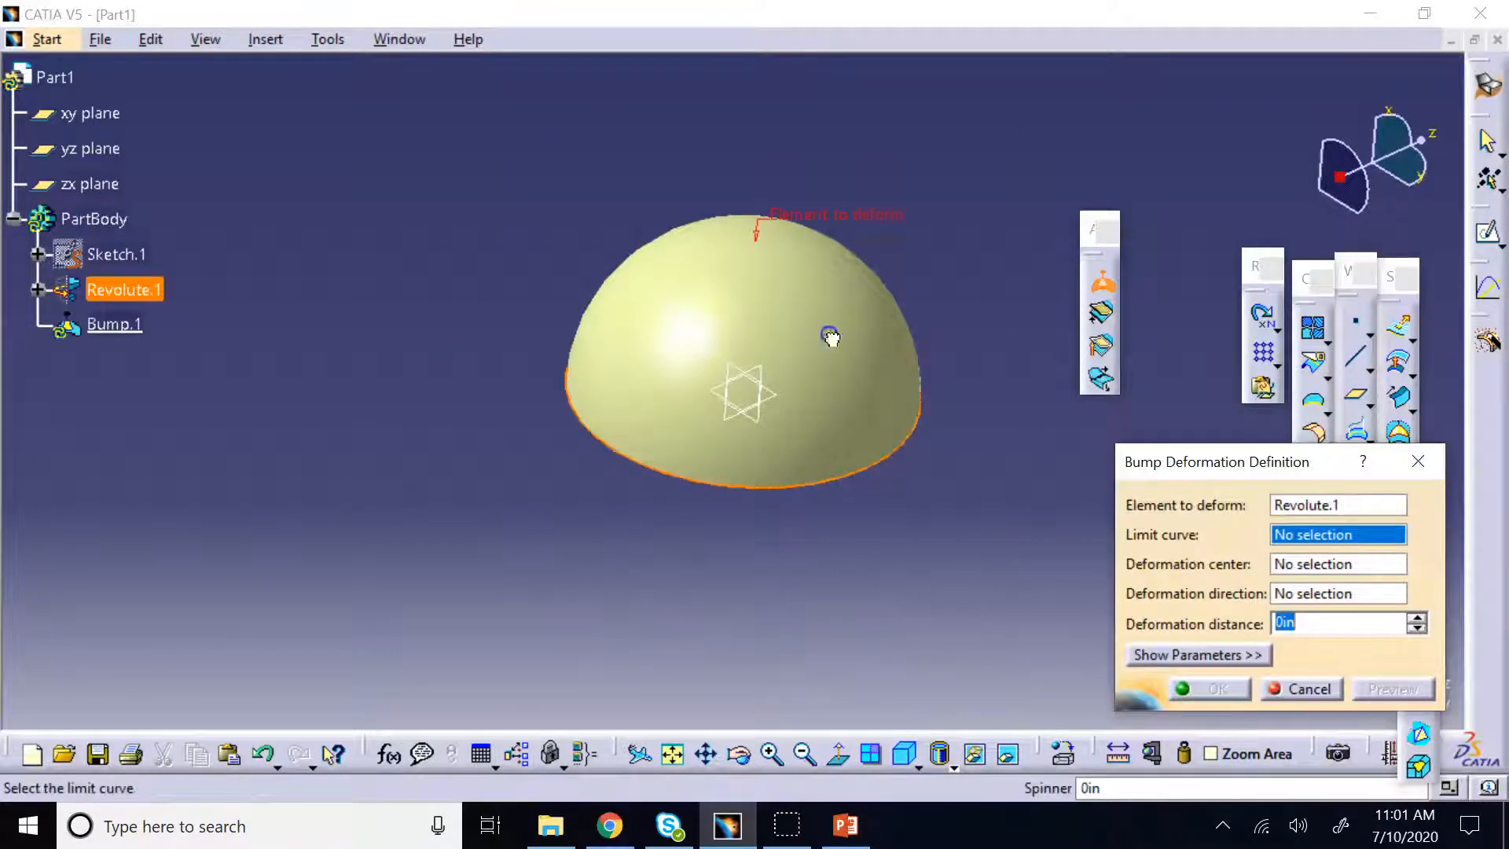
left_click(748, 492)
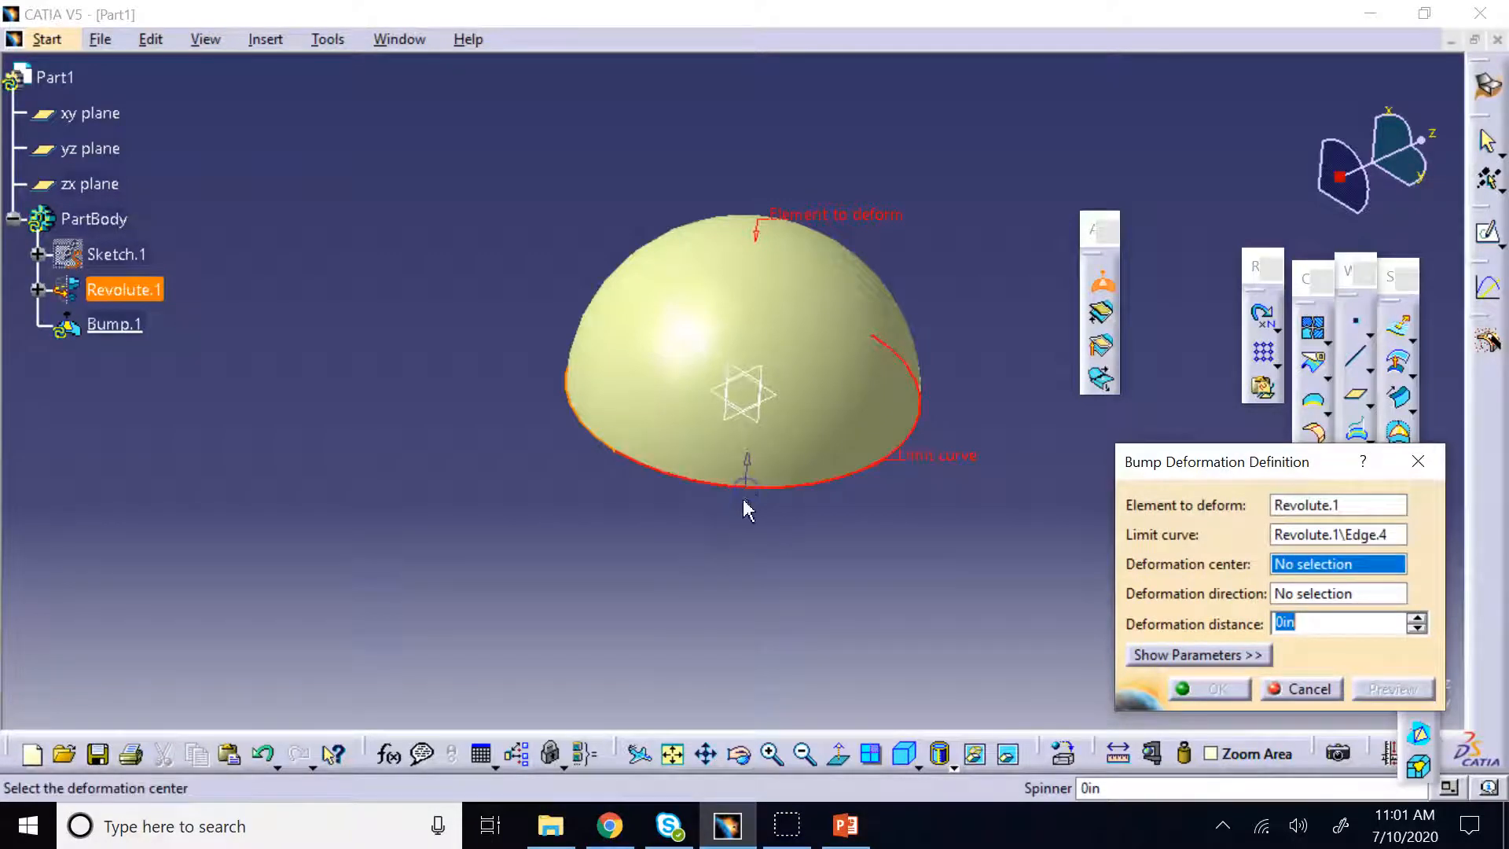
Create an on-surface point for the bump's deformation center, placed on the hemisphere about 1.49 in from the default middle reference
left_click(741, 754)
left_click_drag(738, 708, 961, 569)
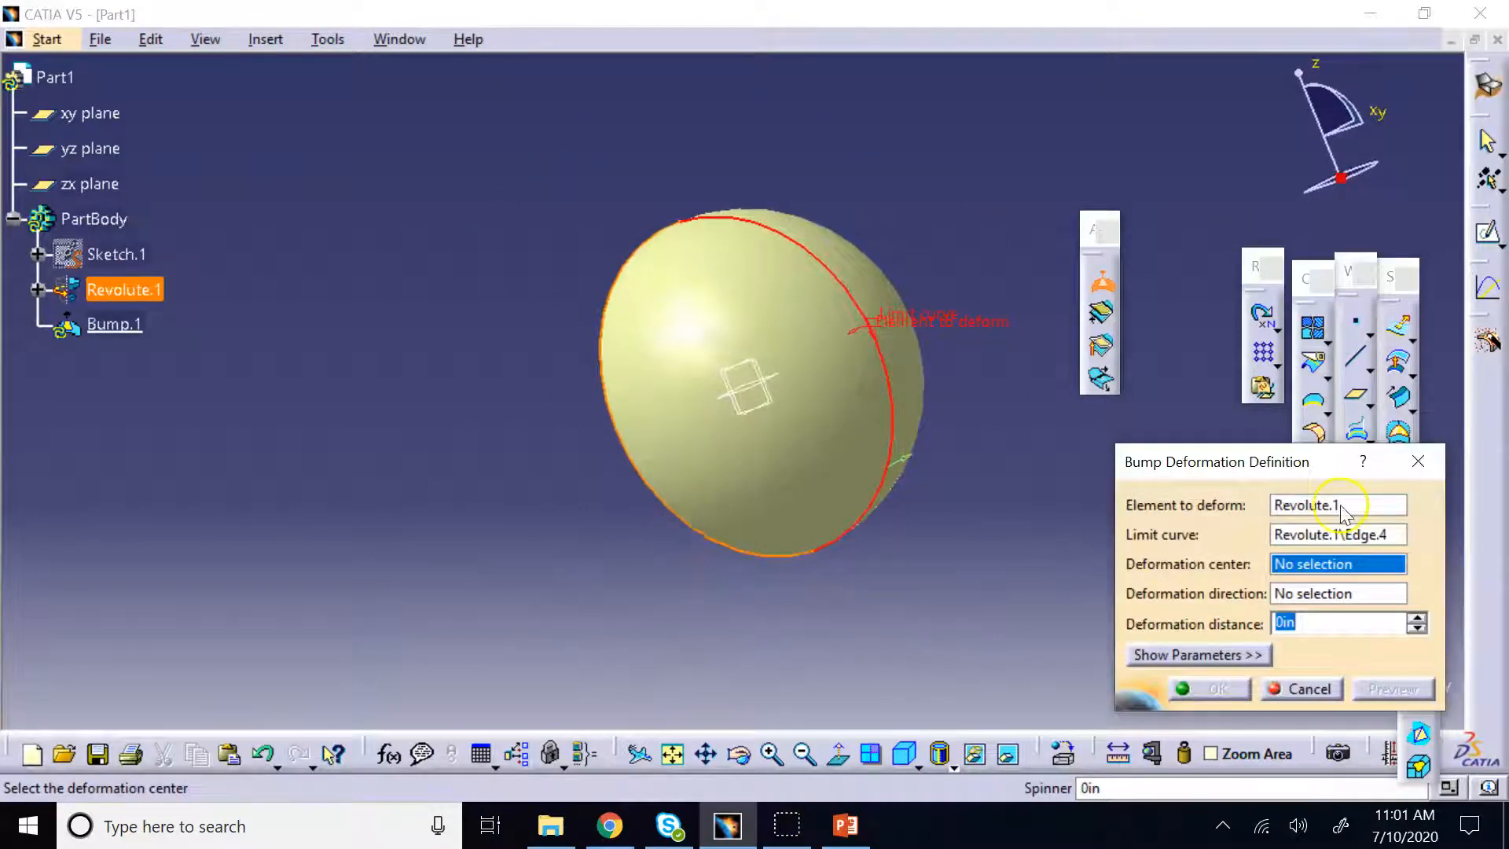
right_click(1301, 572)
key("Down")
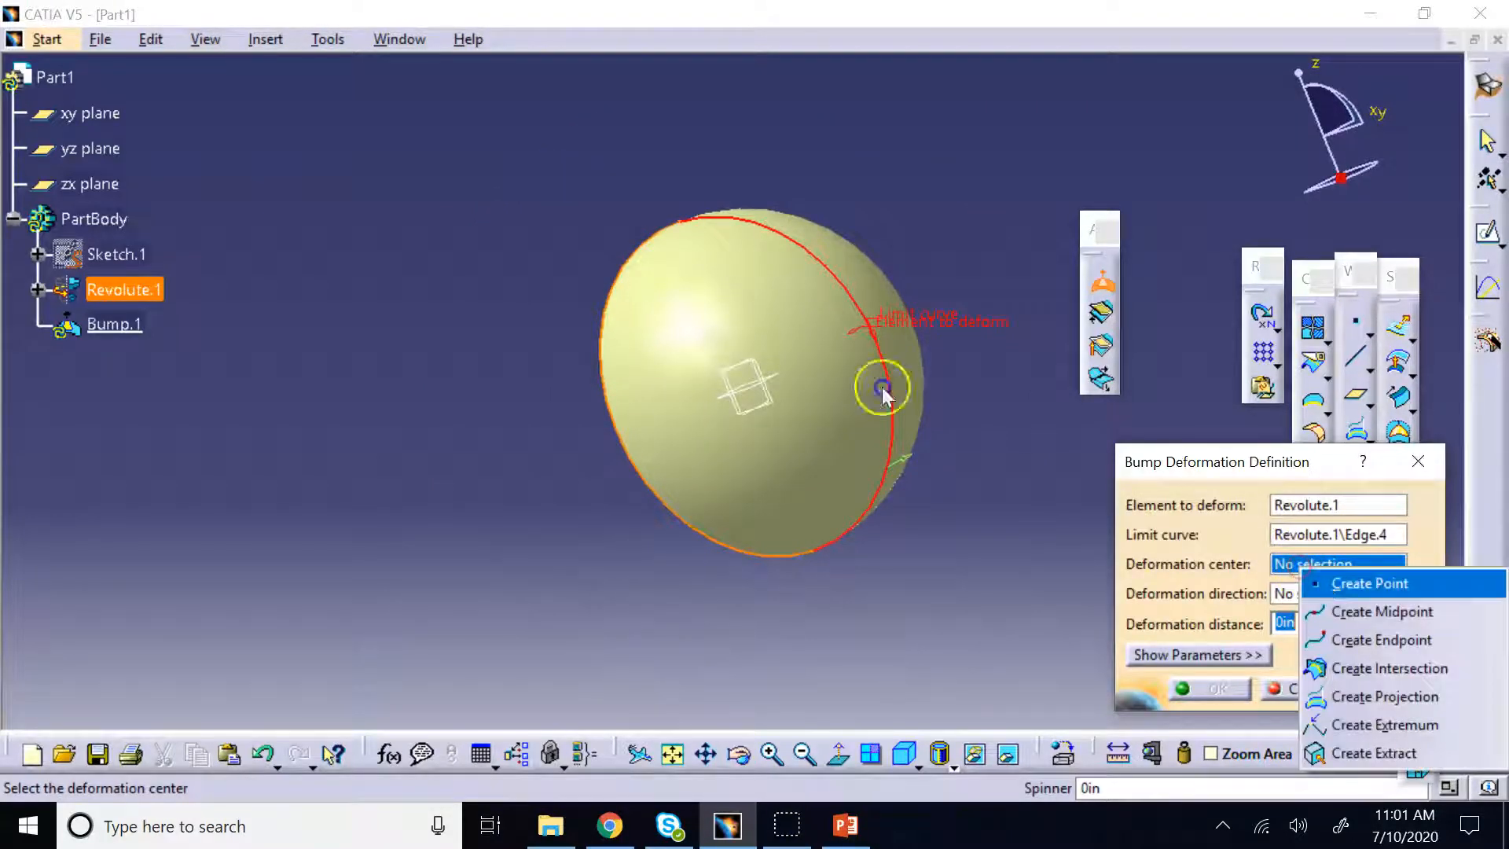
key("Return")
left_click(877, 335)
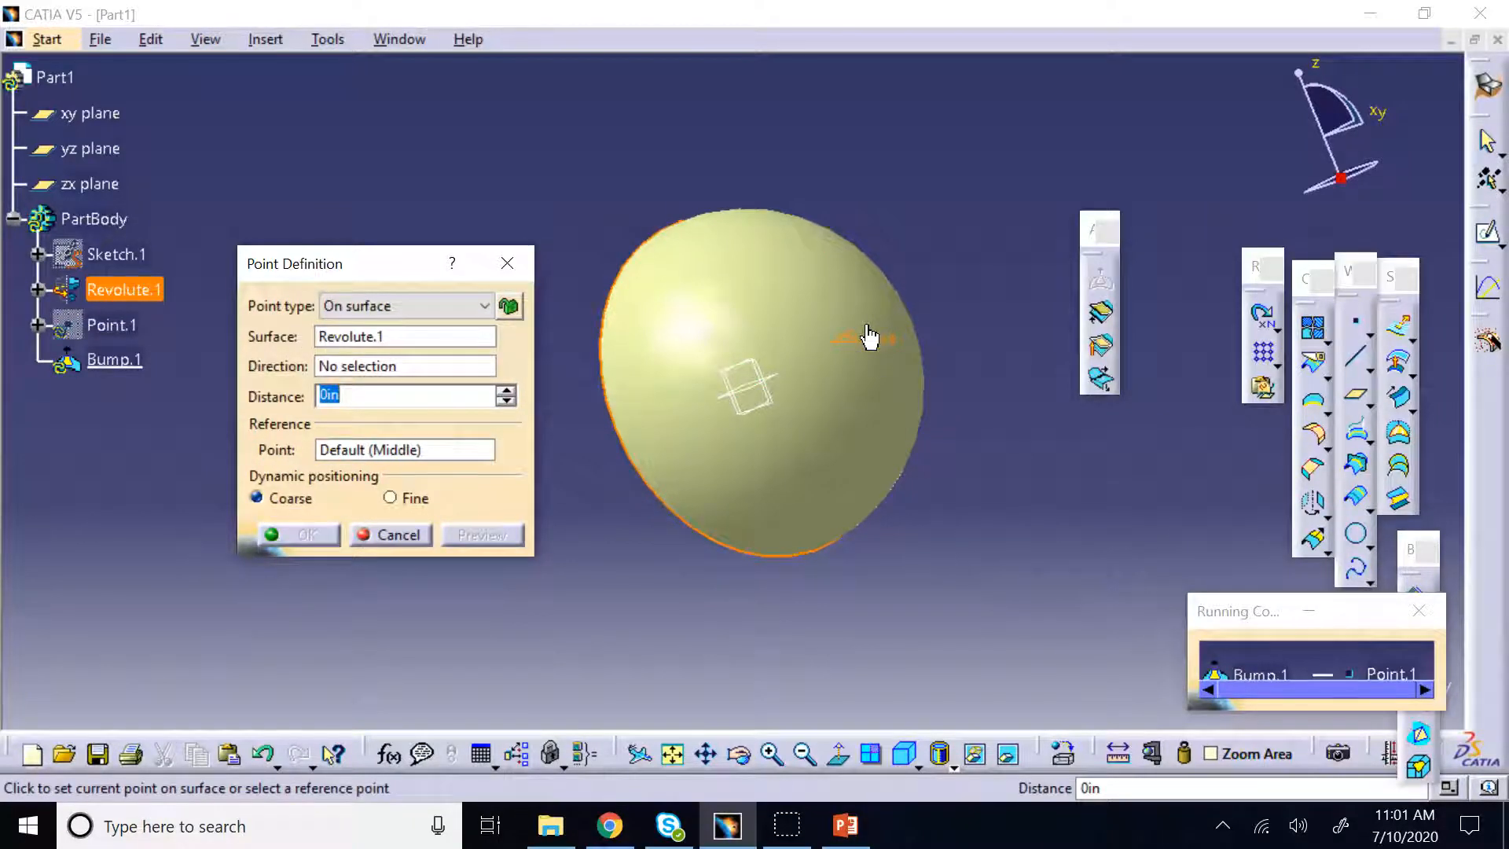
left_click(864, 336)
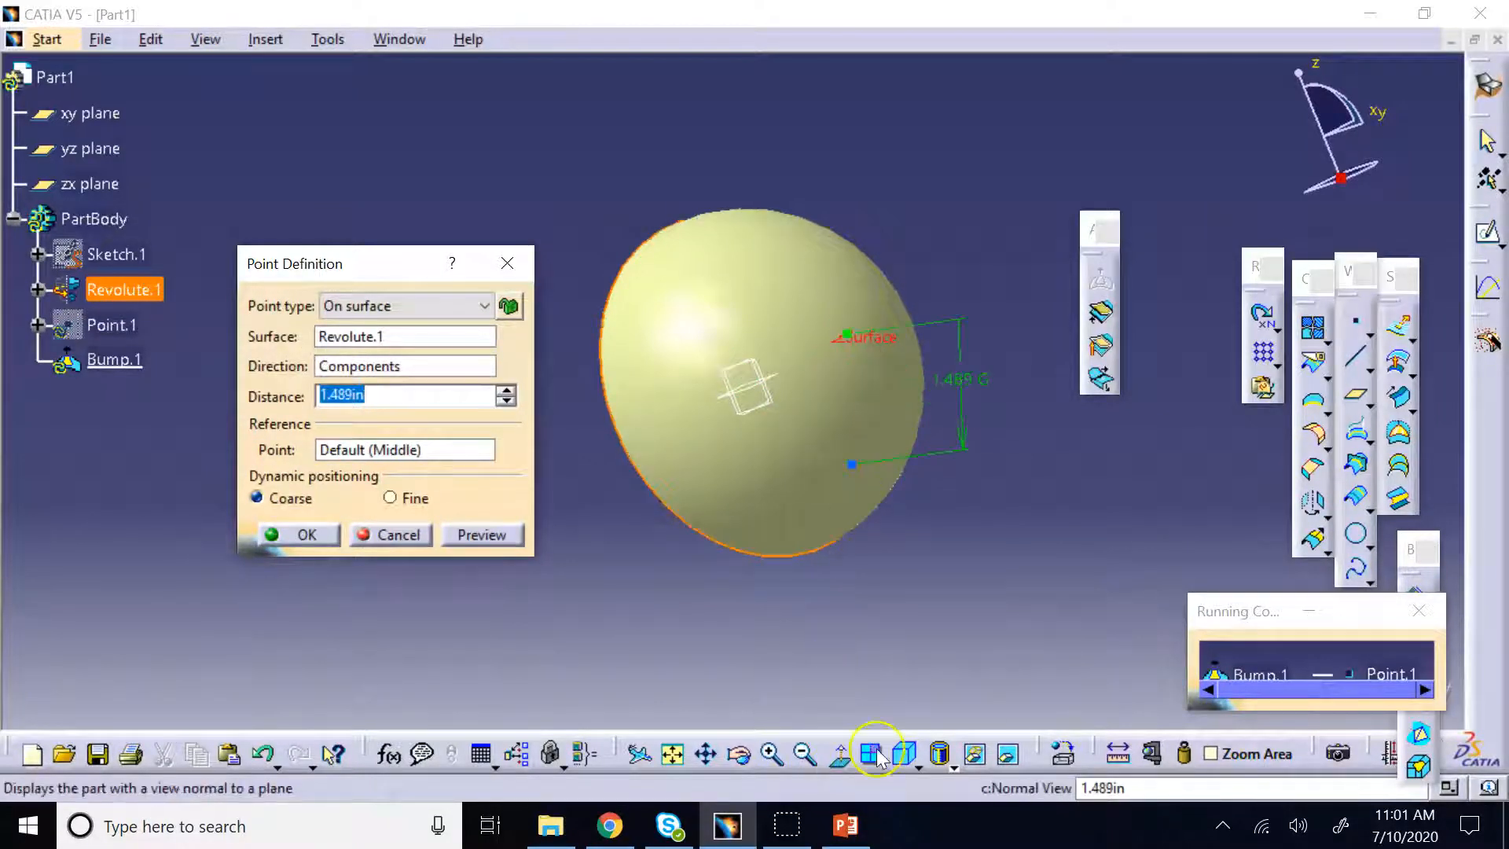
Reposition the deformation center point near the hemisphere's apex, about 0.13 in from the default middle reference, and accept it
left_click(905, 754)
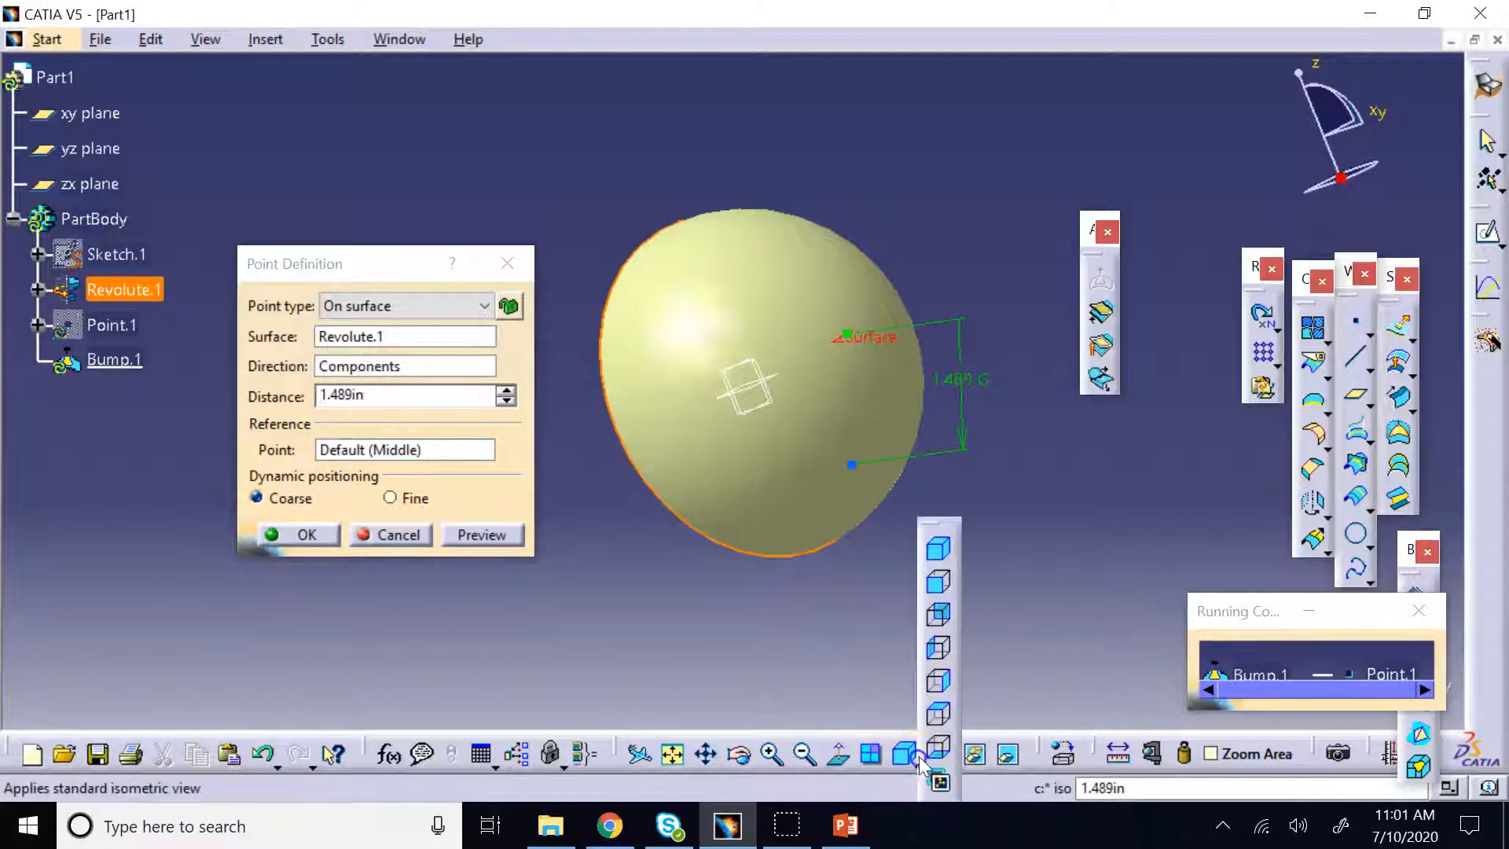
left_click(933, 584)
left_click(778, 397)
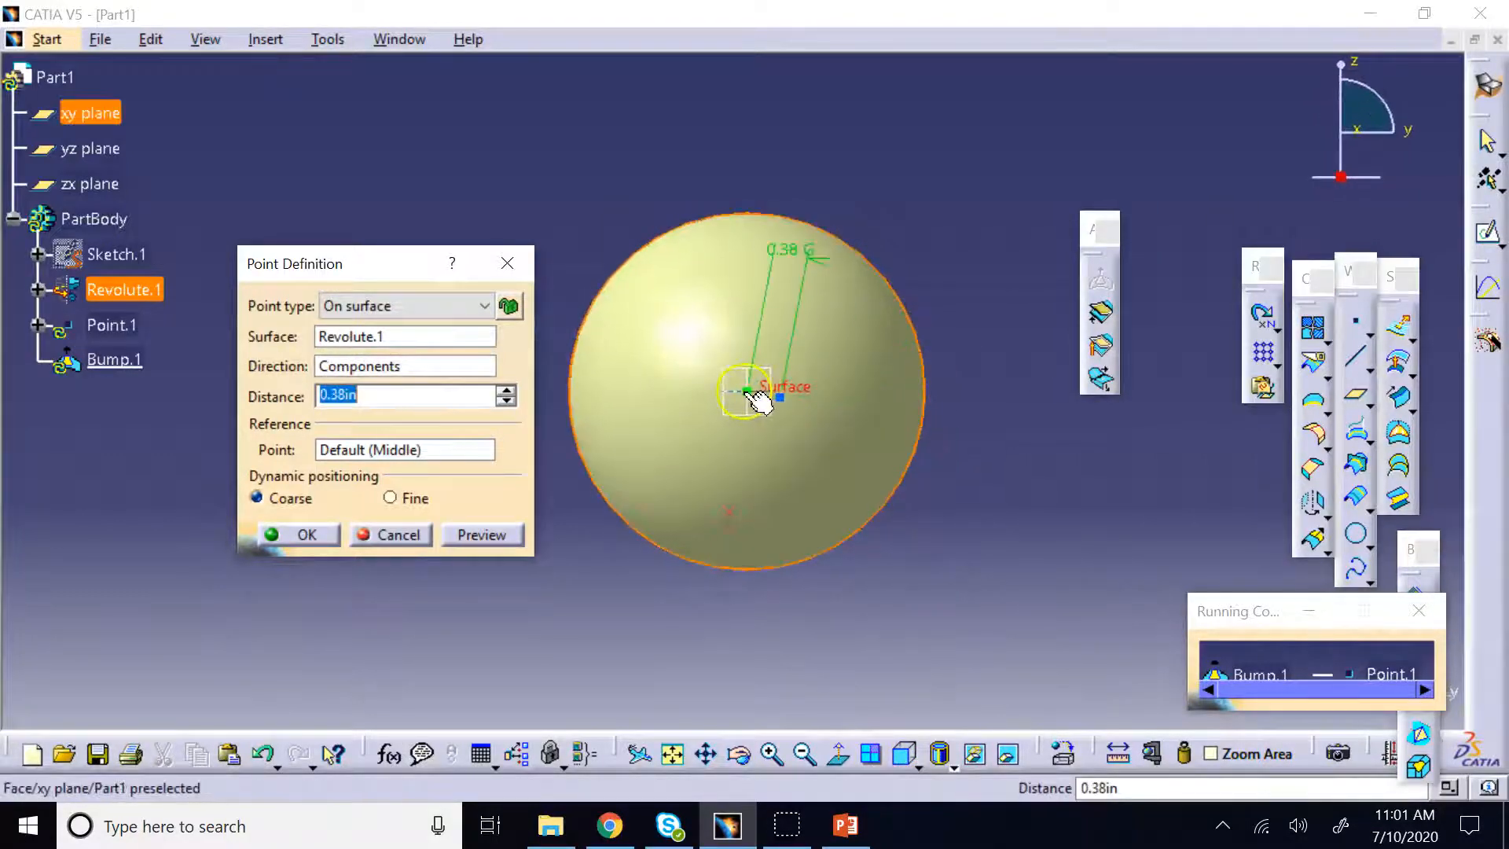
left_click(758, 406)
left_click(762, 386)
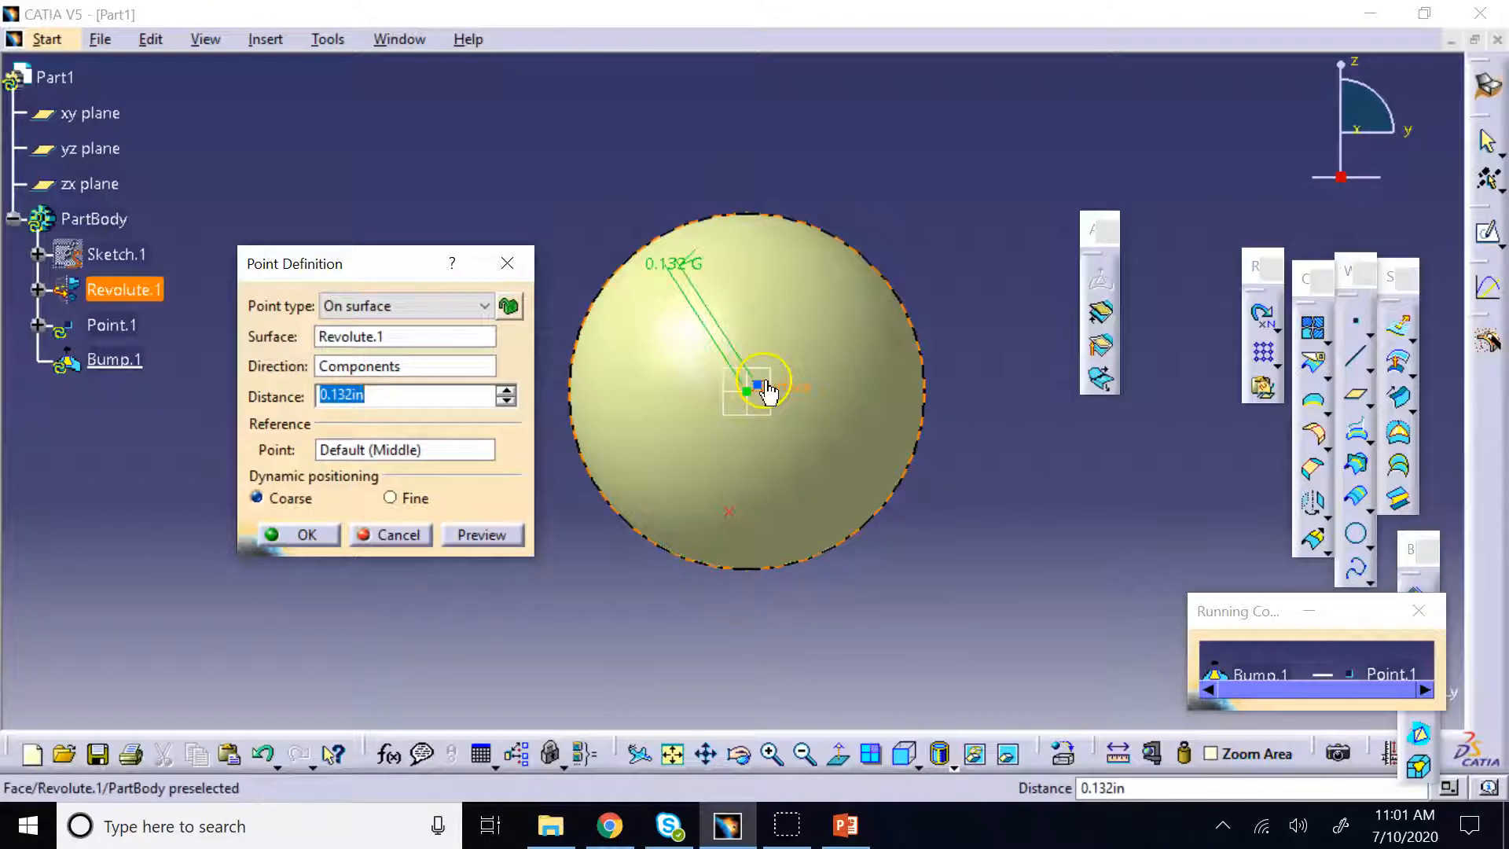
left_click(439, 332)
left_click(281, 542)
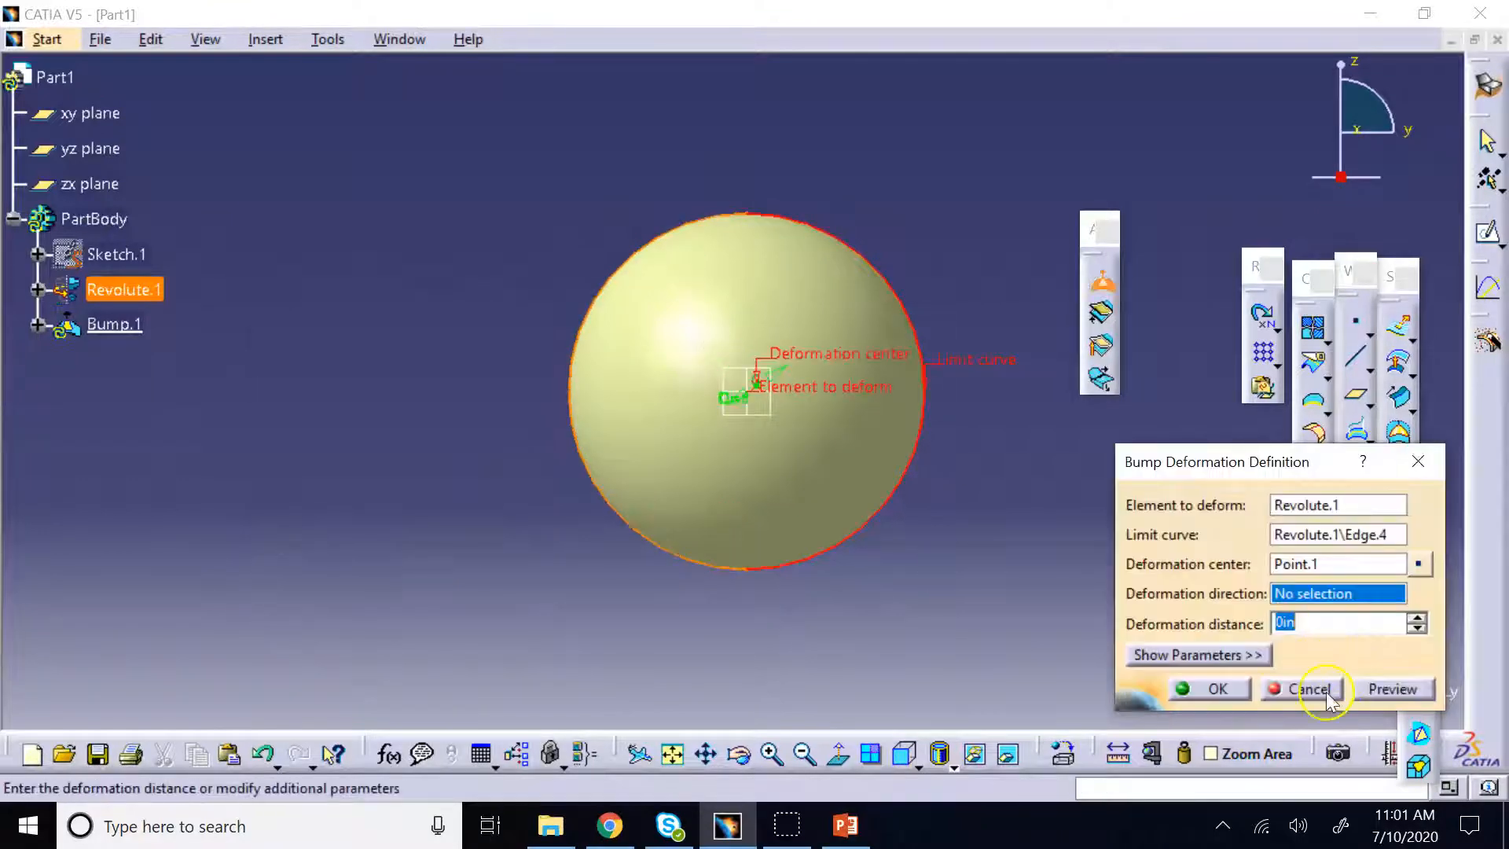
Try the bump along the X axis with a deformation distance of 1 in, and cancel the definition
left_click(916, 762)
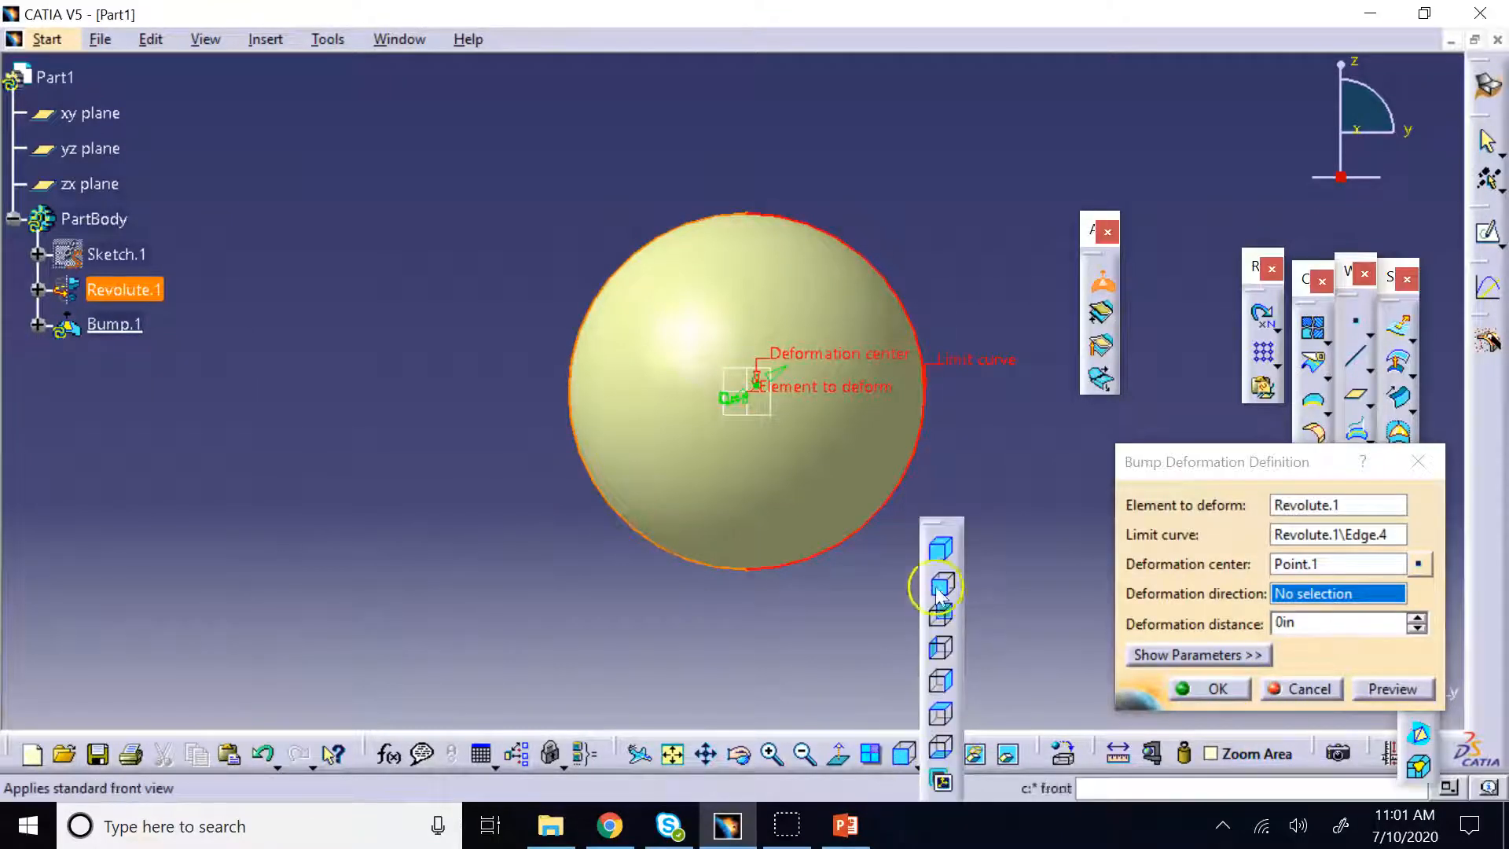
left_click(939, 548)
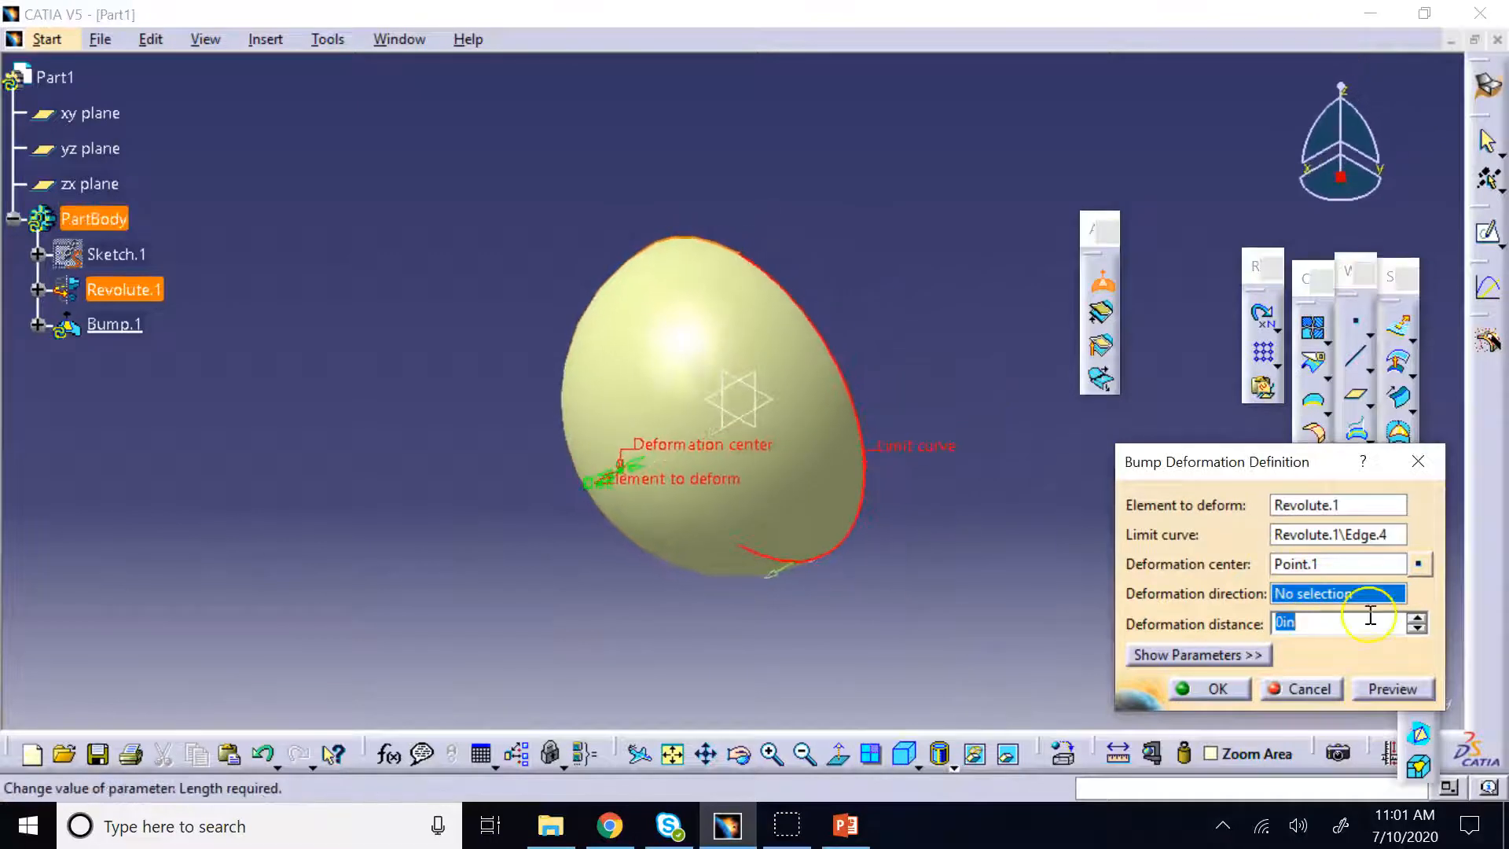
right_click(1321, 596)
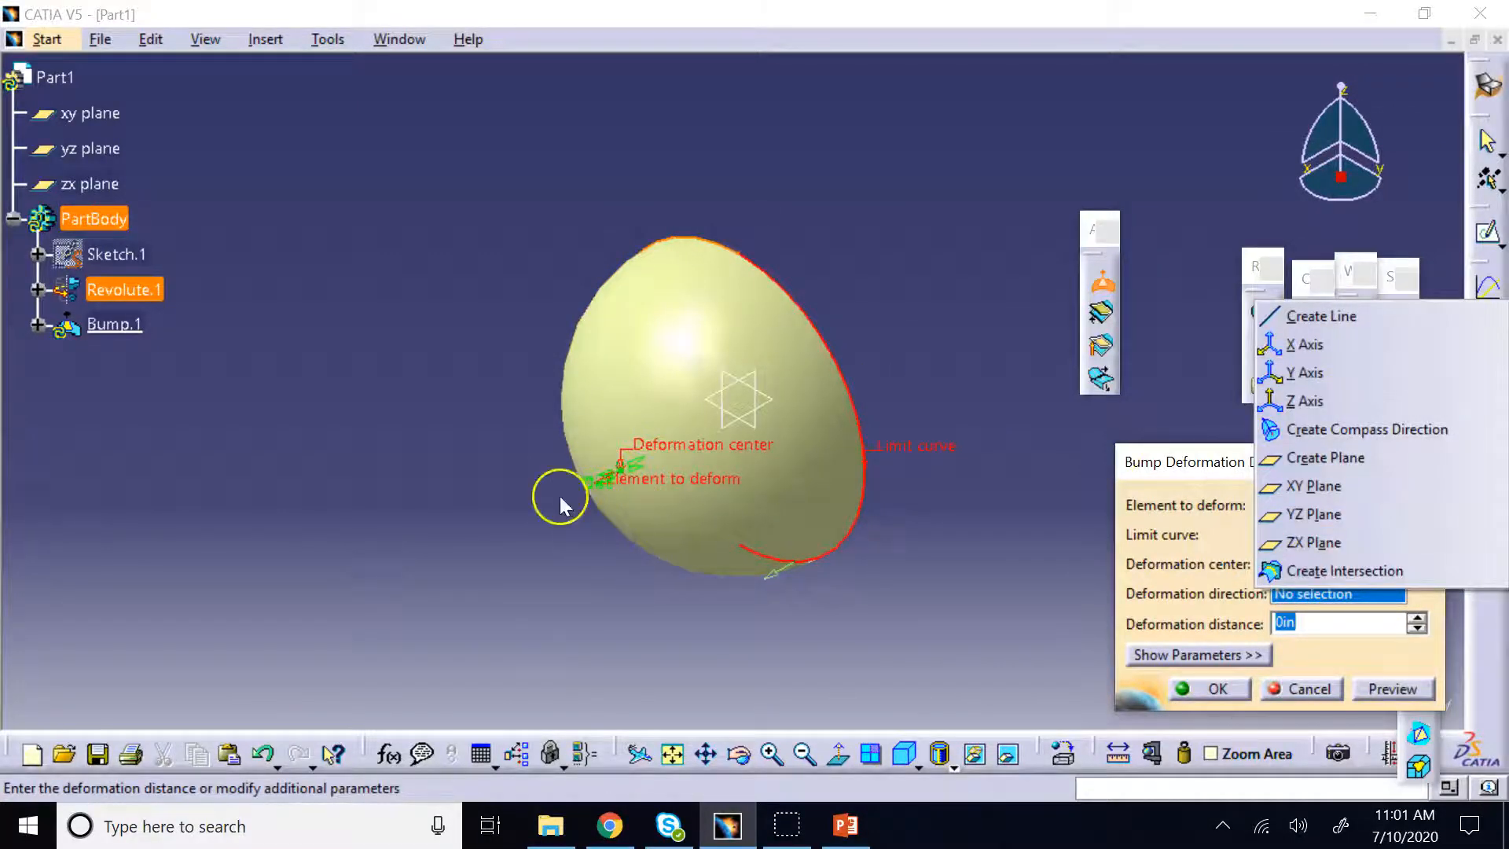
left_click(1305, 345)
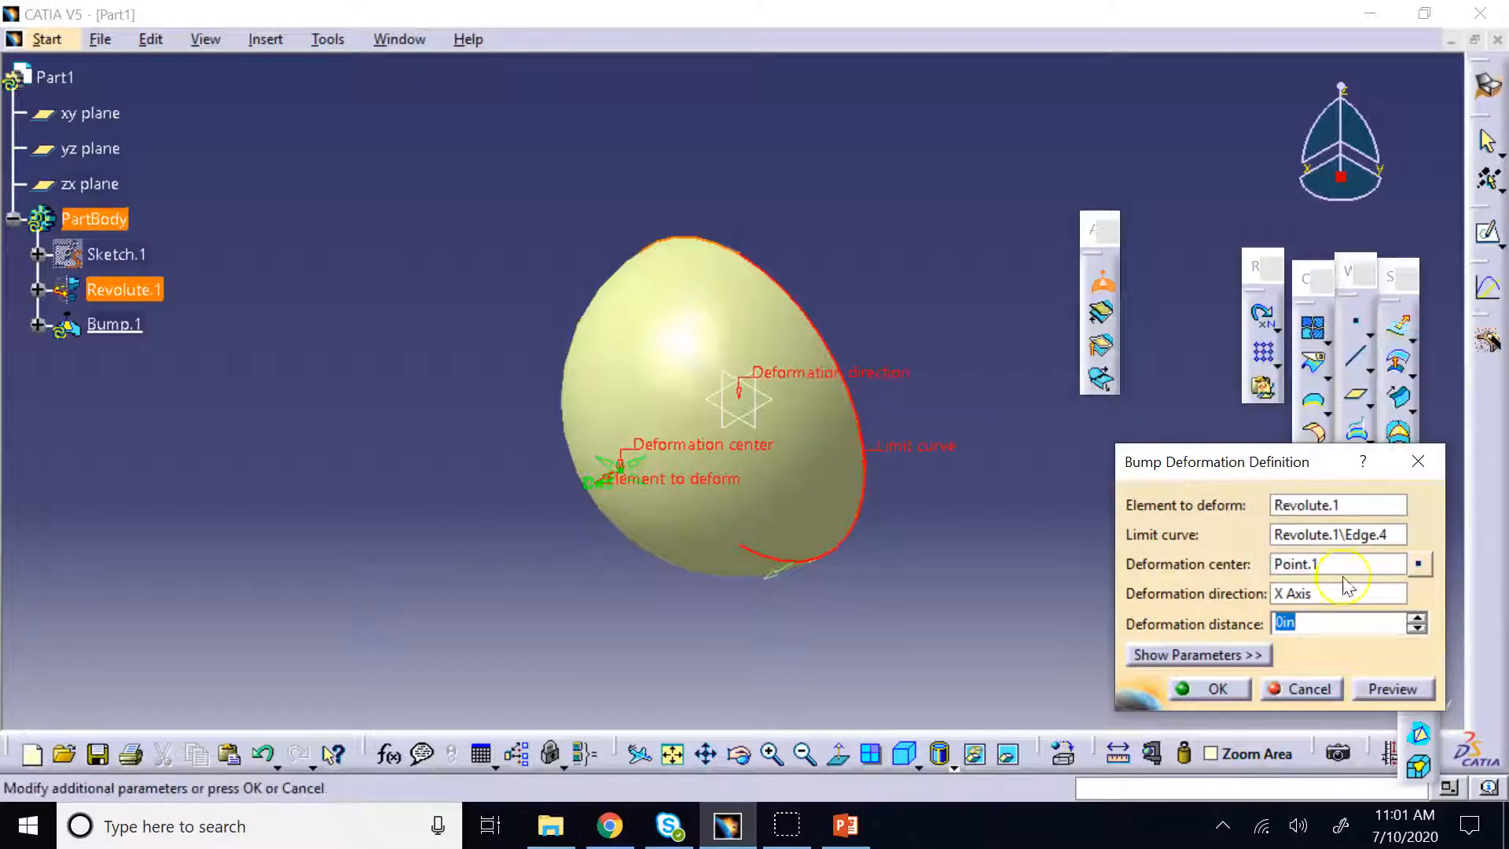
left_click(1417, 618)
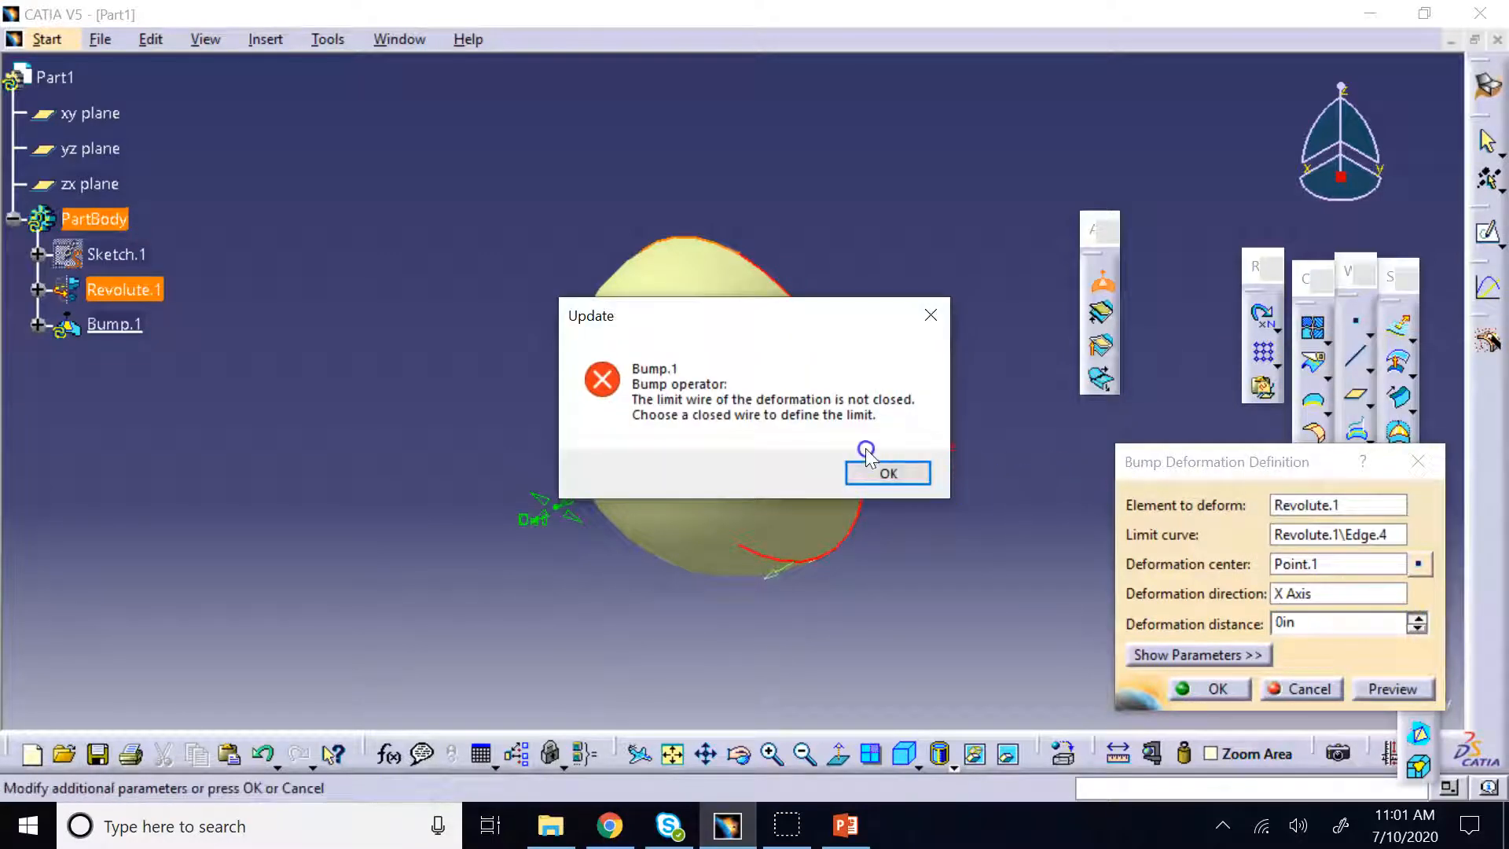
left_click(877, 473)
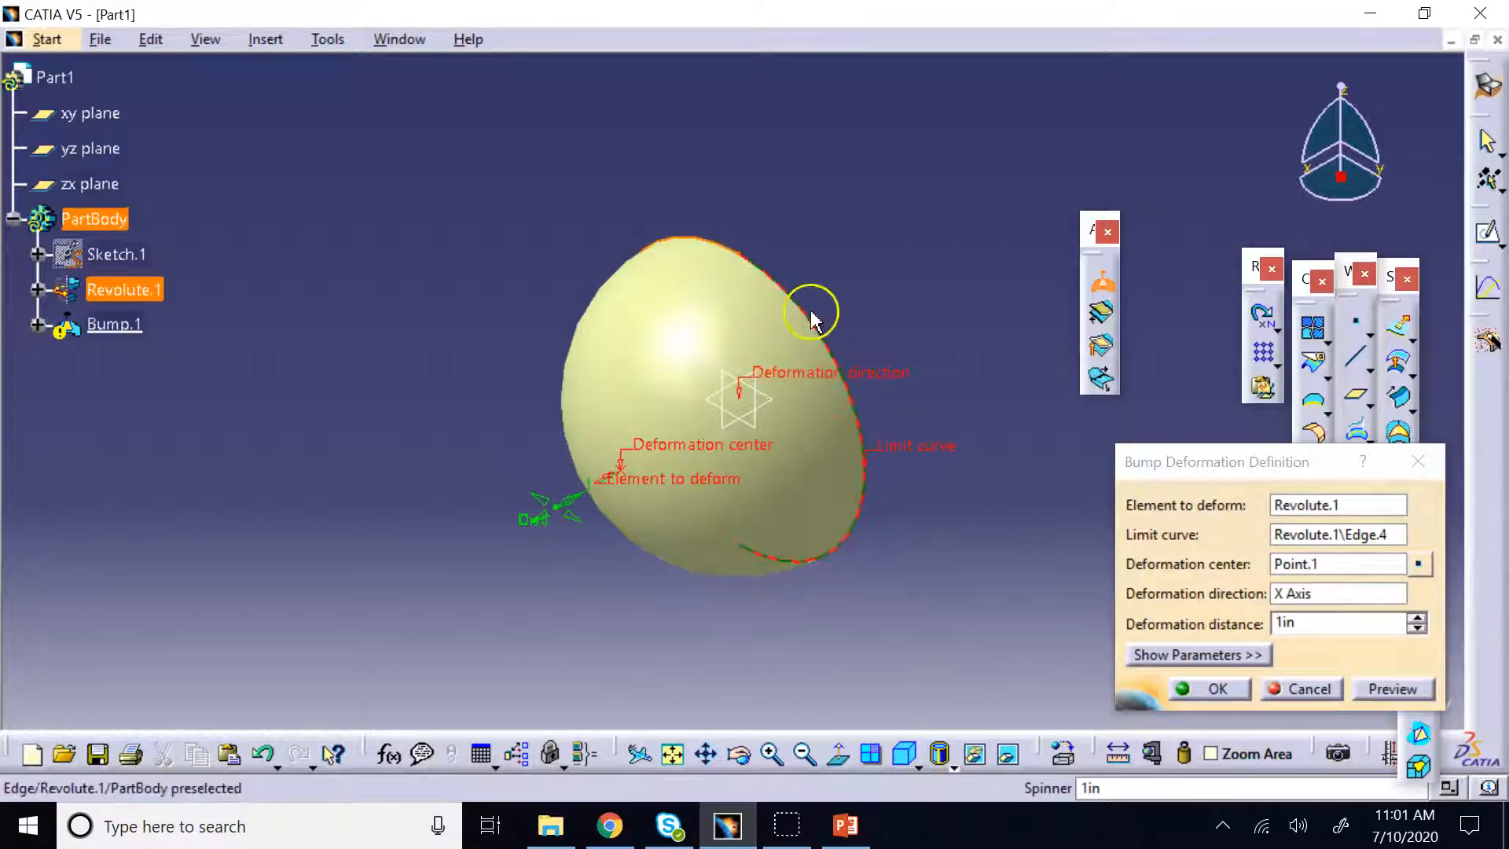
left_click(1150, 646)
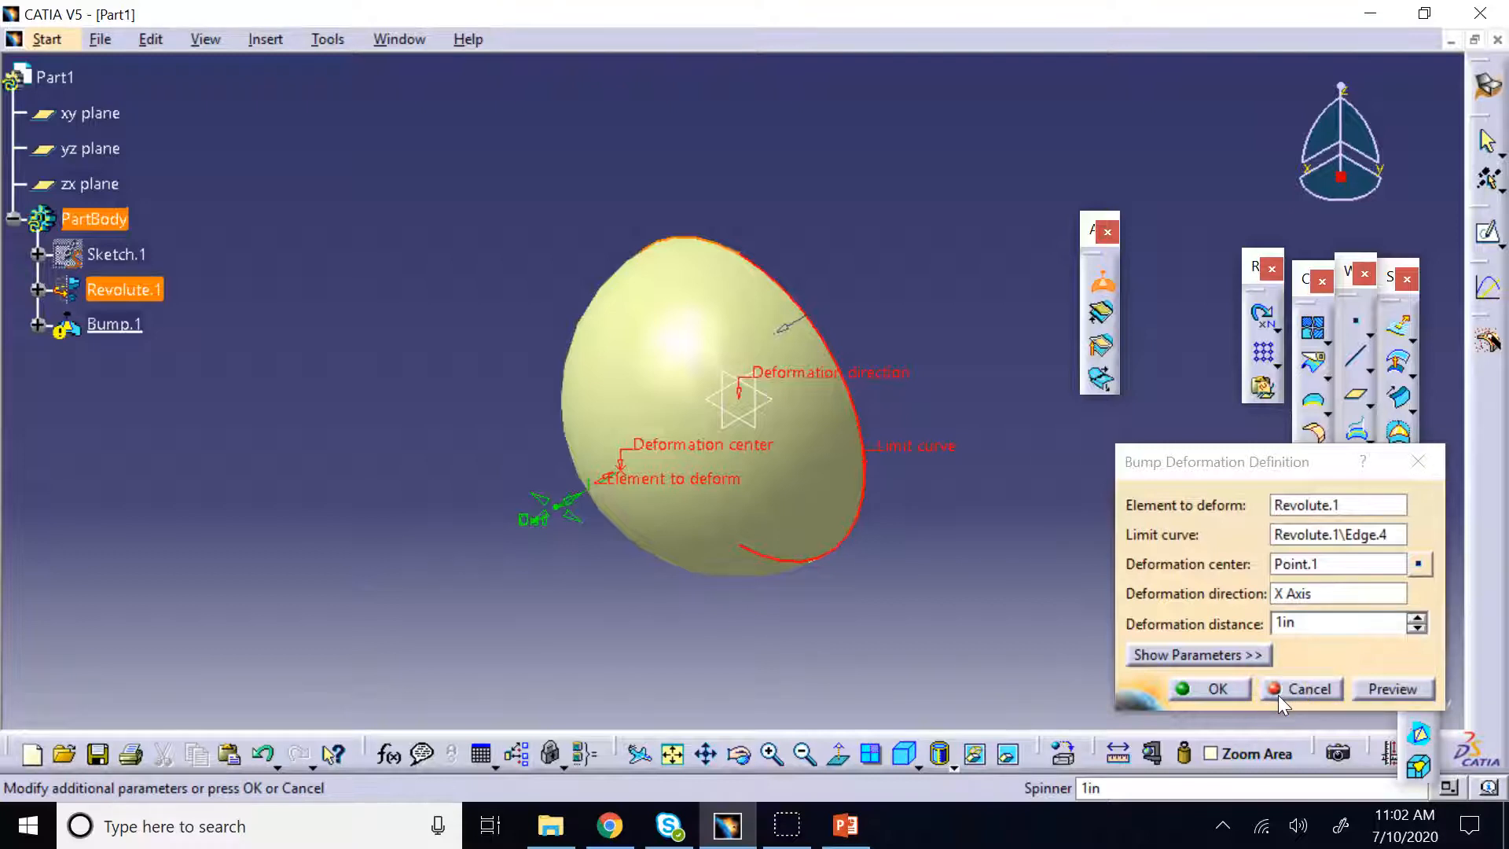
left_click(1278, 695)
left_click(800, 162)
left_click(701, 660)
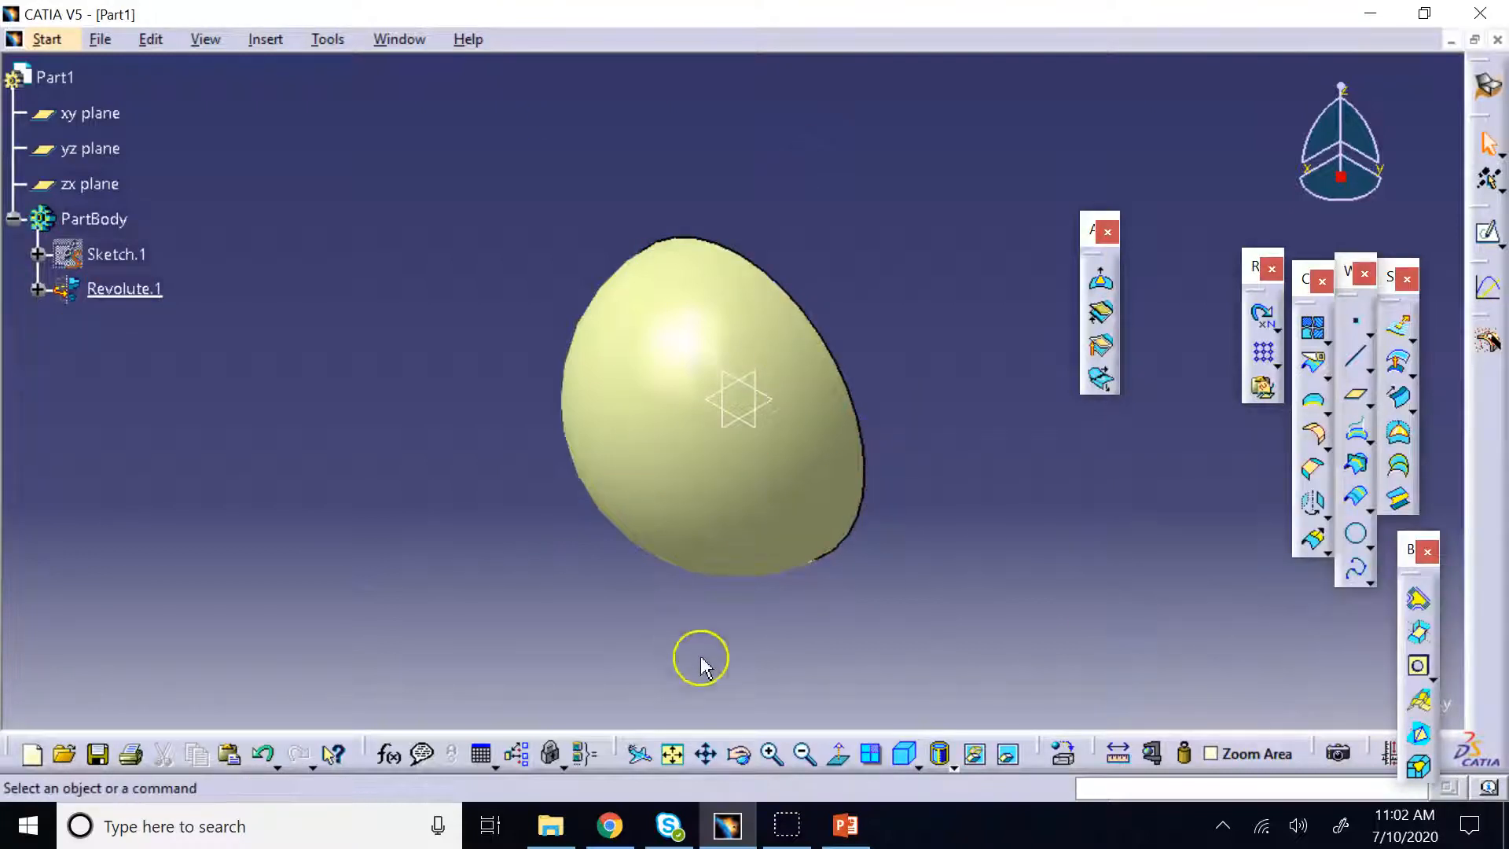
Create a complete boundary curve around the open rim of the revolved hemisphere
left_click(739, 755)
left_click_drag(885, 539, 565, 242)
left_click(672, 298)
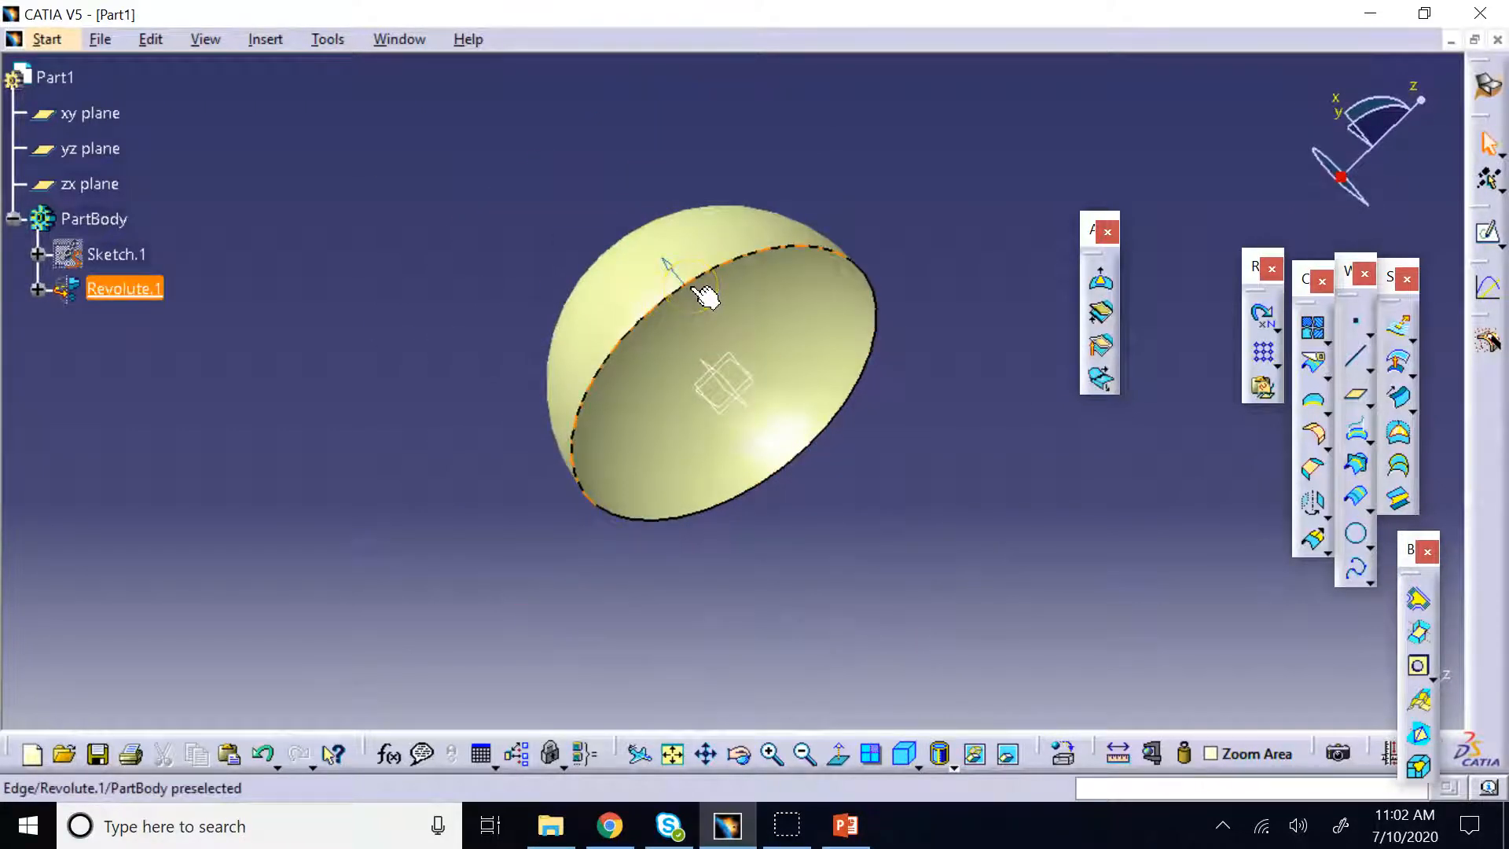
left_click(560, 476)
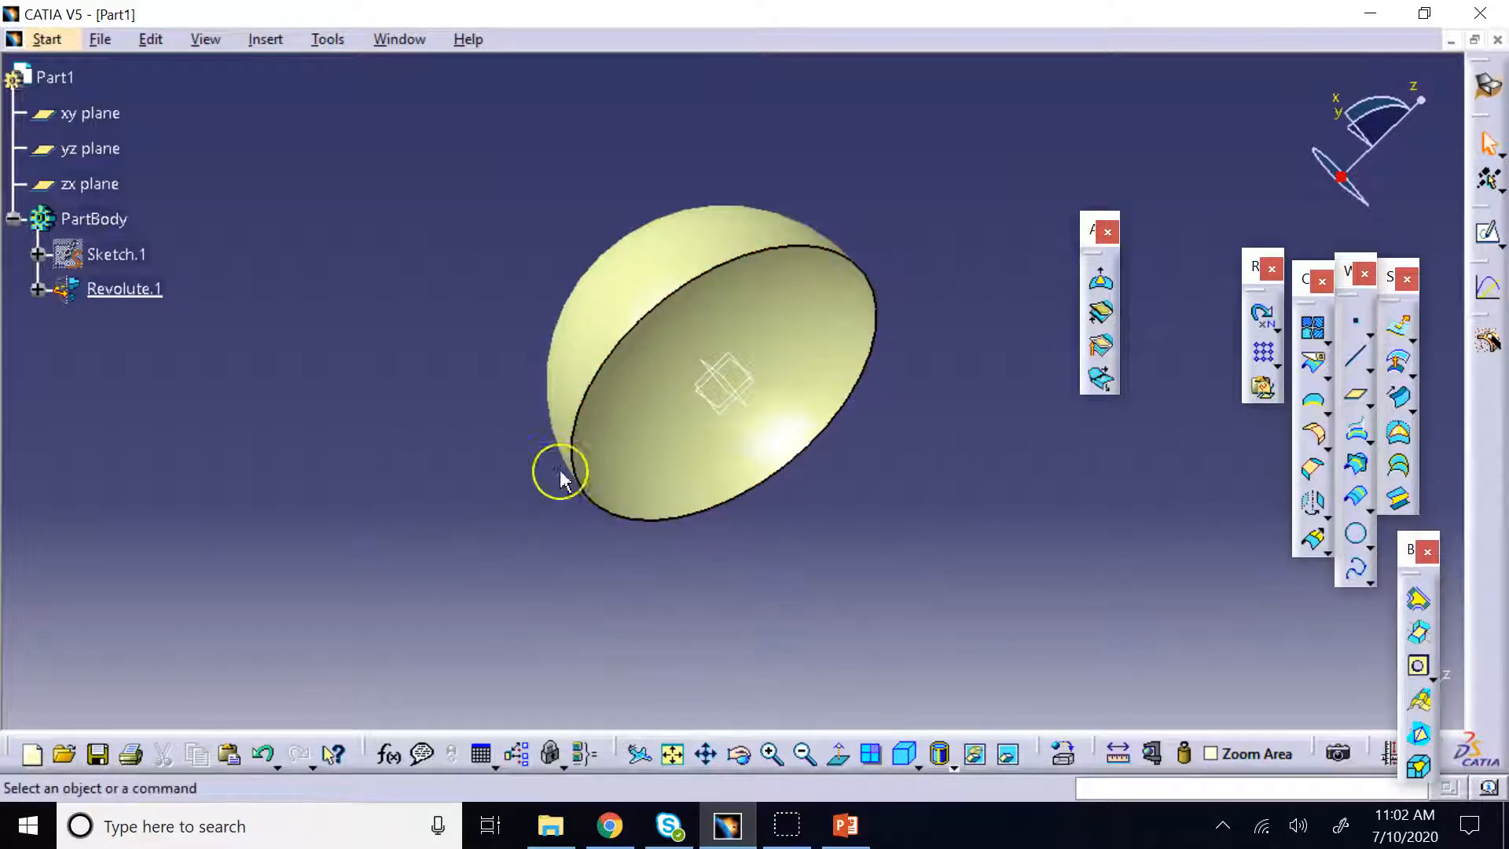
left_click(937, 507)
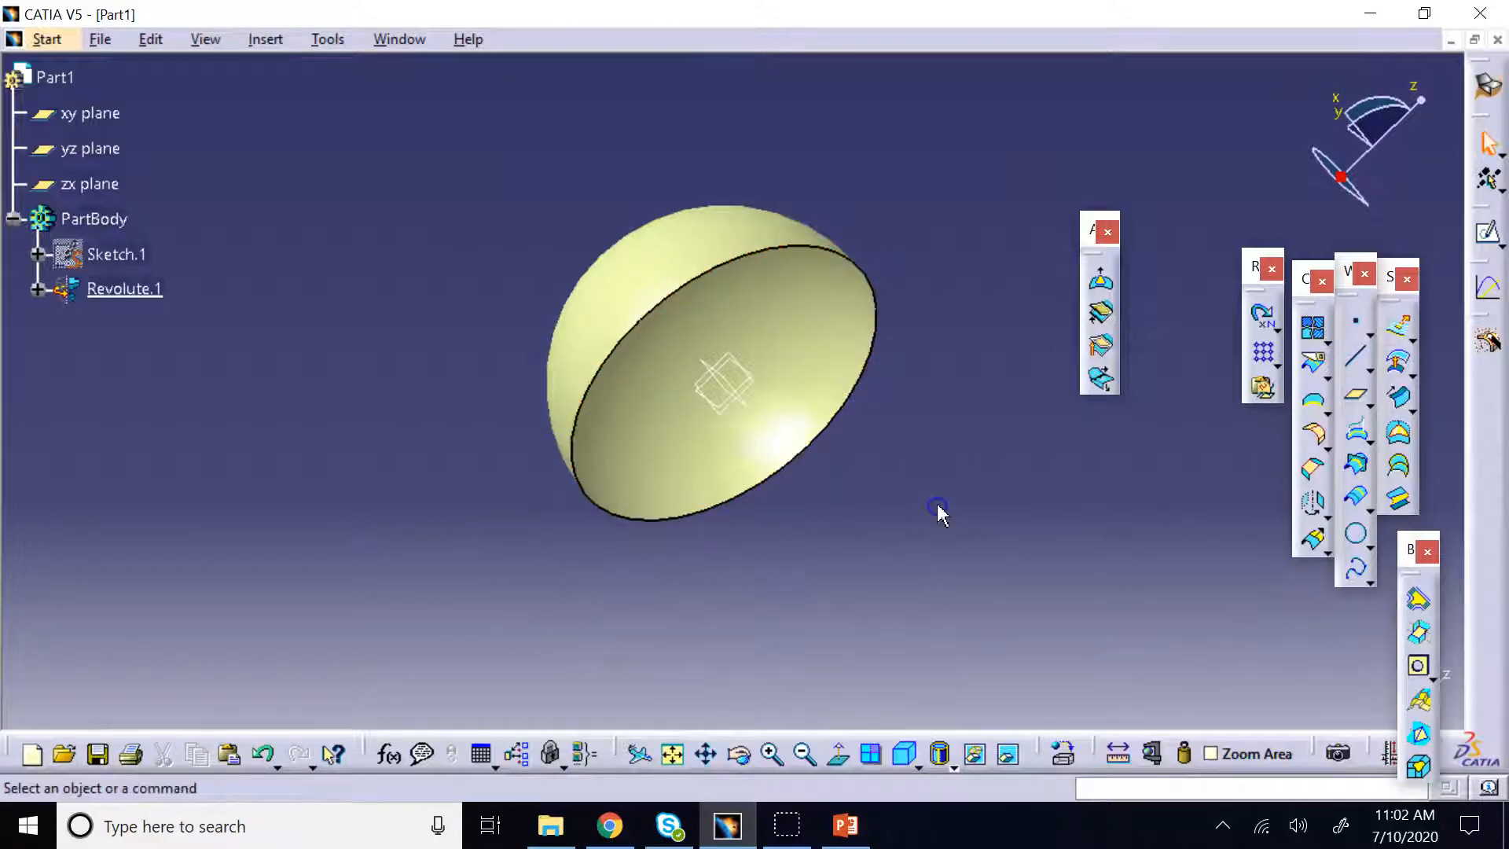
left_click(1312, 401)
left_click(733, 250)
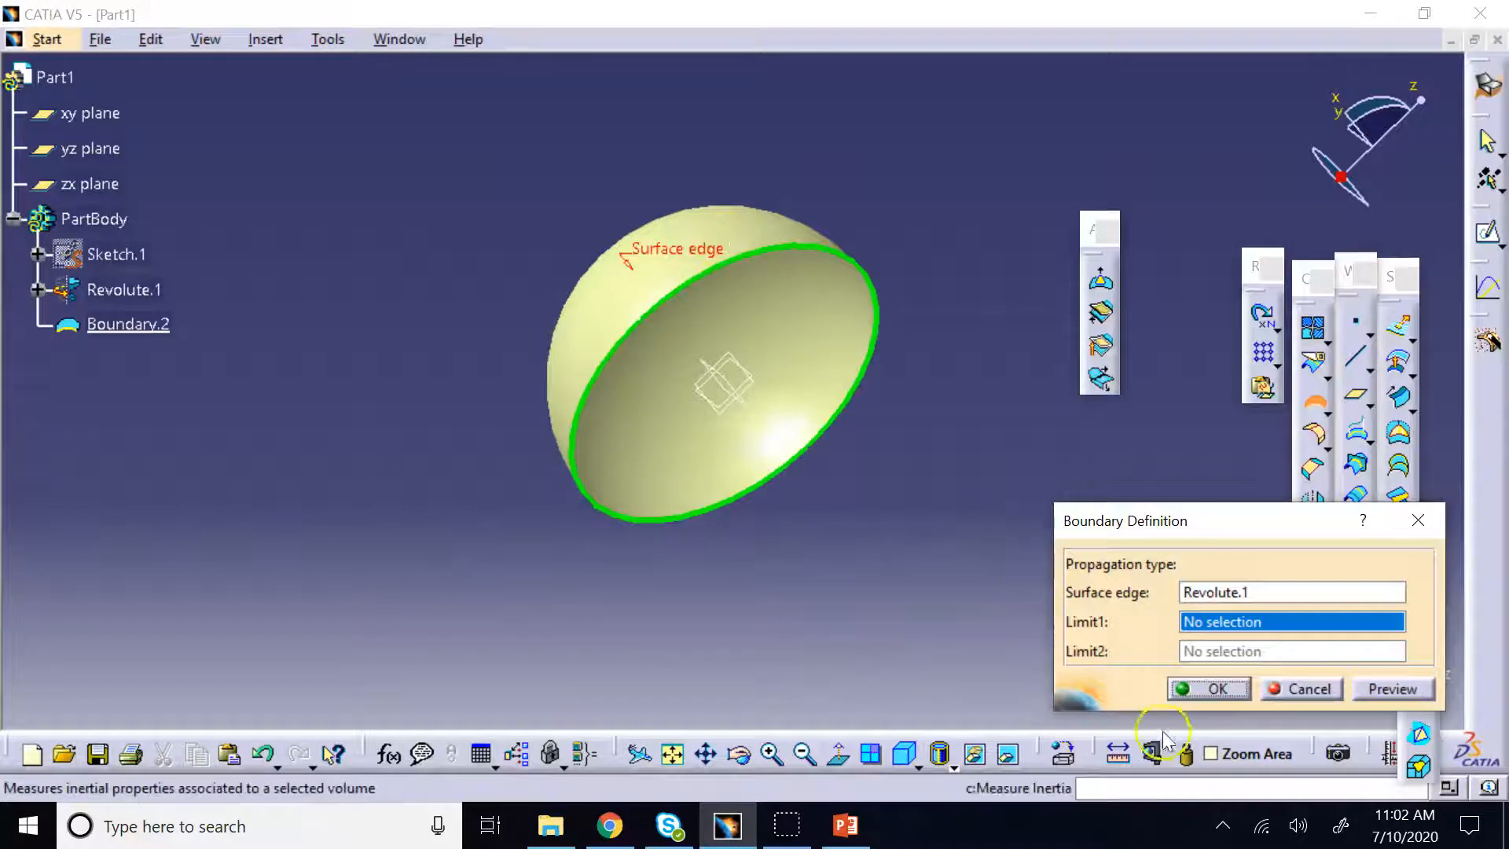
left_click(1218, 690)
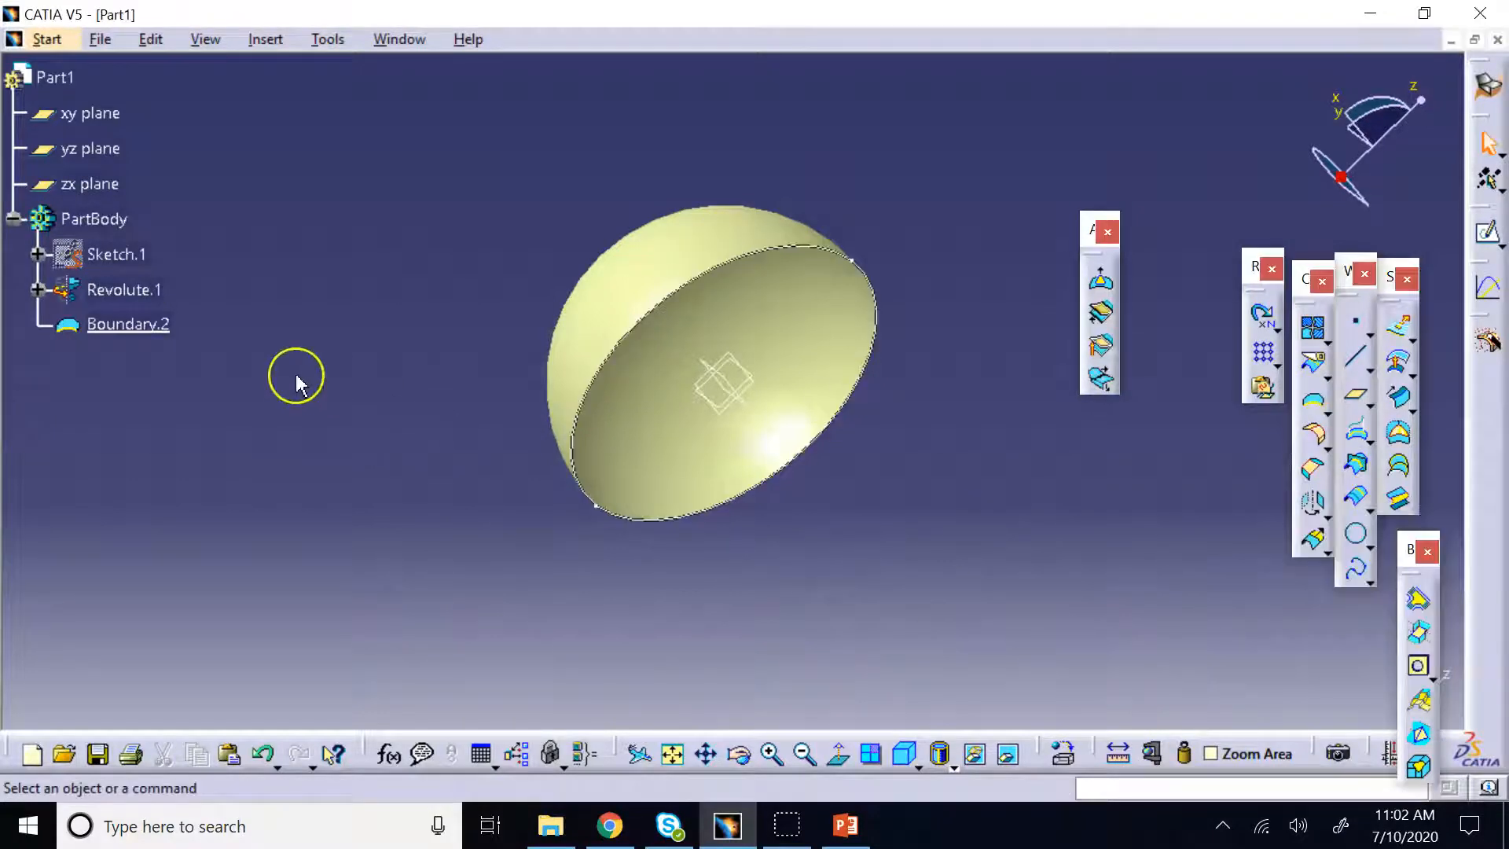
left_click(126, 324)
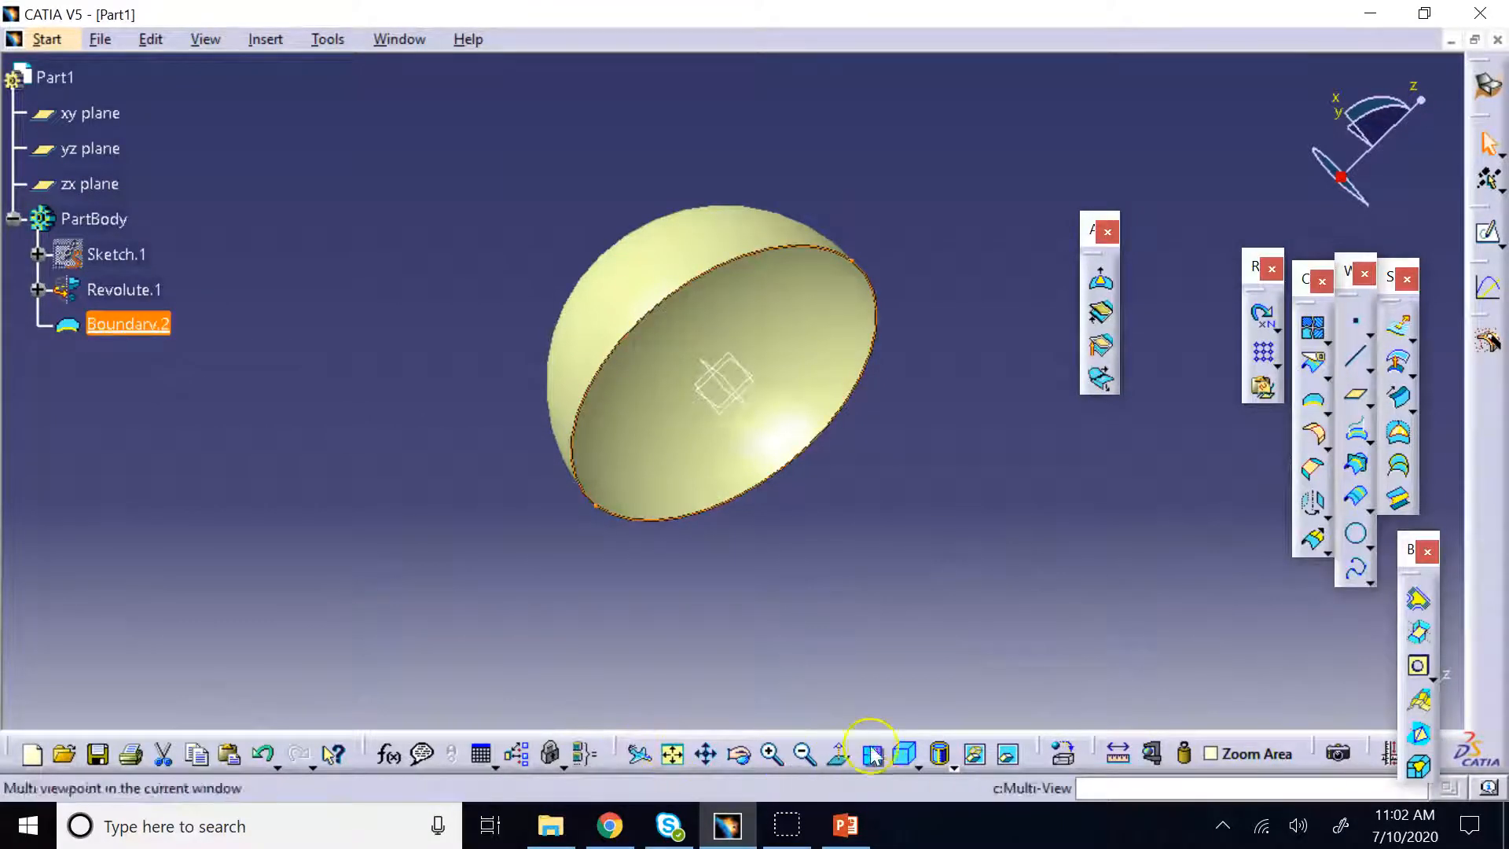
Start a new Bump deformation of the revolved hemisphere with Boundary.2 as the limit curve
left_click(905, 755)
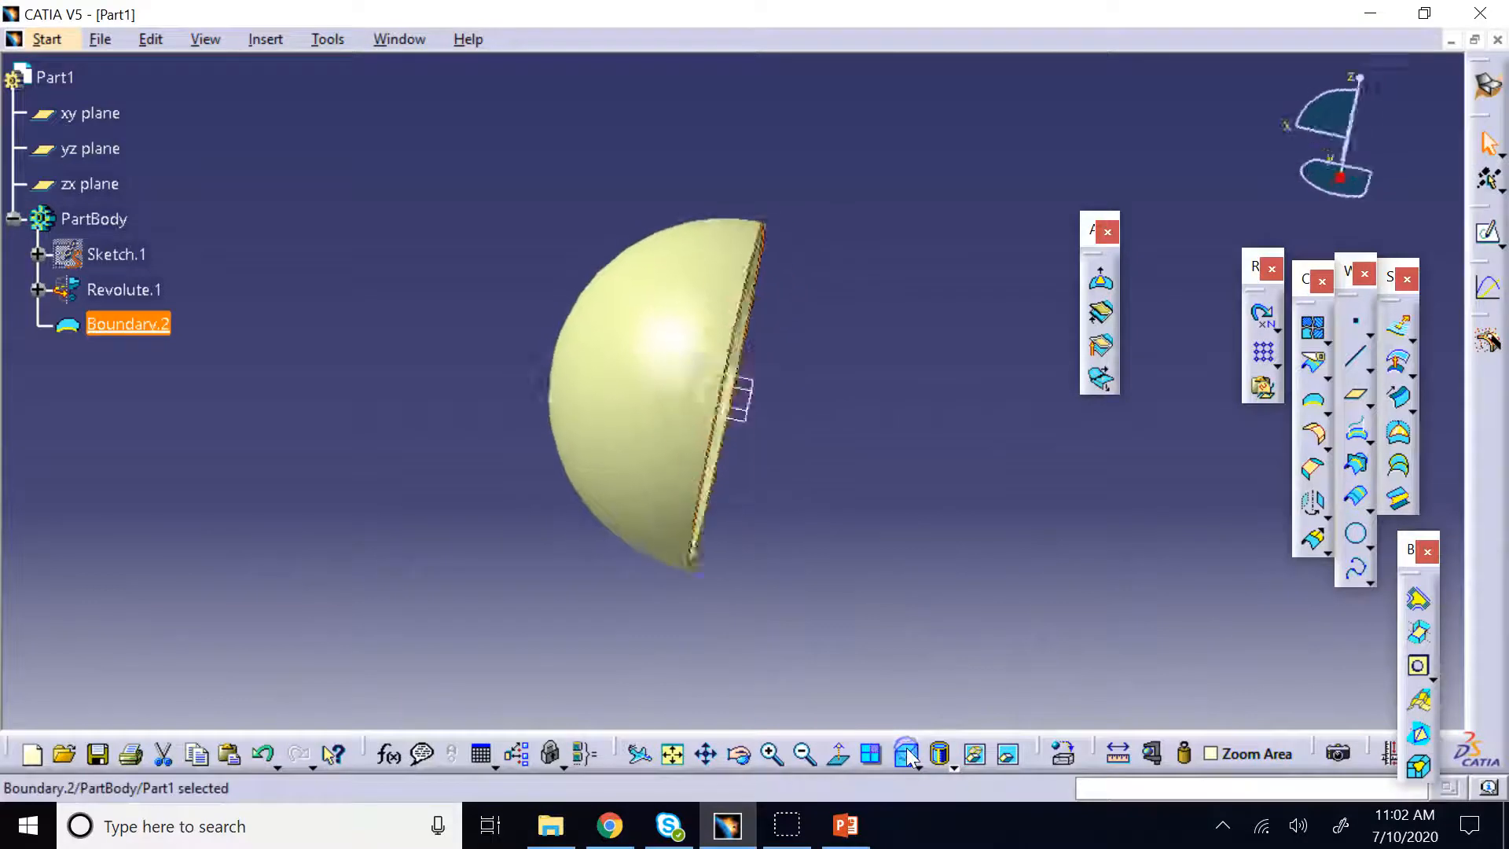
left_click(983, 557)
left_click(1104, 282)
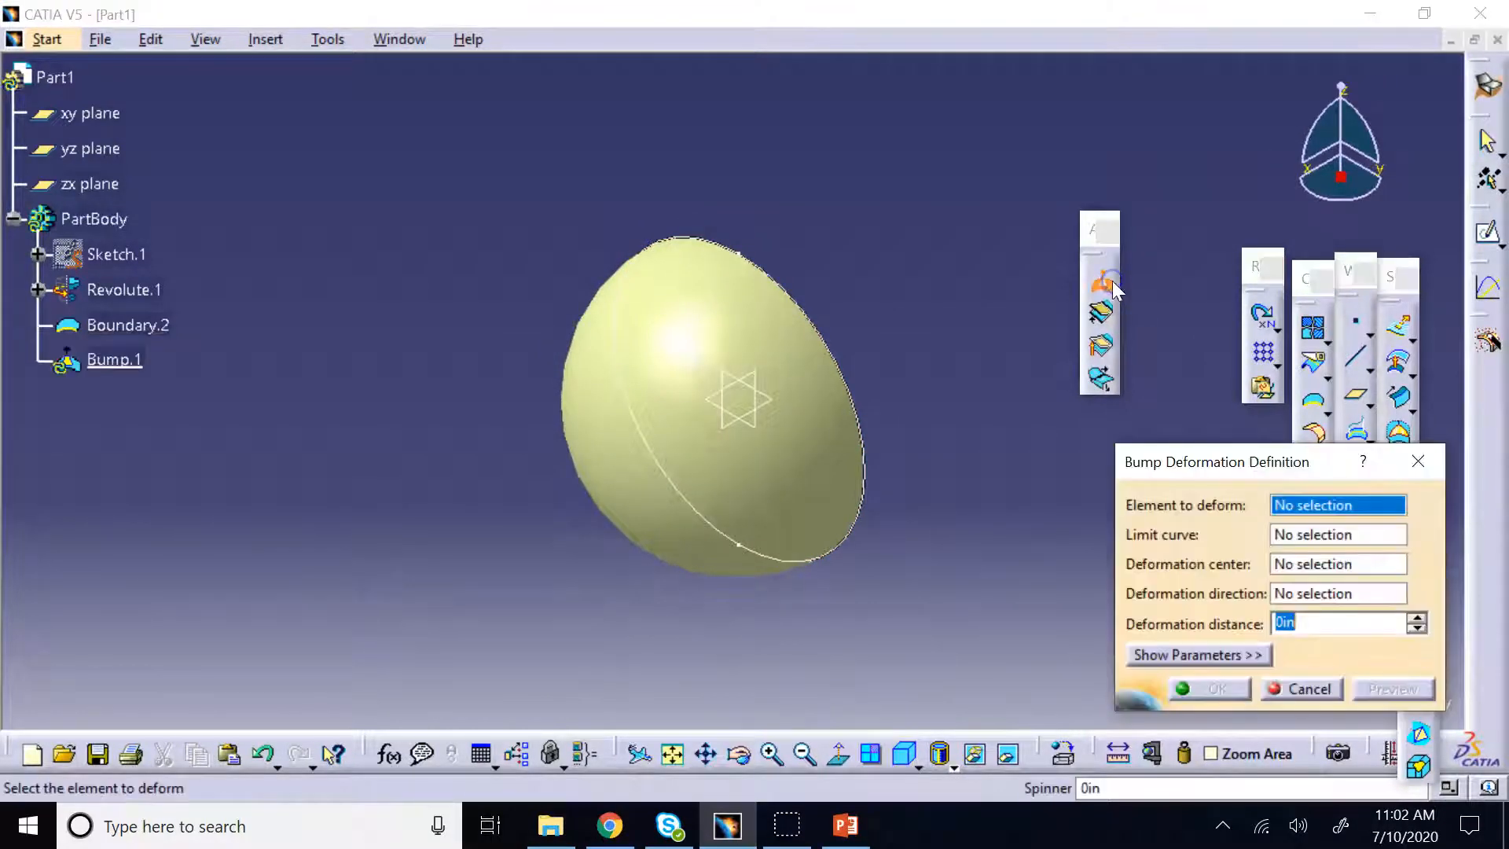
left_click(818, 475)
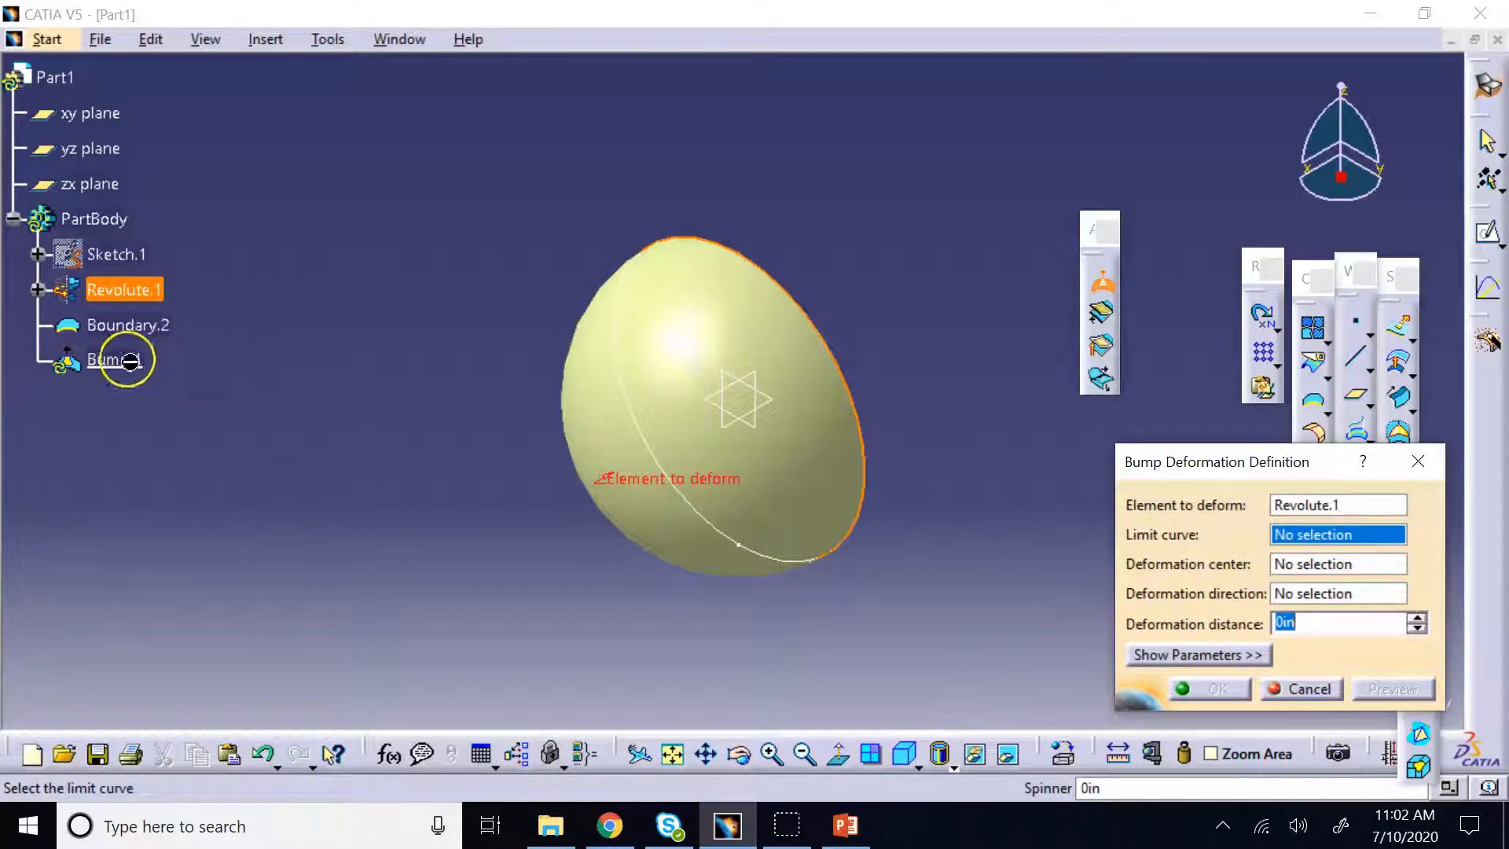
left_click(131, 326)
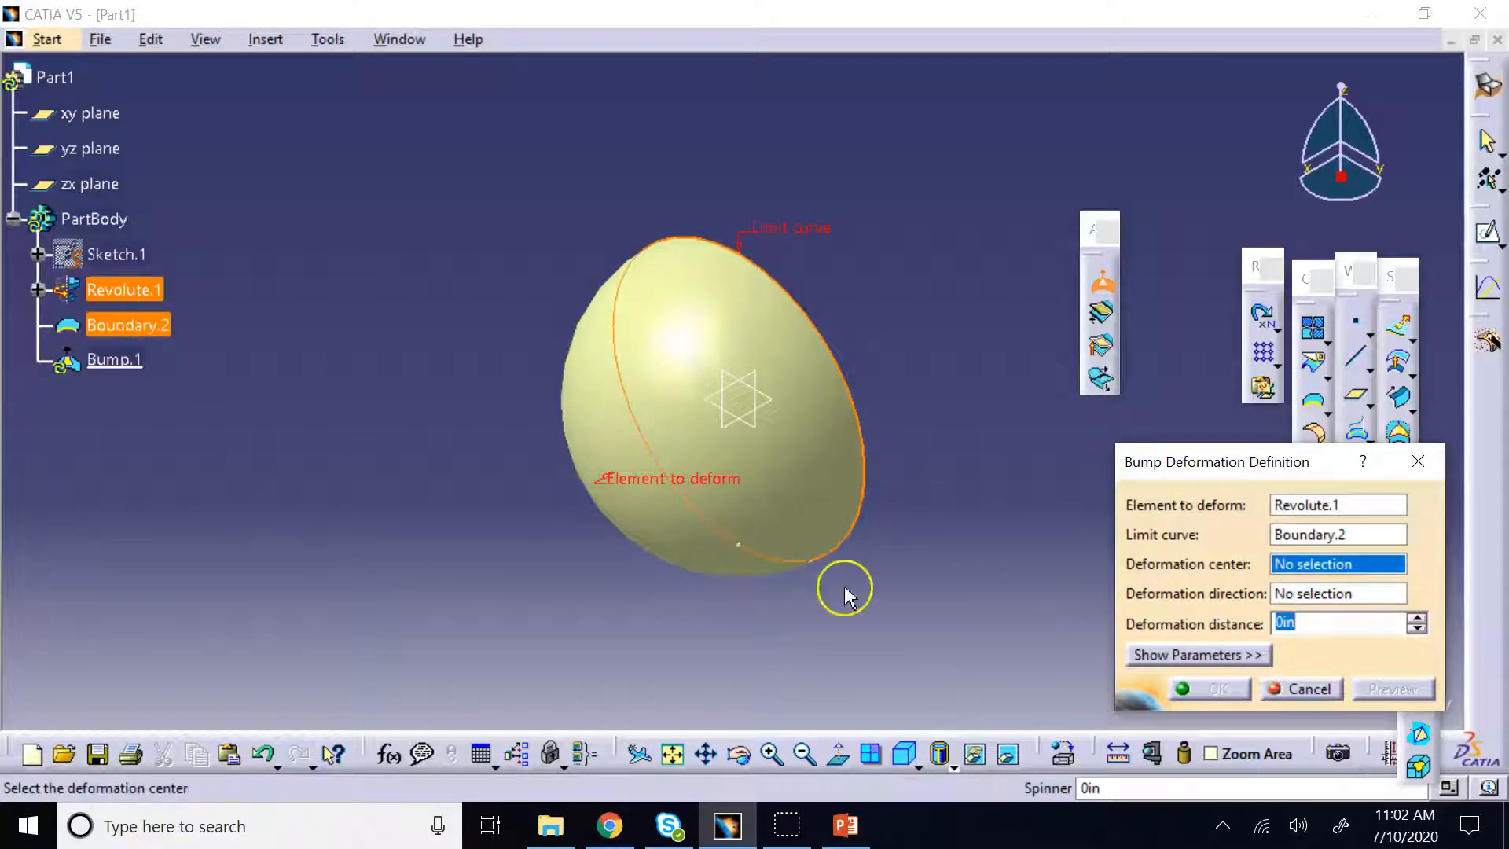
Create an on-surface point for the deformation center, about 0.53 in above the default middle reference on the hemisphere
right_click(1311, 565)
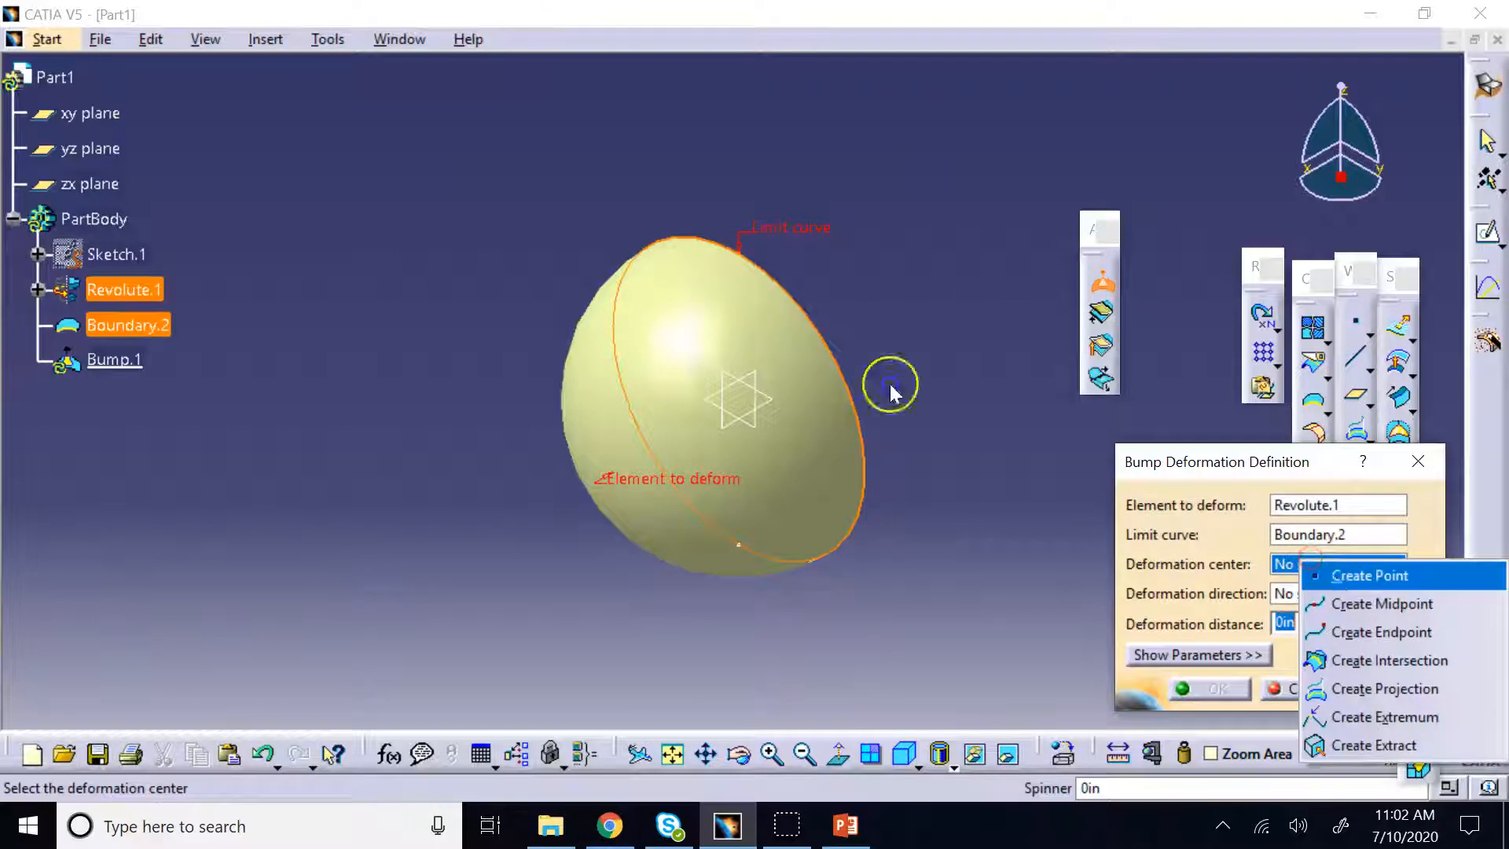
left_click(1370, 576)
left_click(643, 463)
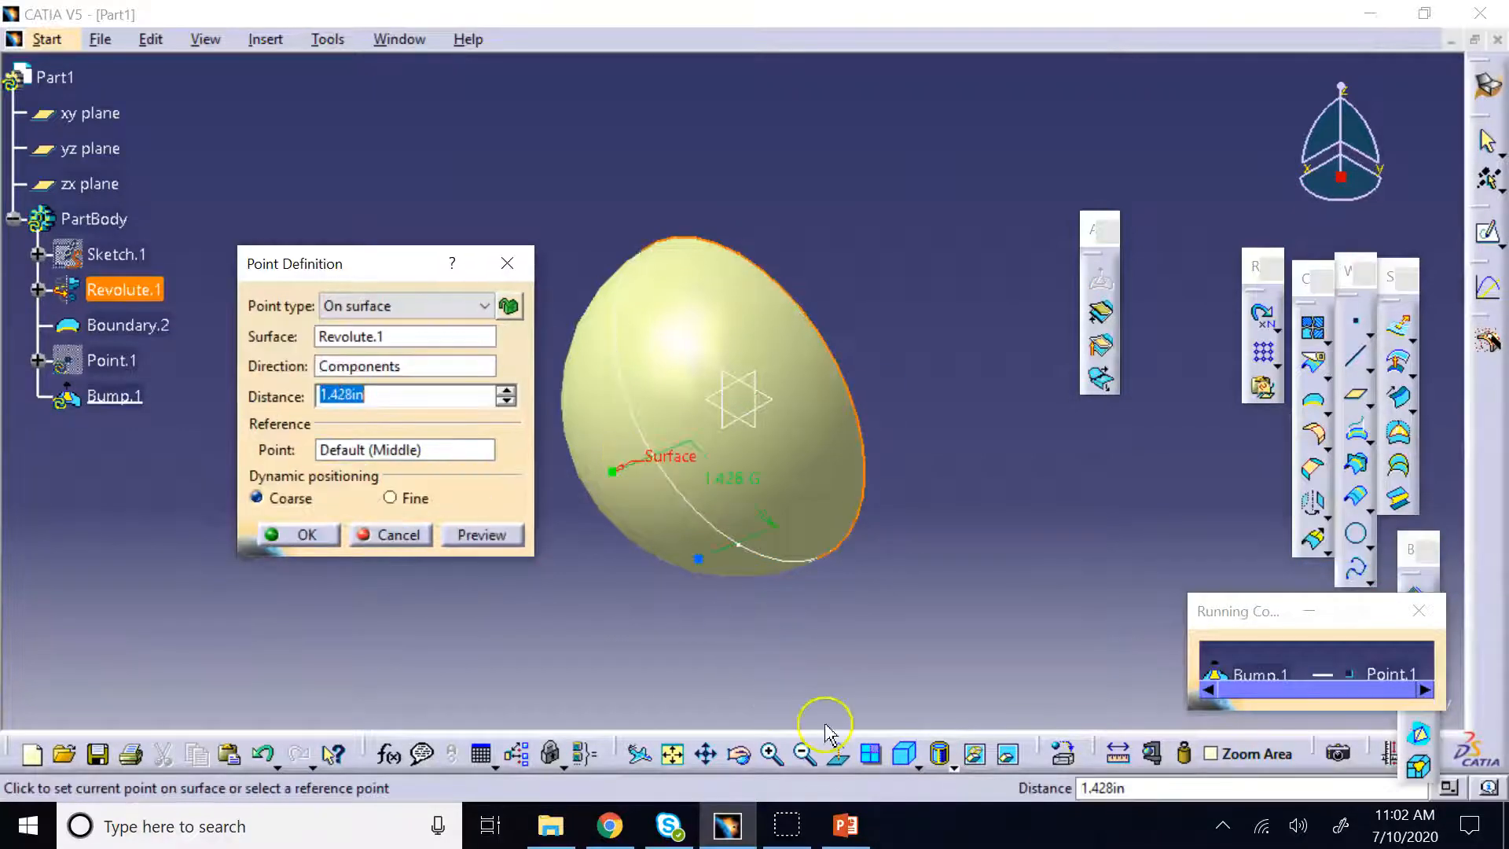
left_click(917, 761)
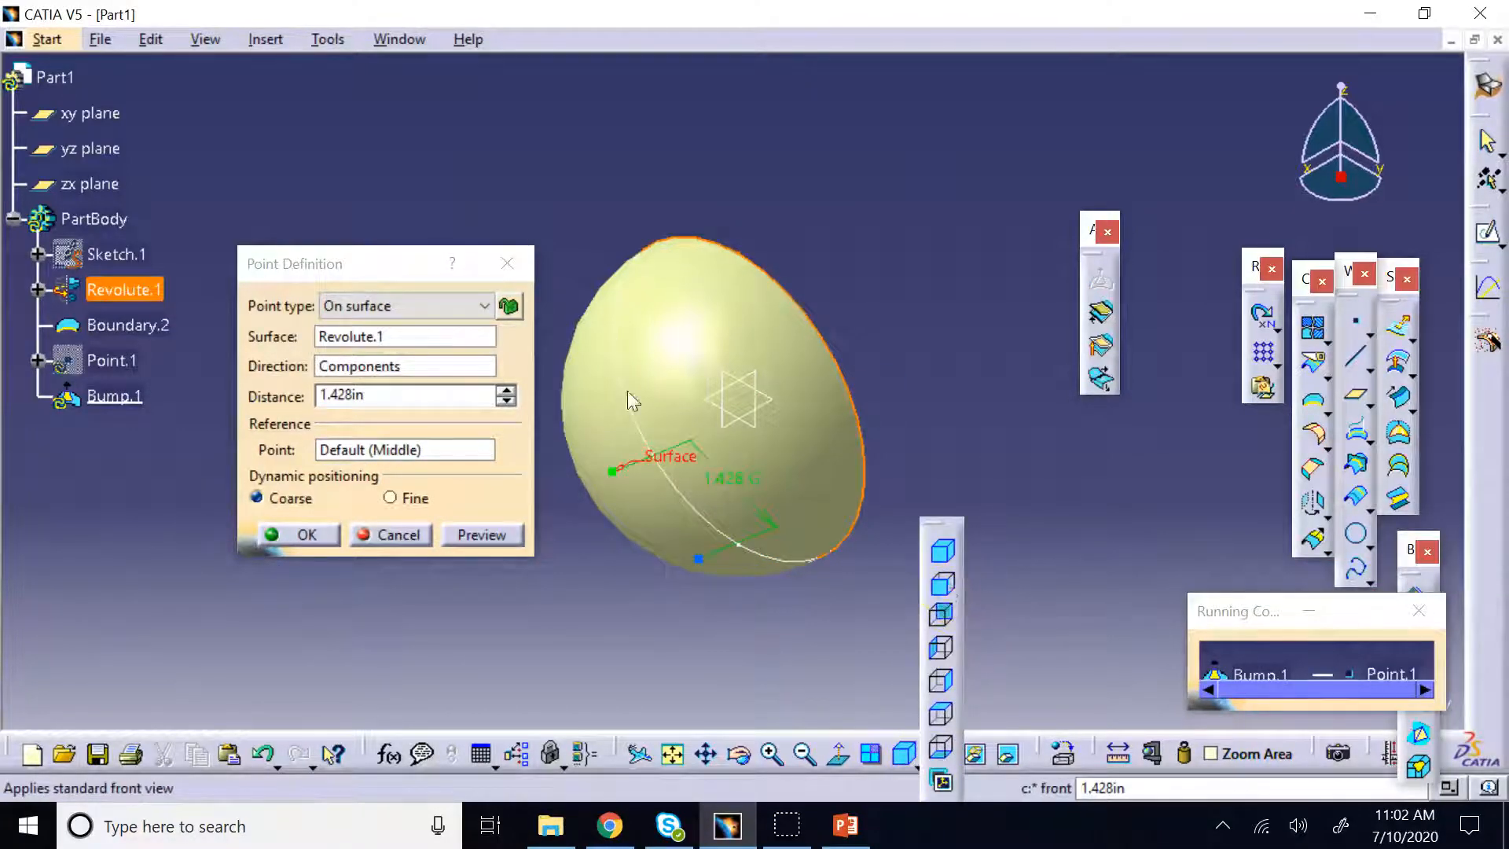
left_click(942, 583)
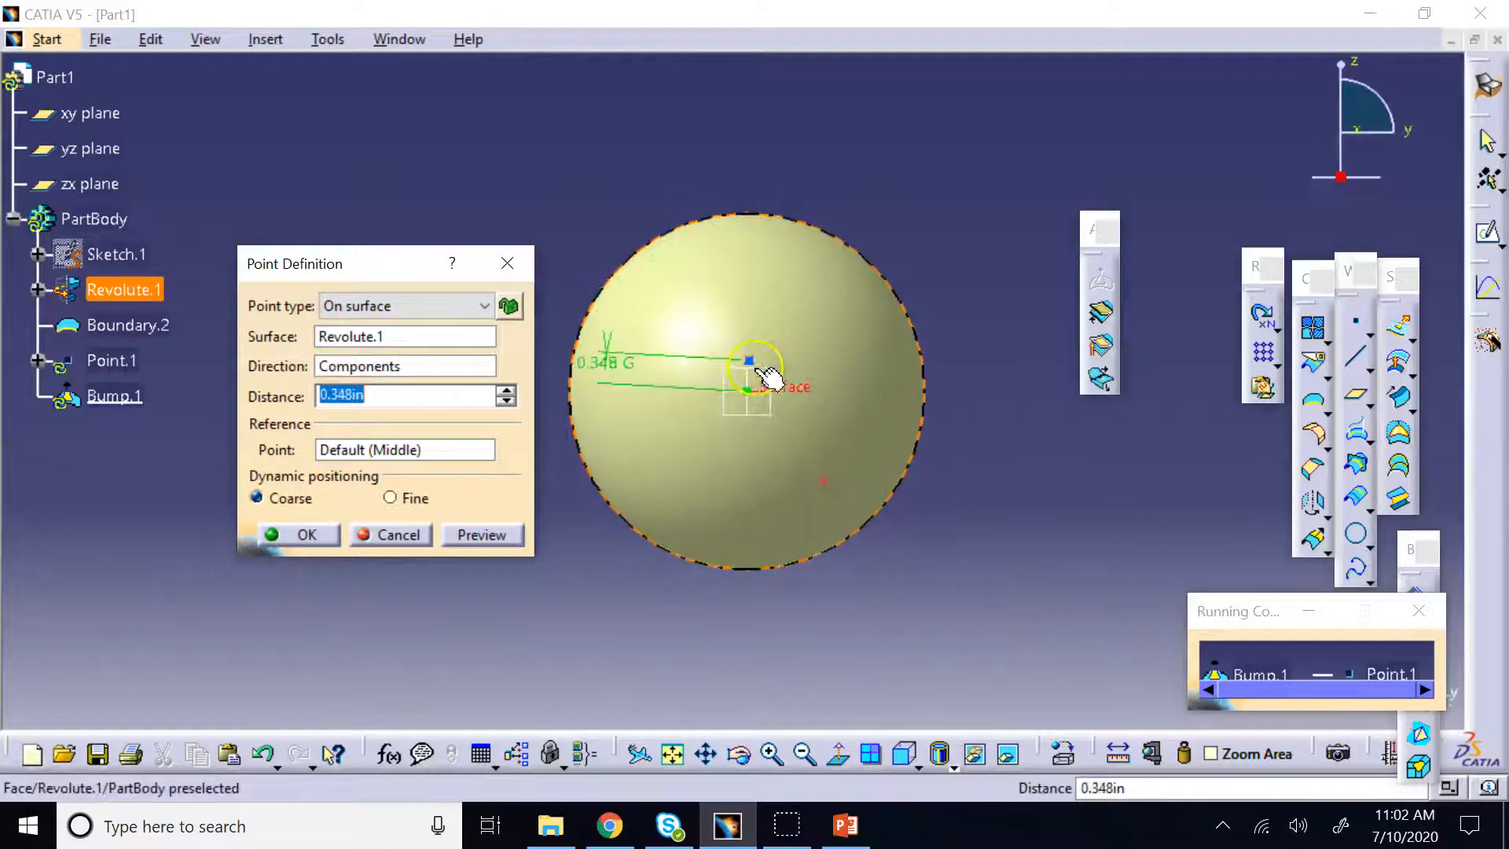
left_click(753, 346)
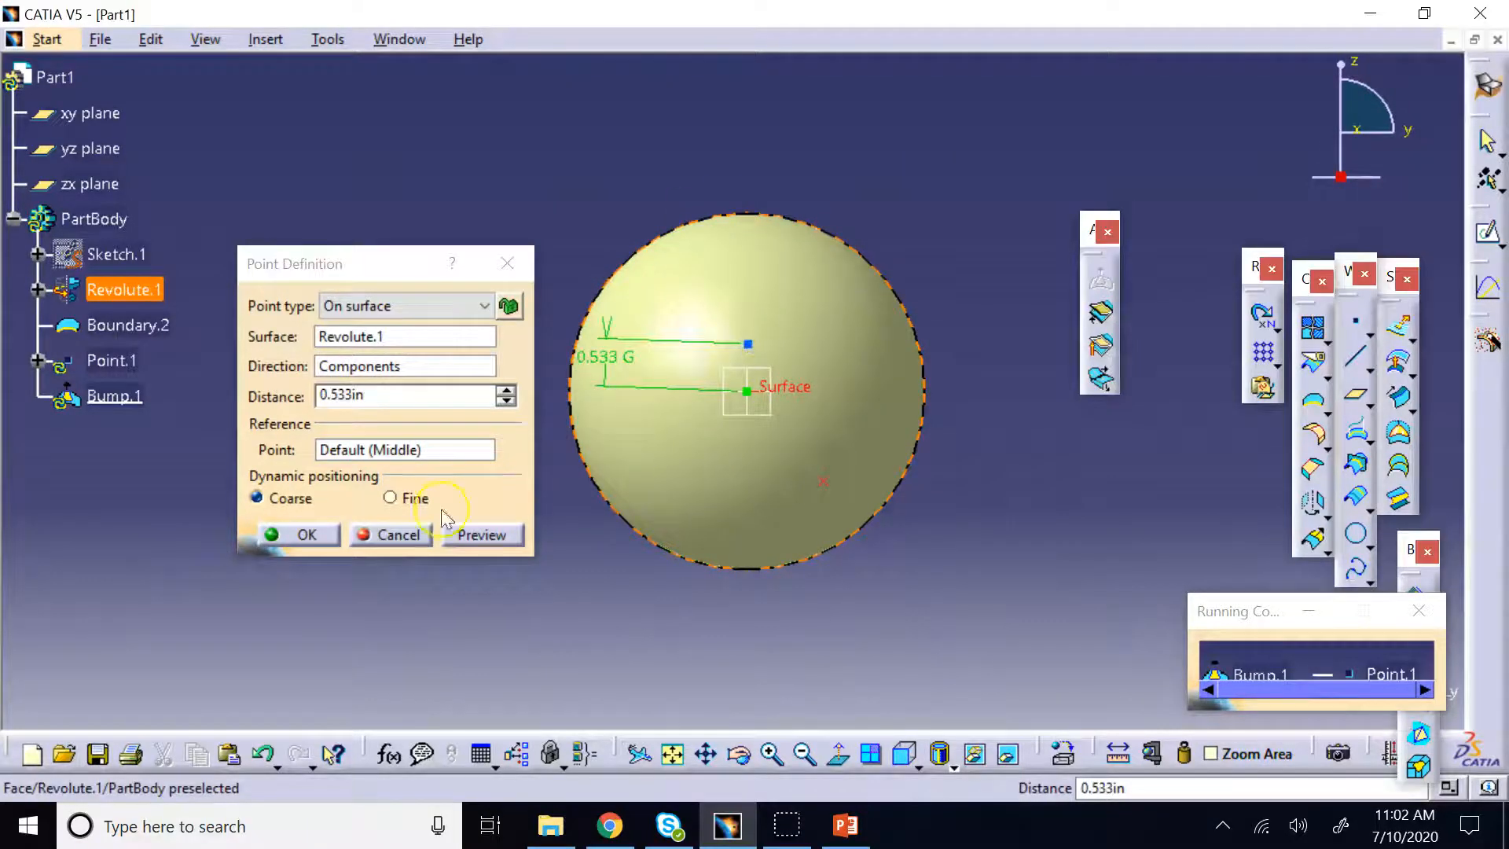
left_click(307, 535)
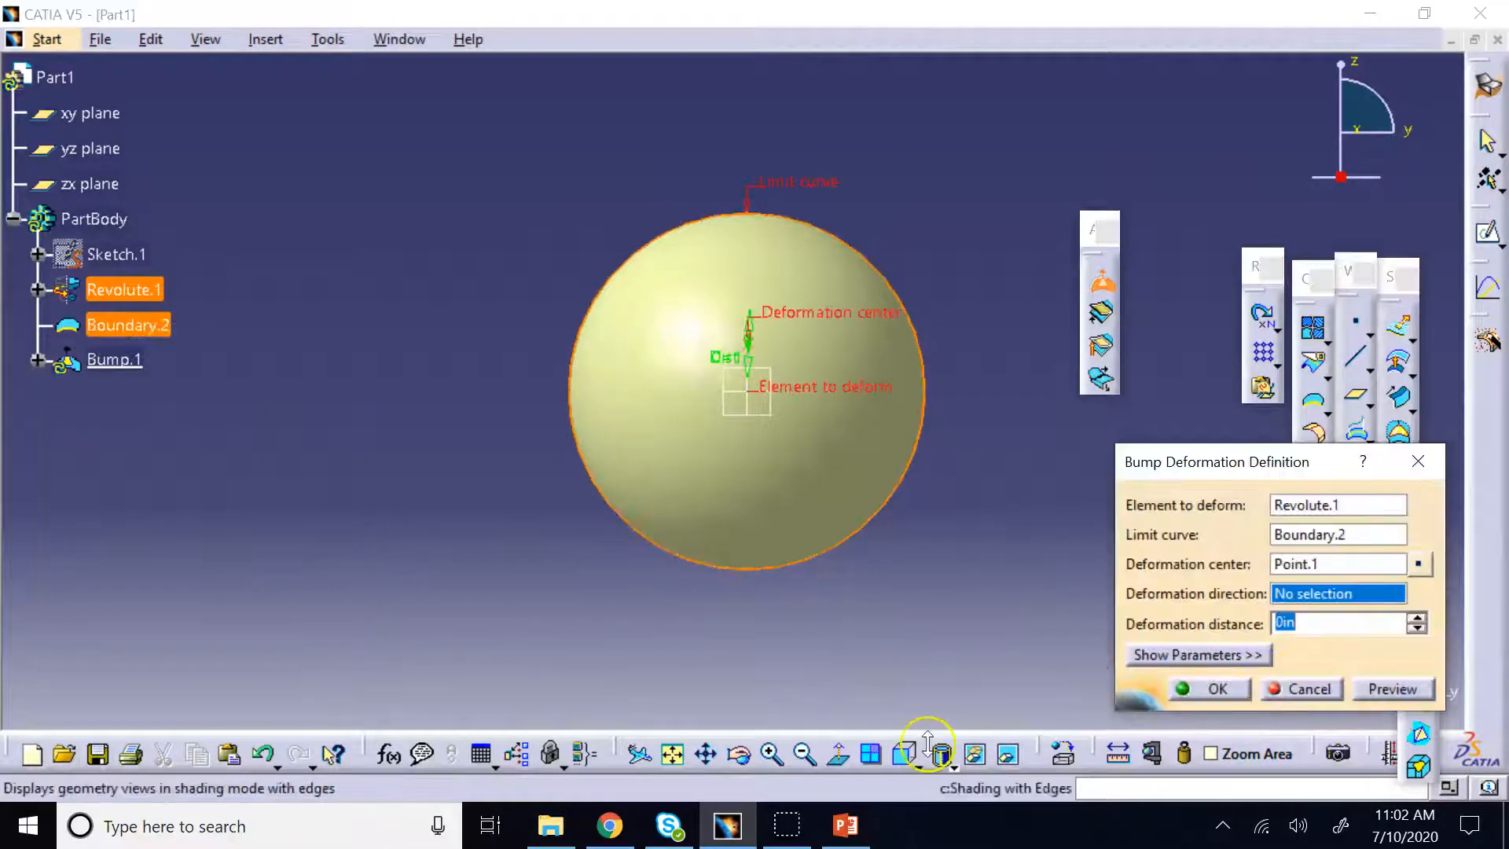
Set the deformation direction to the X axis and the deformation distance to 1 in
left_click(908, 759)
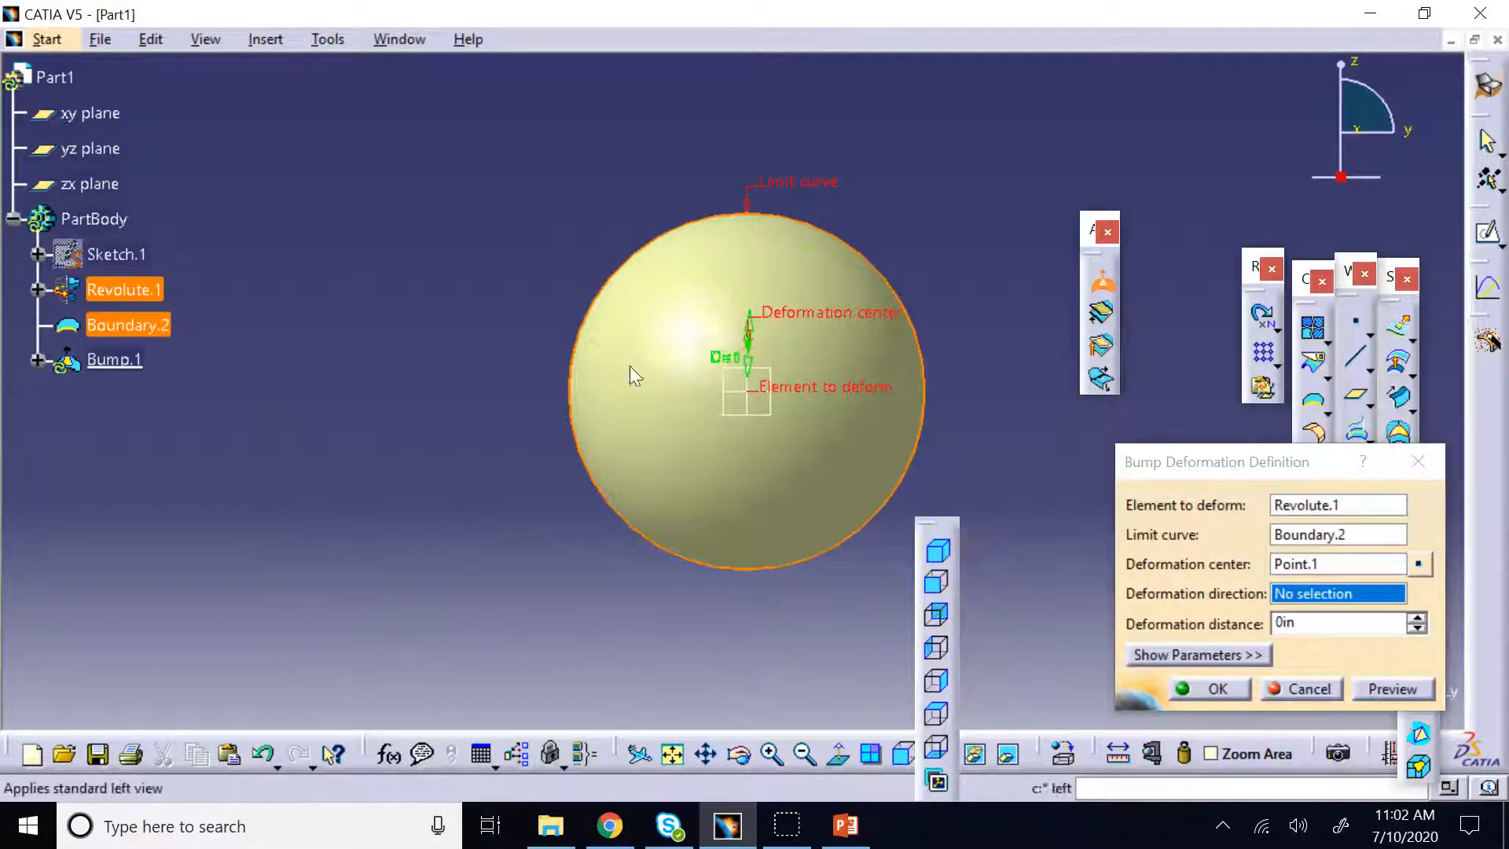
left_click(942, 559)
right_click(1320, 591)
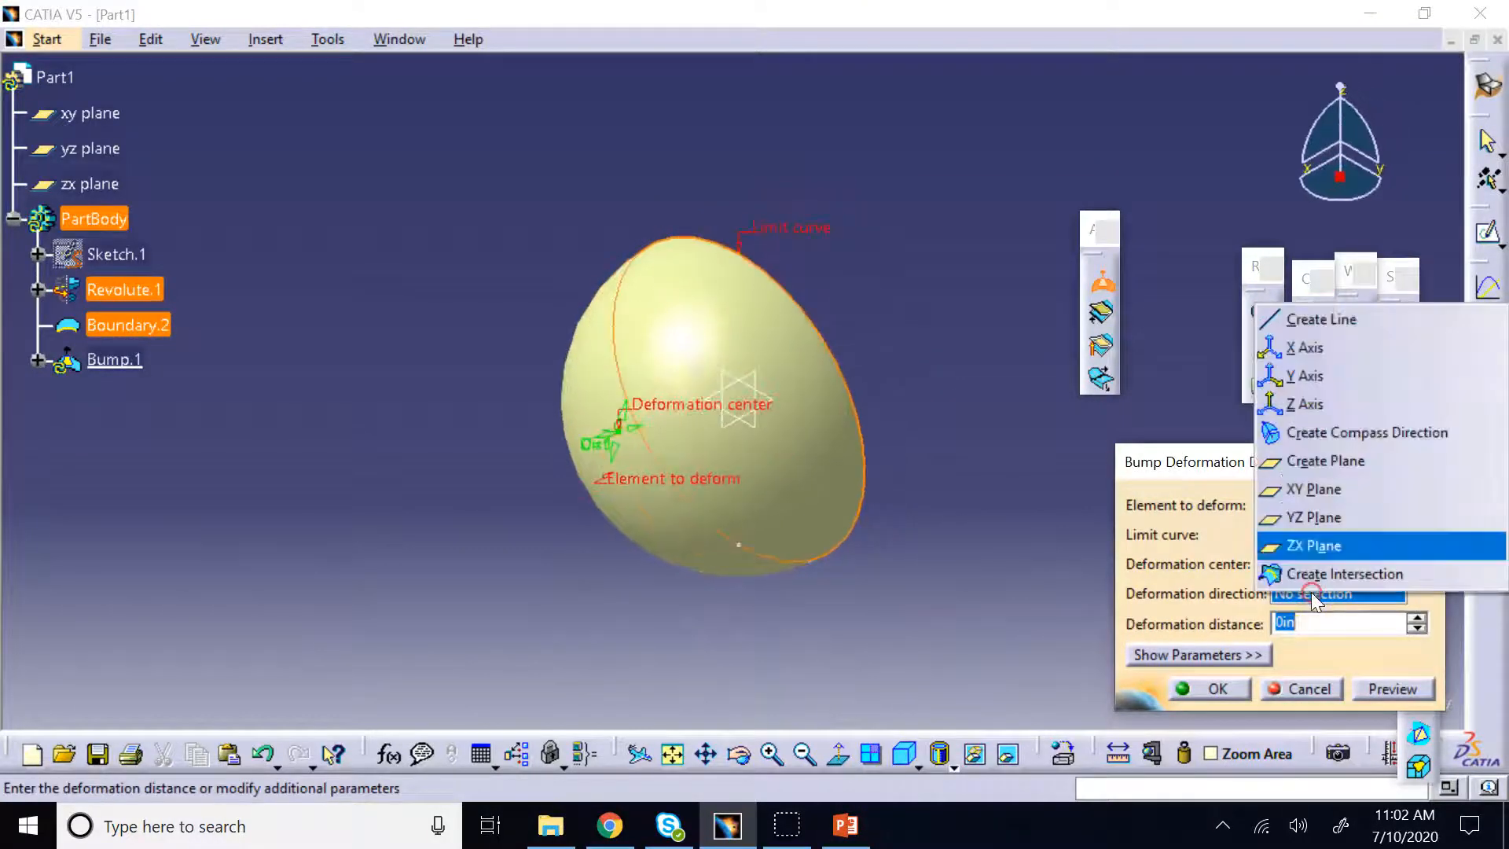
left_click(1305, 347)
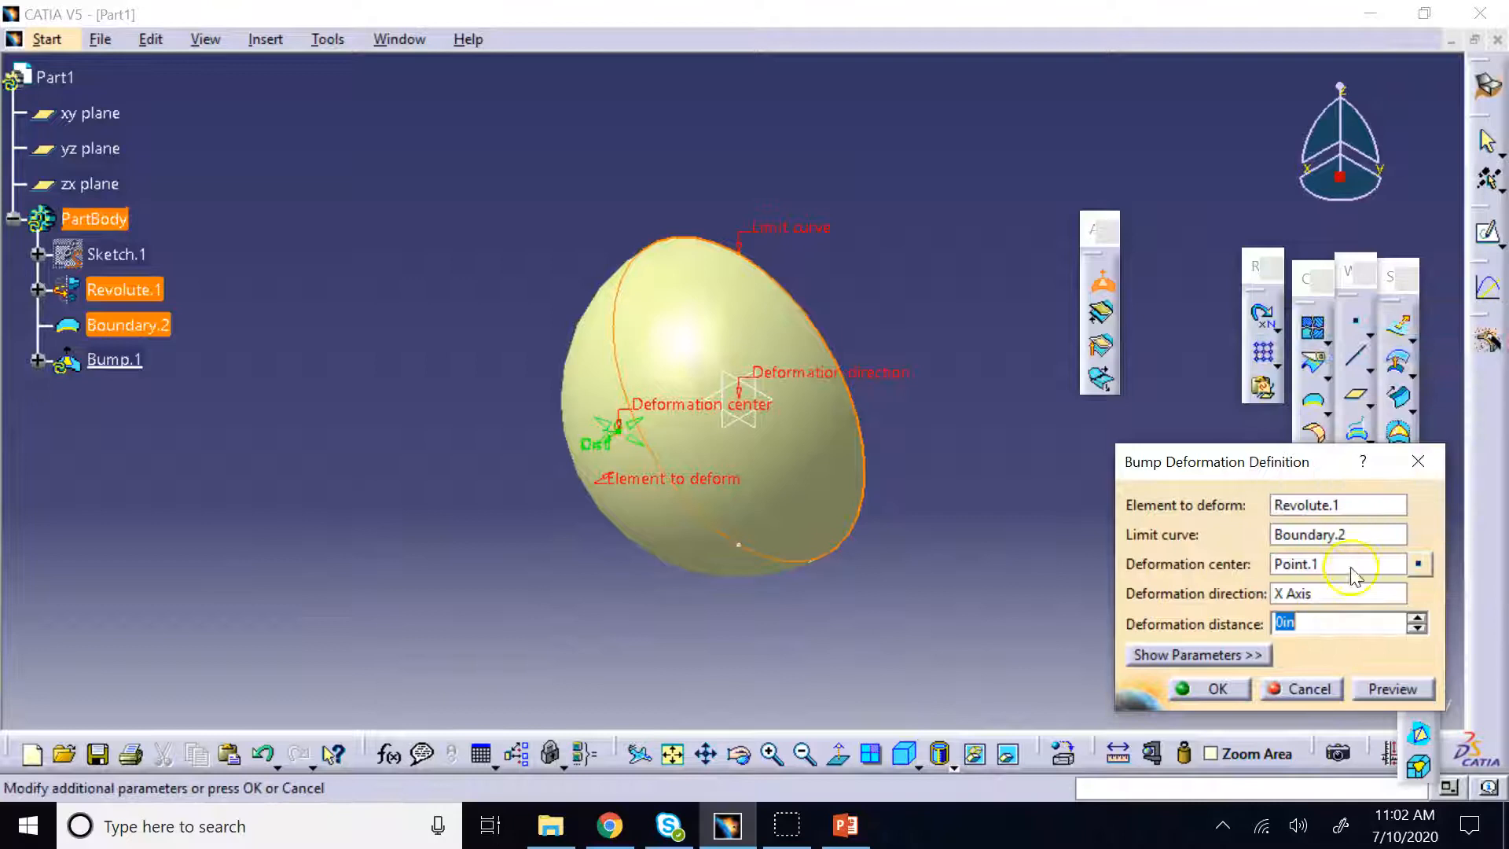
left_click(1417, 617)
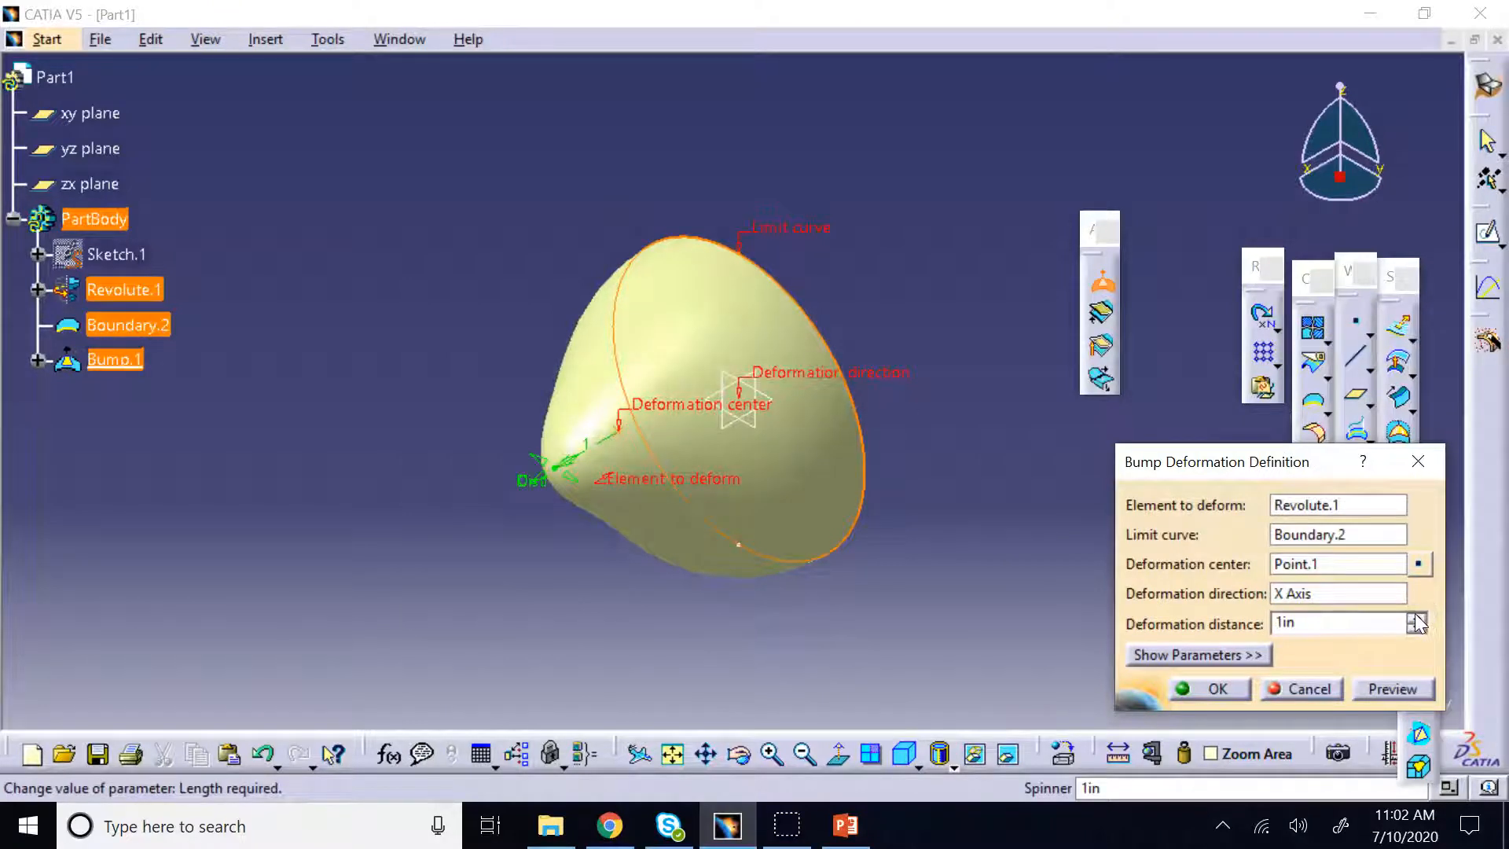
Try larger deformation distances up to 5 in, and reduce the distance back to 0 in
left_click(1417, 617)
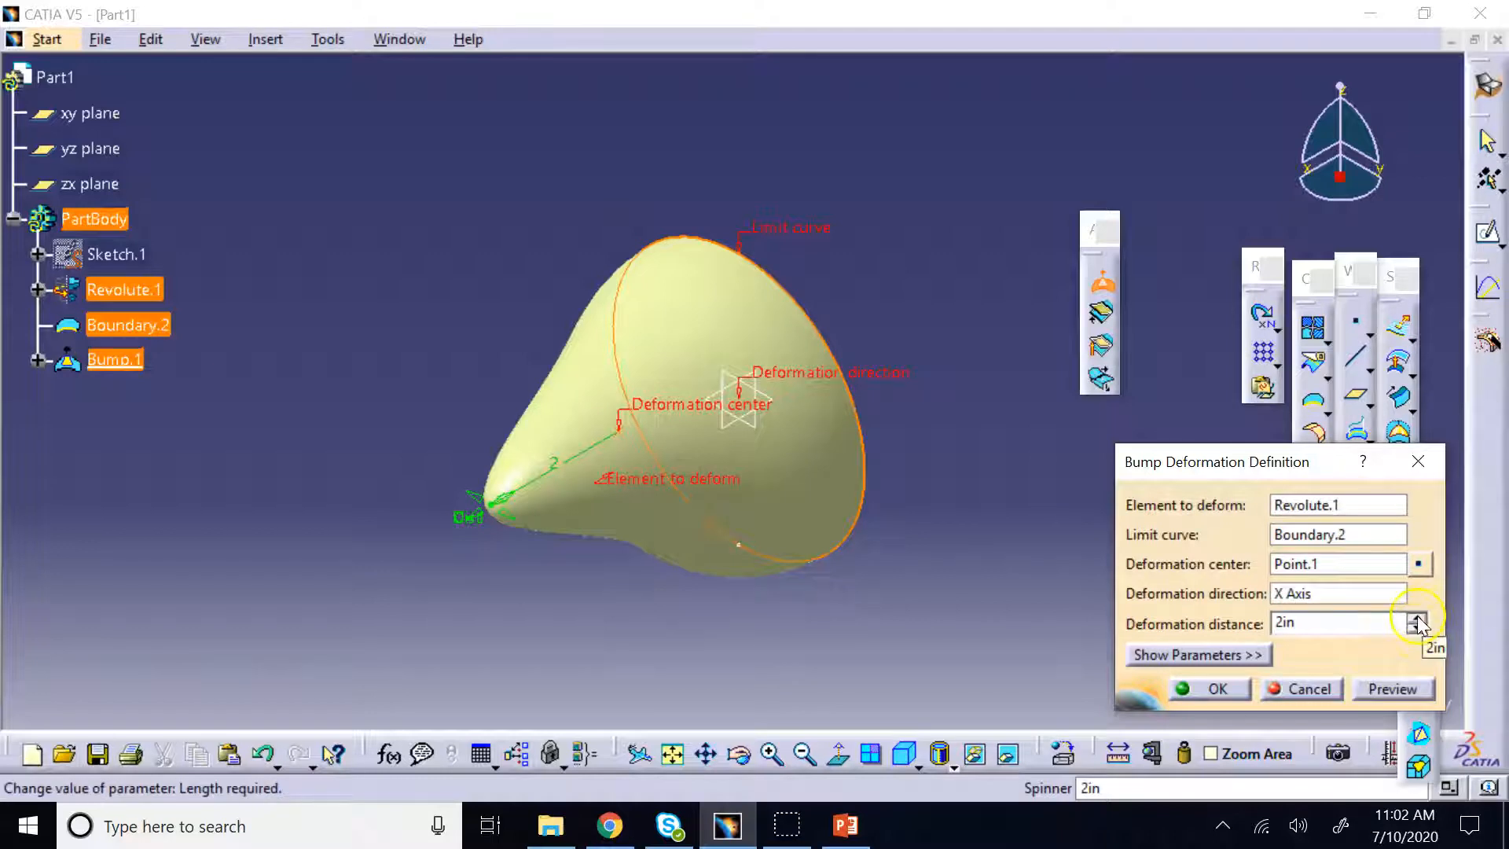
left_click(1417, 617)
left_click(1417, 617)
left_click(1416, 617)
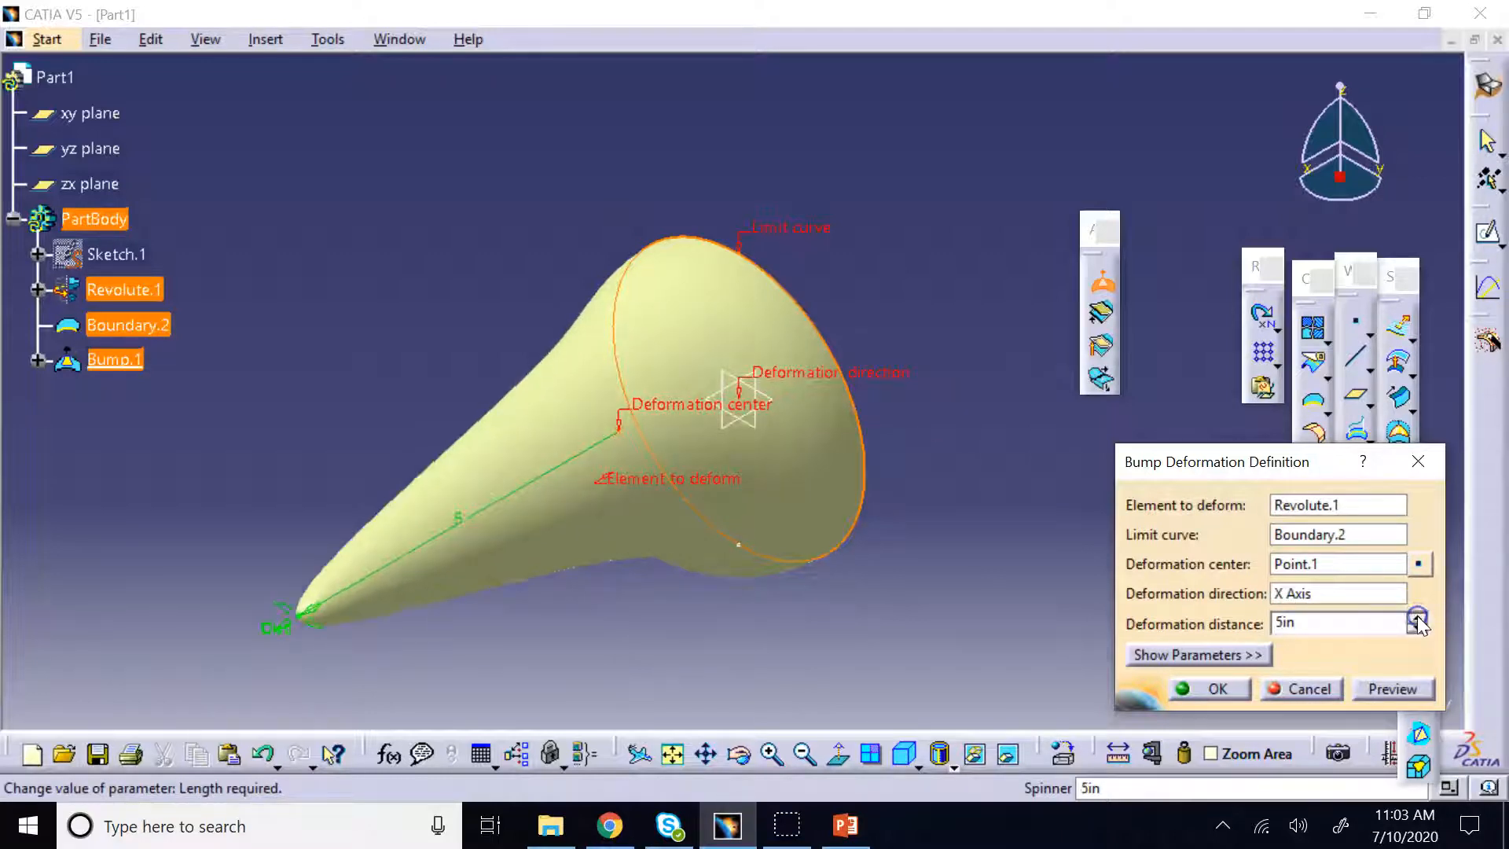
left_click(1417, 628)
left_click(1417, 629)
left_click(1417, 628)
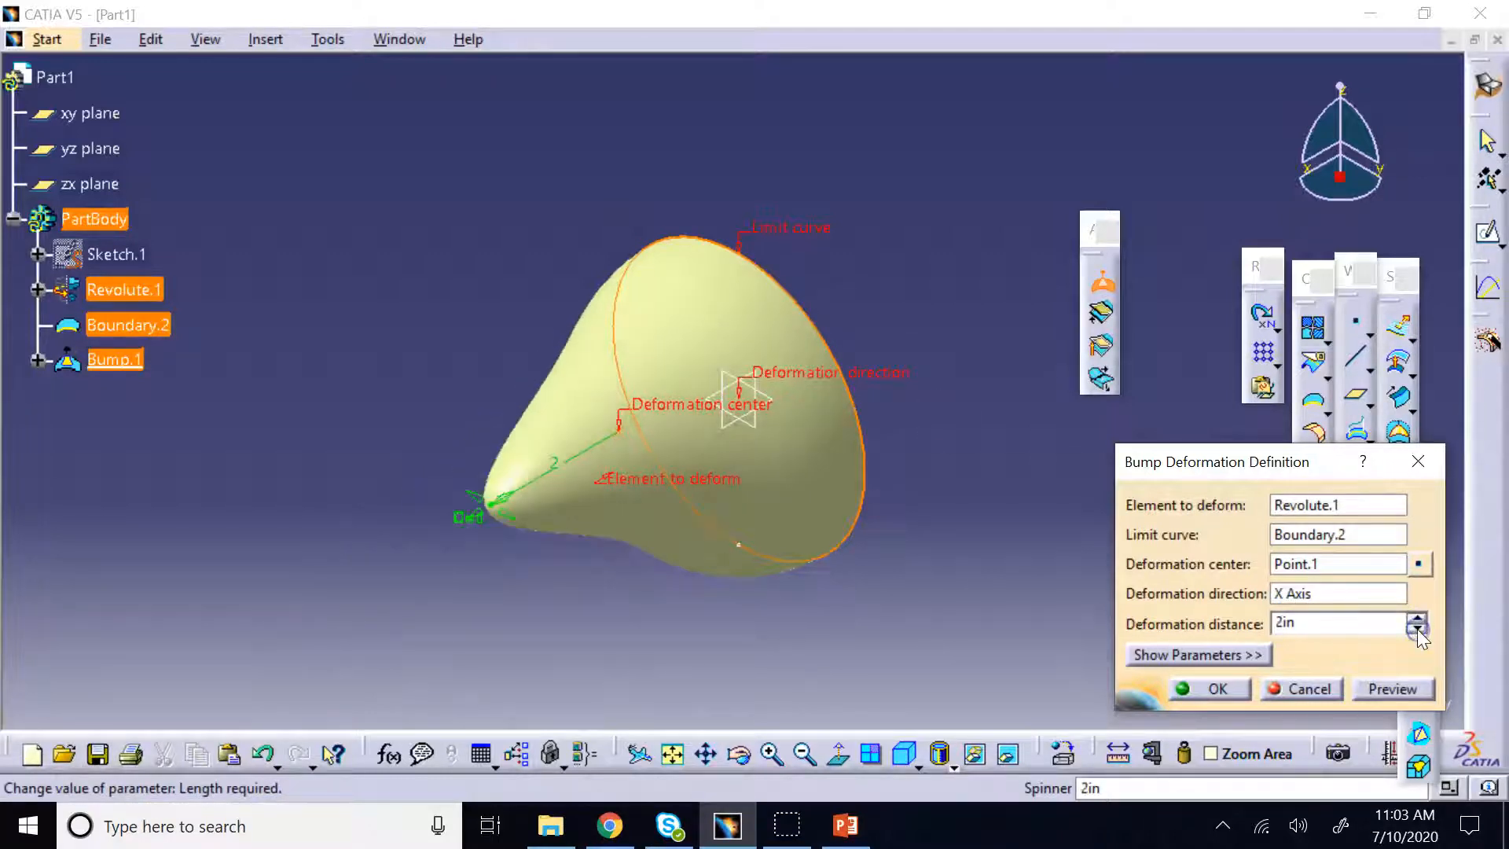
left_click(1417, 629)
left_click(1417, 629)
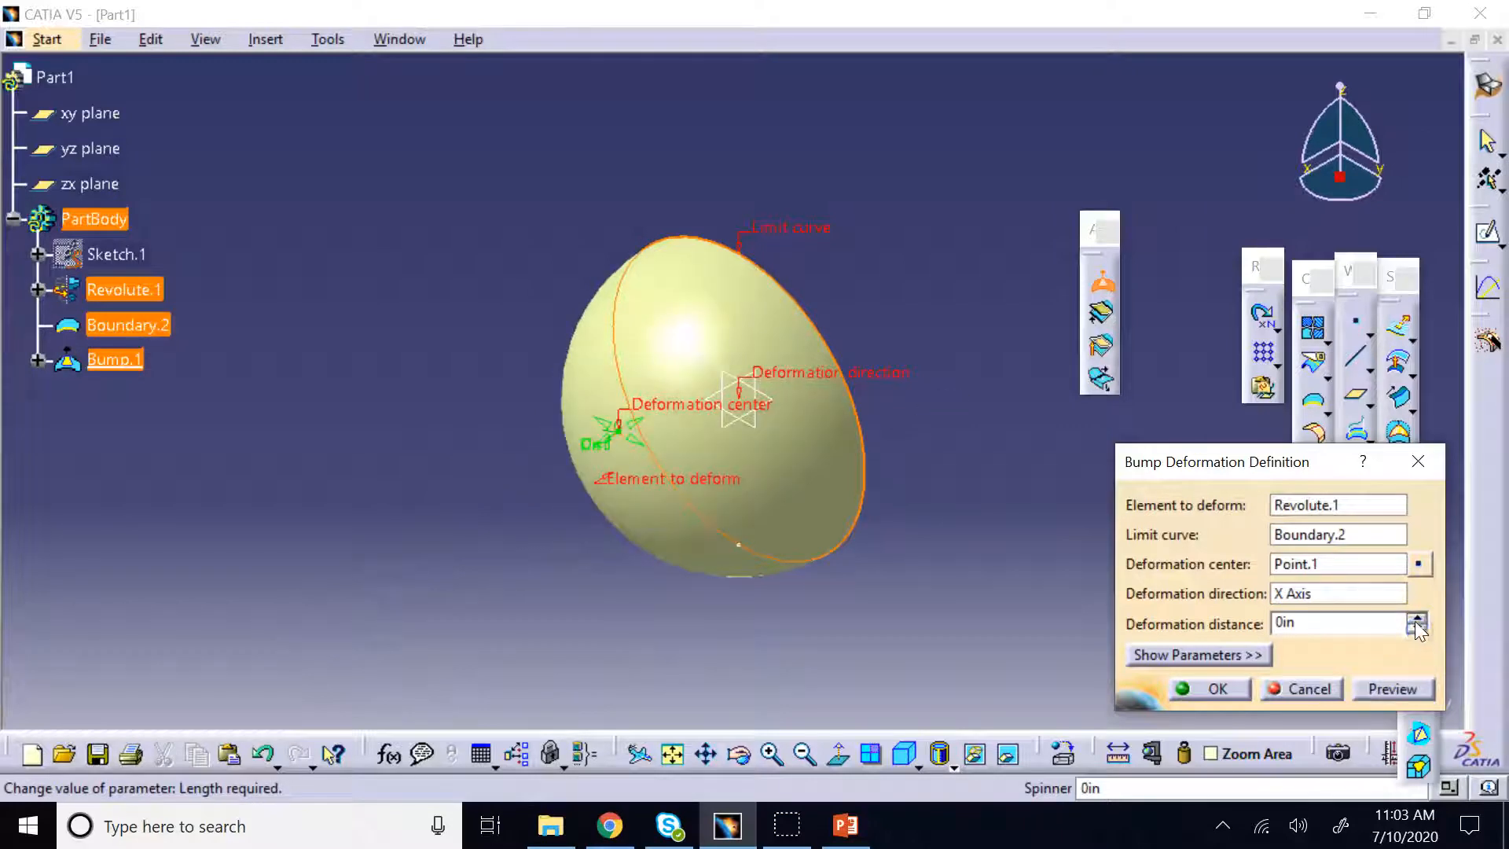
Set the deformation distance to 1 in, accept the bump, and inspect the deformed surface from its open side
left_click(1417, 617)
left_click(1218, 688)
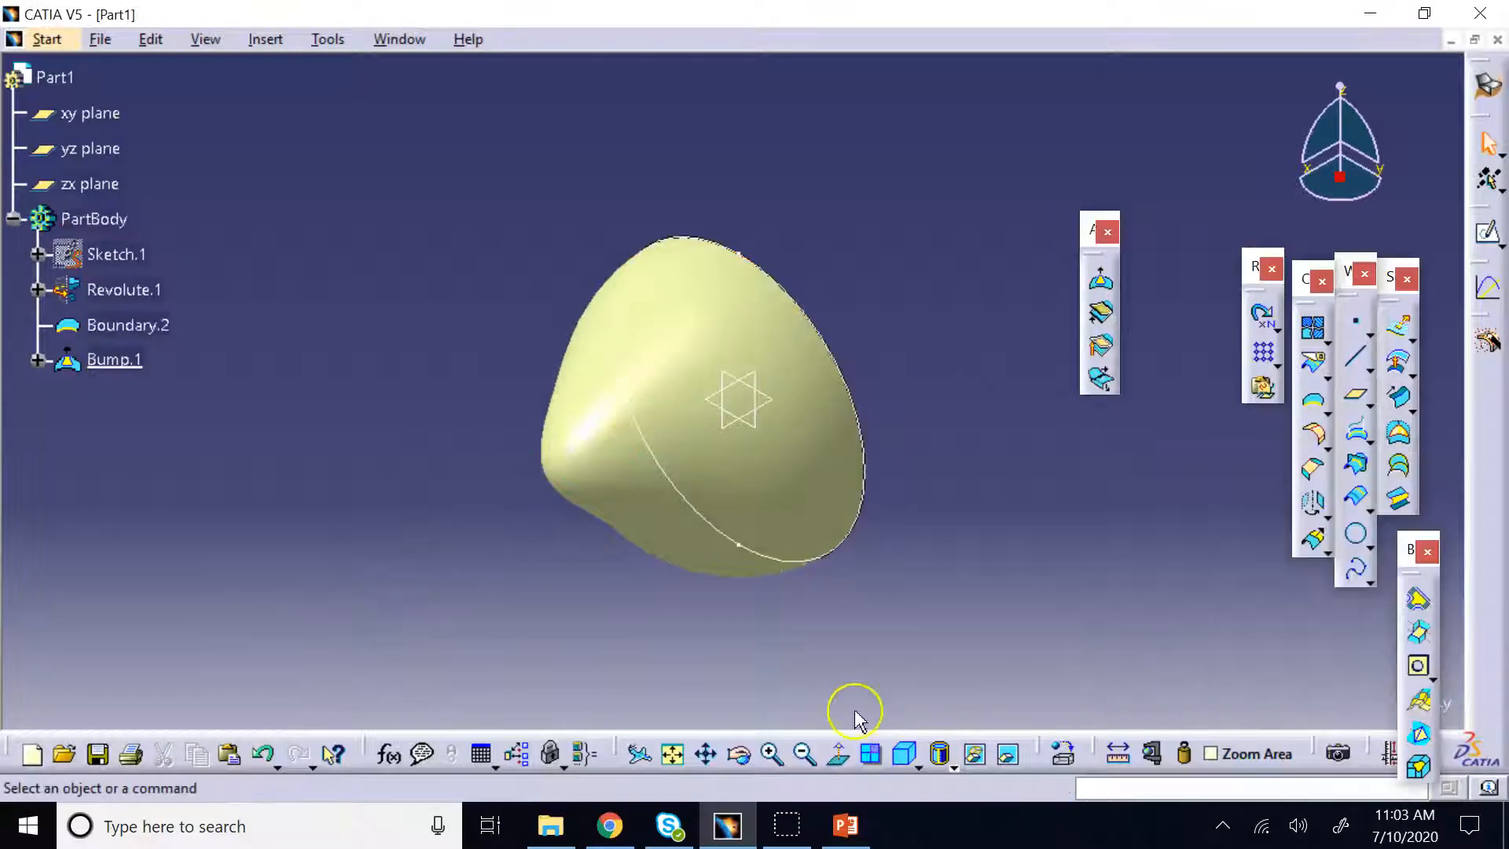
left_click(739, 755)
left_click_drag(566, 438, 874, 389)
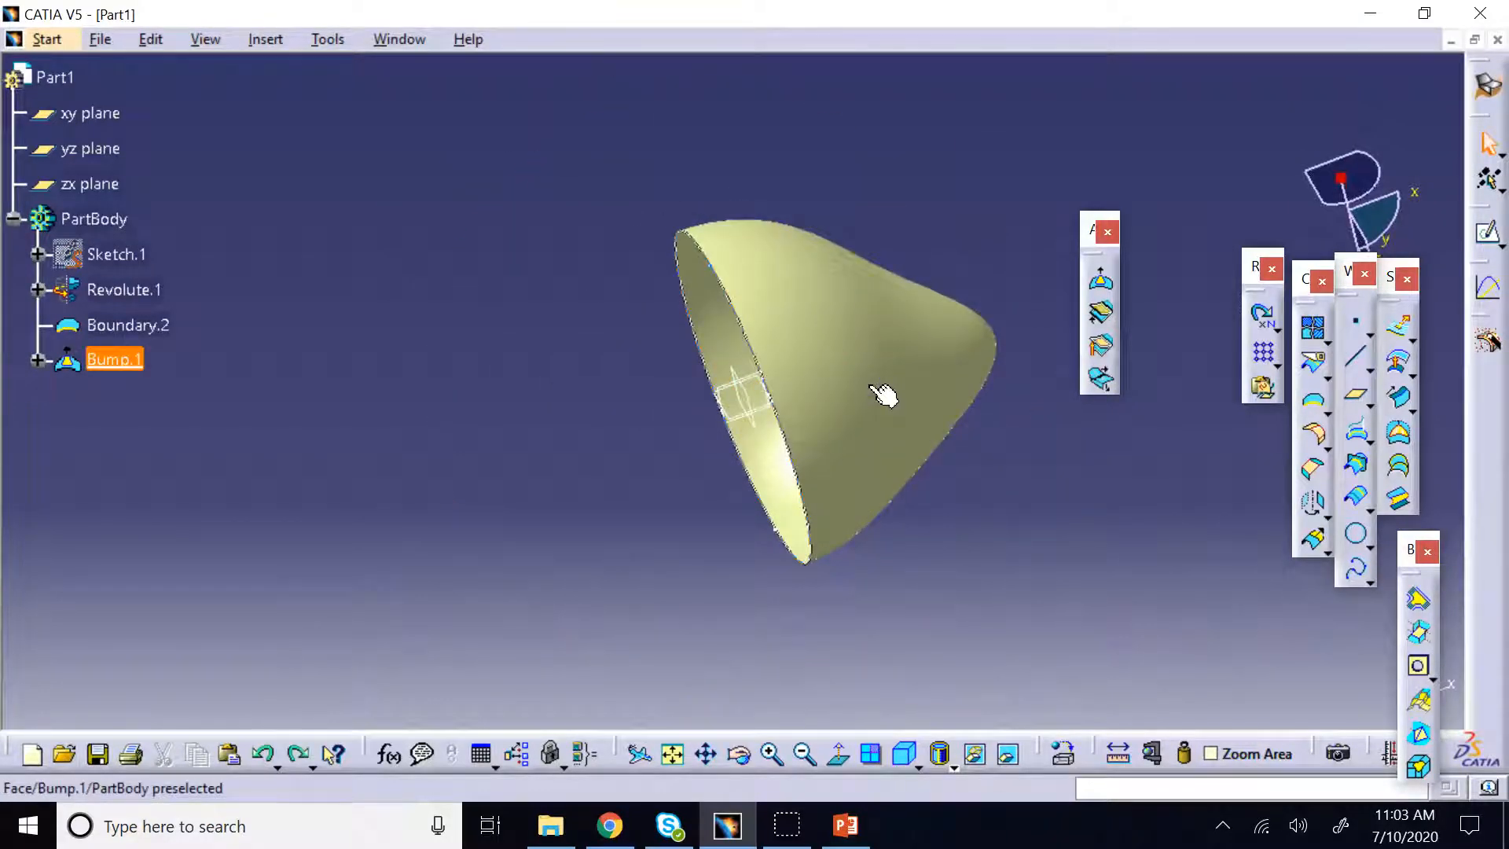
Undo the bump on the hemisphere and restore the isometric view
key("ctrl+z")
left_click(907, 755)
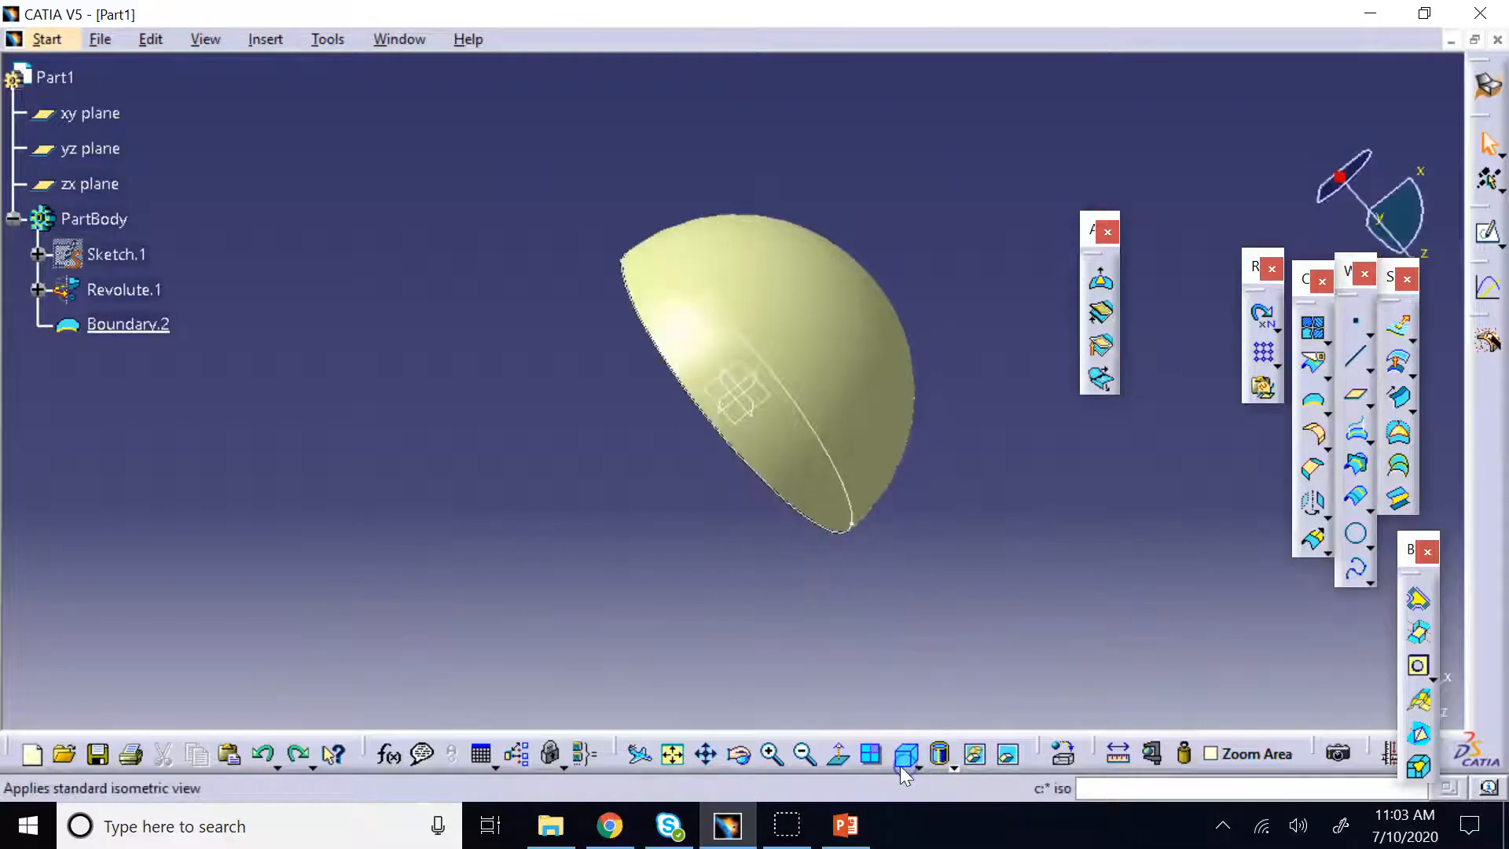
Switch to PowerPoint and review the lecture slides on filling, joining, fillet and chamfer, and offset of surfaces
left_click(802, 823)
left_click(102, 624)
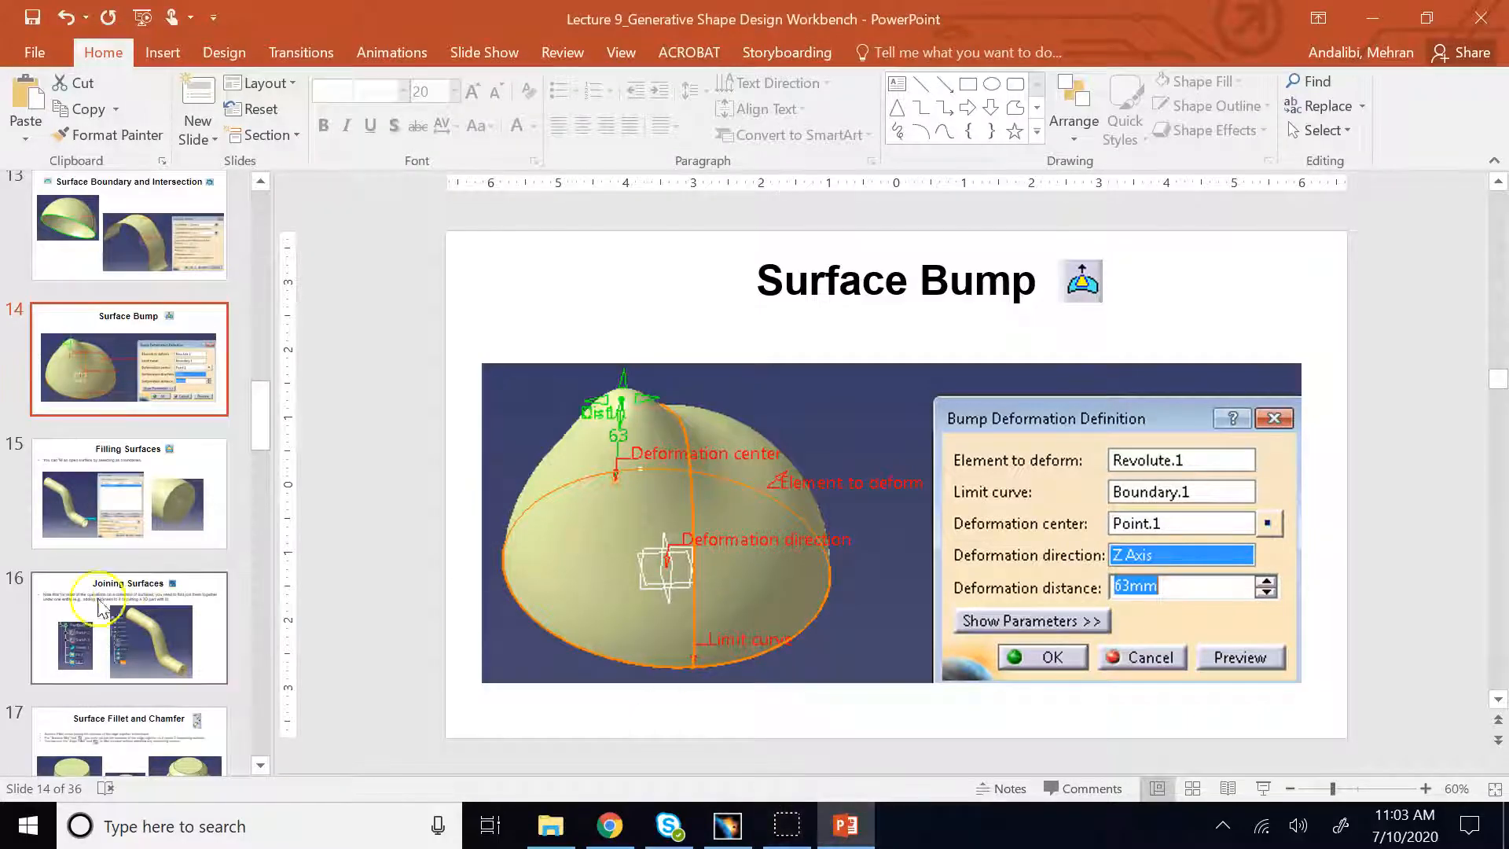
left_click(163, 479)
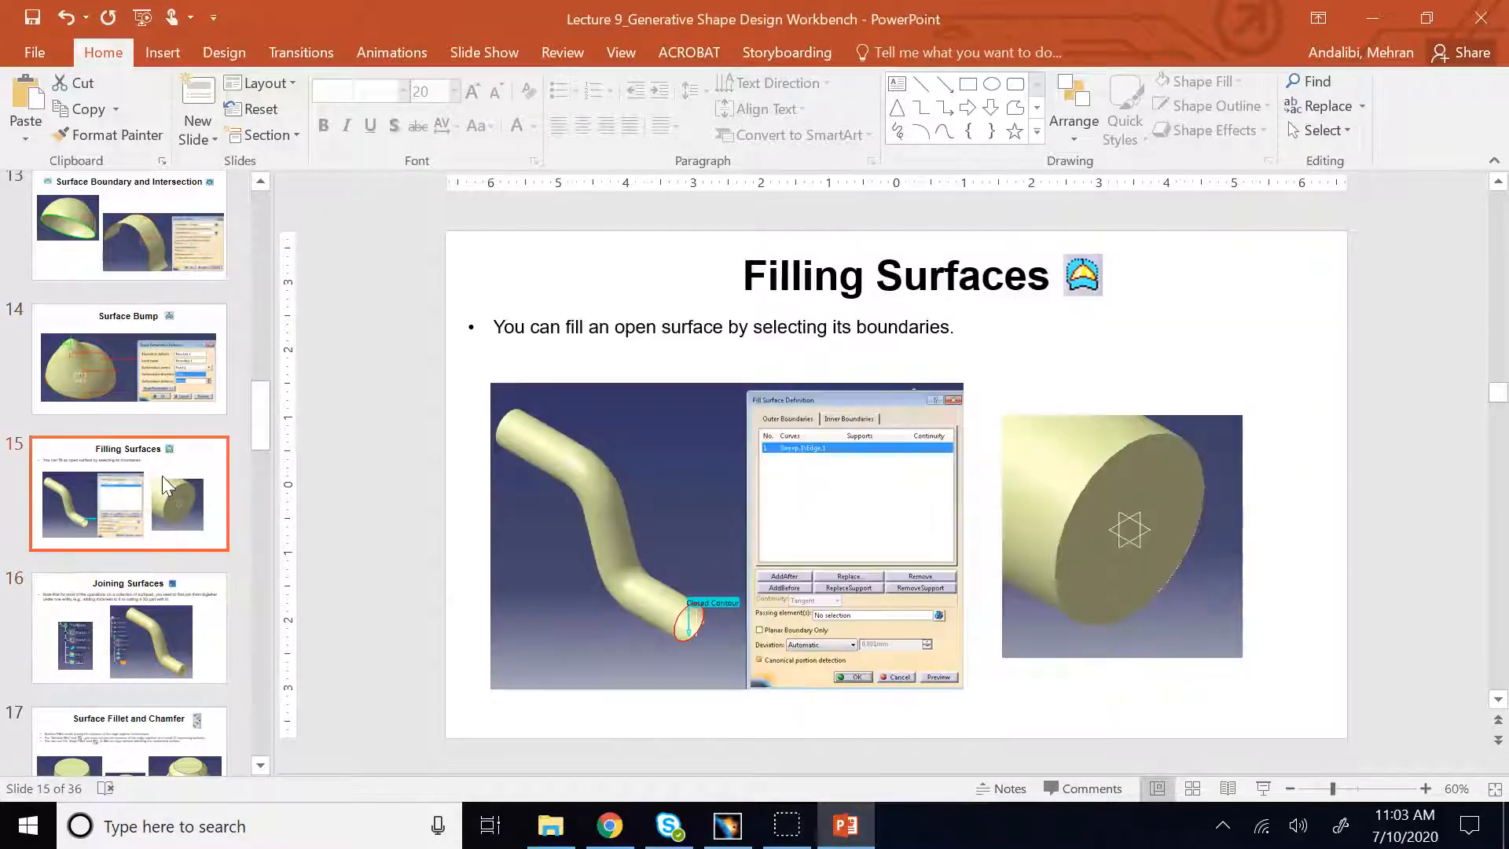
scroll(163, 480, "down", 1)
left_click(166, 566)
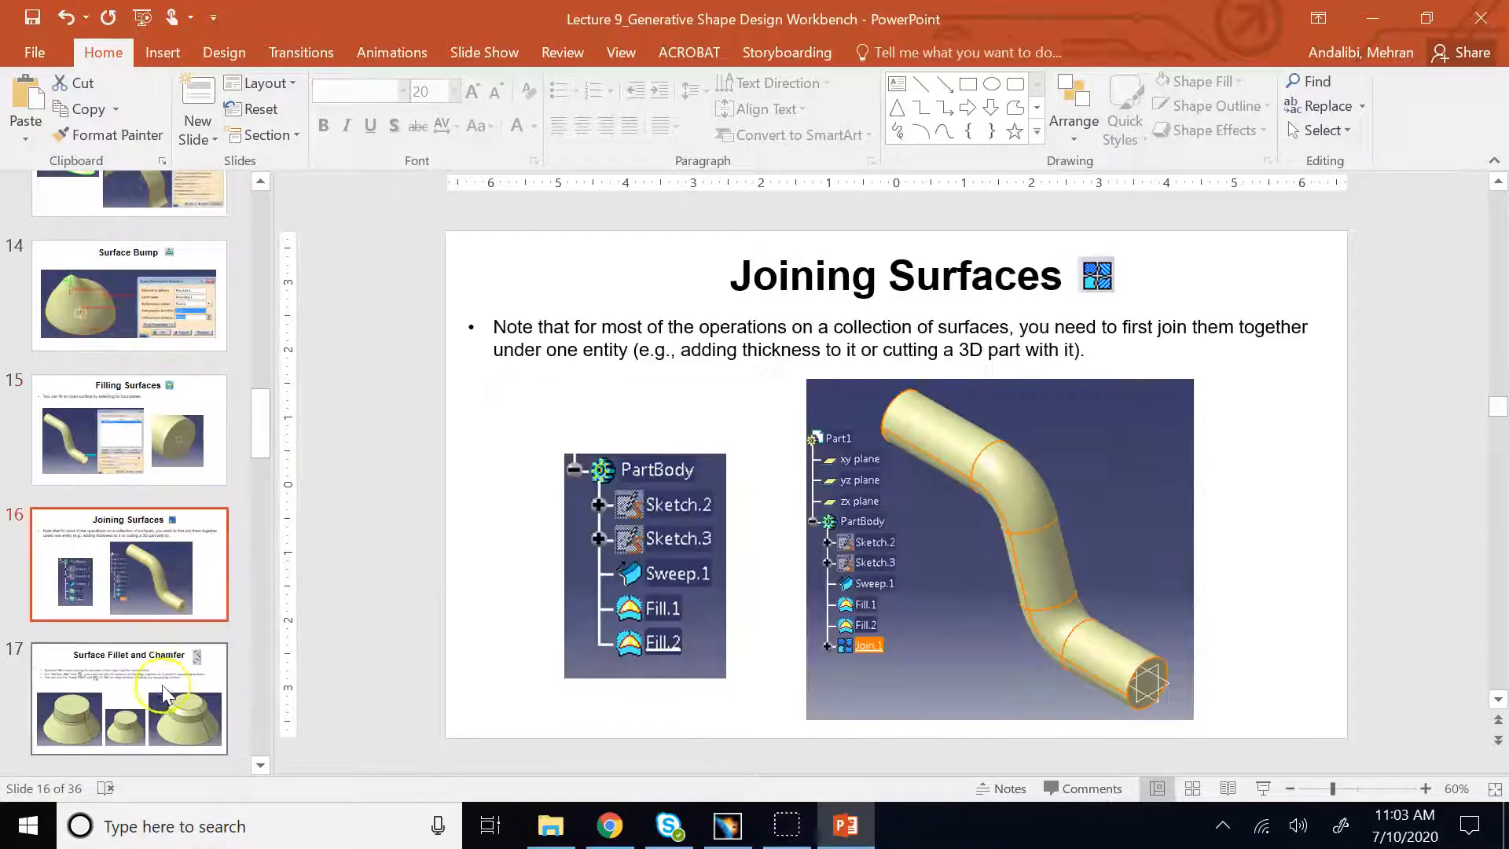
left_click(173, 699)
scroll(169, 704, "down", 2)
left_click(165, 708)
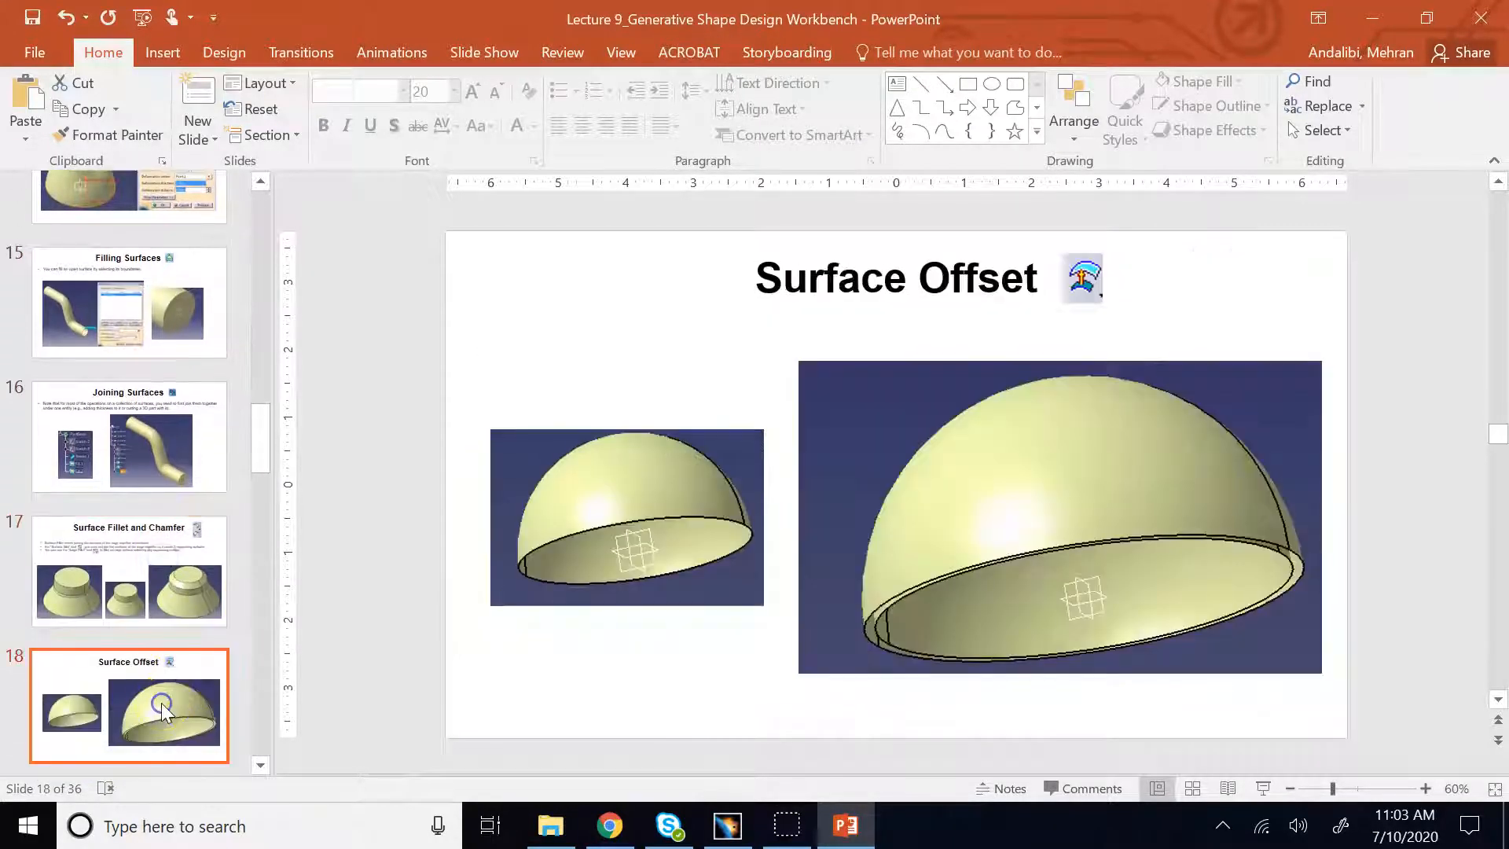
scroll(165, 709, "down", 1)
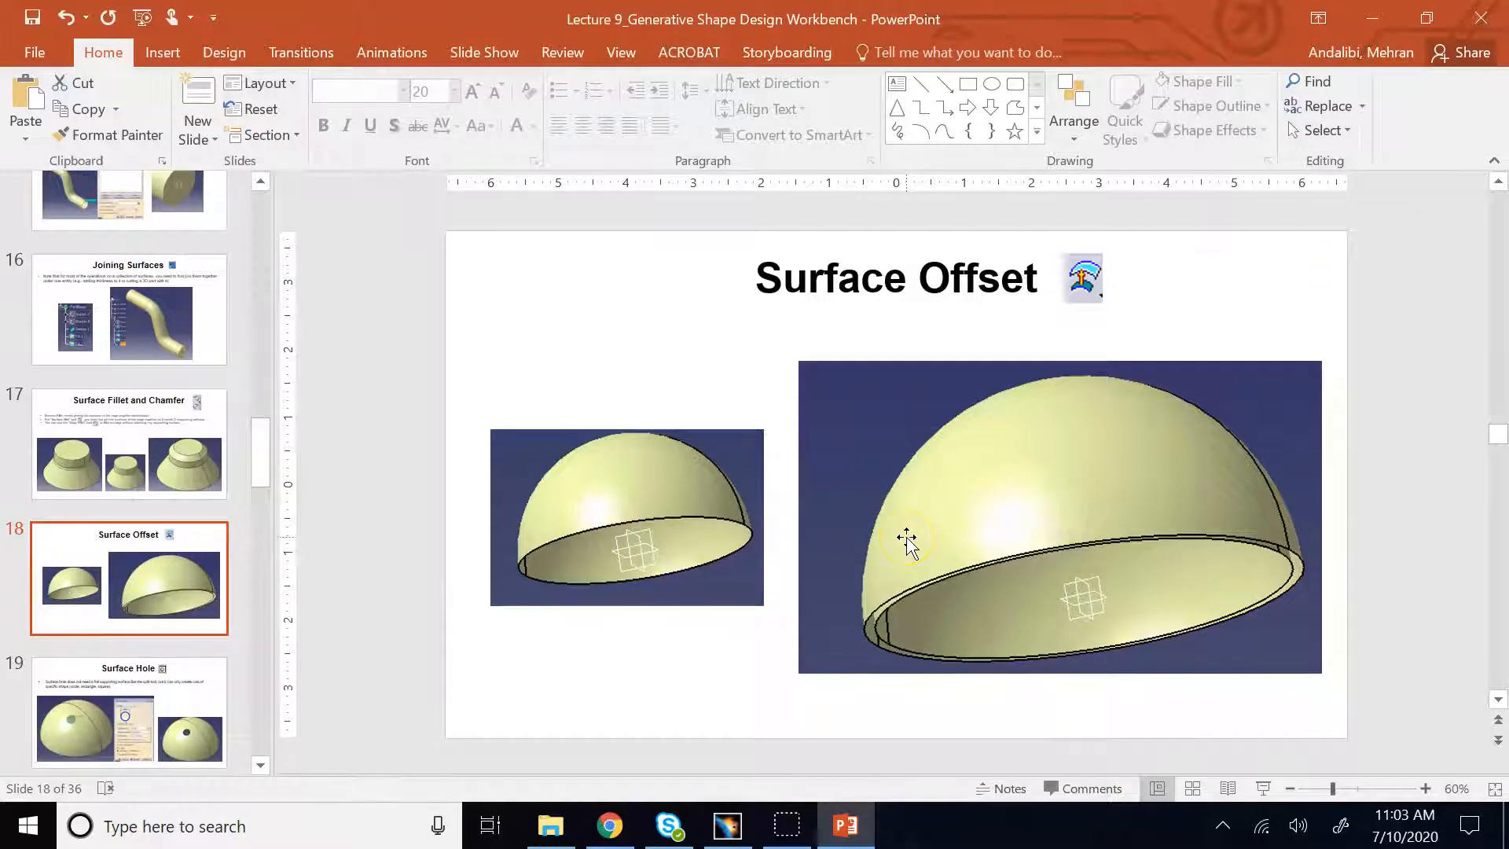
scroll(906, 540, "up", 1)
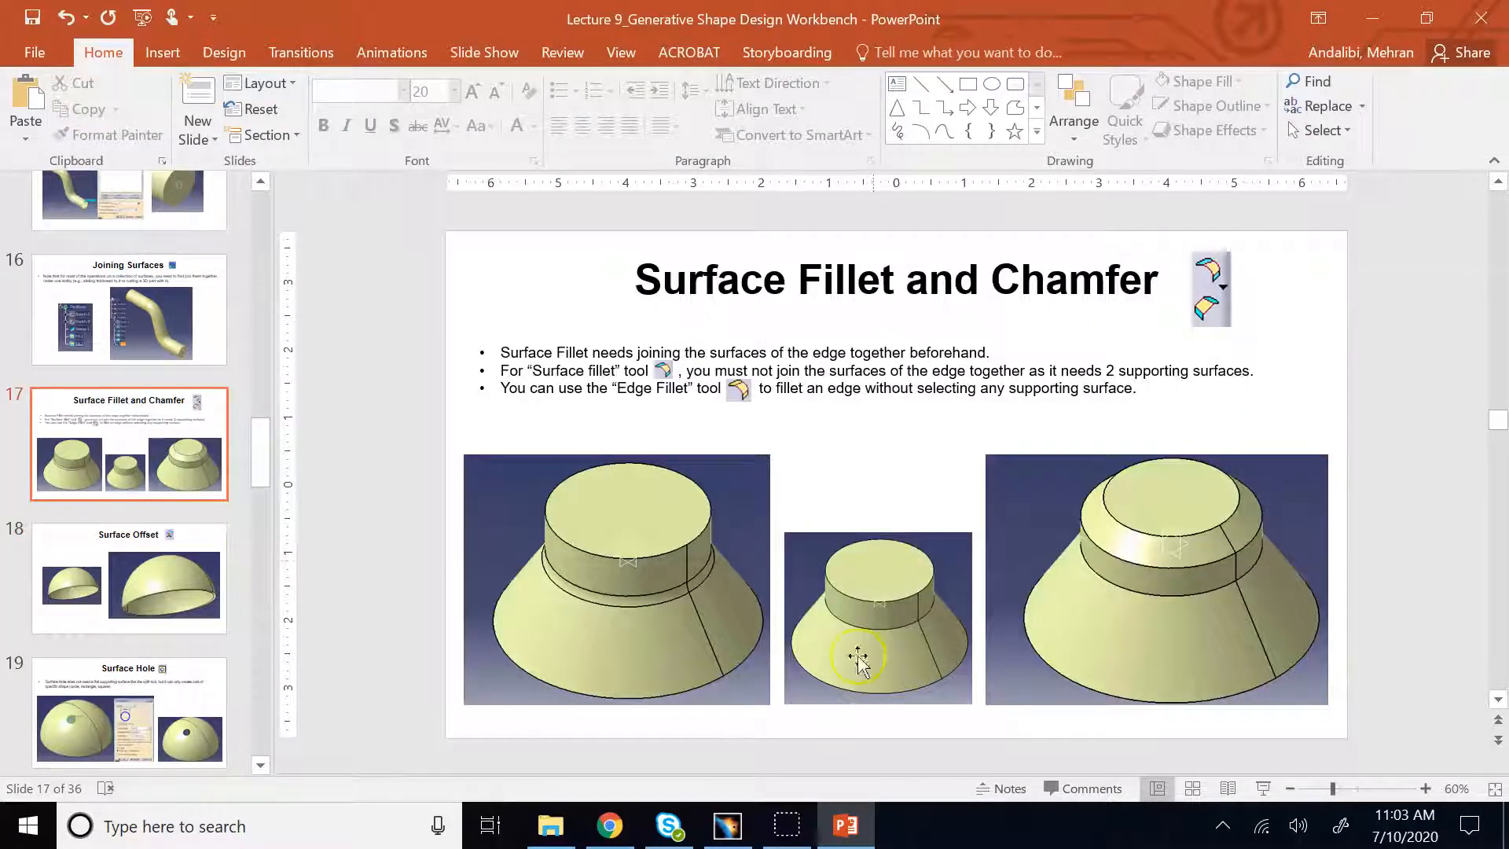
Switch back to CATIA V5 and delete the Boundary.2 curve from the PartBody
left_click(727, 825)
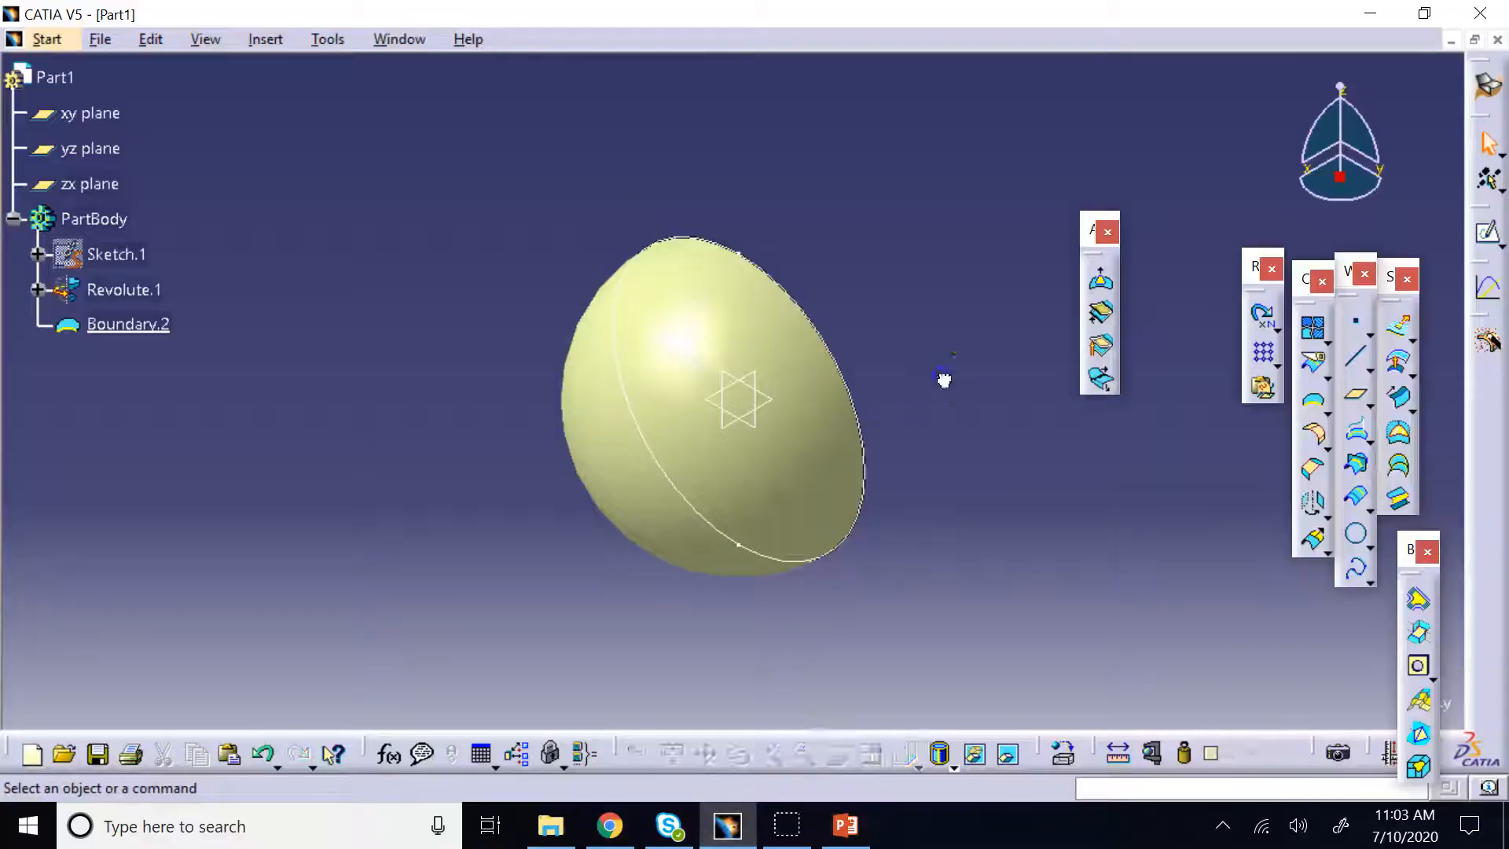
right_click(140, 325)
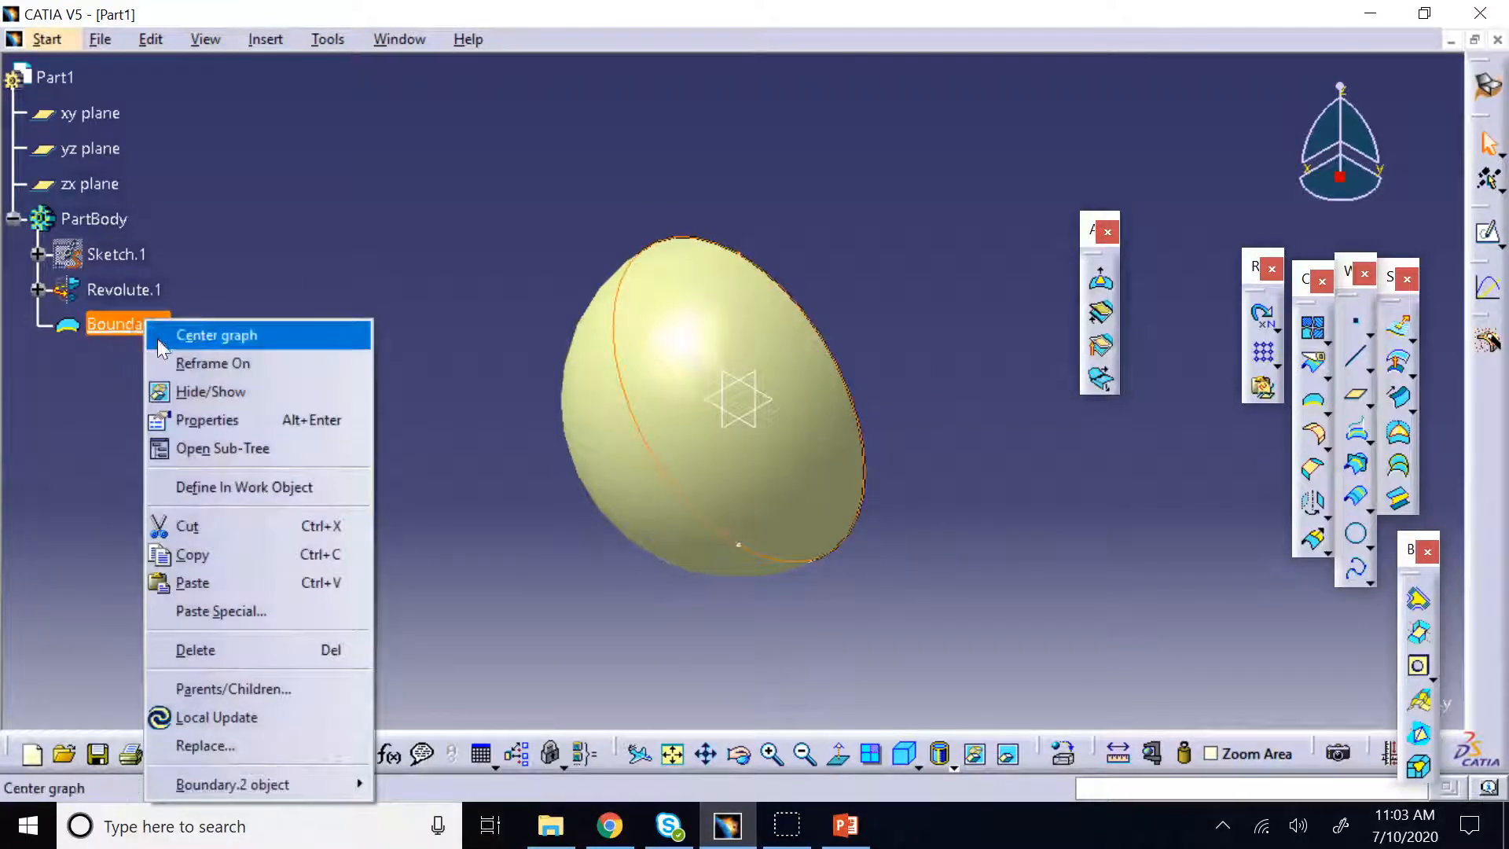
left_click(242, 650)
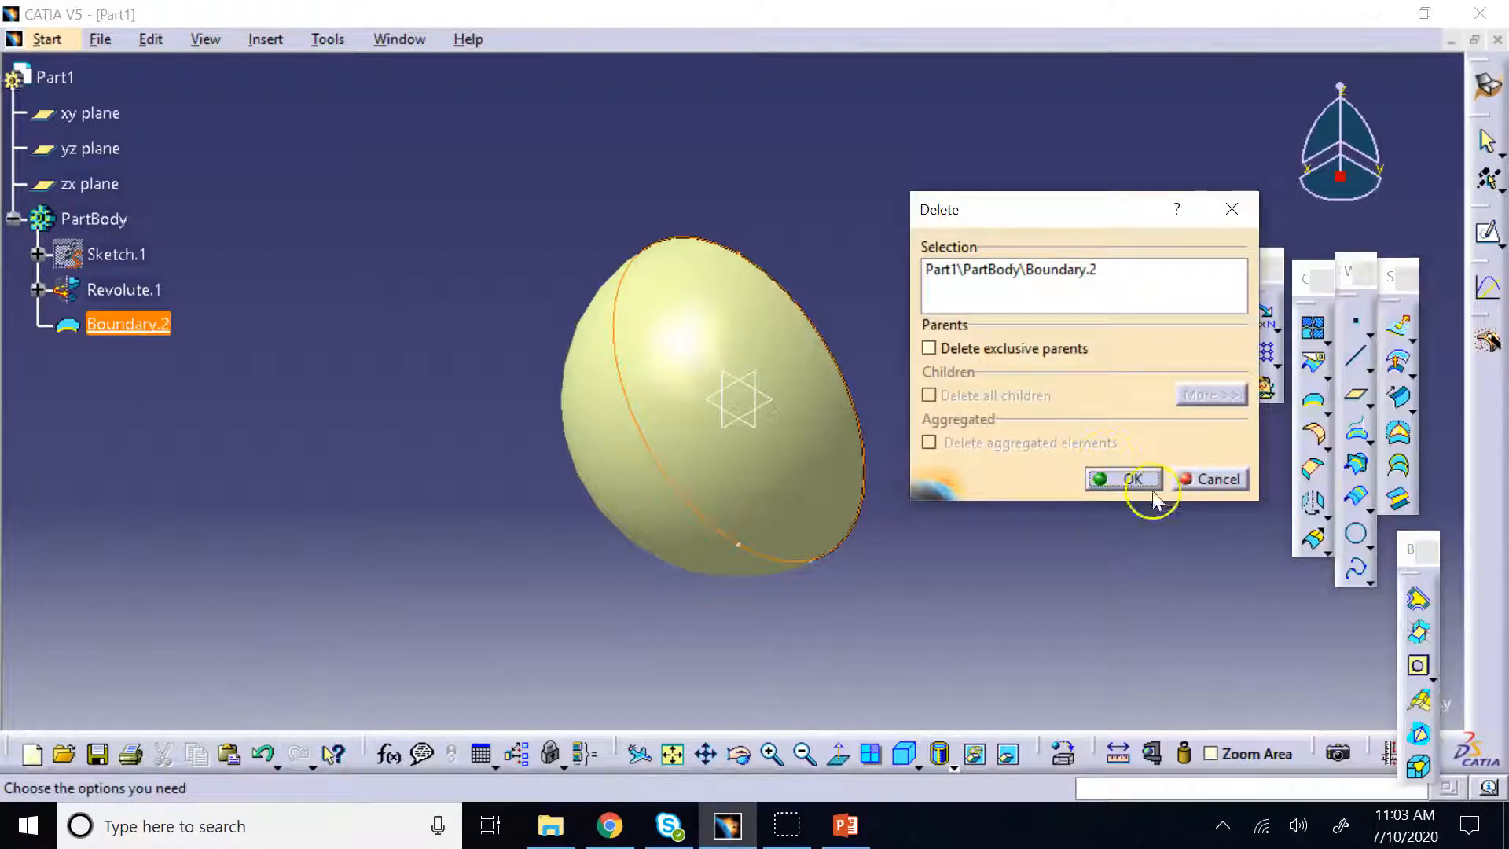
left_click(1132, 478)
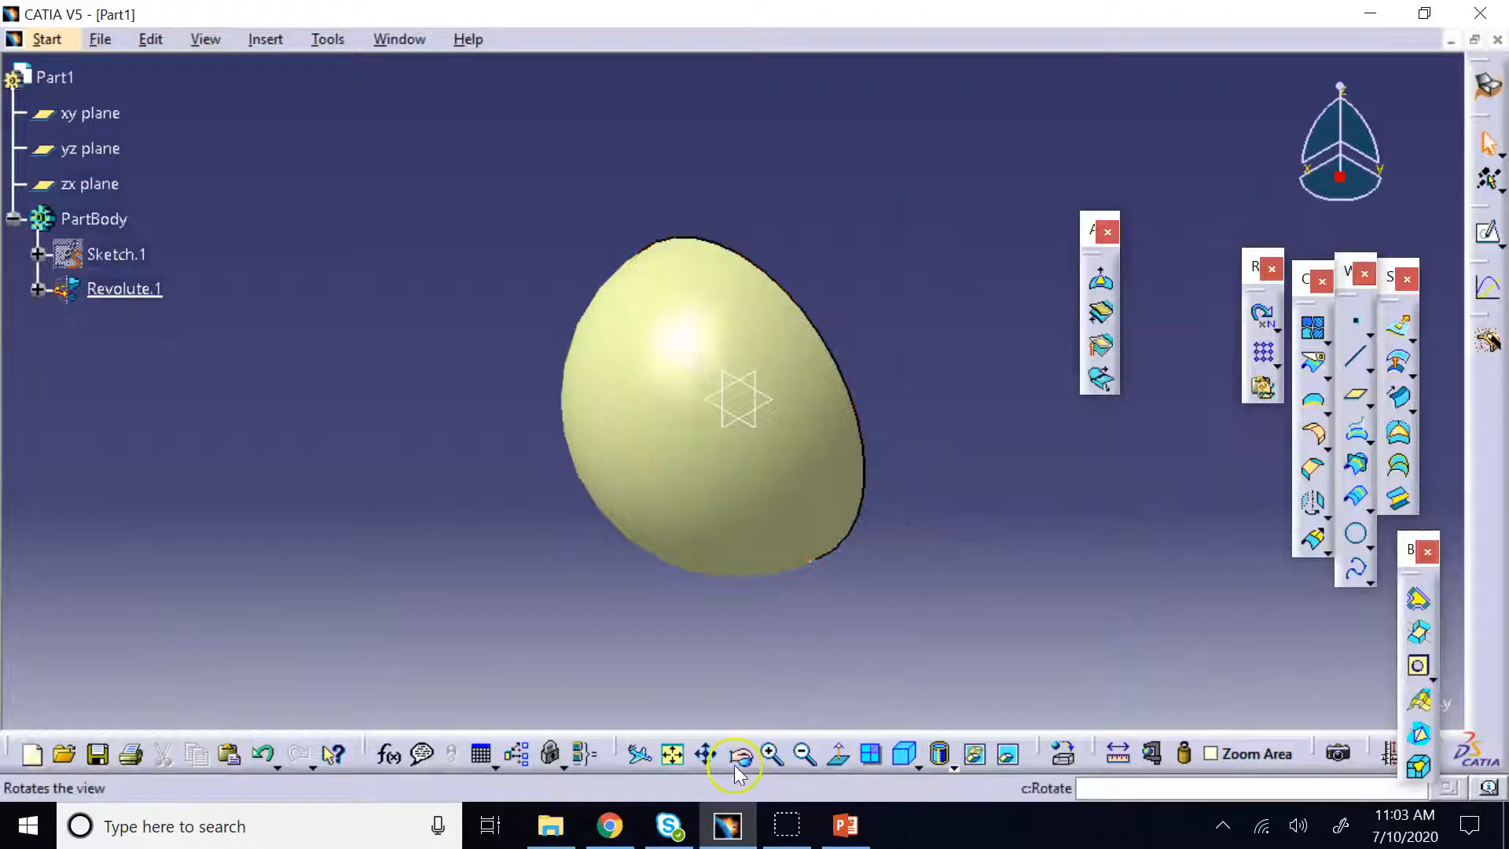
Offset the revolved hemisphere surface outward by 0.5 in to create a larger concentric shell
middle_click_drag(1017, 564, 644, 530)
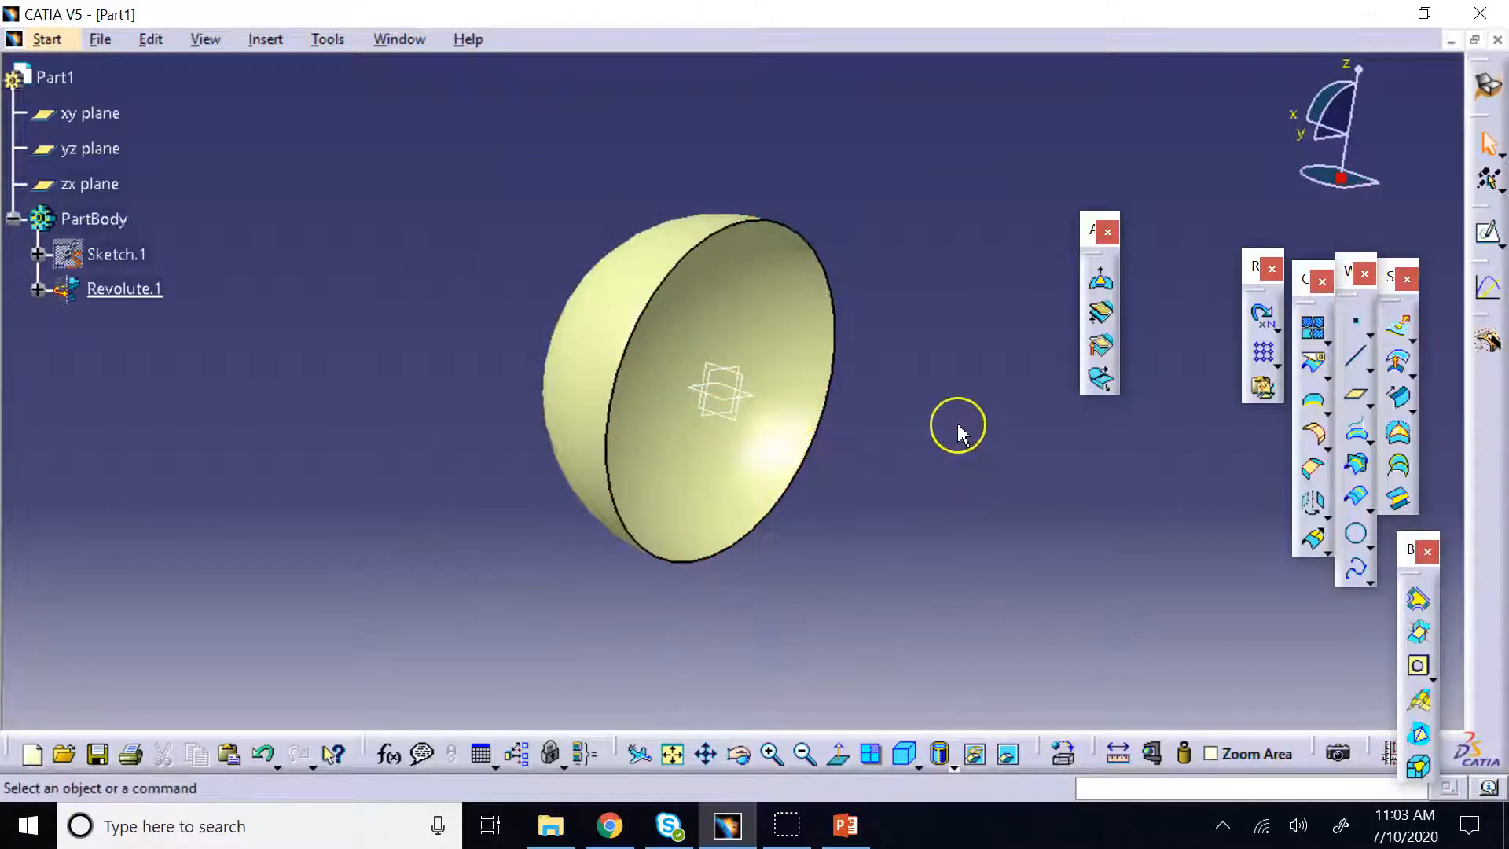
left_click(1383, 368)
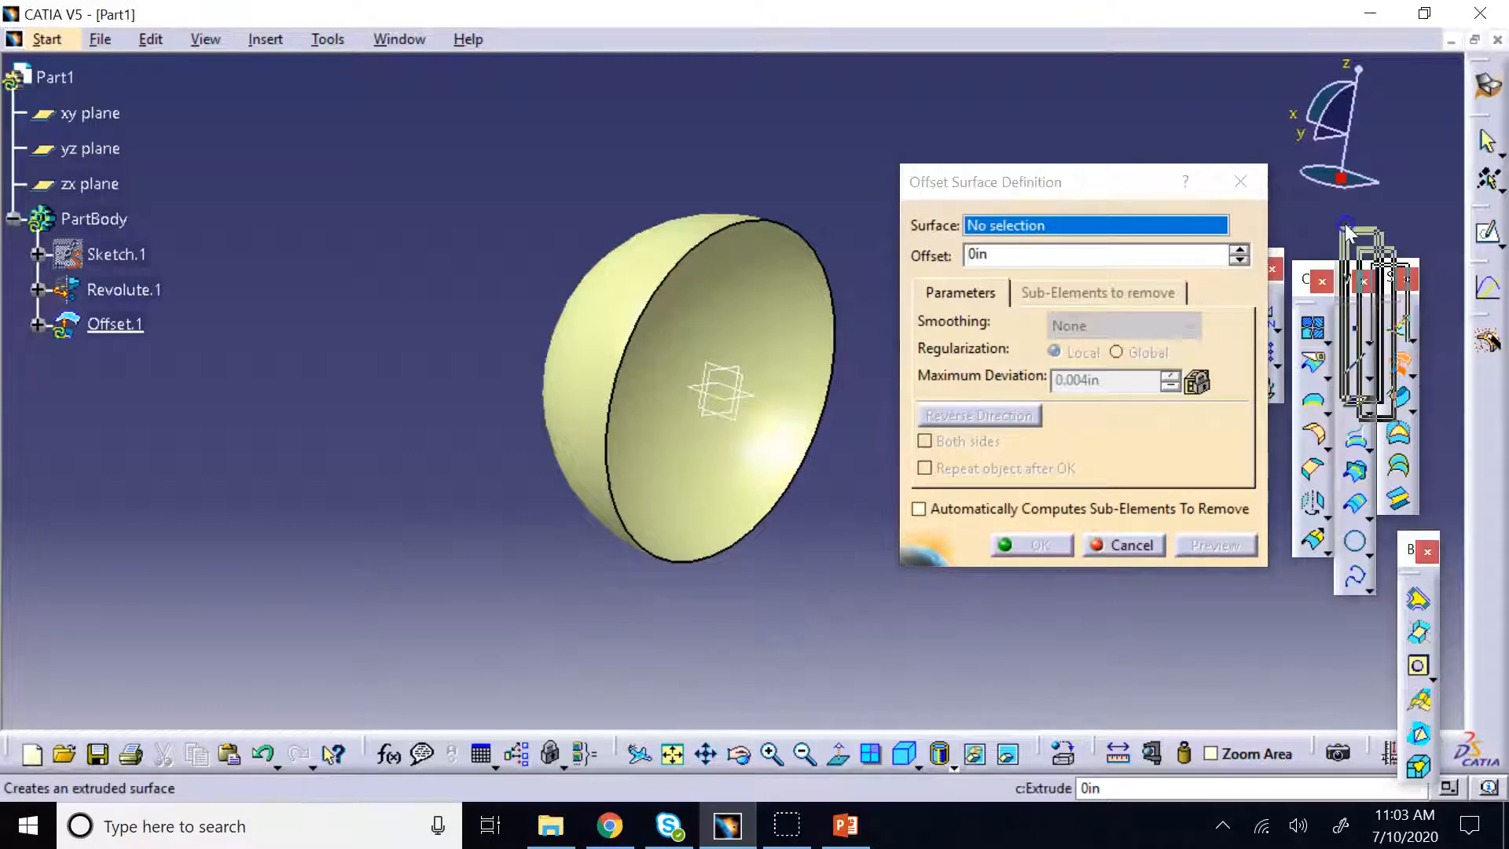
left_click_drag(1345, 228, 210, 223)
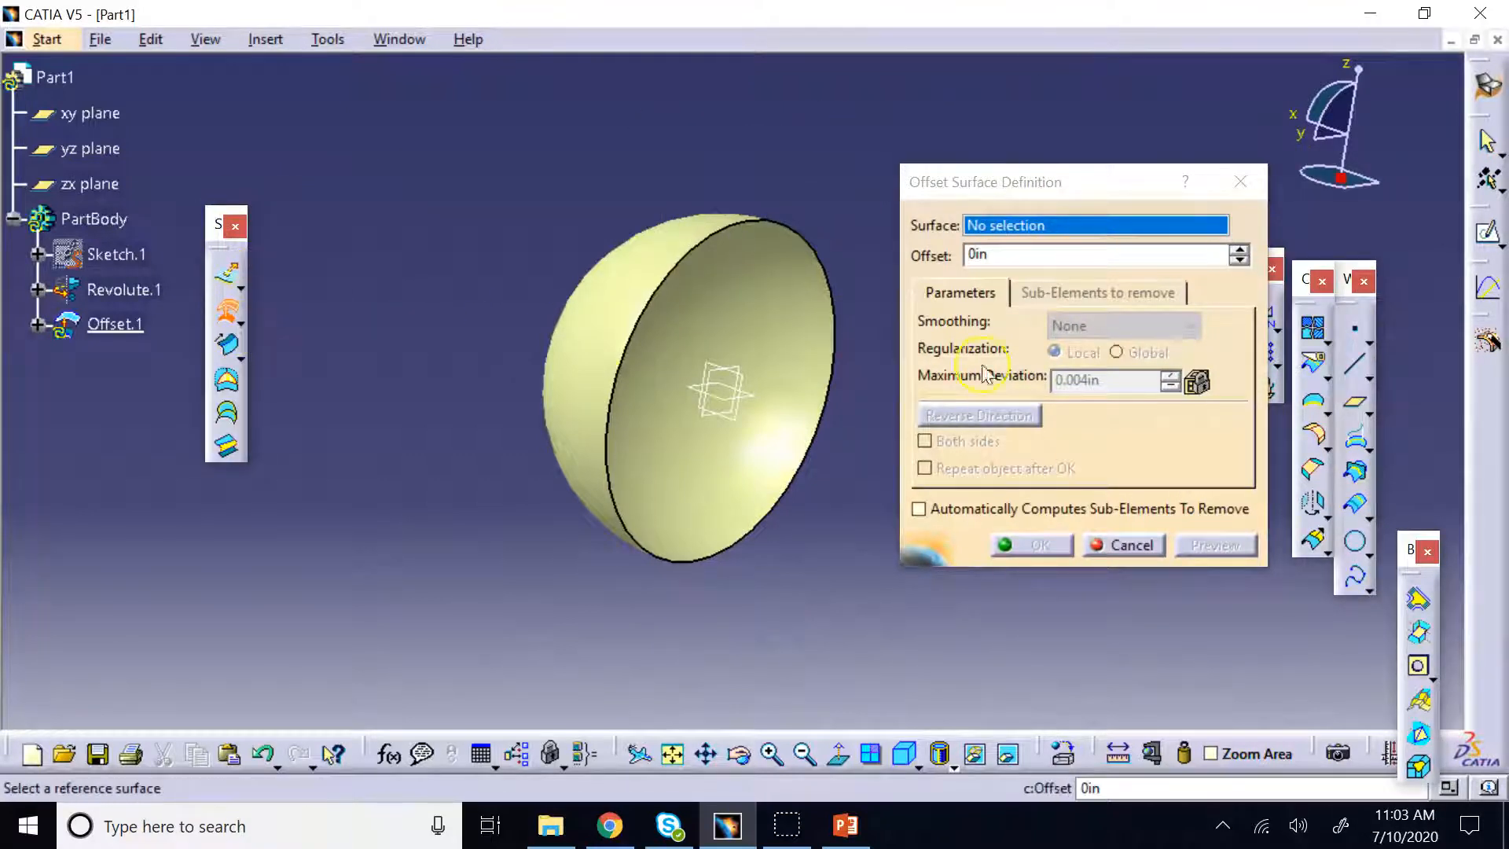
left_click(744, 284)
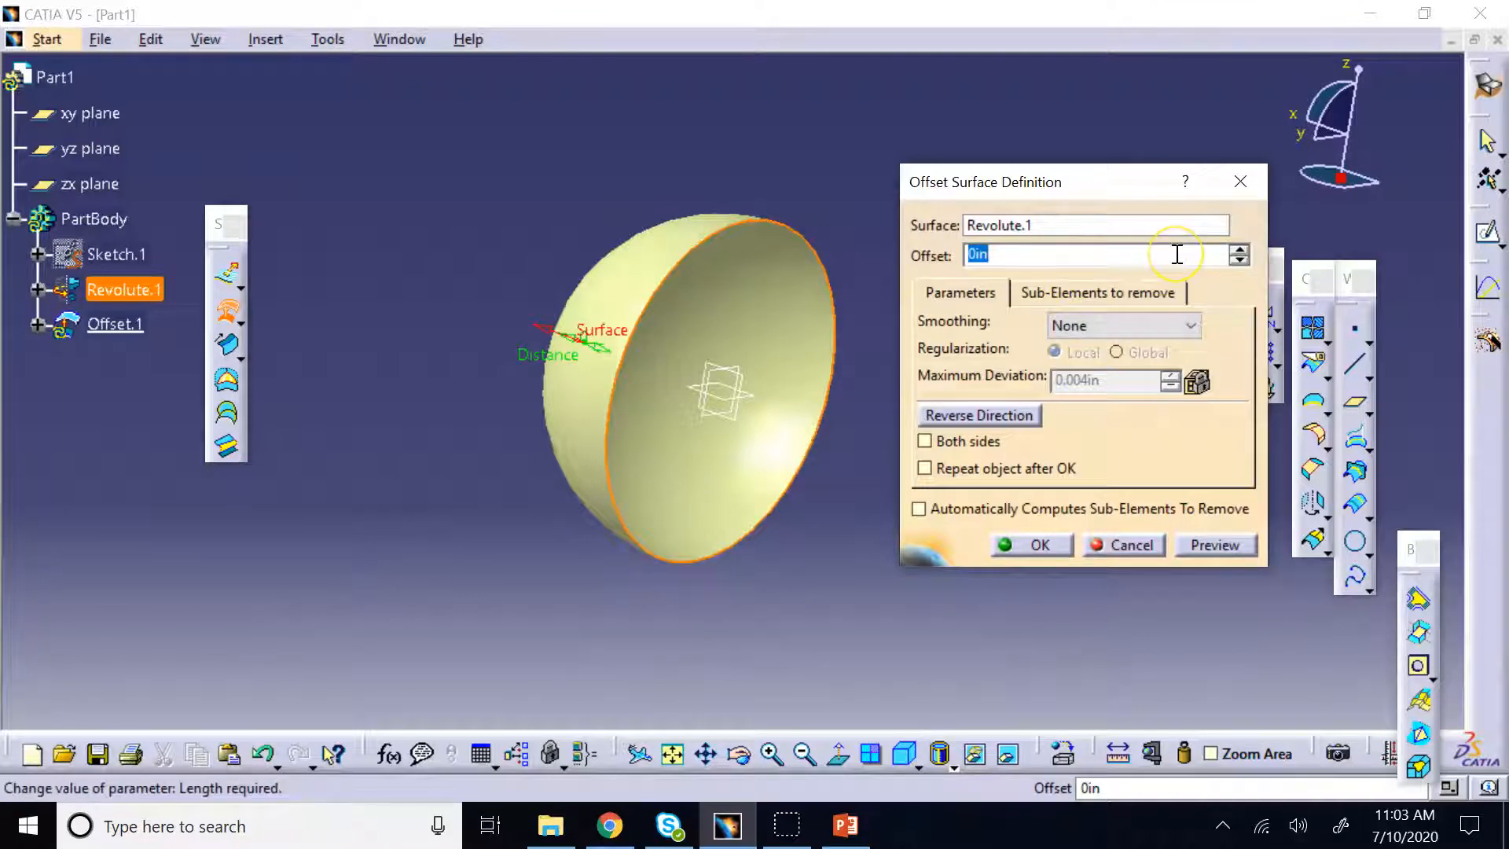
type("0.5")
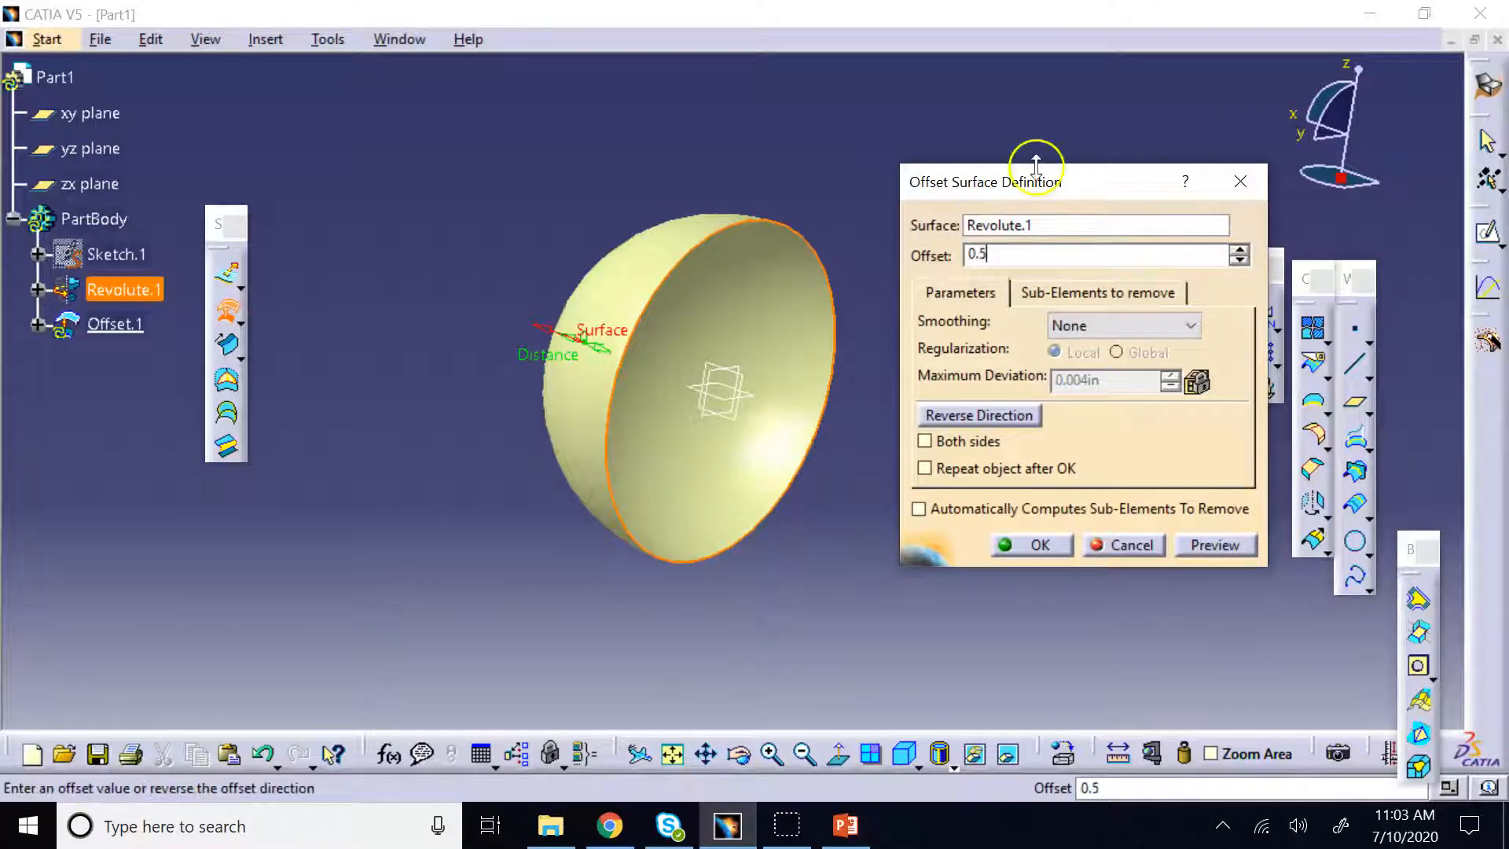
left_click(661, 153)
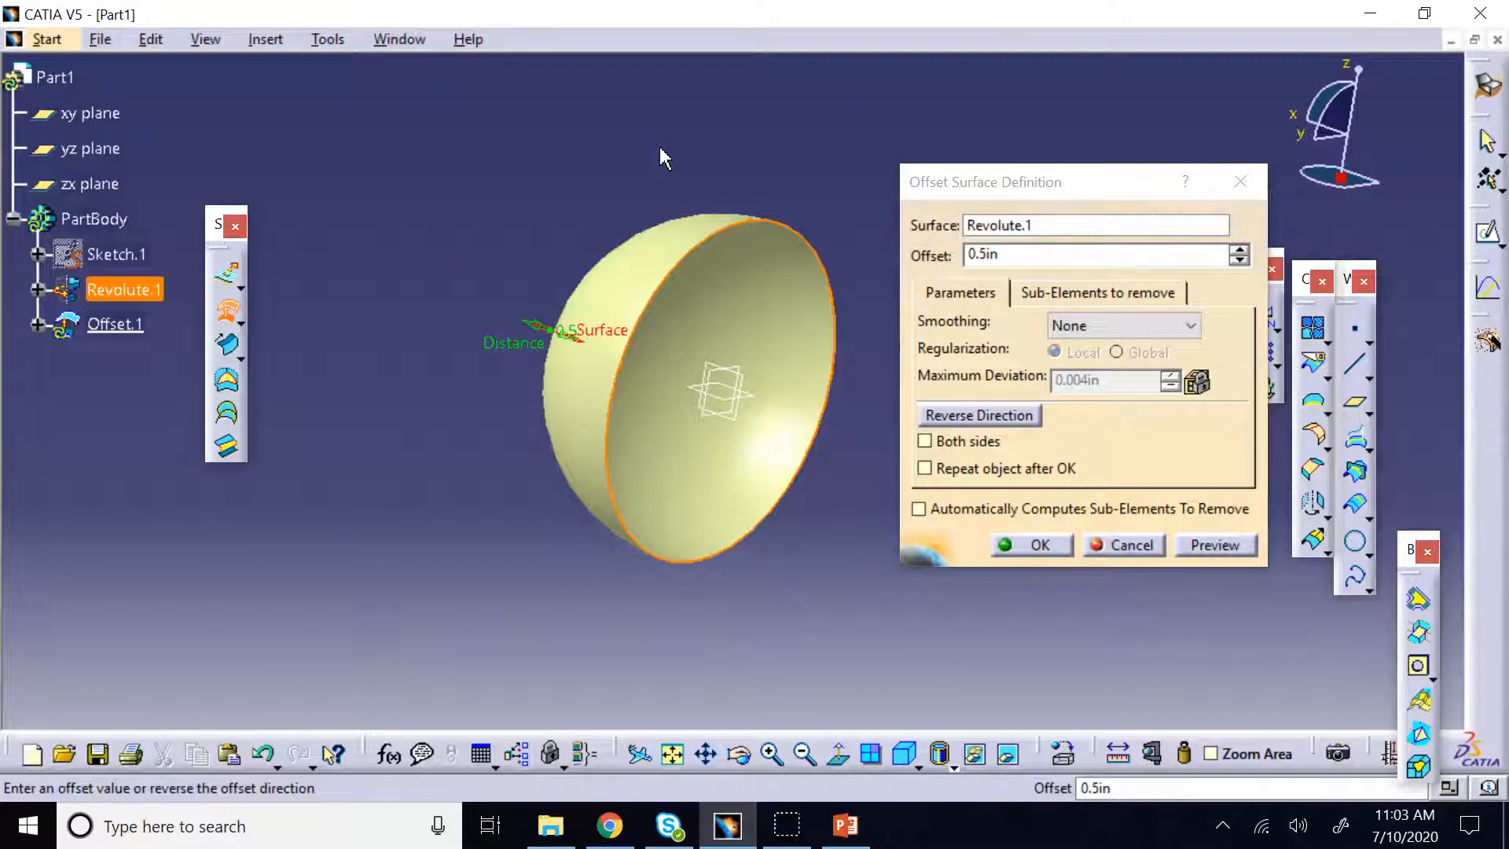
left_click(1212, 545)
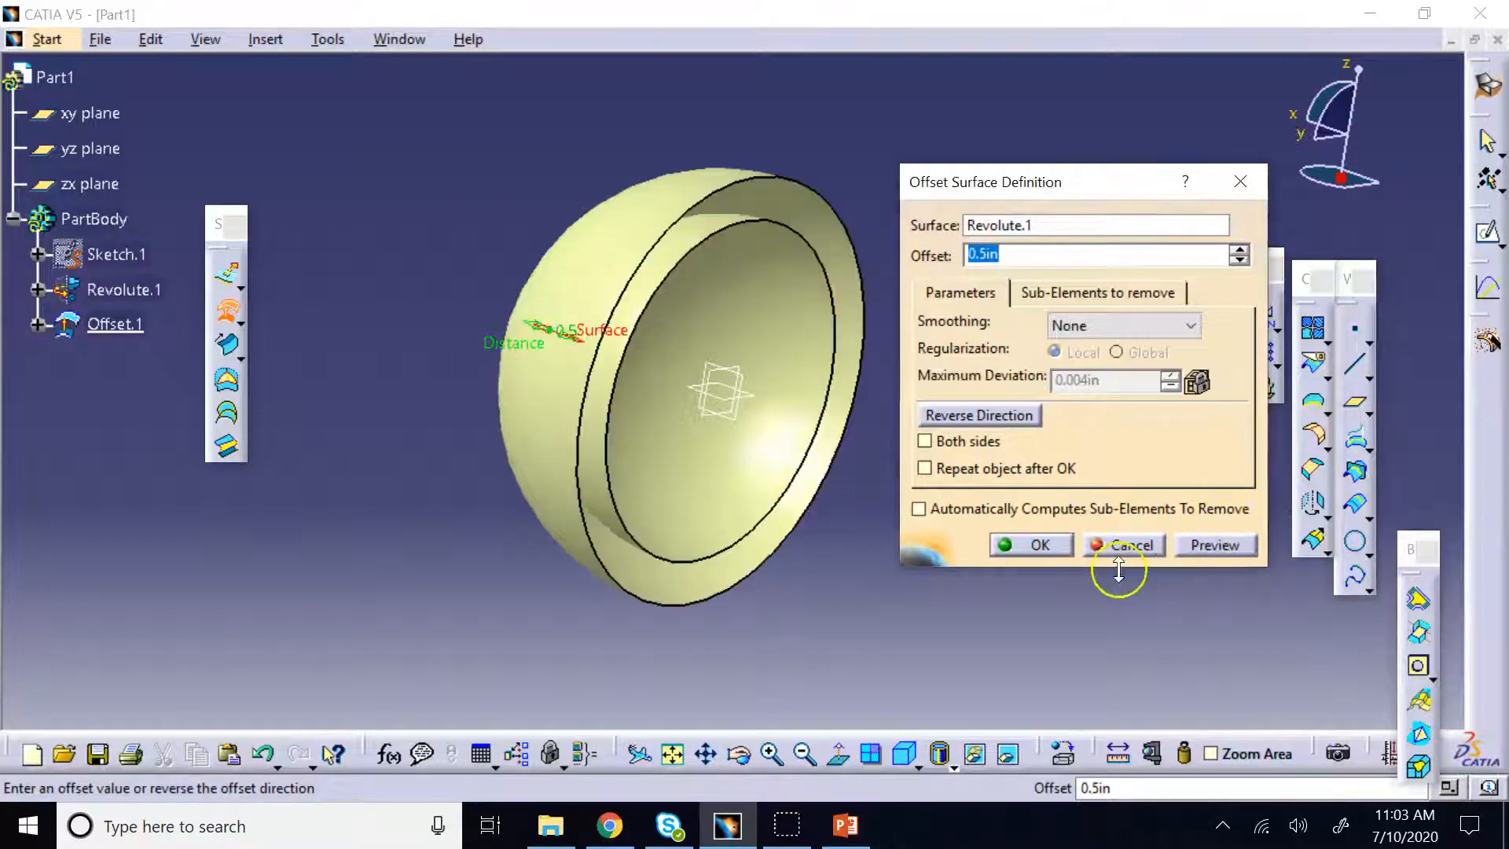
left_click(1041, 544)
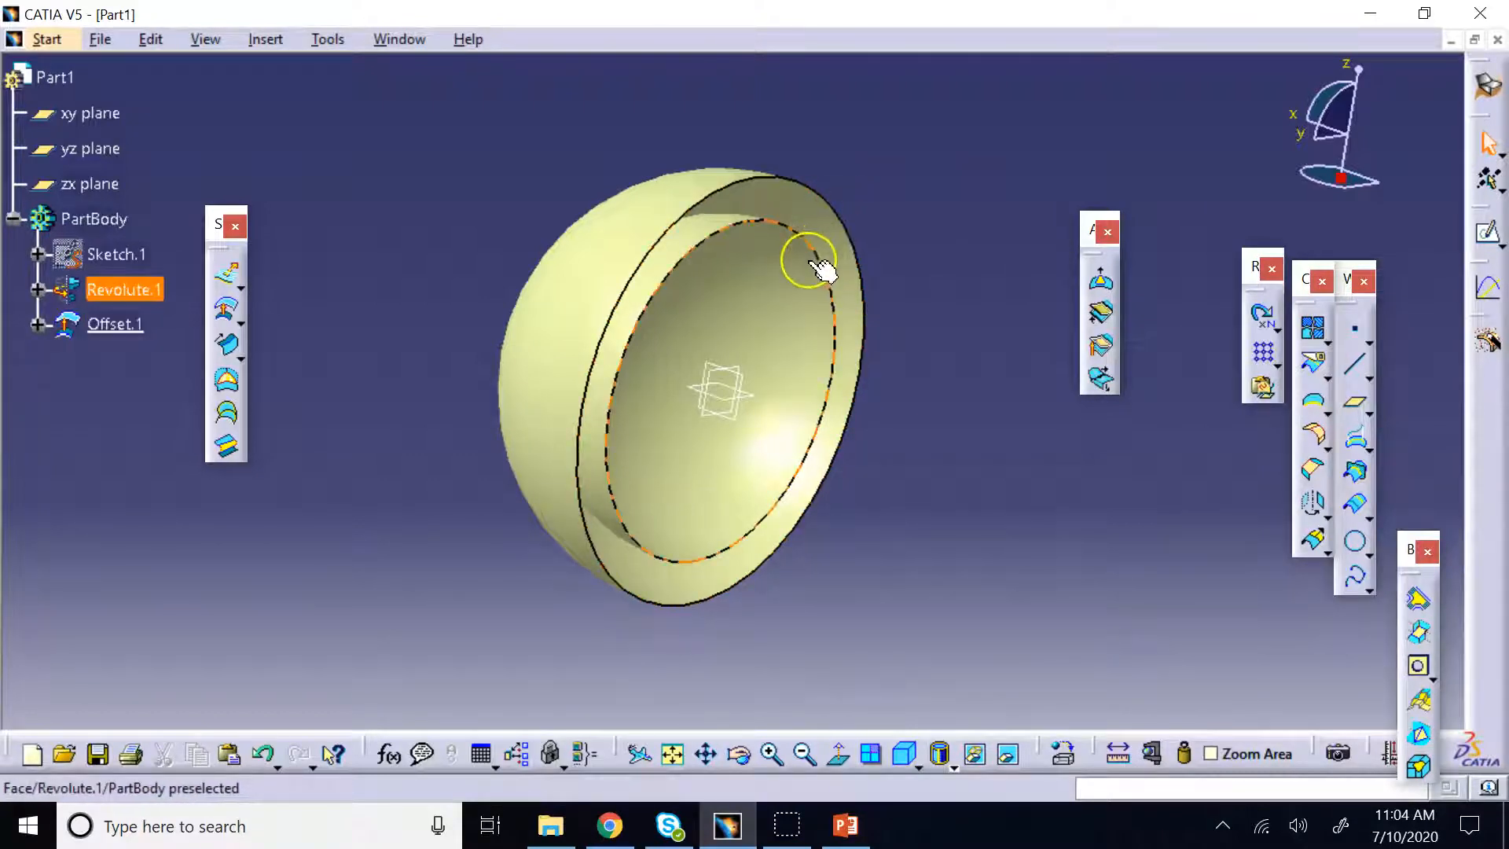
Inspect the two concentric hemispheres from the side, in isometric view and from their open side
left_click(917, 765)
left_click(942, 684)
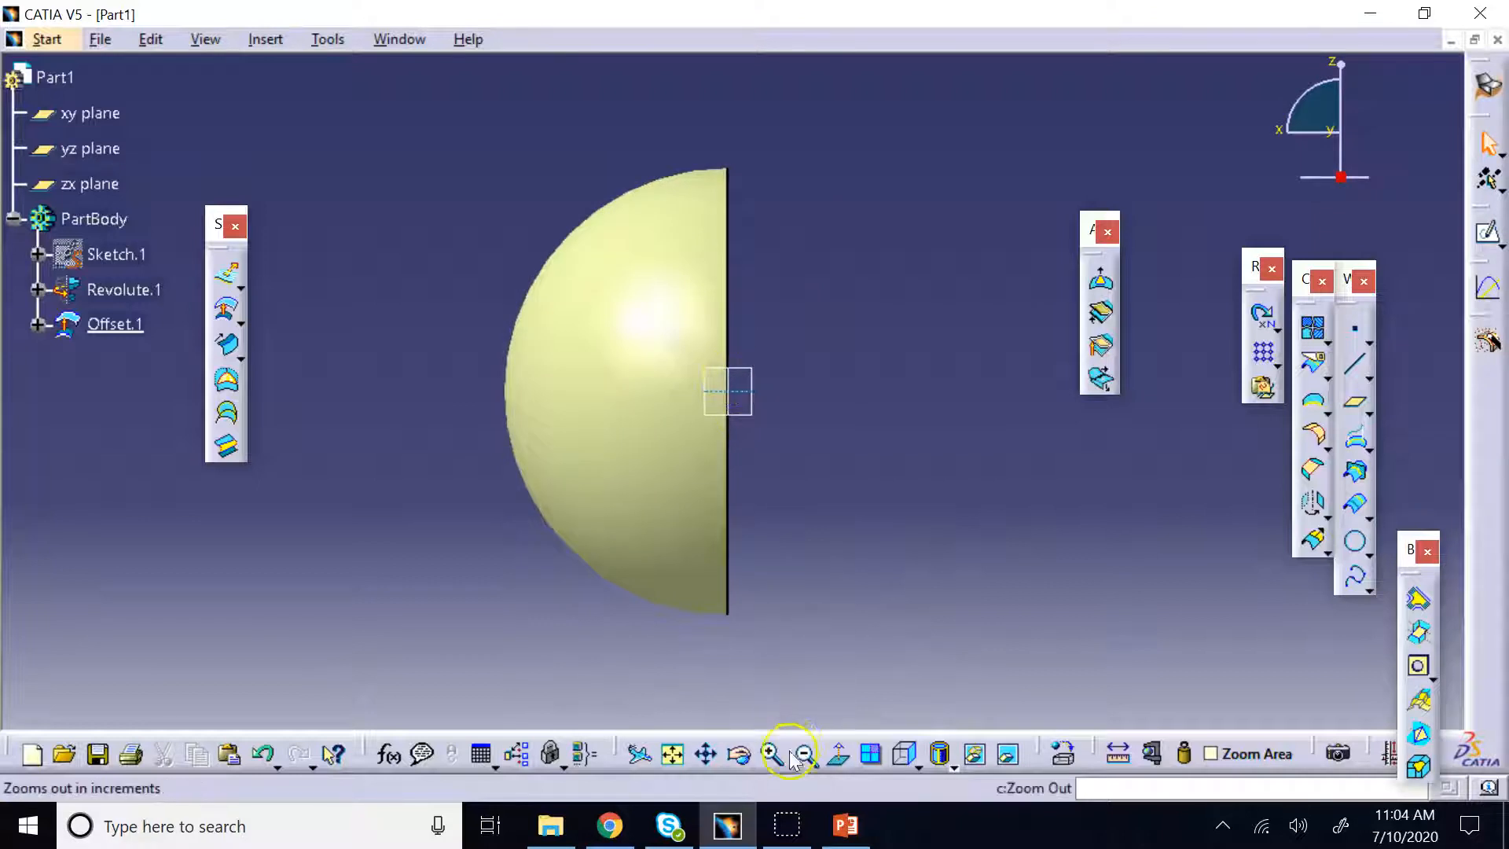
left_click(917, 764)
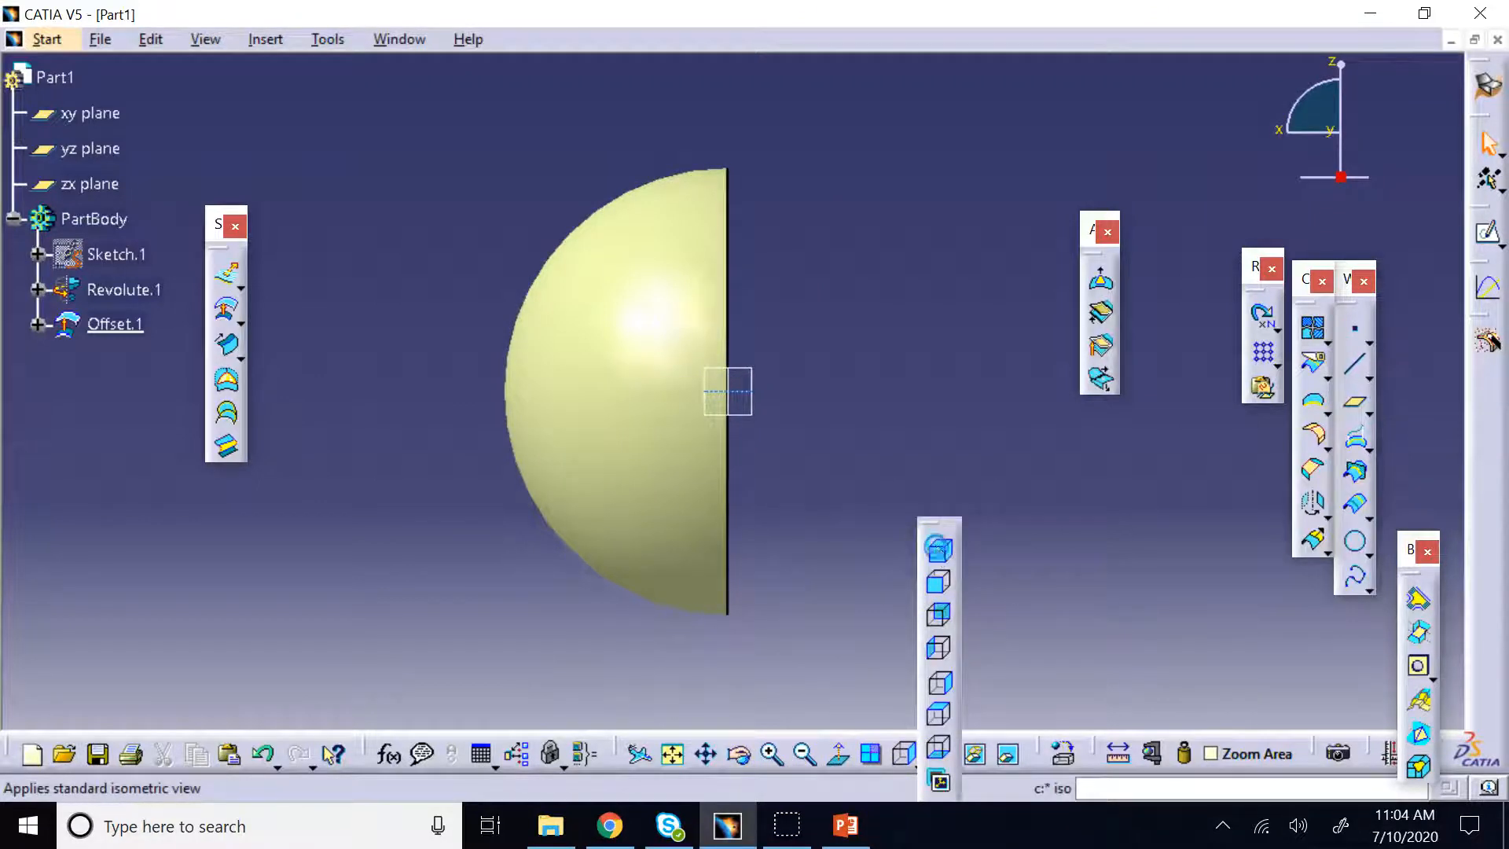
left_click(940, 549)
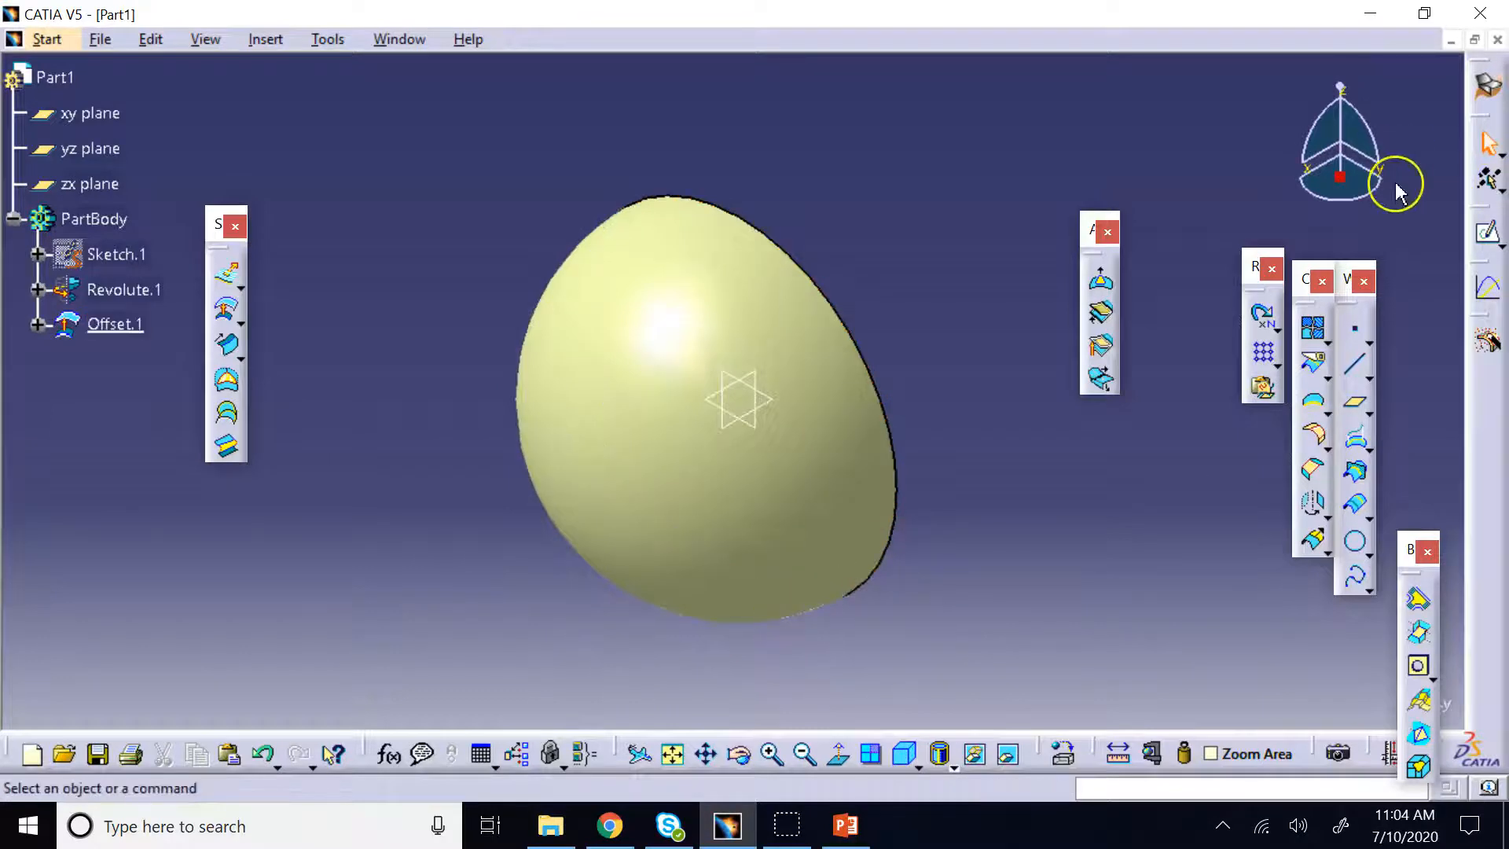
left_click_drag(1371, 205, 1199, 234)
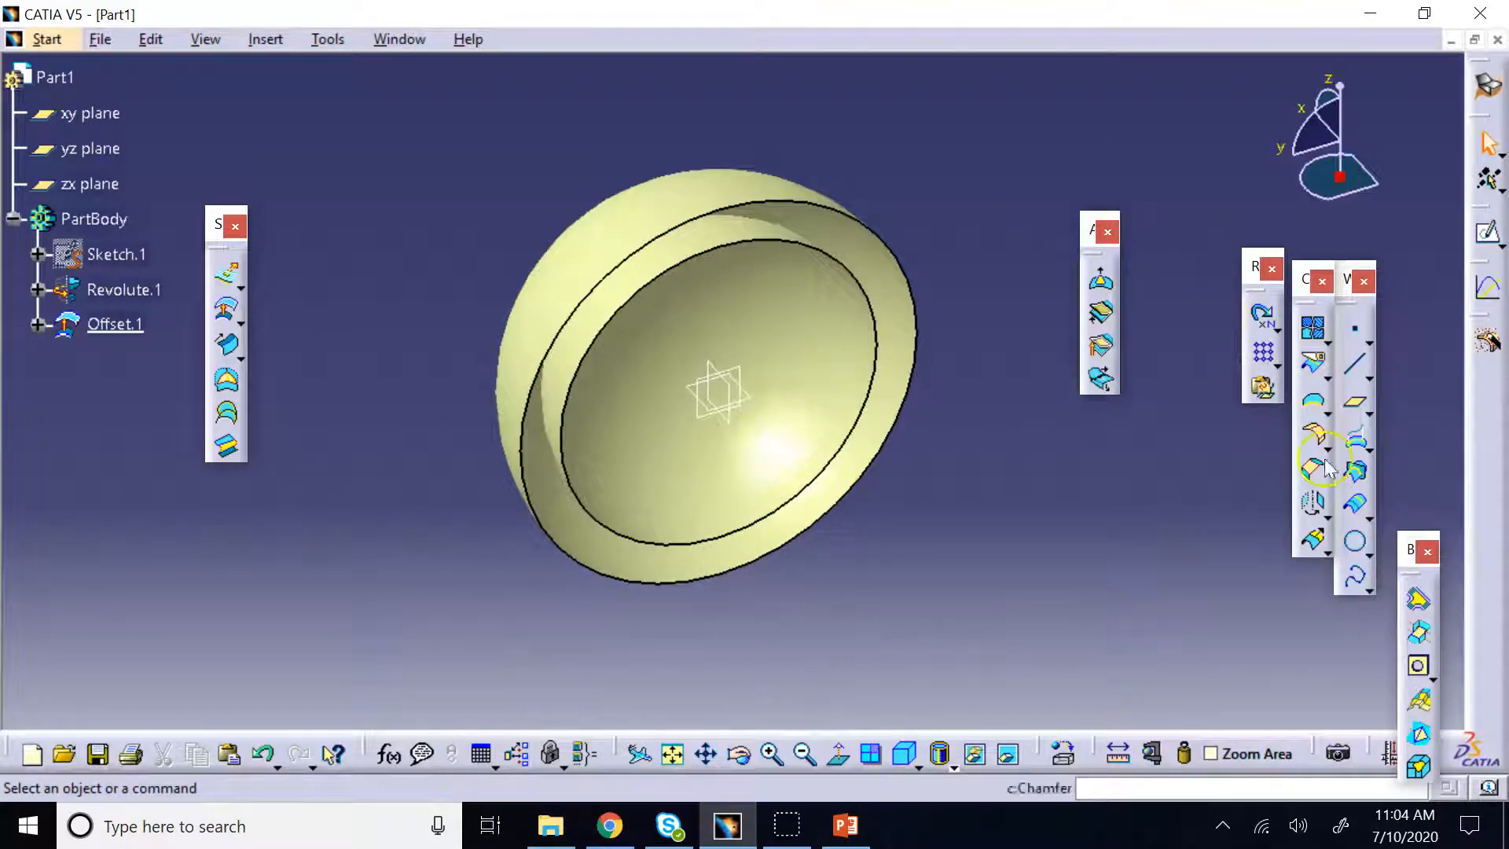
Clear the workspace by closing two unused floating toolbars and docking another at the window edge
left_click_drag(1415, 549, 1446, 443)
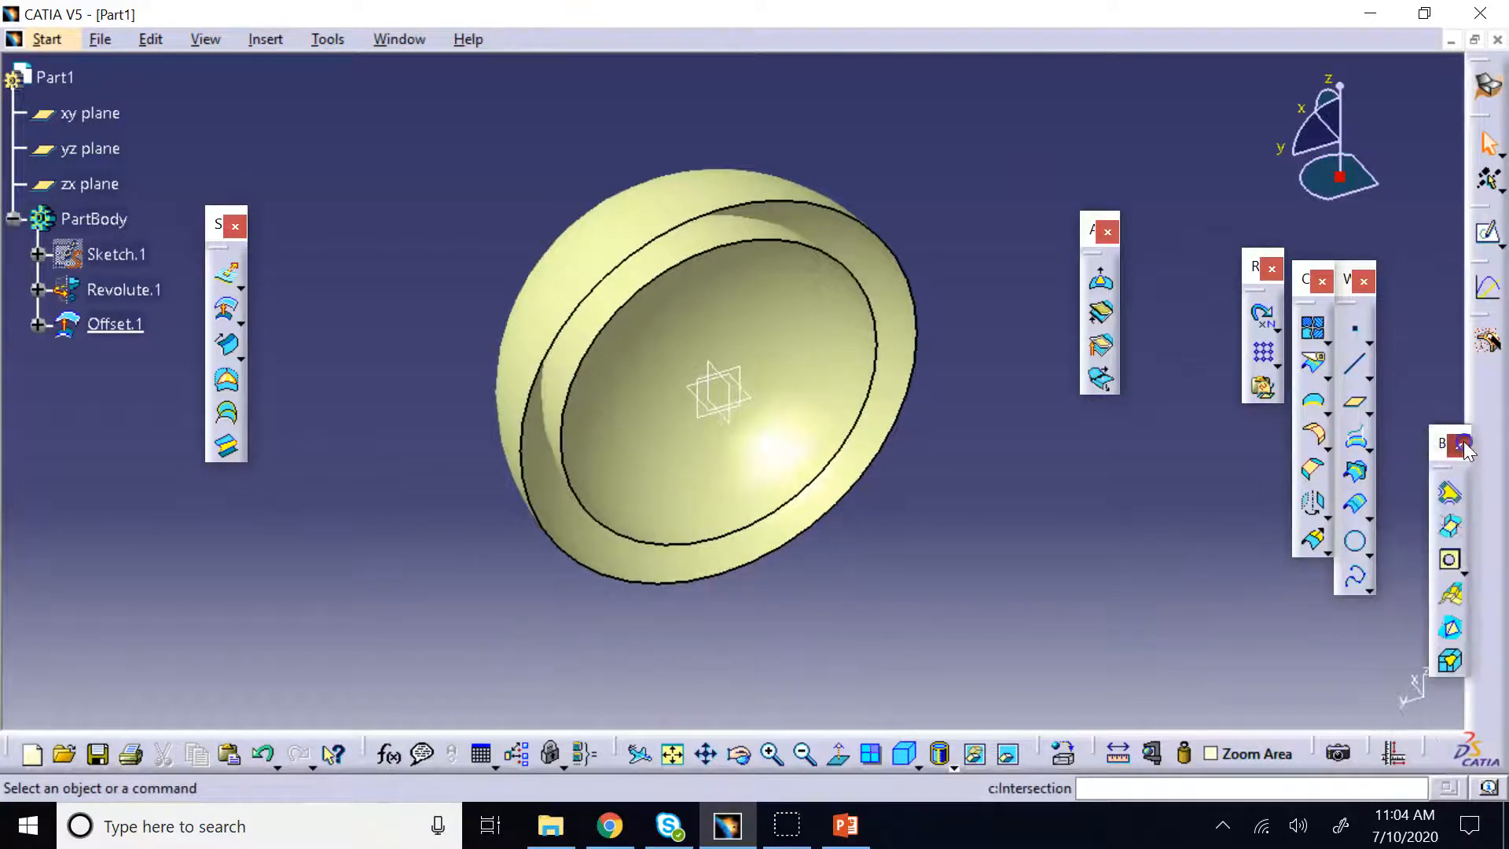
left_click(1460, 444)
left_click(1107, 232)
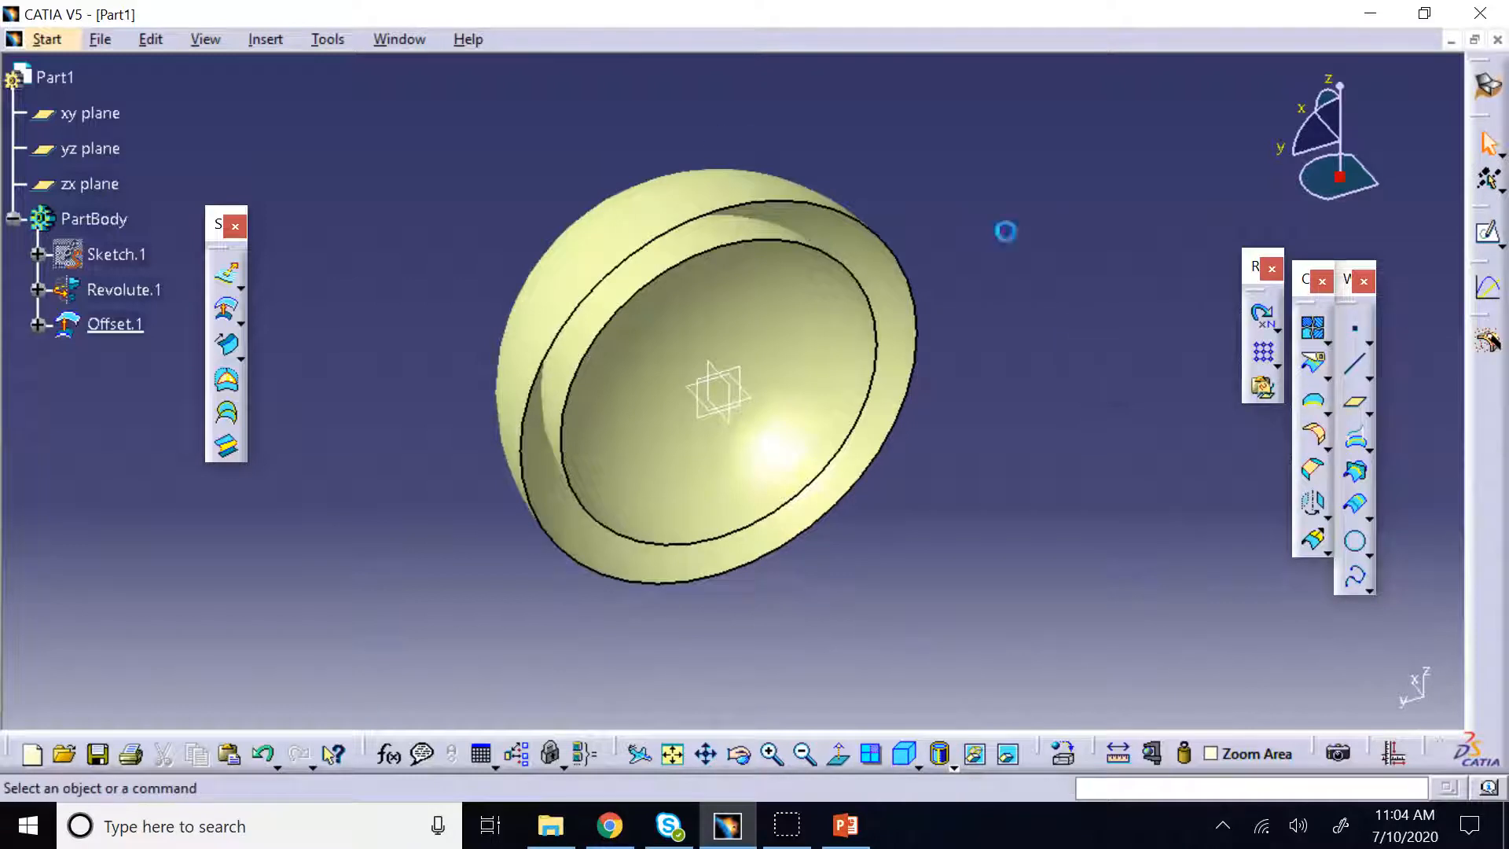
left_click_drag(231, 226, 1488, 385)
Fill the ring between the hemispheres, using the offset surface's rim edges as outer boundary and the revolved surface's rim edges as inner boundary
left_click(1220, 435)
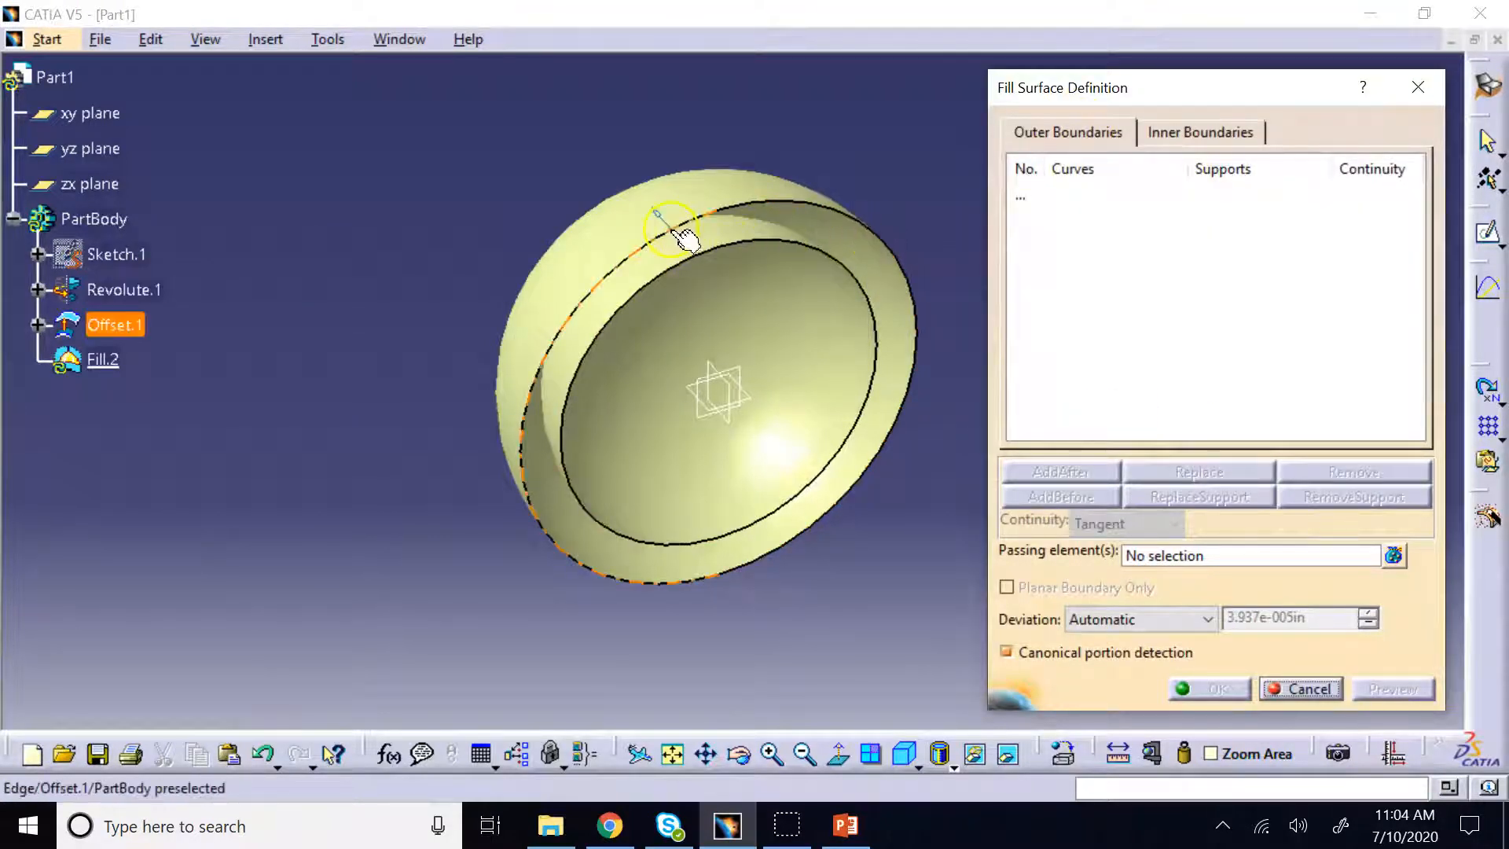
left_click(778, 215)
left_click(796, 205)
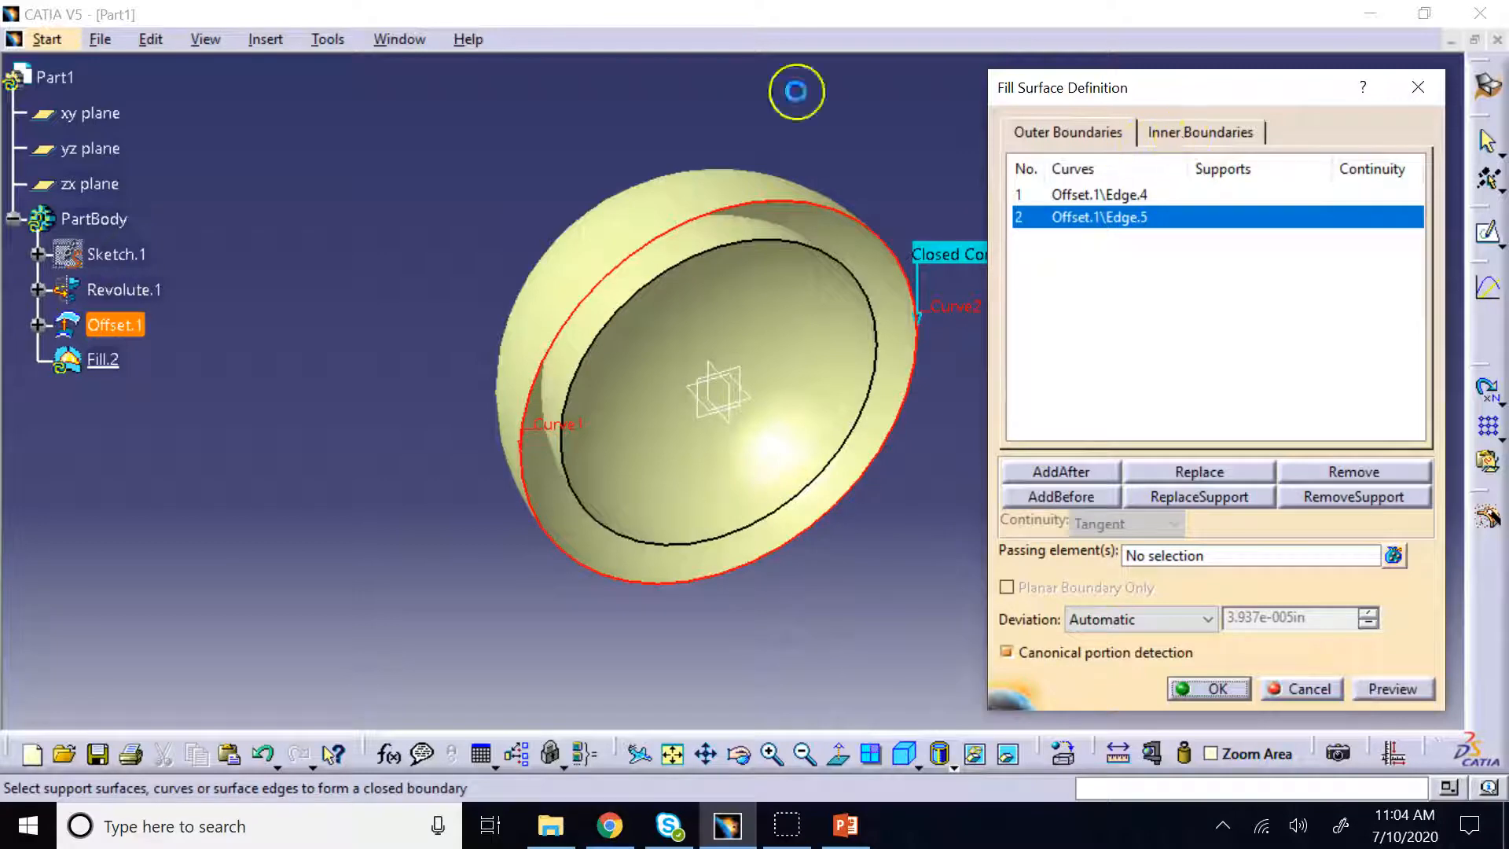
left_click(817, 248)
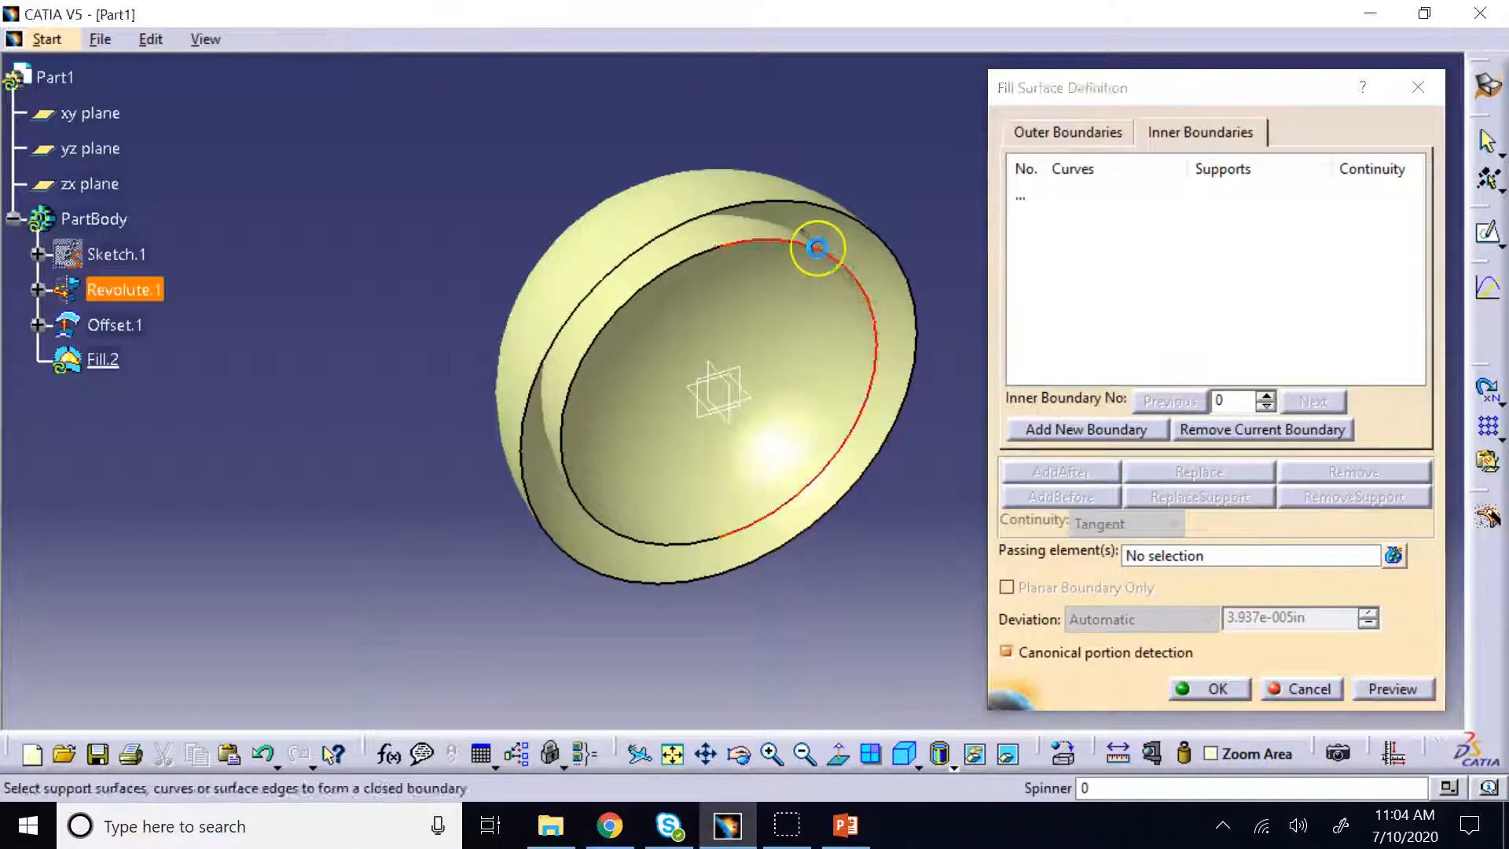
left_click(682, 267)
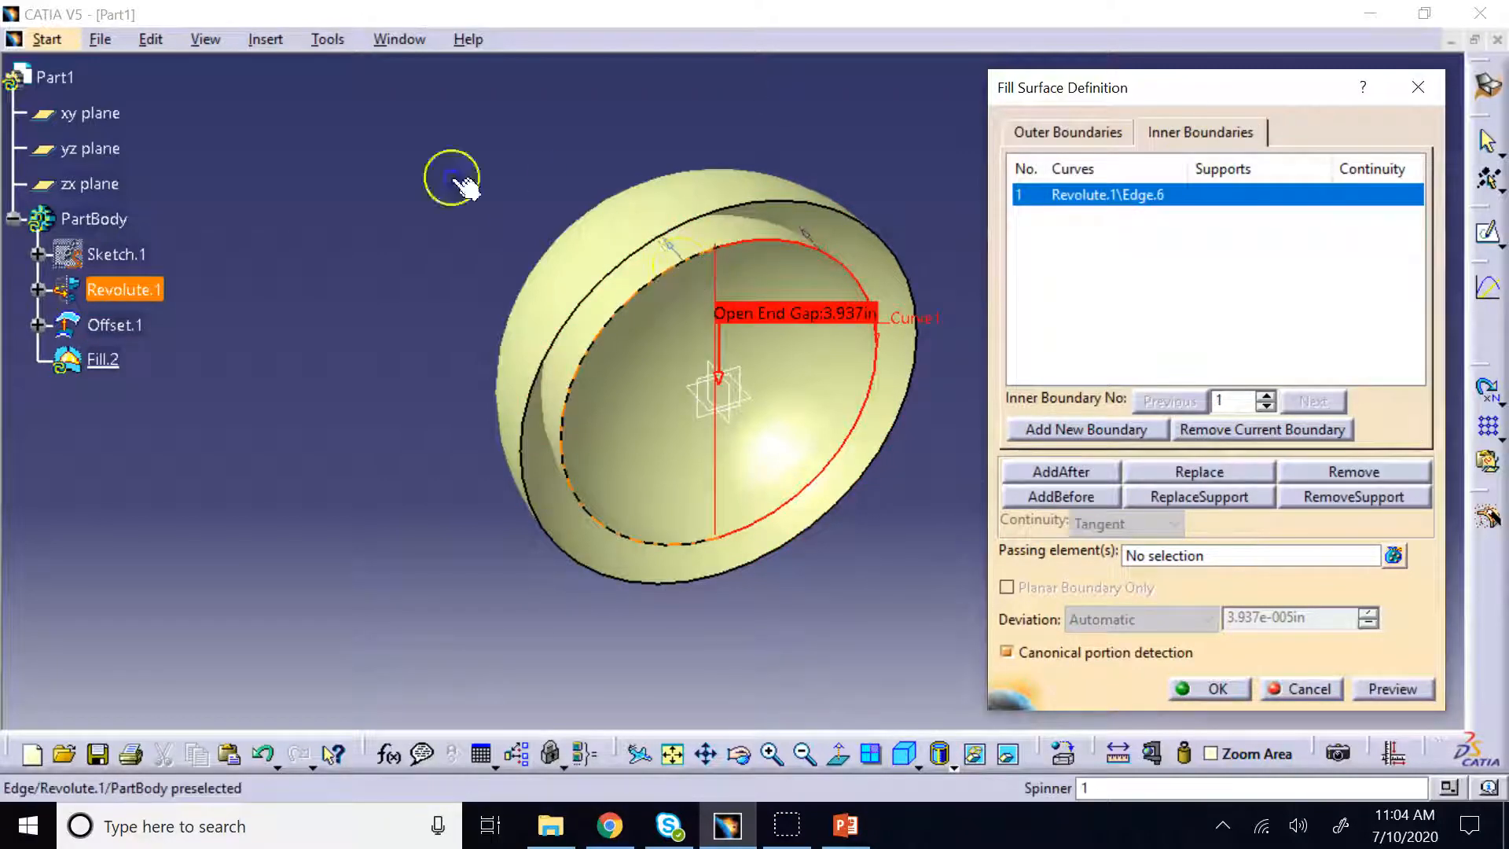
left_click(1385, 691)
left_click(1208, 690)
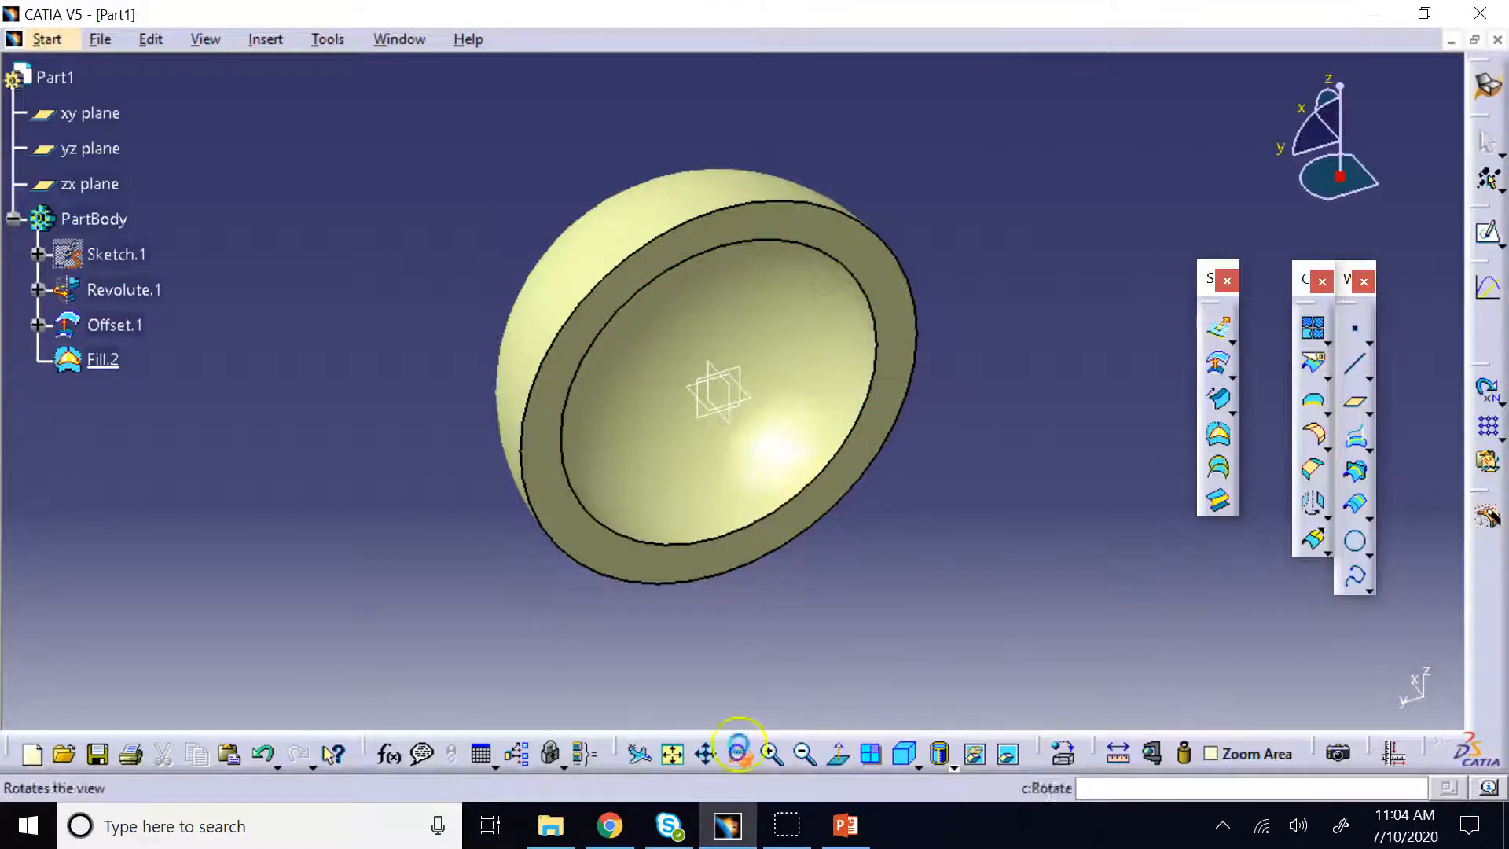
Join the Revolute.1, Offset.1 and Fill.2 surfaces into one entity with the default merging distance
left_click_drag(738, 753, 831, 629)
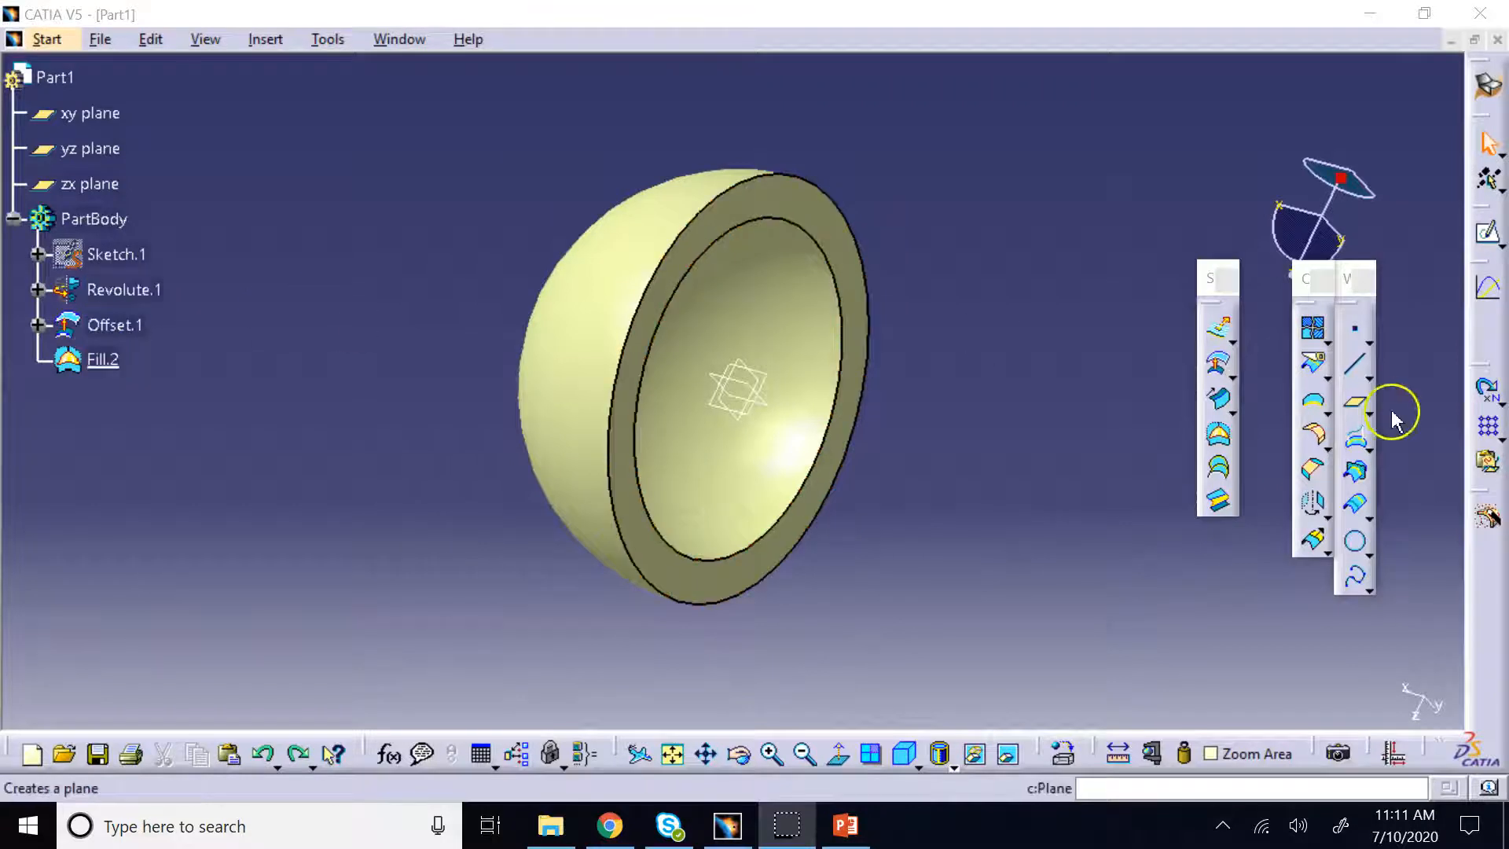
left_click(1315, 331)
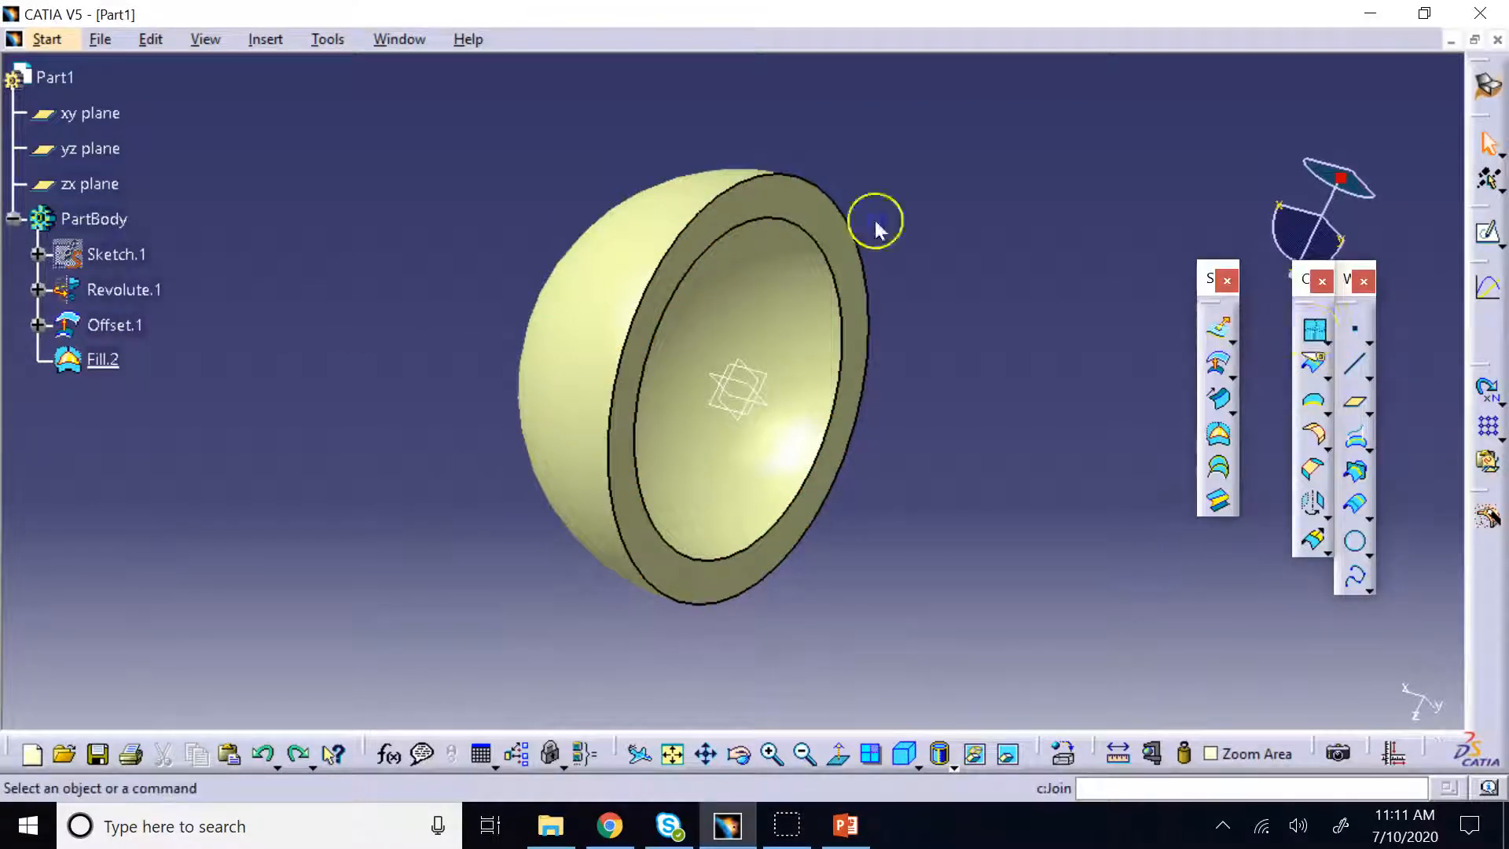
left_click(132, 289)
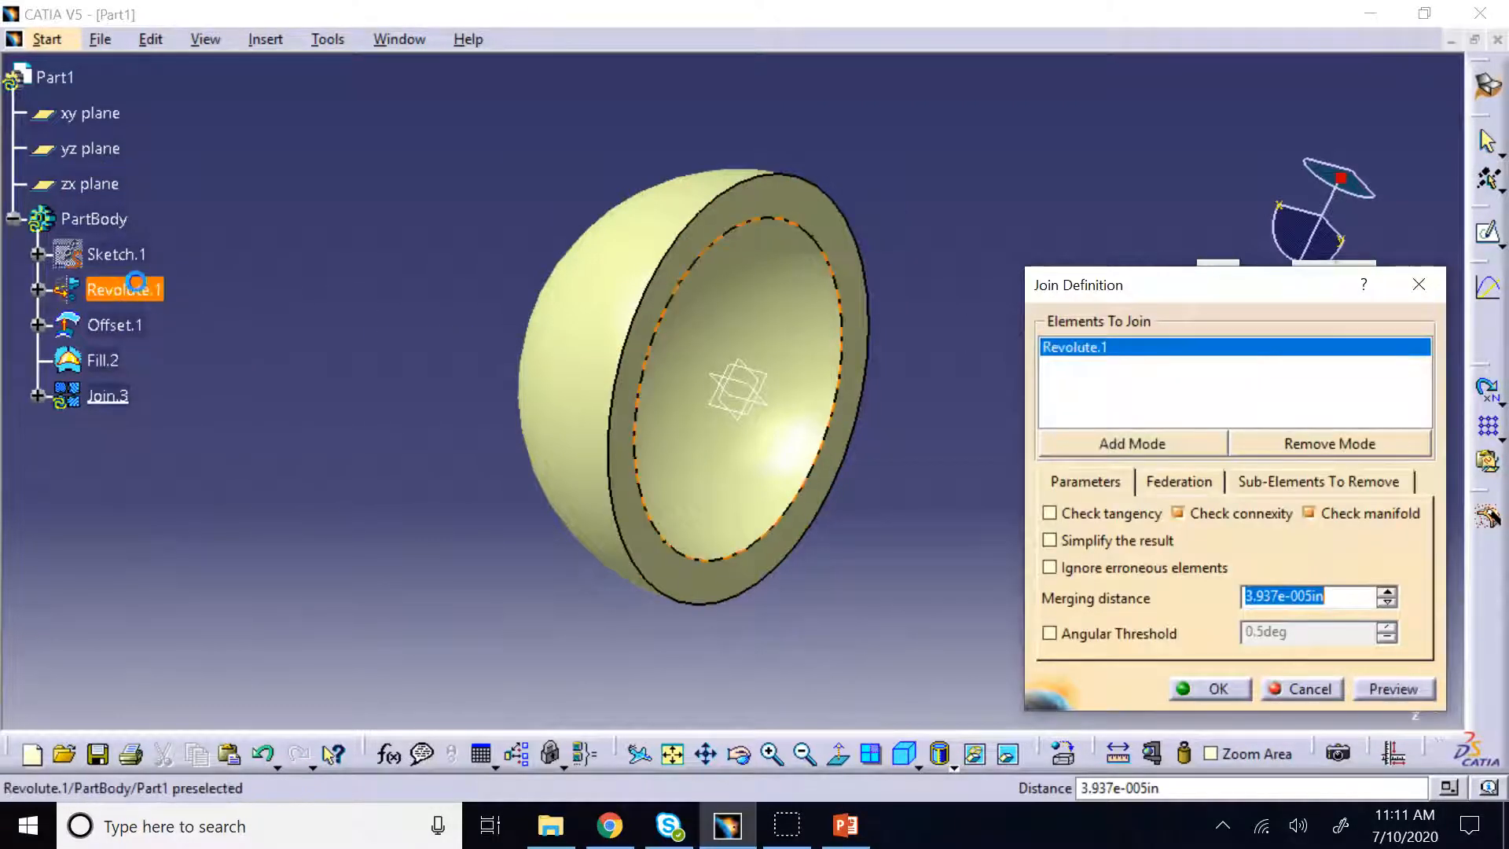
left_click(126, 325)
left_click(102, 360)
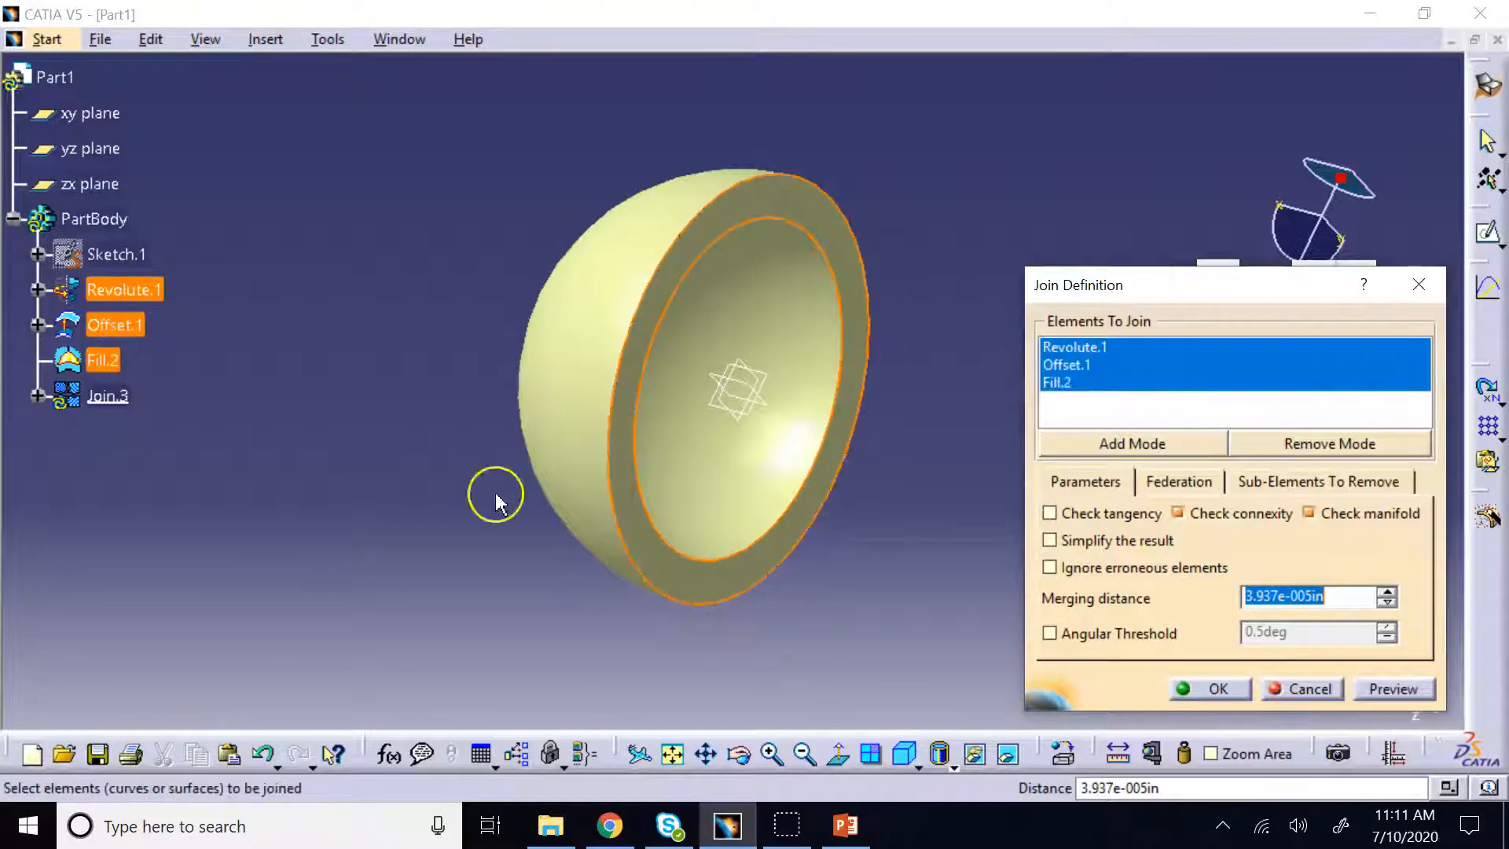
left_click(1204, 691)
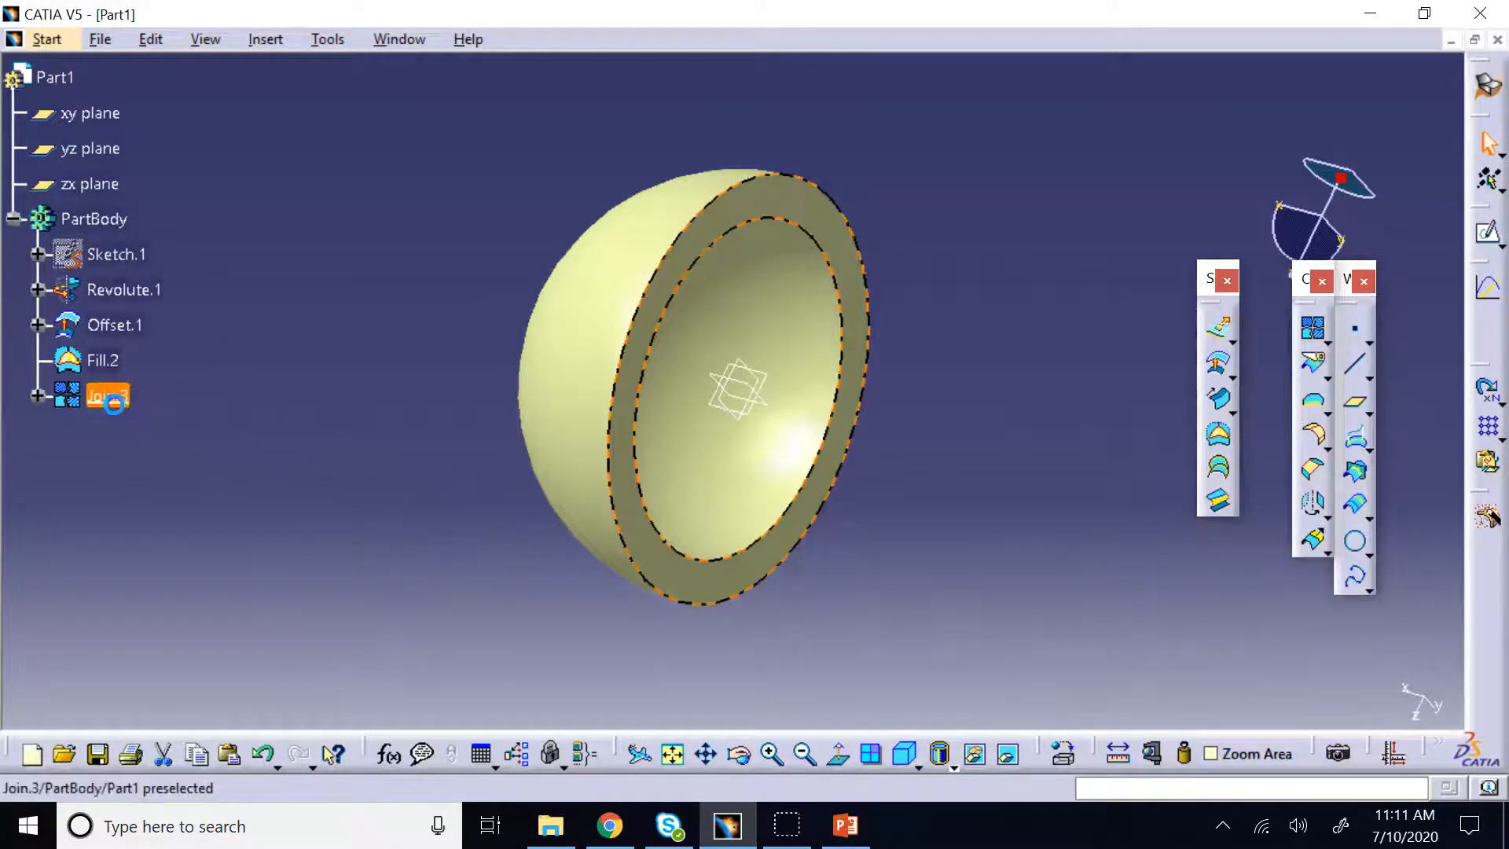
Switch to the Part Design workbench and turn the joined surface Join.3 into a solid with Close Surface
left_click(110, 398)
left_click(47, 39)
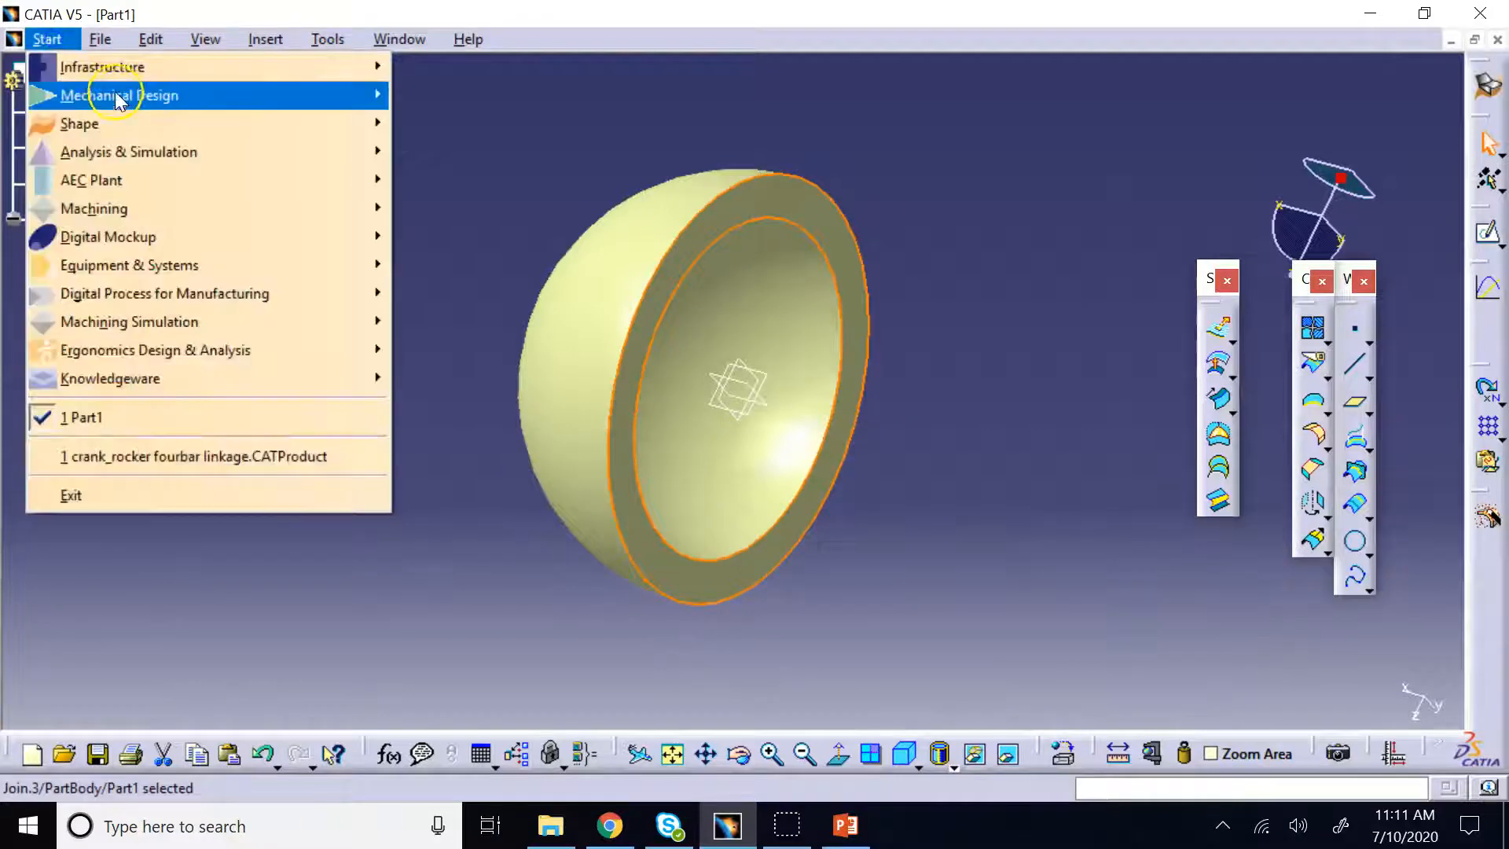
mouse_move(110, 95)
left_click(520, 93)
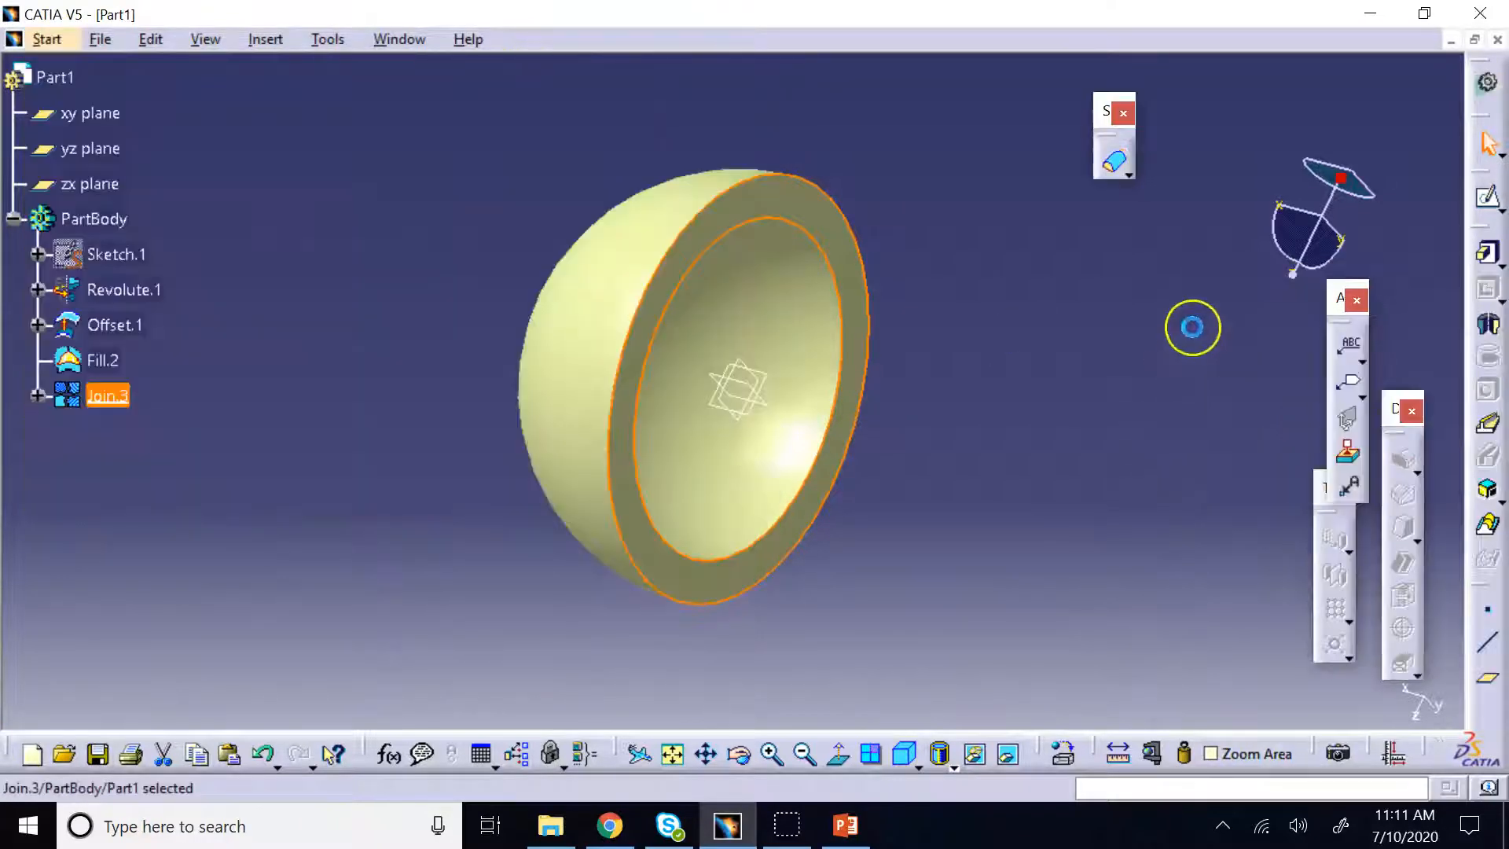
left_click(1108, 169)
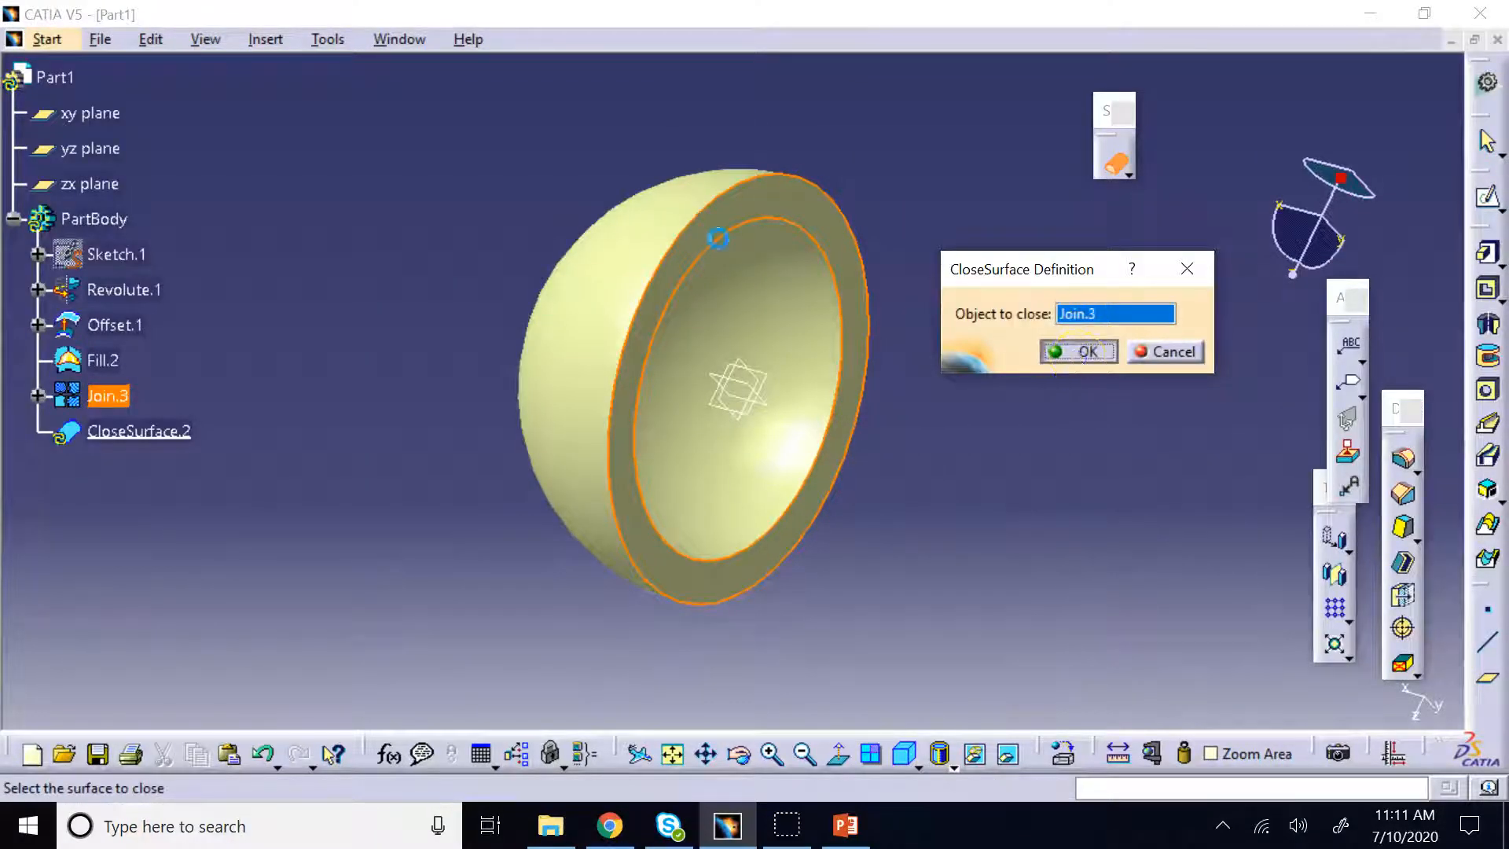
key("Return")
Hide the Join.3 surface and inspect the solid hemispherical shell from its open side
right_click(110, 397)
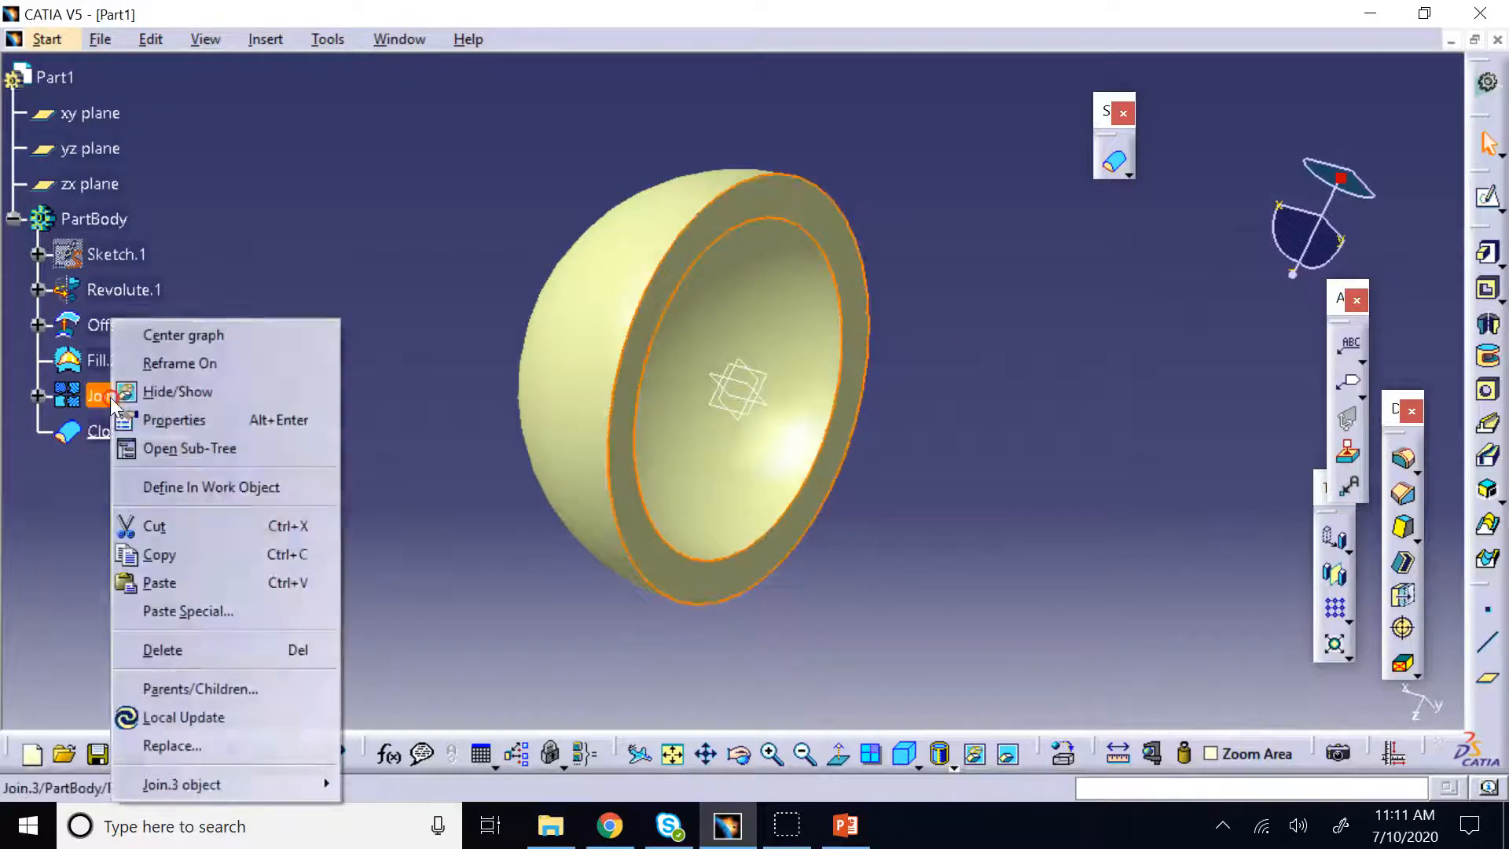
left_click(165, 390)
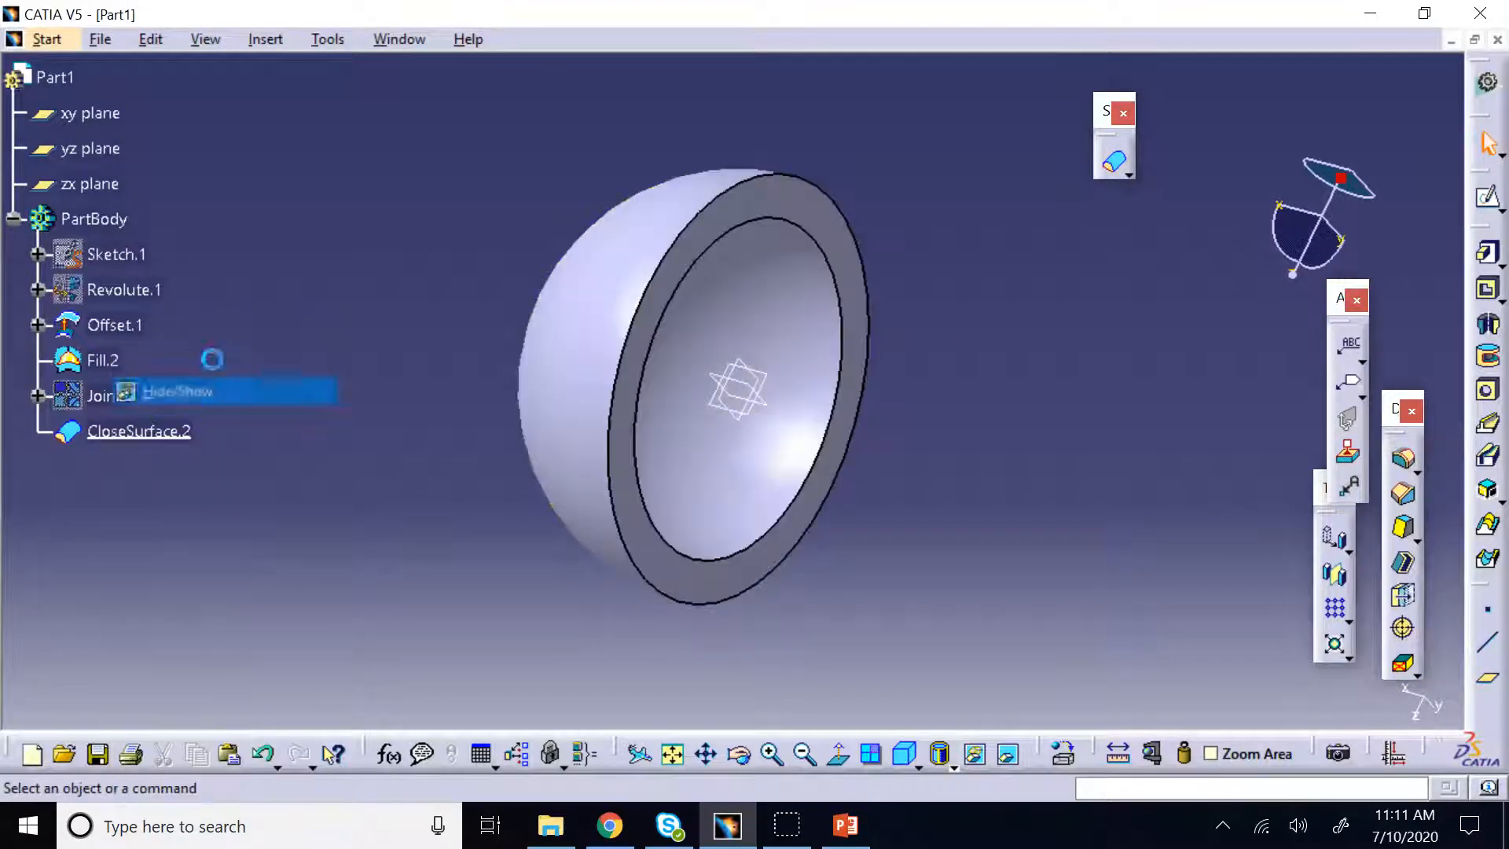
left_click(739, 755)
left_click_drag(809, 558, 926, 352)
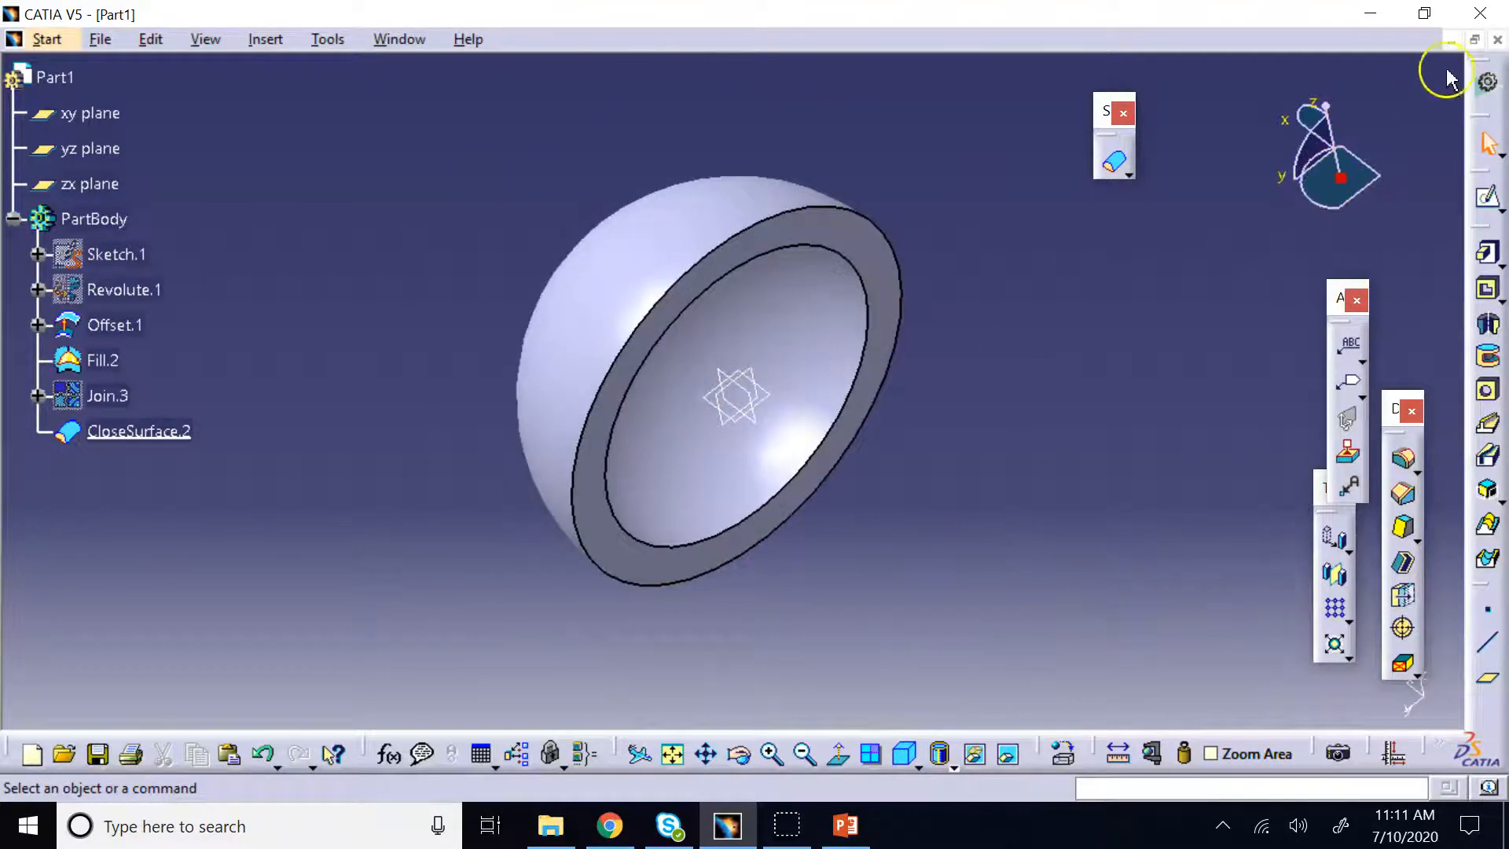
Close the hemisphere part, consult the Surface Blend slide in PowerPoint and return to CATIA
left_click(1497, 41)
left_click(810, 463)
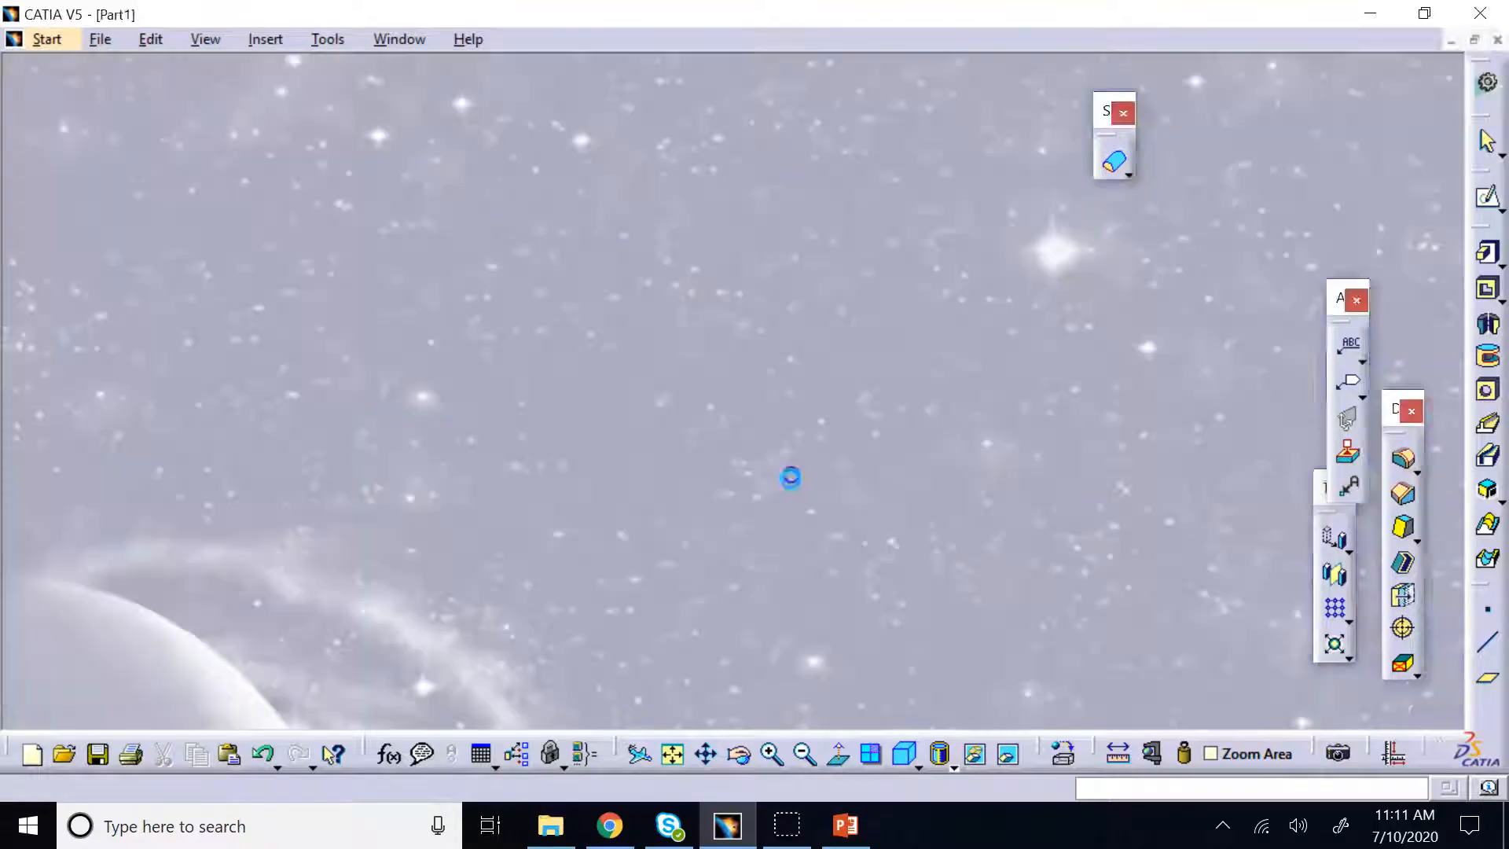
left_click(846, 825)
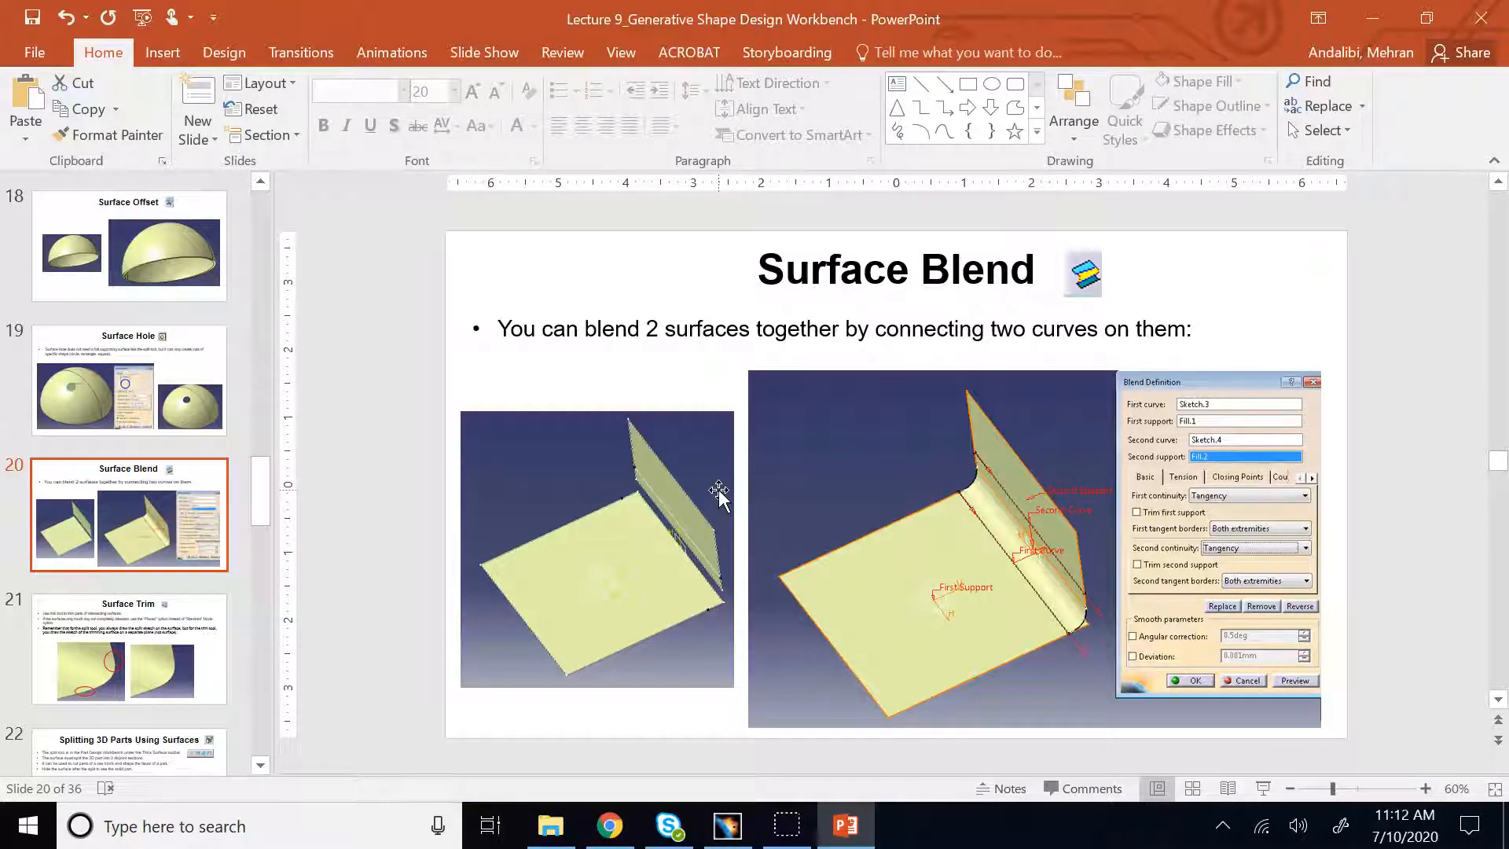
left_click(723, 825)
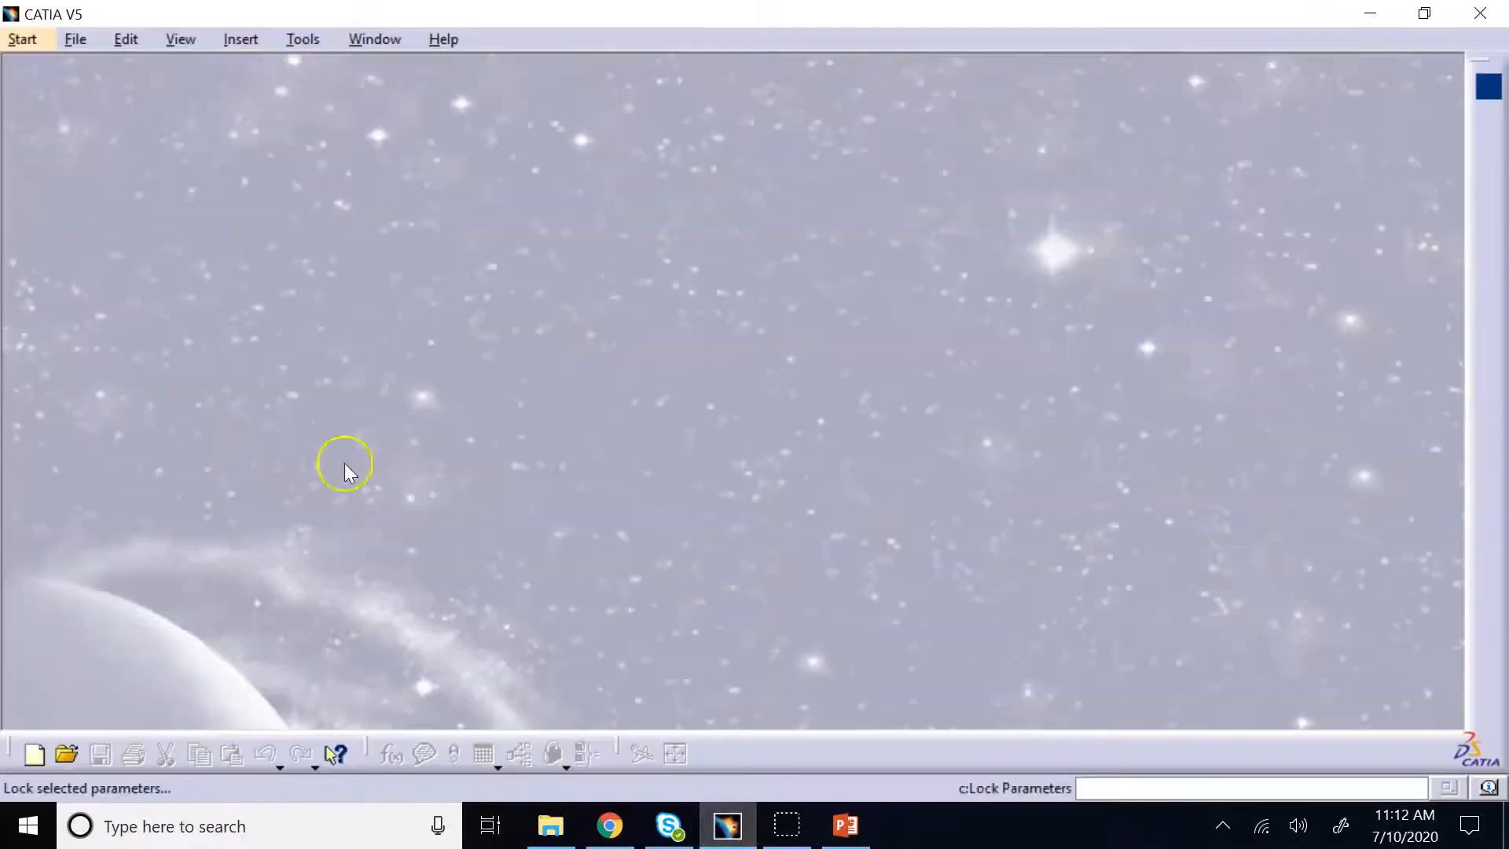
Create a new part Part1 in the Generative Shape Design workbench with hybrid design enabled
left_click(31, 36)
mouse_move(93, 107)
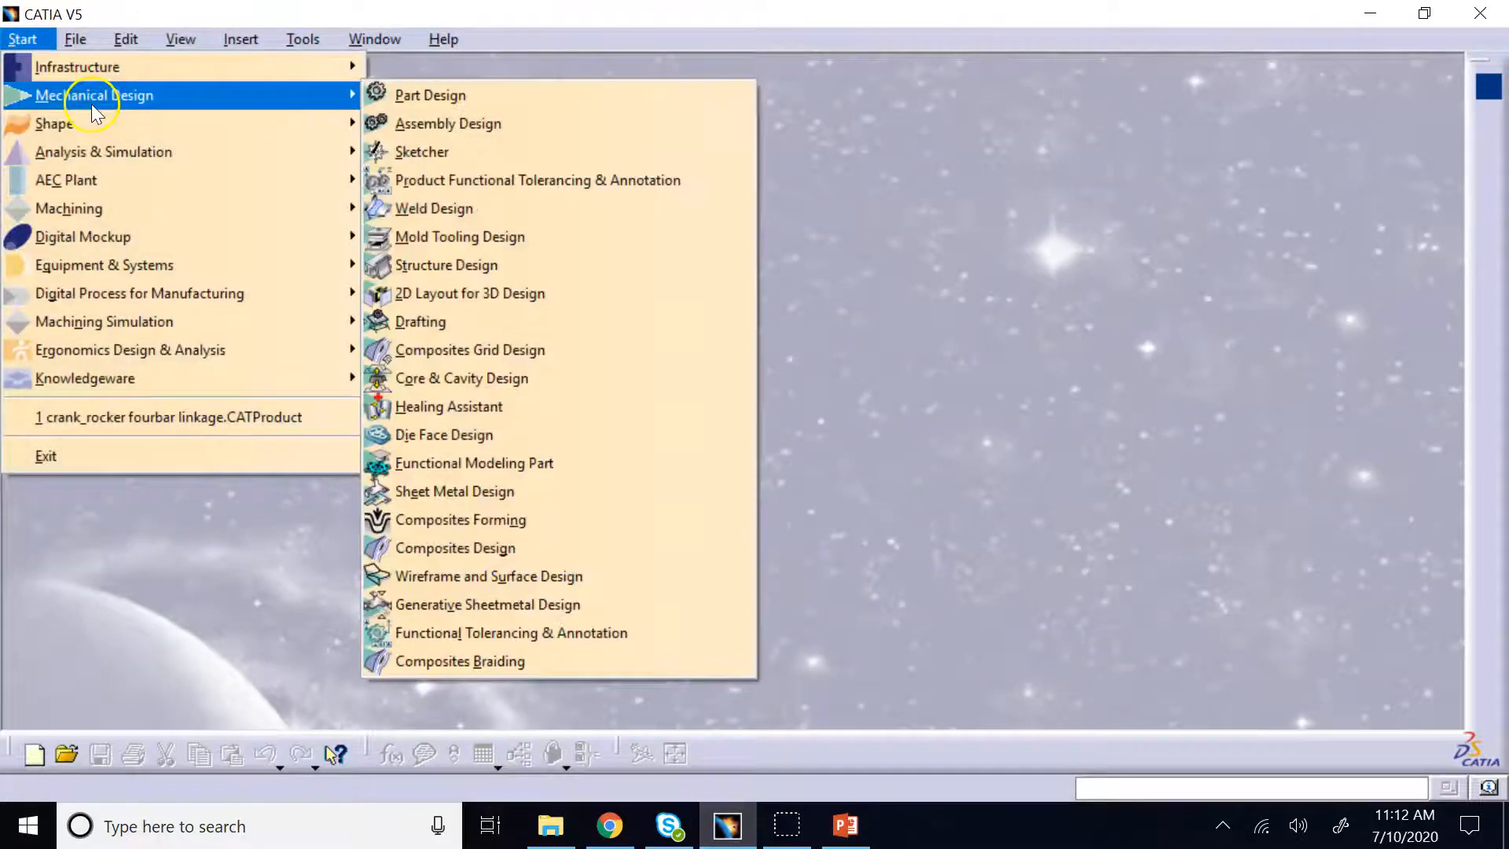
mouse_move(323, 123)
left_click(503, 236)
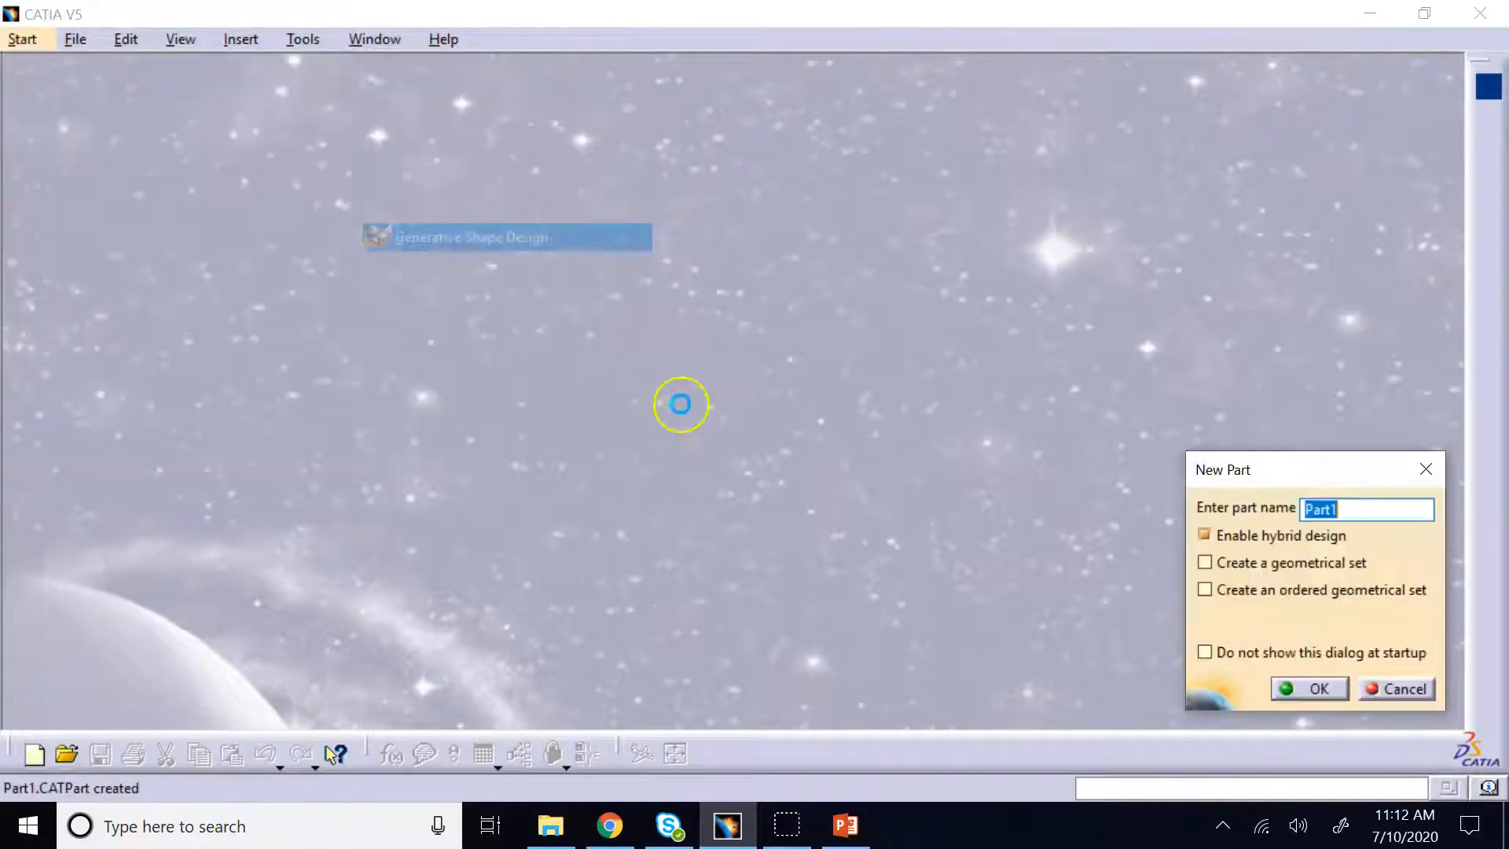
left_click(1286, 690)
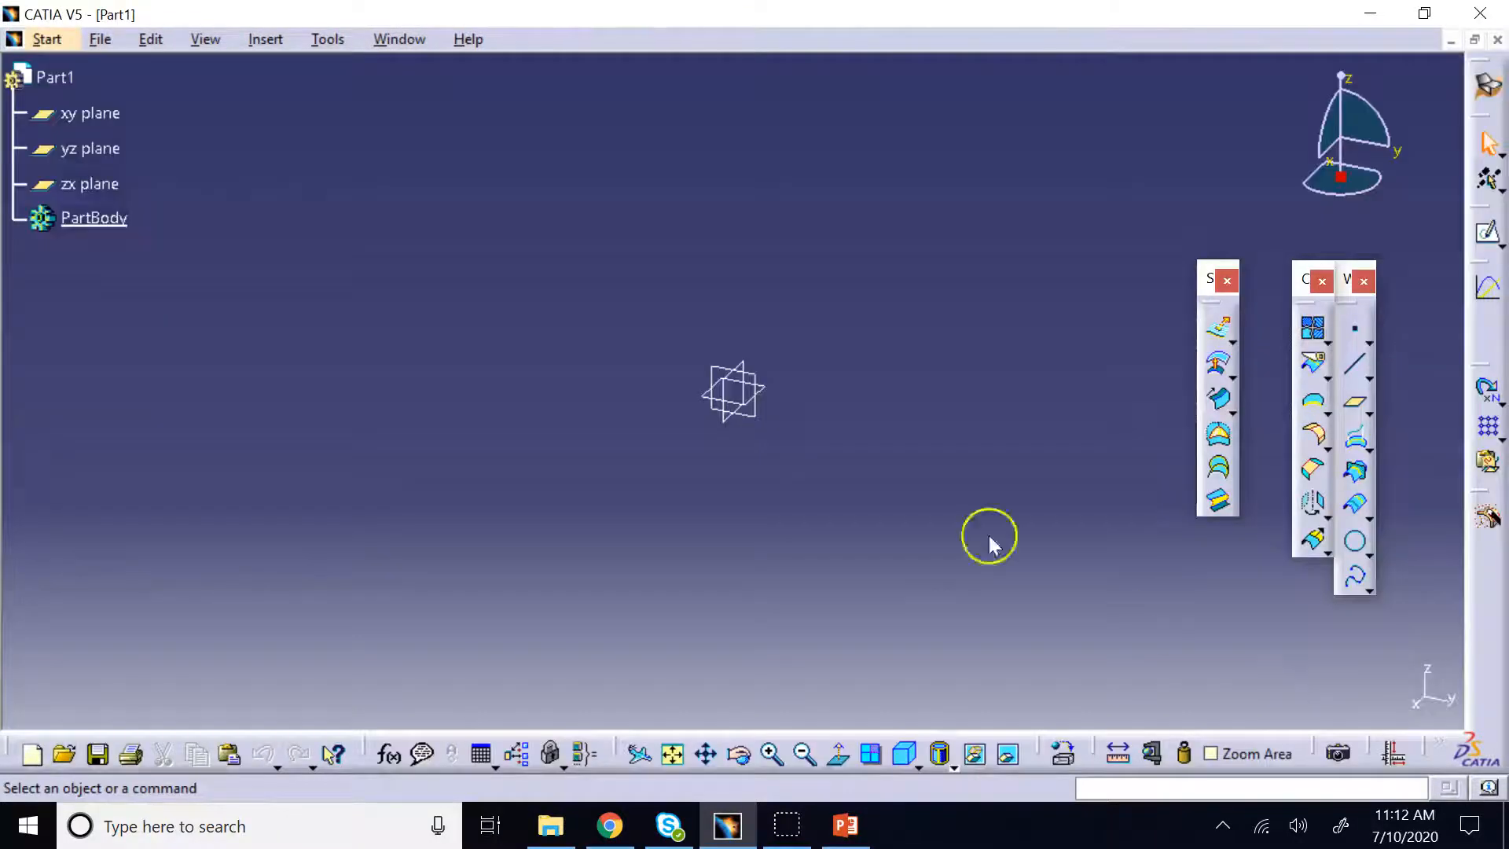
Sketch an ellipse on the yz plane, centred at the origin with a horizontal major axis and a minor semi-axis of about 1.6 in
left_click(744, 416)
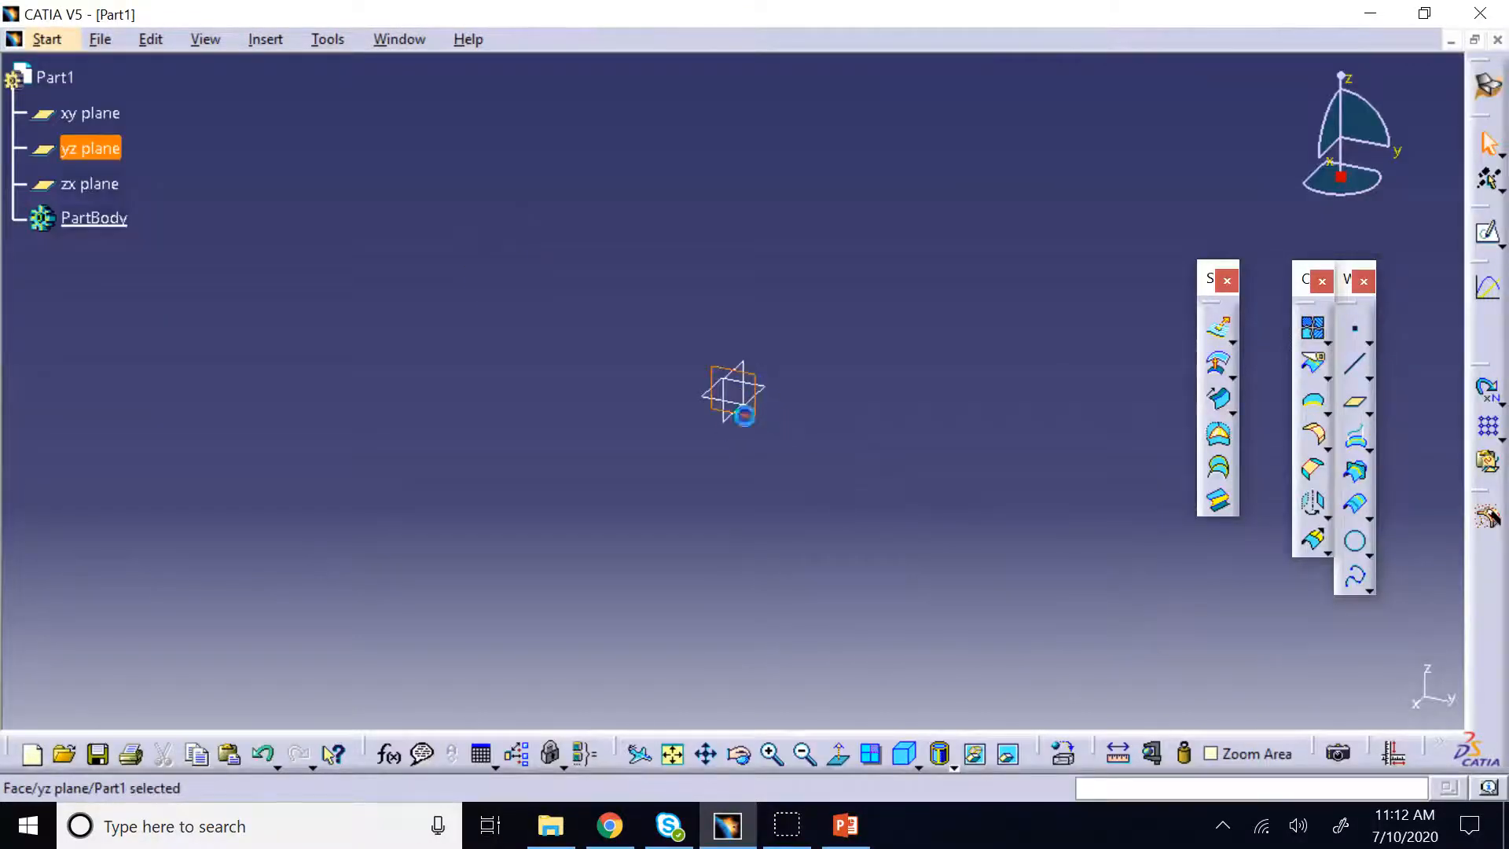
left_click(1488, 232)
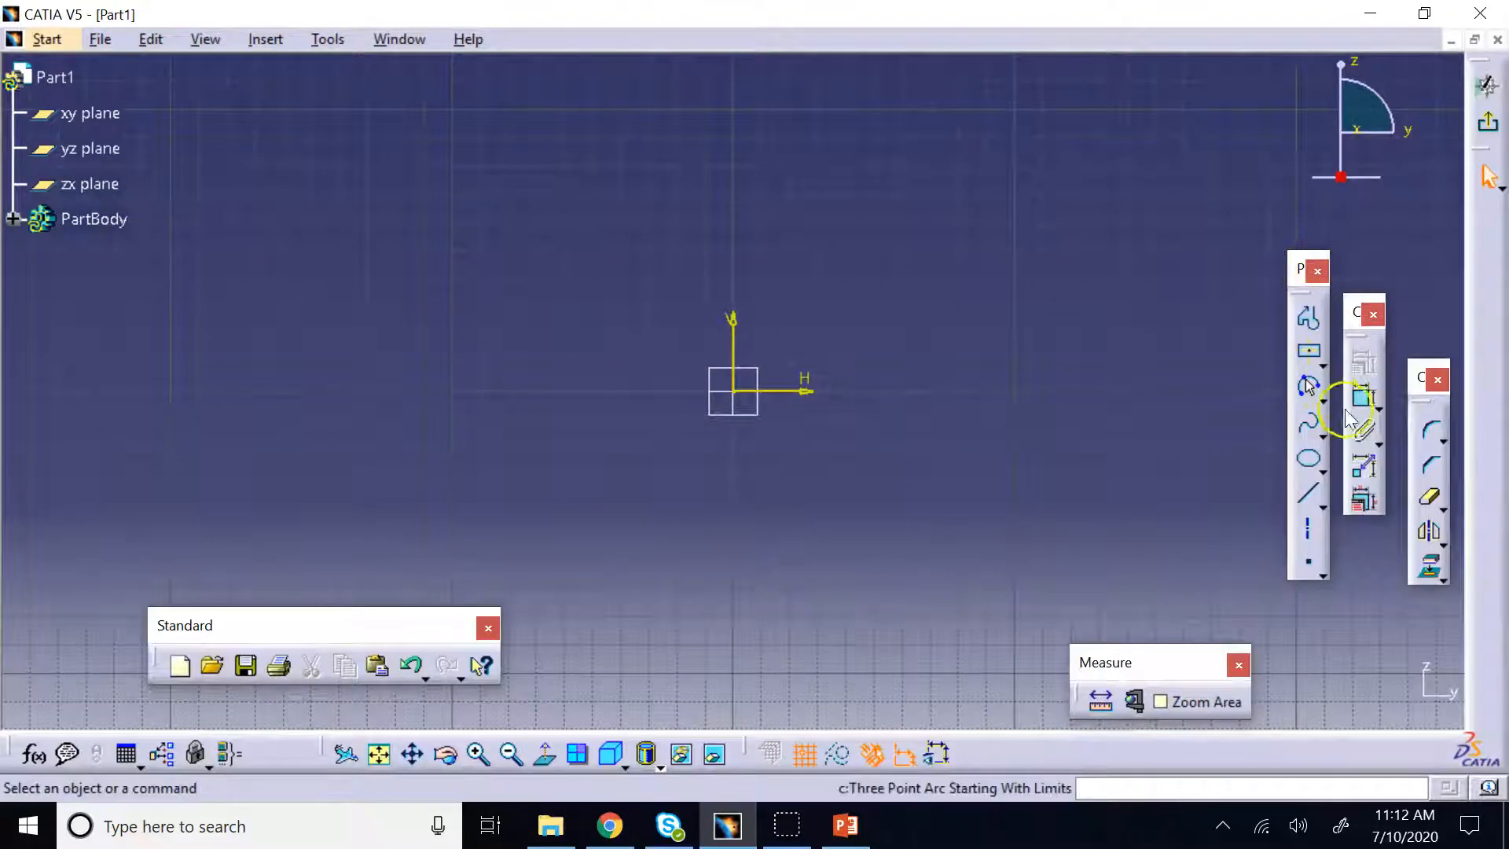
left_click(1307, 469)
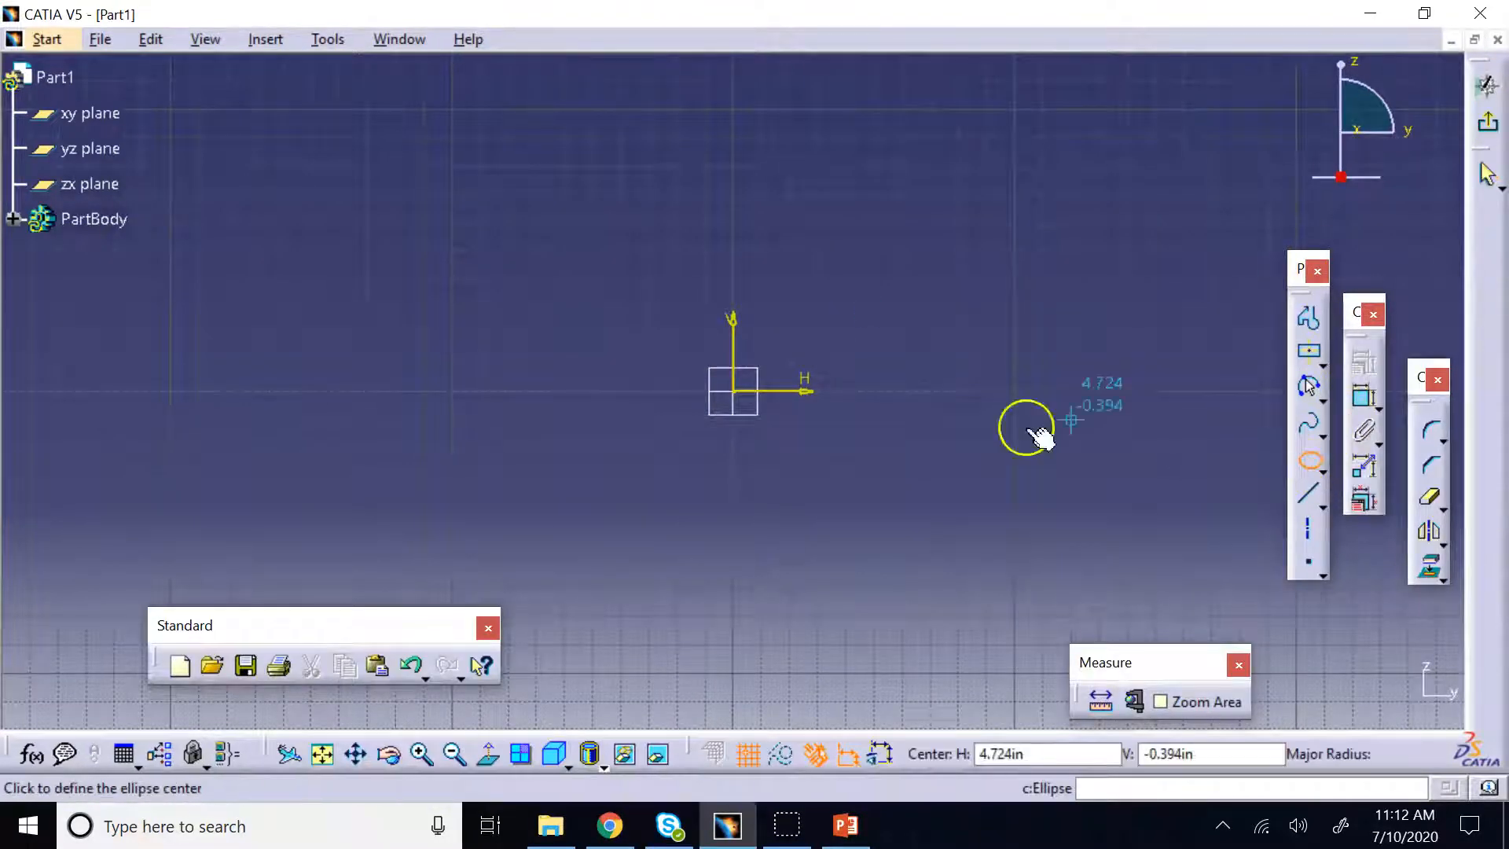
left_click(733, 390)
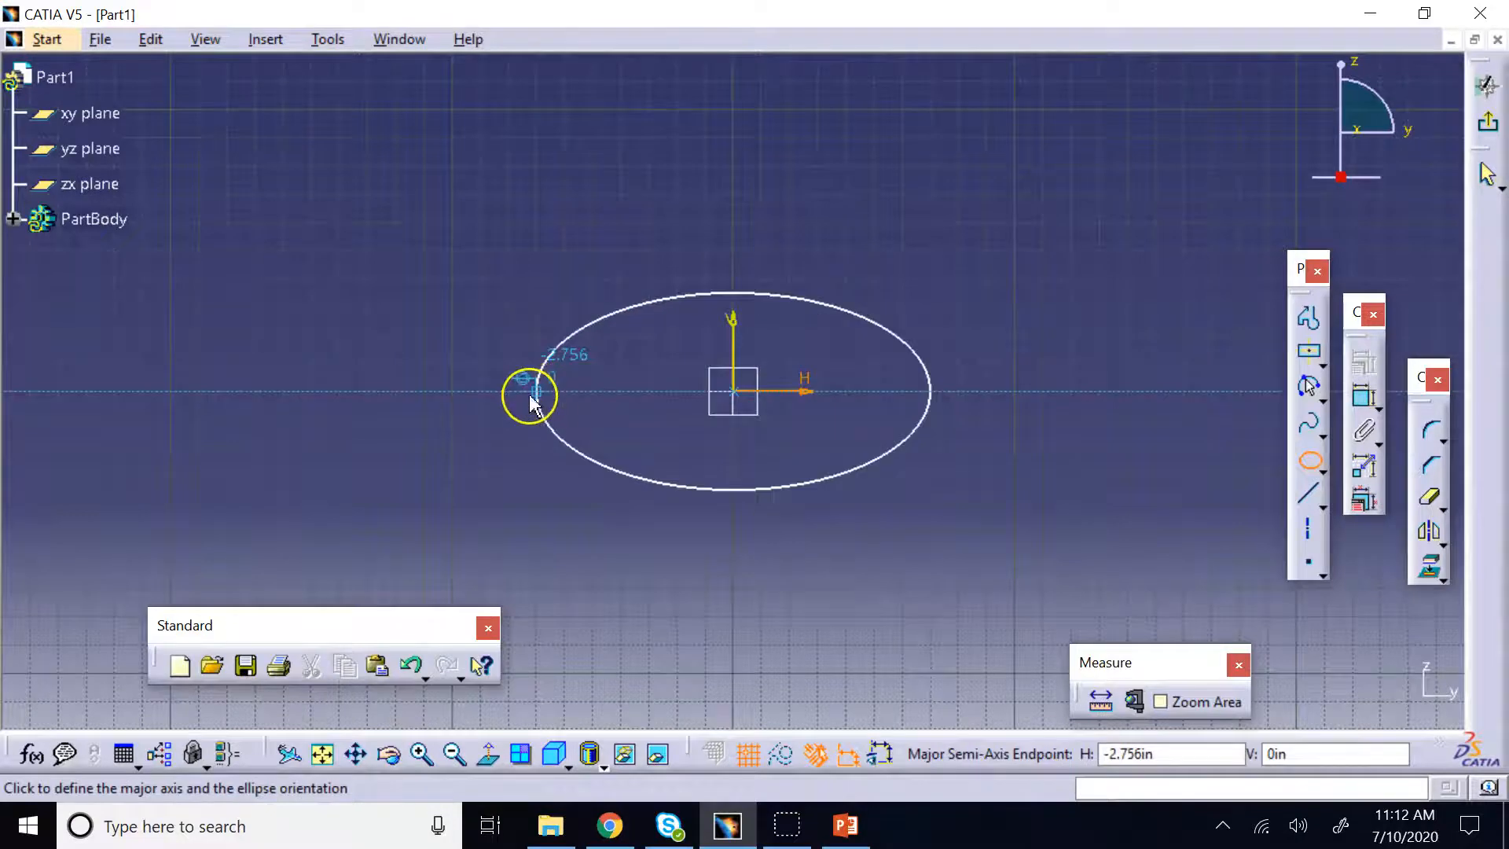
left_click(508, 390)
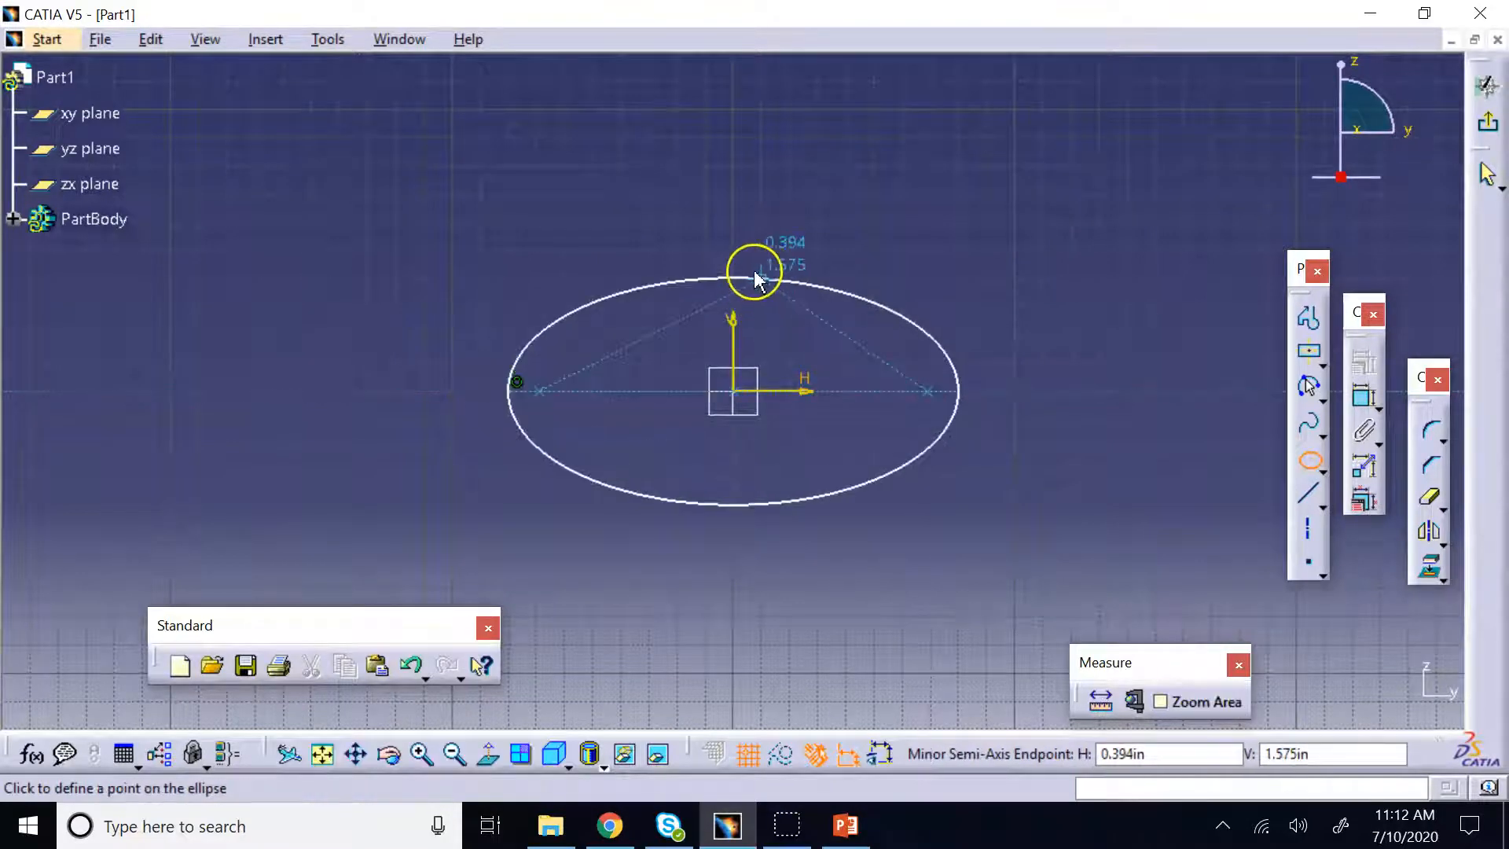
left_click(752, 278)
left_click(1491, 123)
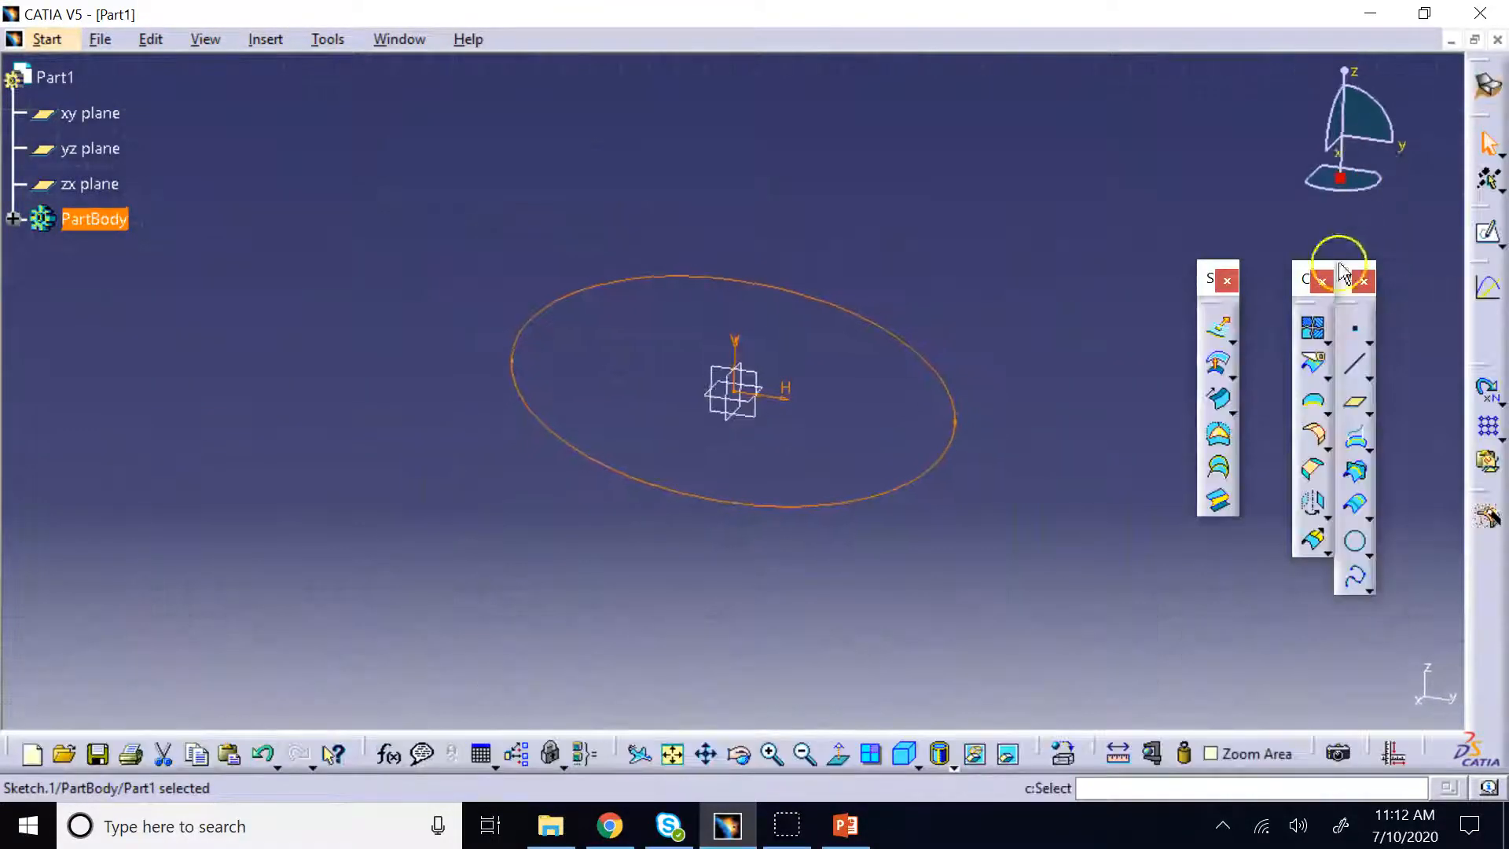
Extrude the ellipse sketch as a surface along its normal and create a plane offset from the yz plane beyond it
left_click(1216, 332)
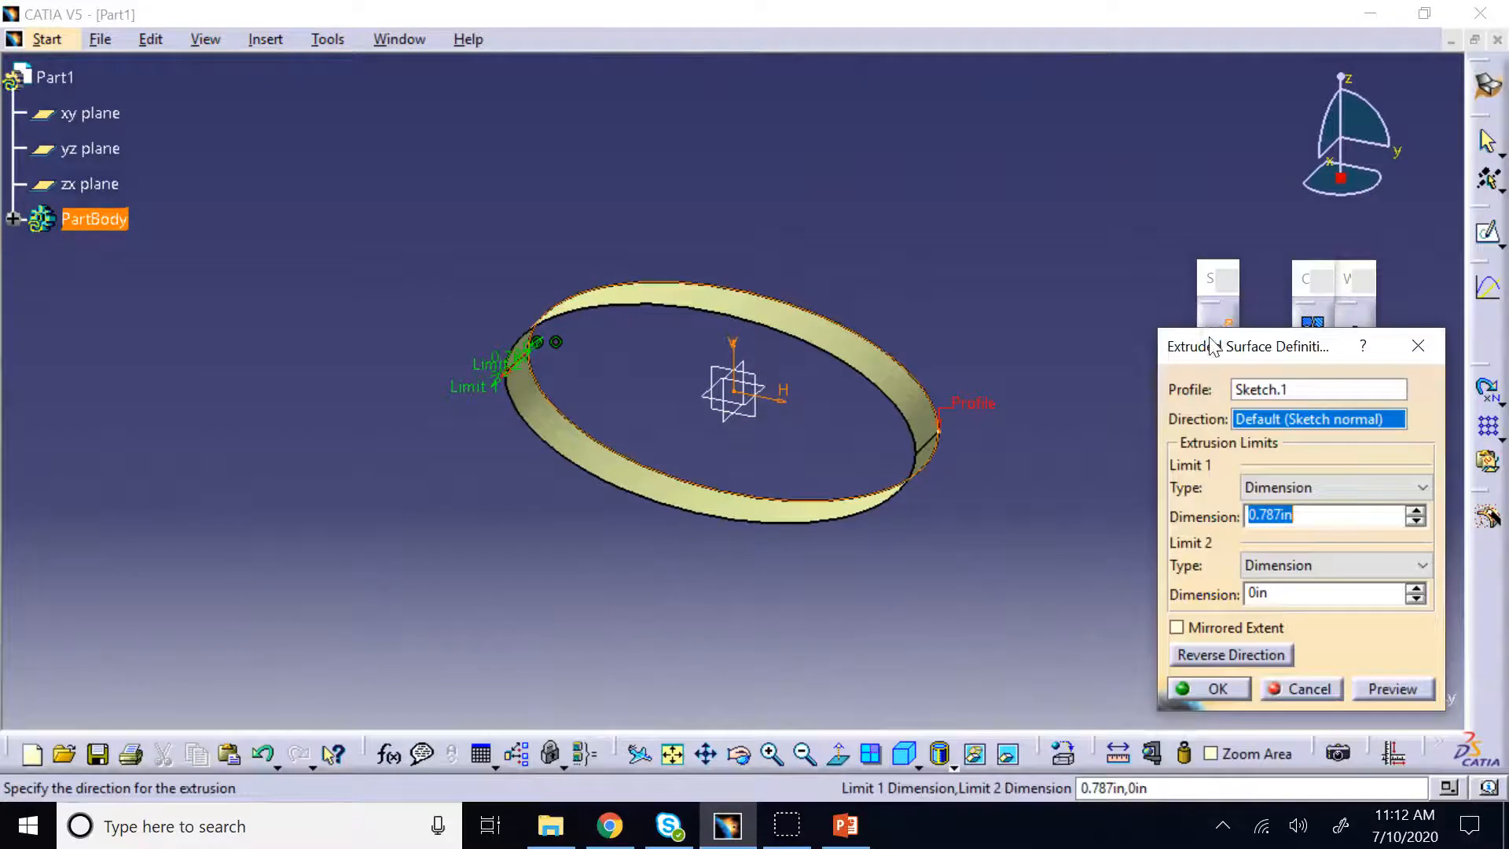
key("Return")
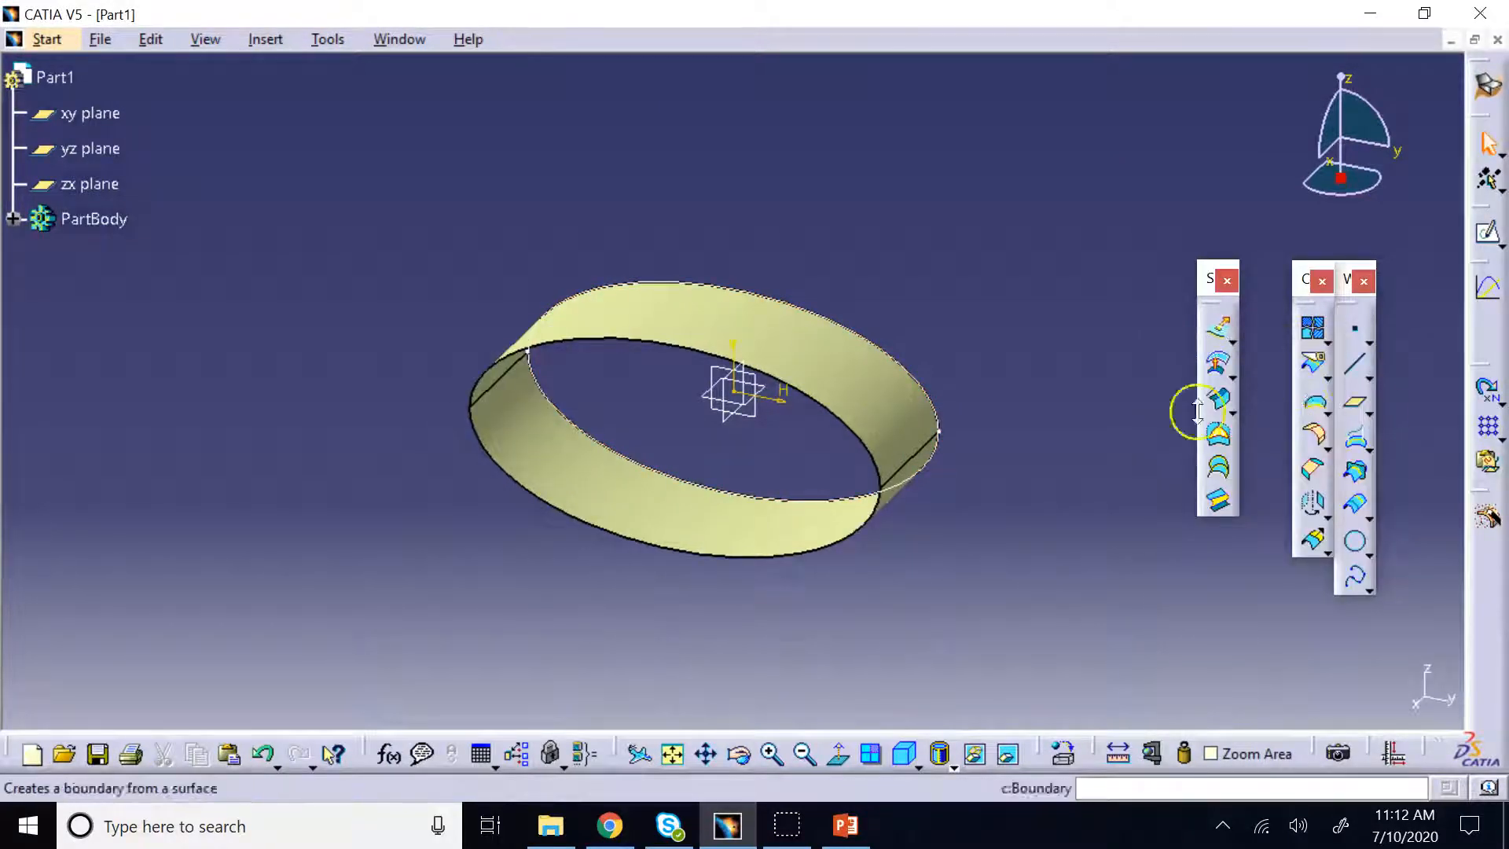
left_click(736, 401)
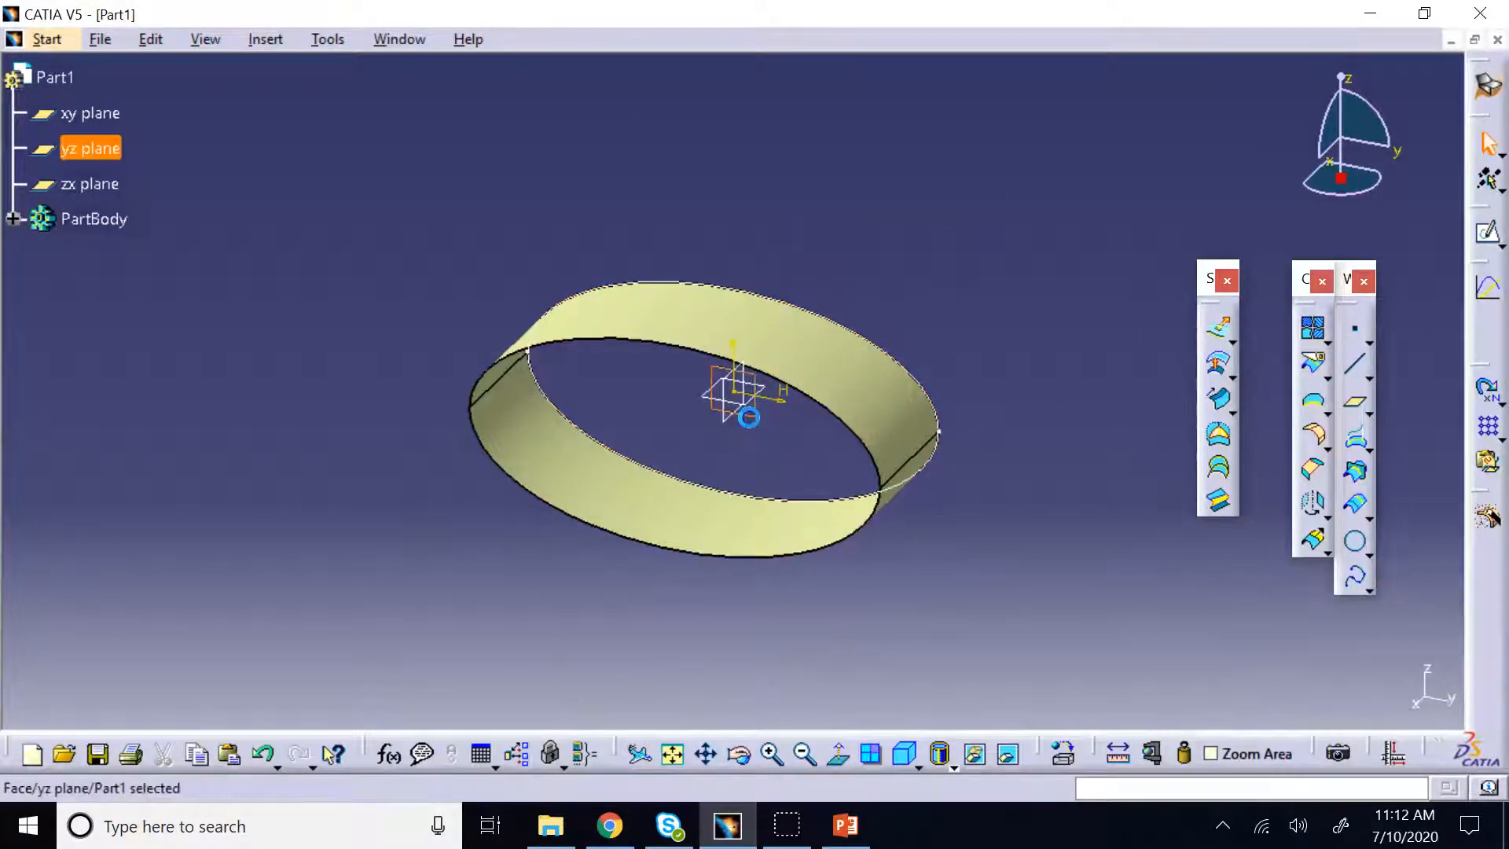
left_click(1358, 406)
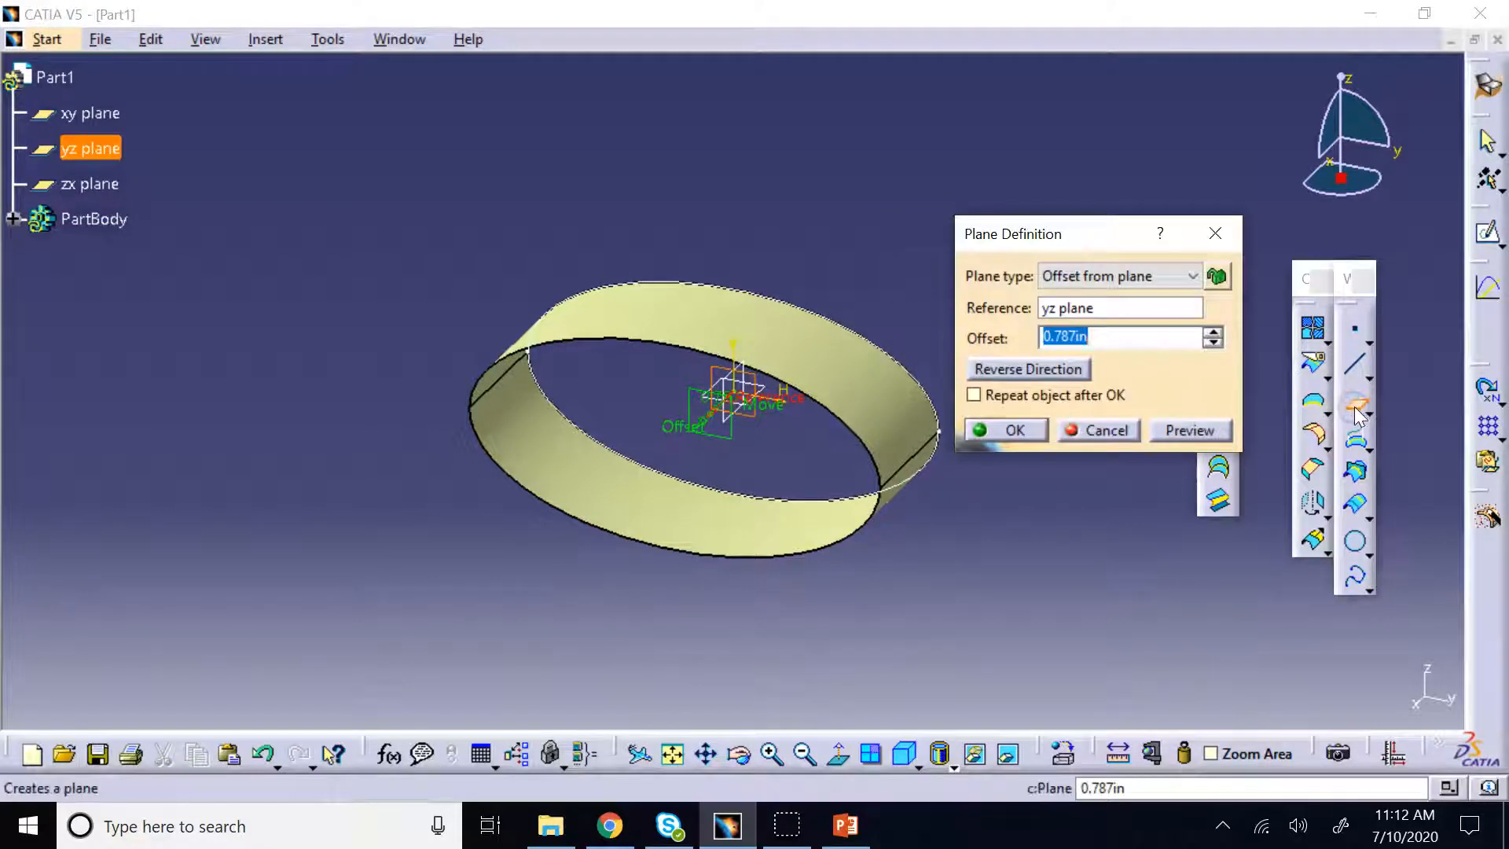
key("Return")
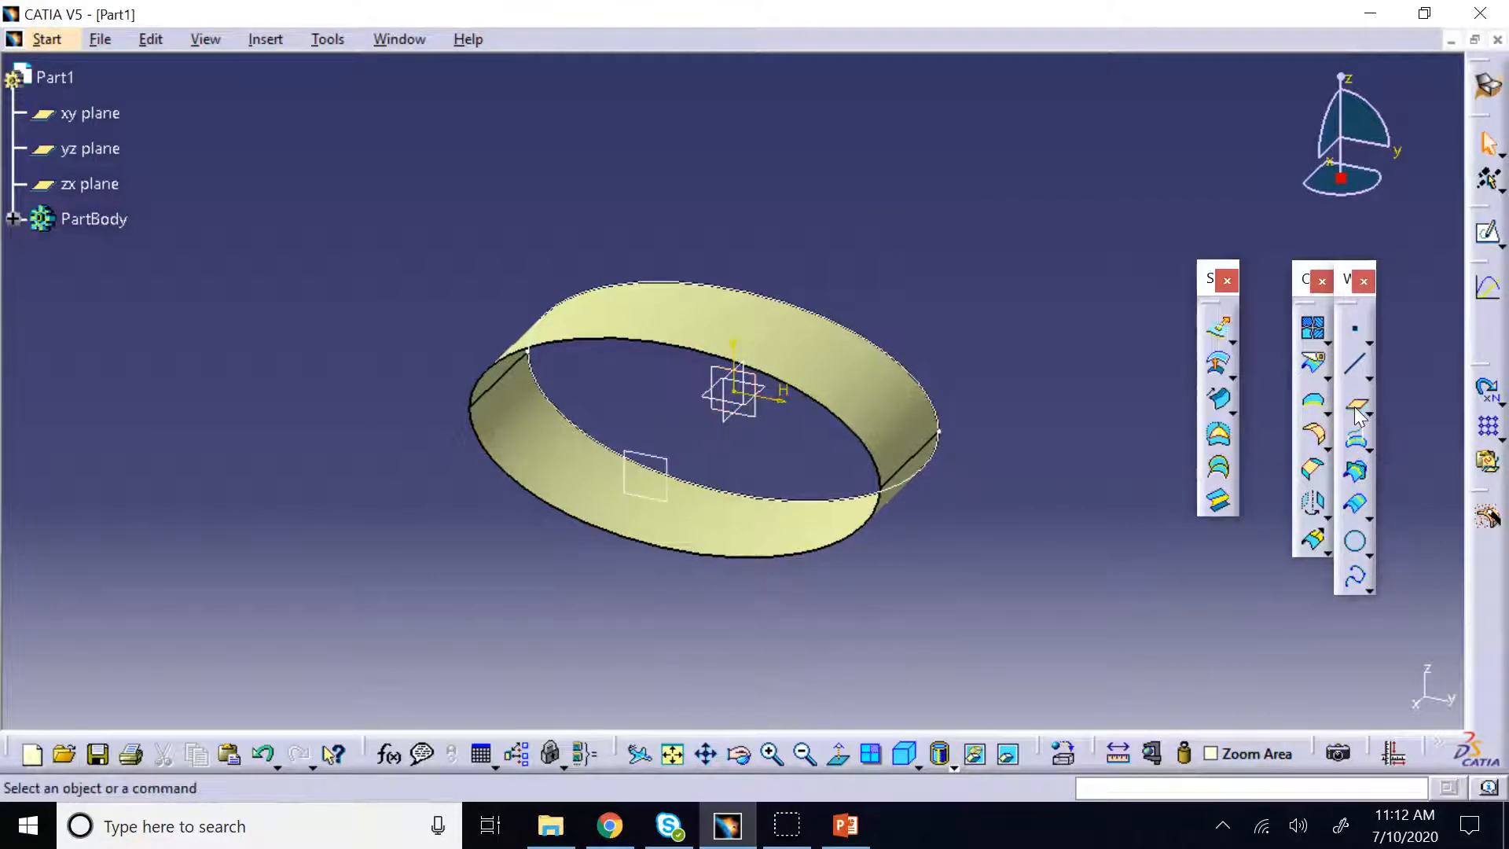
left_click(656, 460)
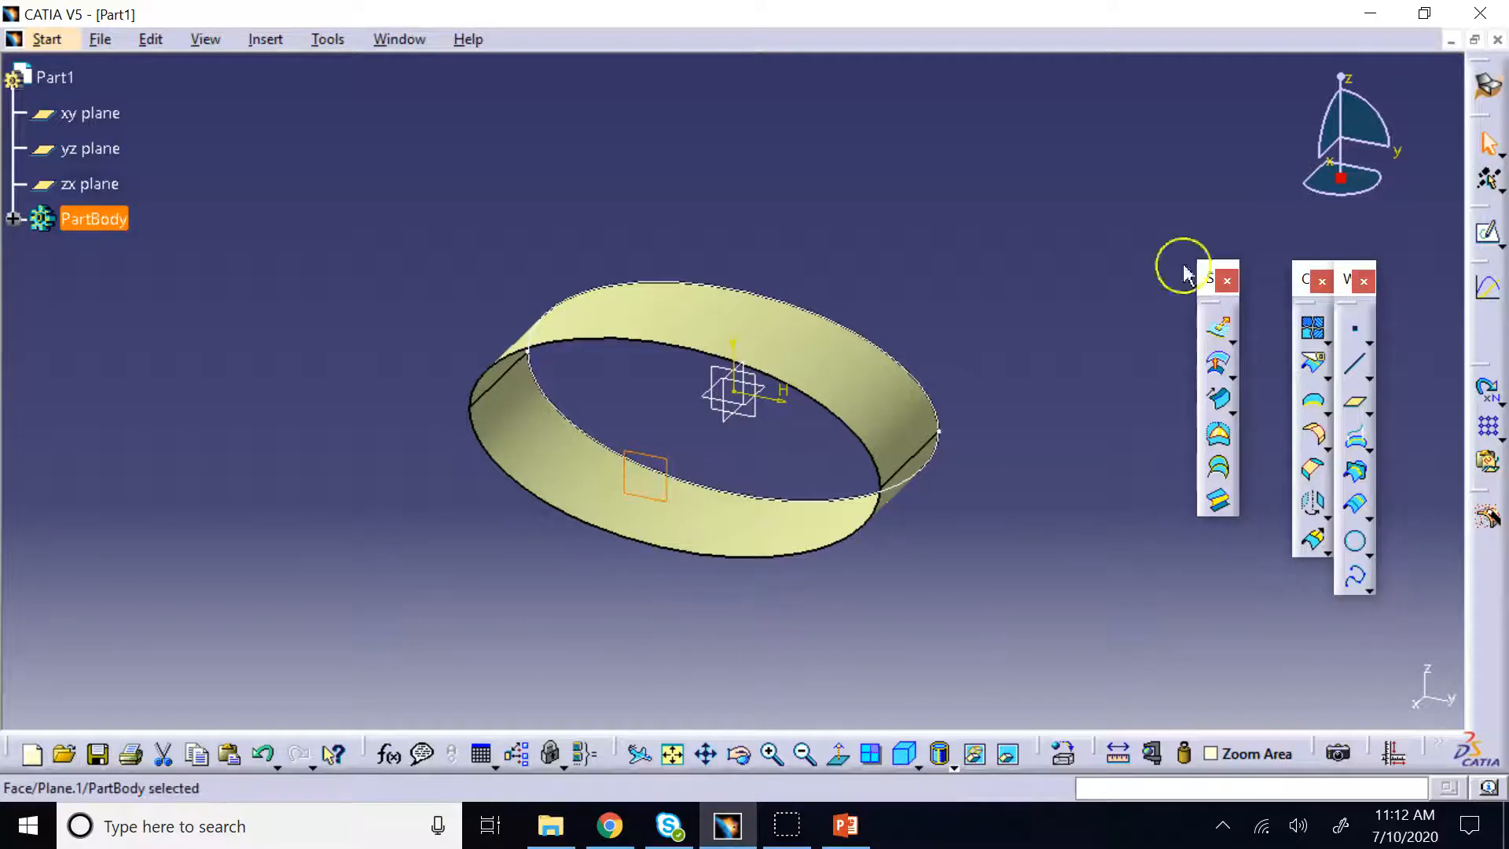
left_click(1488, 236)
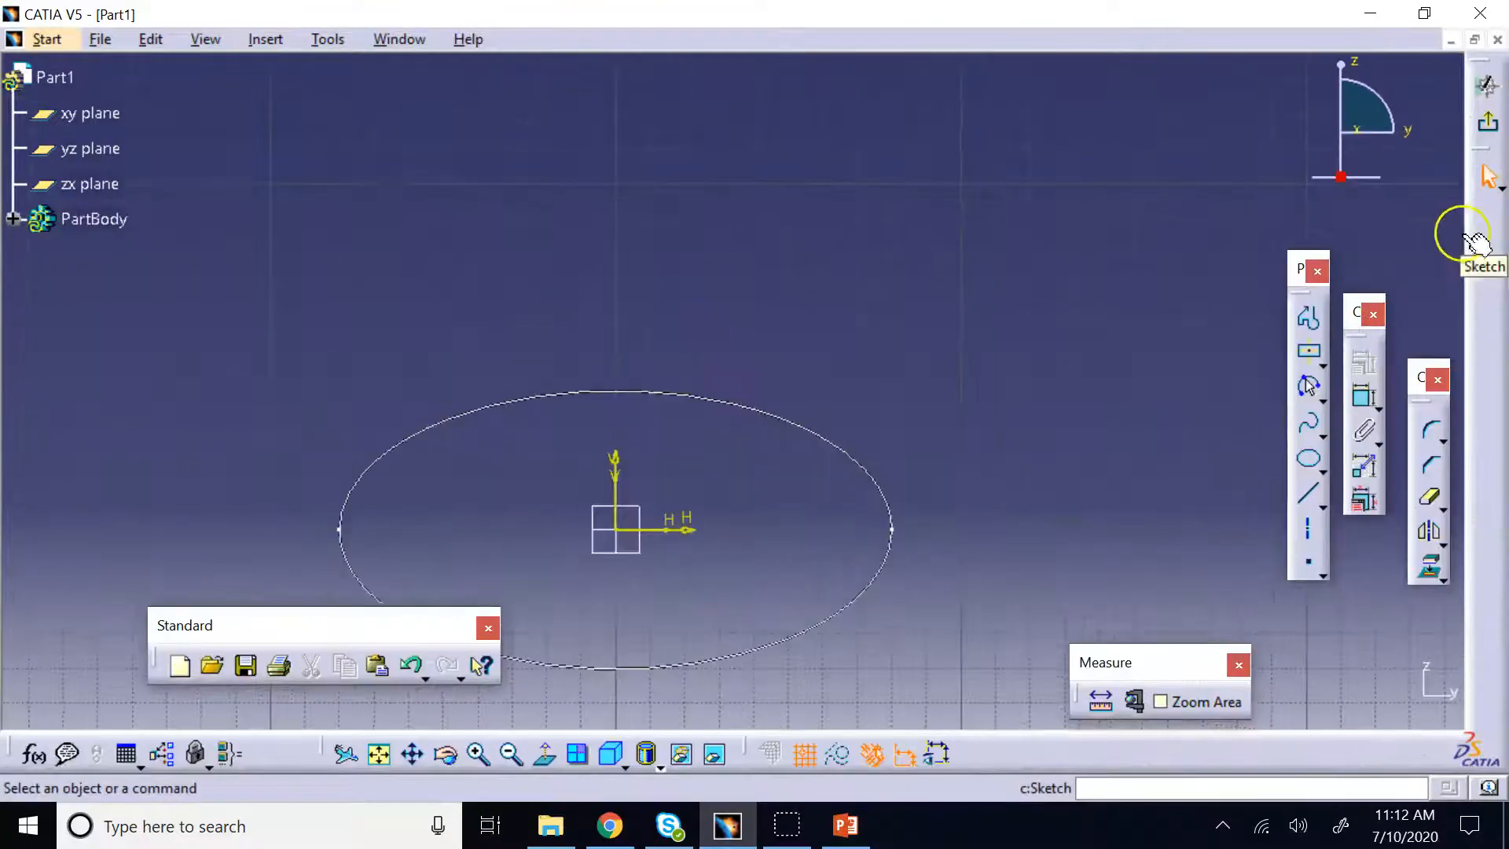
left_click(379, 754)
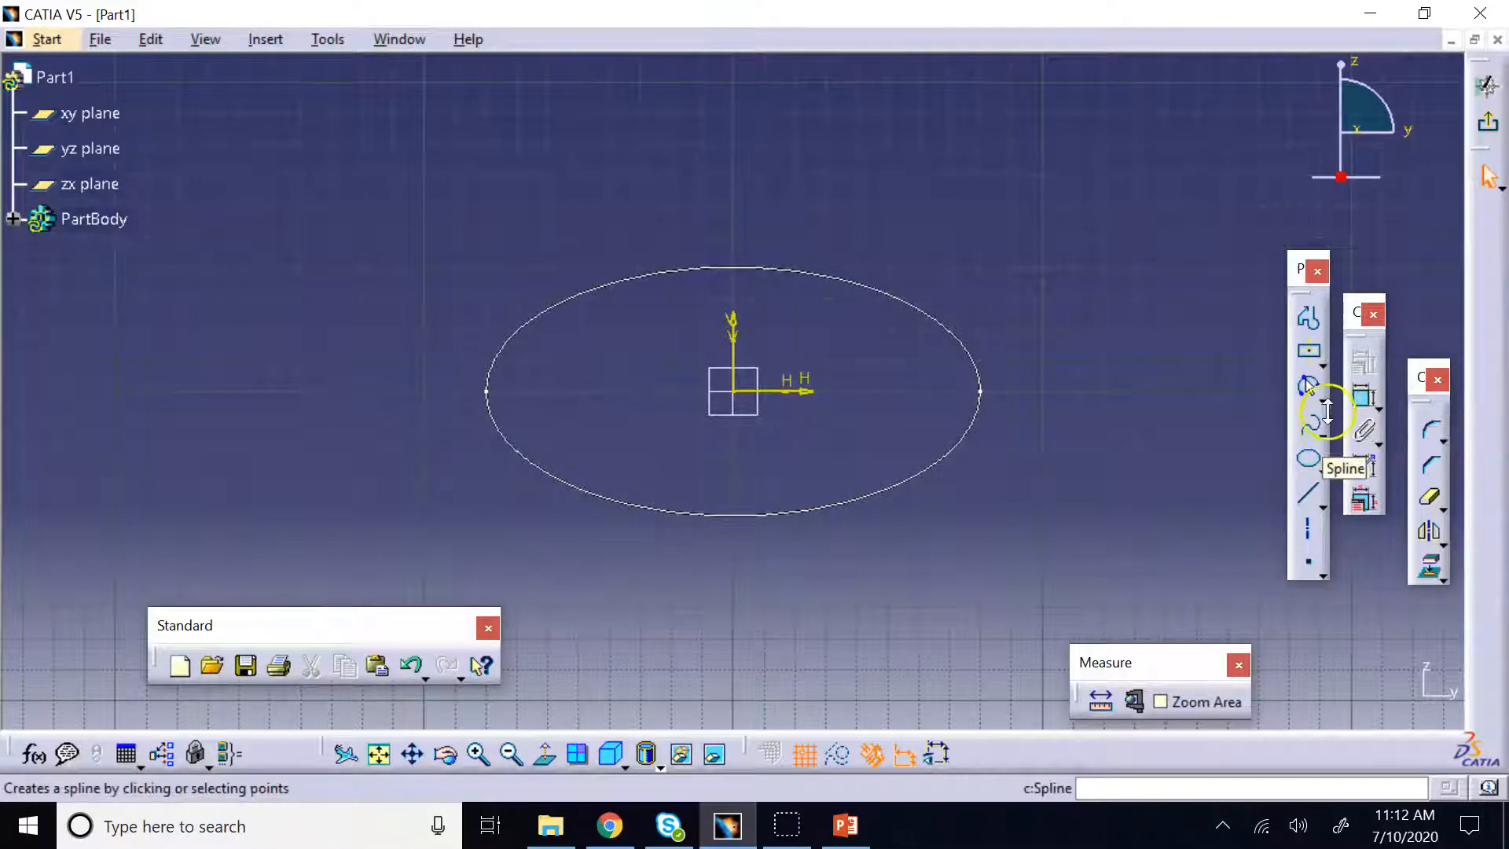
left_click(1307, 460)
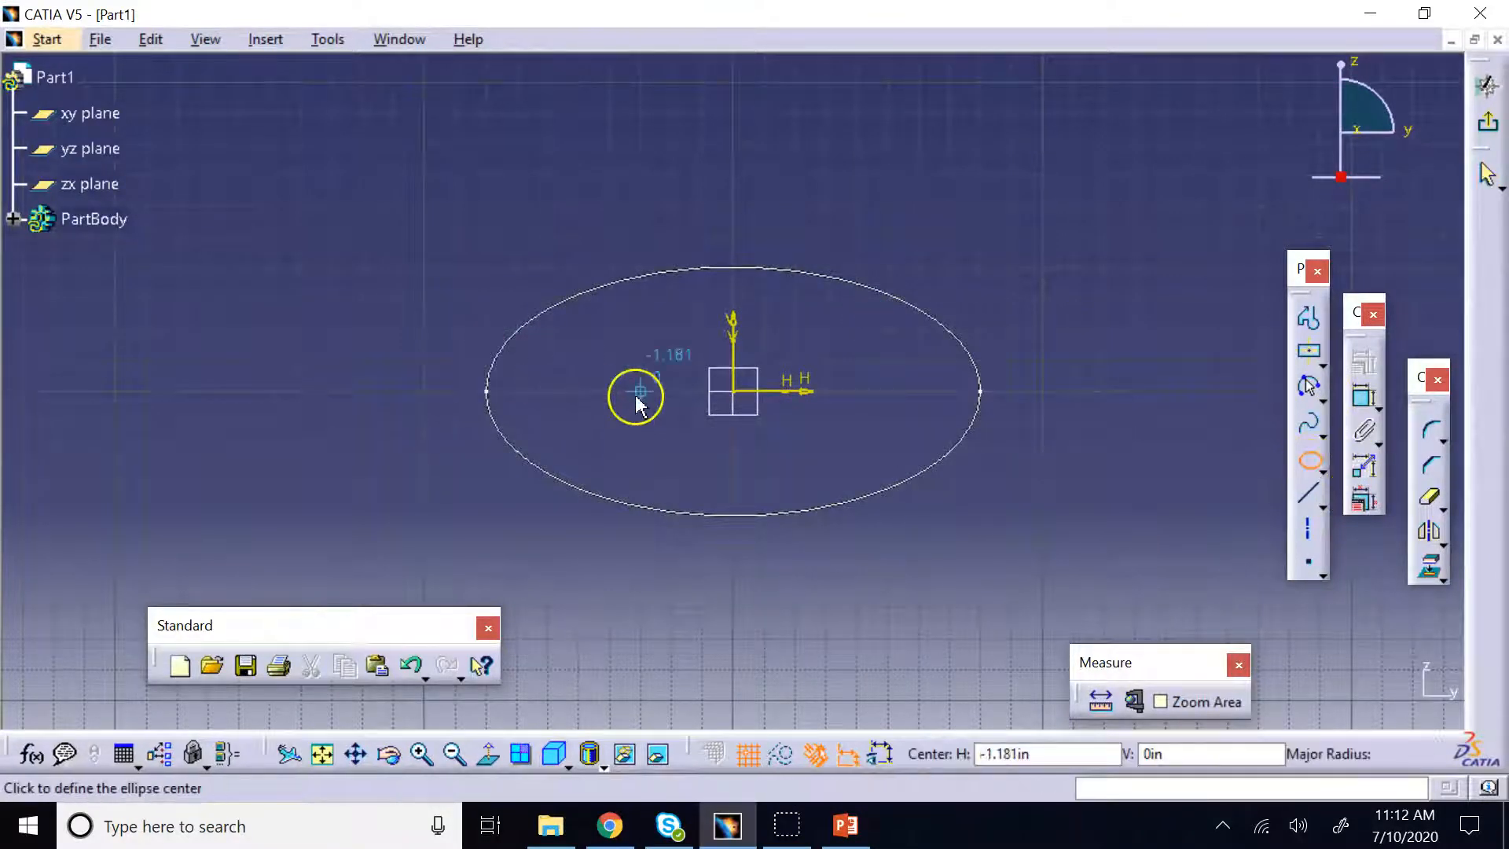
left_click(742, 393)
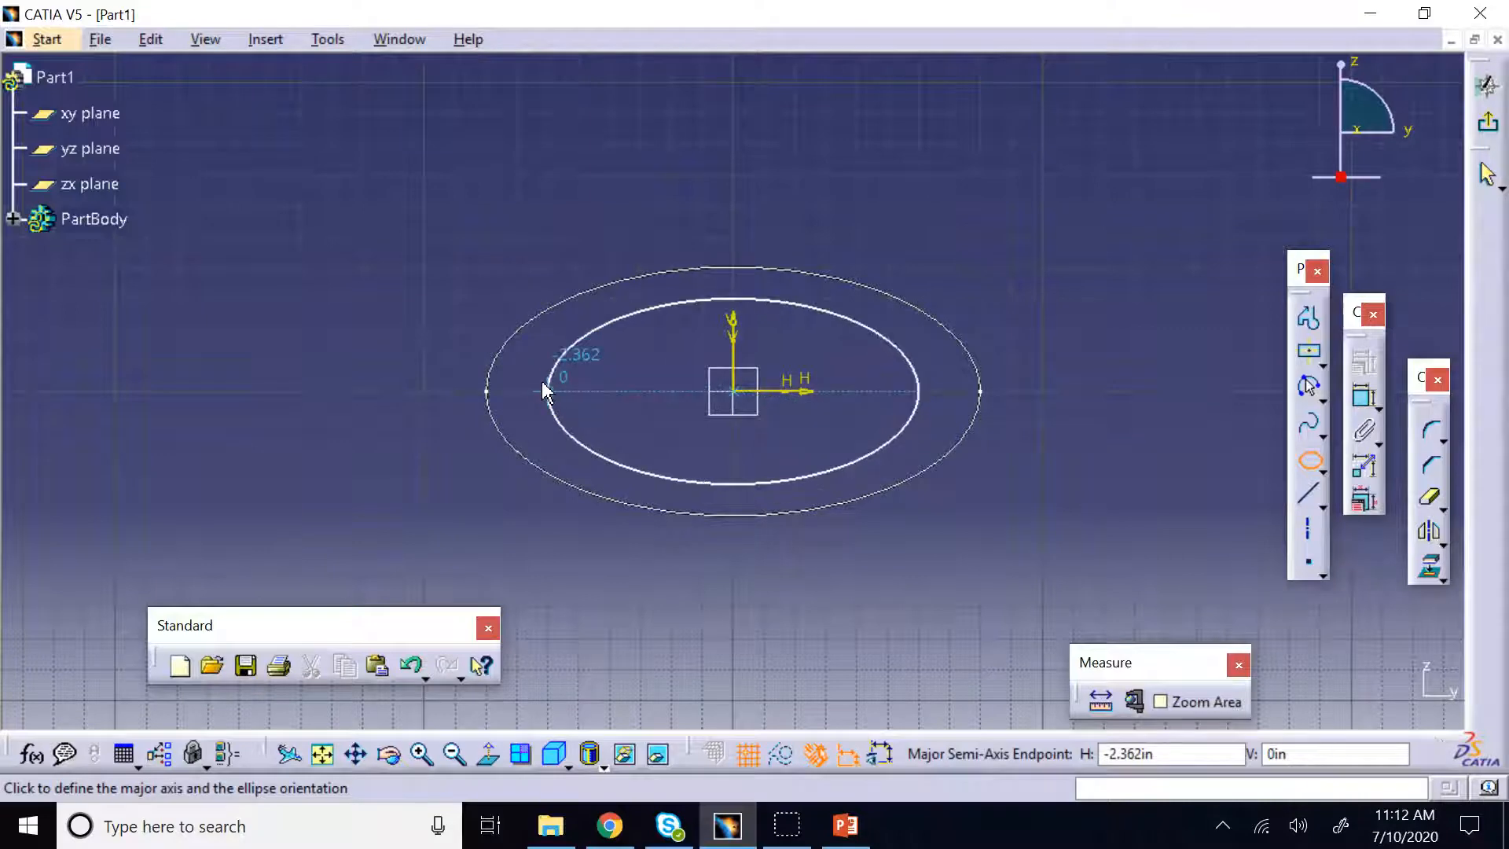
left_click(545, 390)
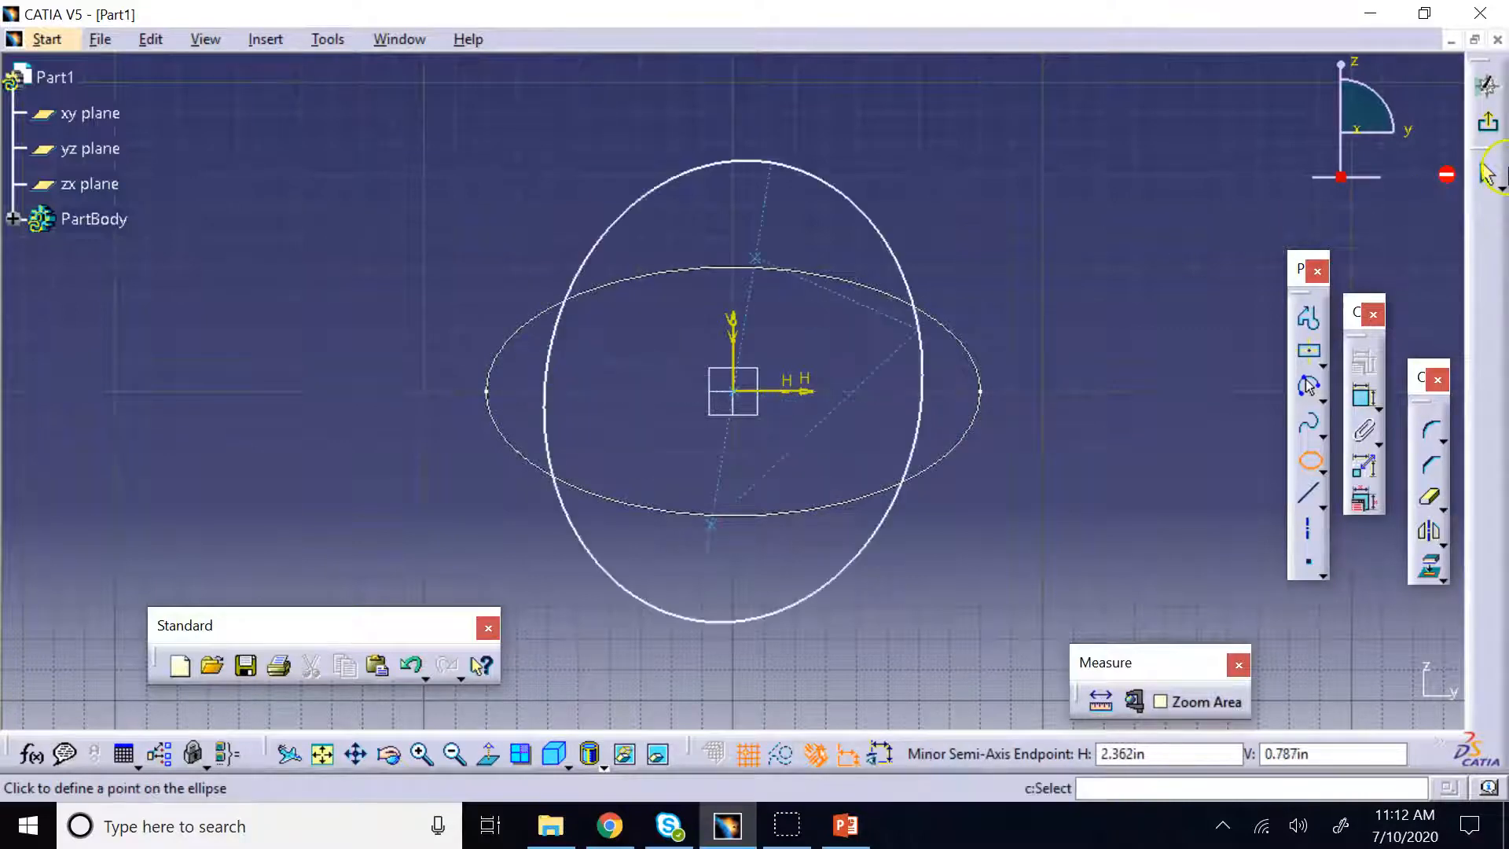
left_click(1491, 125)
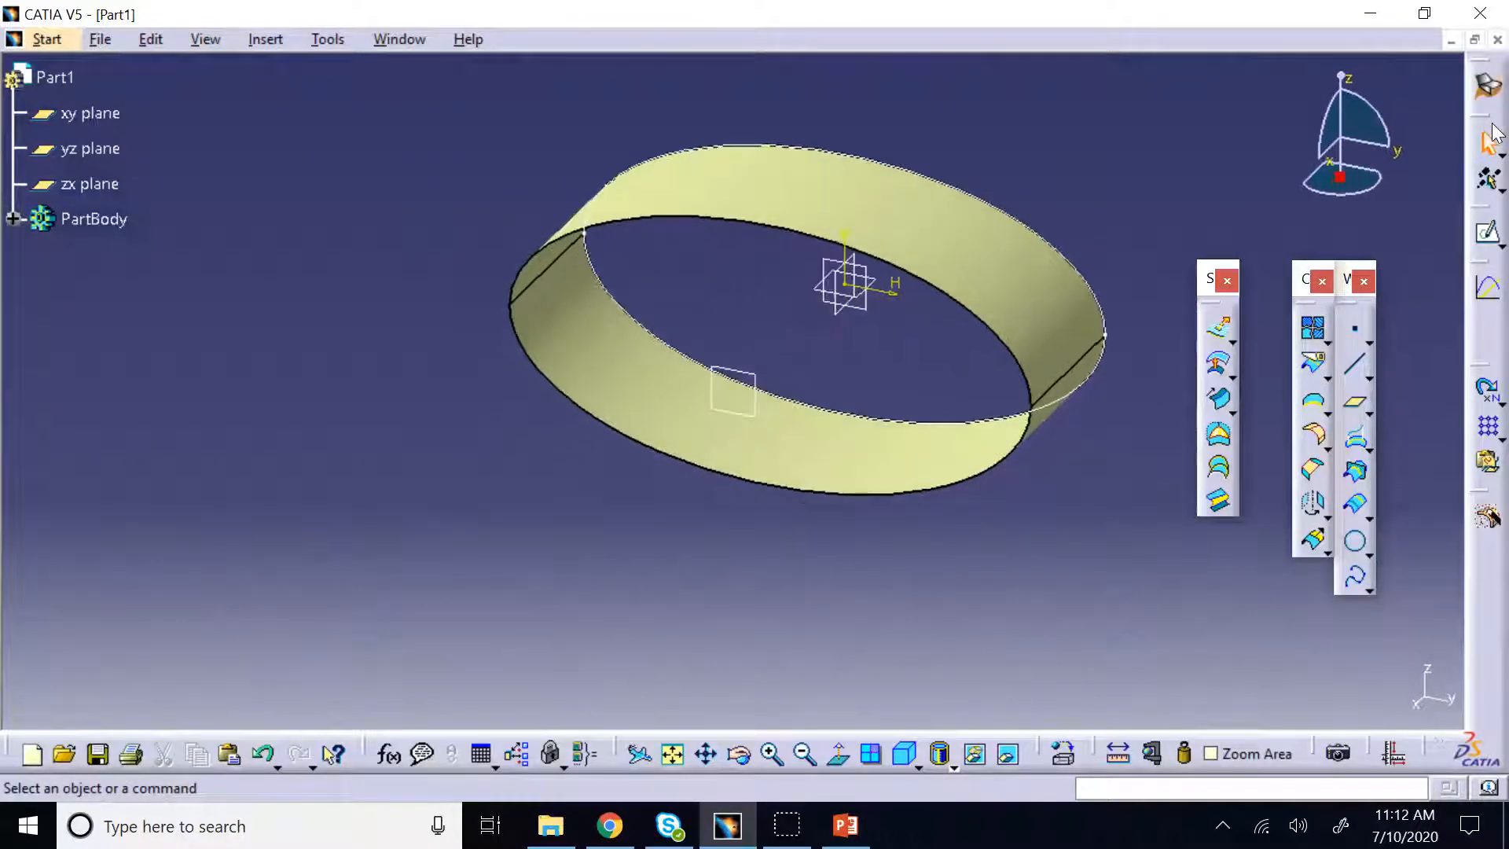
Sketch a smaller, slightly tilted ellipse on the offset plane, centred at the origin, with a major semi-axis of about 2 in
left_click(13, 219)
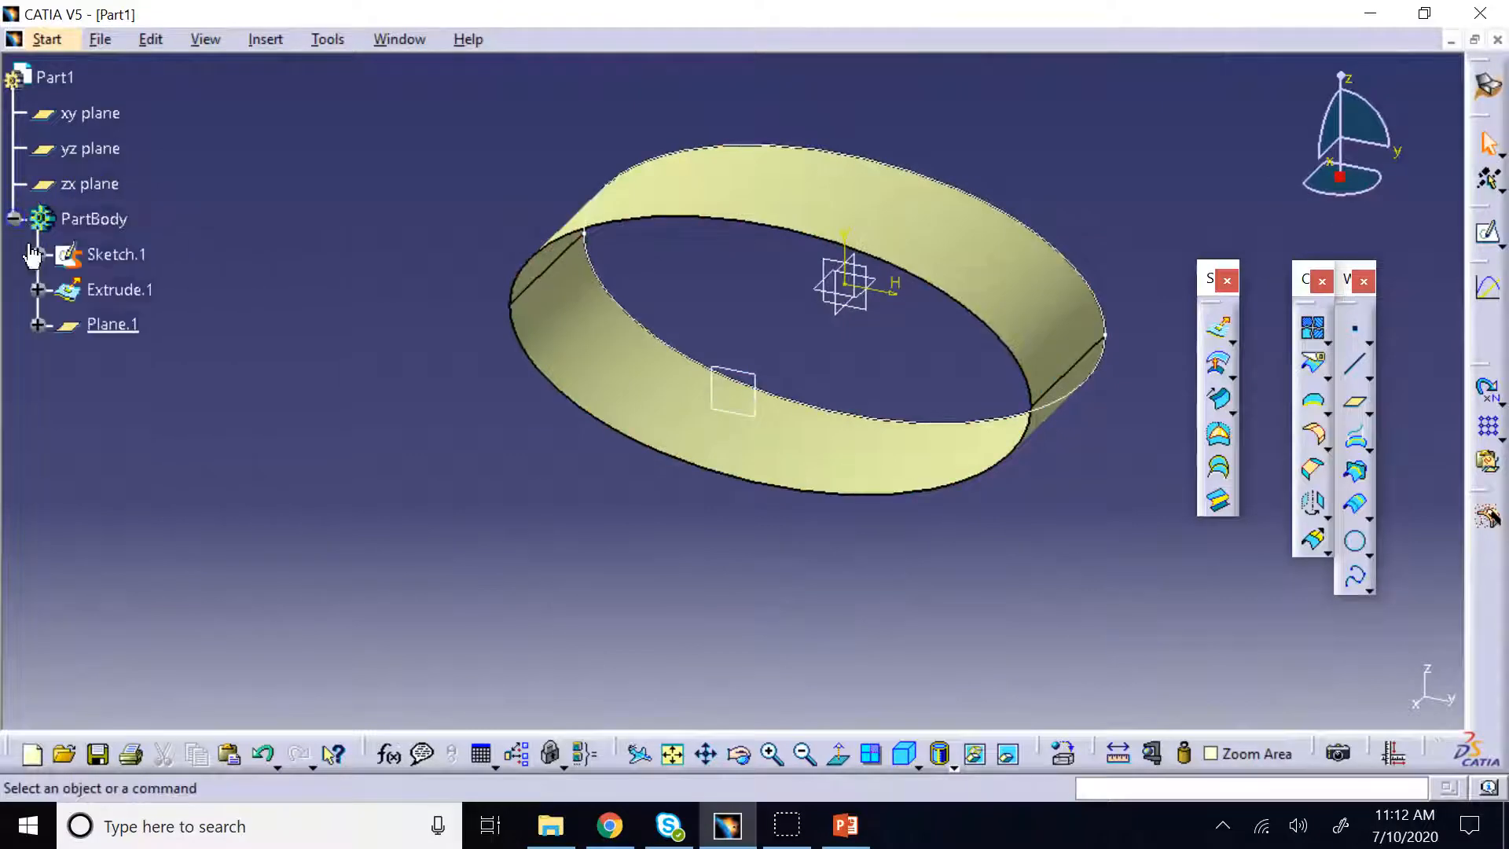
left_click(110, 324)
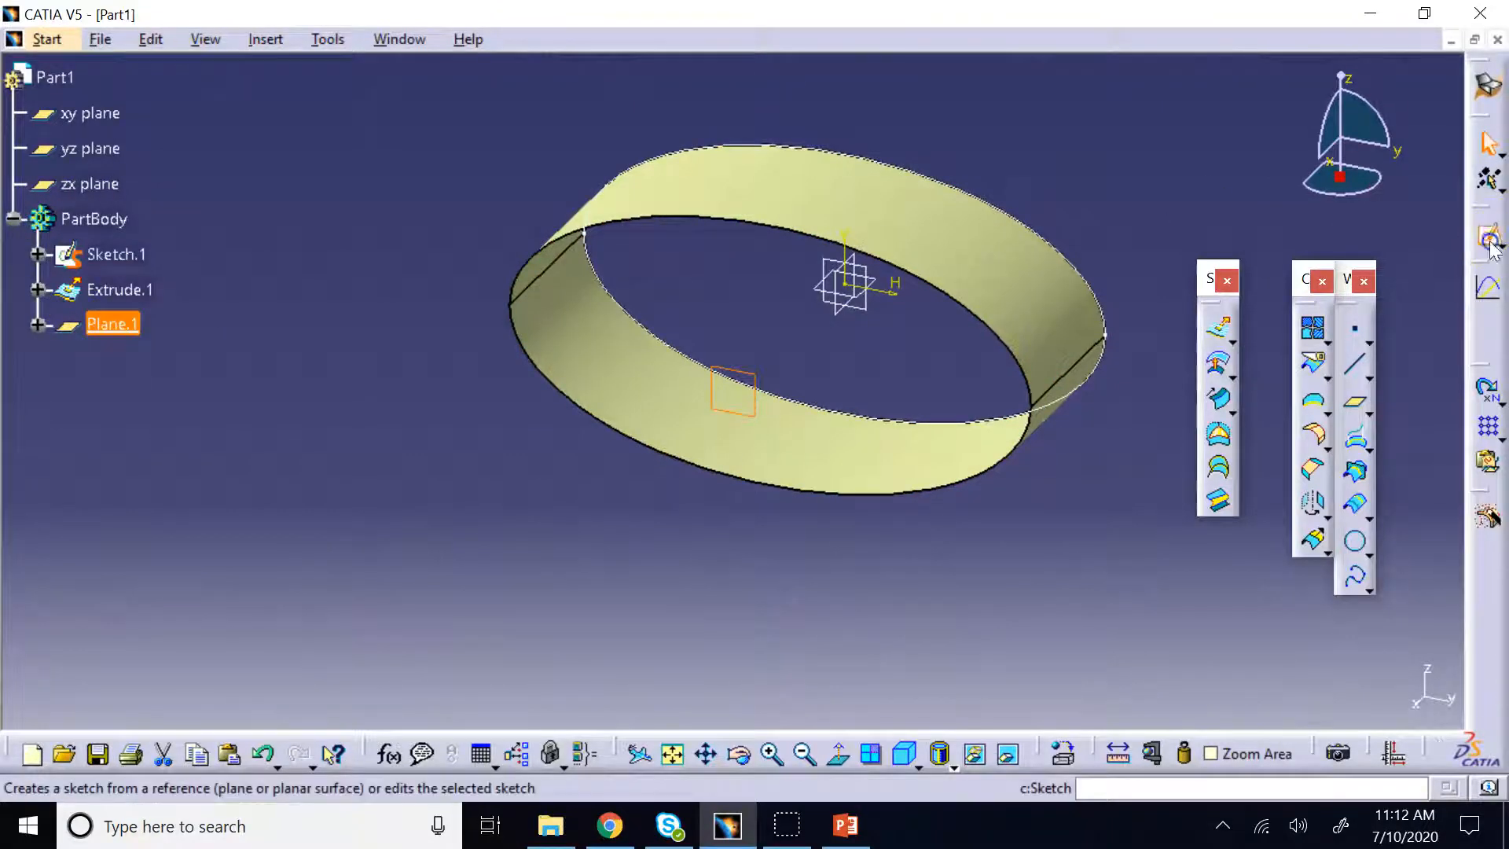
left_click(1491, 247)
left_click(1307, 464)
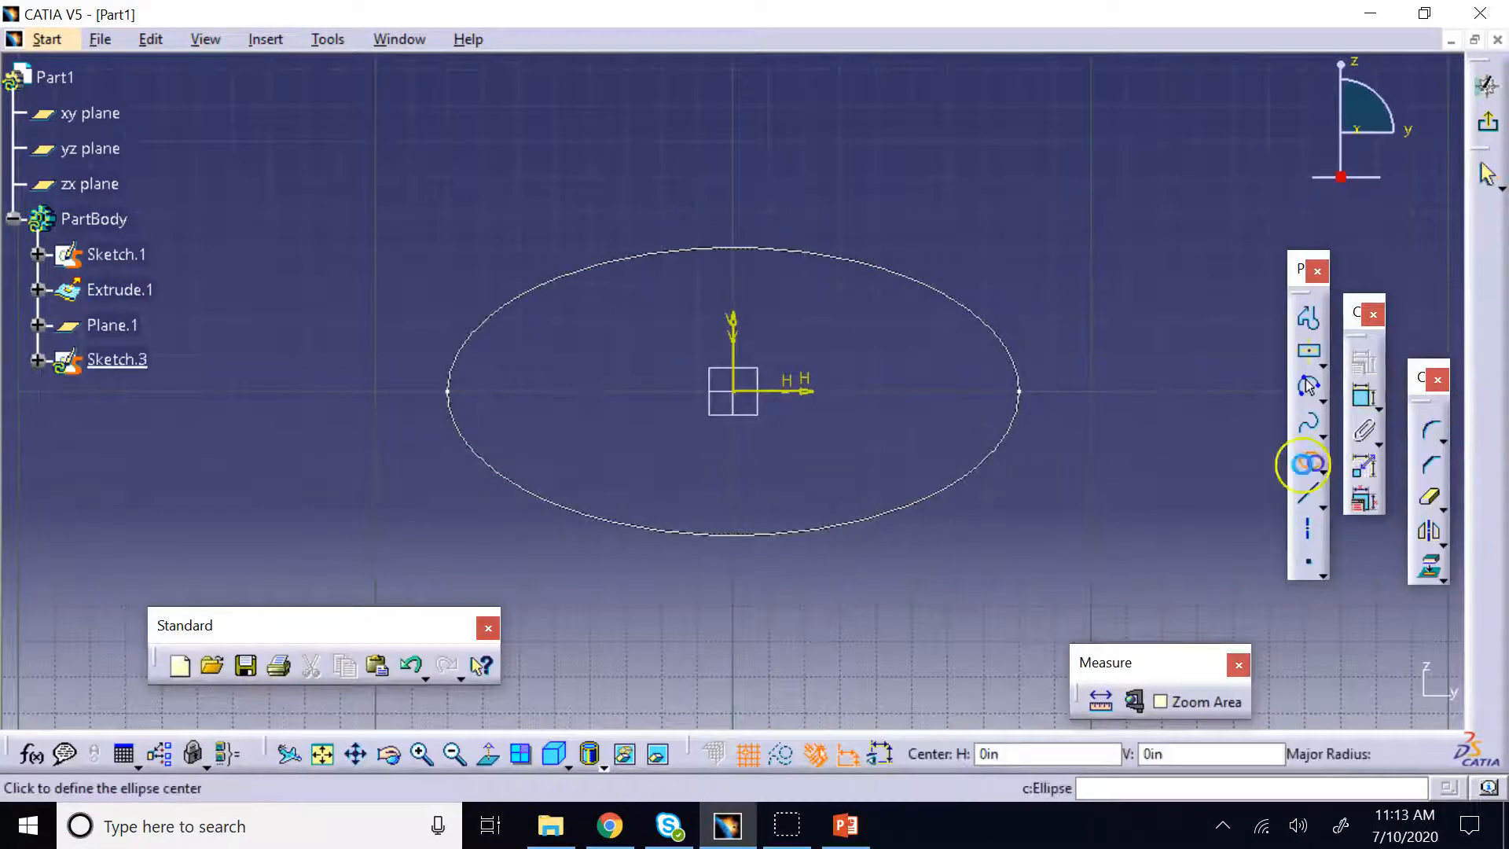
left_click(733, 391)
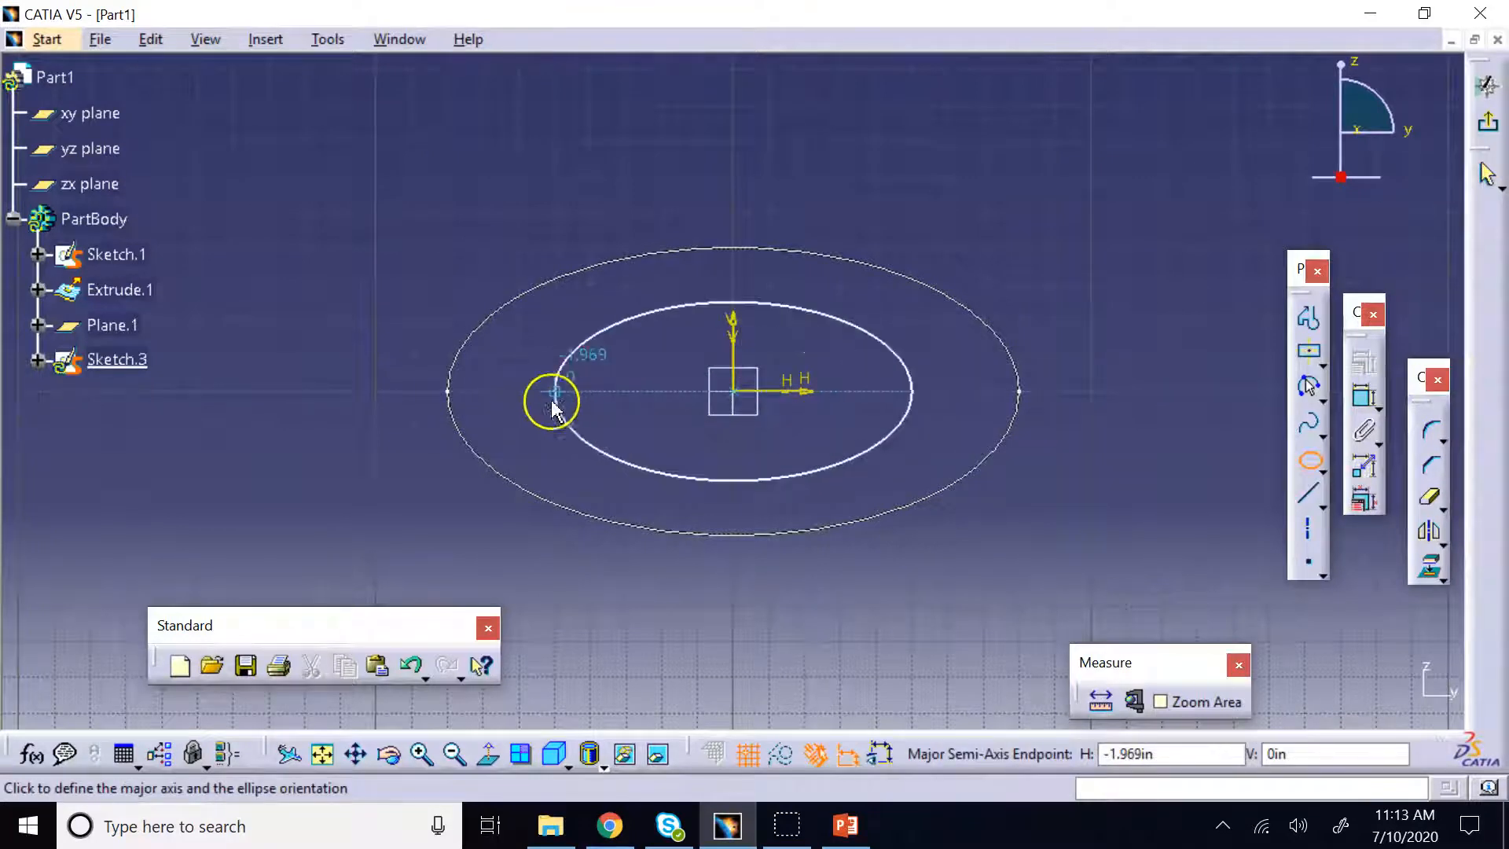
left_click(567, 359)
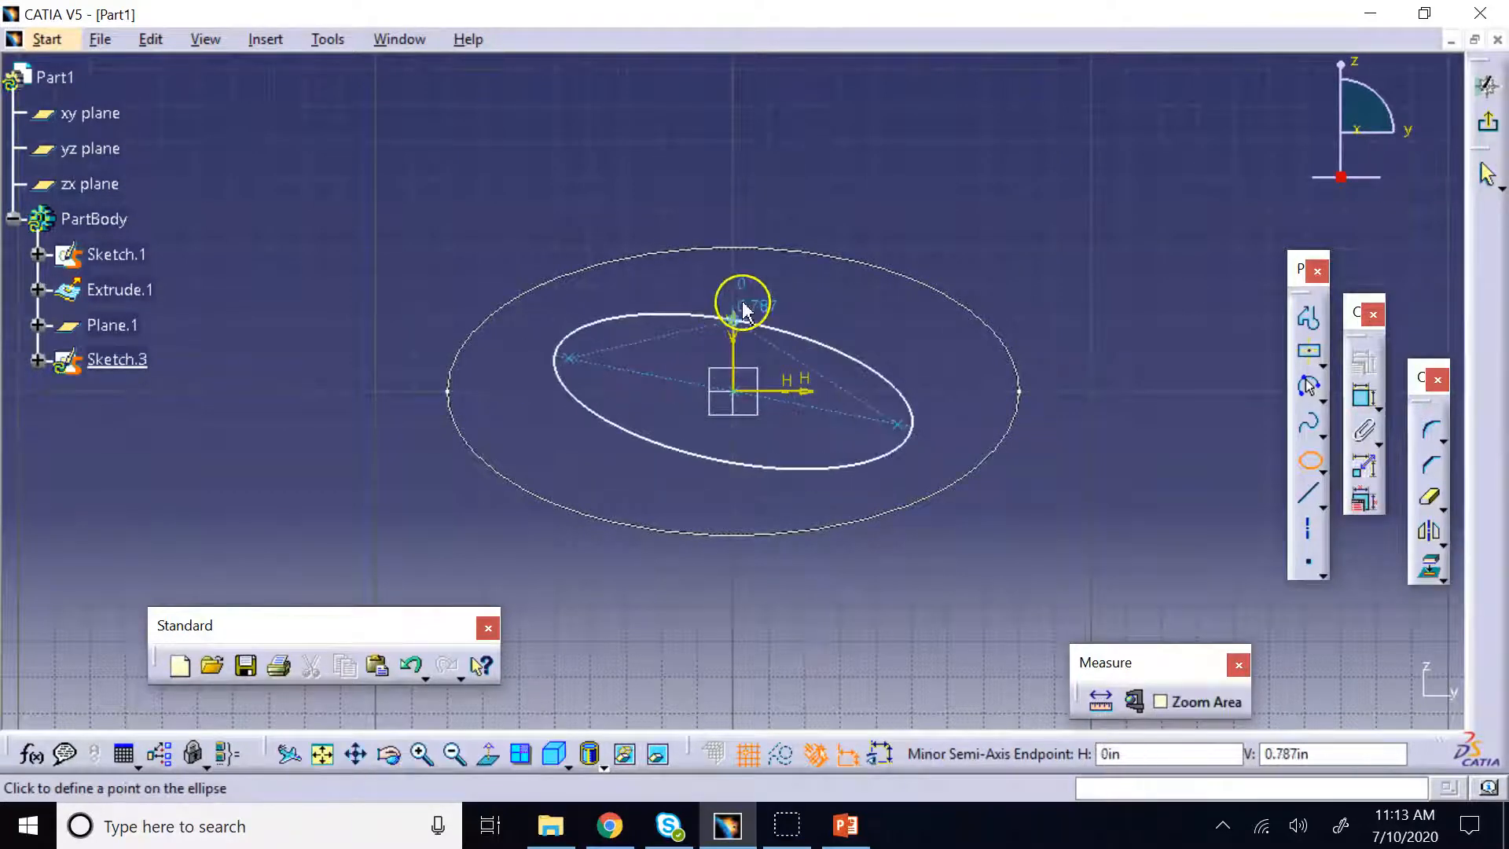
left_click(766, 319)
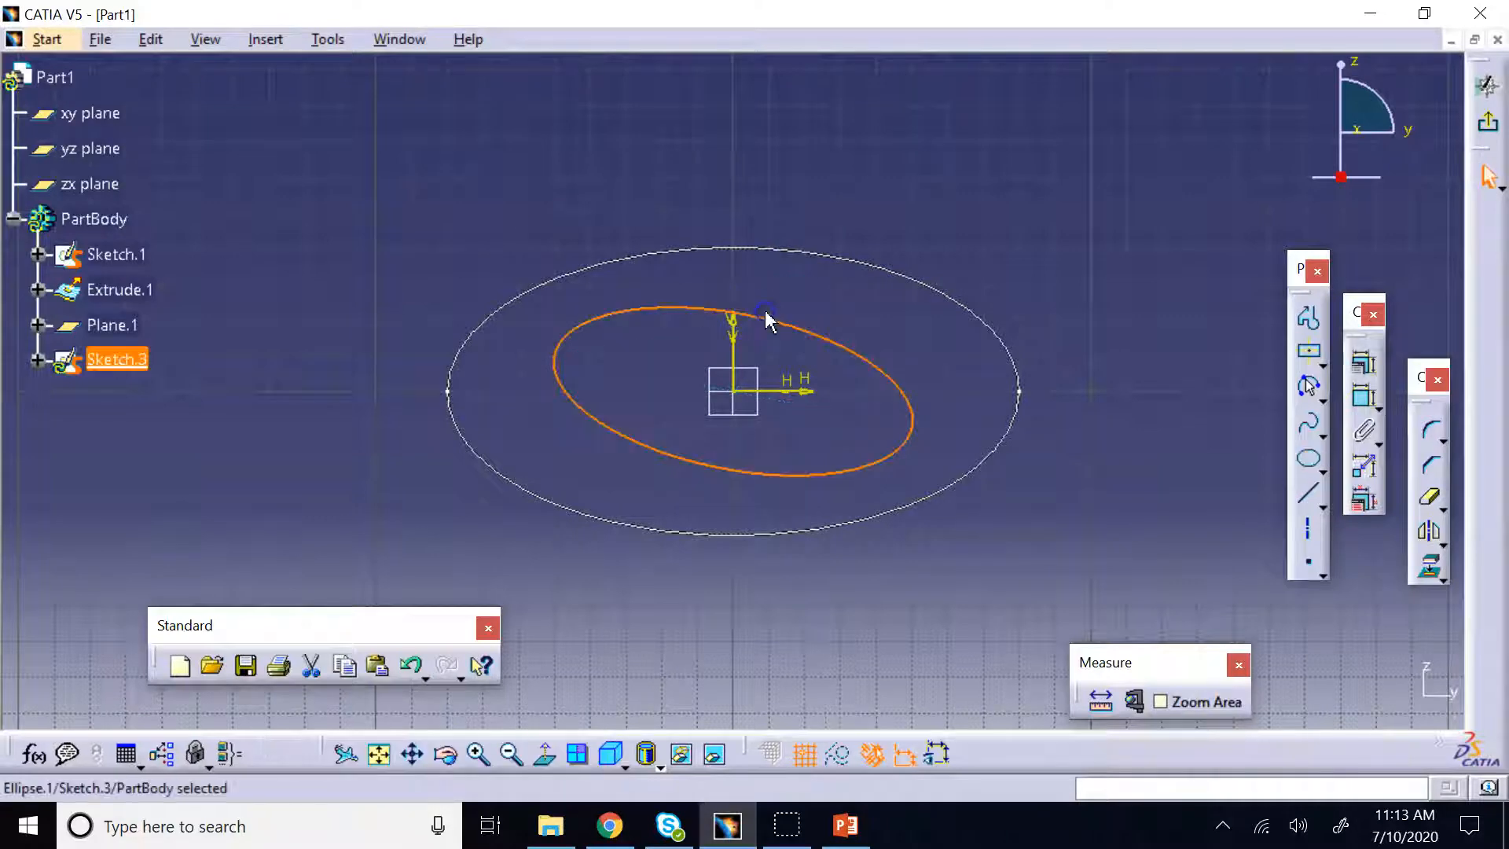
left_click(1487, 122)
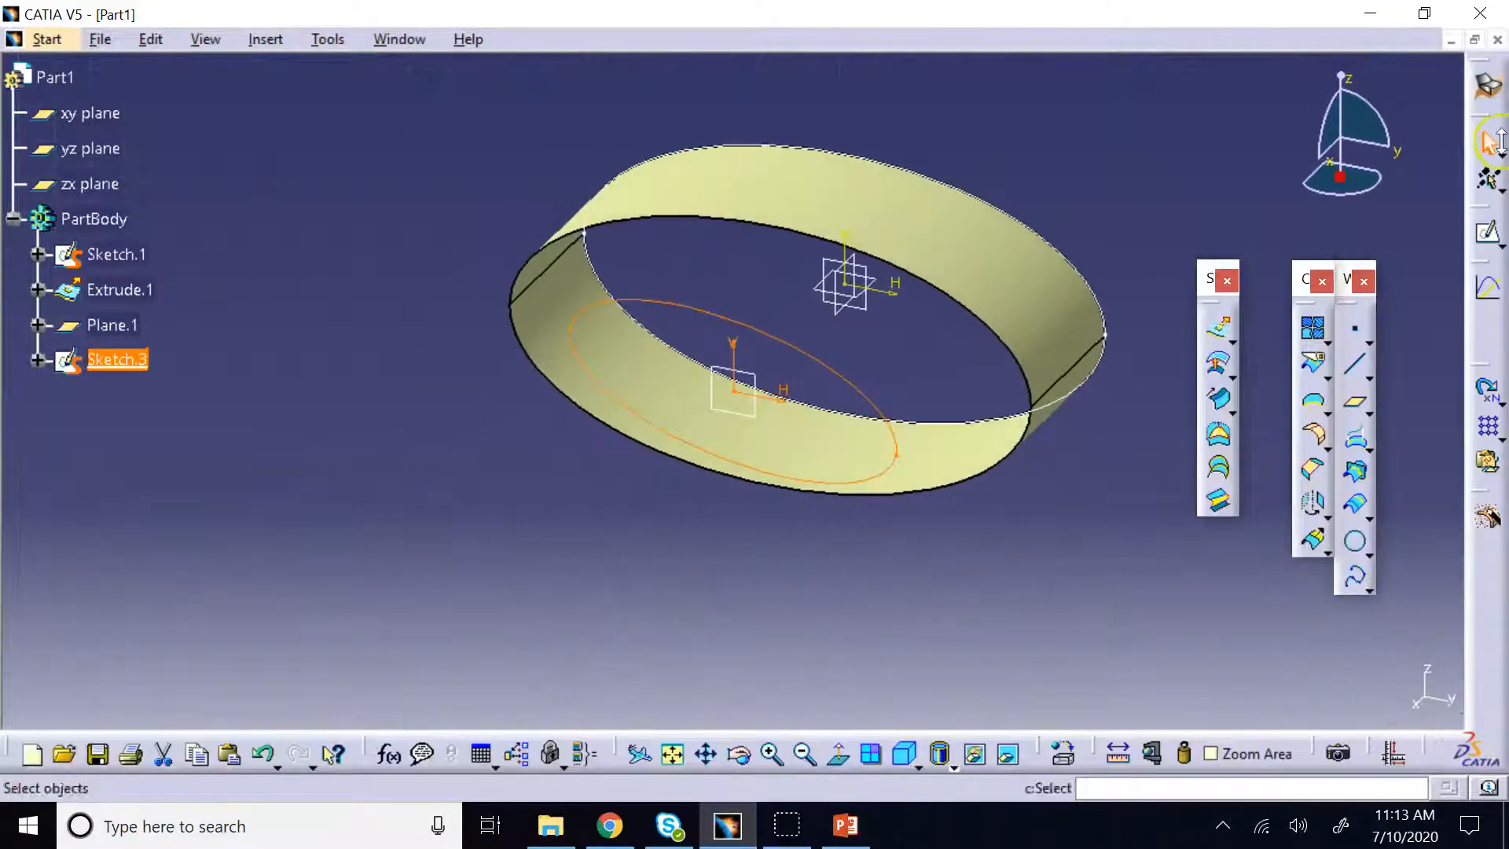
Extrude the smaller ellipse as a surface 2 in along its sketch normal and set the plane's offset from the yz plane to 4 in
left_click(1215, 334)
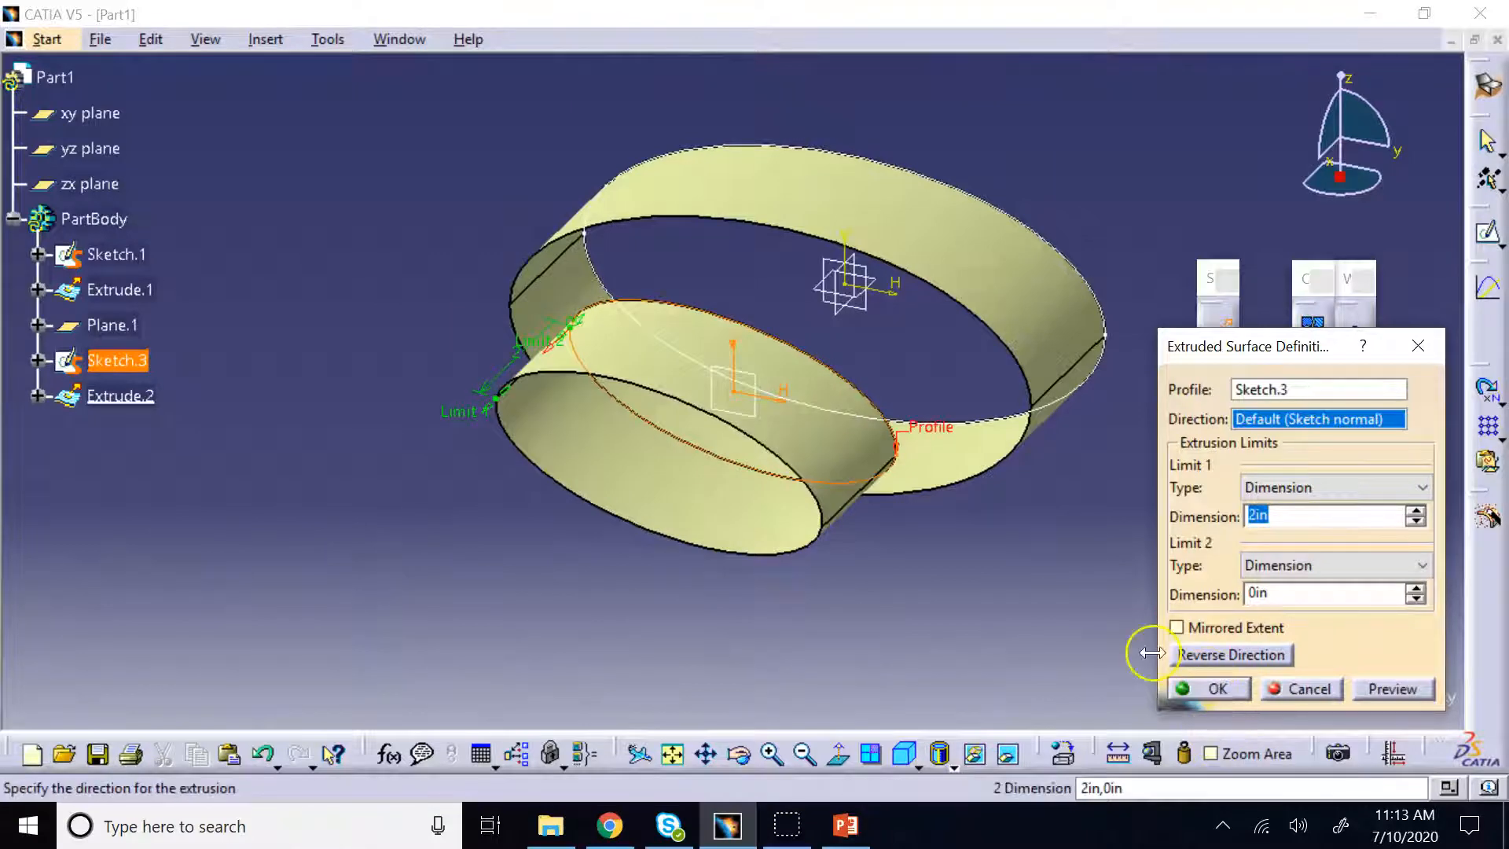
left_click(1217, 692)
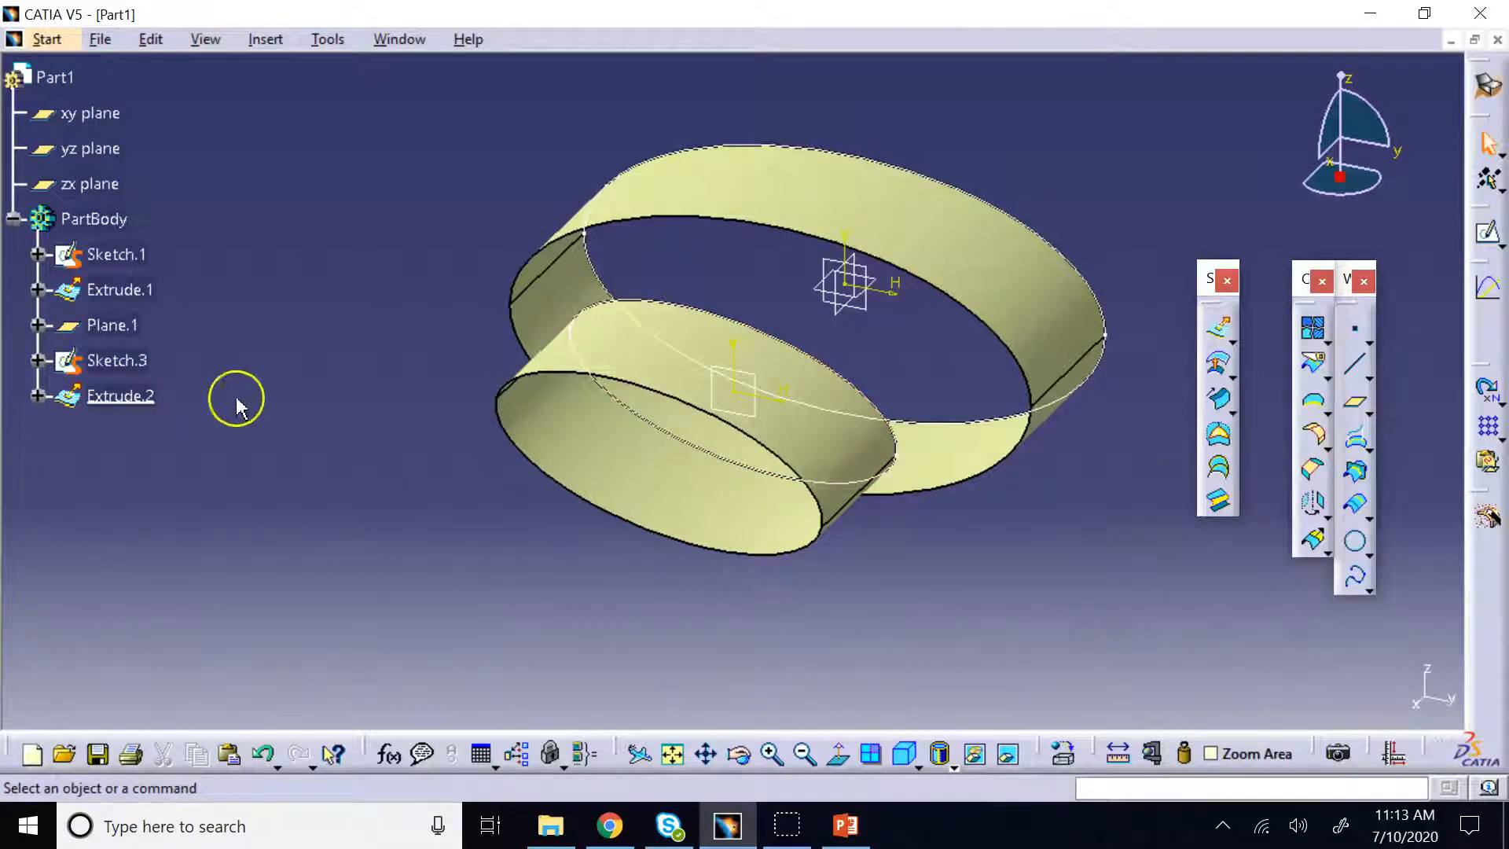
double_click(126, 328)
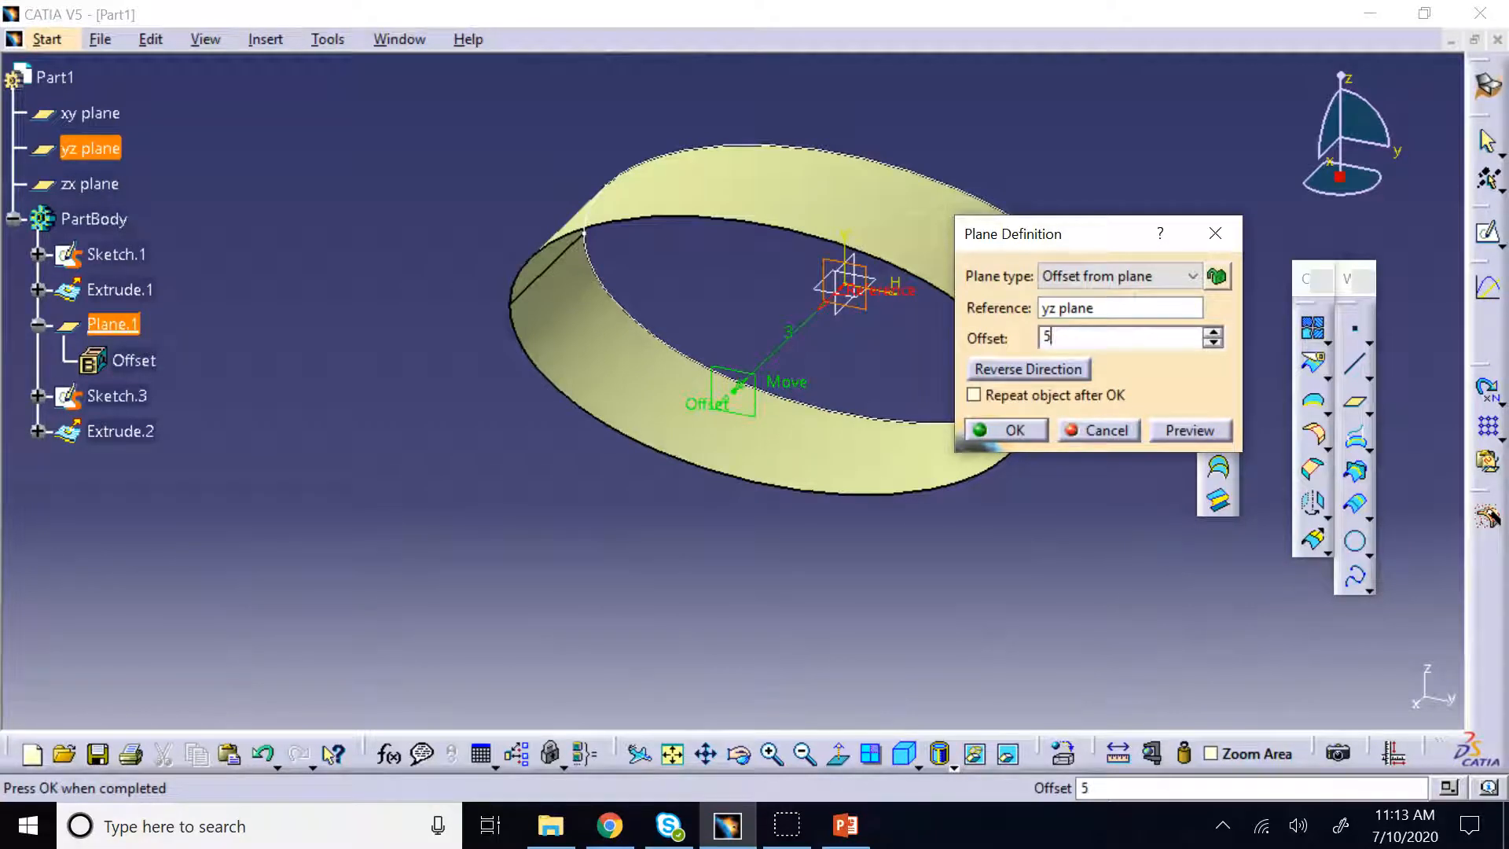
type("4")
key("Return")
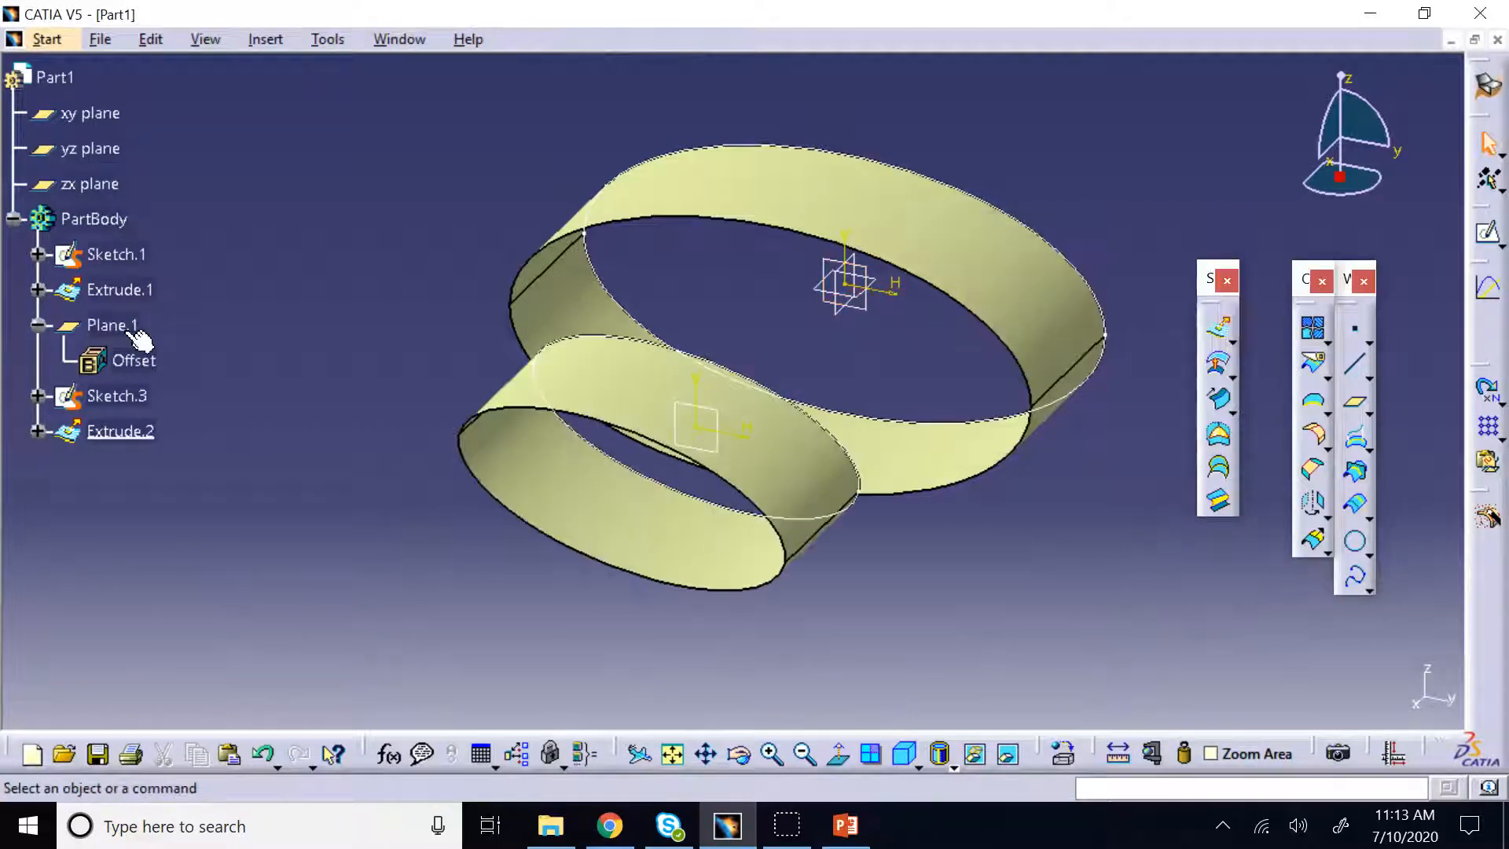
left_click(739, 755)
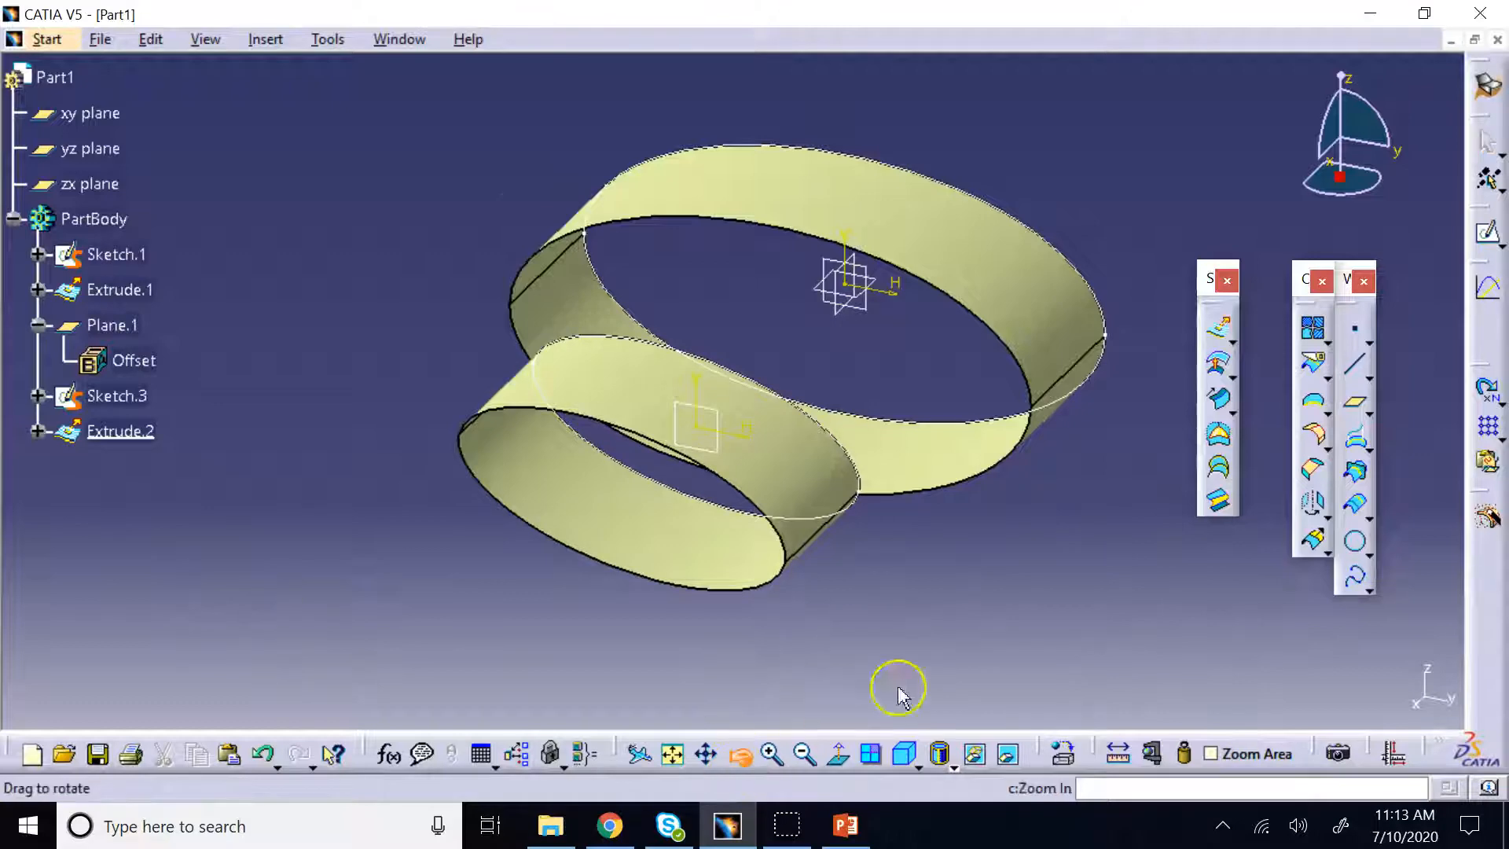
left_click_drag(893, 687, 876, 613)
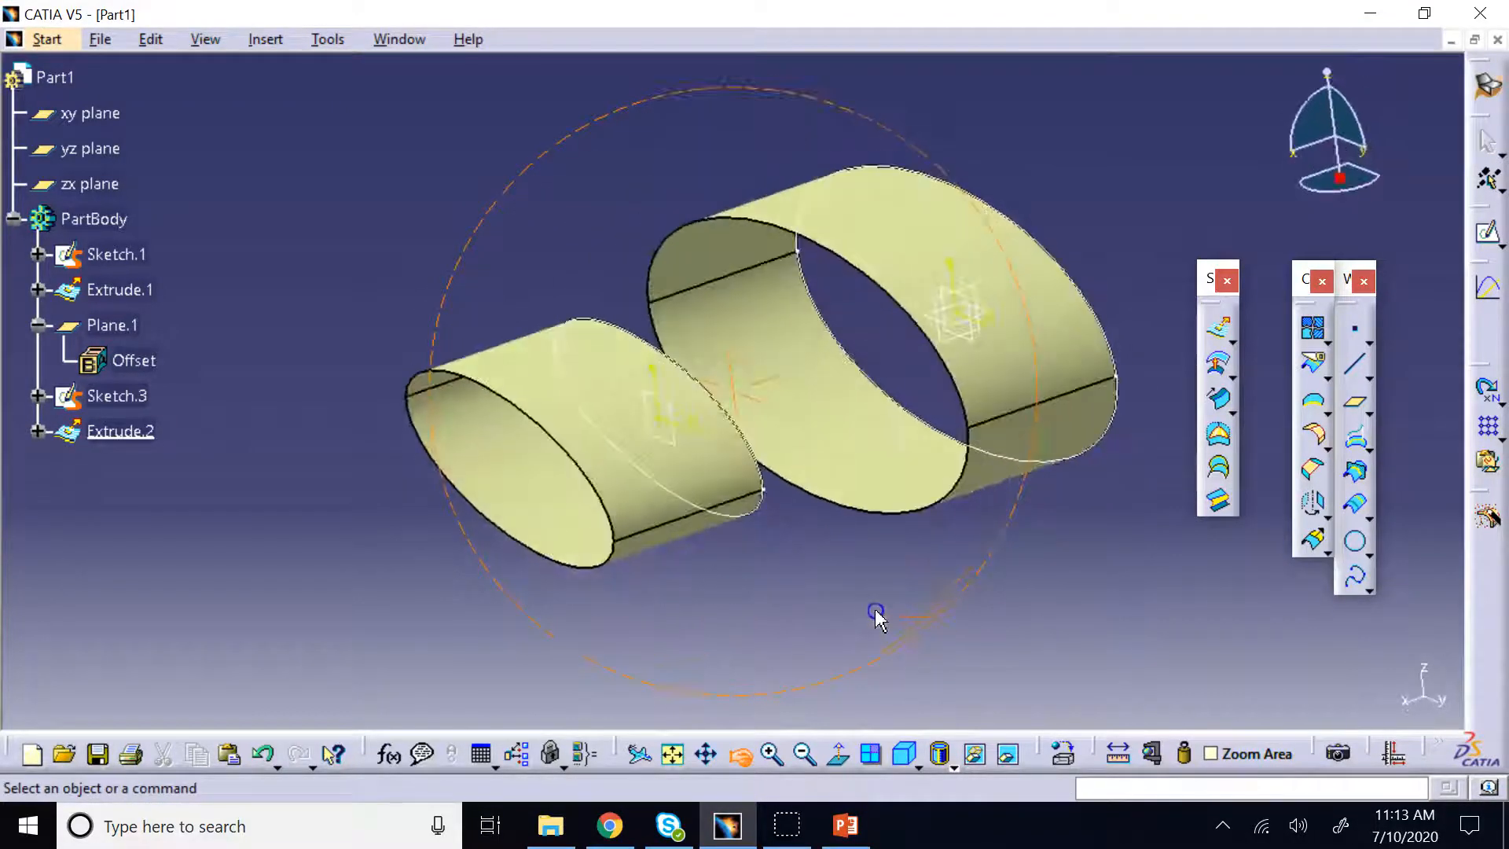
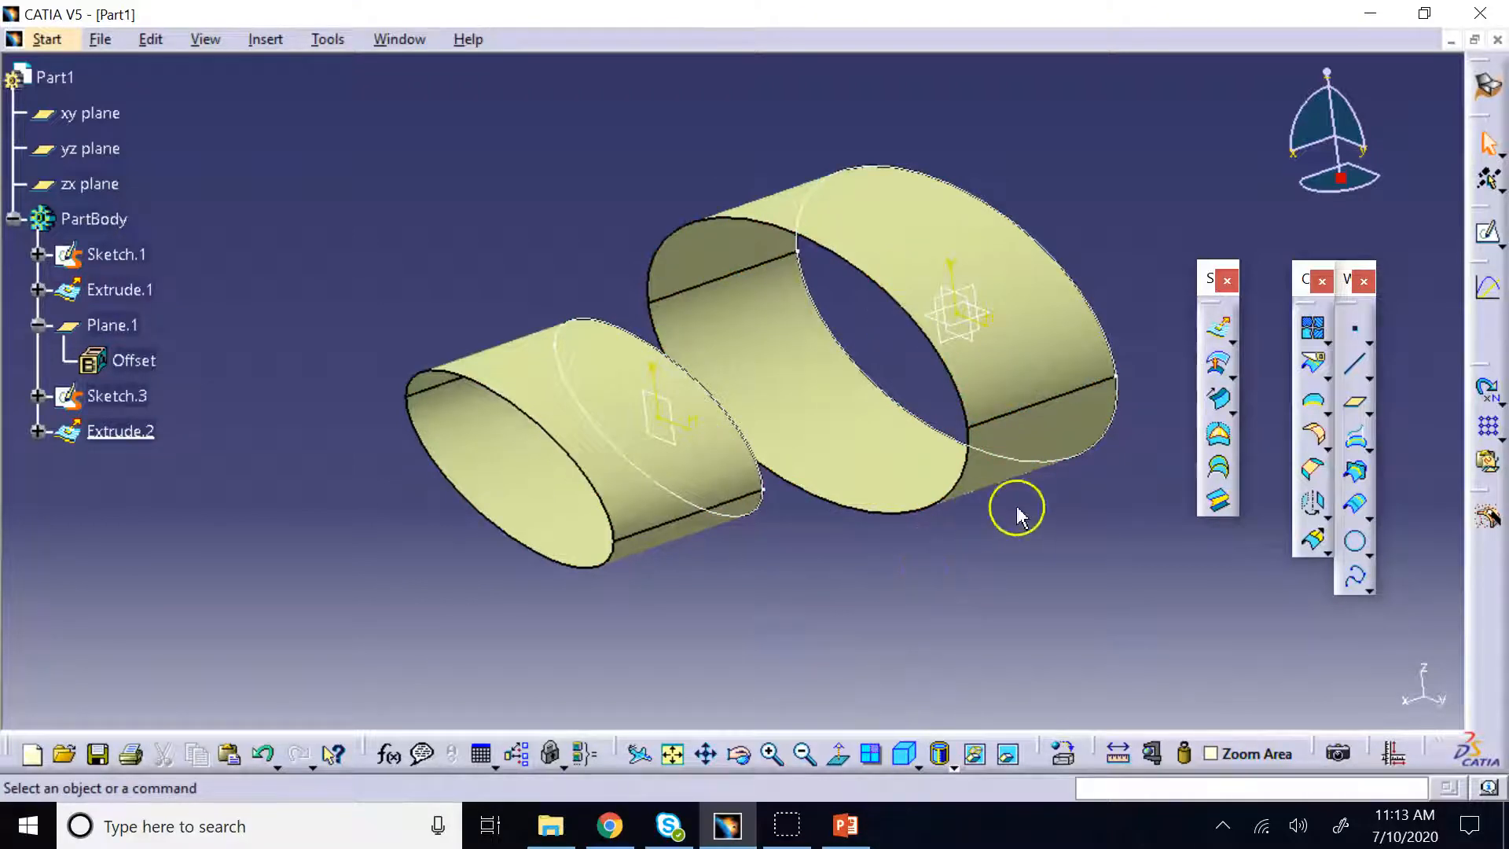
Create a boundary curve with point continuity on the larger extruded surface's edge that faces the smaller one
left_click(1222, 512)
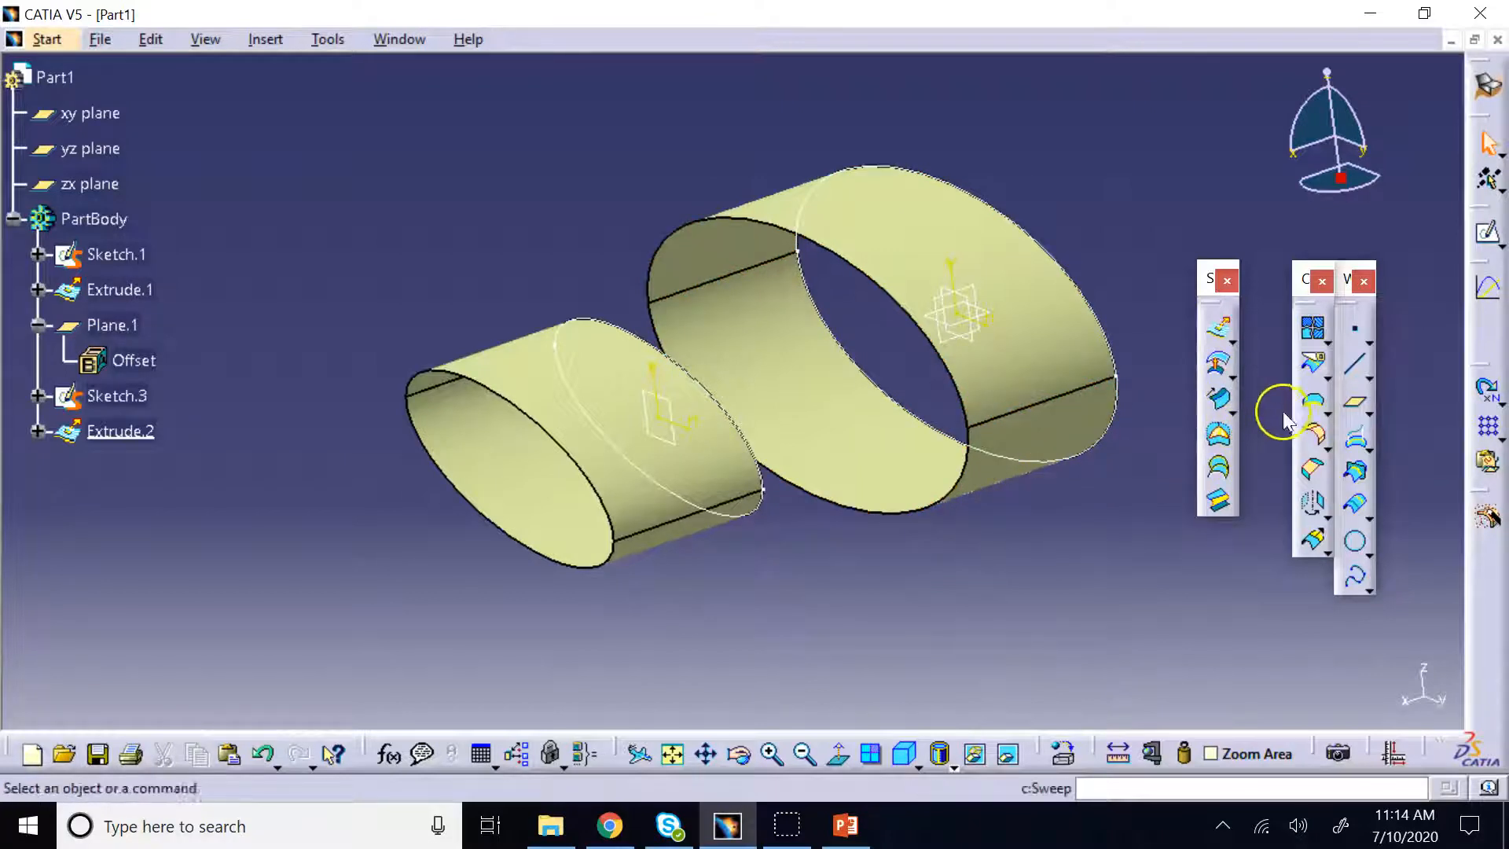
left_click(1313, 404)
left_click(966, 495)
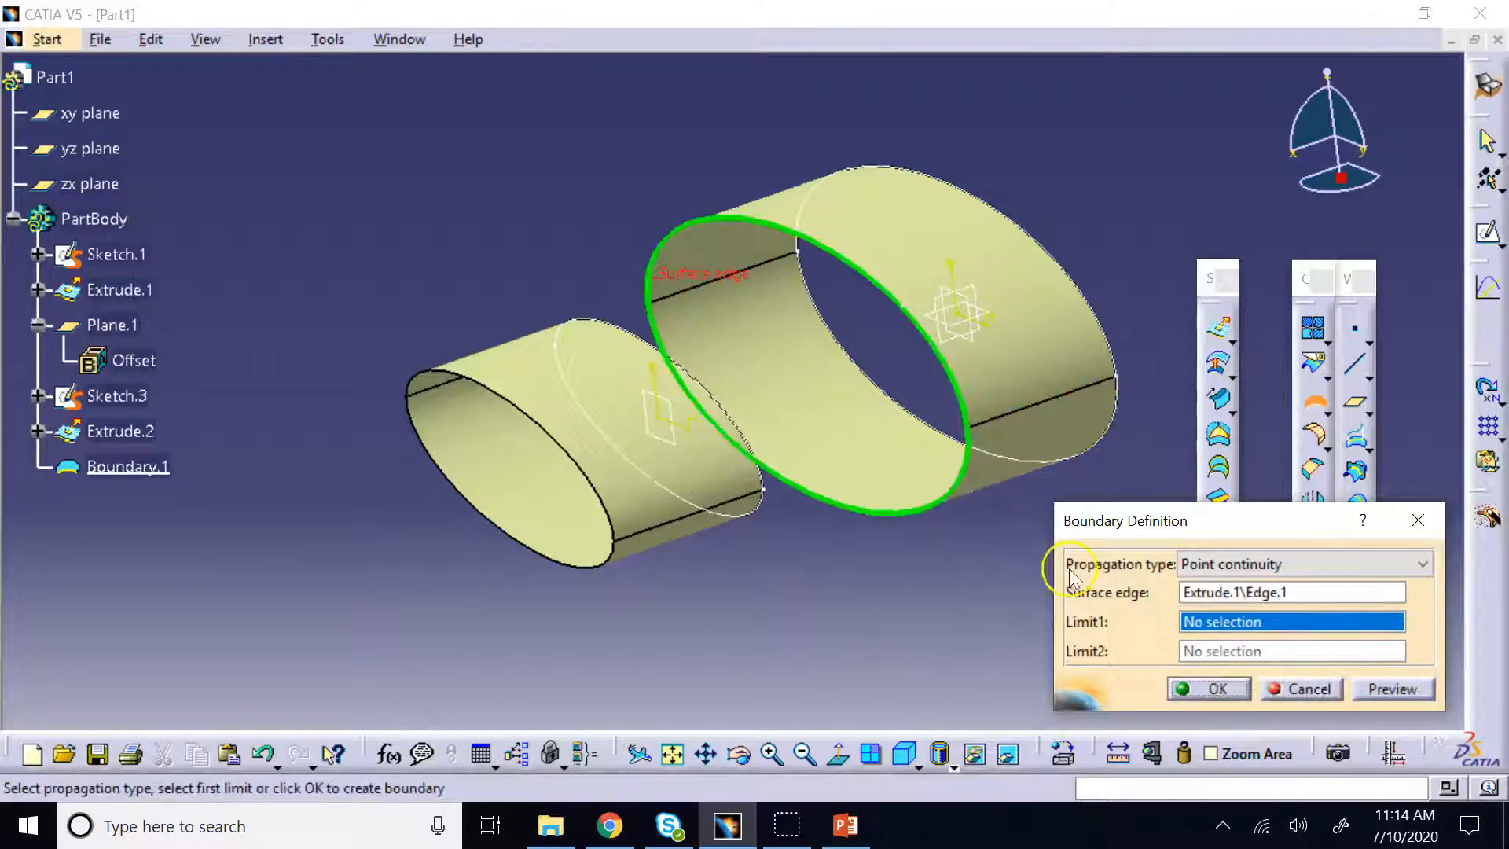
left_click(1202, 688)
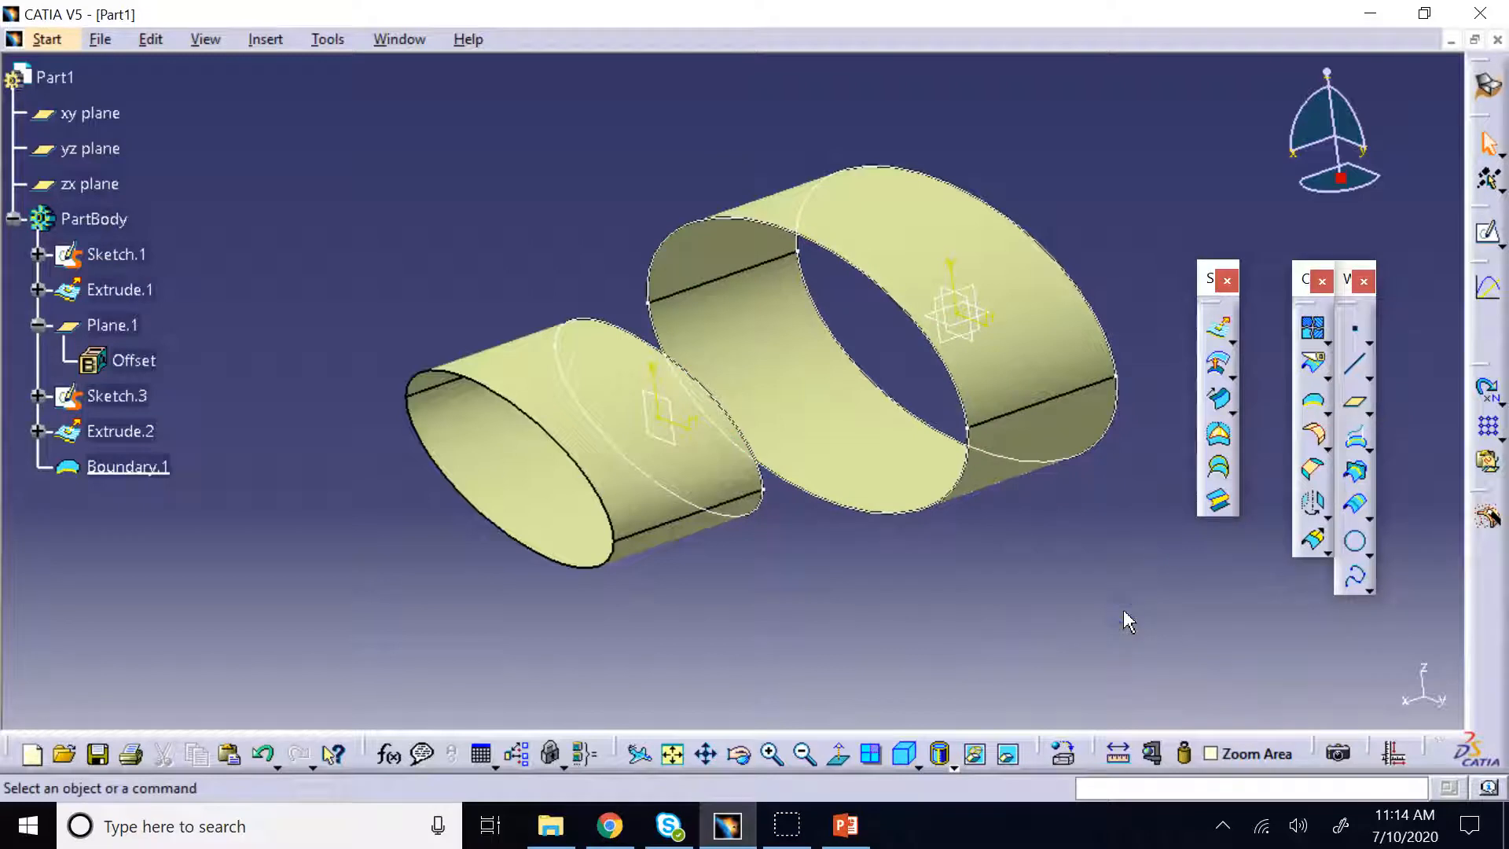
Start a blend from Boundary.1 supported by Extrude.1 to the smaller ellipse Sketch.3 supported by Extrude.2
left_click(1219, 501)
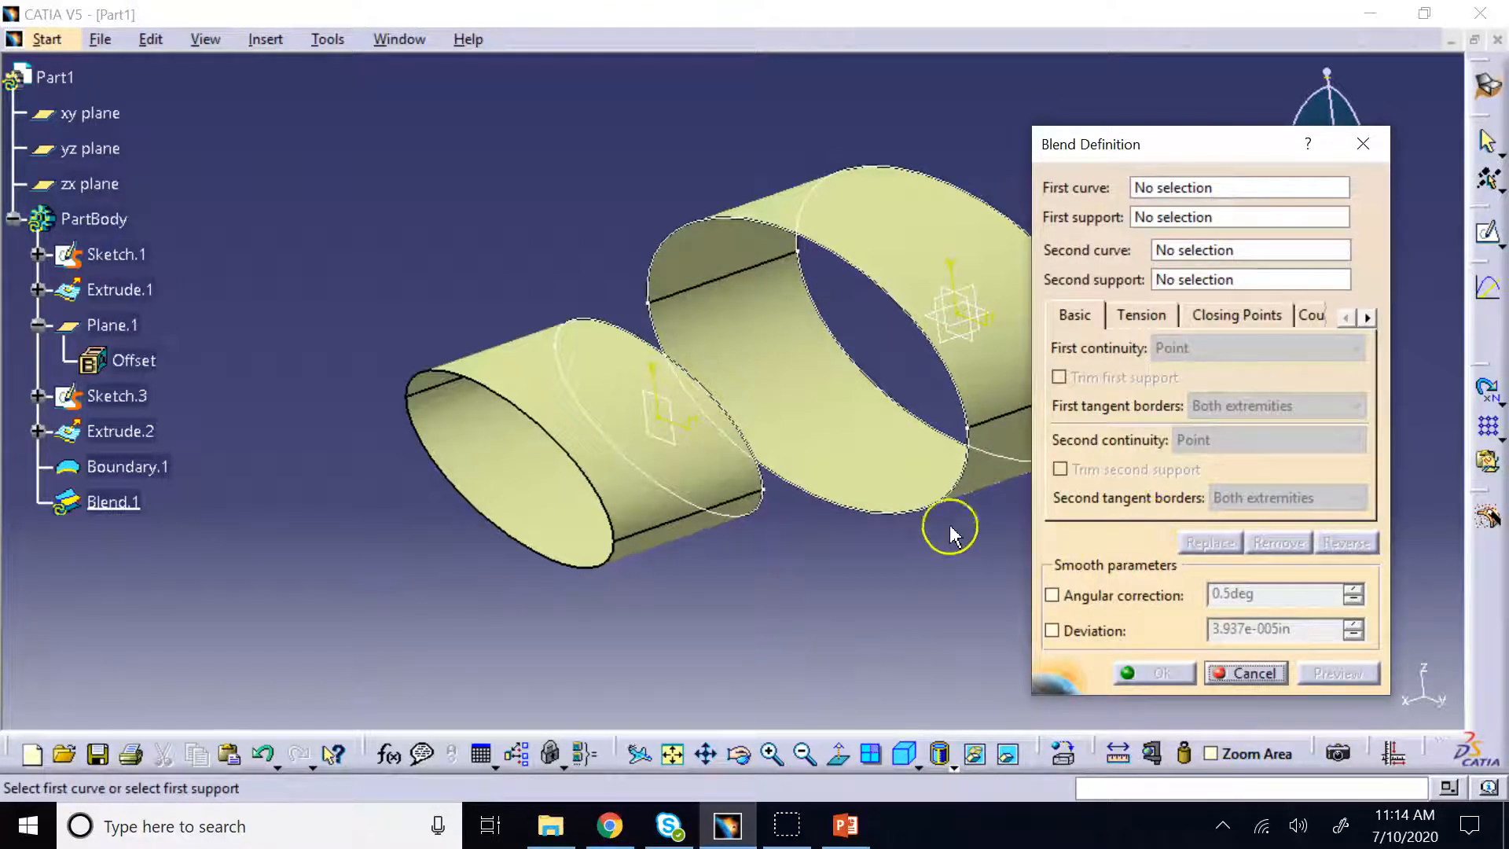
left_click(930, 510)
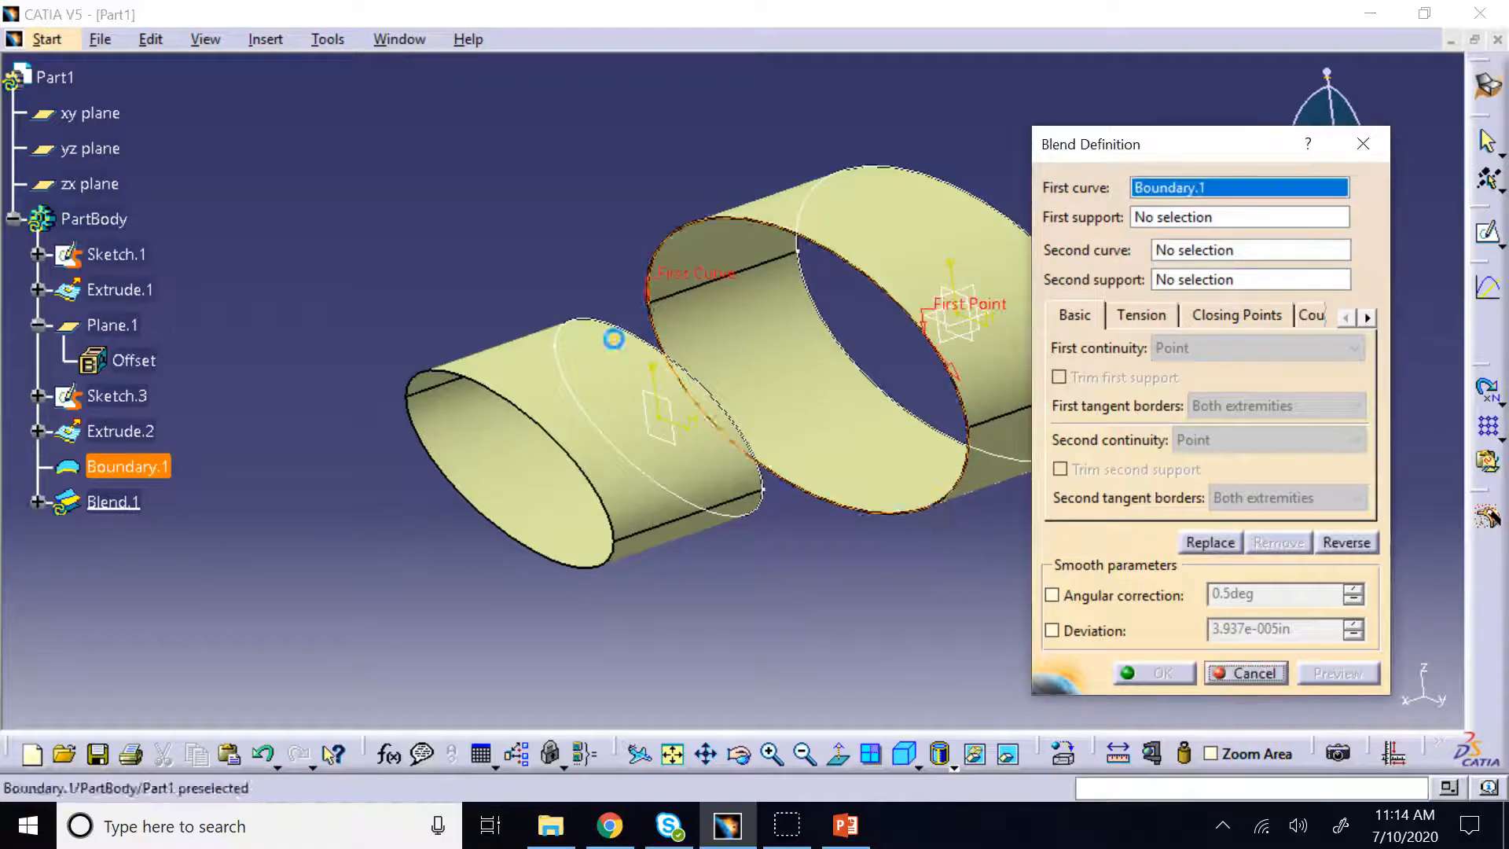
left_click(1215, 222)
left_click(953, 269)
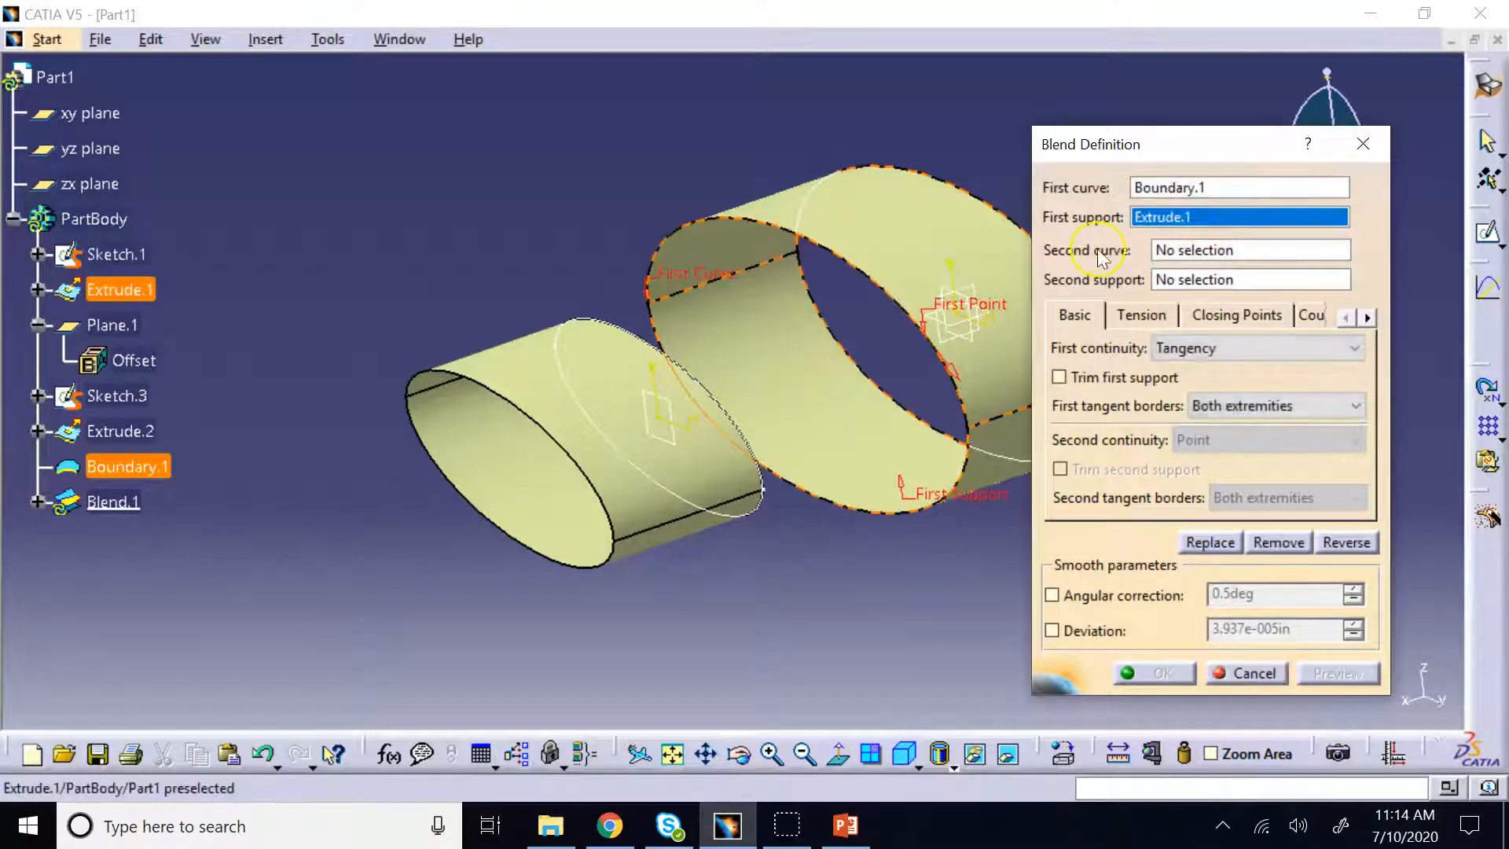
left_click(1218, 260)
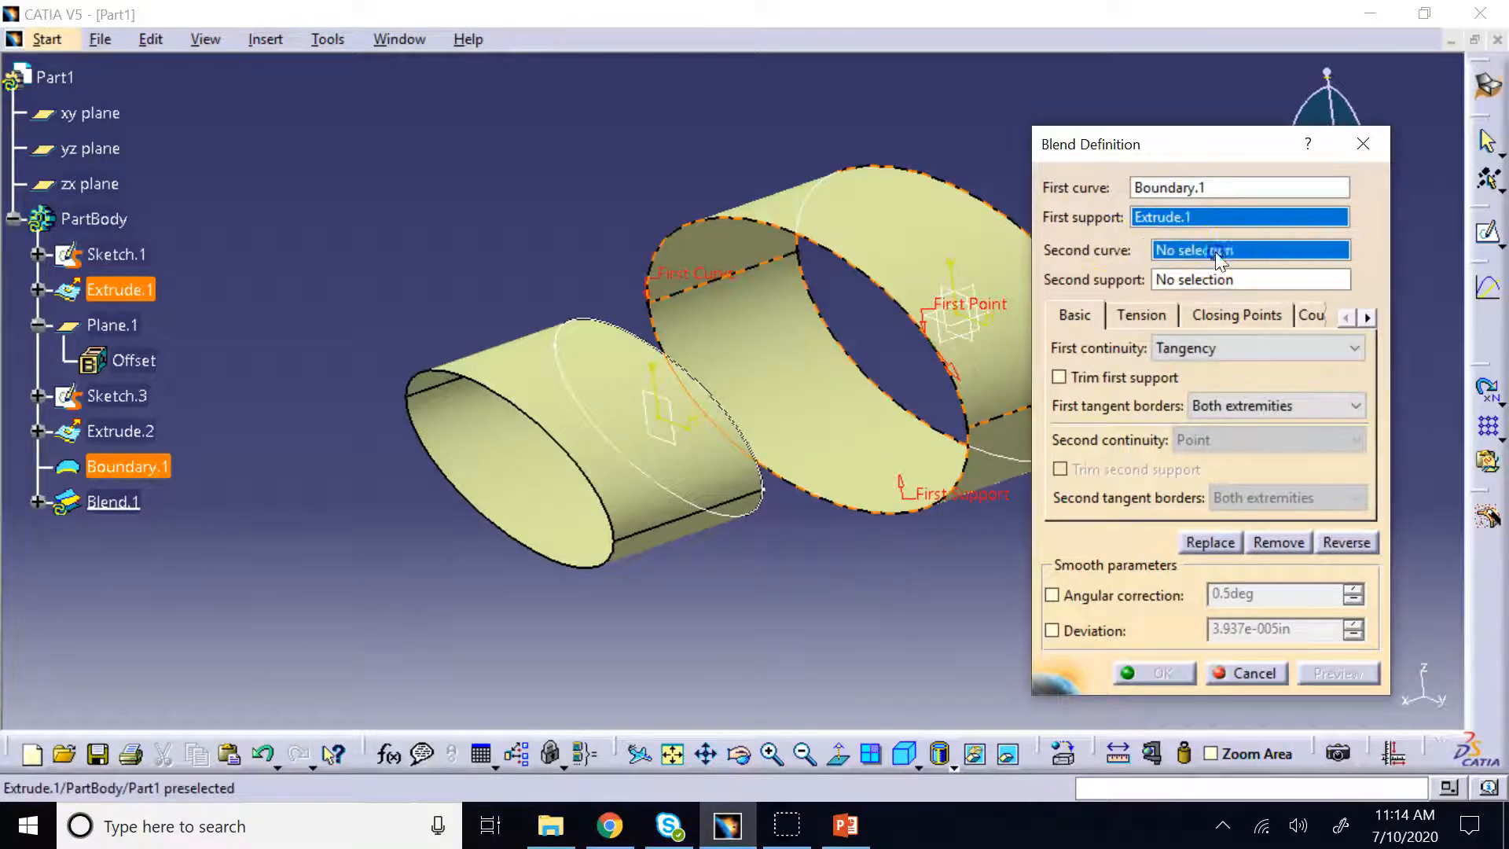
left_click(754, 512)
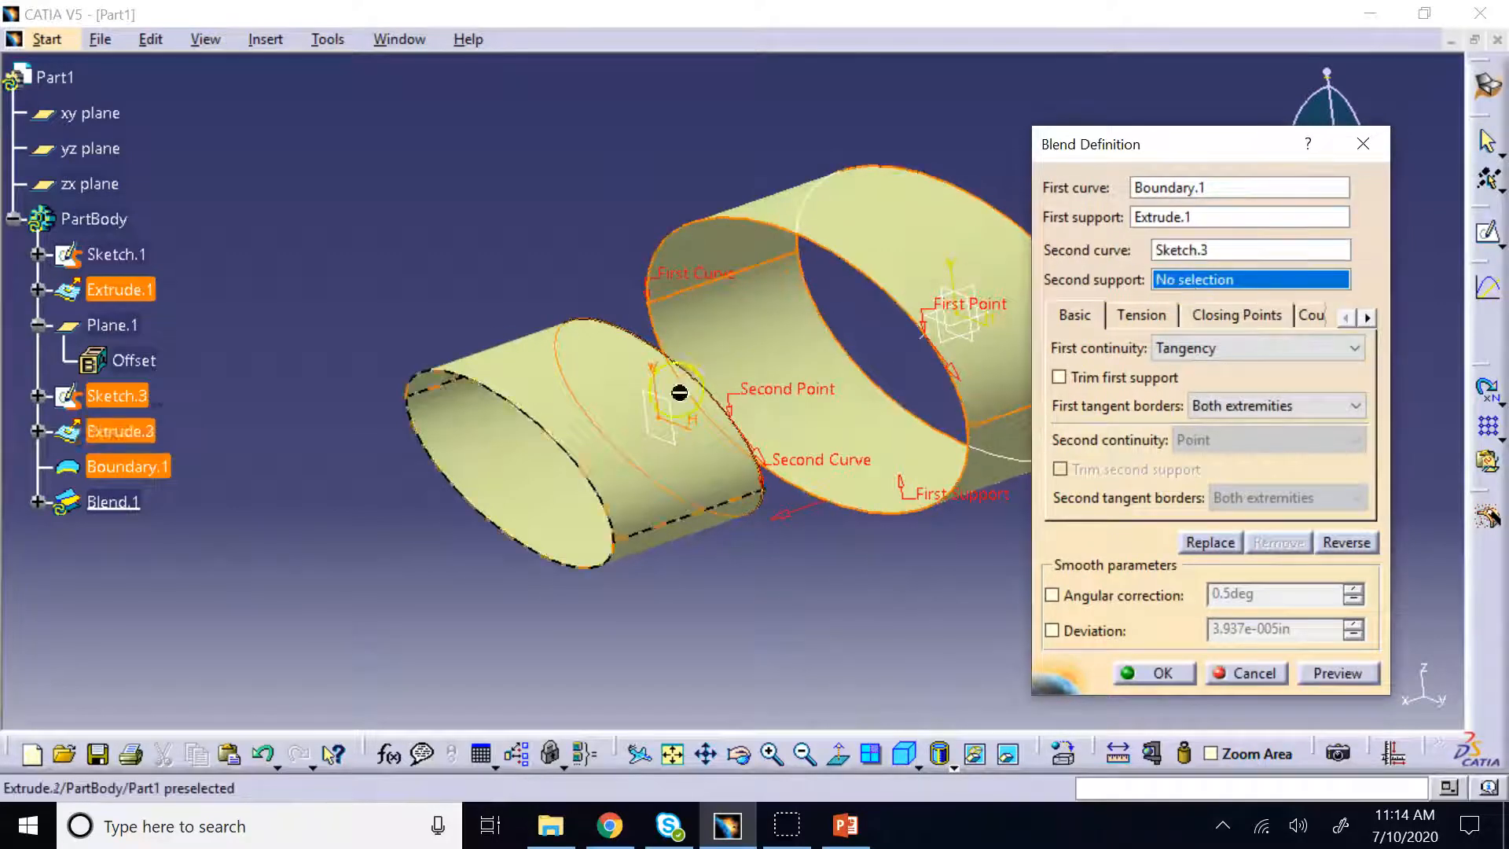
left_click(596, 429)
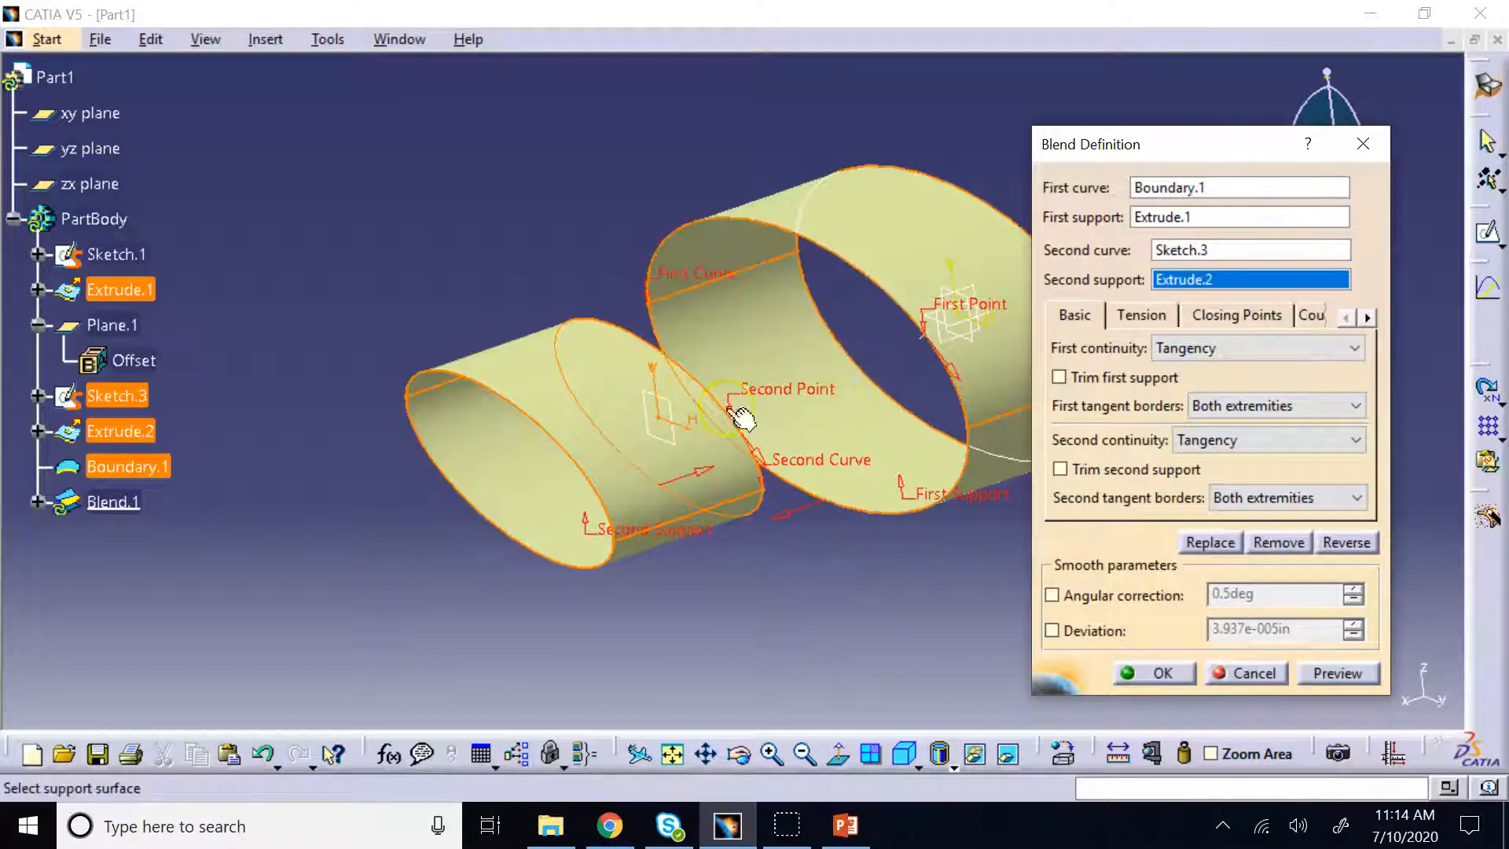
left_click(743, 755)
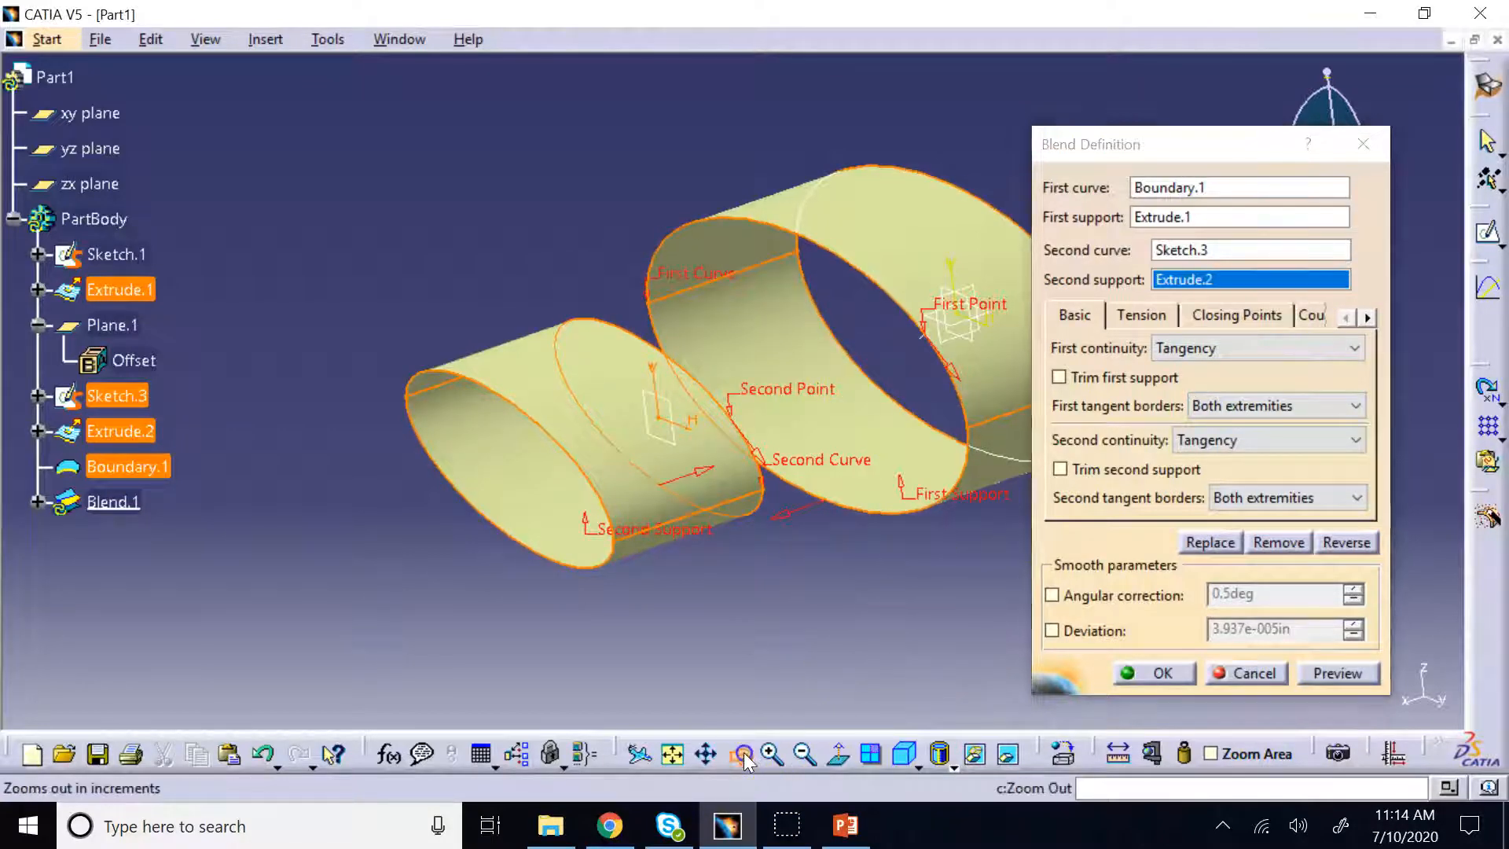
left_click(741, 755)
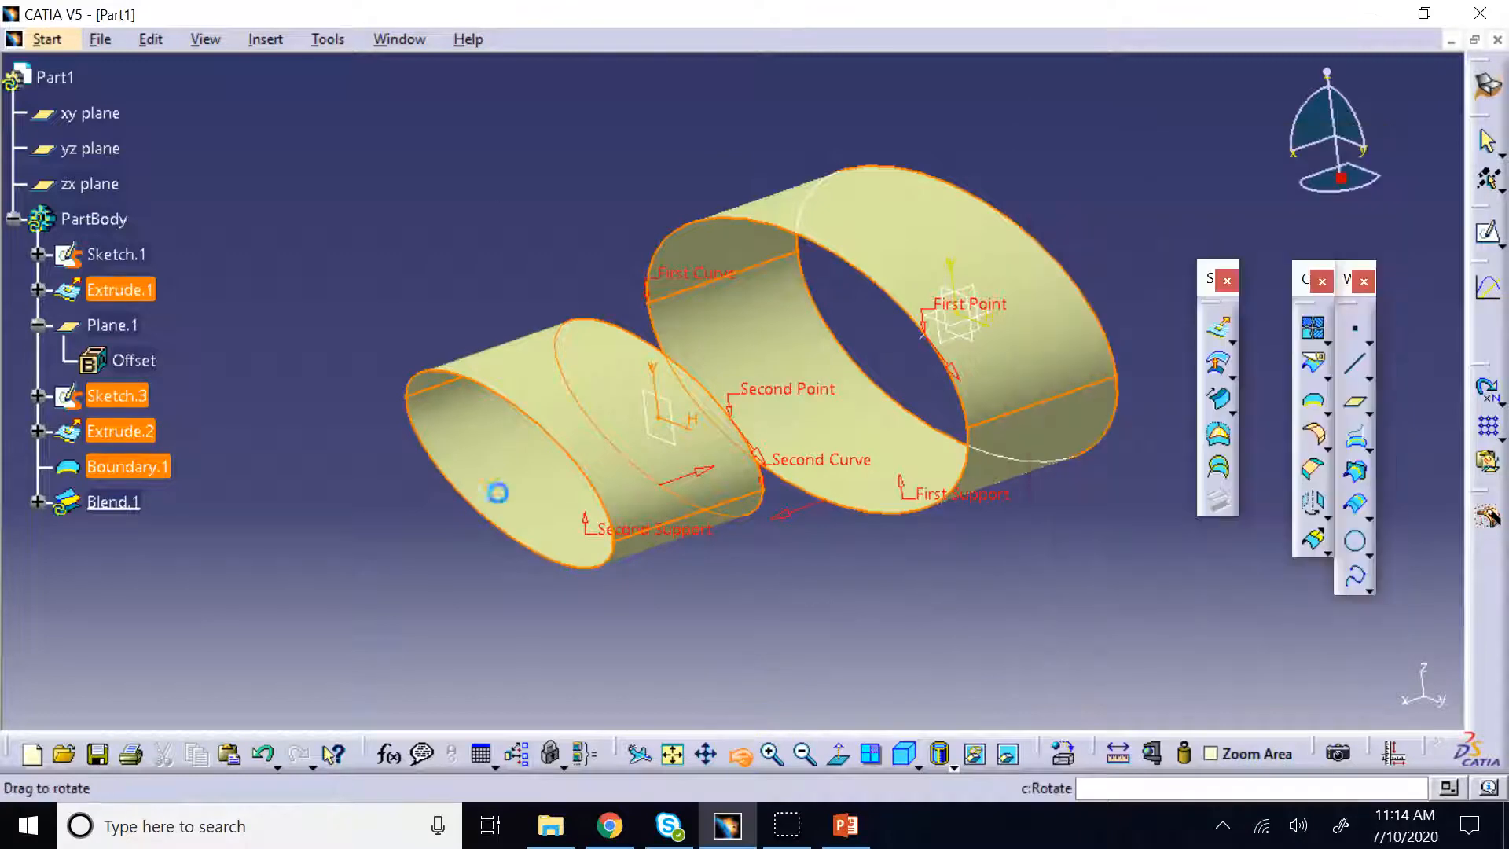
left_click_drag(497, 492, 884, 601)
Keep Tangency as the blend's first continuity, check its tension settings, then preview and create the blend surface
left_click(1206, 347)
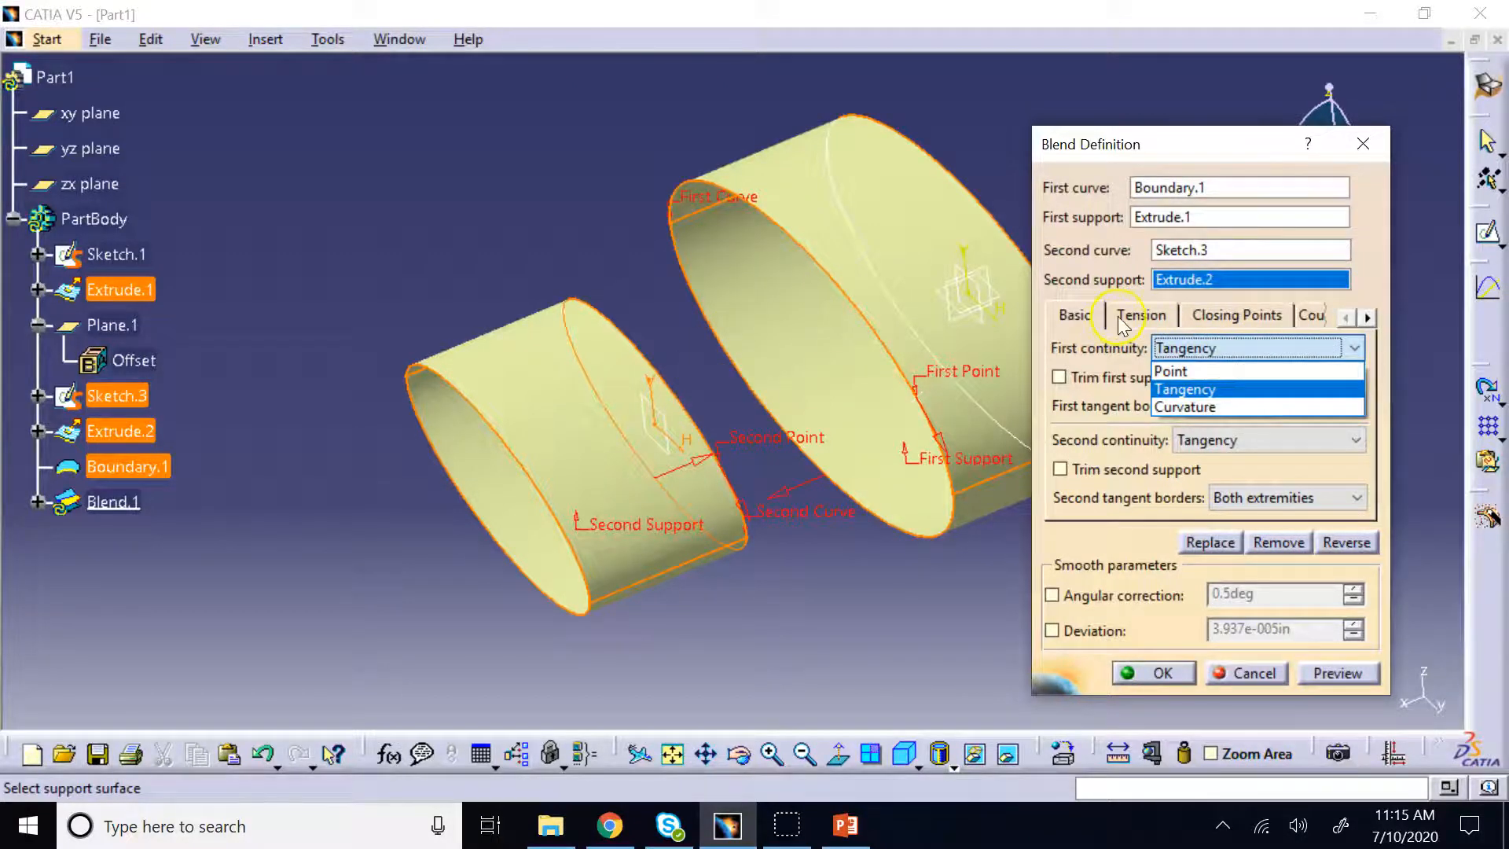
left_click(1239, 390)
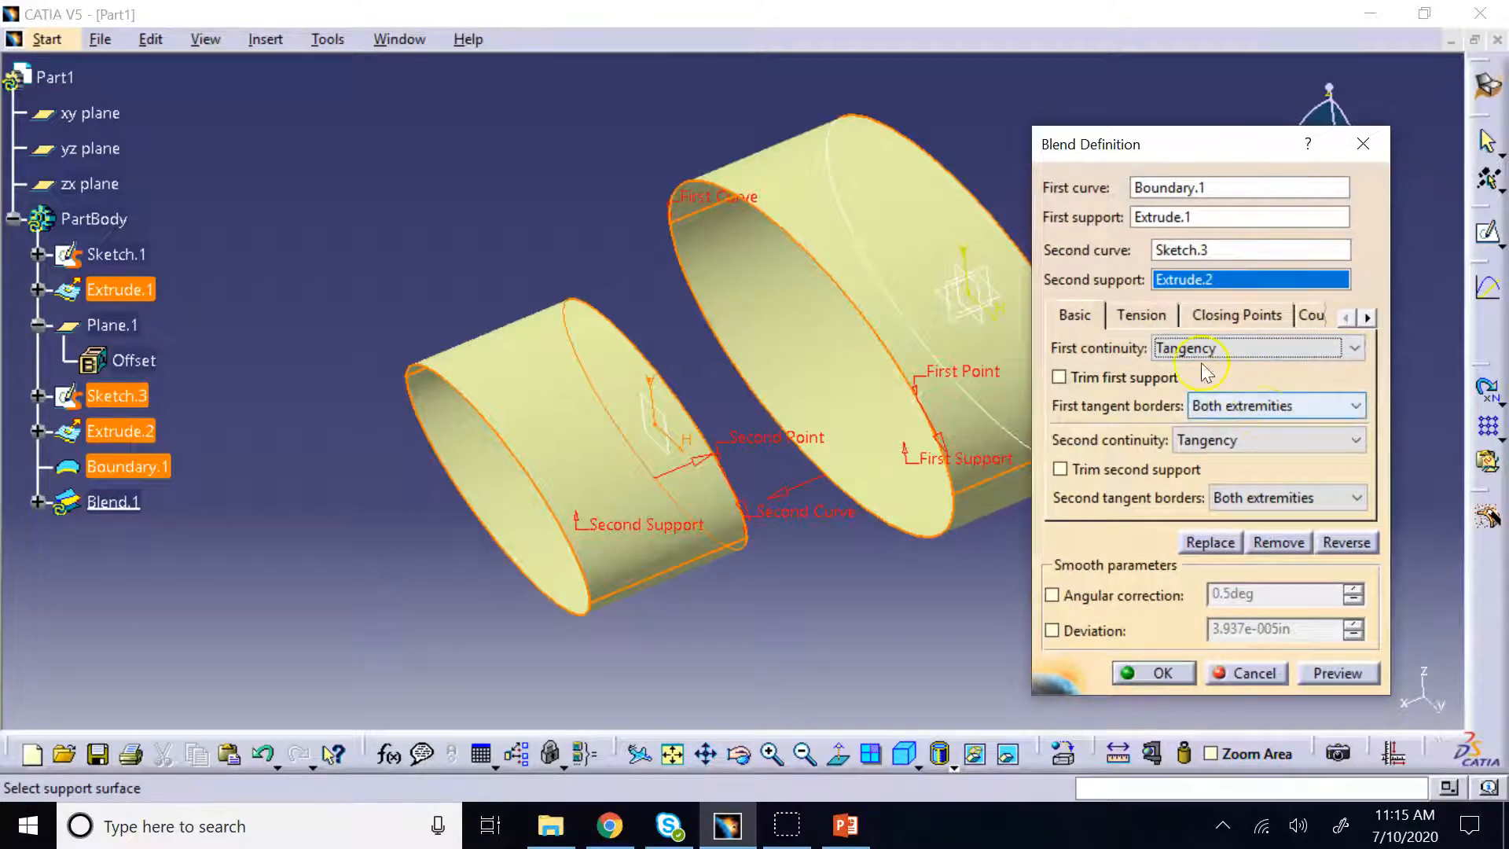
left_click(1146, 317)
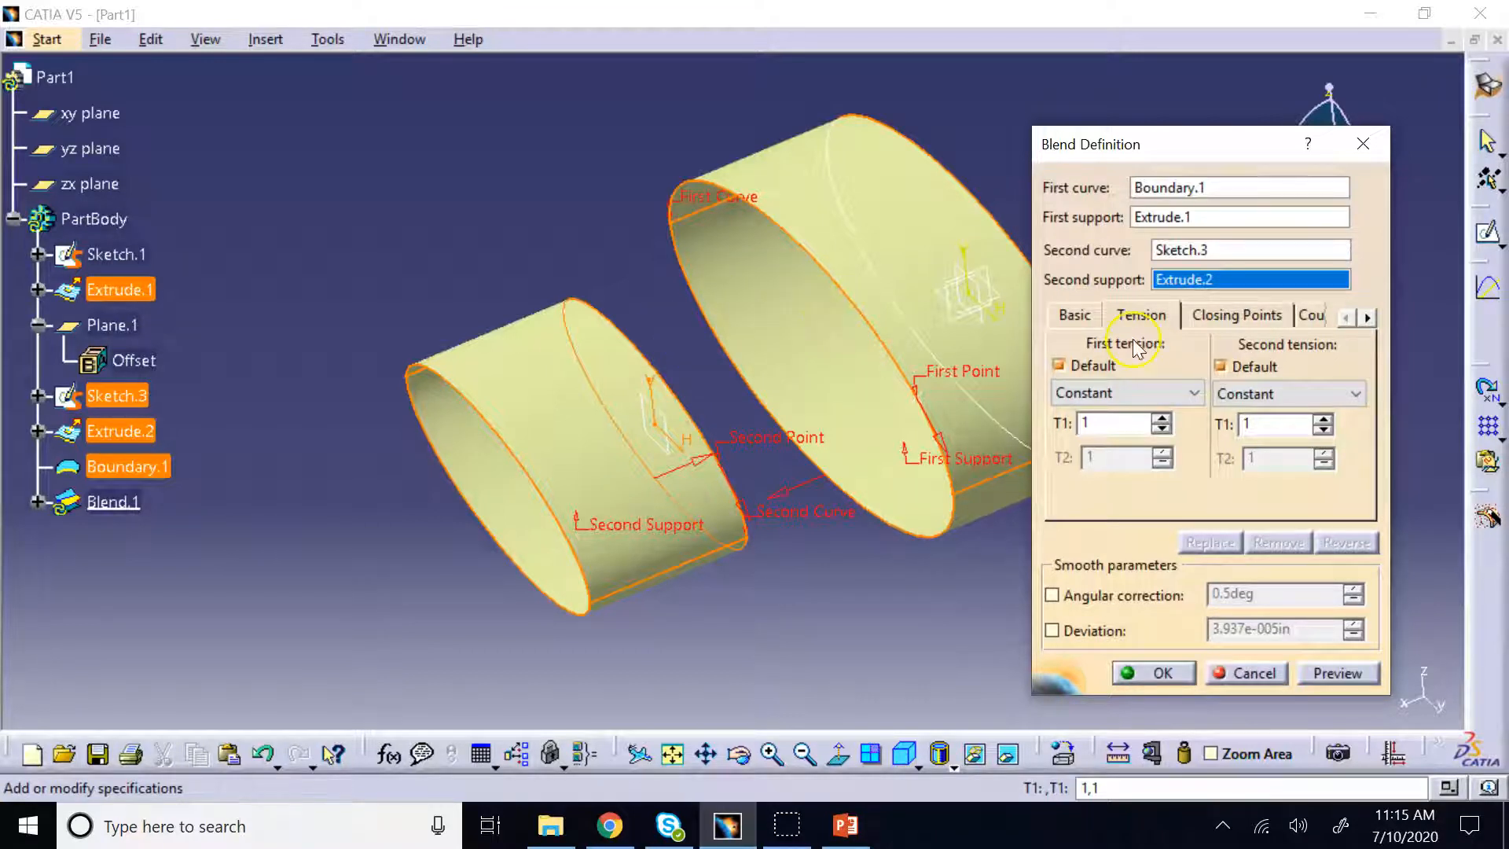
left_click(1085, 317)
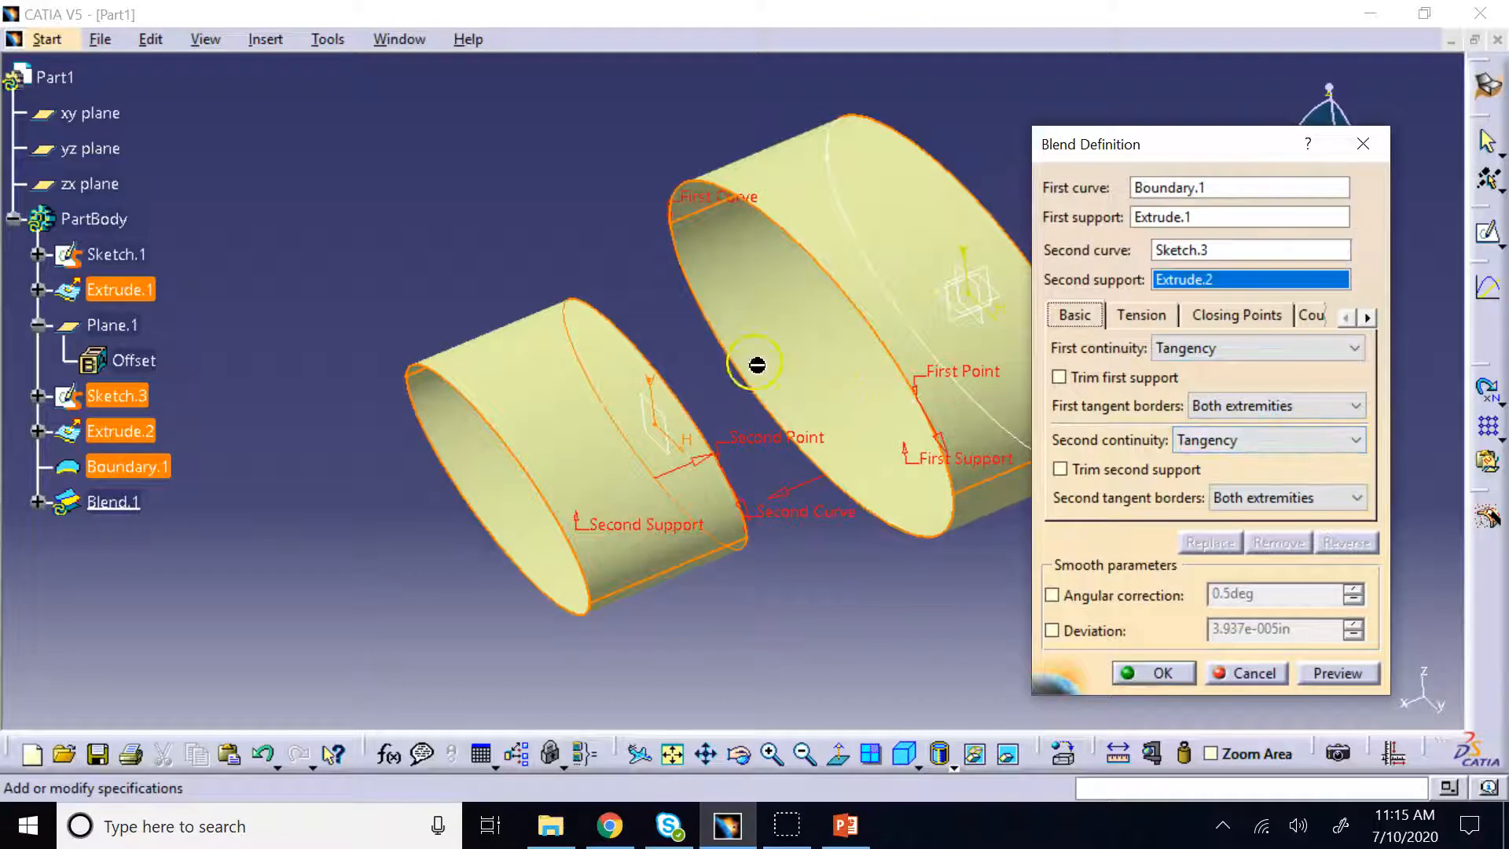
left_click(1323, 673)
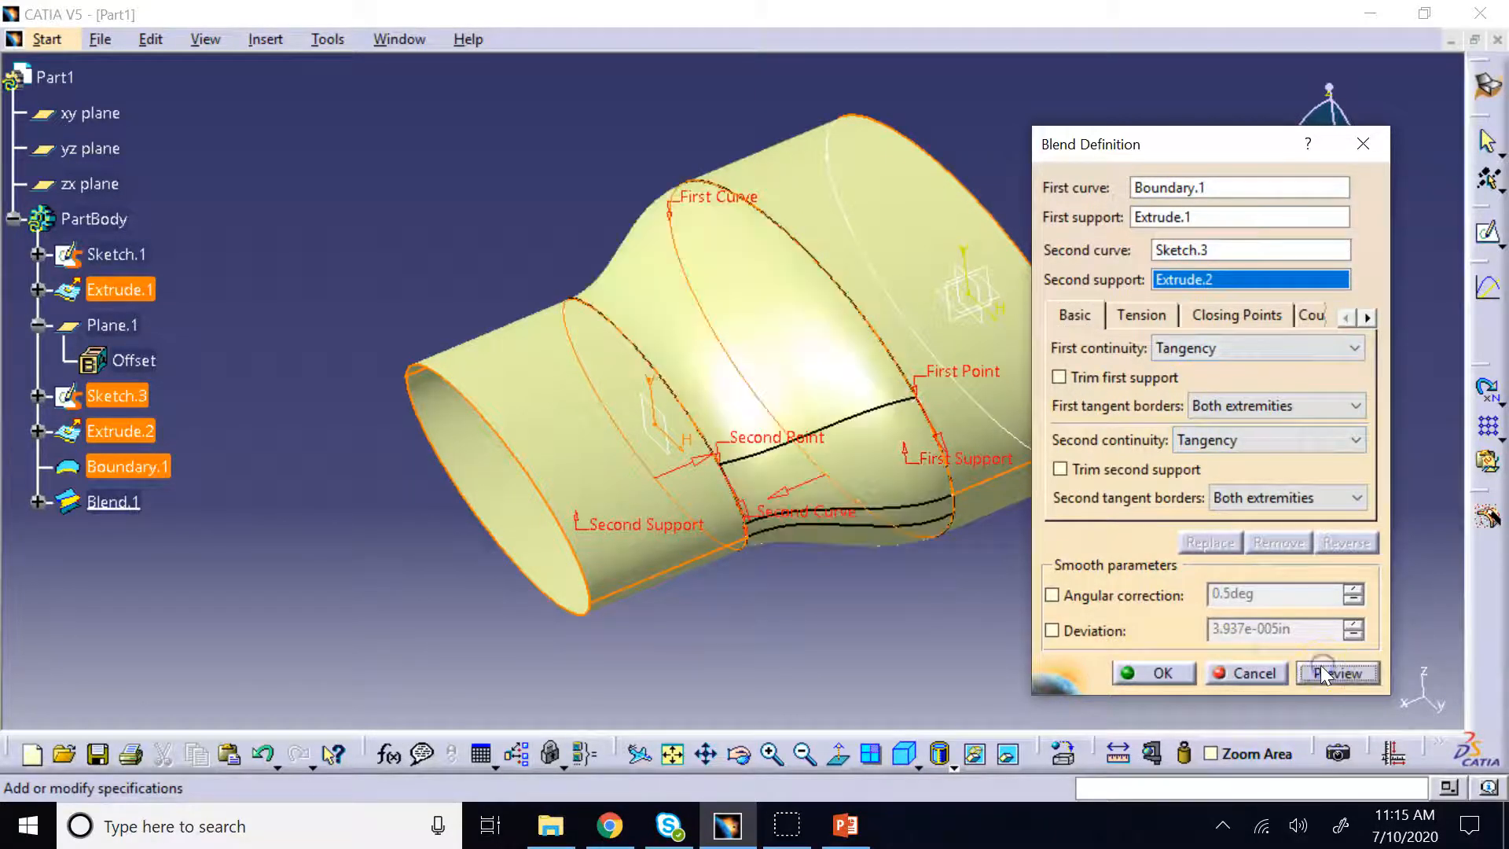
left_click(1163, 673)
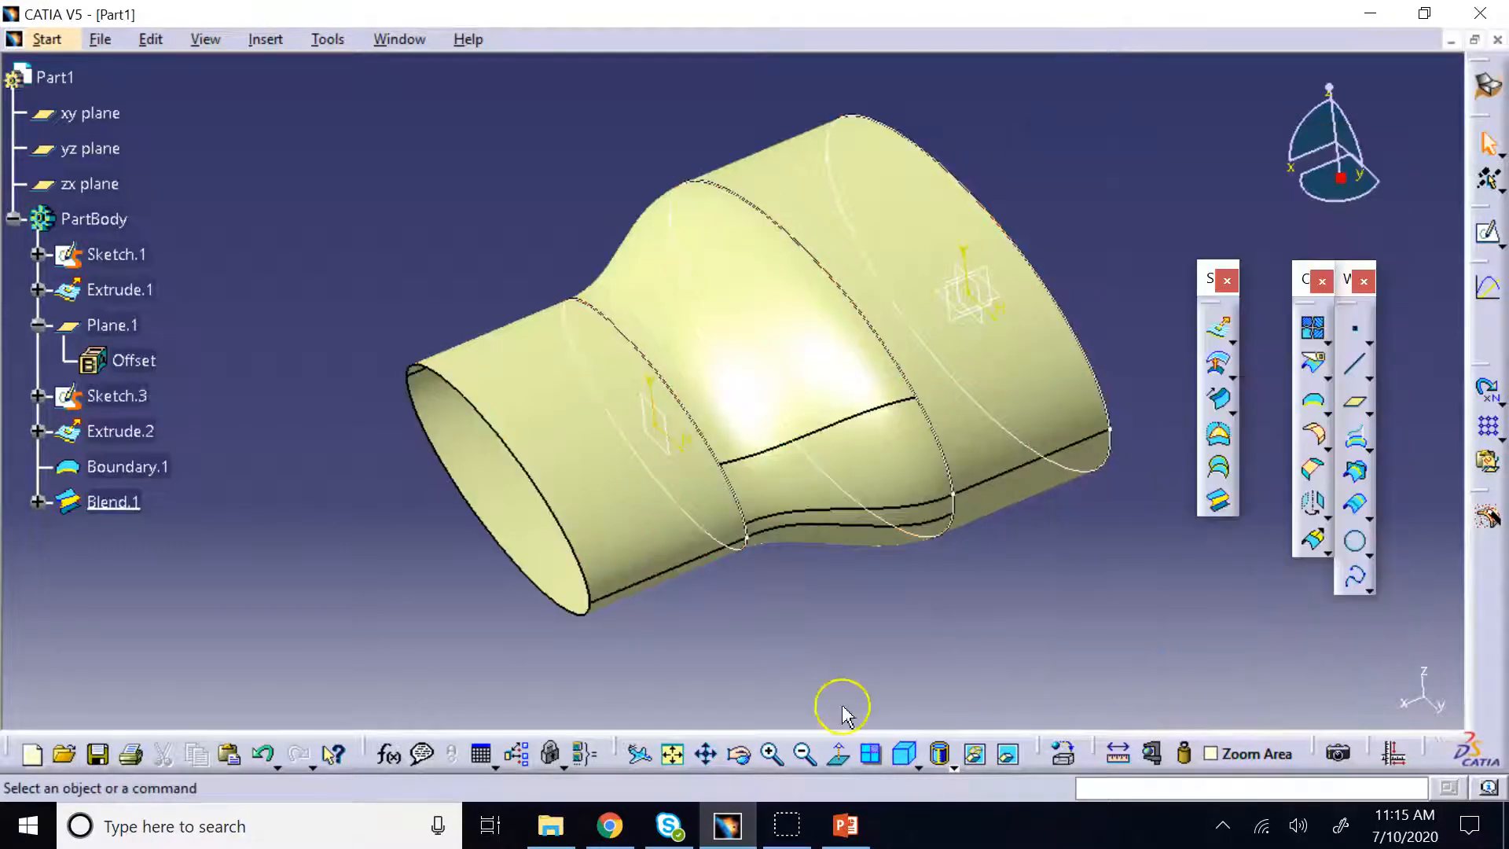
Examine the blend surface and its transitions into both elliptical extrusions from several angles
left_click(751, 759)
left_click_drag(875, 595, 890, 440)
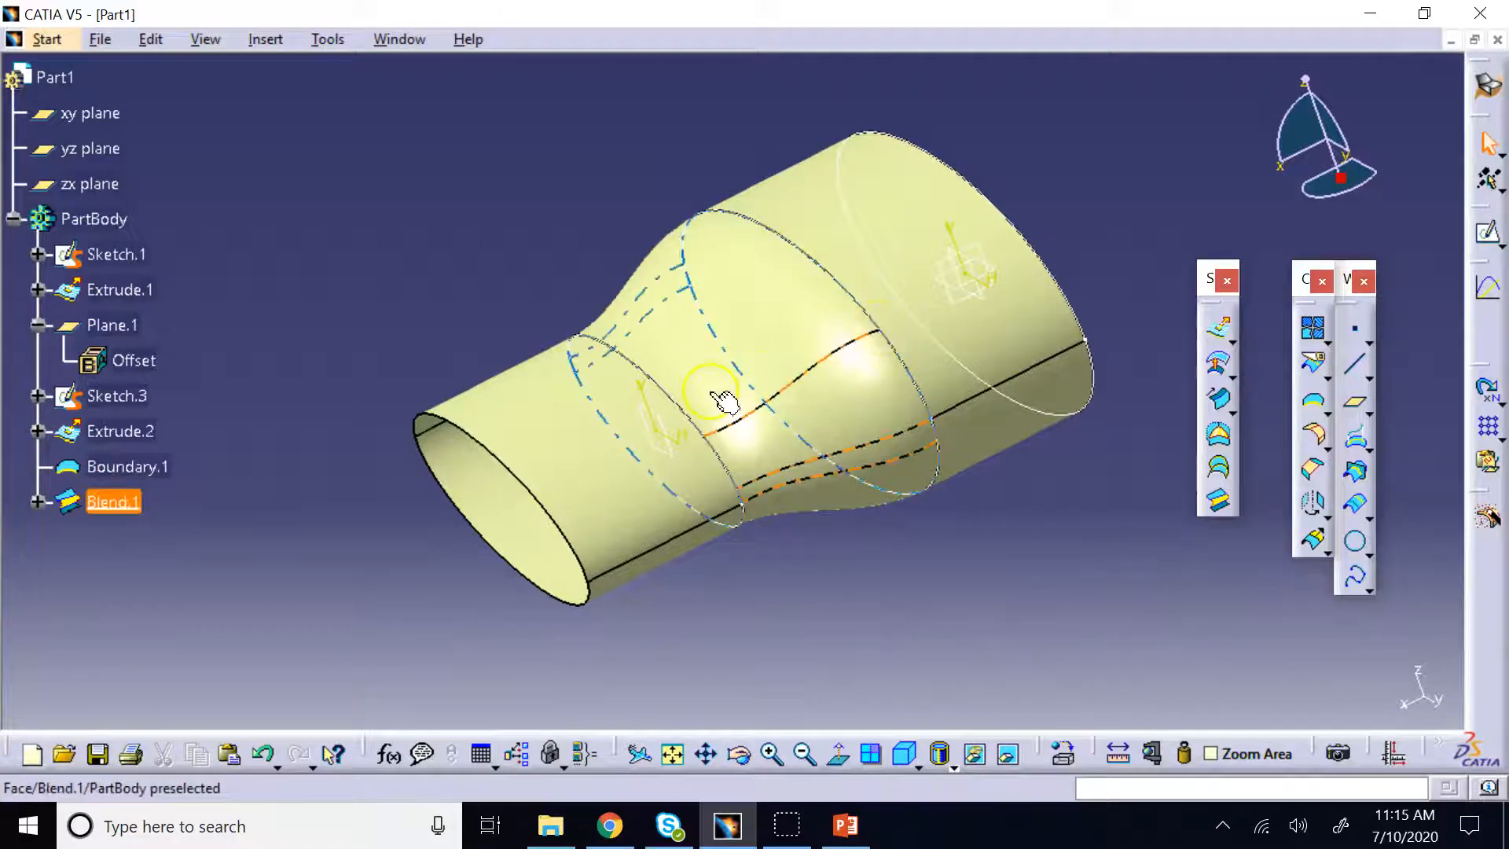
left_click(739, 755)
left_click_drag(505, 175, 778, 204)
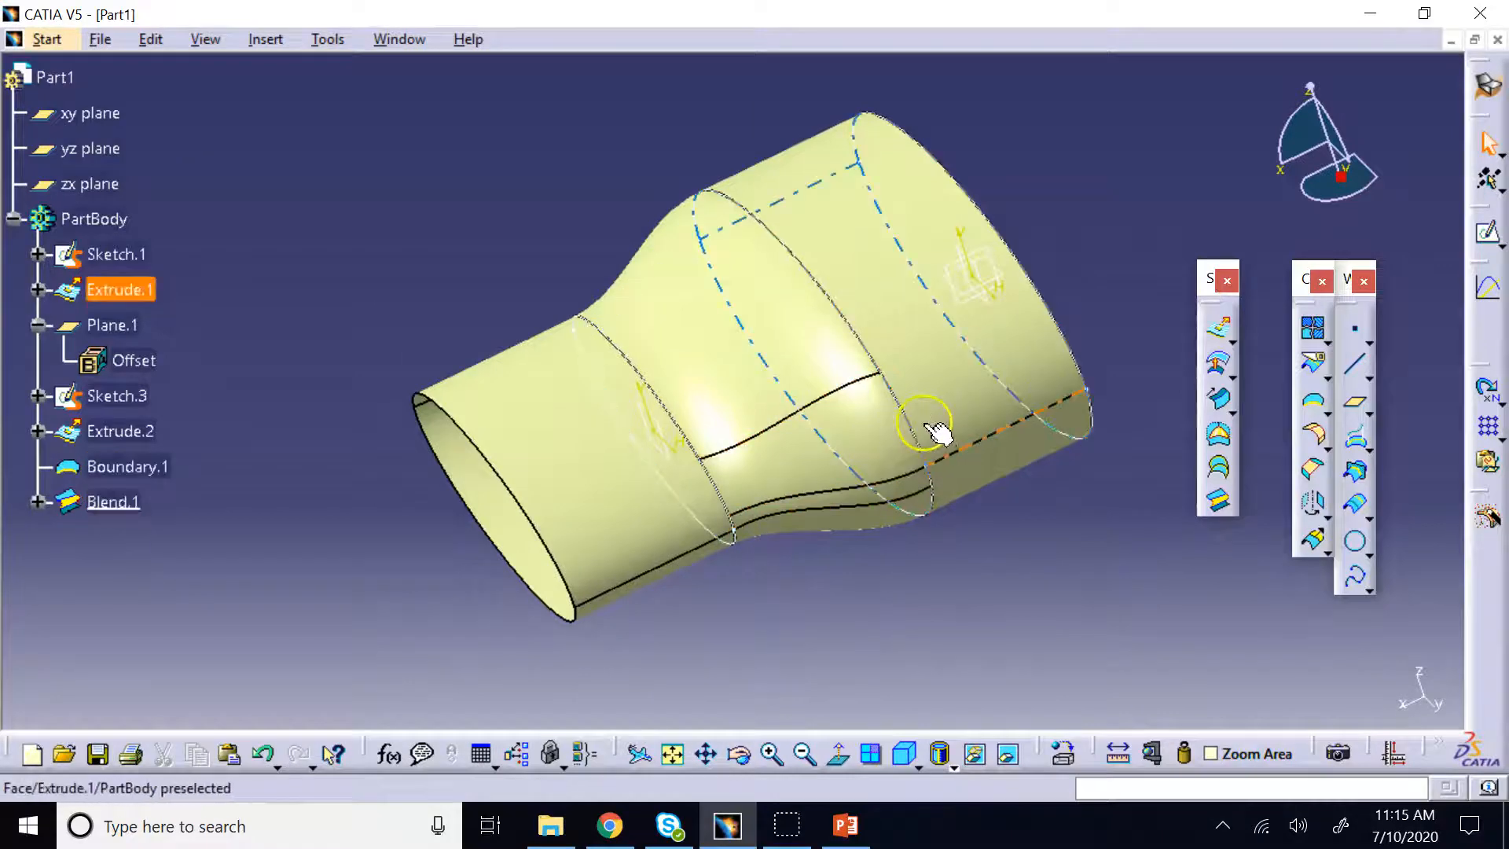
left_click(739, 754)
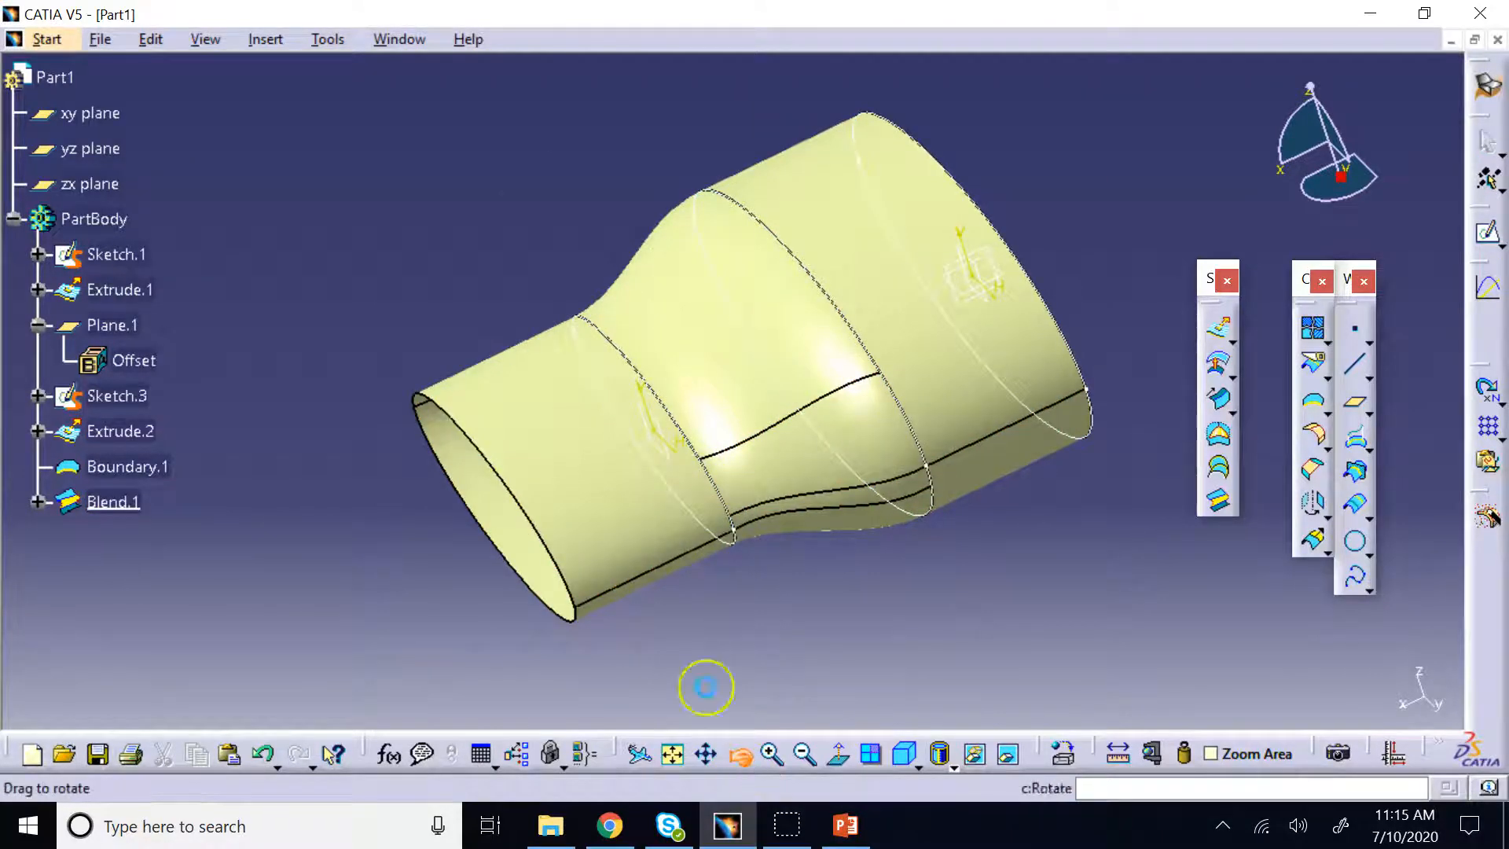
left_click_drag(704, 687, 696, 572)
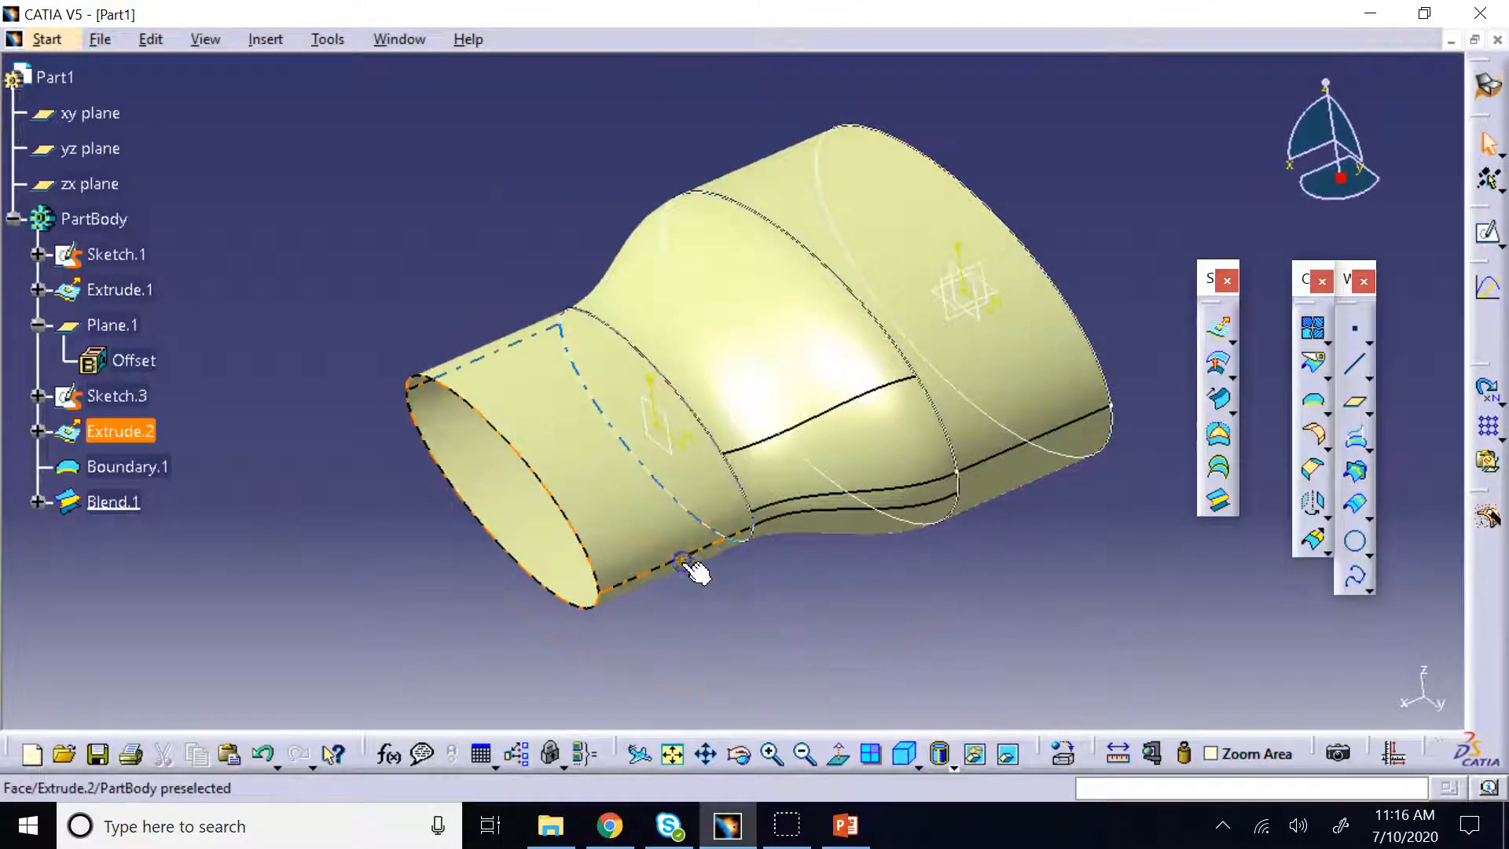
Edit the blend surface, set its first and second tension T1 values to 0.1, and preview the shape
double_click(741, 334)
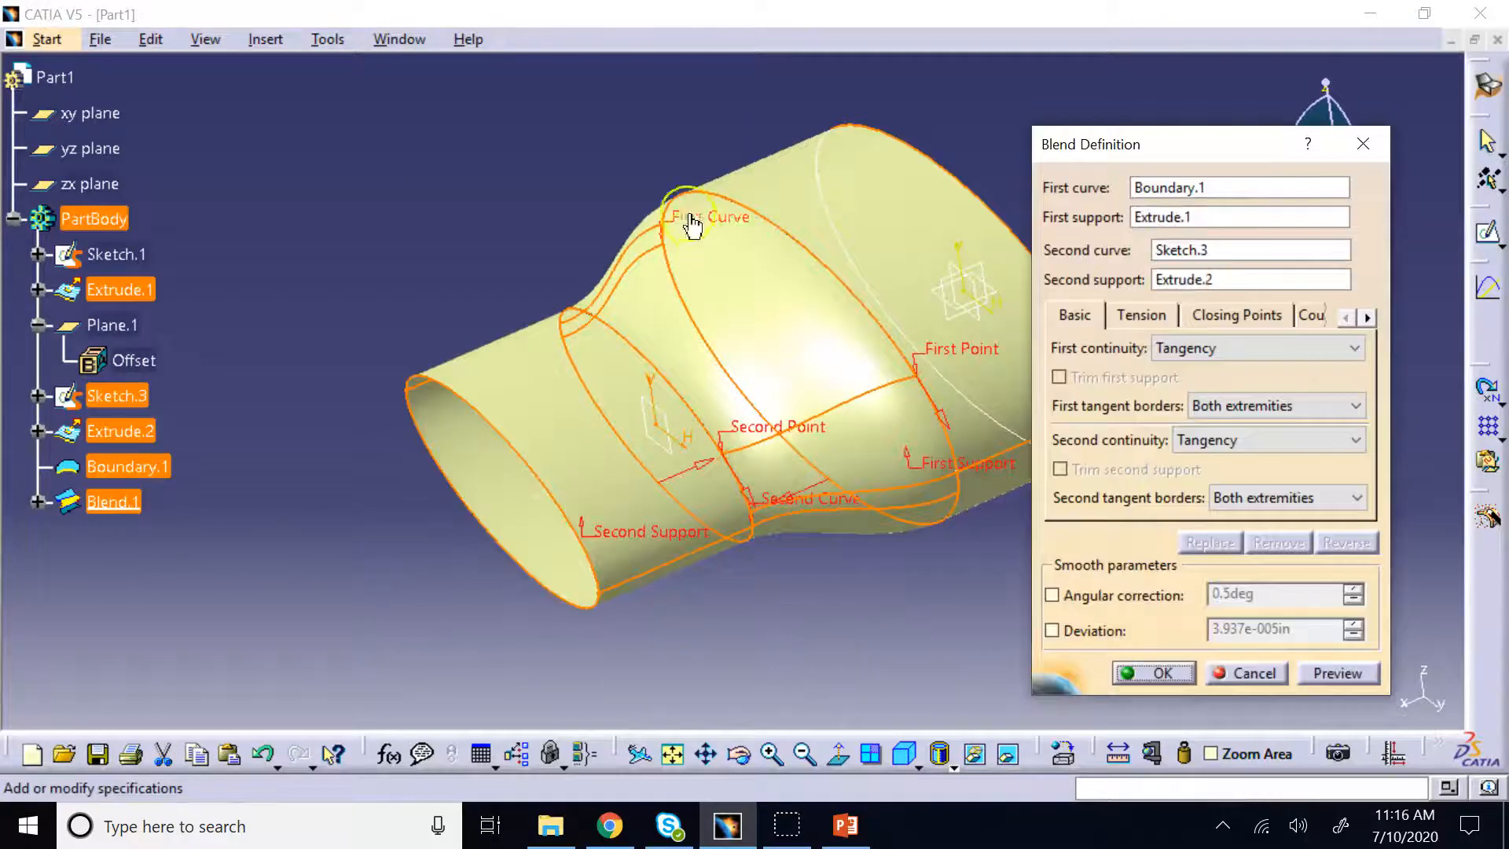
left_click(1148, 317)
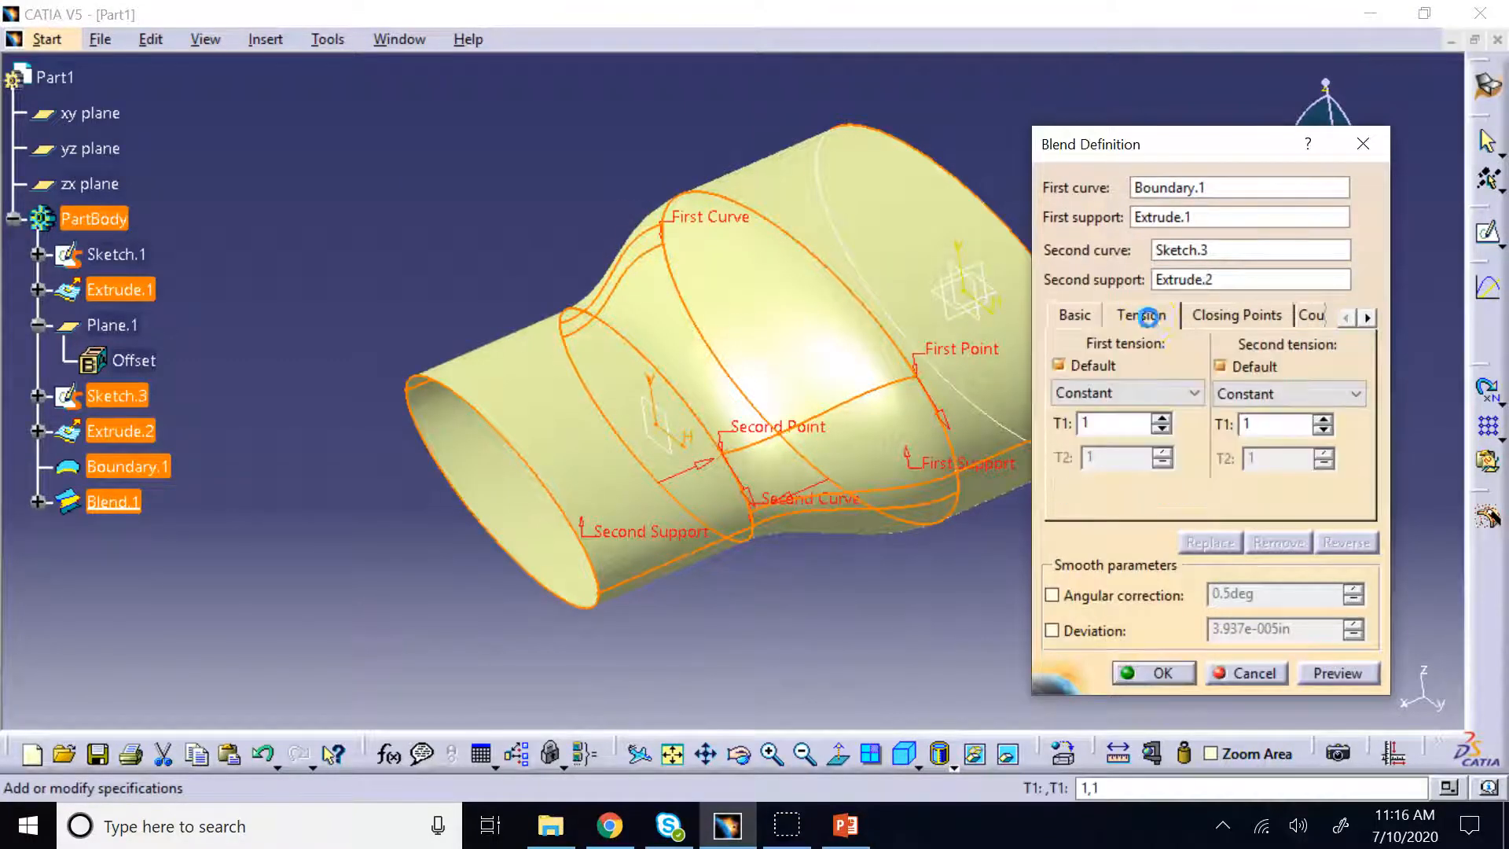
left_click(1162, 432)
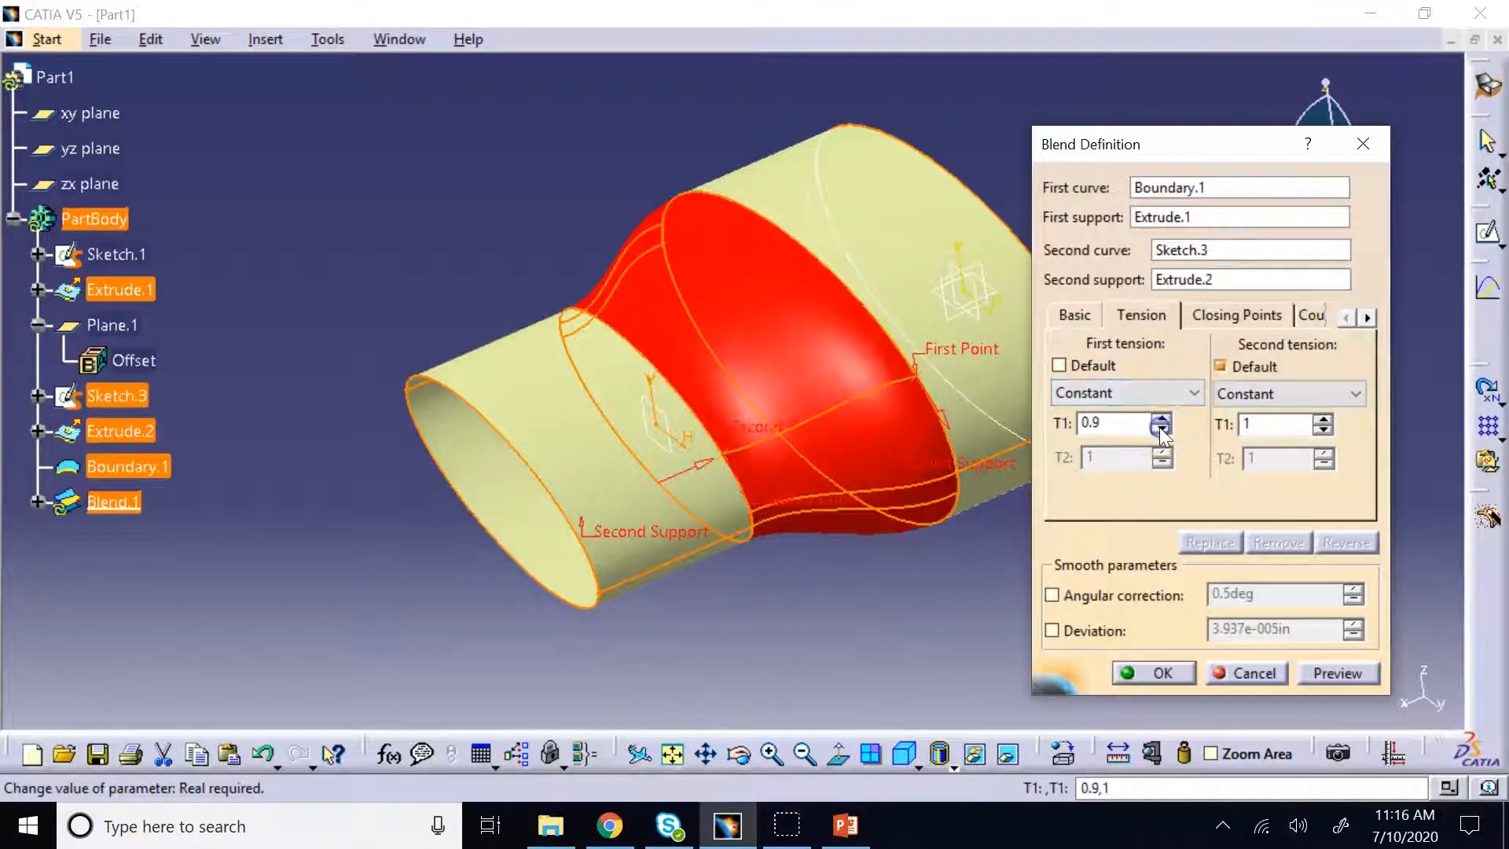
left_click(1161, 430)
left_click(1162, 432)
left_click(1161, 433)
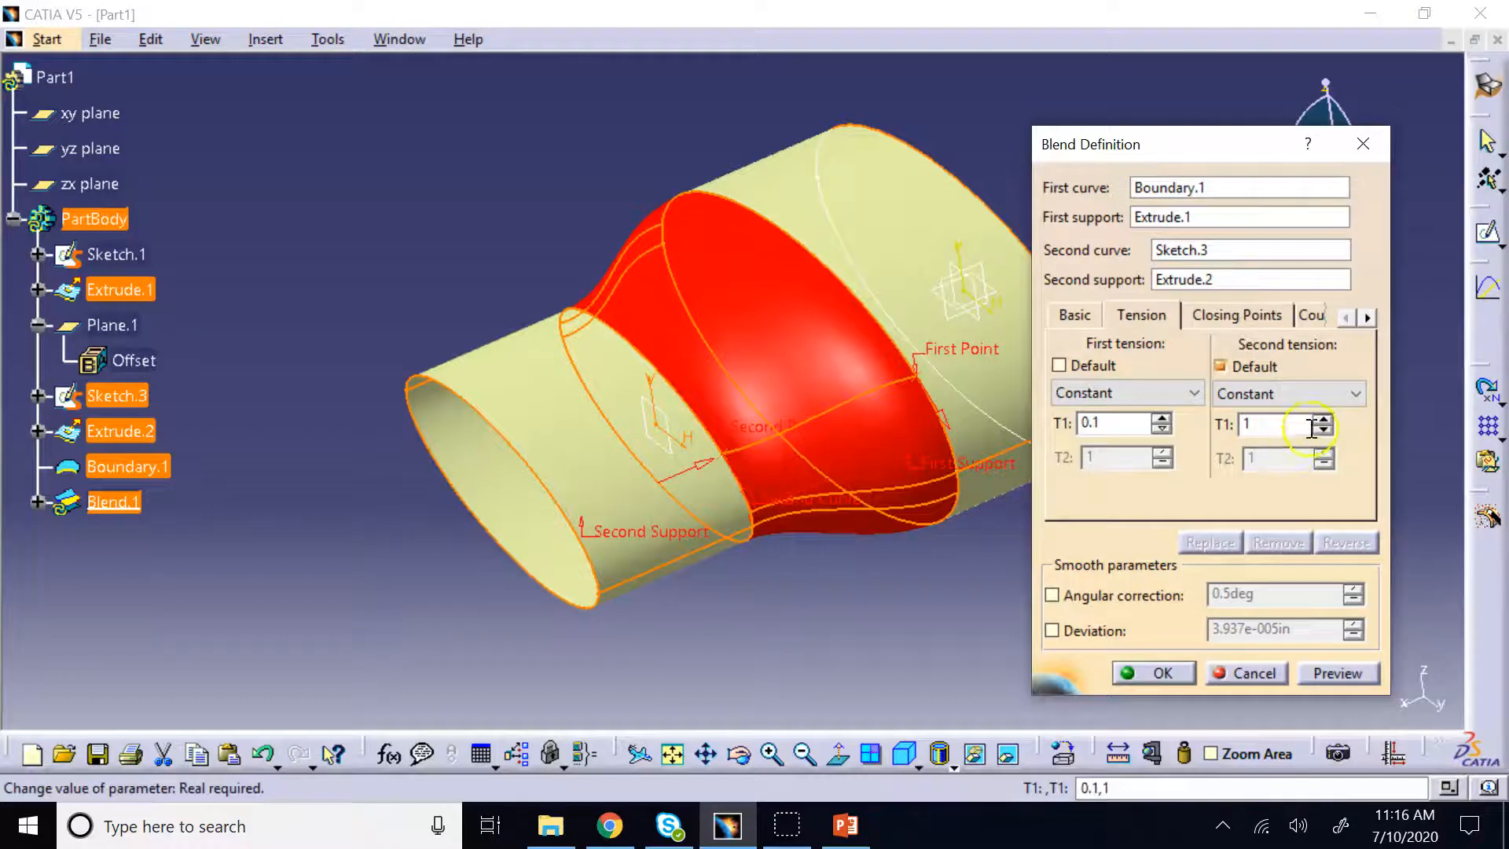
double_click(1292, 425)
left_click(1325, 675)
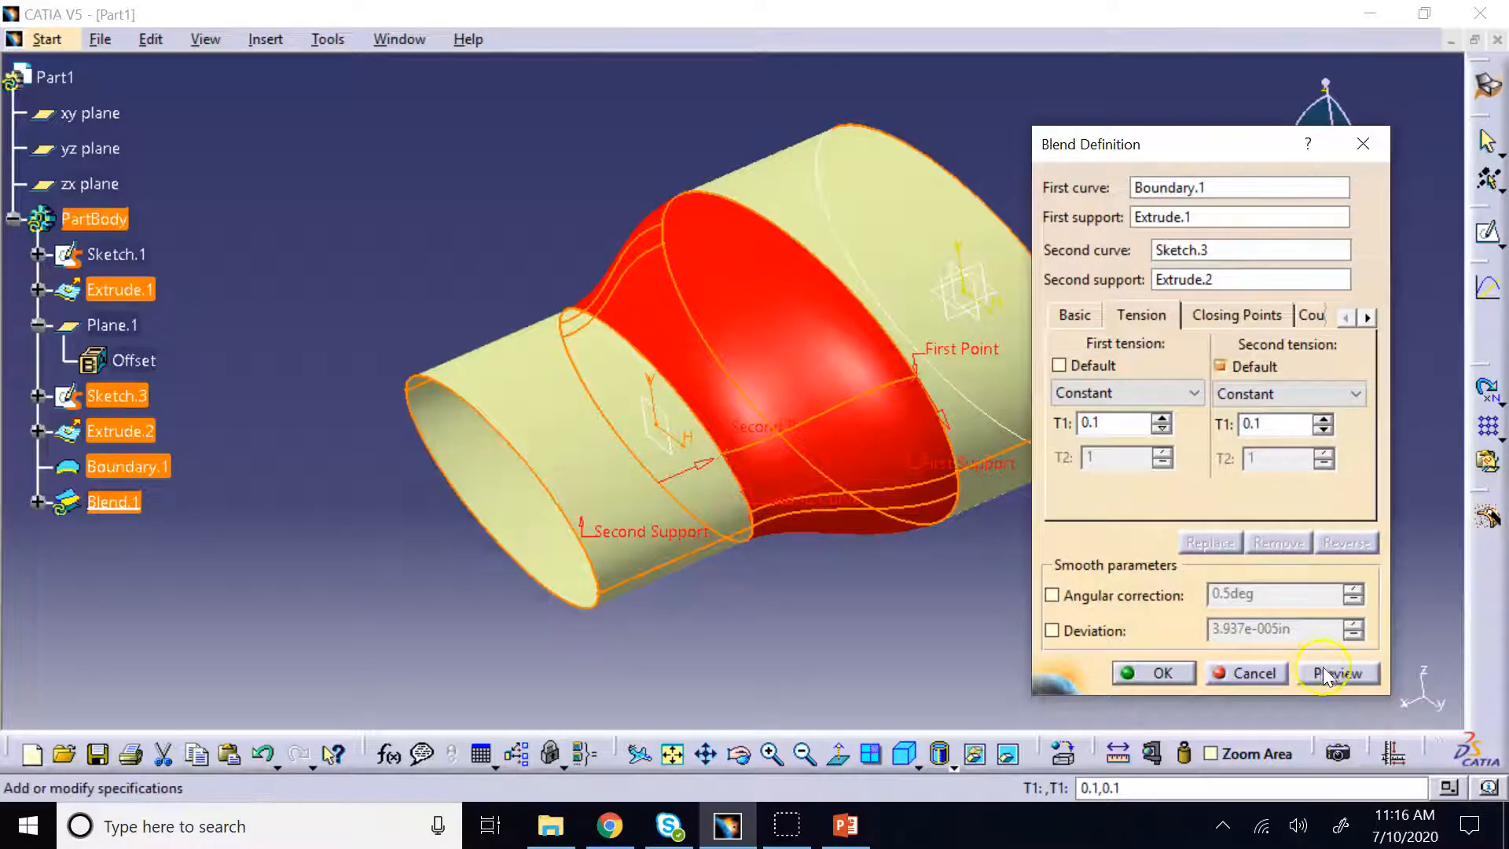
left_click(1317, 673)
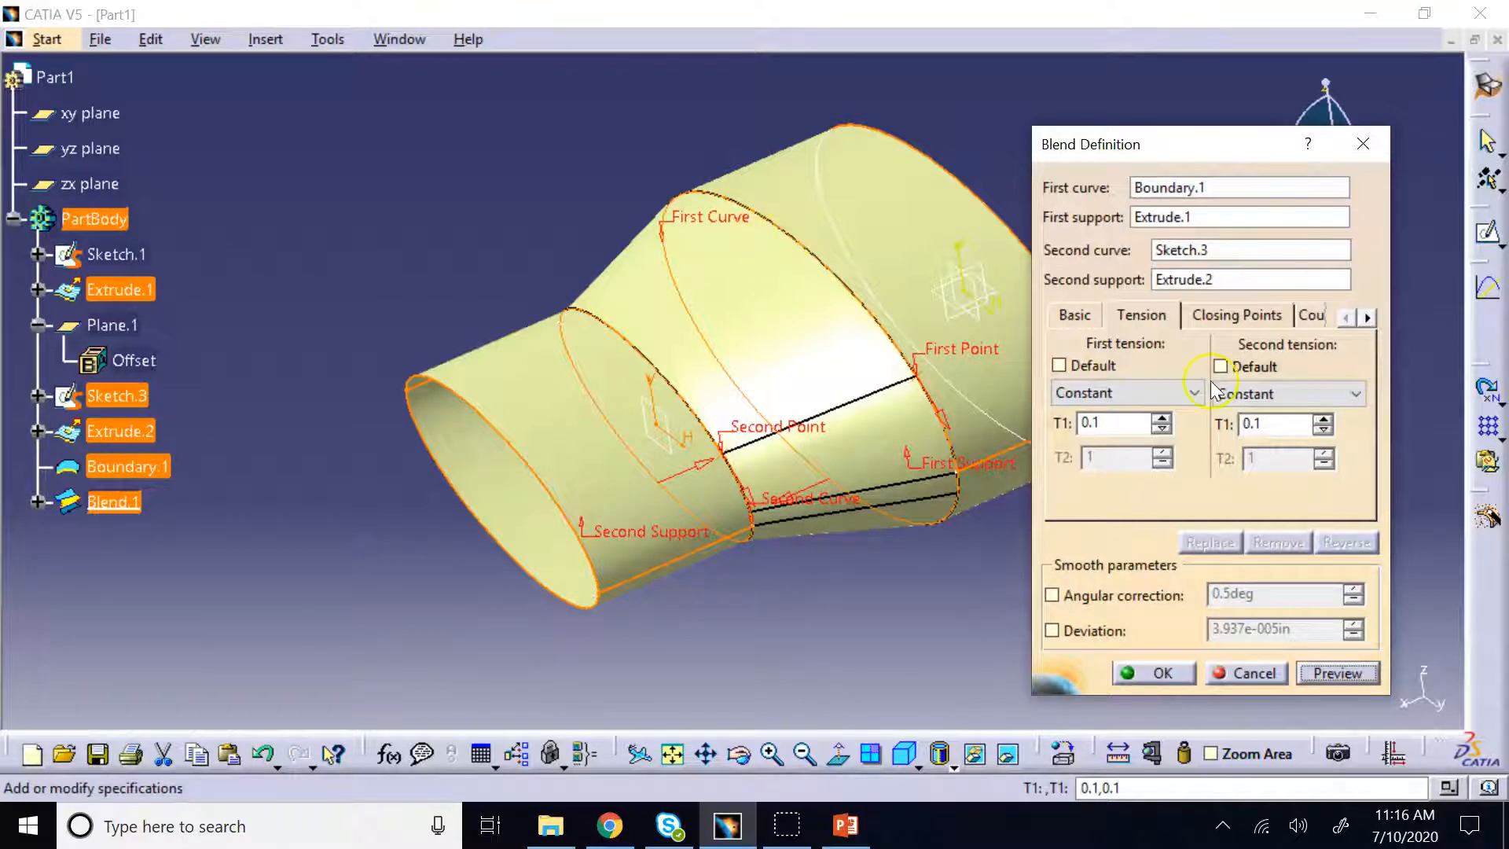
Set both the first and second tension T1 values of the blend to 1 and preview it
double_click(1114, 423)
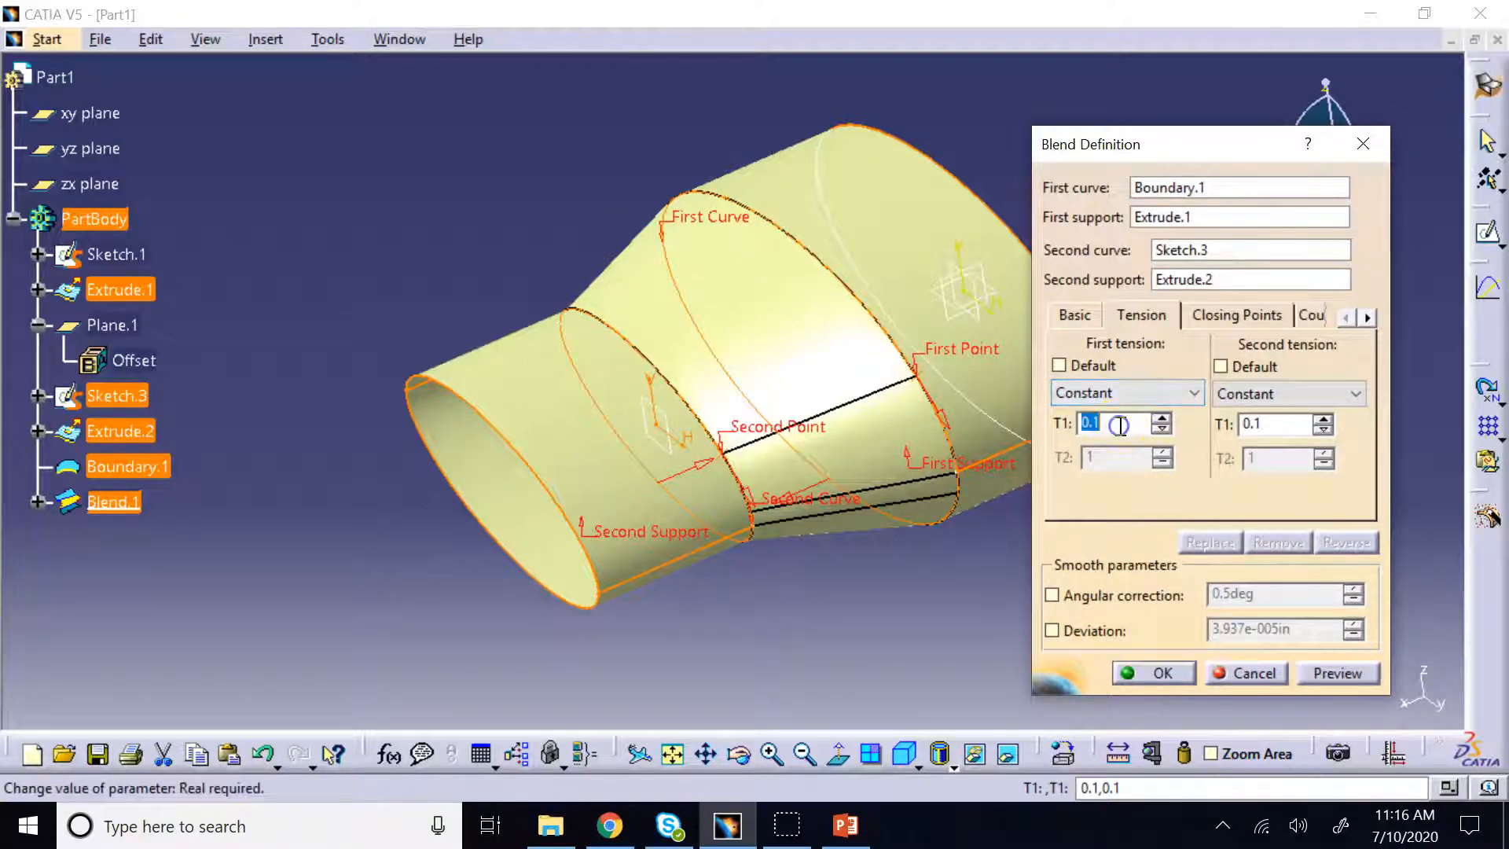
type("1")
left_click(1265, 424)
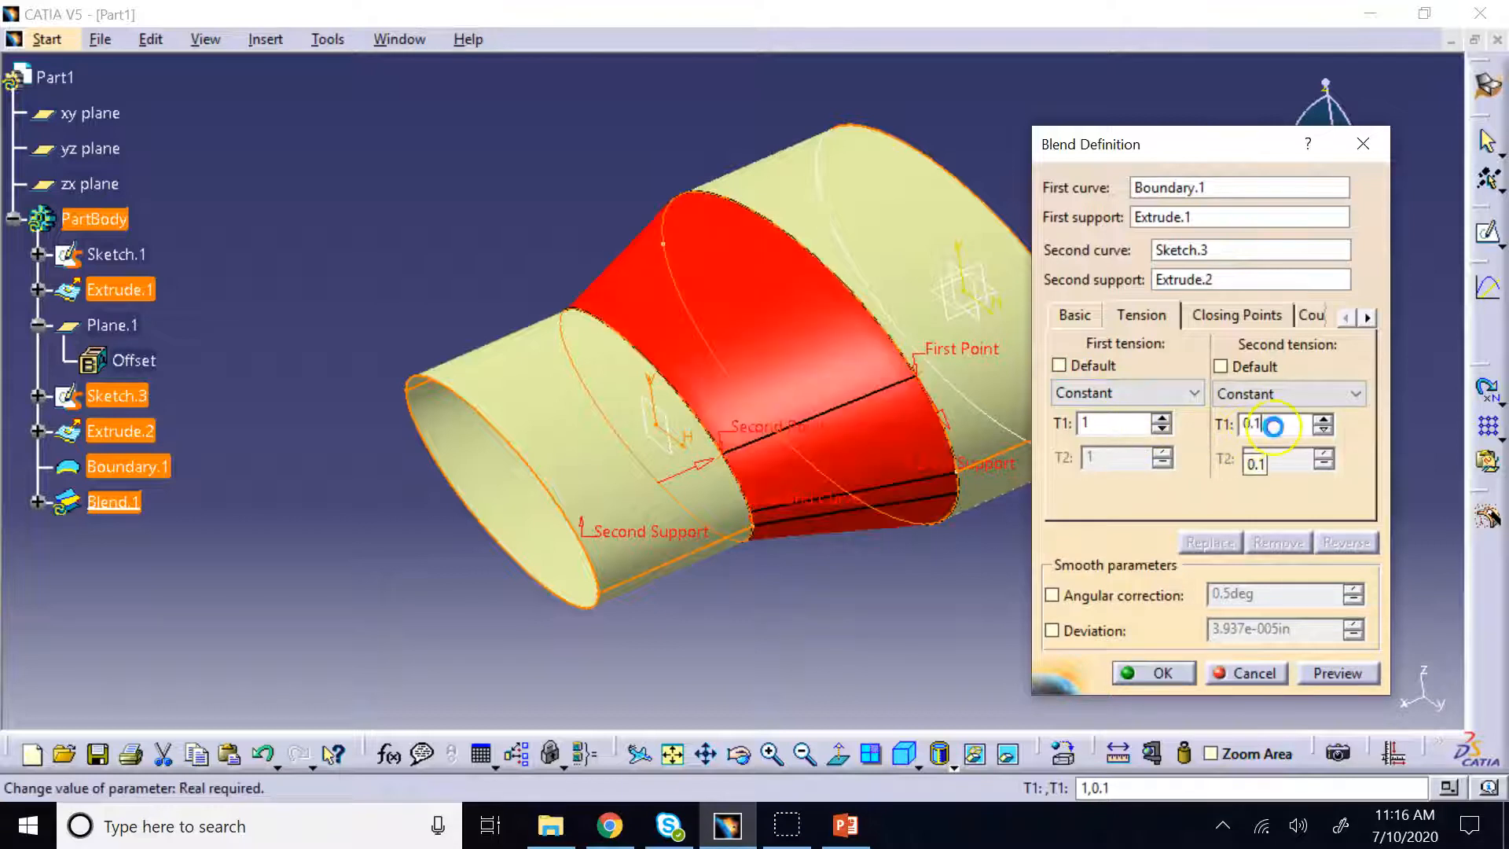
type("1")
left_click(1336, 673)
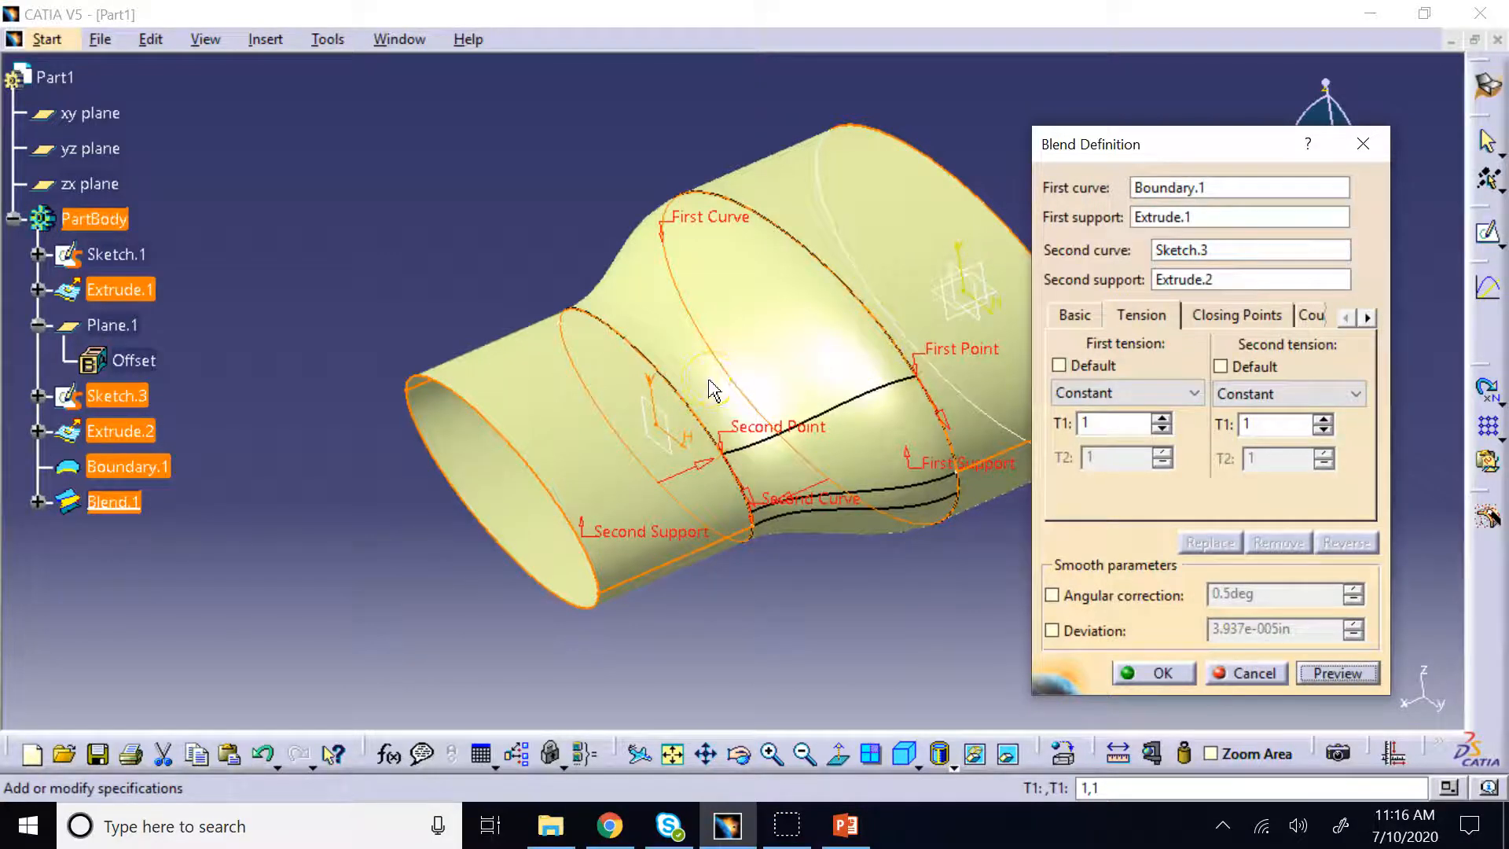
Set the blend's first continuity to Curvature and preview the surface
left_click(1067, 314)
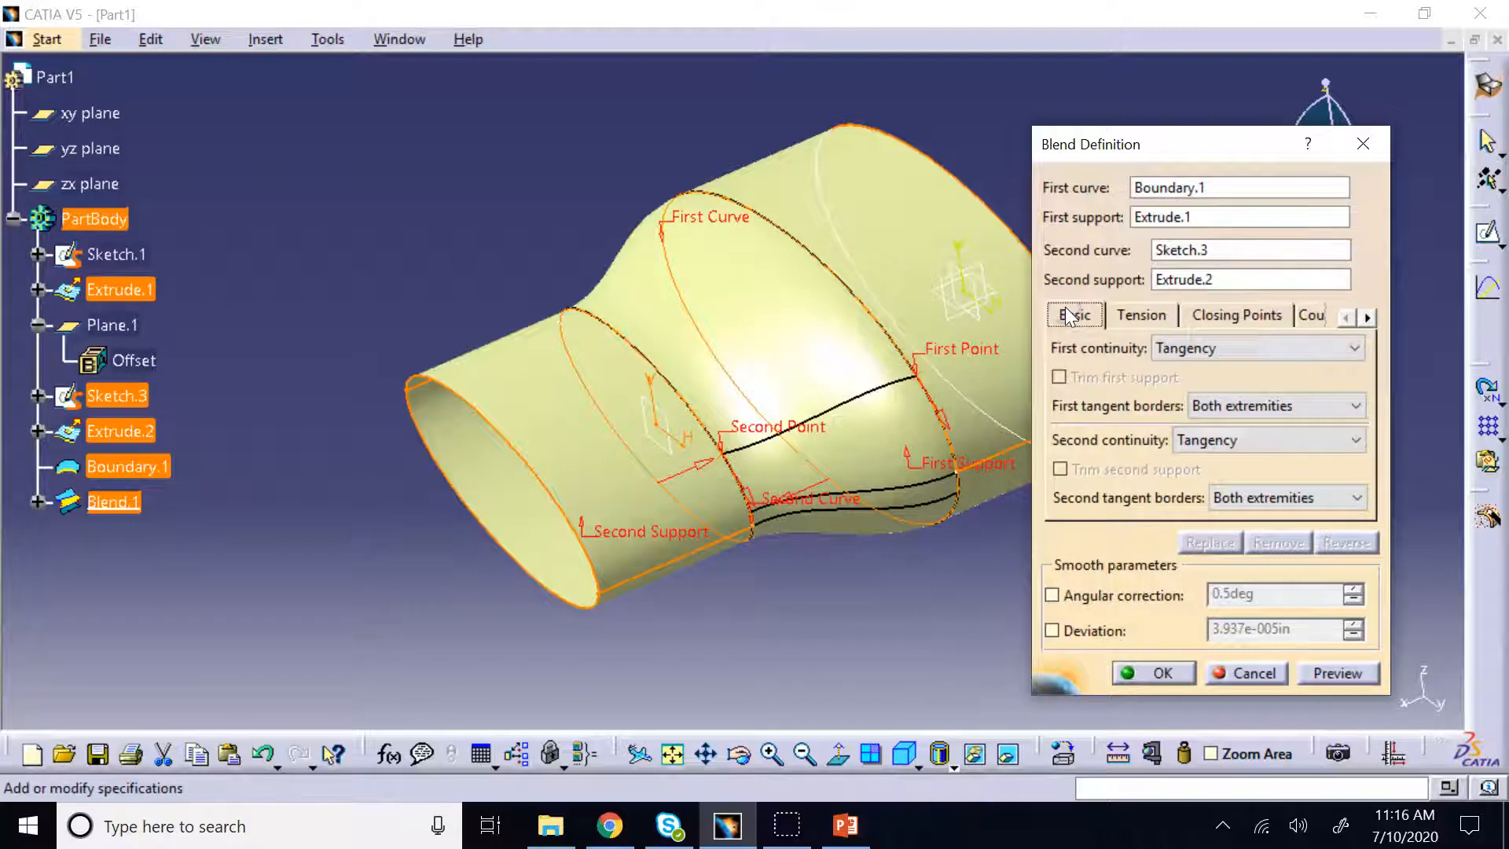
left_click(1231, 346)
left_click(1236, 346)
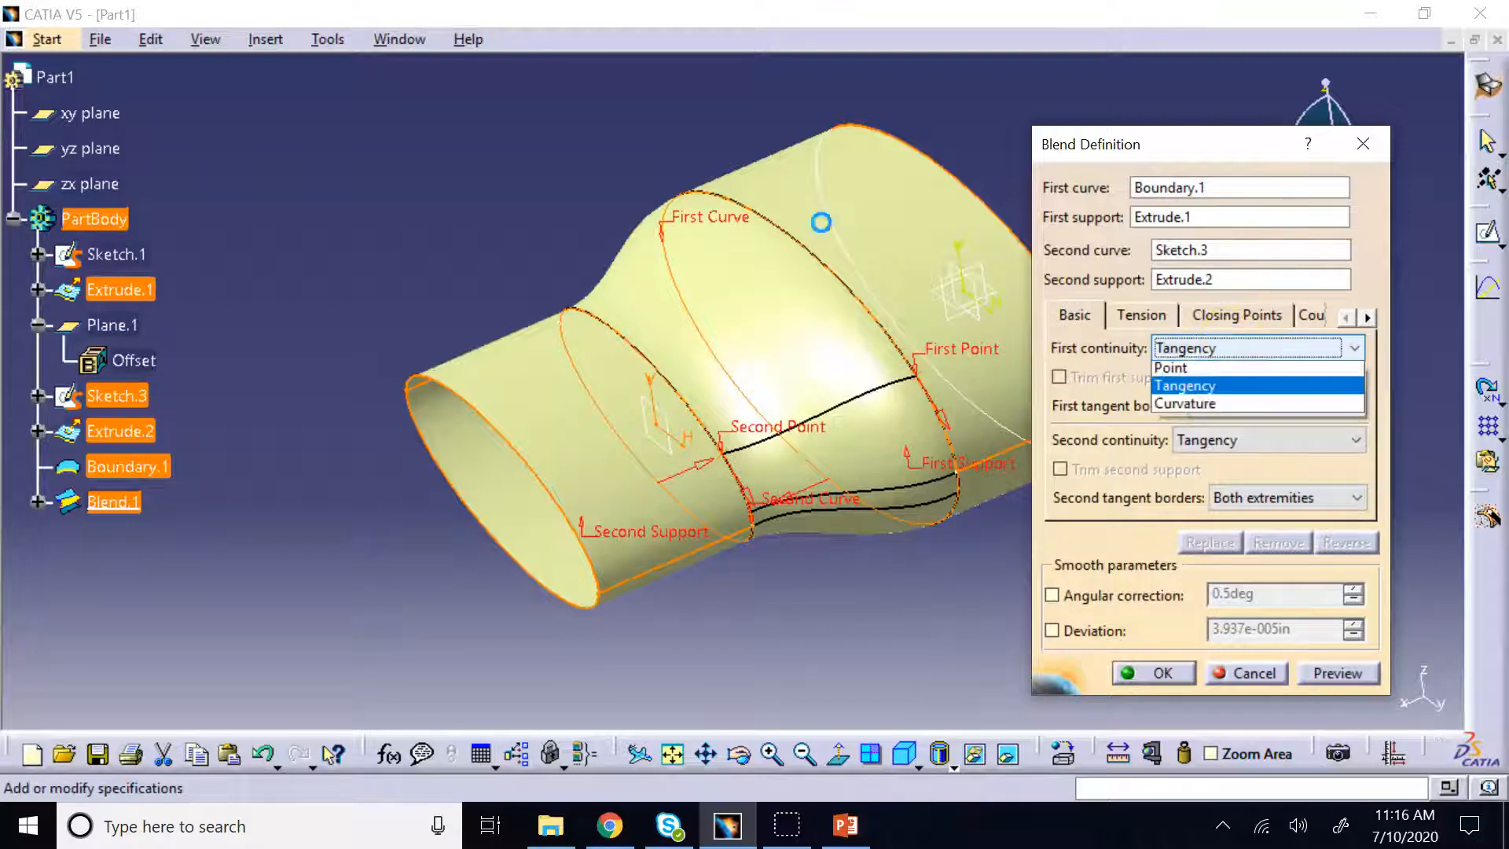
left_click(1214, 407)
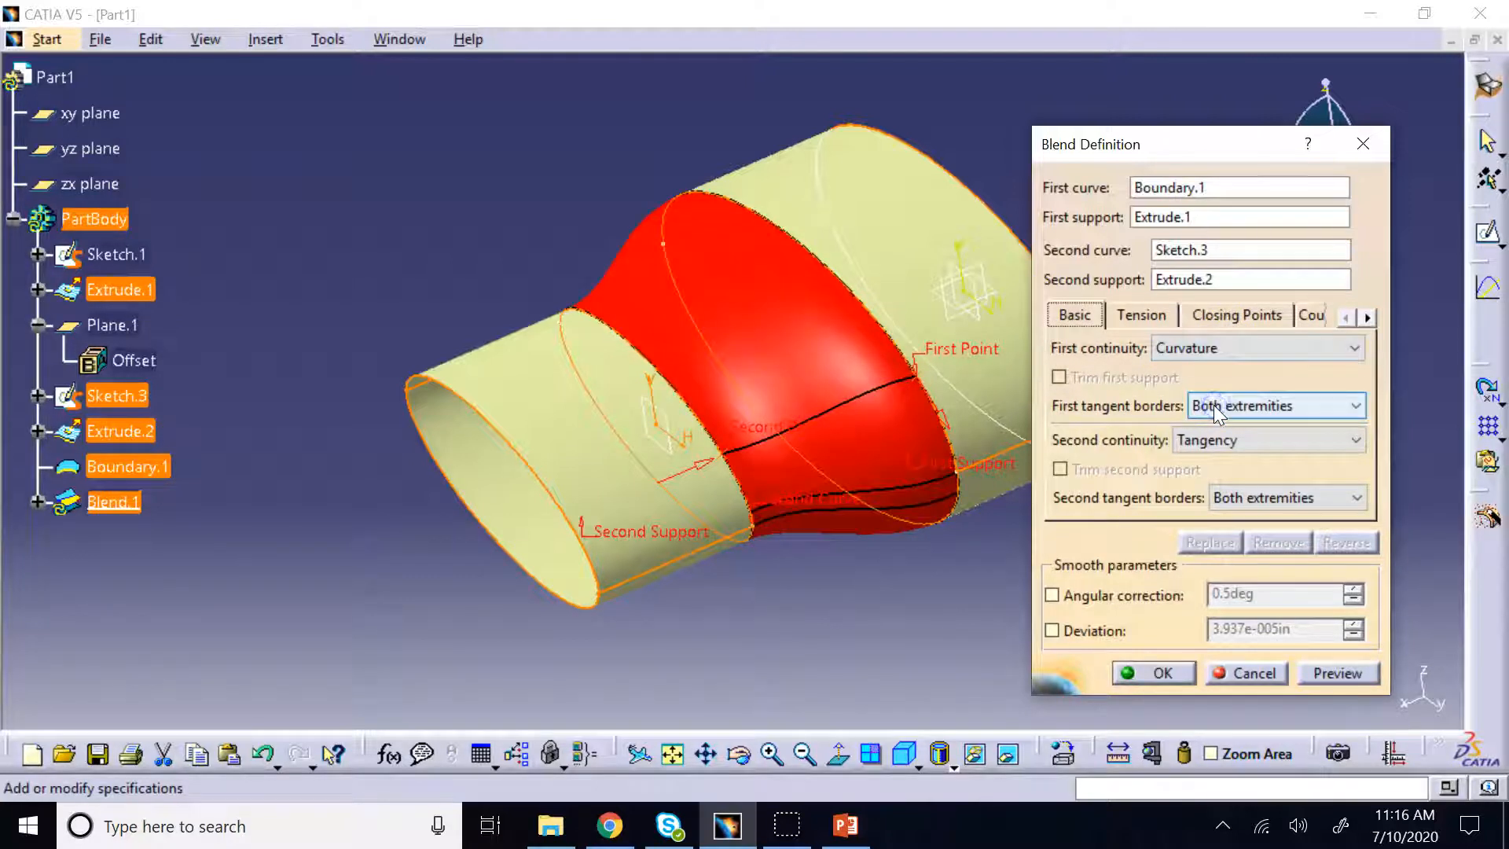
left_click(1334, 674)
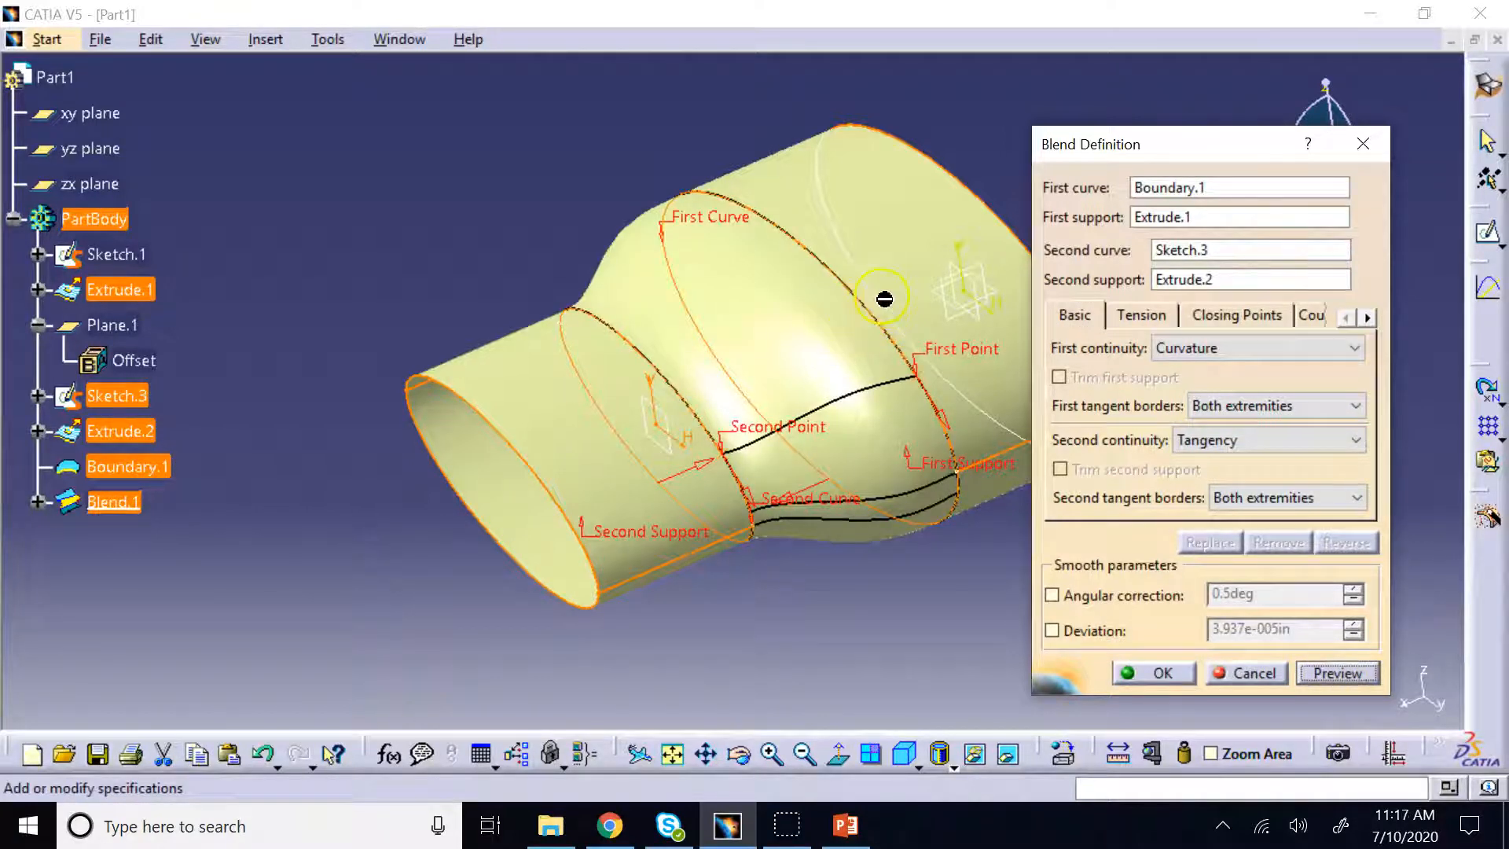
Set the blend's second continuity to Curvature, preview it, and apply the edited definition
left_click(1246, 439)
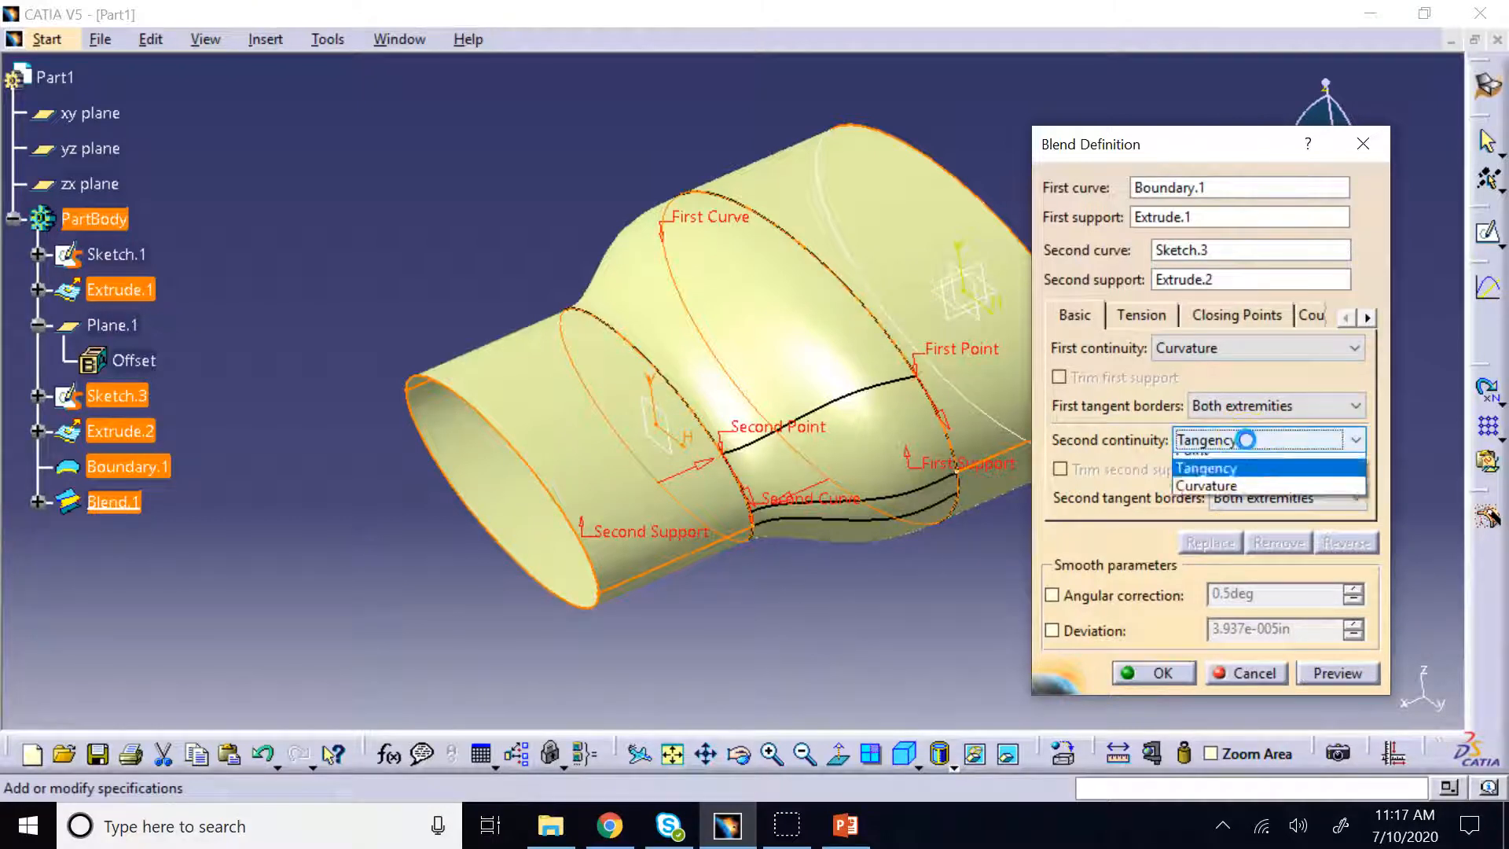
left_click(1238, 499)
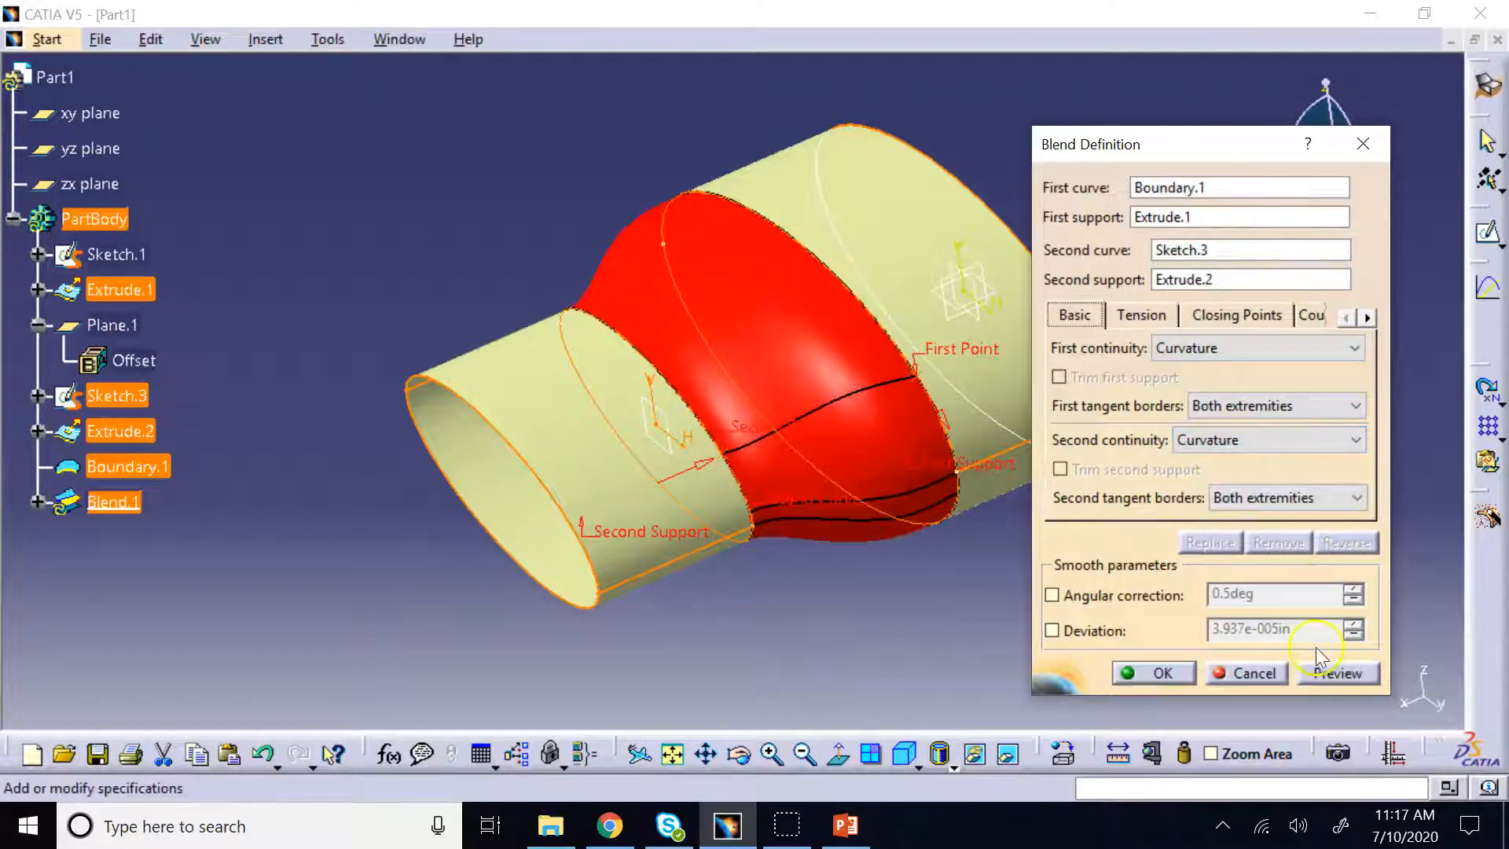
left_click(1327, 673)
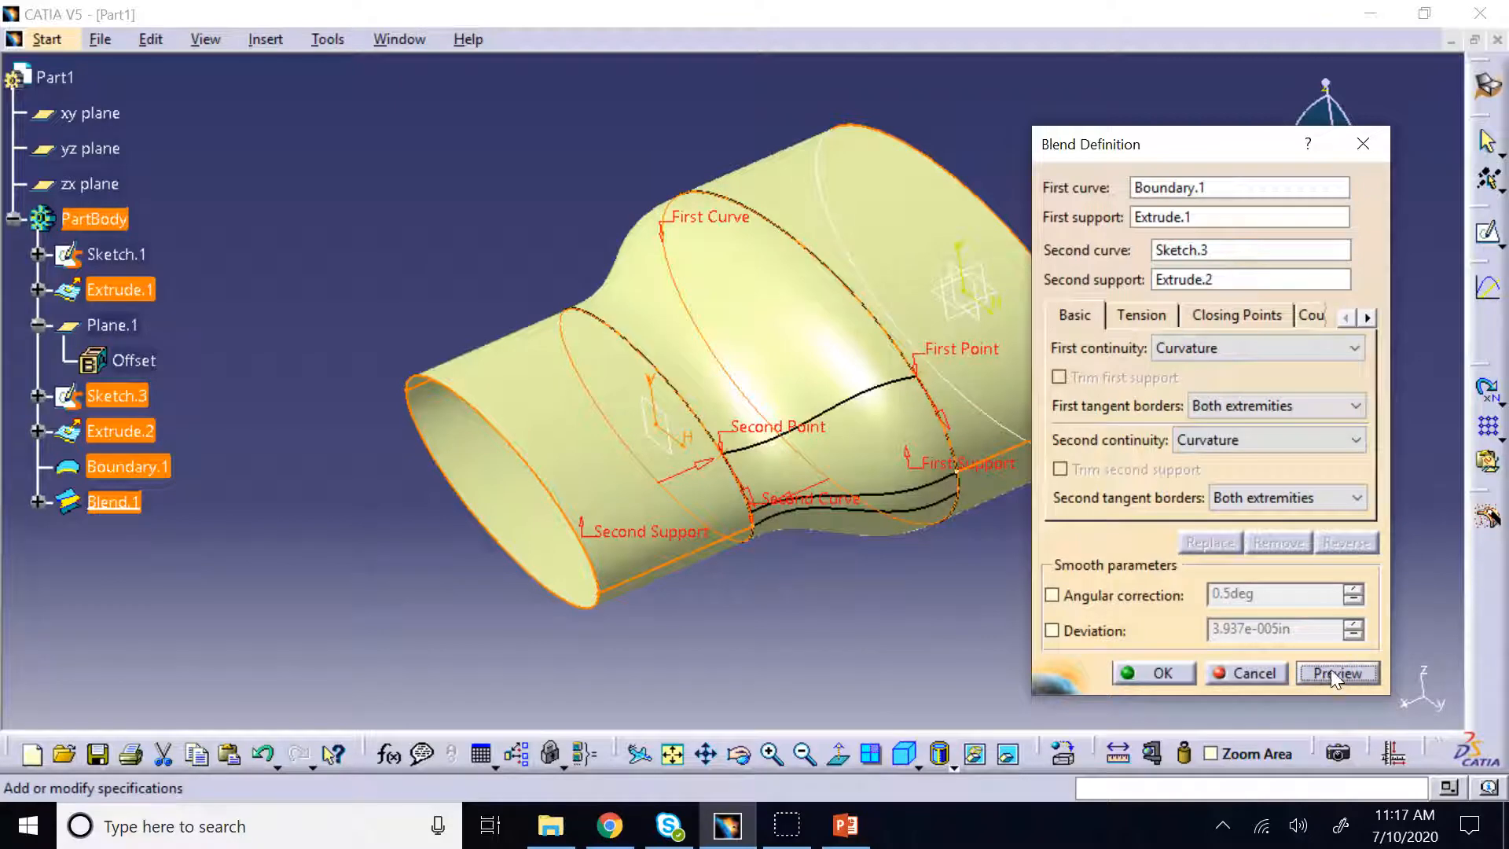
left_click(1156, 673)
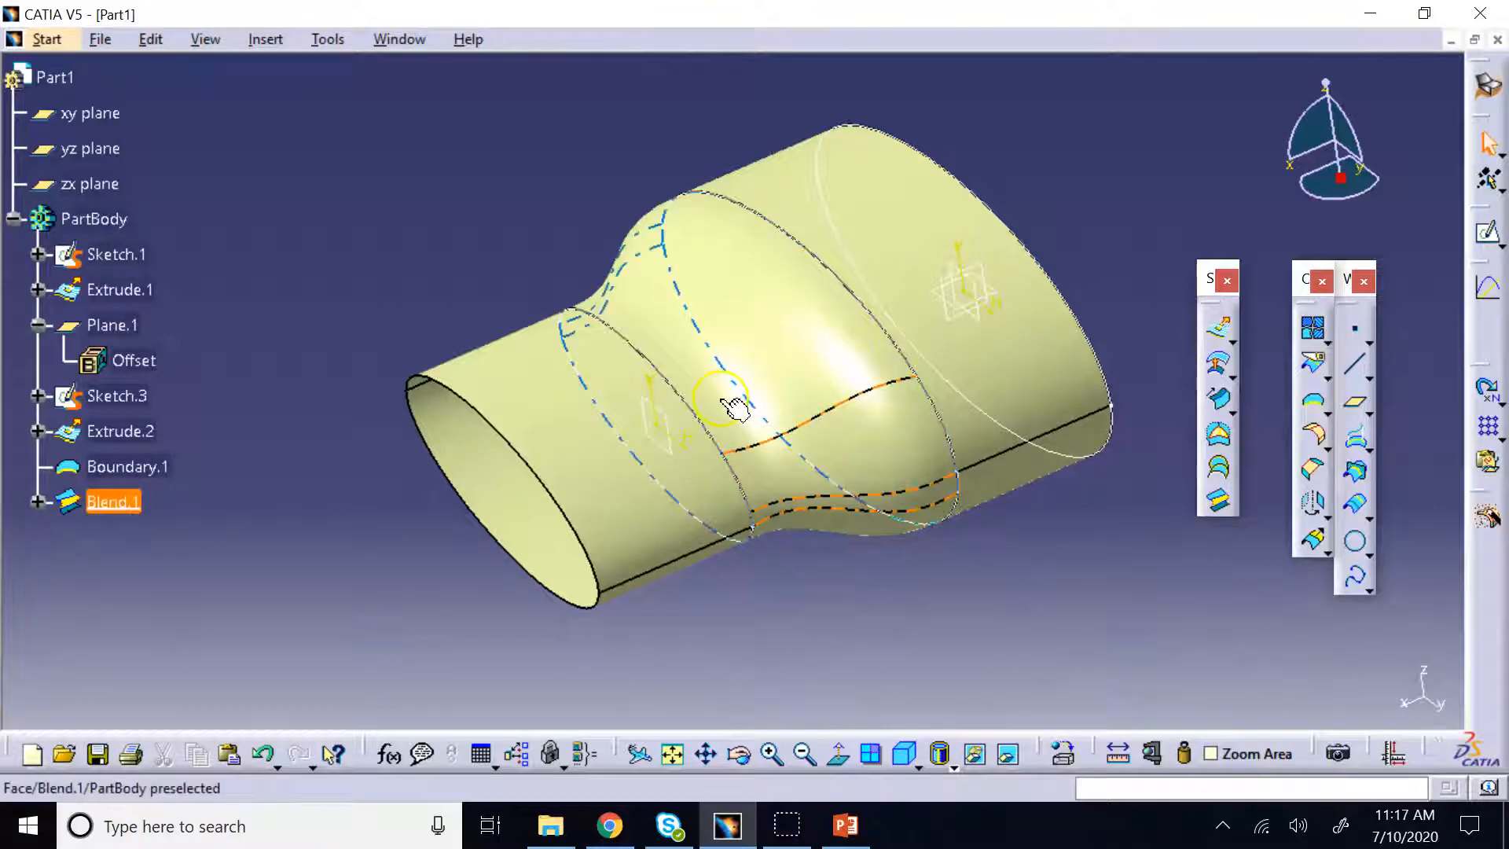
left_click(737, 754)
mouse_move(959, 599)
left_mouse_down()
mouse_move(811, 441)
mouse_move(753, 261)
mouse_move(1017, 566)
mouse_move(929, 540)
mouse_move(954, 627)
mouse_move(966, 616)
mouse_move(951, 599)
mouse_move(974, 593)
mouse_move(965, 604)
left_mouse_up()
left_click(856, 698)
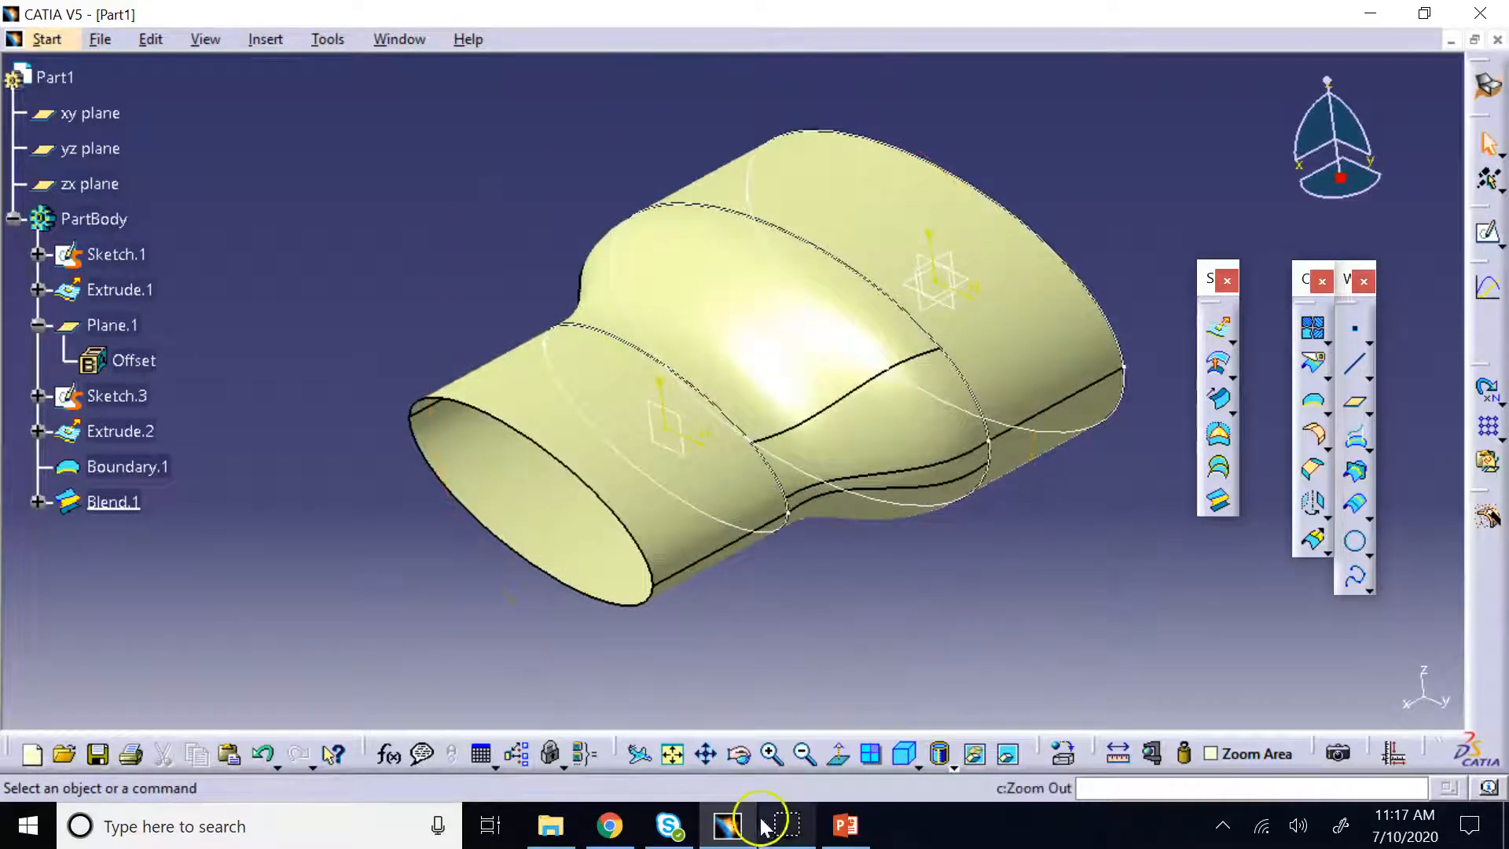
Switch to the PowerPoint lecture and review the slides on surface trim and splitting 3D parts using surfaces
left_click(843, 823)
left_click(186, 634)
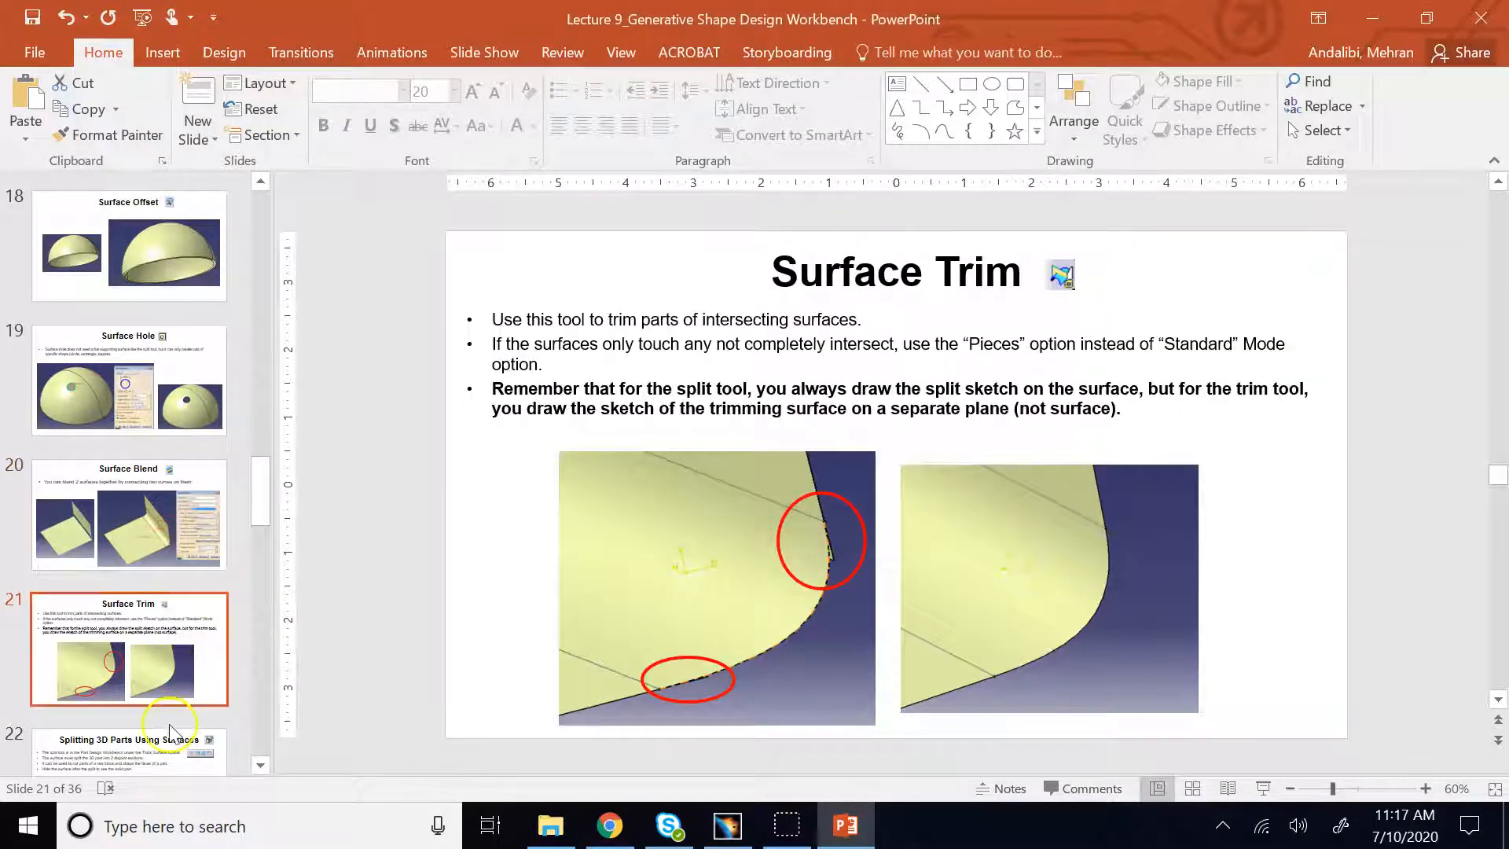
left_click(161, 752)
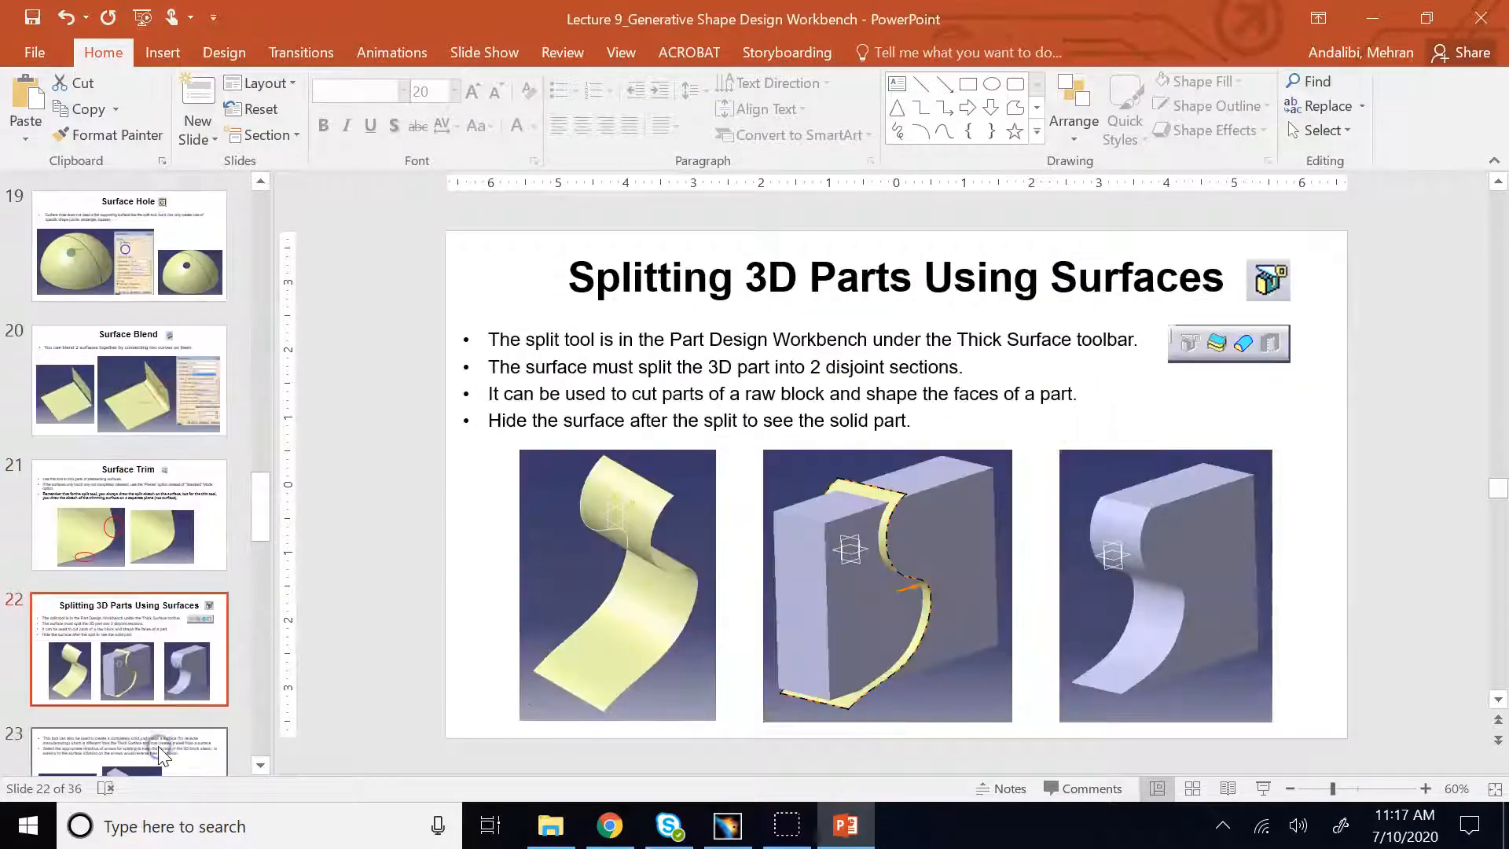
left_click(161, 753)
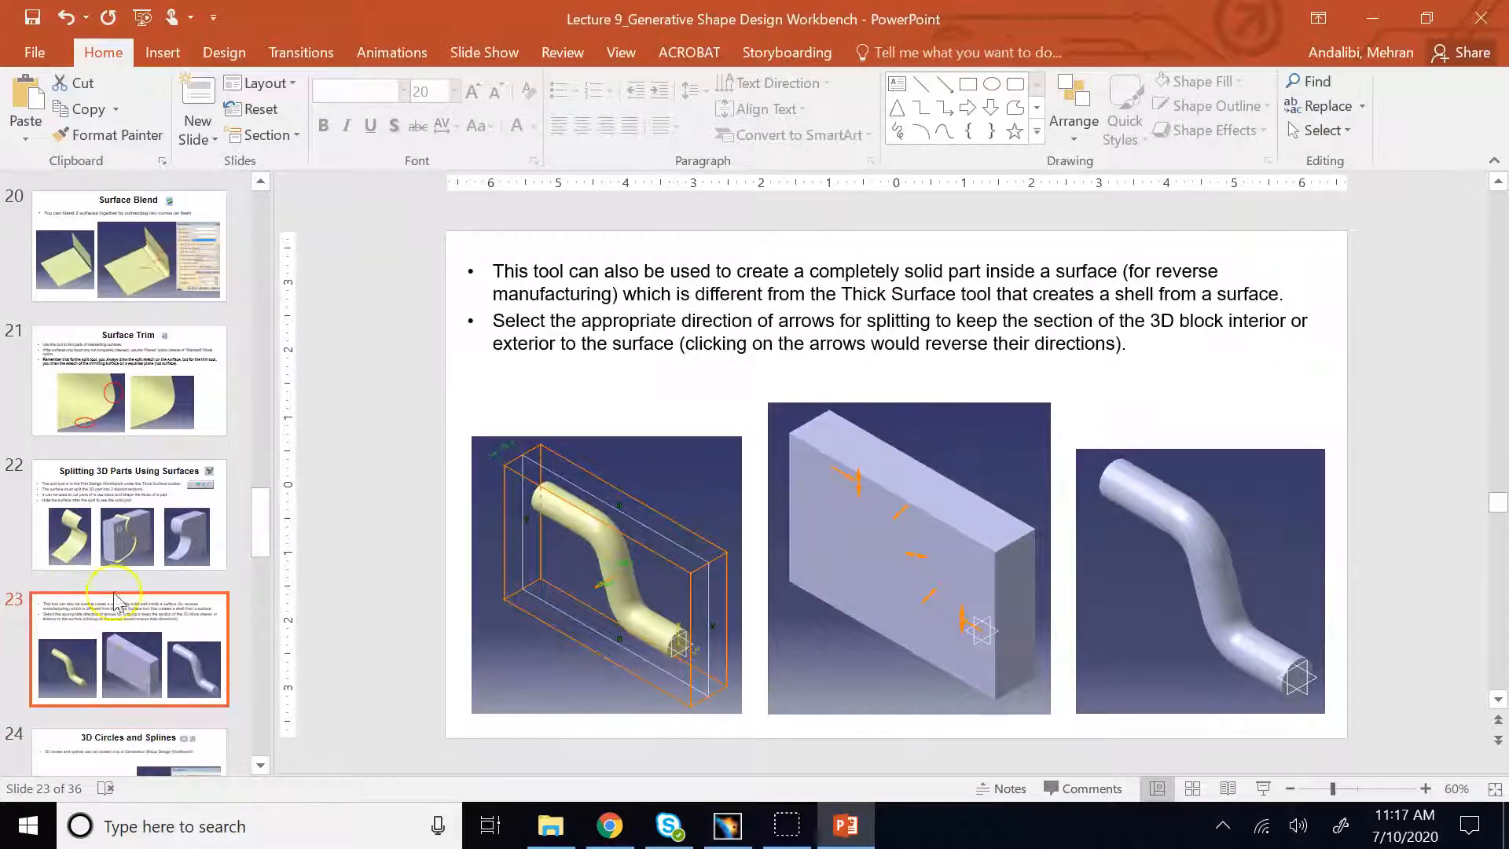
left_click(117, 550)
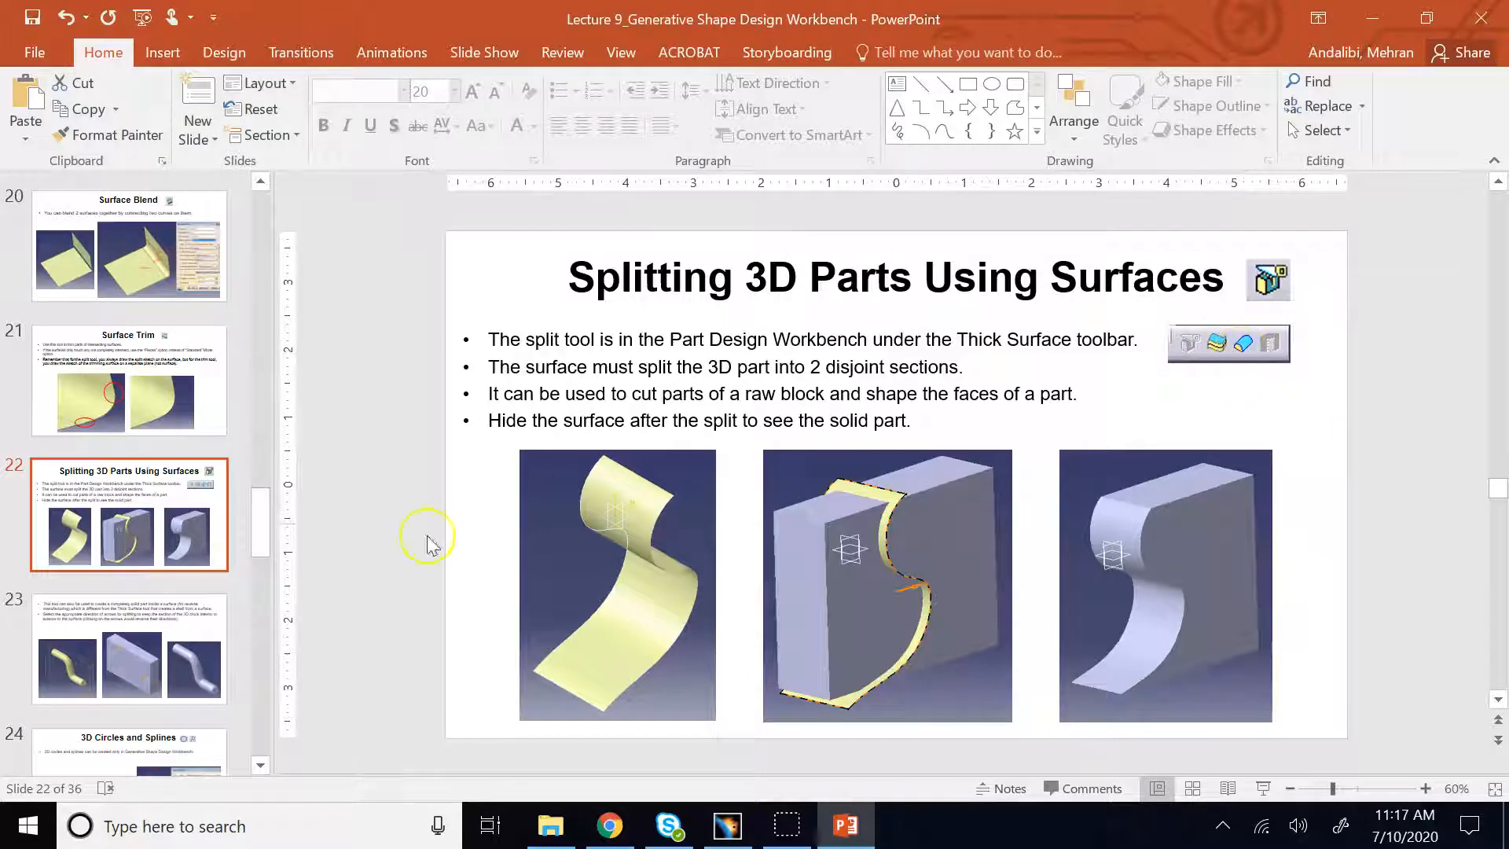
left_click(198, 666)
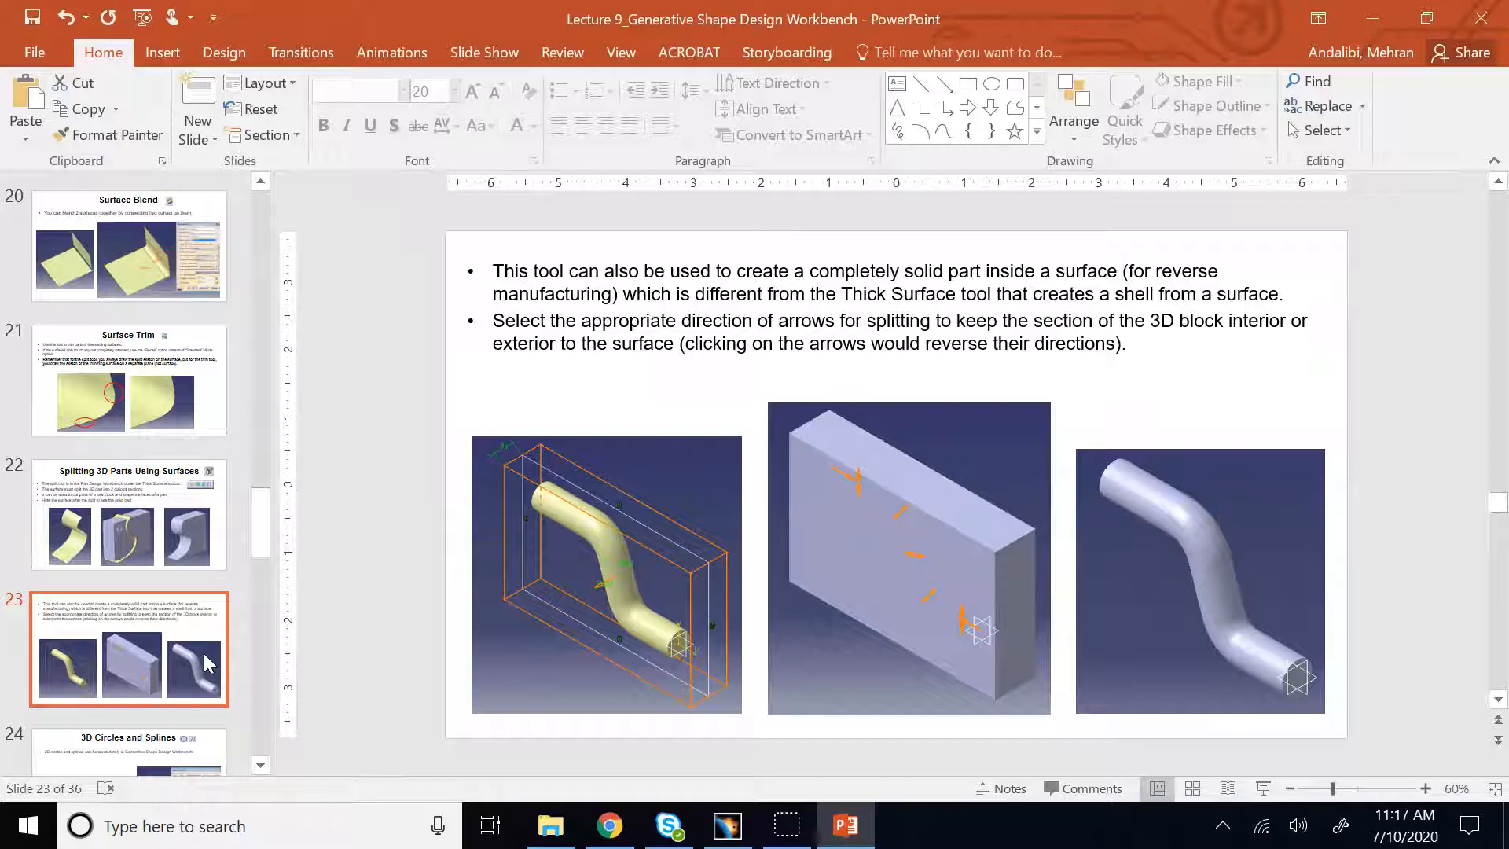
Review the lecture slides on 3D circles and splines, helix, and spiral, ending on the circles and splines slide
left_click(182, 747)
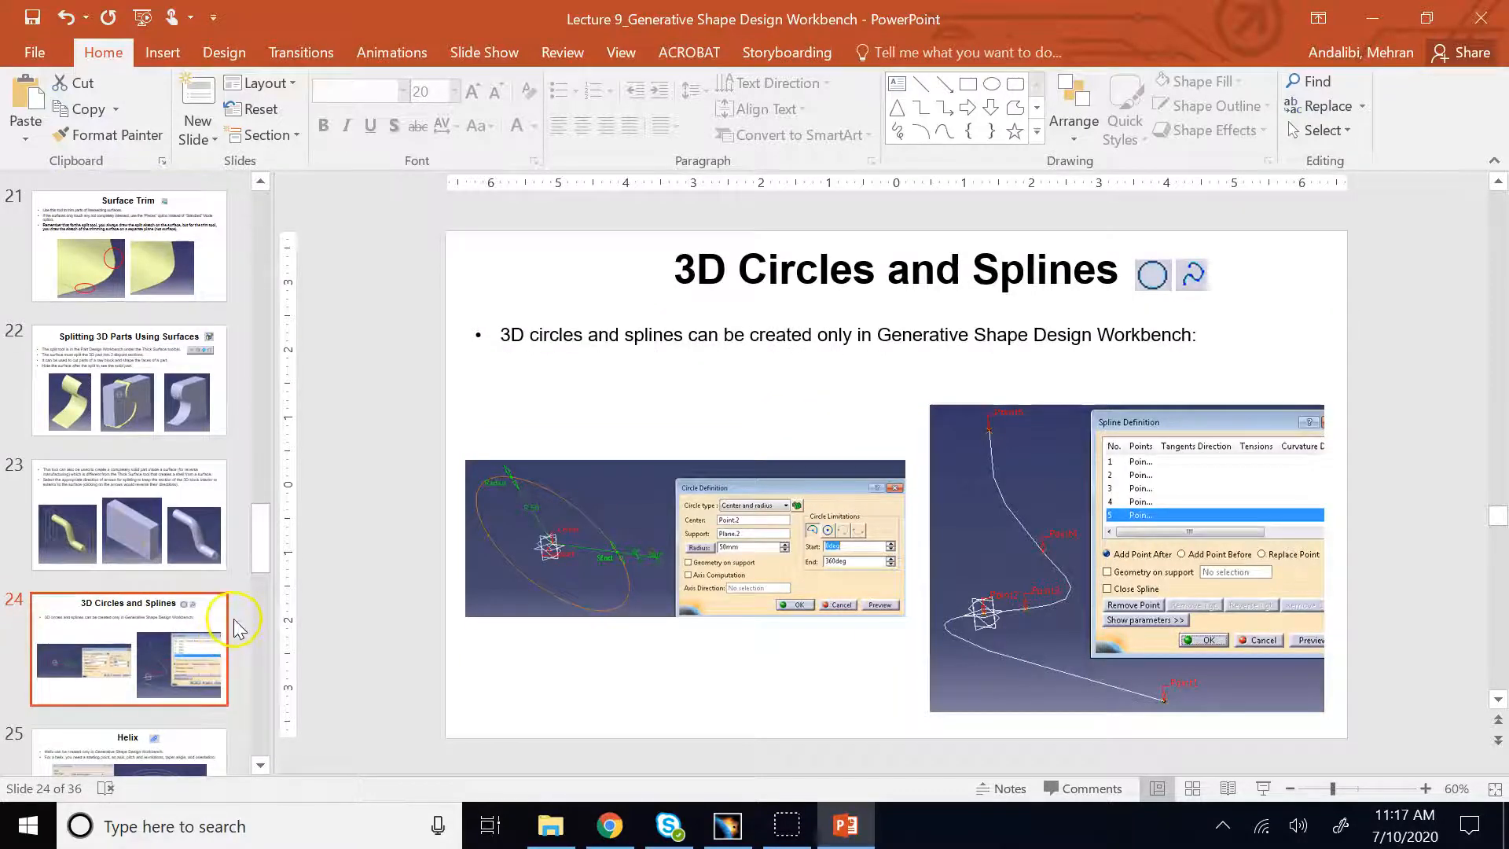
left_click(169, 739)
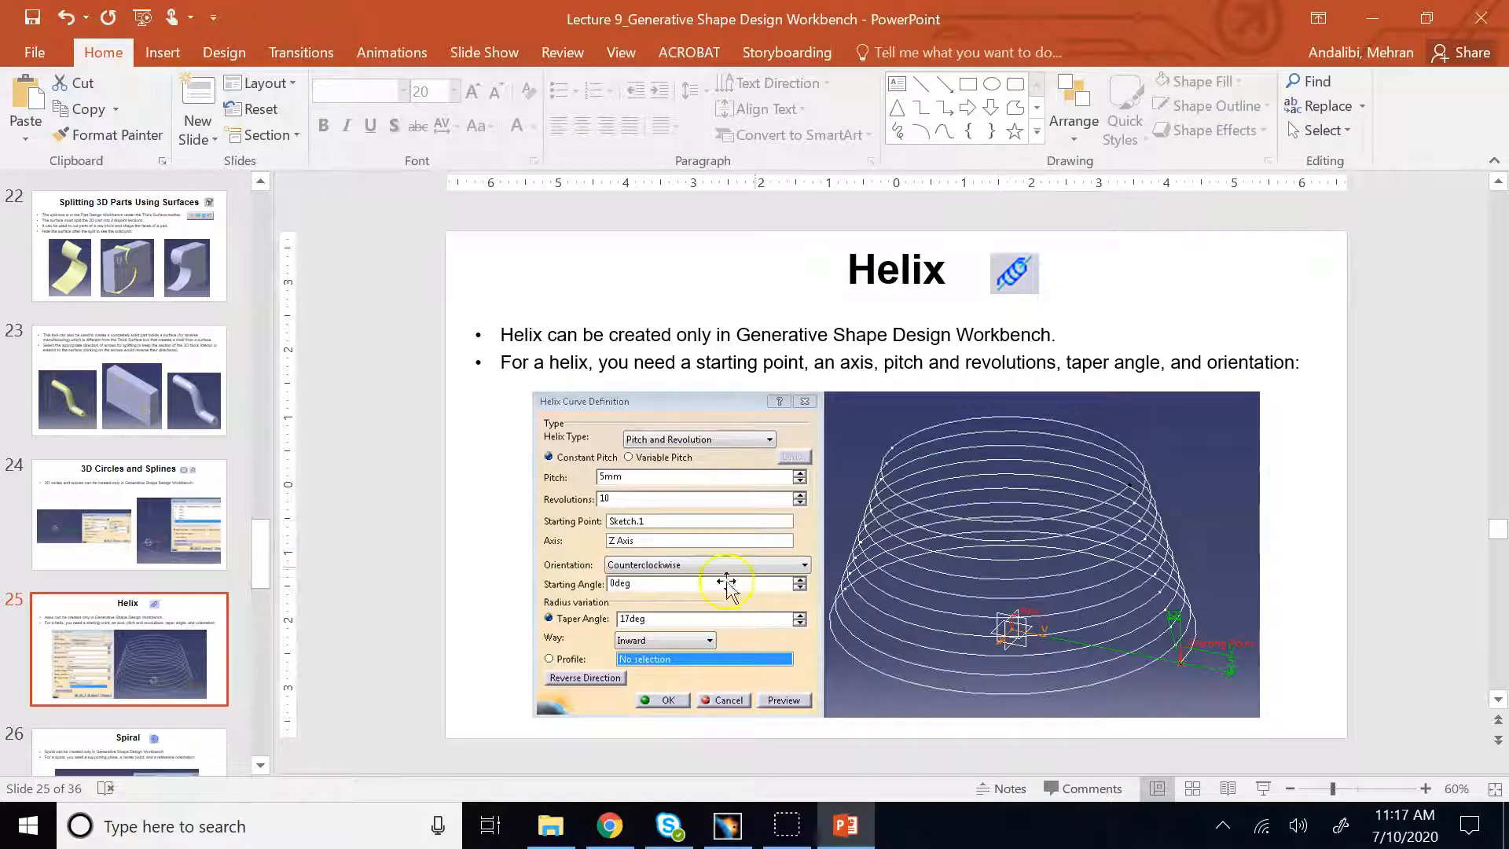
left_click(193, 522)
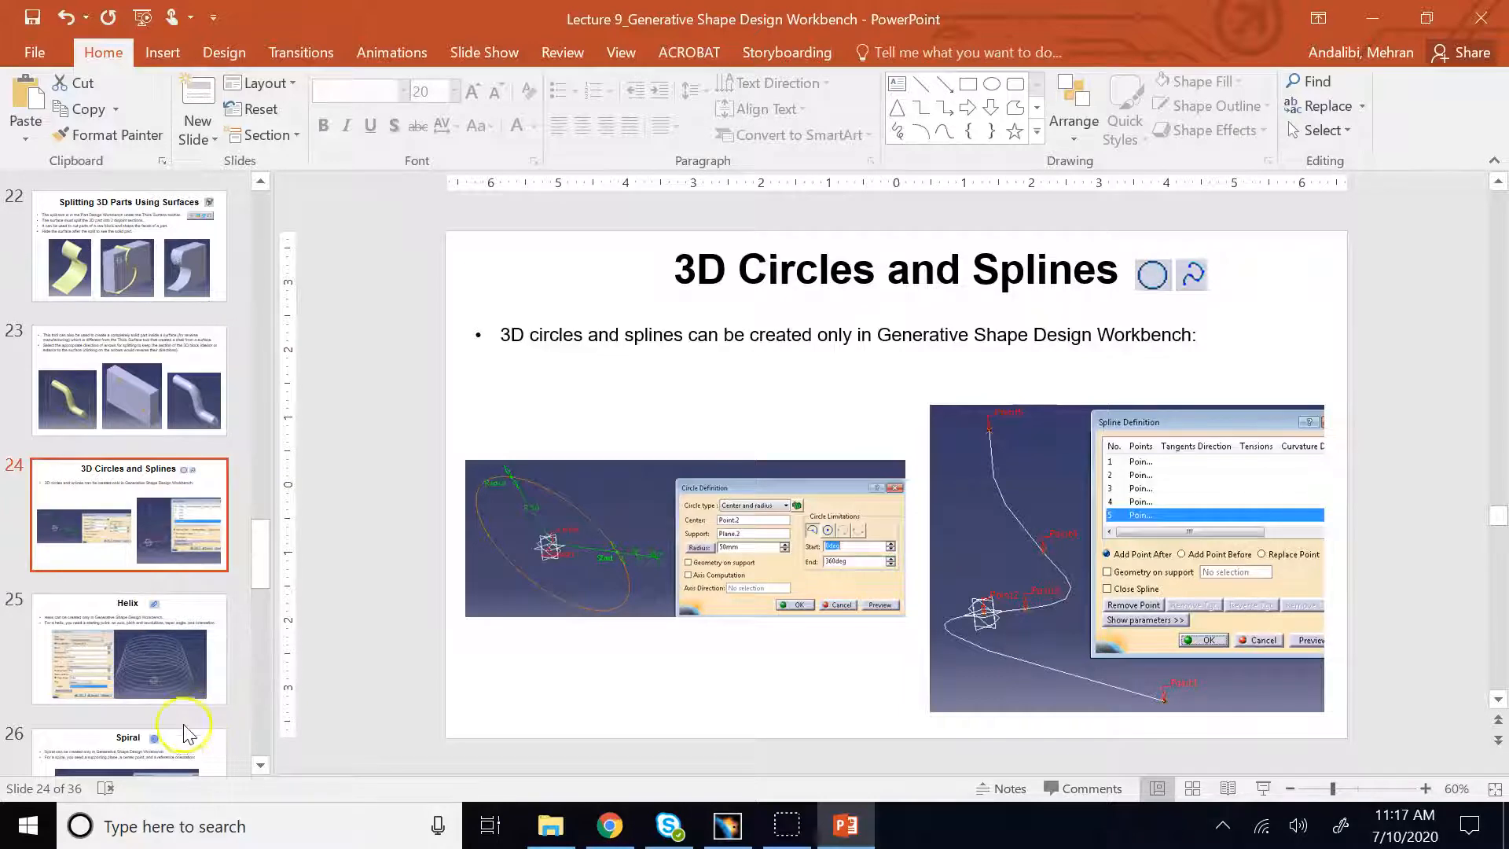
scroll(182, 735, "down", 1)
left_click(147, 657)
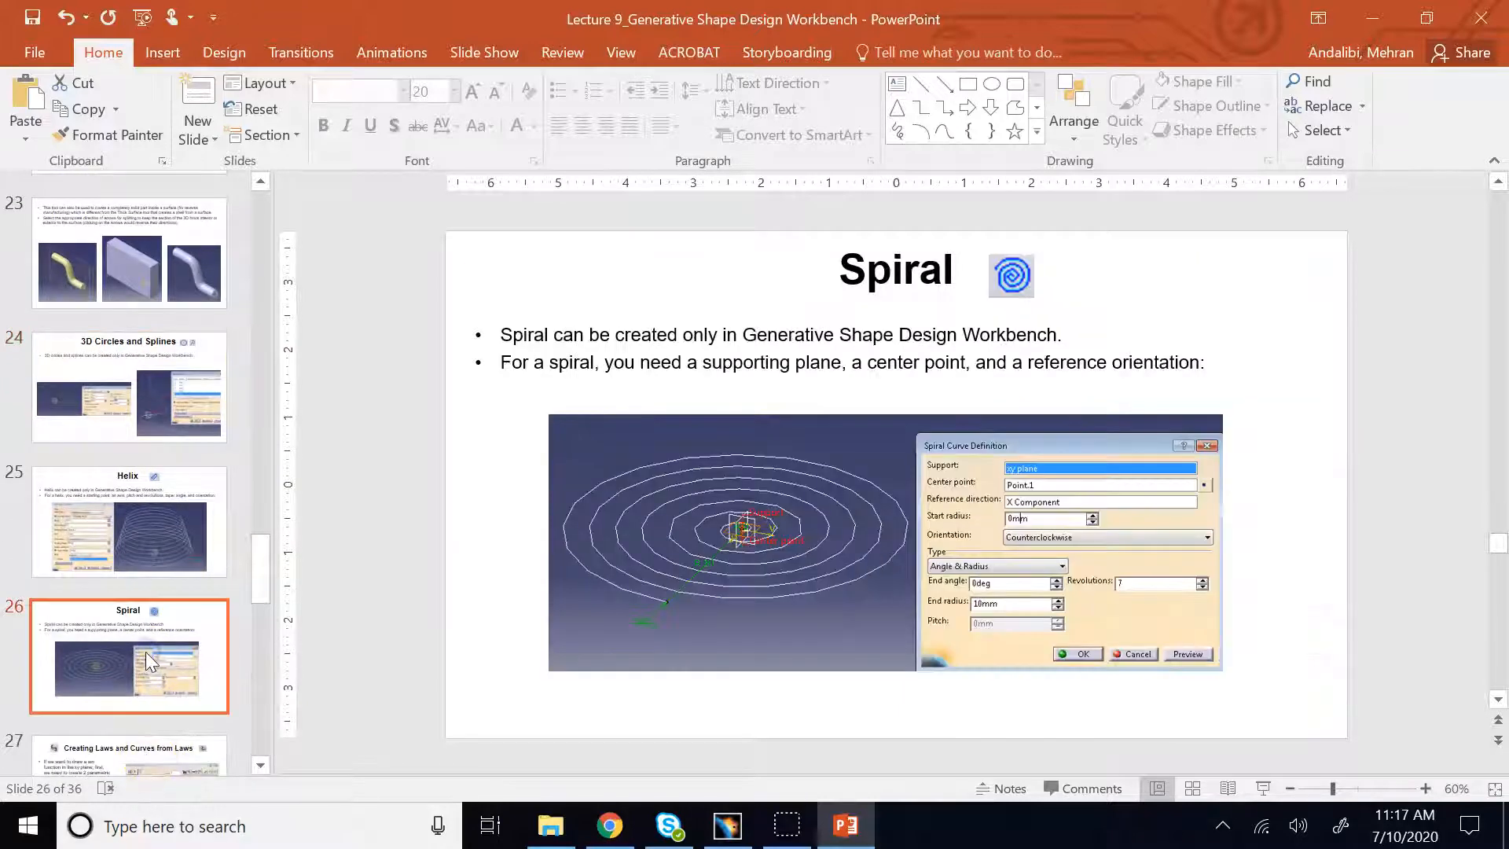
left_click(134, 522)
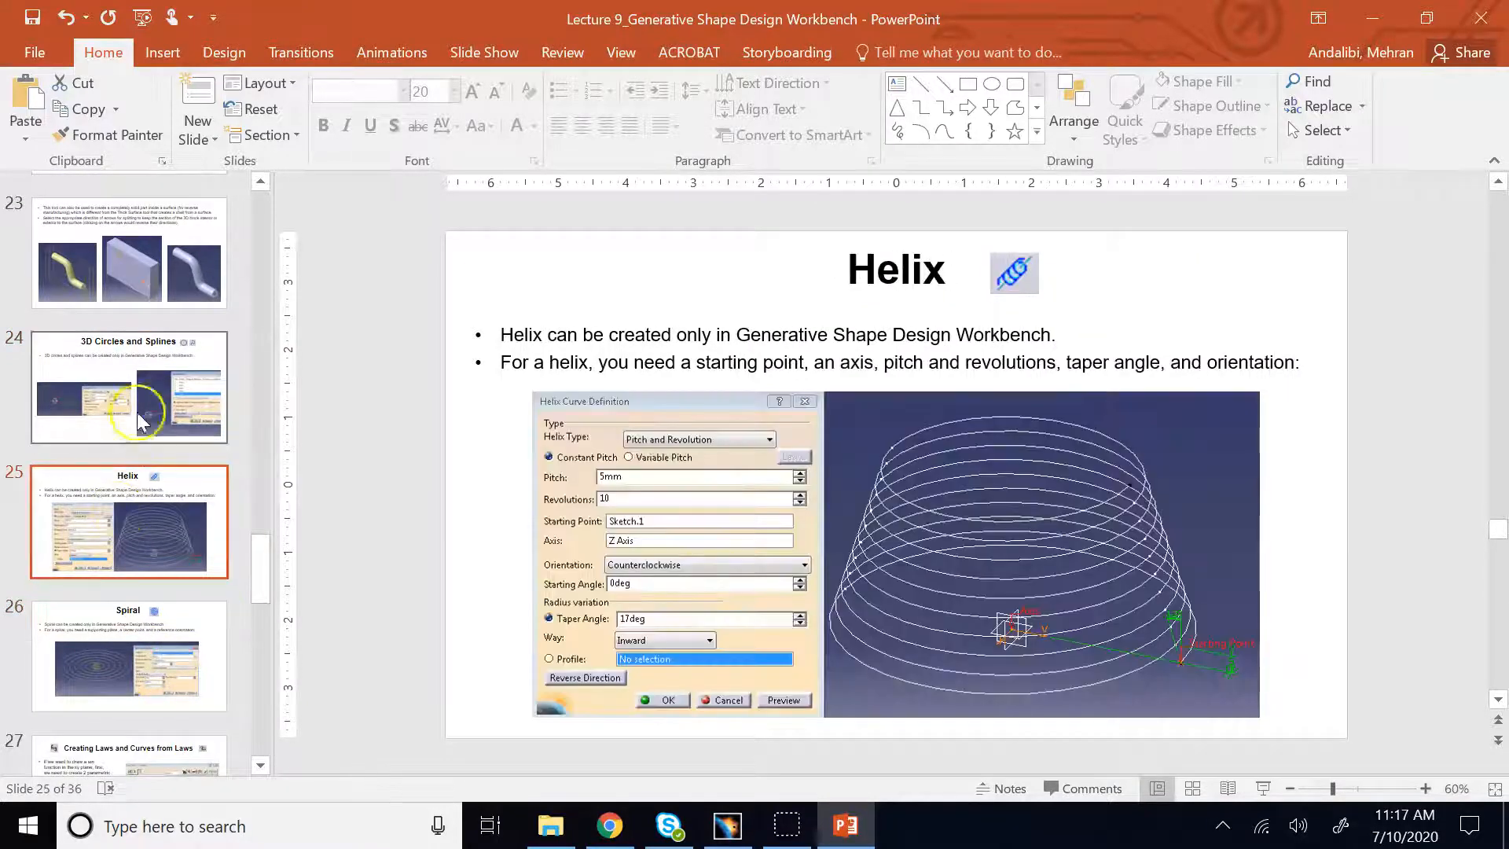
left_click(135, 393)
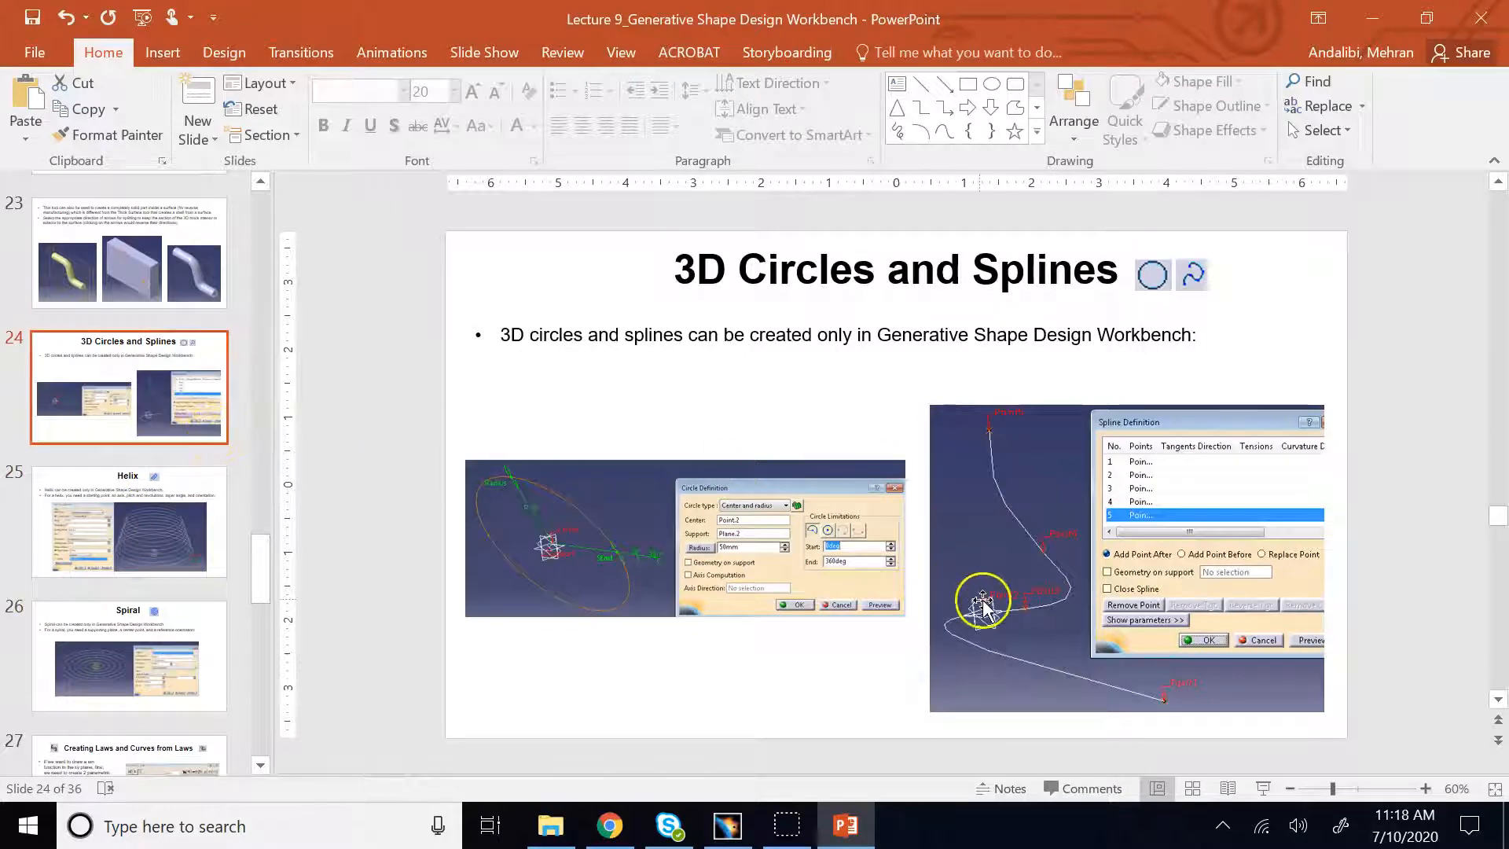
left_click(150, 688)
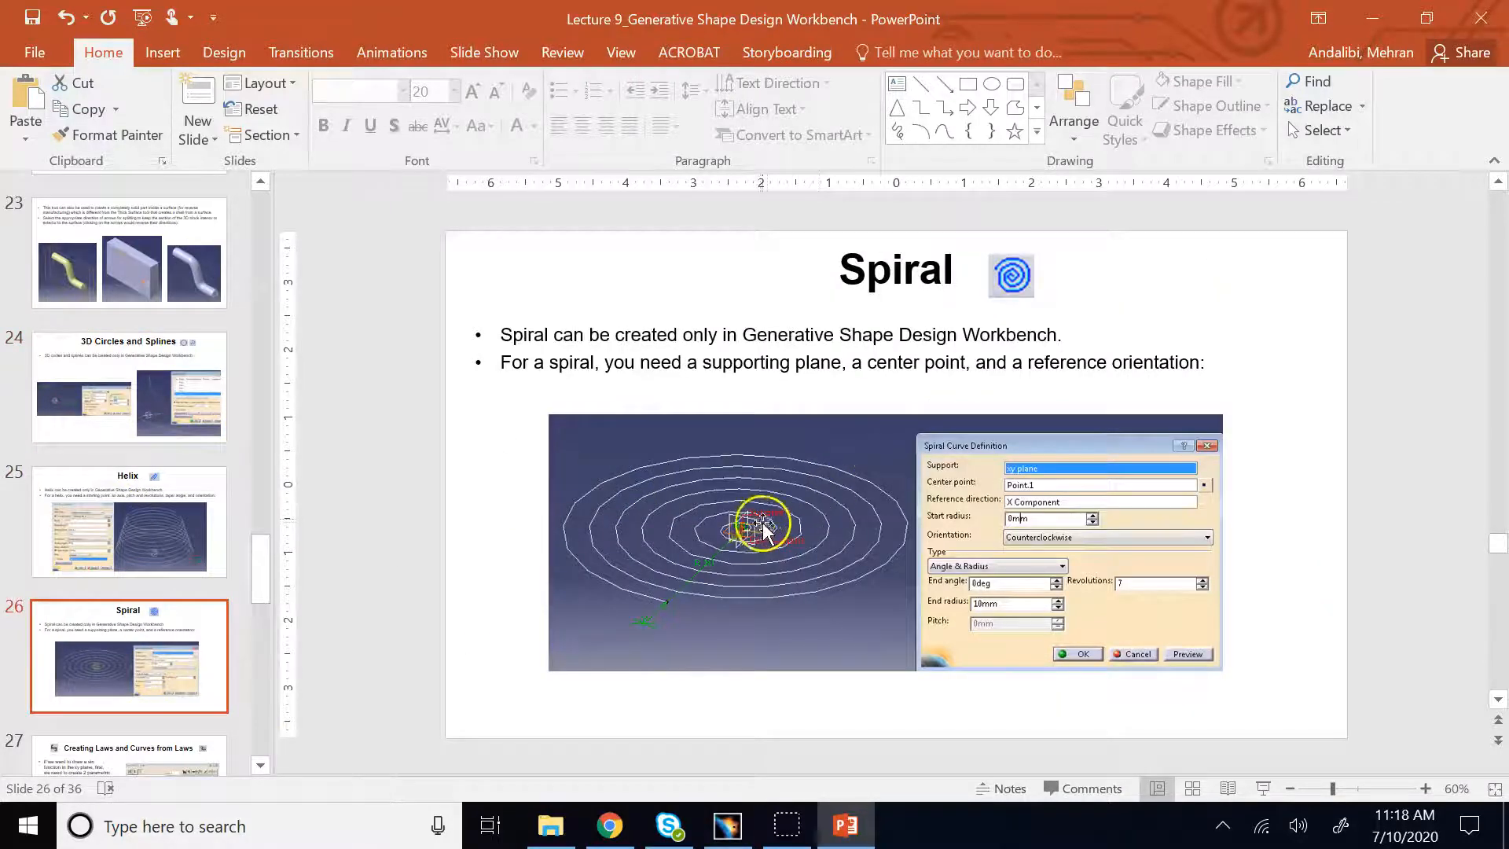
left_click(161, 412)
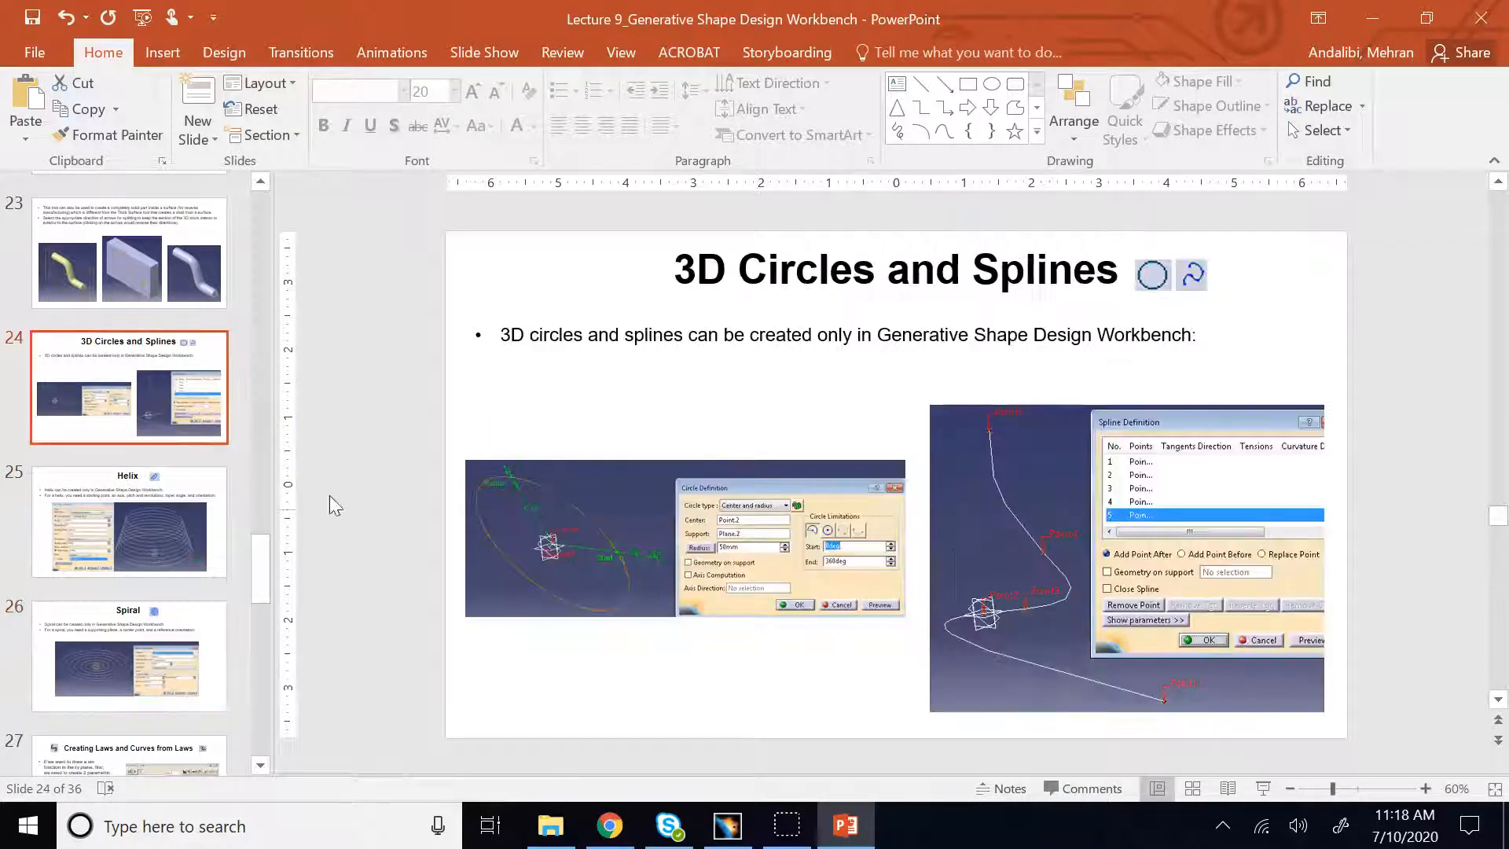
Switch back to CATIA and close the part containing the blended elliptical surfaces
left_click(729, 825)
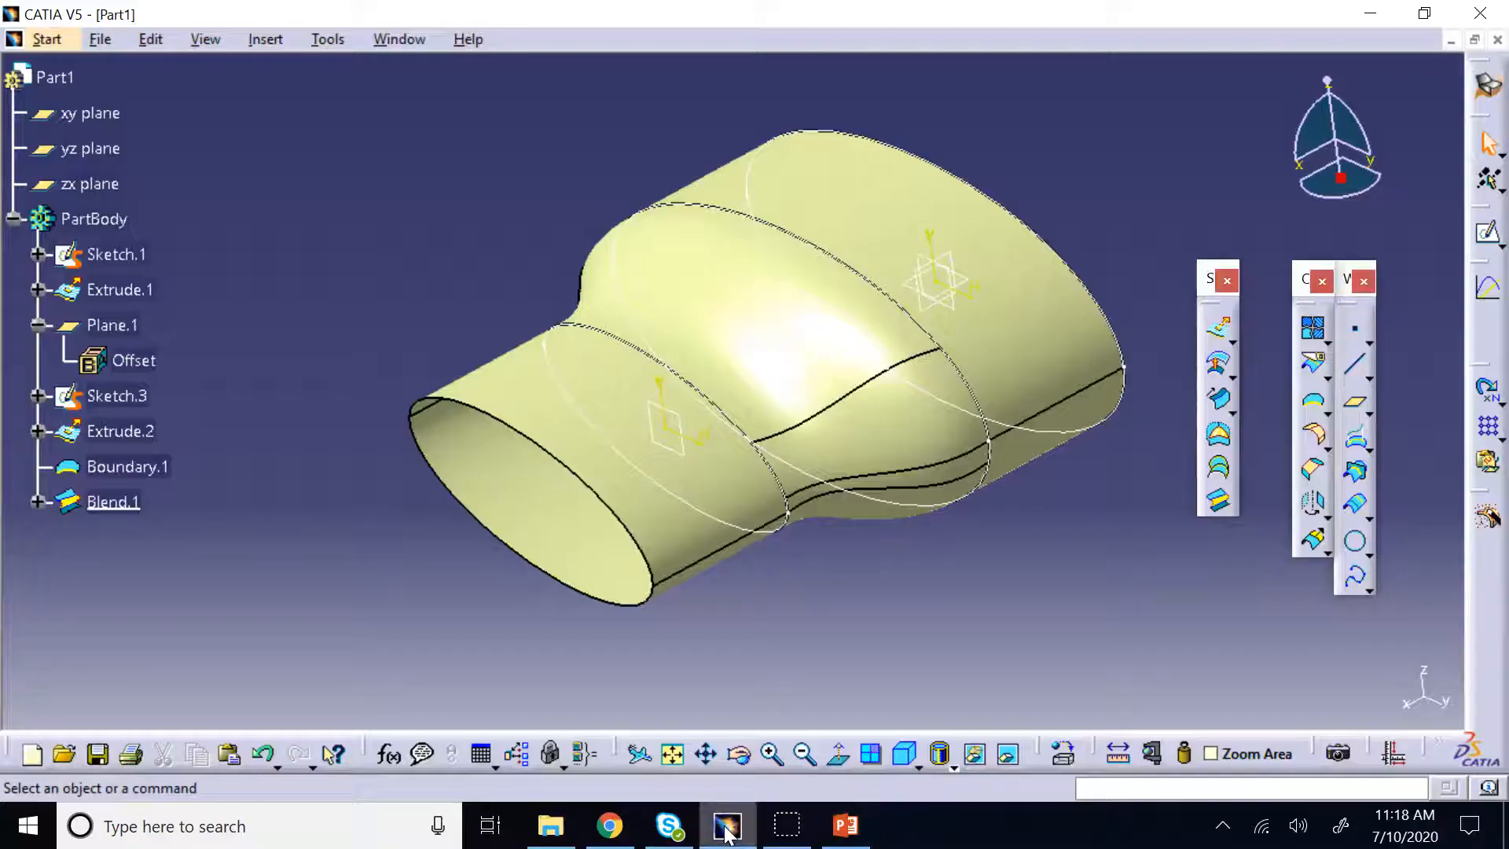
left_click(1497, 40)
left_click(813, 459)
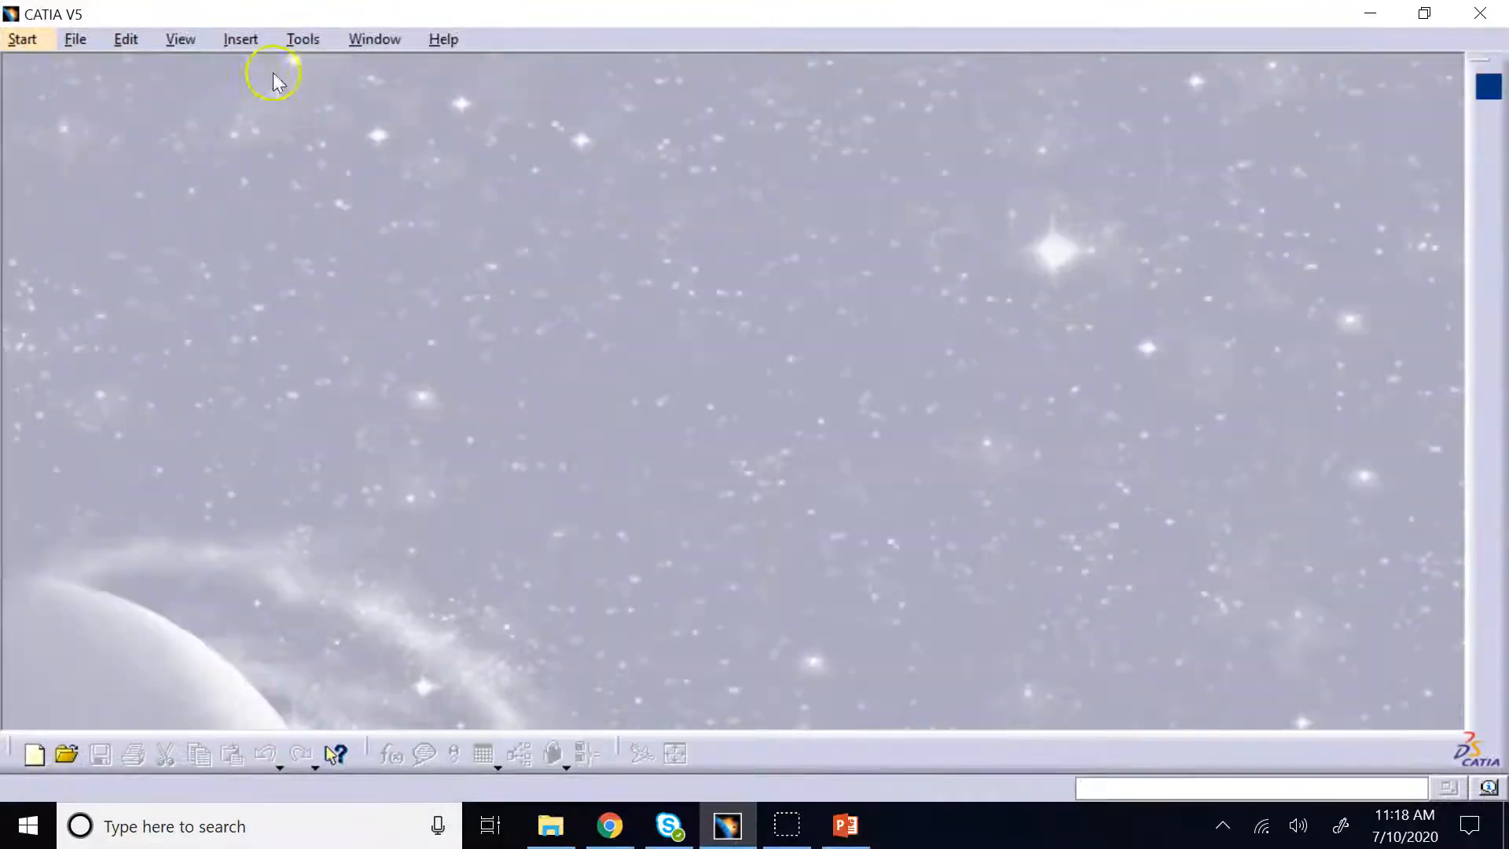
Create a new part named Part1 in the Generative Shape Design workbench with hybrid design enabled
left_click(22, 39)
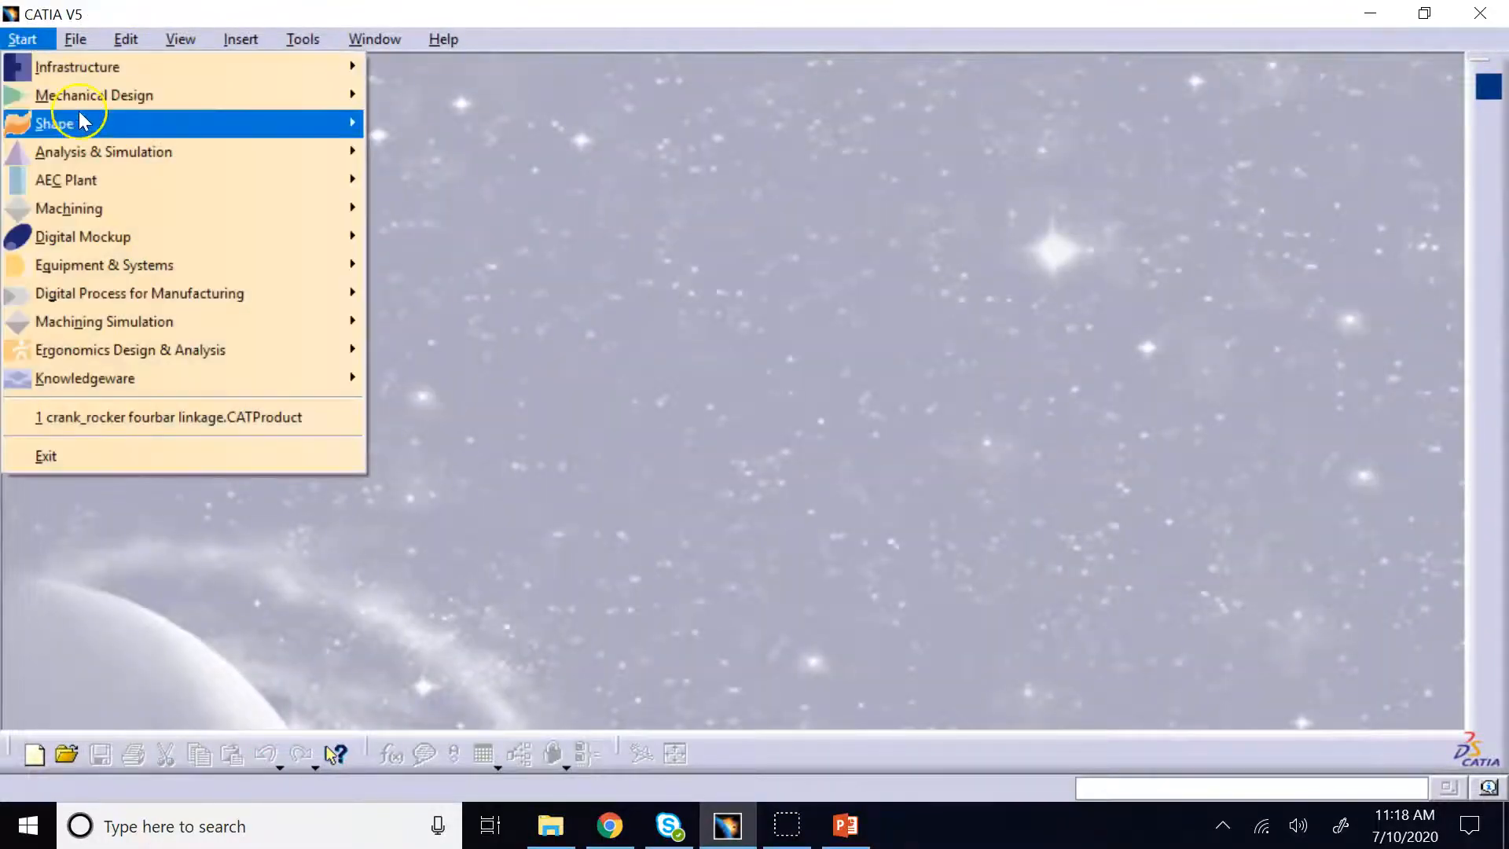
mouse_move(118, 124)
left_click(476, 237)
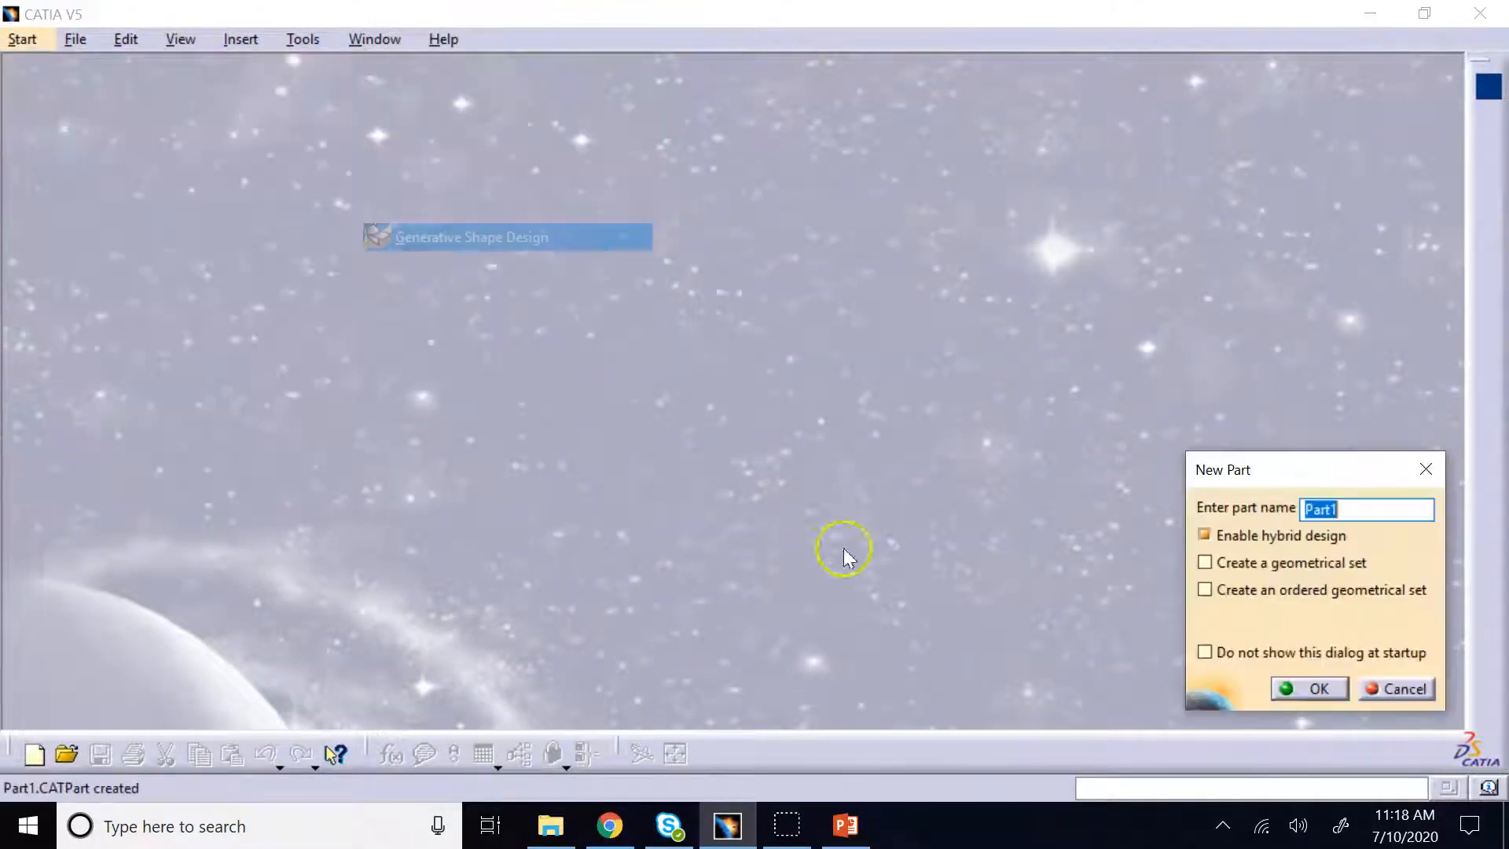
left_click(1321, 689)
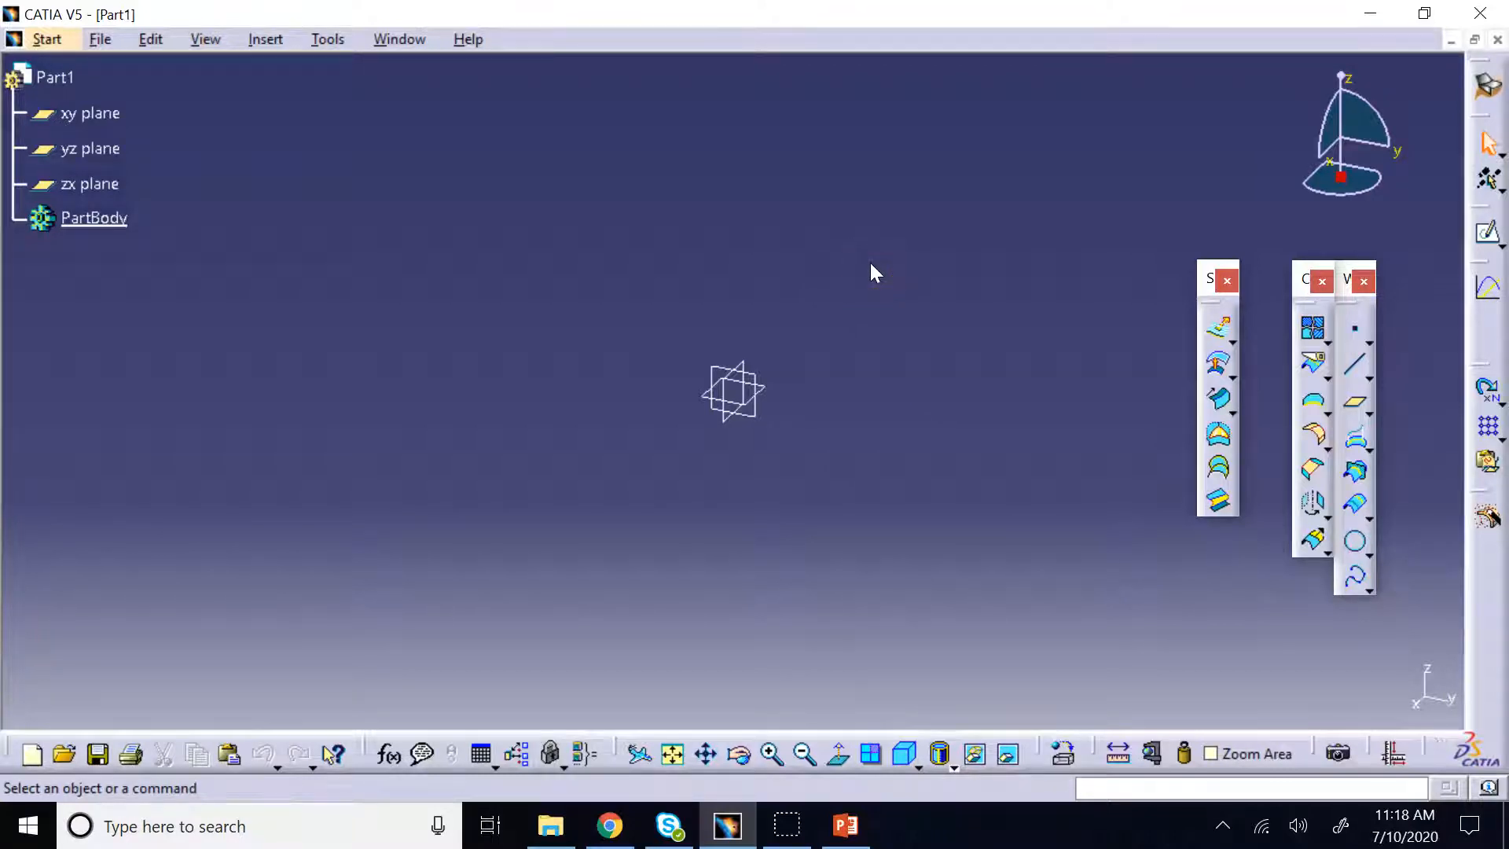
Separate the overlapping floating toolbars, placing the wireframe tools on their own nearer the model
left_click(959, 315)
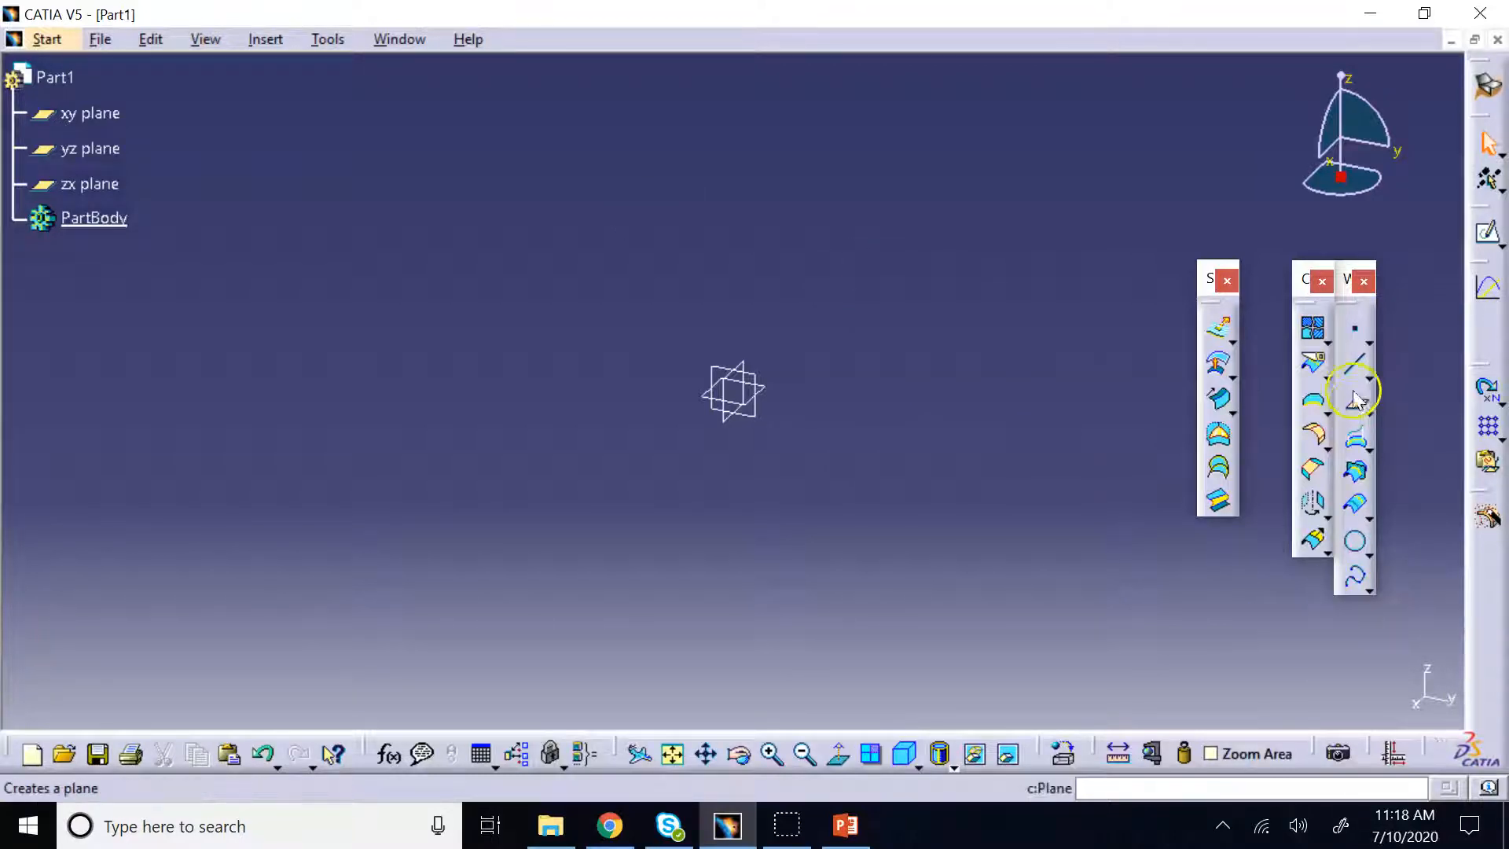
left_click_drag(1341, 266, 1057, 189)
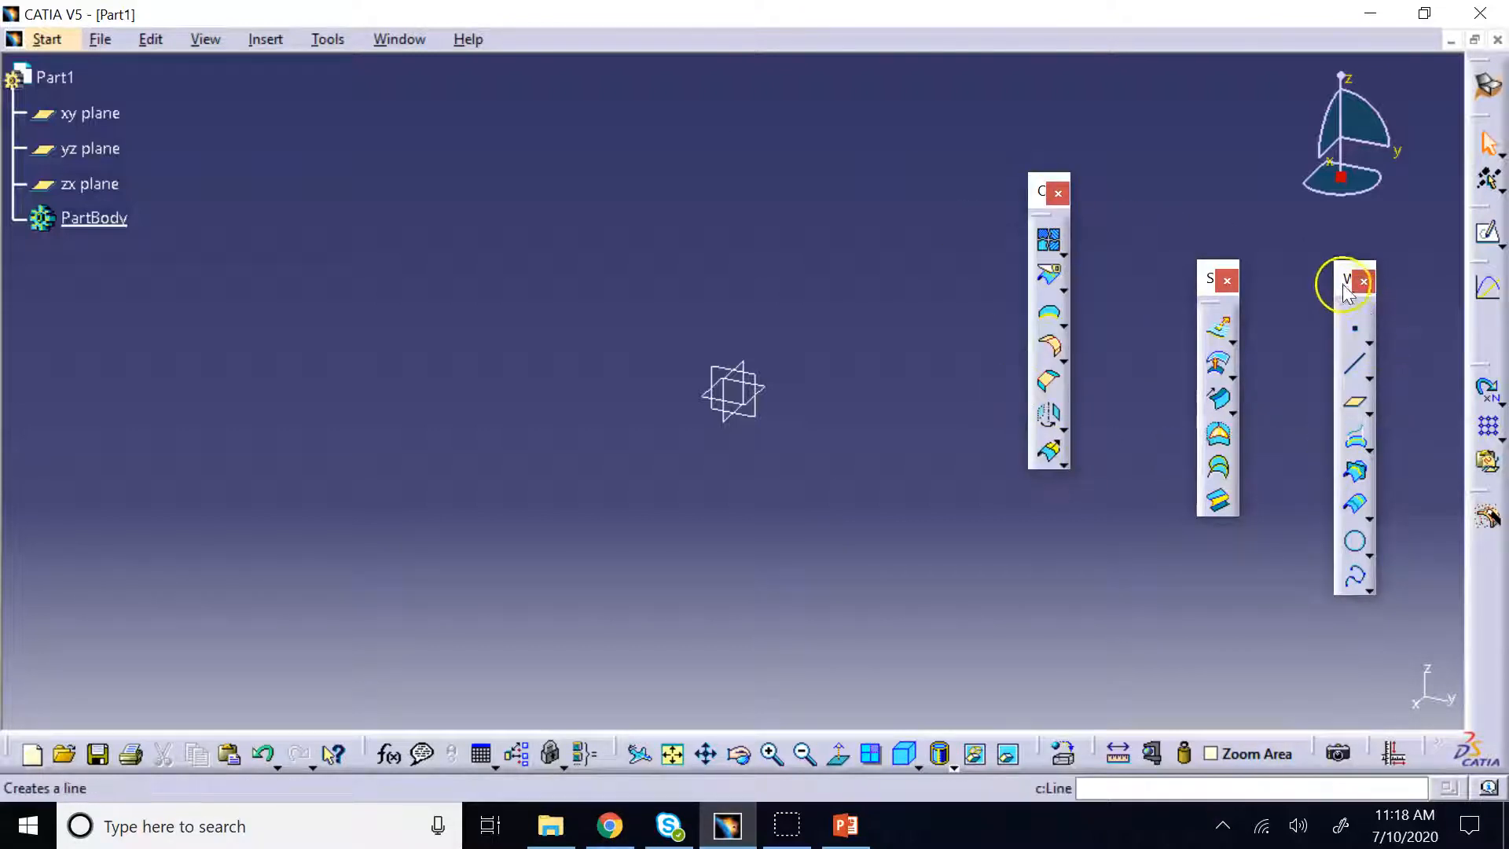
mouse_move(1347, 285)
left_mouse_down()
mouse_move(973, 176)
mouse_move(1089, 224)
mouse_move(1344, 279)
left_mouse_up()
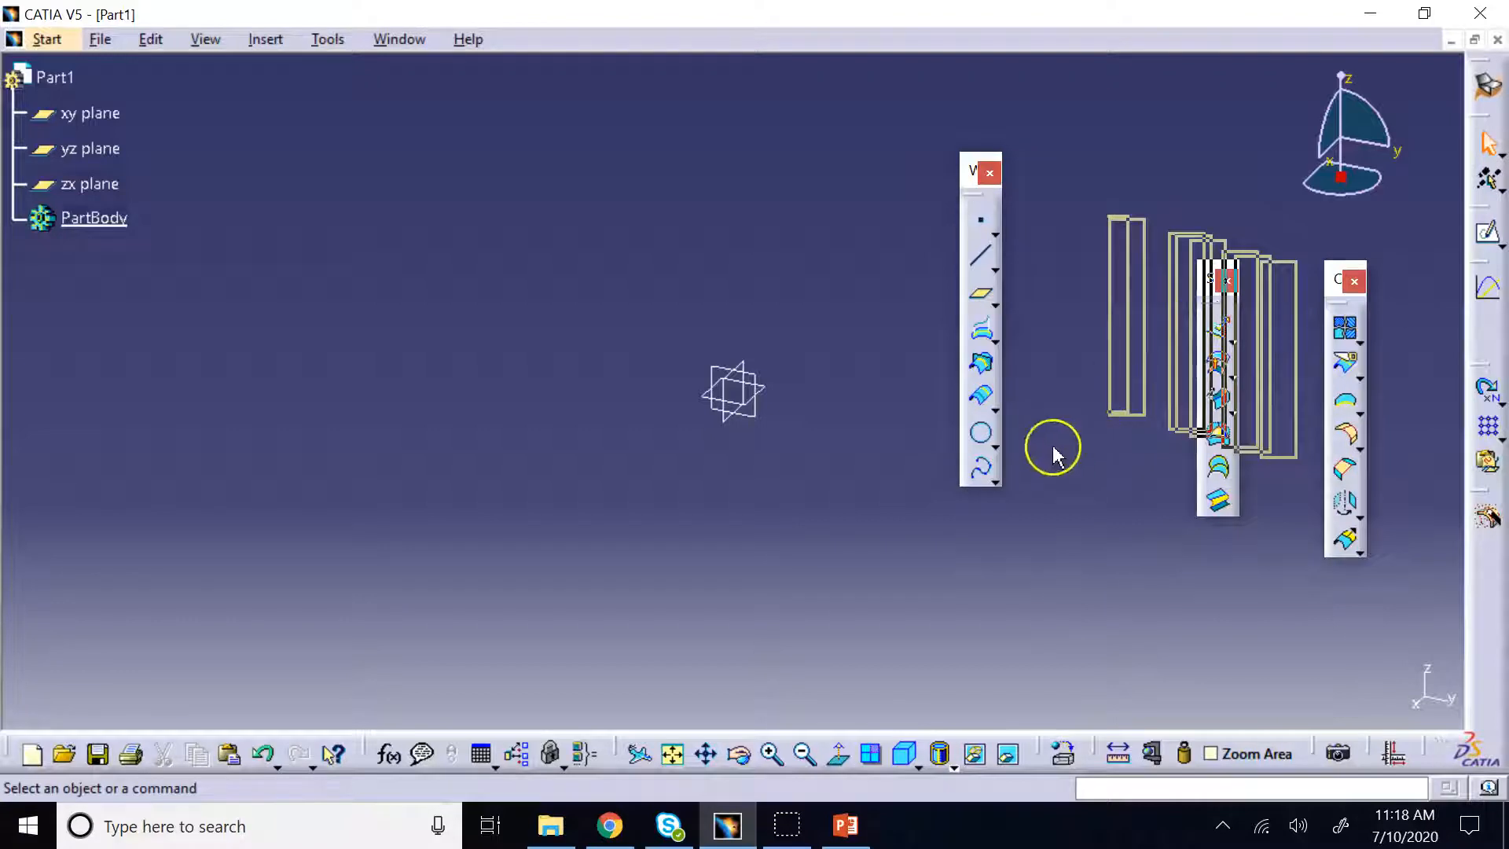
left_click(993, 480)
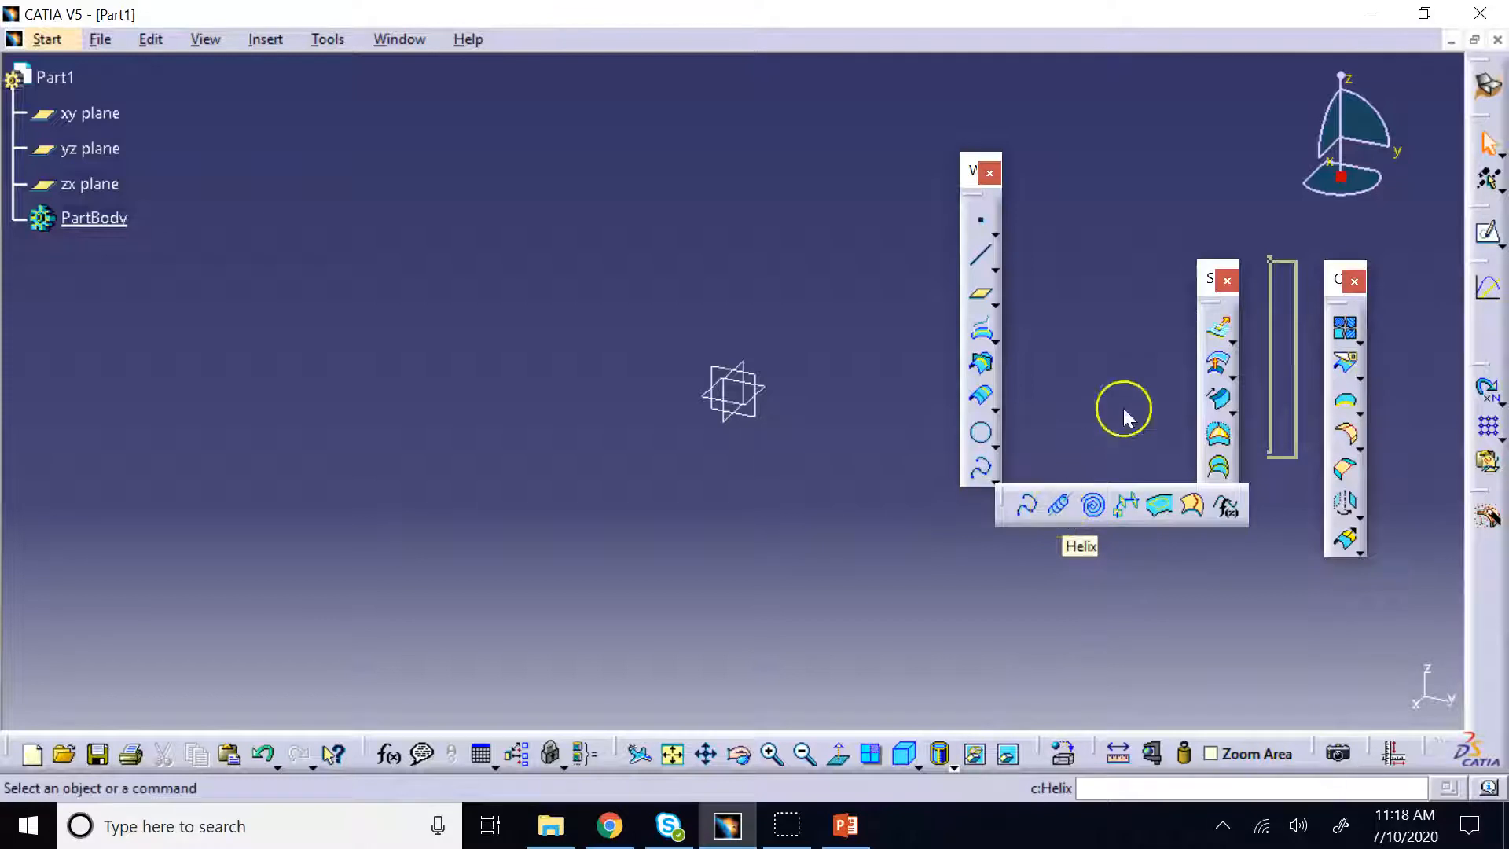
left_click(983, 471)
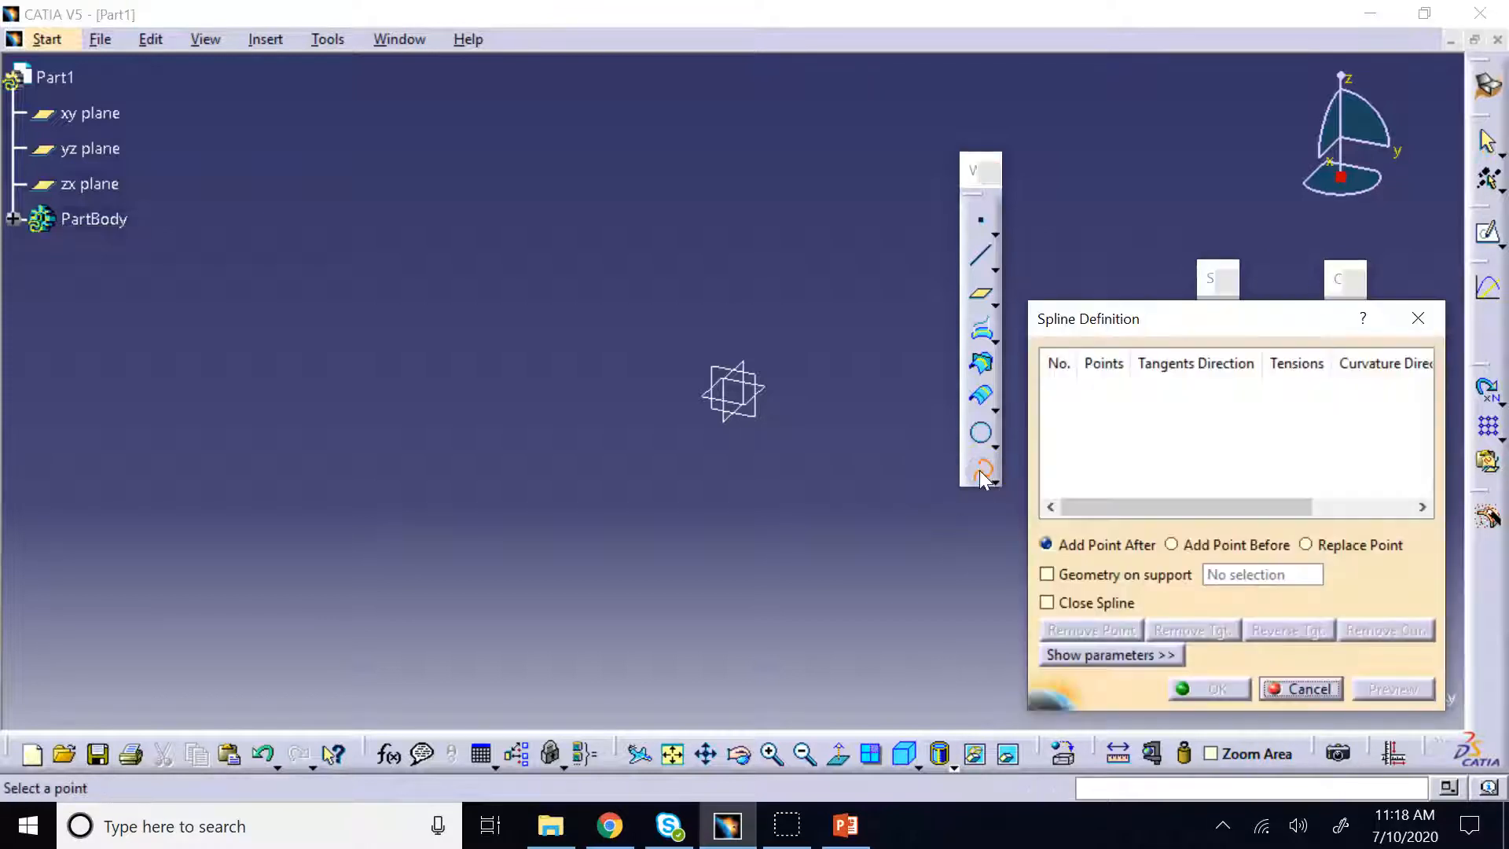
left_click(1115, 410)
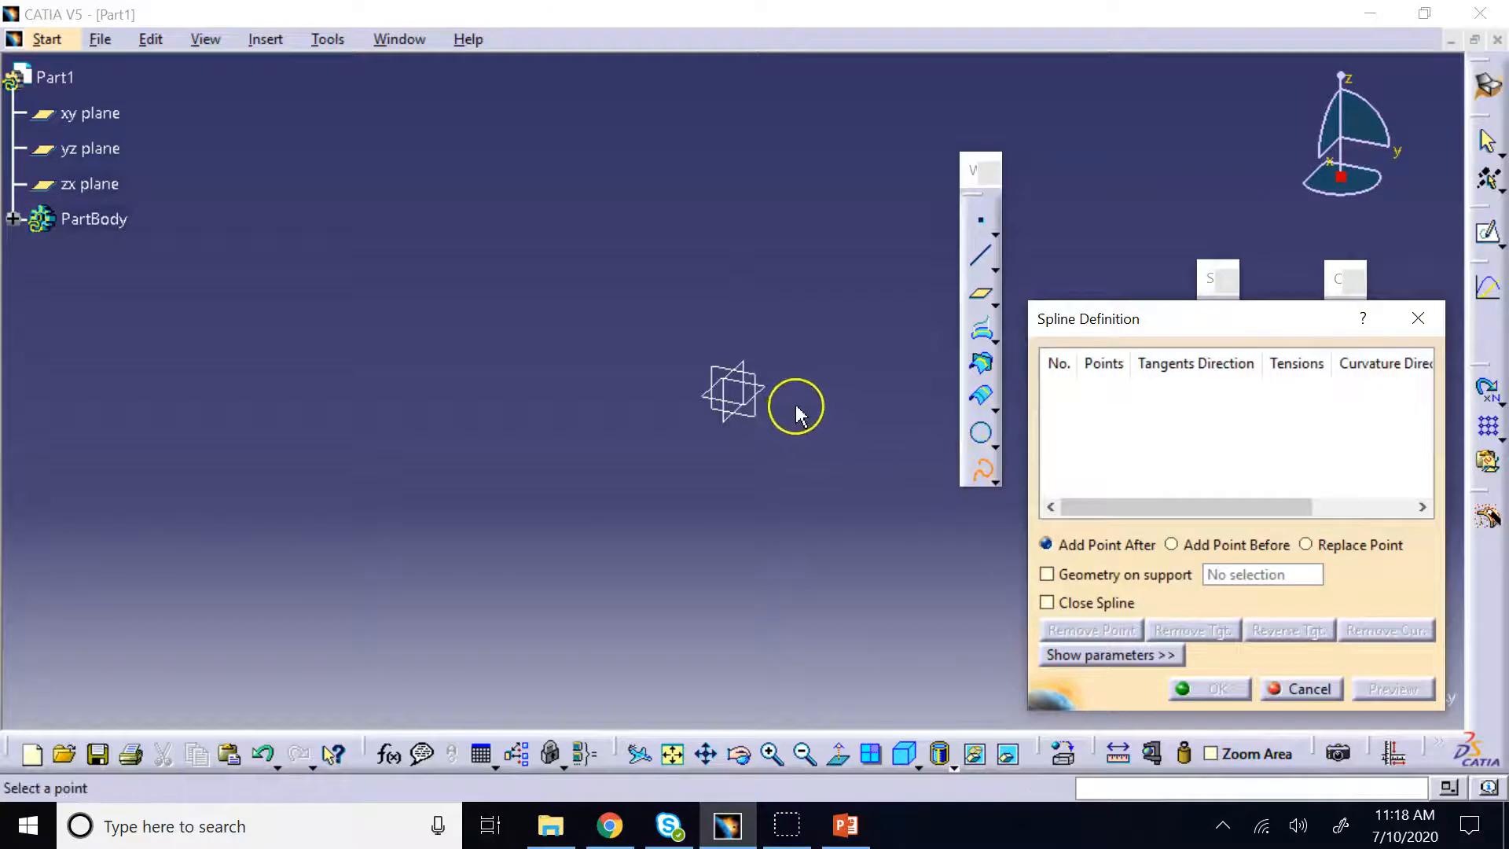
left_click(1309, 689)
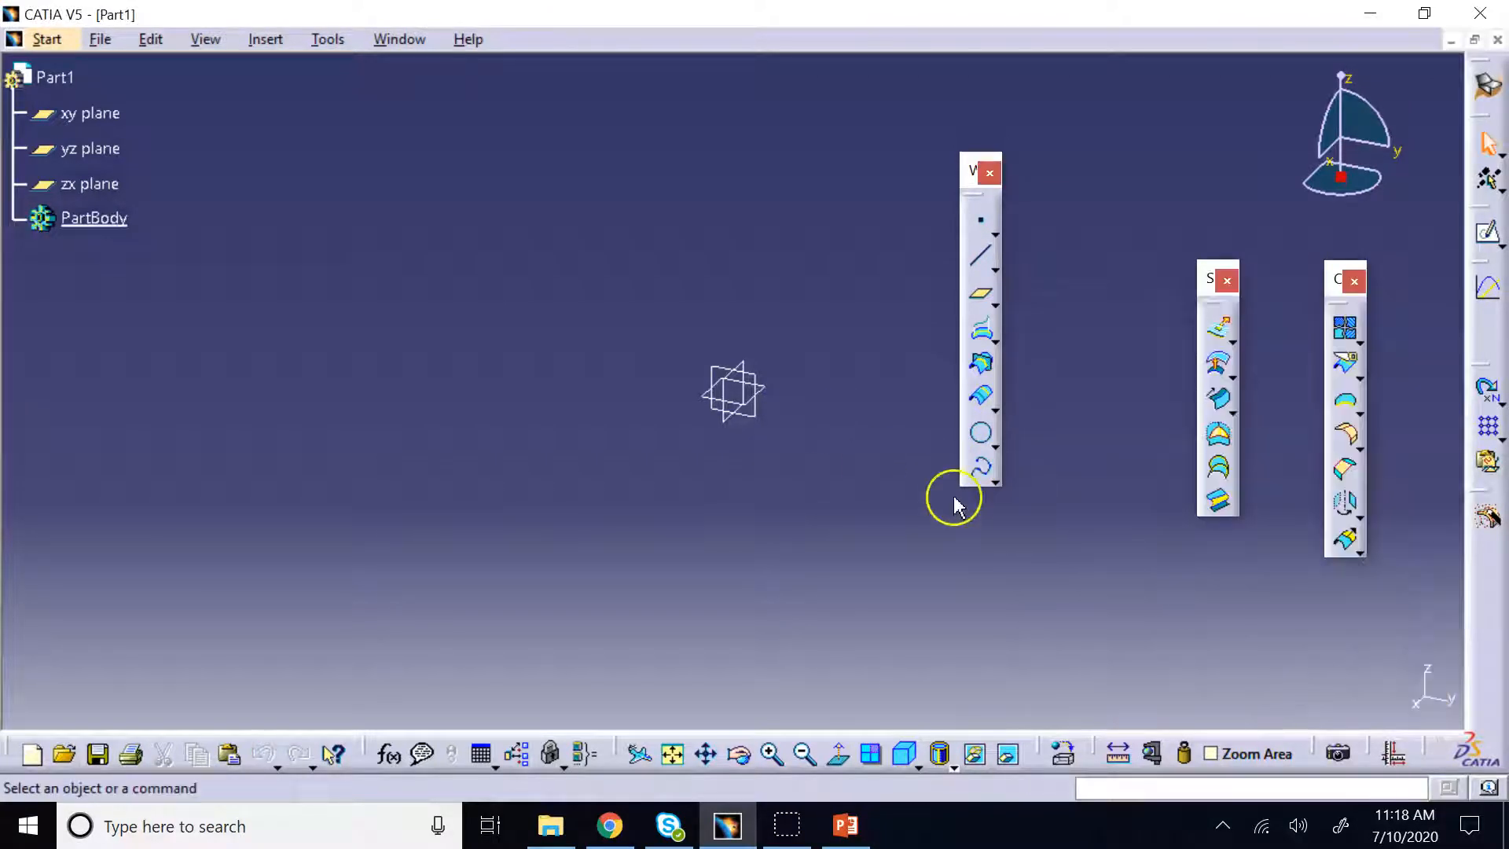
Create a coordinate point at the origin and a second one at X 3 in, Y 2 in, Z 1 in
left_click(984, 229)
left_click(291, 546)
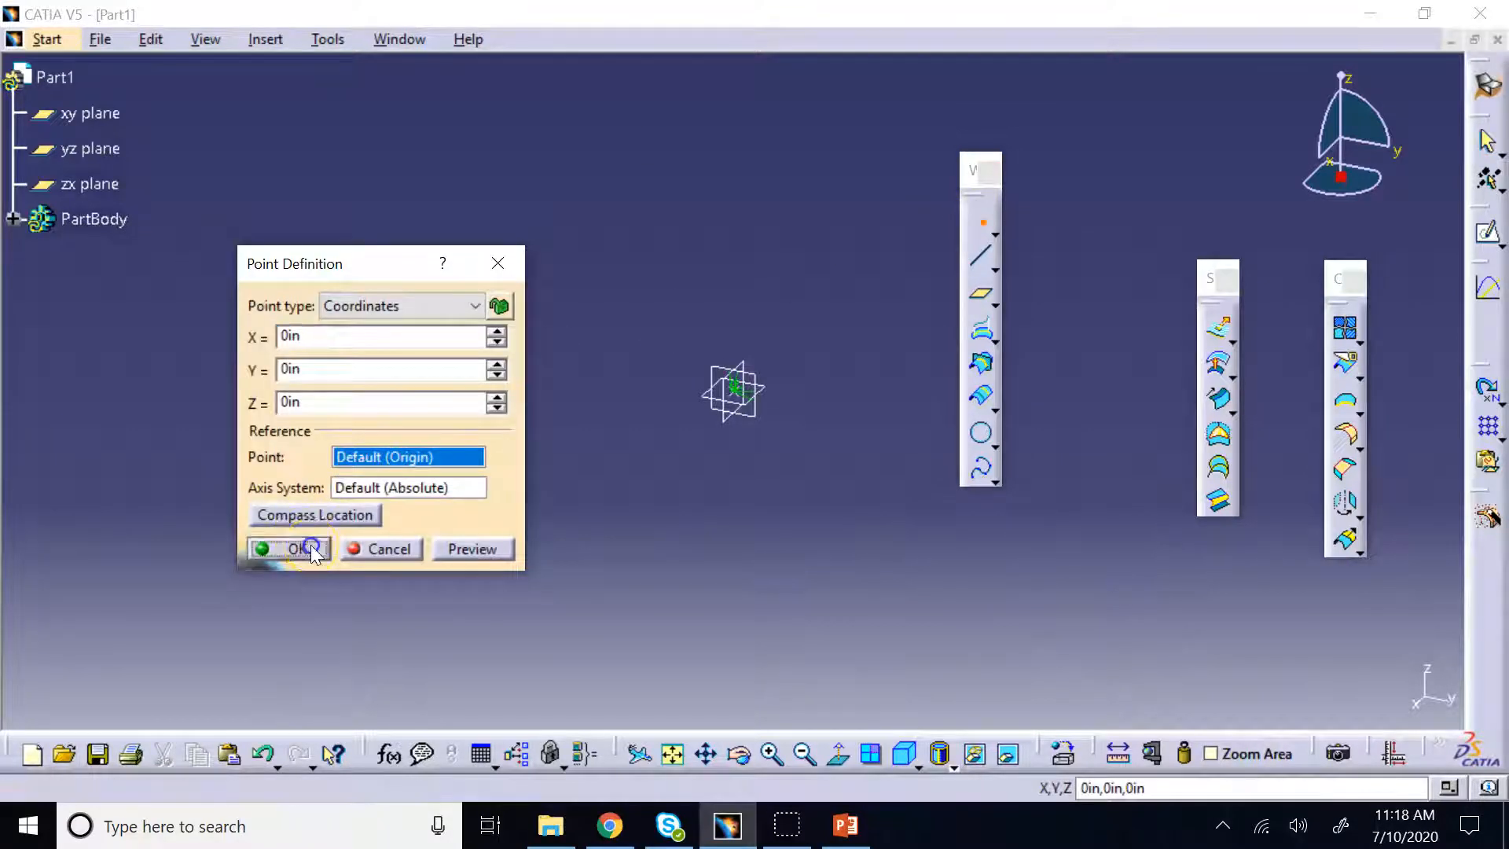
left_click(984, 226)
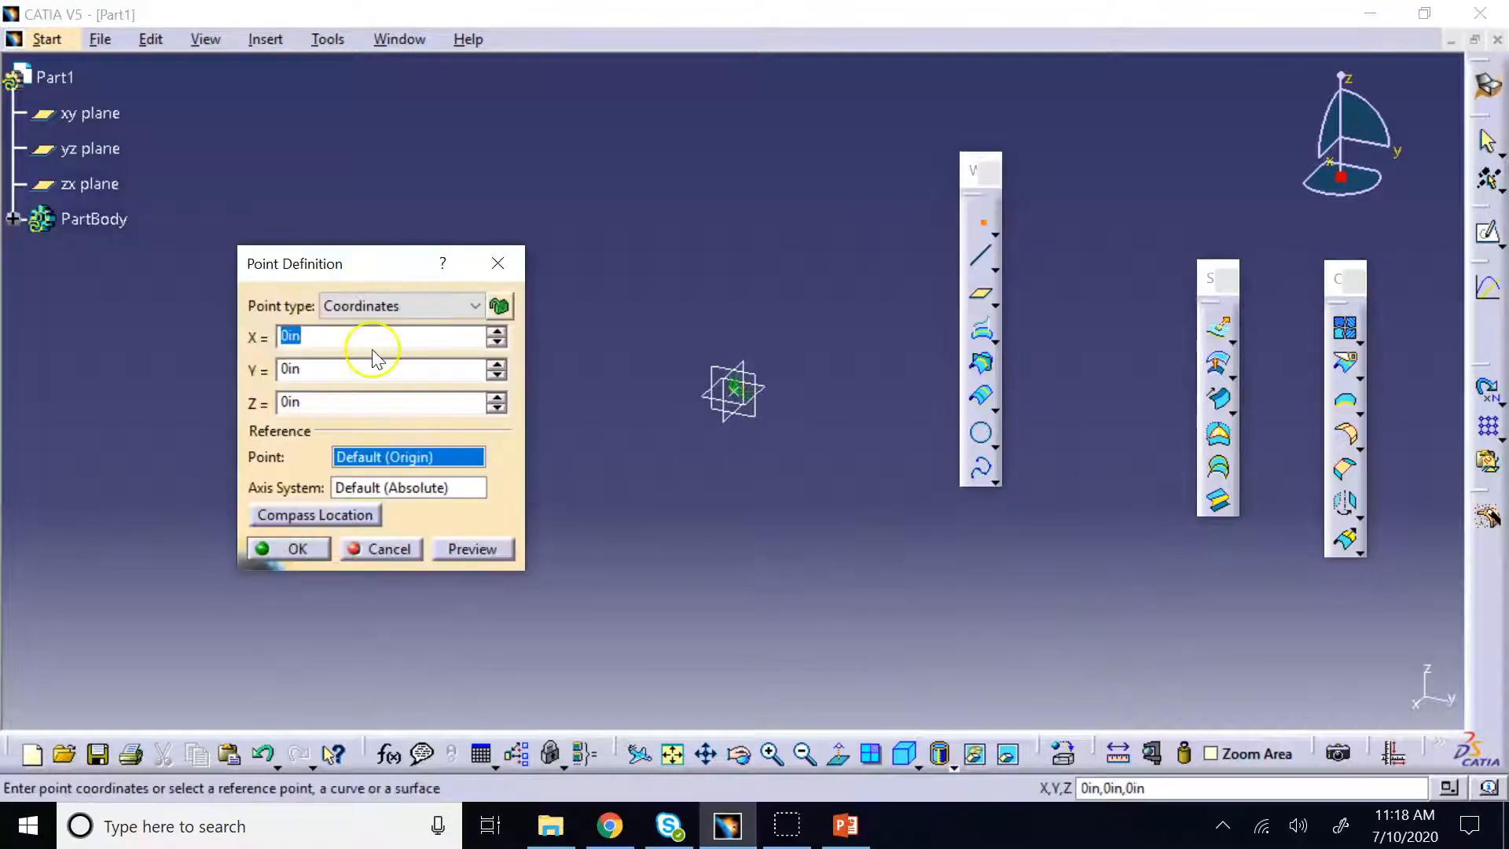
type("3")
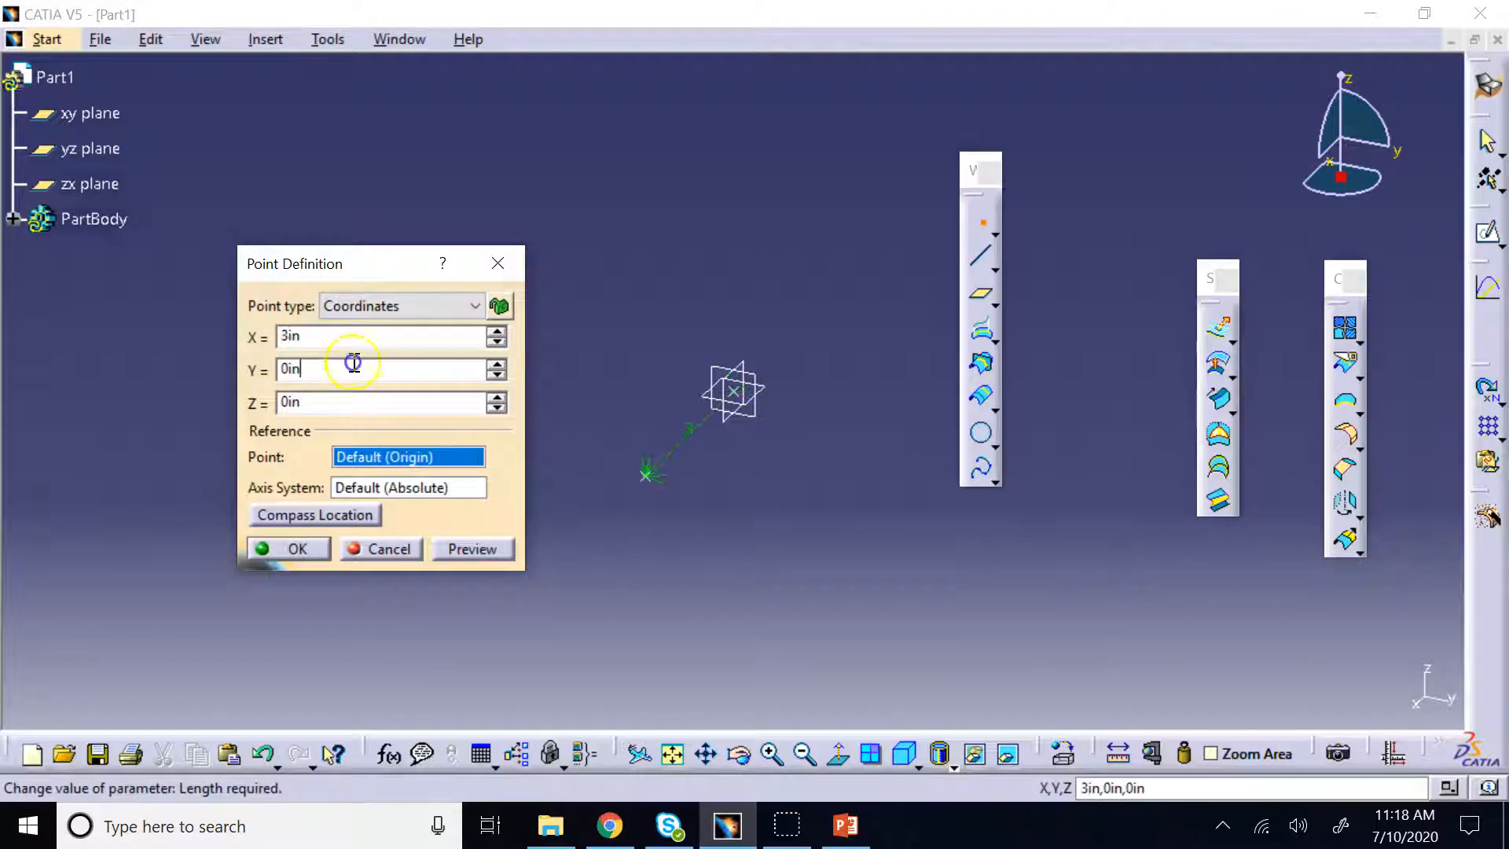
double_click(353, 367)
type("2")
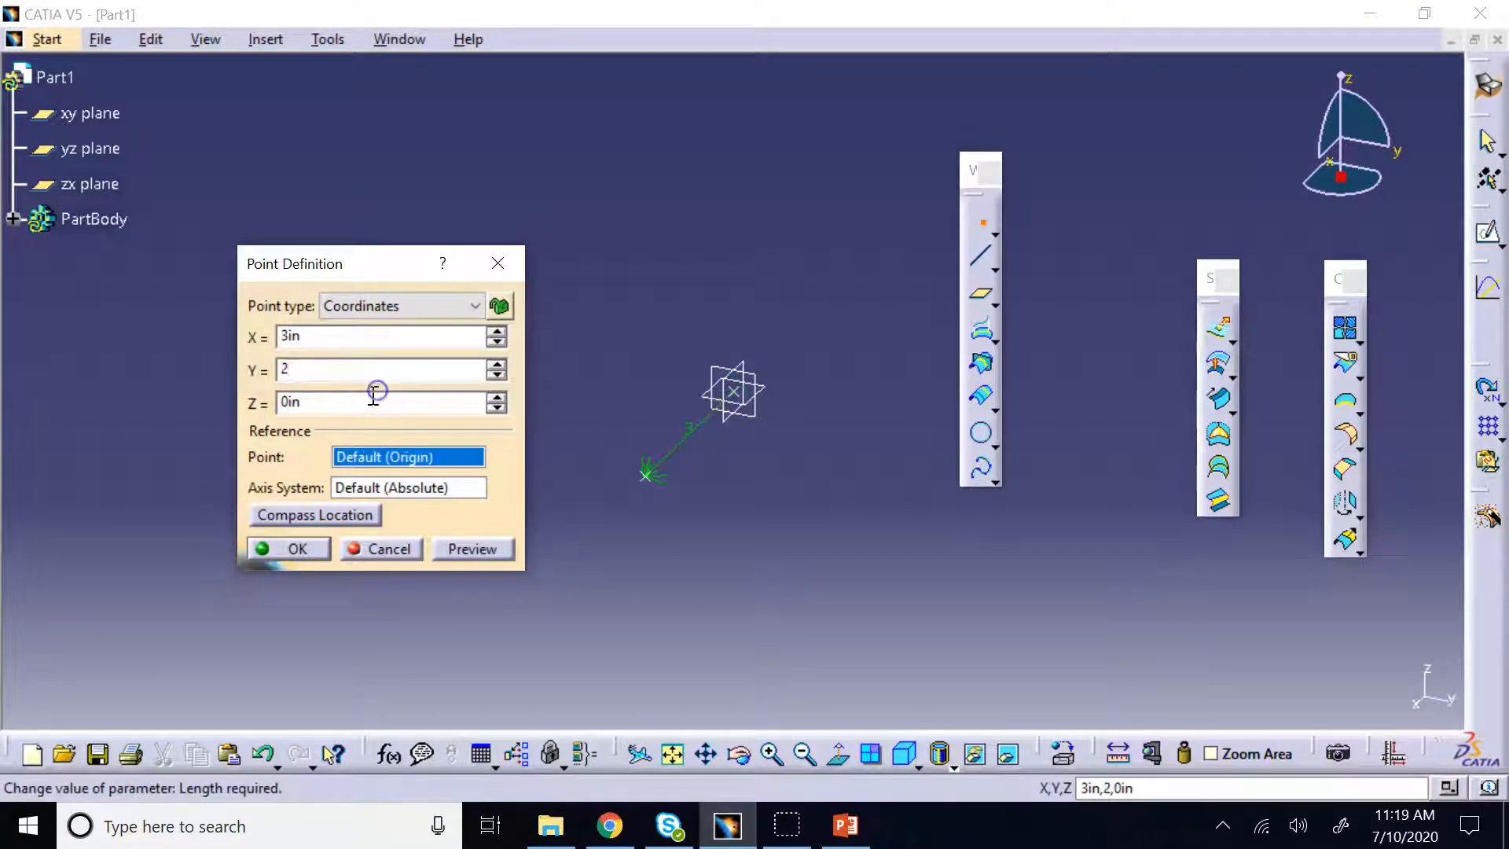
double_click(364, 401)
type("1")
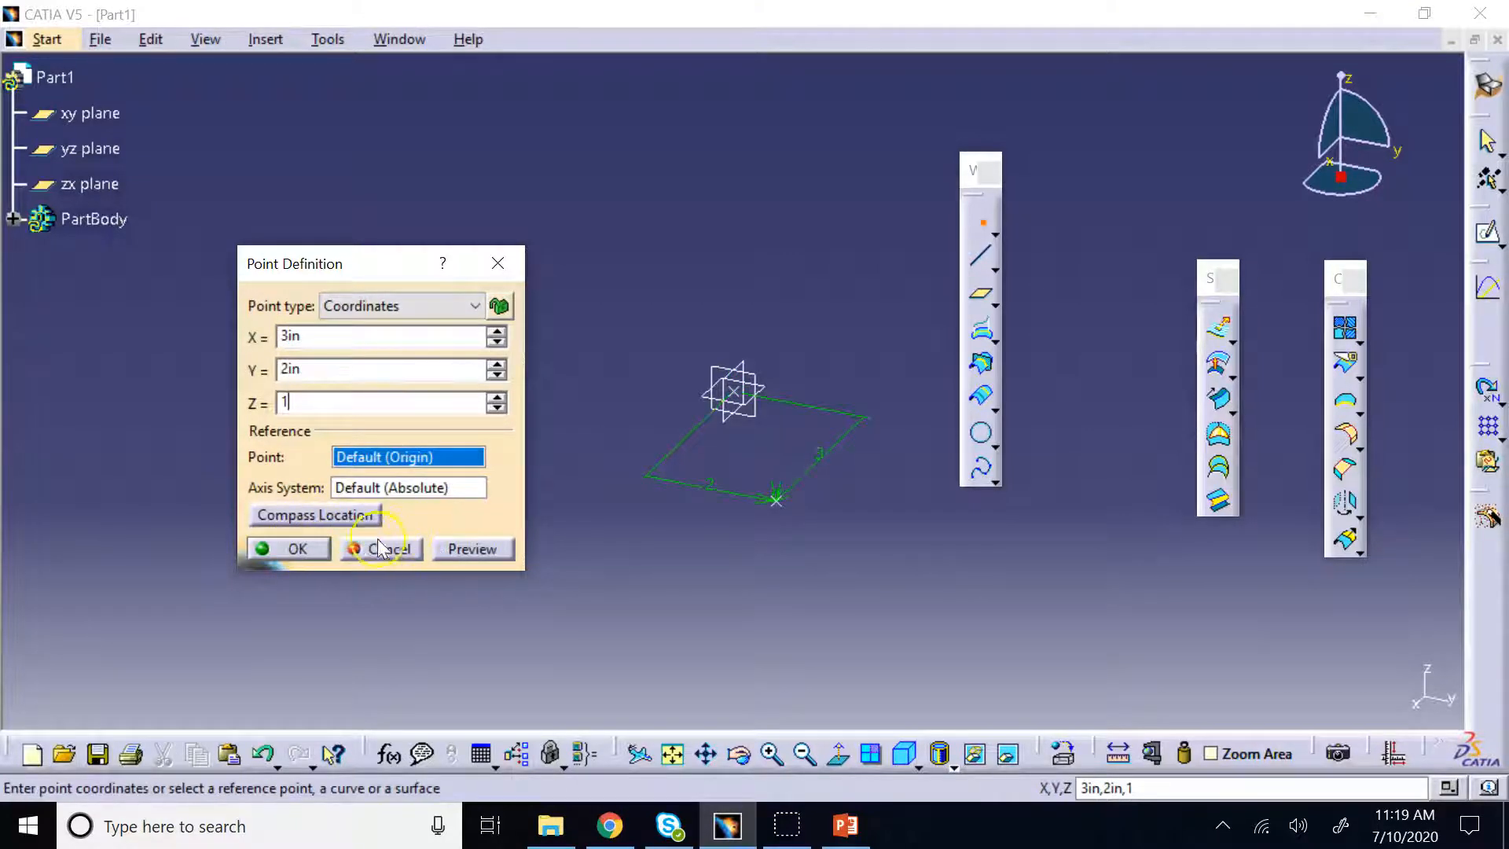
key("Return")
Create a third coordinate point at X 5 in, Y -2 in, Z 6 in
left_click(974, 226)
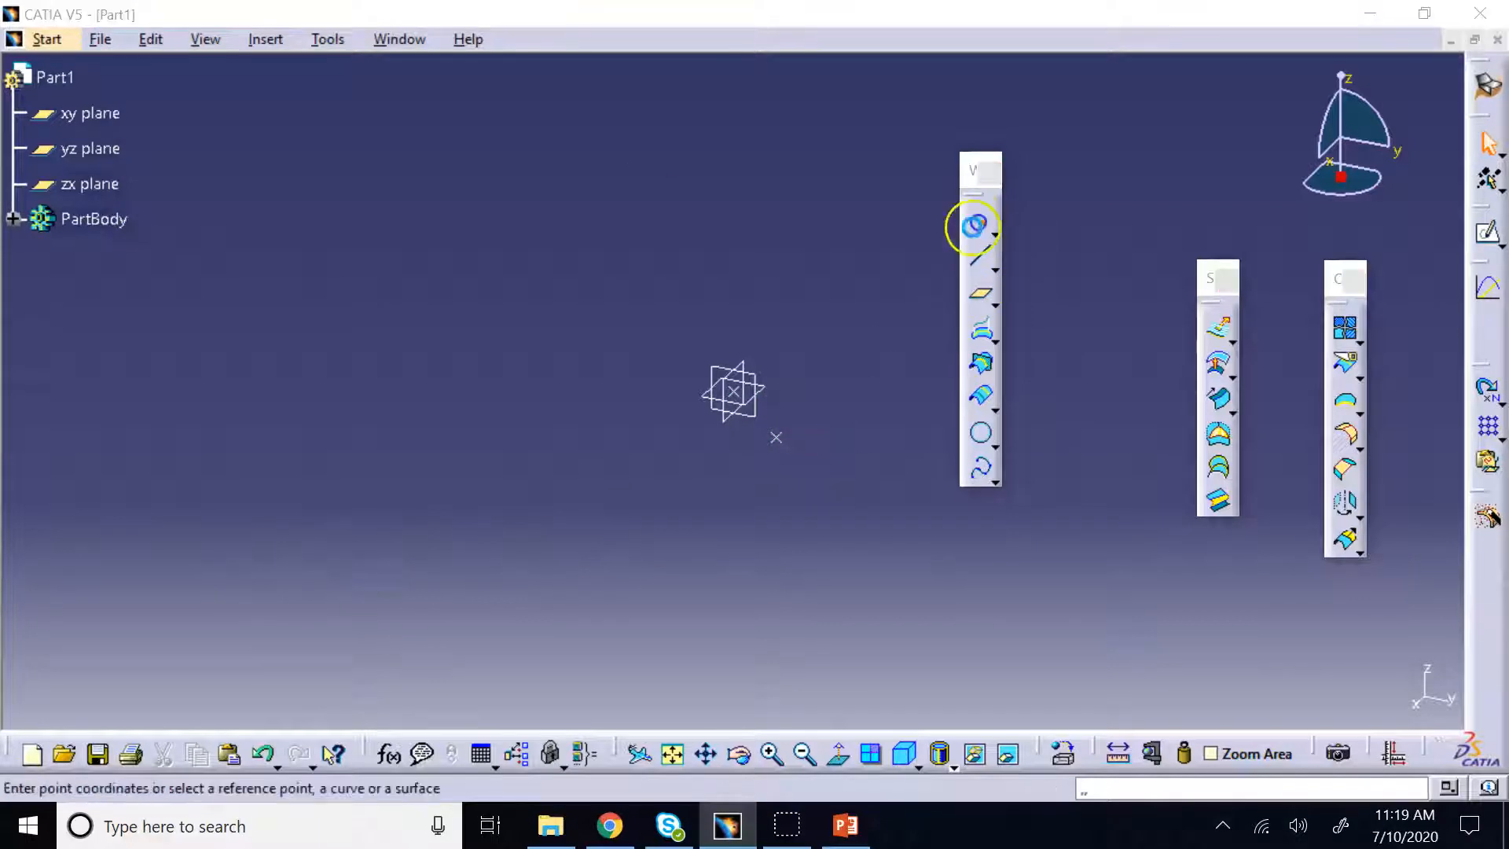
double_click(316, 336)
type("5")
double_click(322, 369)
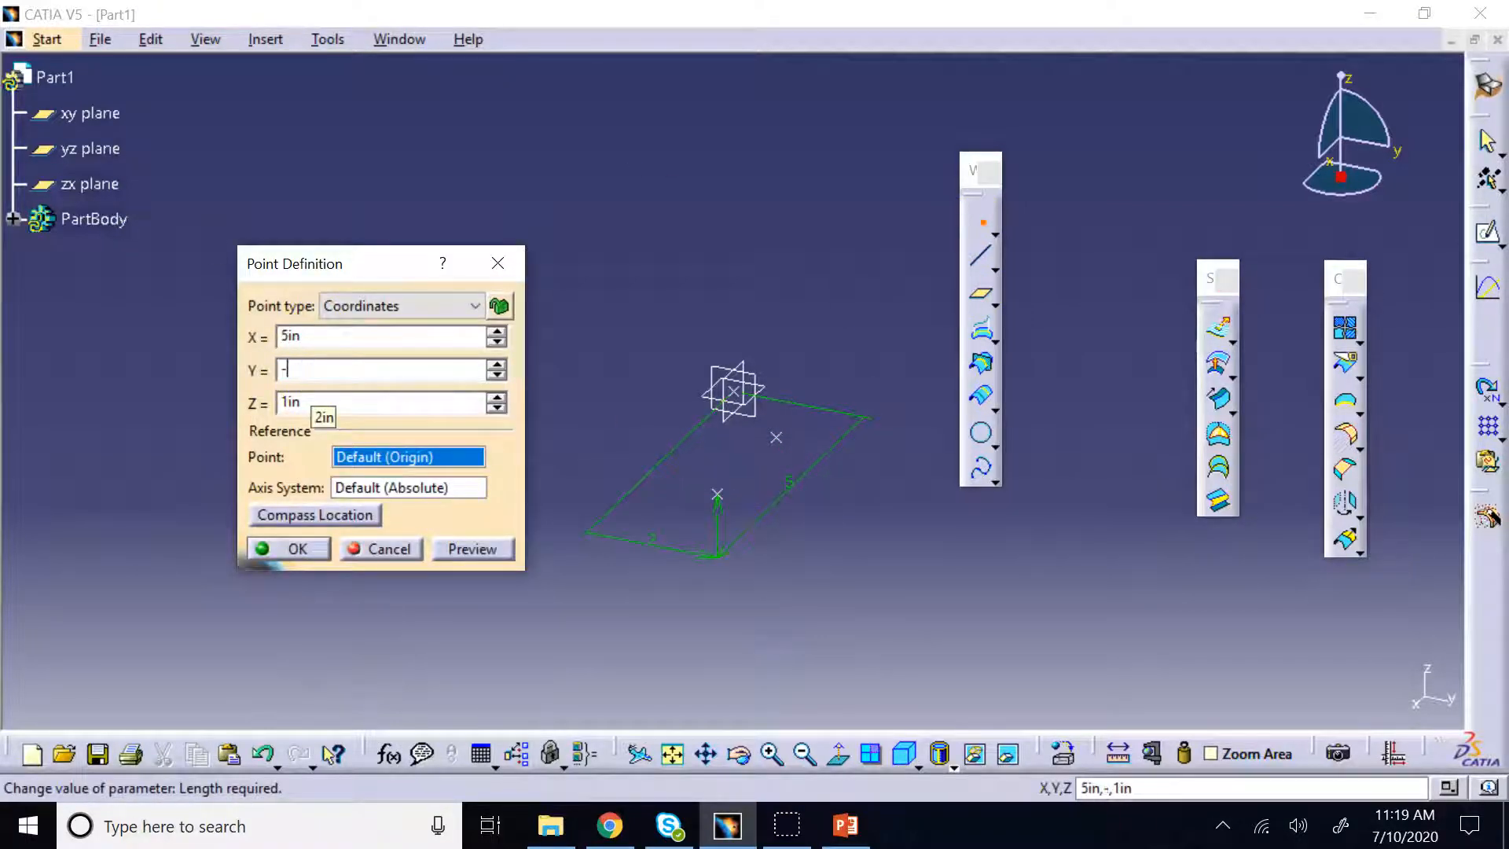
double_click(315, 404)
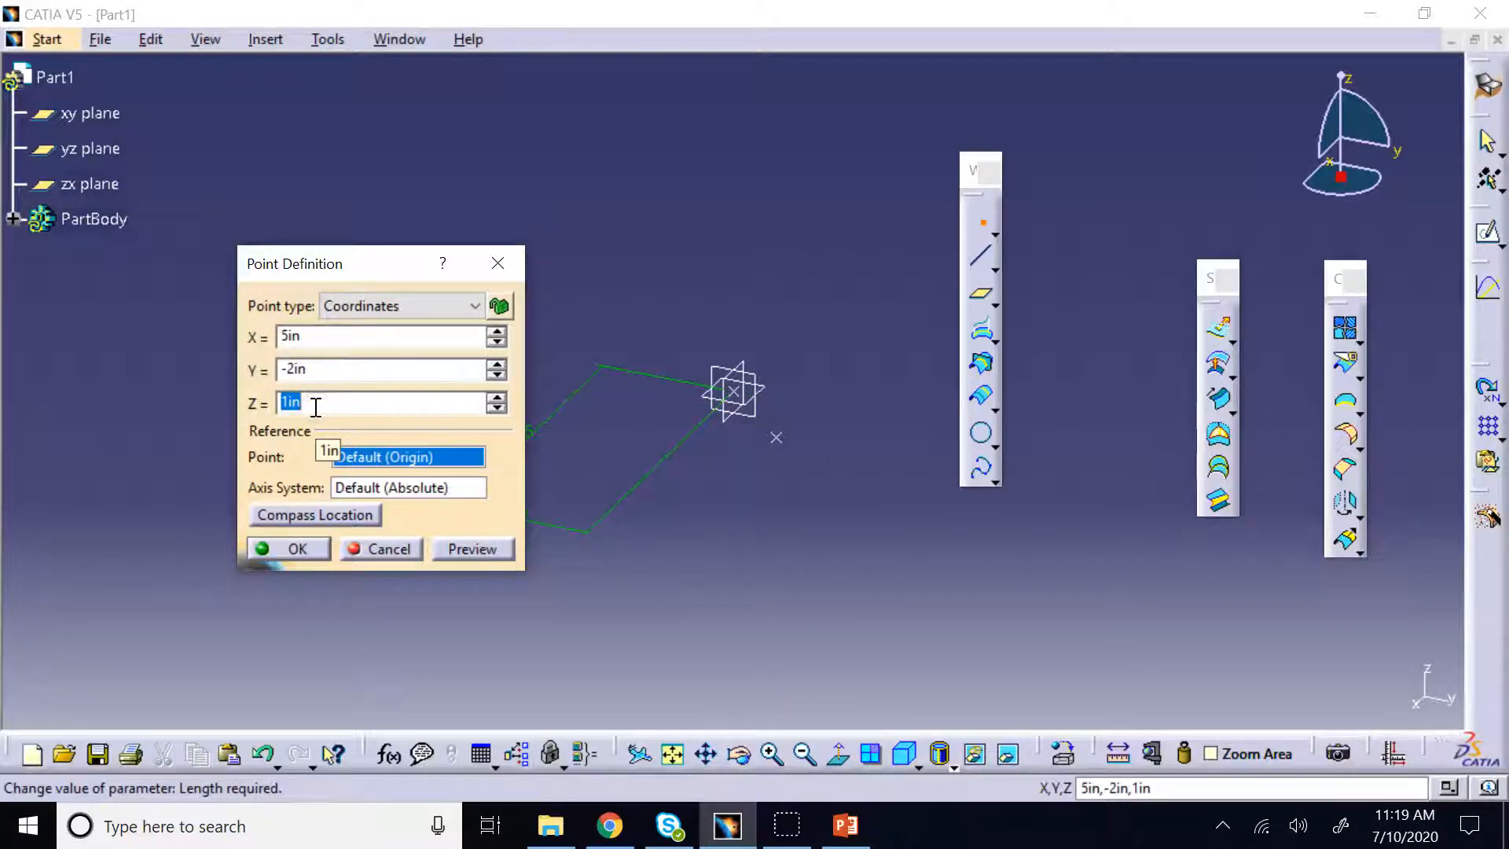
left_click(289, 549)
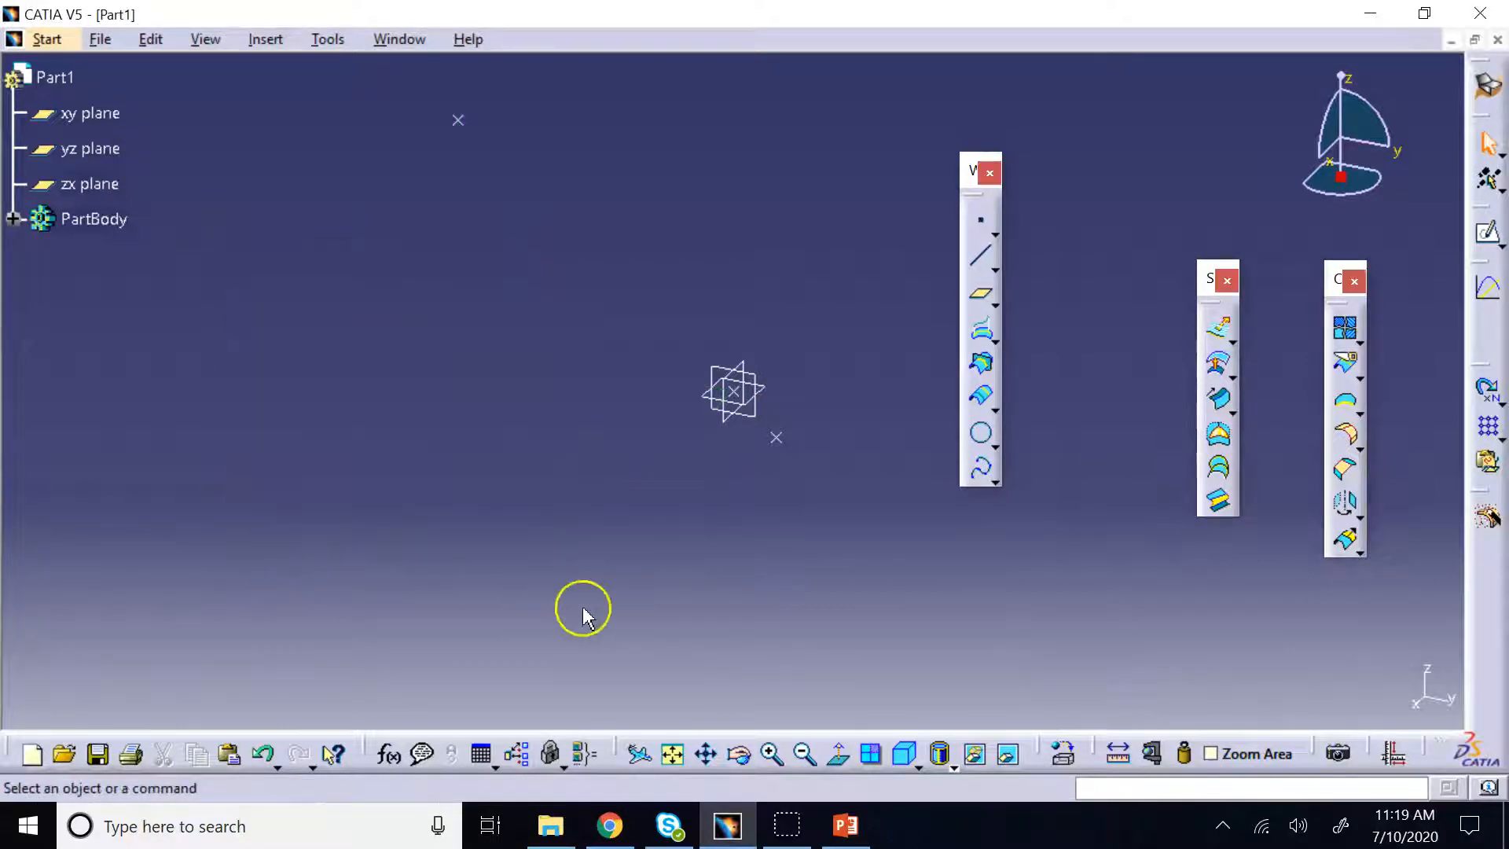
Create a fourth coordinate point at X 2 in, Y 5 in, Z -1 in
left_click(981, 220)
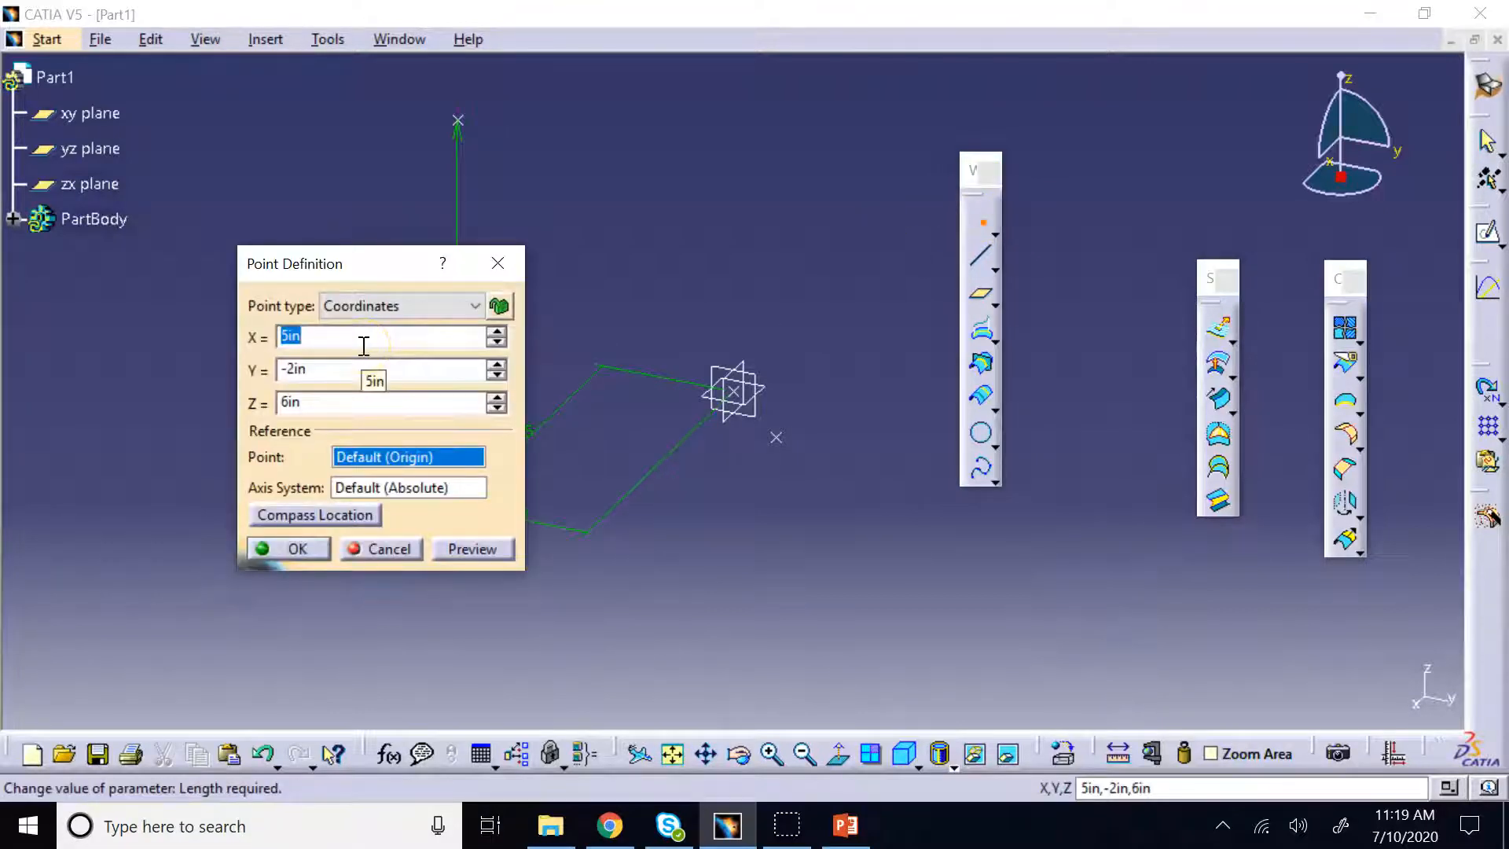
type("2")
left_click(349, 367)
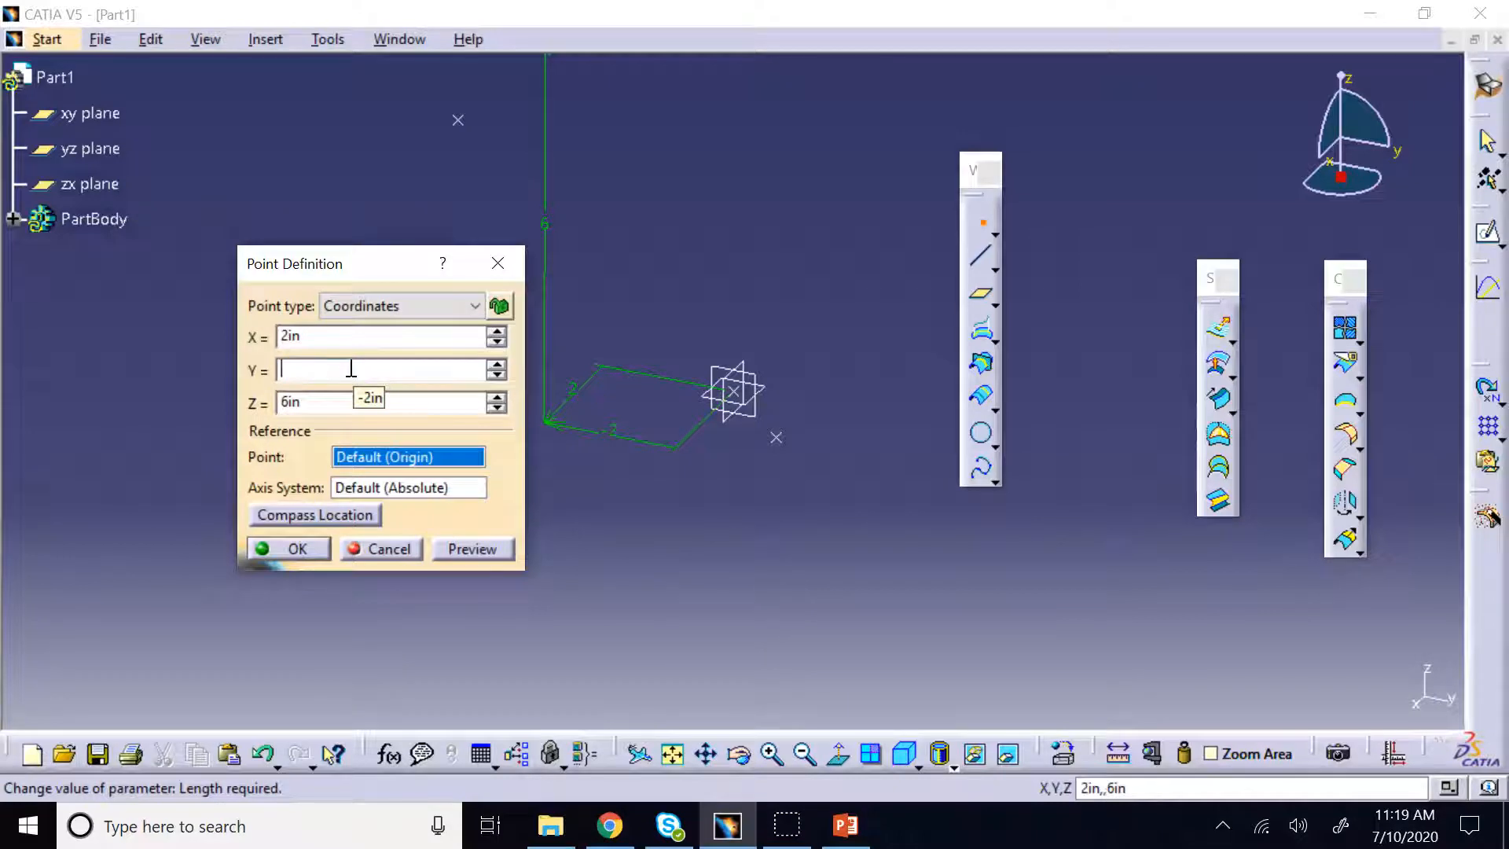
type("5")
left_click(349, 402)
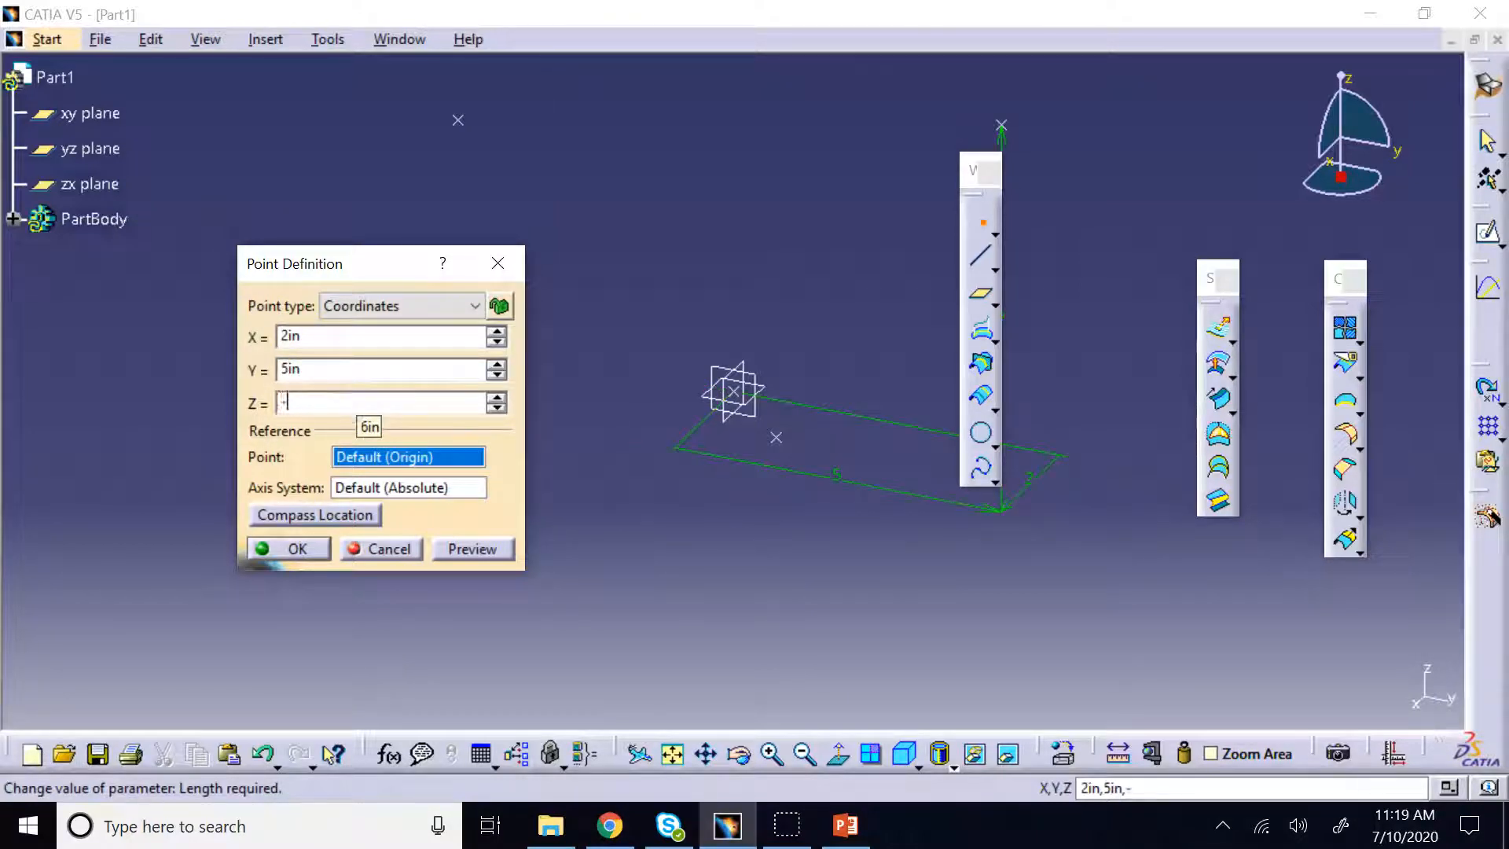
type("-1")
key("Return")
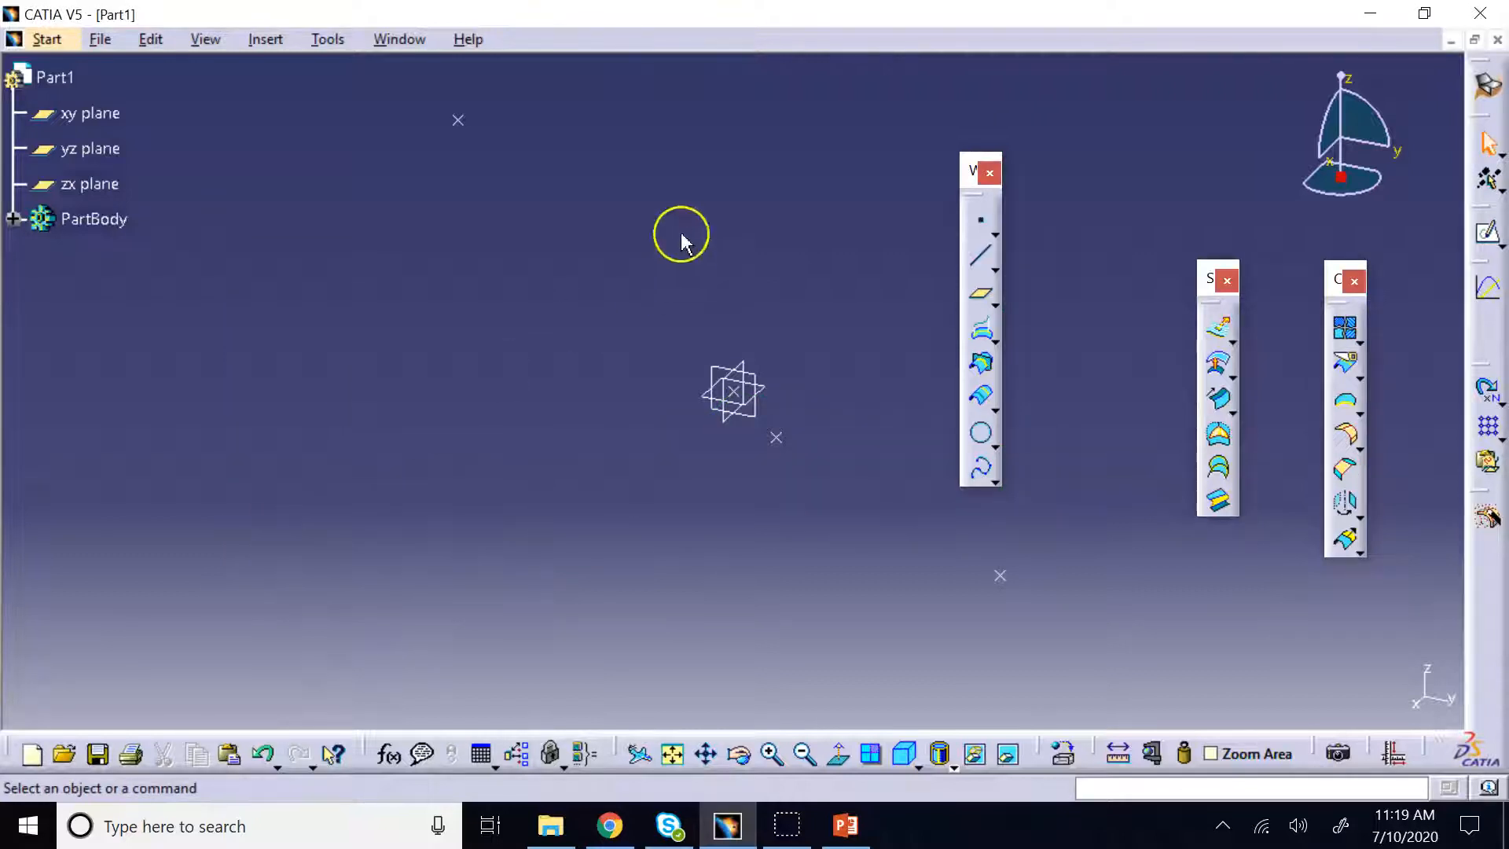
Expand PartBody in the tree and create an open spline through Point.1, Point.2, Point.3 and Point.4 in that order
left_click(739, 754)
left_click_drag(585, 408, 624, 498)
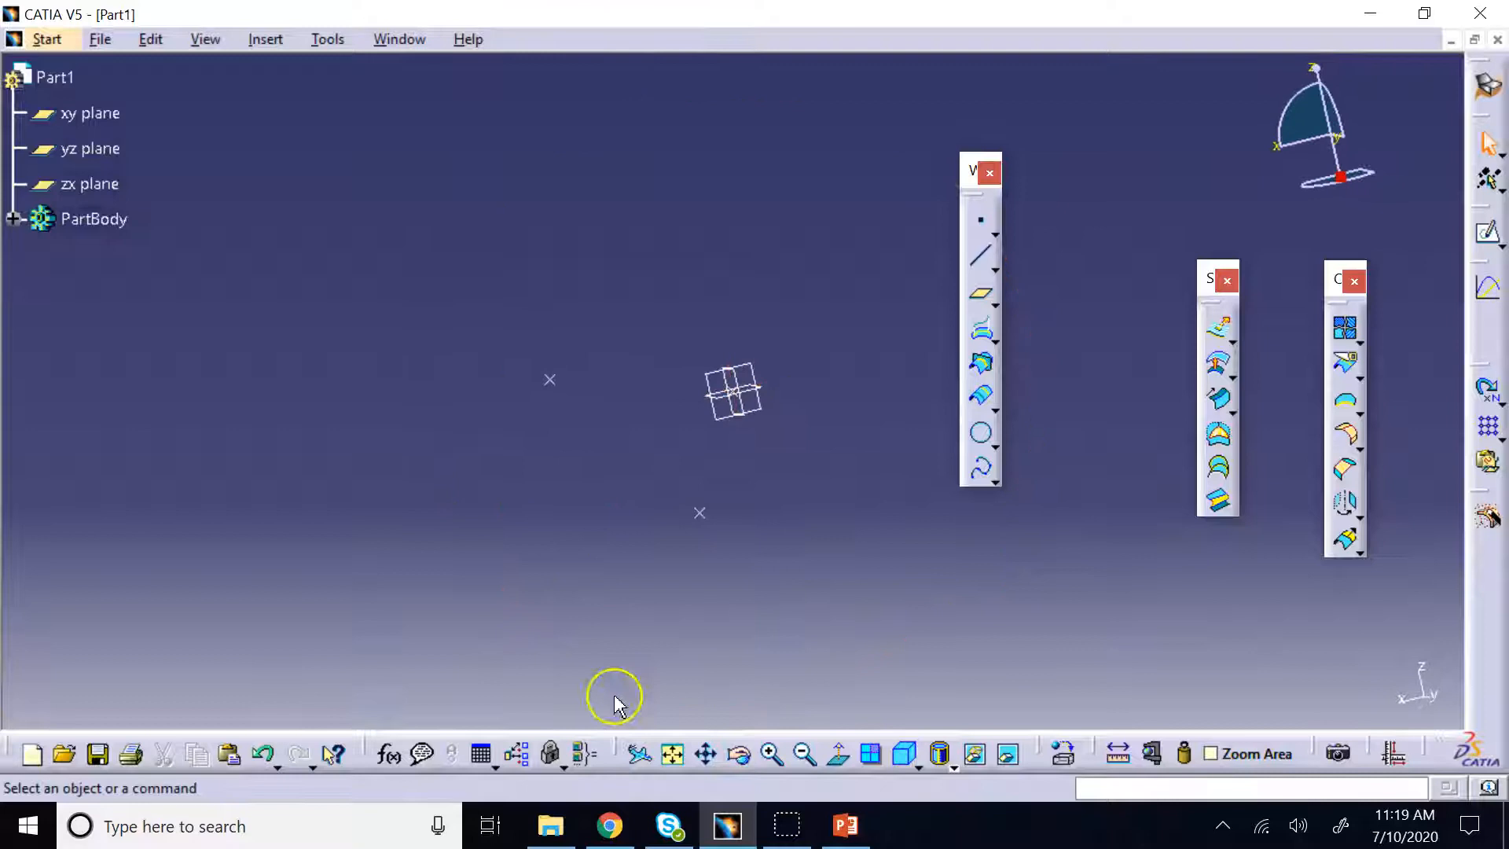
left_click(682, 759)
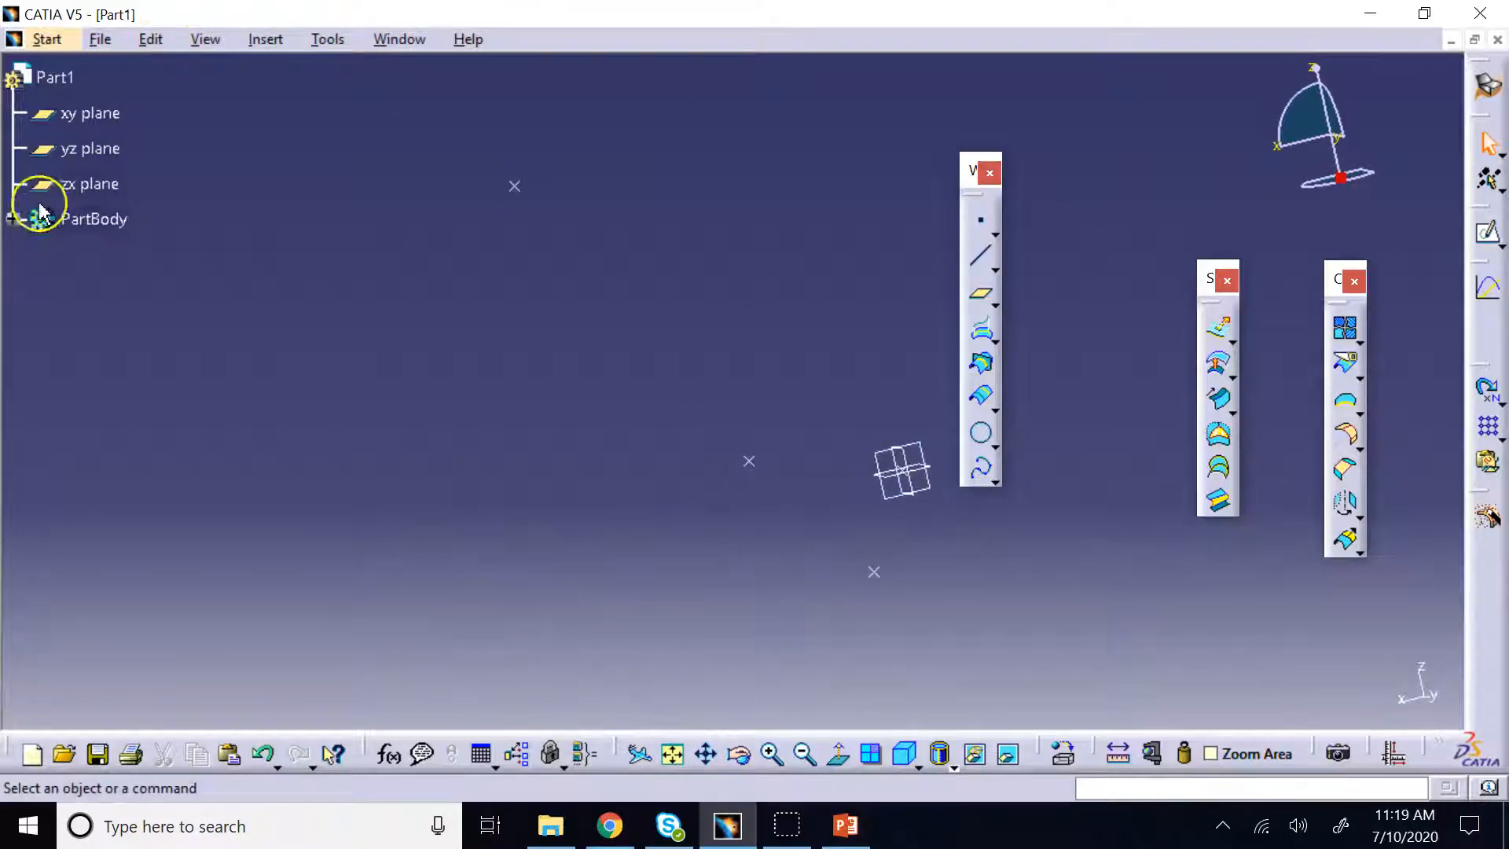
left_click(13, 219)
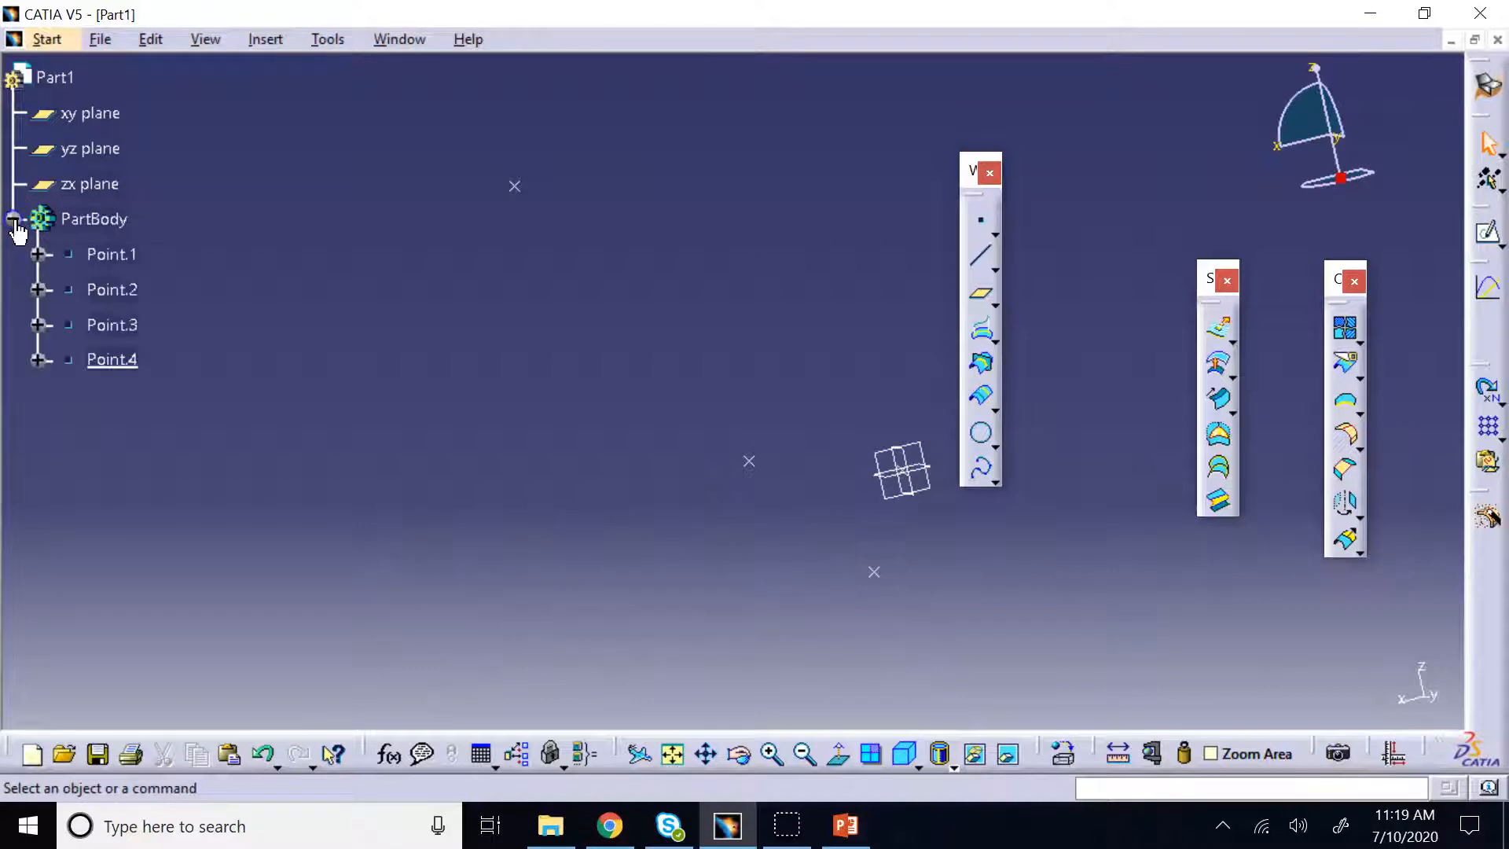
left_click(738, 755)
left_click_drag(684, 582, 1054, 441)
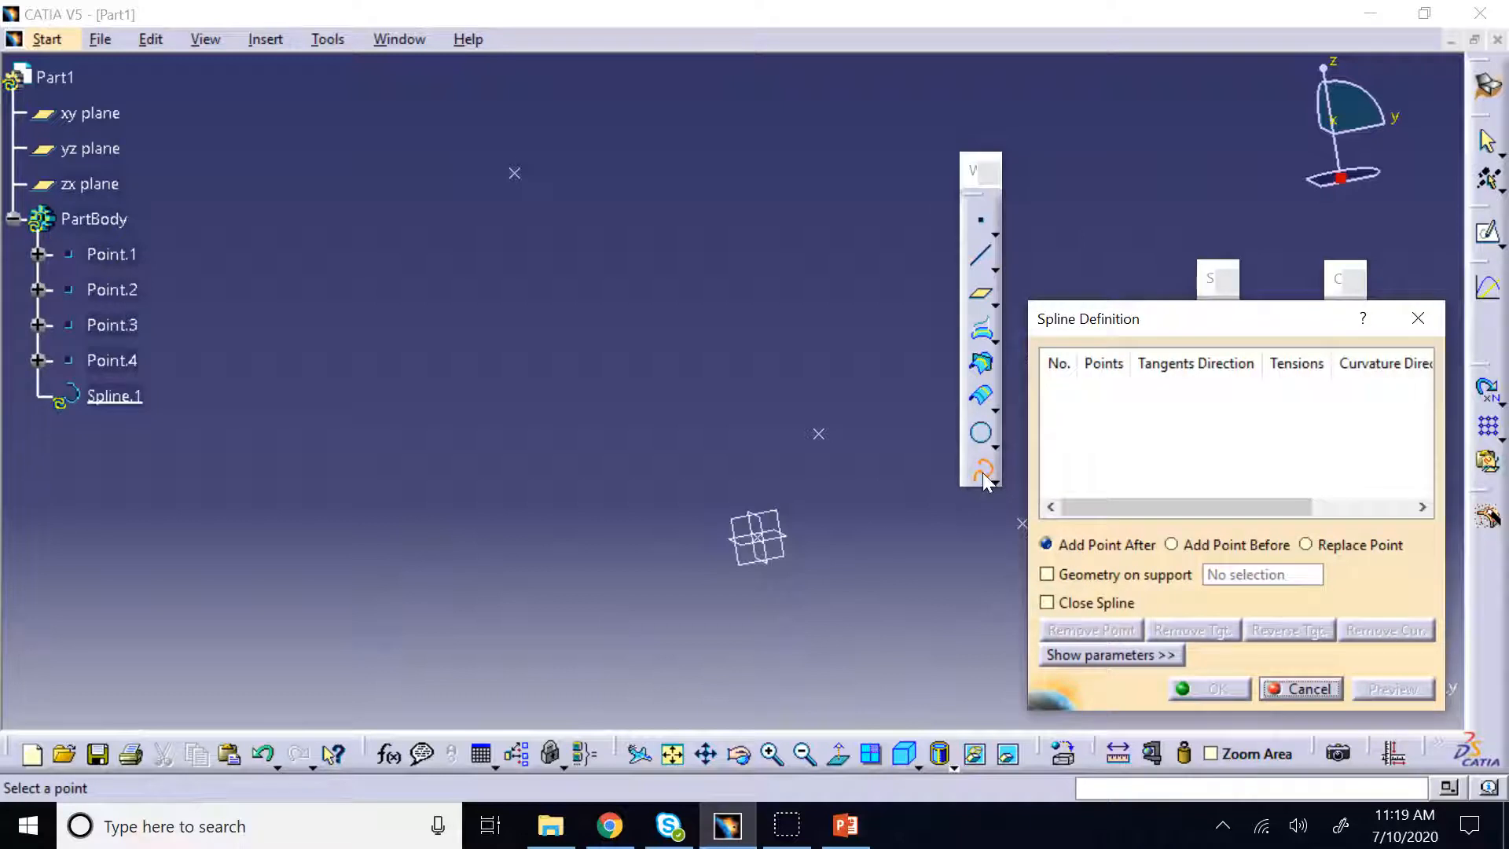
left_click(111, 254)
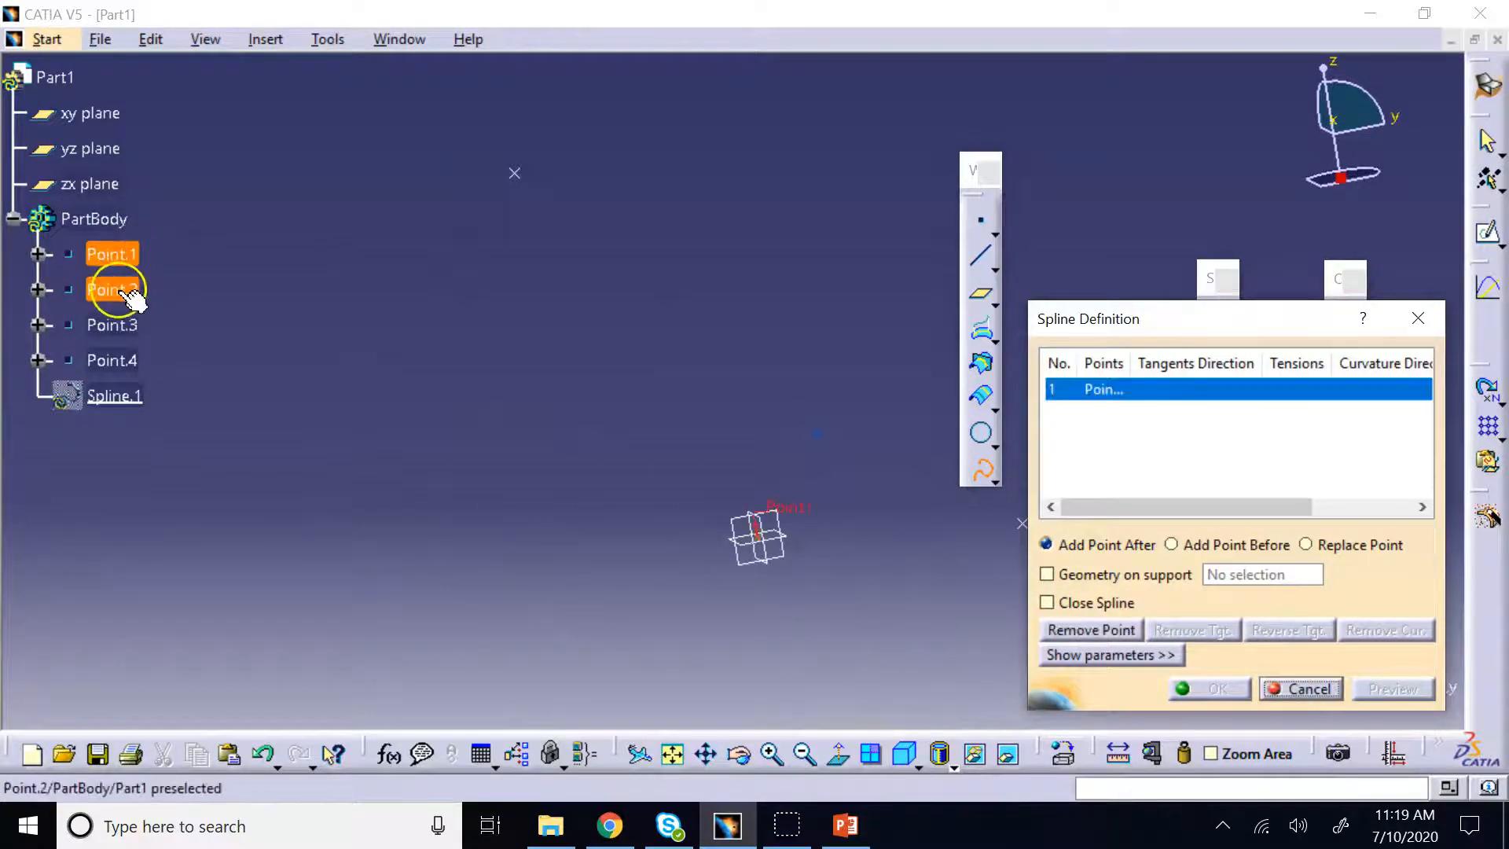
left_click(117, 289)
left_click(122, 323)
left_click(132, 361)
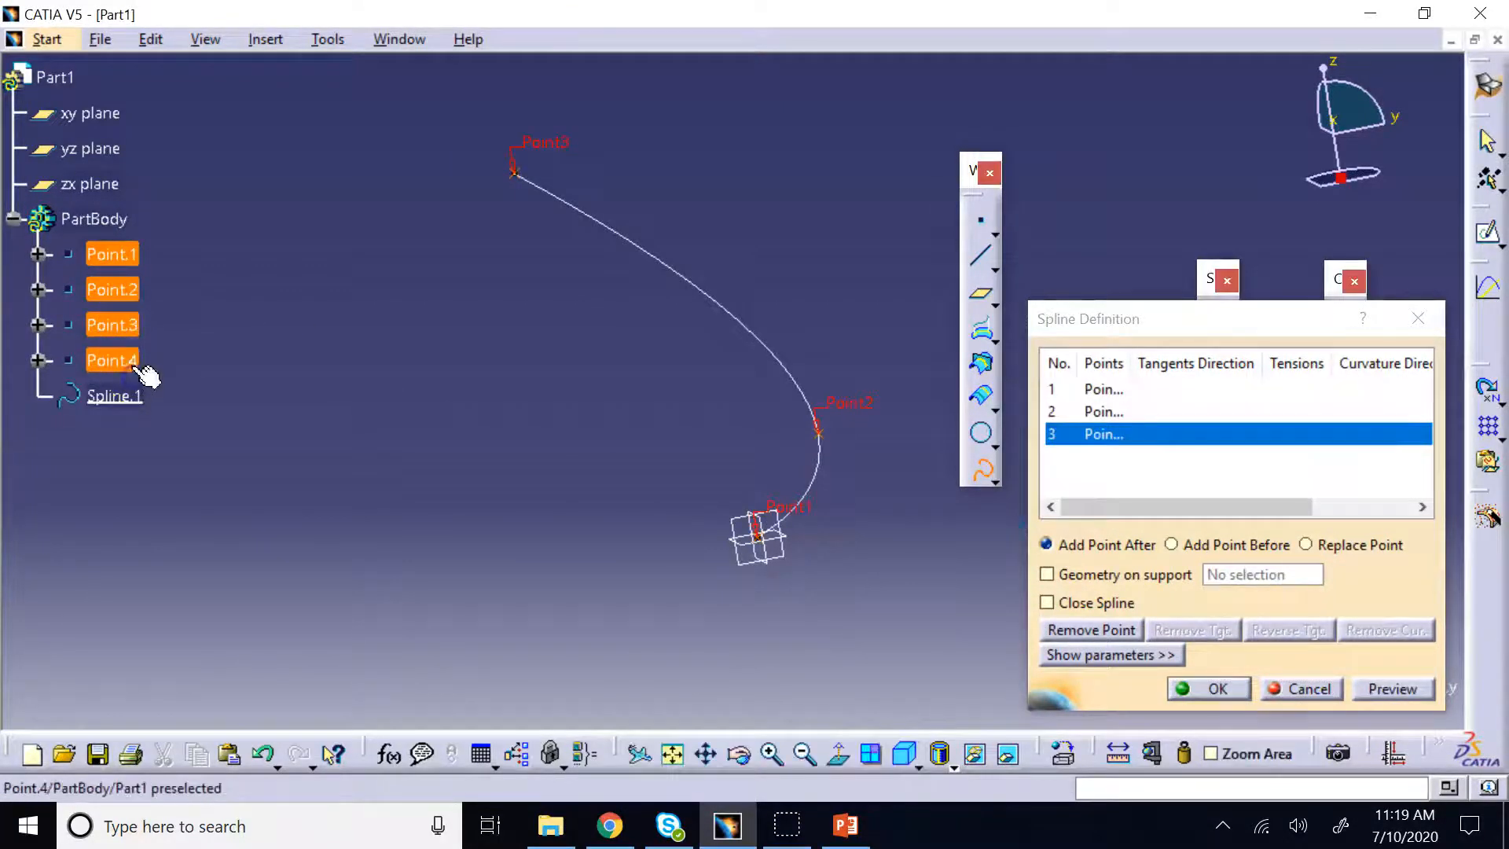
left_click(1215, 690)
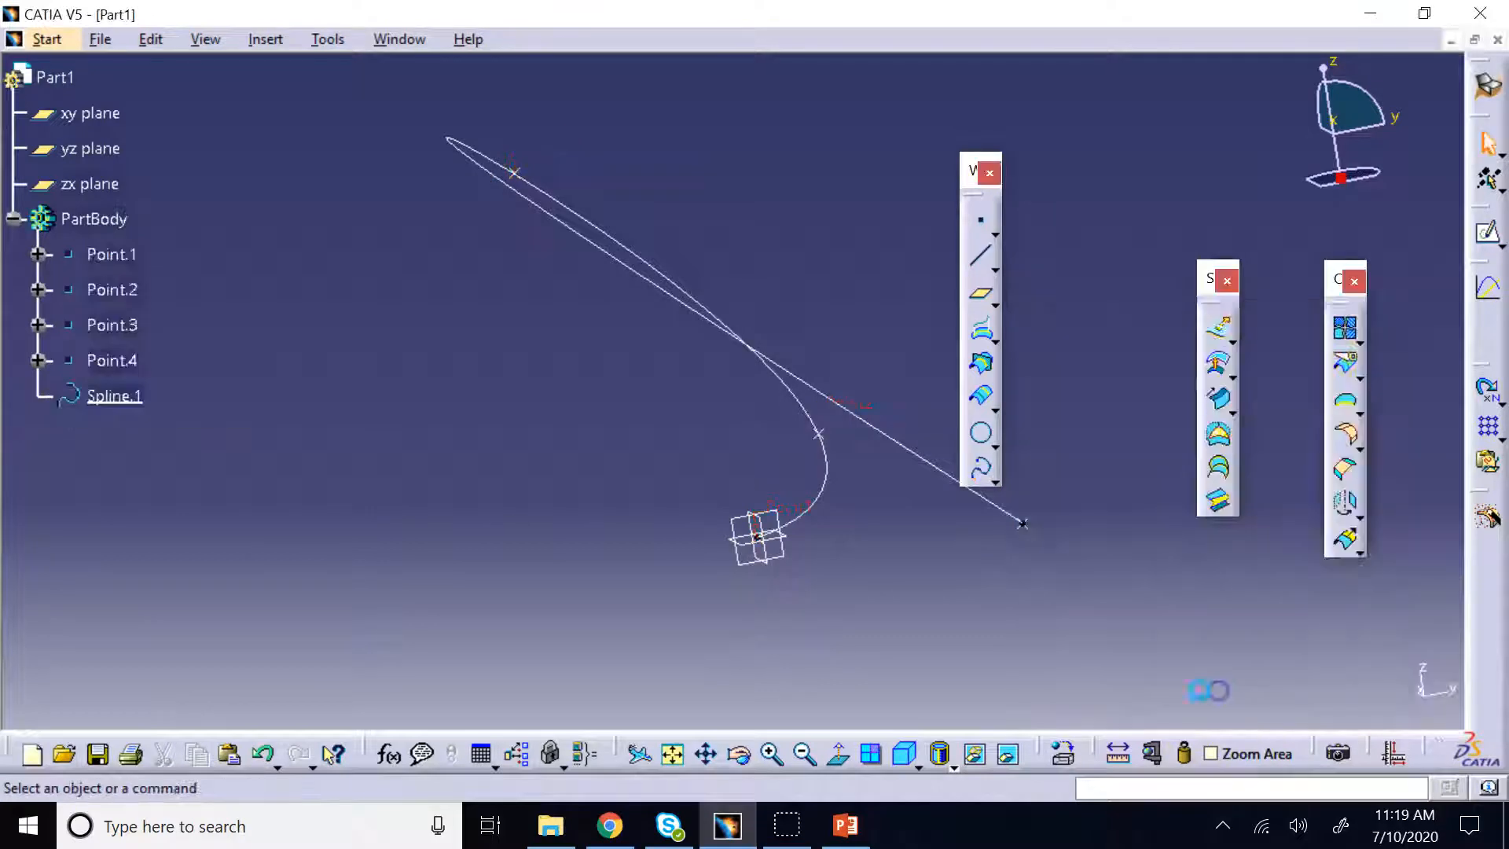
Inspect Spline.1 from another angle, examine the point list and Point.4's available options in its definition, and leave without changes
left_click(739, 755)
left_click_drag(1030, 580, 965, 598)
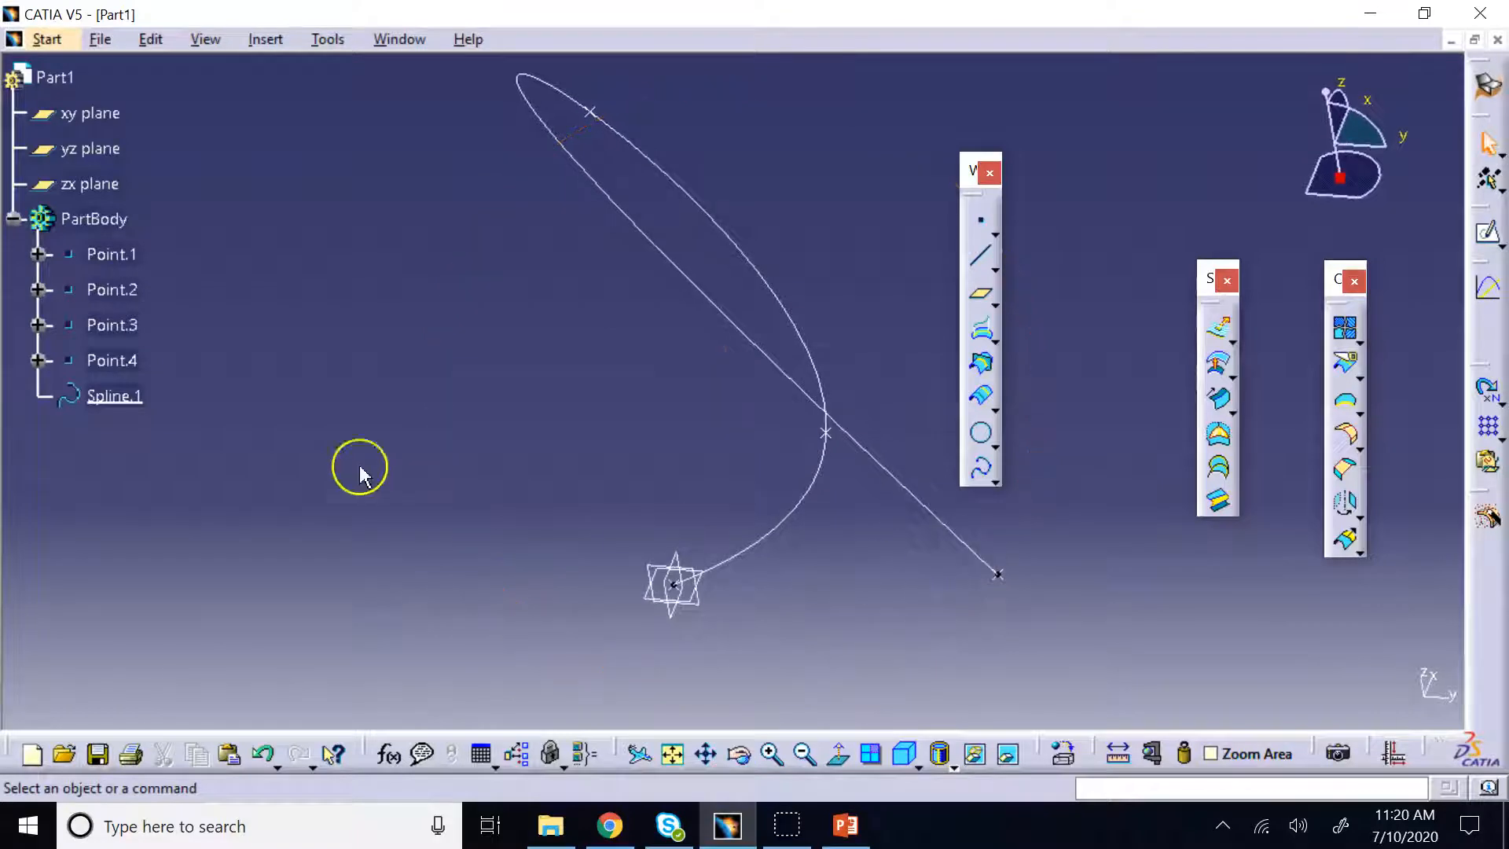
left_click(117, 396)
double_click(116, 396)
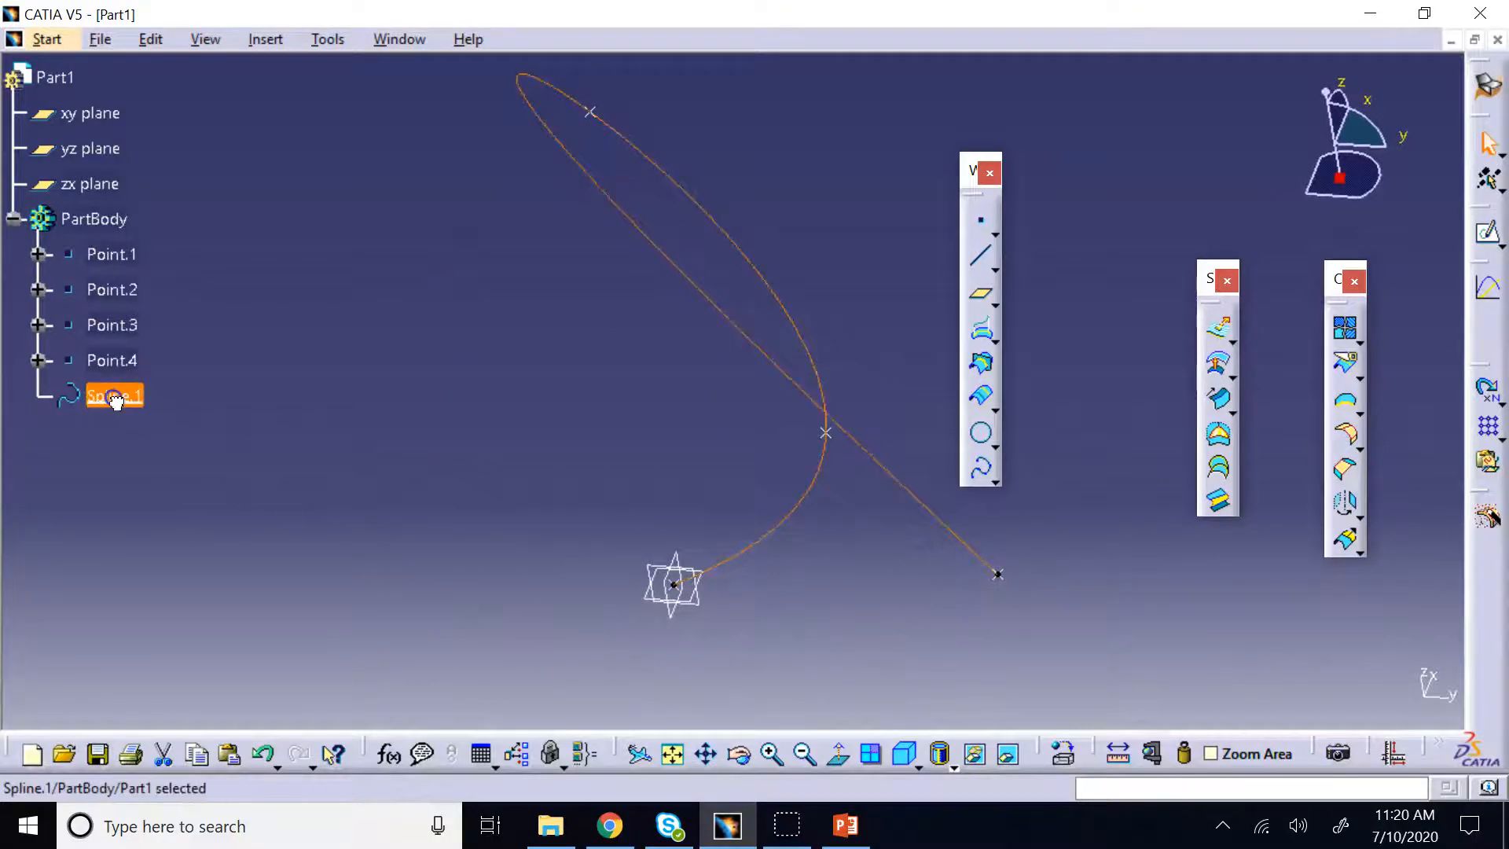
left_click(1108, 397)
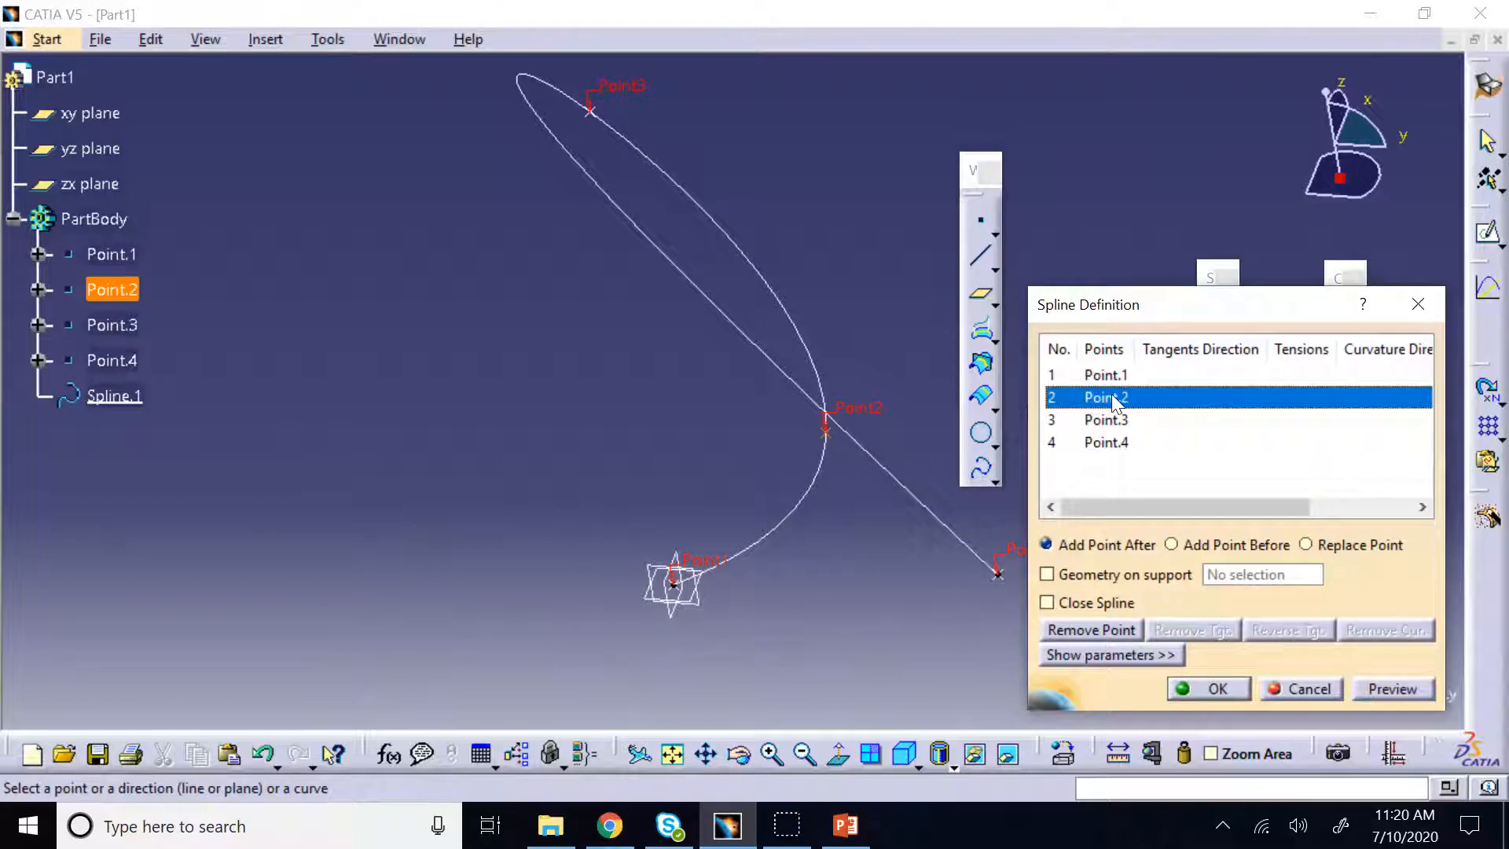
left_click_drag(1122, 311, 1030, 223)
left_click(1233, 365)
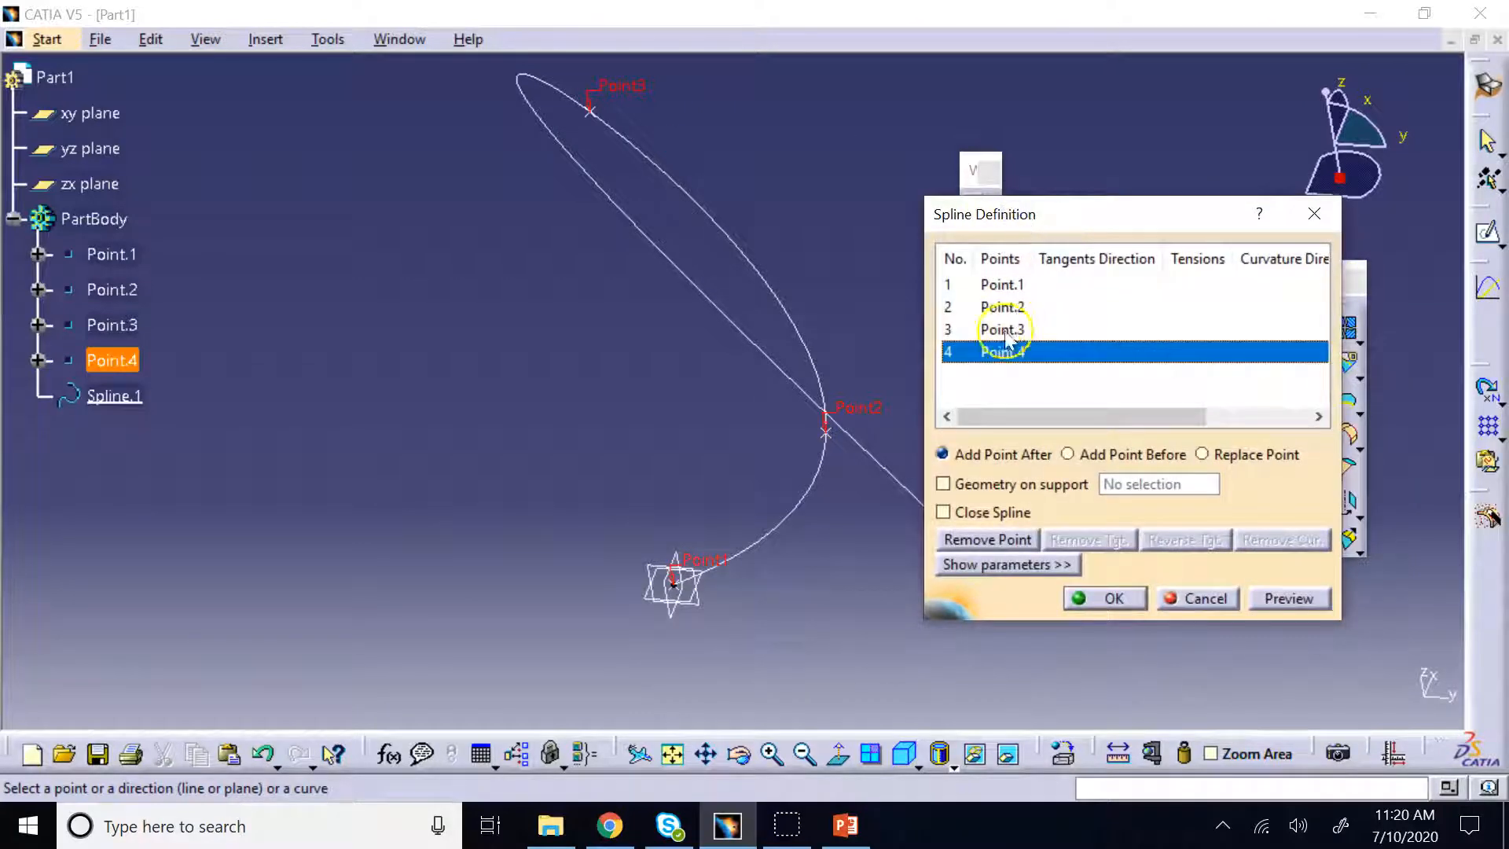
right_click(1006, 356)
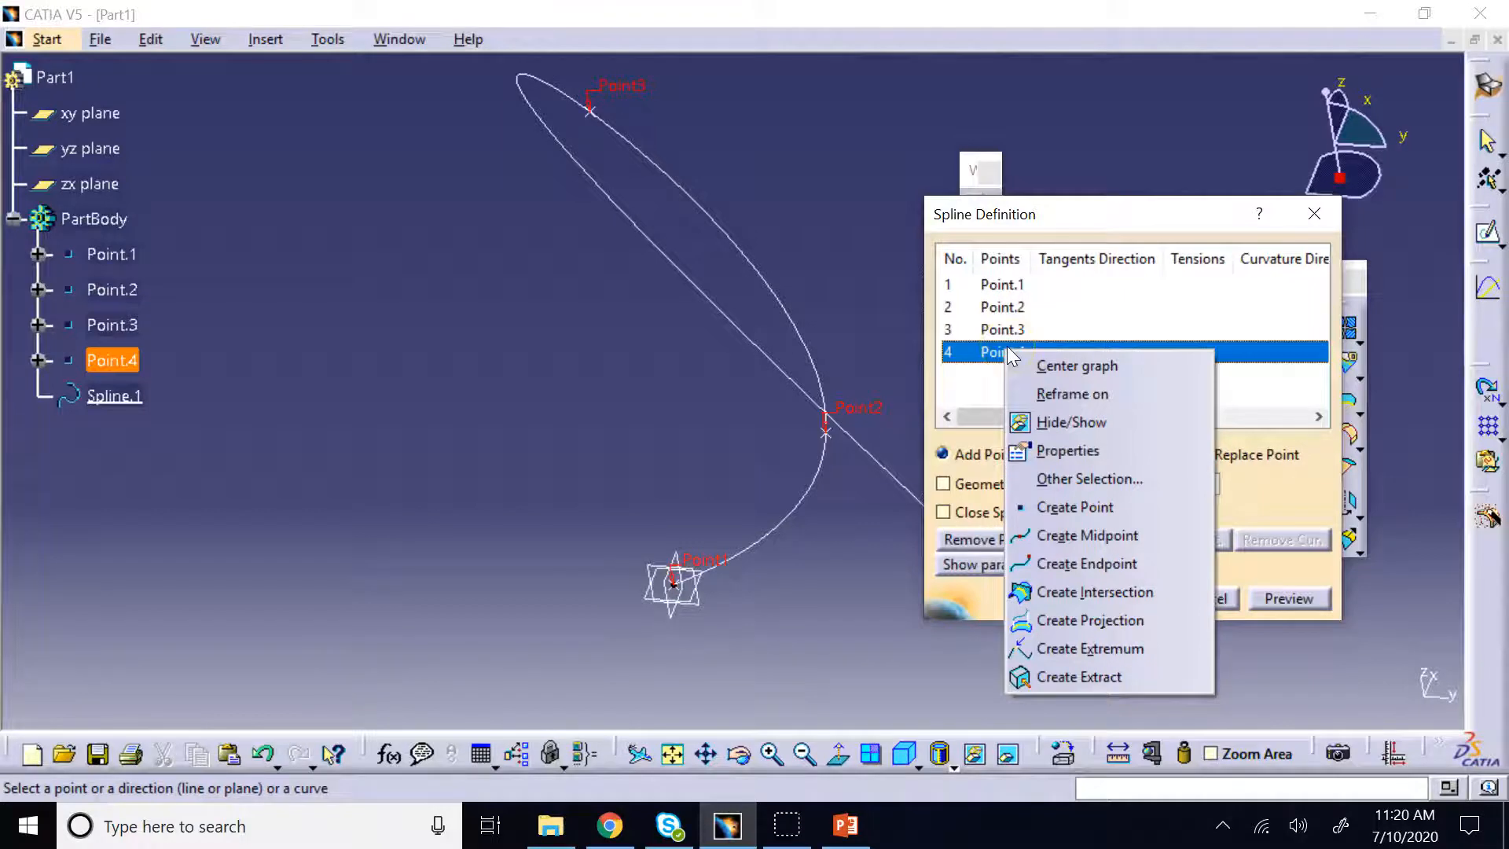
left_click(1195, 329)
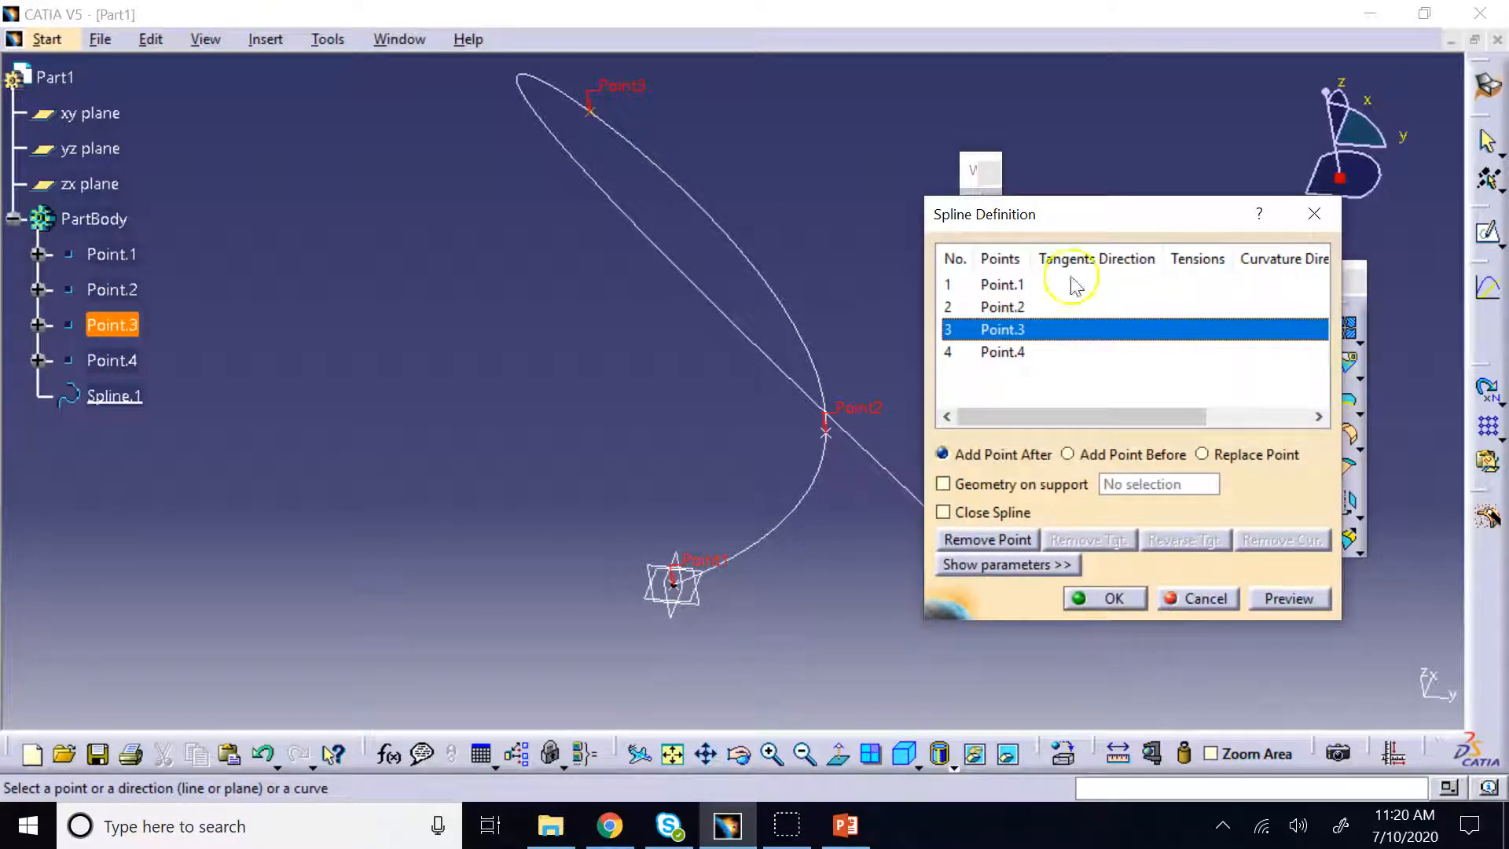
left_click(1197, 598)
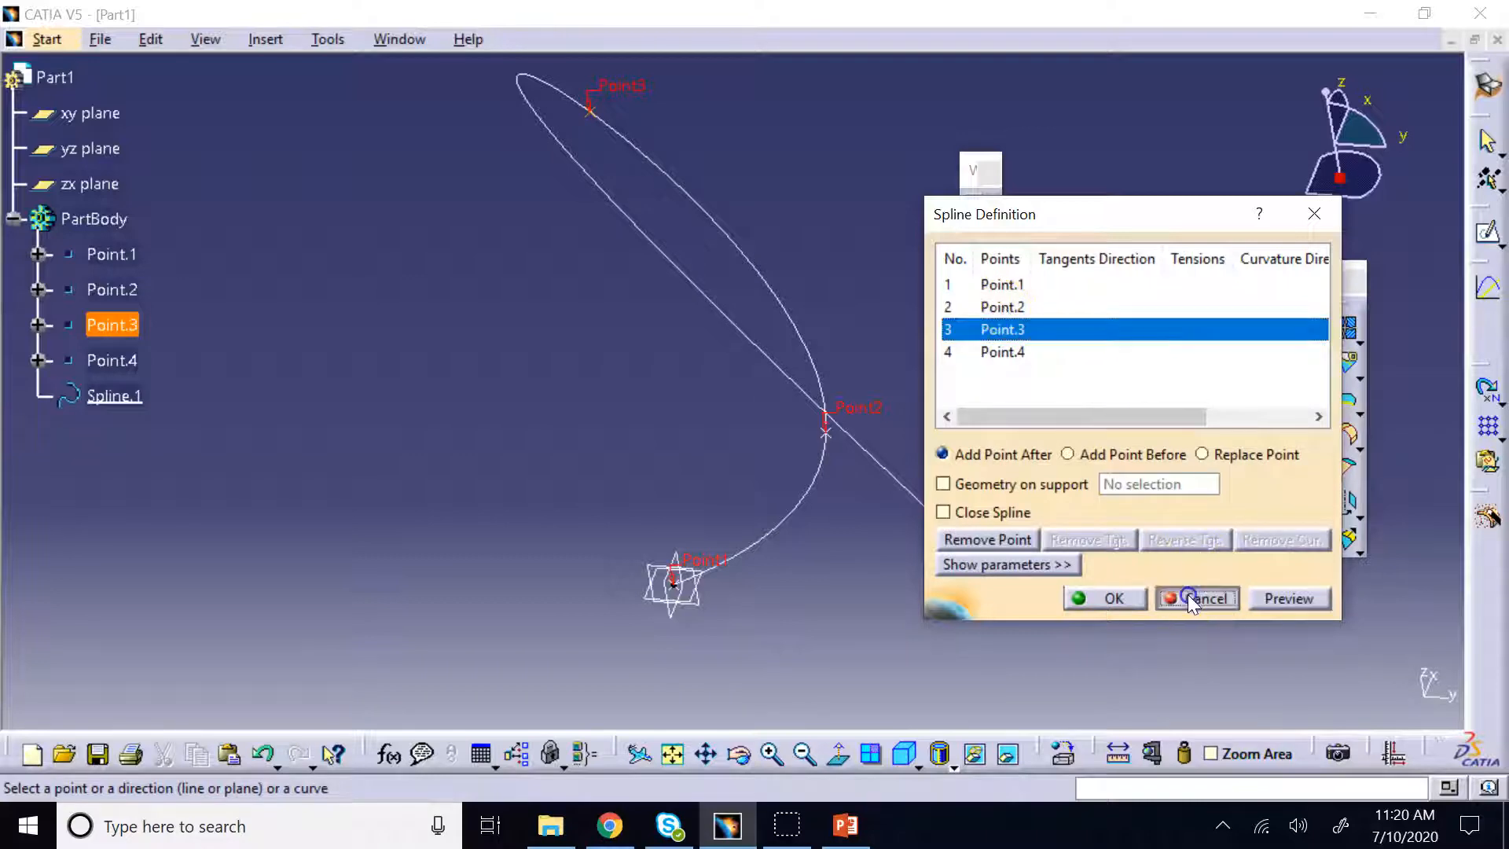
Delete Spline.1 and keep its parent points
right_click(113, 401)
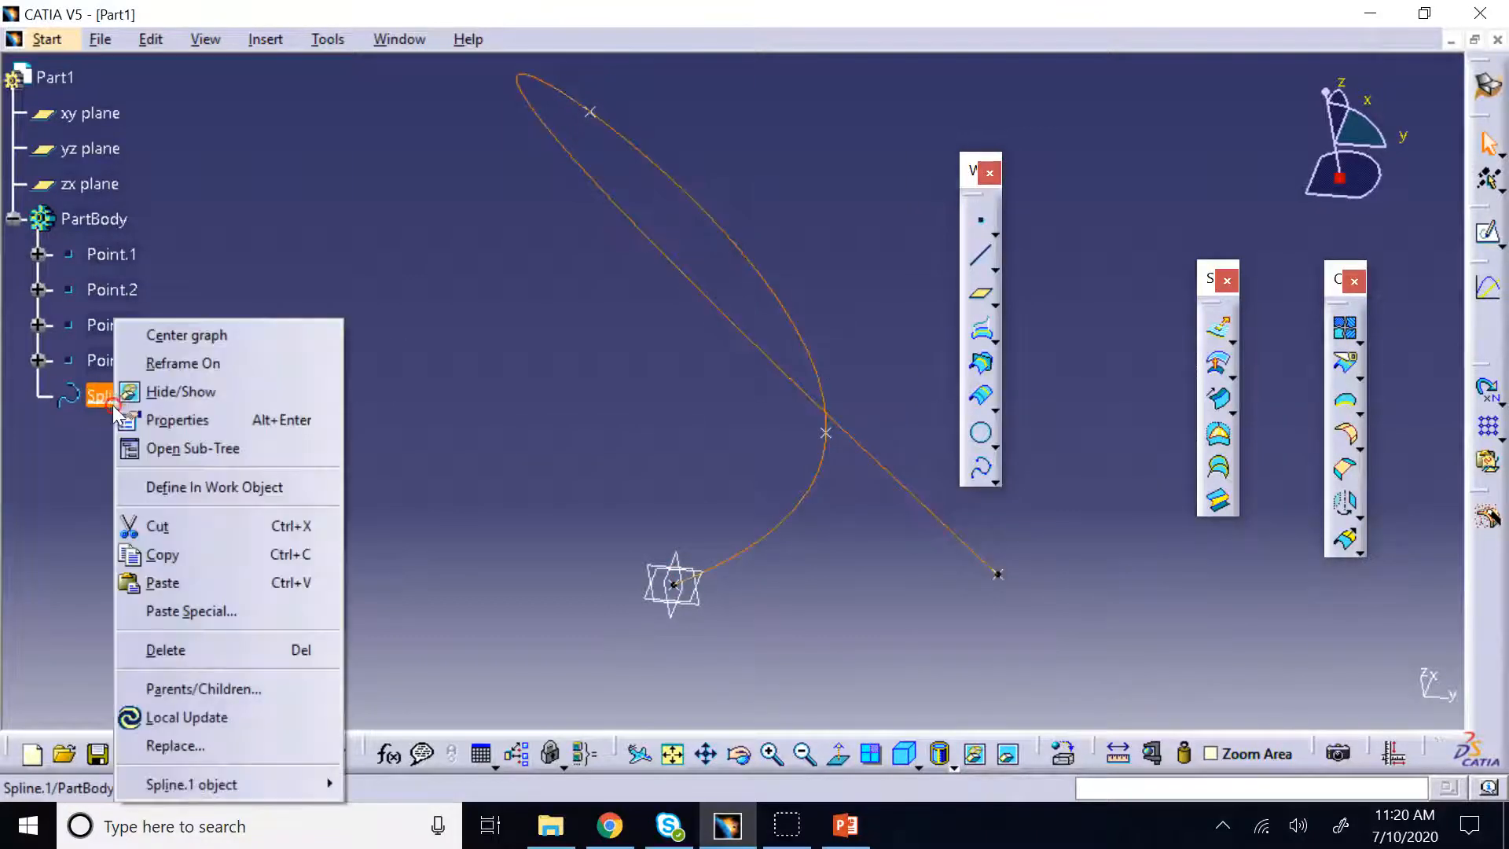
left_click(218, 647)
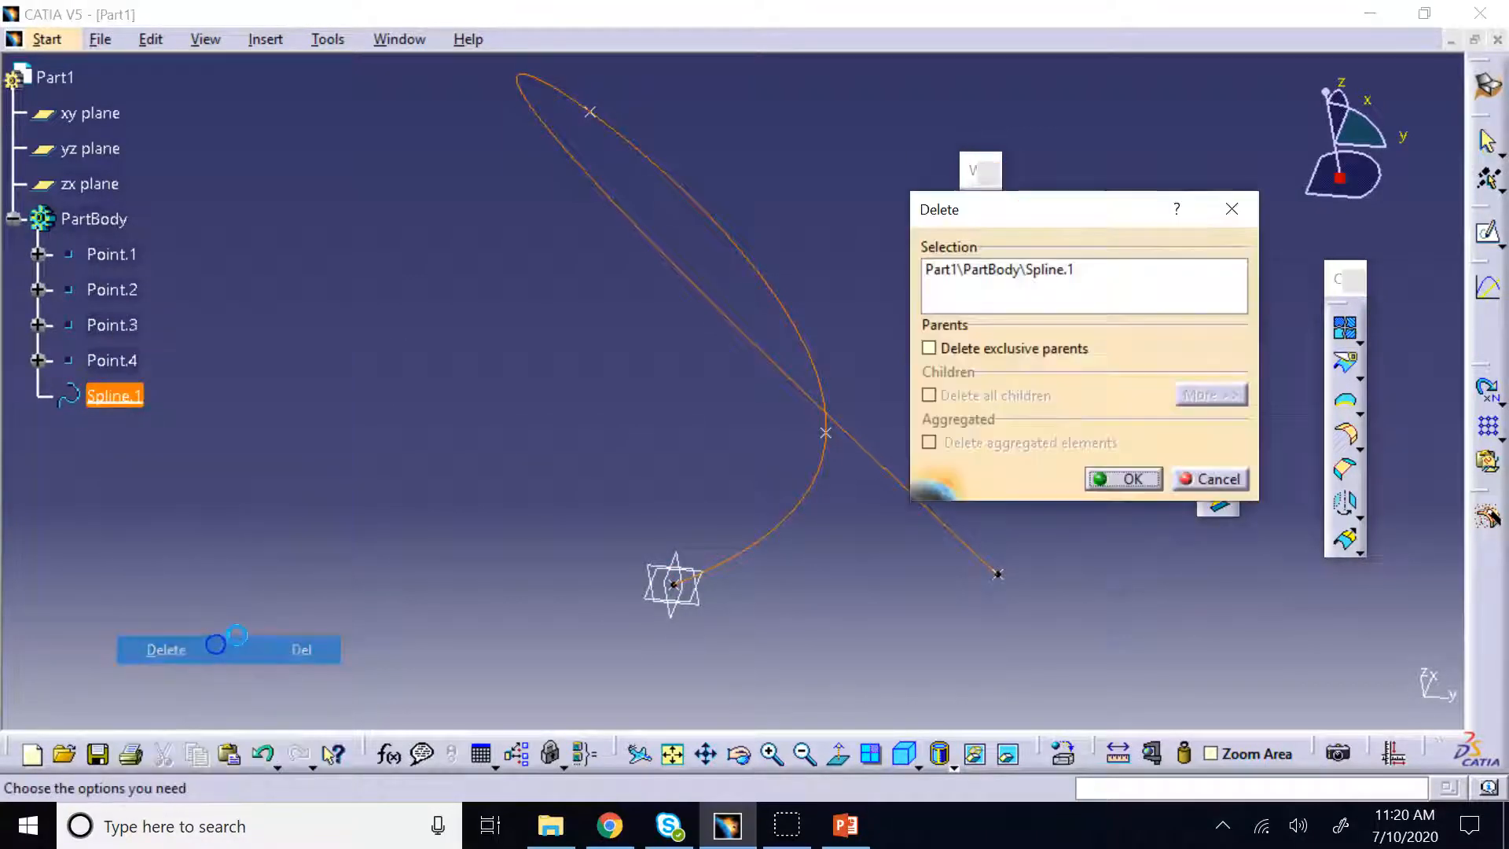
key("Return")
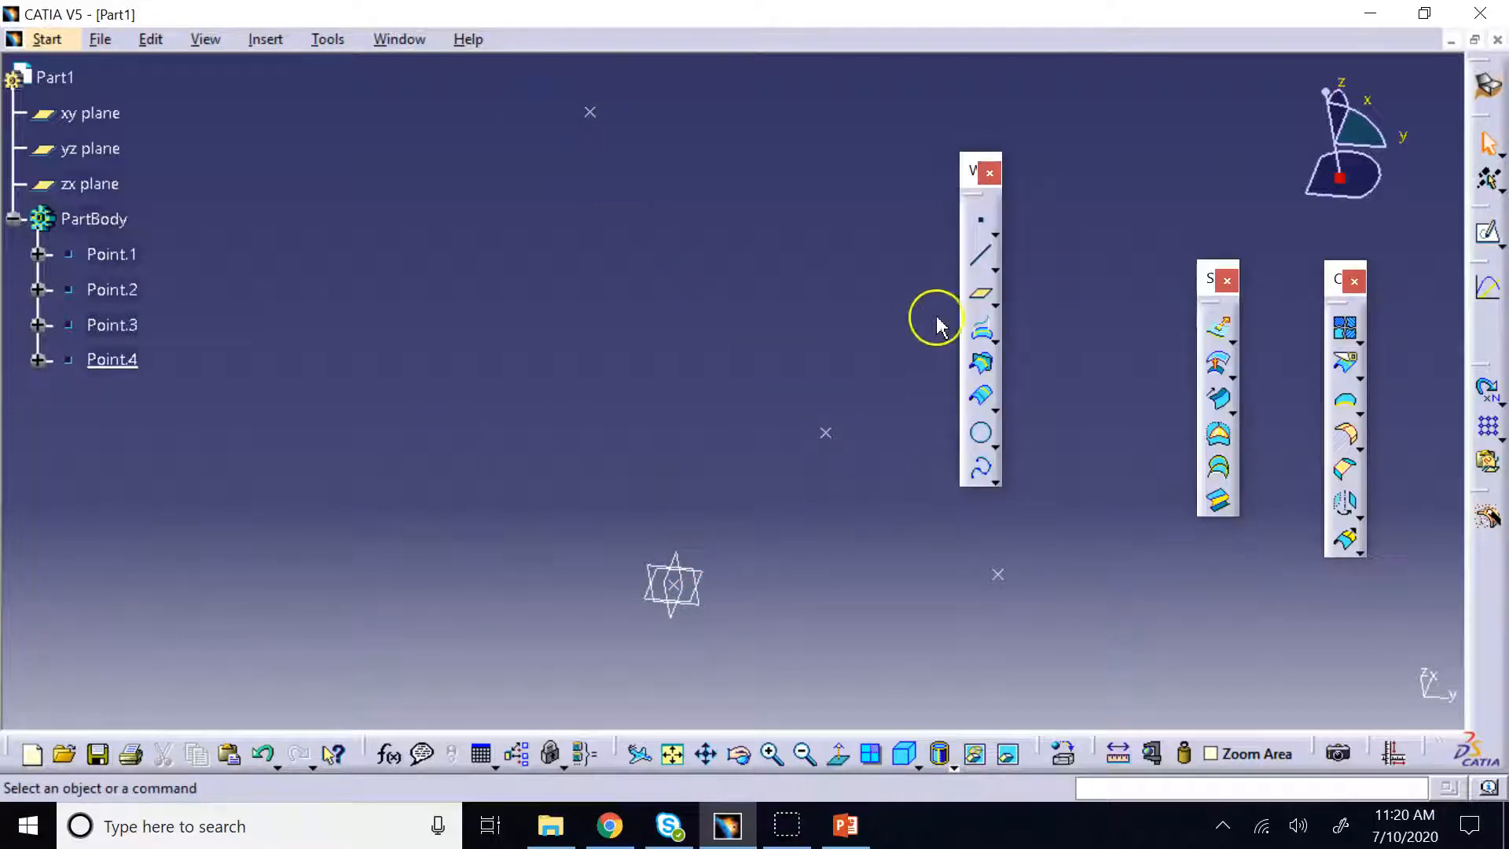
Create an open spline through Point.1, Point.4, Point.2 and Point.3 in that order
left_click(982, 462)
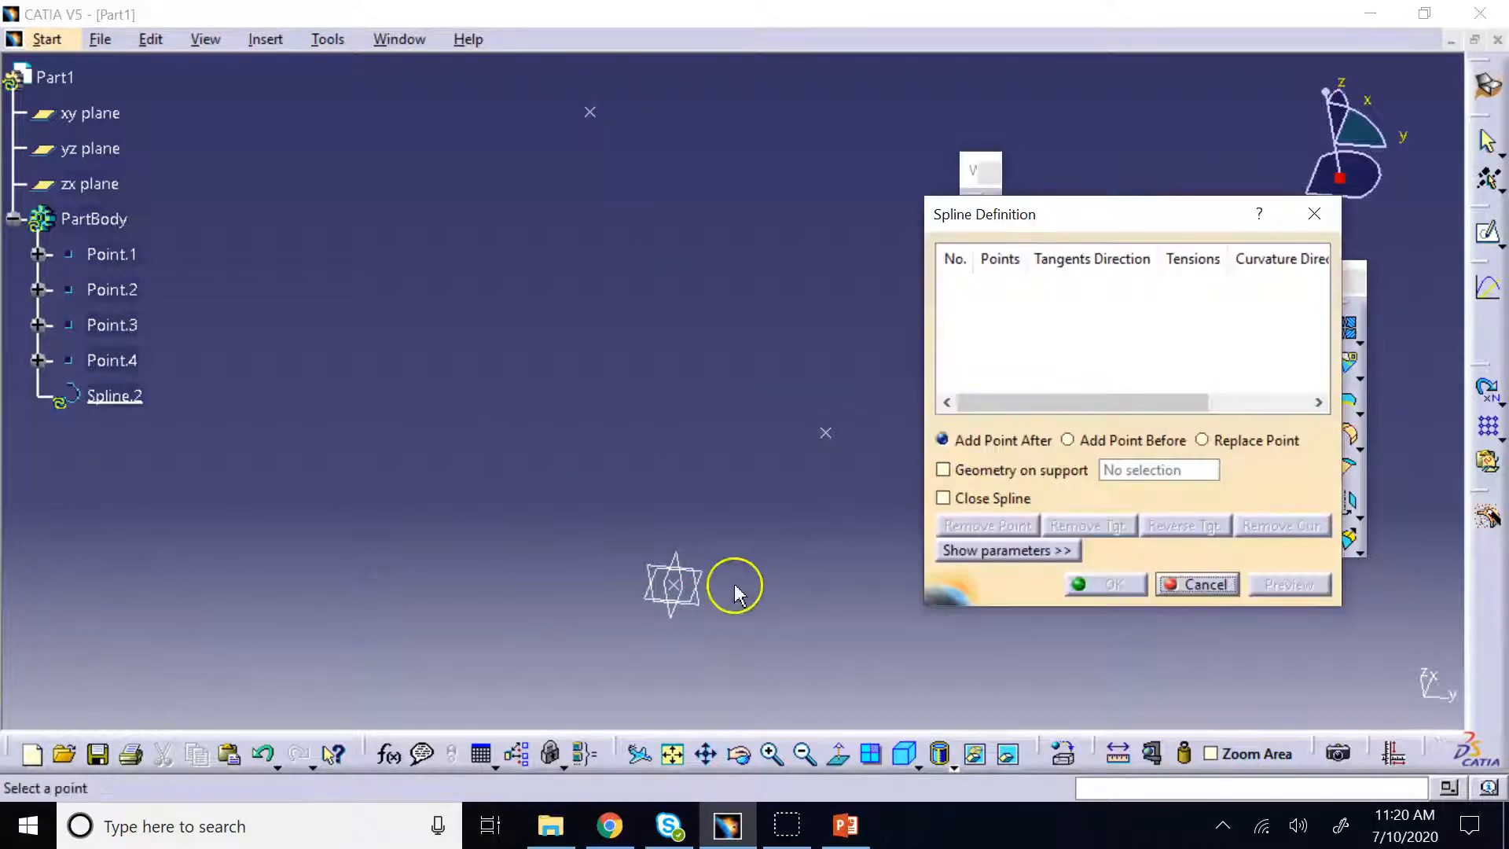
left_click(674, 583)
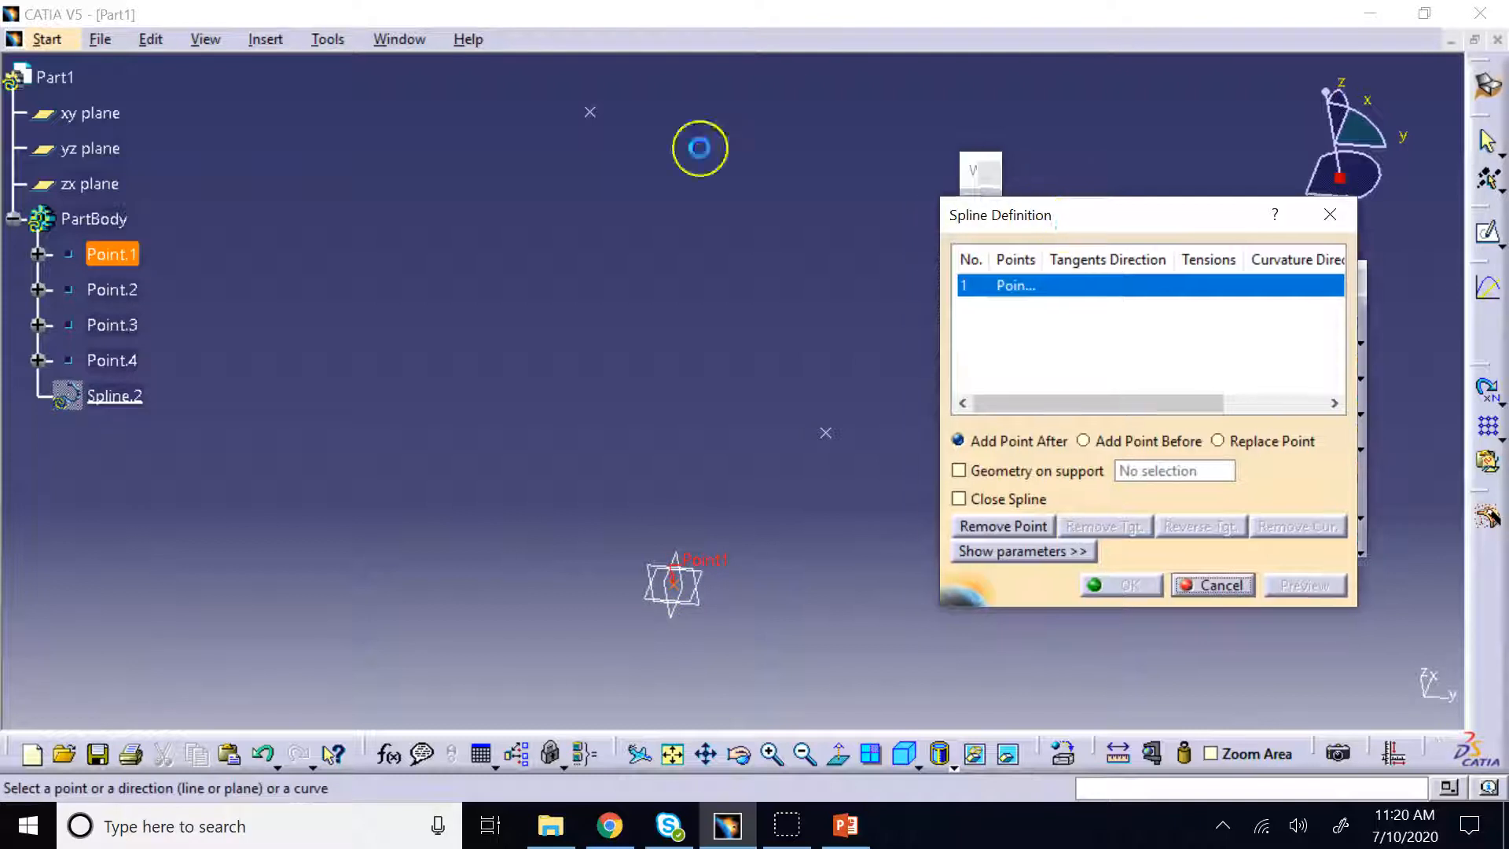
left_click_drag(1045, 213, 1245, 220)
left_click(996, 571)
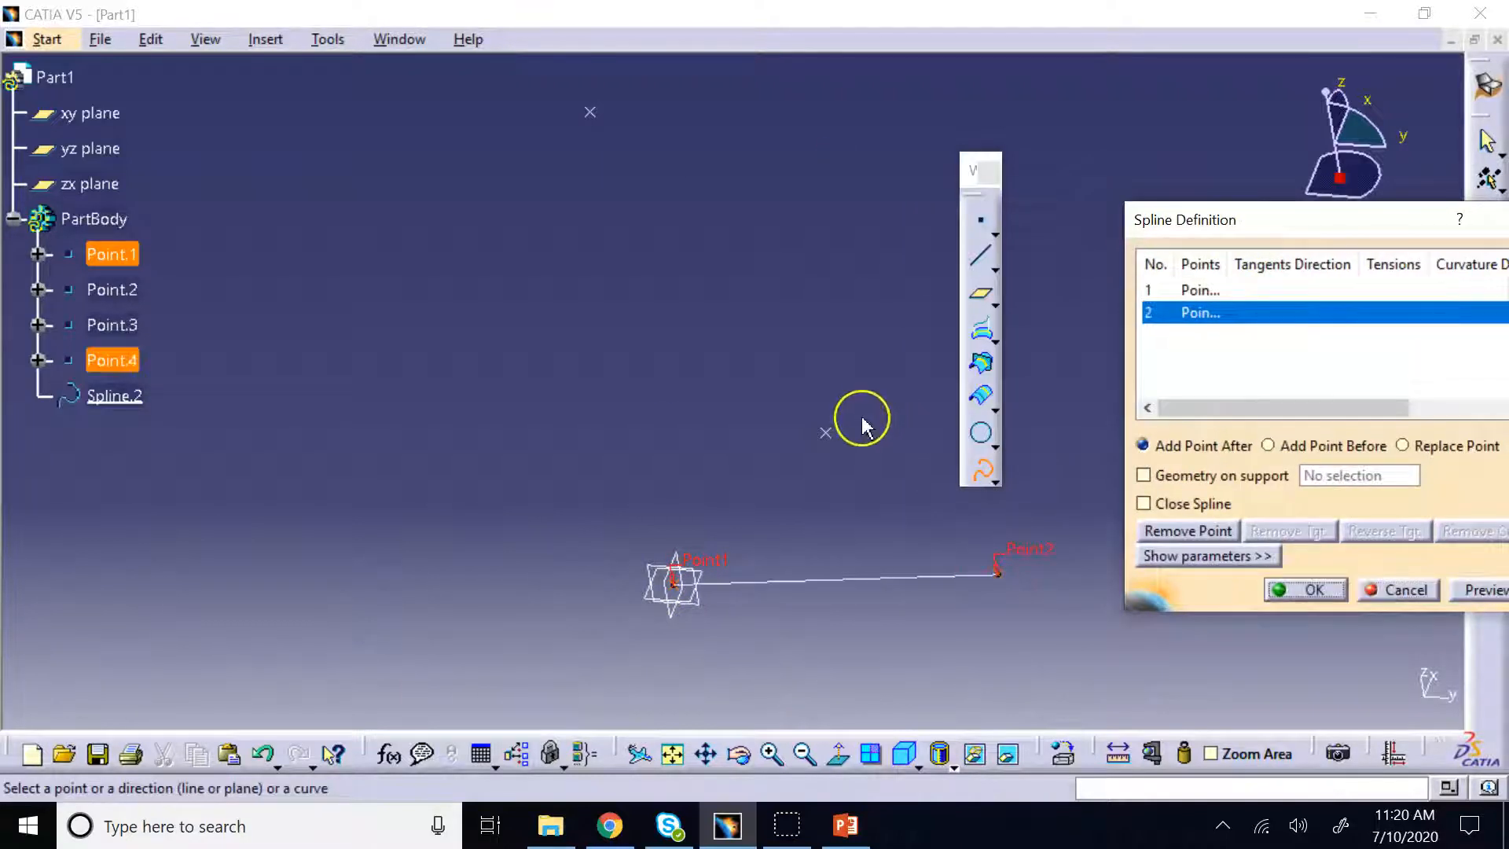
left_click(825, 432)
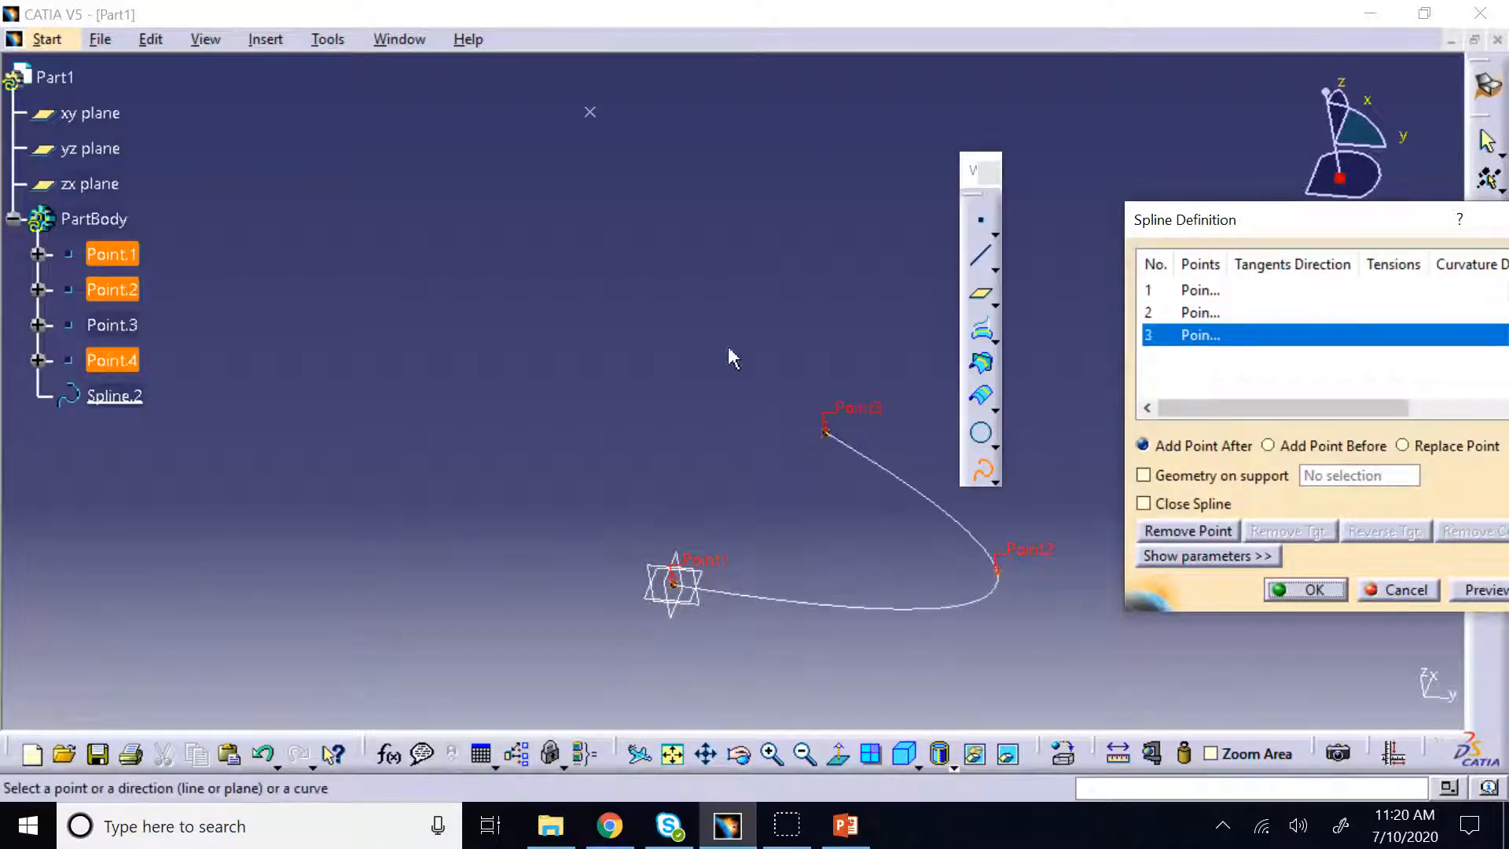
left_click(589, 111)
left_click(1295, 591)
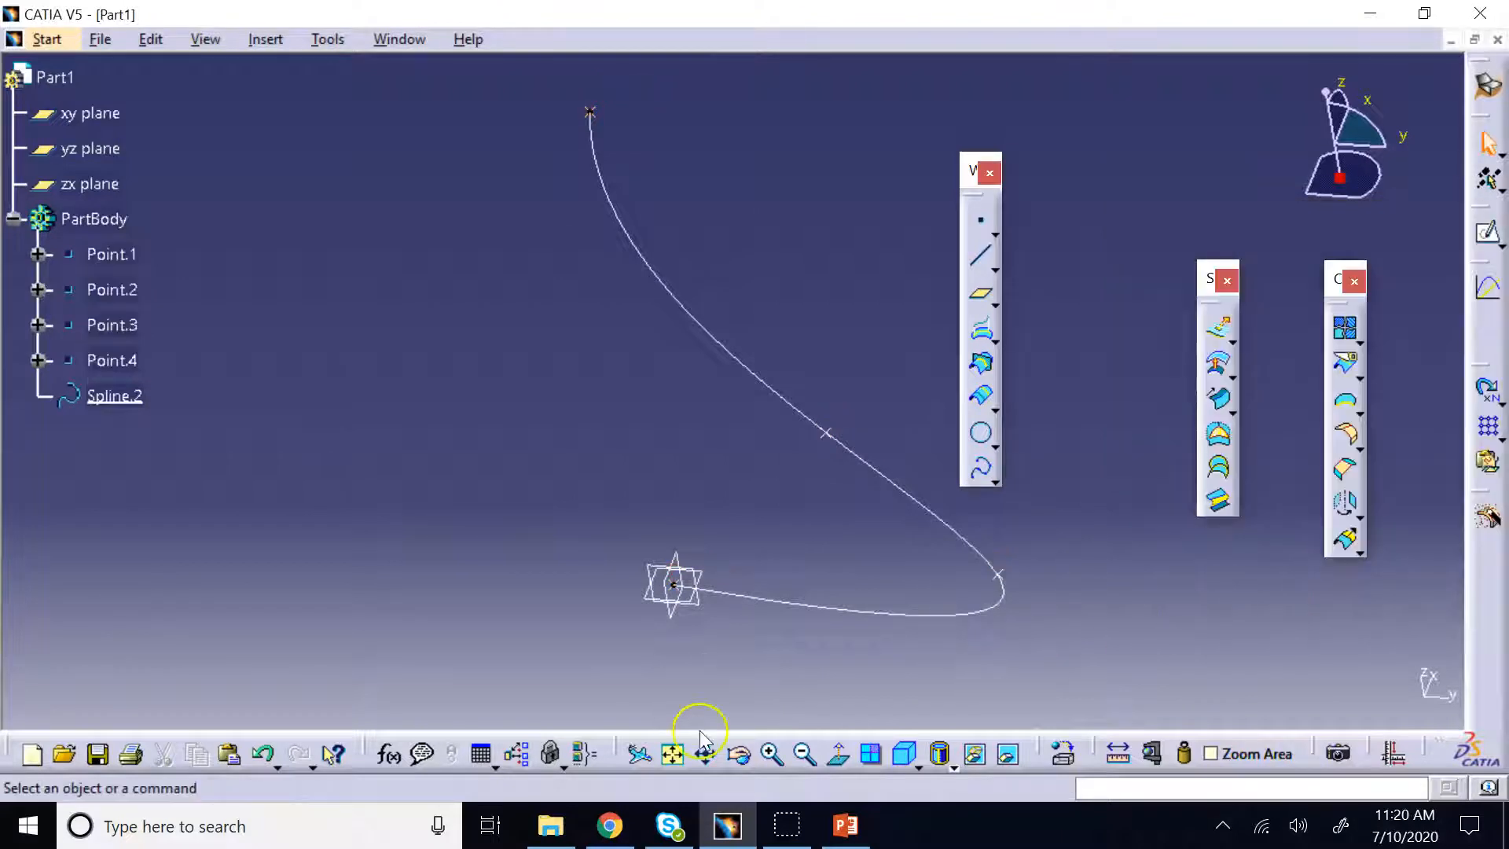
Examine the new spline's shape from other angles and review its point order and point options in the definition
left_click(739, 754)
left_click_drag(826, 675, 721, 531)
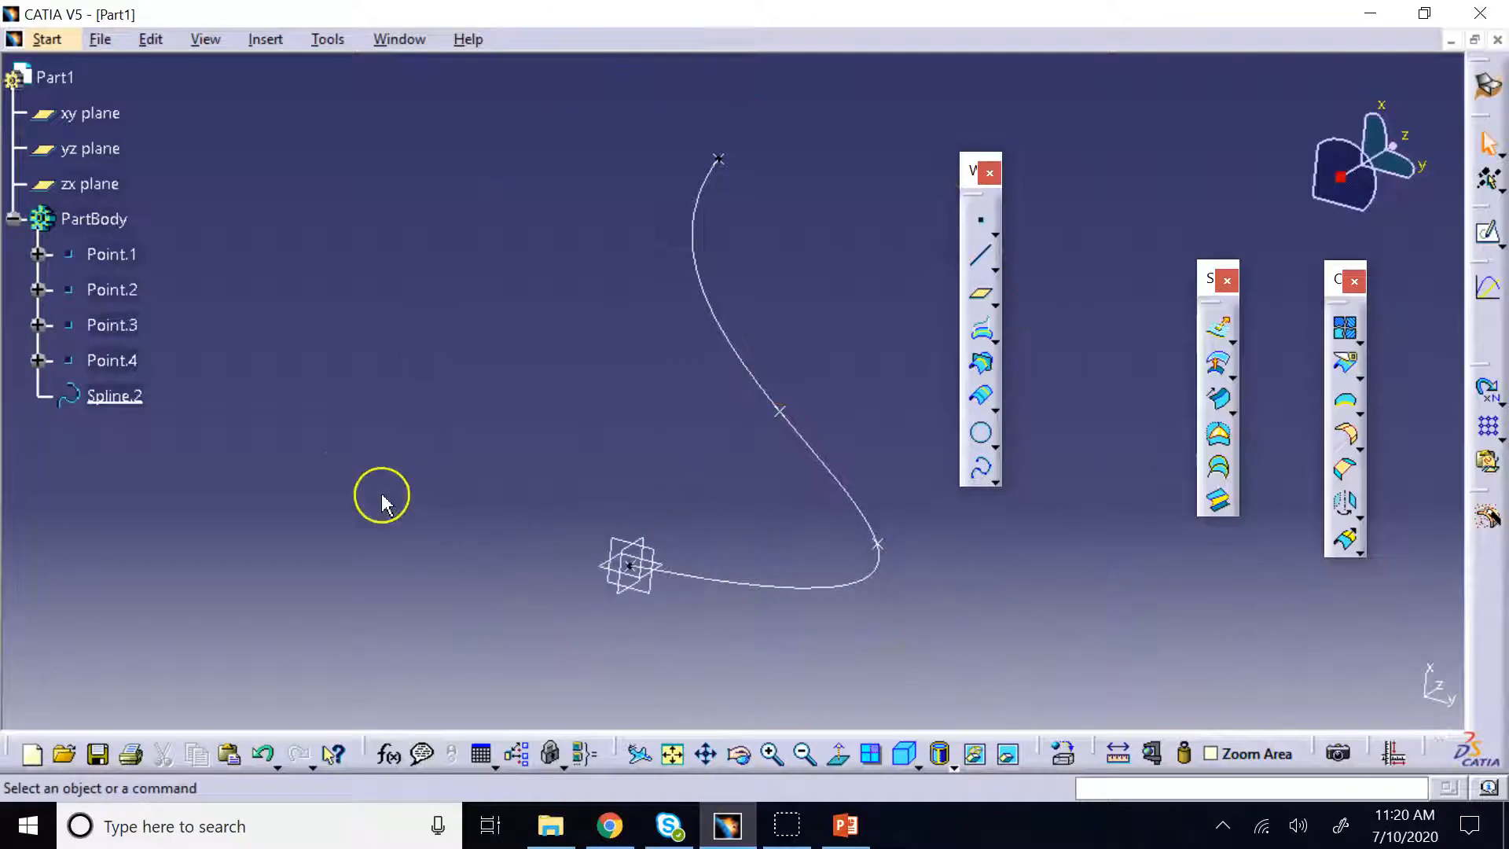
double_click(108, 390)
left_click(1155, 334)
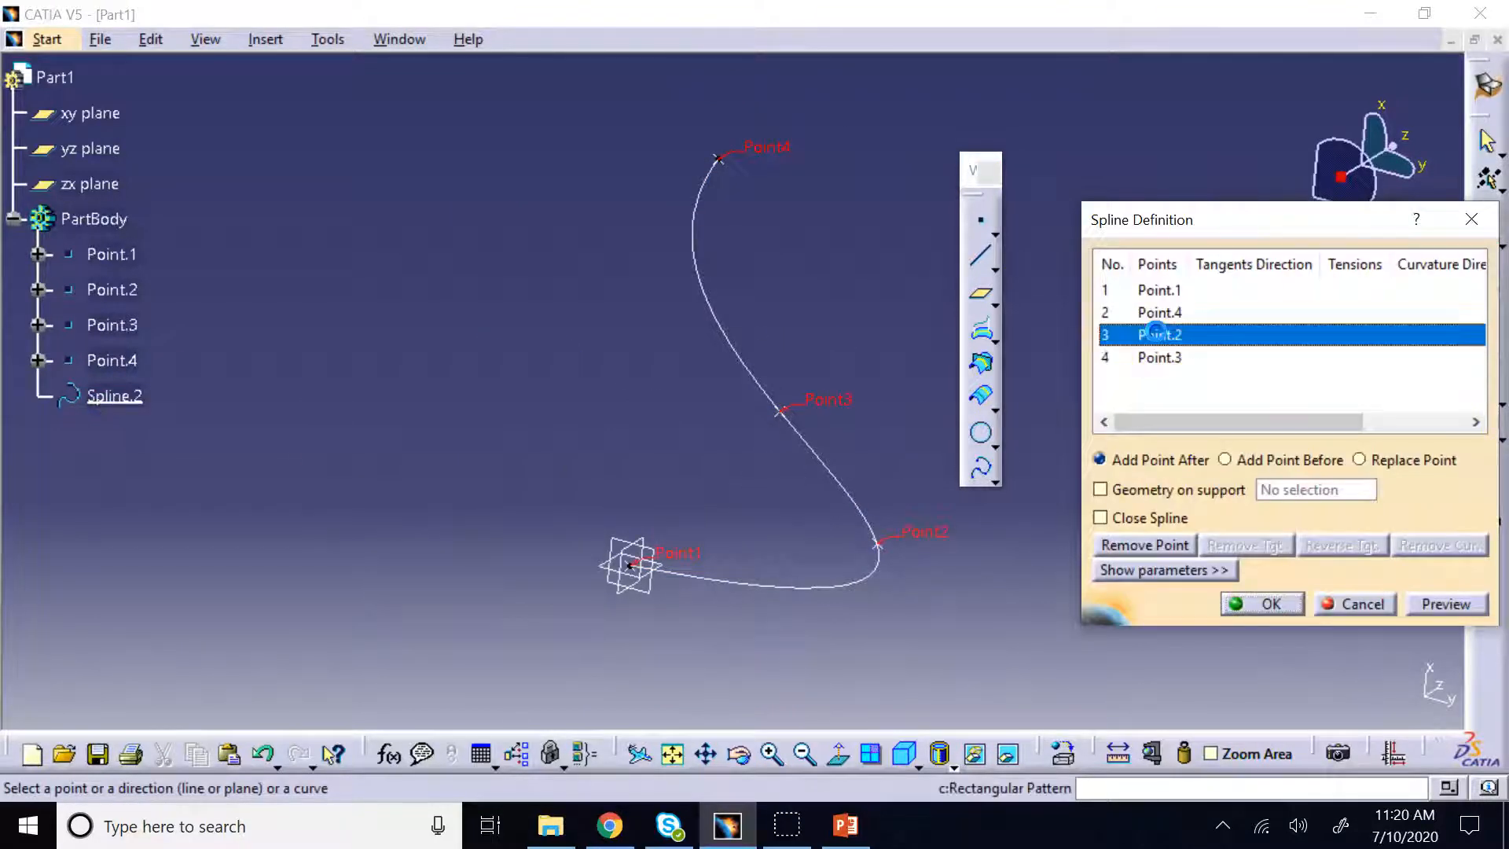
right_click(1155, 334)
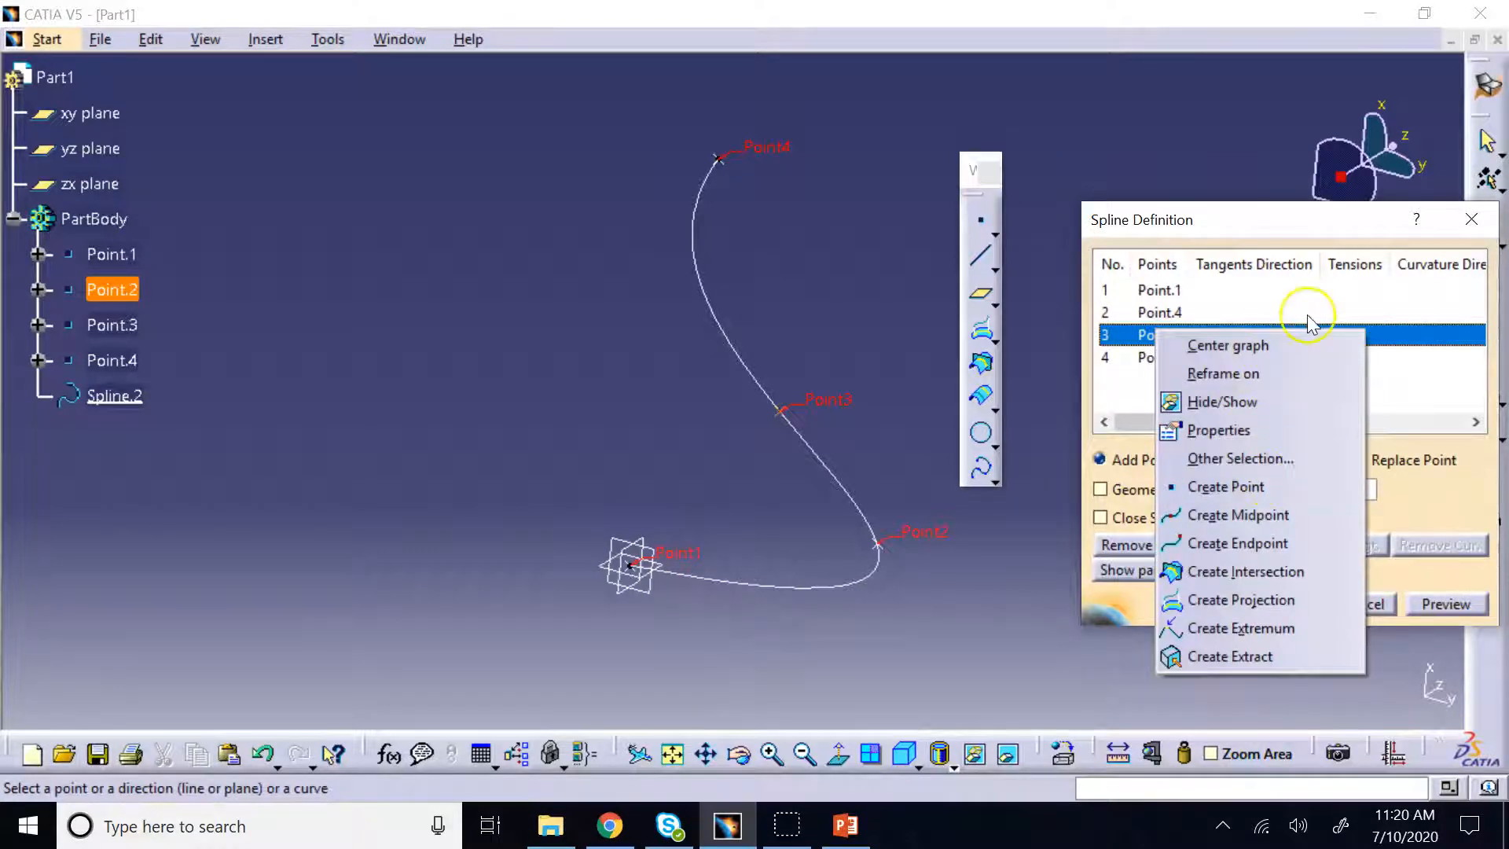
left_click(1162, 312)
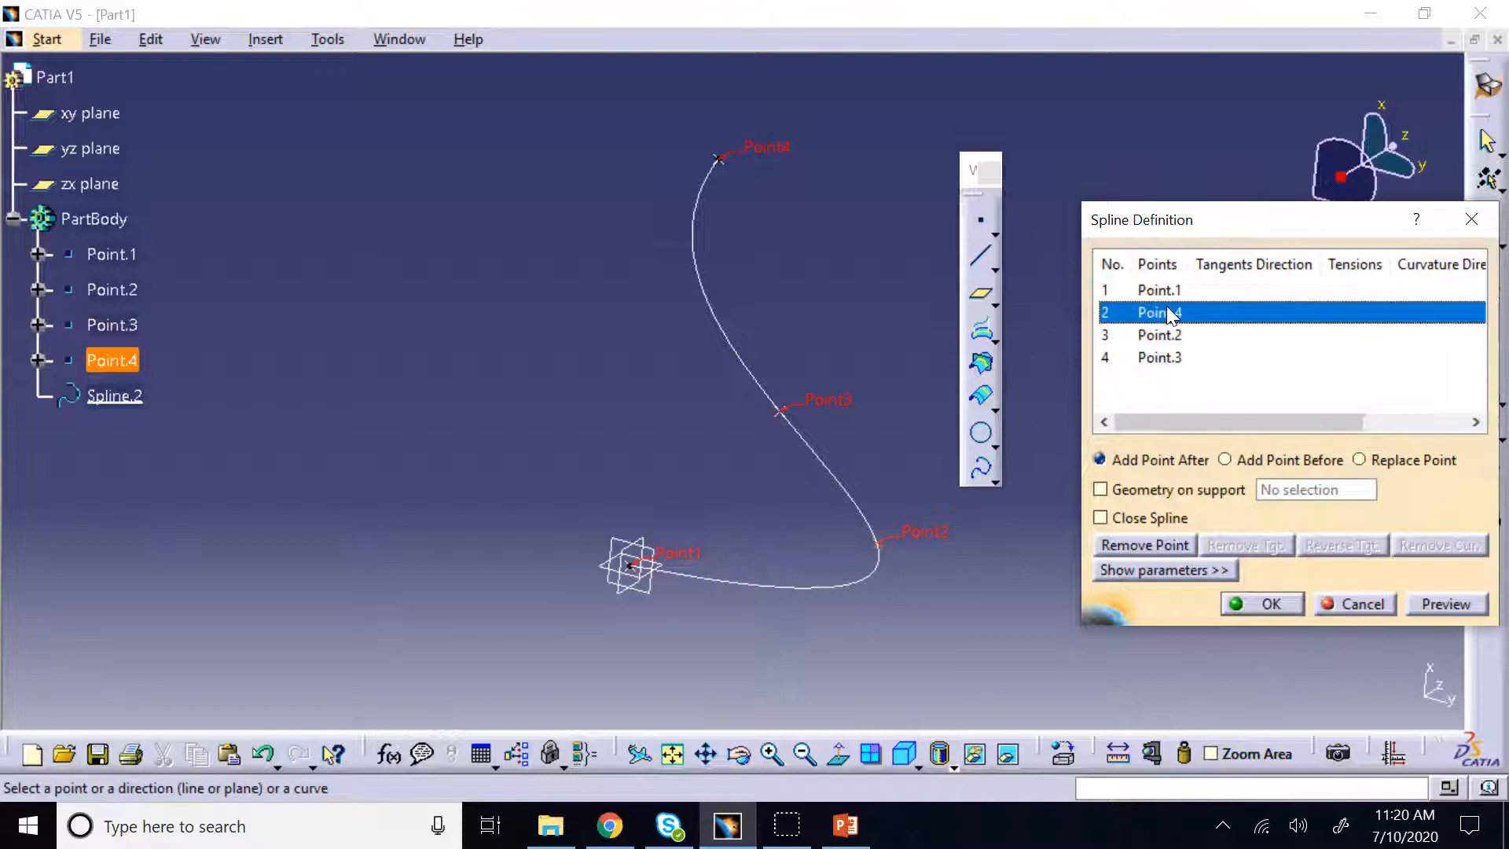
left_click(739, 755)
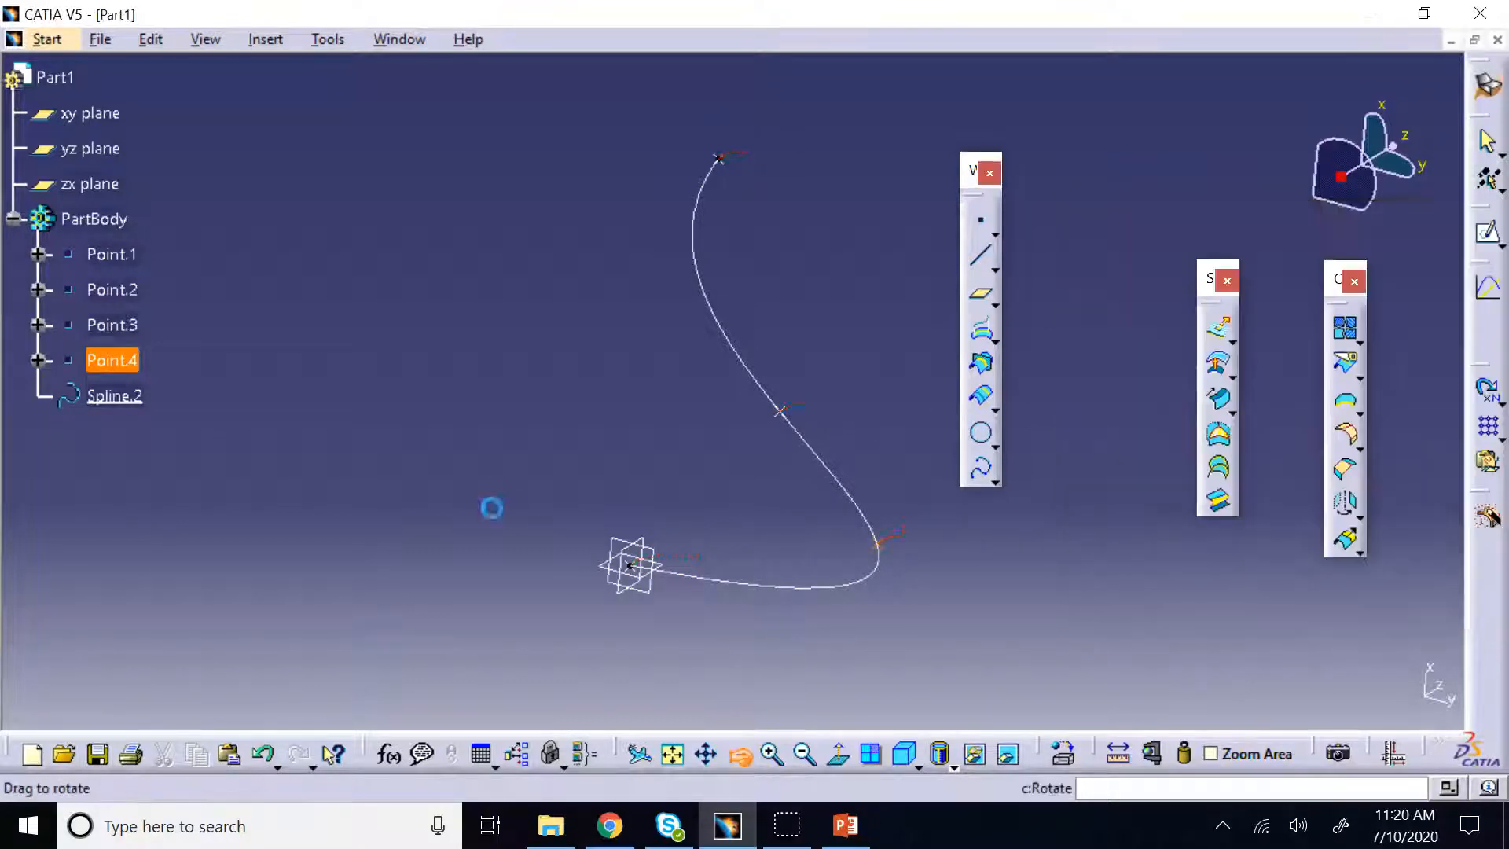
left_click_drag(489, 509, 764, 612)
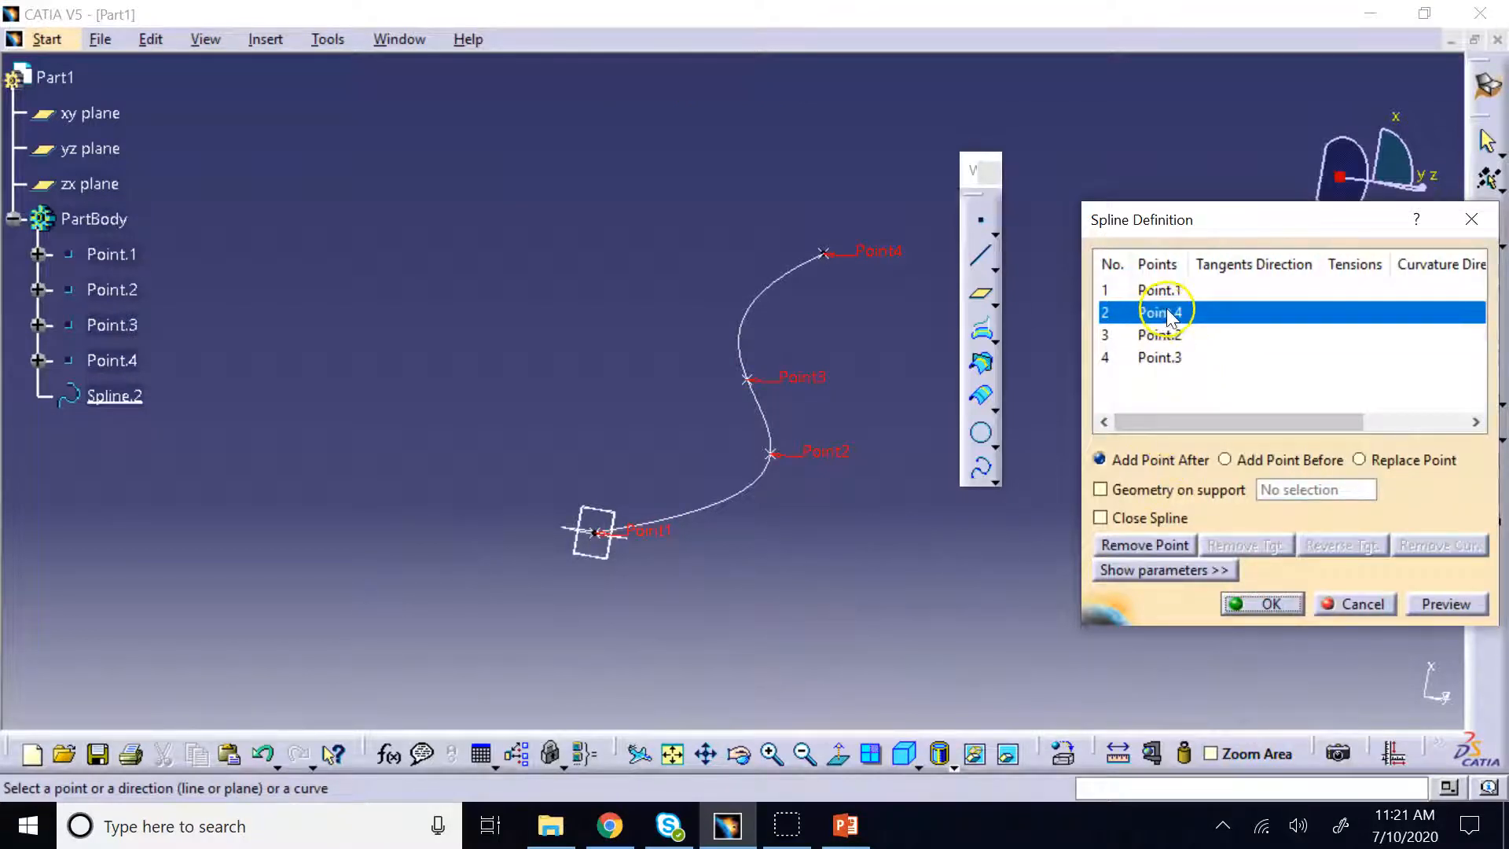
left_click(1169, 358)
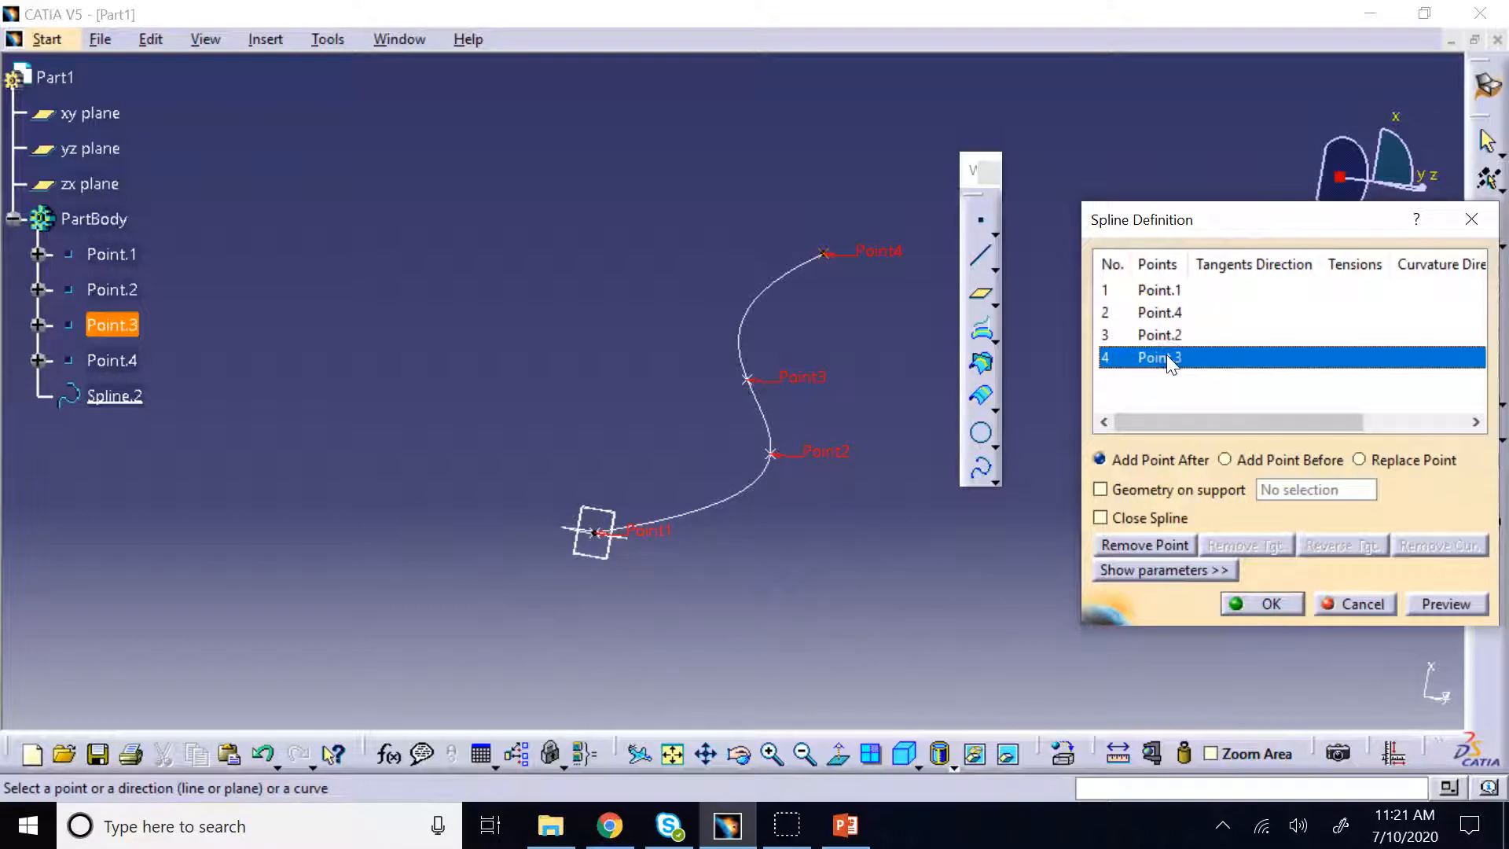
left_click(1105, 462)
left_click(1270, 604)
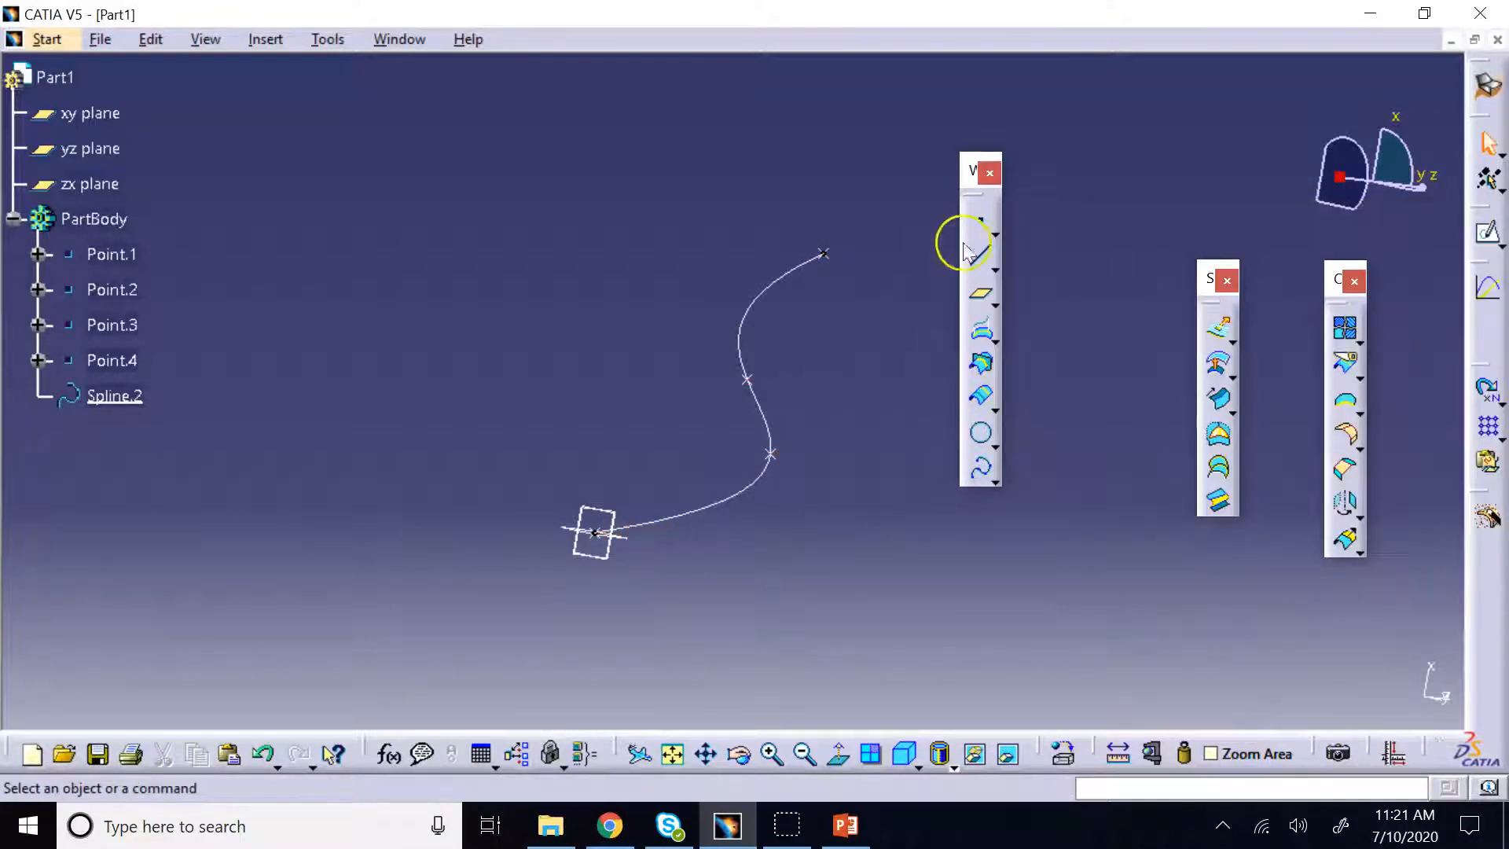
Create a fifth coordinate point at X 2 in and Y 2 in with a new Z value
left_click(981, 220)
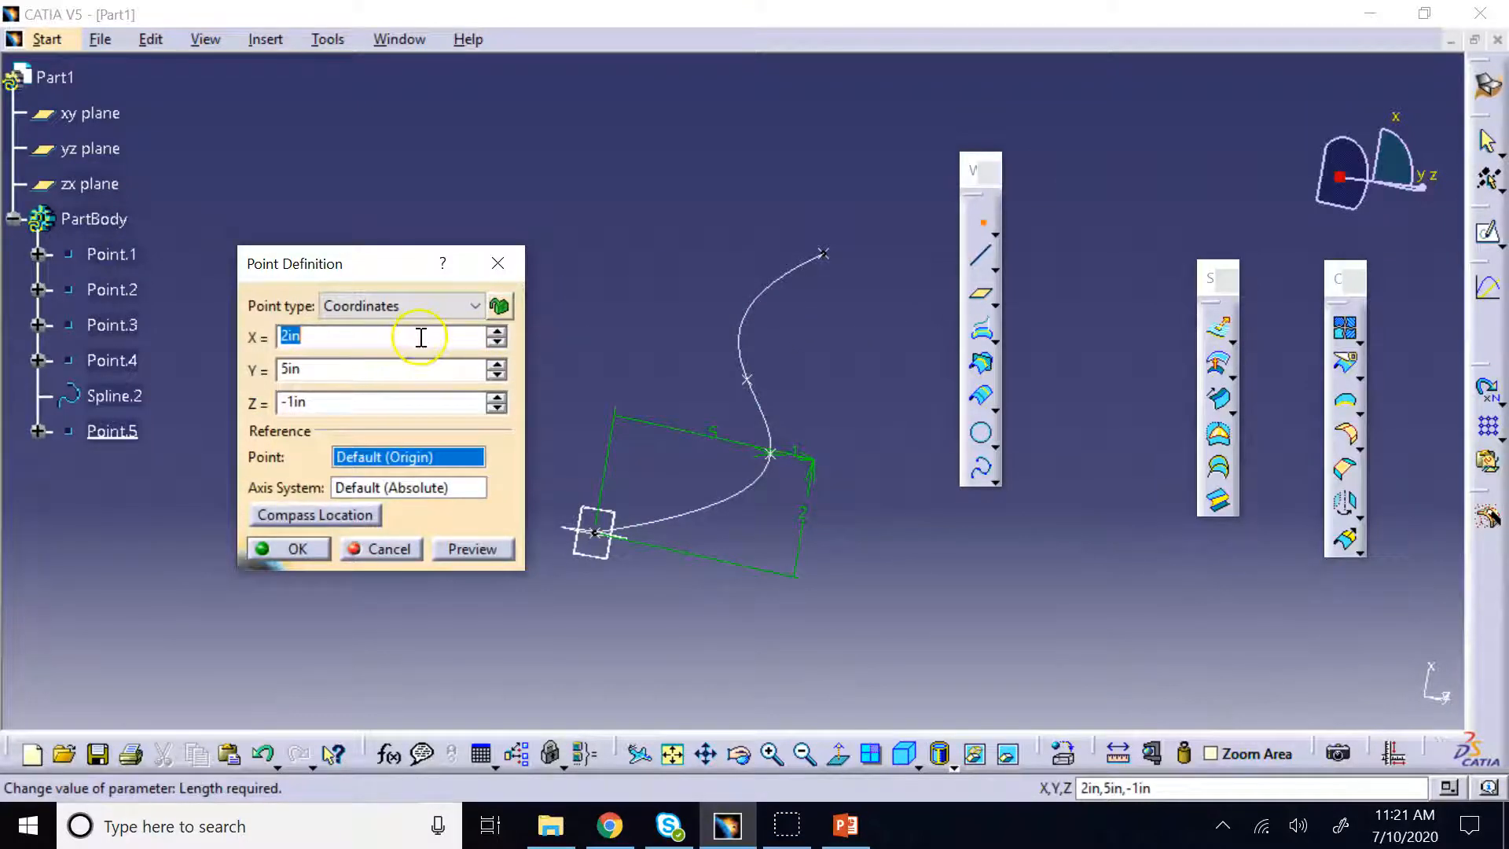
left_click(388, 366)
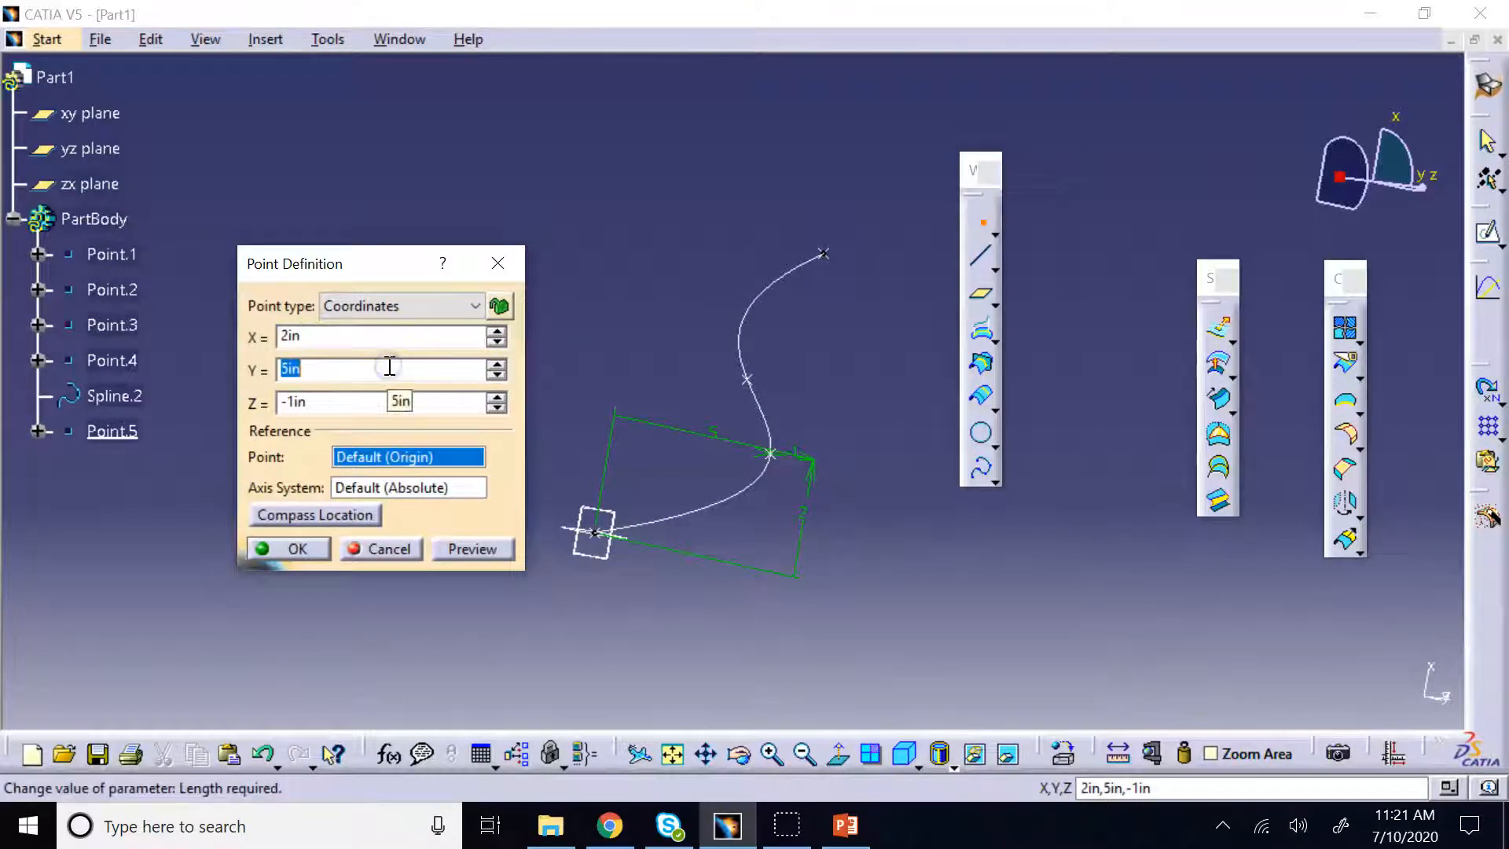
left_click(346, 394)
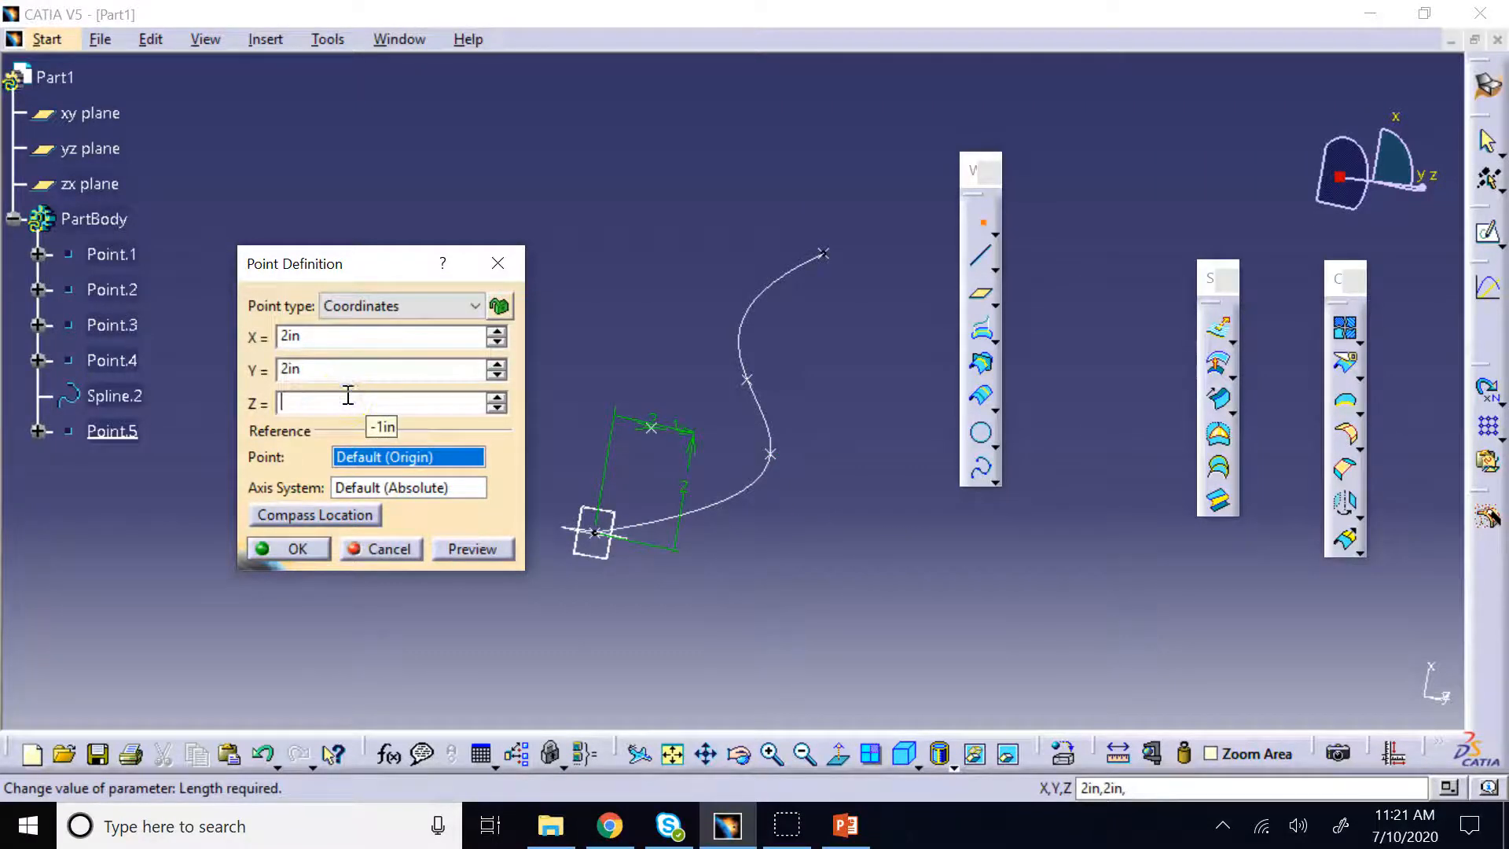
left_click(260, 549)
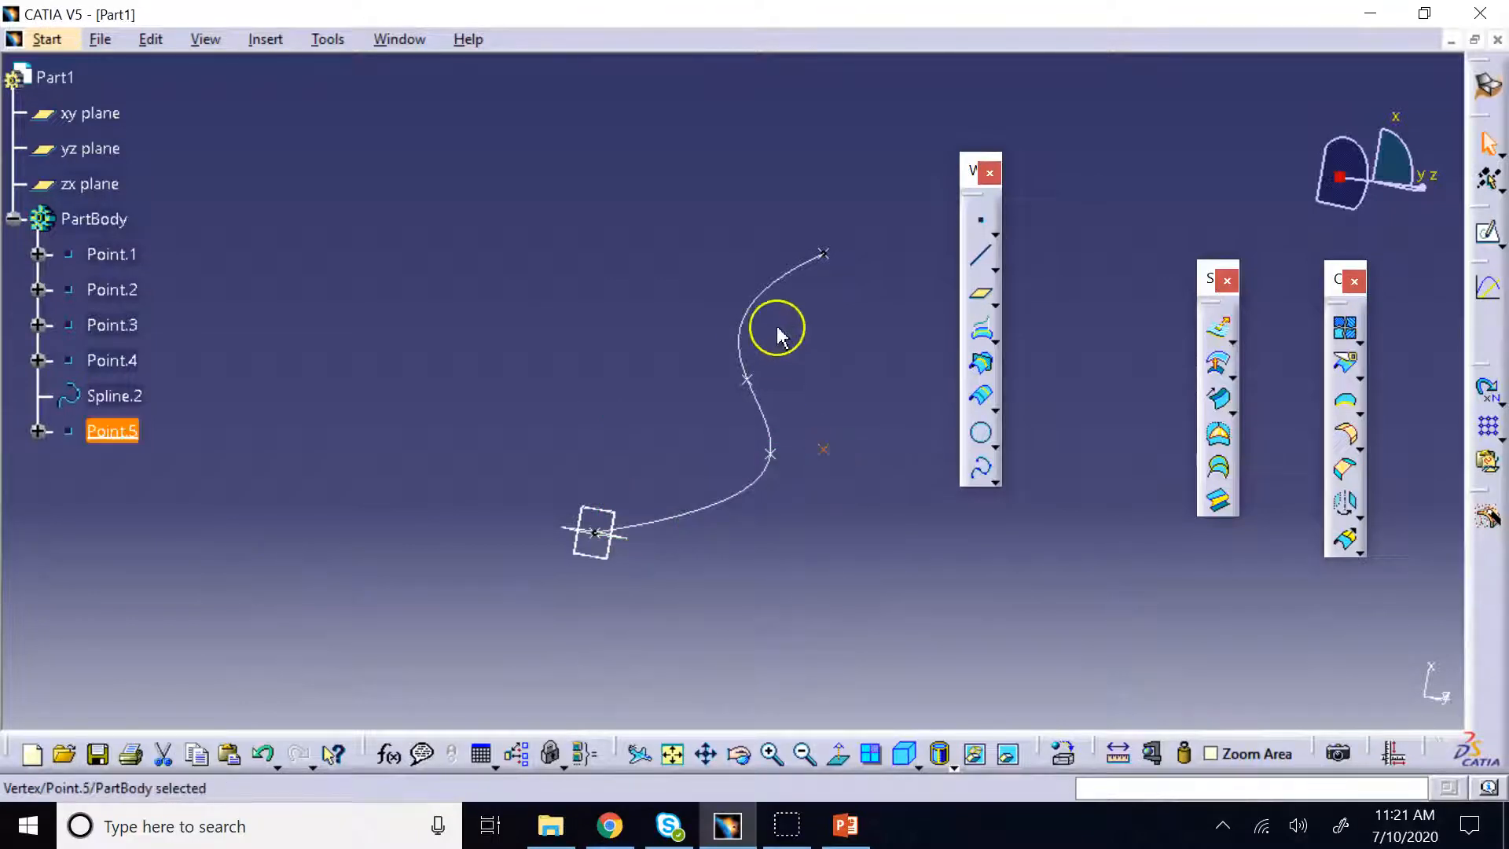
Try to add Point.5 after Point.3 in Spline.2's definition
double_click(114, 395)
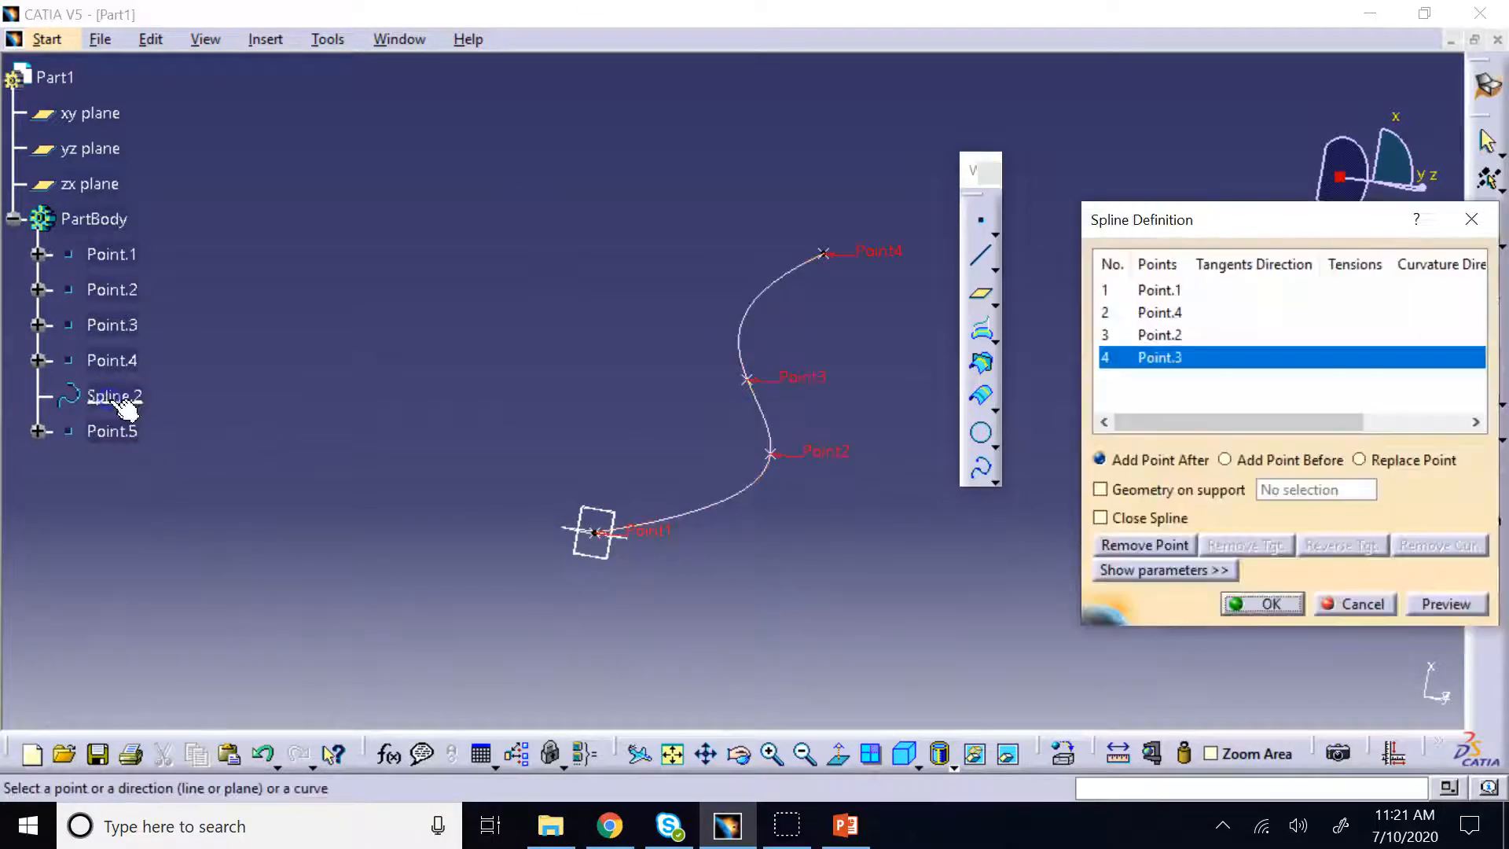
left_click(1149, 360)
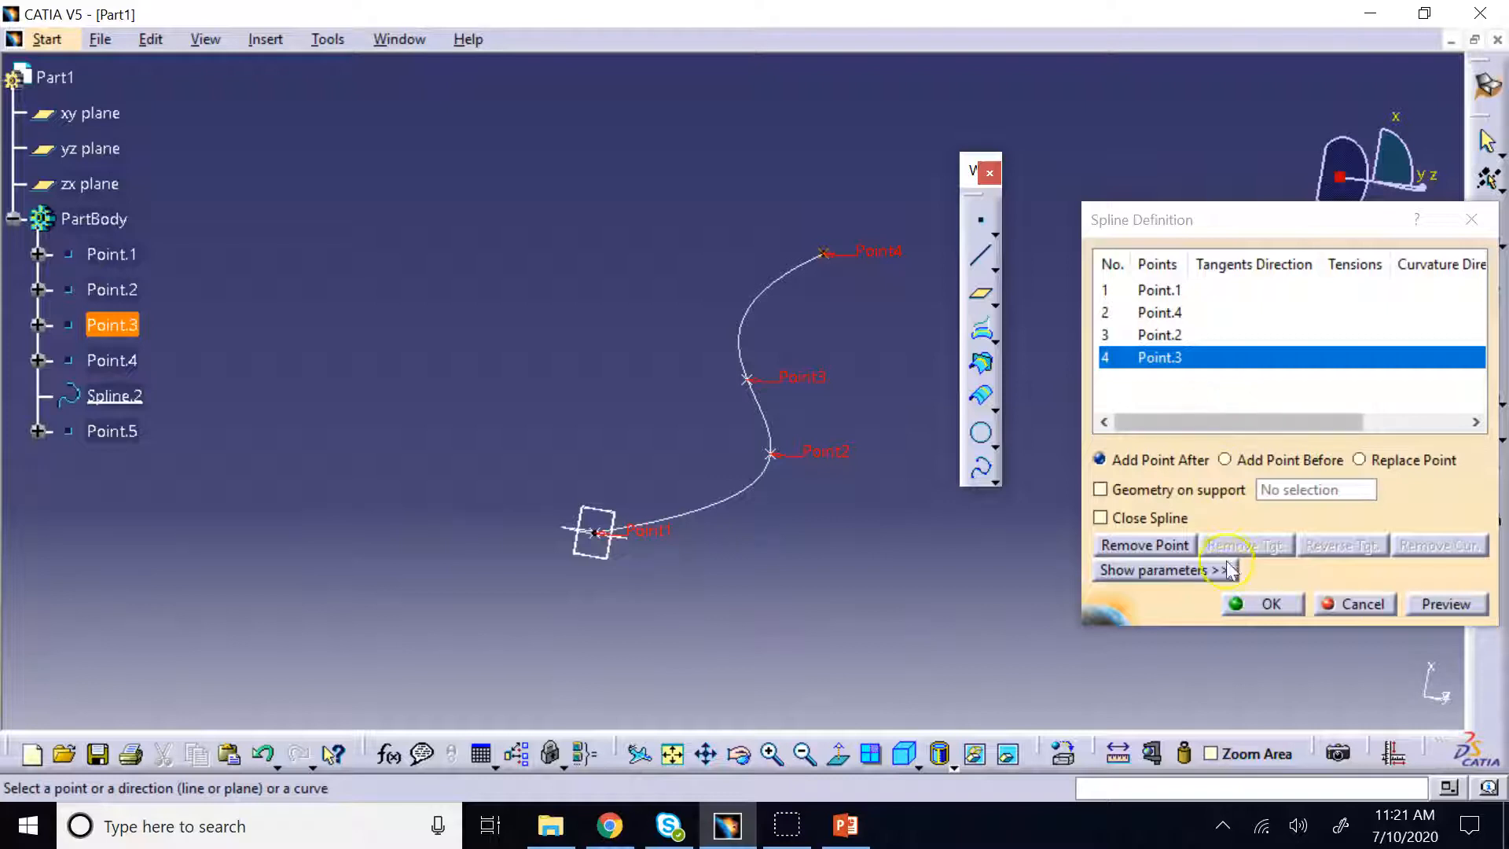
left_click(960, 529)
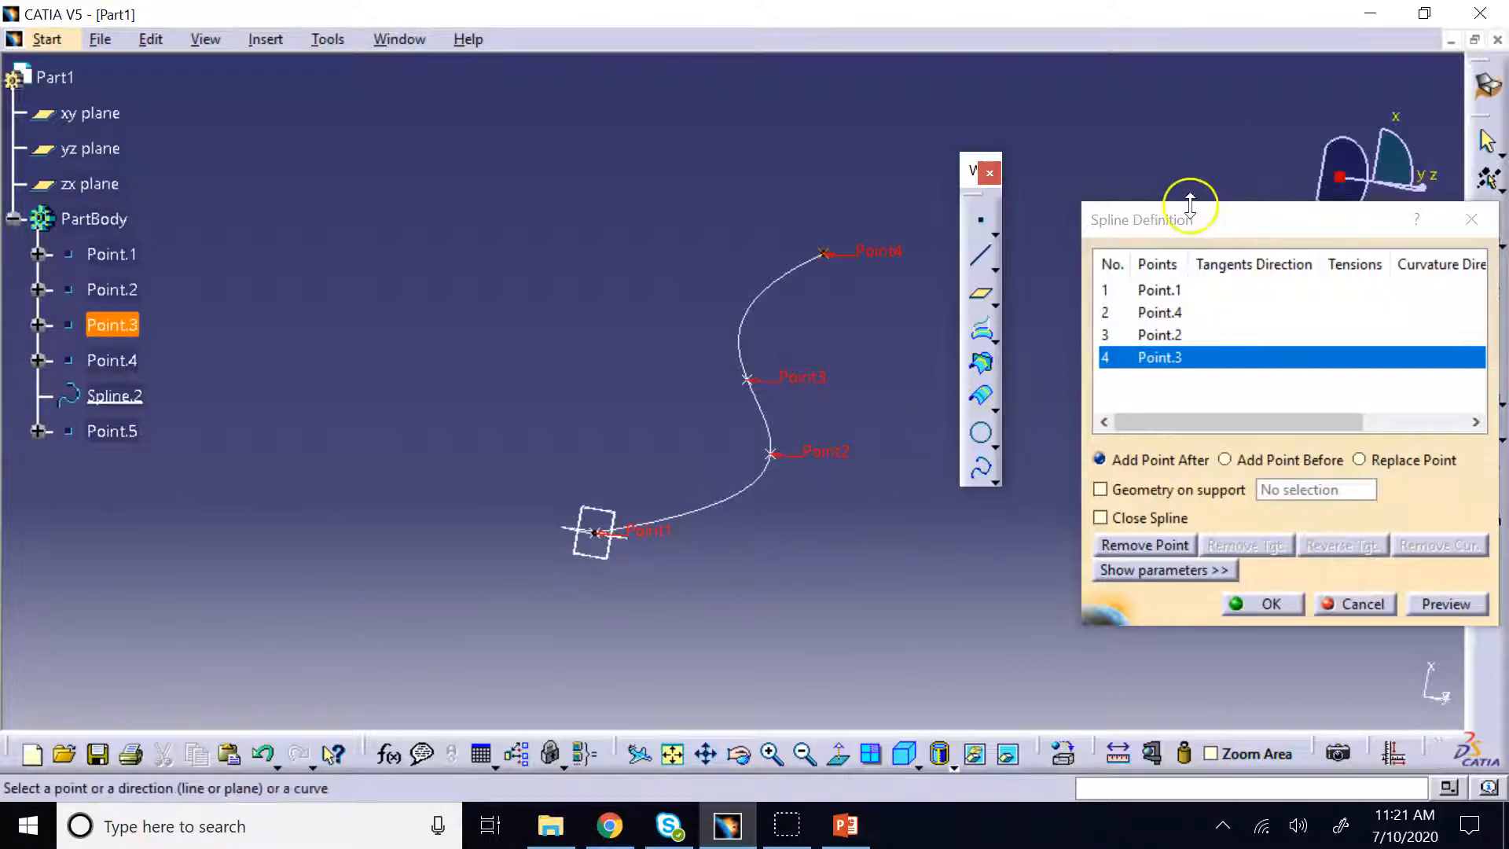
left_click_drag(1196, 224, 1053, 153)
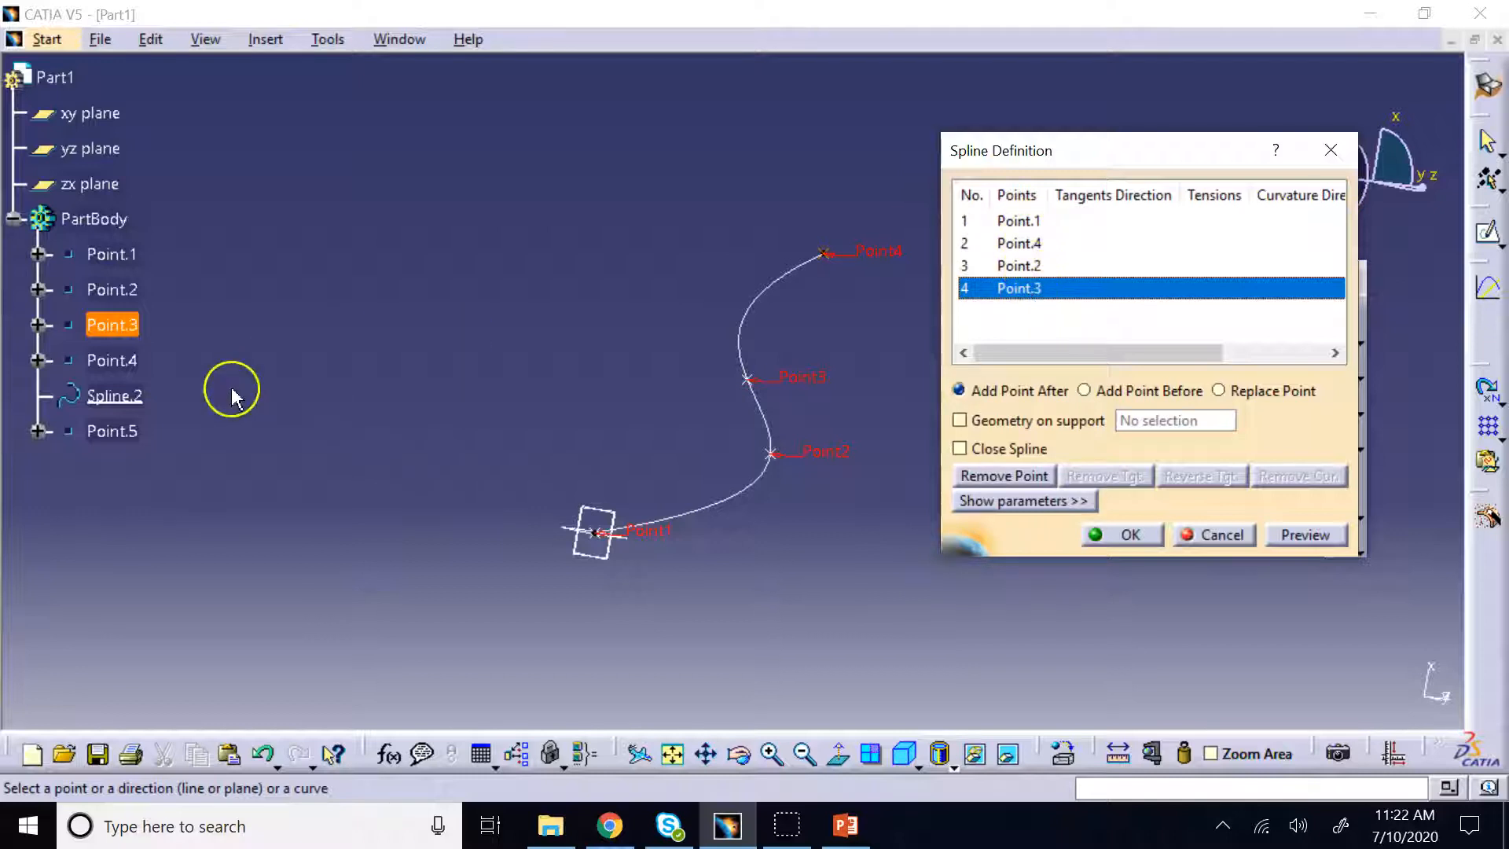
left_click(113, 443)
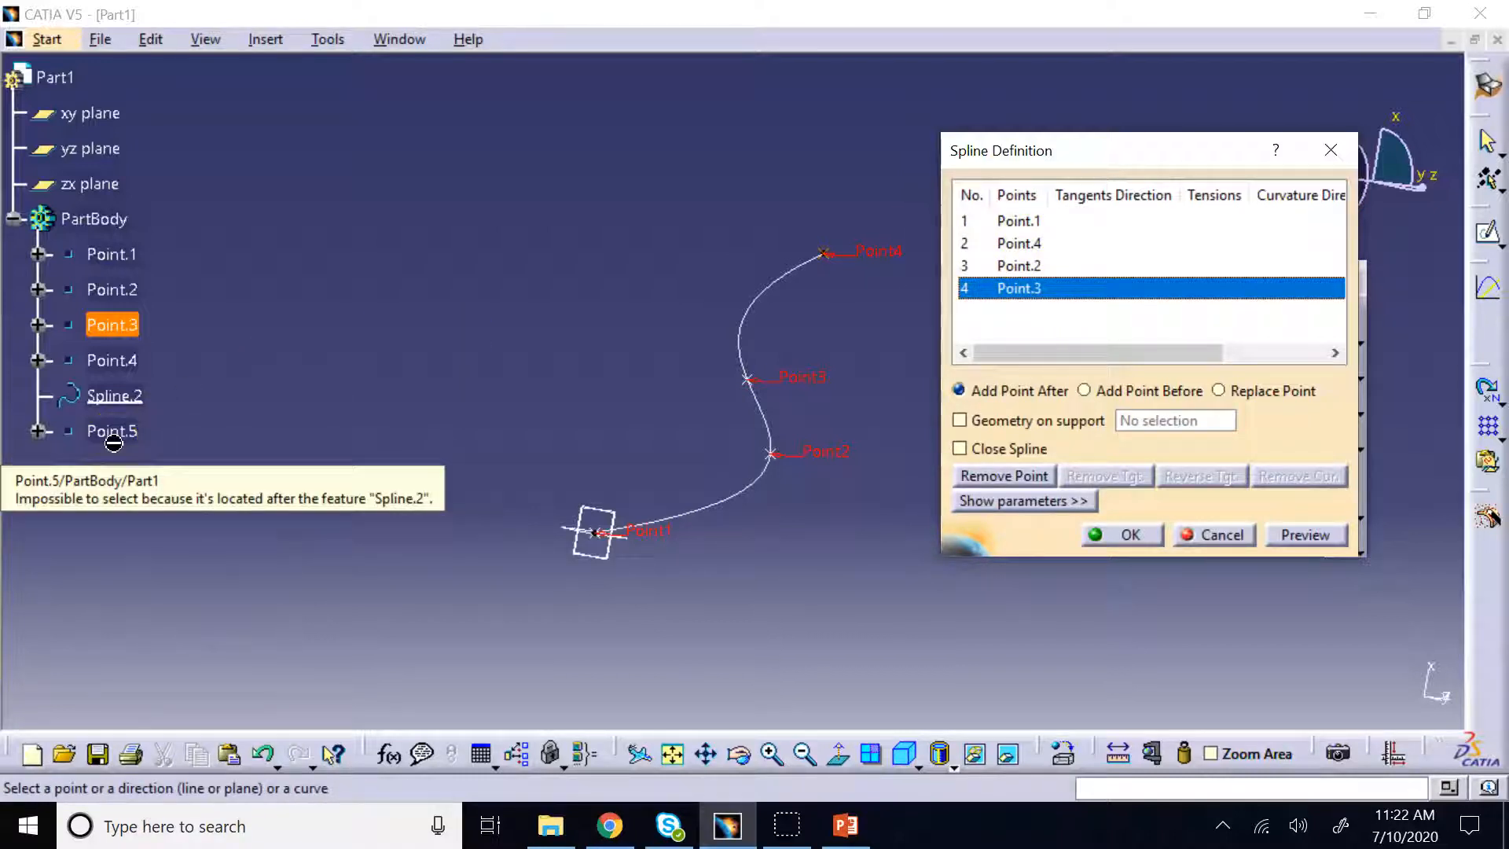
left_click(118, 397)
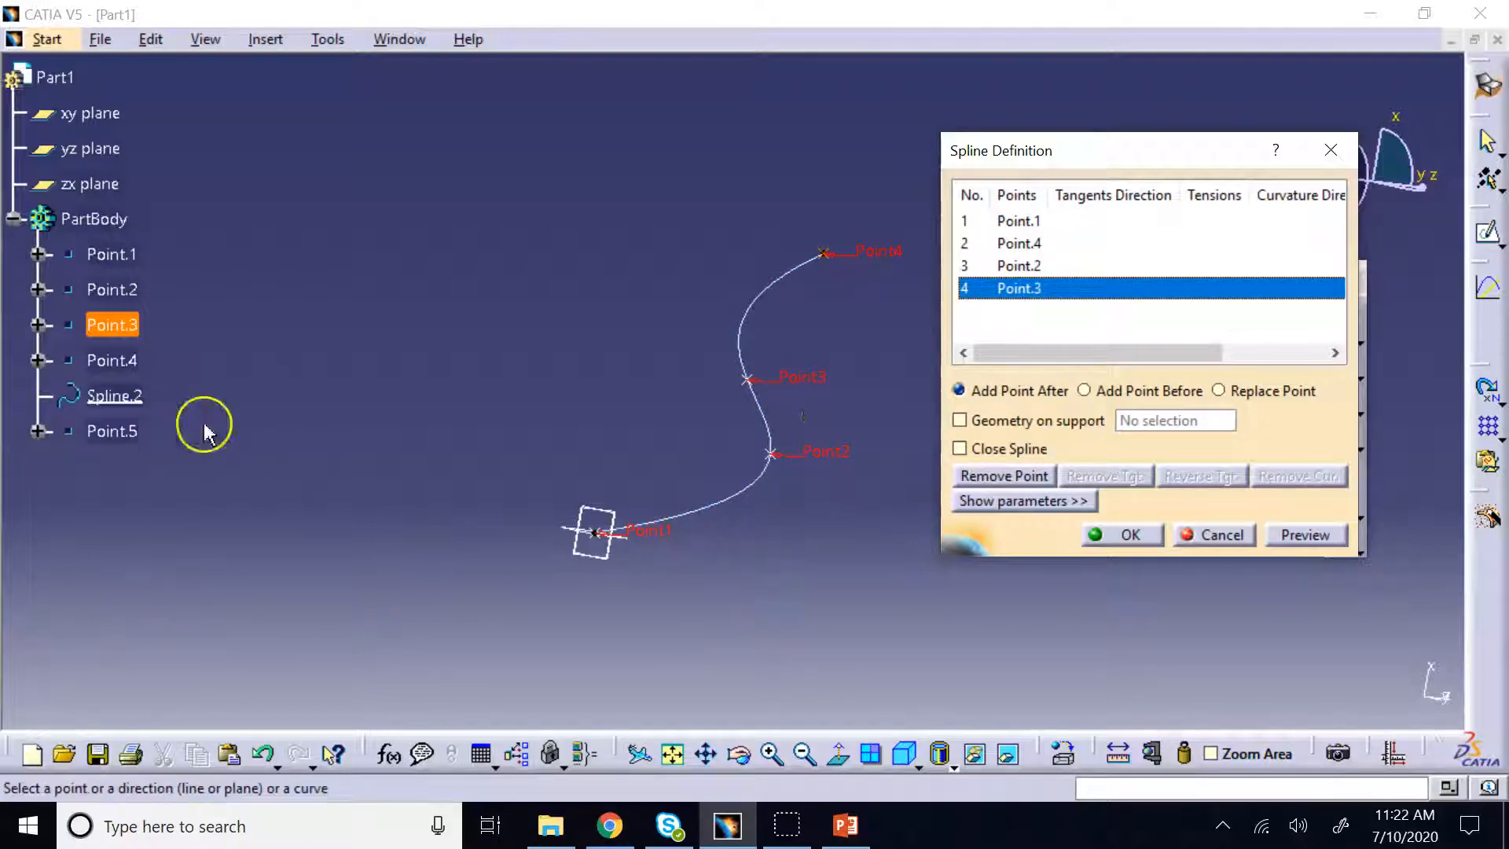
left_click(1107, 433)
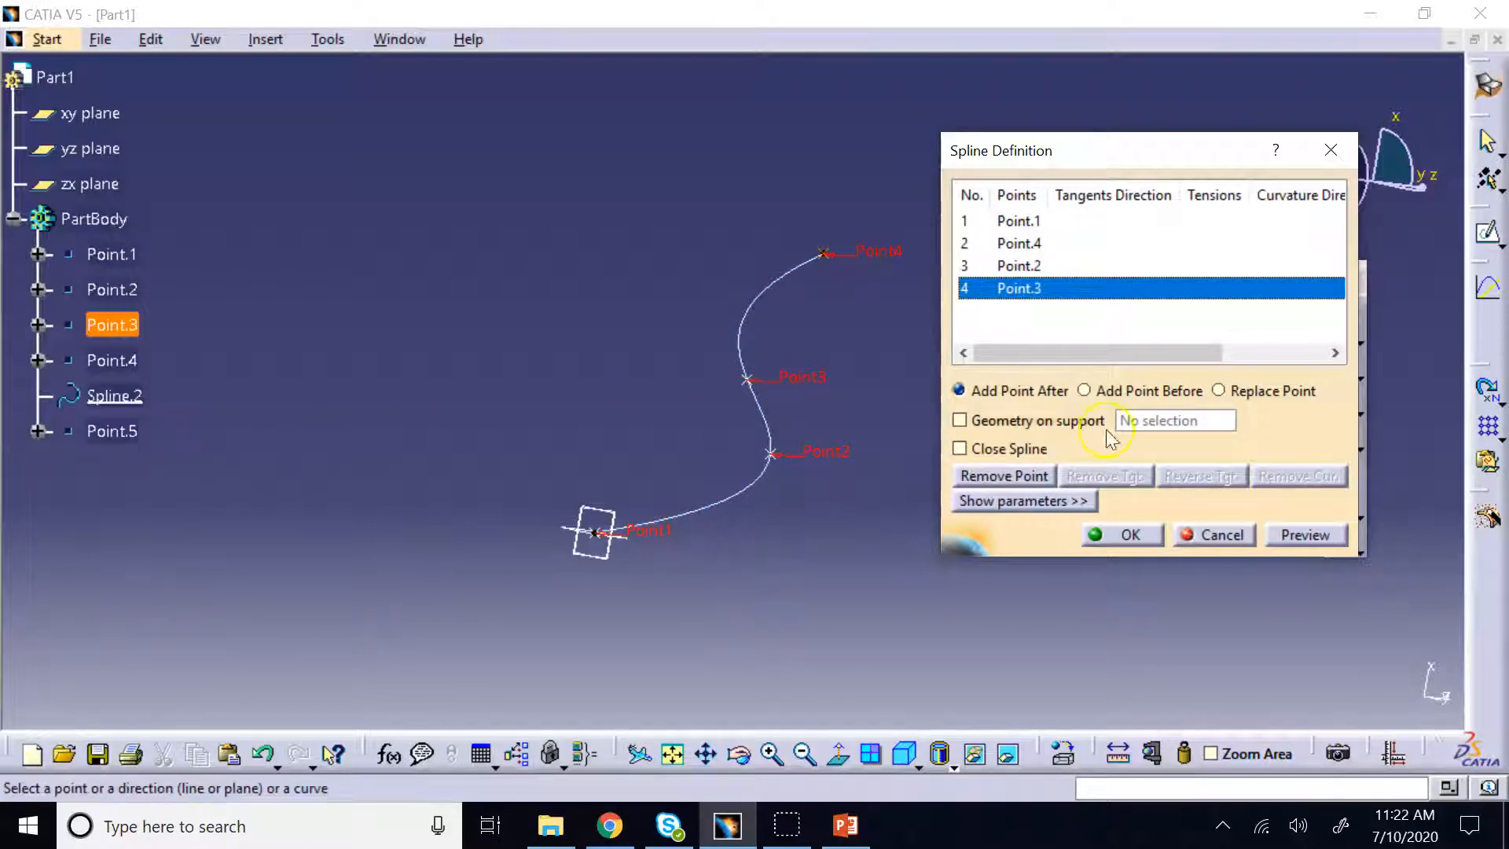
left_click(1188, 534)
Close the spline definition and reorder Point.5 before Spline.2 in the specification tree
left_click(472, 196)
left_click(118, 439)
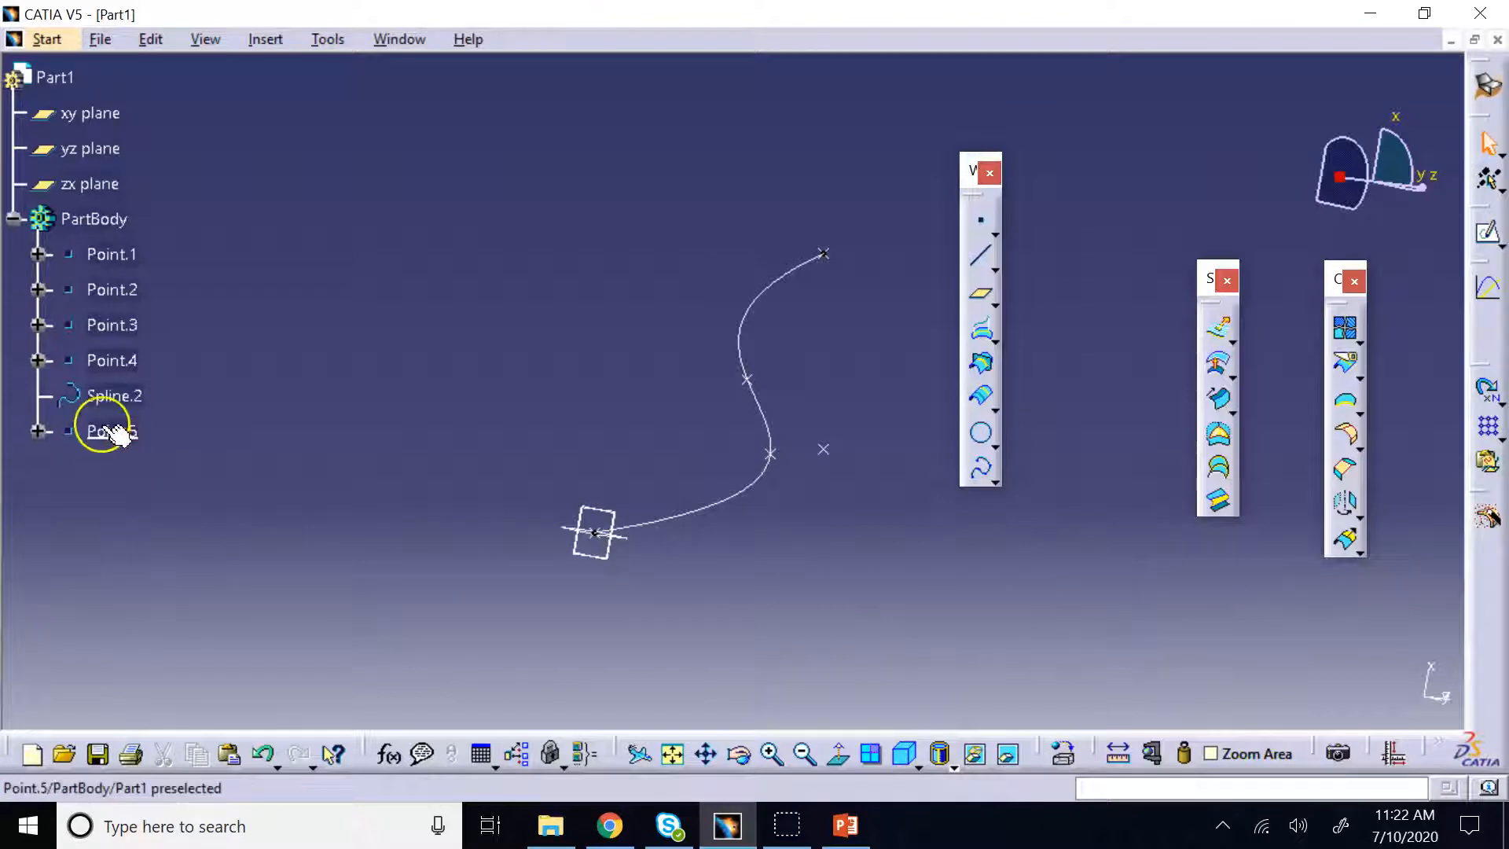
right_click(123, 436)
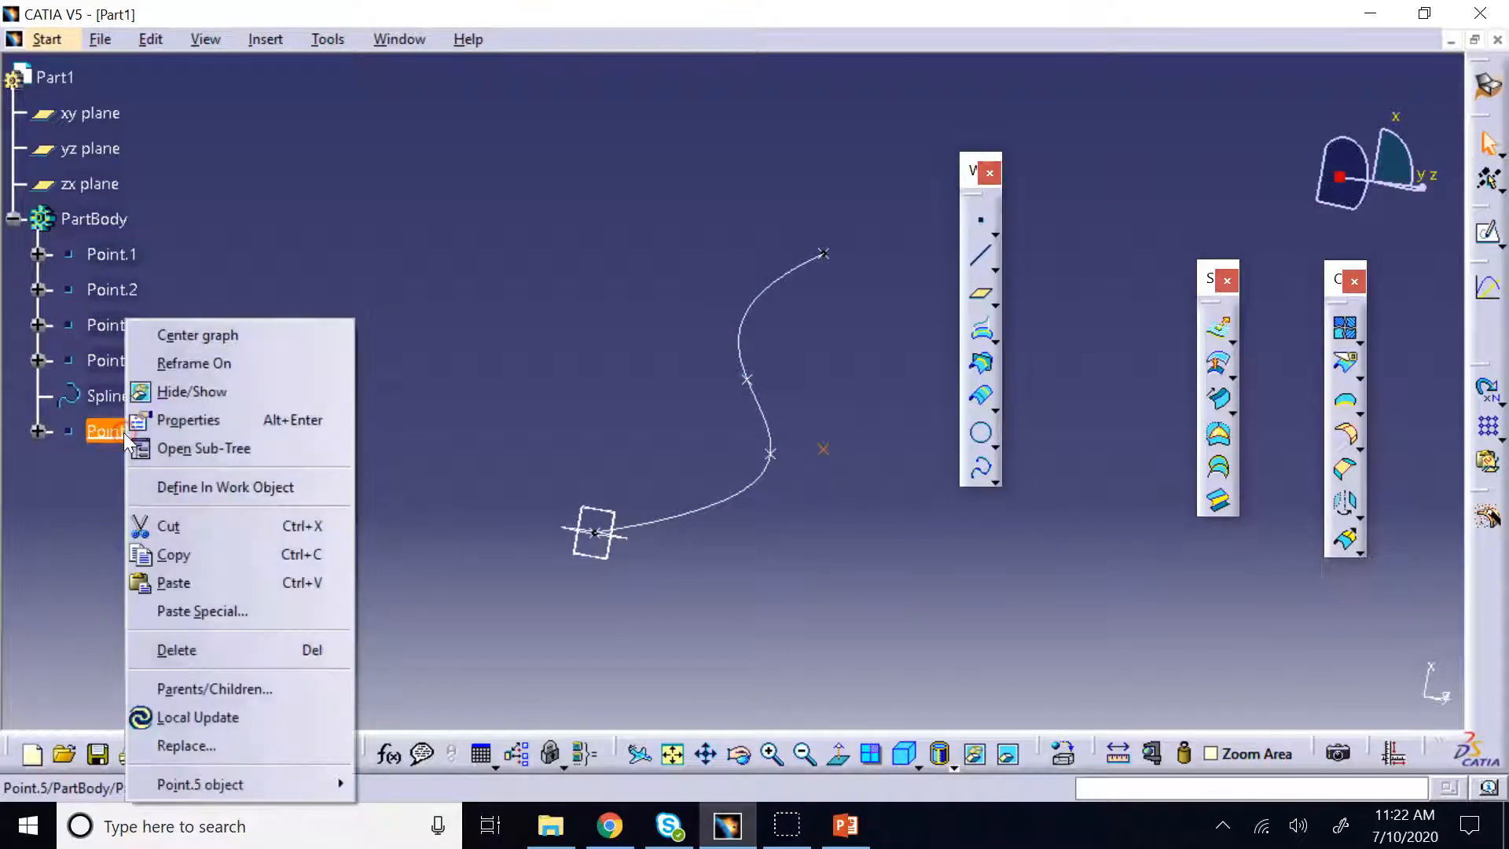
mouse_move(250, 782)
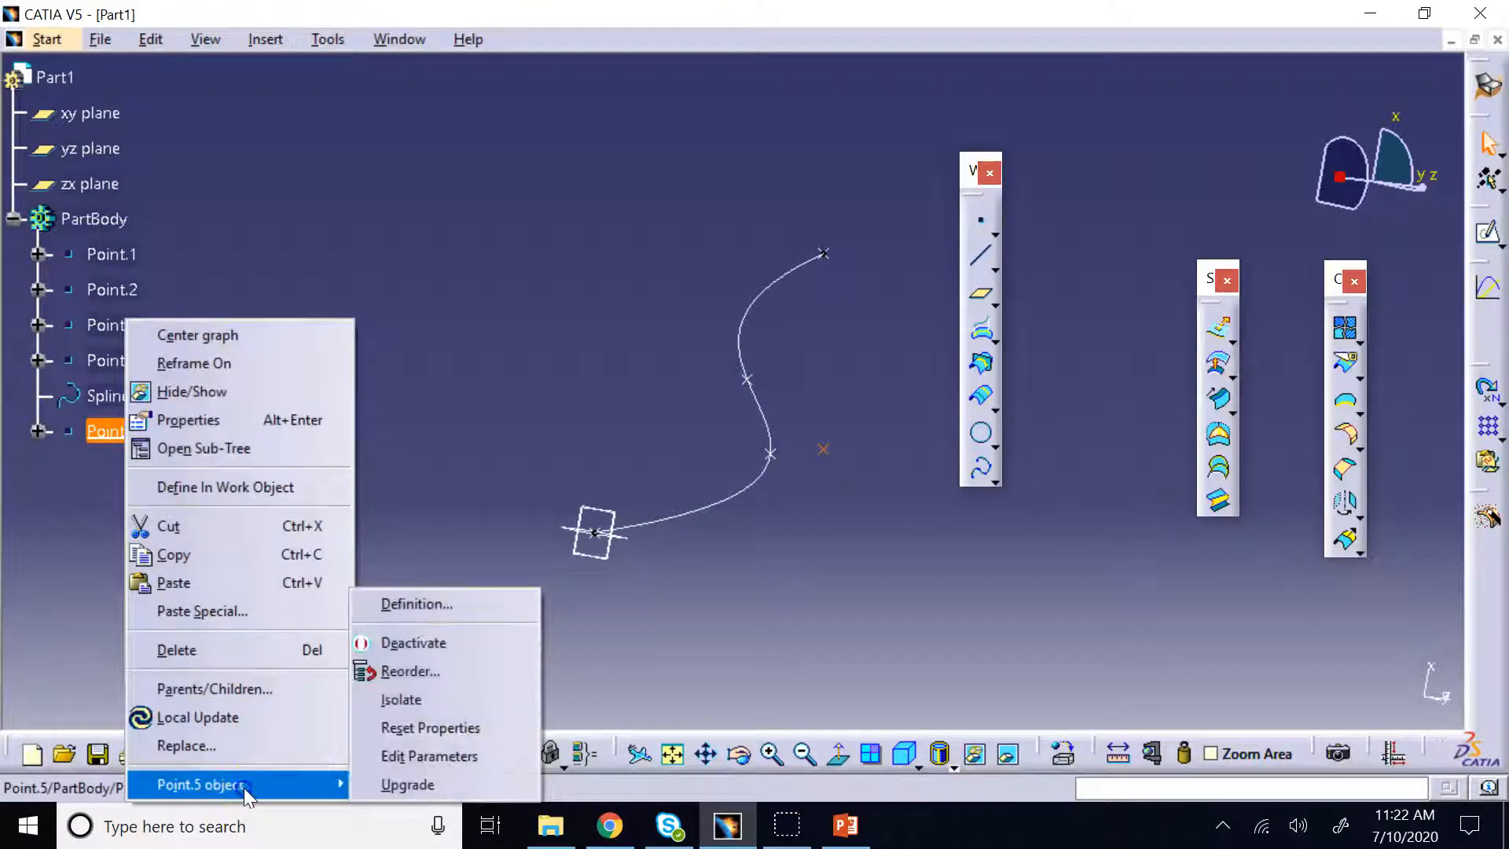
left_click(438, 667)
left_click(1290, 653)
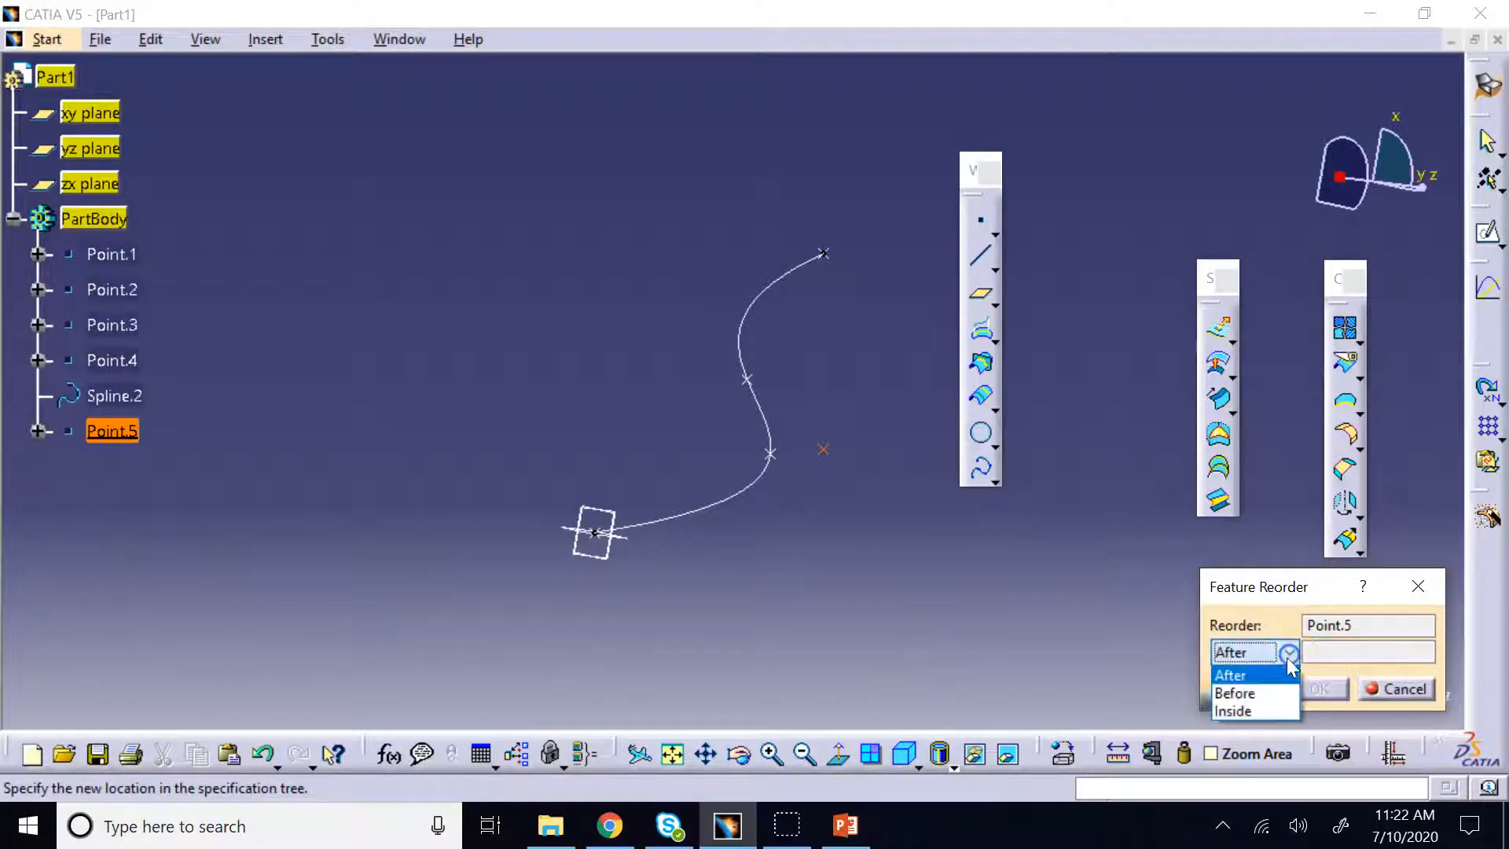
left_click(1249, 691)
left_click(141, 408)
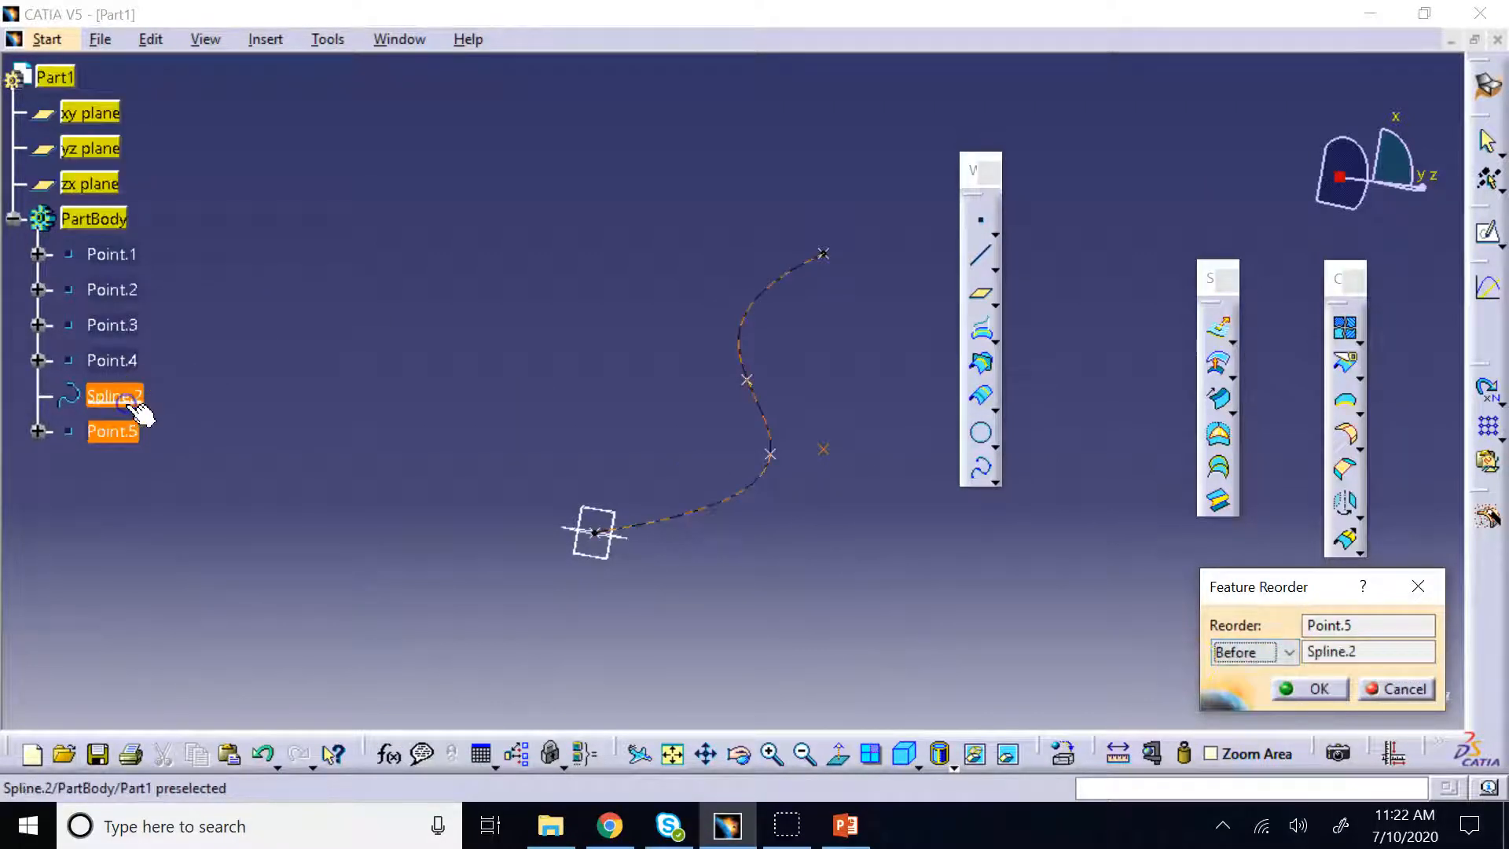
left_click(1299, 688)
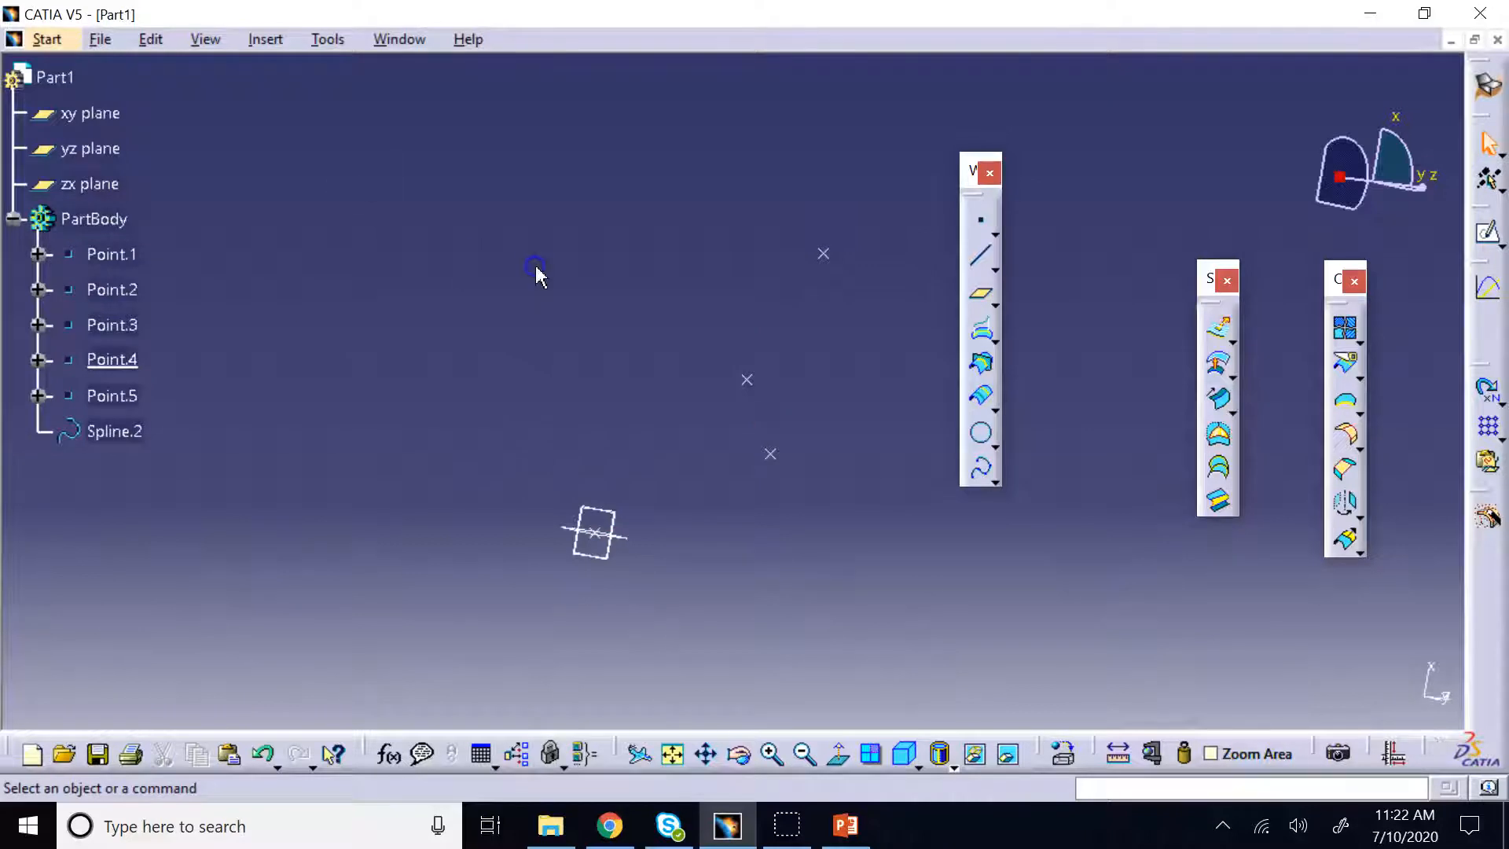
Examine Point.5 and Spline.2 in the reordered tree and check the geometry in the standard isometric view
left_click(117, 395)
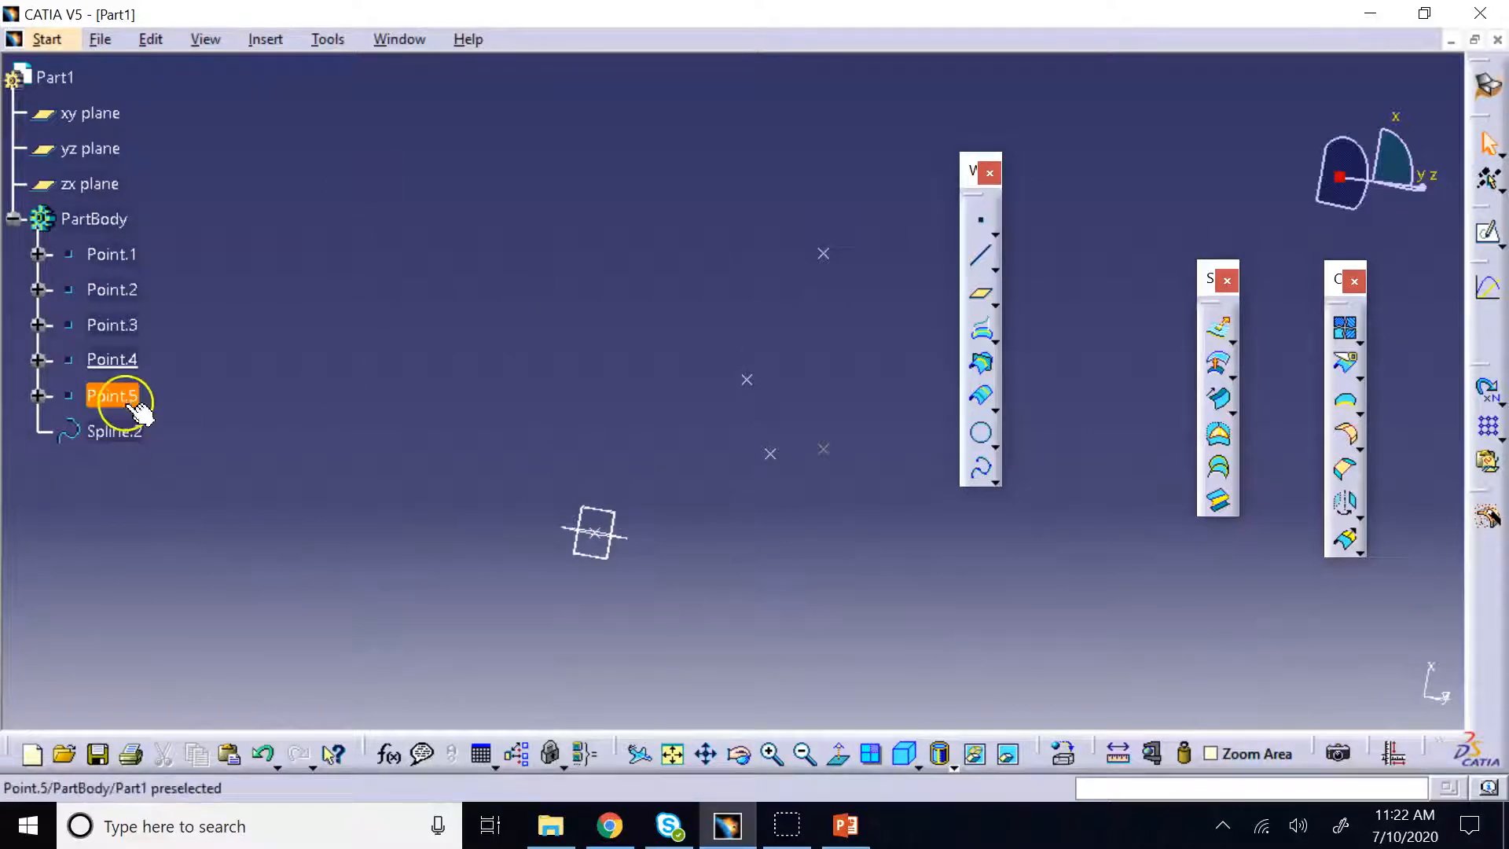
left_click(327, 555)
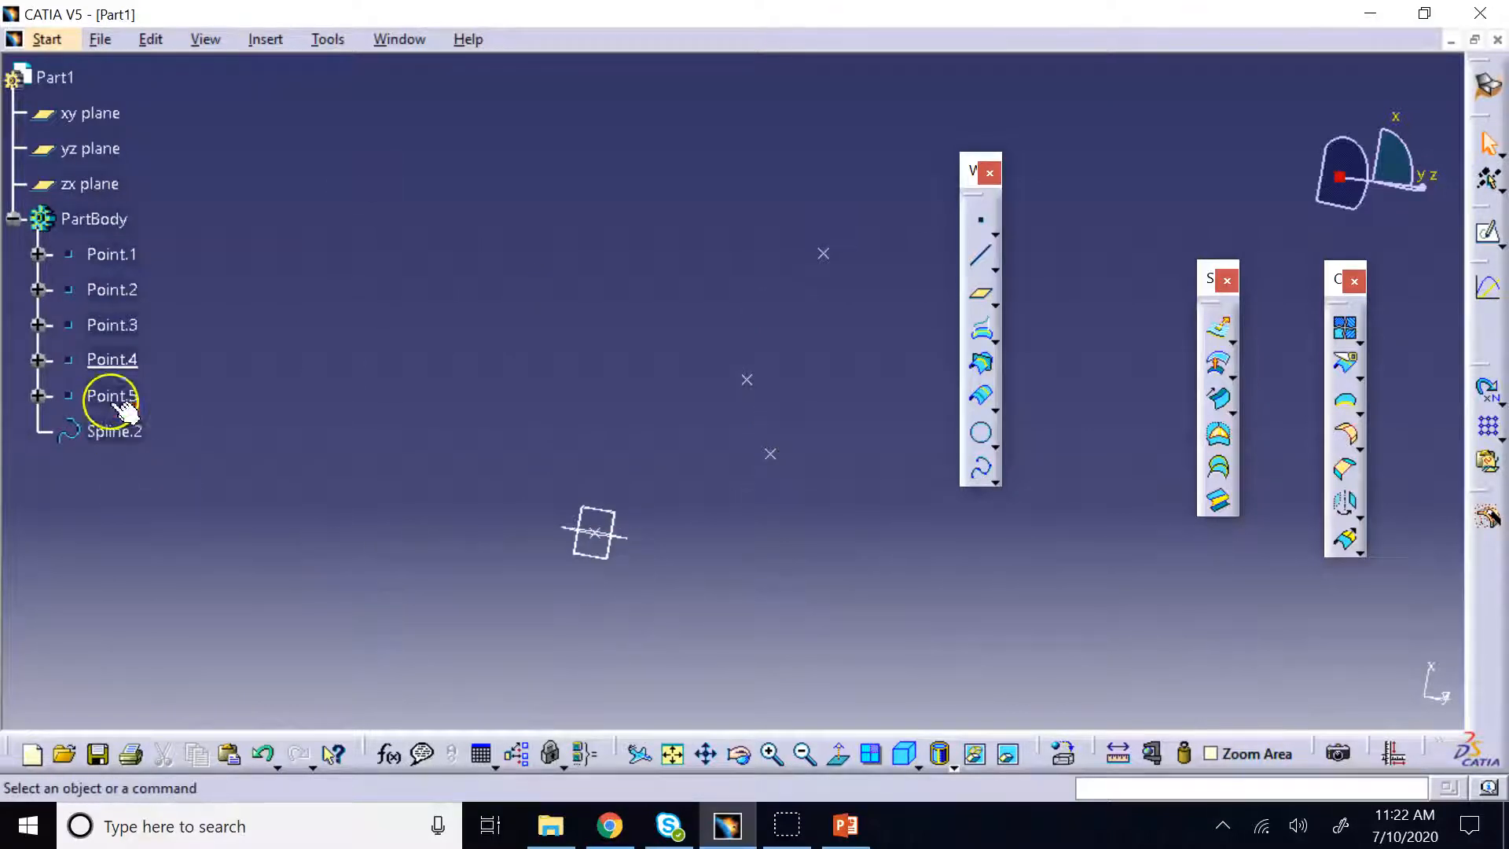
left_click(110, 431)
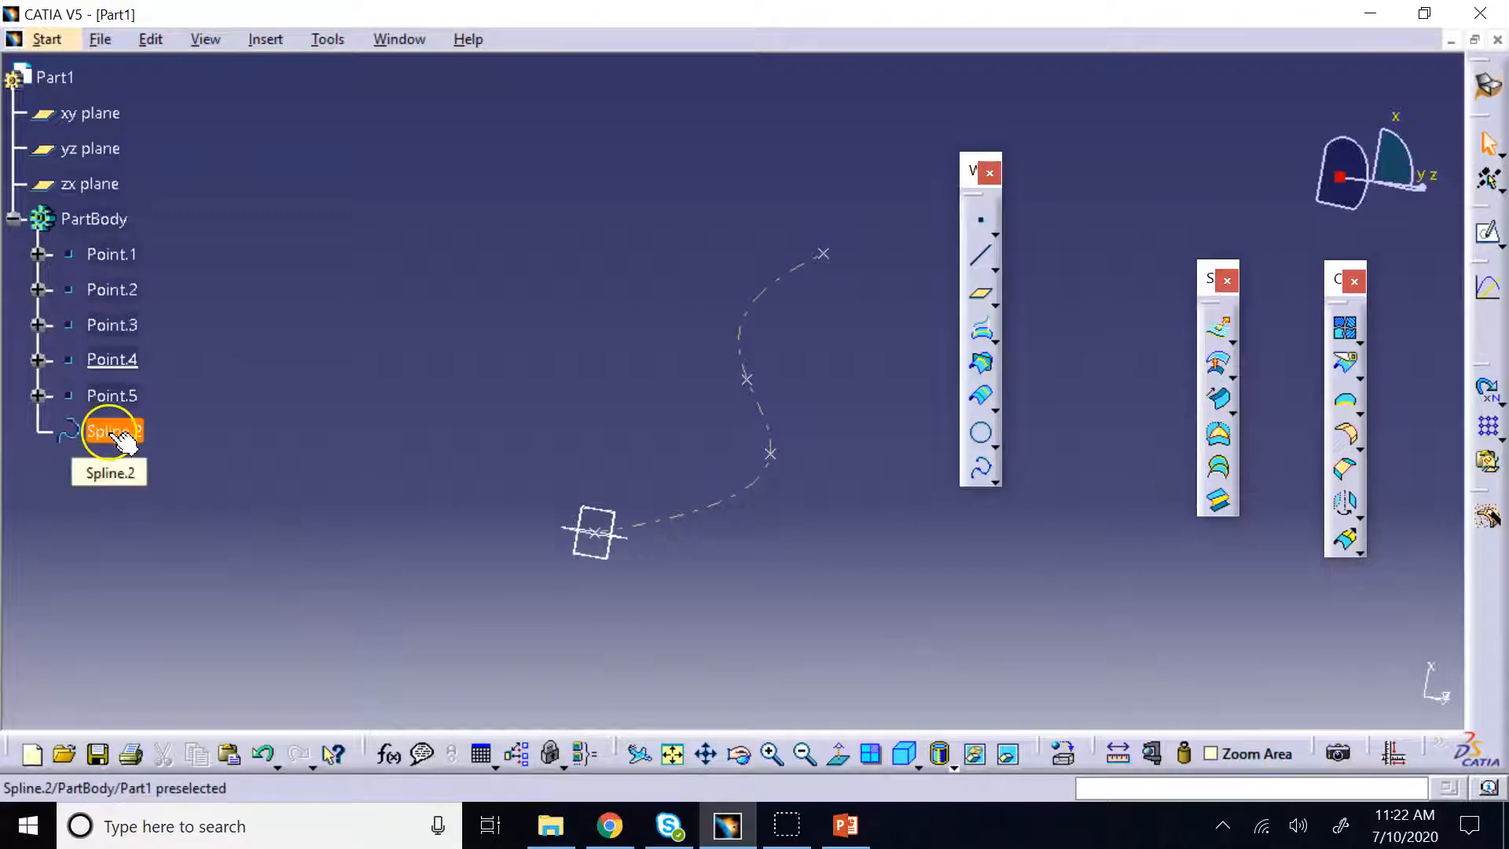
left_click(117, 393)
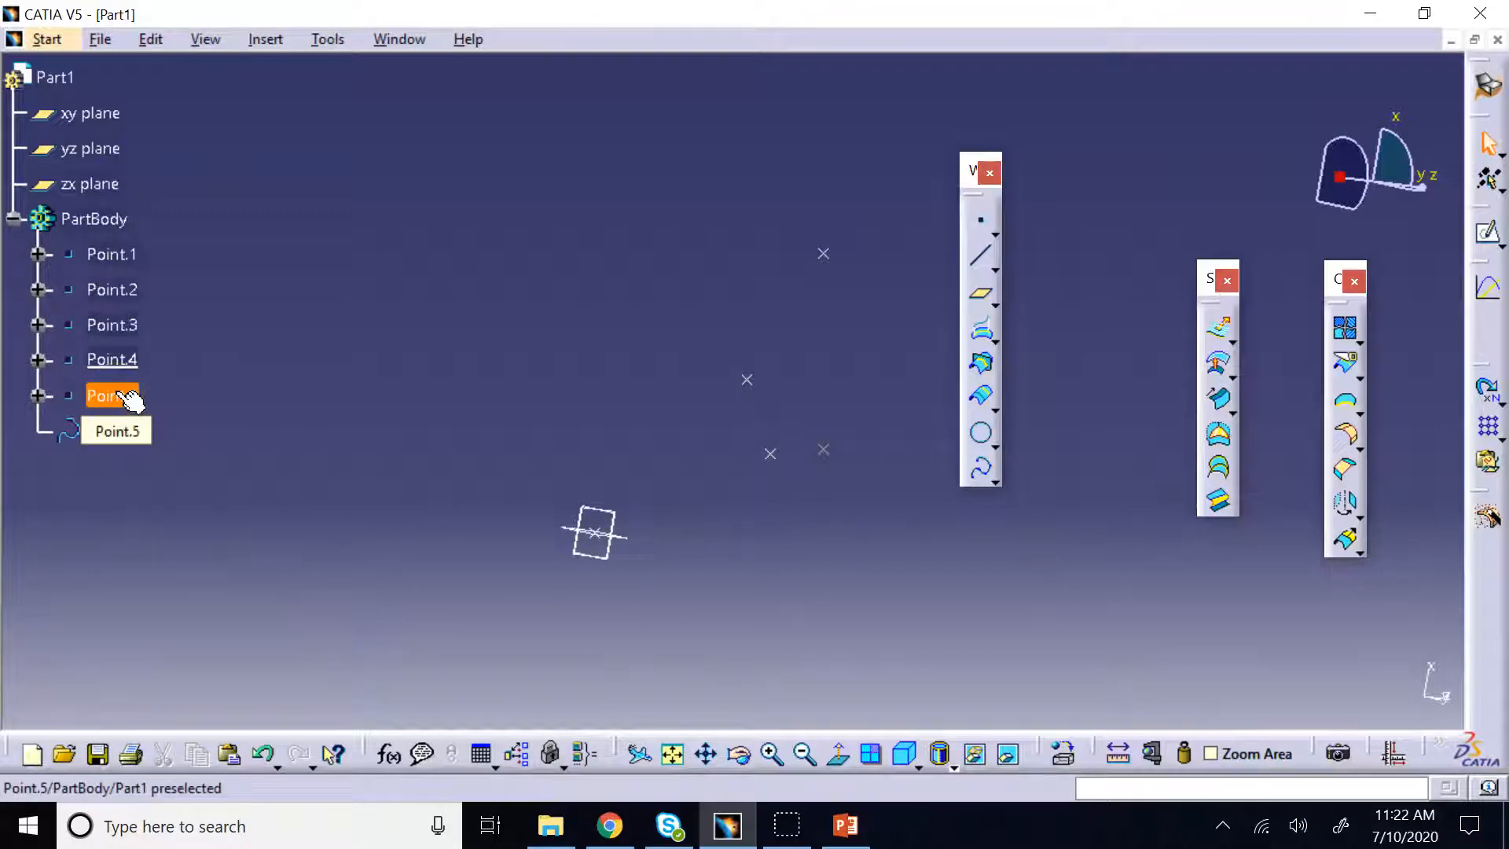
left_click(448, 498)
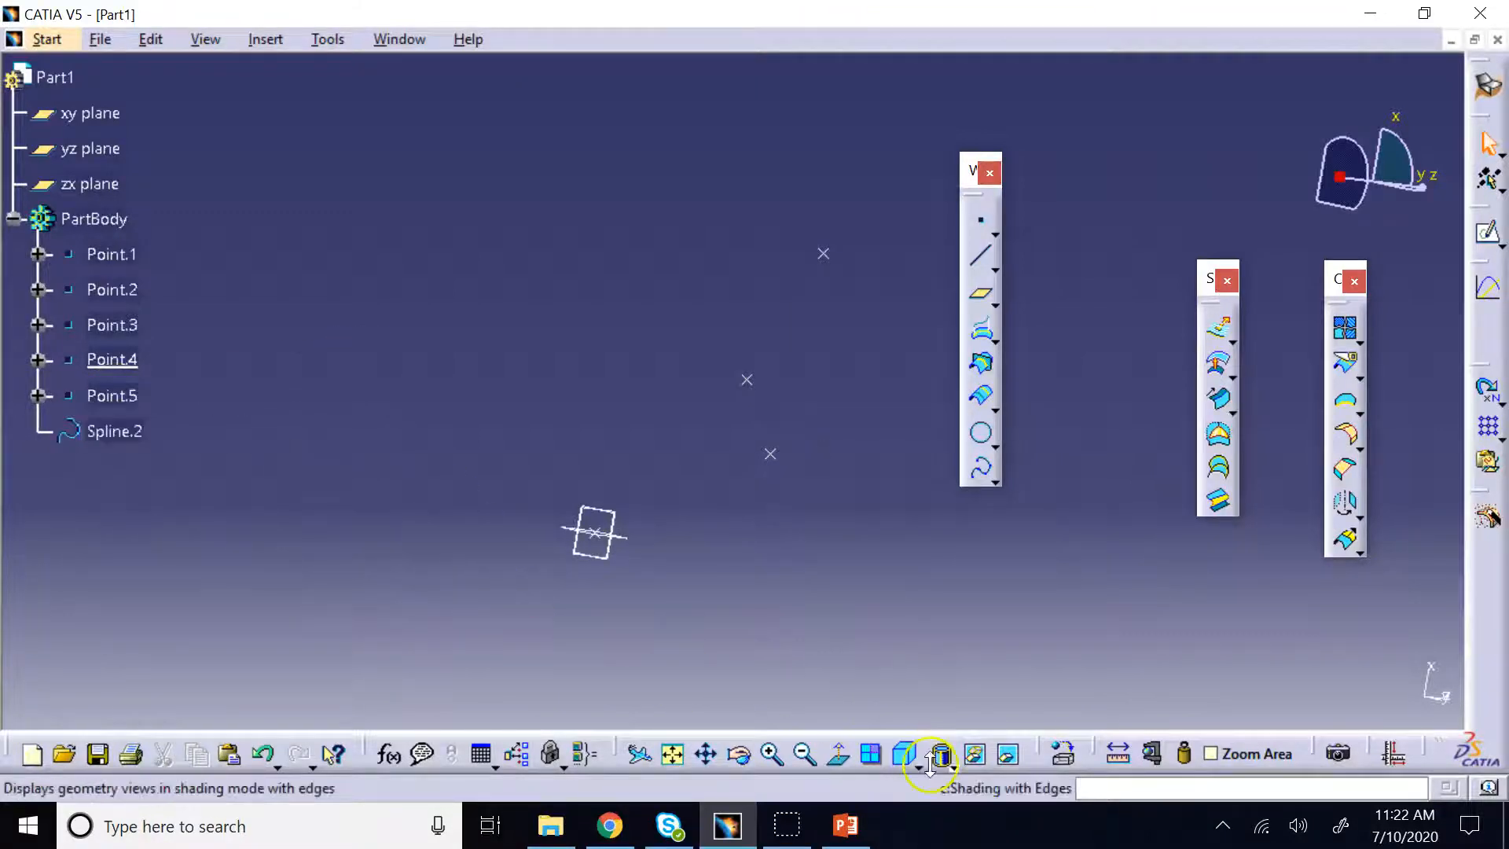
left_click(903, 755)
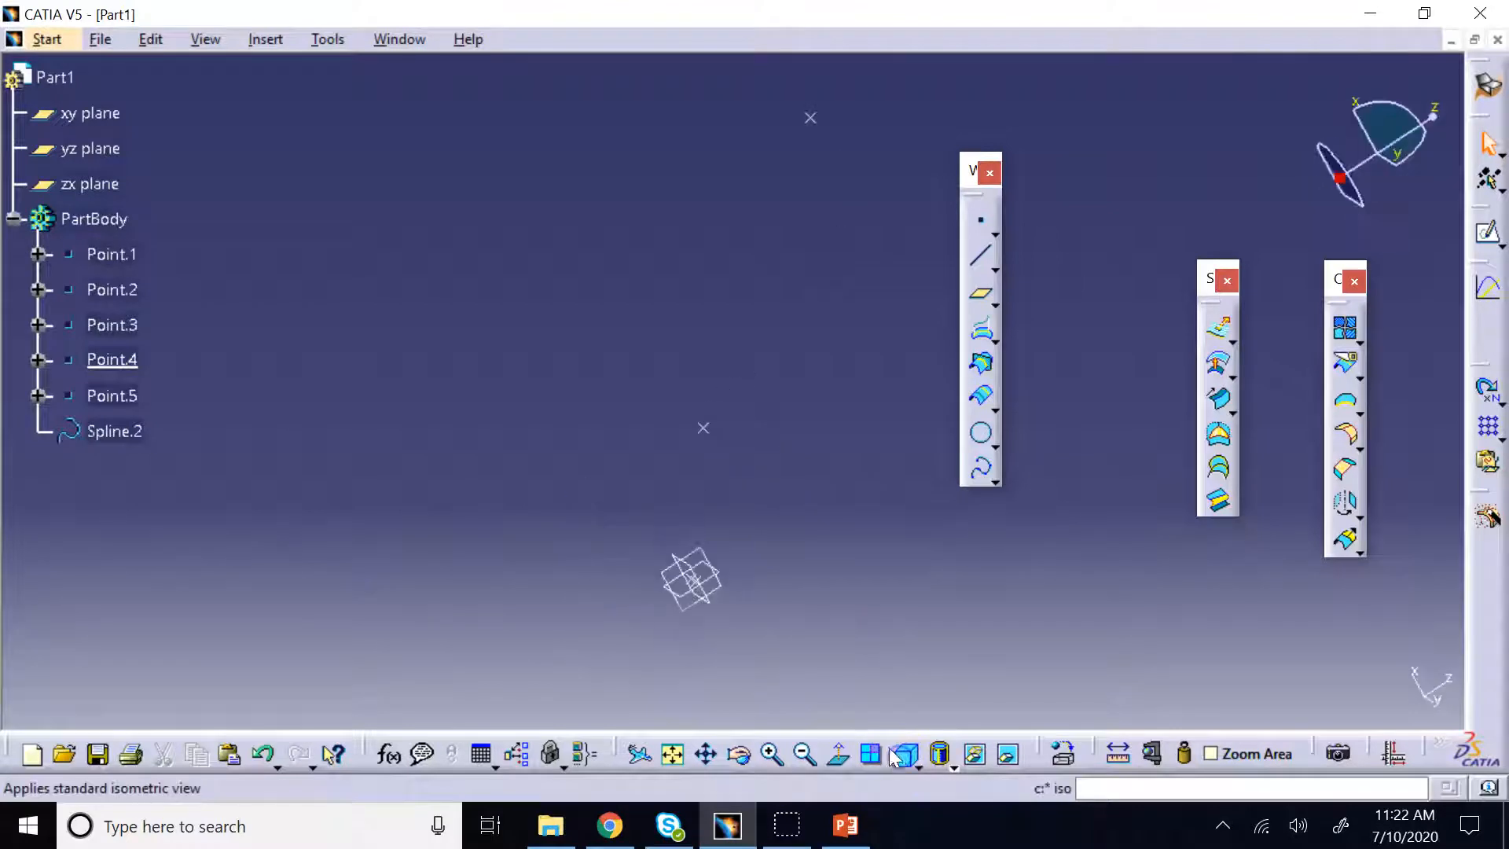
left_click(805, 754)
left_click(185, 300)
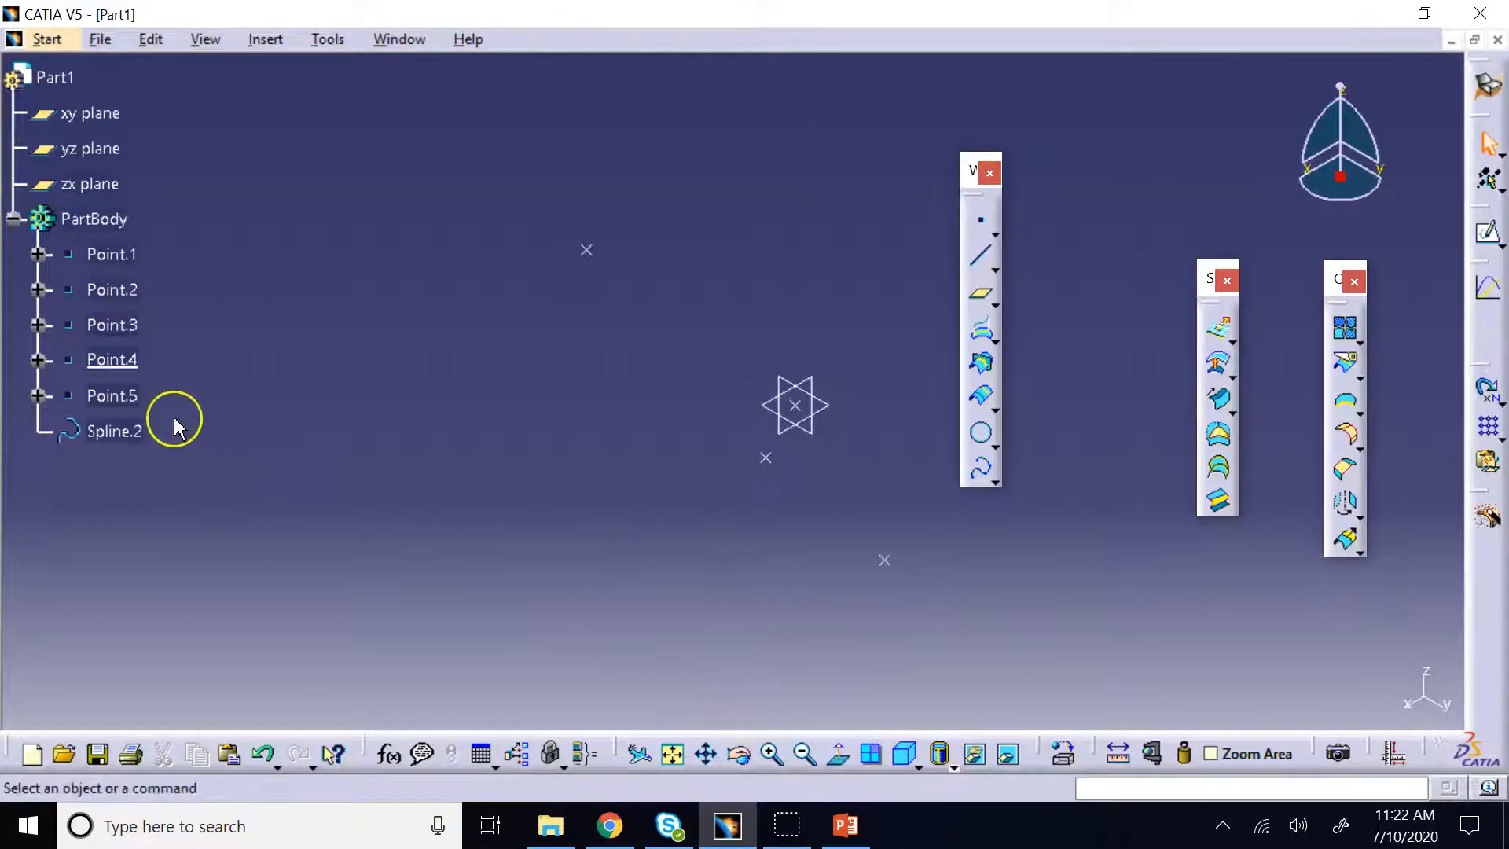
Define Point.5 and finally Spline.2 as the in-work object
right_click(110, 395)
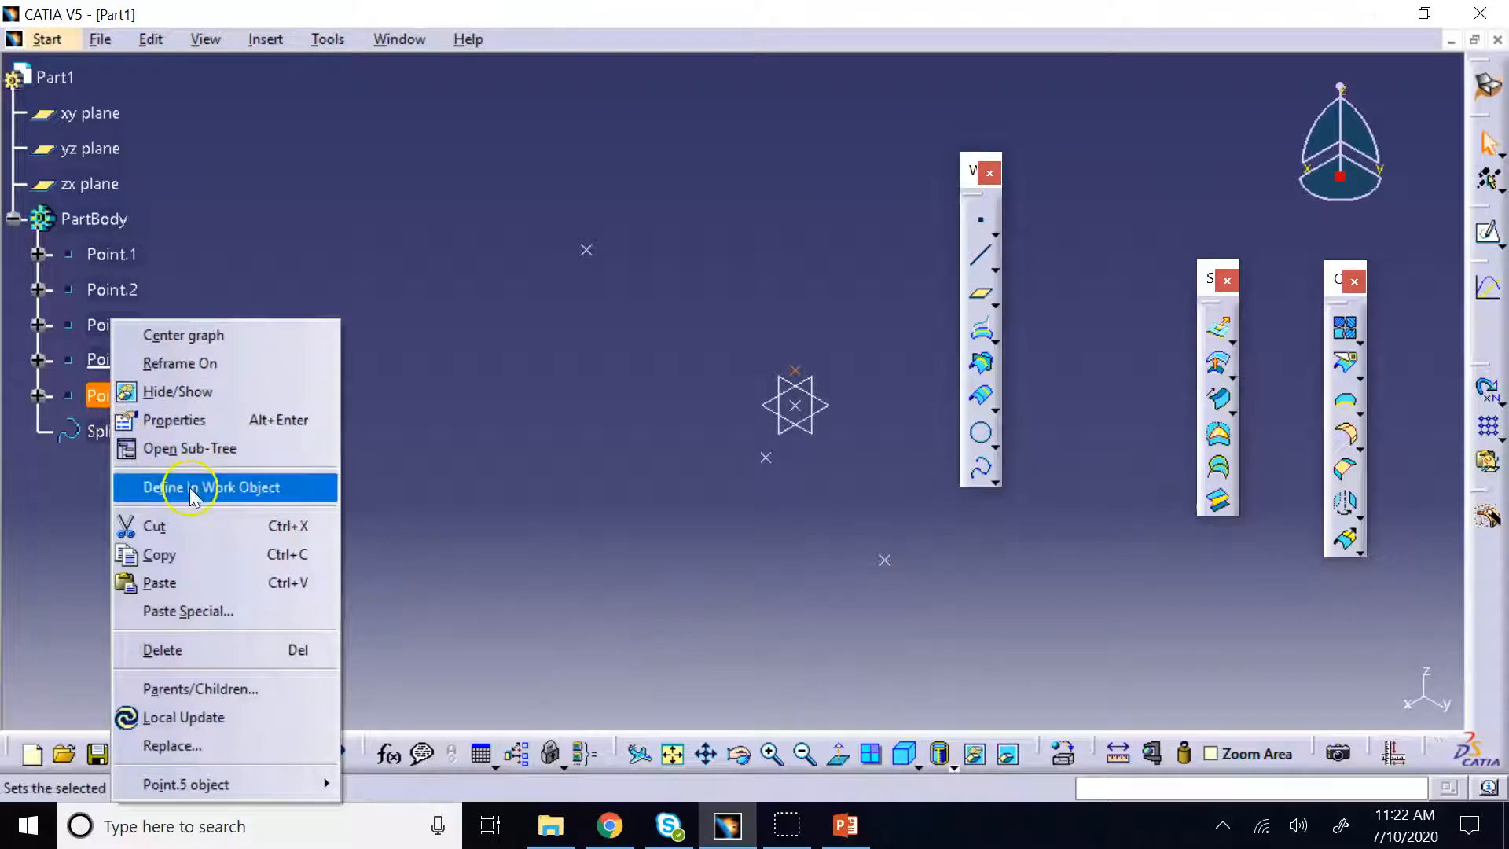
left_click(191, 494)
left_click(793, 361)
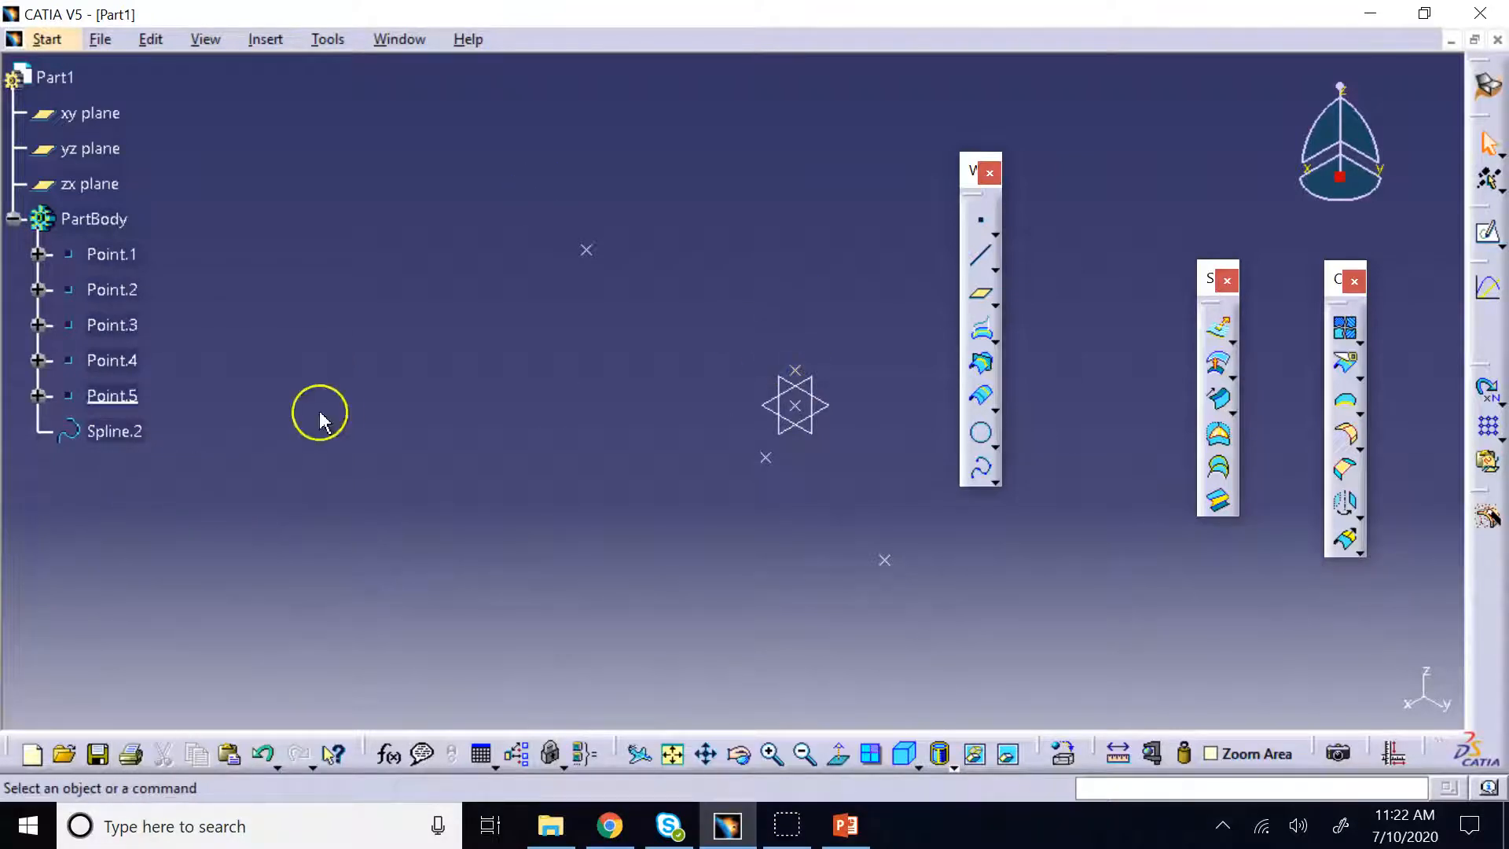
right_click(110, 431)
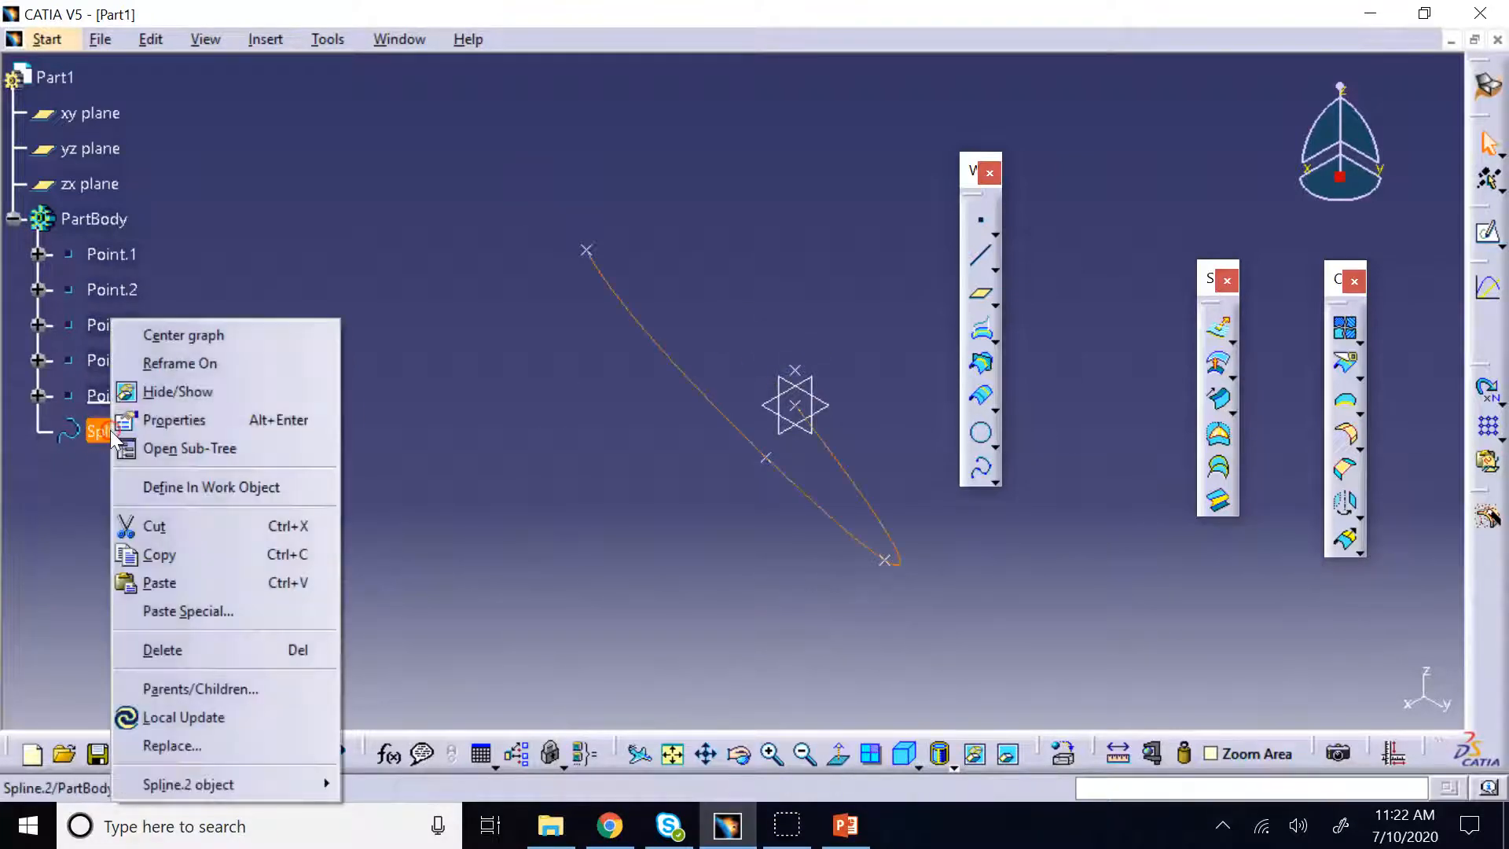
left_click(209, 488)
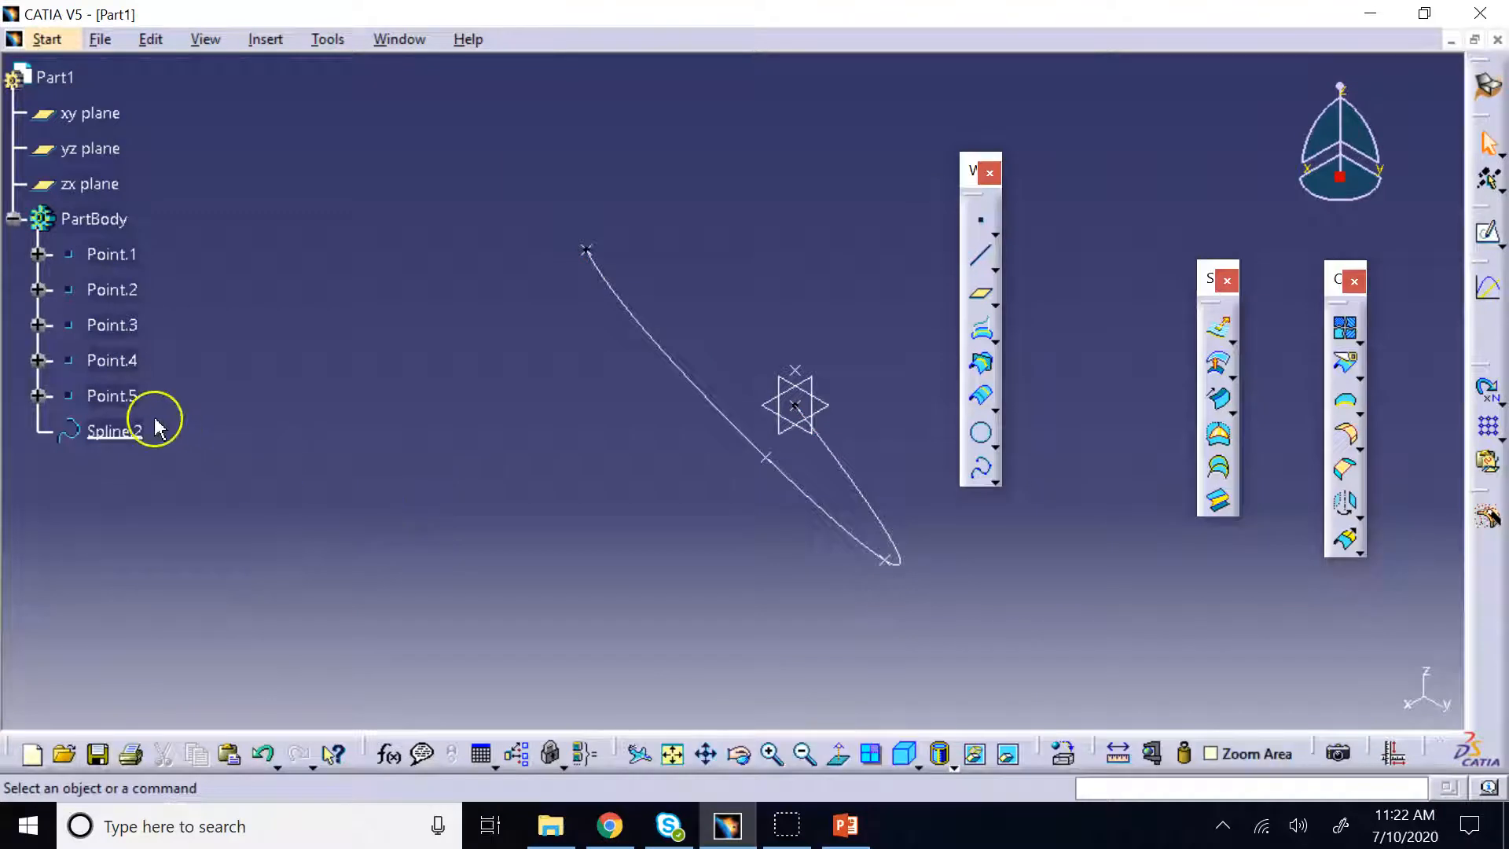
Preview Spline.2 with Point.5 added after Point.3 and cancel the change
double_click(130, 429)
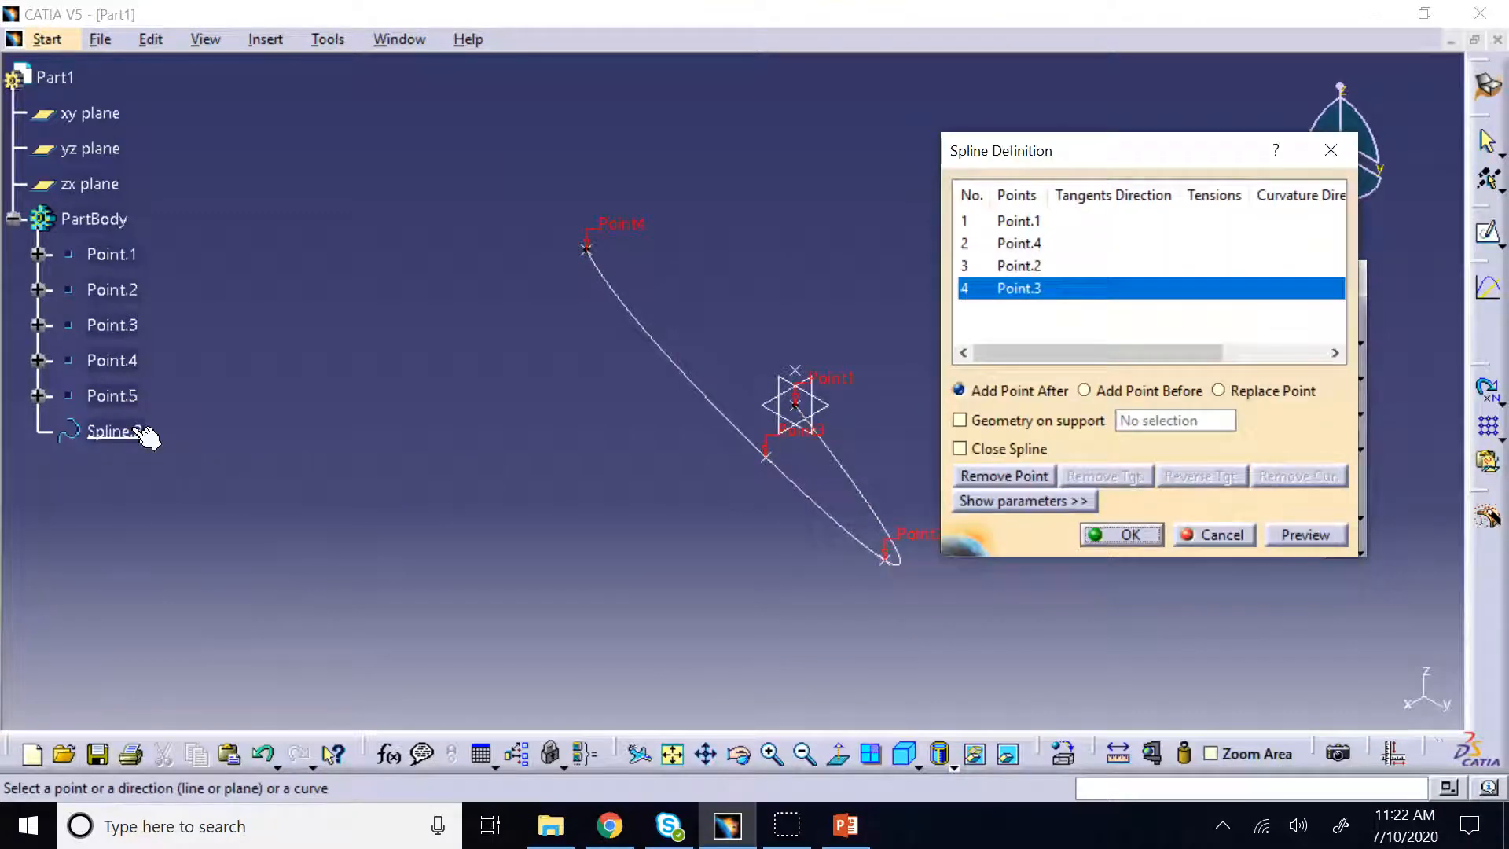
left_click(340, 504)
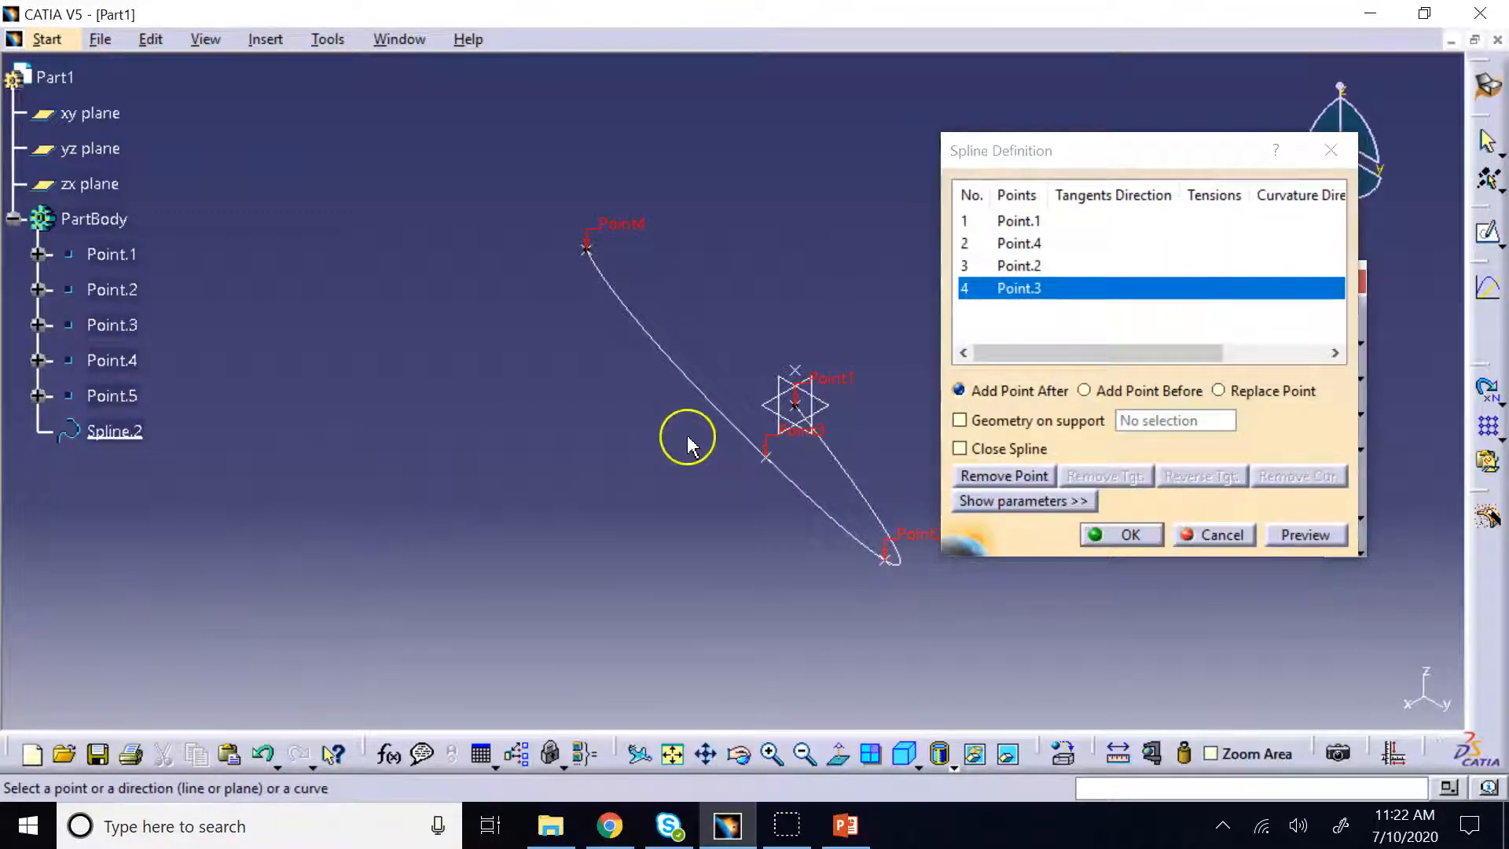
left_click(1021, 266)
left_click(1030, 288)
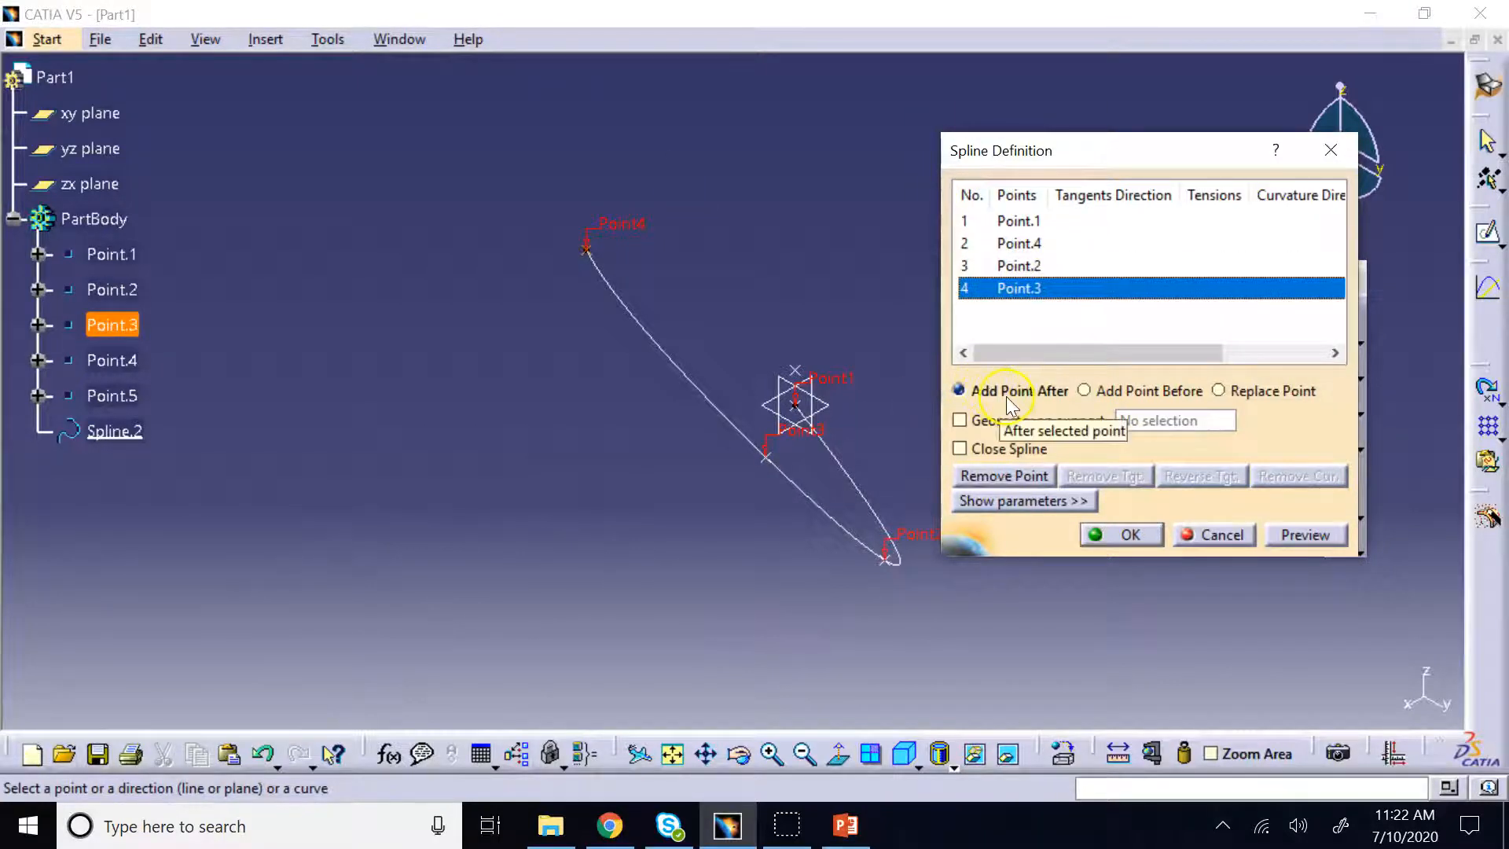
left_click(794, 392)
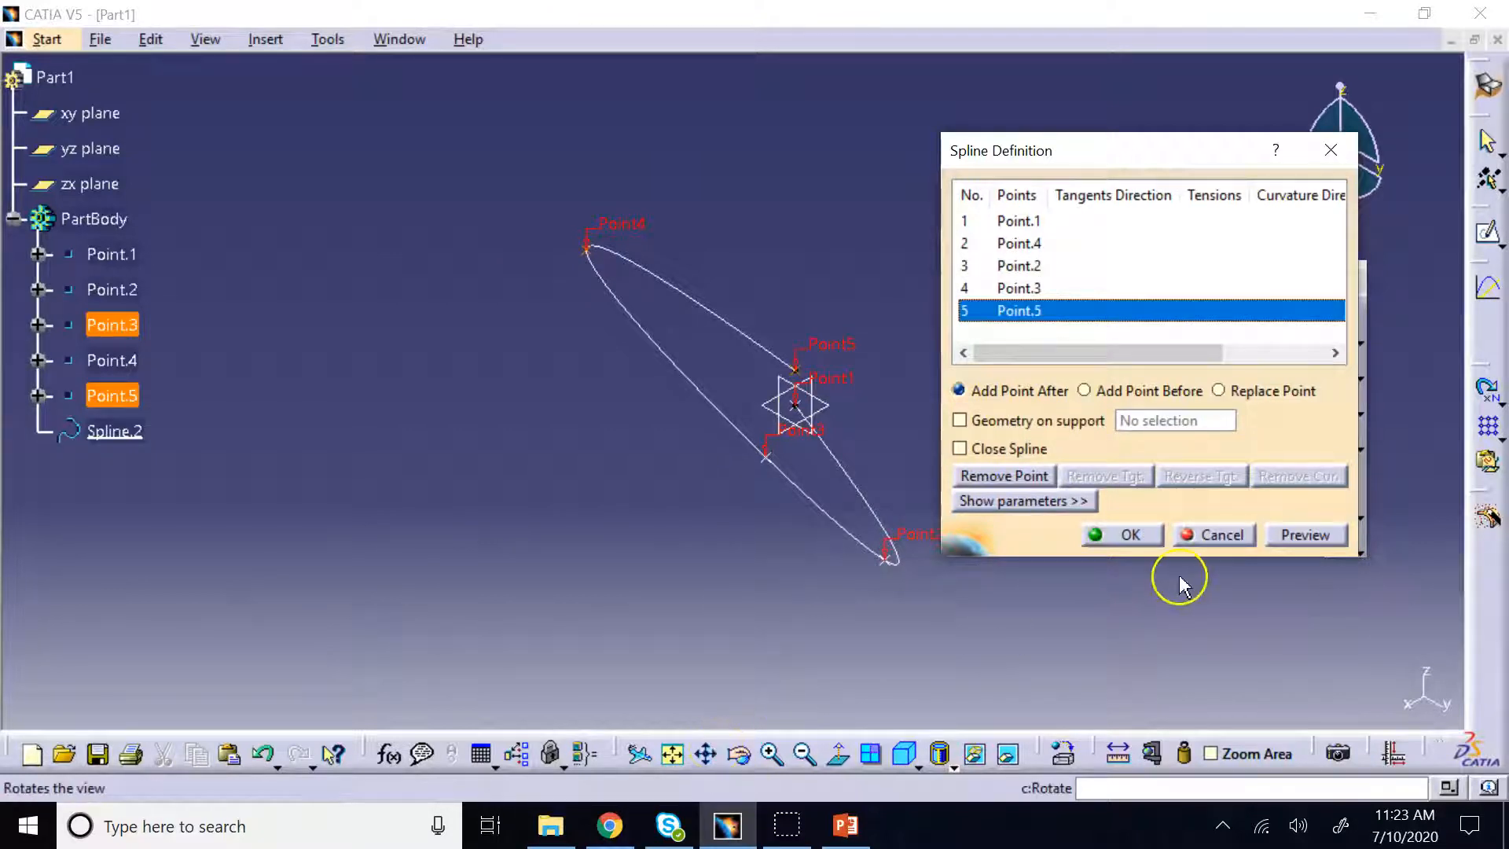
left_click(1214, 534)
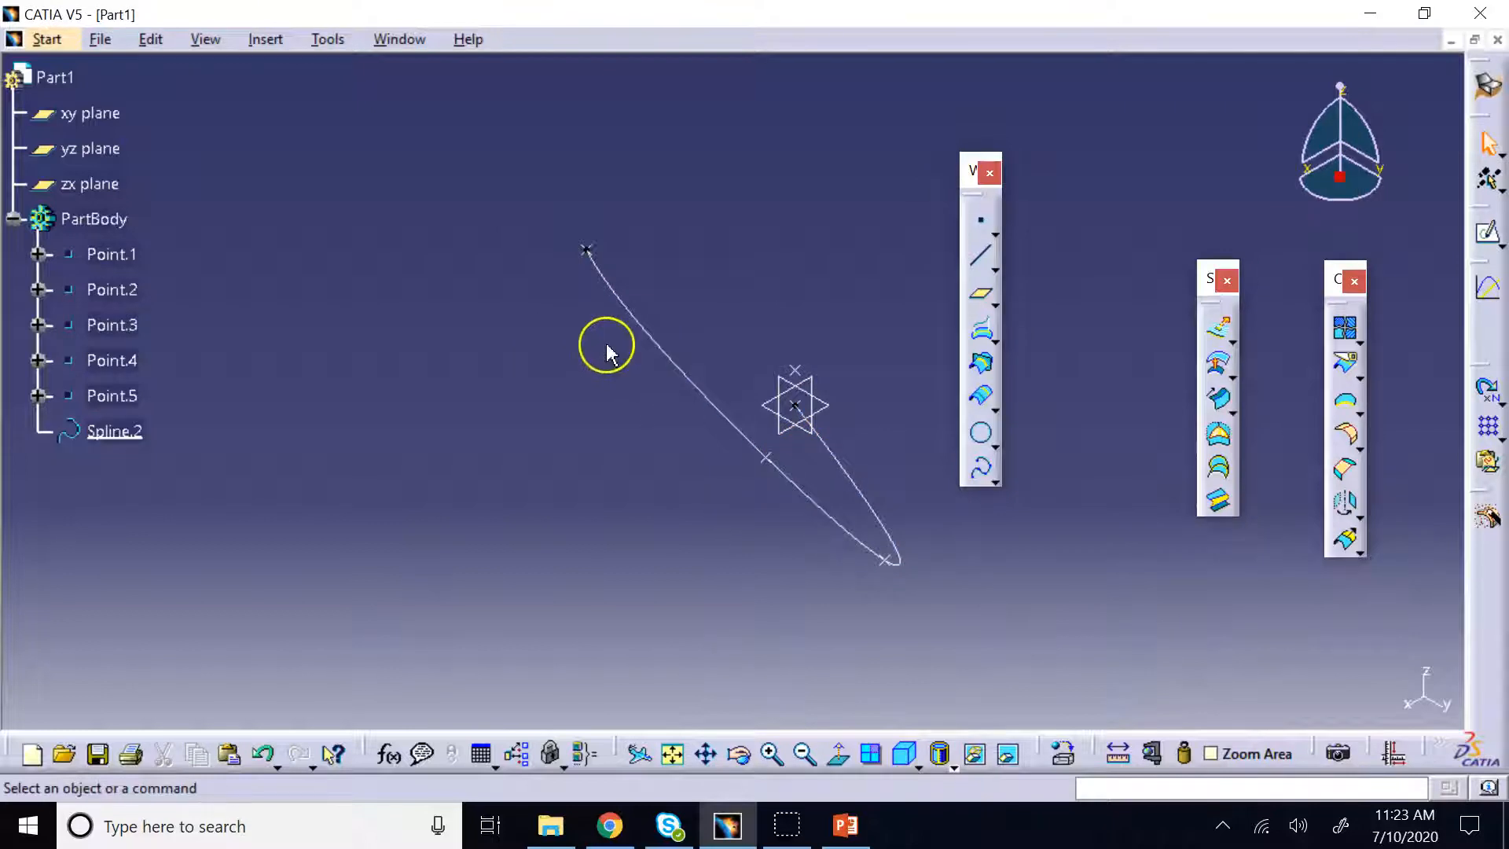
Insert Point.5 before Point.3 in Spline.2's definition and inspect the reshaped curve from another angle
double_click(125, 428)
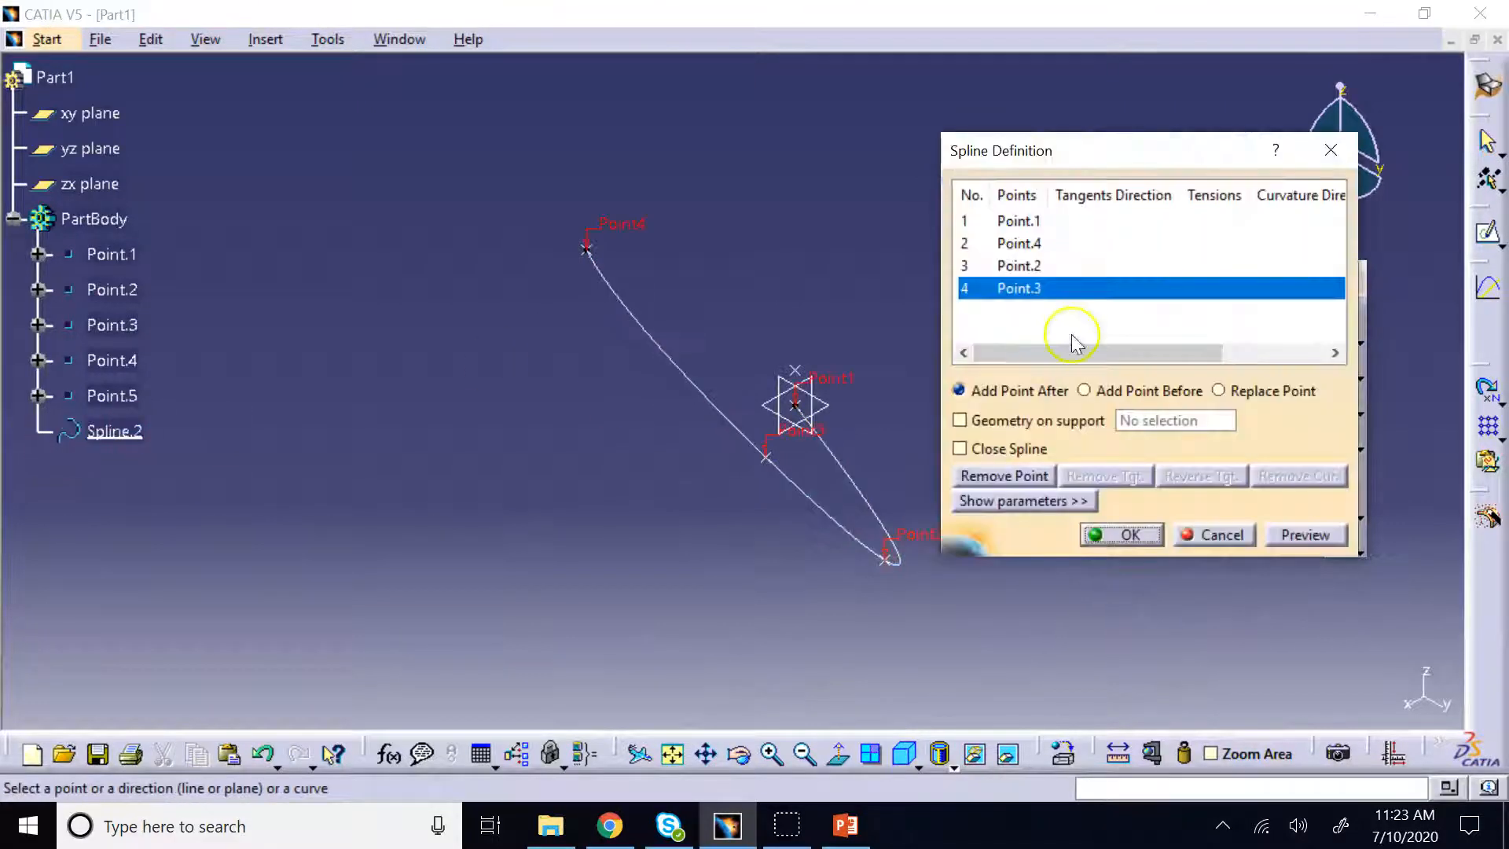
left_click(1010, 289)
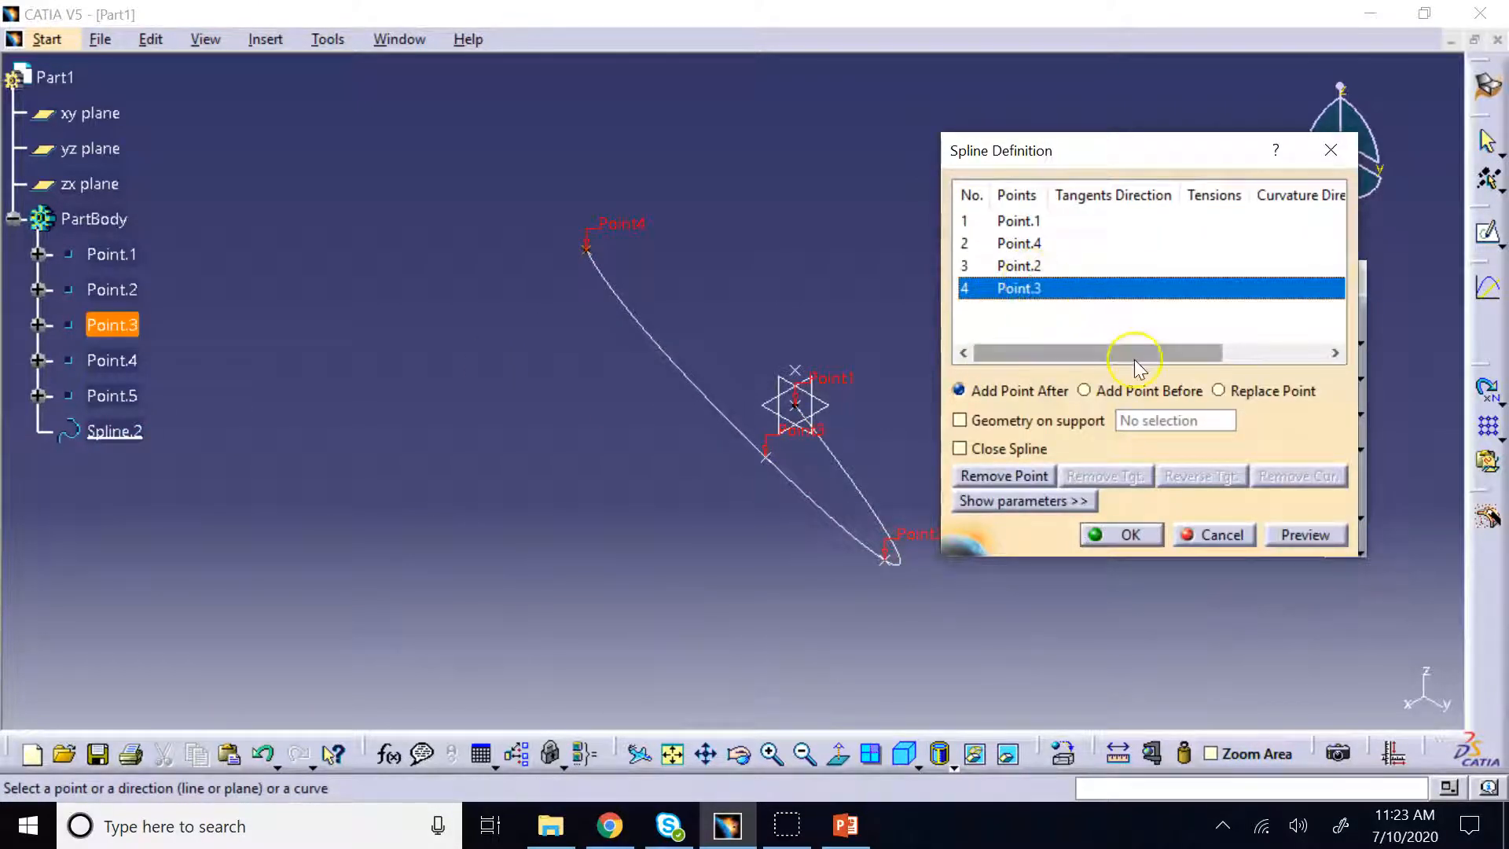
left_click(796, 368)
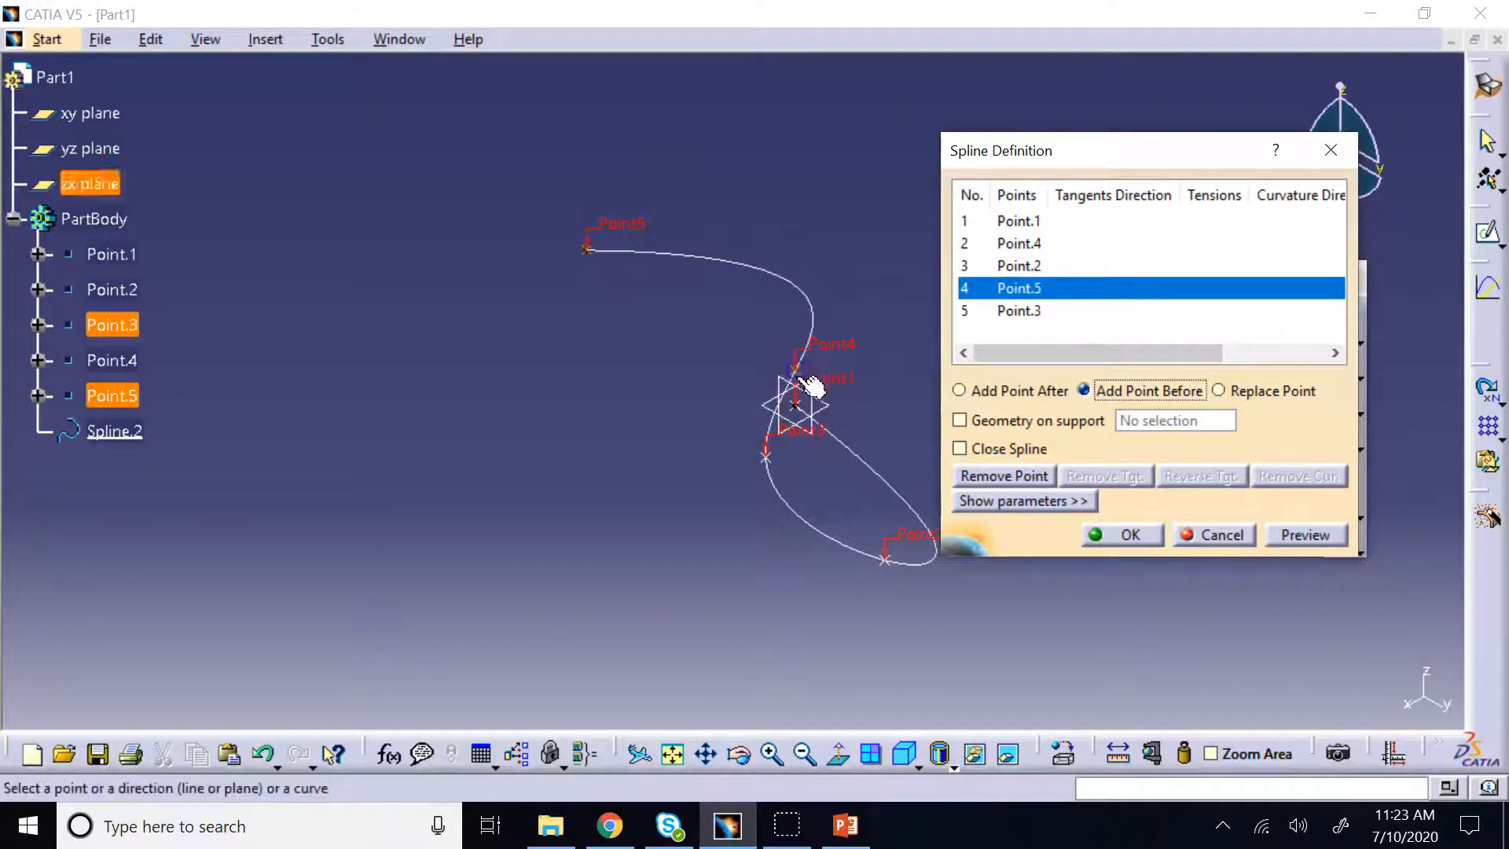
left_click(1117, 535)
left_click(739, 753)
left_click_drag(857, 658, 923, 683)
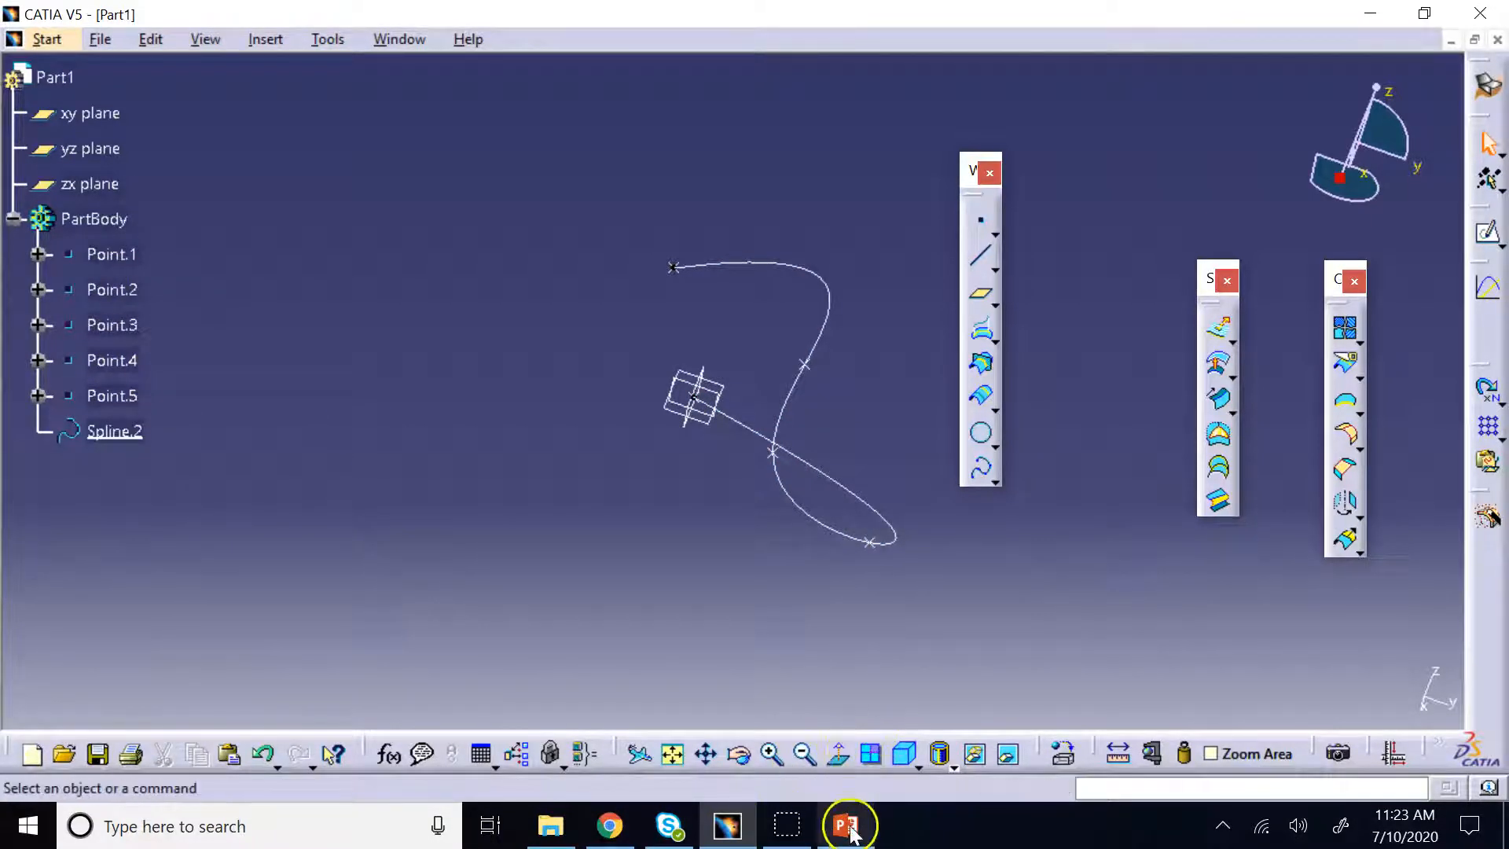
left_click(994, 481)
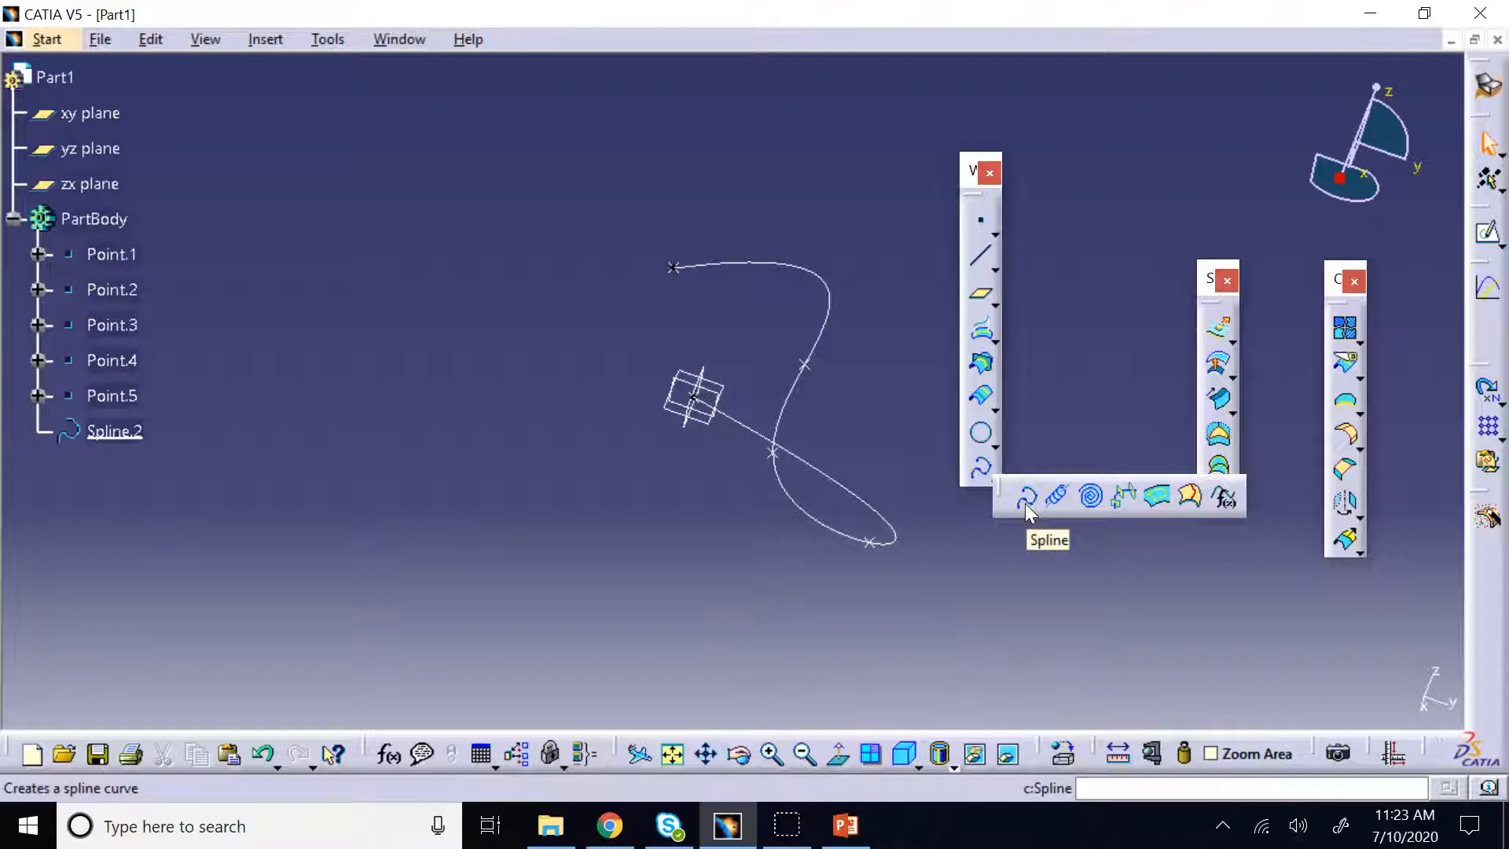
left_click(1058, 512)
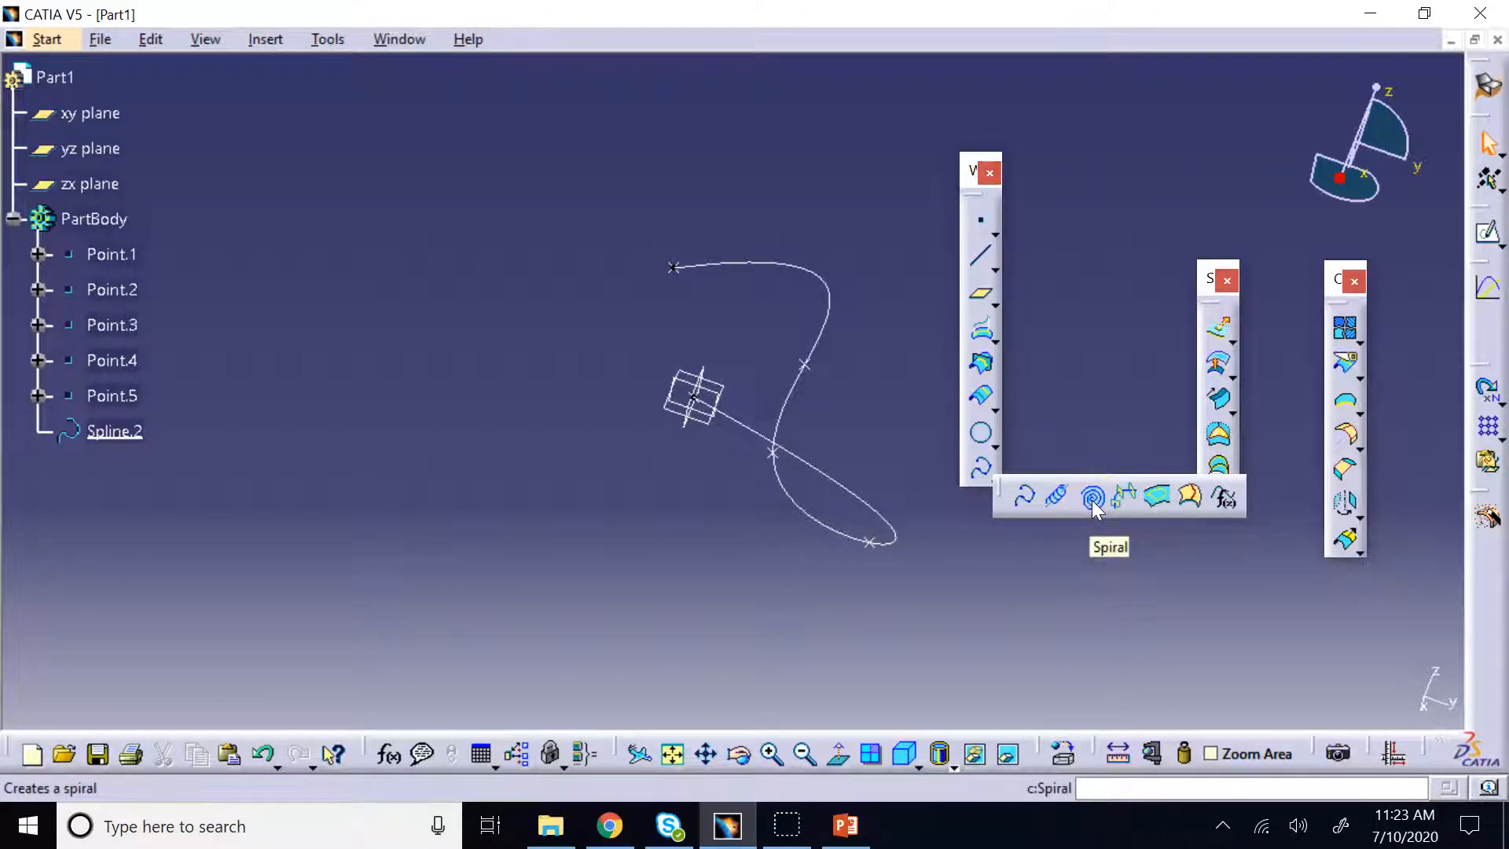
left_click(1129, 273)
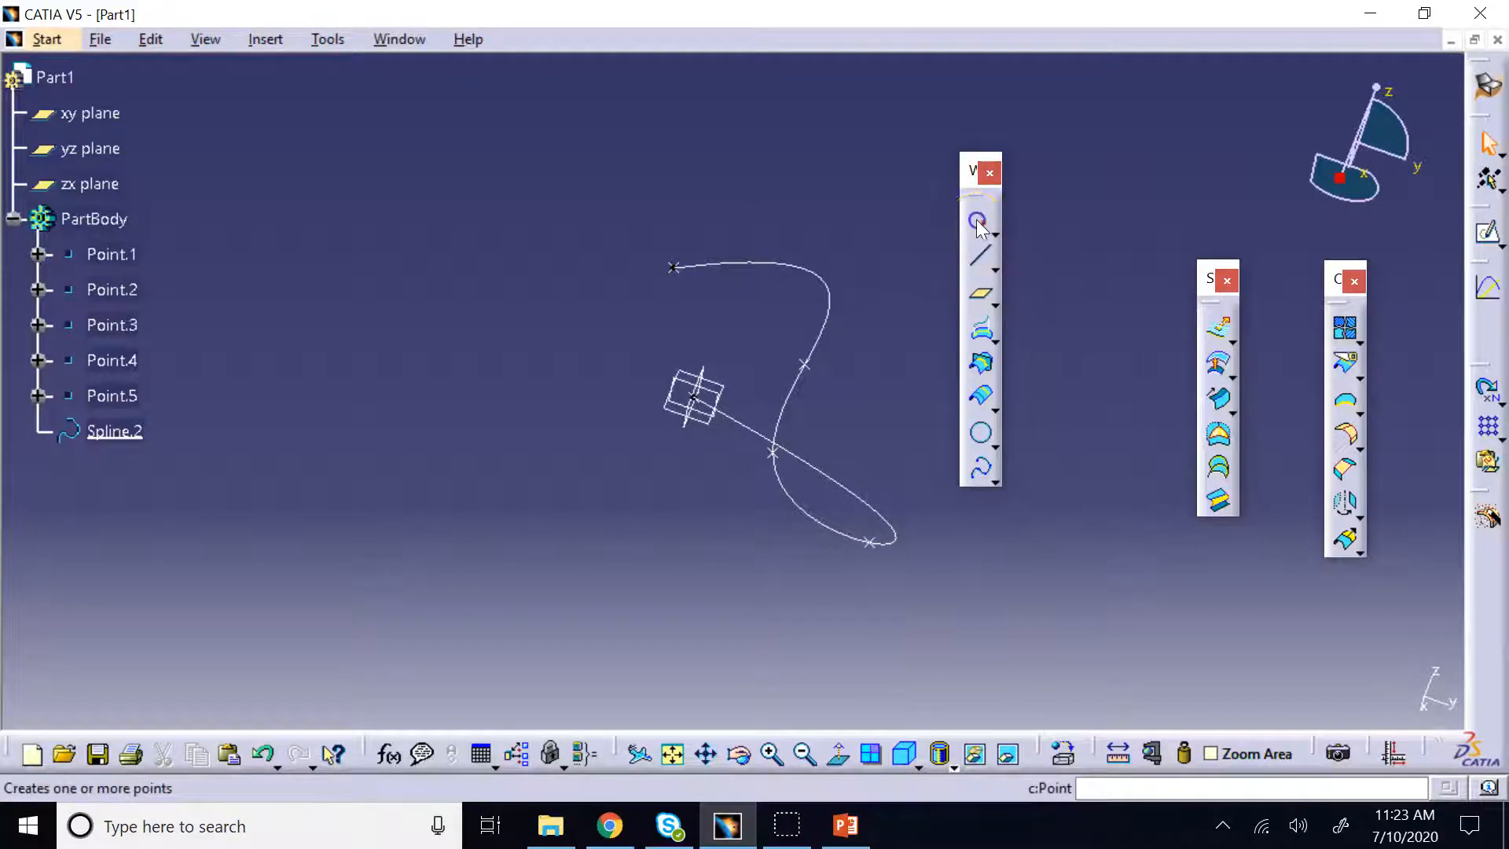
left_click(977, 224)
left_click(397, 548)
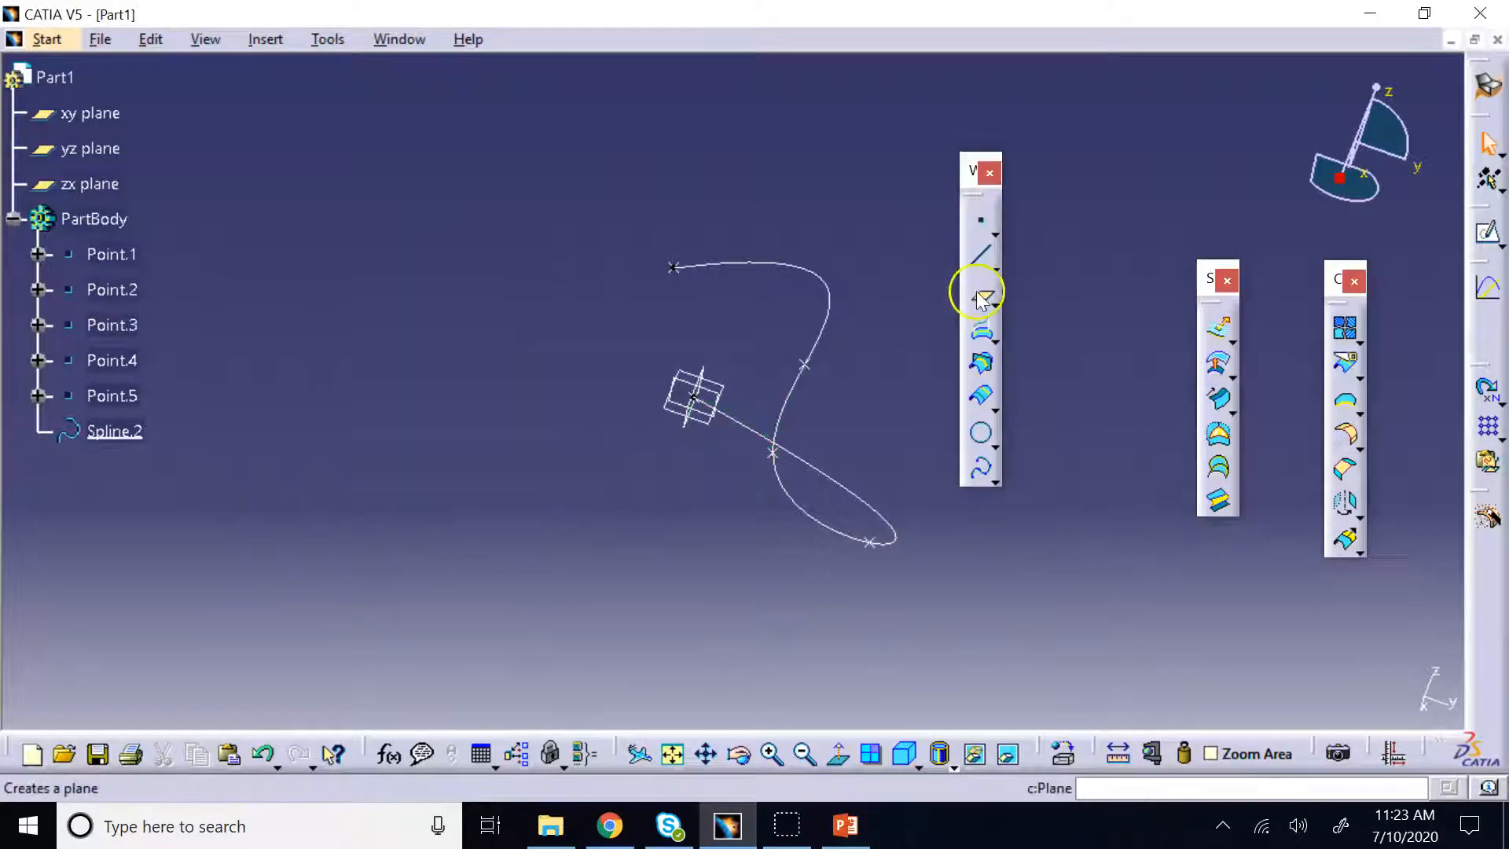
Create a line at 45 degrees to Spline.2 through Point.5, using the zx plane as support and an end length of 0.787 in
left_click(980, 255)
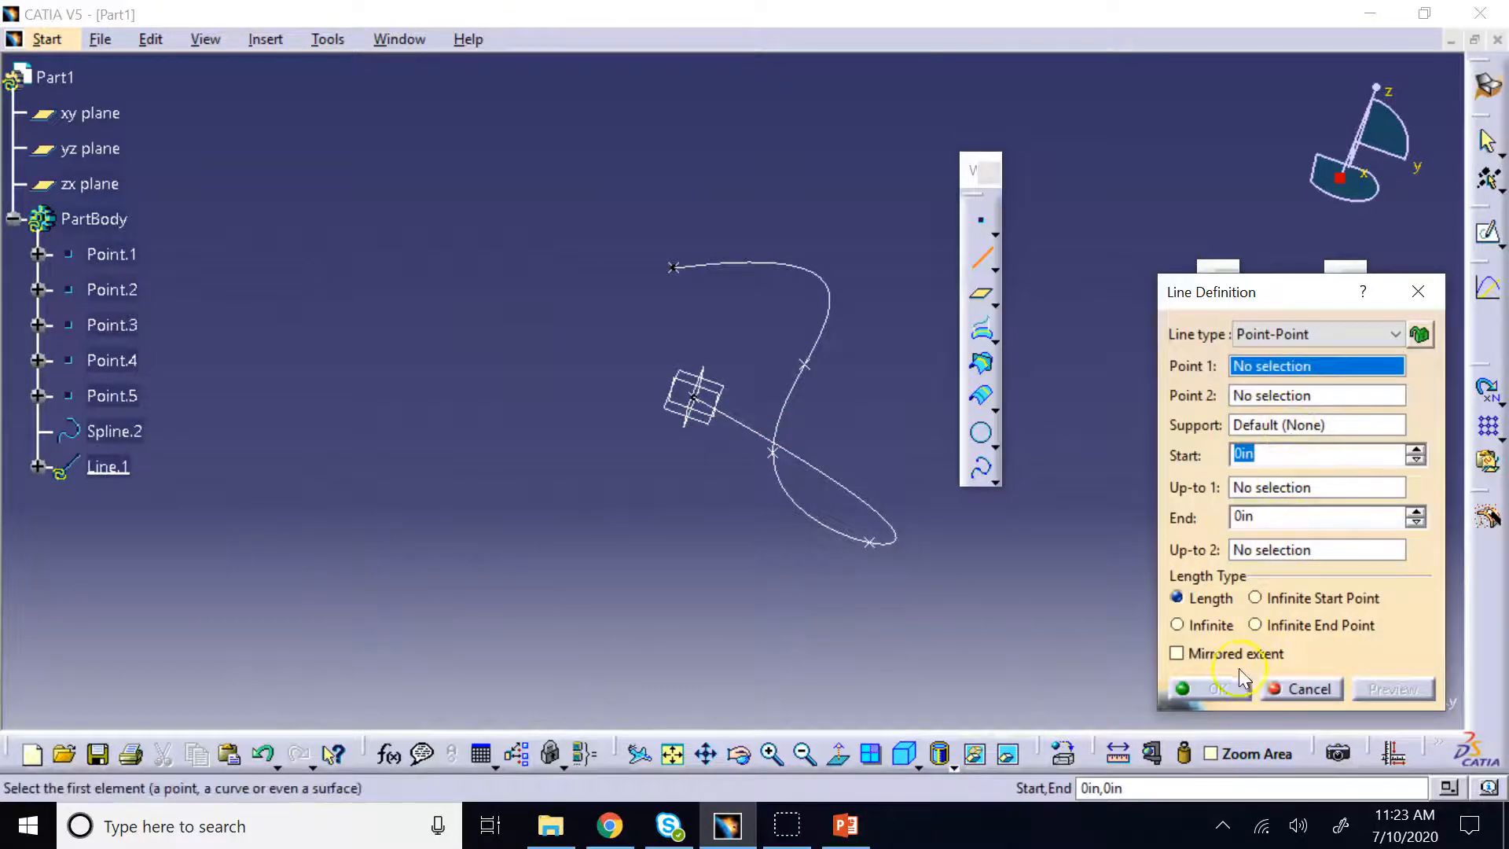
left_click(1305, 338)
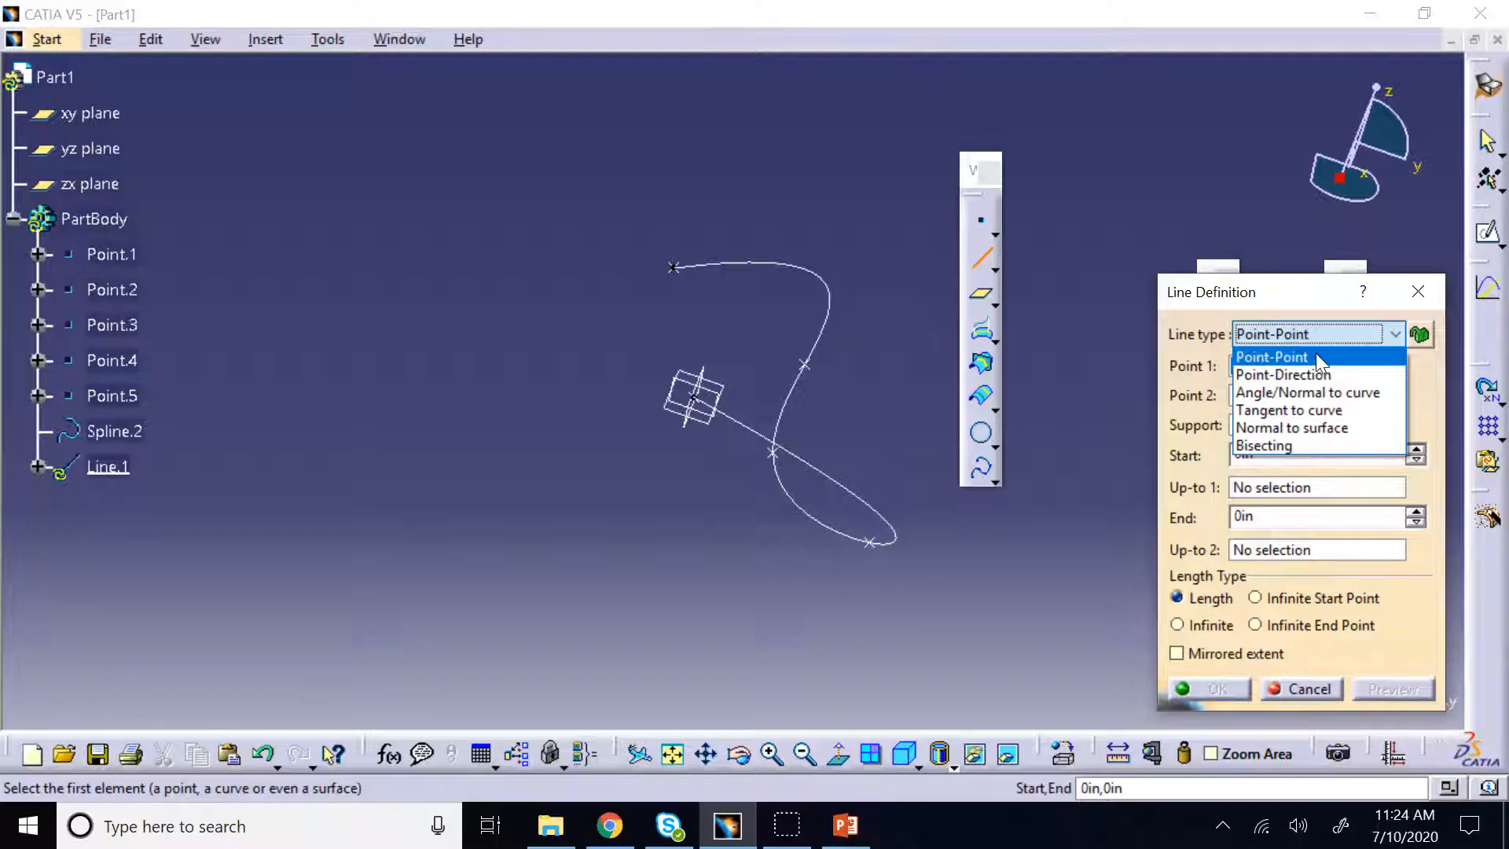
left_click(1334, 393)
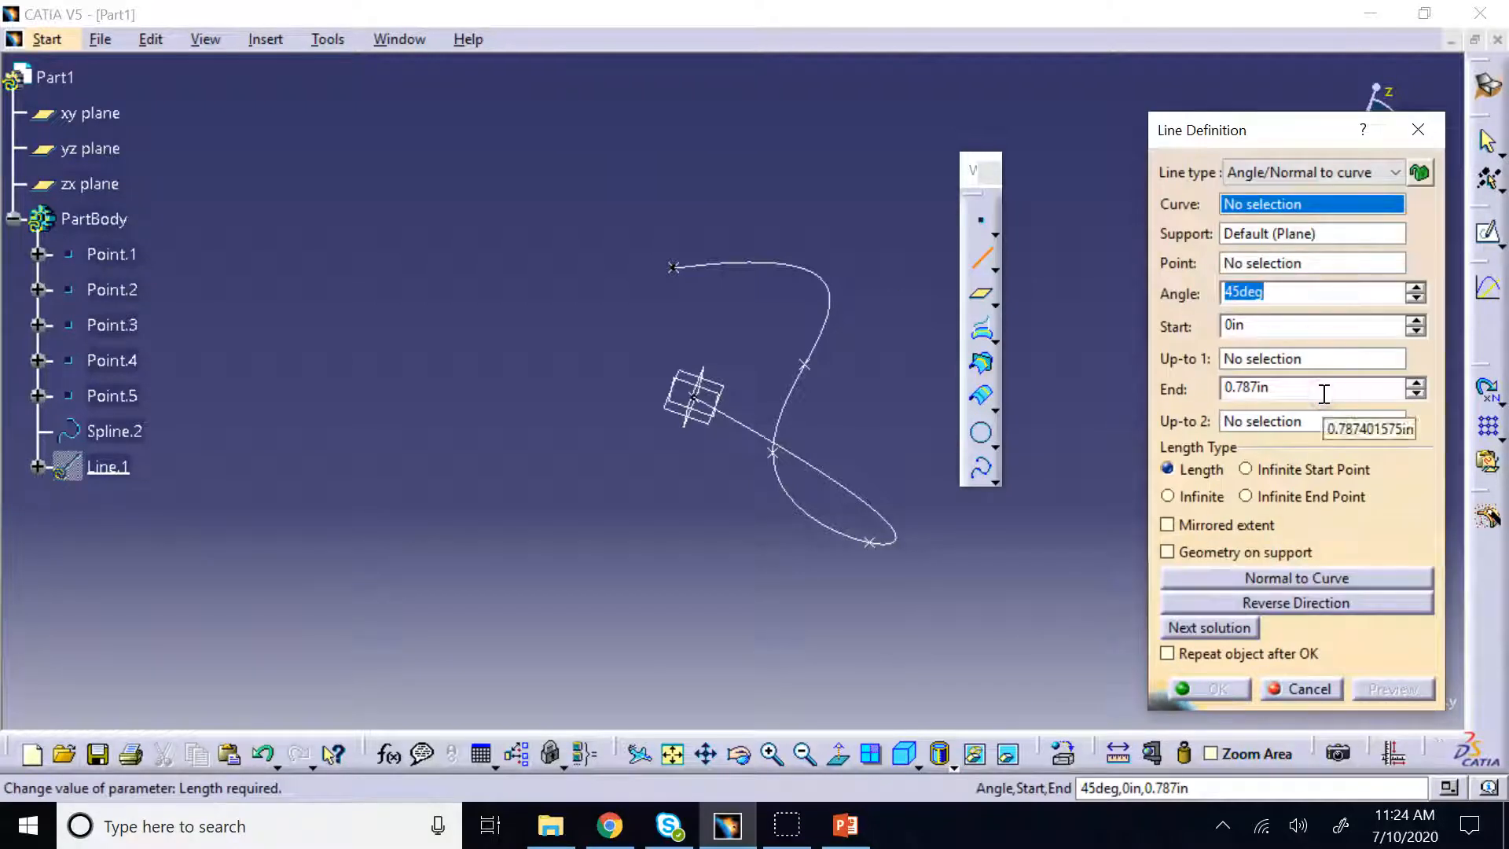
left_click(829, 330)
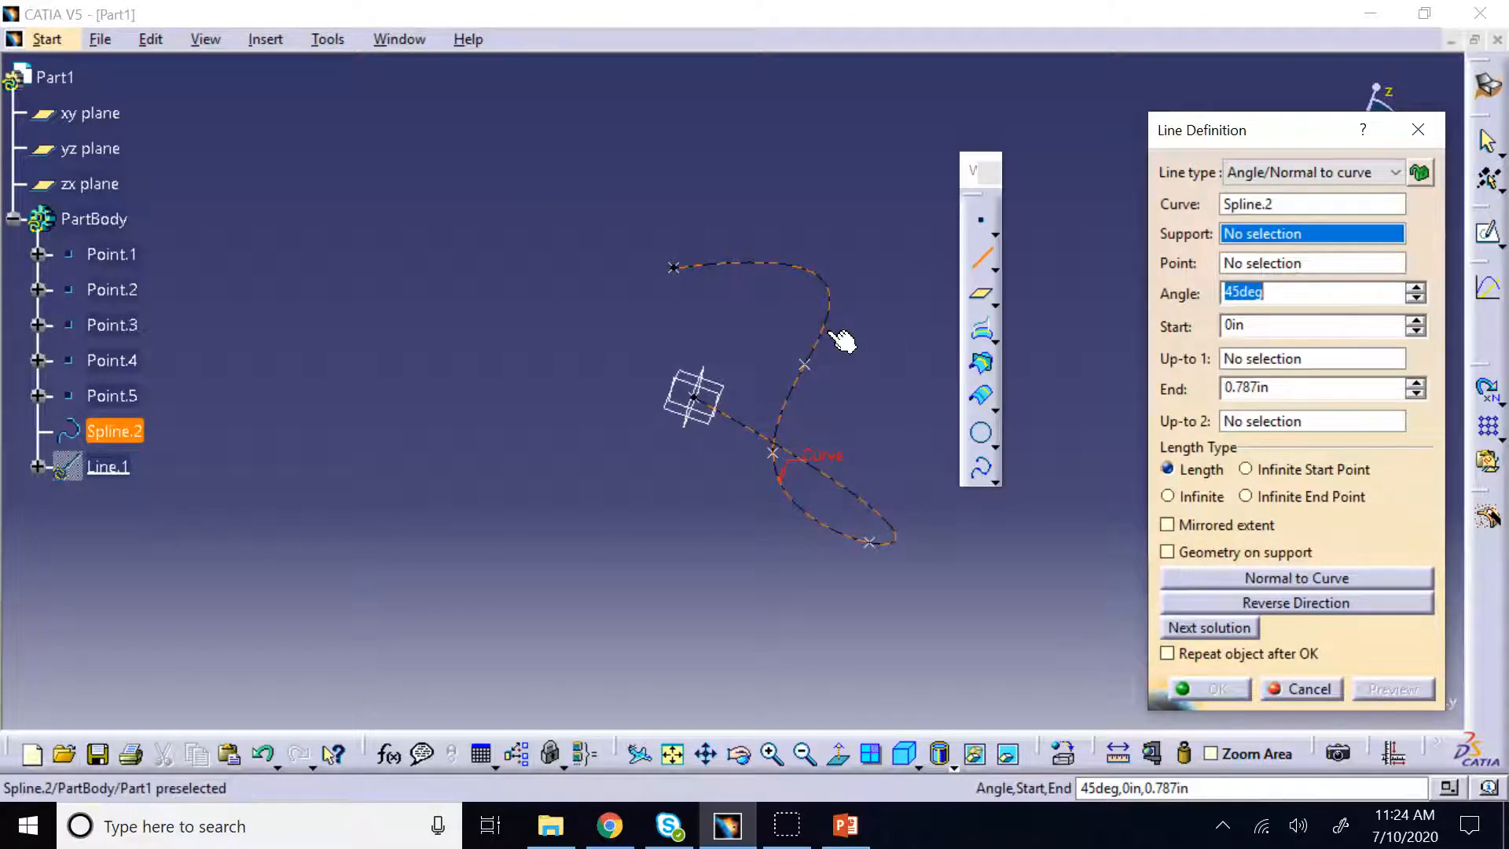
left_click(715, 381)
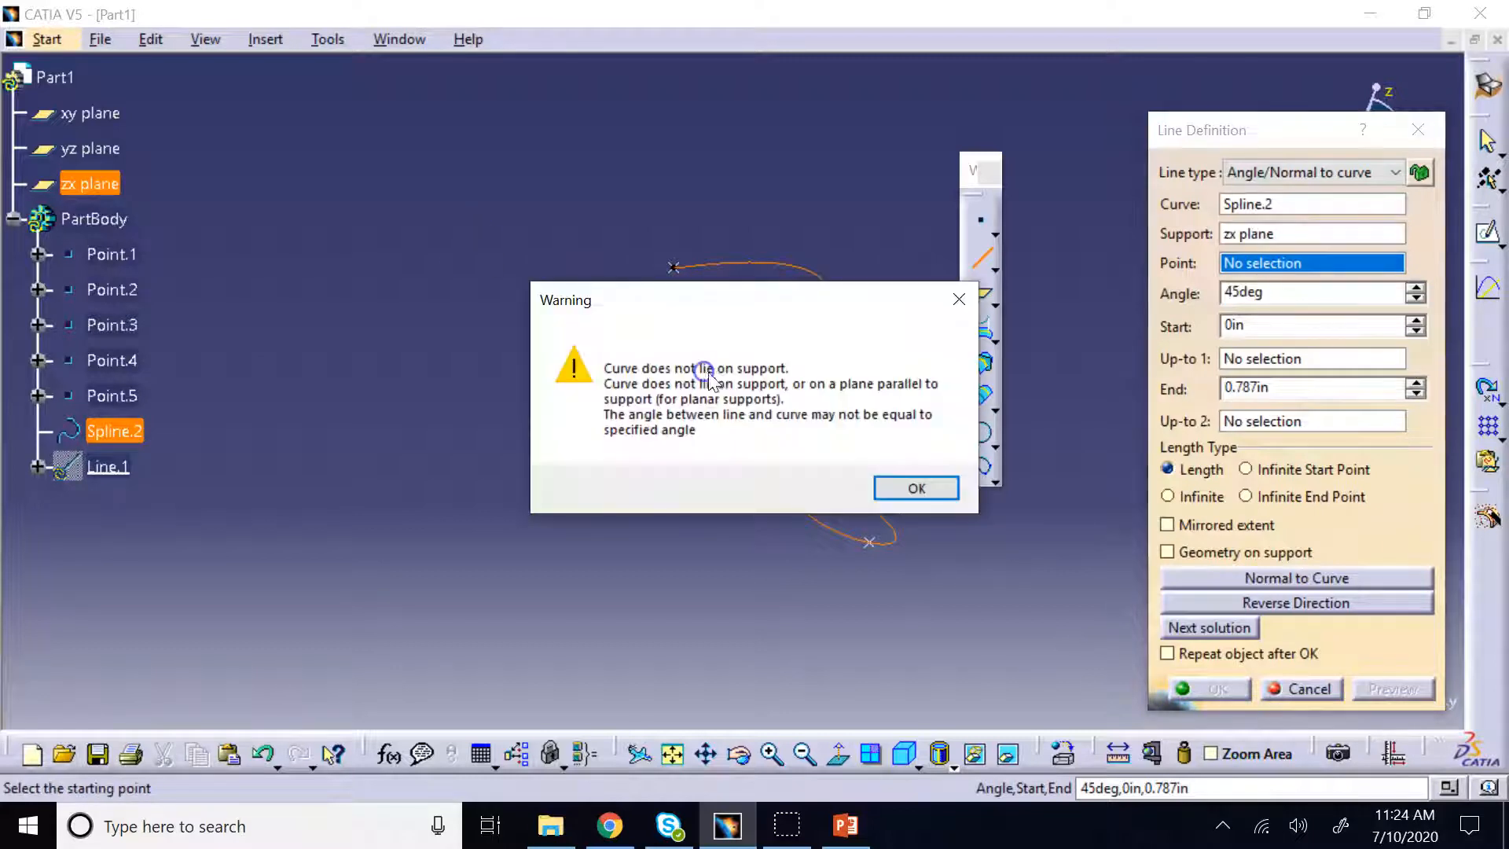
left_click(941, 493)
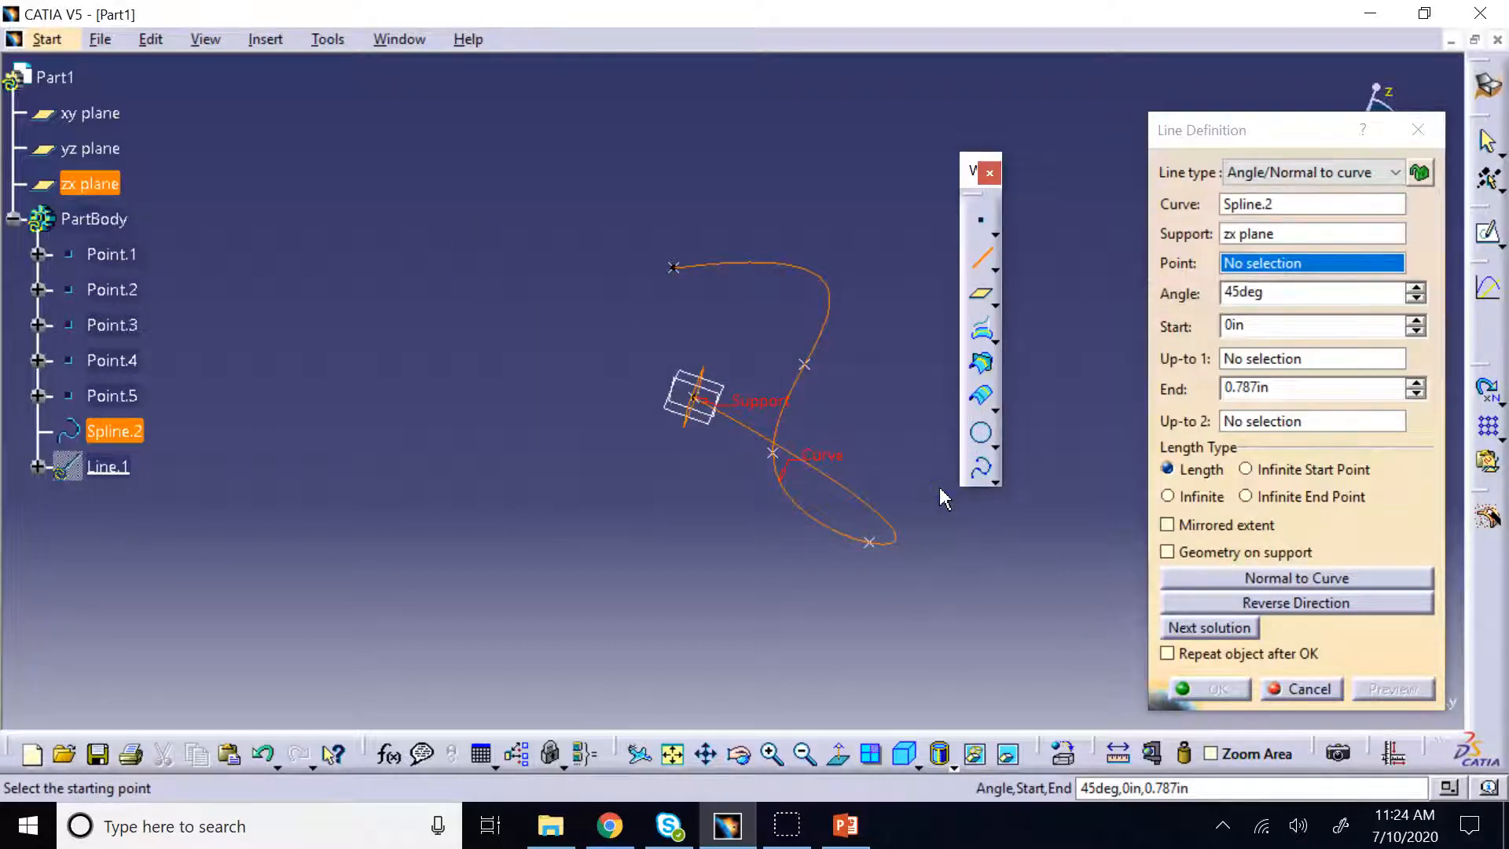
left_click(1274, 264)
left_click(805, 363)
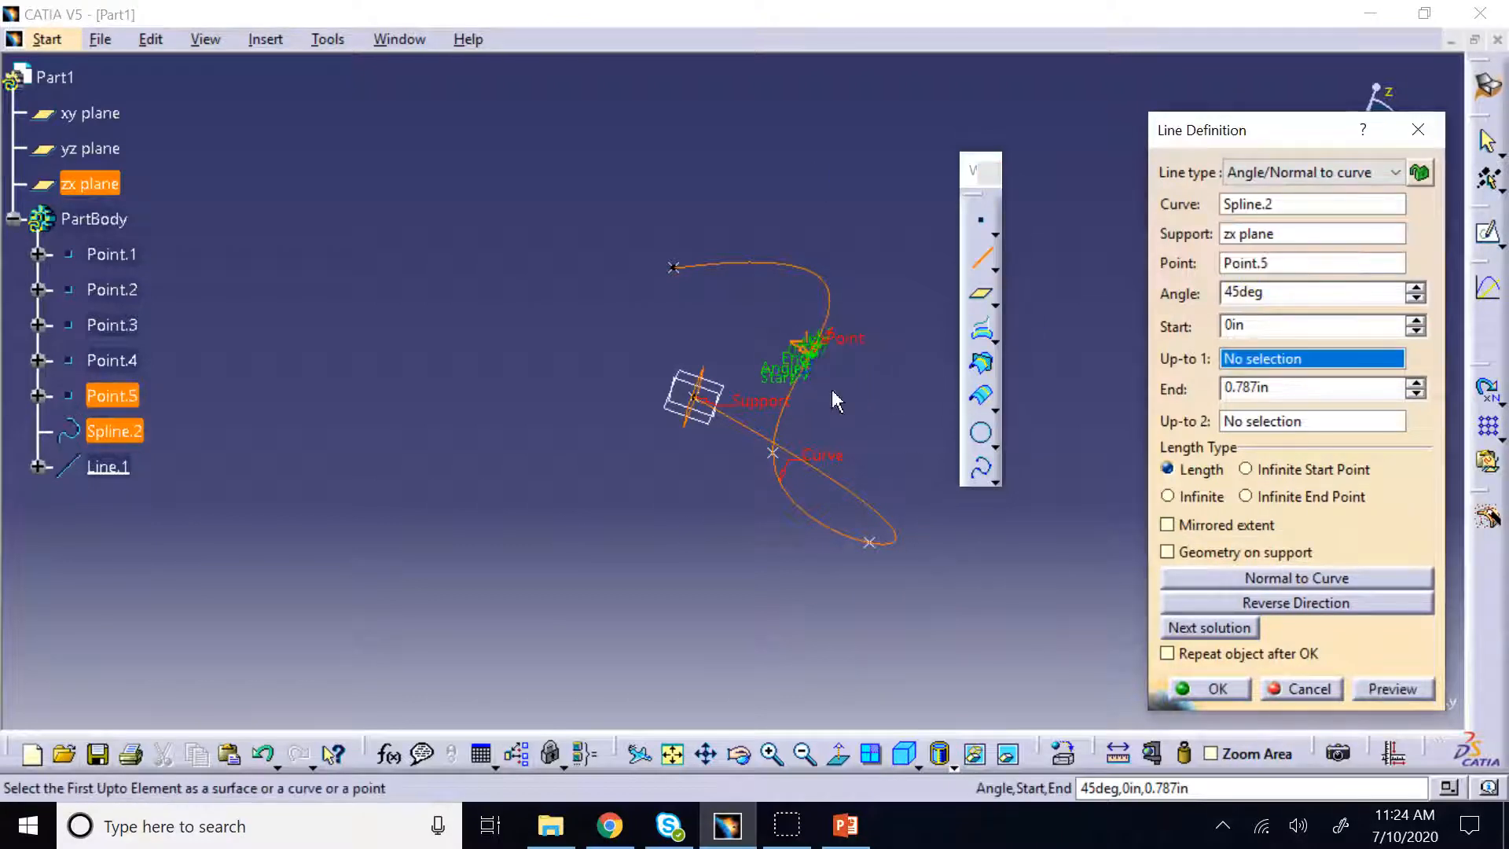
left_click(1214, 688)
Inspect the angled line at Point.5 from several angles and close up, finishing with the whole geometry fitted in isometric view
left_click(739, 753)
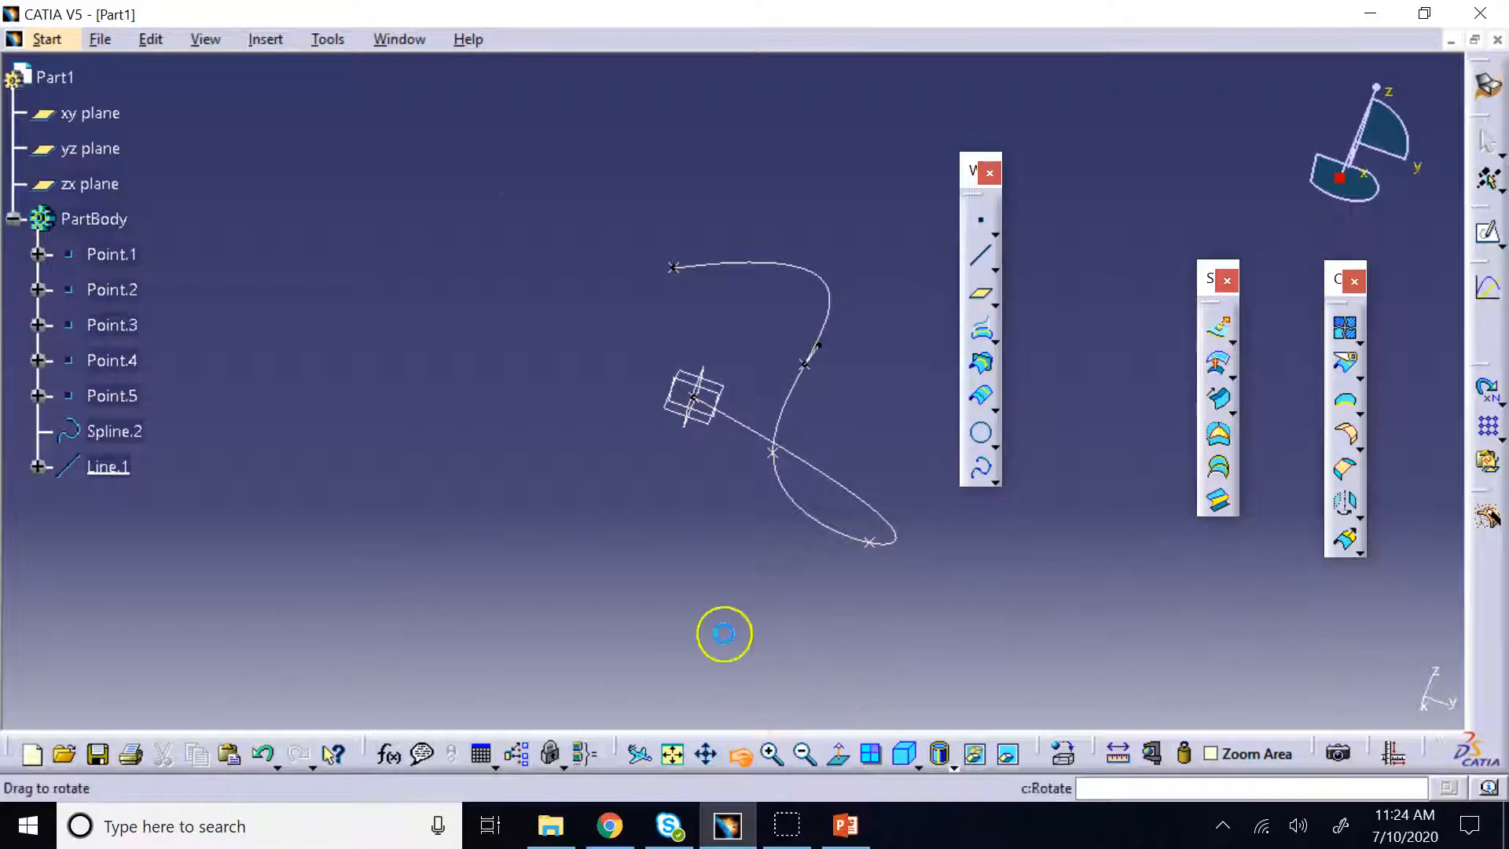
left_click_drag(724, 629, 942, 422)
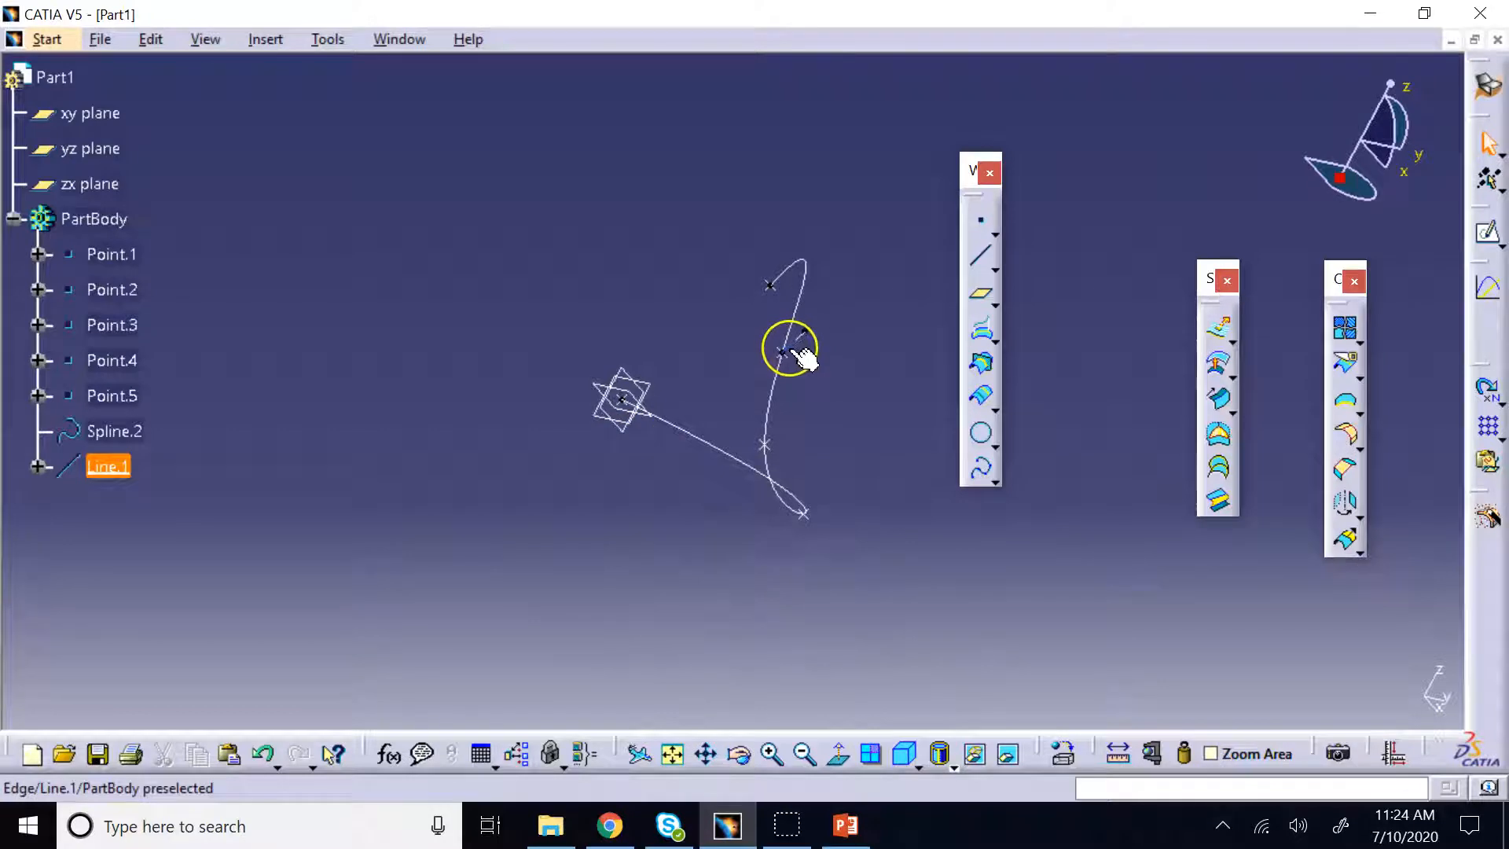
left_click(774, 752)
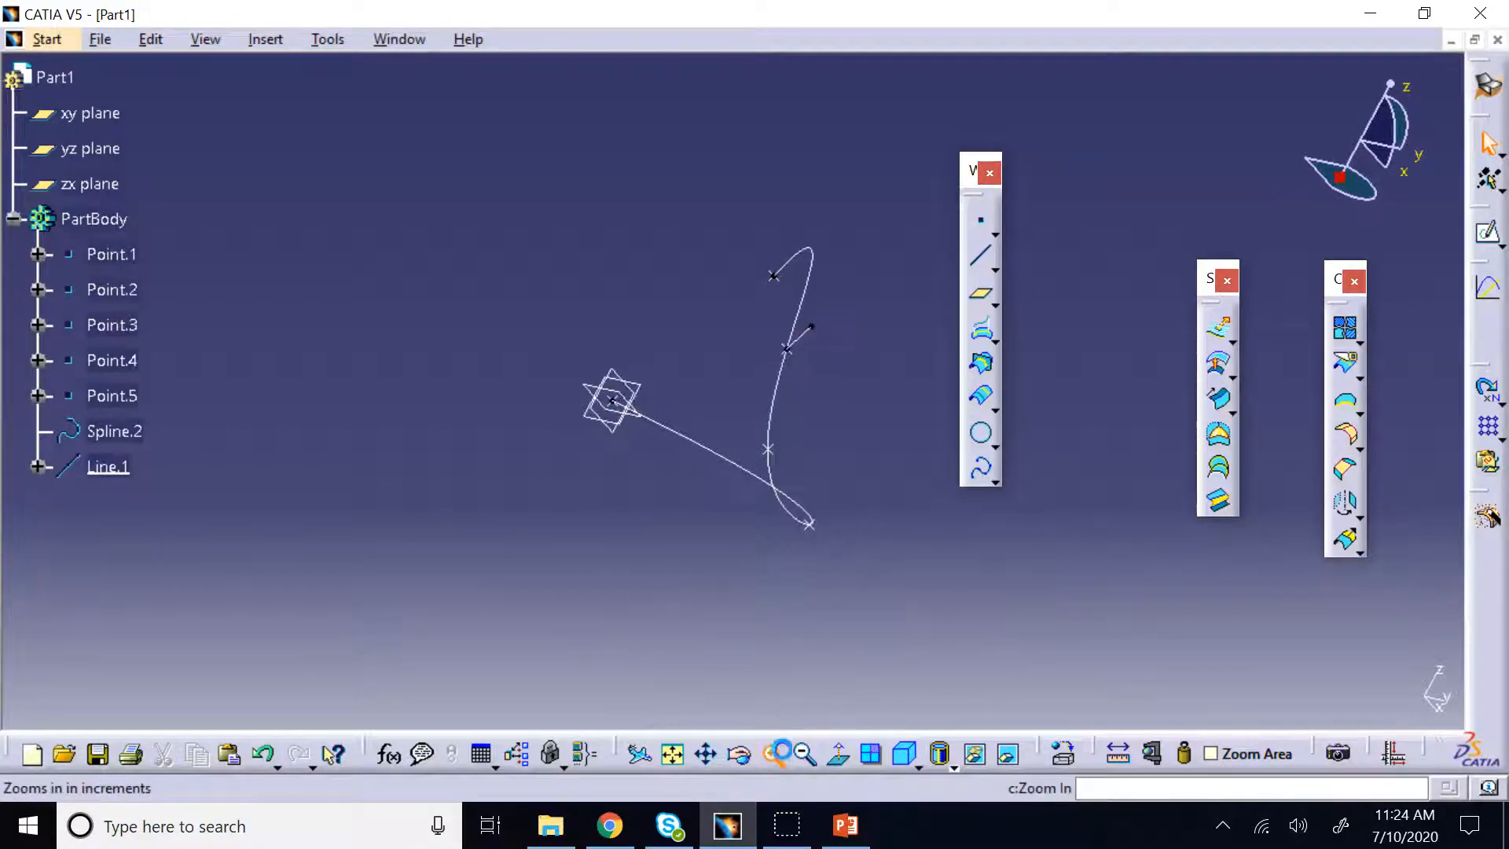
left_click(780, 752)
left_click(780, 752)
left_click(781, 752)
left_click(743, 755)
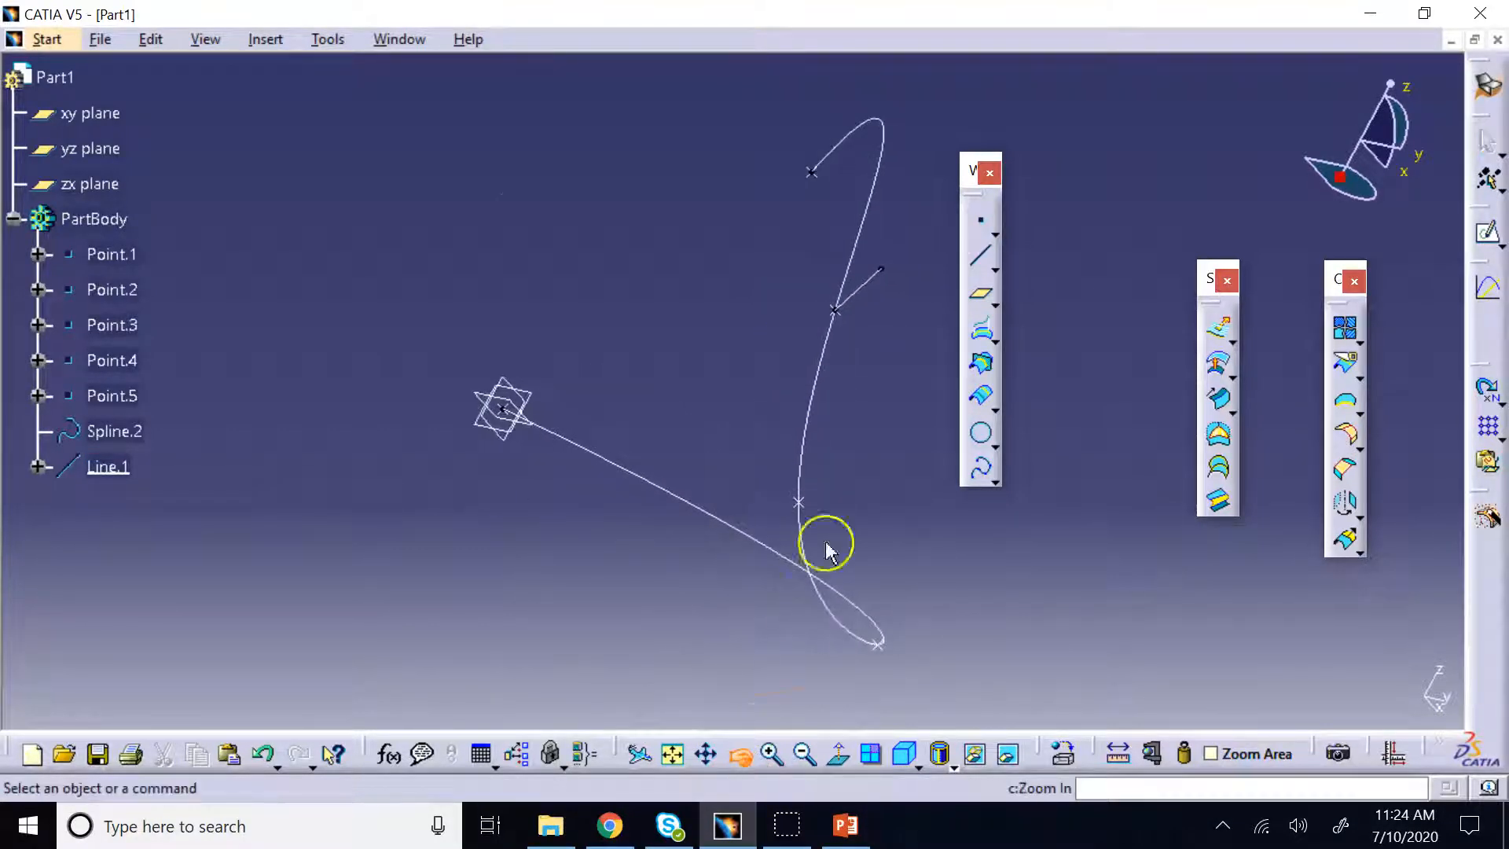
left_click_drag(825, 547, 844, 297)
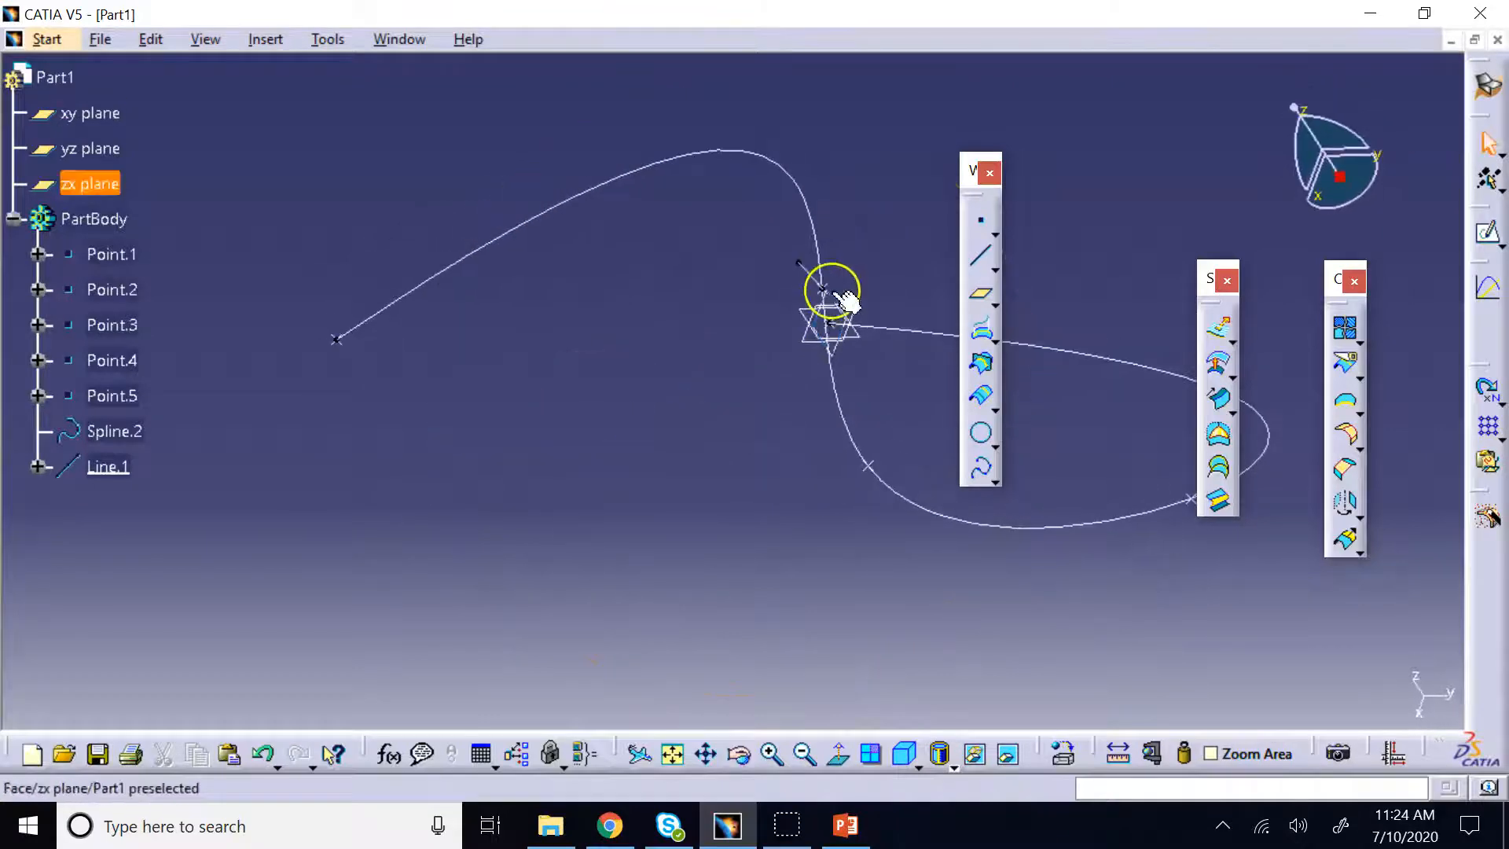
left_click(904, 753)
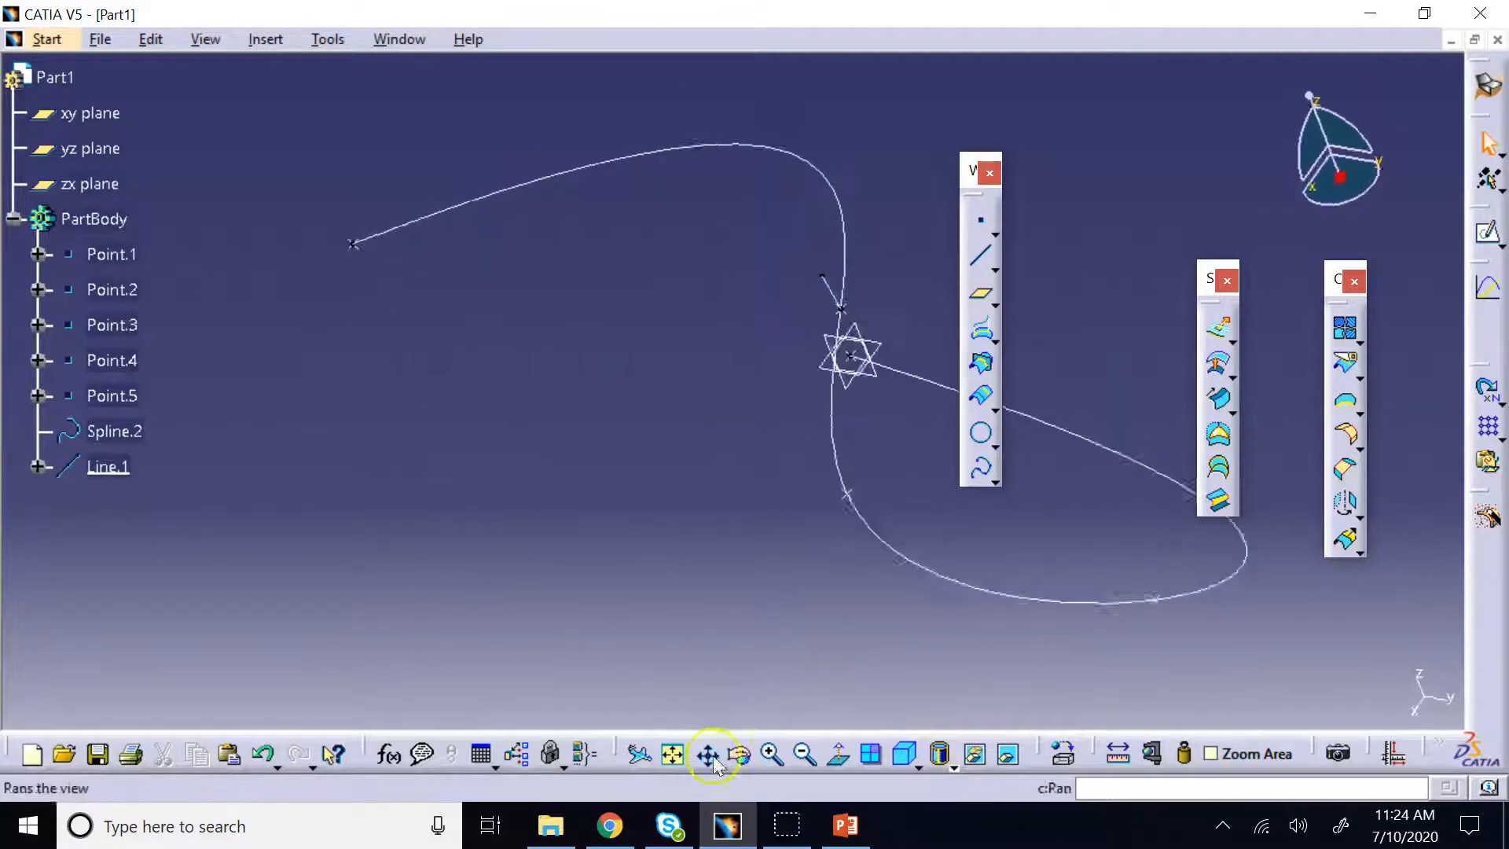
left_click(673, 751)
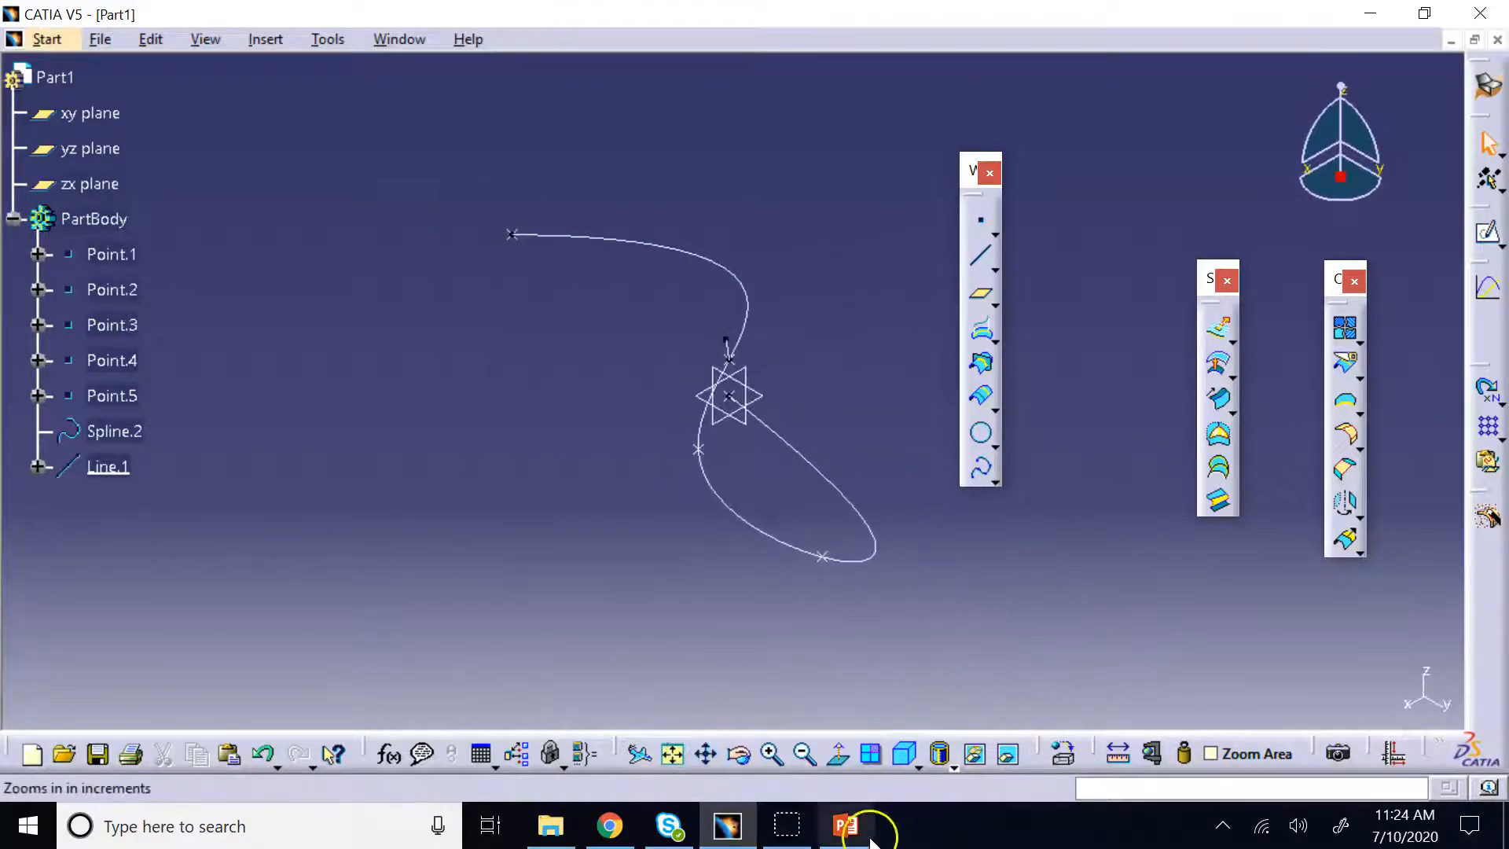
Switch to the PowerPoint lecture and look through the Helix and Spiral slides up to the Parallel Curves slide
left_click(870, 839)
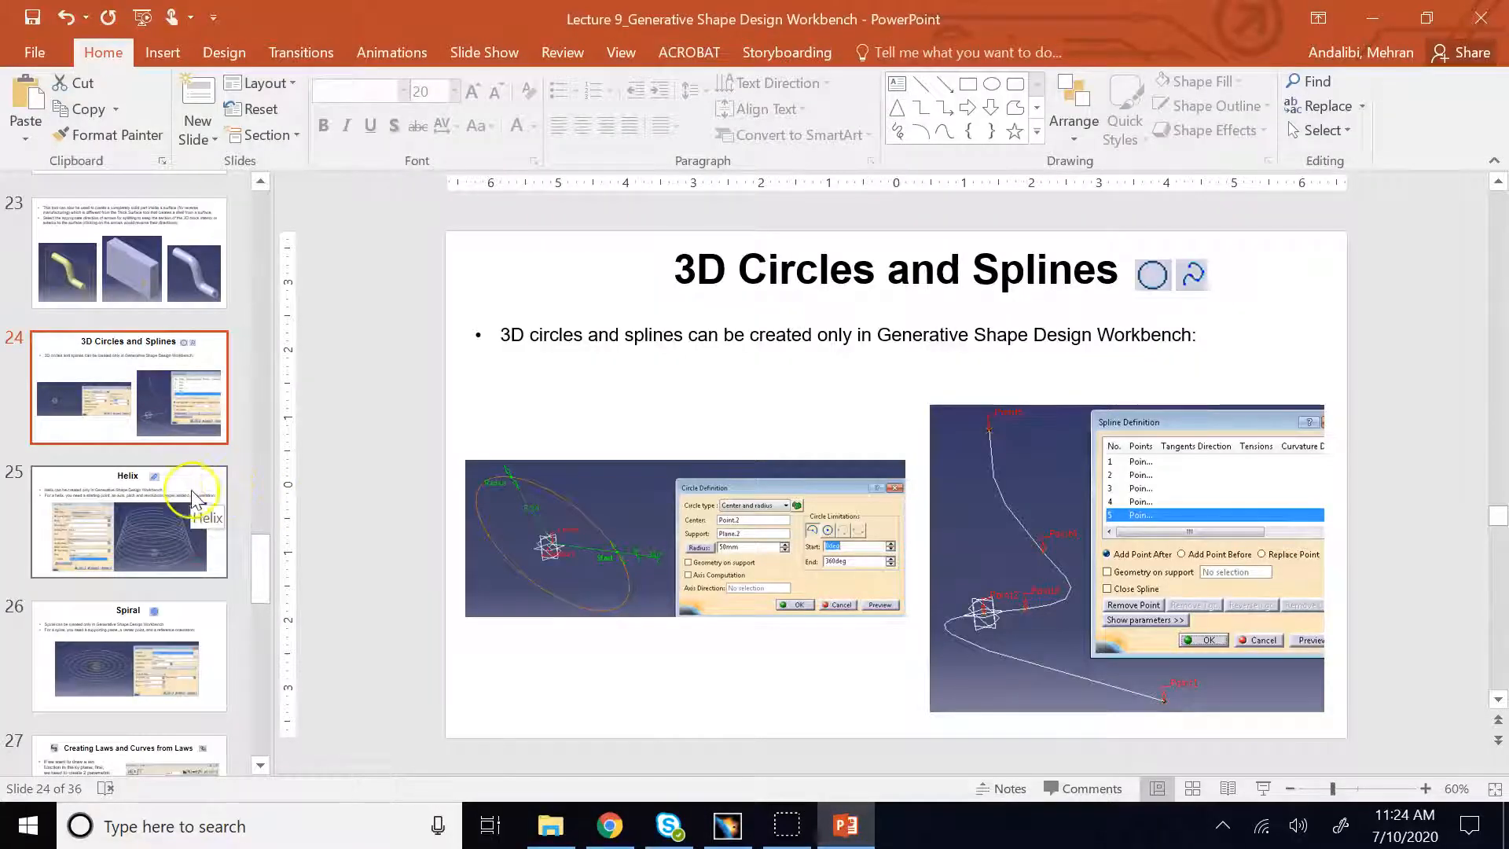
left_click(194, 499)
left_click(161, 634)
scroll(165, 636, "down", 3)
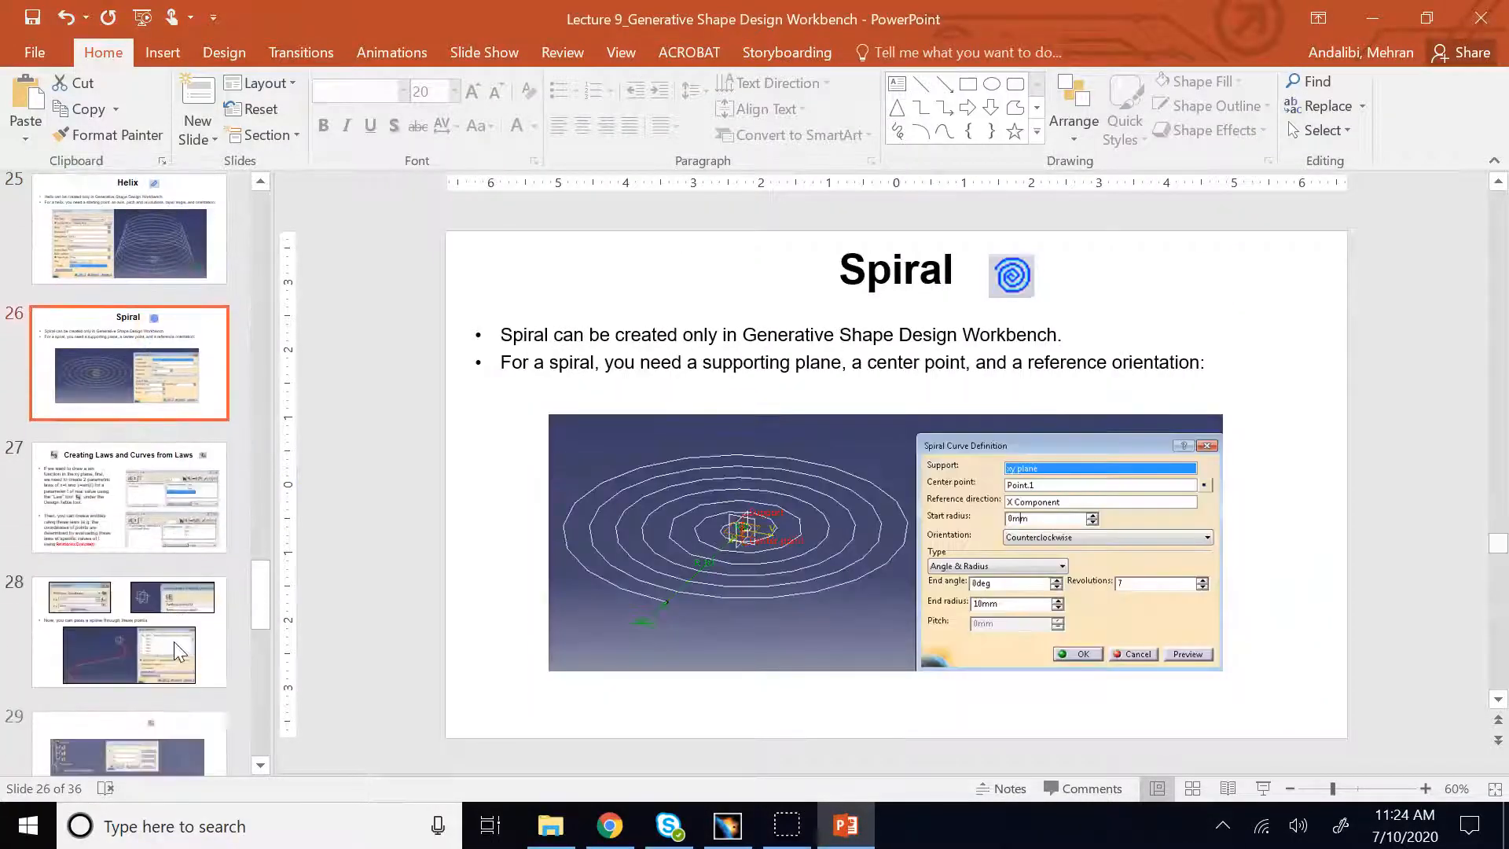
scroll(173, 641, "down", 5)
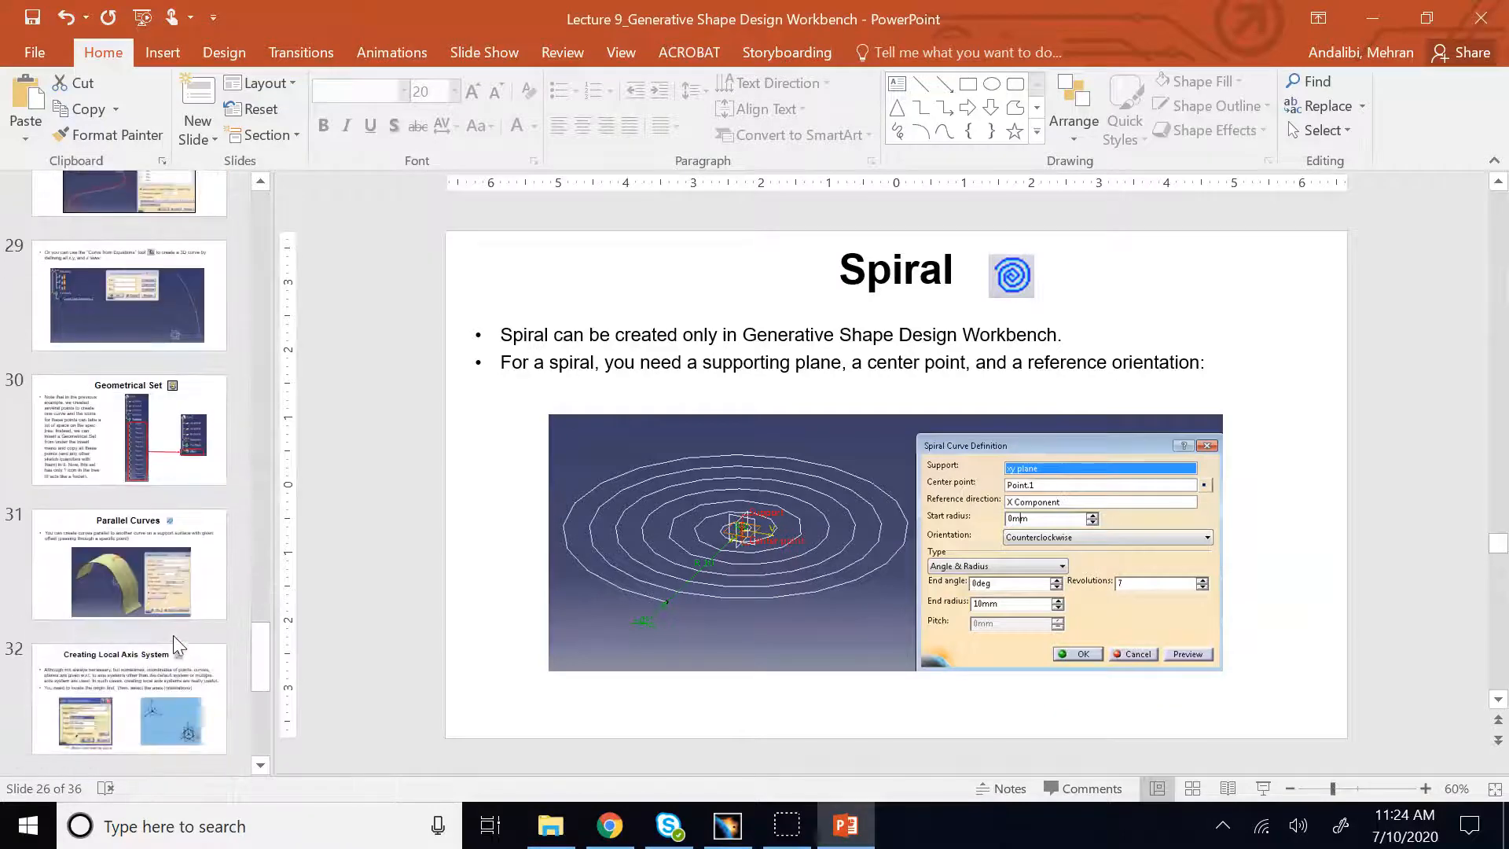
scroll(180, 633, "down", 1)
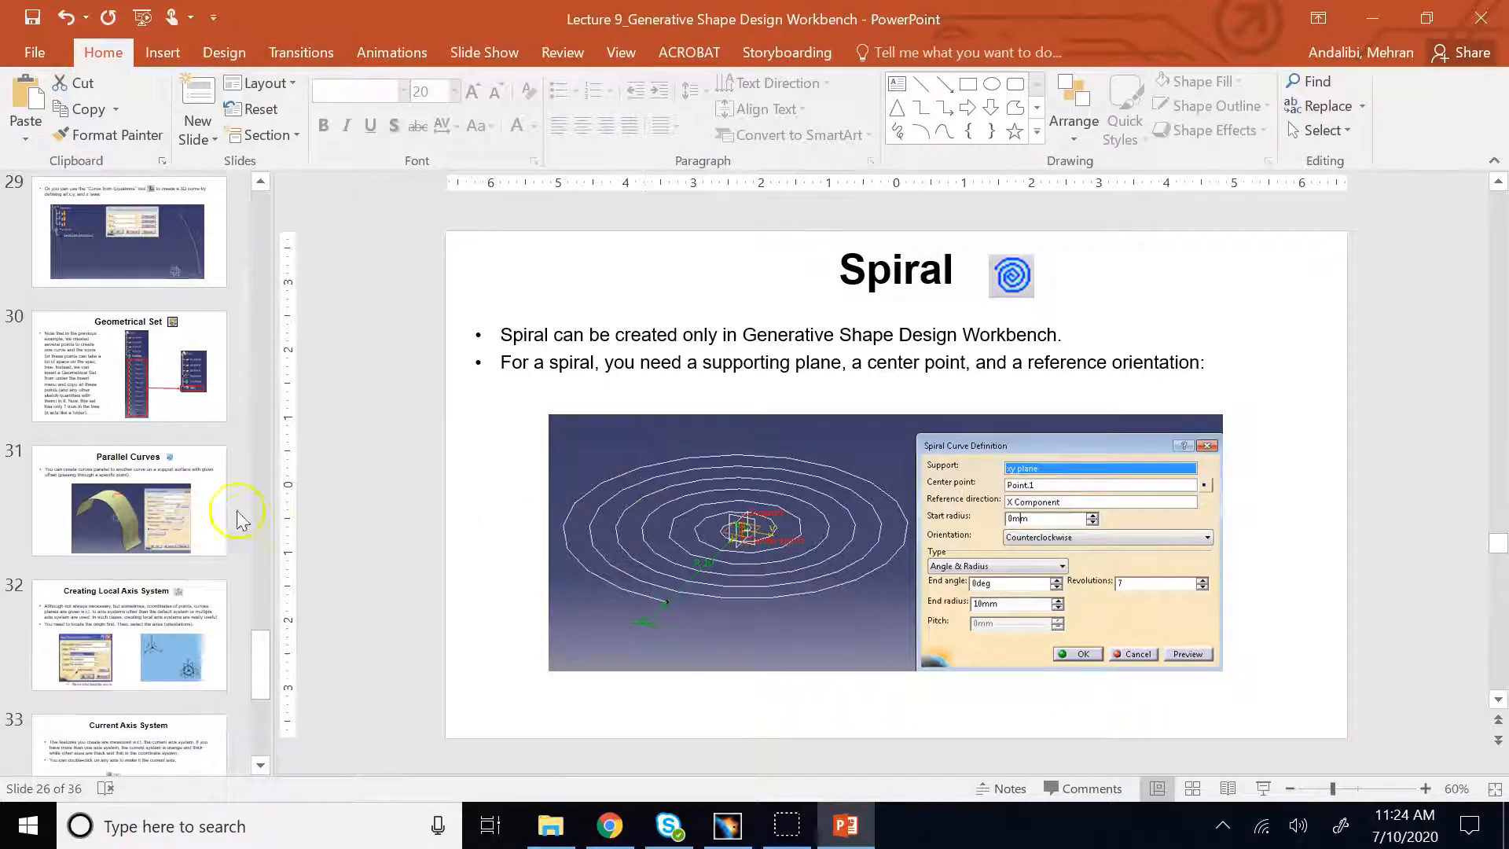
left_click(196, 497)
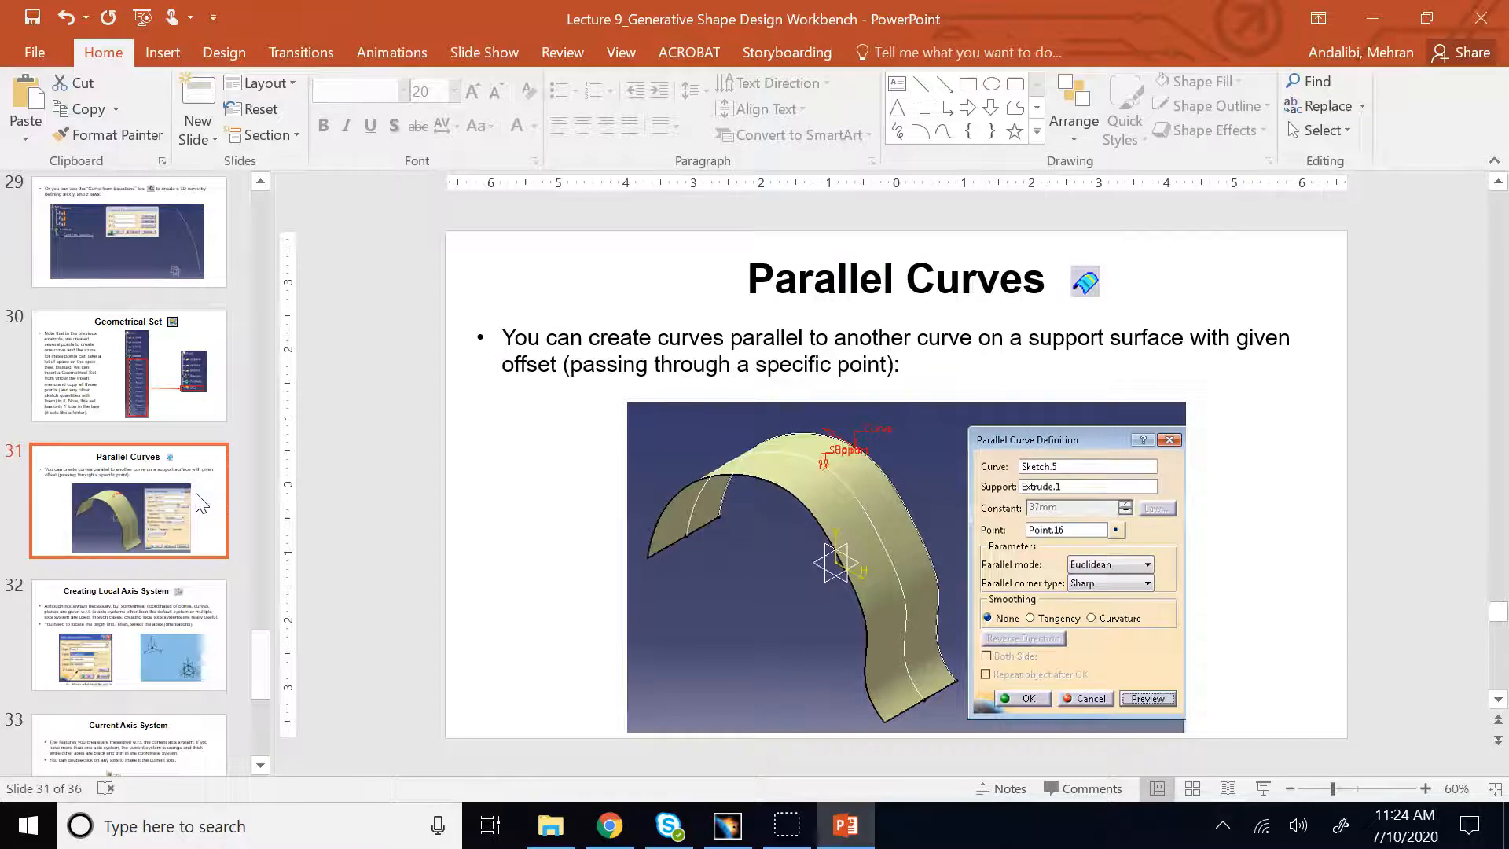
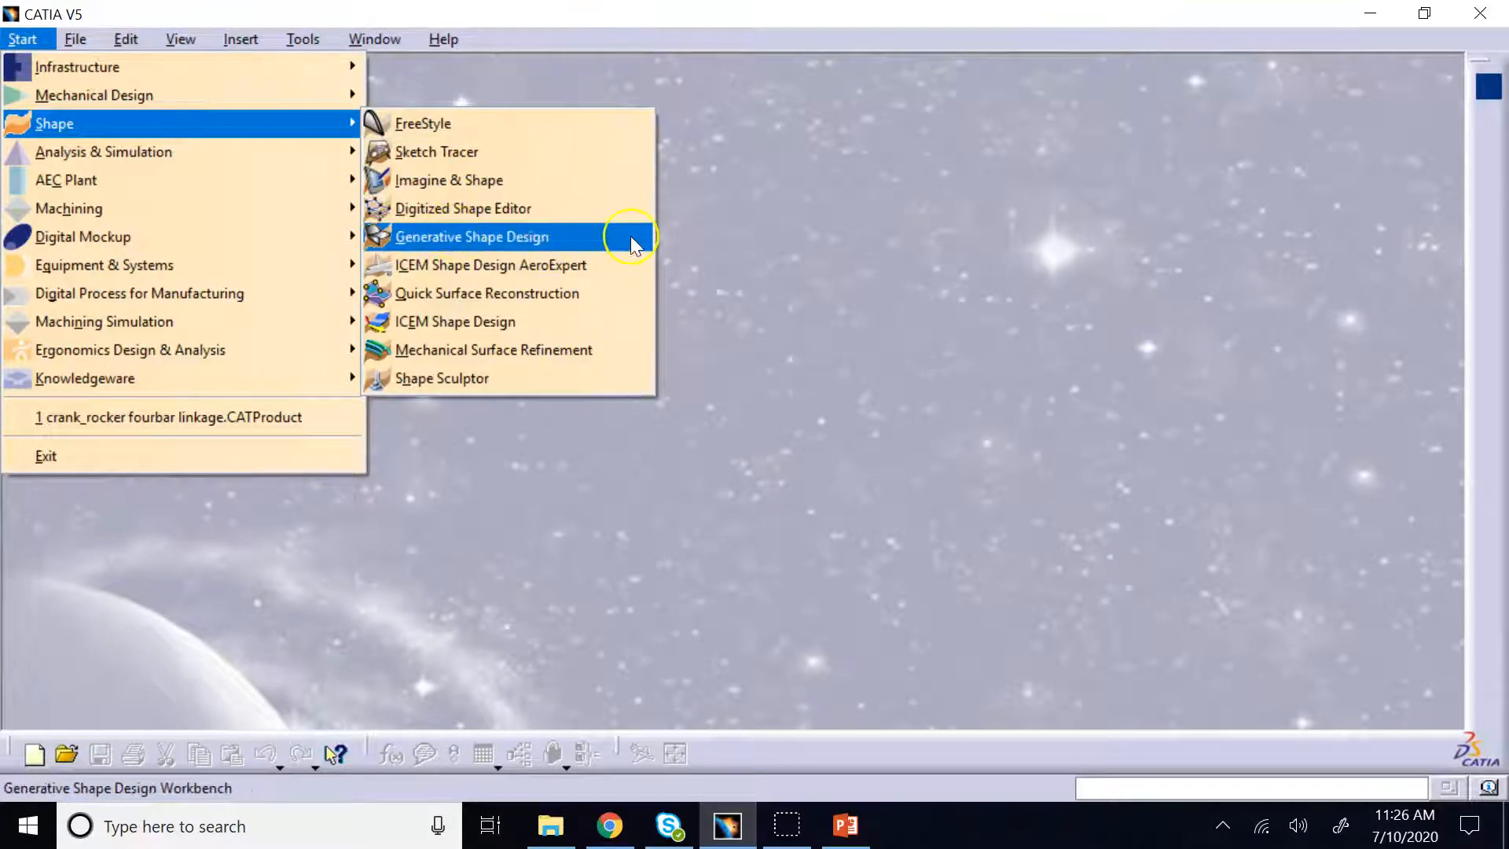
Start a new Generative Shape Design part and open a sketch on the yz plane
left_click(550, 236)
left_click(1325, 688)
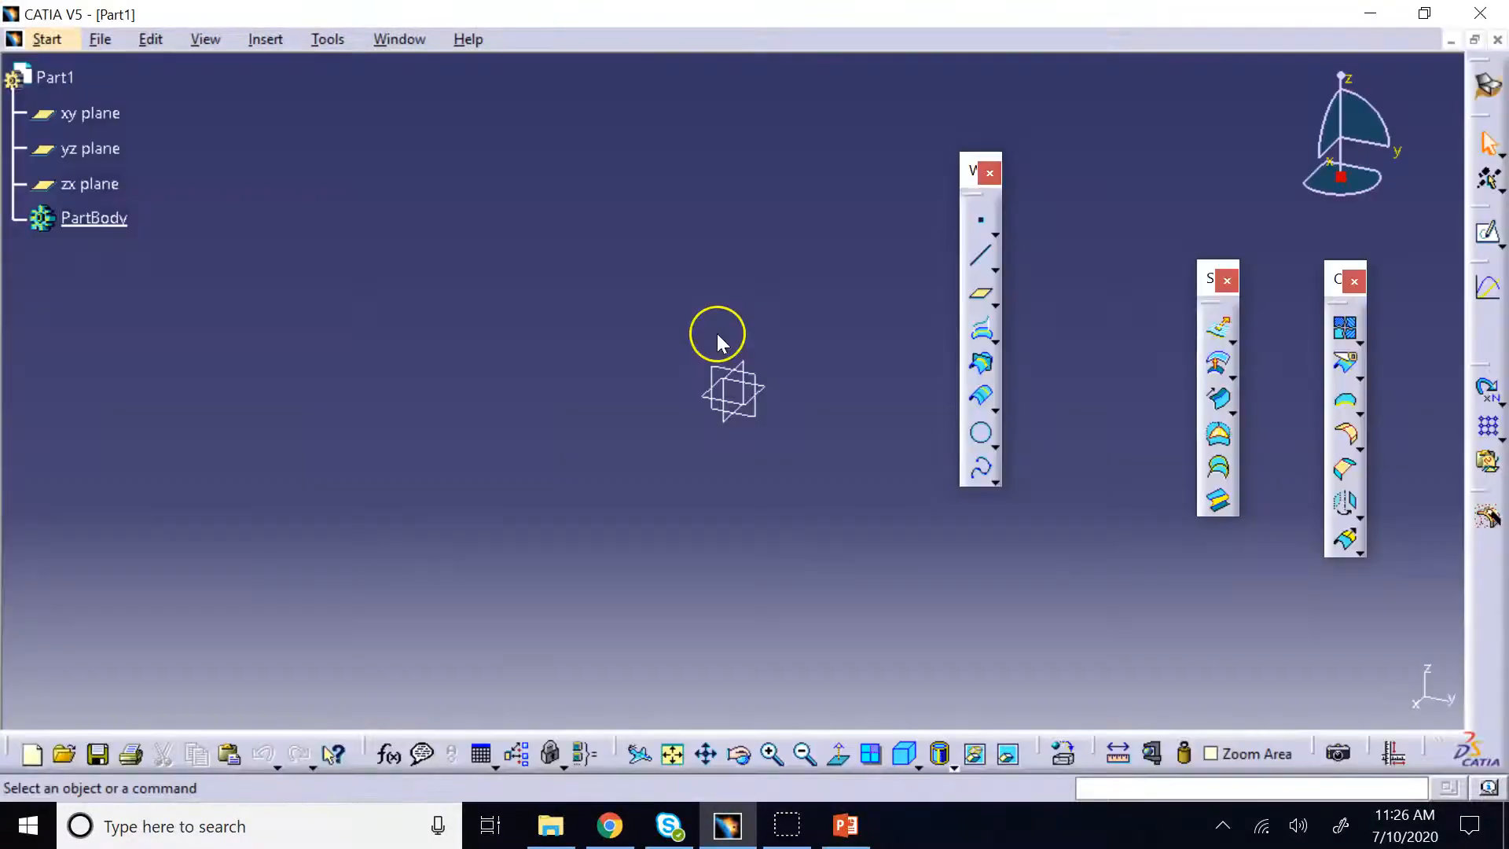
left_click(753, 410)
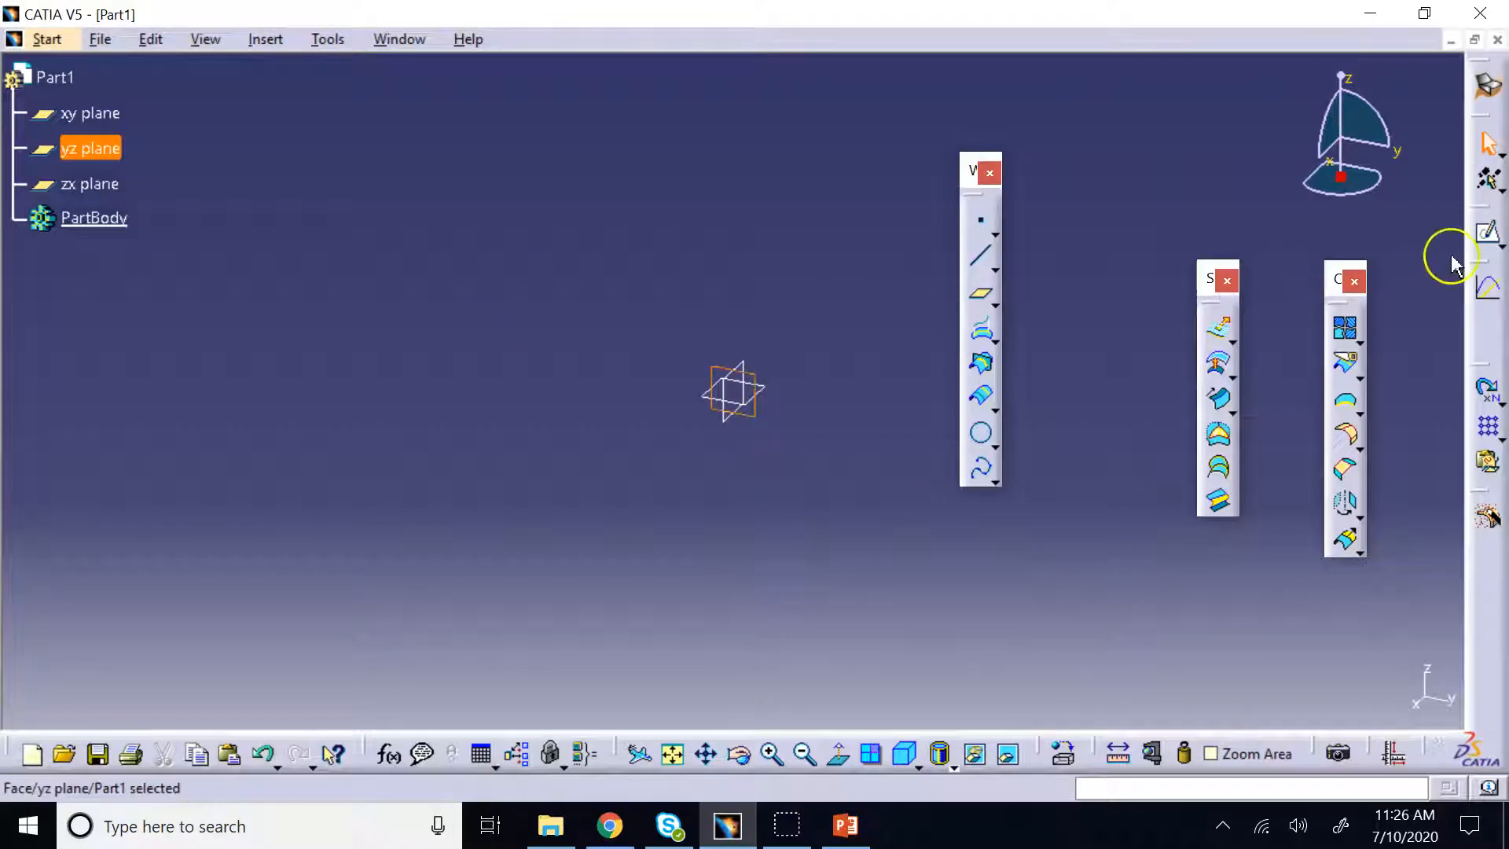
left_click(1486, 233)
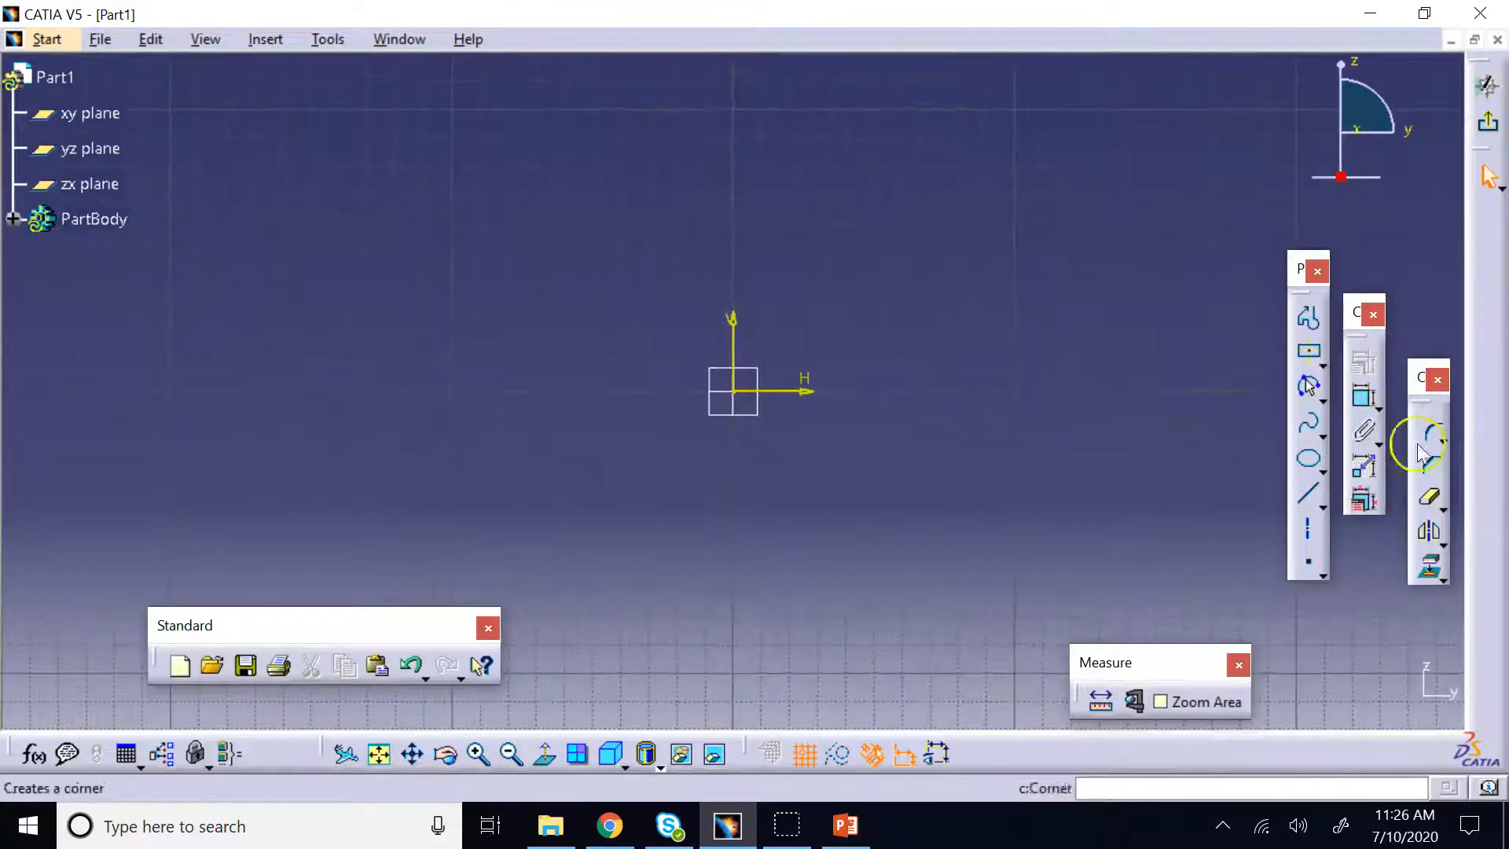
Sketch an open wavy spline arching over the origin from the horizontal axis down to about 3.94 in below it, and exit the sketch
left_click(1309, 424)
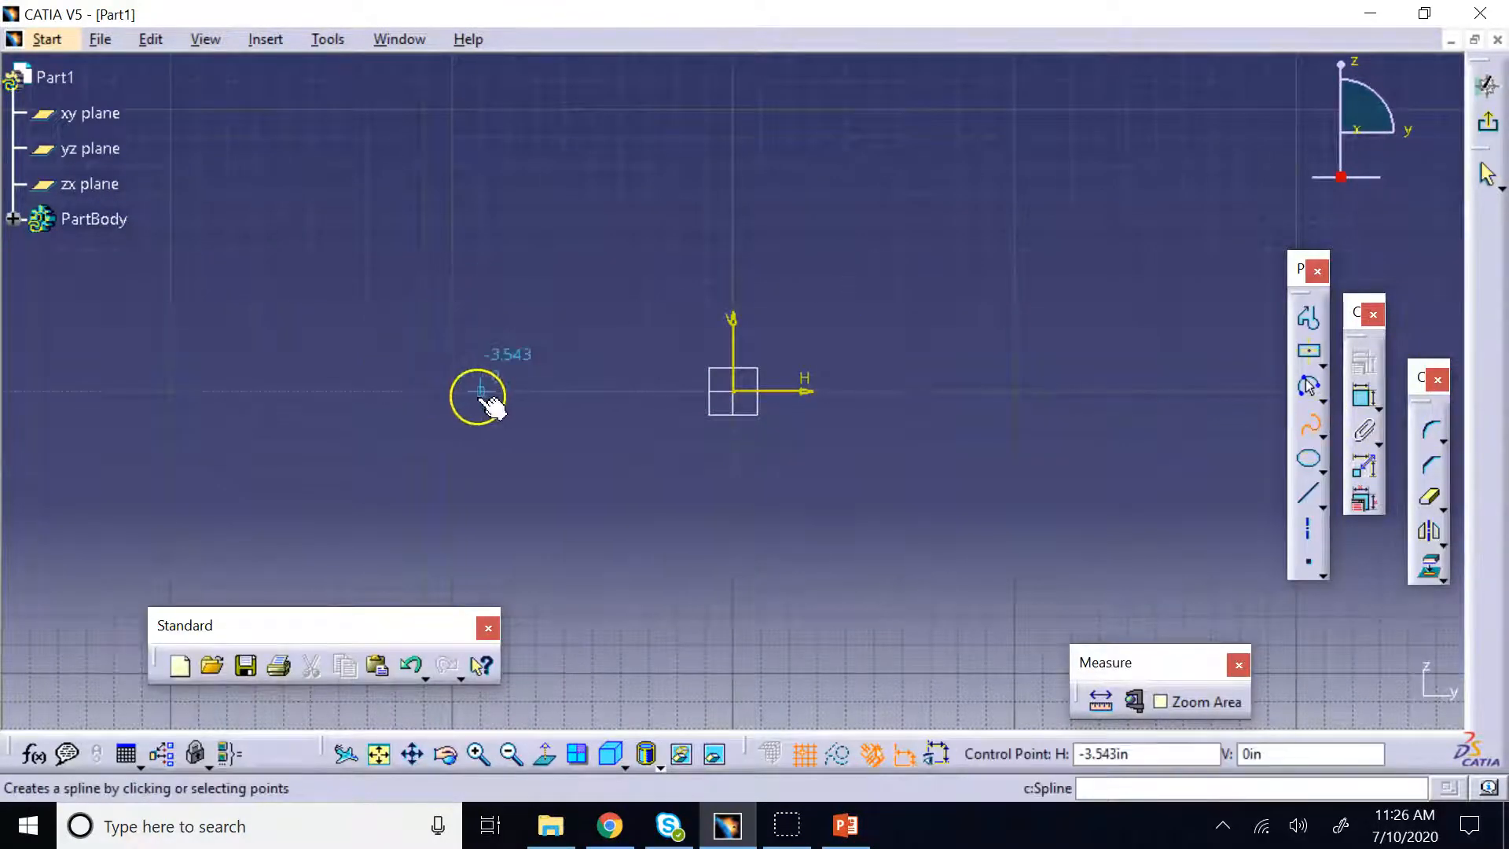
left_click(454, 390)
left_click(592, 279)
left_click(761, 194)
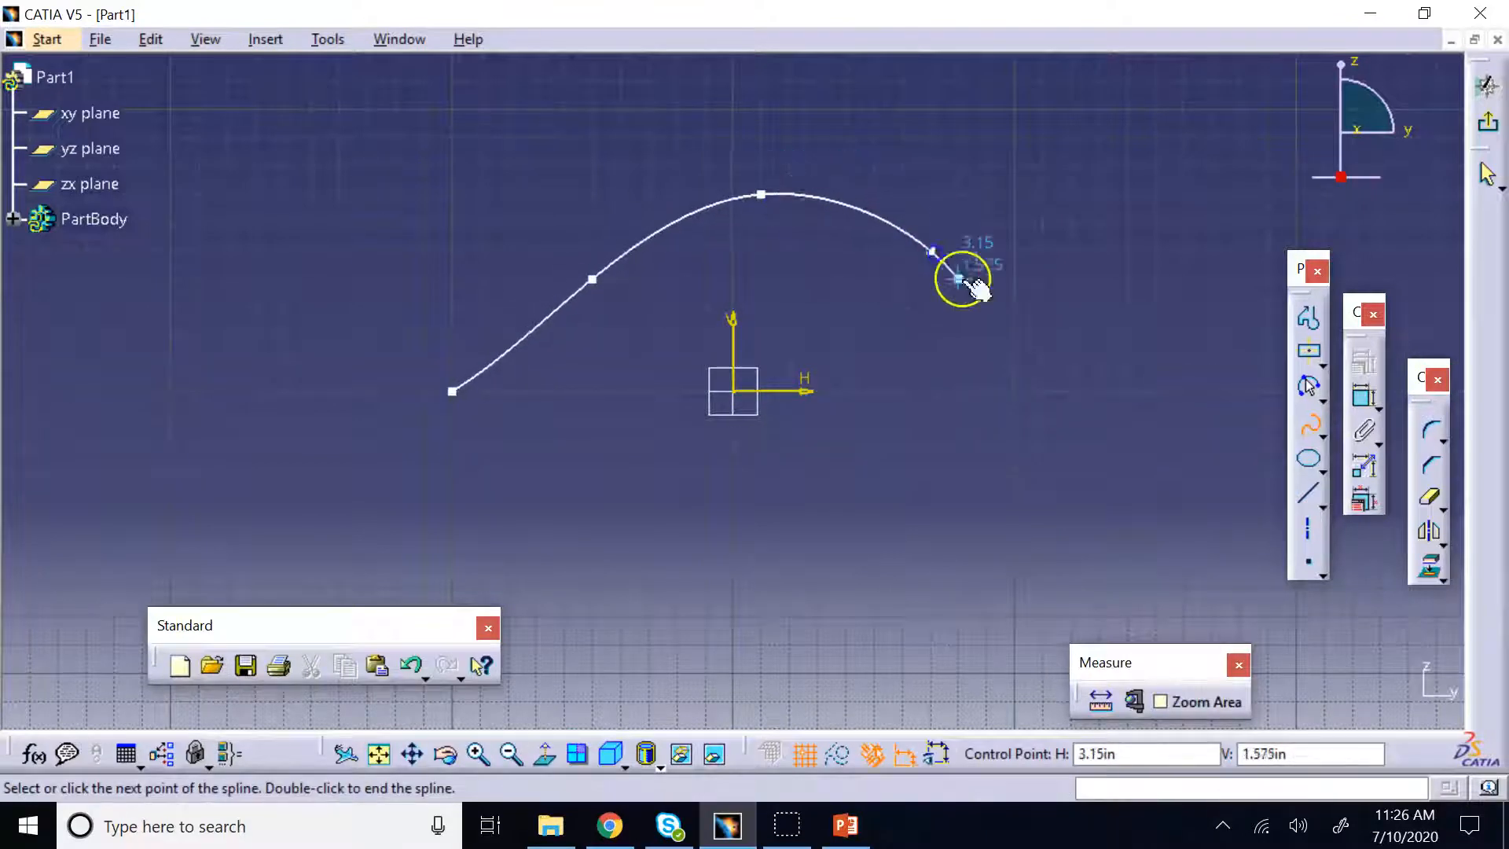
left_click(957, 306)
left_click(902, 419)
left_click(873, 532)
left_click(930, 617)
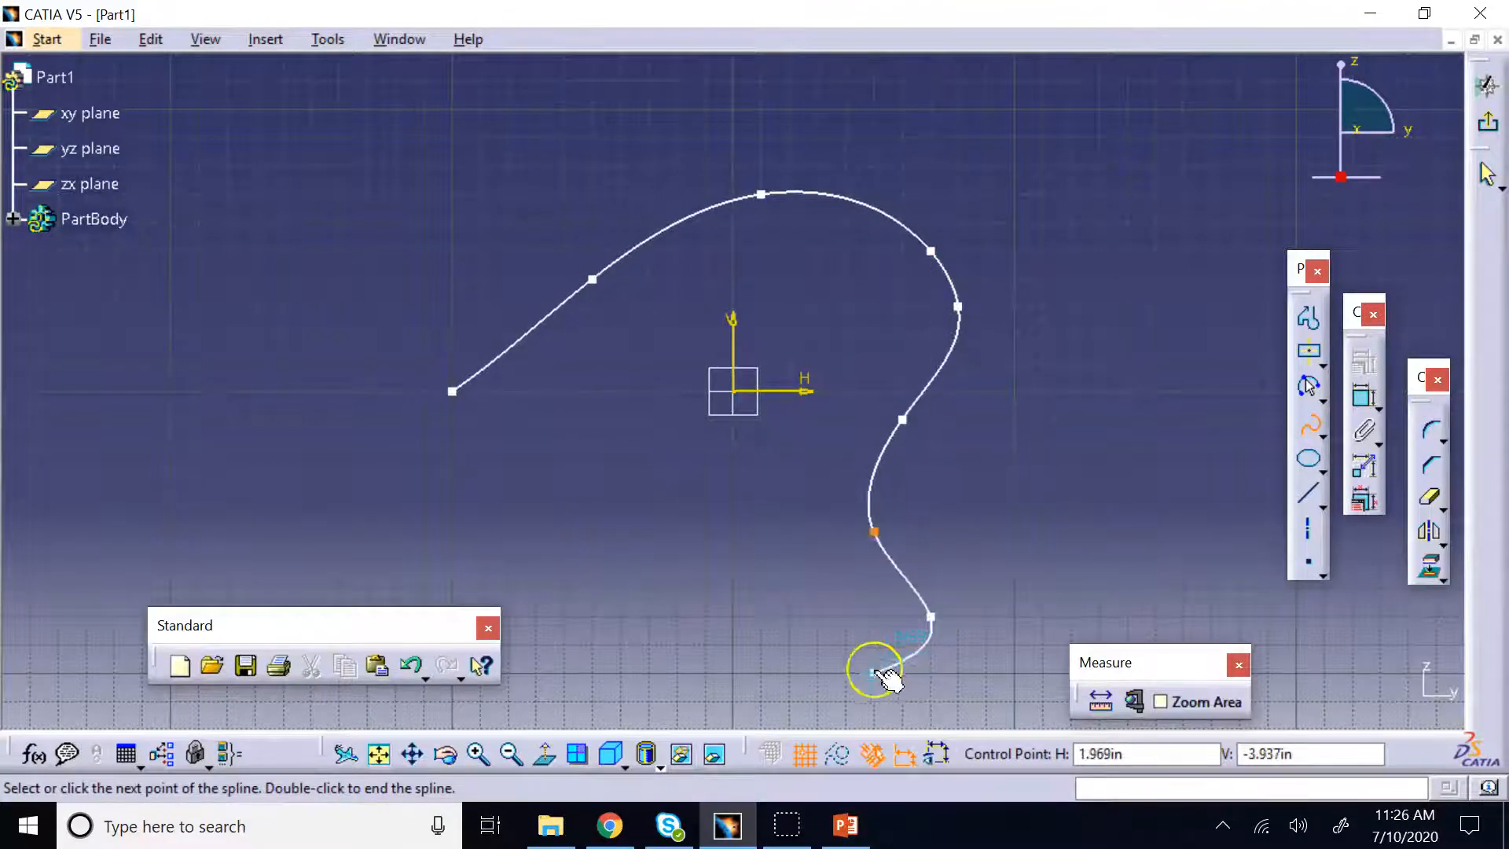
double_click(802, 673)
left_click(1486, 124)
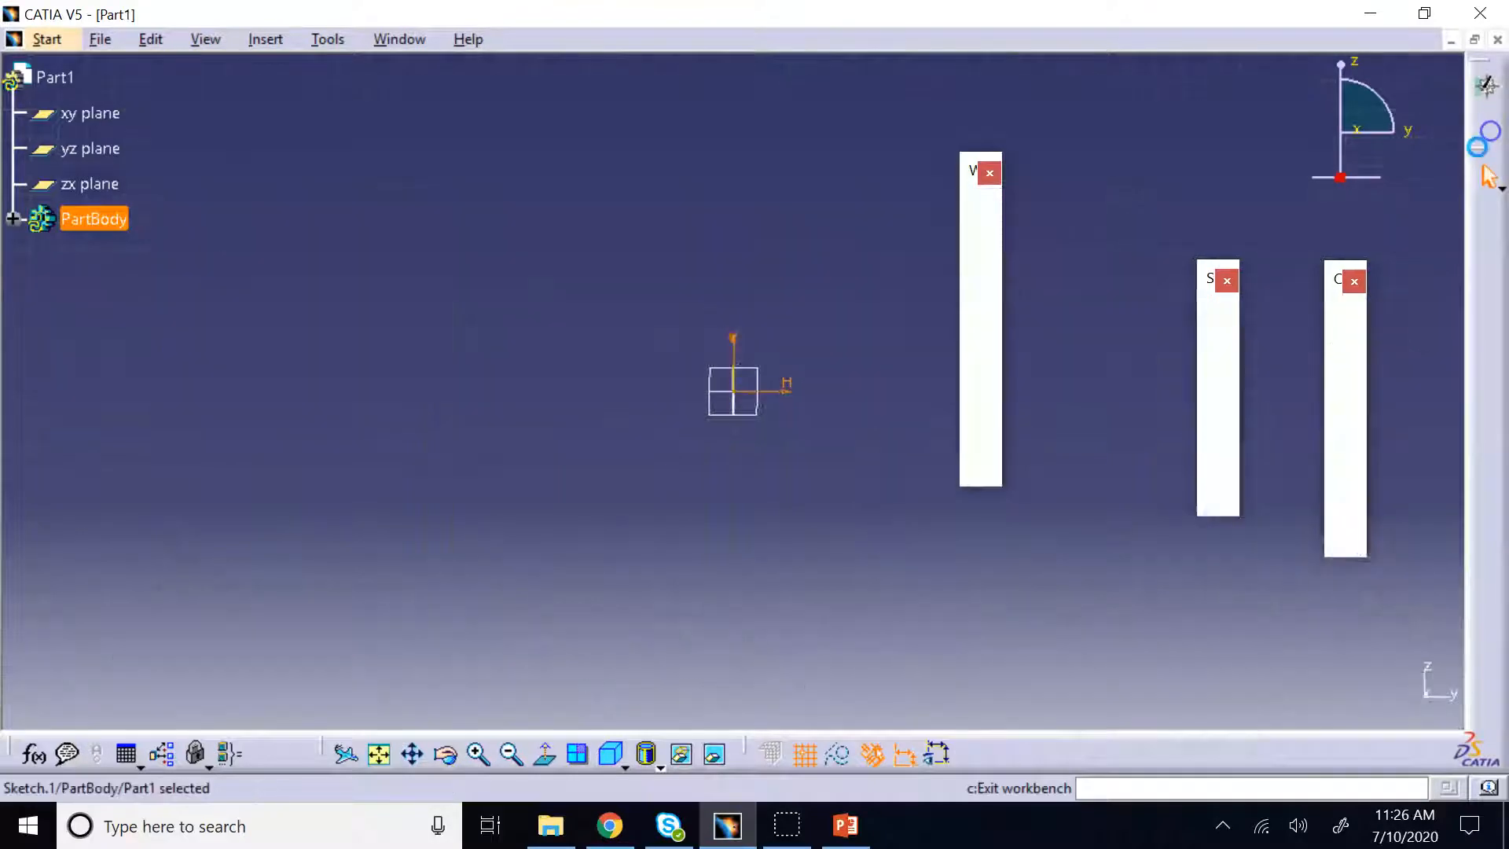
Extrude the spline sketch into a surface 6 in long along the sketch normal and show it in isometric view
left_click(1208, 324)
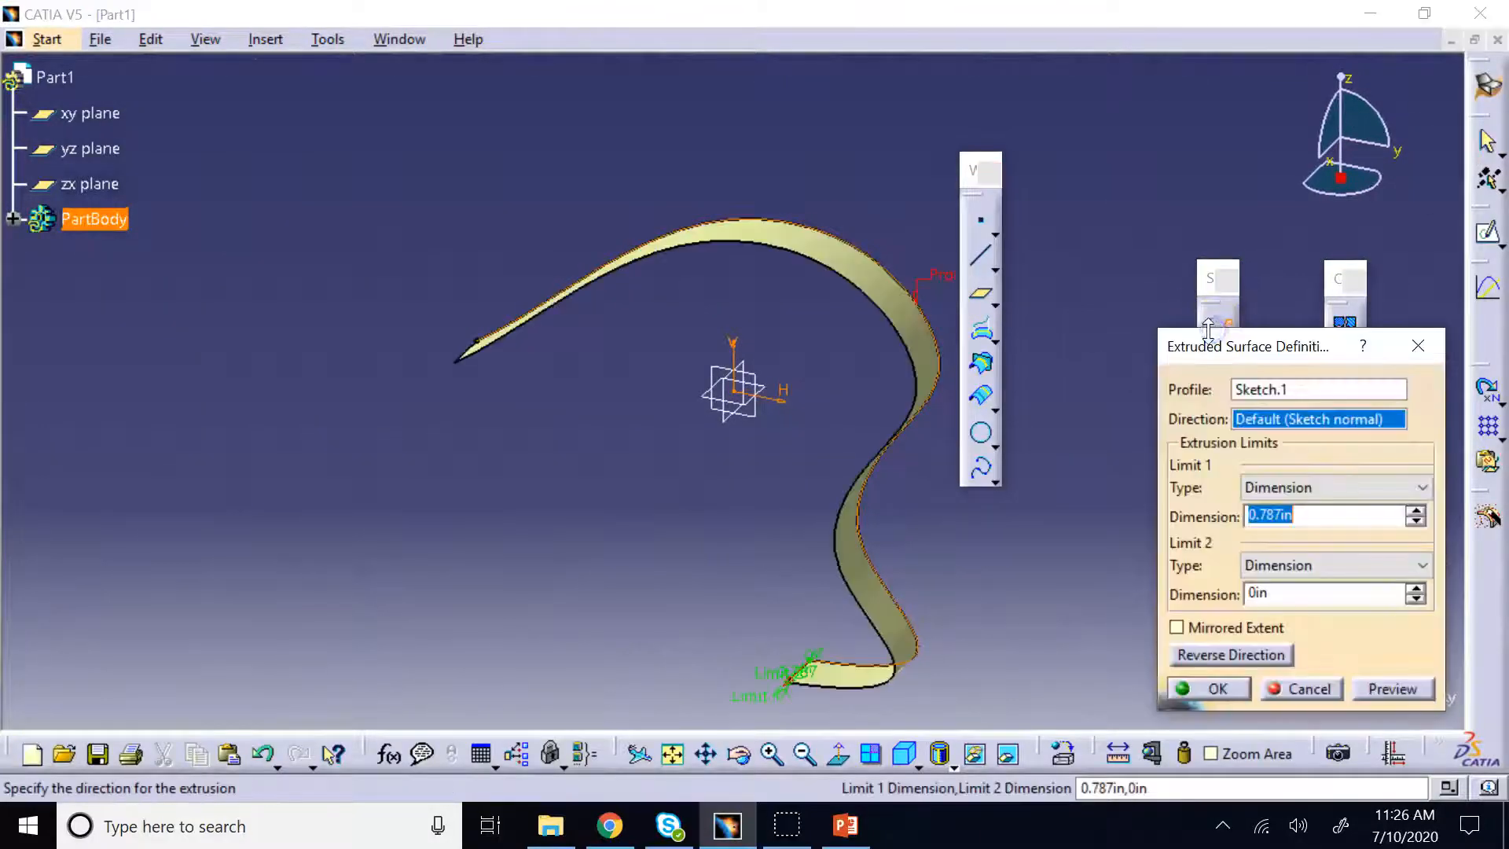
type("8")
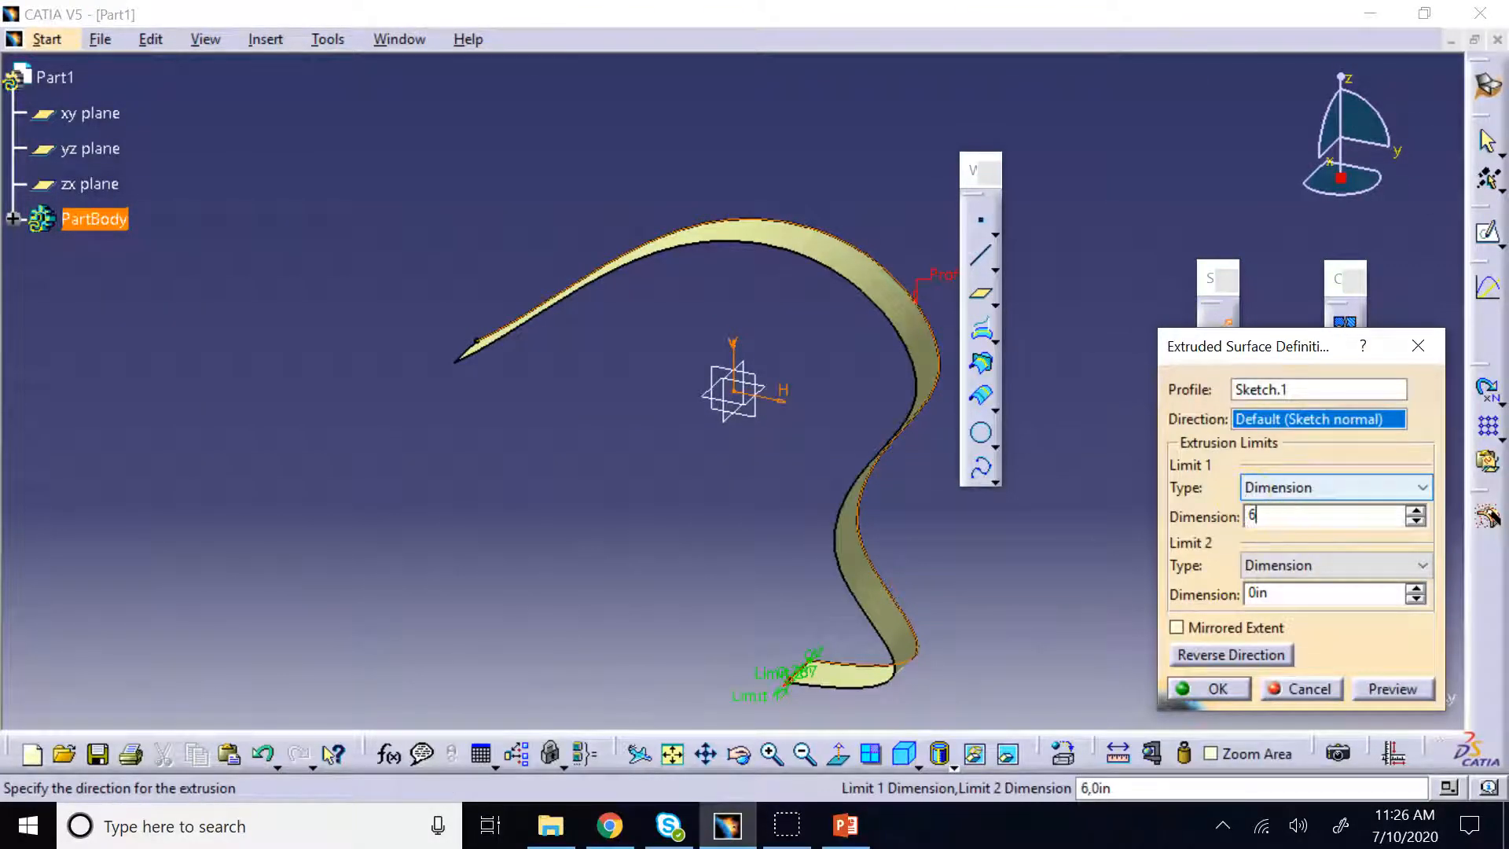
key("Return")
left_click(908, 755)
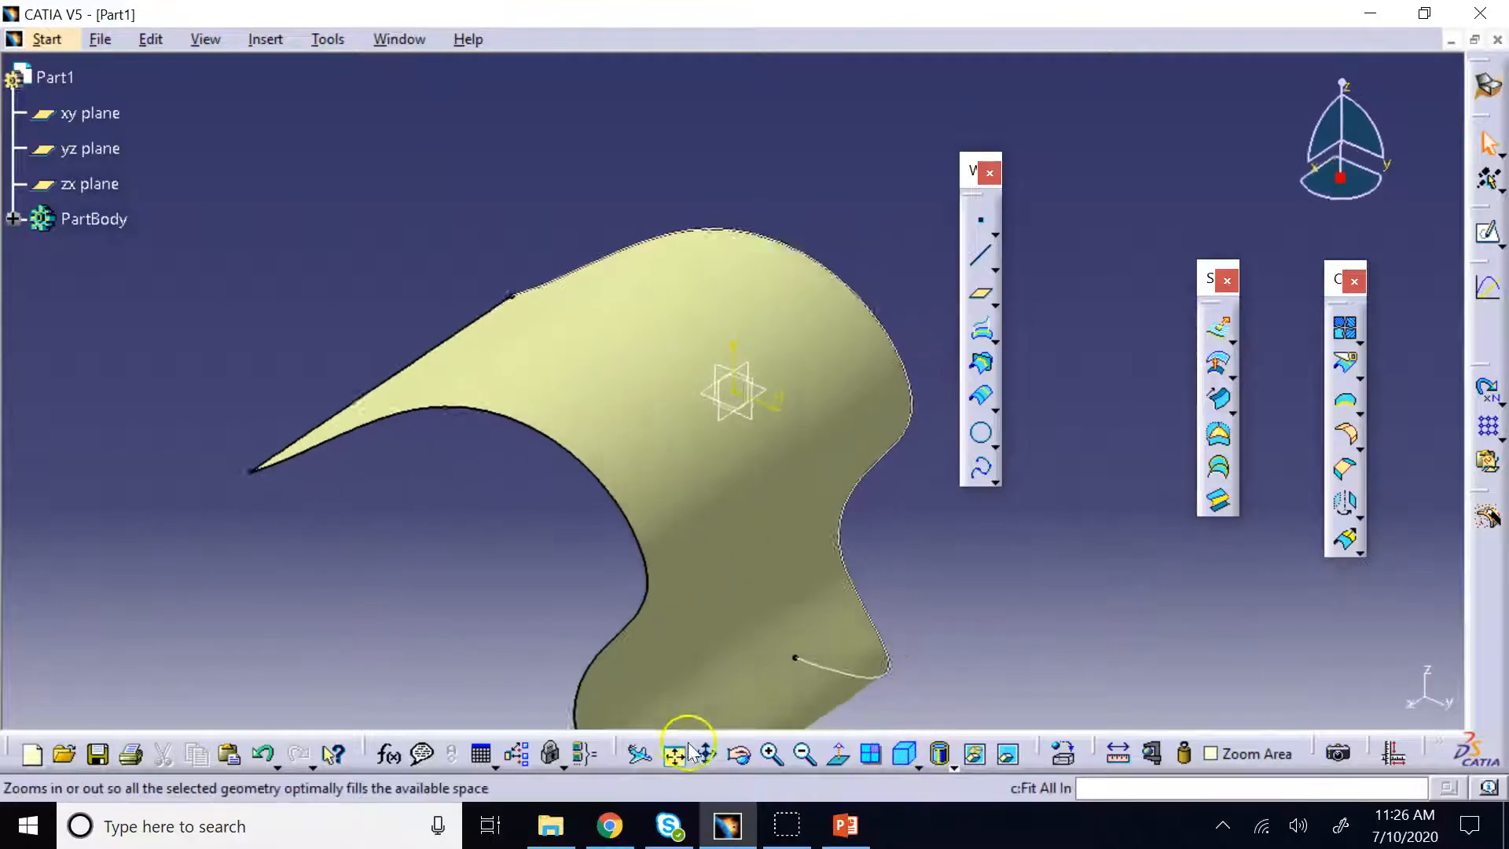
Expand PartBody in the tree and hide Sketch.1
left_click(13, 219)
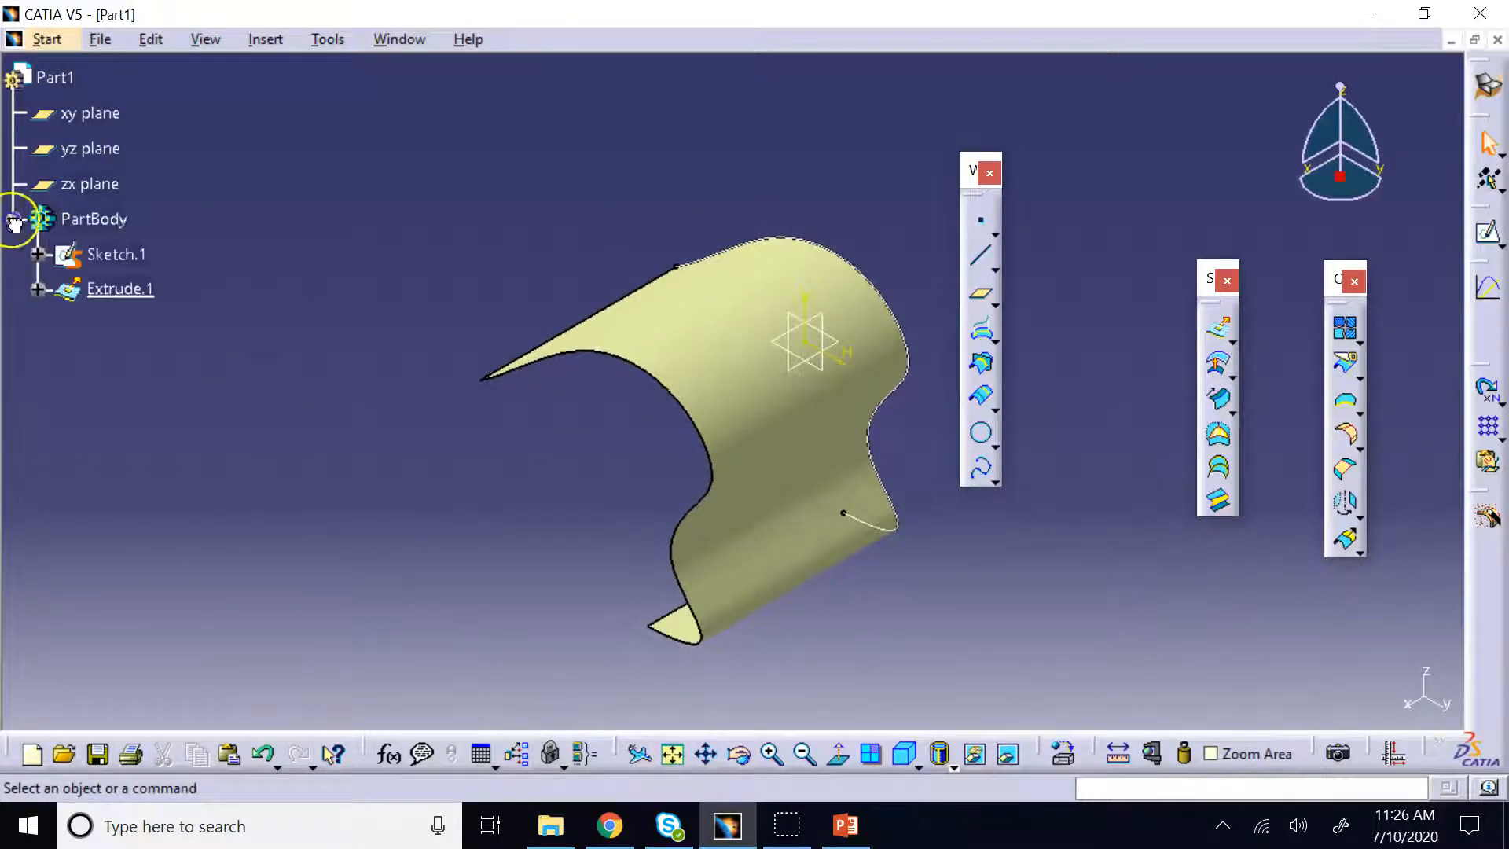
right_click(77, 256)
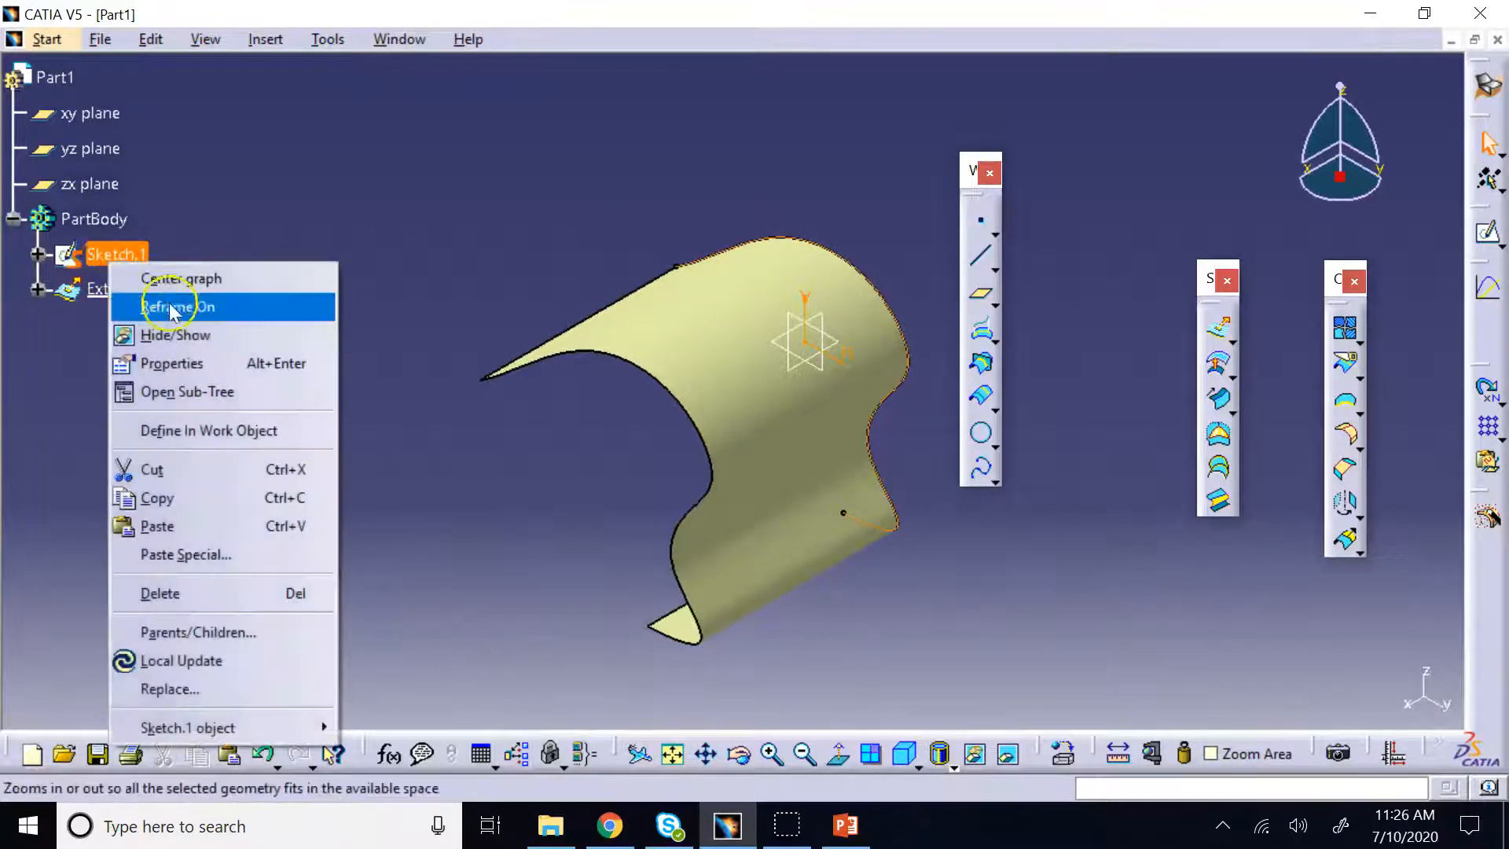
left_click(169, 332)
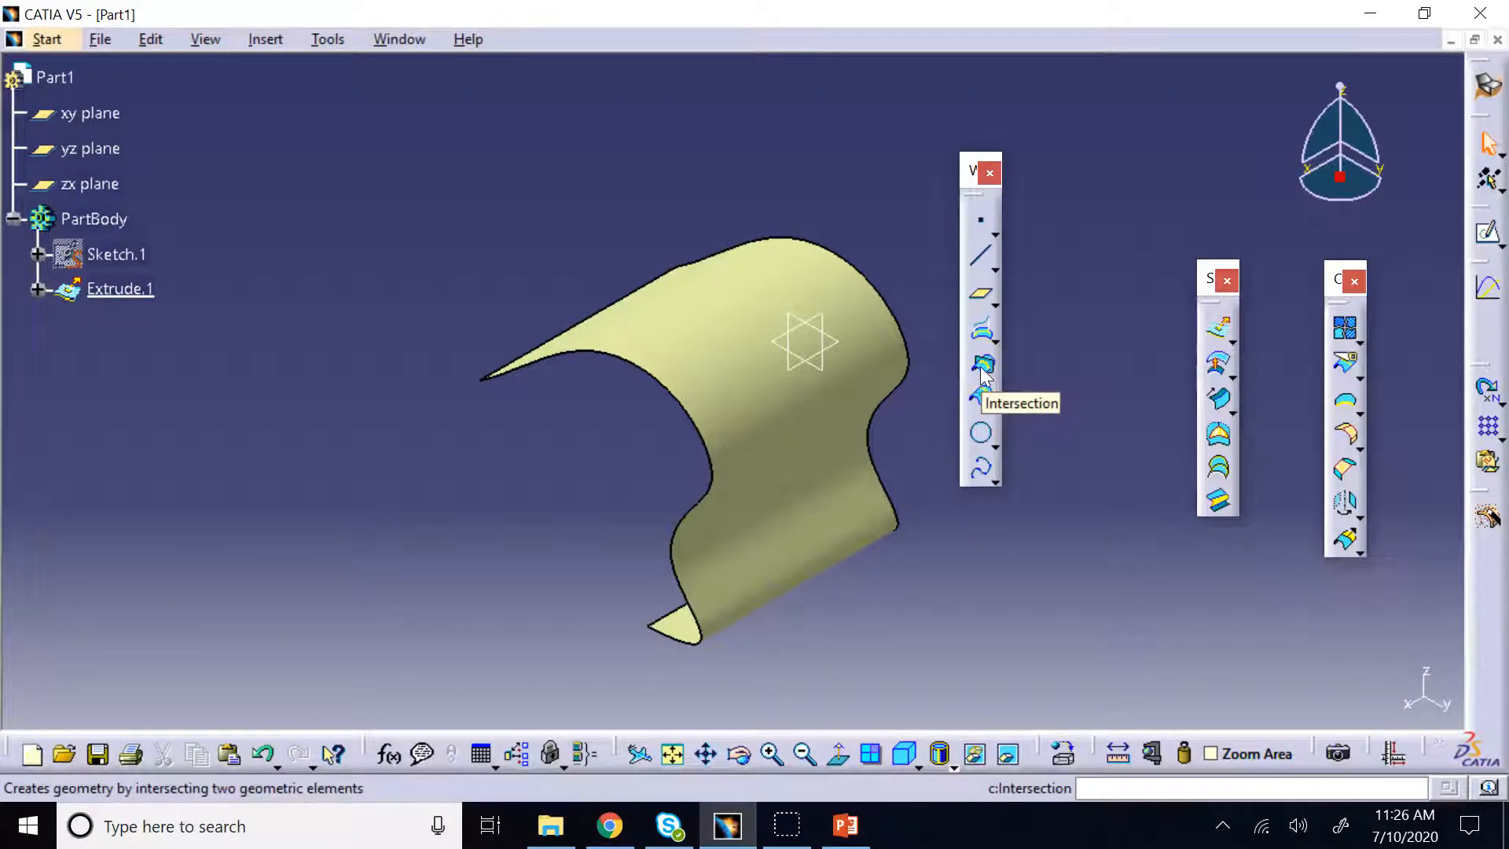
left_click(799, 363)
left_click(1049, 579)
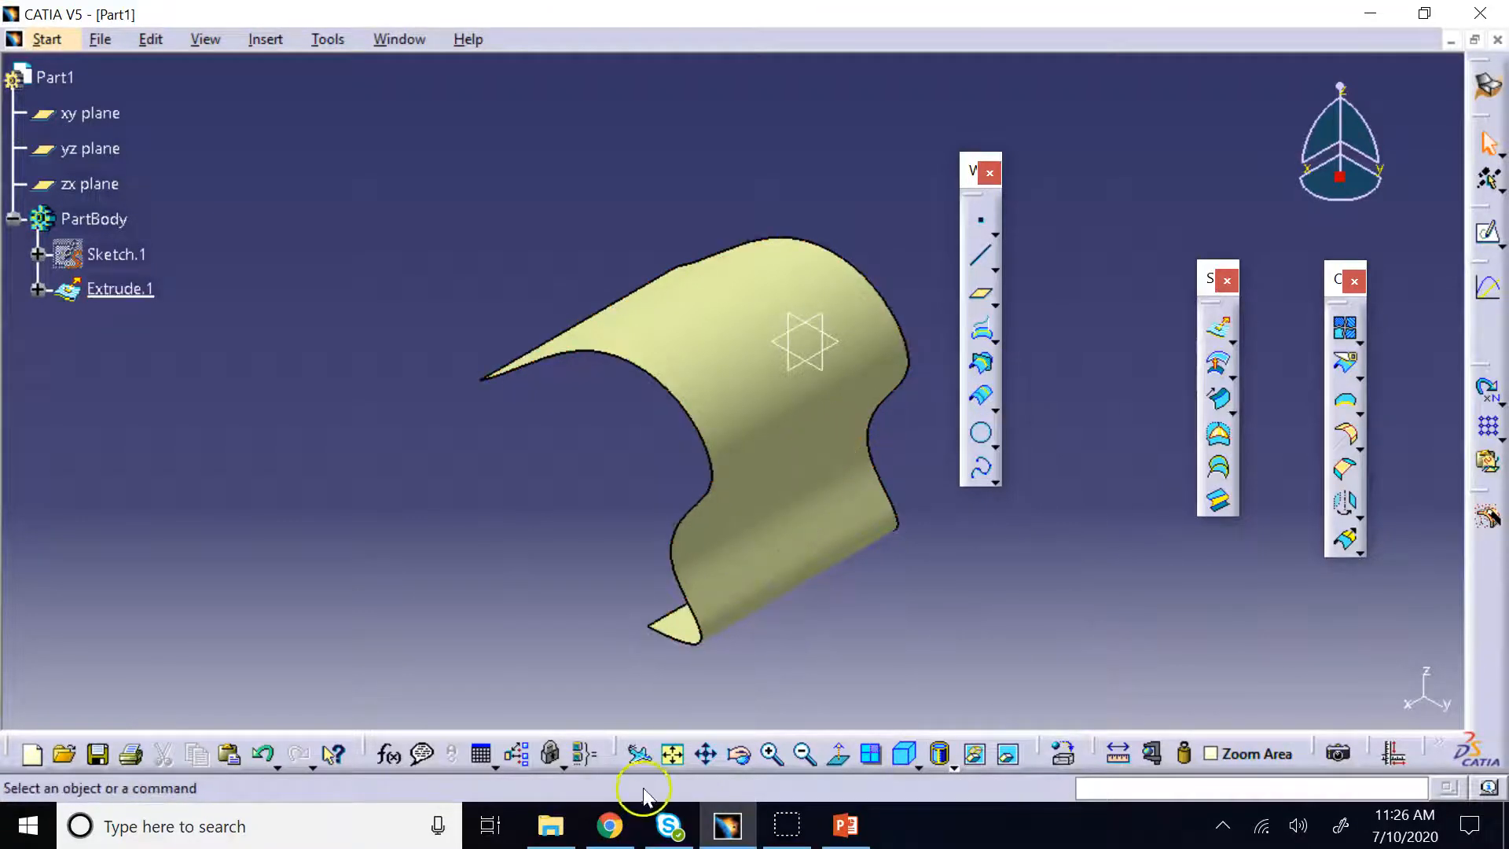
left_click(739, 759)
left_click_drag(727, 663, 743, 633)
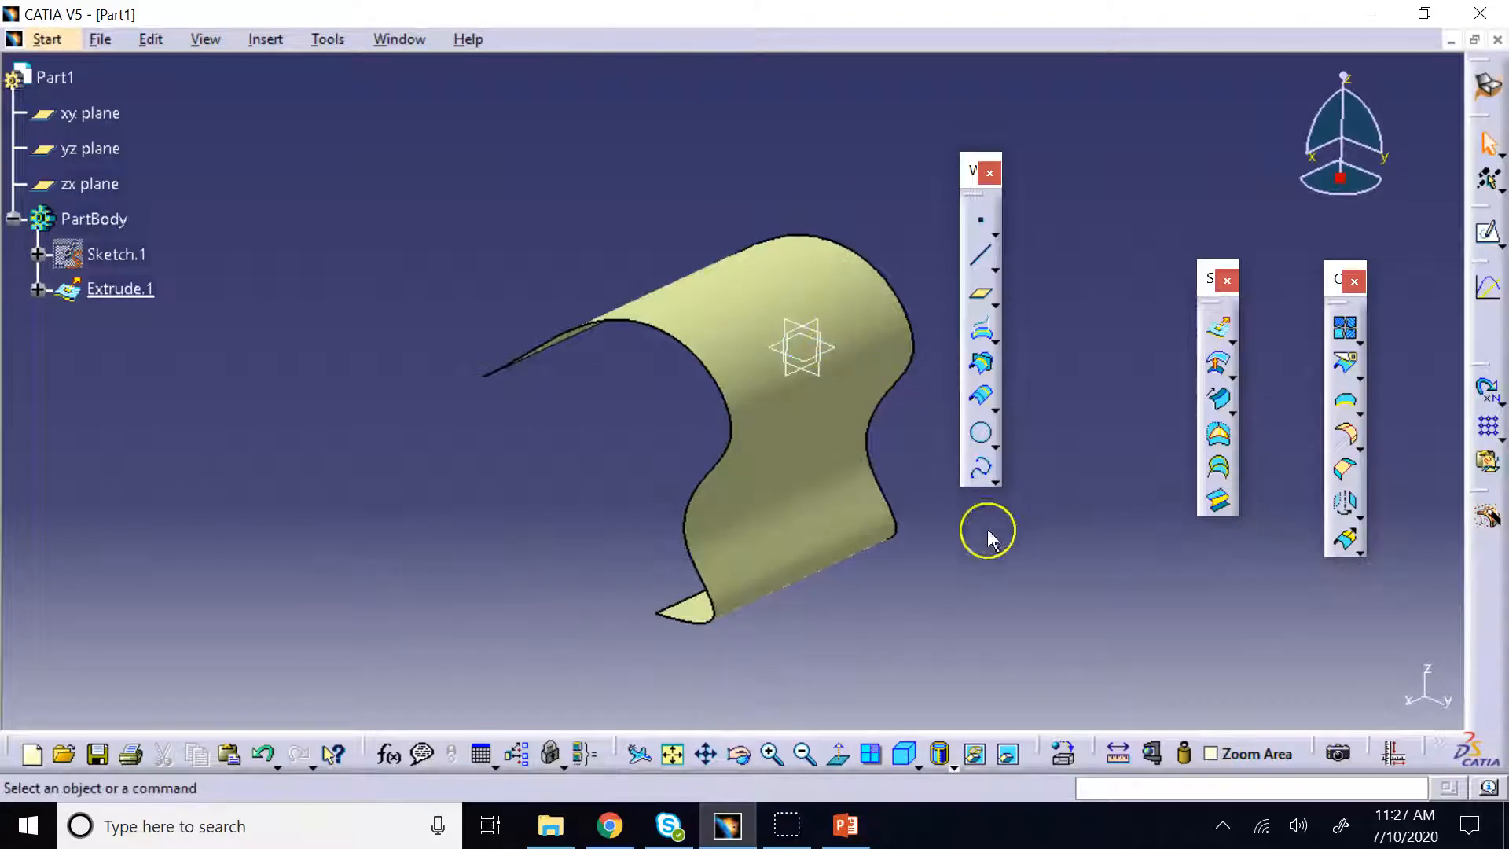
Intersect the extruded surface with the xy plane and examine the resulting intersection lines
left_click(980, 363)
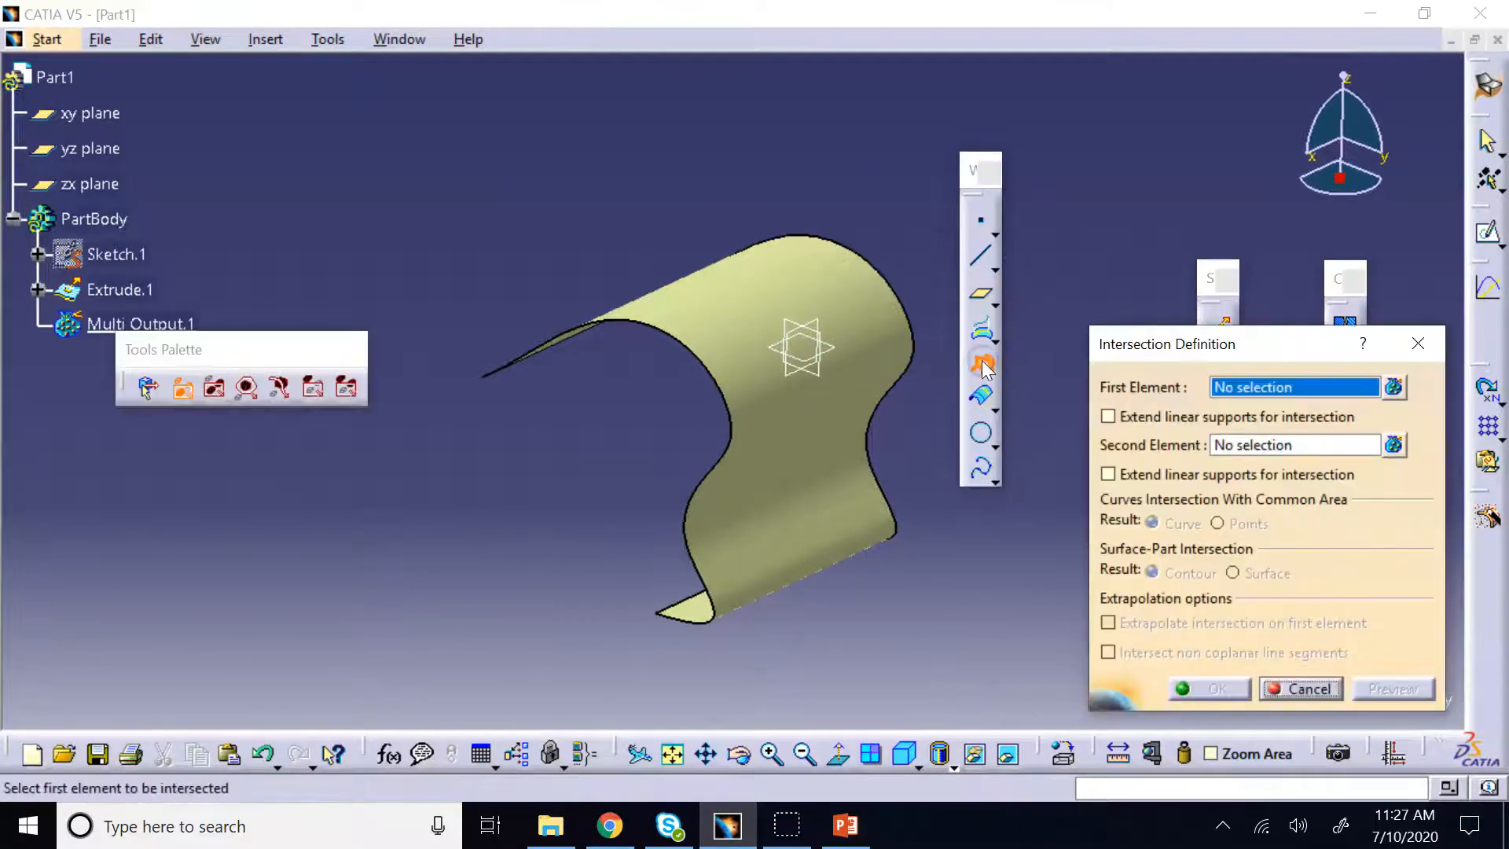
left_click(724, 273)
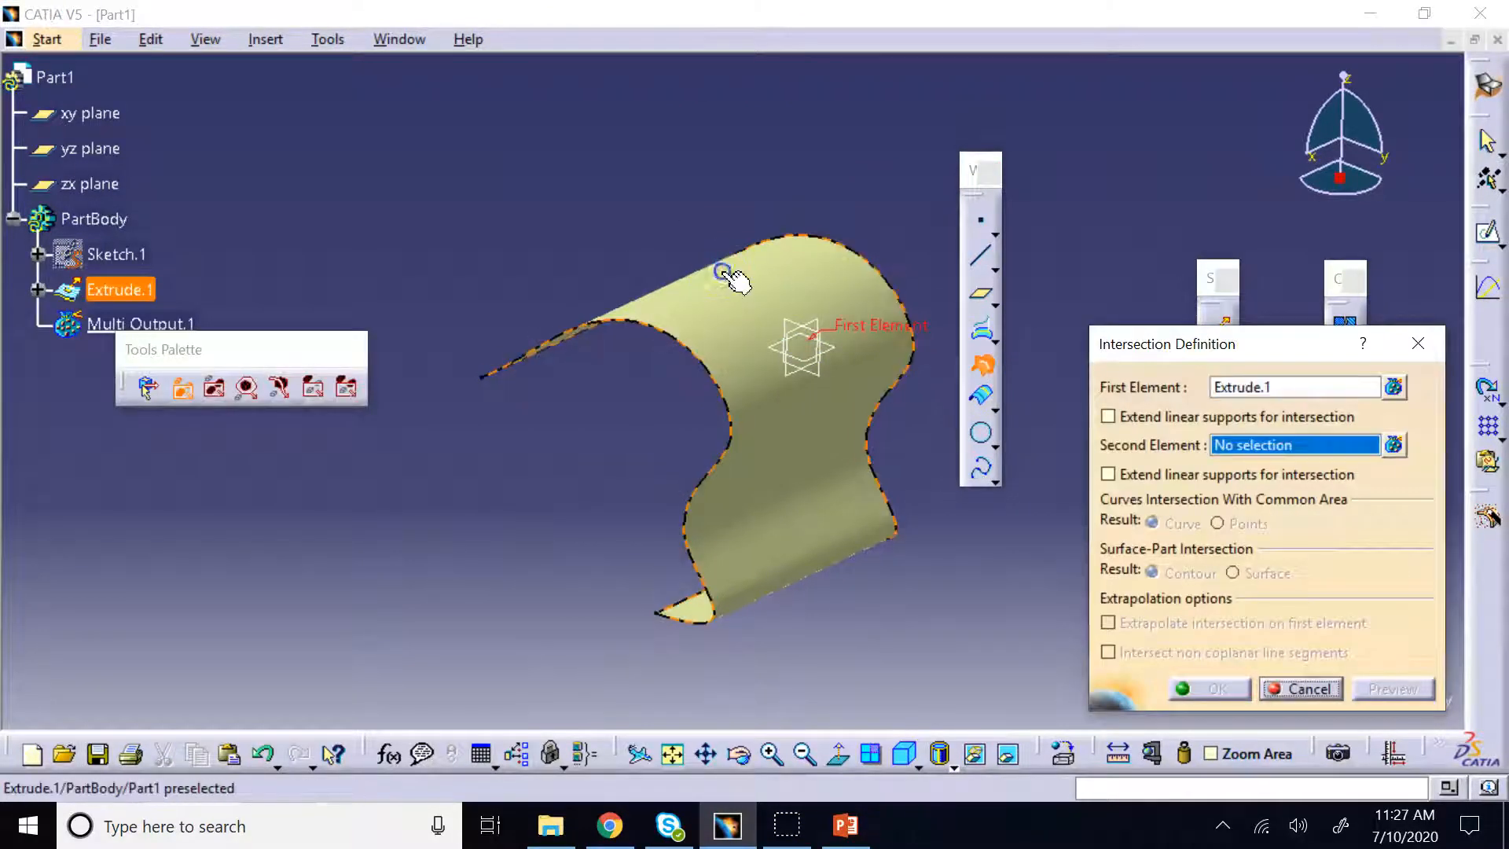
left_click(550, 230)
left_click(1207, 696)
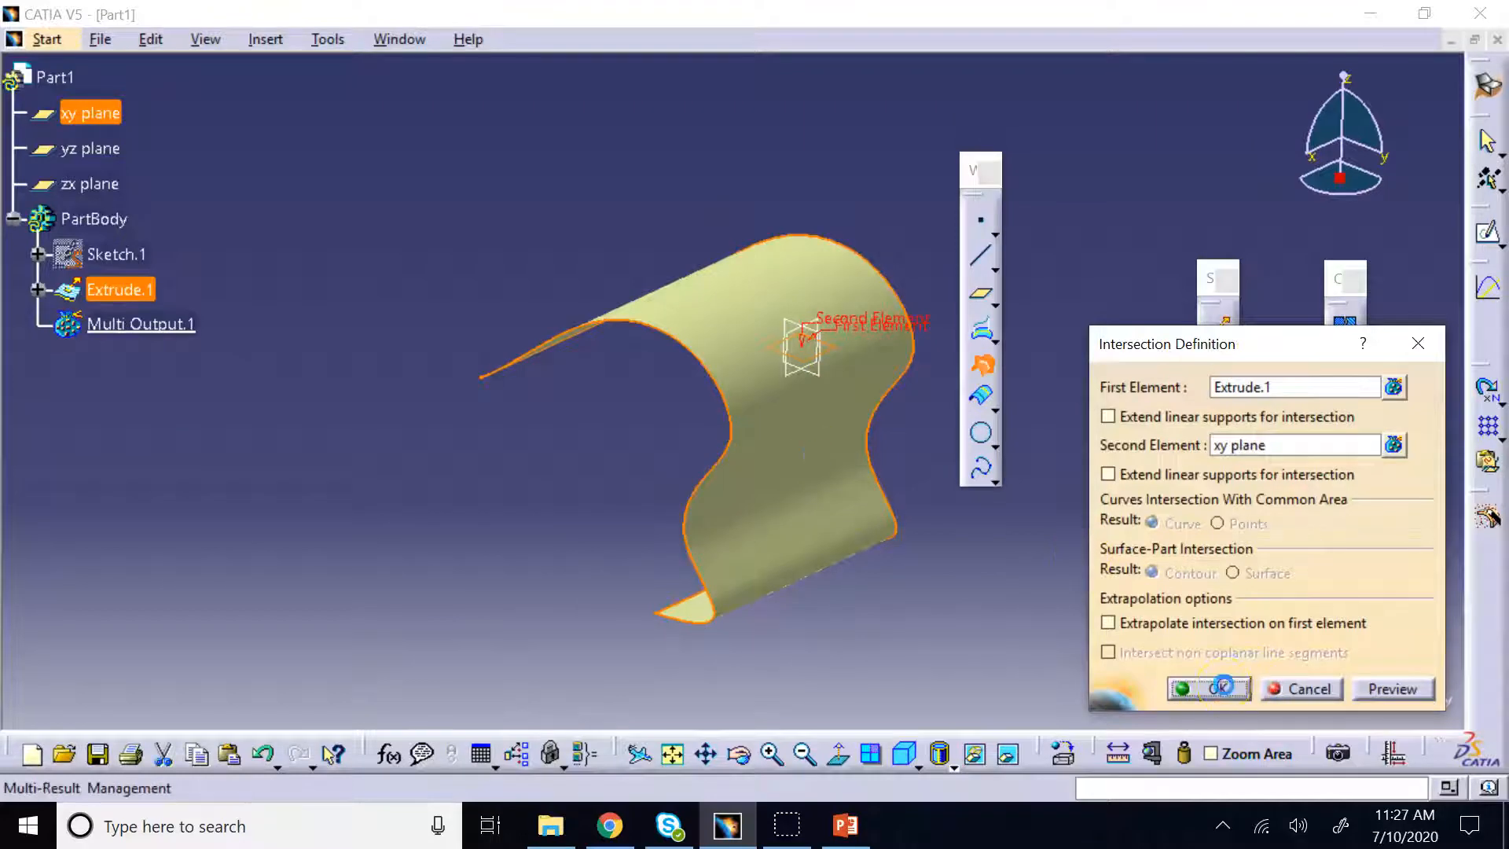
left_click(739, 755)
left_click_drag(741, 506, 819, 445)
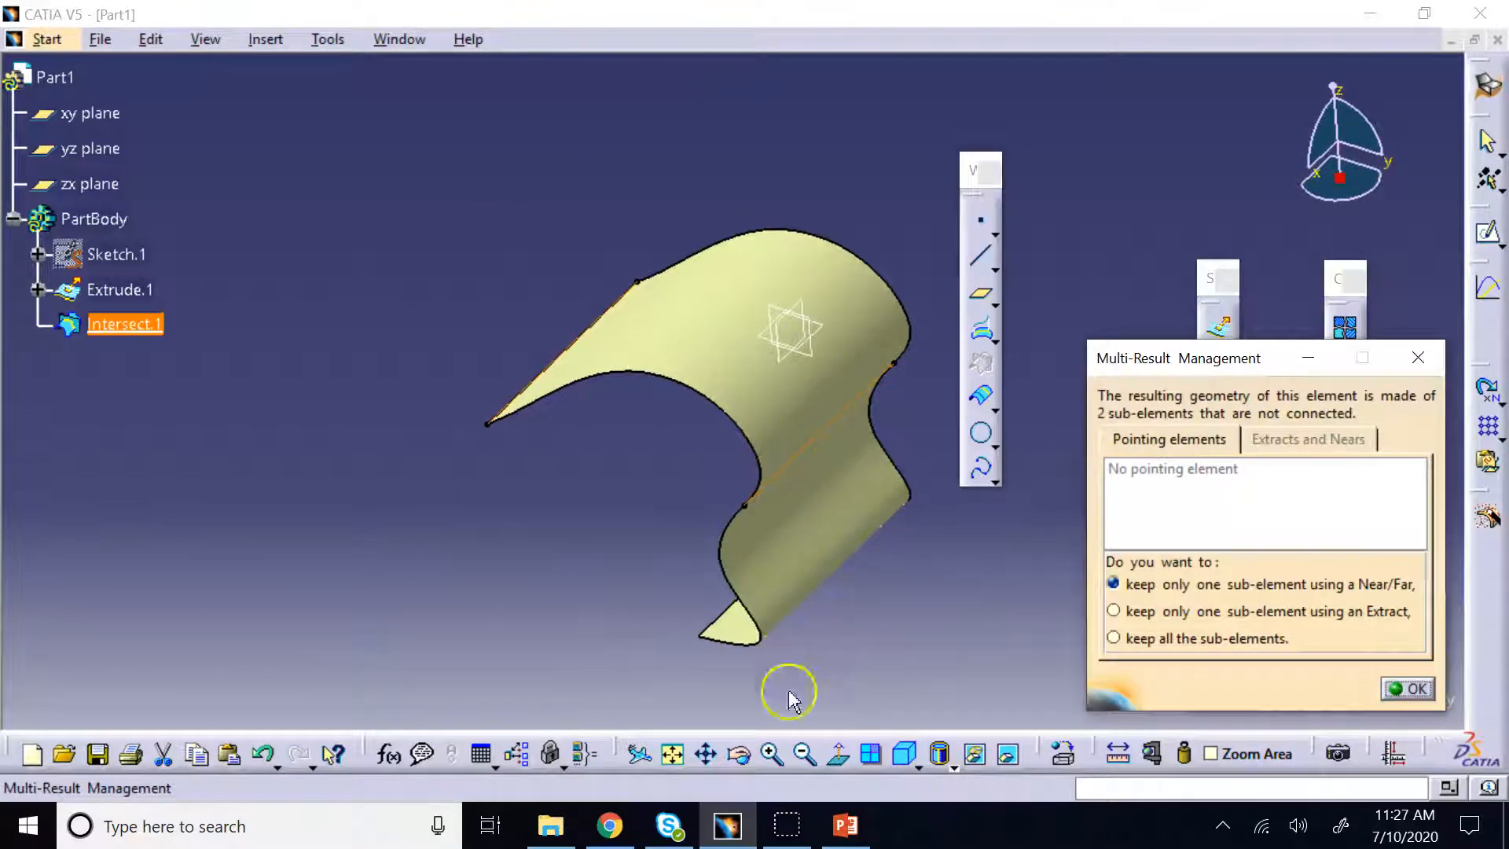
left_click(739, 755)
left_click_drag(648, 423, 962, 654)
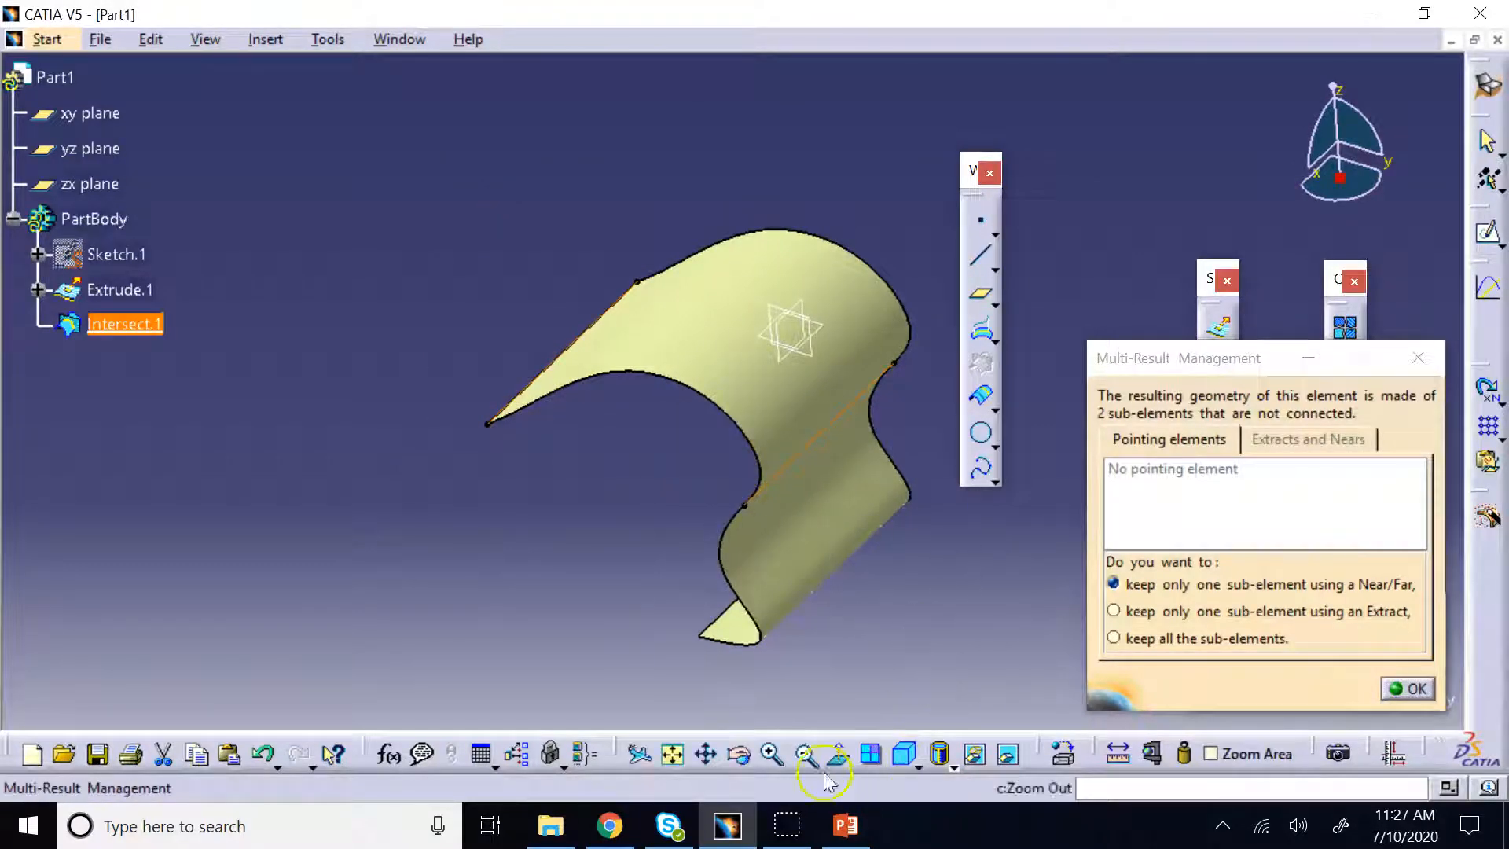
left_click(739, 755)
left_click_drag(665, 362, 731, 272)
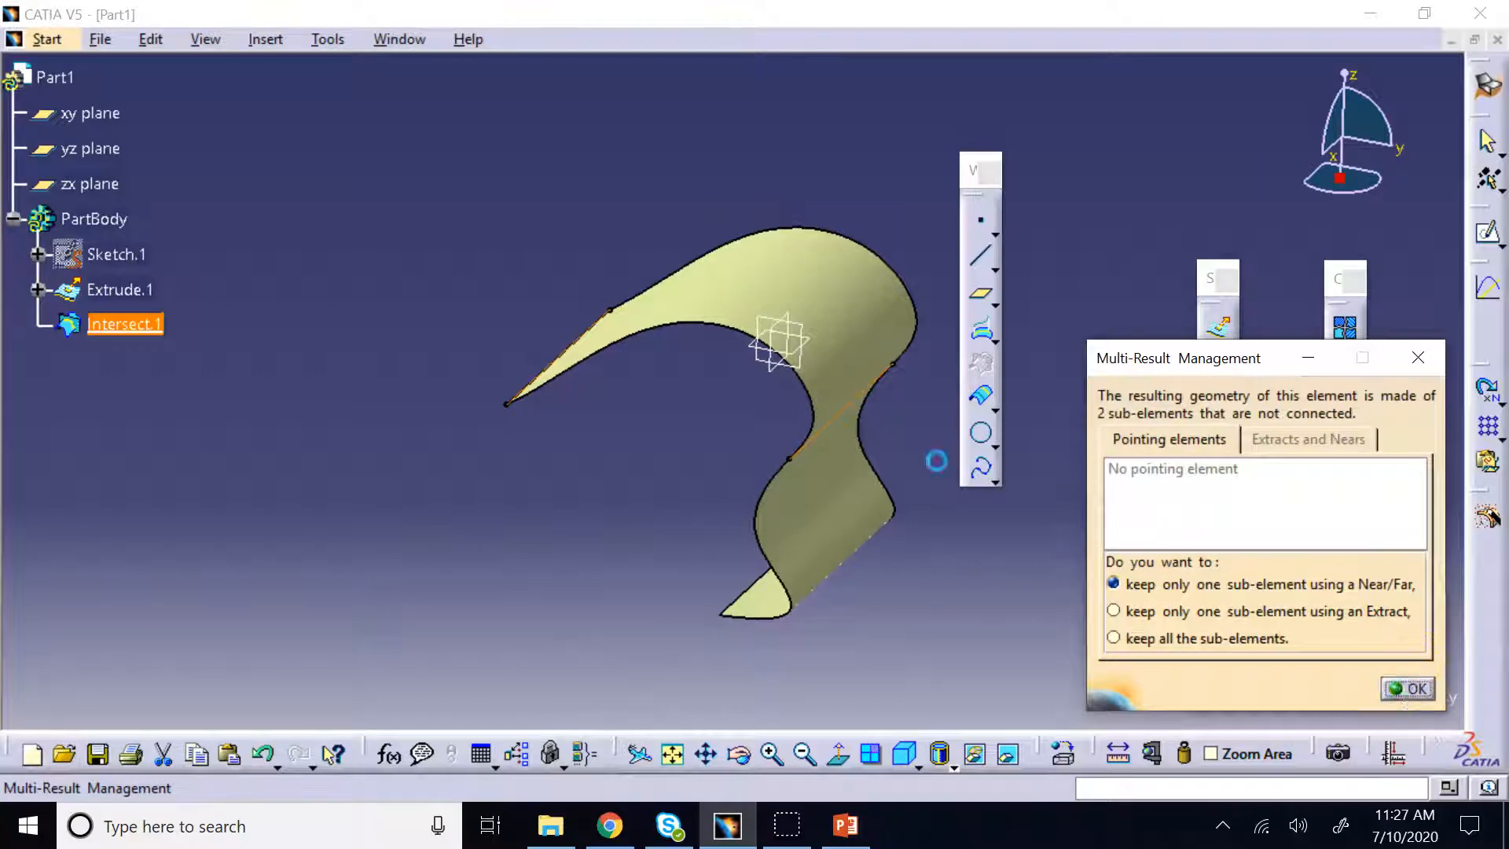
Keep only one intersection sub-element using Near, with a new coordinate point at 0, 0, 0 in as the reference element
left_click(1408, 690)
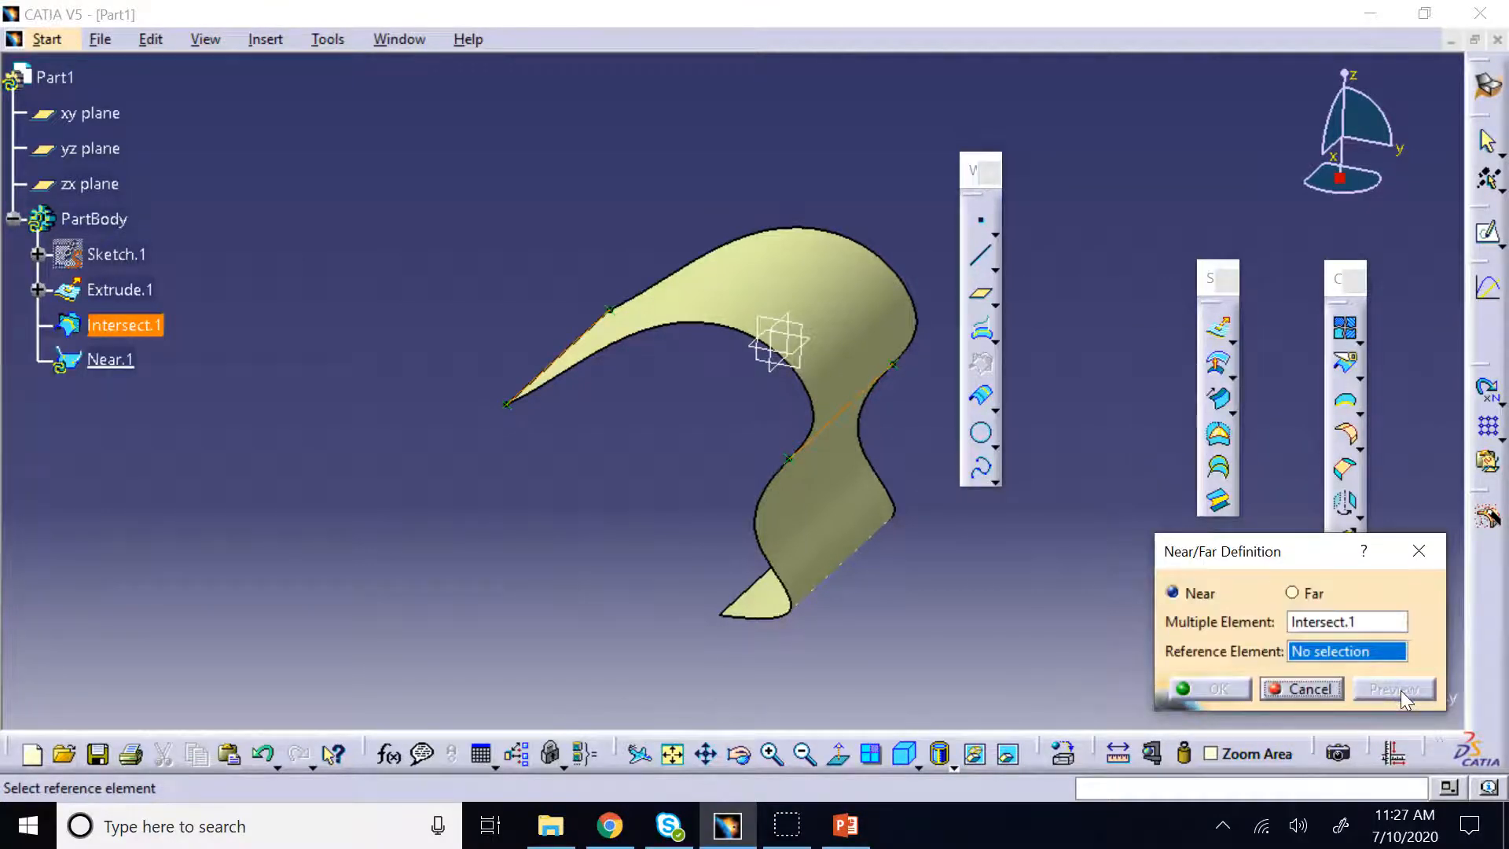
right_click(1324, 652)
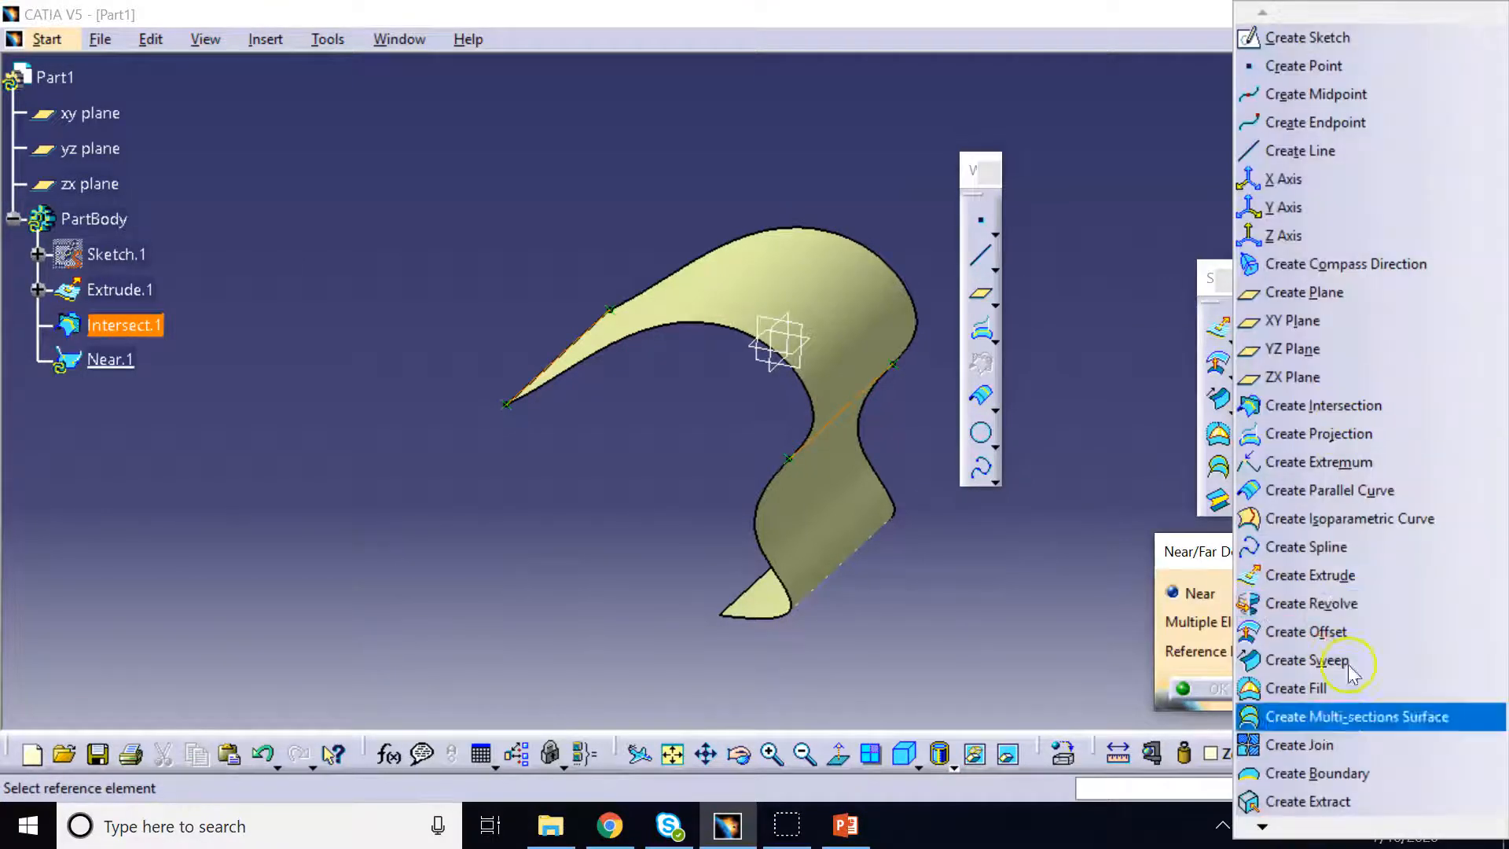
left_click(1300, 65)
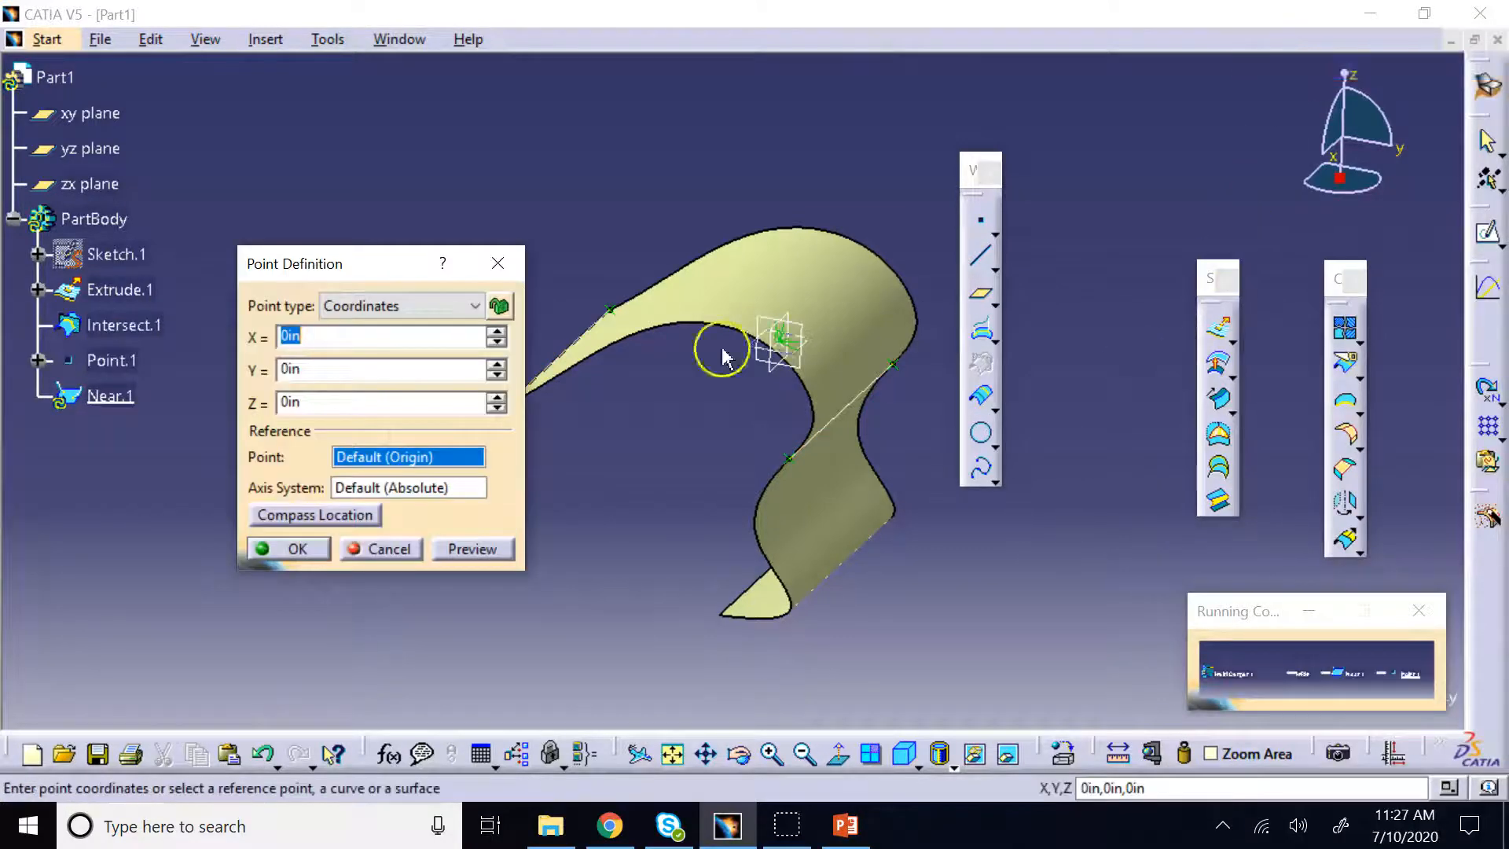
left_click(315, 550)
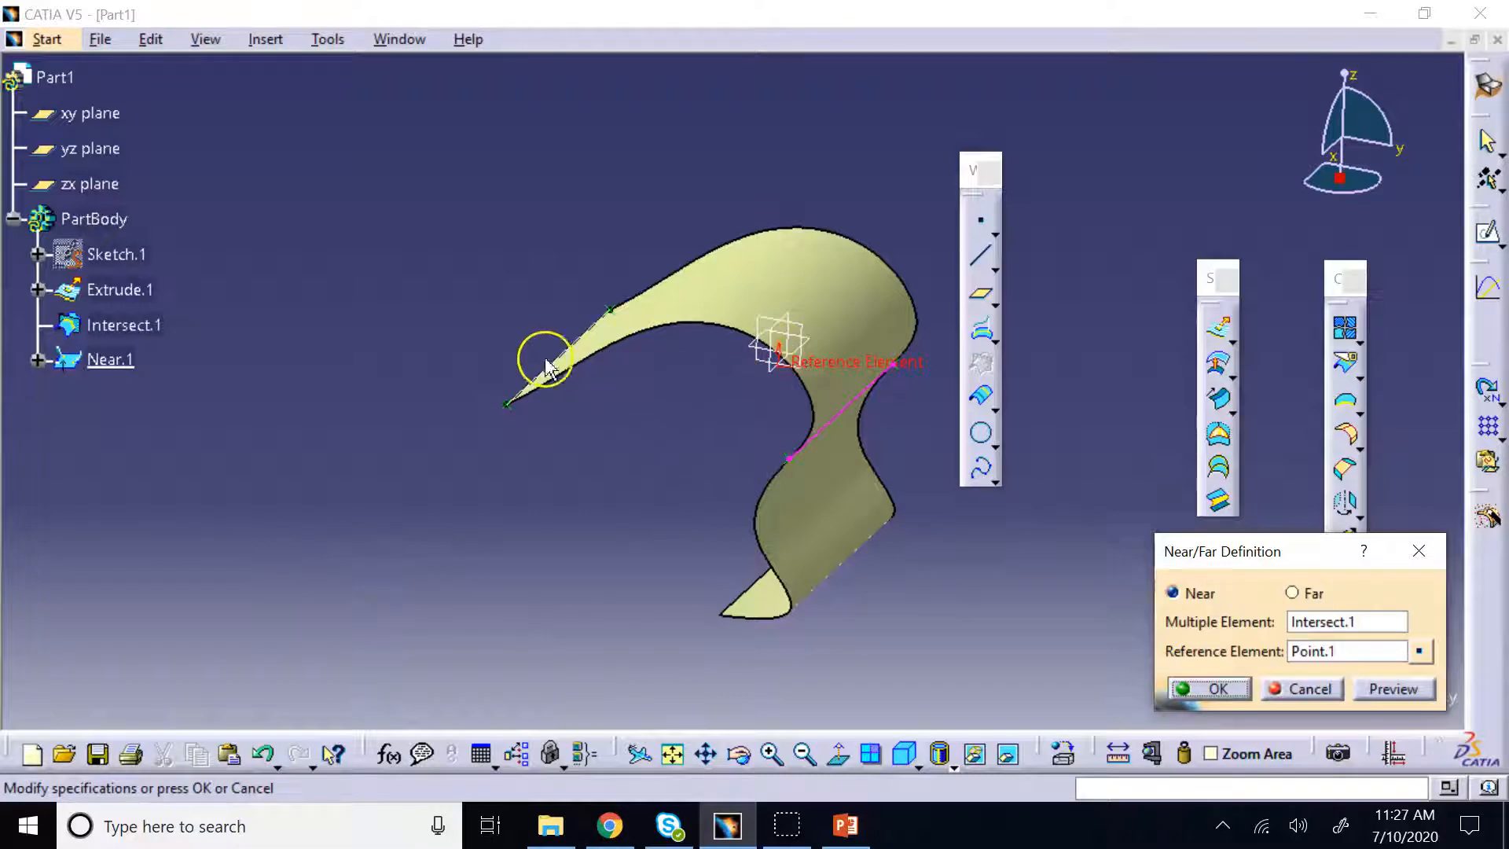
left_click(1214, 688)
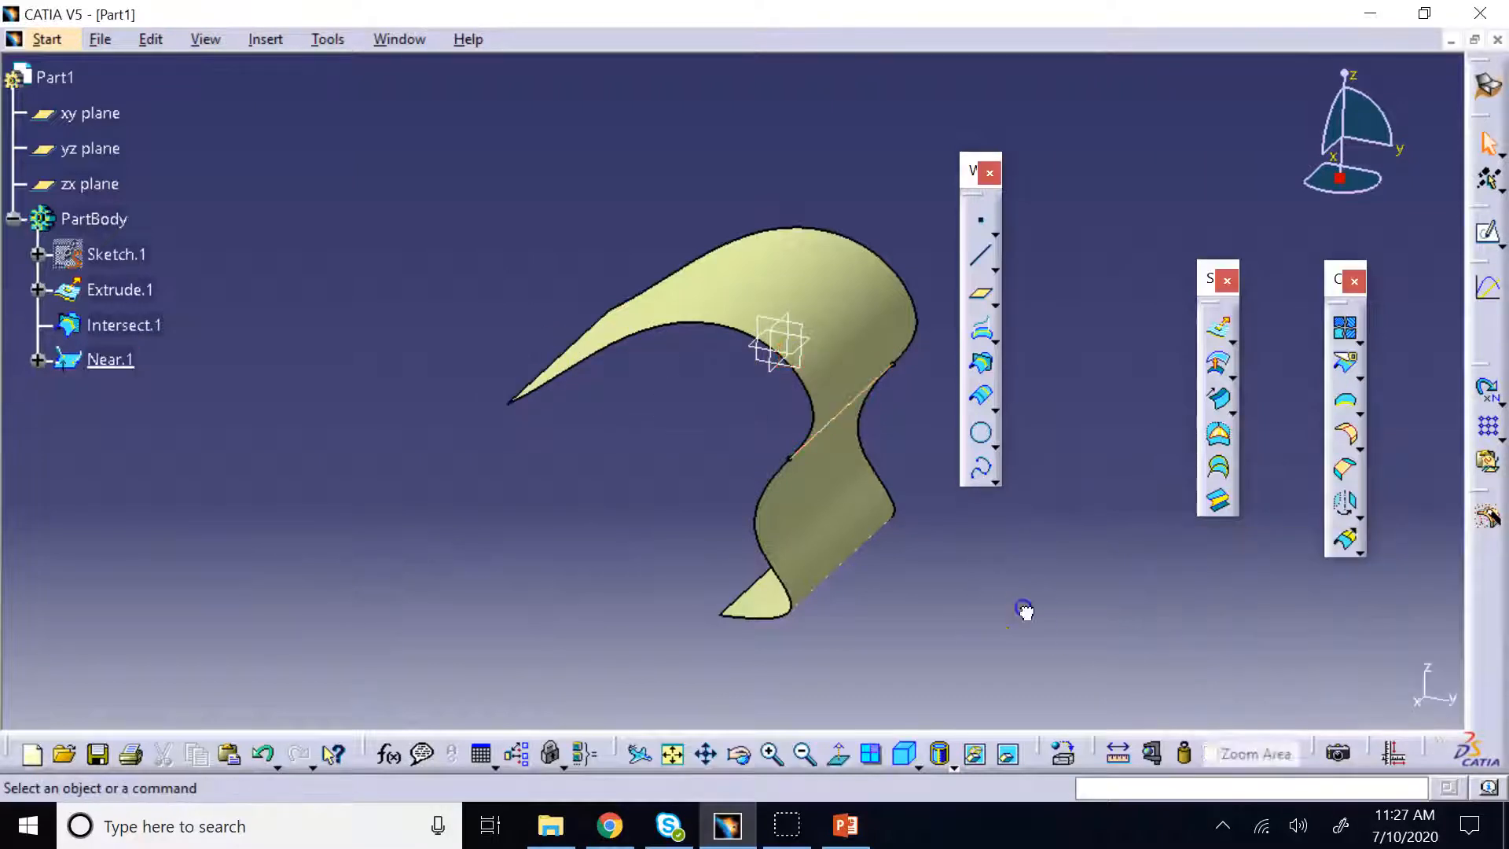
Delete the Near.1 feature from PartBody
right_click(134, 359)
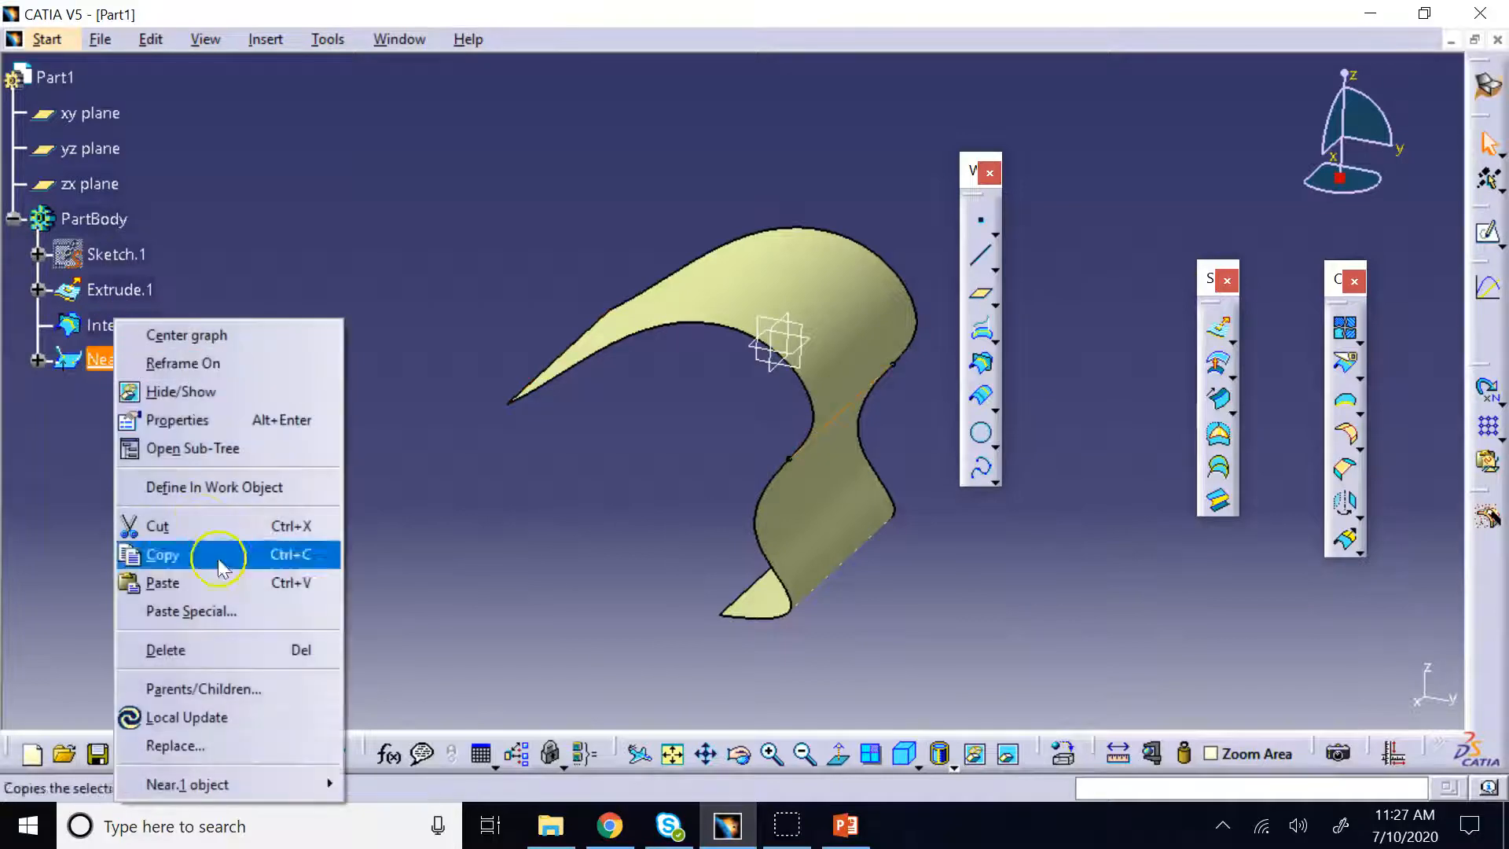
left_click(215, 652)
left_click(1115, 481)
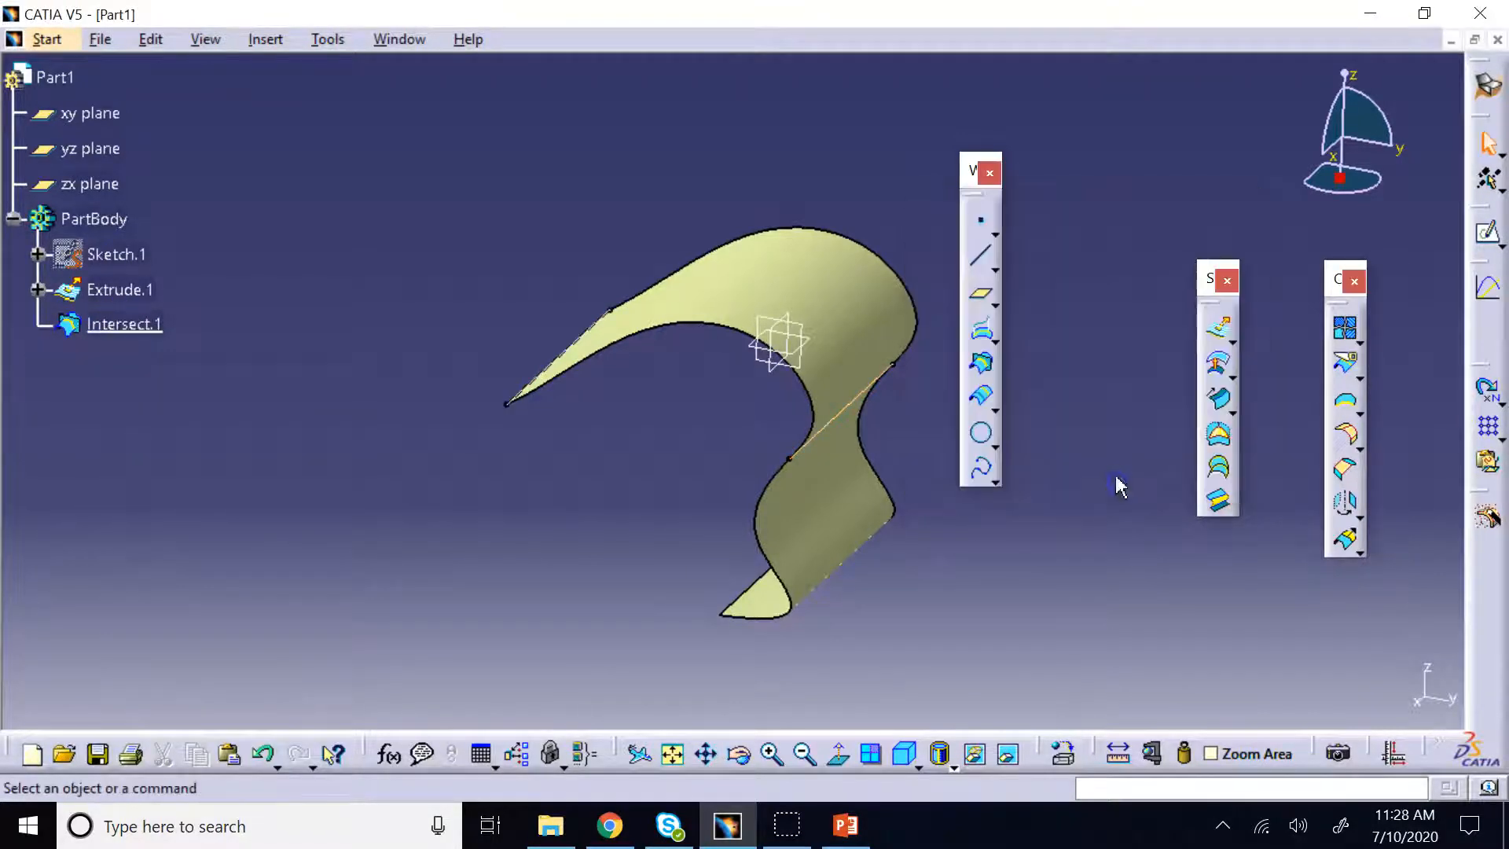
Redefine Intersect.1 to keep all the sub-elements and highlight it on the surface
double_click(148, 331)
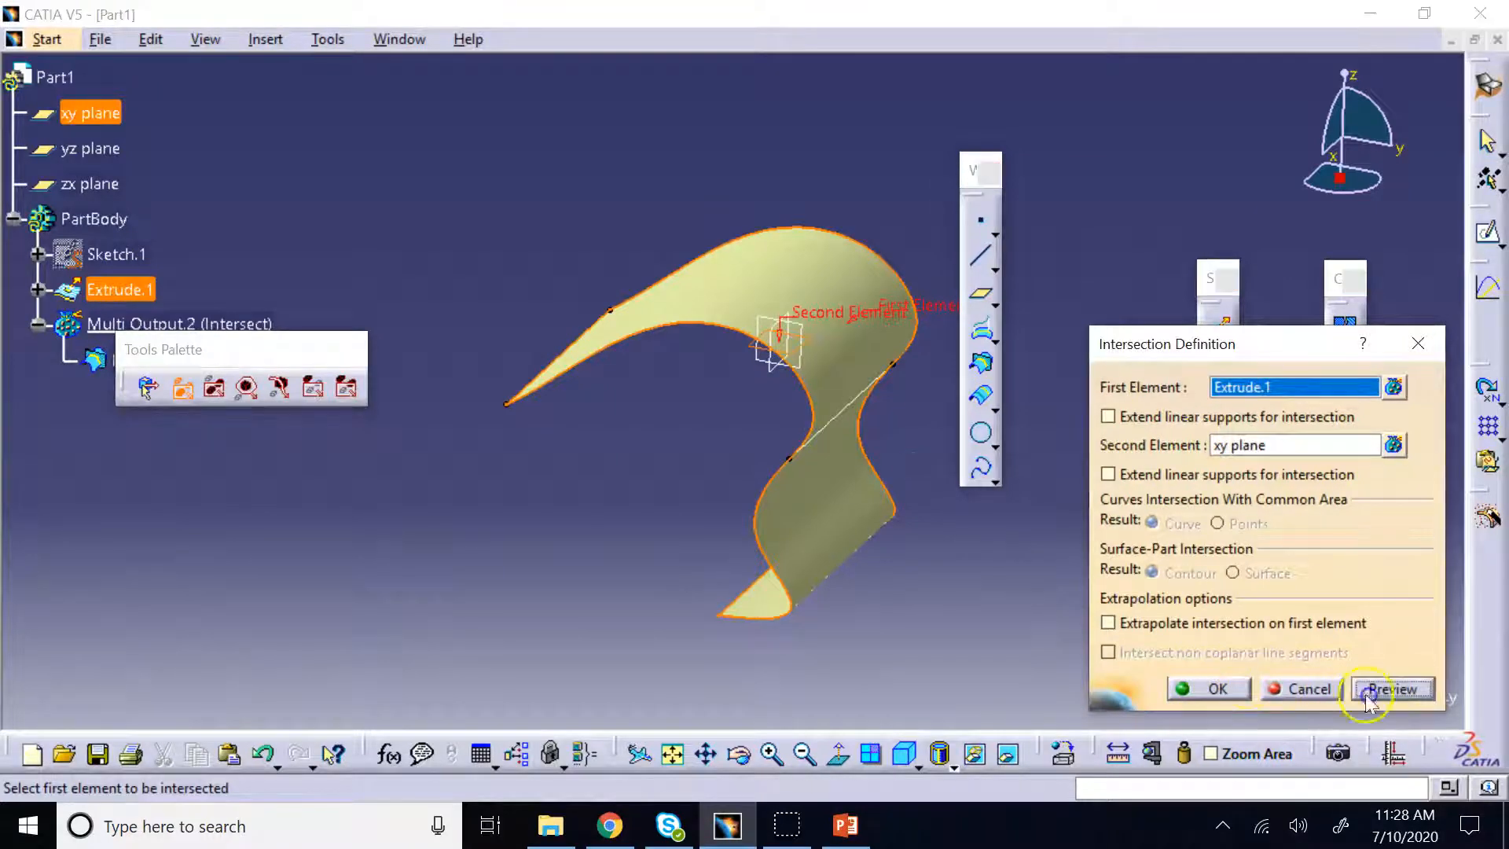
left_click(1226, 689)
left_click(1113, 638)
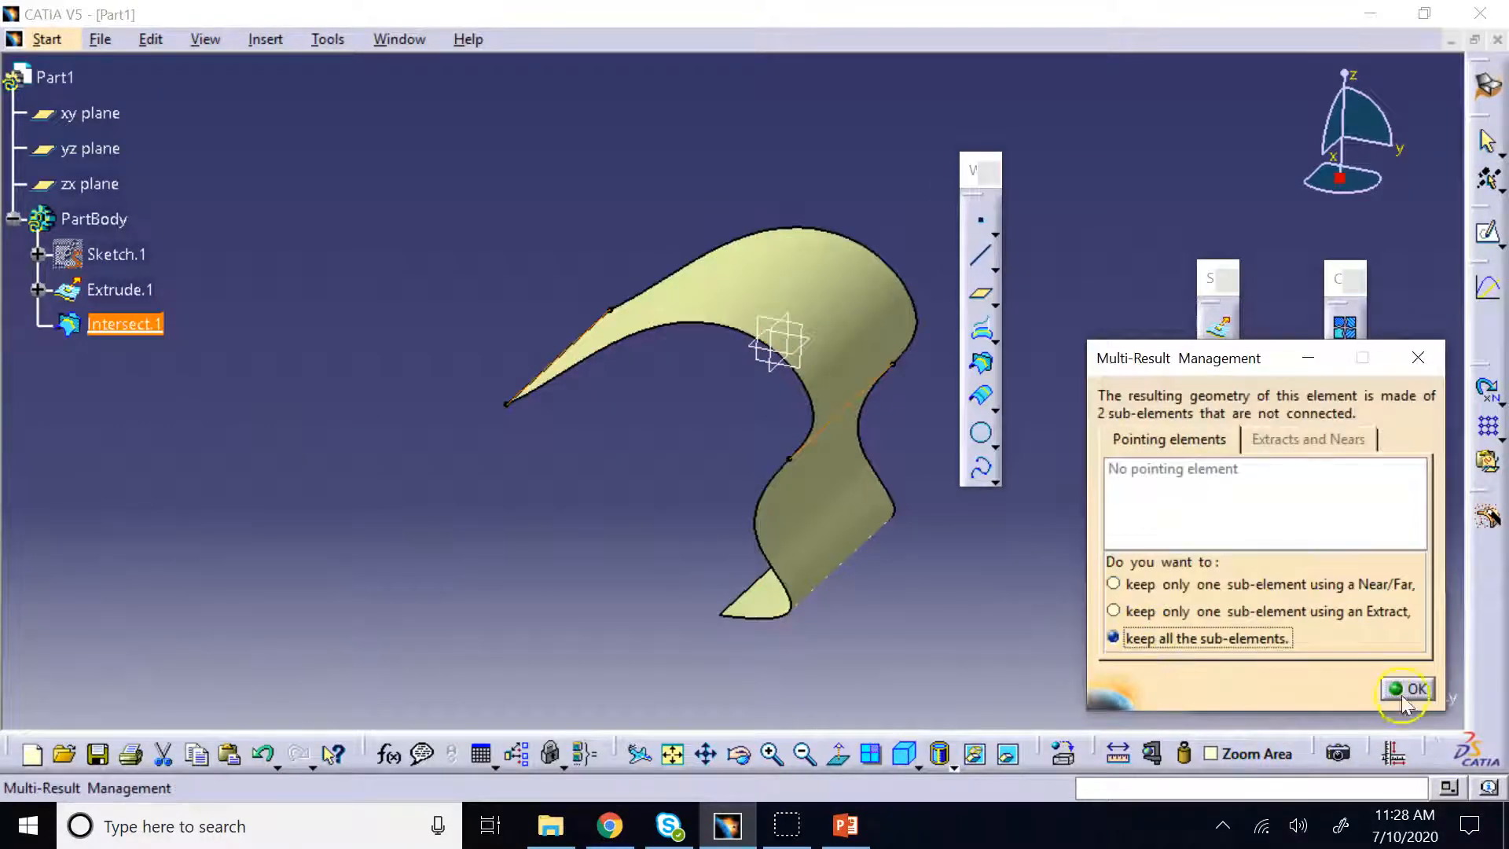
left_click(1409, 688)
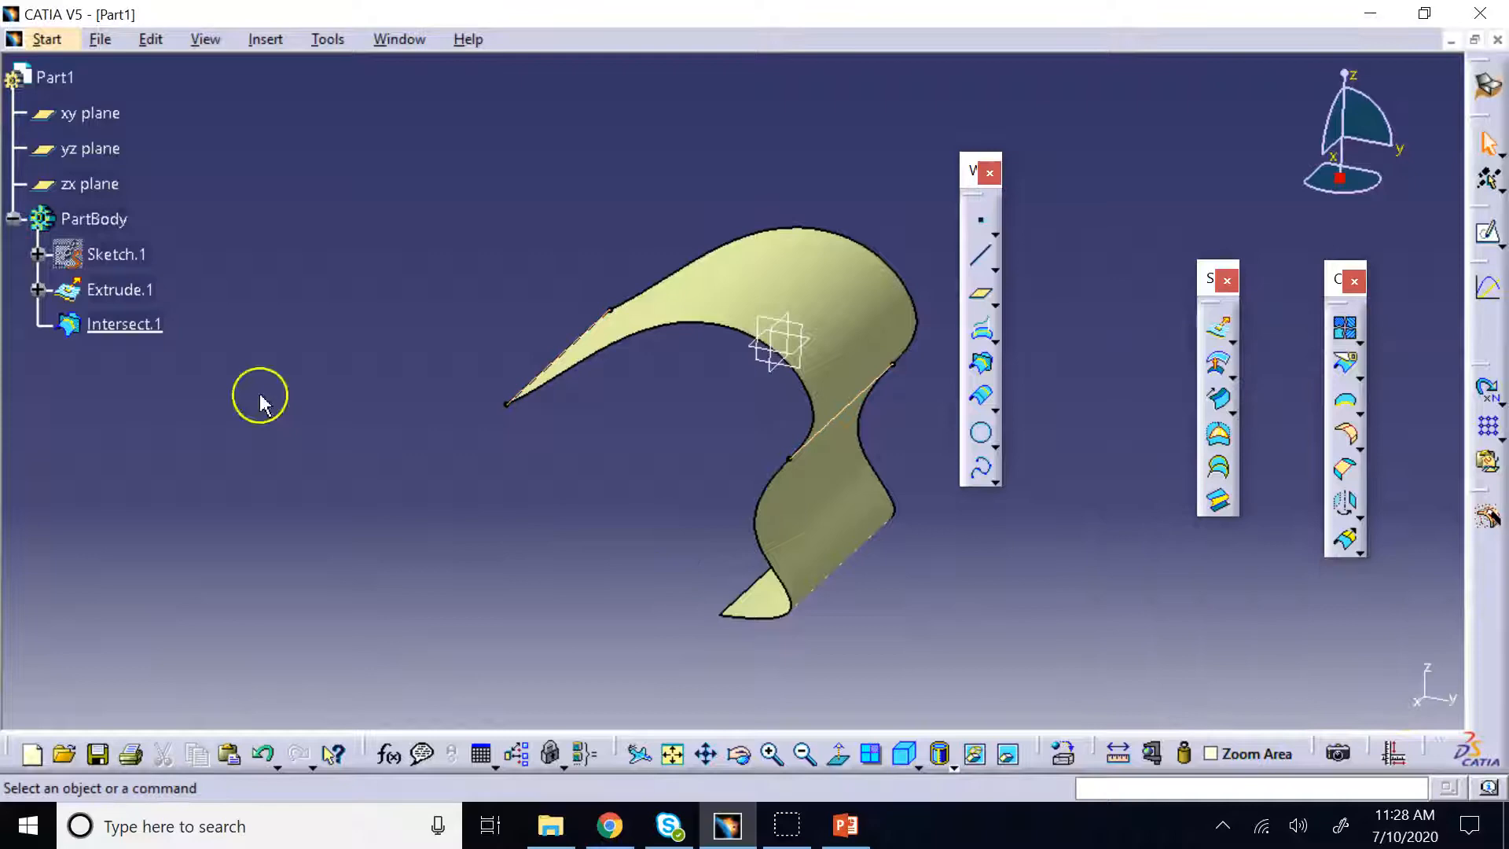
left_click(126, 324)
middle_click_drag(656, 497, 819, 495)
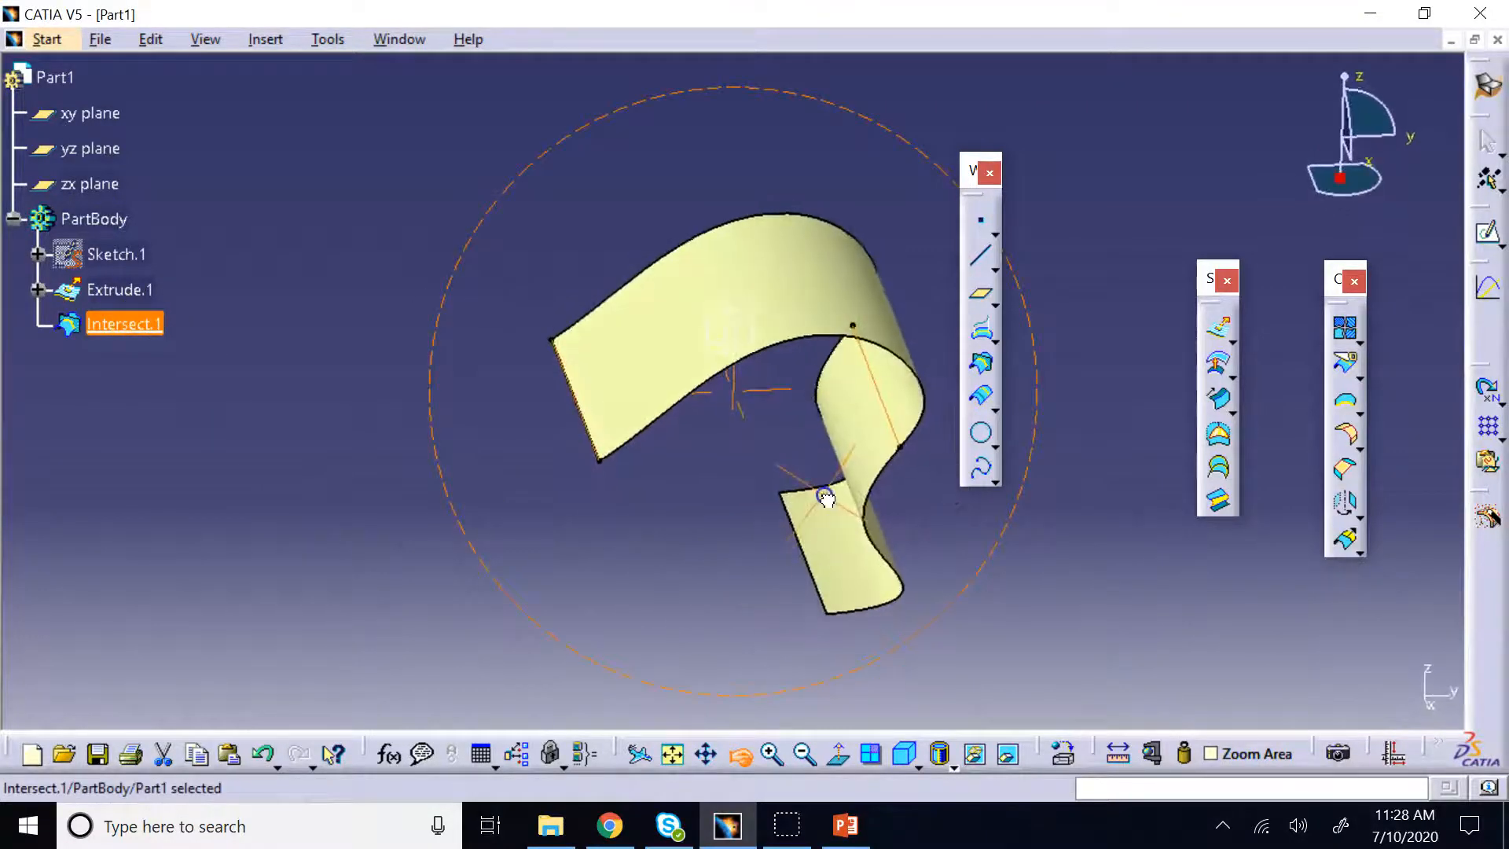
Edit Sketch.1 to move the spline's endpoint on the horizontal axis to below that axis, exit the sketch and check Intersect.1 on the reshaped surface
double_click(657, 327)
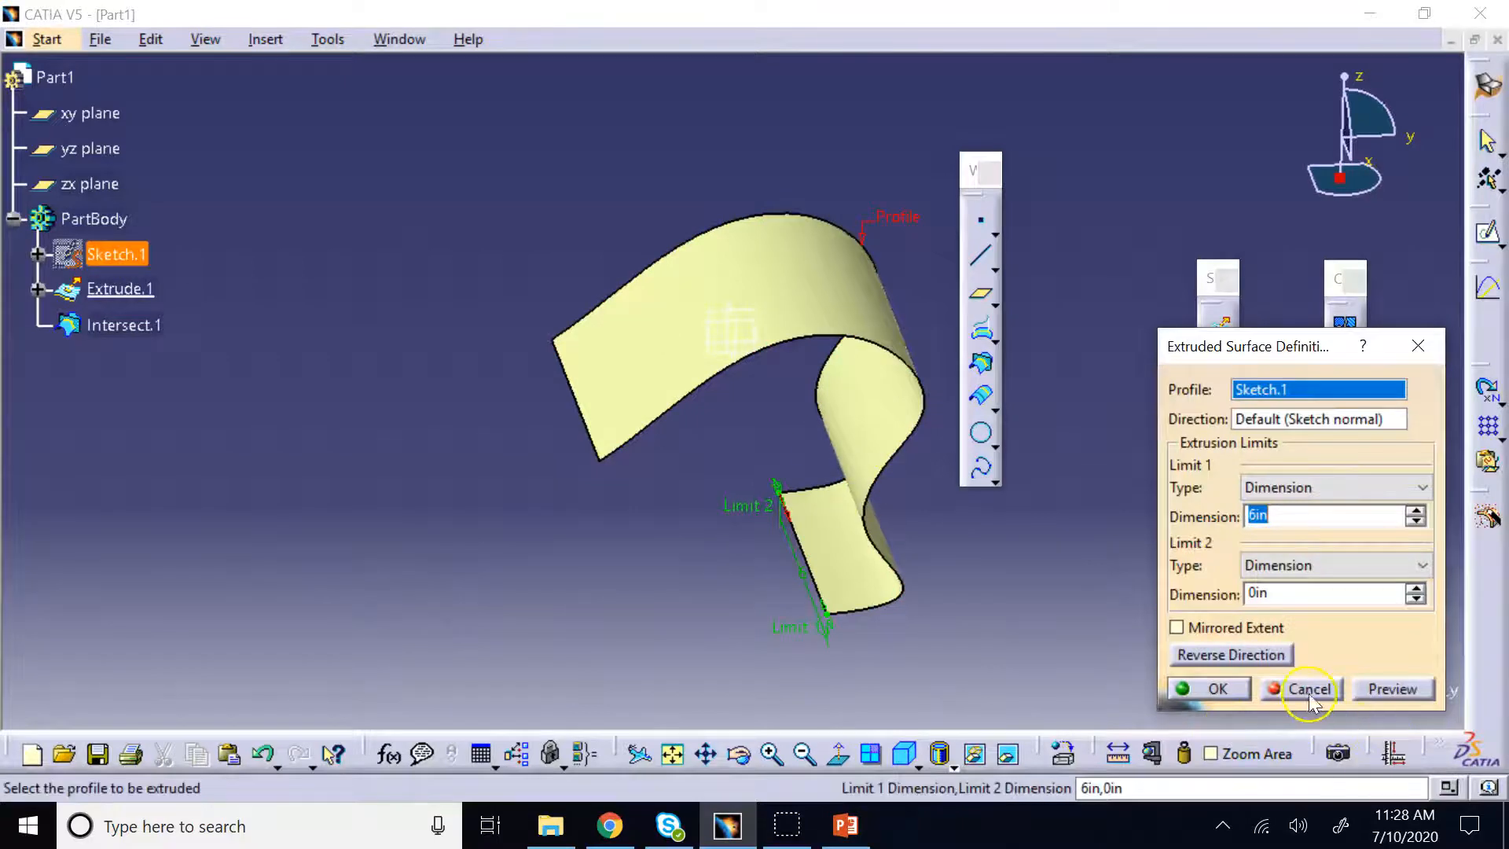
left_click(1308, 690)
double_click(116, 253)
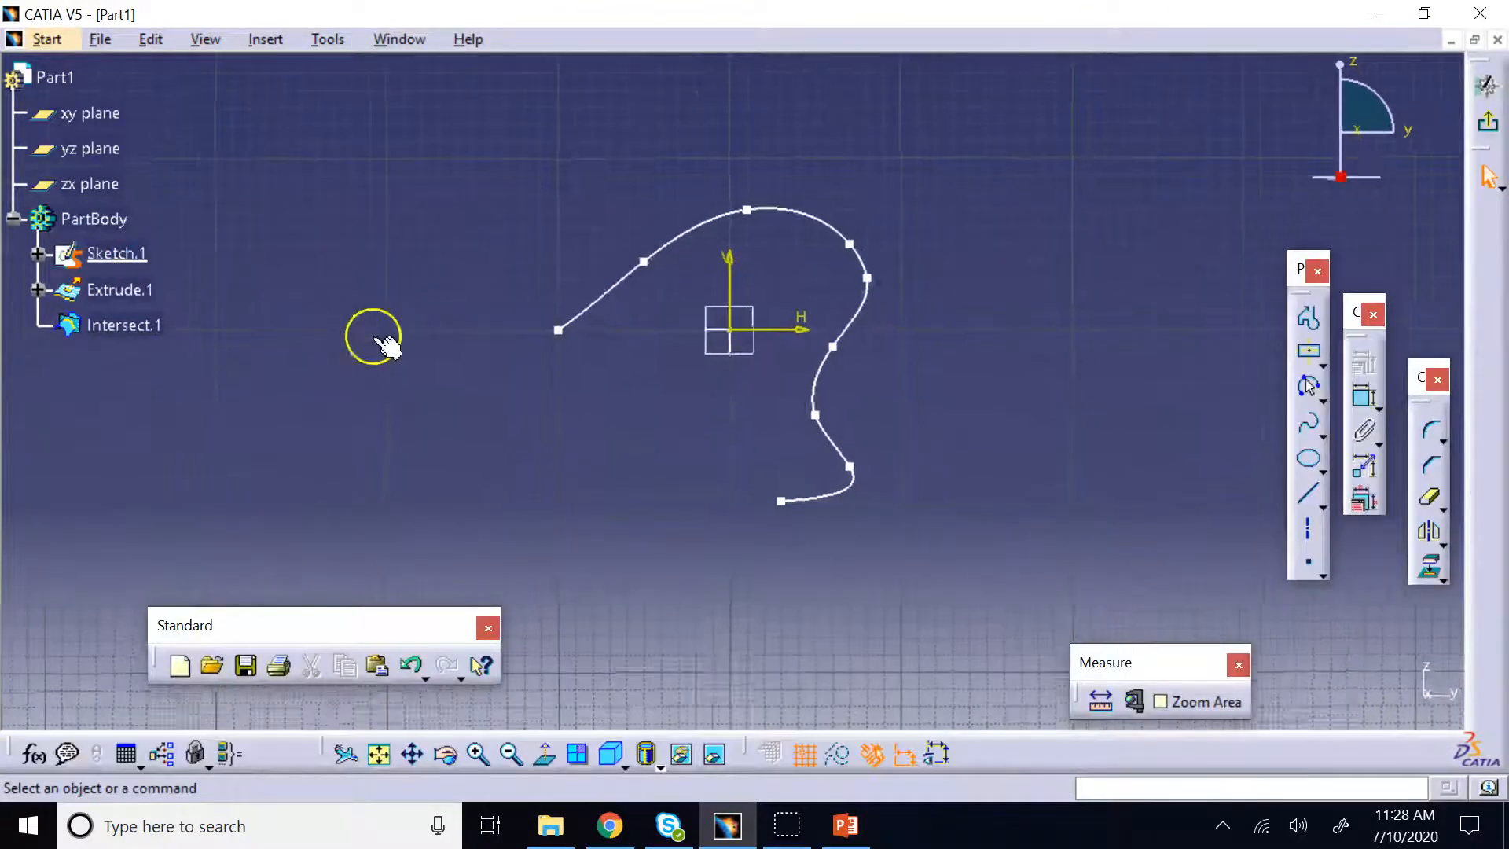
left_click_drag(558, 330, 560, 397)
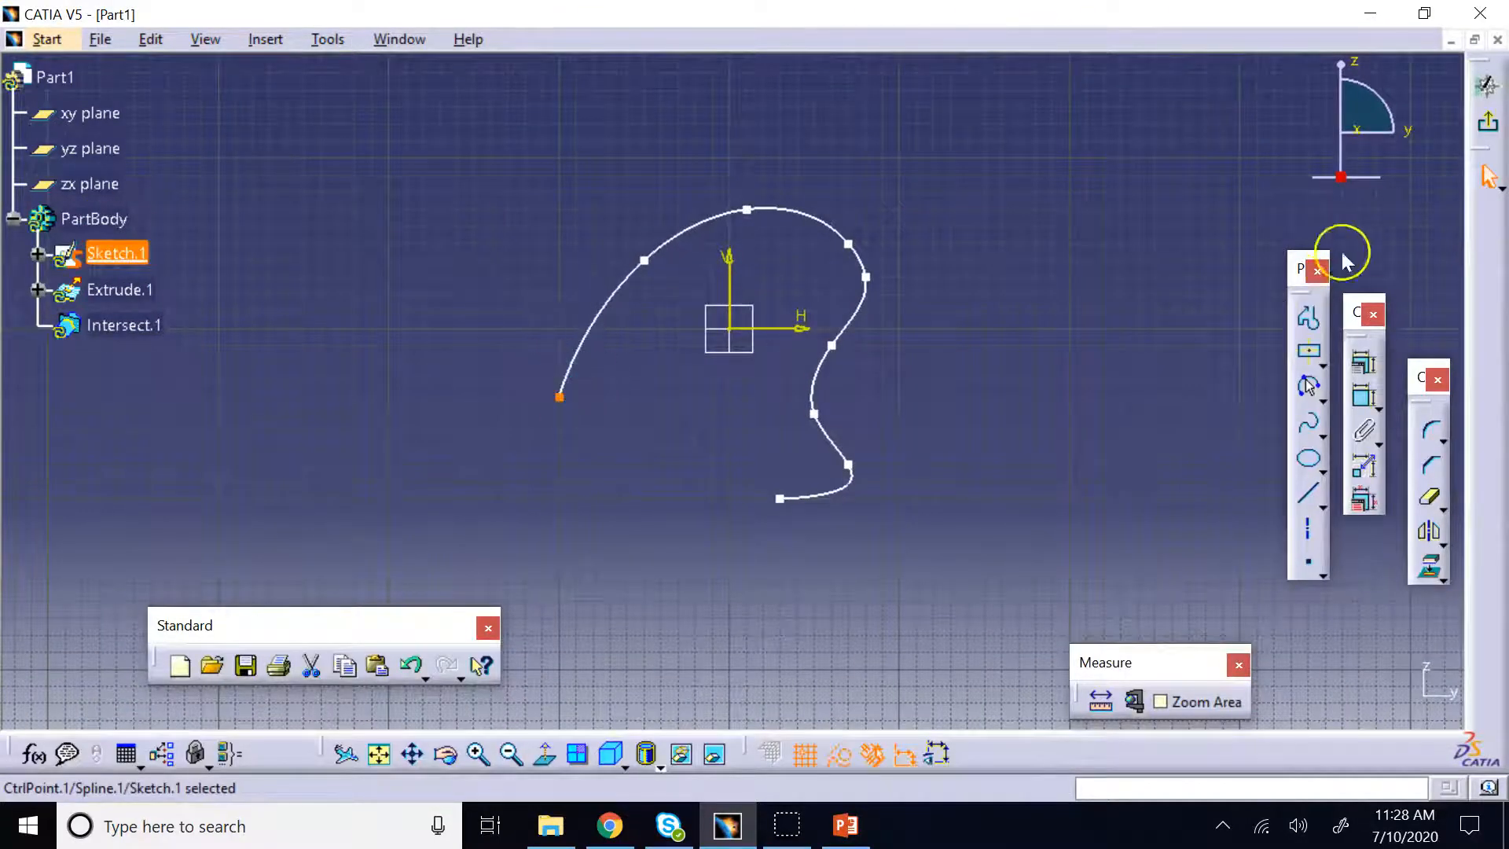
left_click(1487, 122)
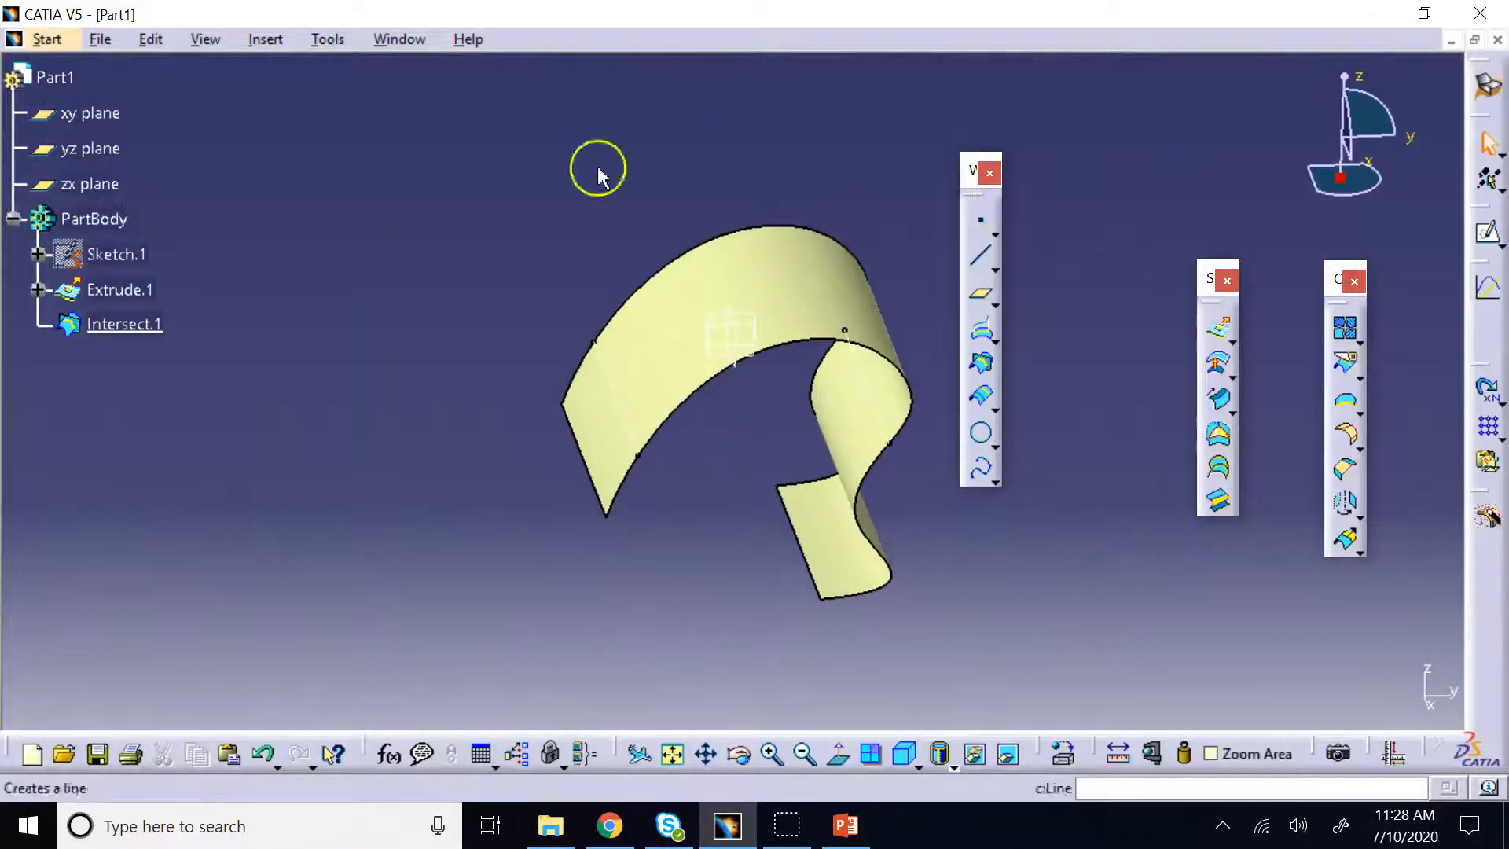
left_click(141, 330)
left_click(904, 753)
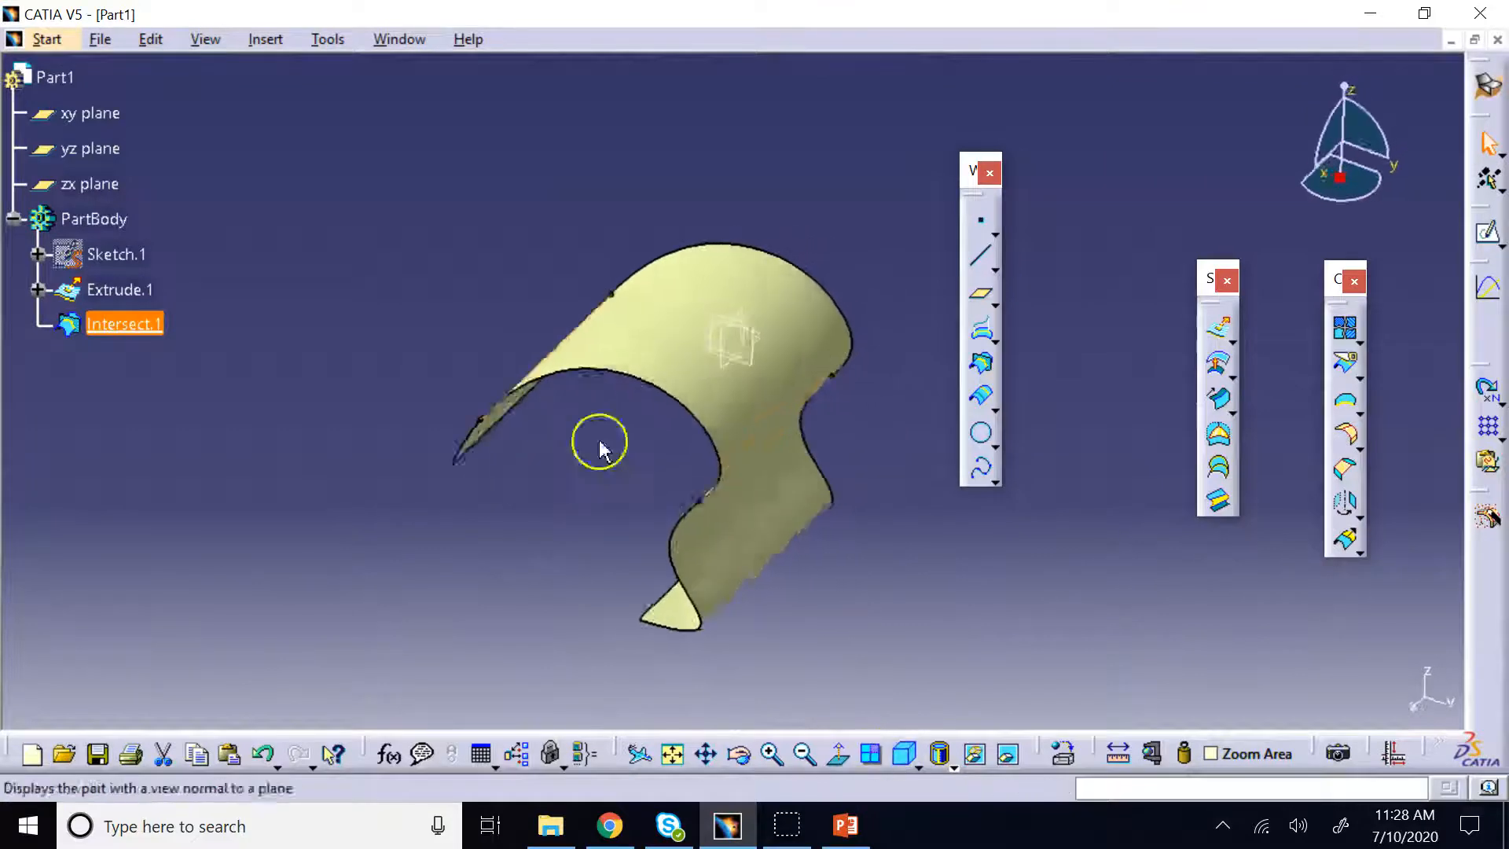
left_click(509, 126)
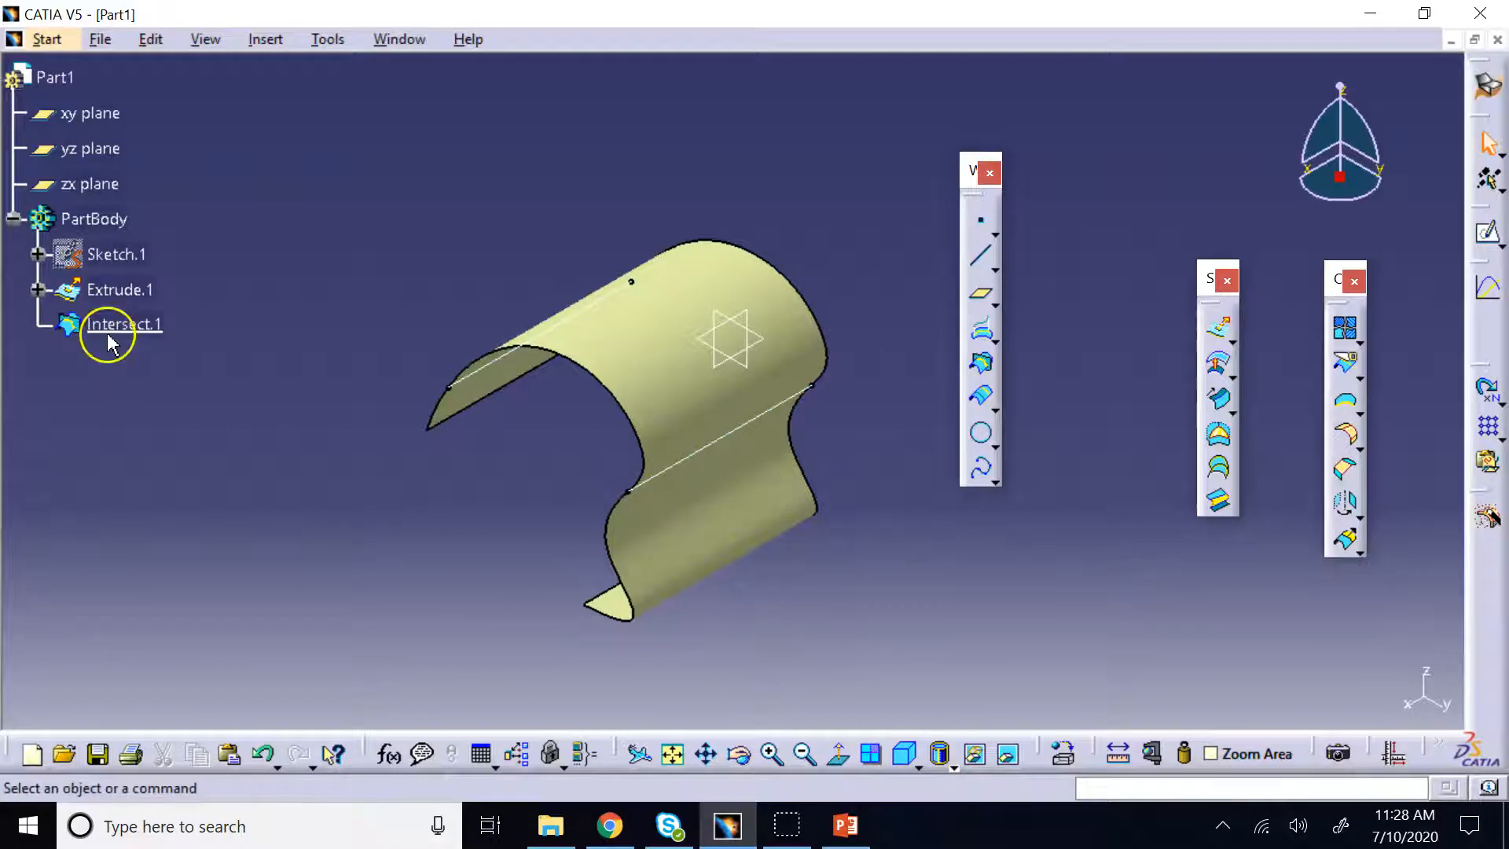
Delete Intersect.1 from PartBody, keeping its parent elements
right_click(112, 327)
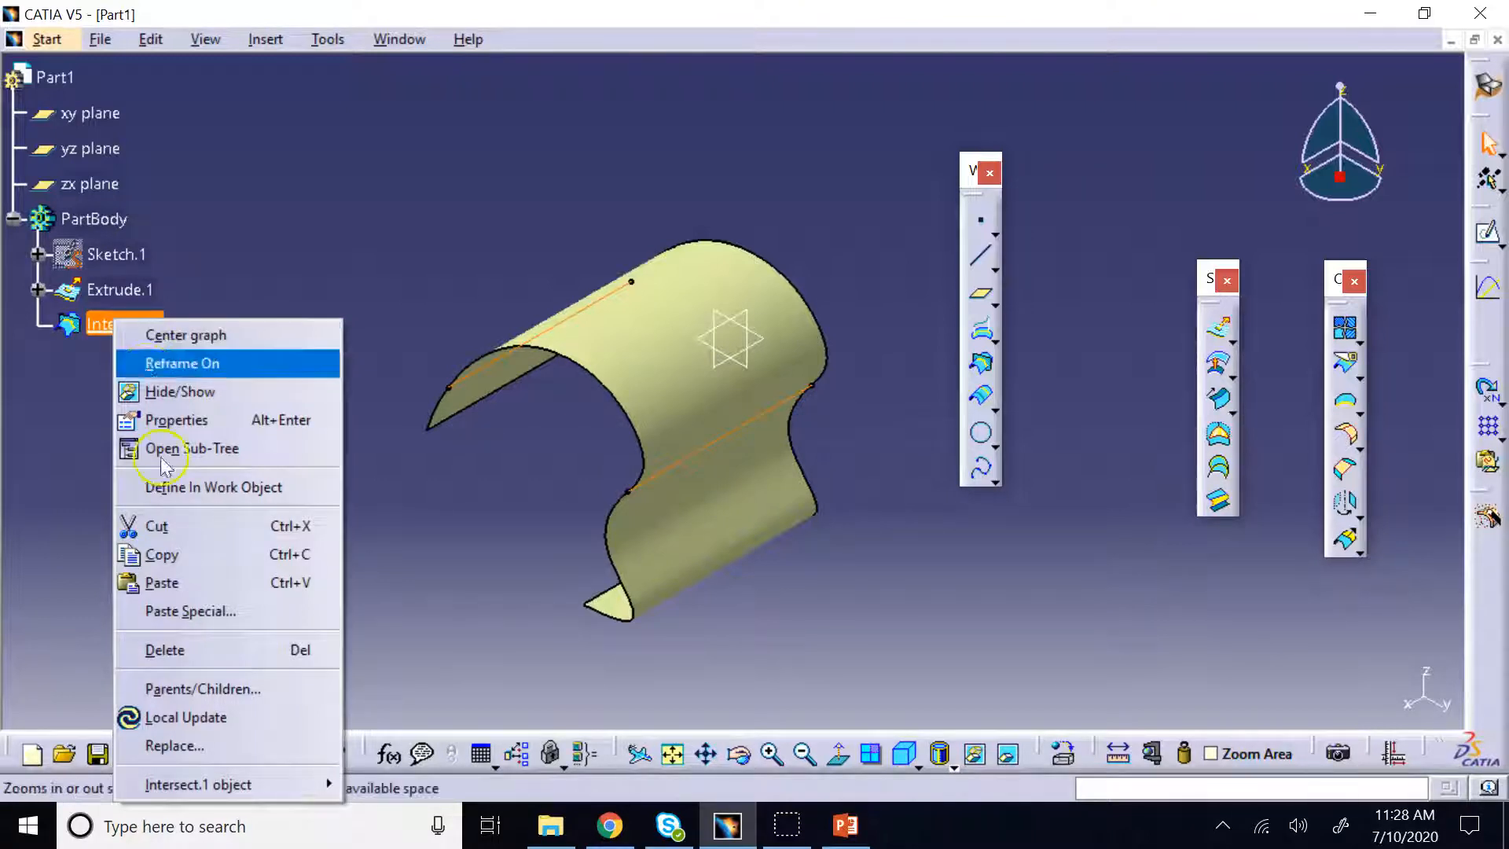
left_click(169, 649)
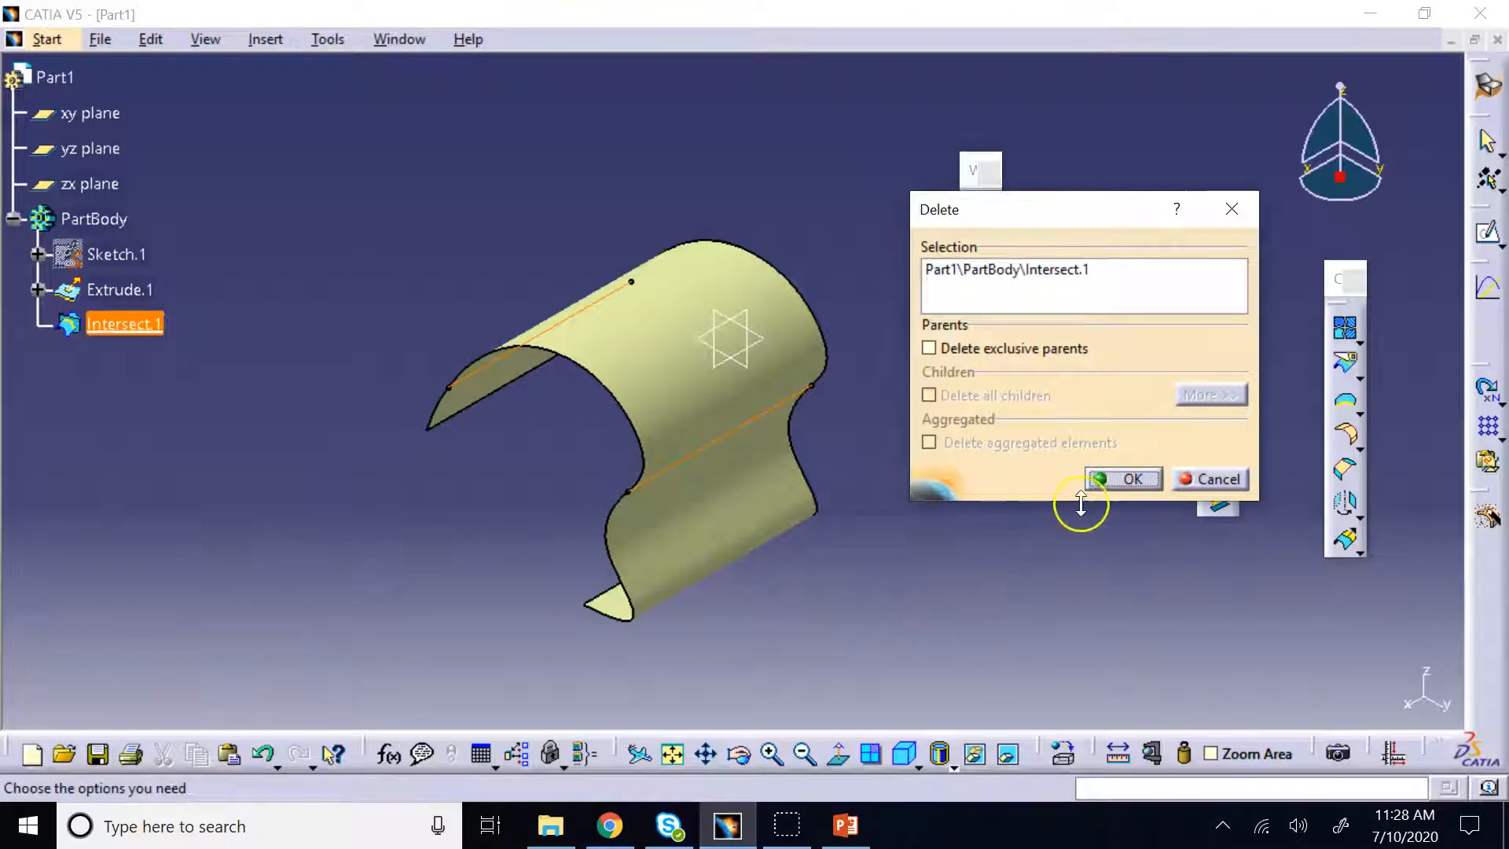
left_click(1104, 479)
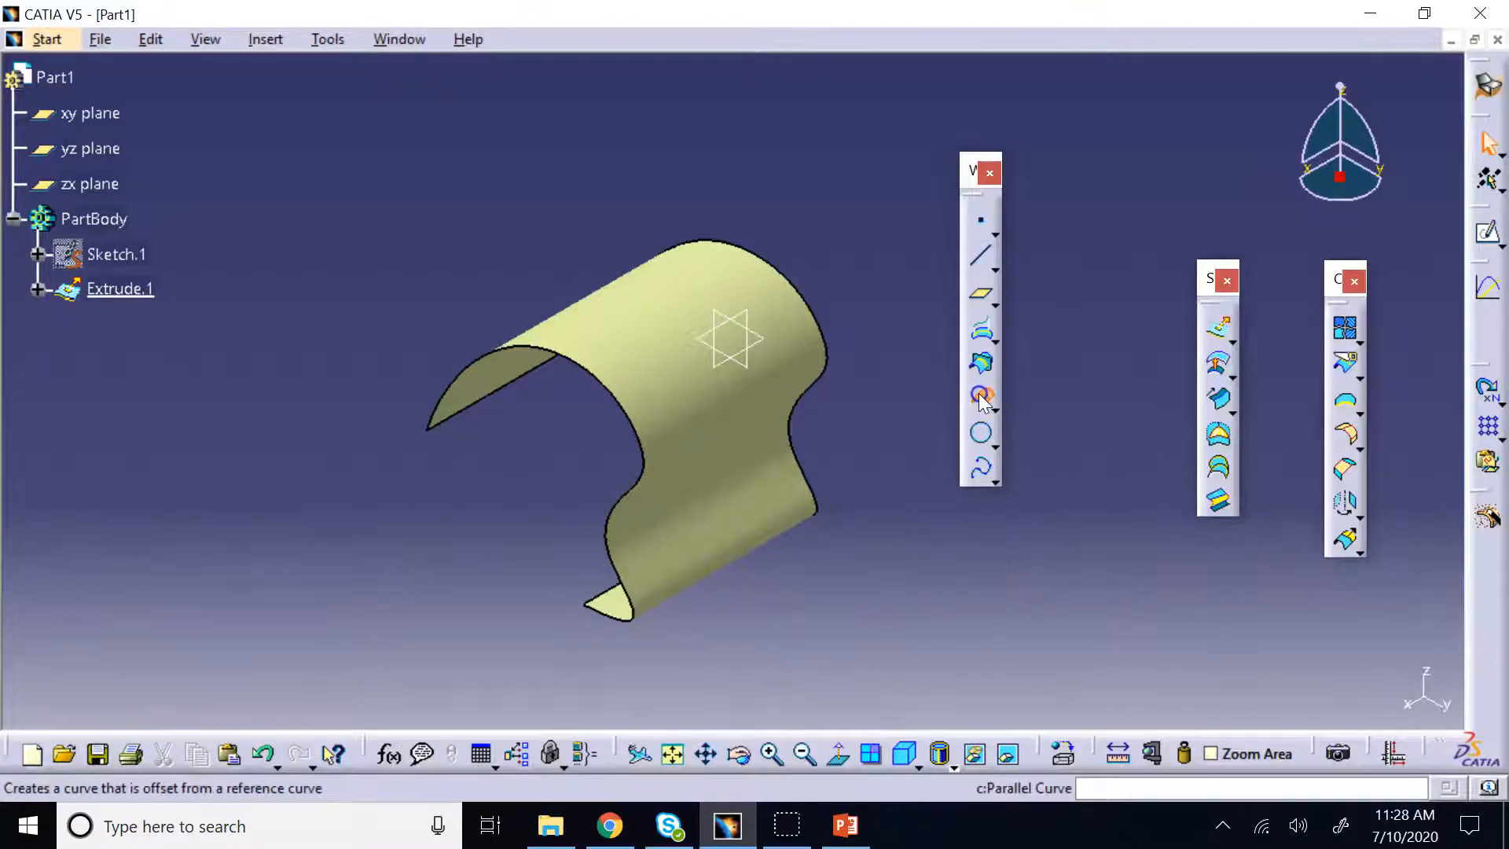
Define a parallel curve offset 1 in from the front curved edge of the extrusion, using Extrude.1 as support, and preview it
left_click(981, 398)
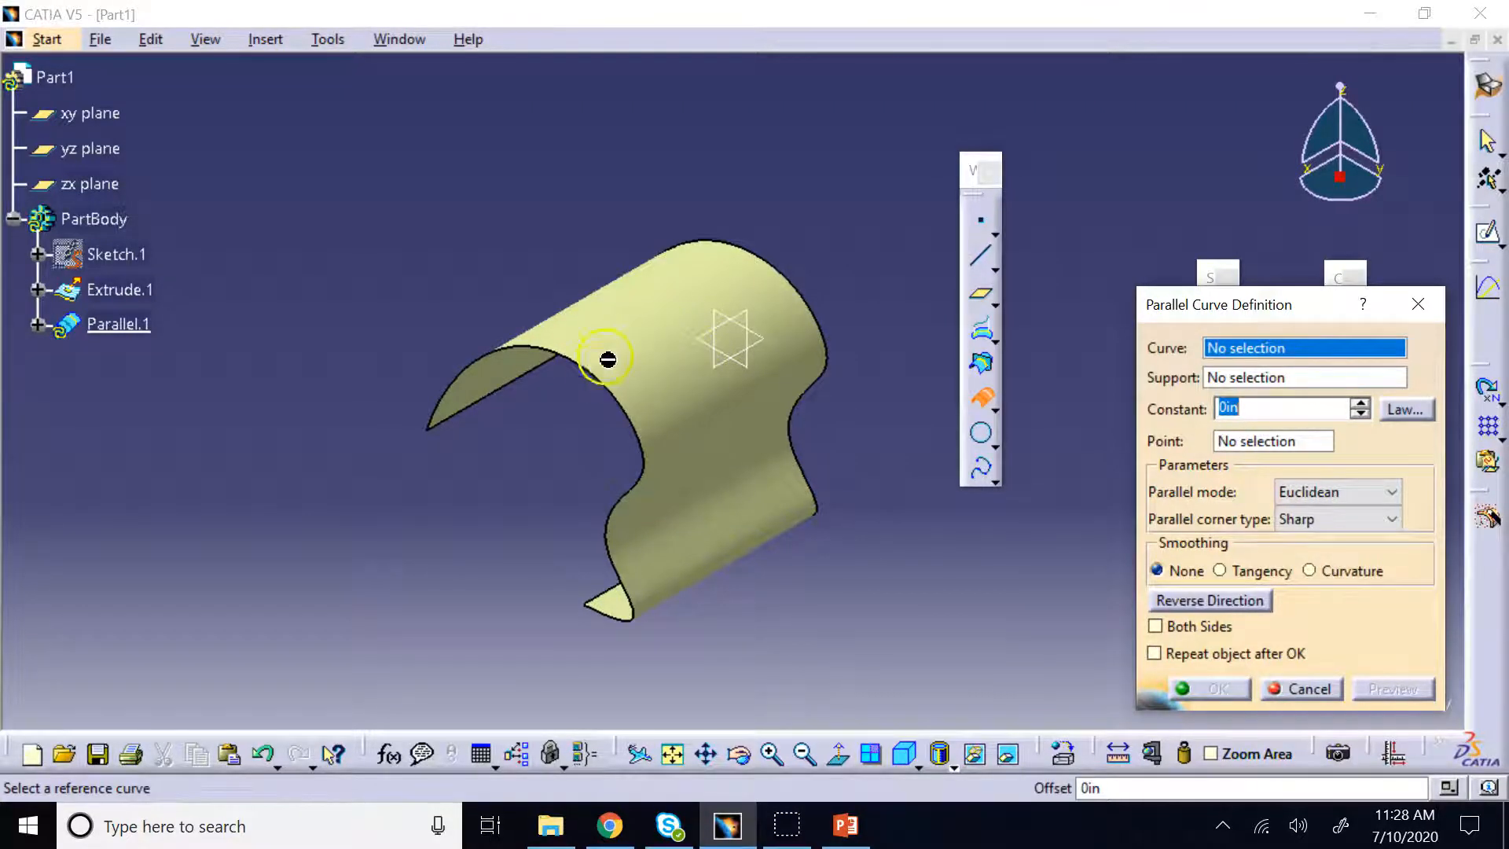
left_click(656, 475)
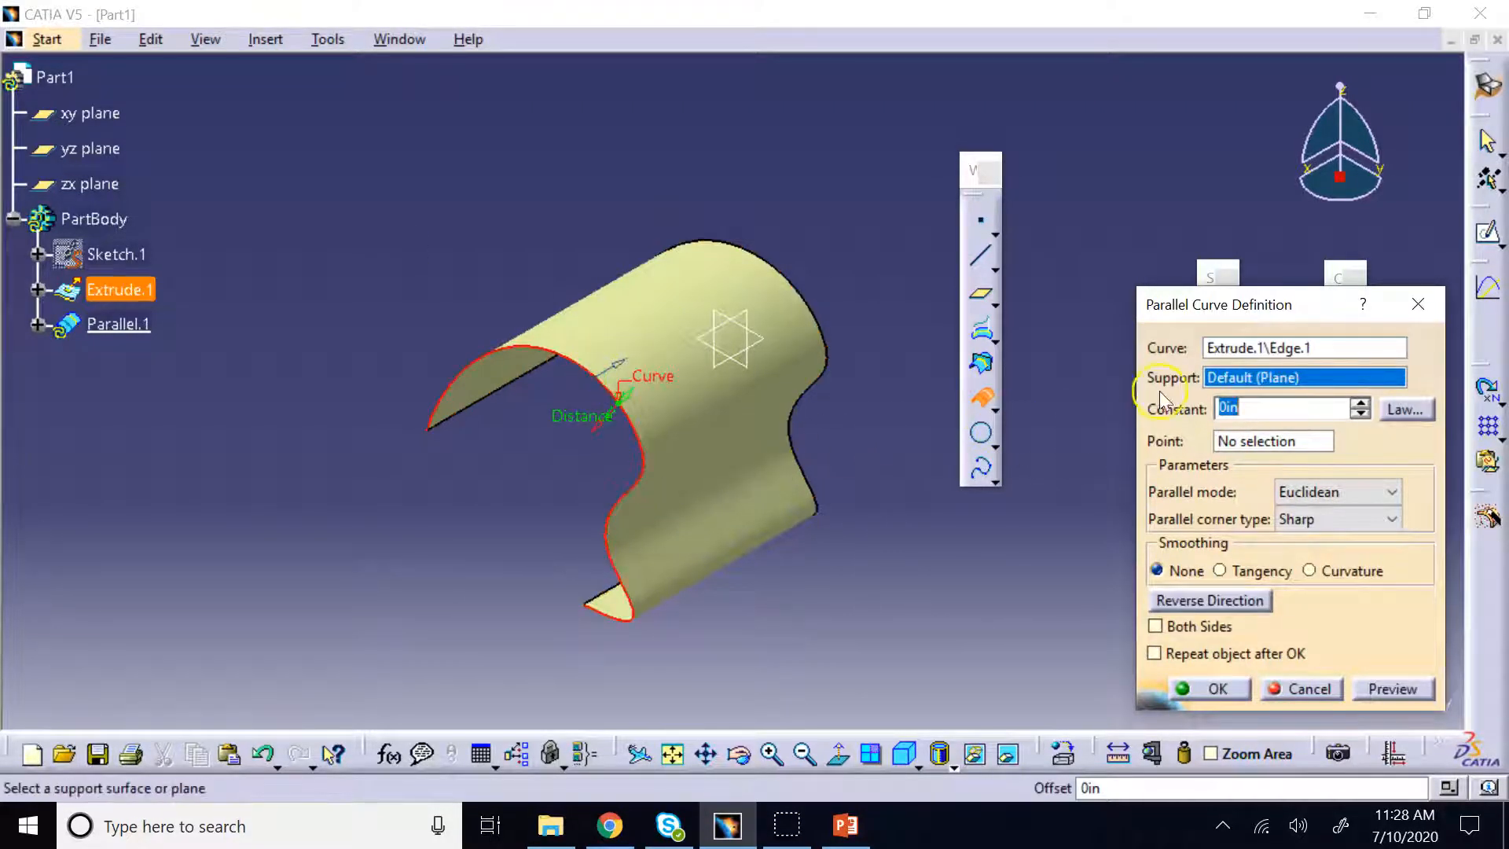
left_click(632, 339)
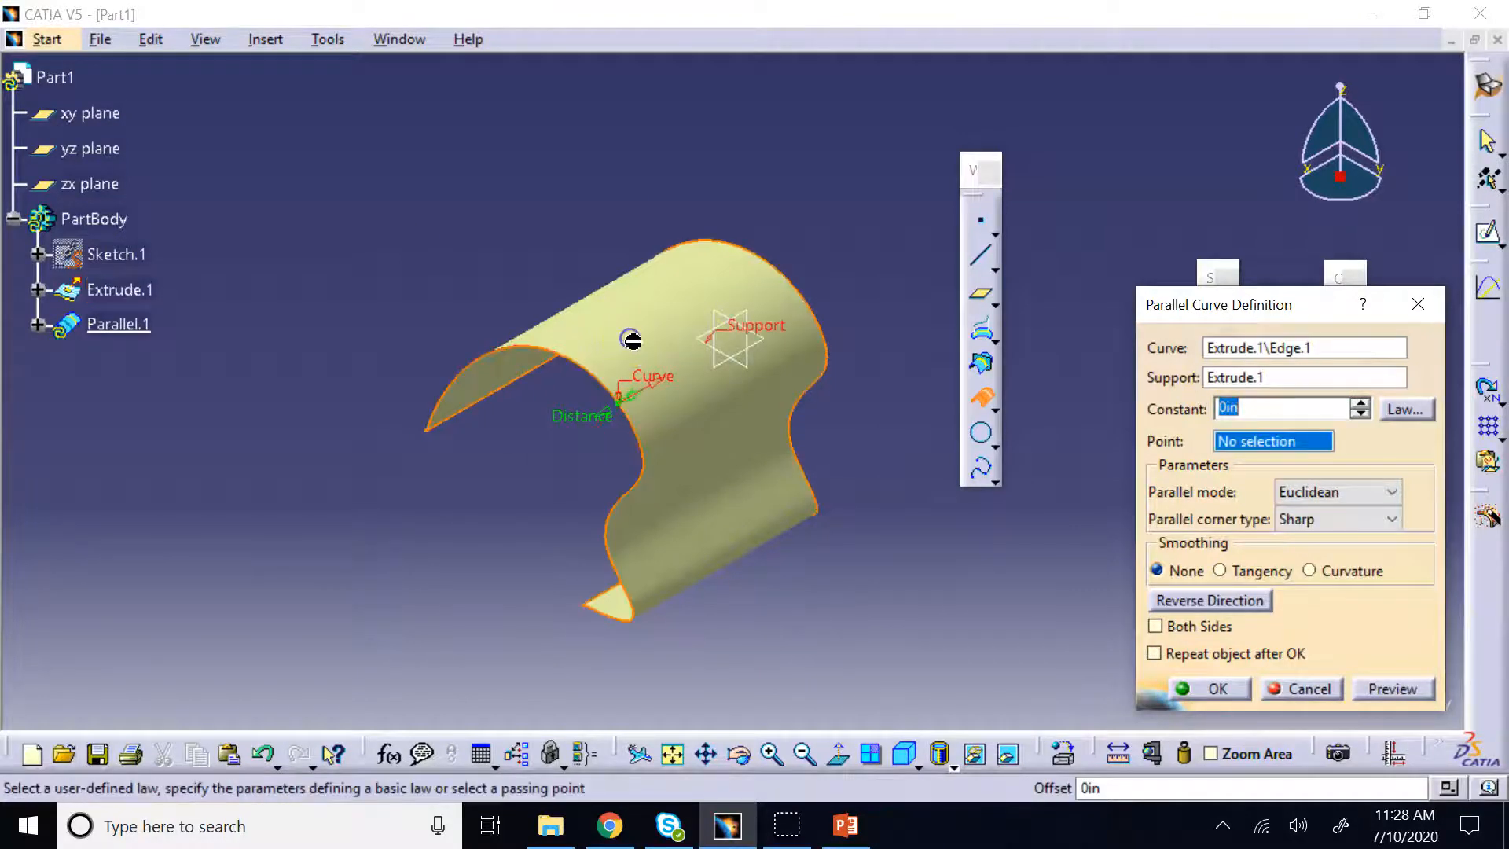
left_click(1358, 401)
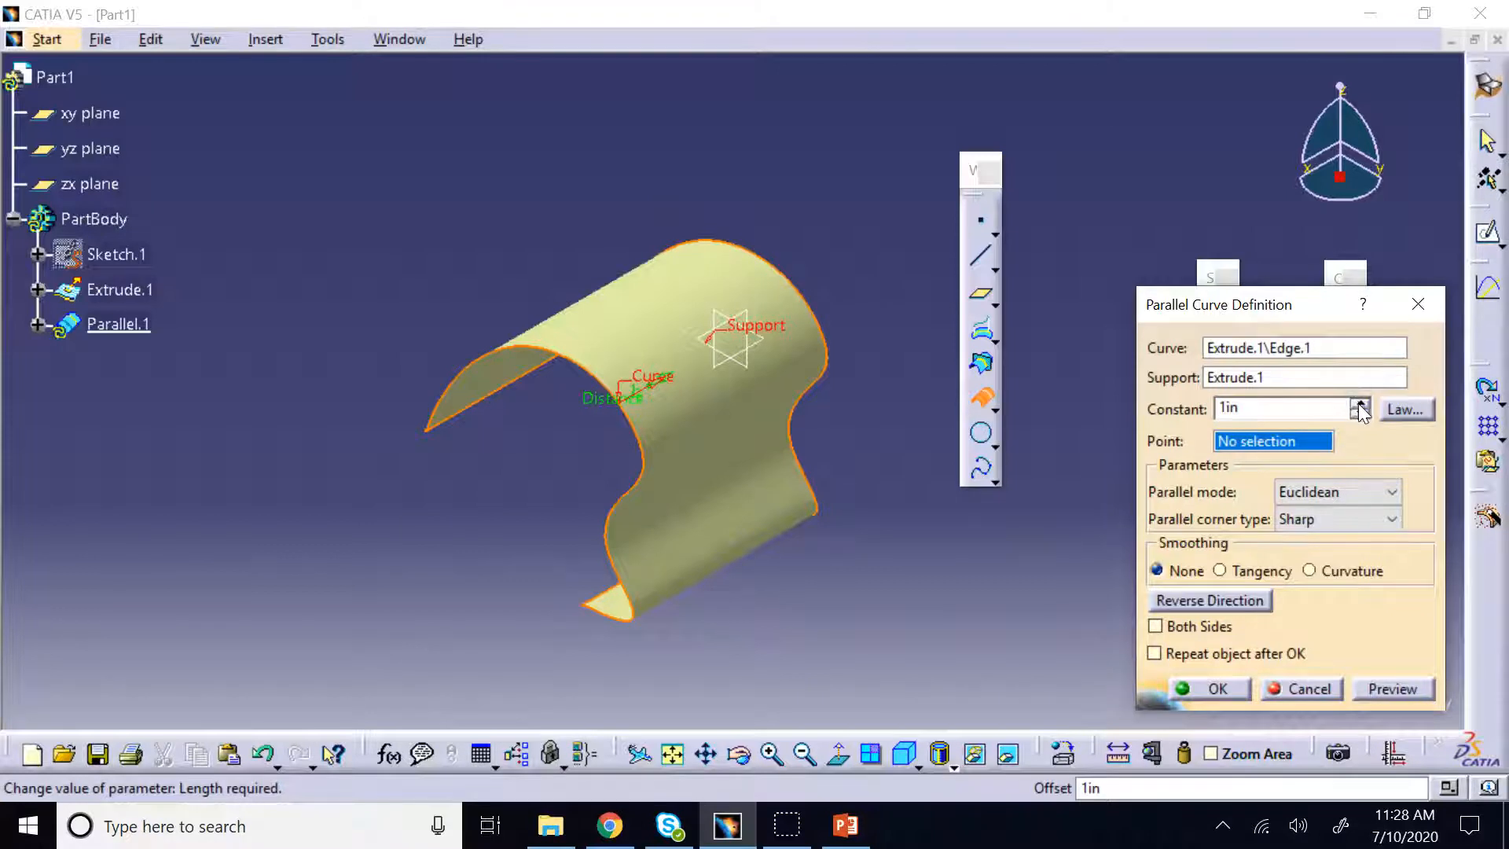
left_click(1410, 688)
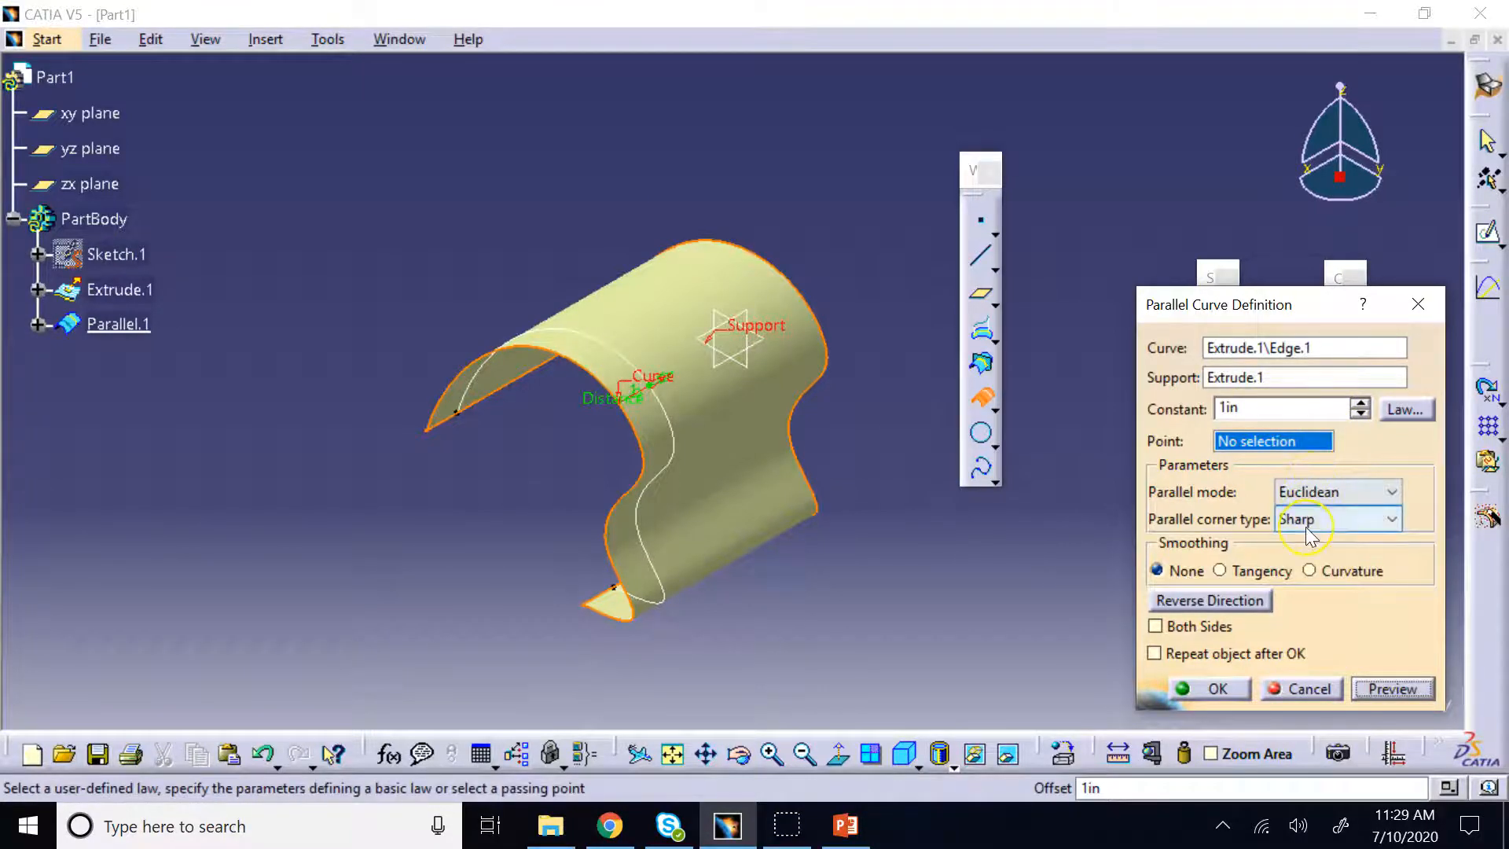
Preview the parallel curve with a 3 in offset, and set the offset back to 1 in
left_click(1361, 404)
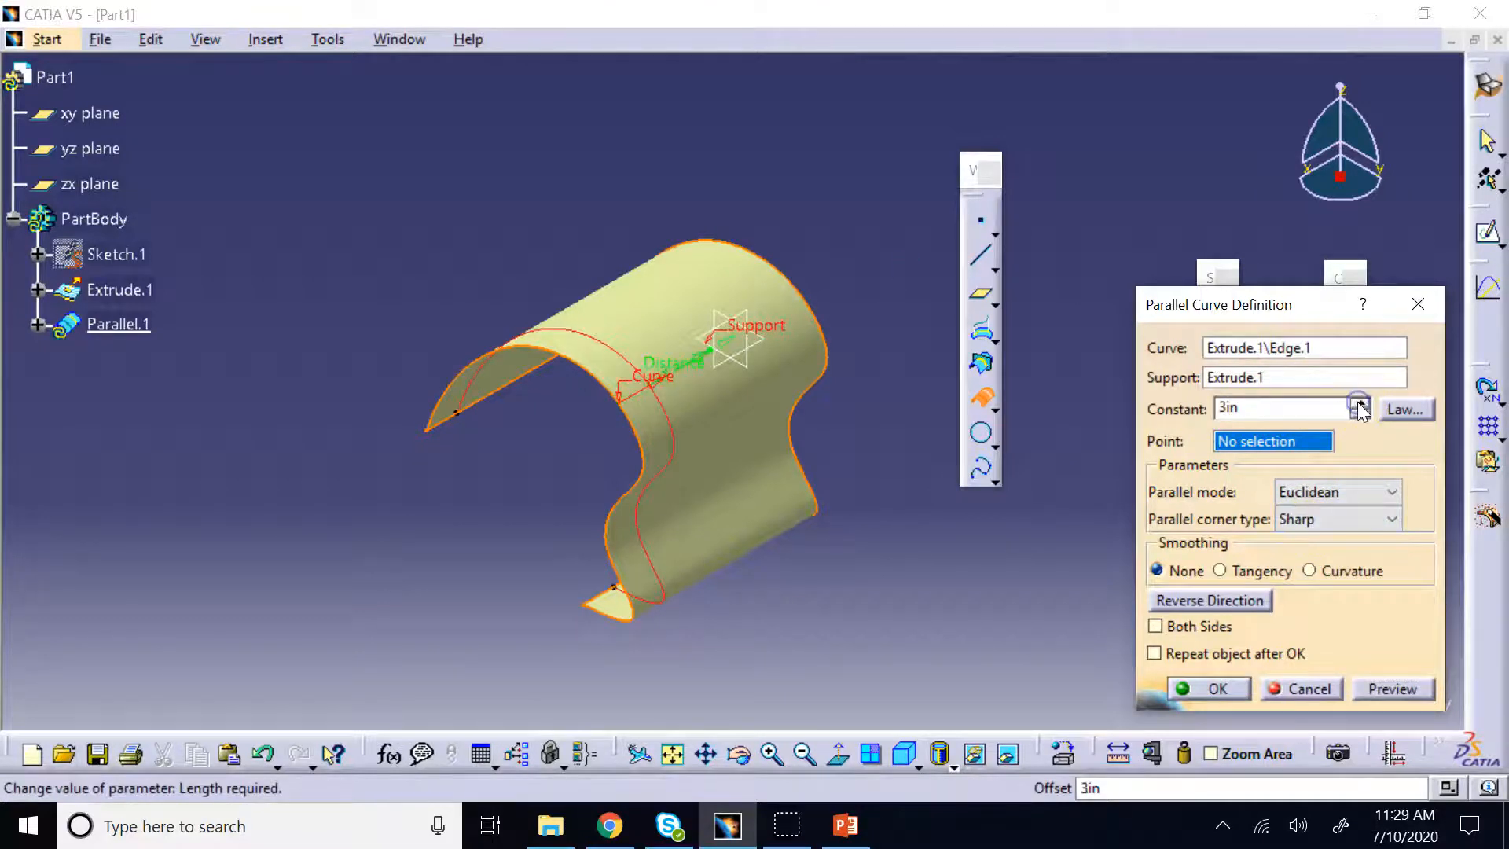
left_click(1407, 685)
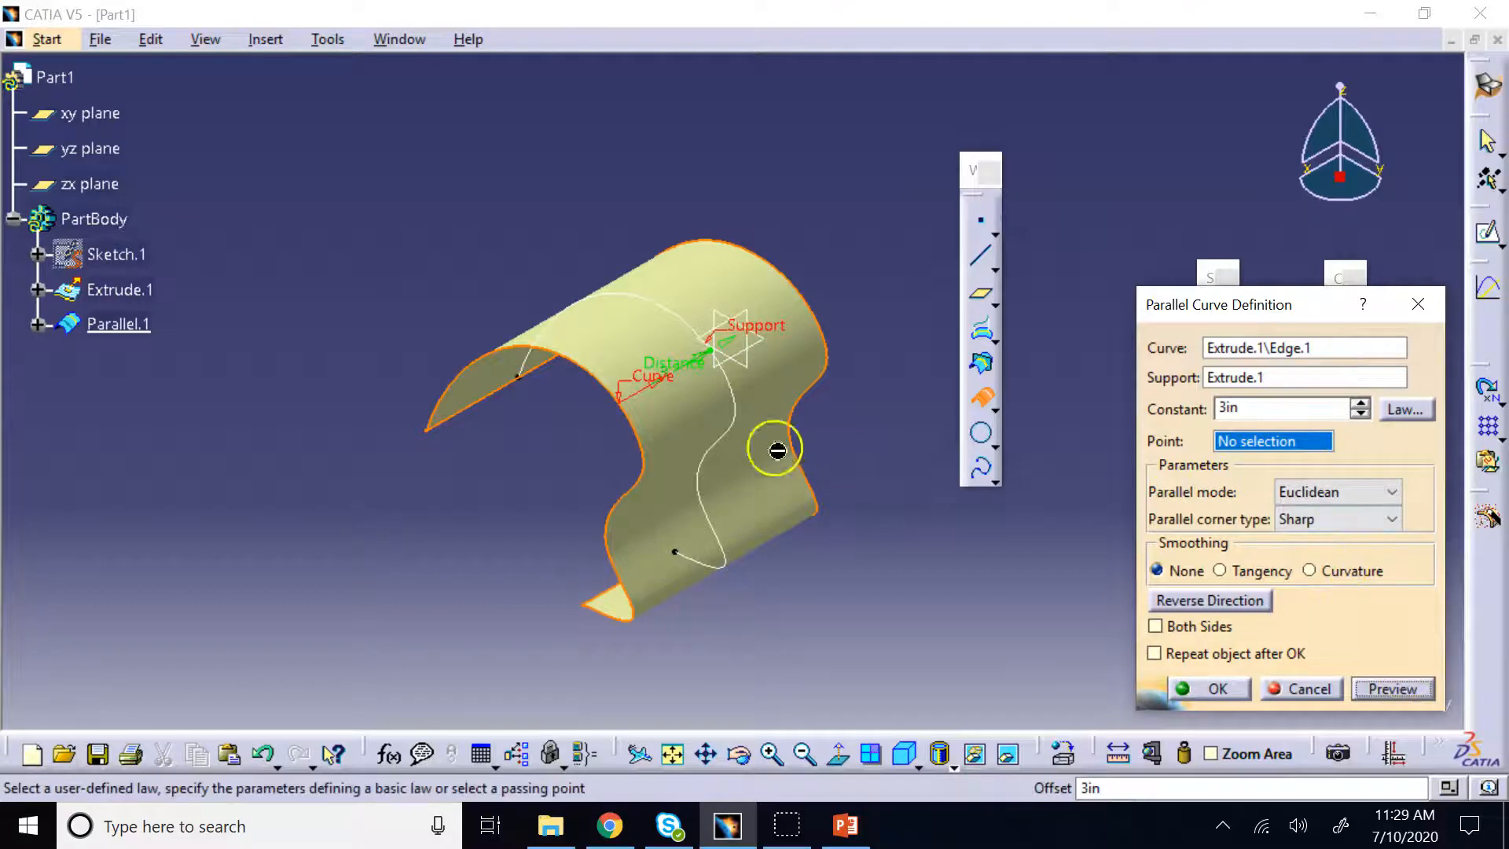
left_click(1360, 414)
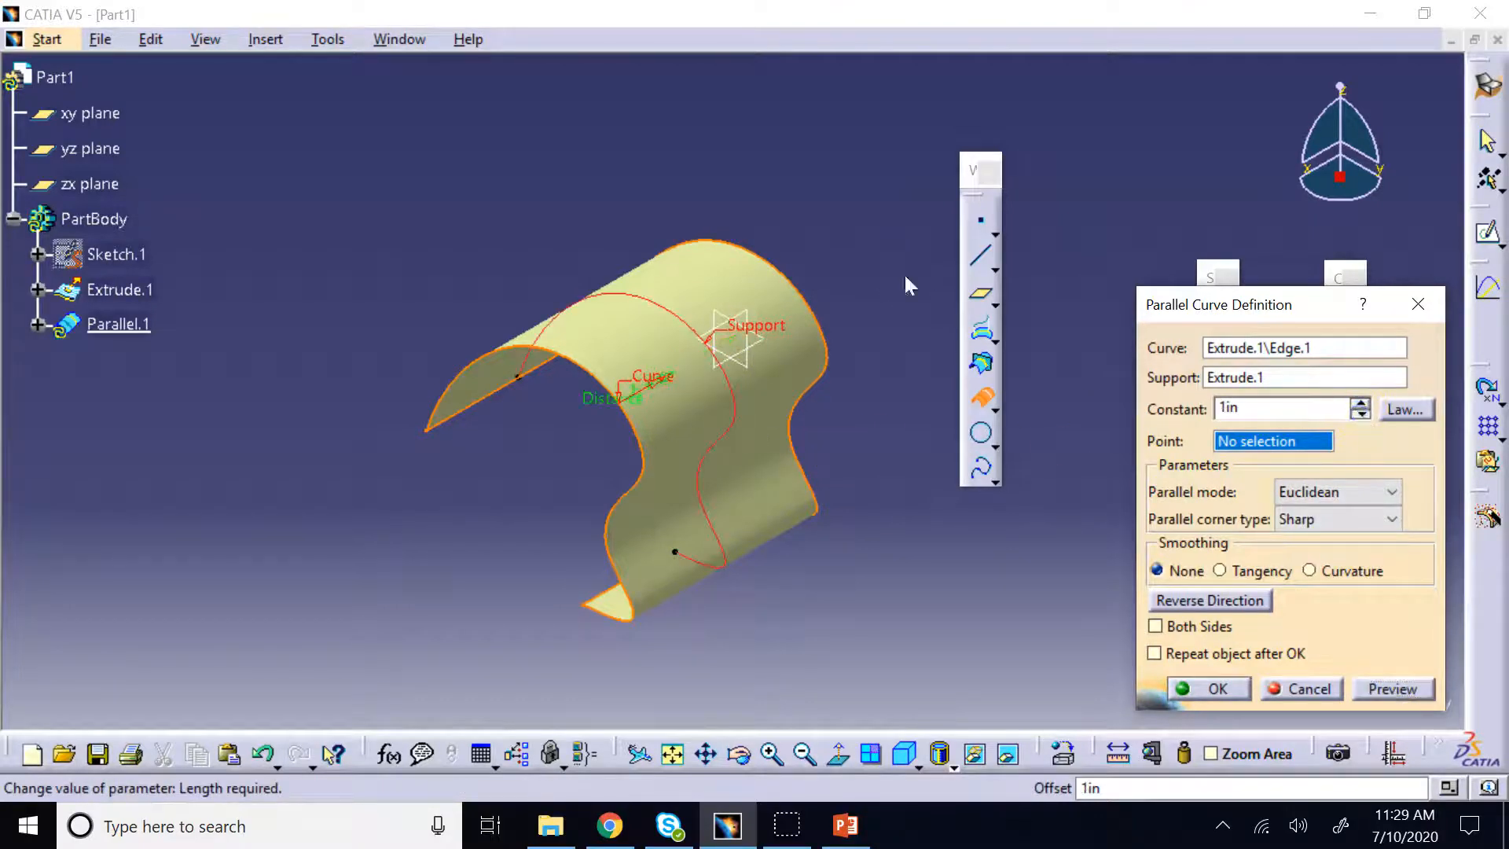
Create the parallel curve with object repetition, adding 4 instances in Absolute mode in a new body
left_click(1154, 654)
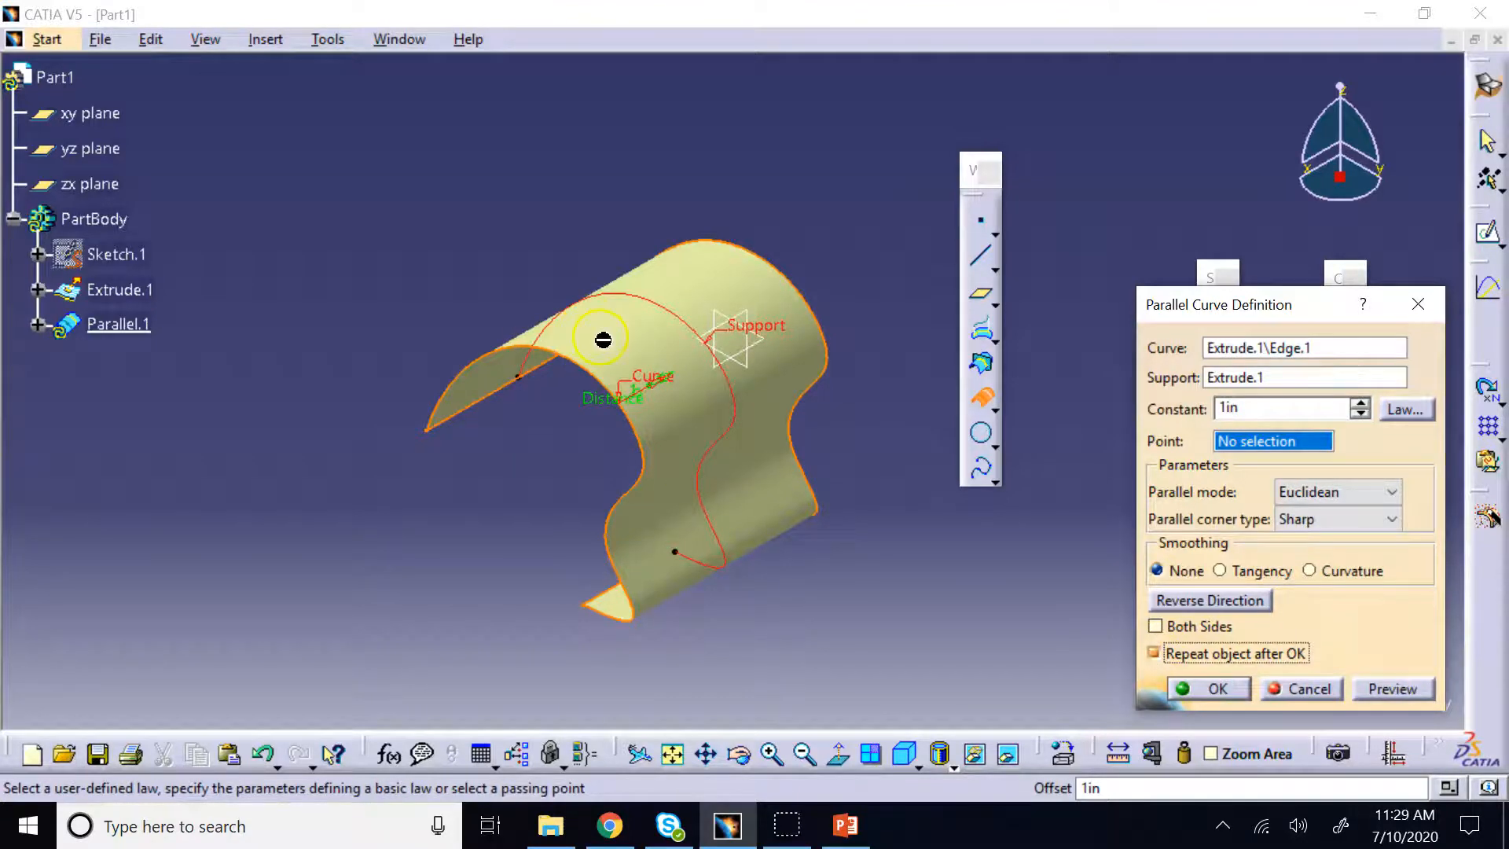
left_click(1226, 689)
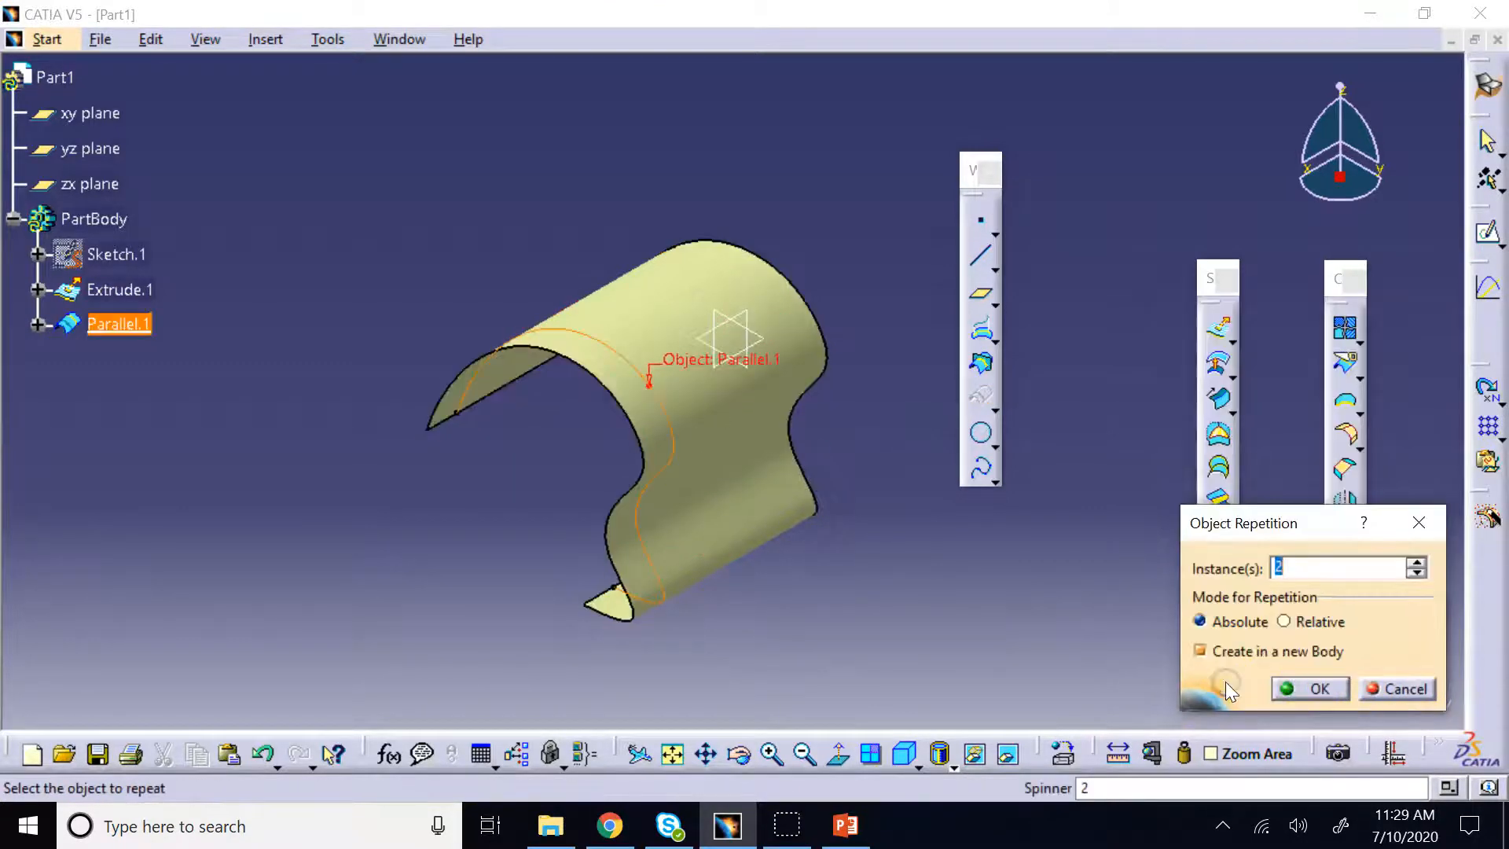
left_click(1416, 563)
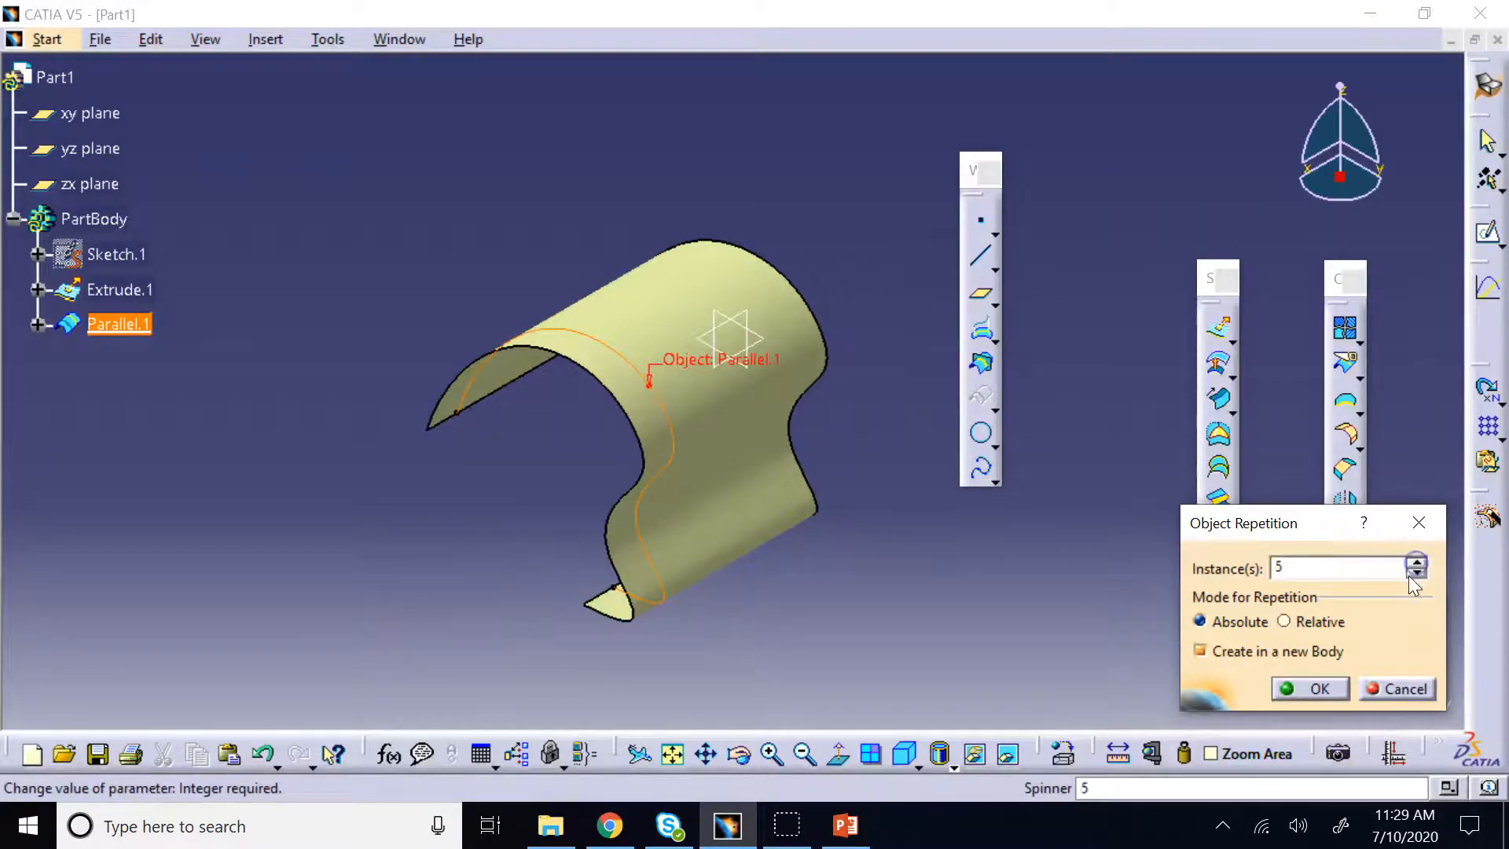
left_click(1416, 573)
left_click(1325, 695)
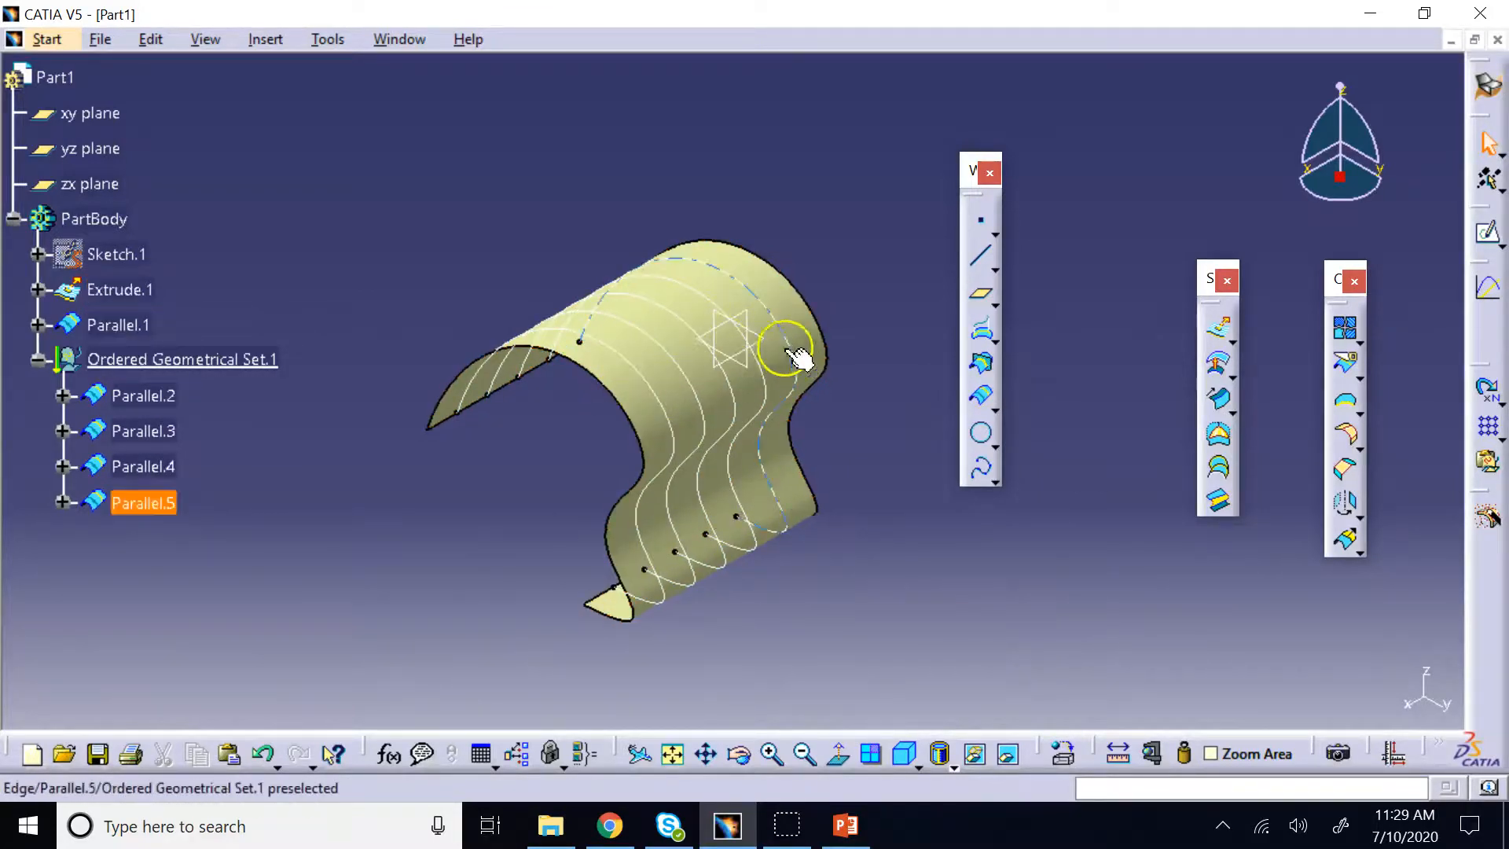
left_click(548, 440)
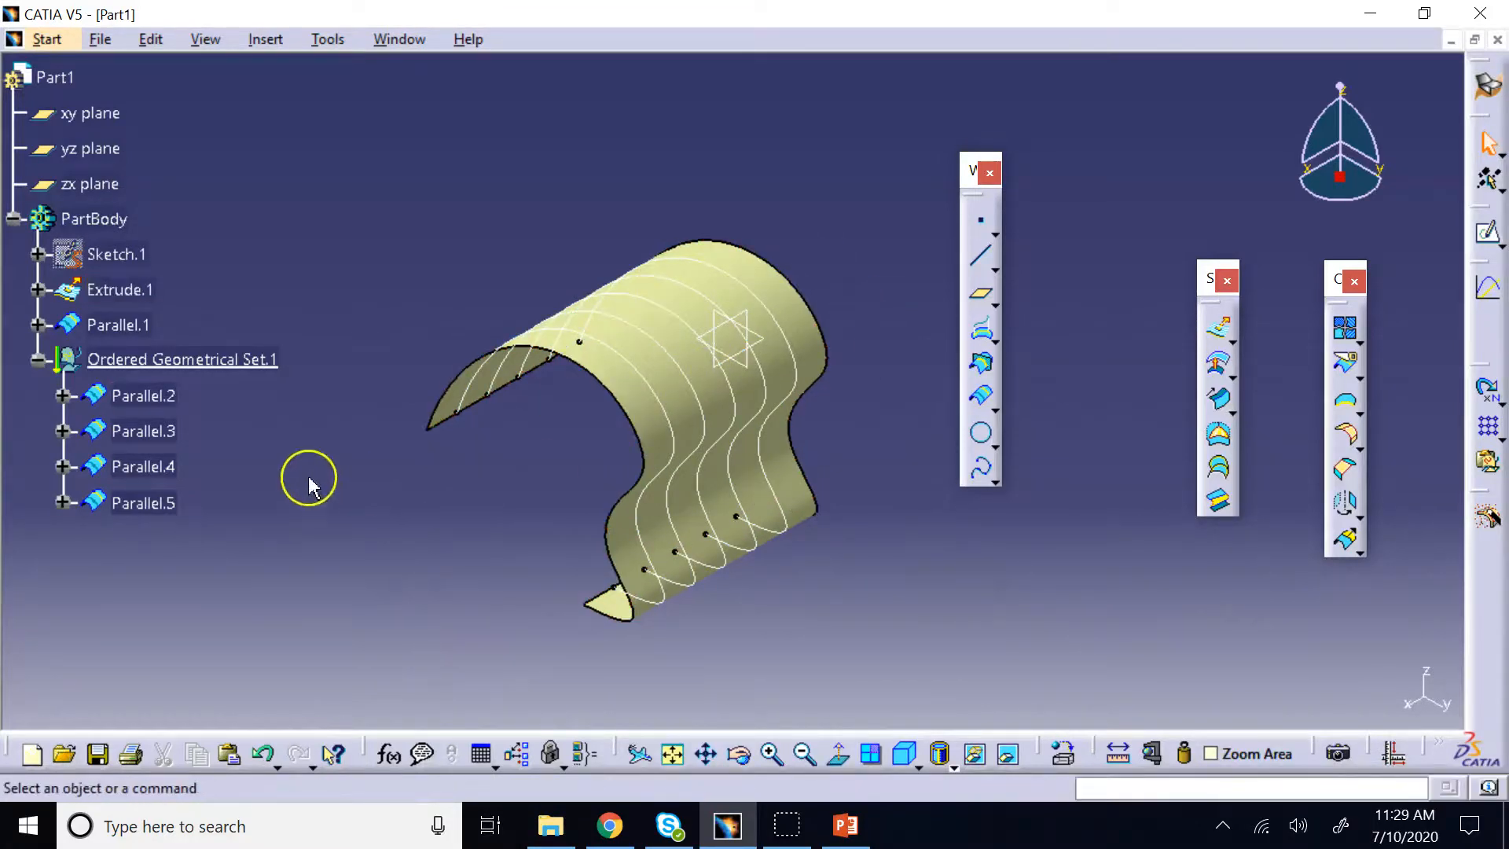